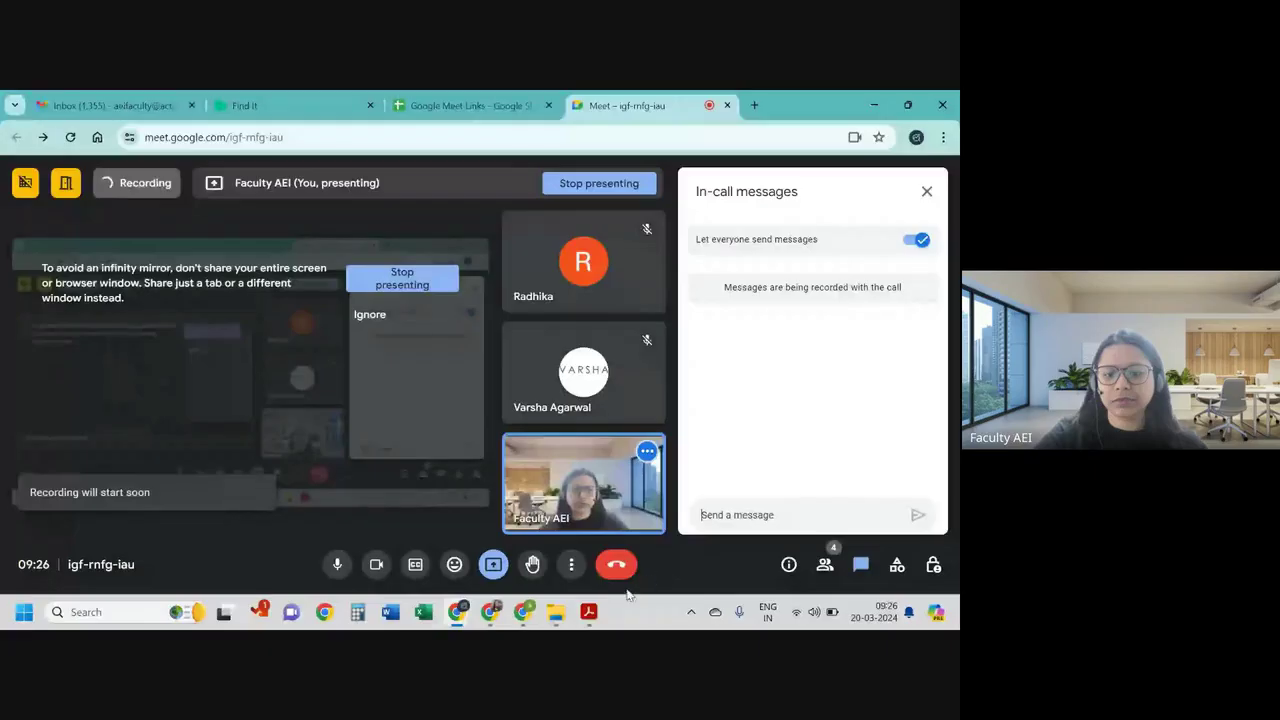
Step: Bring the CM2B exam paper PDF in Adobe Acrobat to the front of the shared screen
left_click(588, 612)
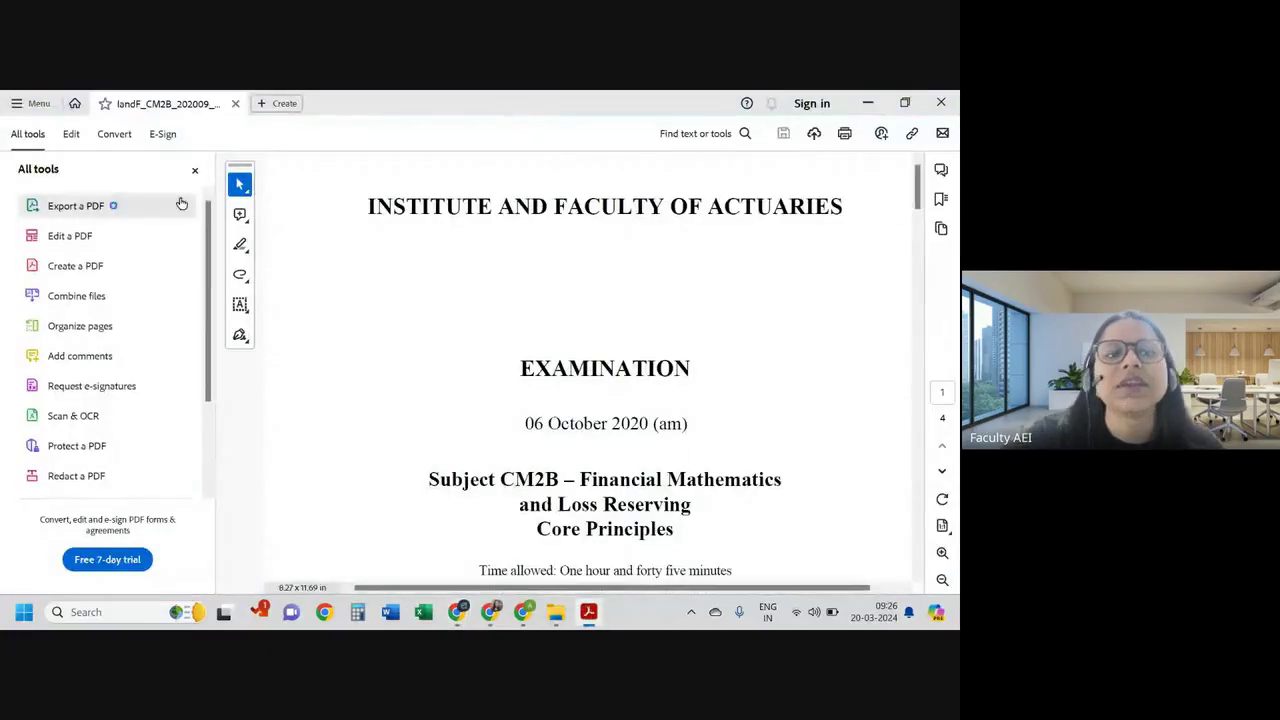
Step: Hide the All tools panel and dismiss the presenting notification, then scroll down the exam paper
left_click(195, 170)
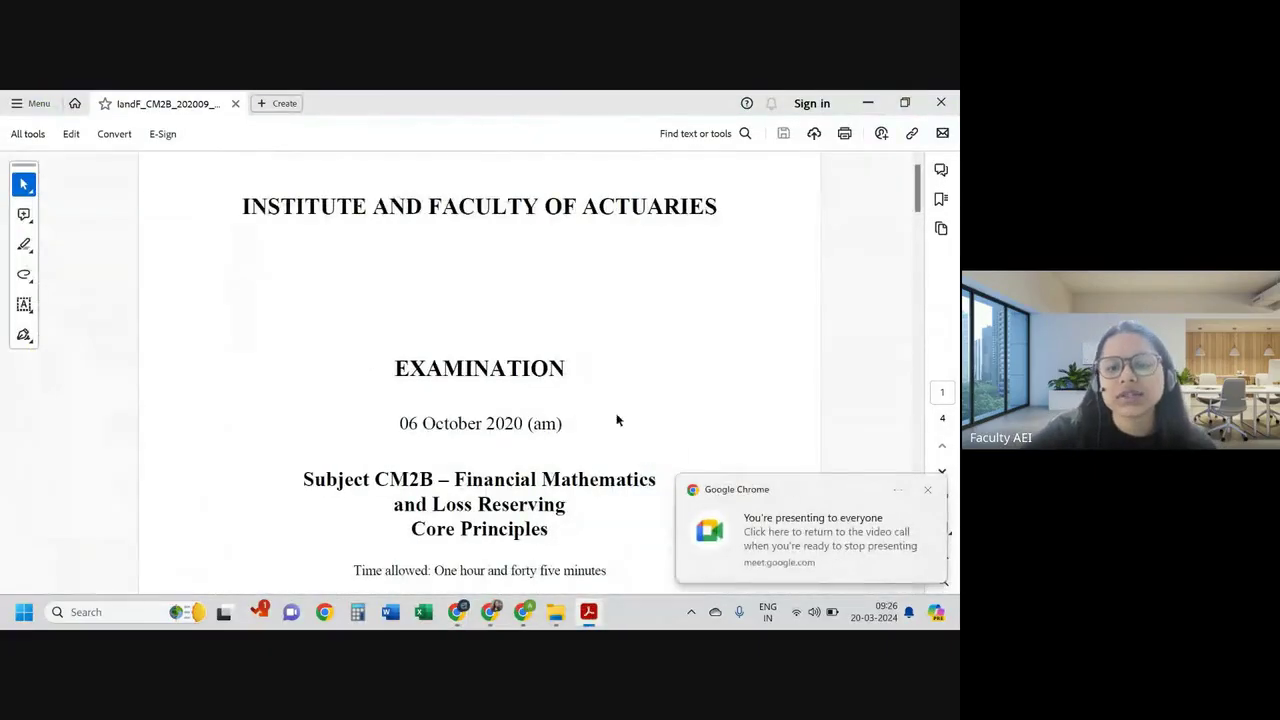
left_click(927, 489)
scroll(618, 445, "down", 2)
scroll(618, 452, "down", 20)
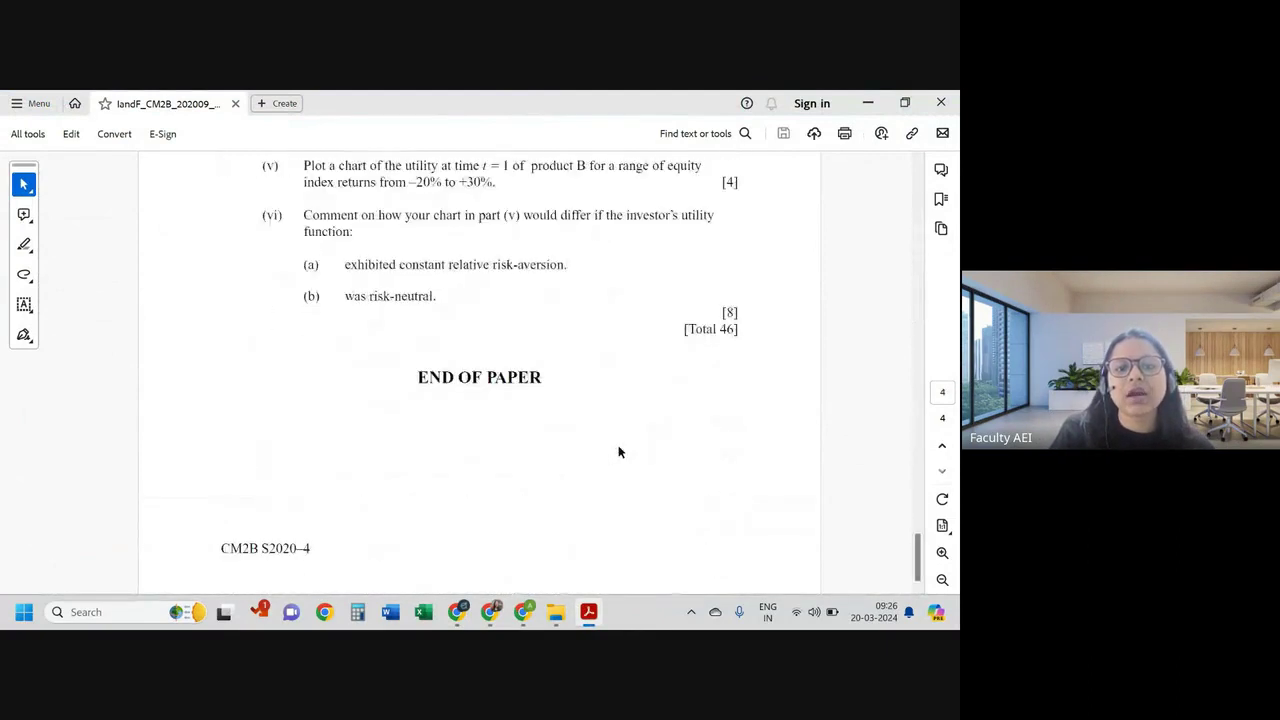
Step: Scroll back up to question 1, then bring up the iandf_subjcm2b_09_2020 folder in File Explorer
scroll(618, 452, "up", 15)
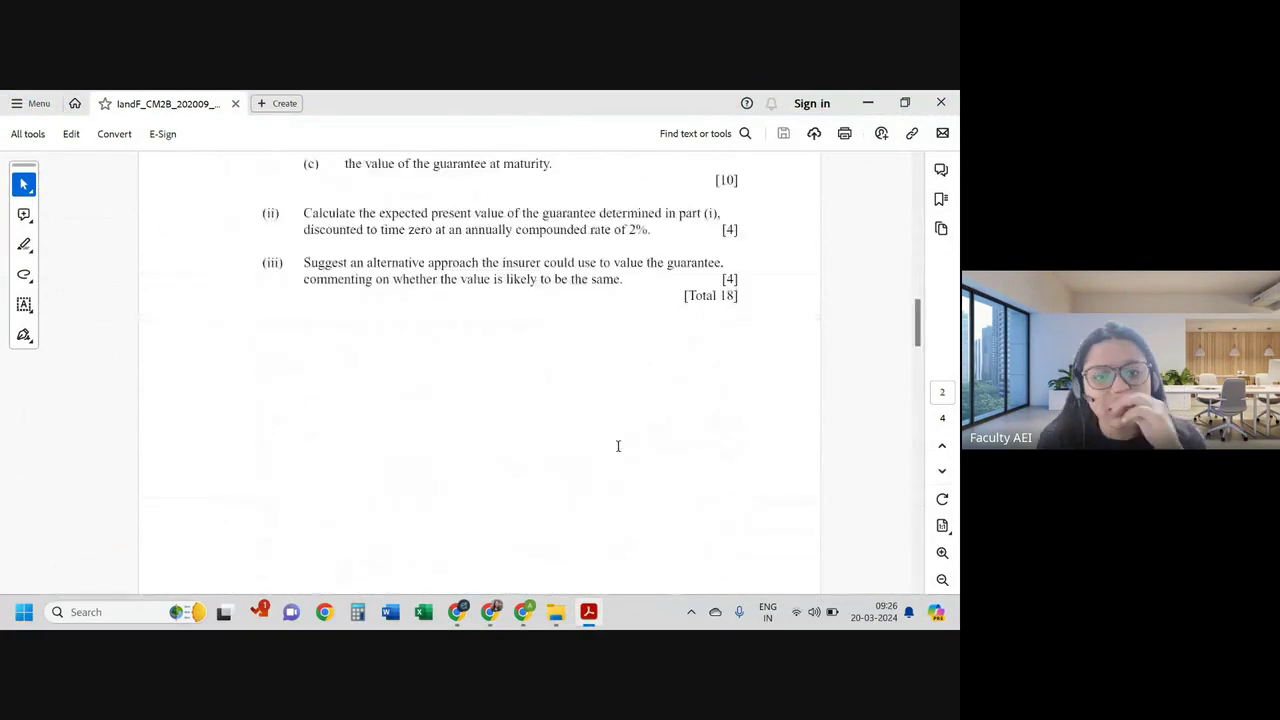
scroll(618, 445, "up", 5)
scroll(618, 445, "down", 2)
scroll(618, 445, "up", 1)
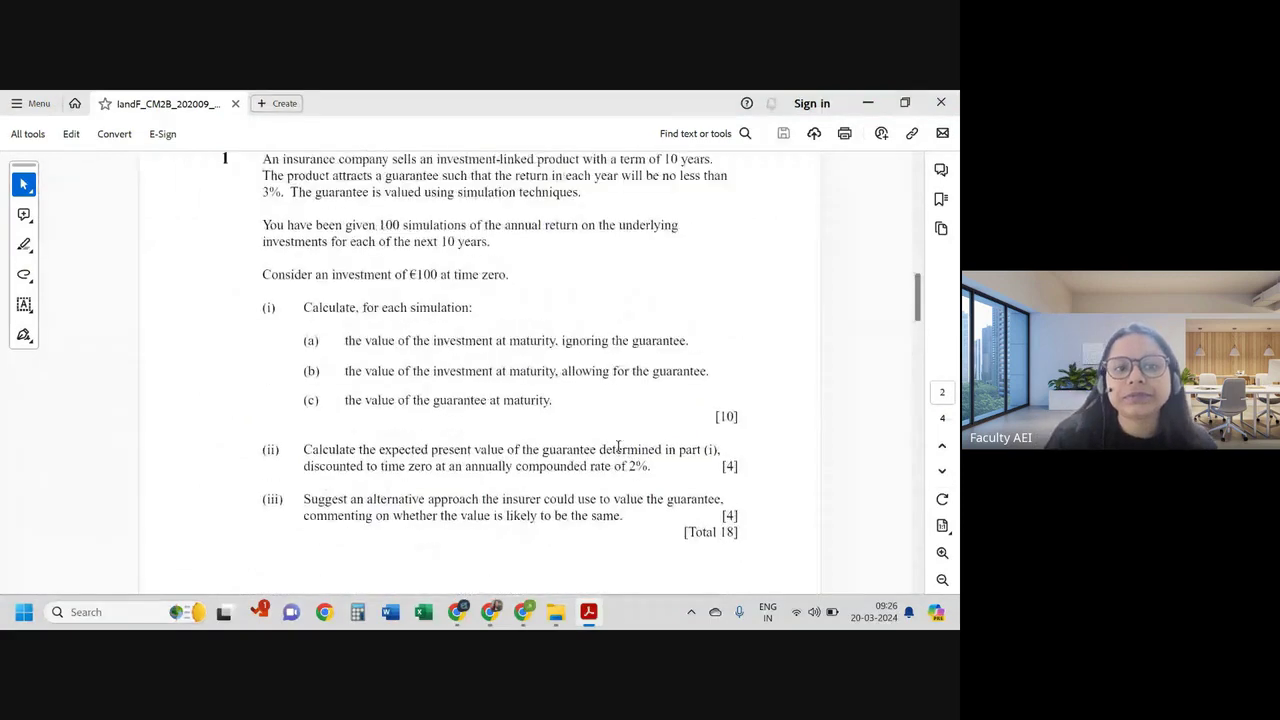
scroll(618, 448, "up", 1)
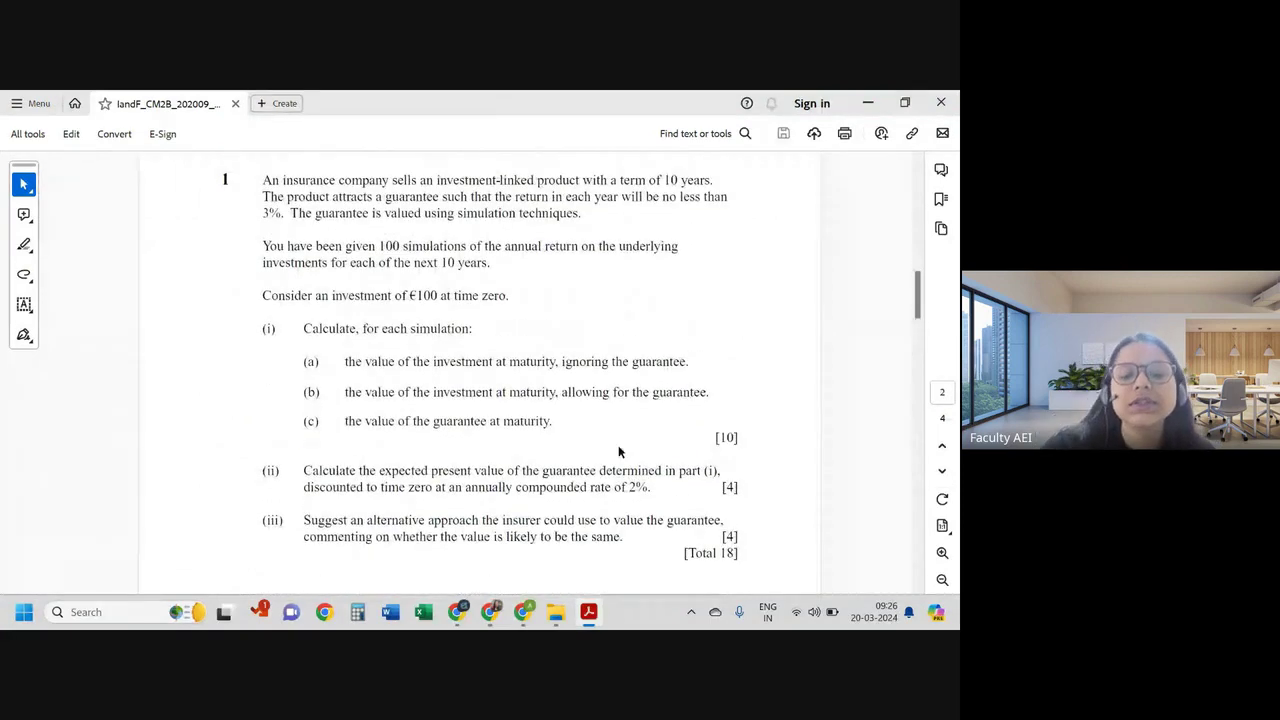
left_click(556, 612)
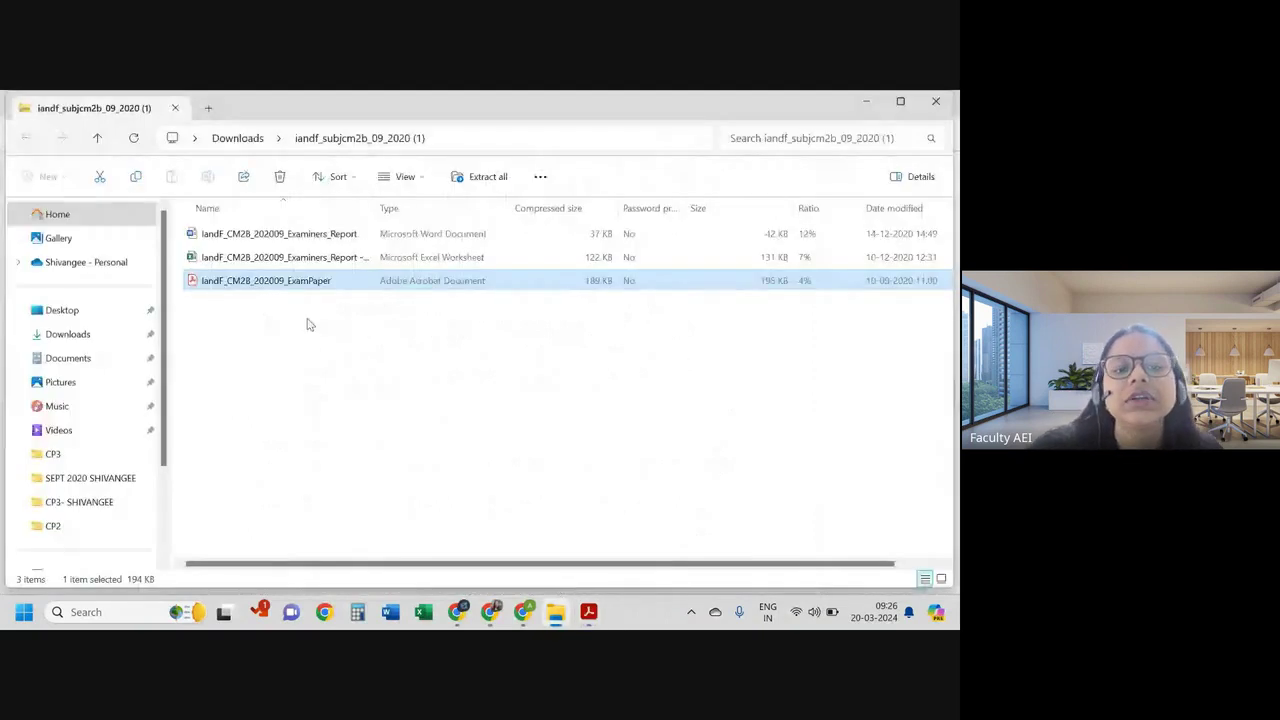
Step: Open the Examiners_Report worksheet in Excel, then return to question 1 of the exam PDF
left_click(384, 262)
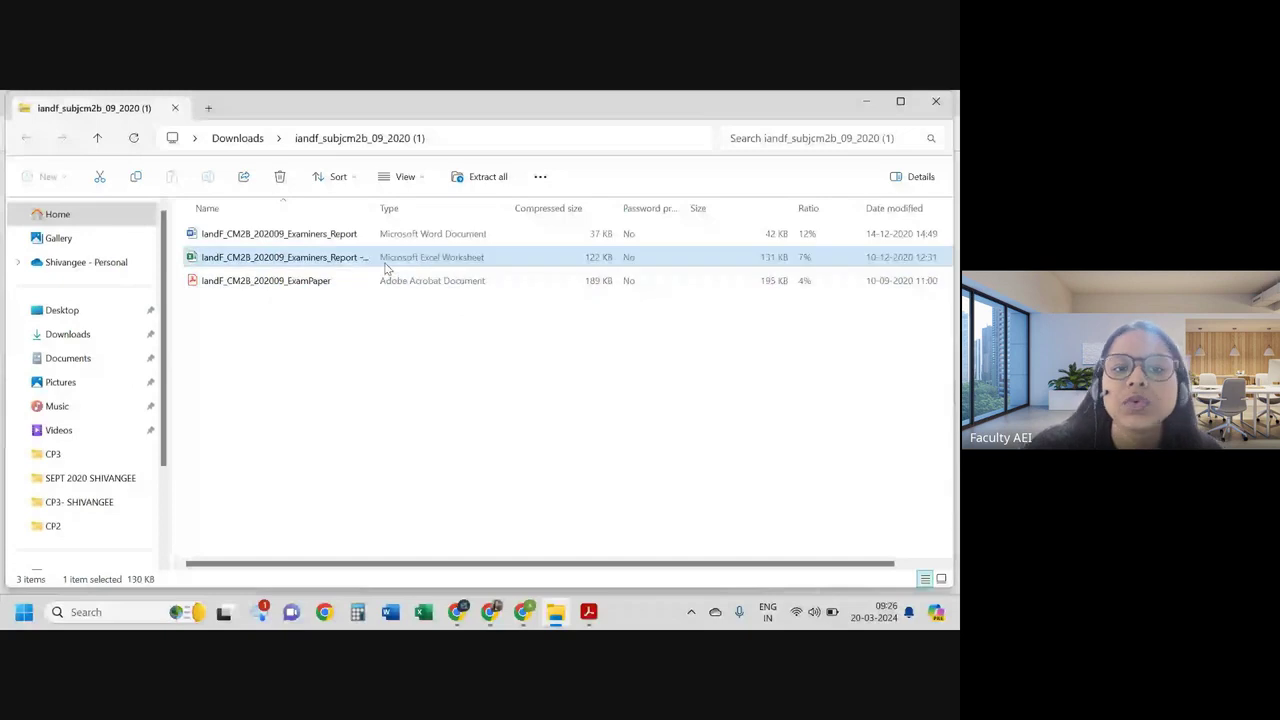
double_click(387, 266)
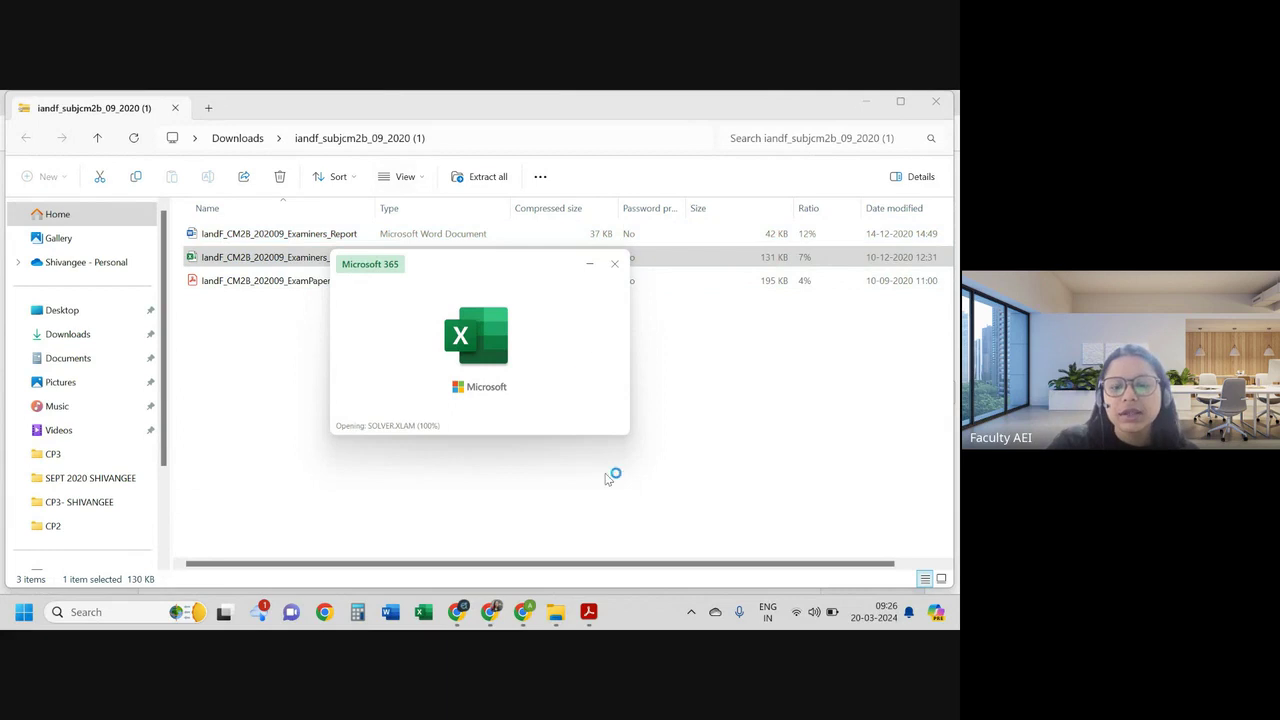
left_click(588, 611)
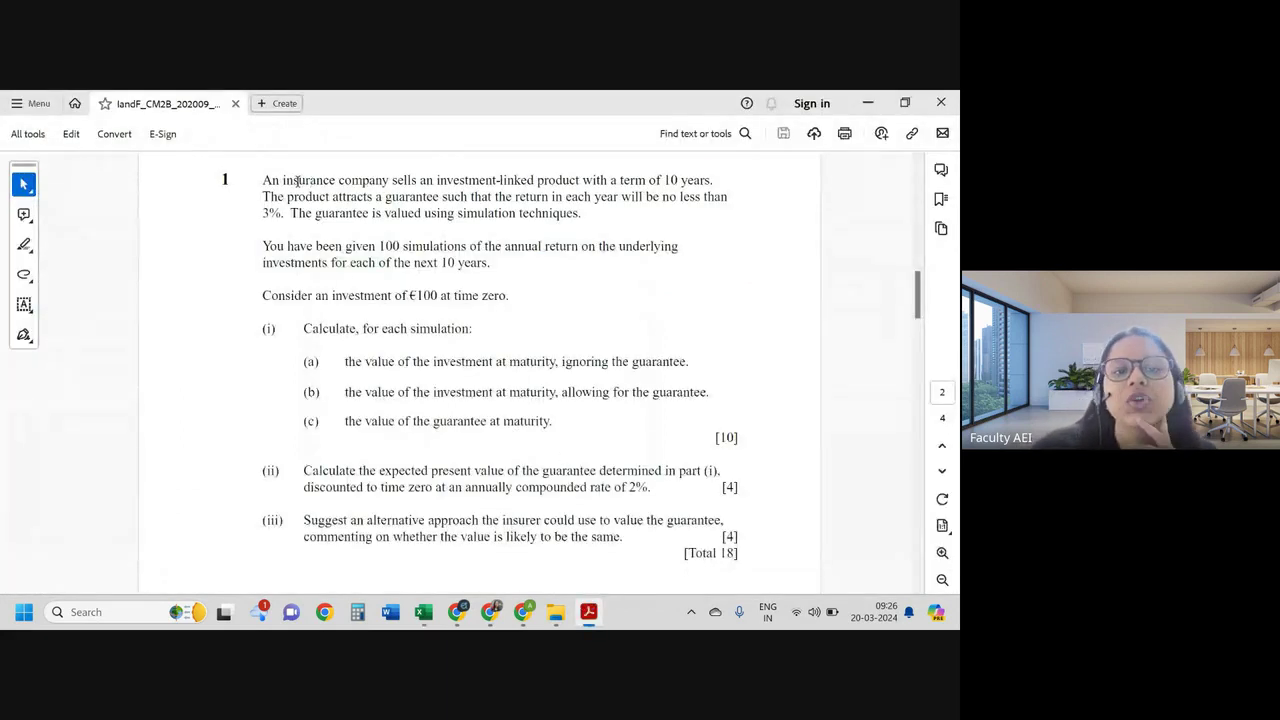
Step: Select question 1's key phrases (guarantee wording, 3% return, simulation techniques), ending on '100 simulations'
mouse_move(297, 181)
left_mouse_down()
mouse_move(440, 197)
mouse_move(434, 177)
mouse_move(710, 182)
left_mouse_up()
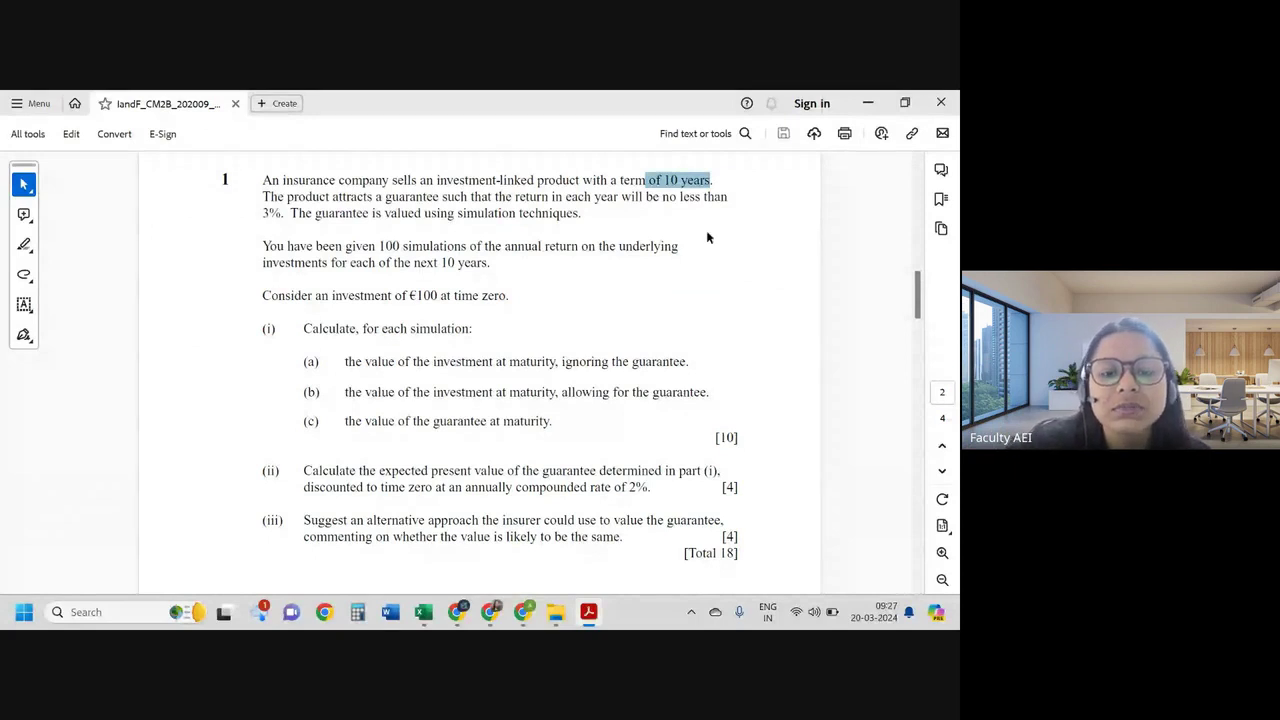
scroll(472, 484, "down", 1)
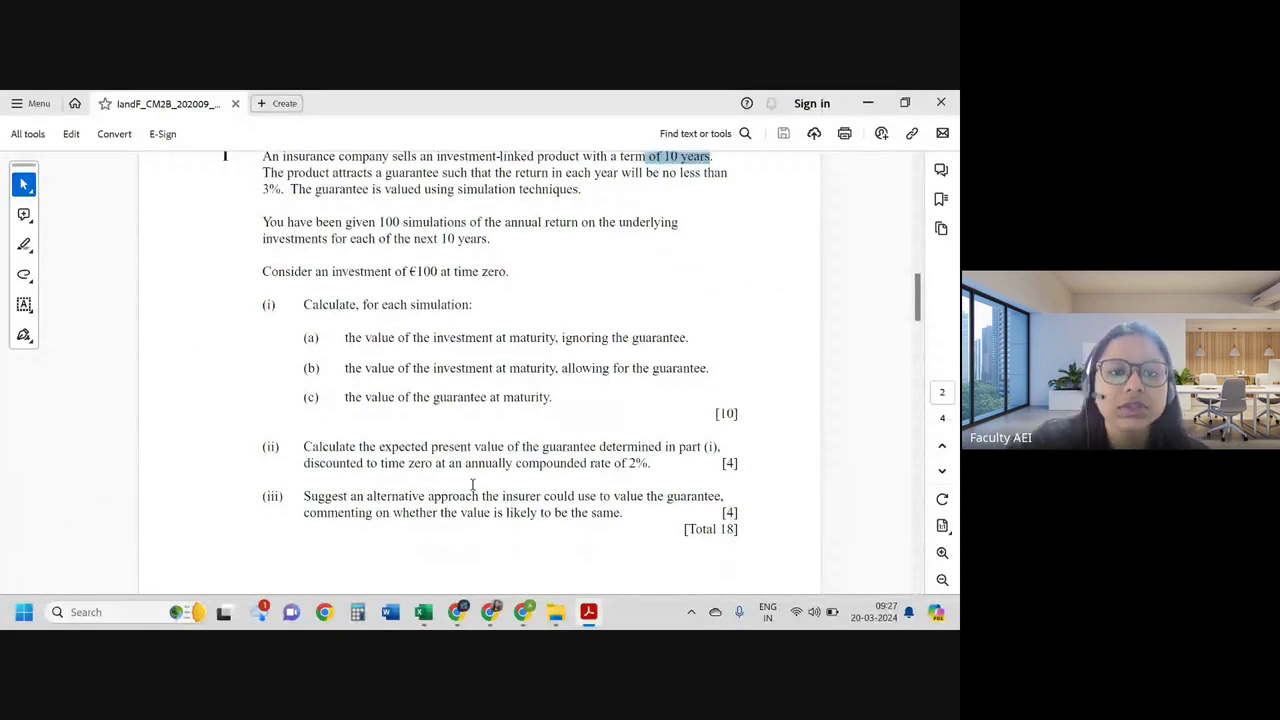
scroll(472, 484, "up", 1)
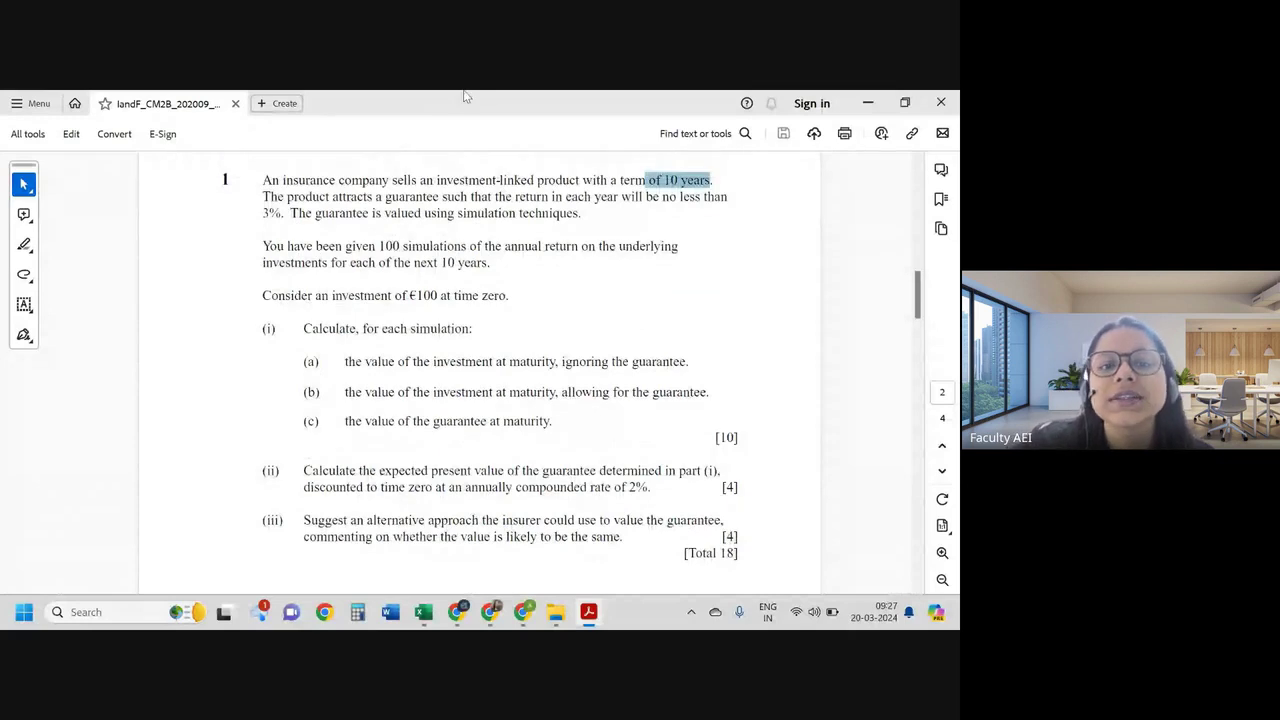
left_click_drag(287, 197, 495, 197)
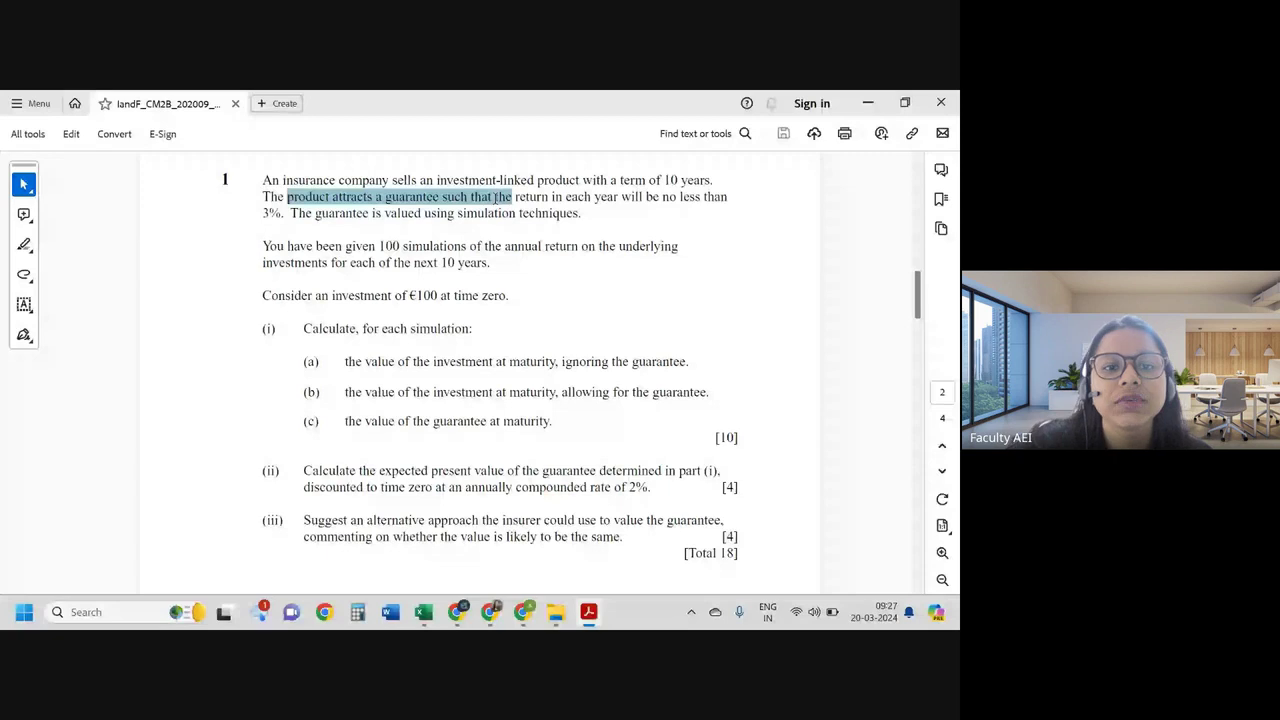
left_click_drag(285, 213, 253, 211)
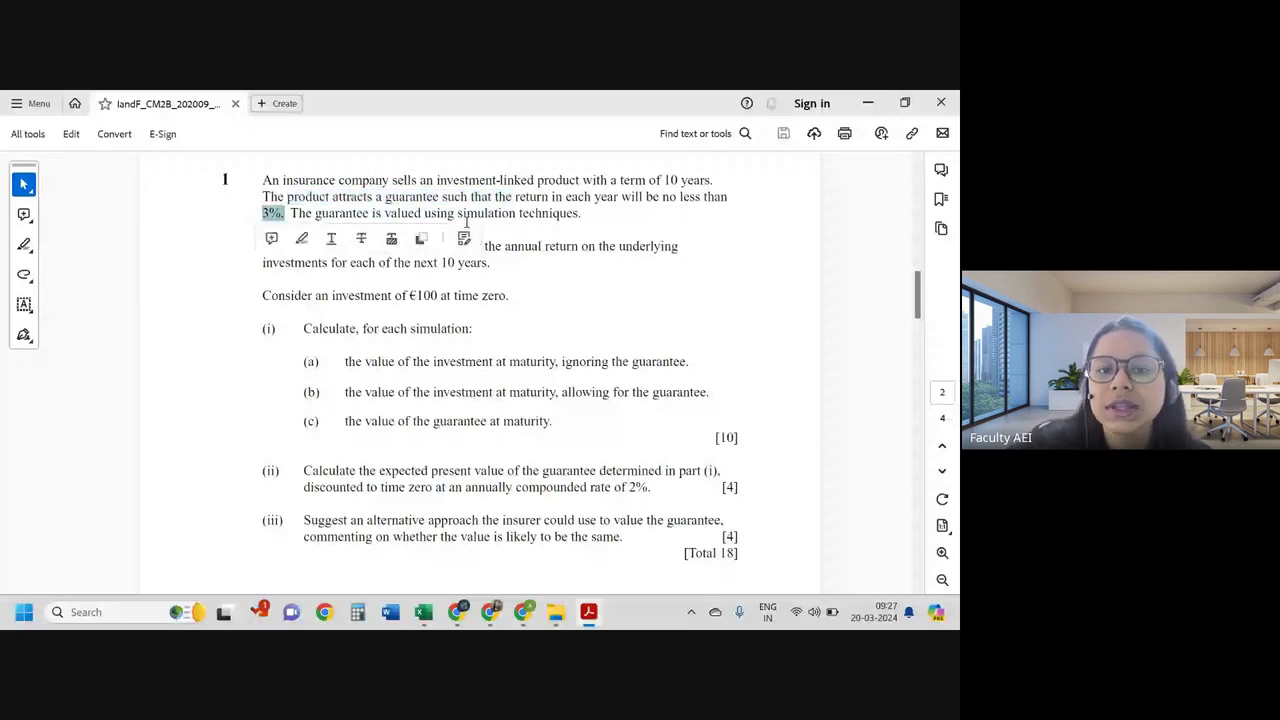
left_click_drag(458, 214, 580, 214)
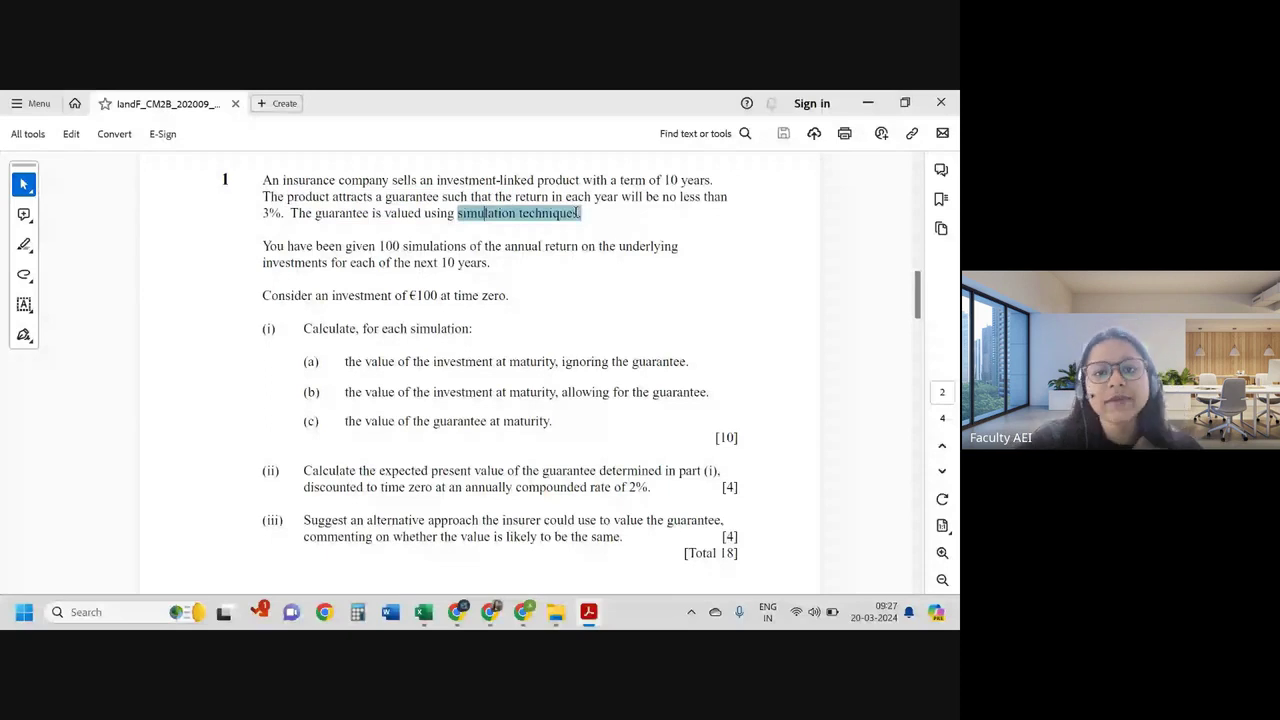
left_click(410, 258)
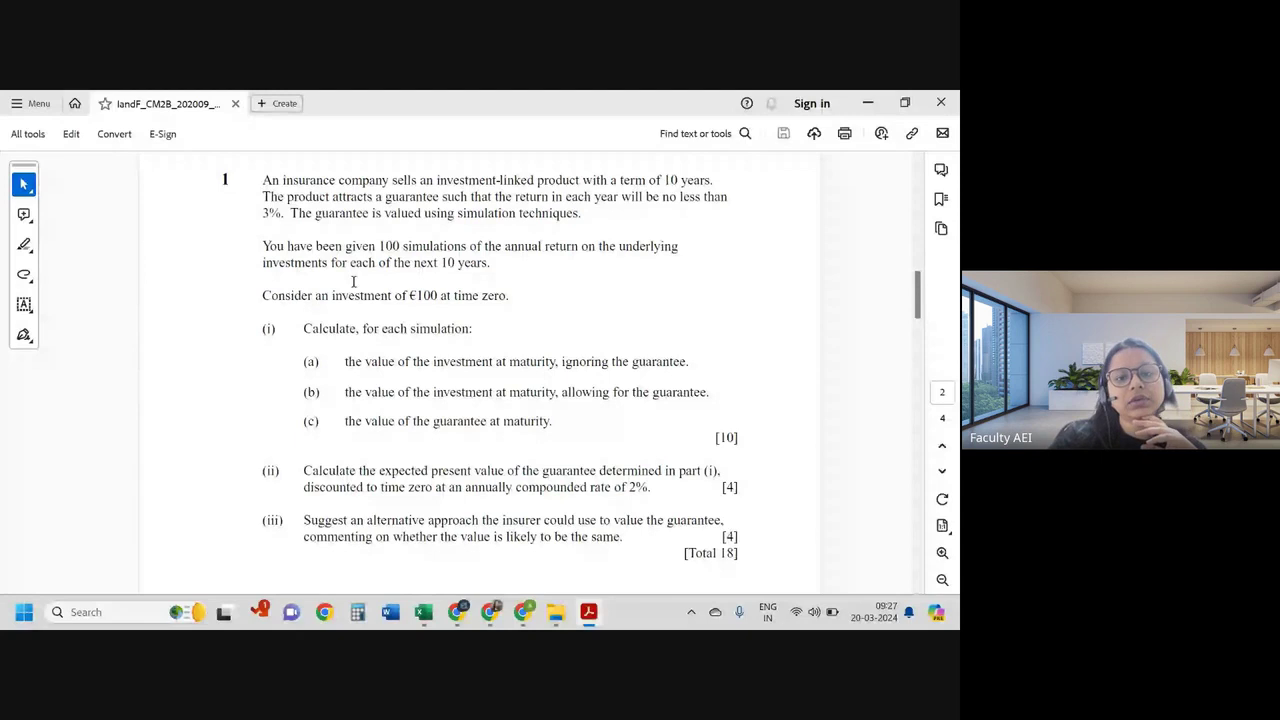
left_click_drag(379, 246, 466, 246)
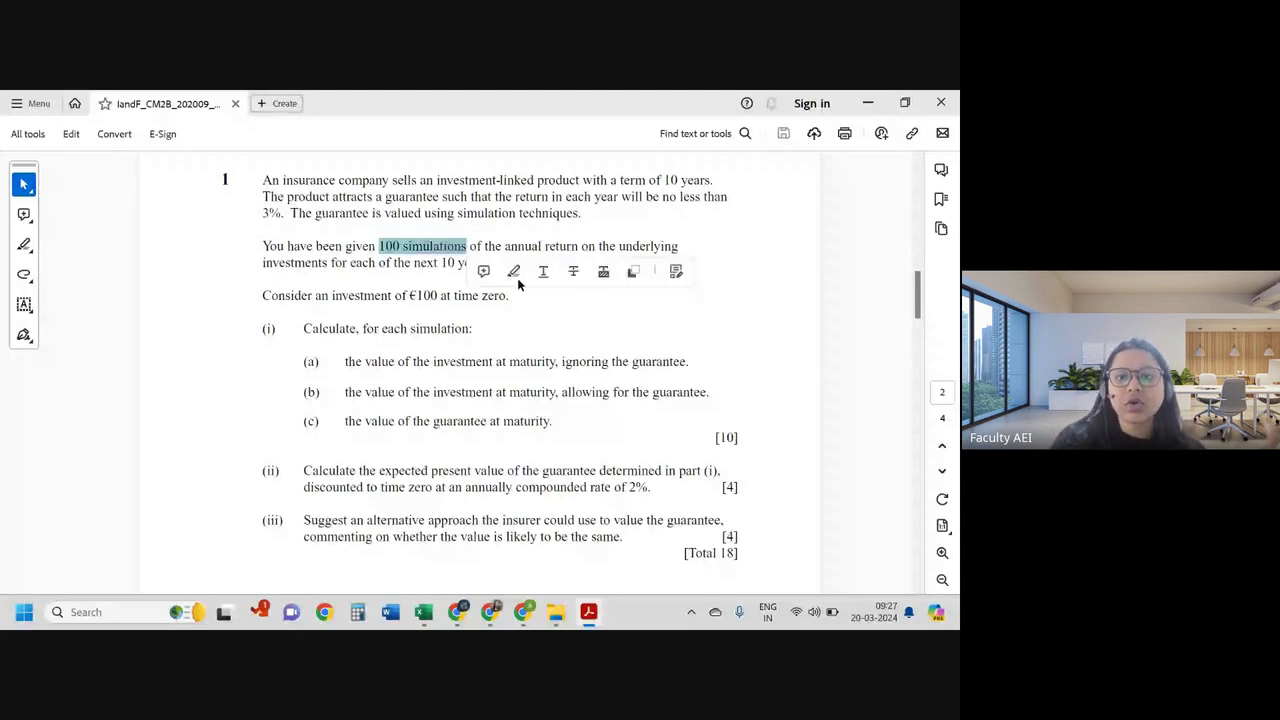
Step: Highlight '100 simulations' and 'of €100 at time' in pink
left_click(514, 273)
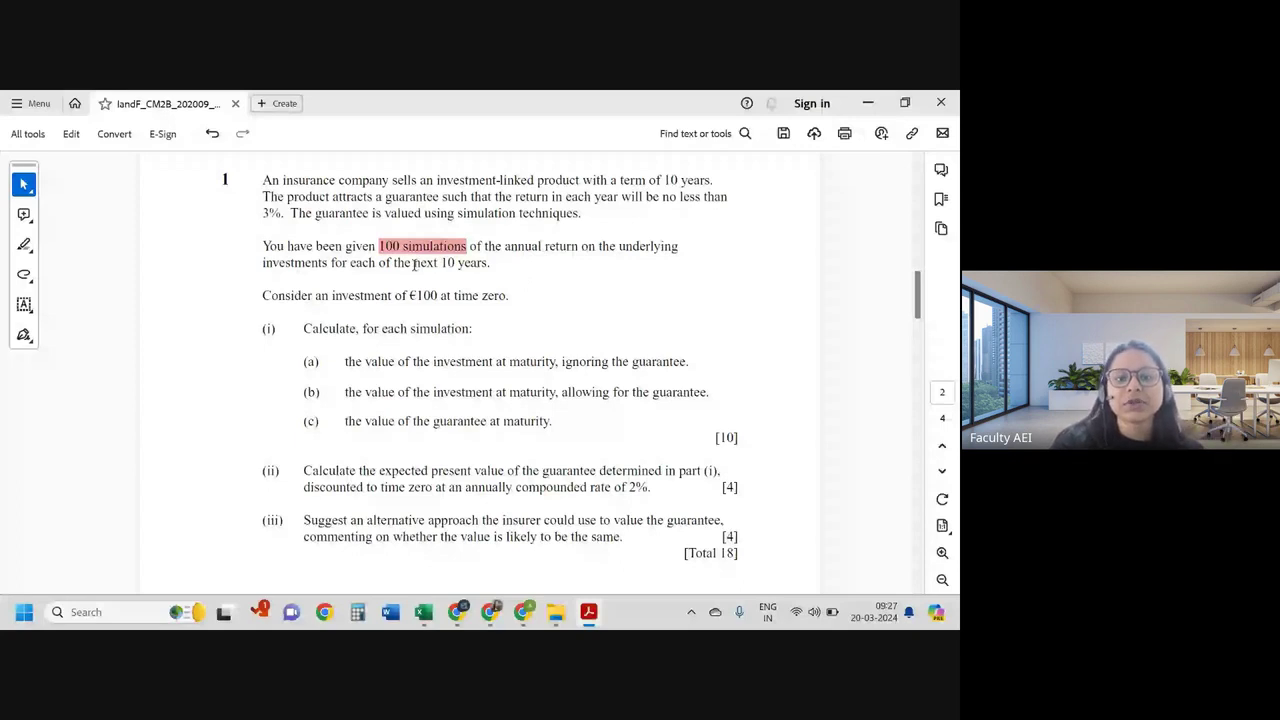
left_click_drag(395, 296, 479, 296)
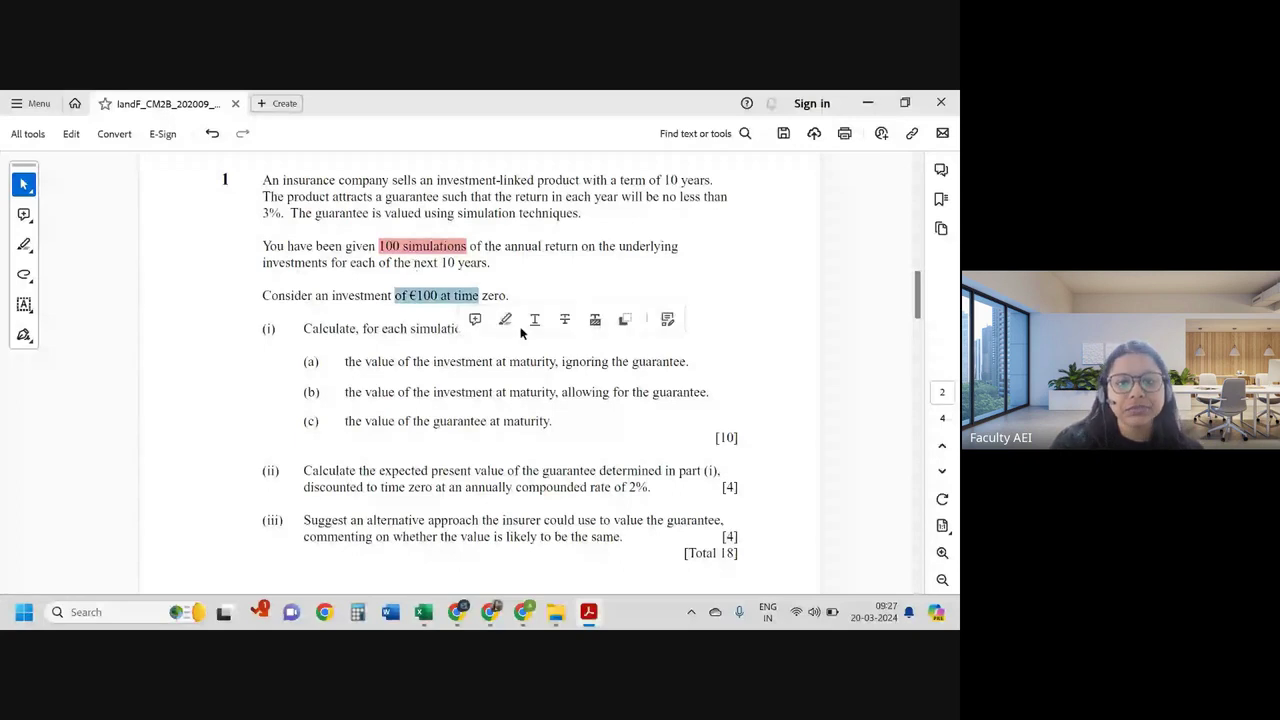
left_click(505, 319)
Step: Select part (a)'s wording on ignoring the guarantee and part (c)'s guarantee at maturity
scroll(441, 266, "down", 2)
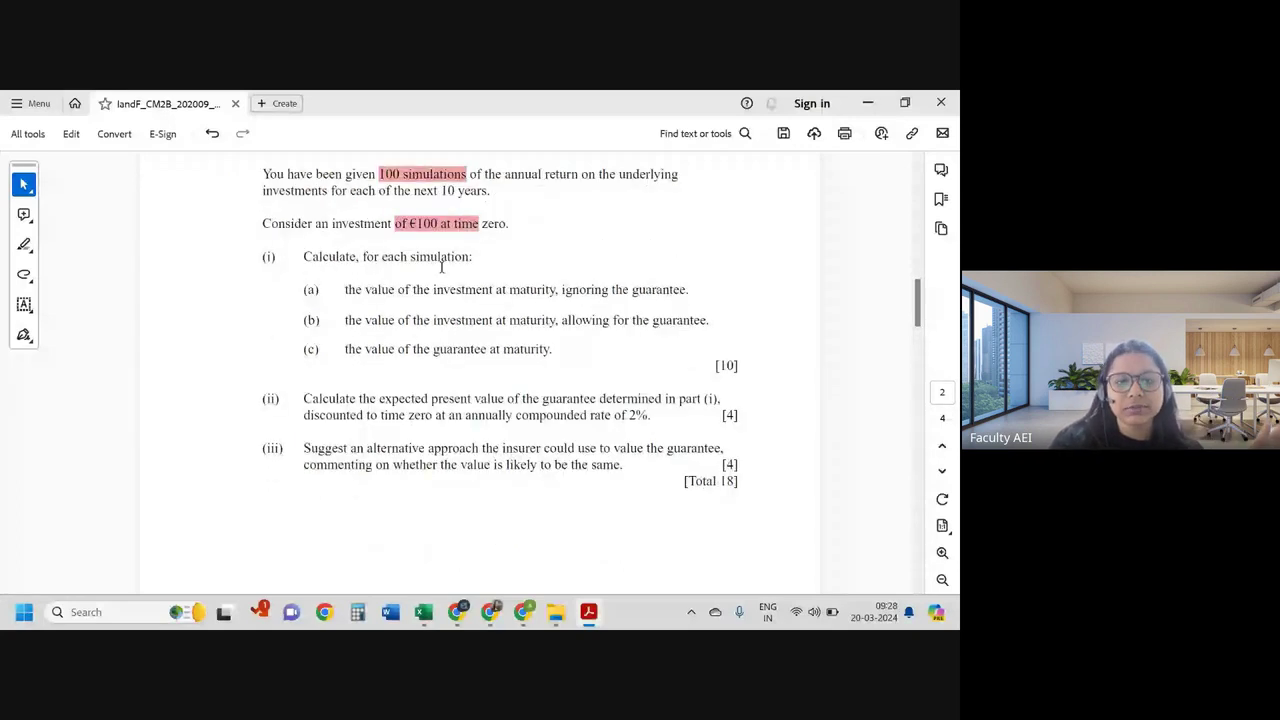
mouse_move(365, 290)
left_mouse_down()
mouse_move(621, 302)
mouse_move(707, 321)
left_mouse_up()
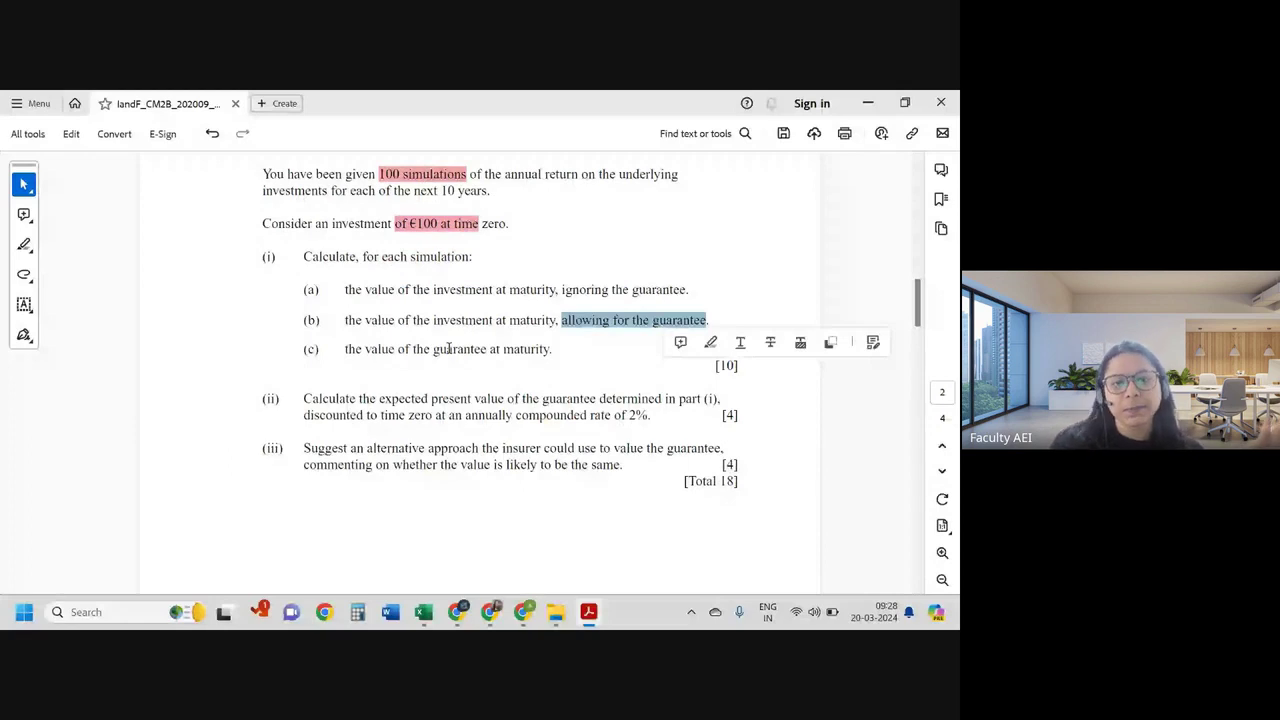
left_click_drag(552, 349, 412, 350)
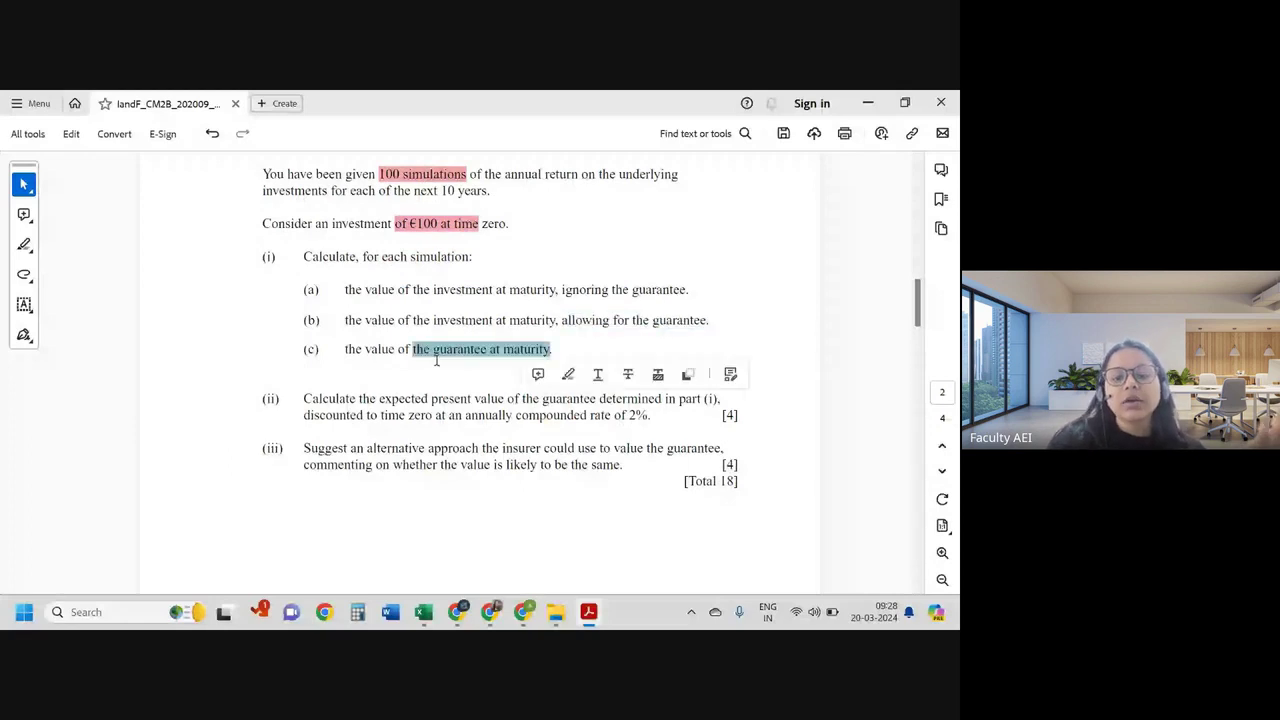
scroll(532, 580, "up", 1)
Step: Open the Examiners_Report workbook in Excel from the iandf_subjcm2b_09_2020 folder
left_click(556, 612)
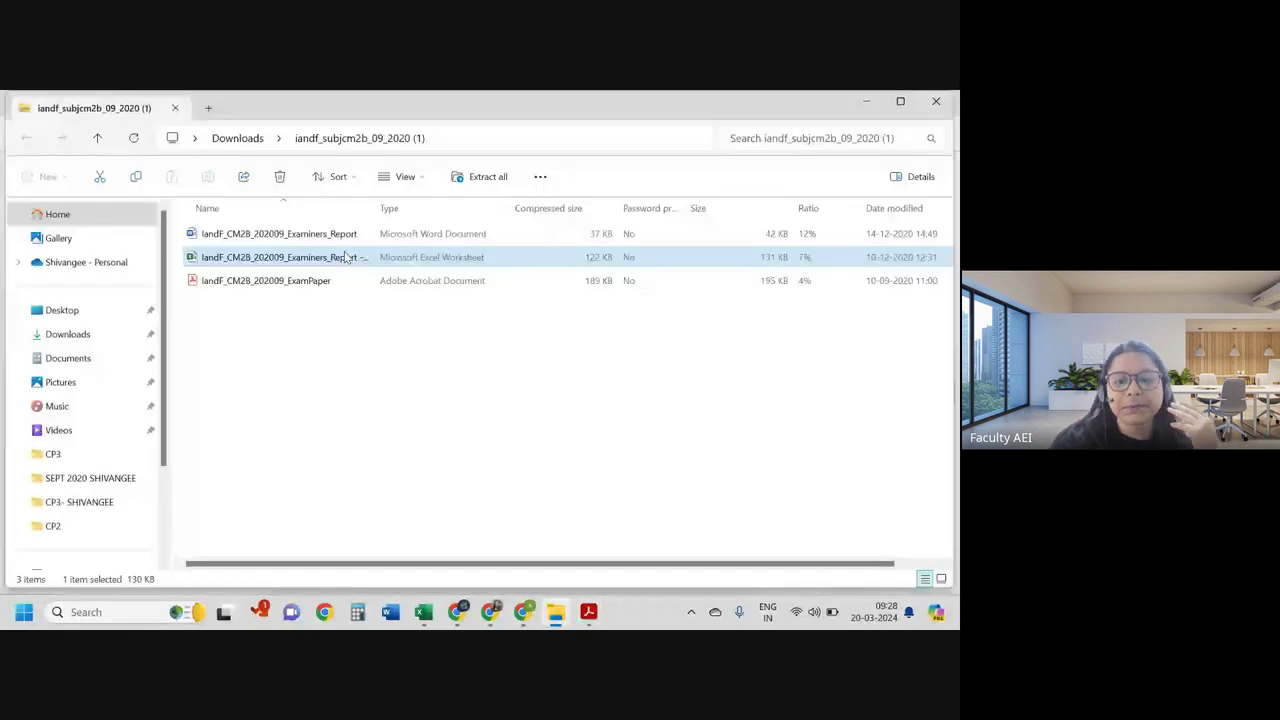
double_click(345, 257)
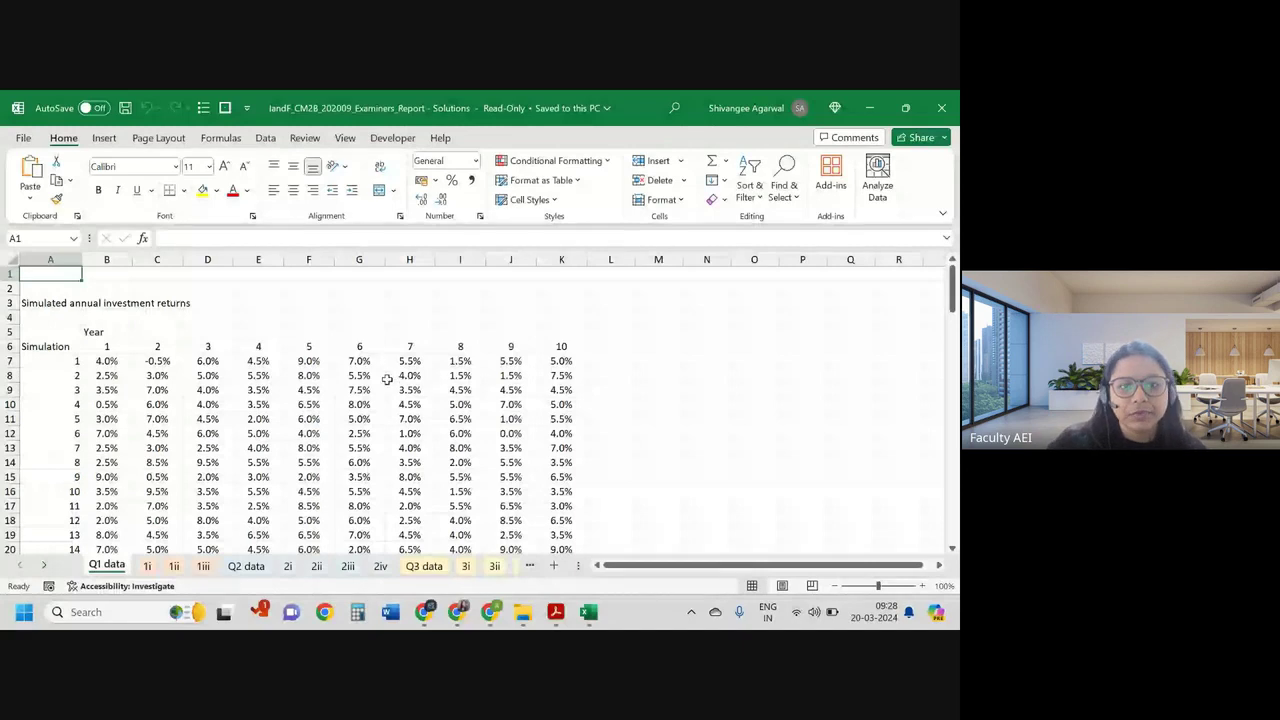
Step: Browse the Q1 data sheet's simulated returns, return to cell A1, and bring Excel back to front
scroll(112, 322, "down", 1)
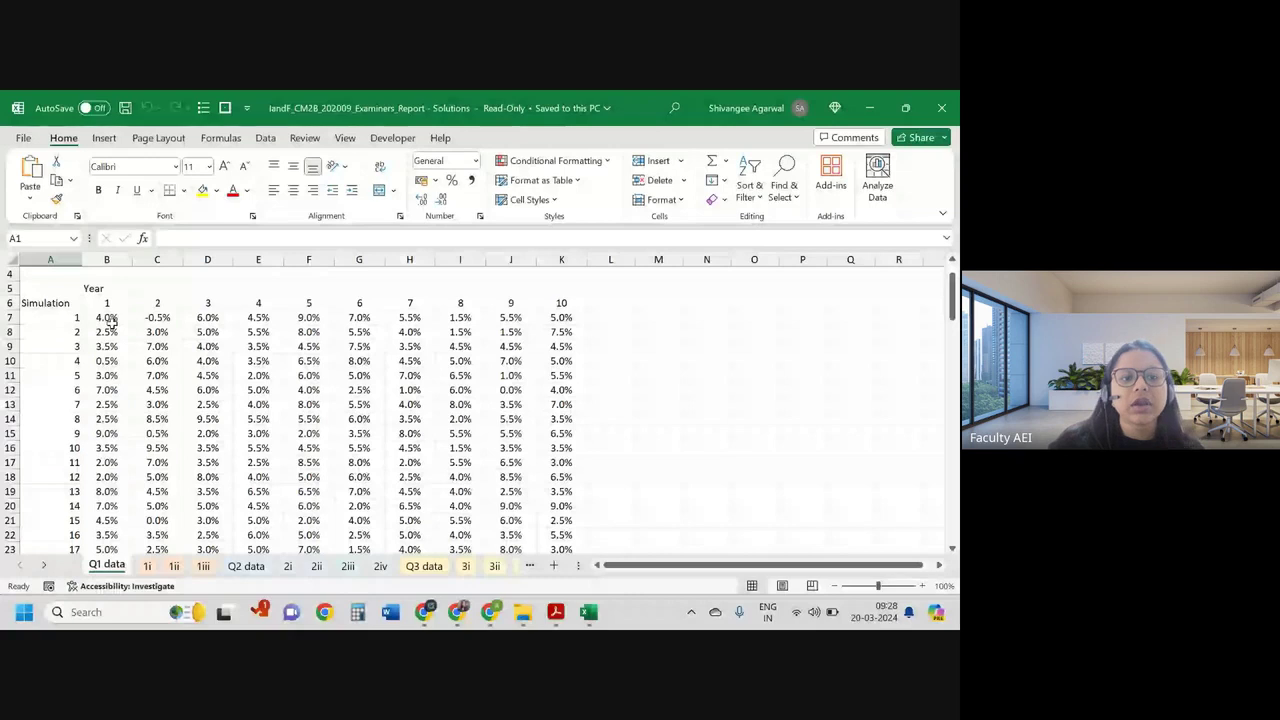
left_click(77, 317)
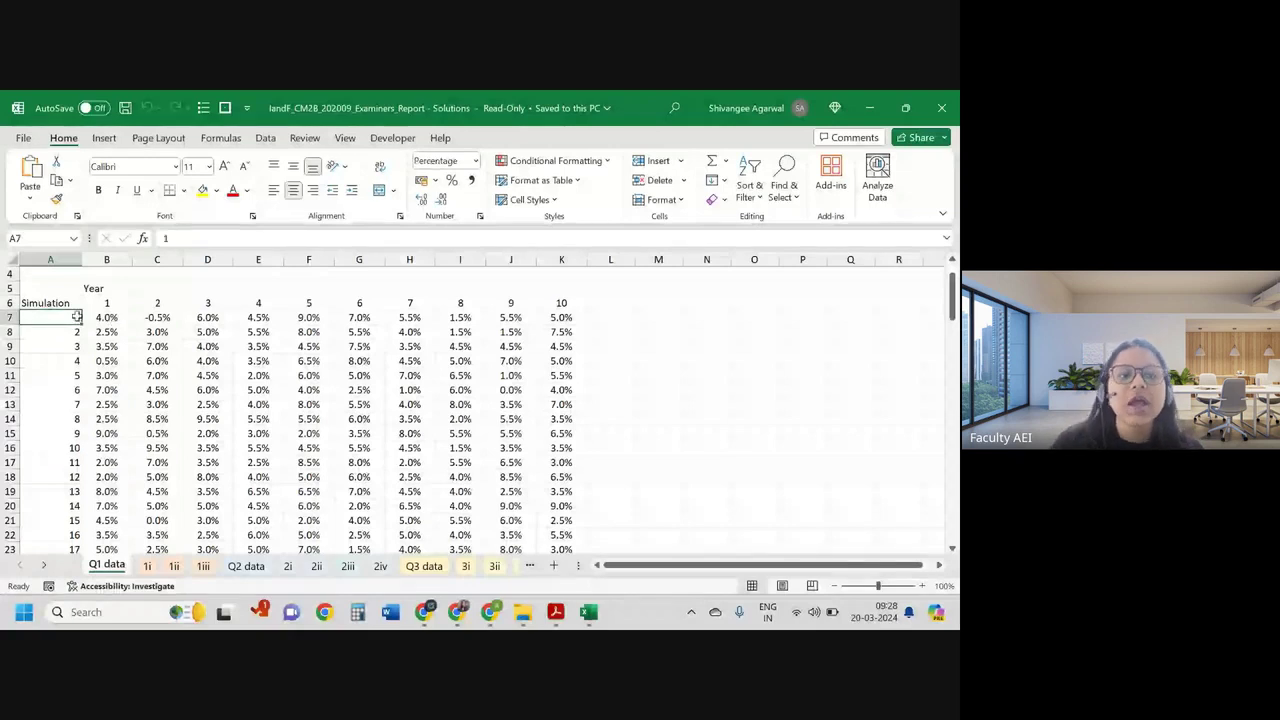
key("ctrl+Home")
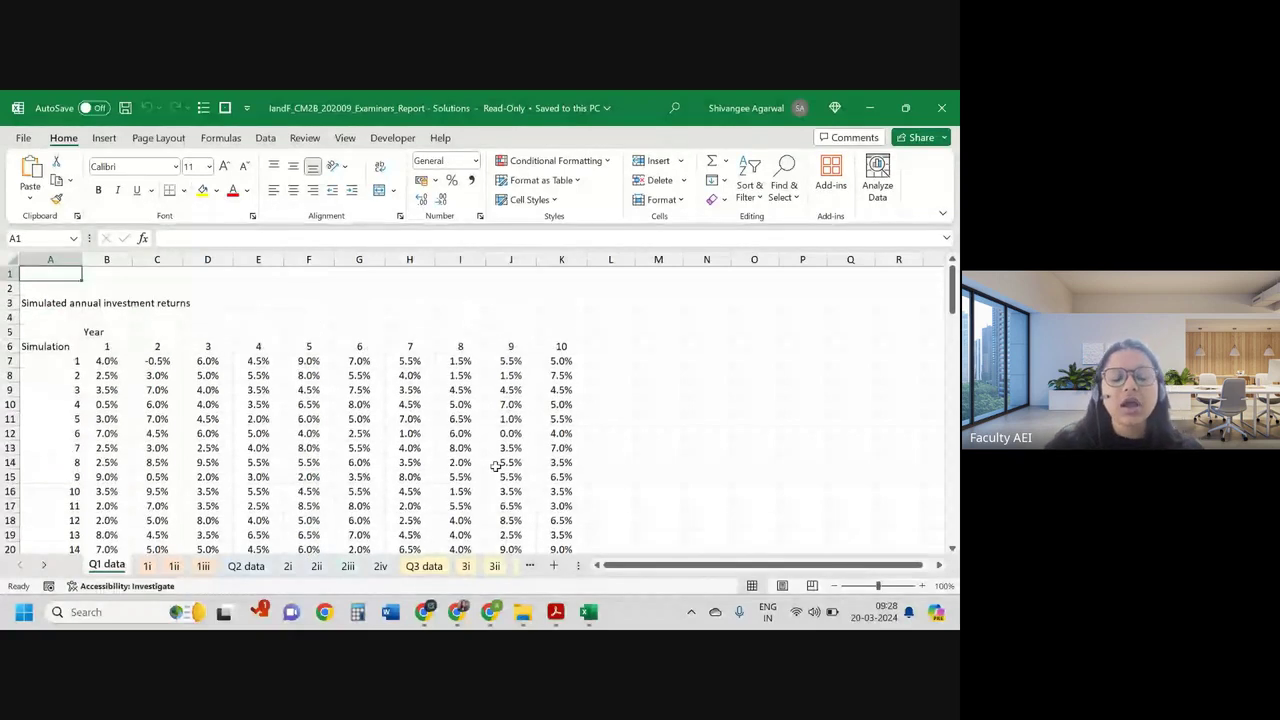
key("alt+Tab")
key("alt+Tab")
key("Tab")
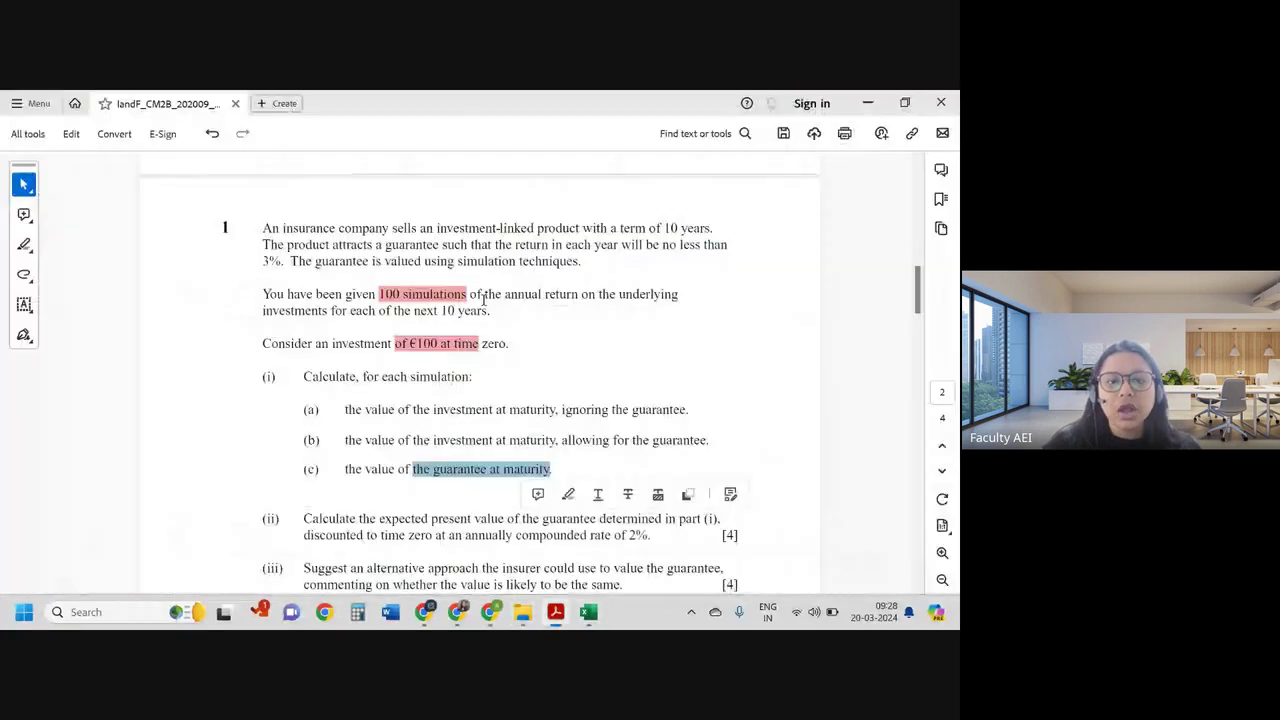
scroll(484, 298, "down", 1)
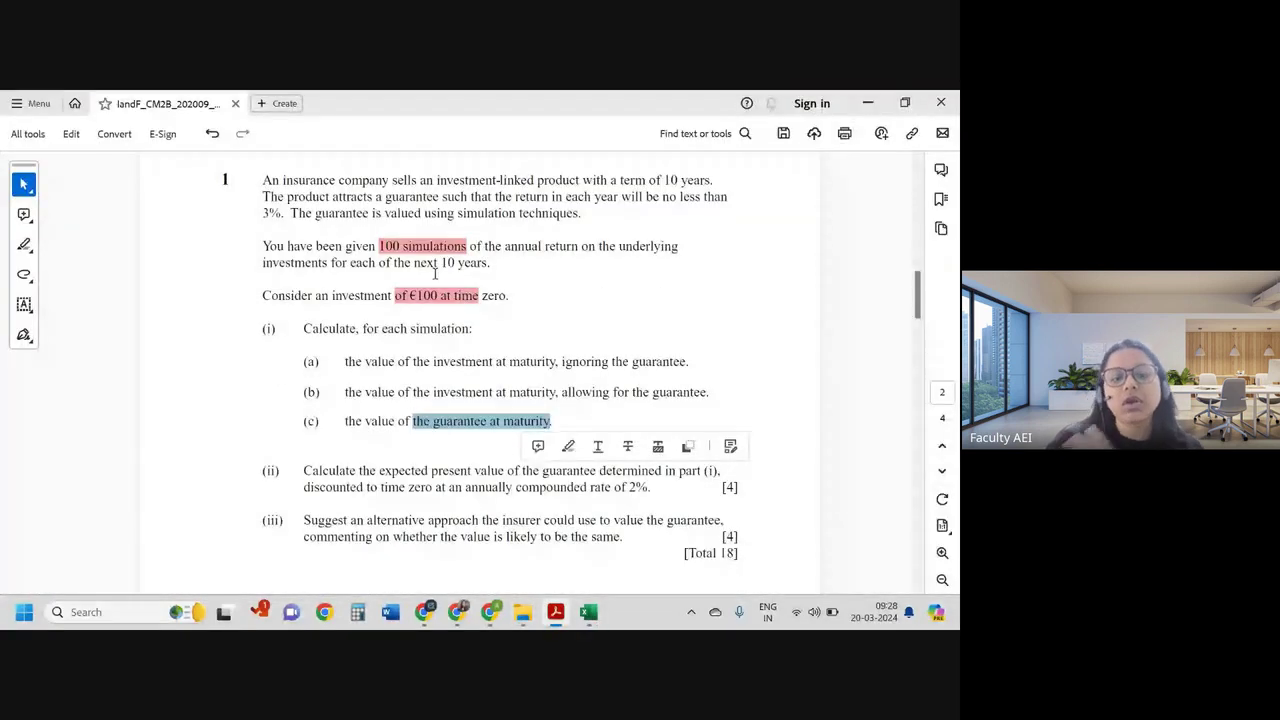
key("alt+Tab")
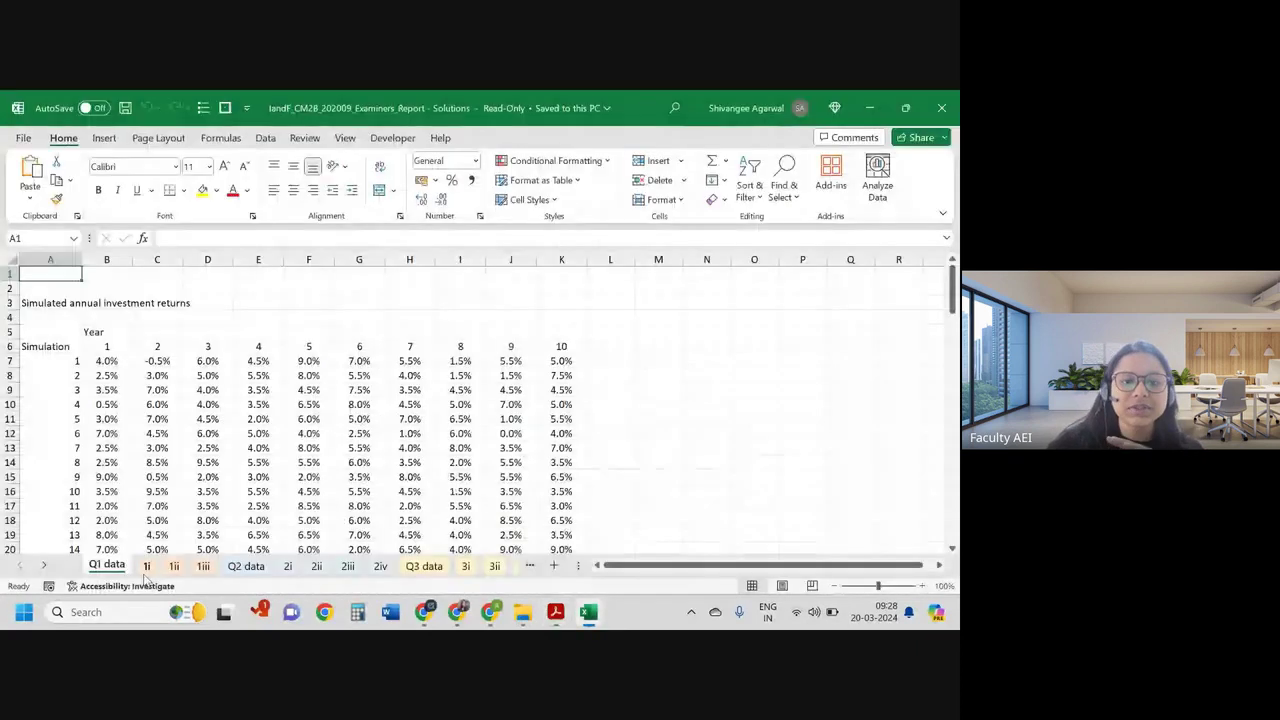
Step: On sheet 1i, clear the Without guarantee values from the D10:N block
left_click(146, 566)
left_click_drag(700, 566, 436, 410)
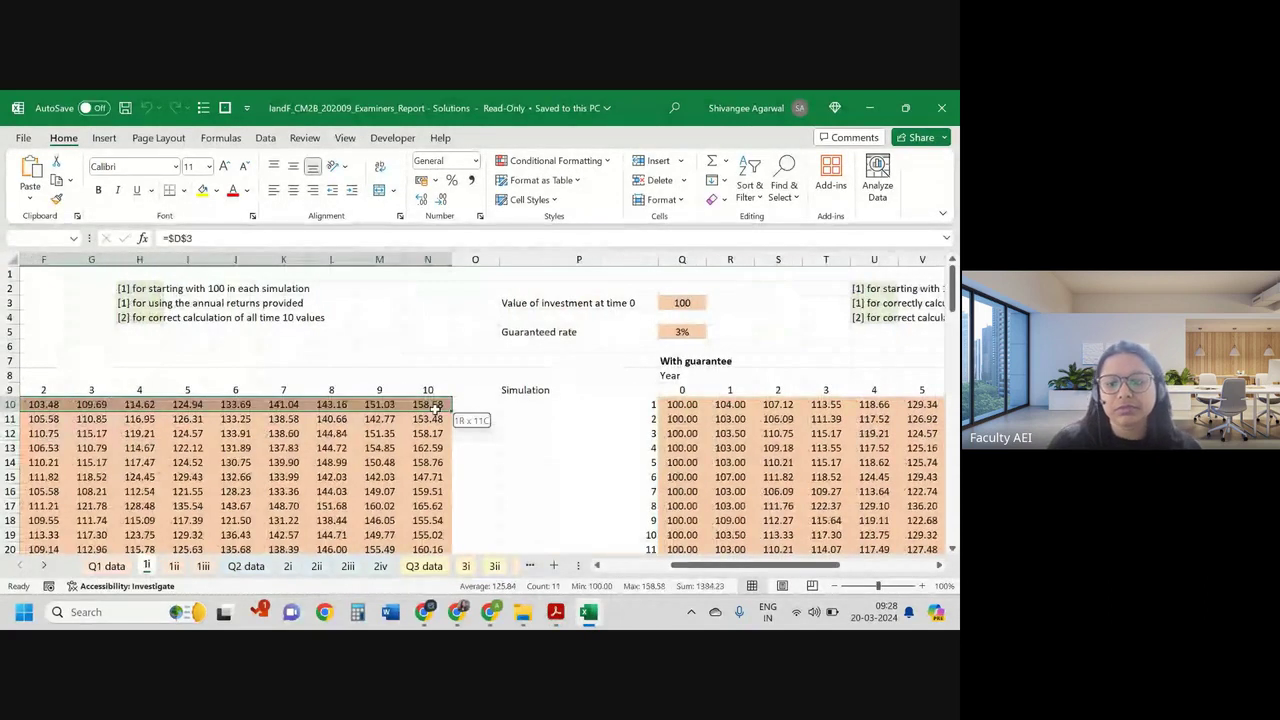
key("Delete")
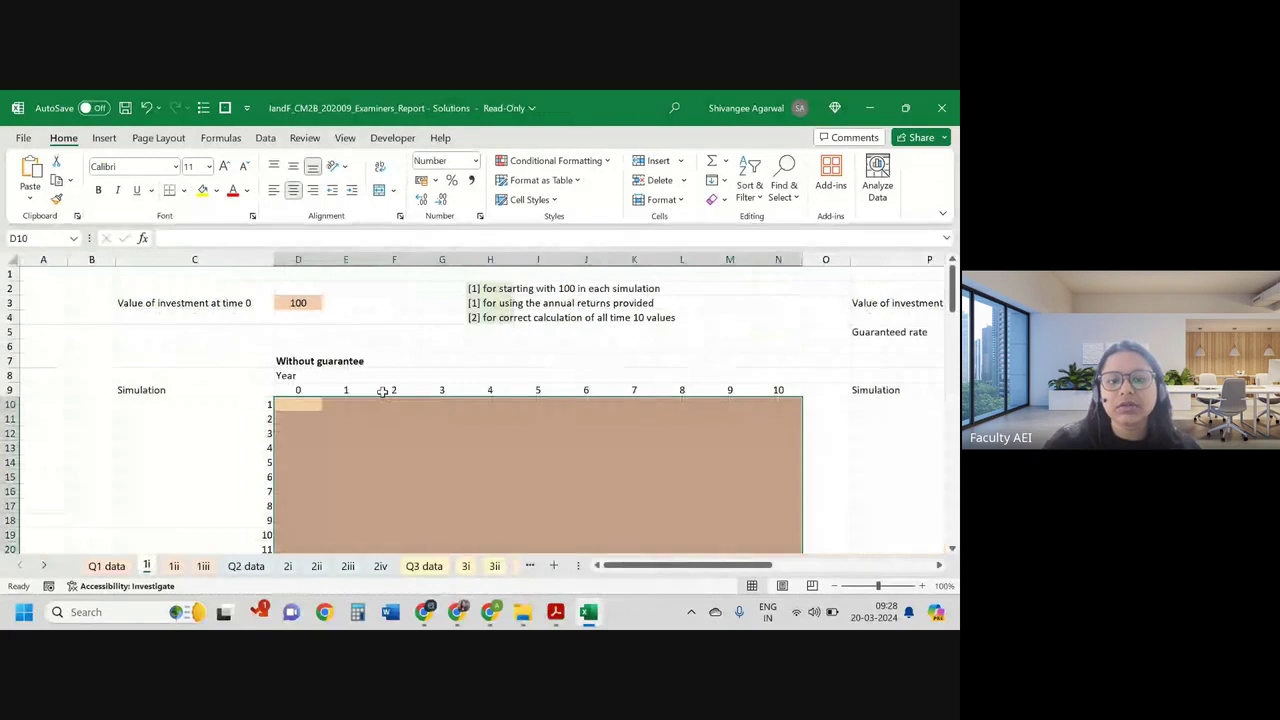
left_click(373, 404)
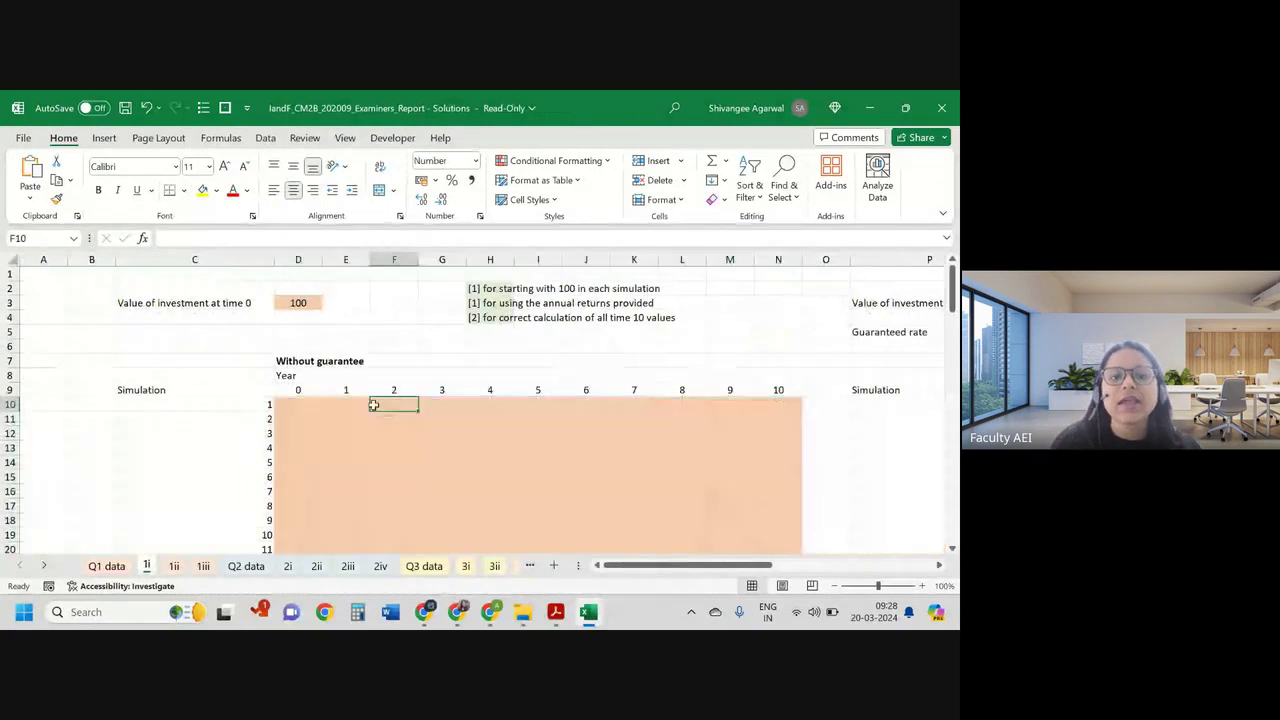
key("Up")
key("Up")
key("Up")
Step: Clear the With guarantee block from Q10 and the Value of guarantee column AC
key("Down")
key("Down")
key("Down")
key("ctrl+Right")
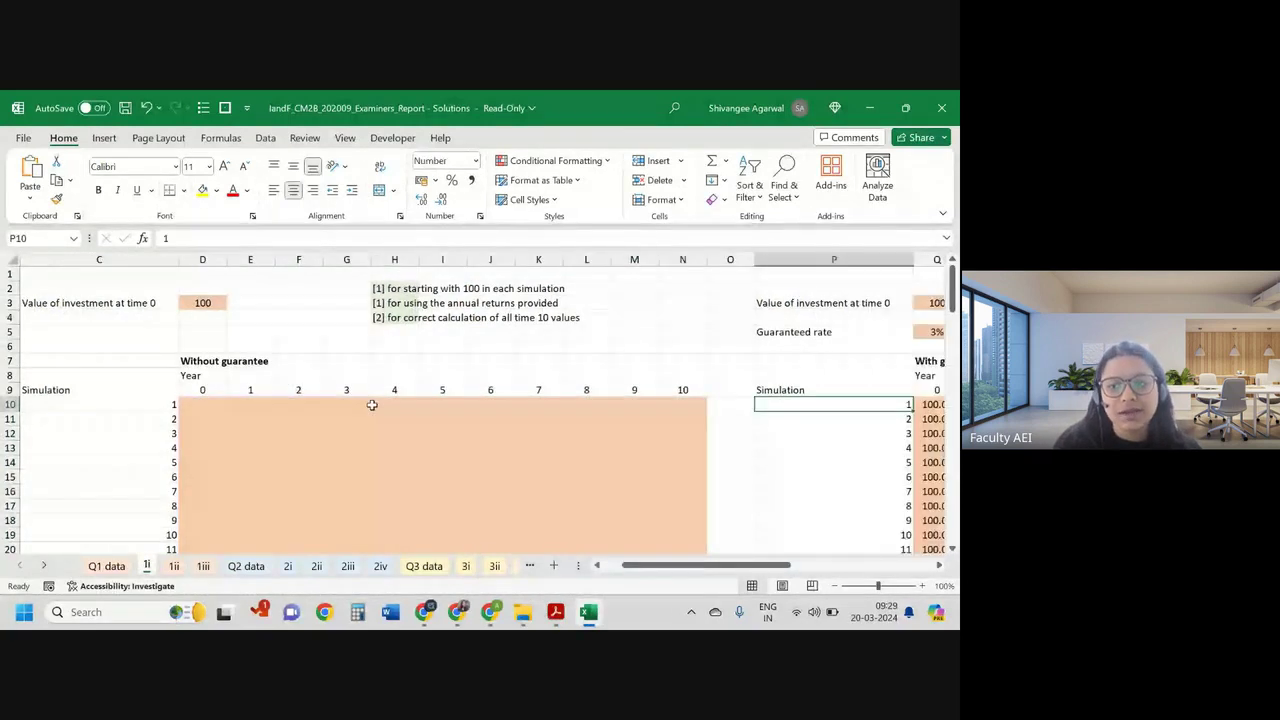
key("Right")
key("ctrl+shift+Right")
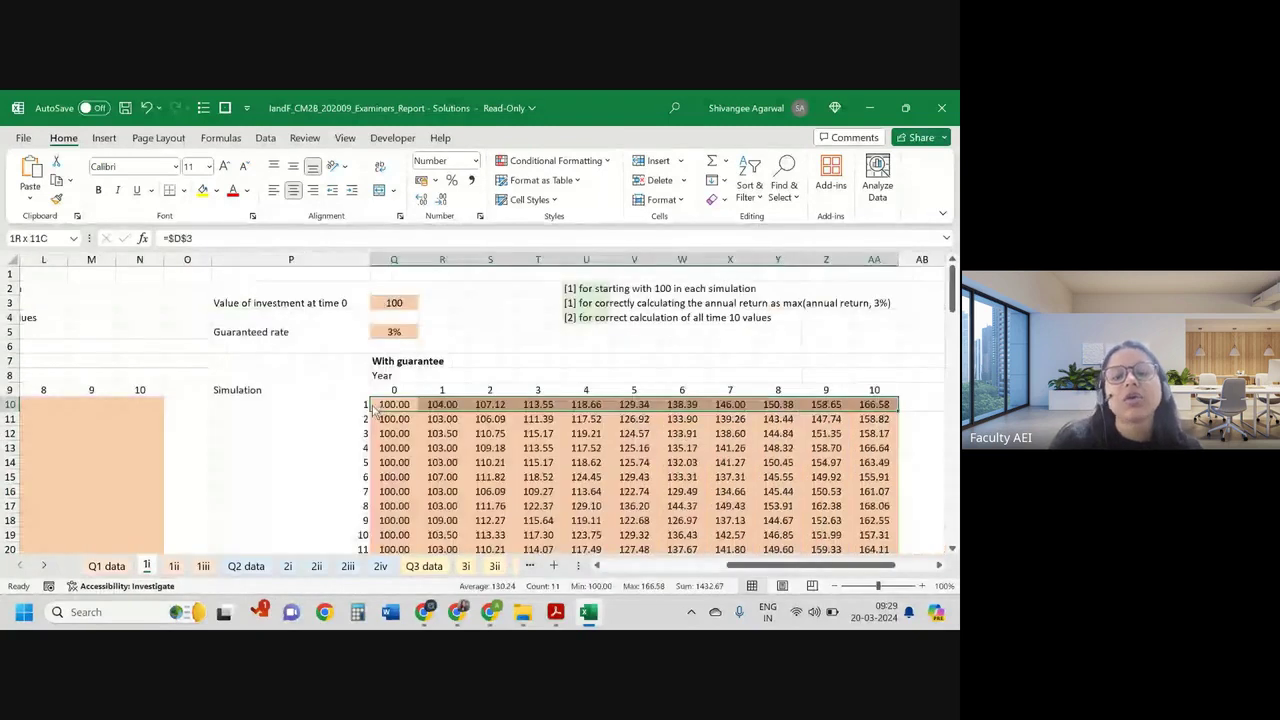
key("ctrl+shift+Down")
key("Delete")
key("ctrl+Right")
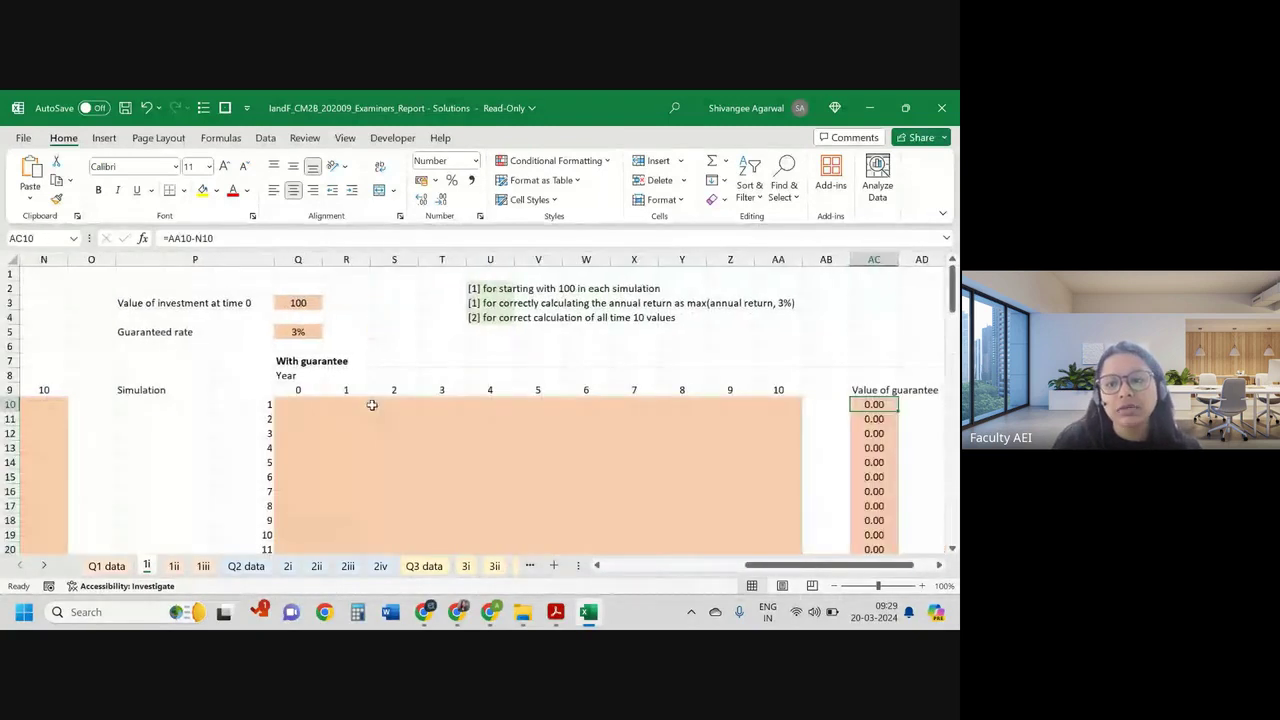
key("ctrl+shift+Down")
key("Delete")
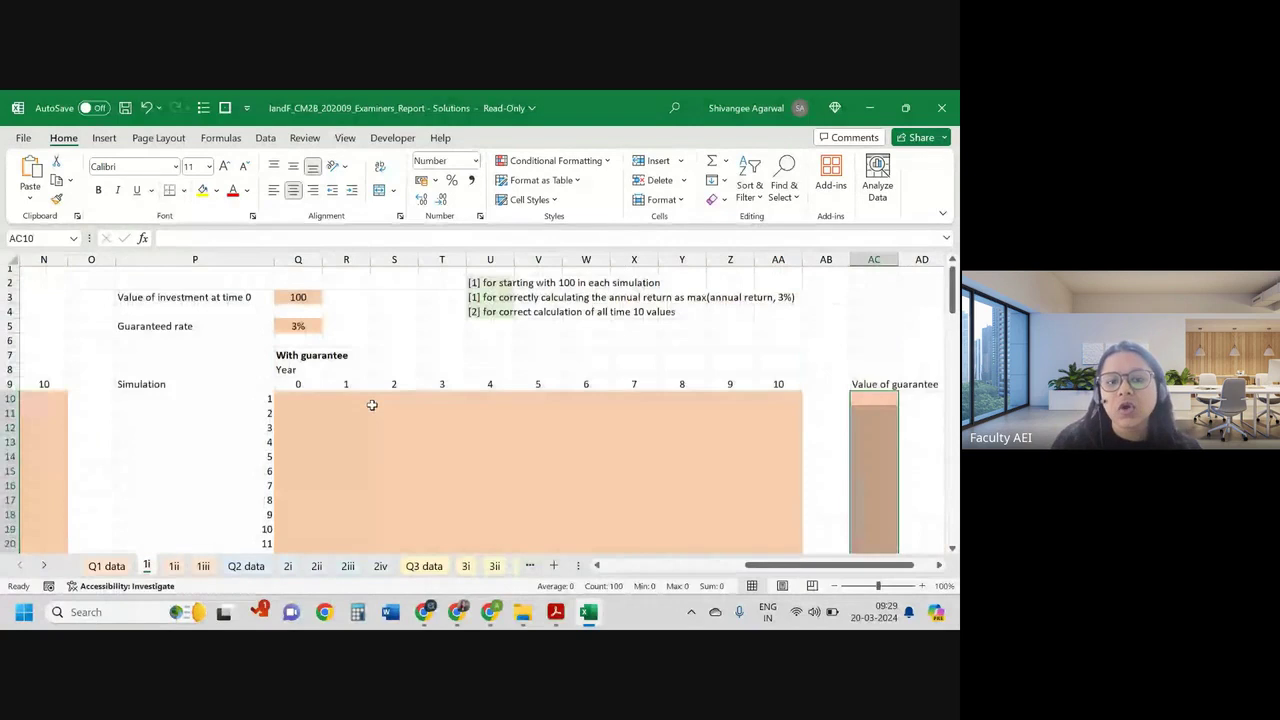
Step: Return the active cell to D10 and minimize the Google Meet window back to Excel
key("Up")
key("Home")
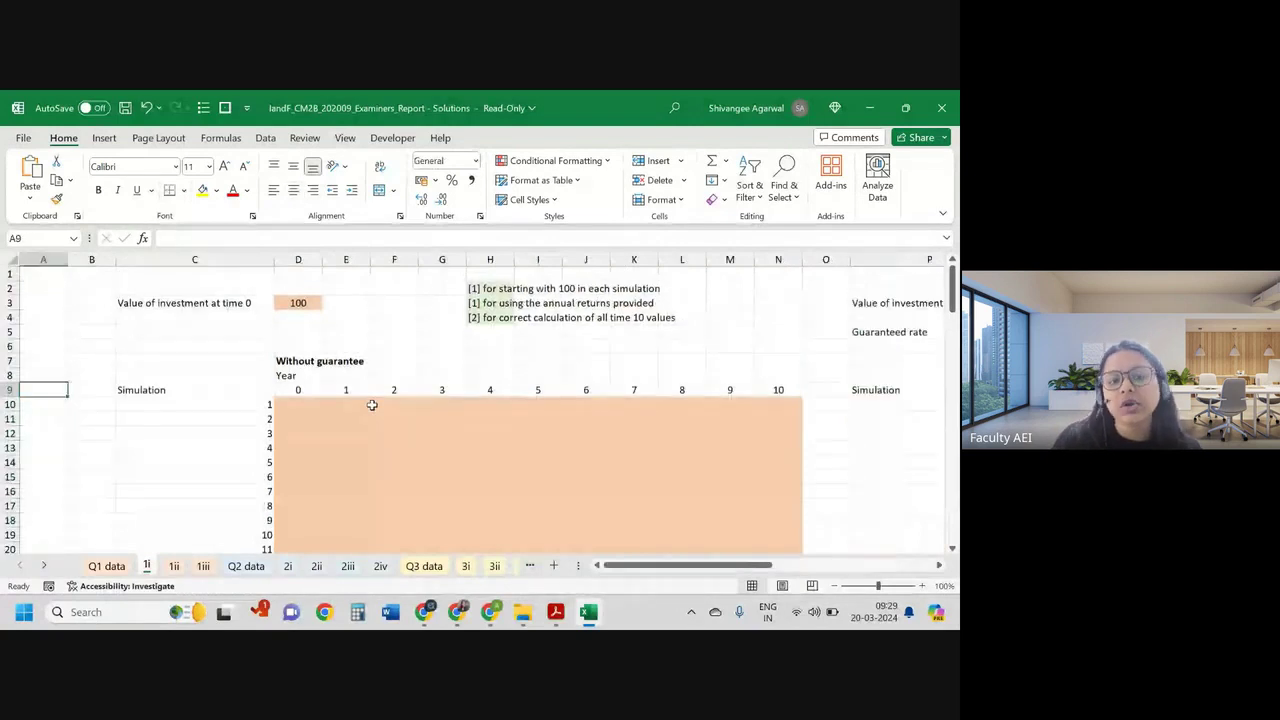
key("Right")
key("Right")
key("Right")
key("Right")
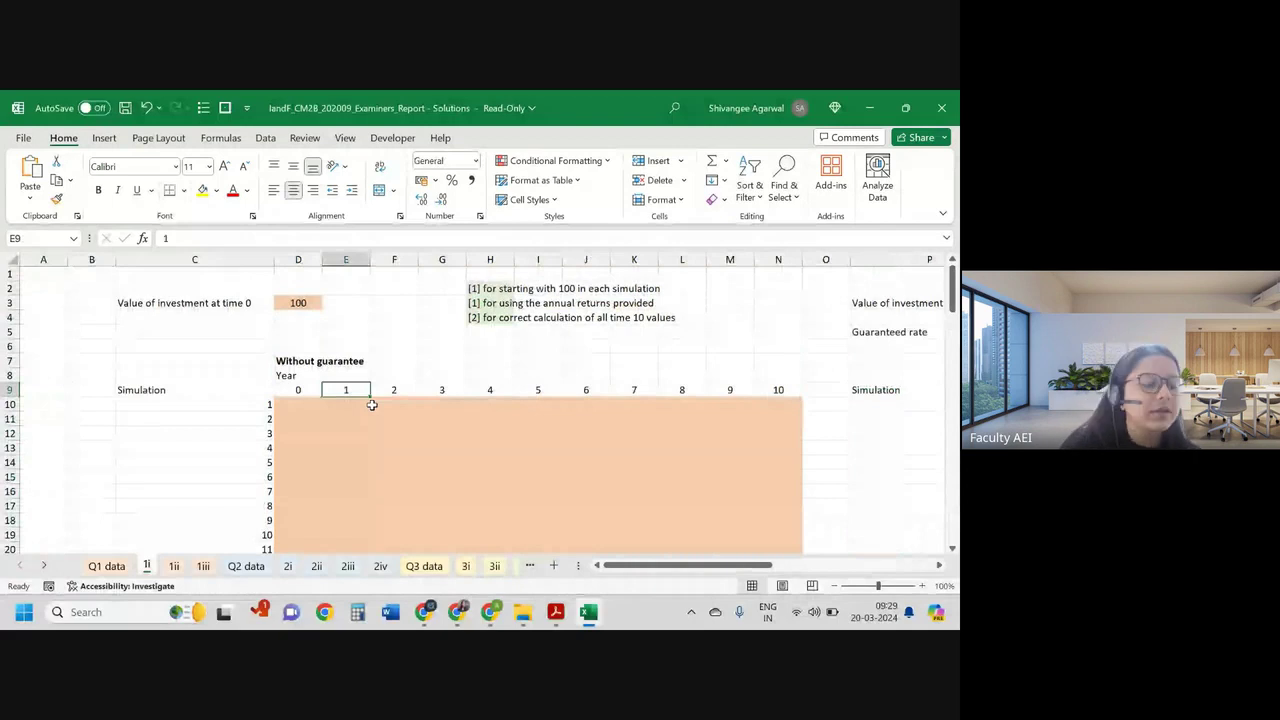
key("Left")
key("Down")
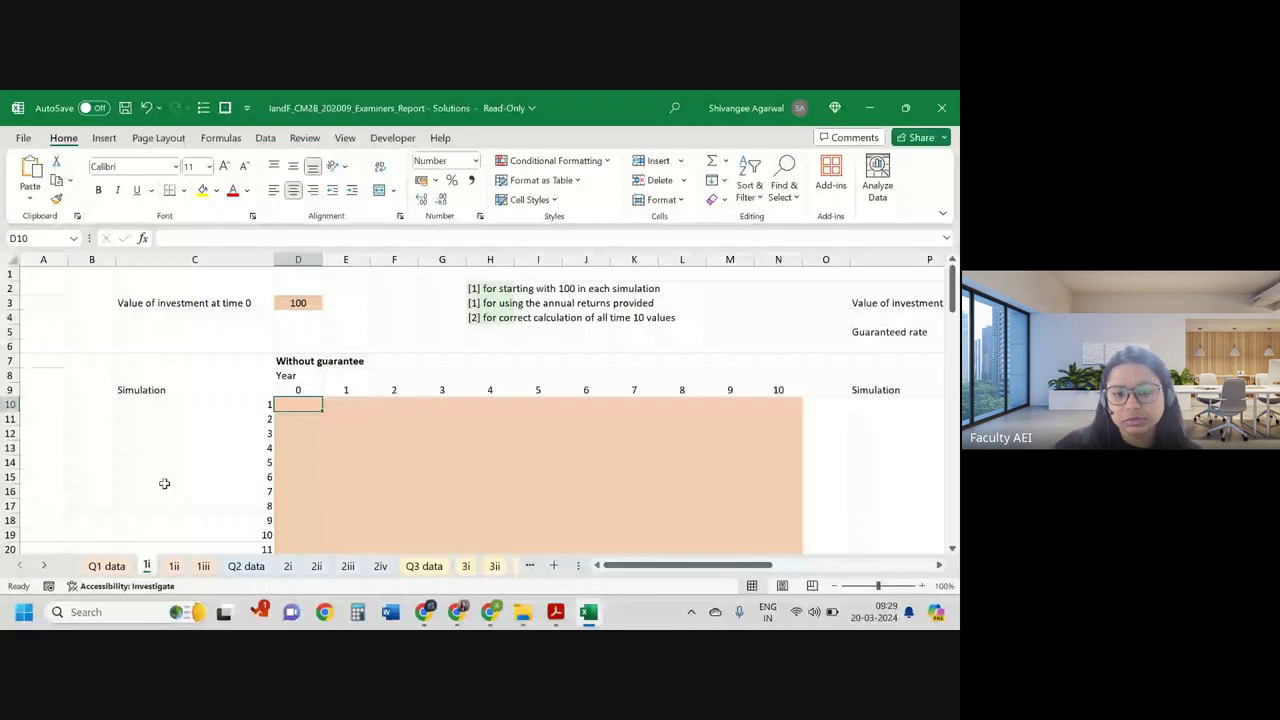
left_click(424, 614)
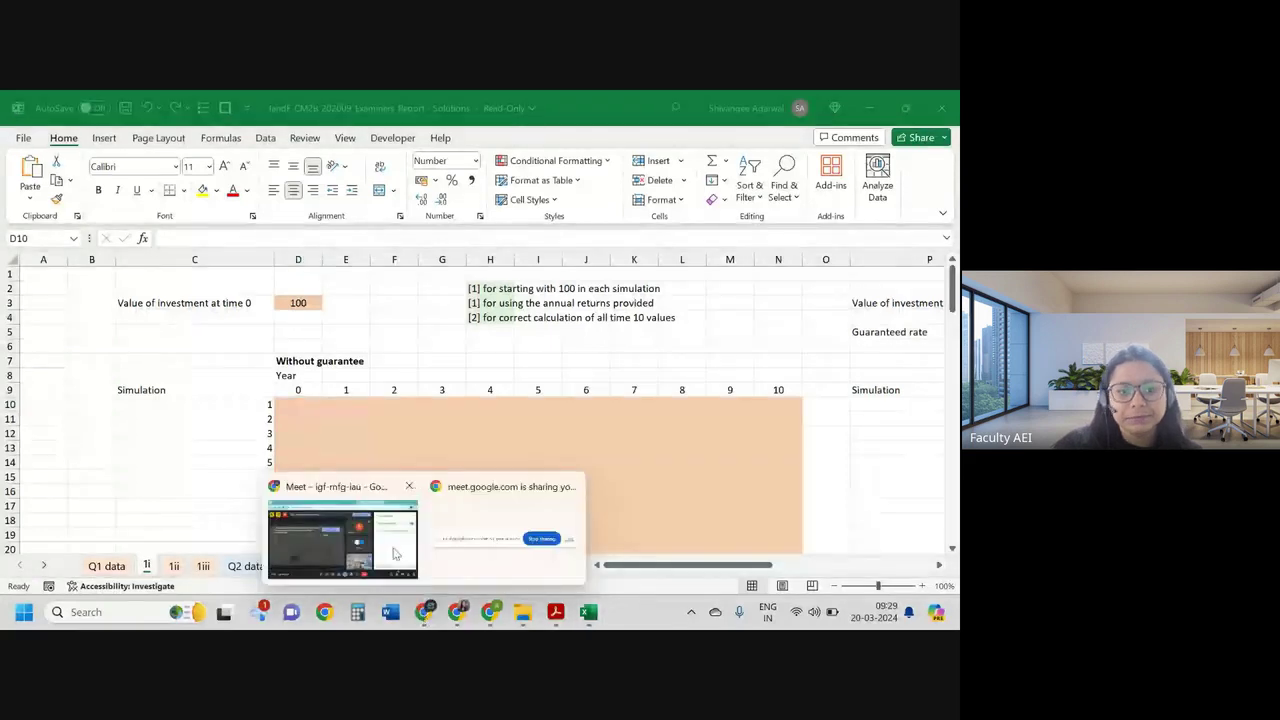
left_click(343, 540)
left_click(457, 605)
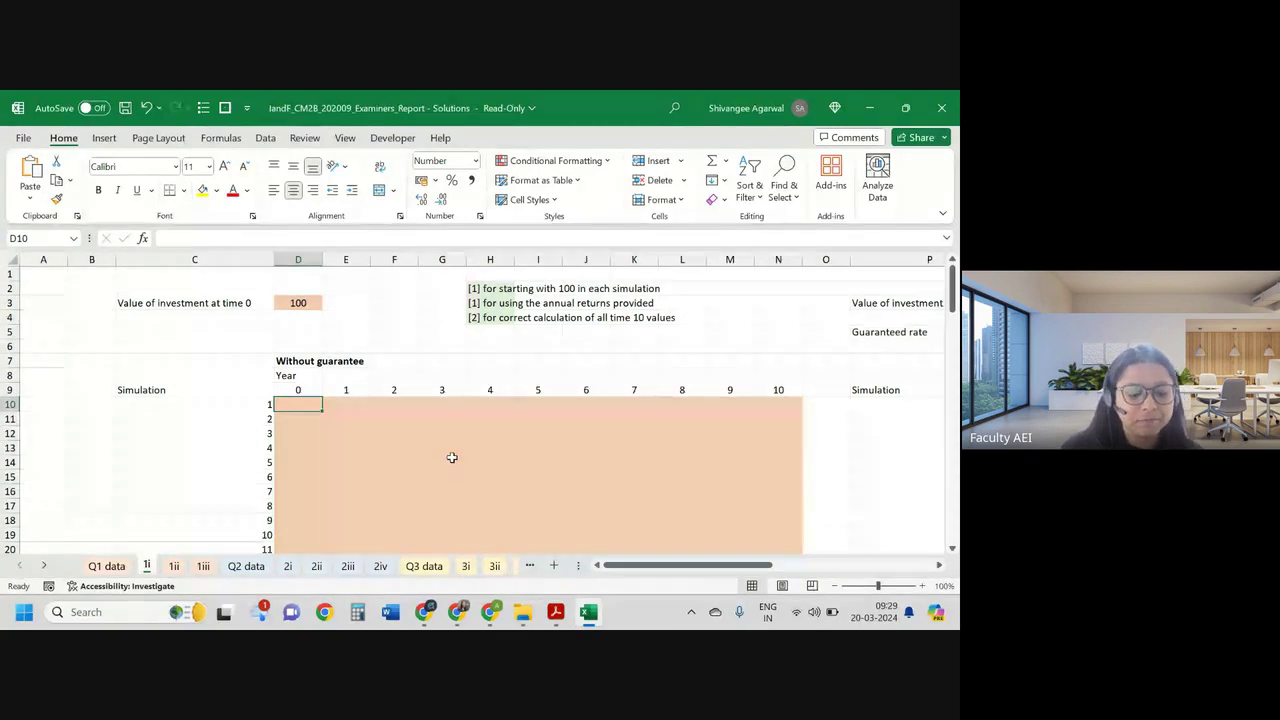
Step: Enter =D3 in D10 and fill the 100.00 starting value down the year 0 column
type("=")
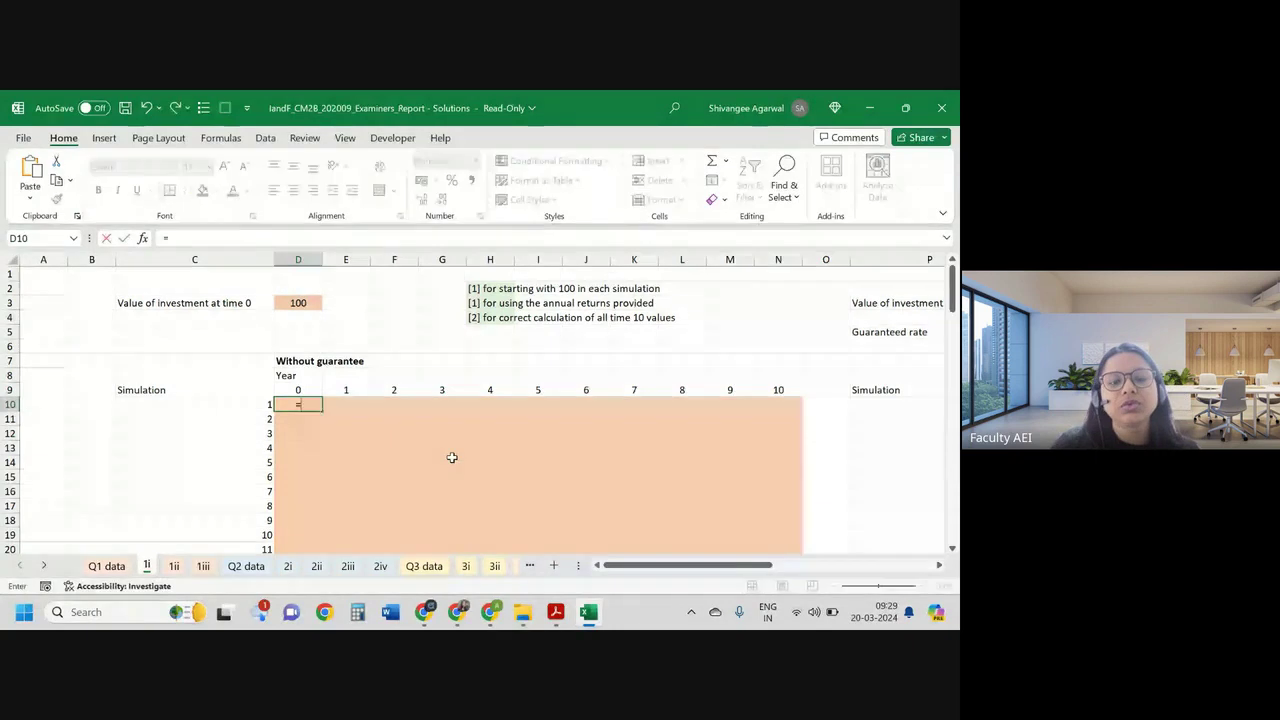
key("Up")
key("Up")
key("Up")
key("Up")
key("Up")
key("Up")
key("Up")
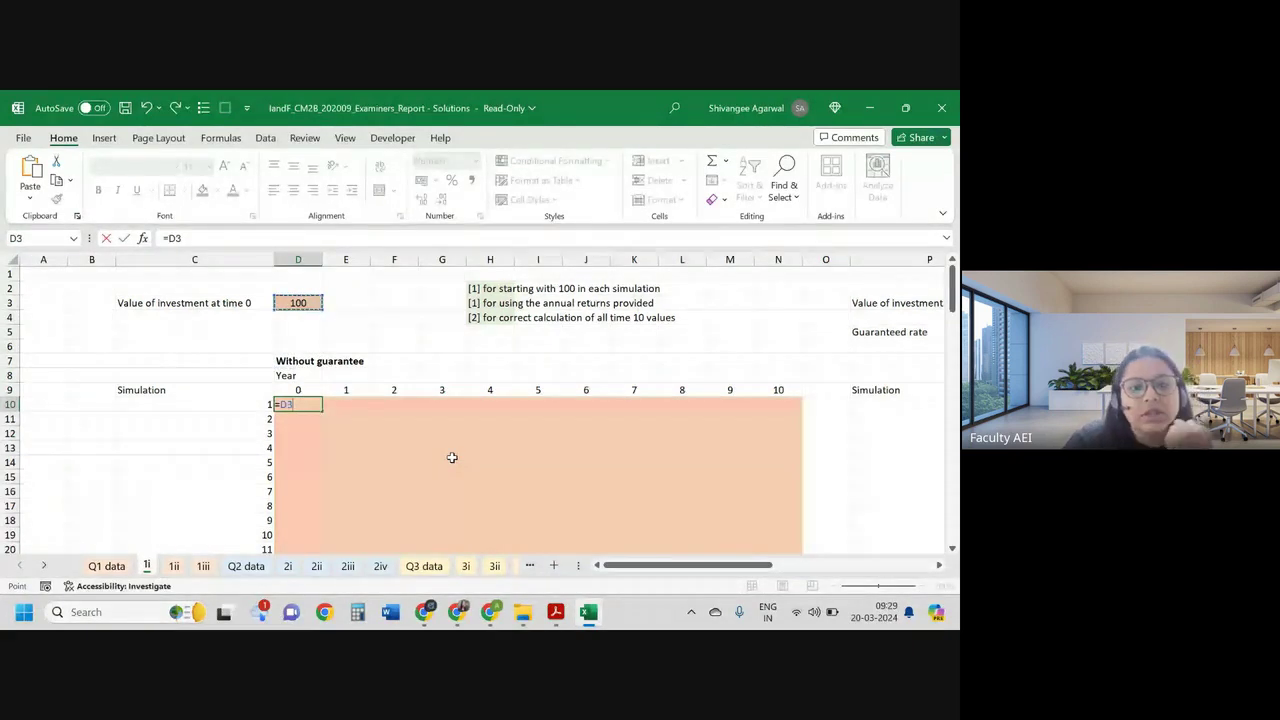
key("Return")
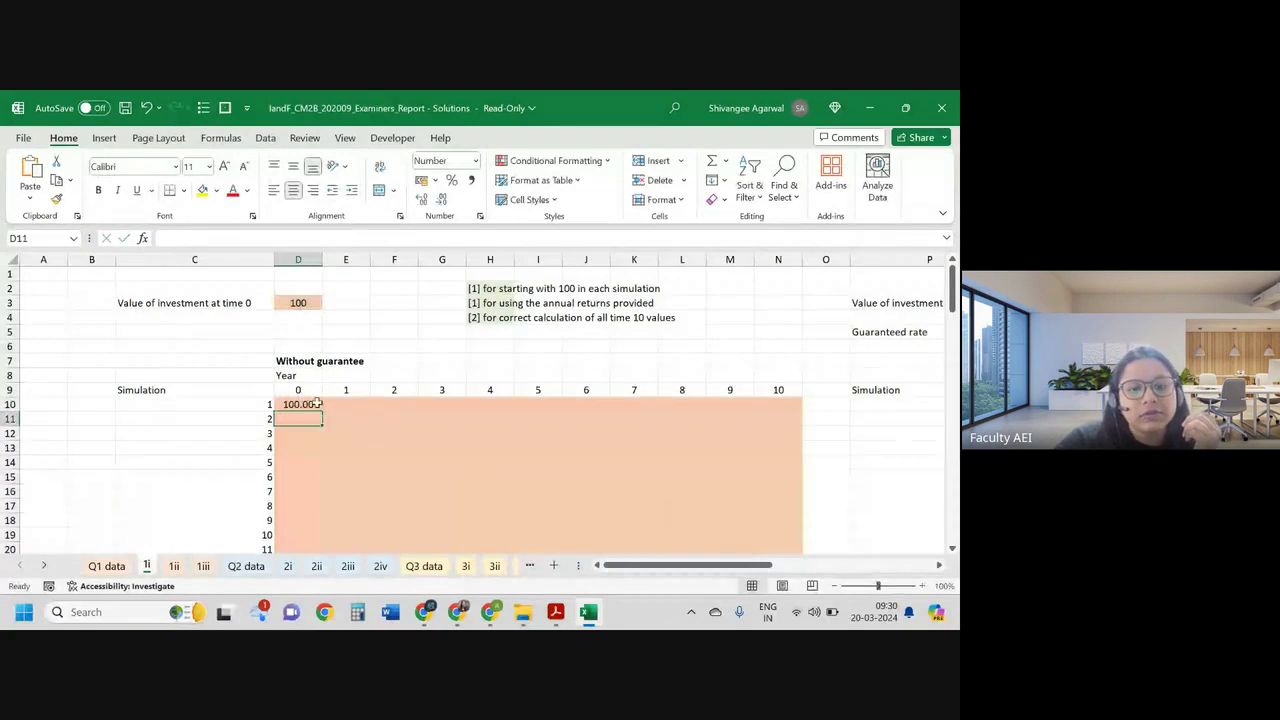
left_click(316, 403)
double_click(322, 411)
Step: Enter =D10*(1+'Q1 data'!B7) in E10, fill right to year 10 and down all simulations
left_click(346, 404)
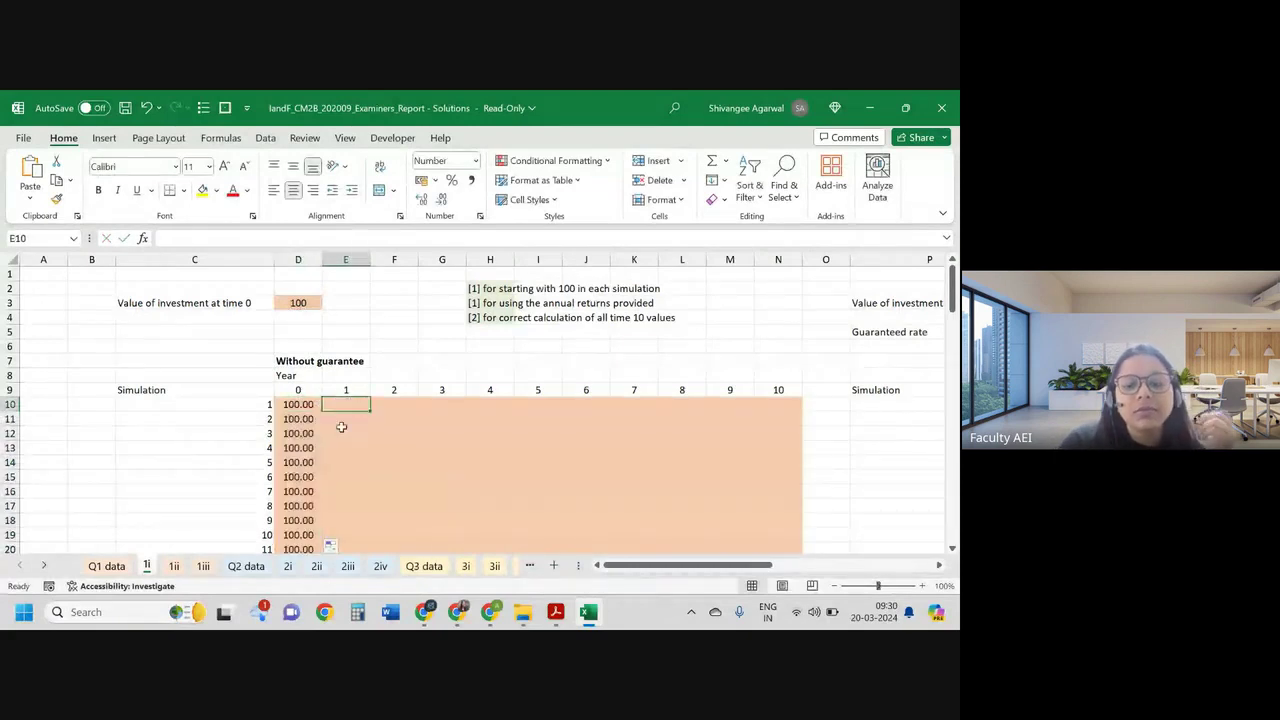
type("=")
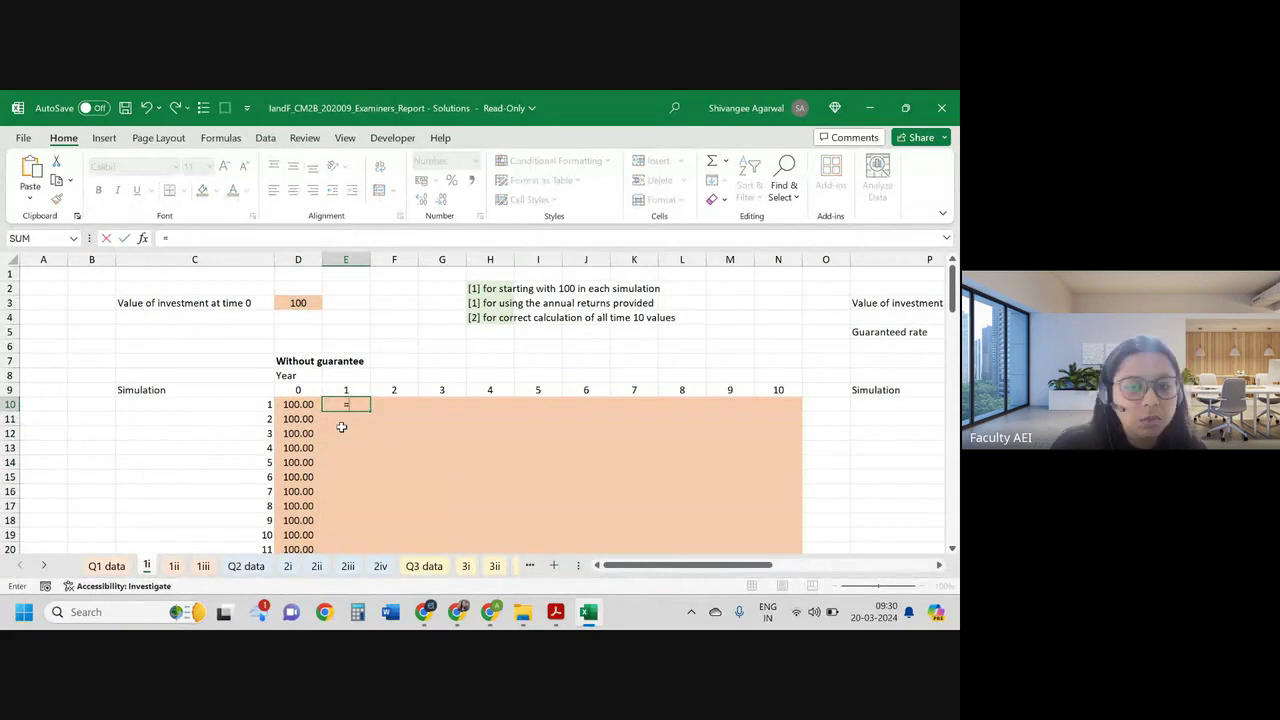
type("D10*(1+")
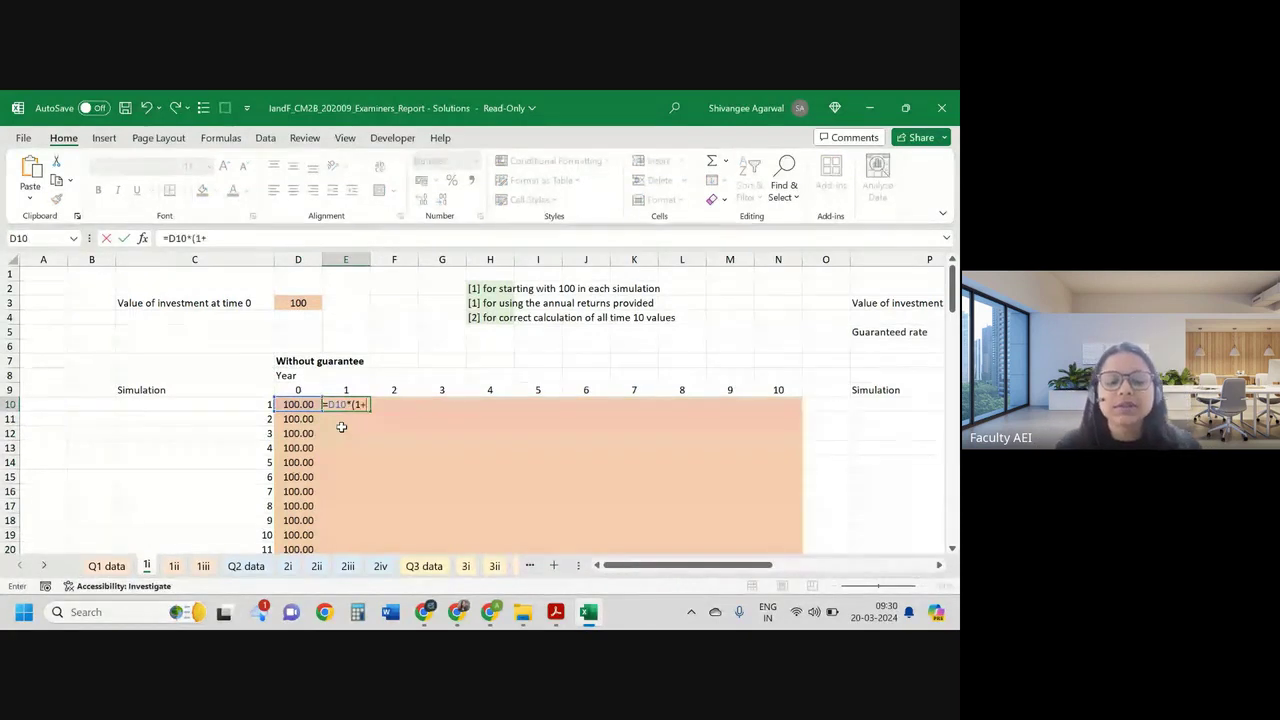
key("ctrl+Page_Up")
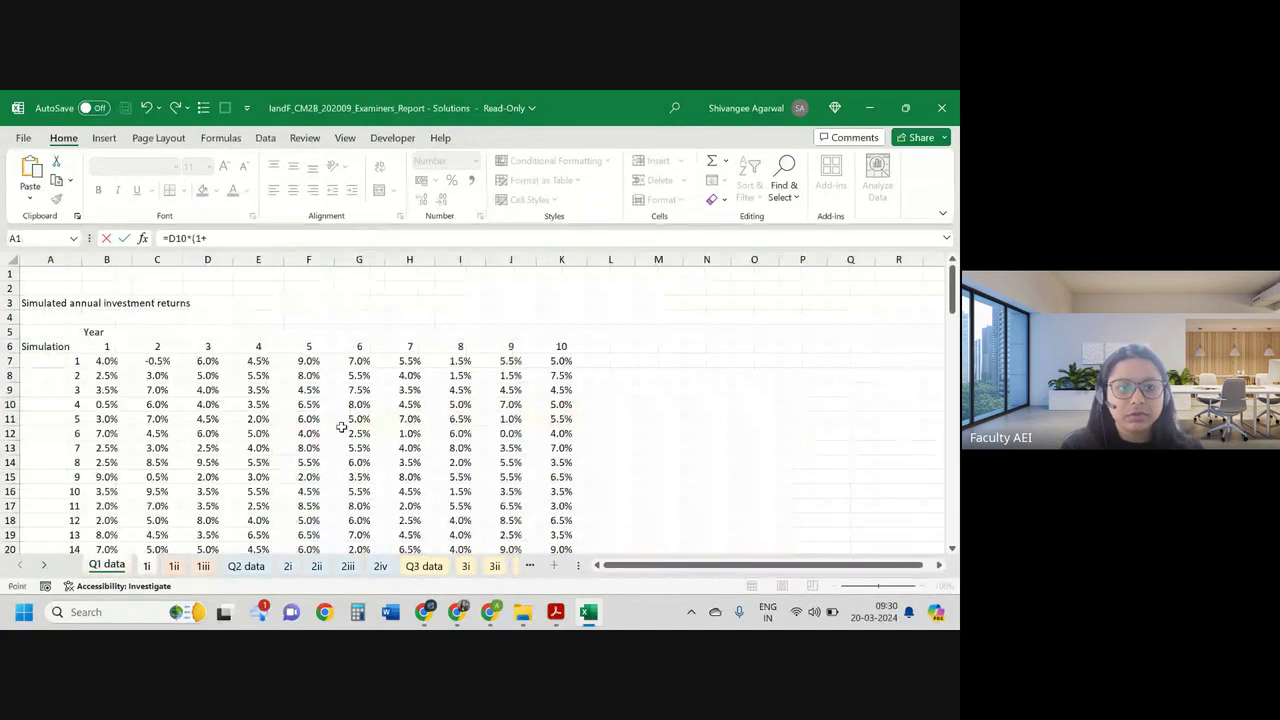
key("Down")
key("Down")
key("Down")
key("Down")
key("Down")
key("Down")
key("Right")
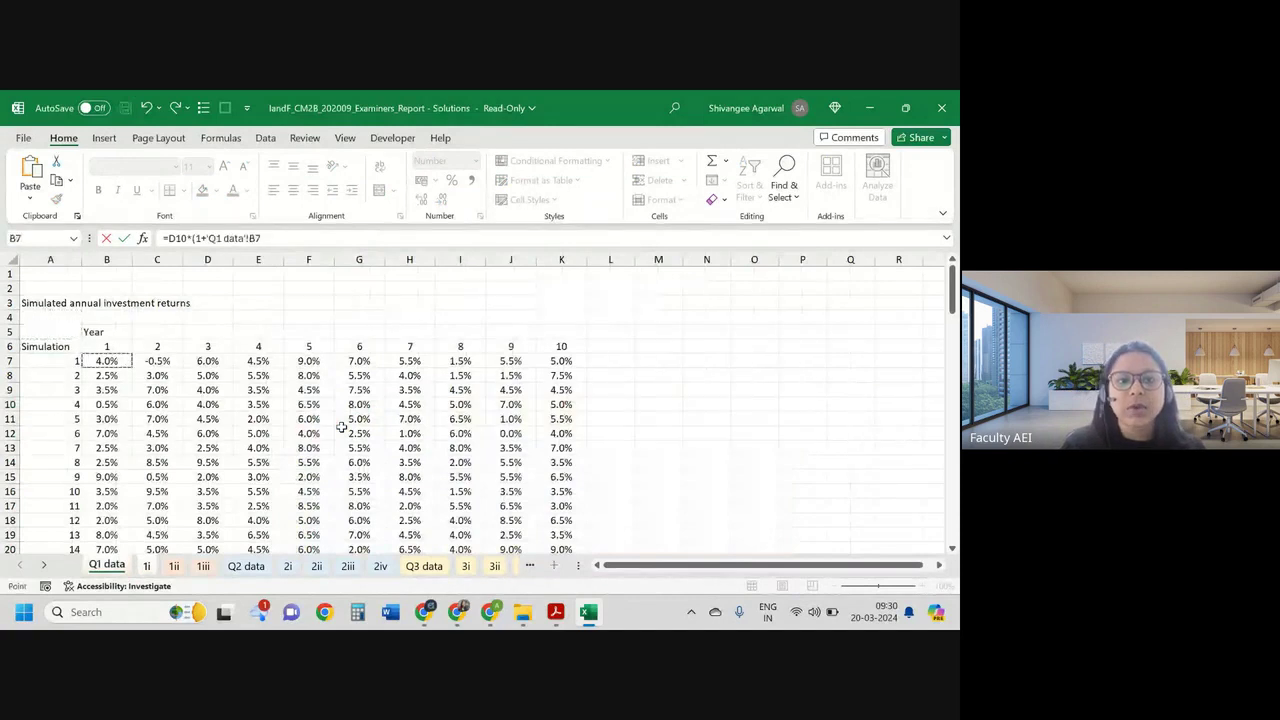
type(")")
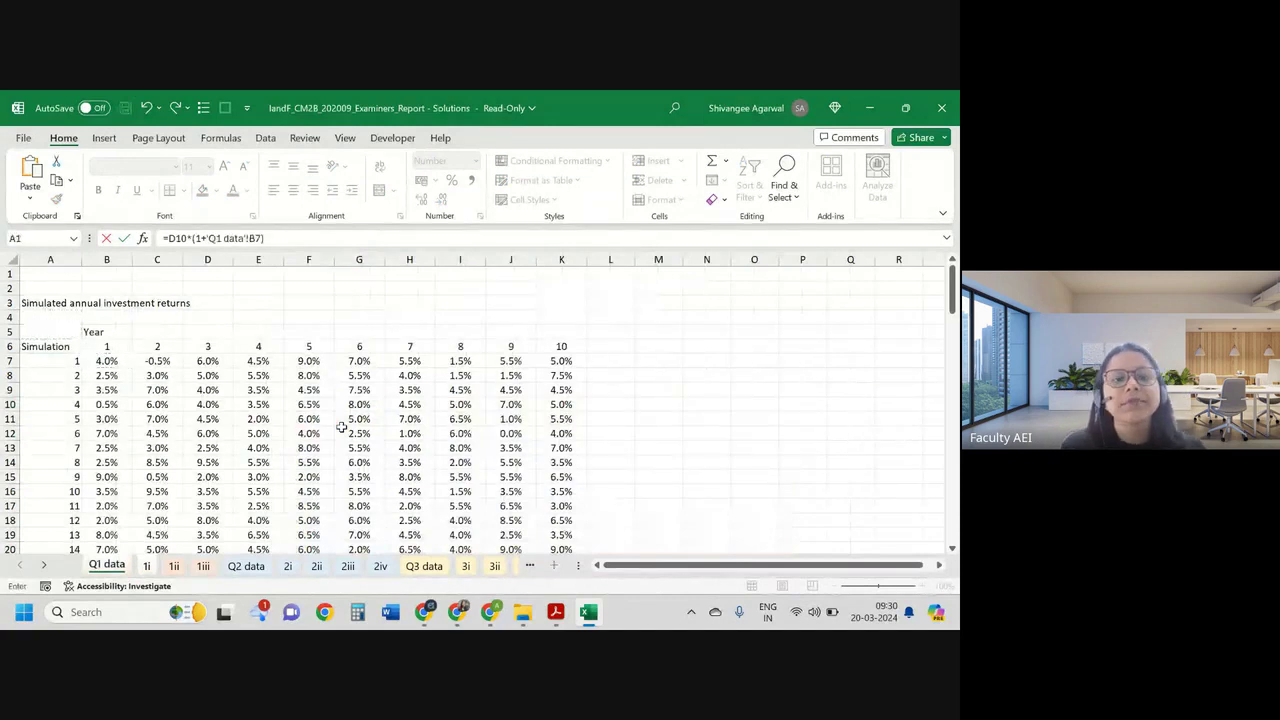
key("Return")
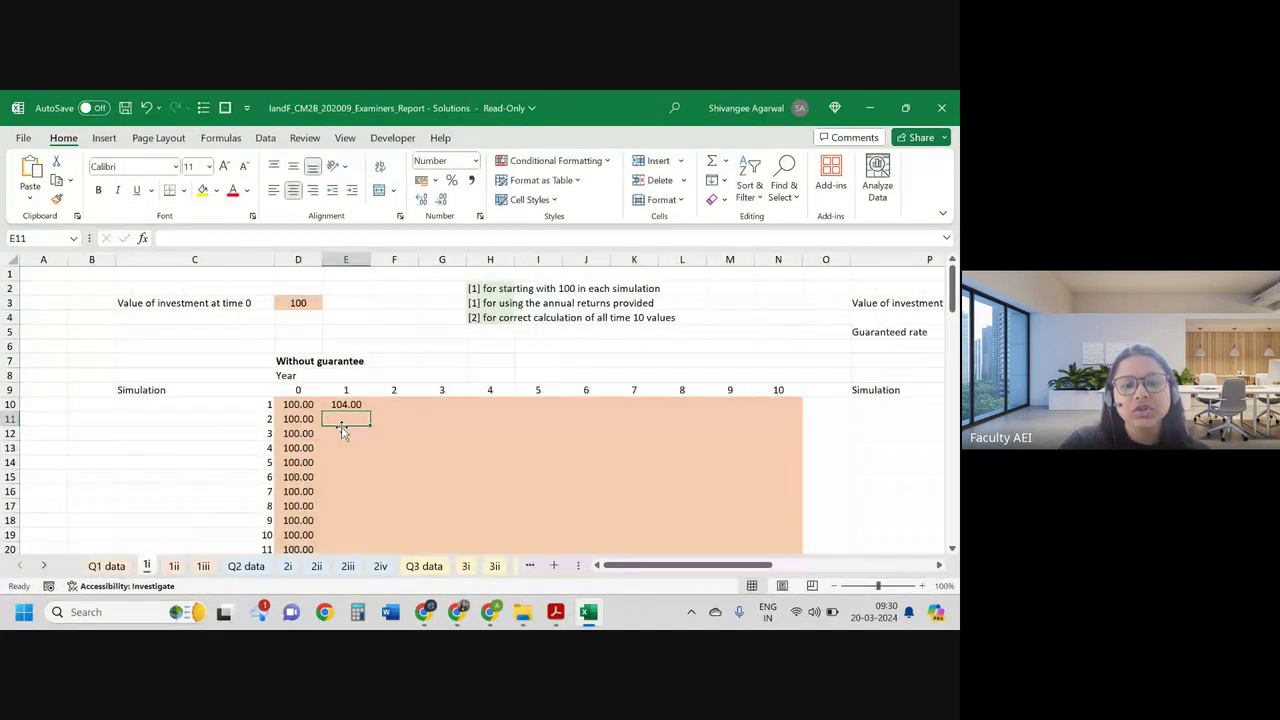
left_click(350, 406)
left_click_drag(367, 412, 800, 410)
double_click(800, 410)
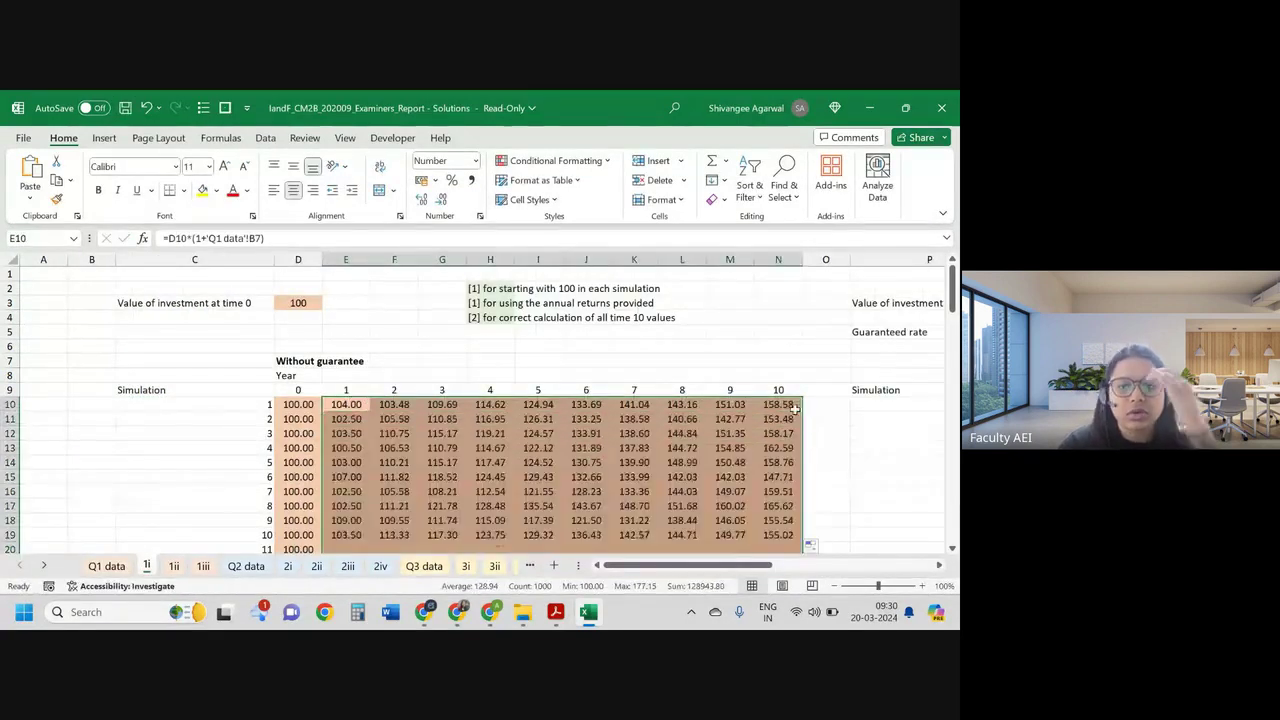
left_click(745, 436)
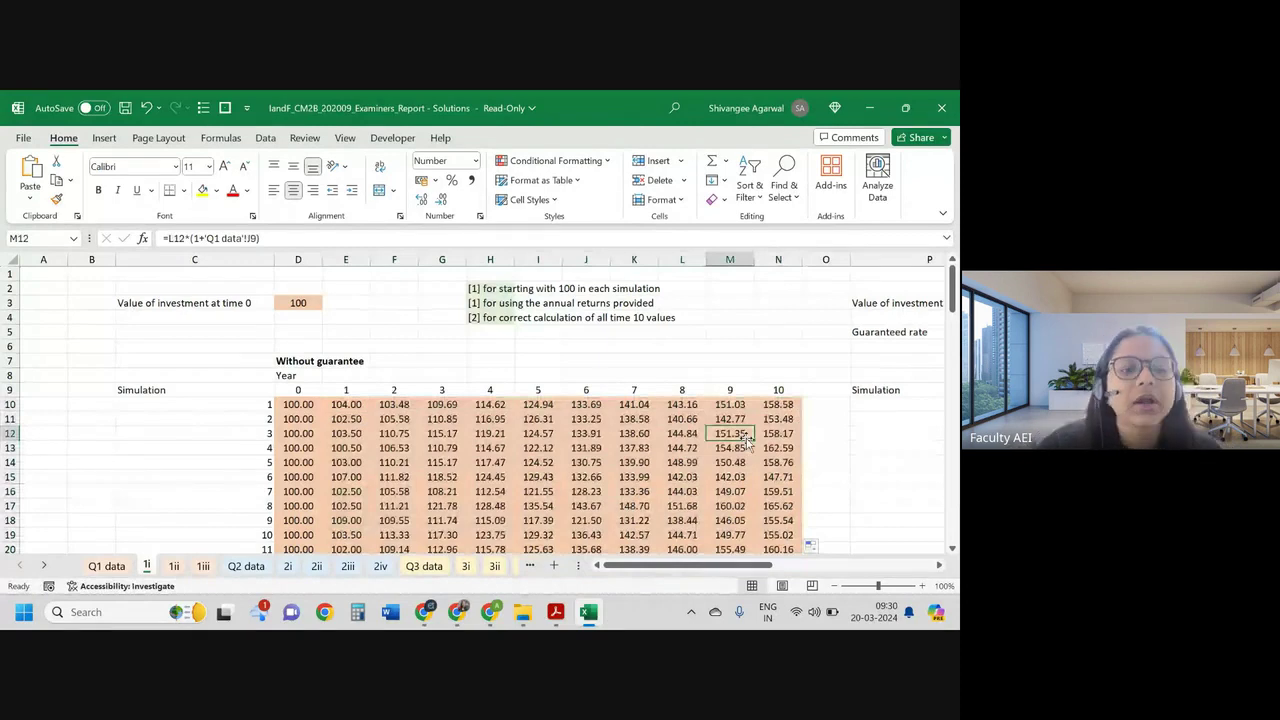
Step: Enter =$Q$3 in Q10 and fill the 100.00 starting value down column Q
scroll(745, 440, "right", 4)
left_click(327, 404)
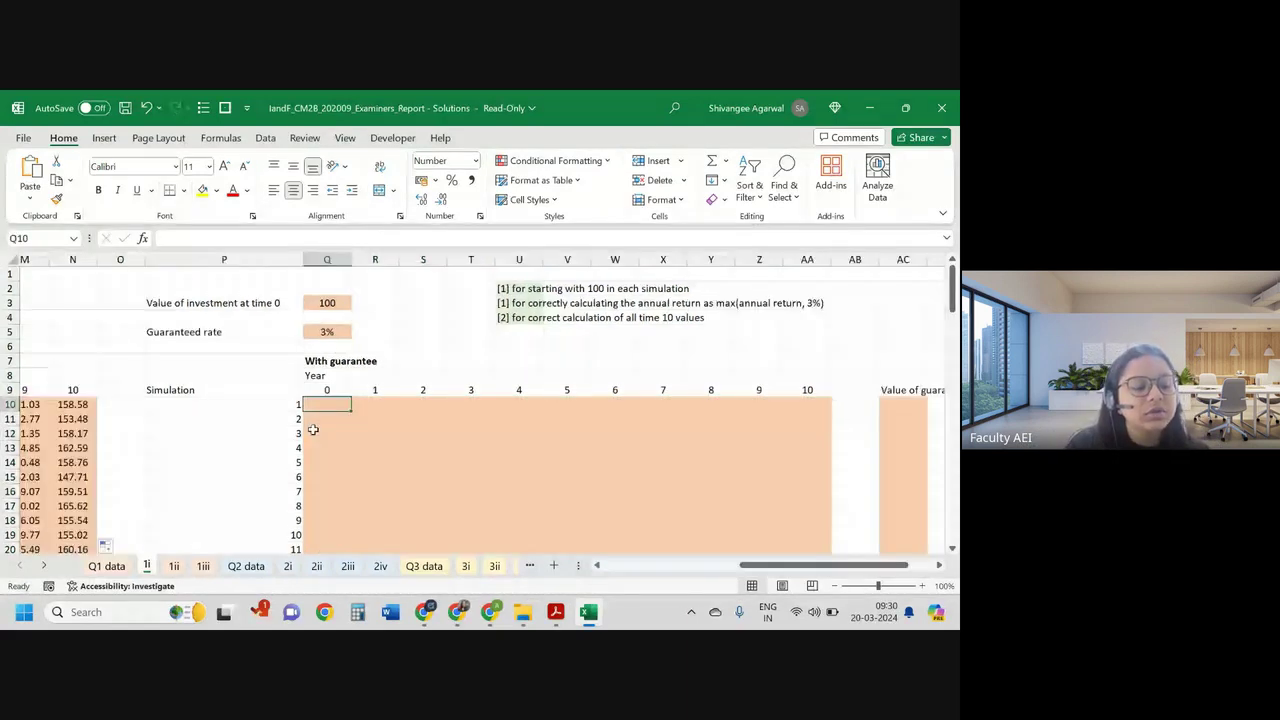
type("=")
left_click(327, 273)
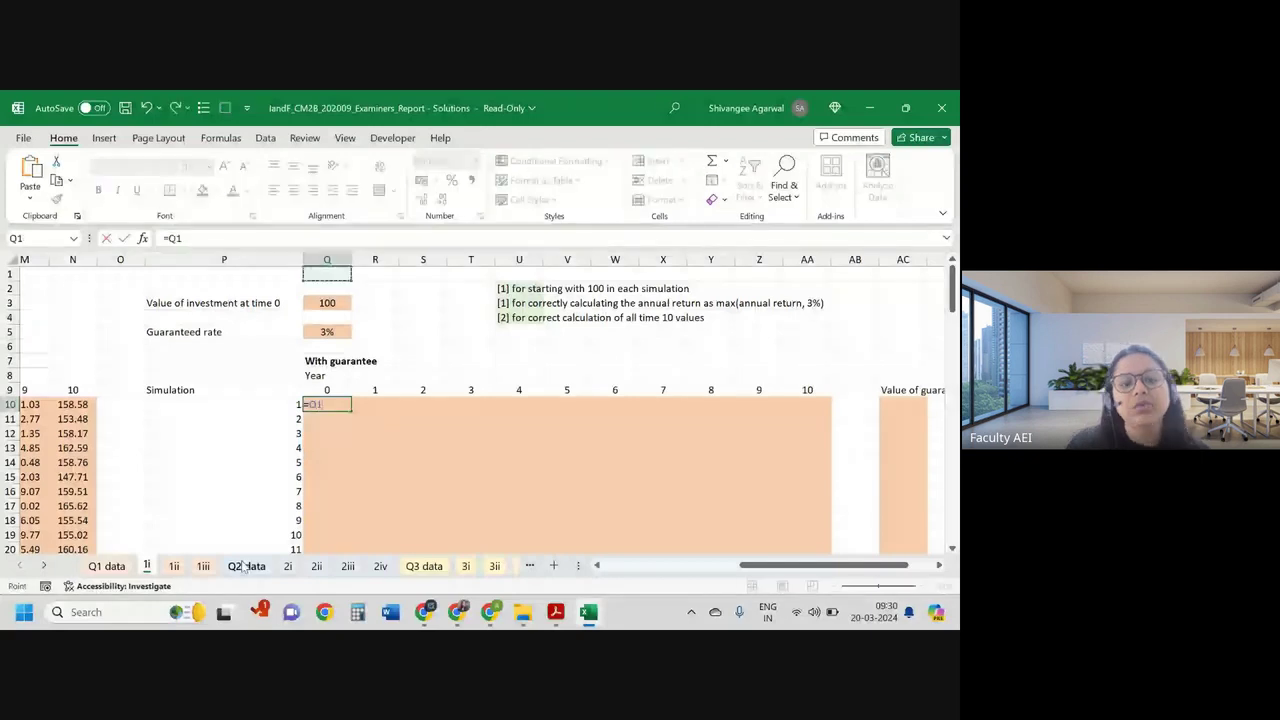
key("Return")
left_click(341, 404)
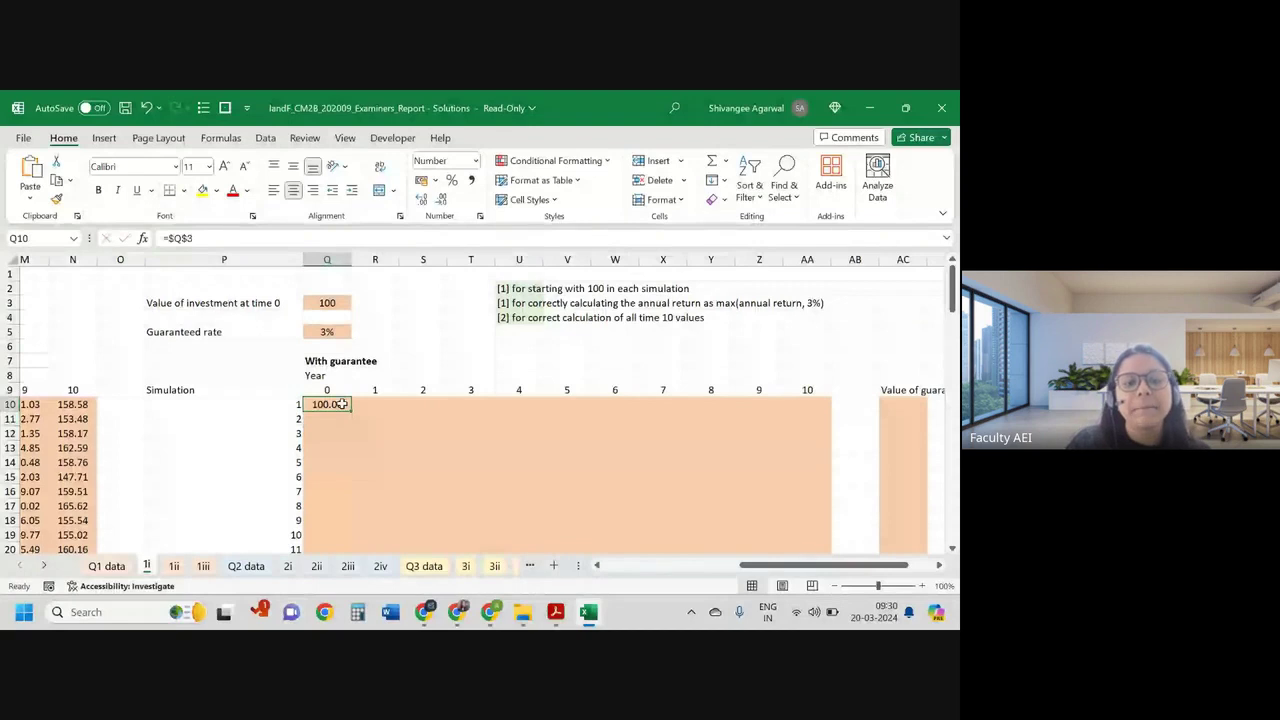
double_click(349, 411)
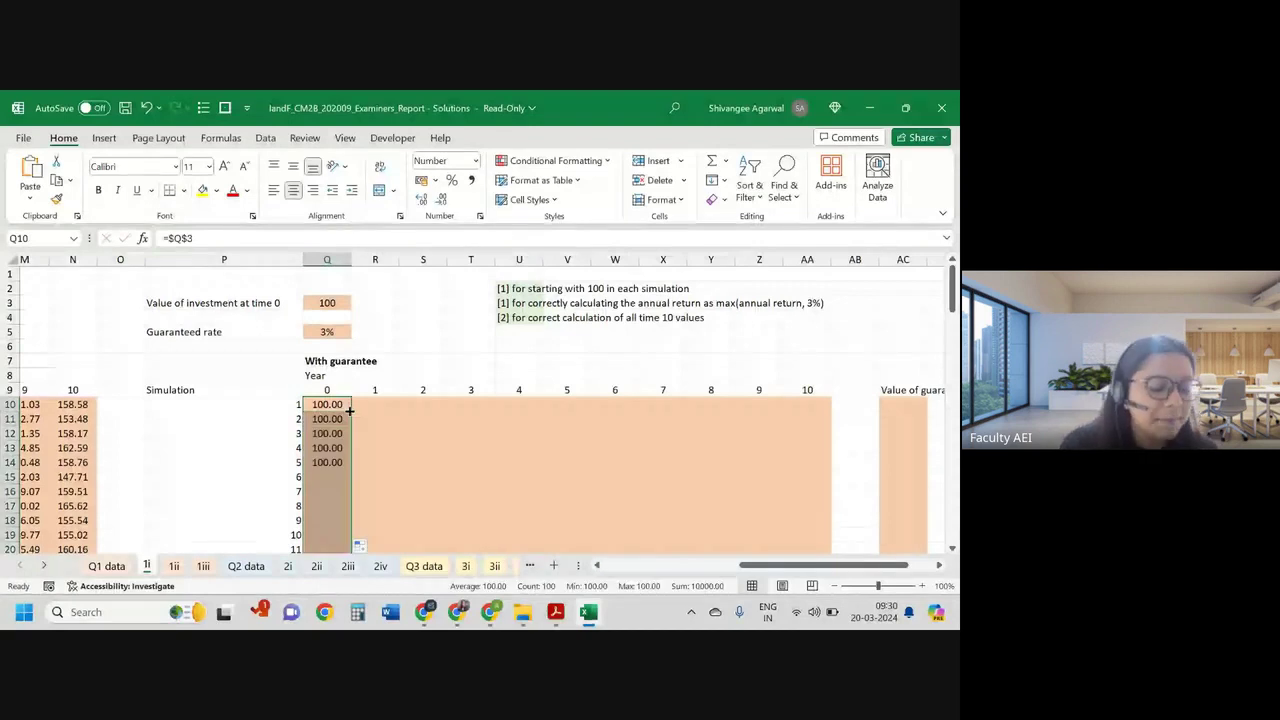
left_click(377, 406)
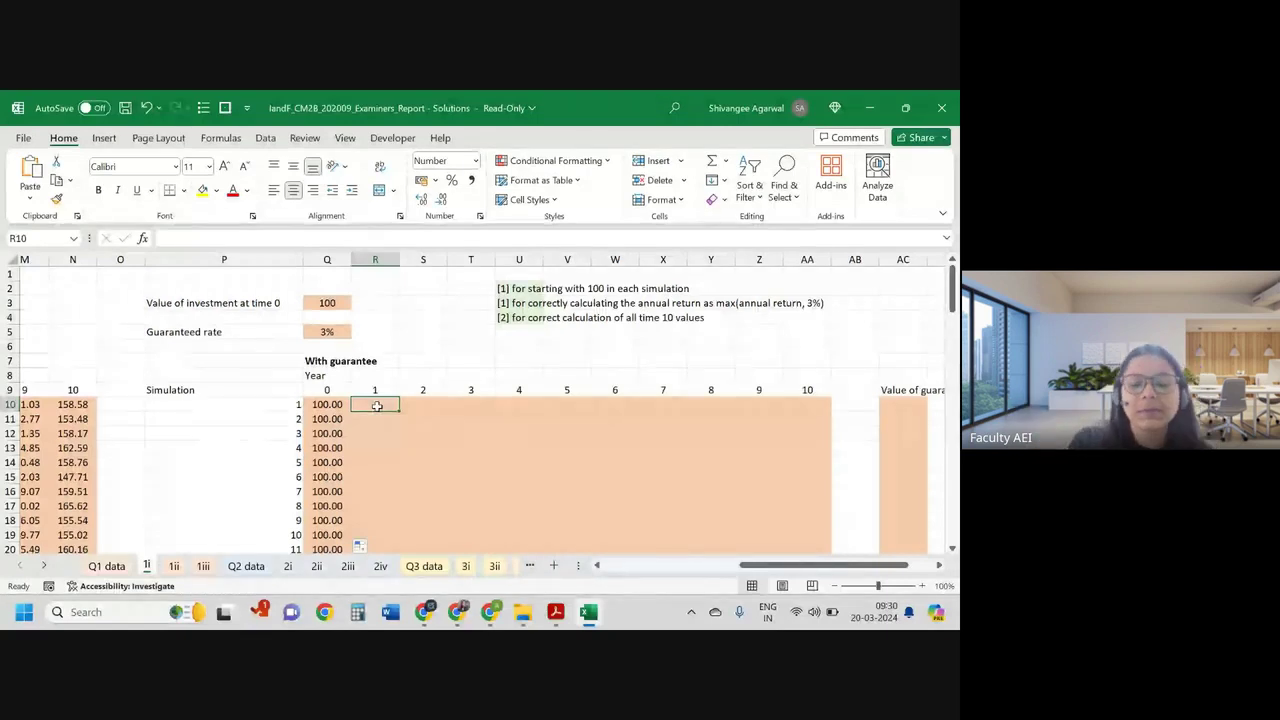
Step: Enter =Q10*(1+MAX($Q$5,'Q1 data'!B7)) across R10:AA10 for years 1–10
type("=")
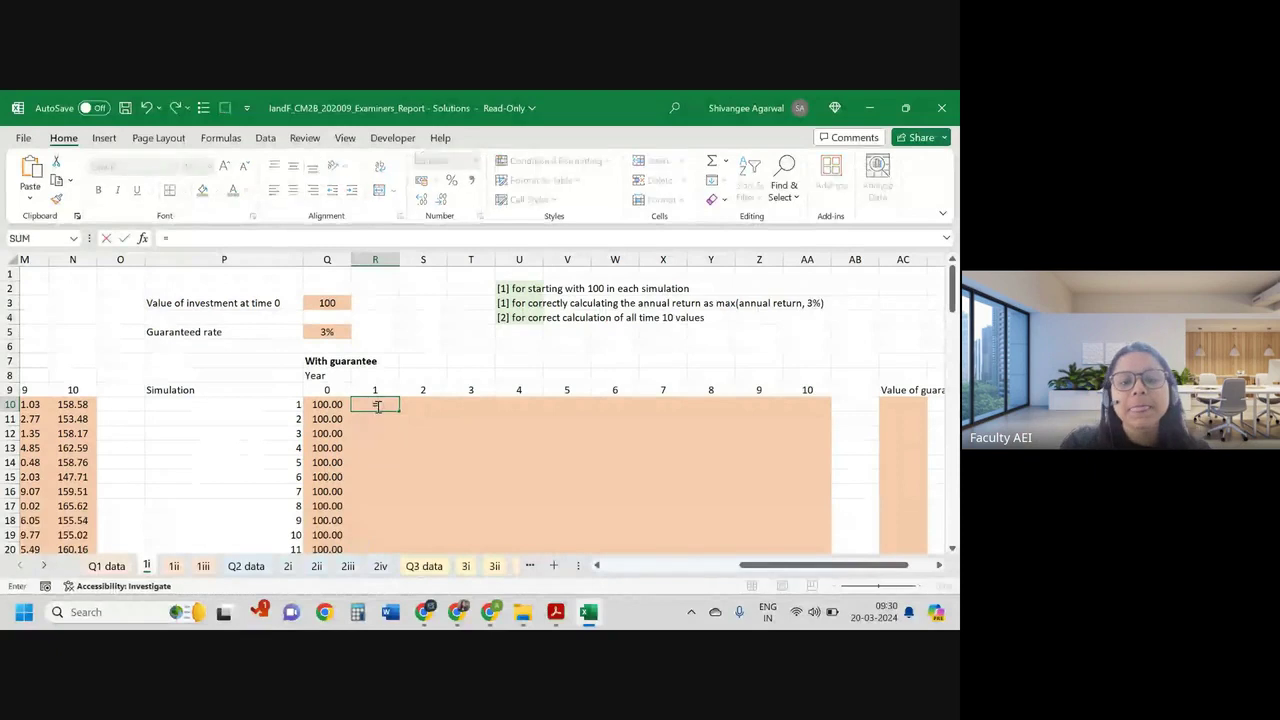
key("Left")
type("*(")
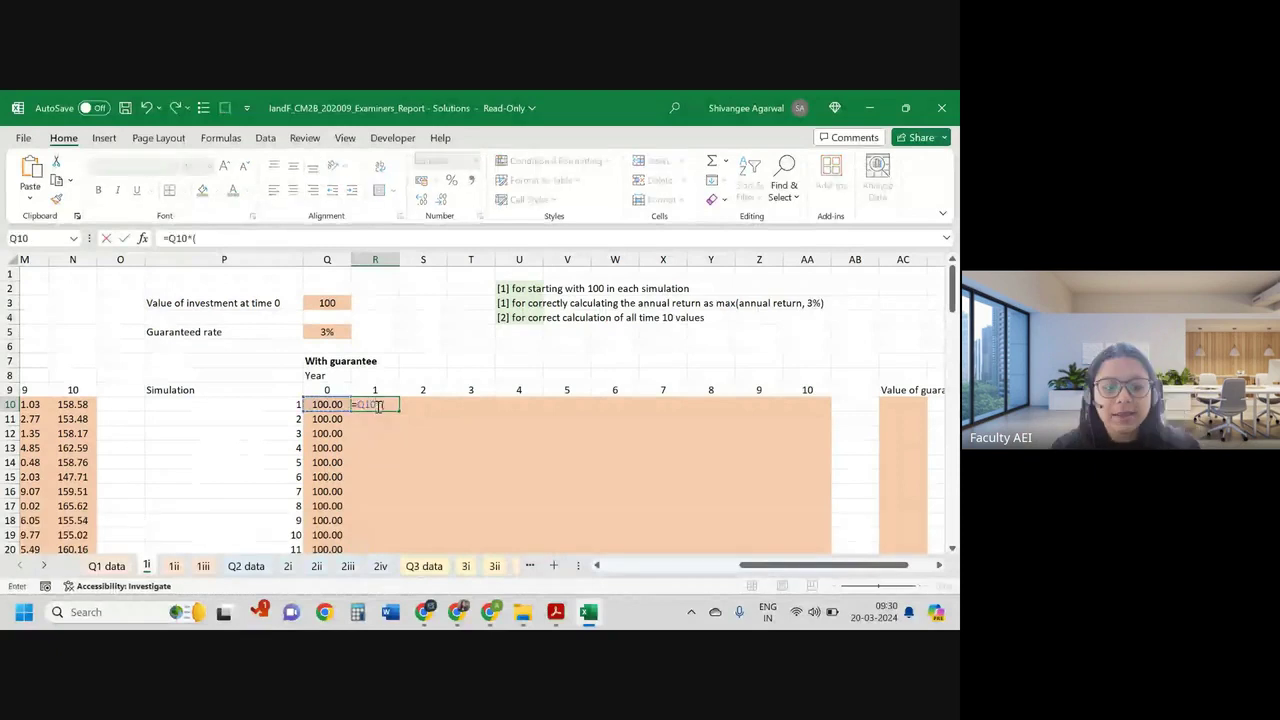
type("1+")
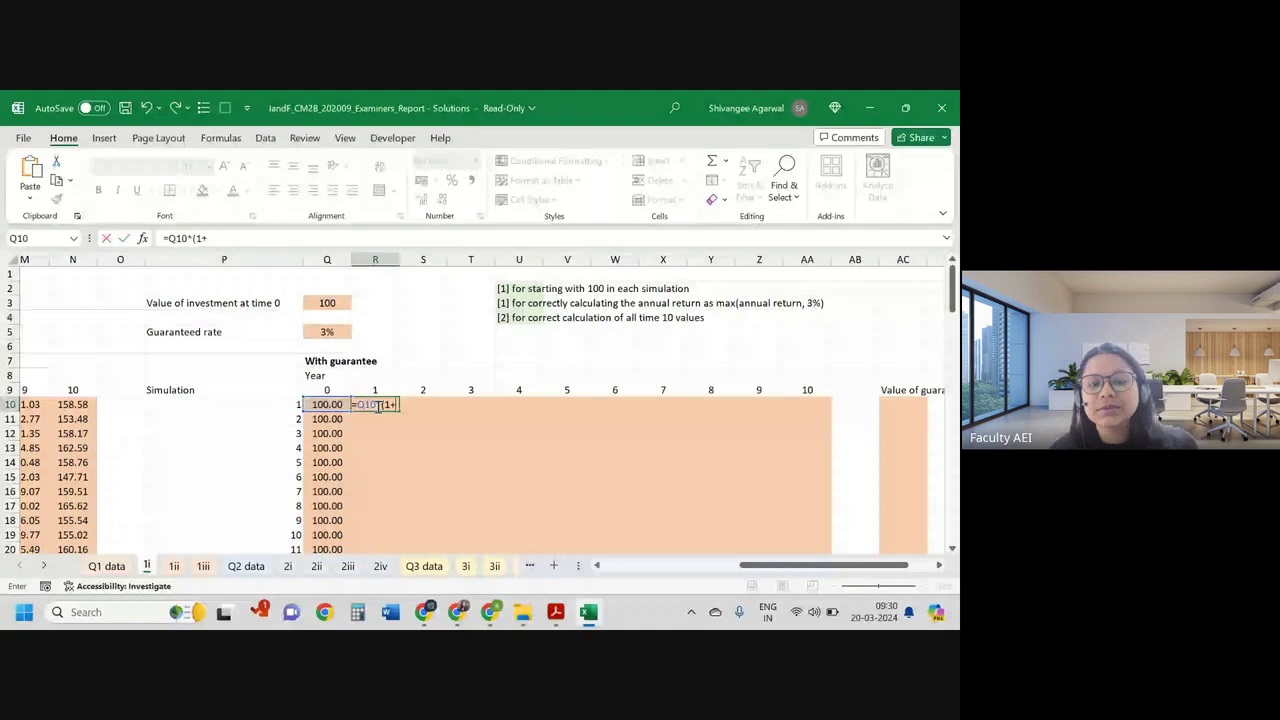
type("max(")
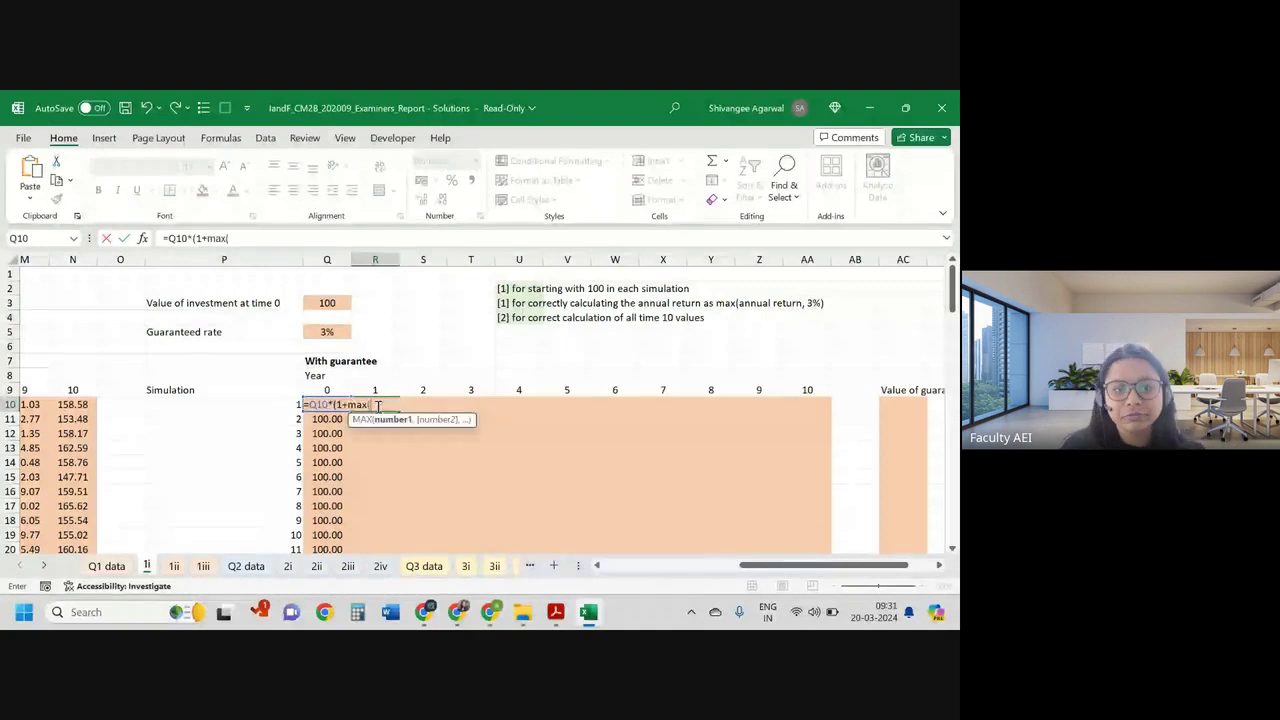
key("Left")
key("Up")
key("Up")
key("Up")
key("Up")
key("Up")
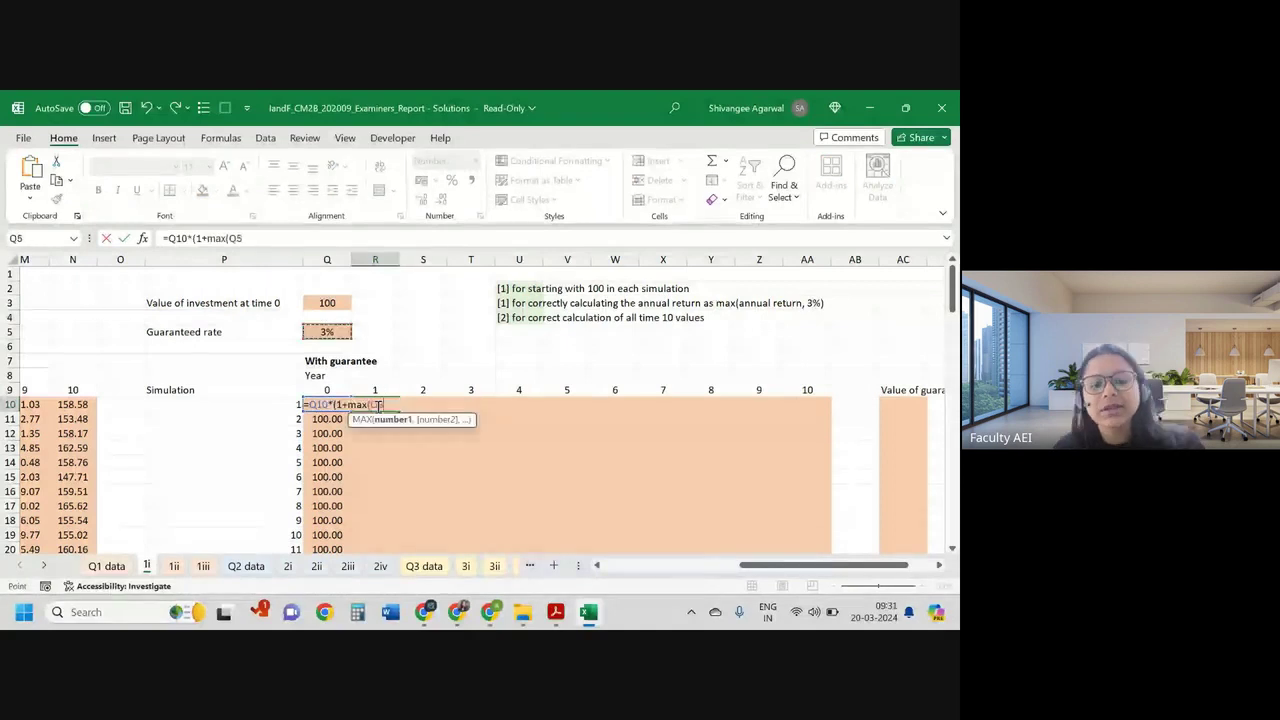
key("F4")
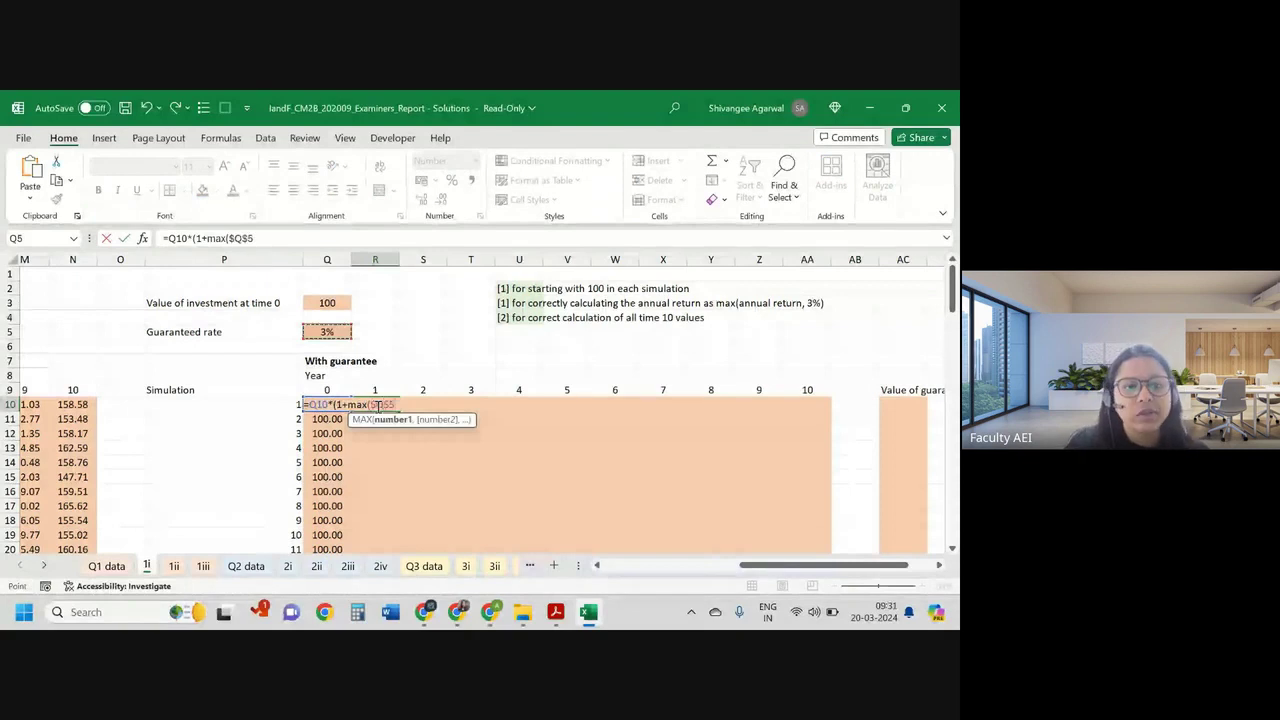
type(",")
left_click(106, 566)
left_click(106, 361)
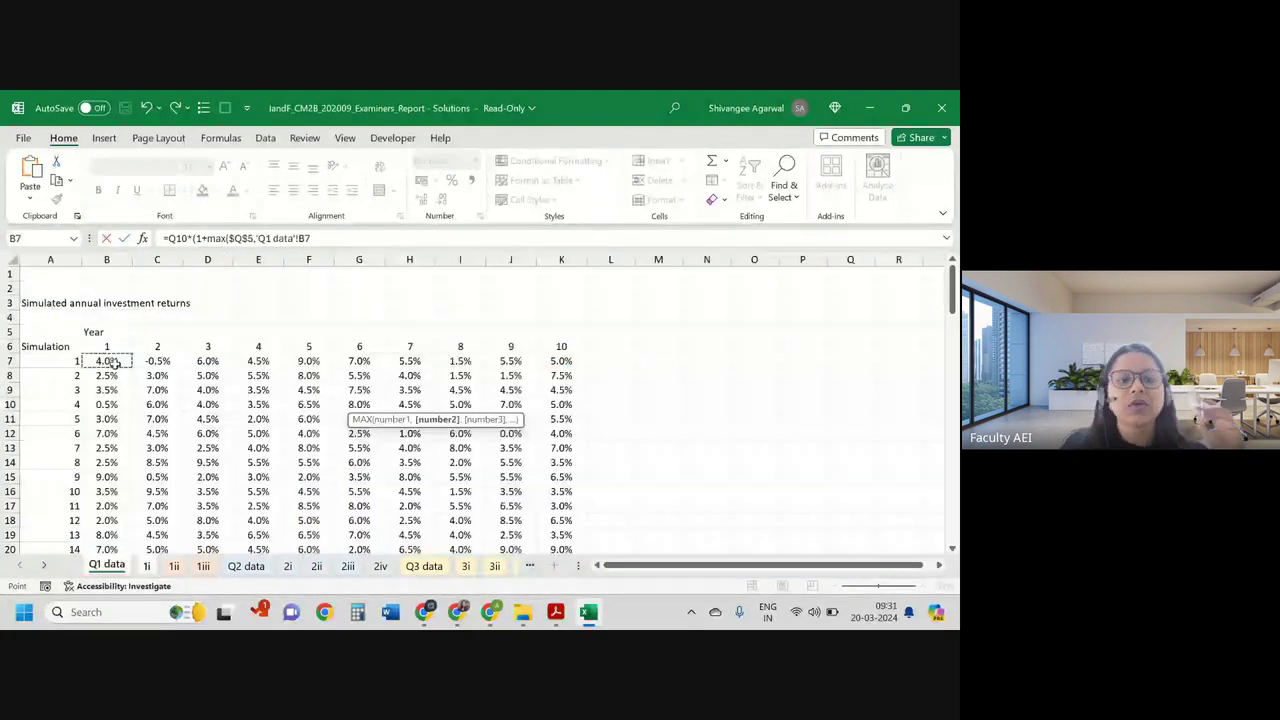
type(")")
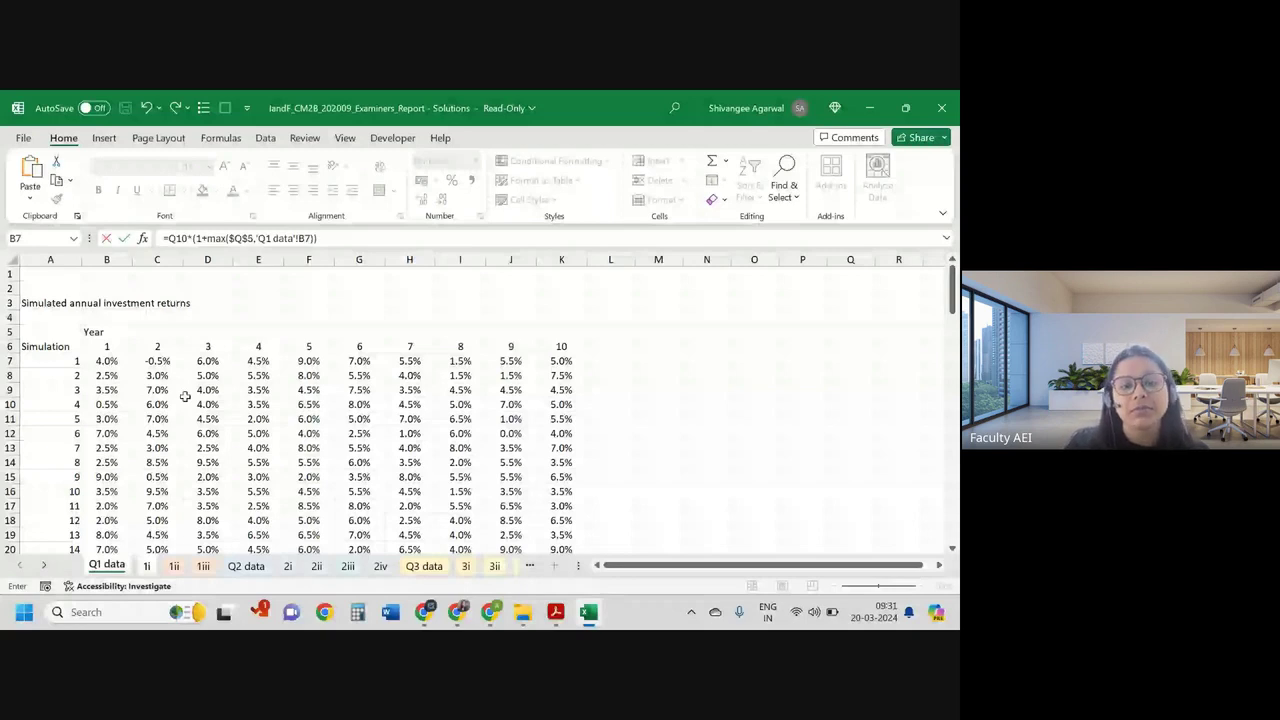
key("ctrl+Return")
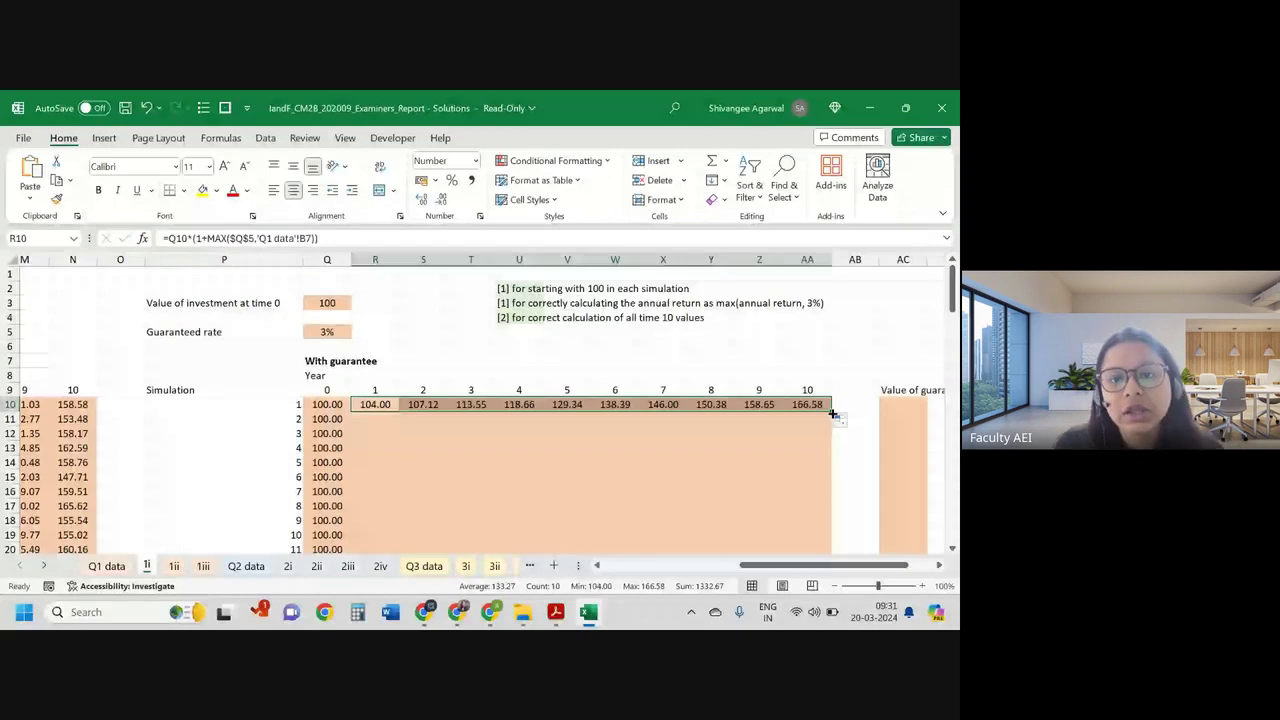
Step: Copy the yearly guaranteed values down for all simulations and check the formula in W16
double_click(832, 413)
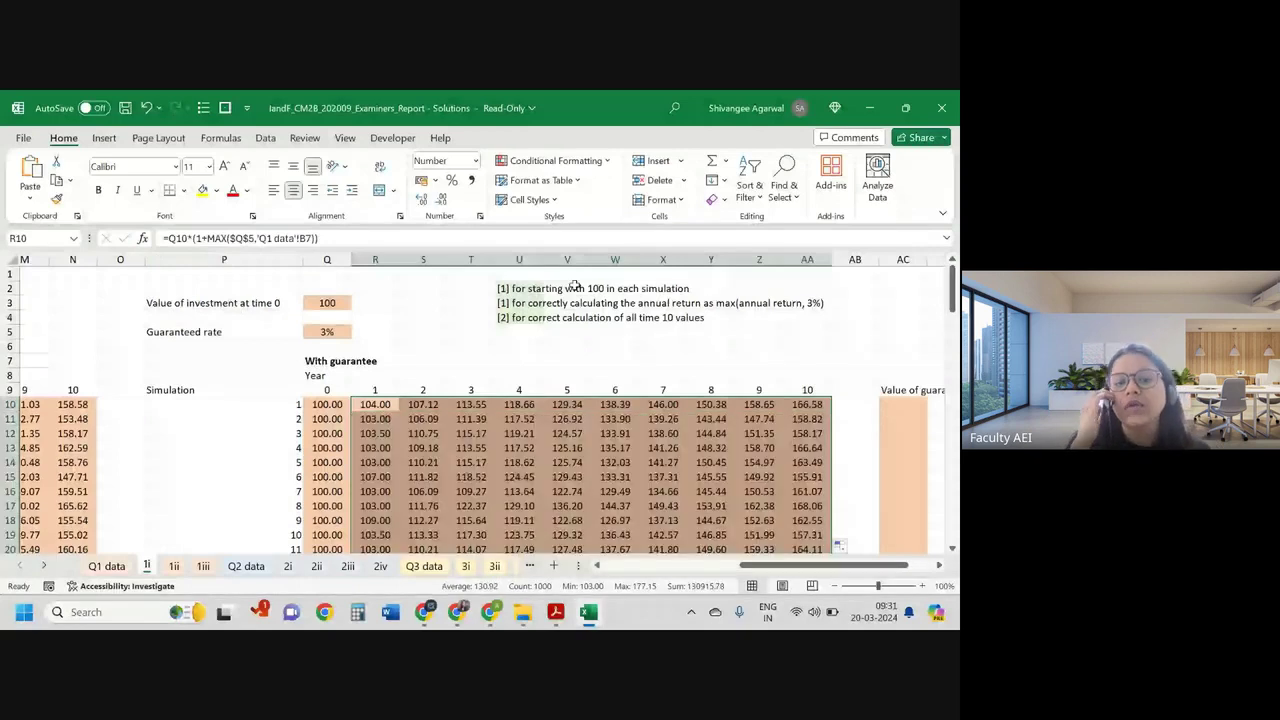
left_click(617, 487)
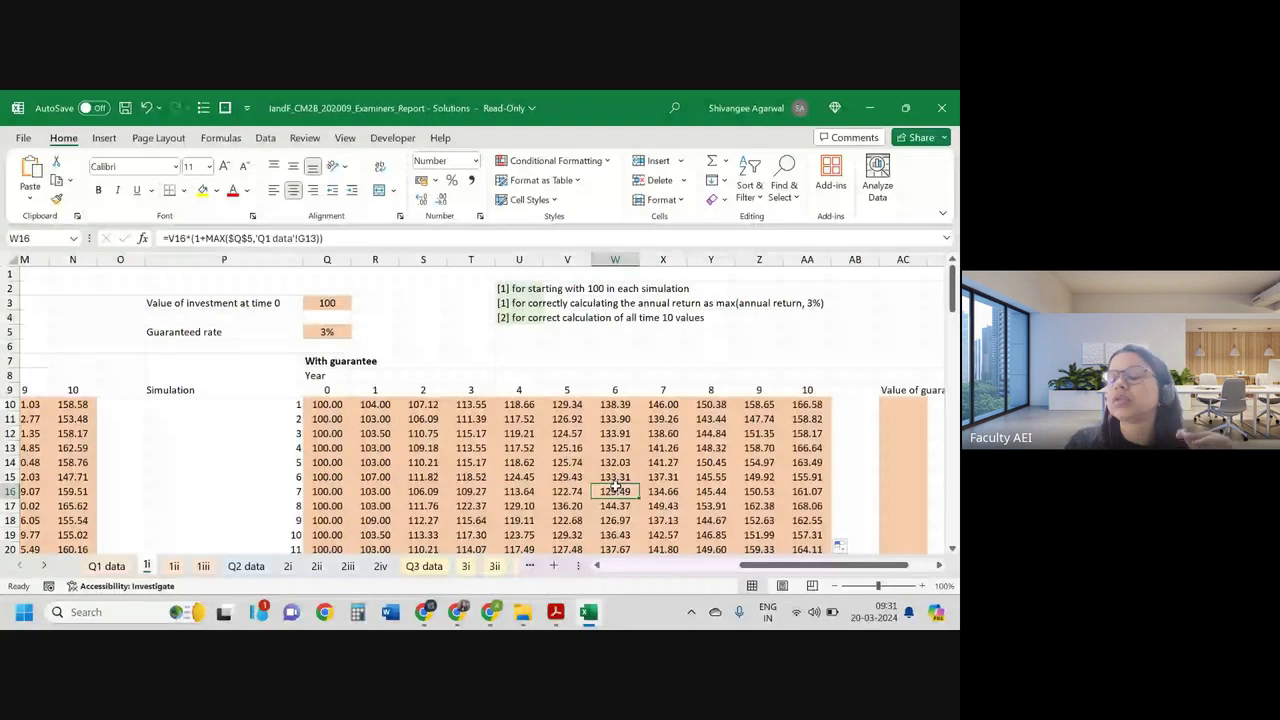
key("Right")
key("Right")
key("Right")
key("Right")
key("Right")
key("Right")
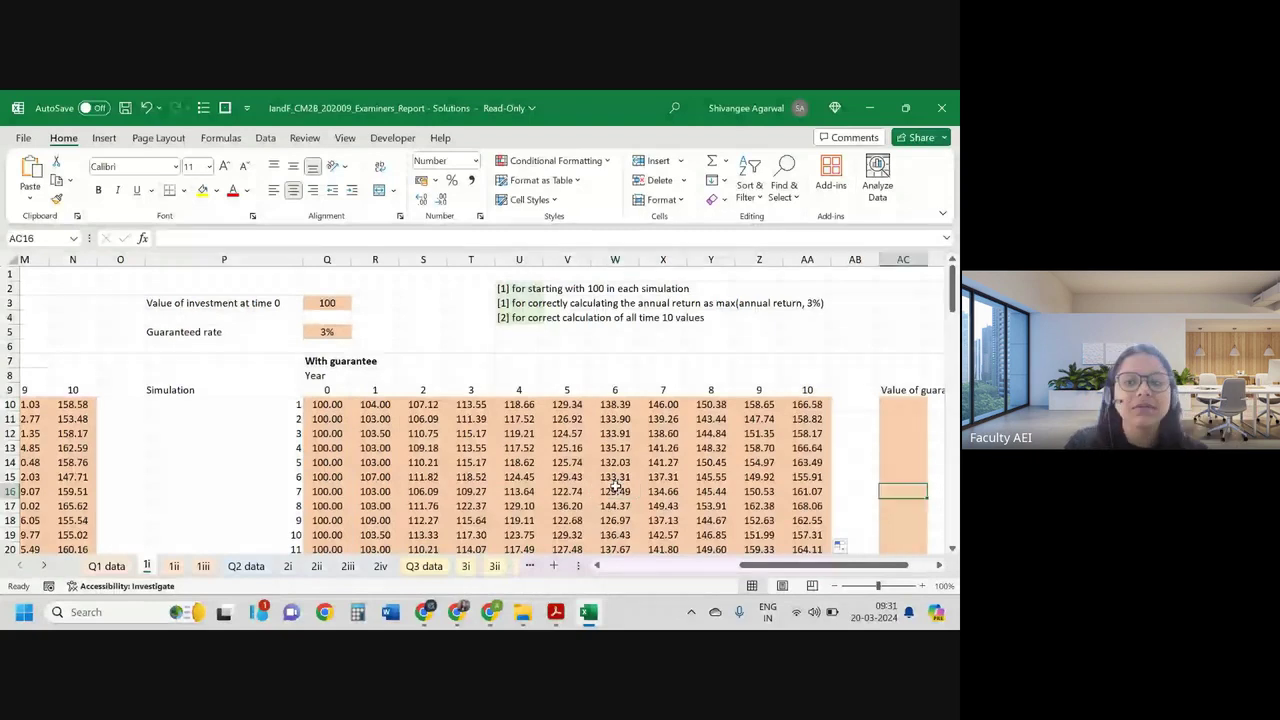
Step: Enter =AA10-N10 in AC10 and copy it down to AC109 for every simulation
key("Up")
key("Up")
key("Up")
key("Up")
key("Up")
key("Up")
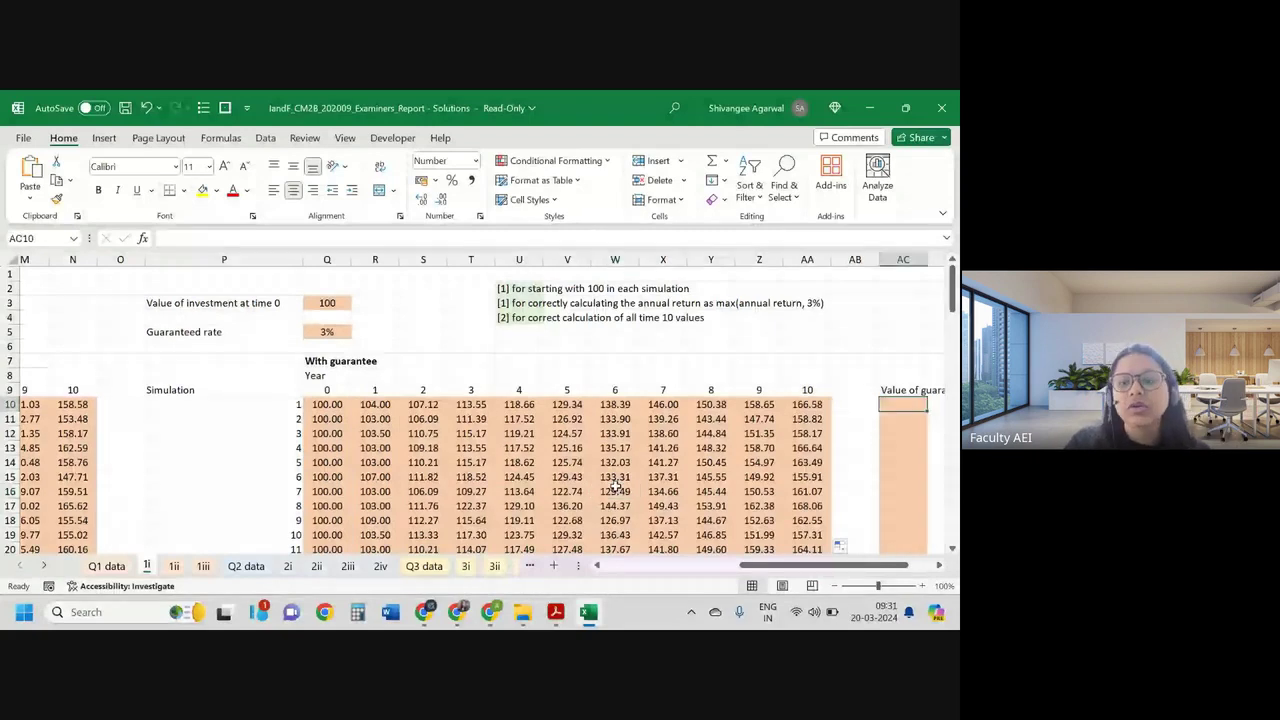
type("=AA10-")
key("Left")
key("Left")
key("Left")
key("Left")
key("Left")
key("Left")
key("Left")
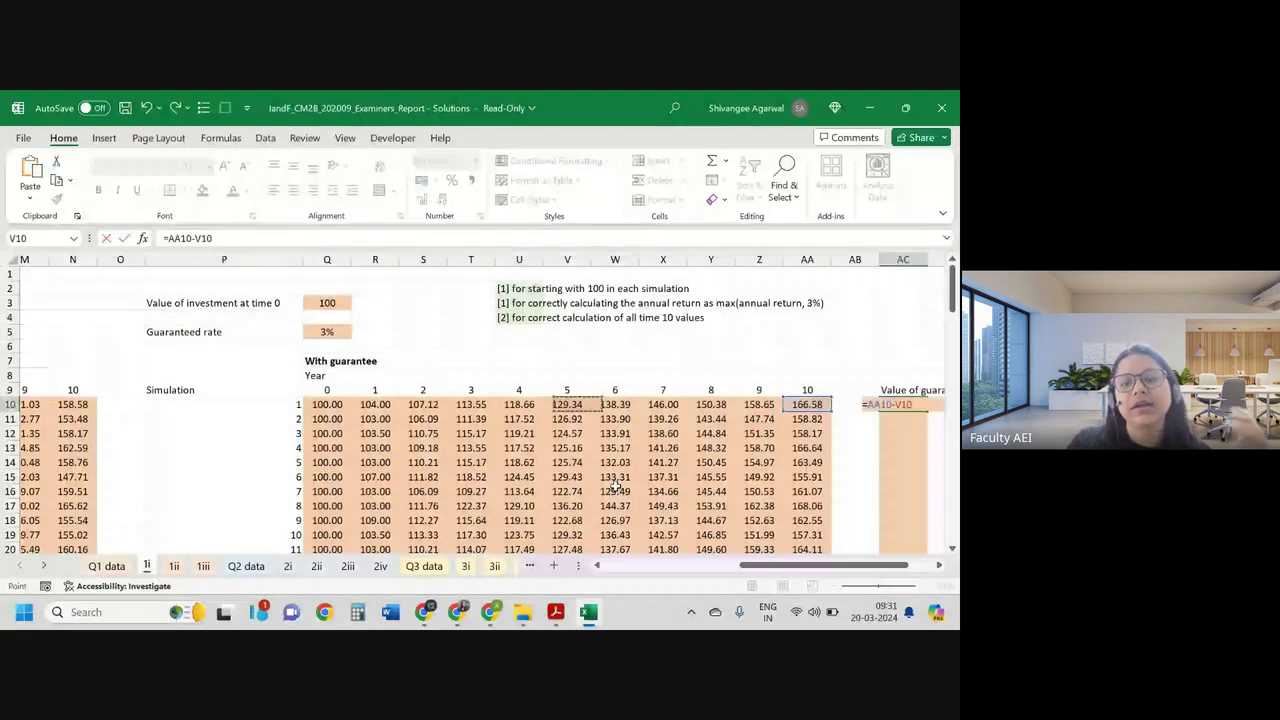
key("shift+Tab")
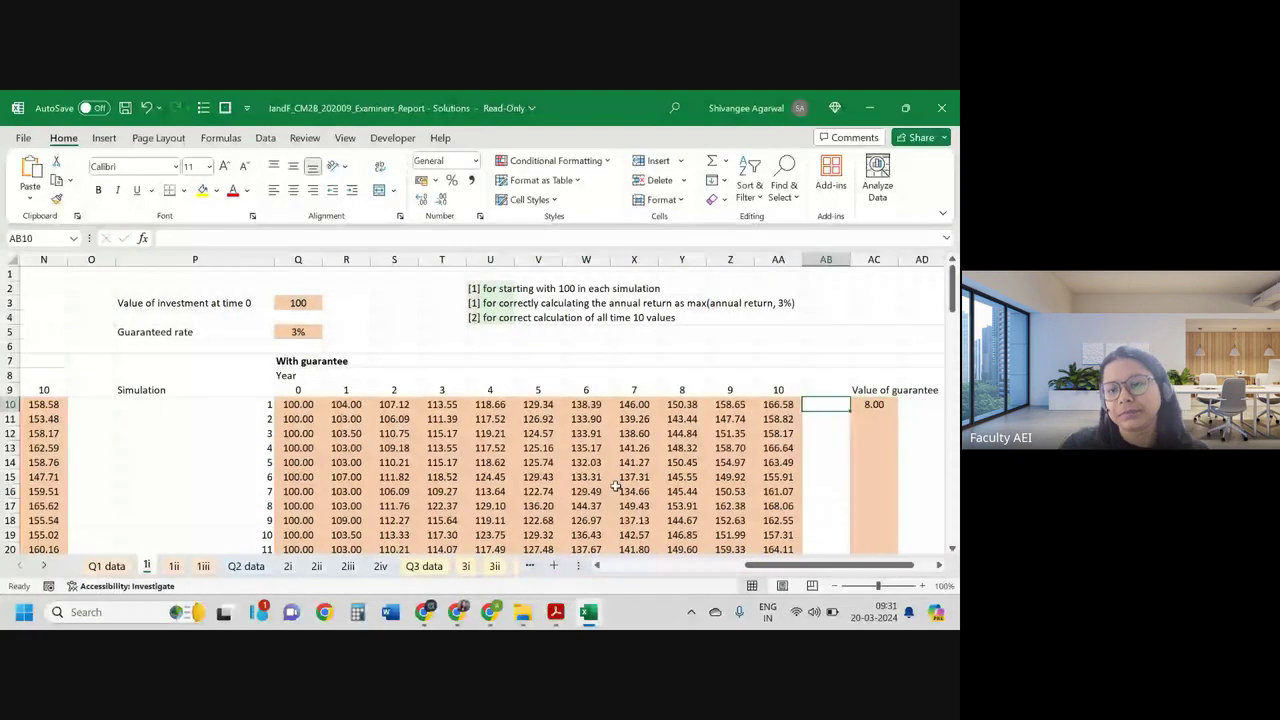
key("Down")
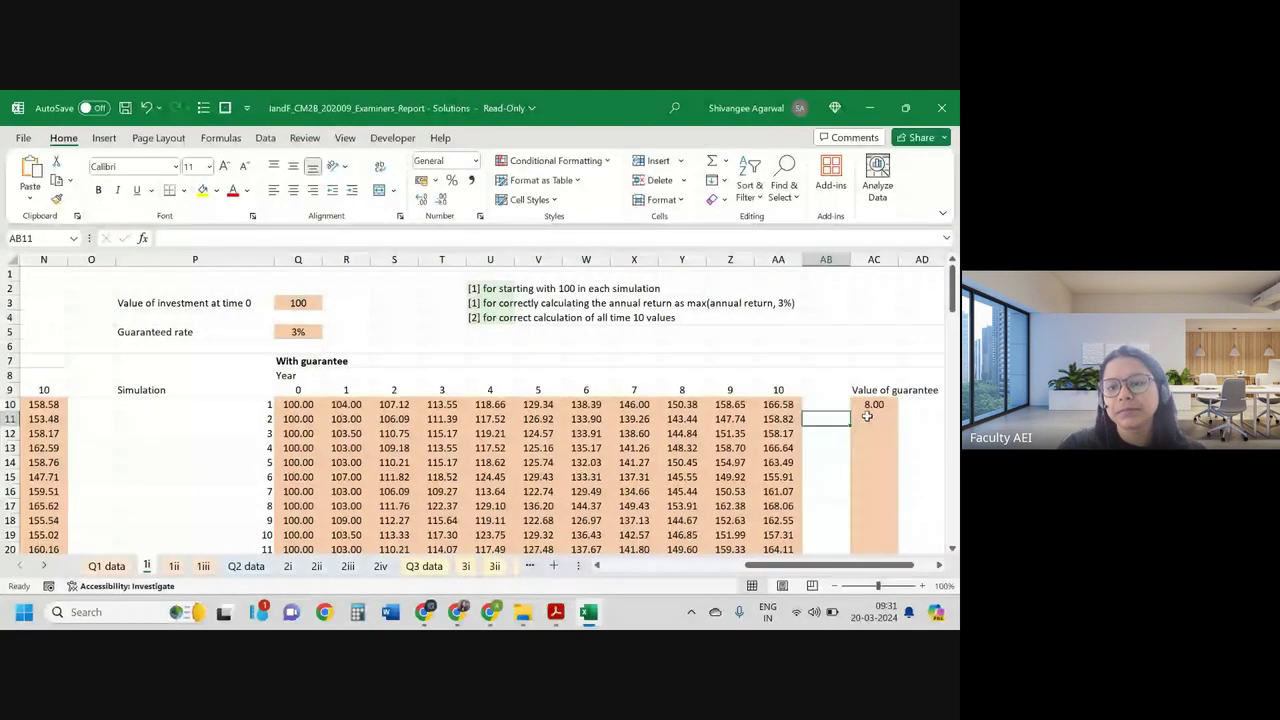
left_click(891, 406)
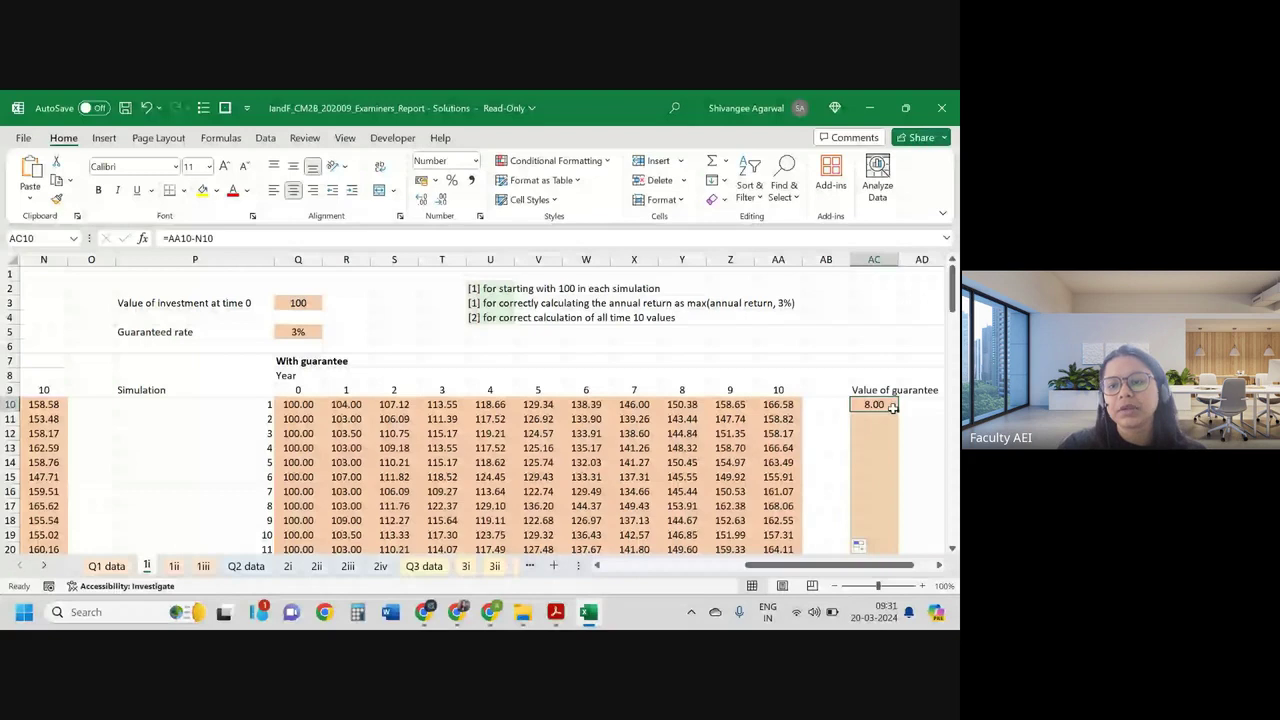
double_click(893, 407)
key("ctrl+Down")
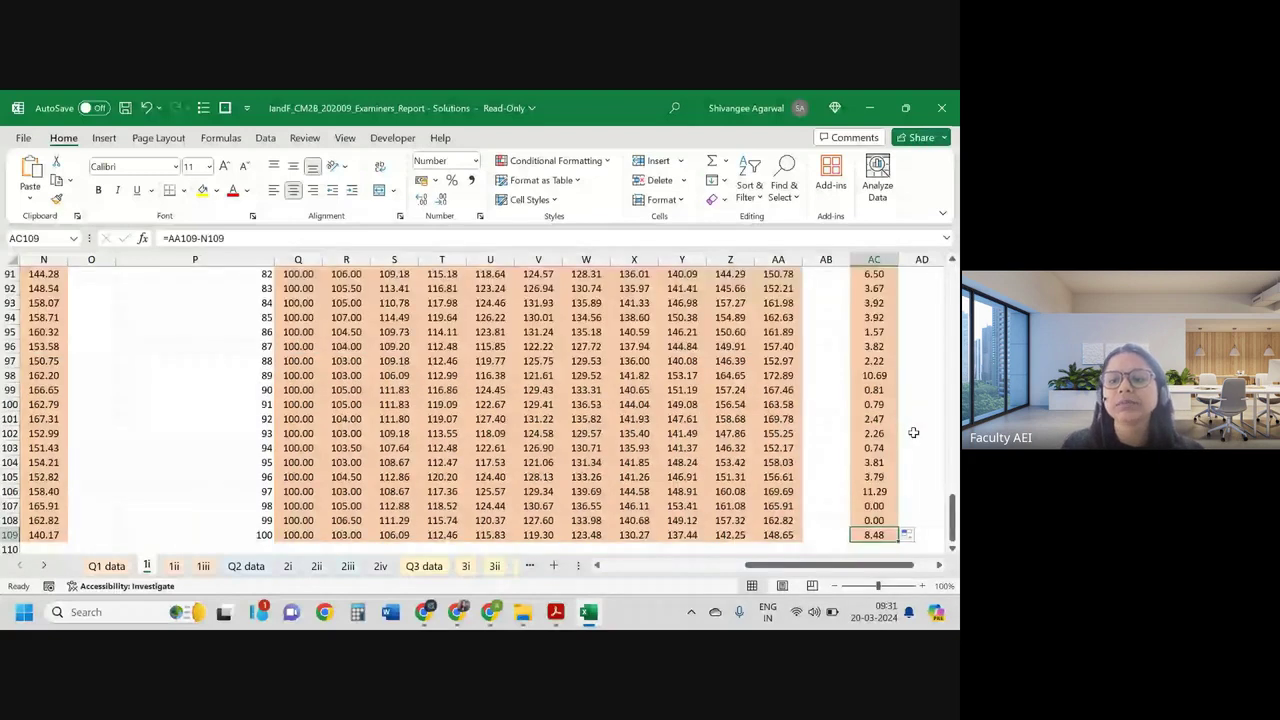
key("ctrl+Up")
key("ctrl+Up")
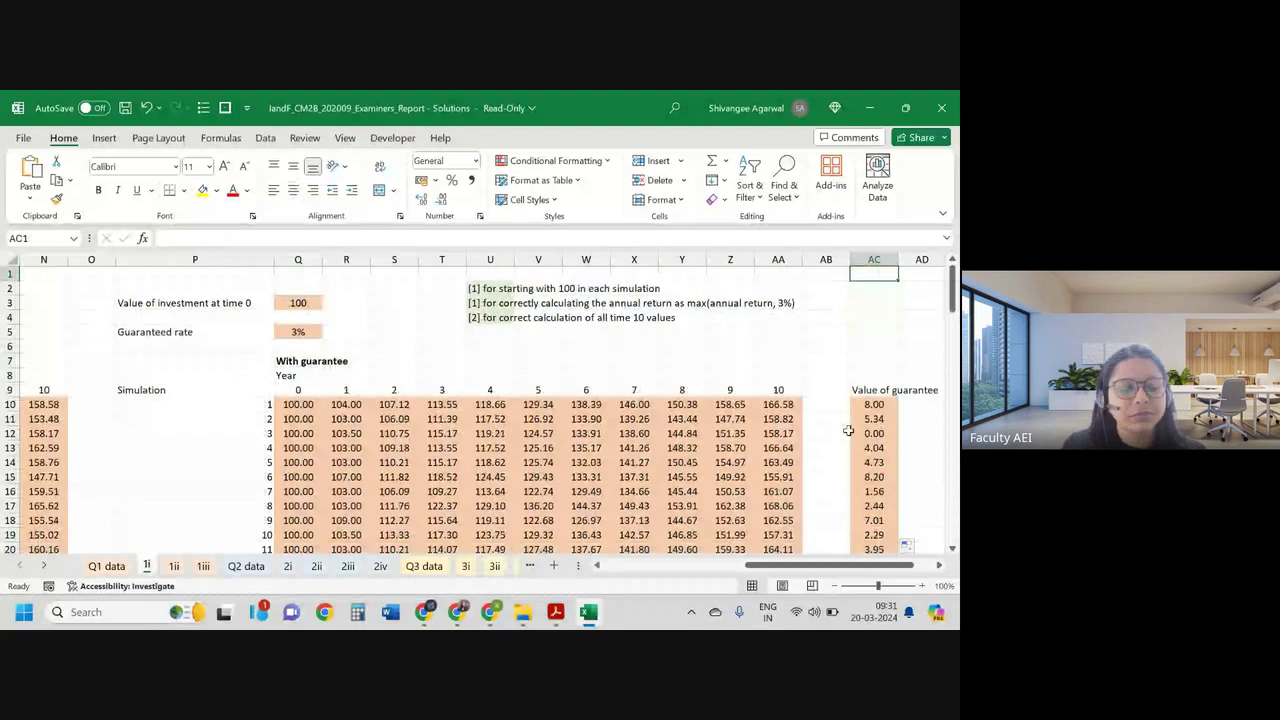
scroll(848, 430, "down", 3)
scroll(848, 430, "right", 2)
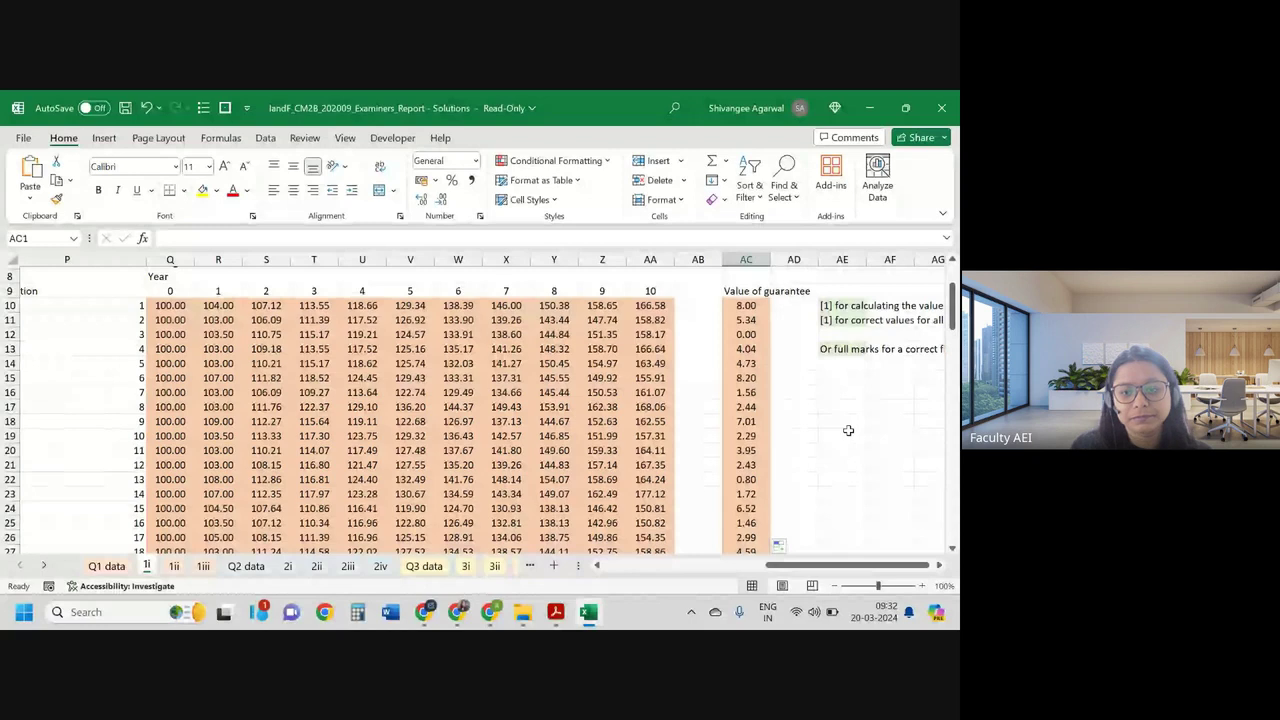
Step: Bring the exam paper PDF to the front in Acrobat
mouse_move(555, 622)
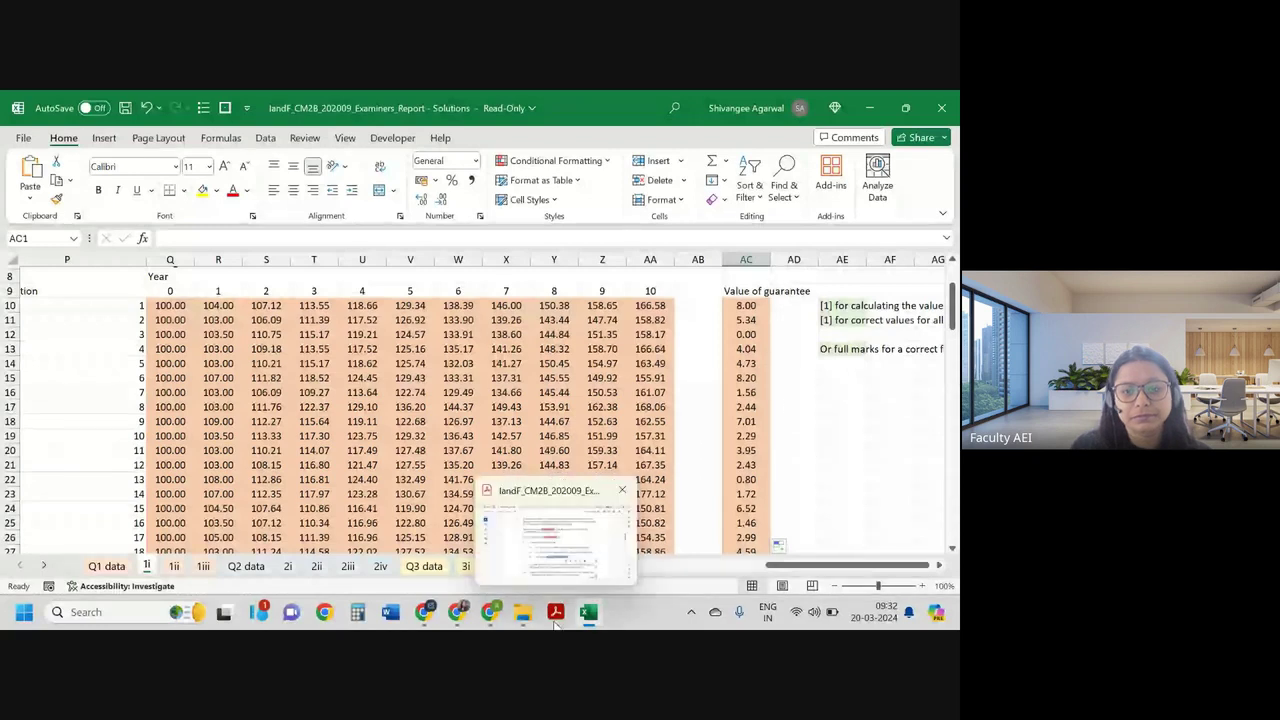
left_click(424, 612)
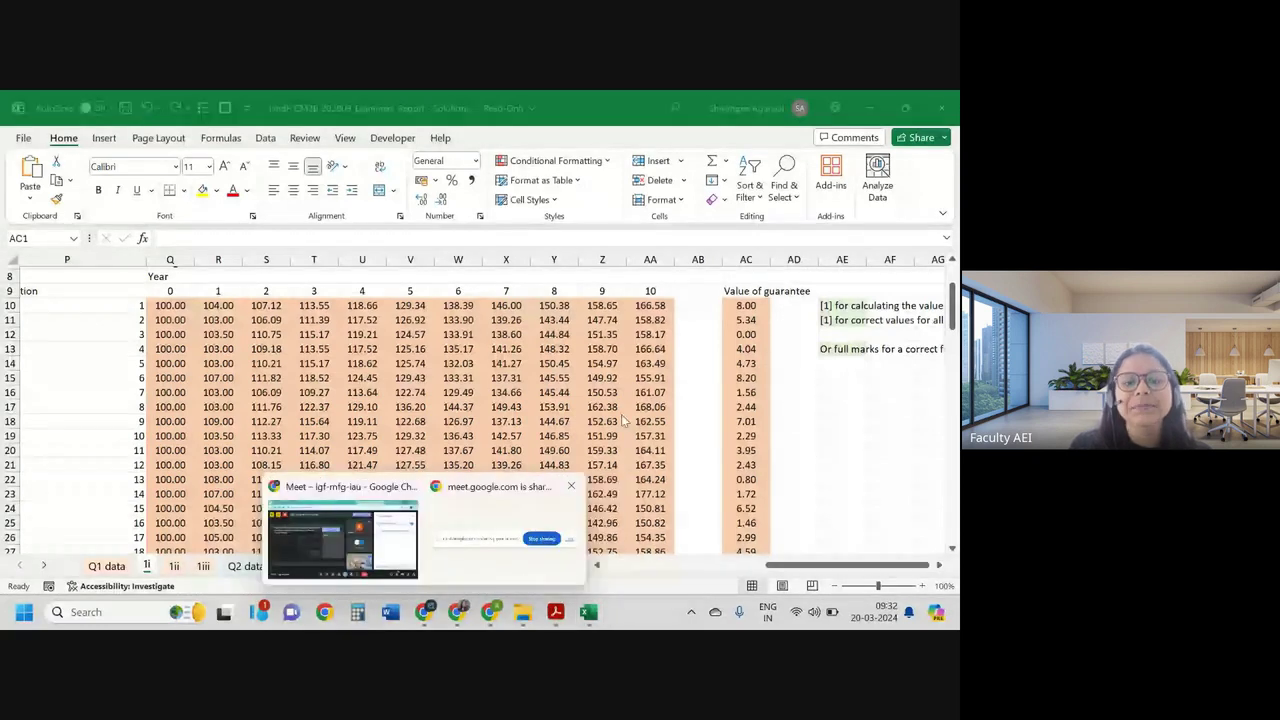
key("alt+Tab")
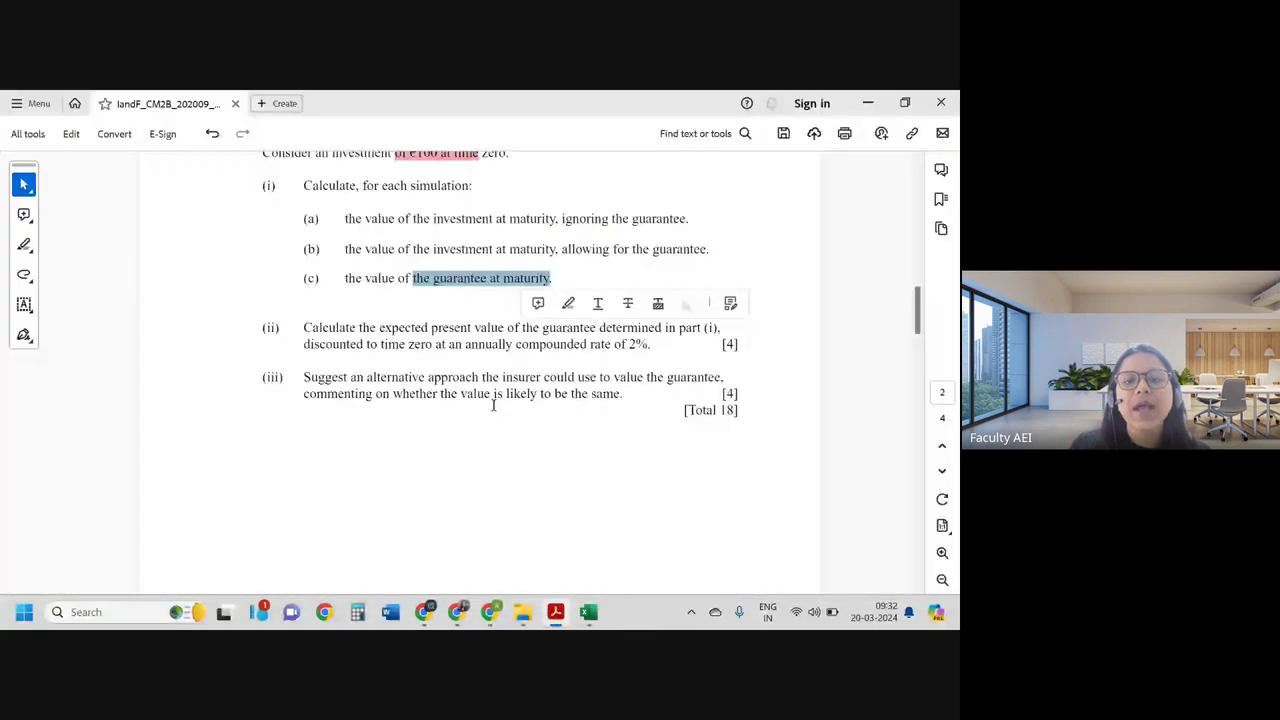
Step: Select part (ii)'s wording 'to time zero at an annually compounded rate of 2%.'
scroll(493, 405, "up", 1)
left_click_drag(379, 370, 468, 372)
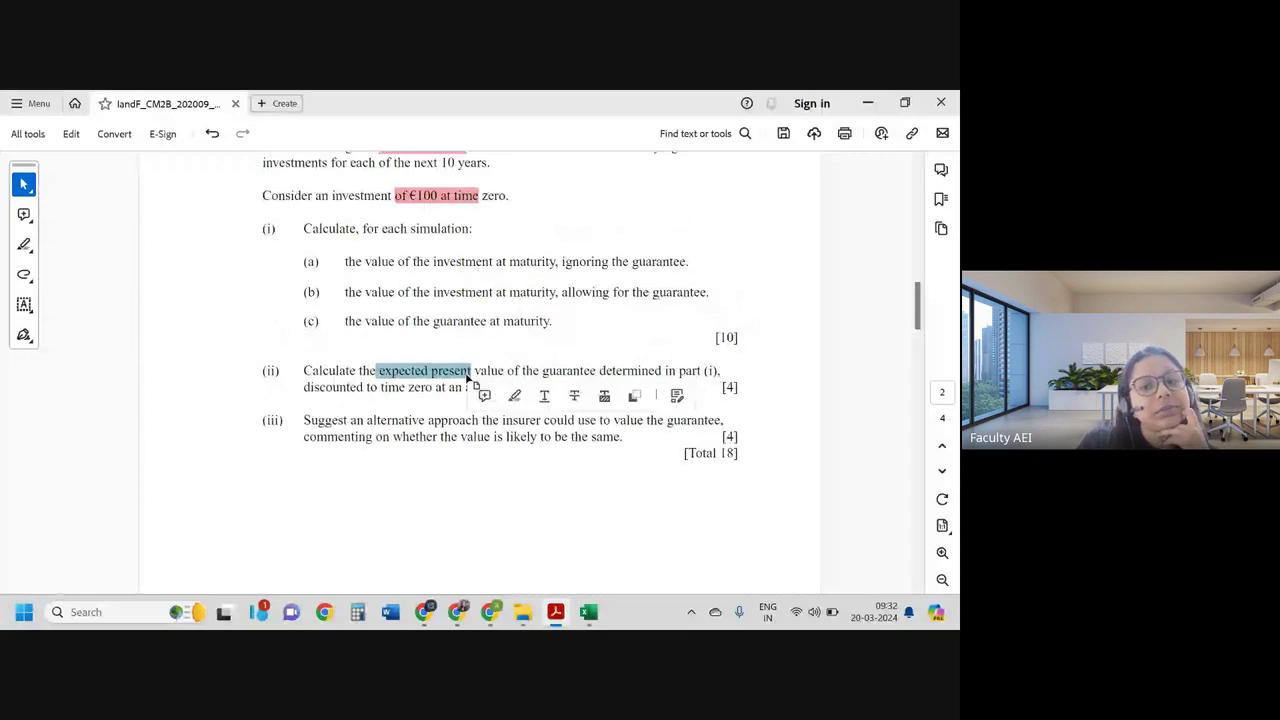
left_click(598, 372)
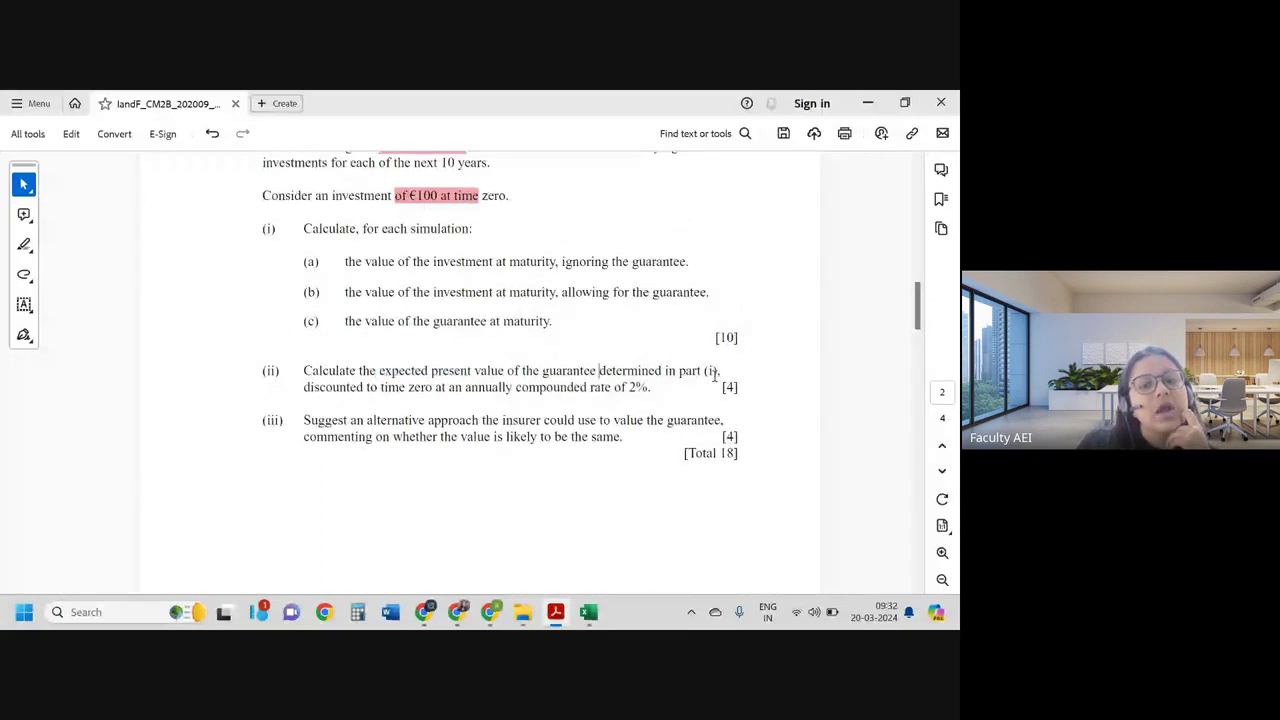
left_click_drag(714, 375, 596, 408)
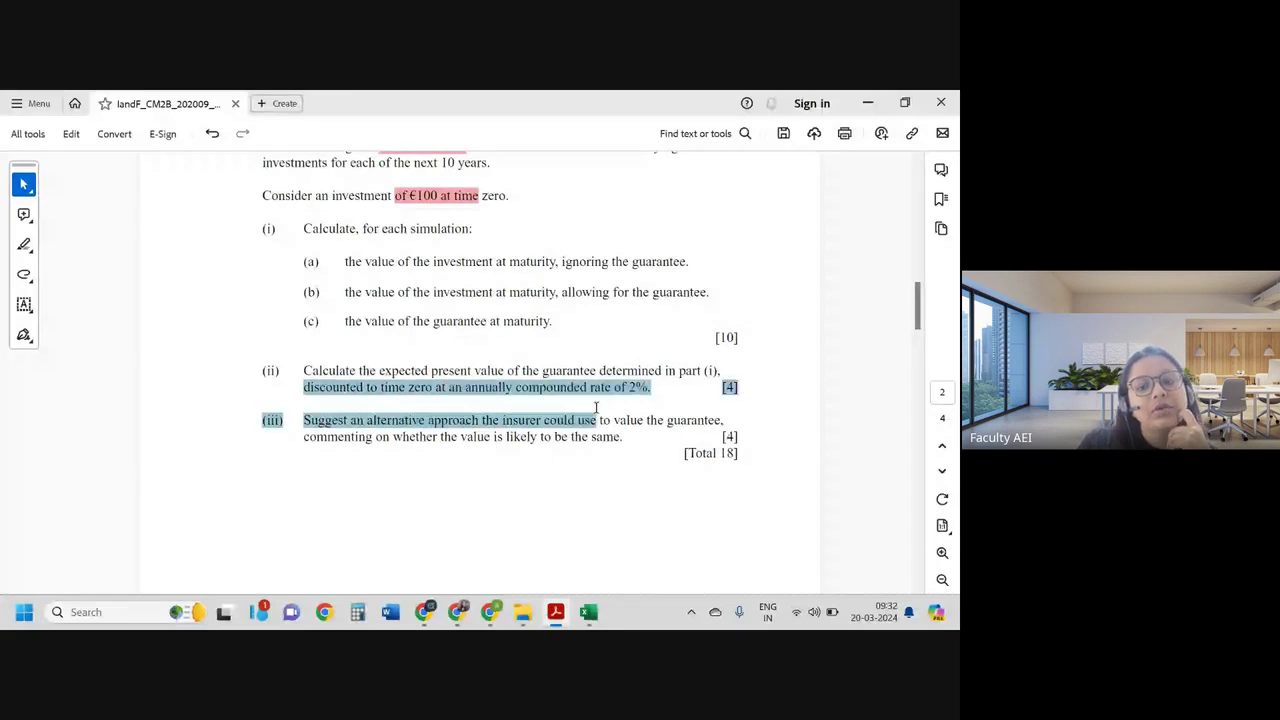
left_click_drag(366, 390, 651, 390)
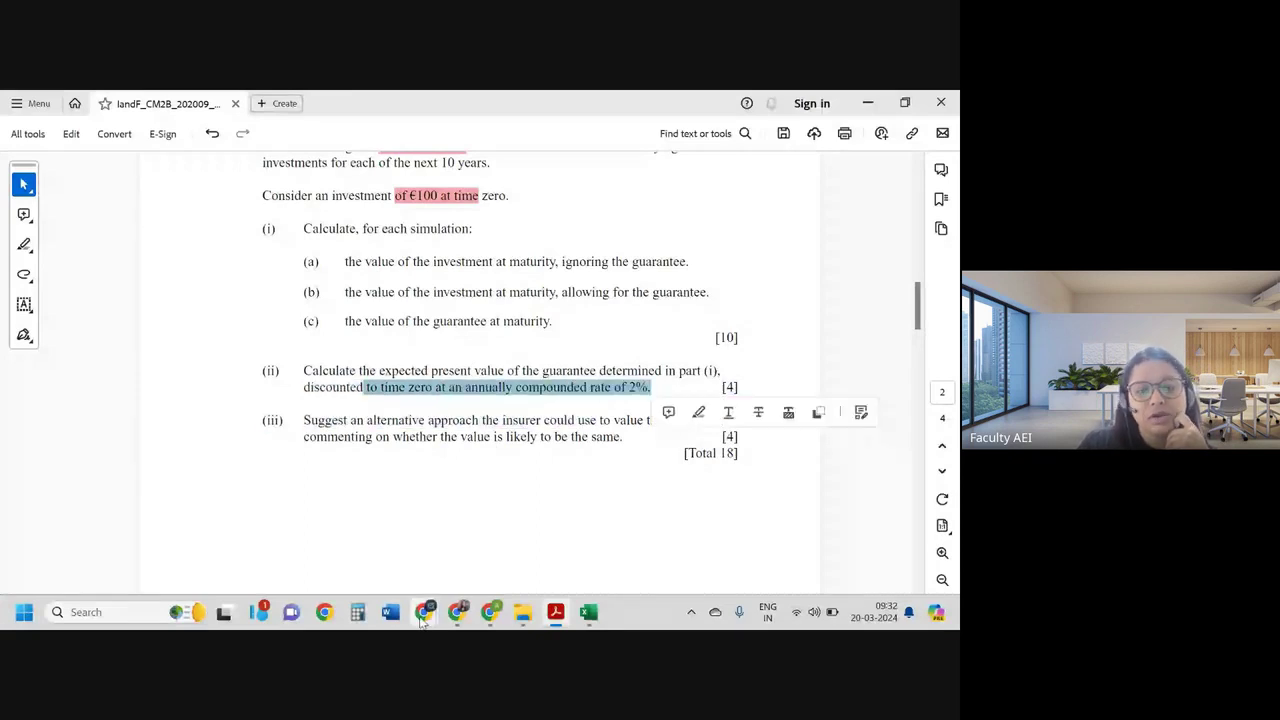
Step: Switch from the Google Meet call back to the exam paper at part (ii)
left_click(424, 613)
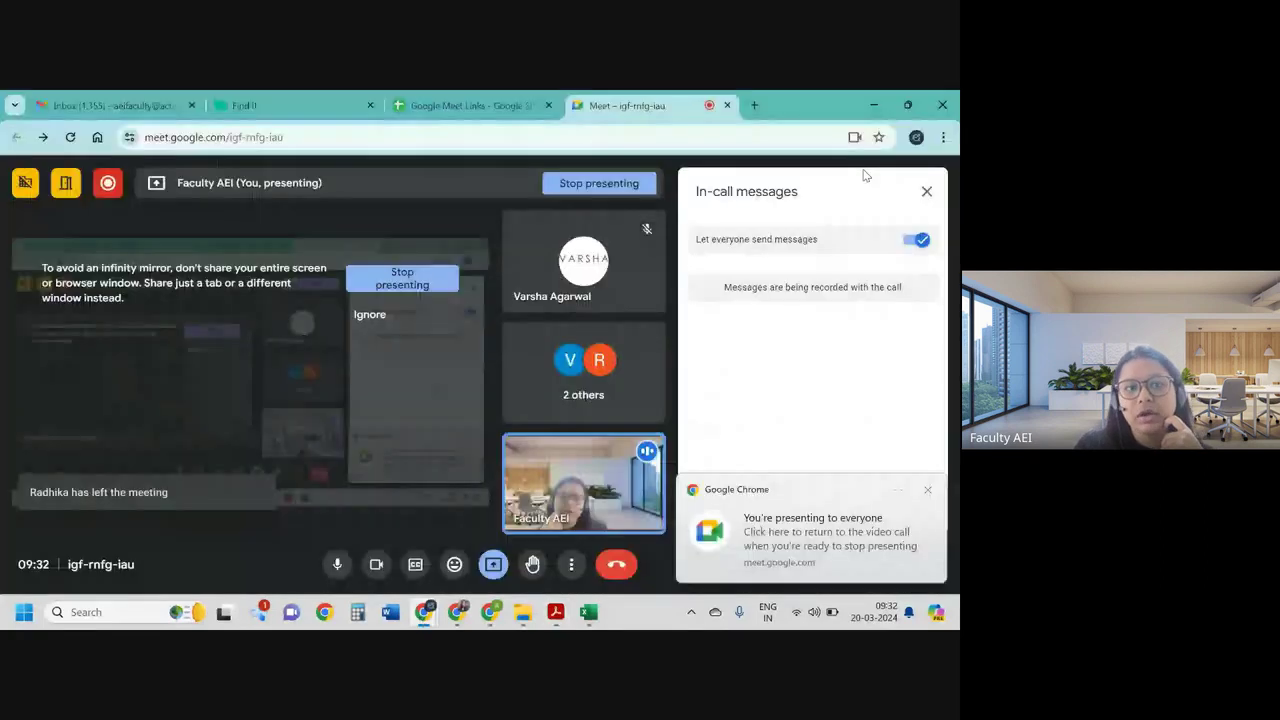
key("alt+Tab")
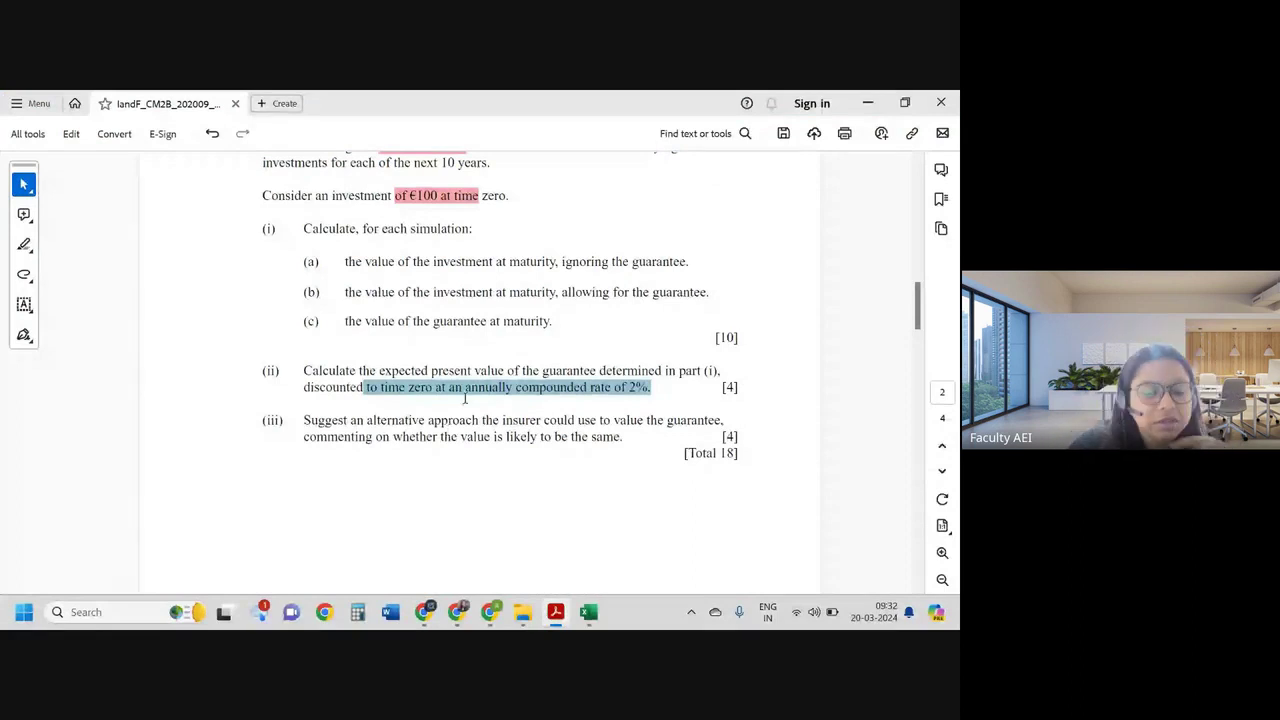
Step: Minimize Acrobat and show the workbook's 1ii sheet with the 2% risk-free rate
left_click(569, 622)
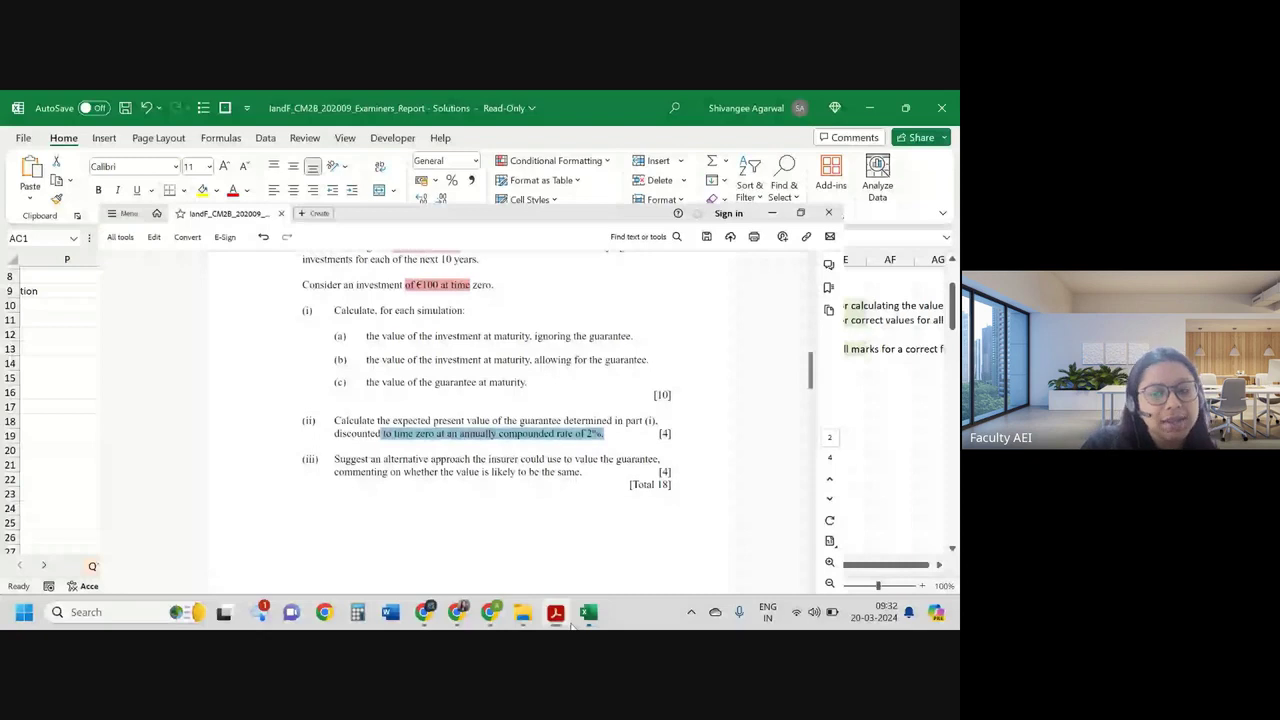
left_click(586, 614)
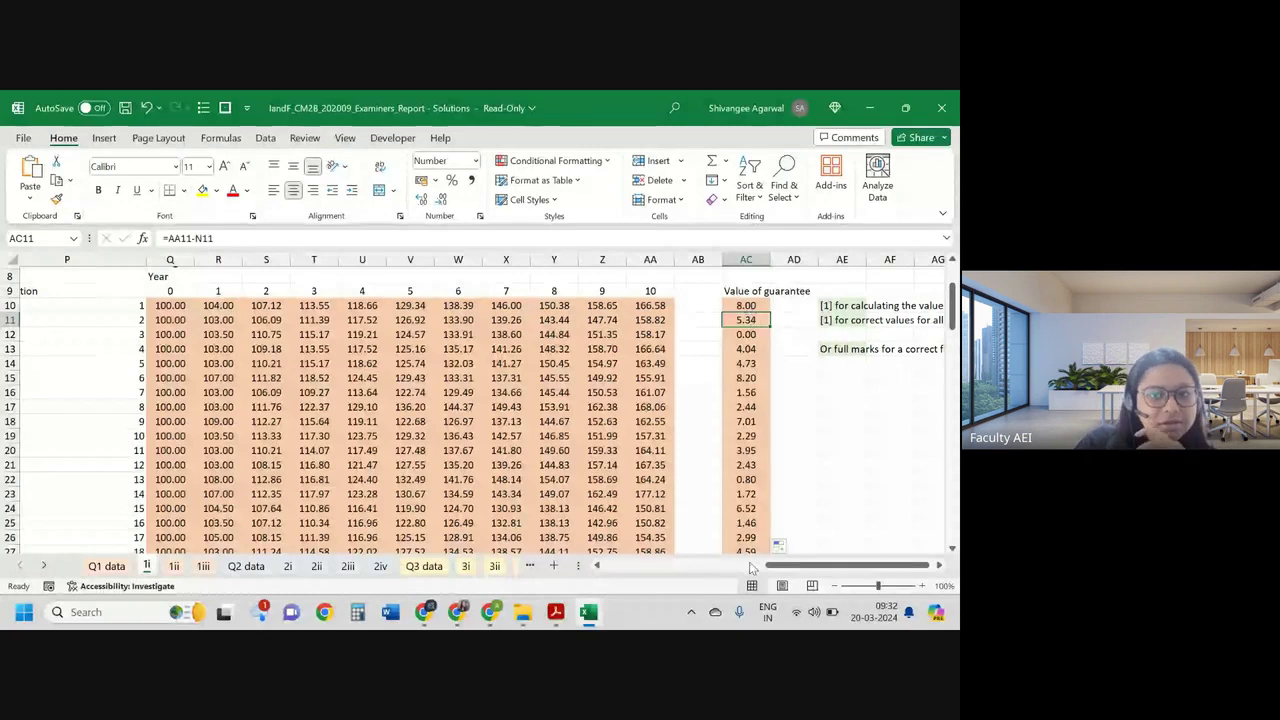
left_click(174, 566)
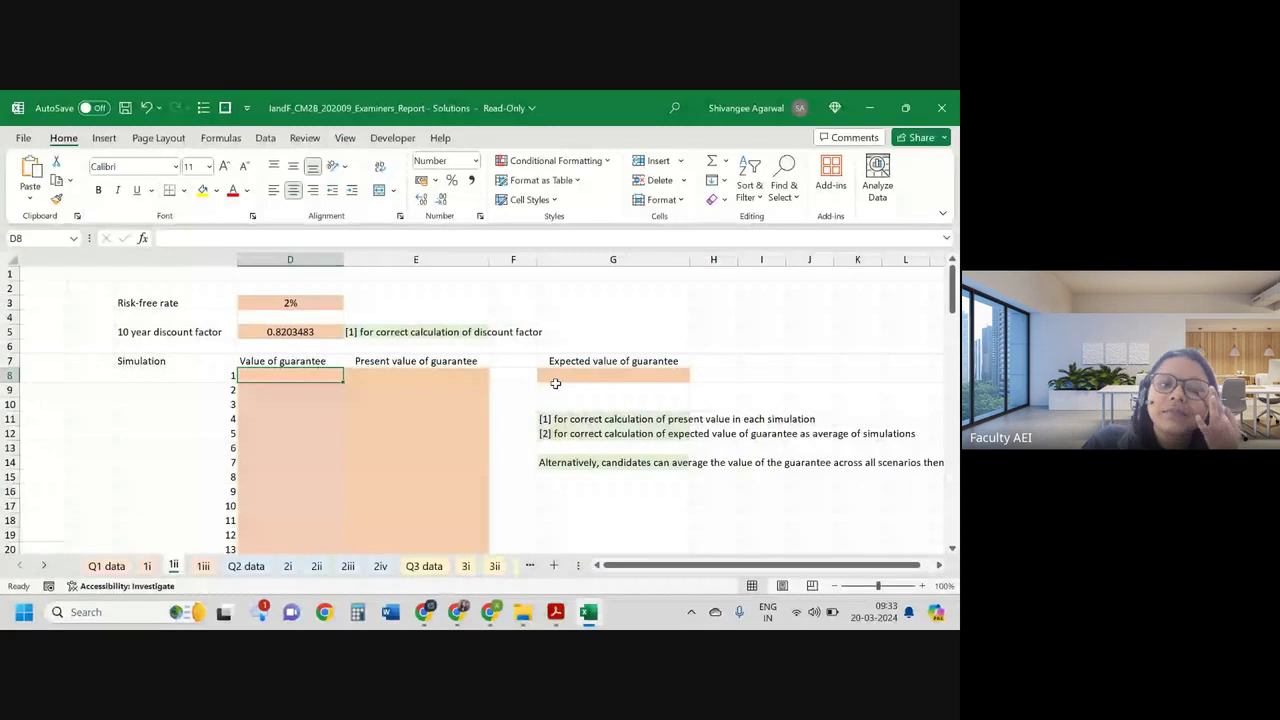
Step: Clear the D5 discount factor and link D8:D107 to the guarantee values in '1i'!AC10 onward
key("ctrl+z")
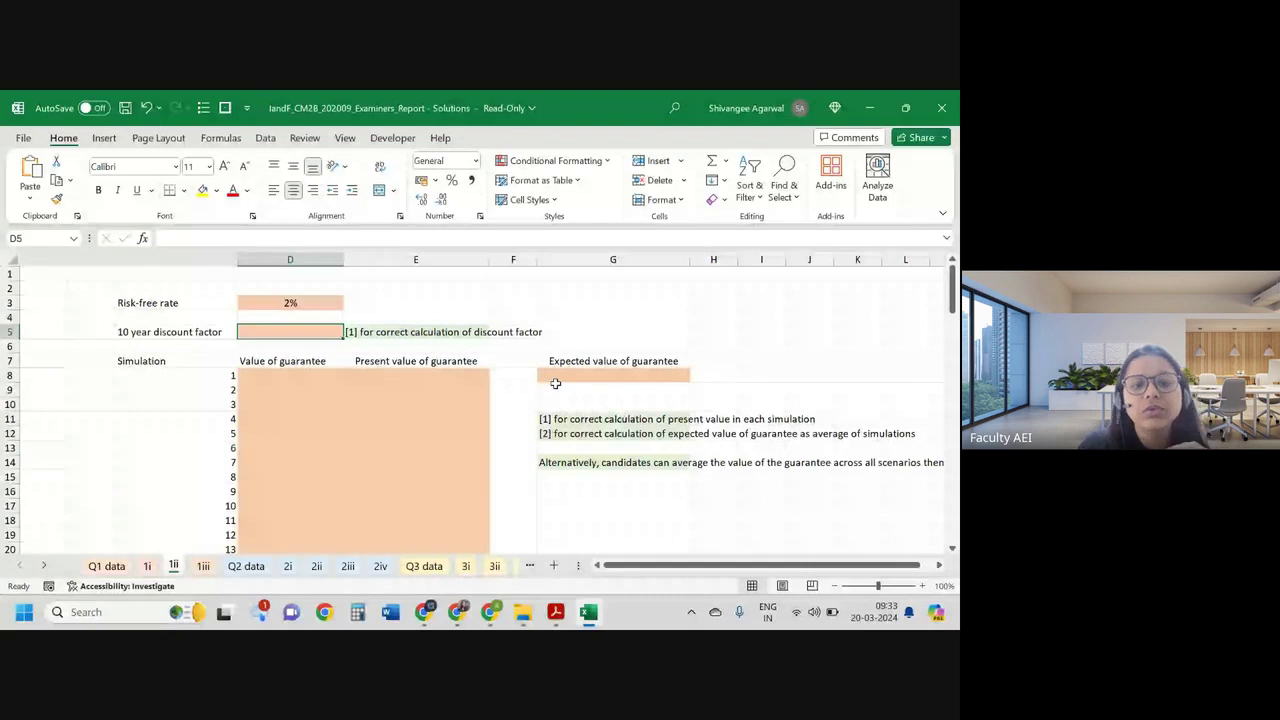
key("ctrl+z")
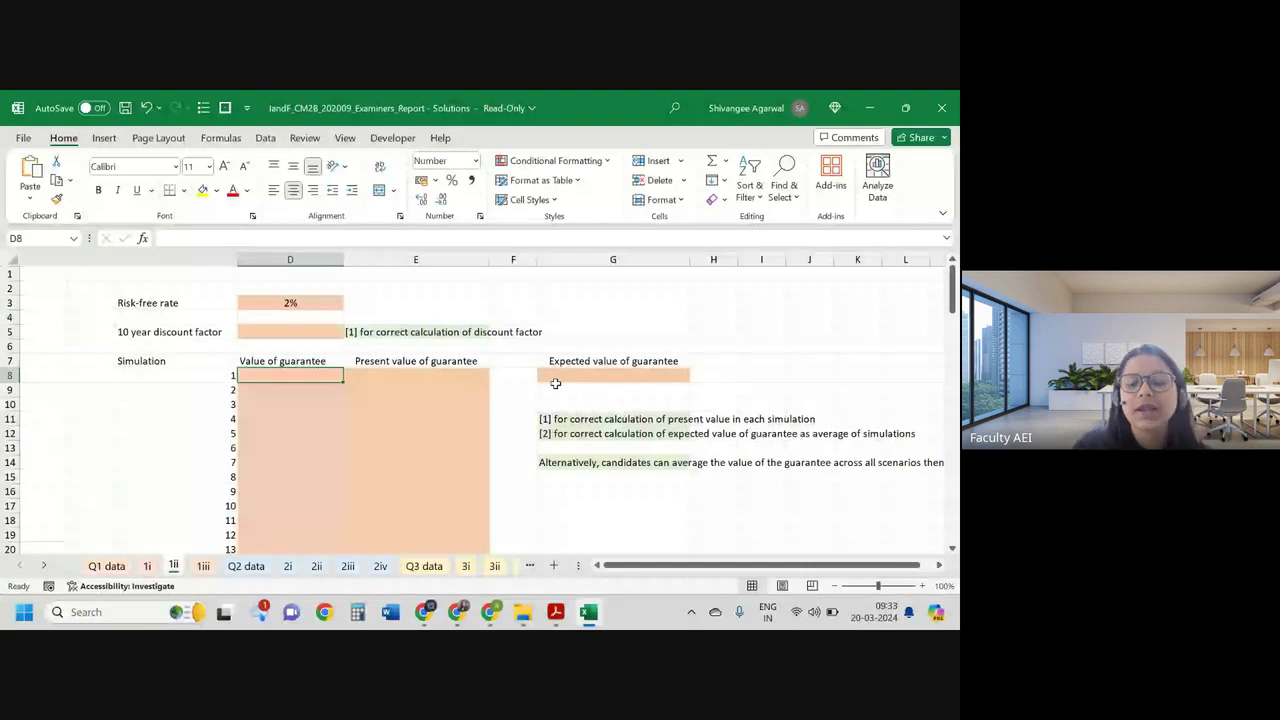
type("=")
key("ctrl+Page_Up")
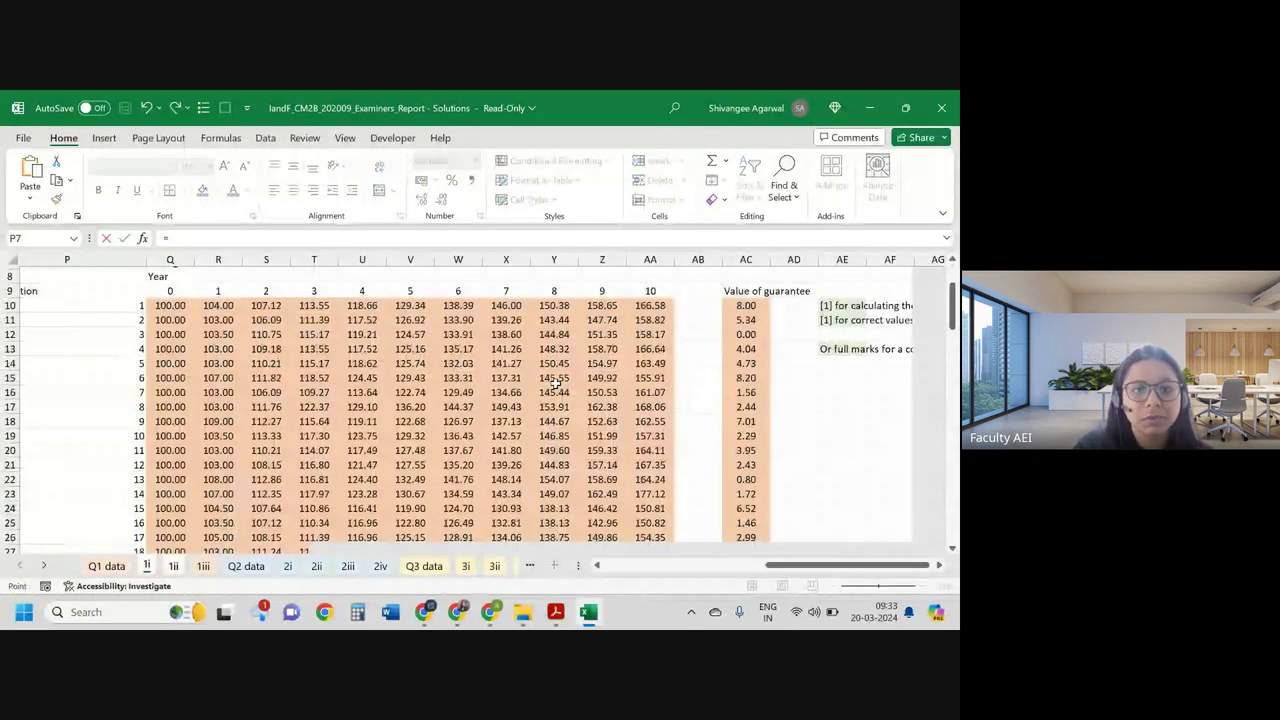
left_click(745, 305)
key("Return")
left_click(298, 373)
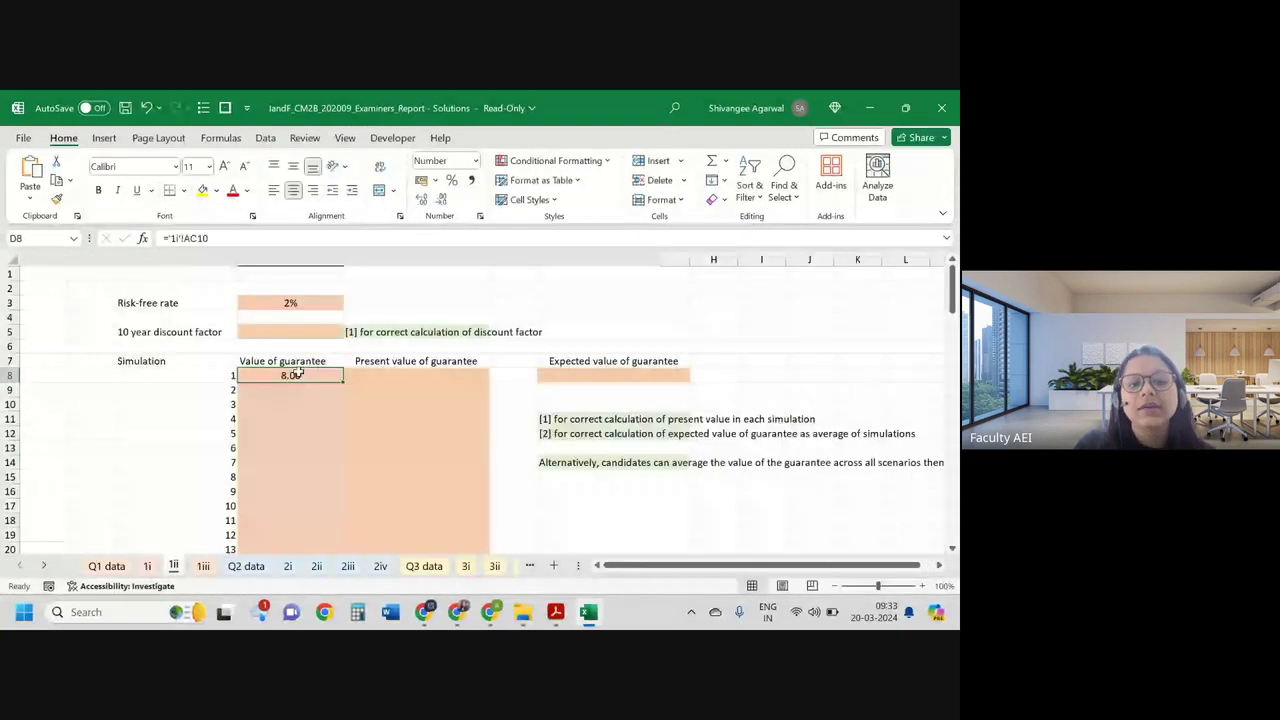
double_click(343, 382)
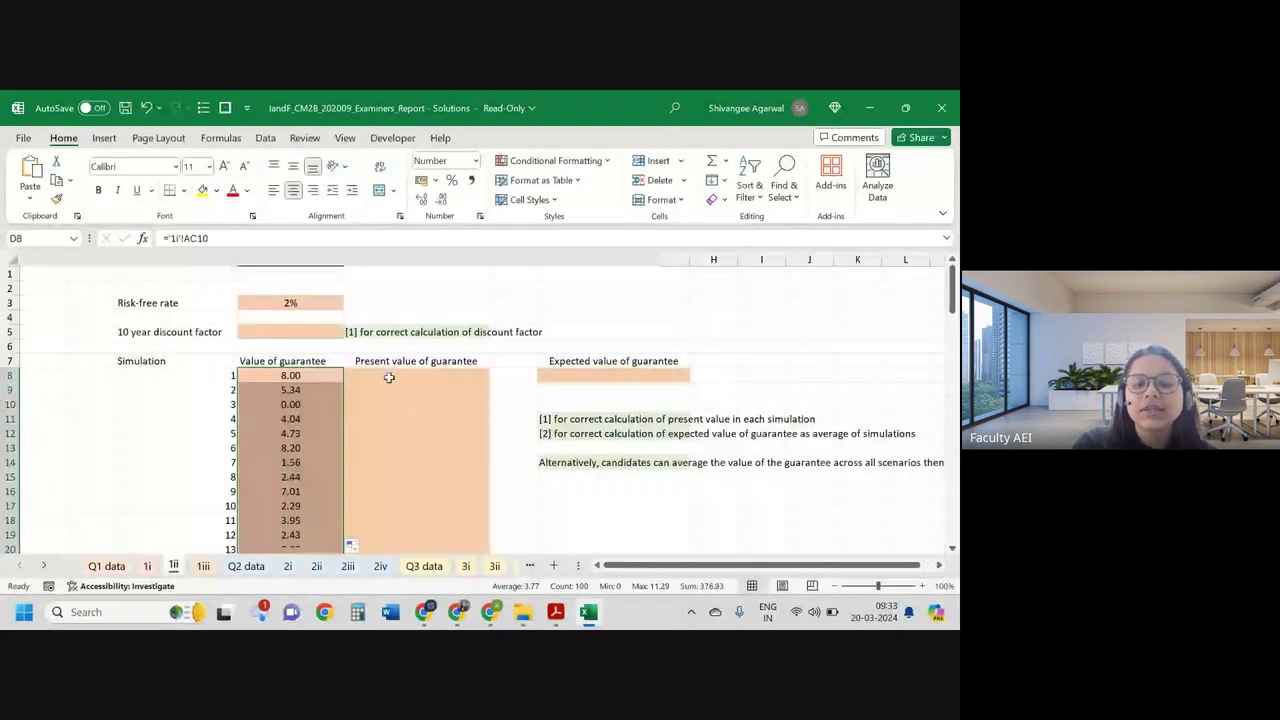
Step: Fill E8 down with =D8*(1+$D$3)^-10, discounting each guarantee value 10 years at 2%
left_click(389, 377)
type("=")
key("Left")
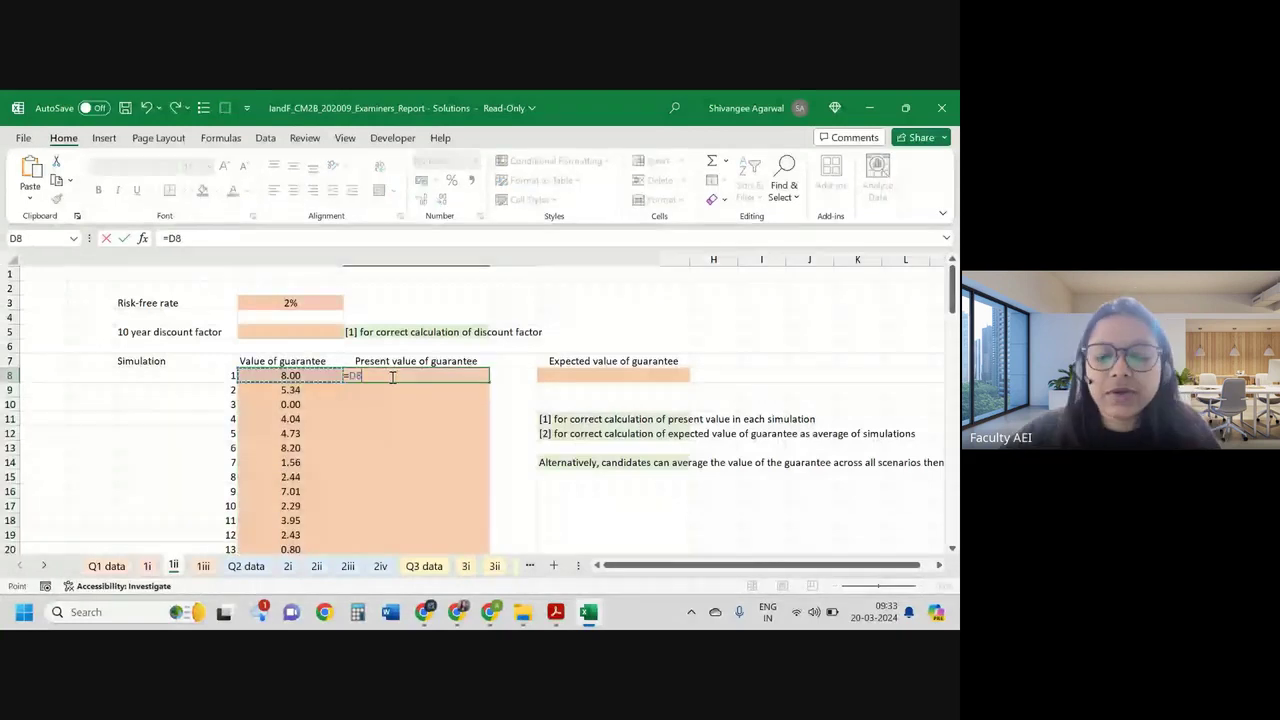
type("*(1+")
key("Up")
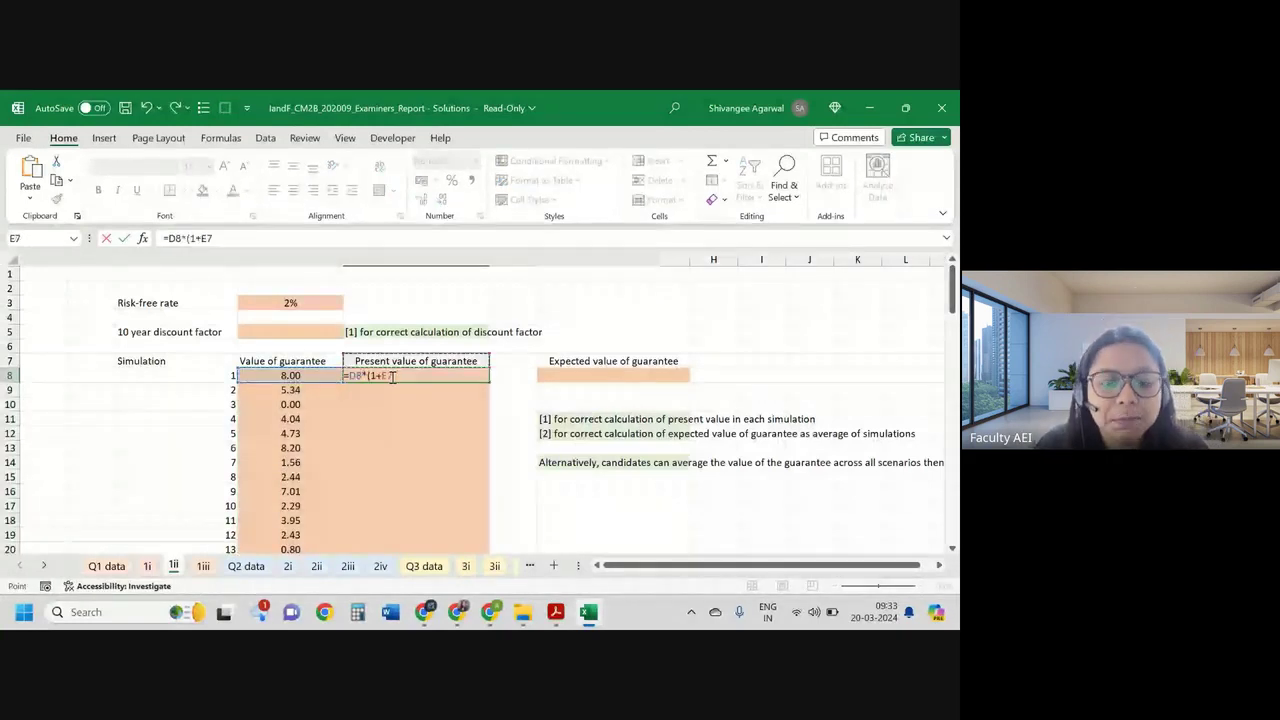
key("Left")
key("Up")
key("Up")
key("Up")
key("Up")
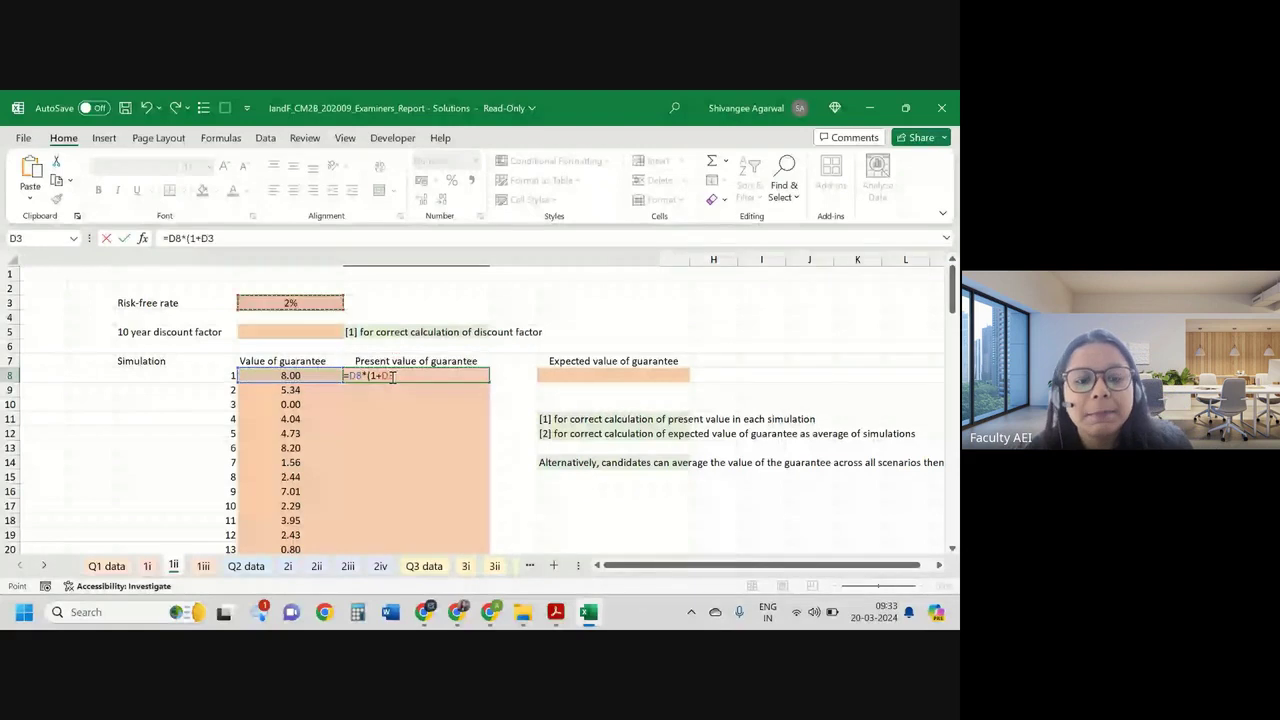
key("F4")
type(")")
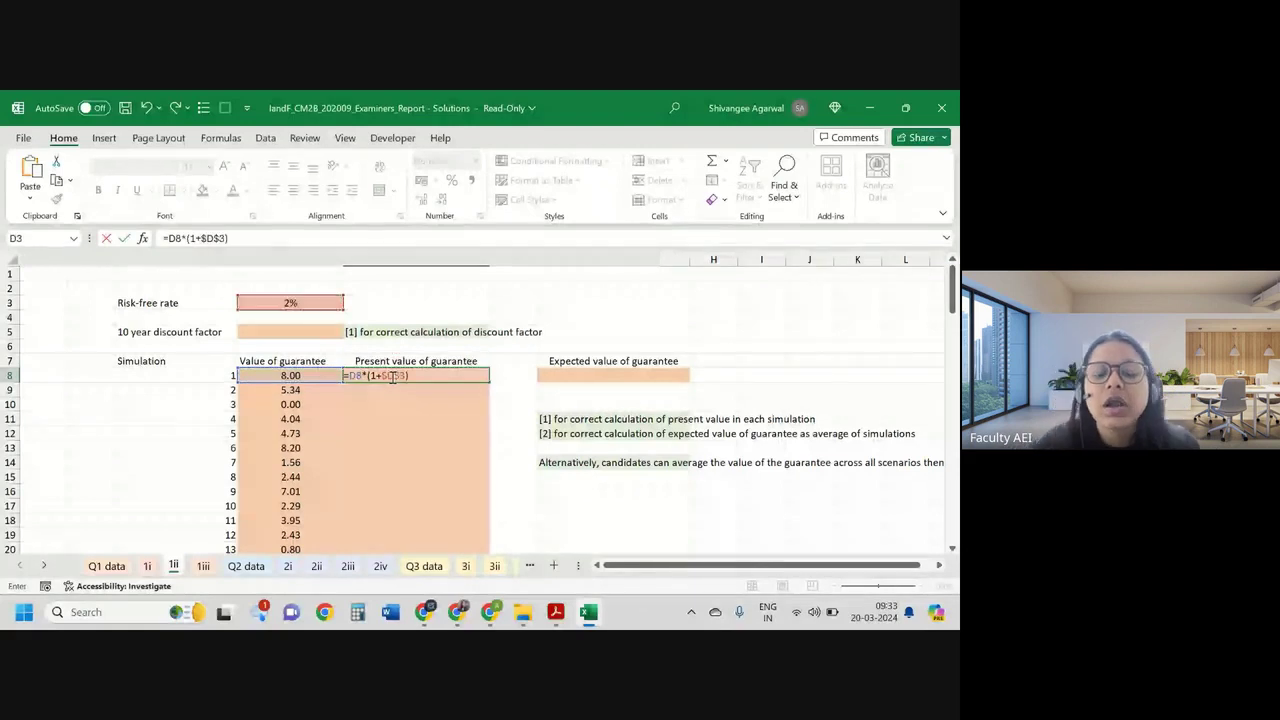
type("^-10")
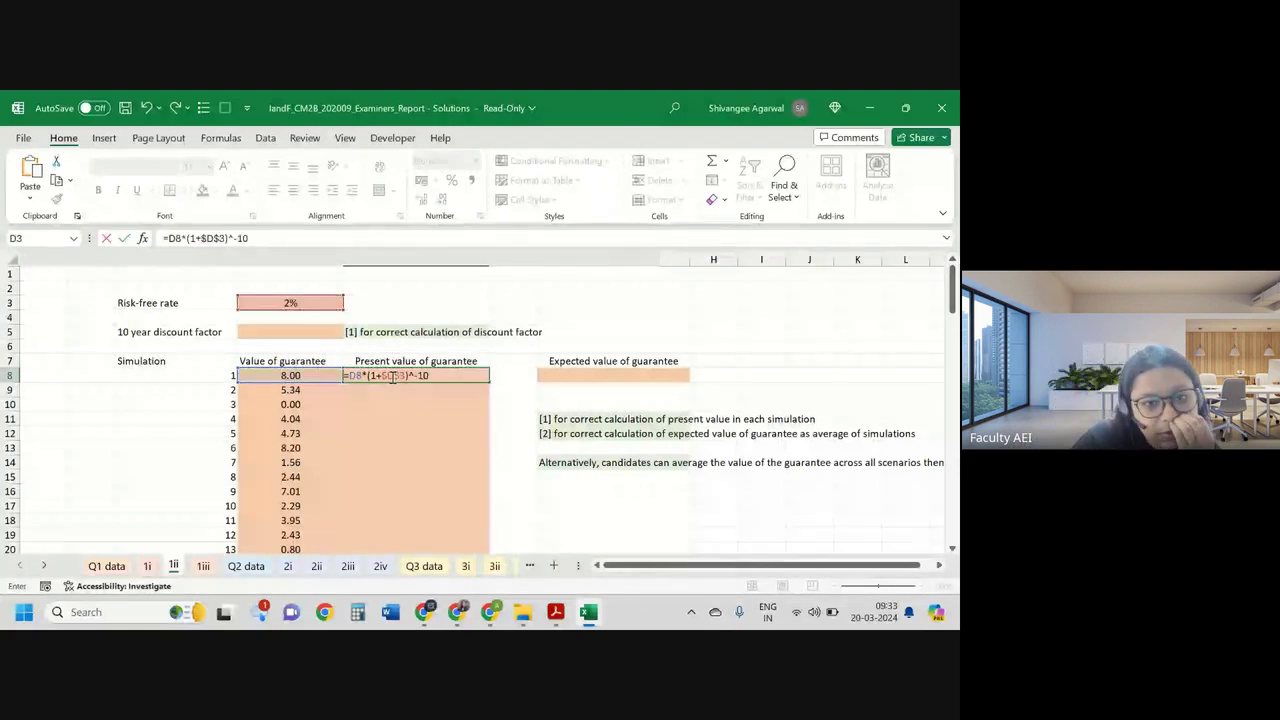
key("ctrl+Return")
double_click(489, 382)
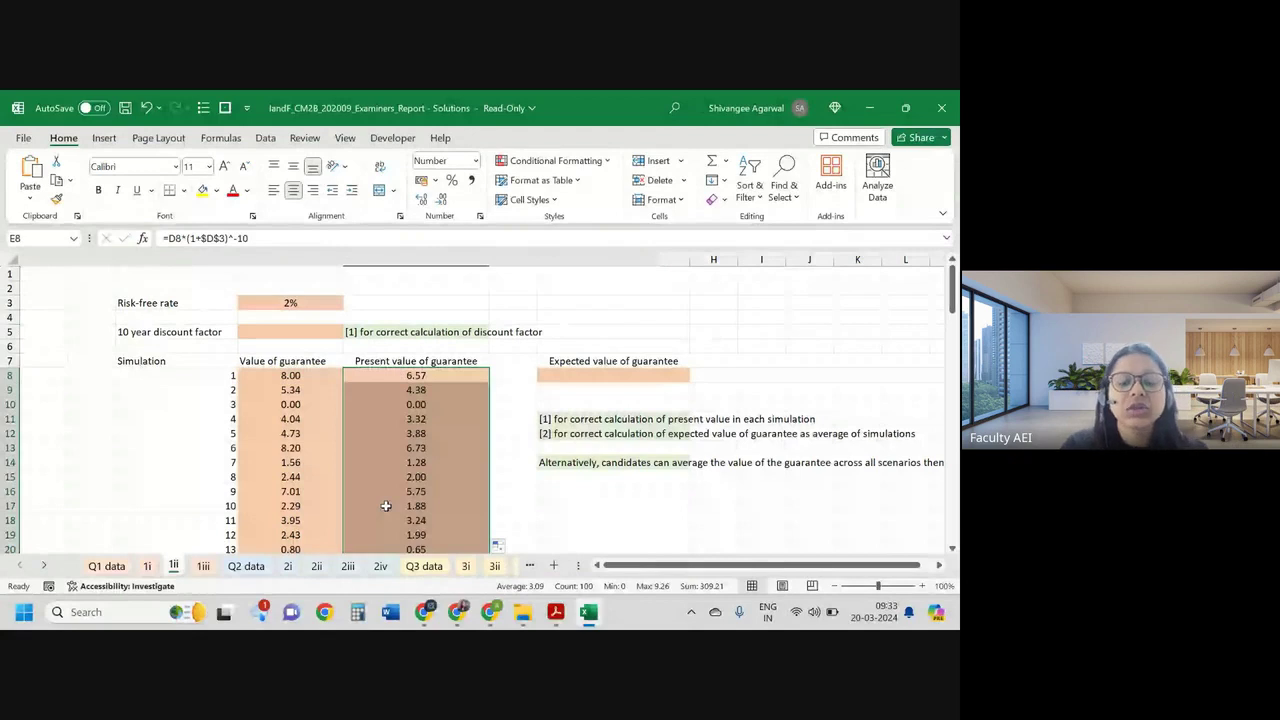
double_click(613, 373)
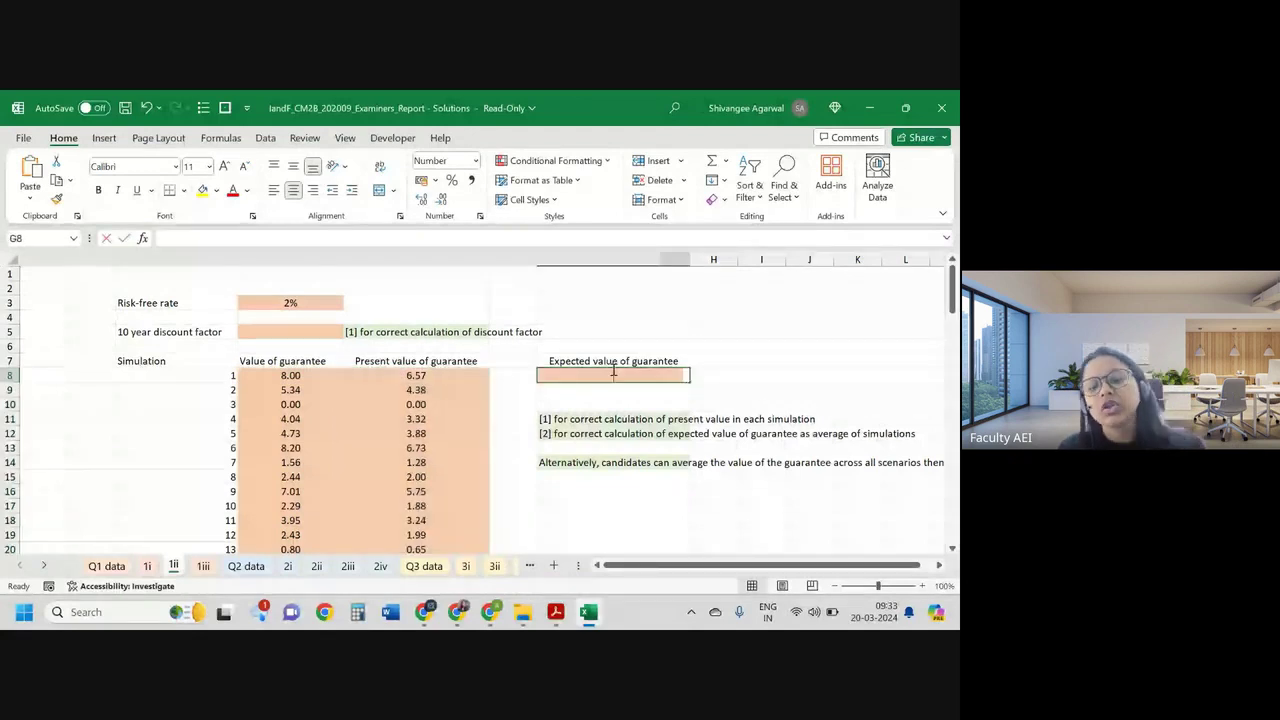
Step: Enter =AVERAGE(E8:E107) in G8, giving an expected guarantee value of 3.09
type("=AVERAGE(")
key("Left")
key("Left")
key("ctrl+shift+Down")
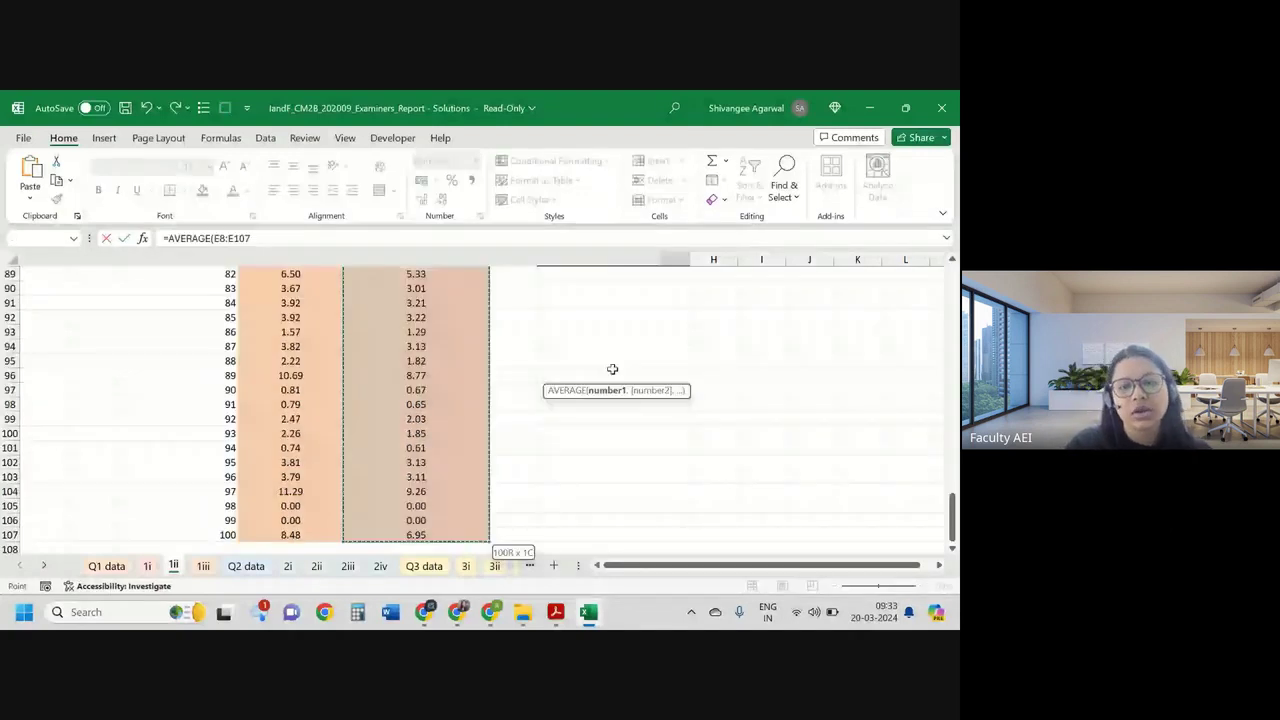
key("Return")
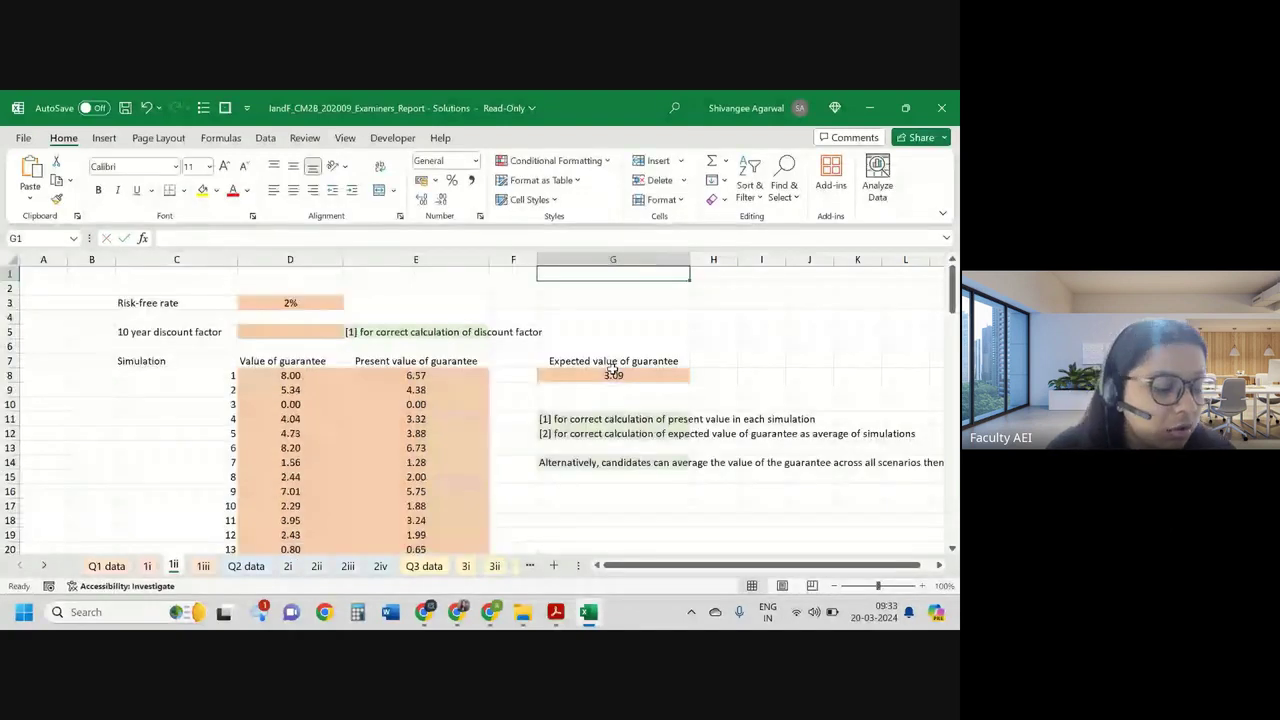
key("Down")
key("Down")
key("Down")
key("Down")
key("Down")
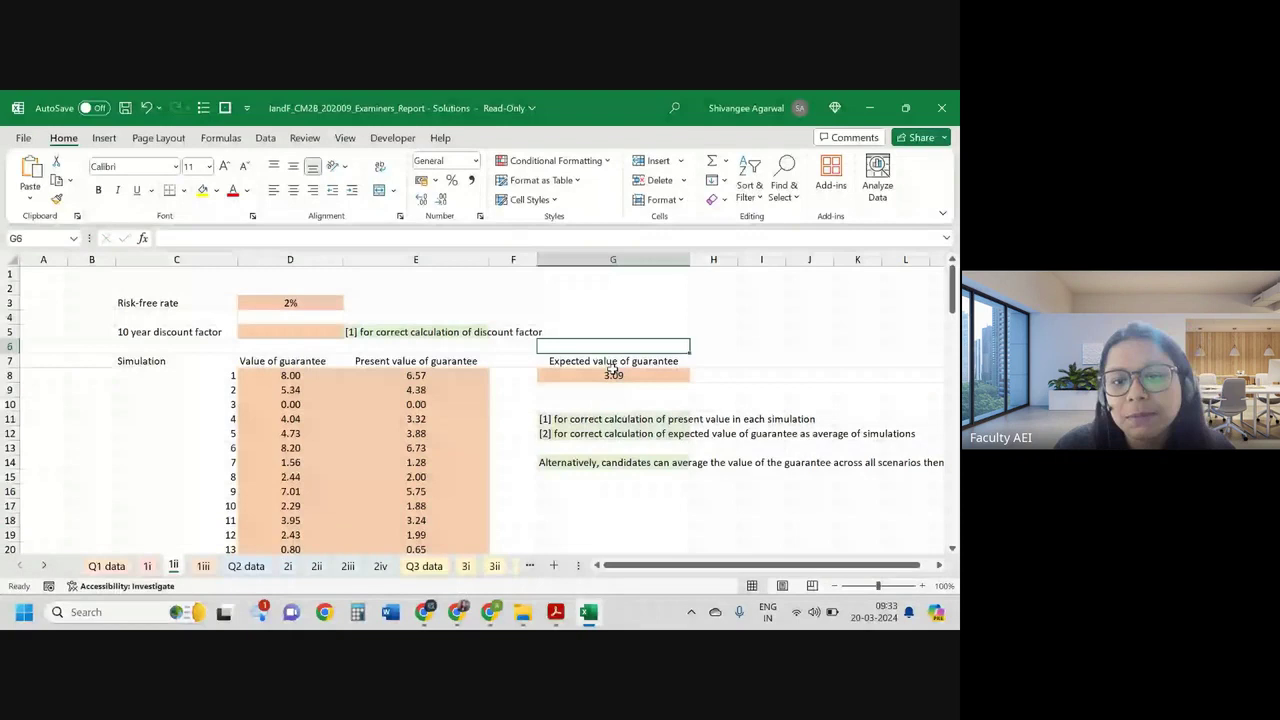
key("Down")
key("Down")
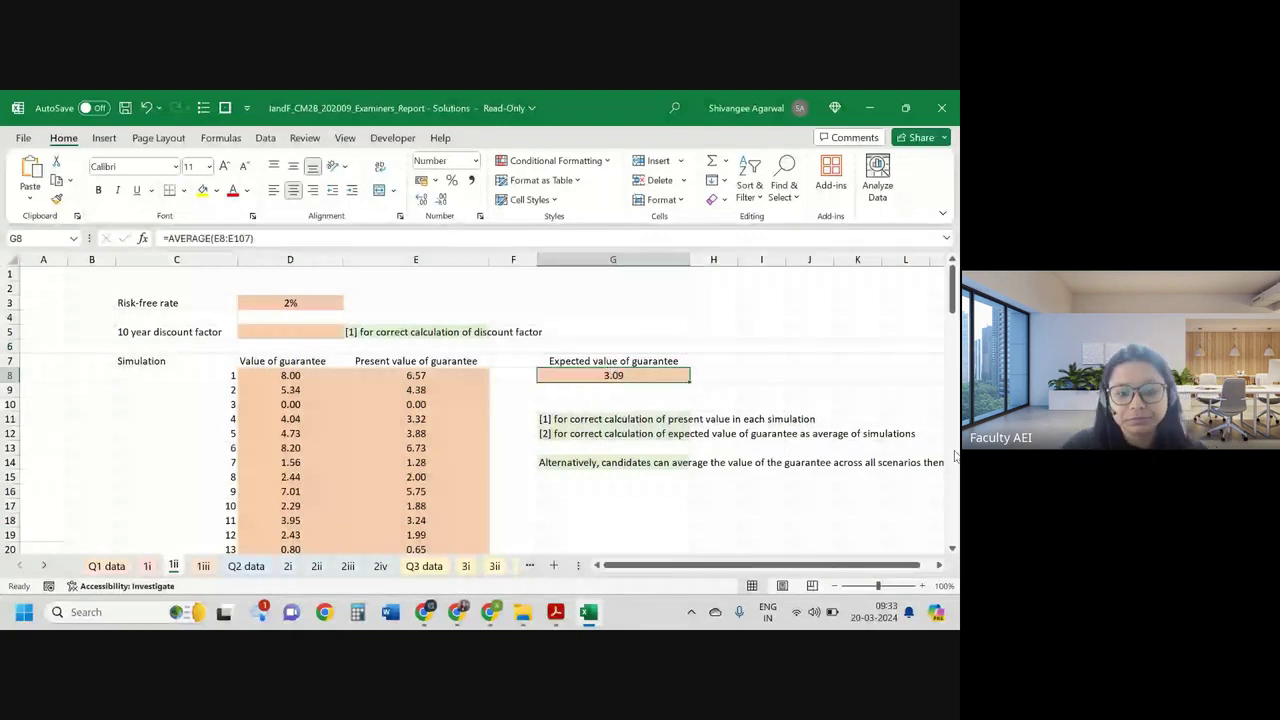
Step: Turn the Meet camera off and go back to the Excel workbook
left_click(346, 520)
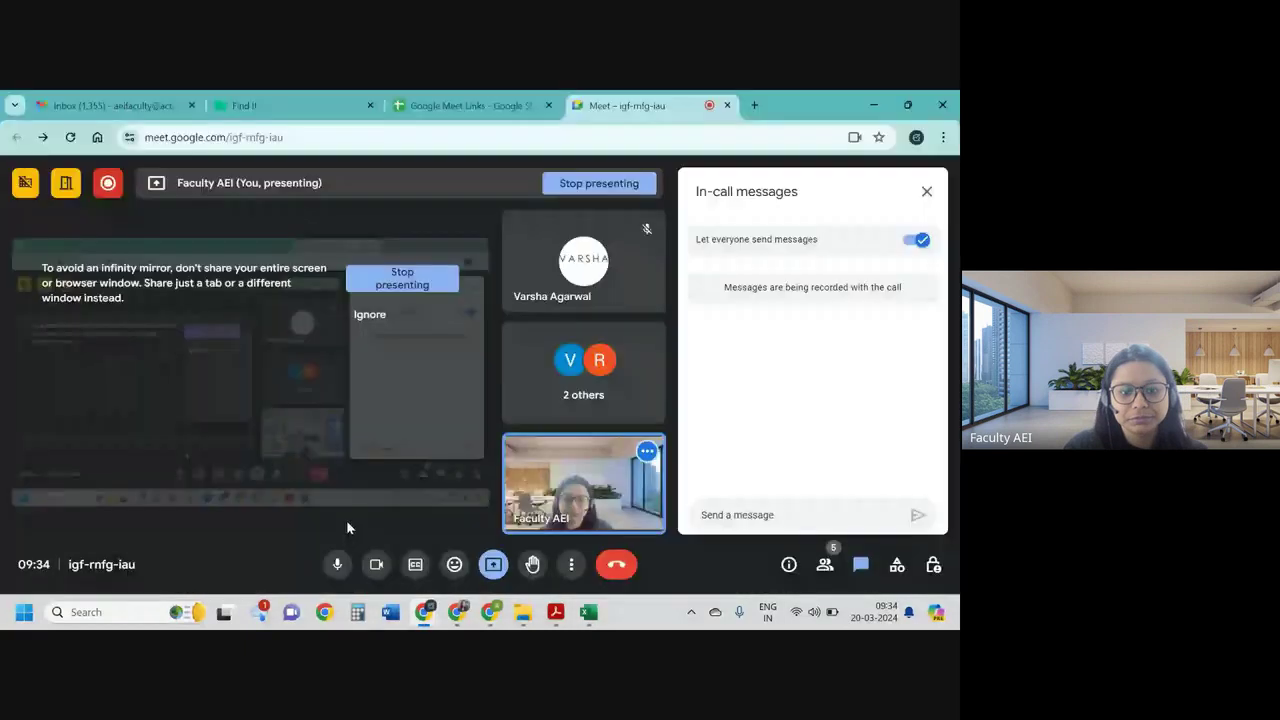
left_click(376, 565)
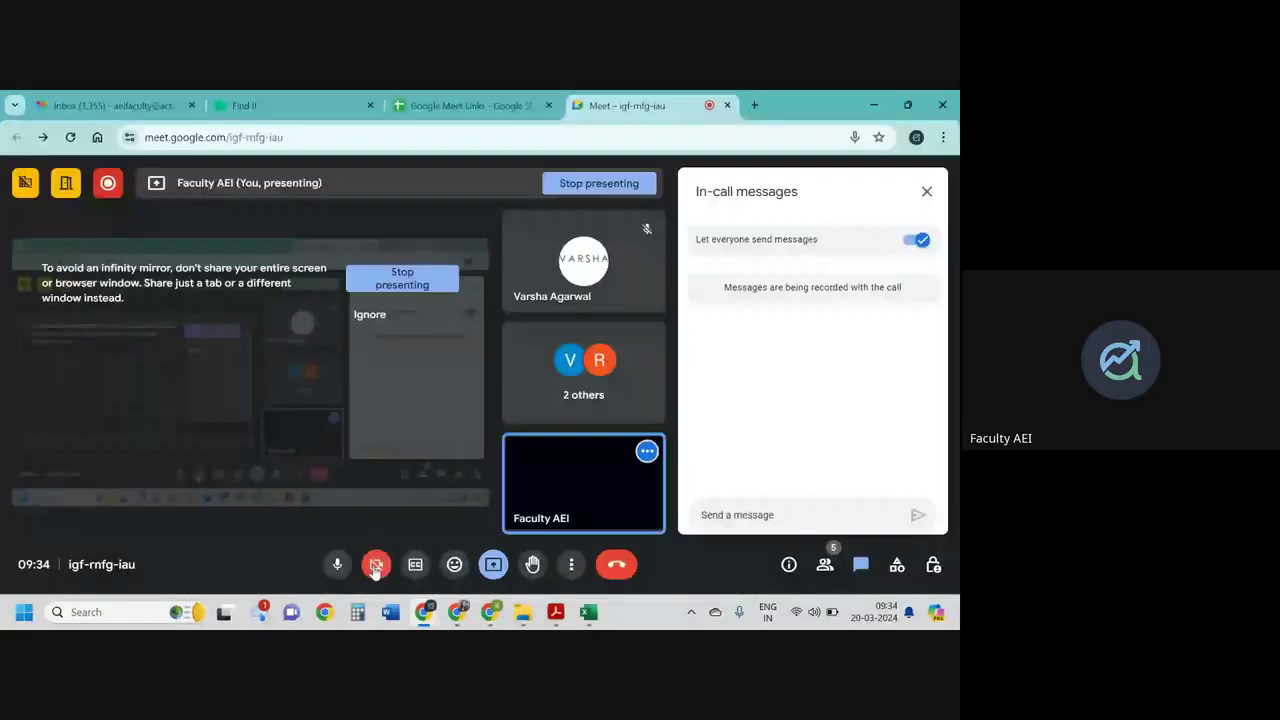
key("alt+Tab")
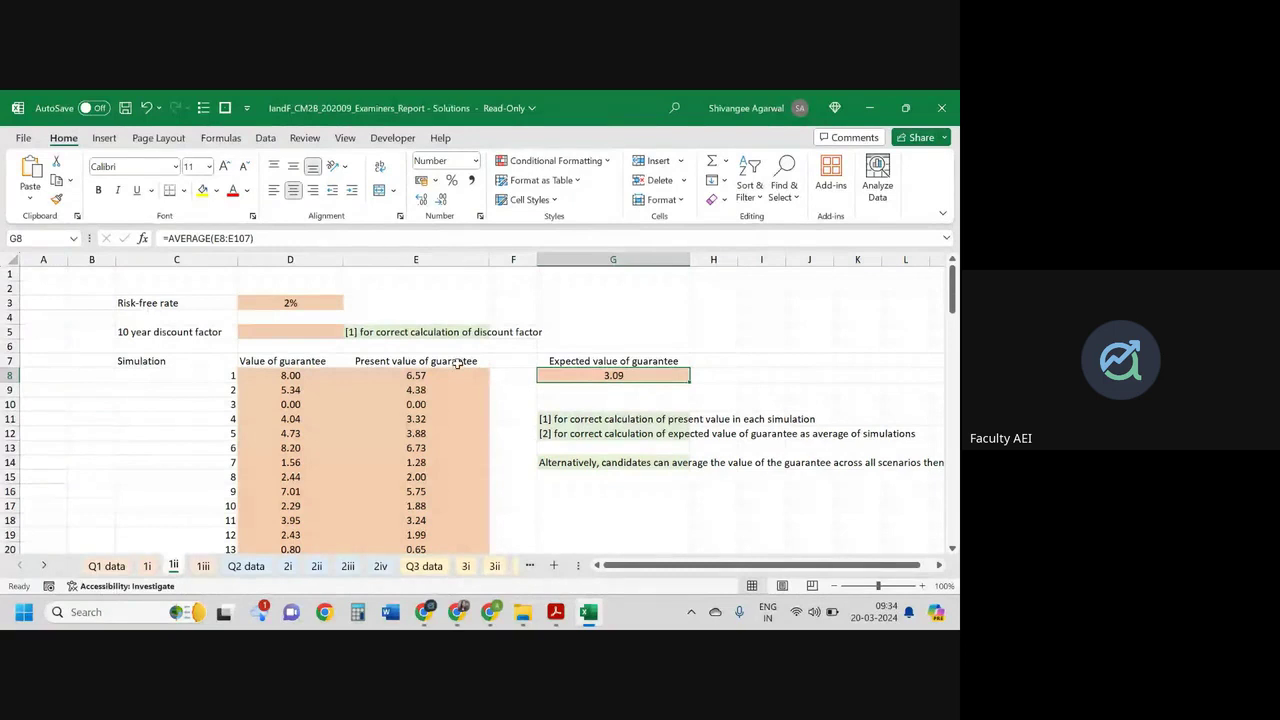
Step: Switch the Meet call to tiled layout with the camera on, then minimize it
left_click(344, 545)
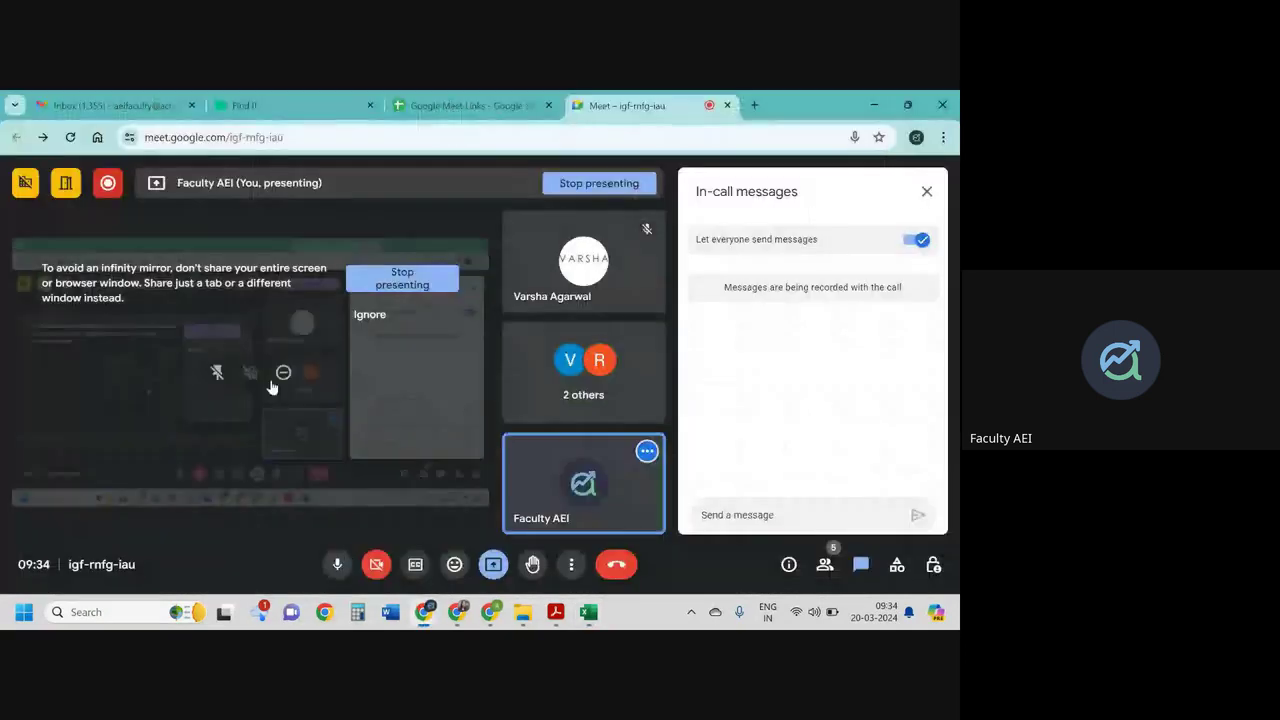
left_click(212, 375)
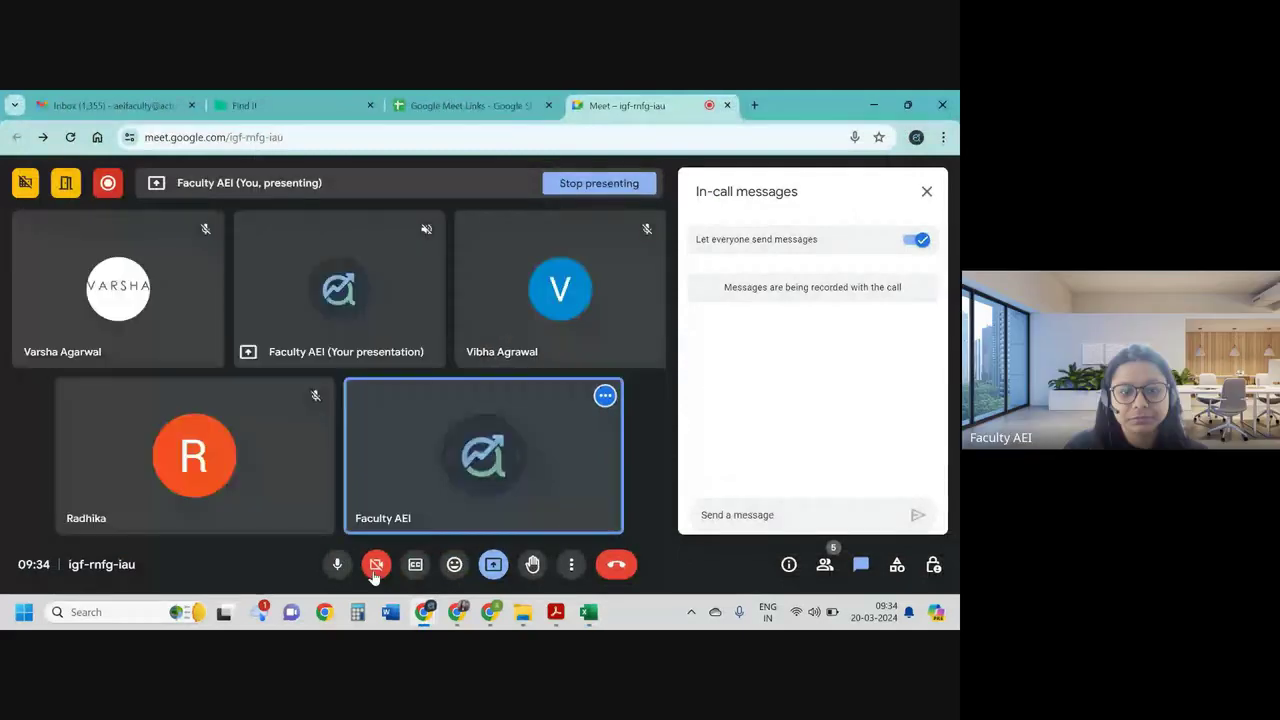
left_click(374, 572)
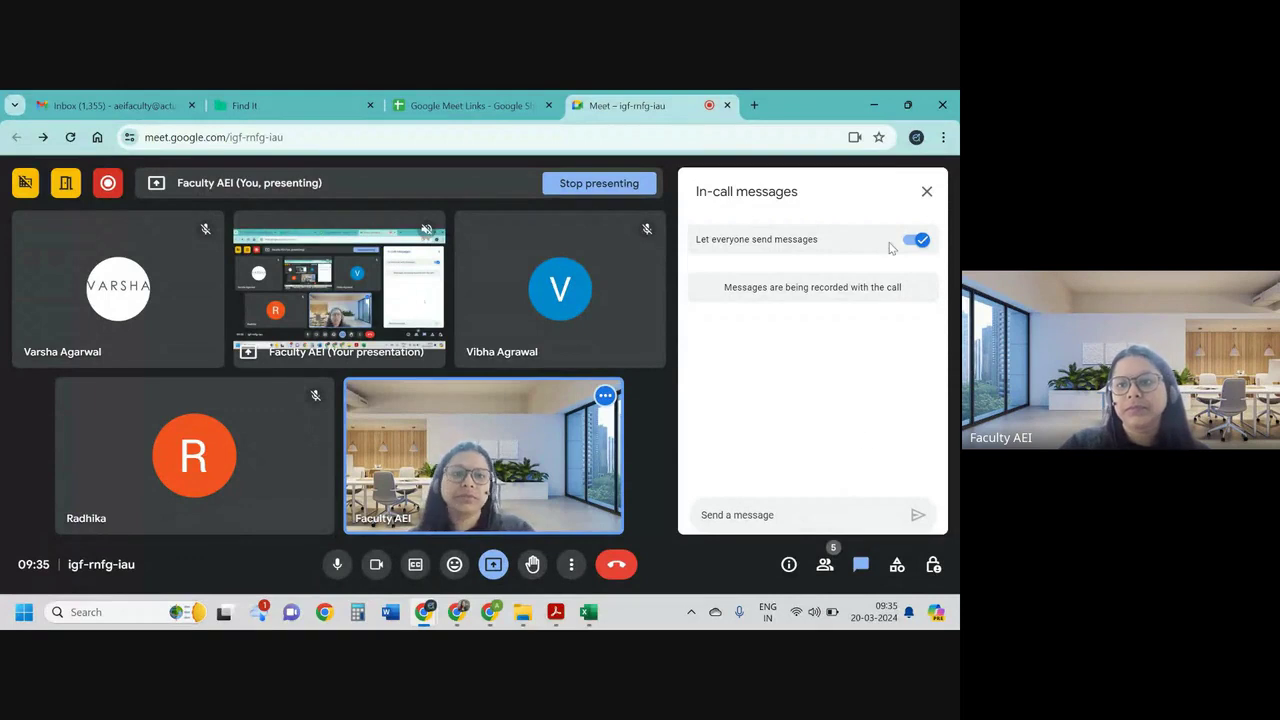
left_click(887, 104)
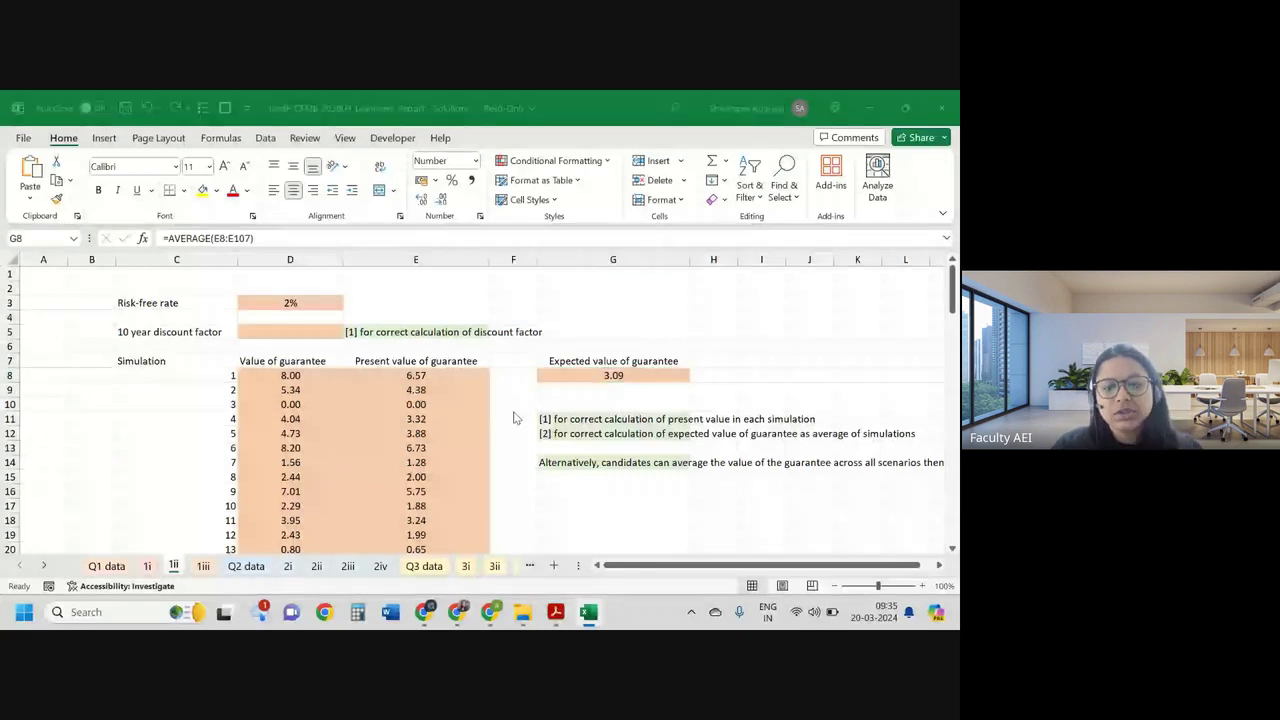
Step: Bring the exam paper forward and highlight part (iii)'s phrase about valuing the guarantee
key("alt+Tab")
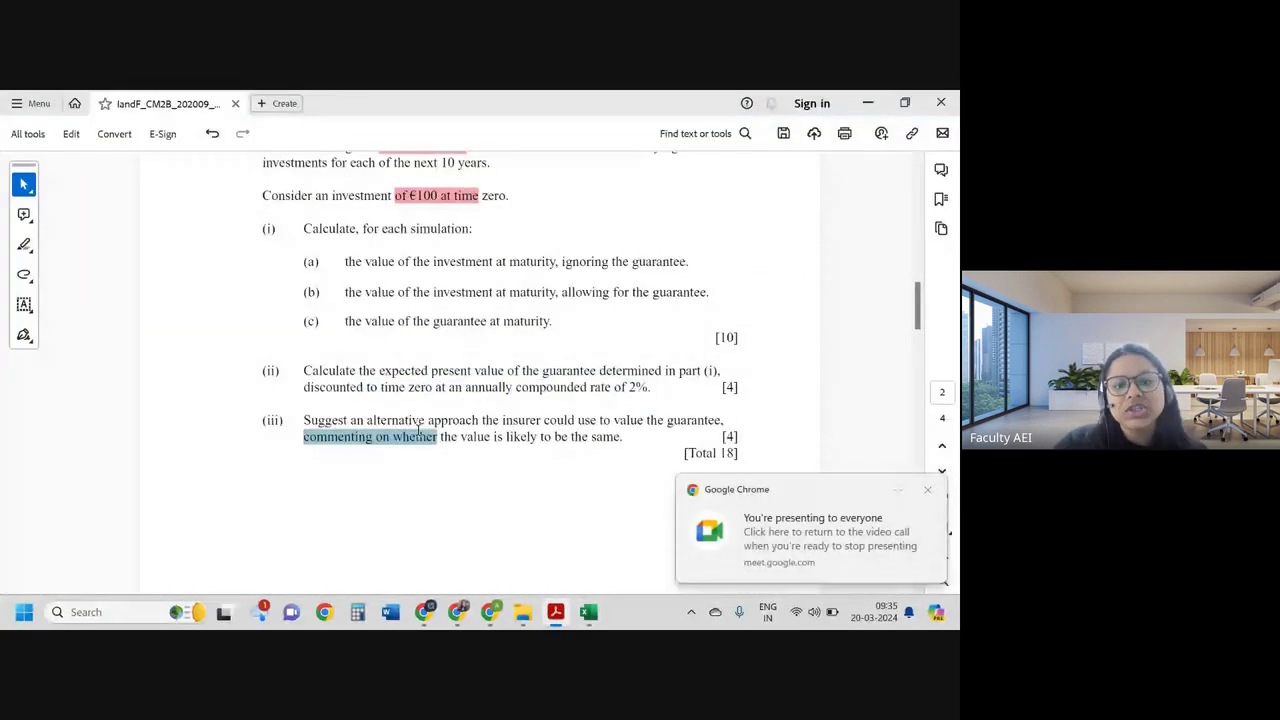
left_click_drag(428, 421, 724, 420)
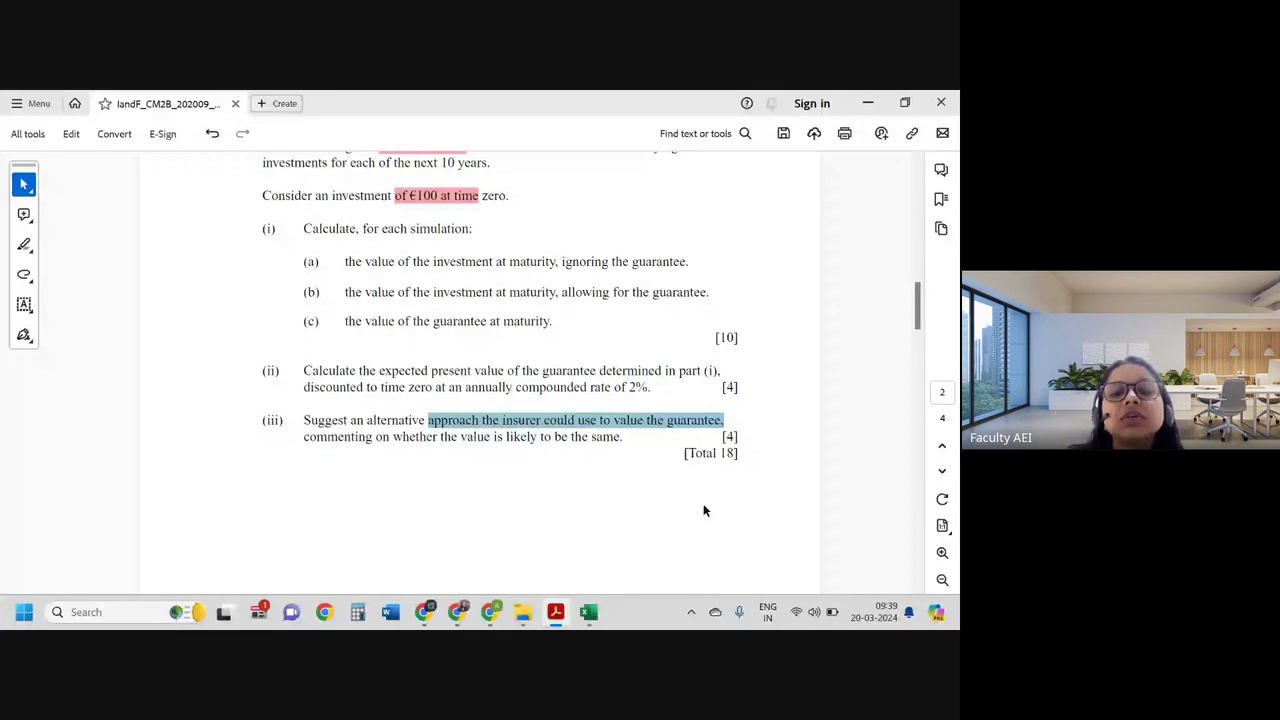
Step: Show sheet 1ii in Excel briefly, then scroll the exam paper down to question 2
key("alt+Tab")
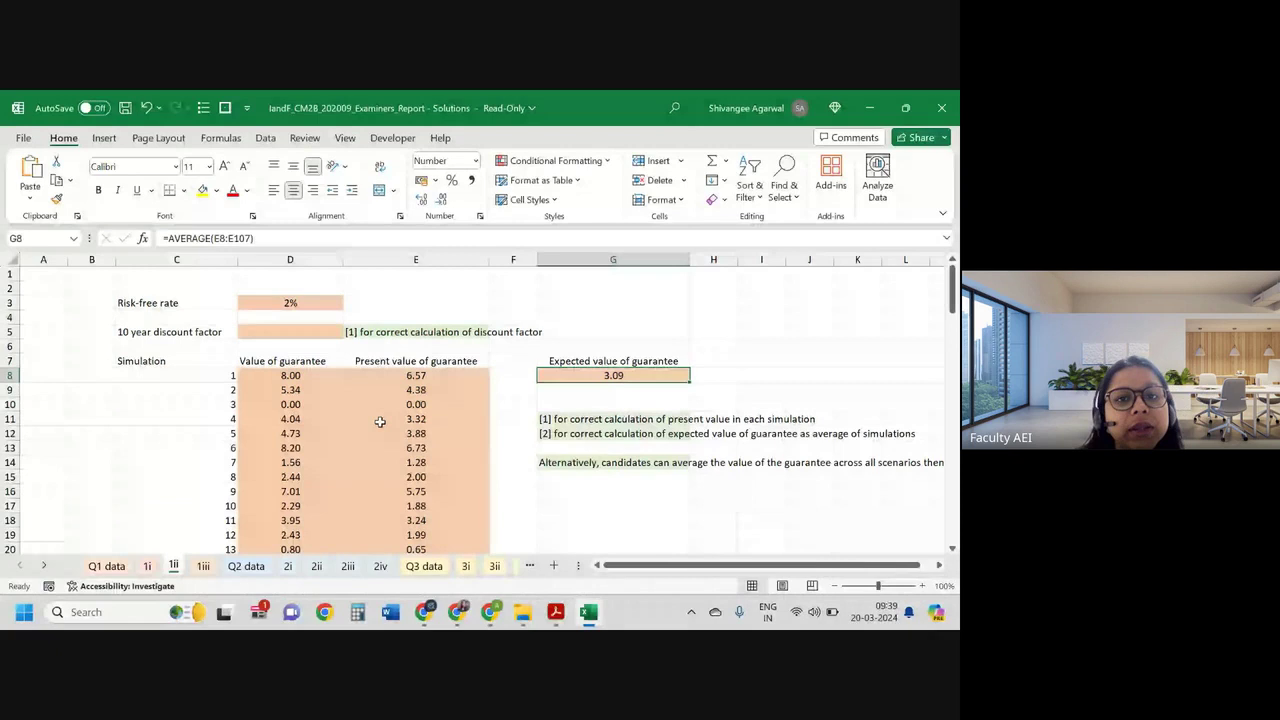
key("alt+Tab")
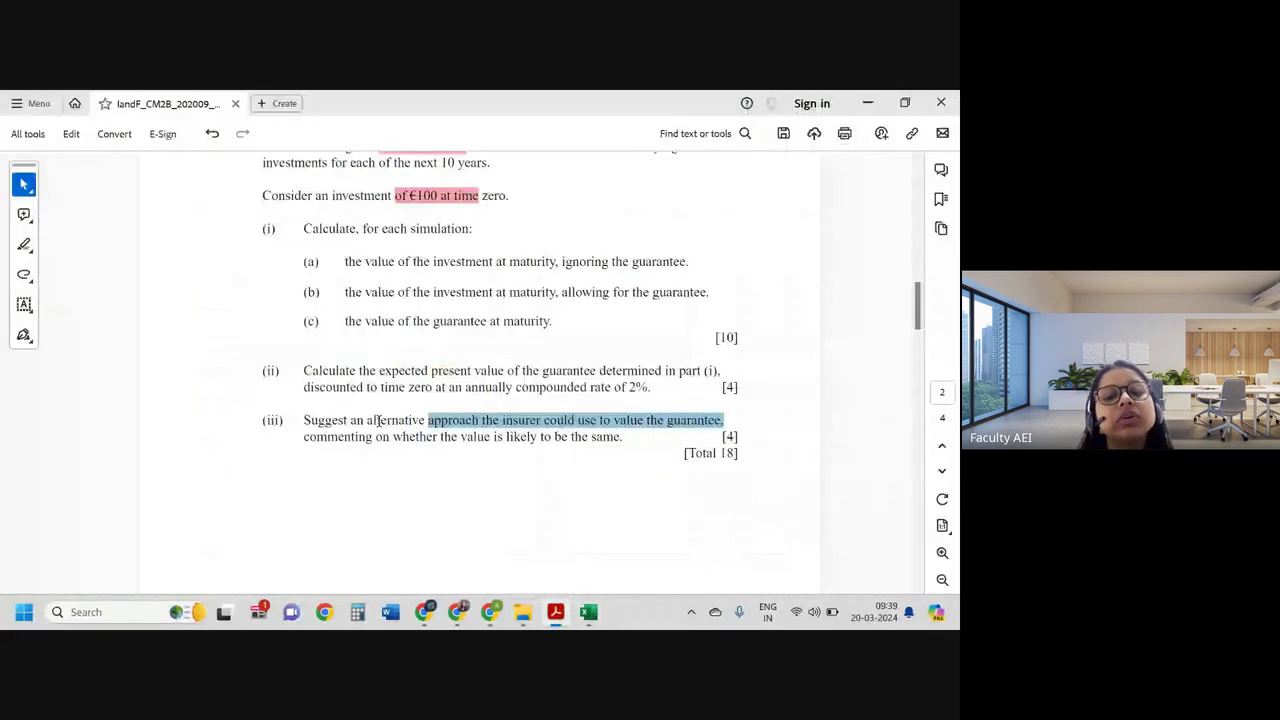
scroll(557, 429, "down", 5)
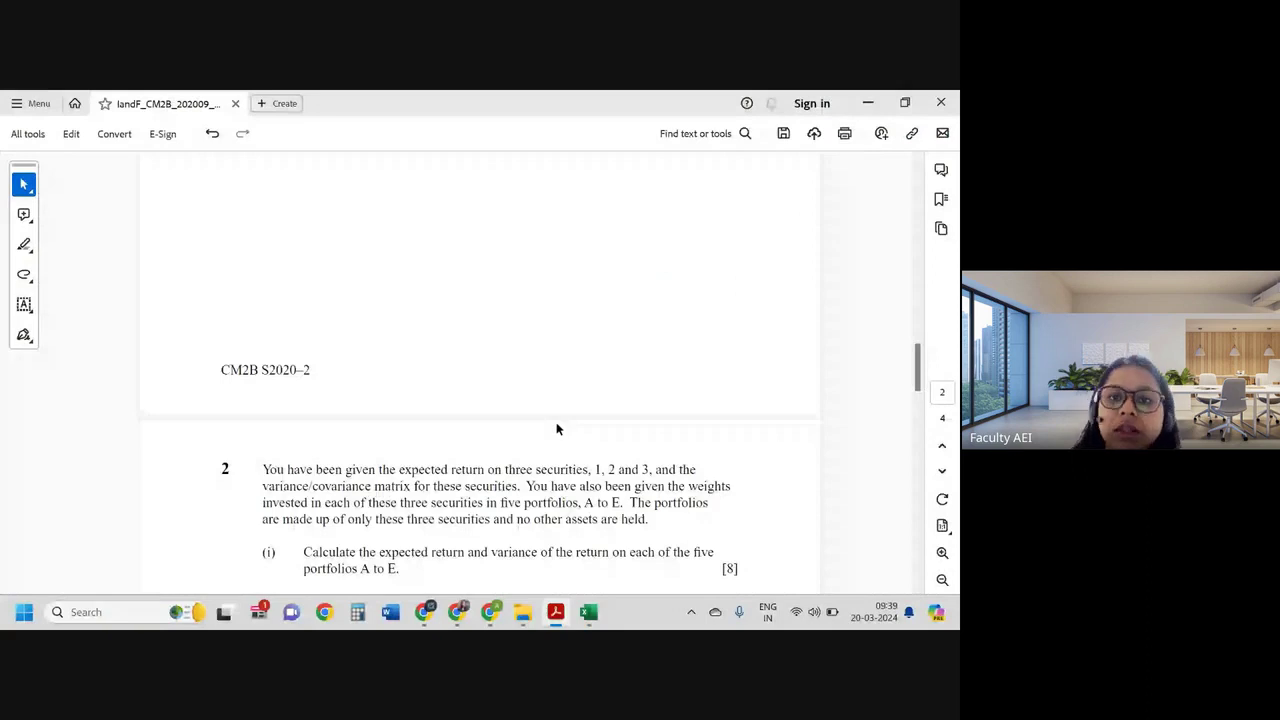
Step: Scroll through question 2, highlighting the phrases about returns on the three securities held
scroll(557, 429, "down", 5)
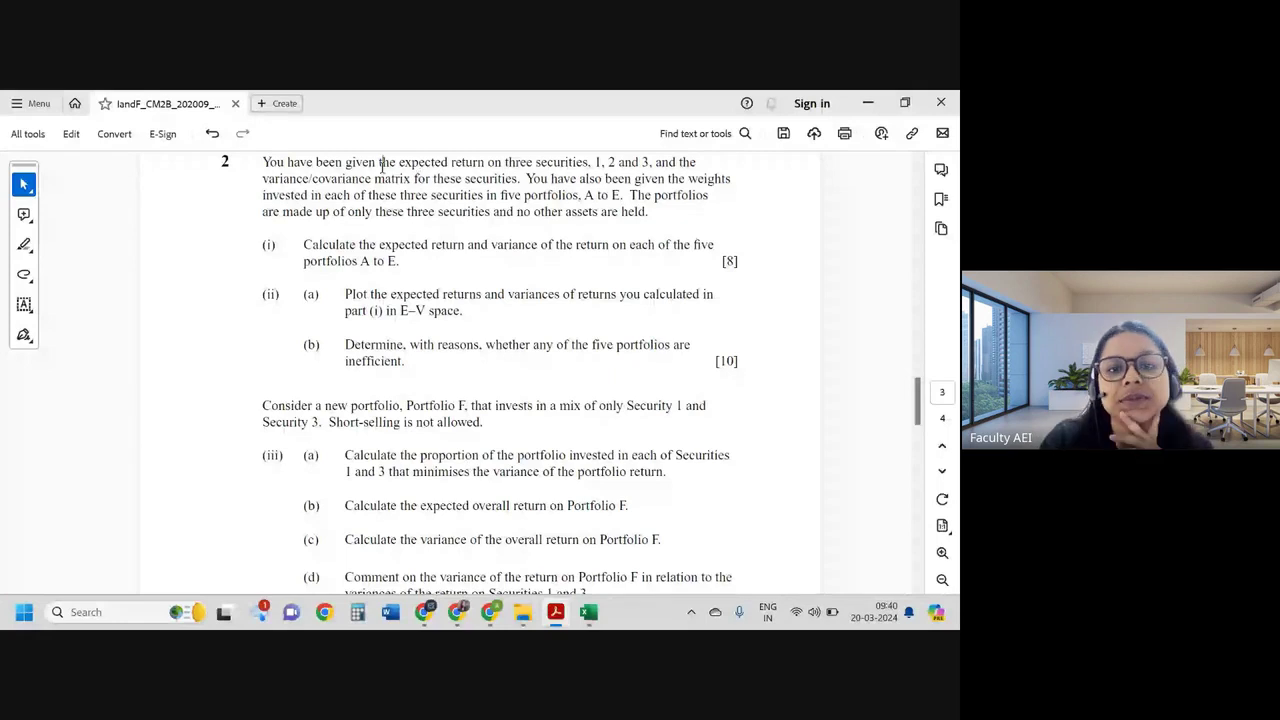
left_click_drag(381, 165, 651, 152)
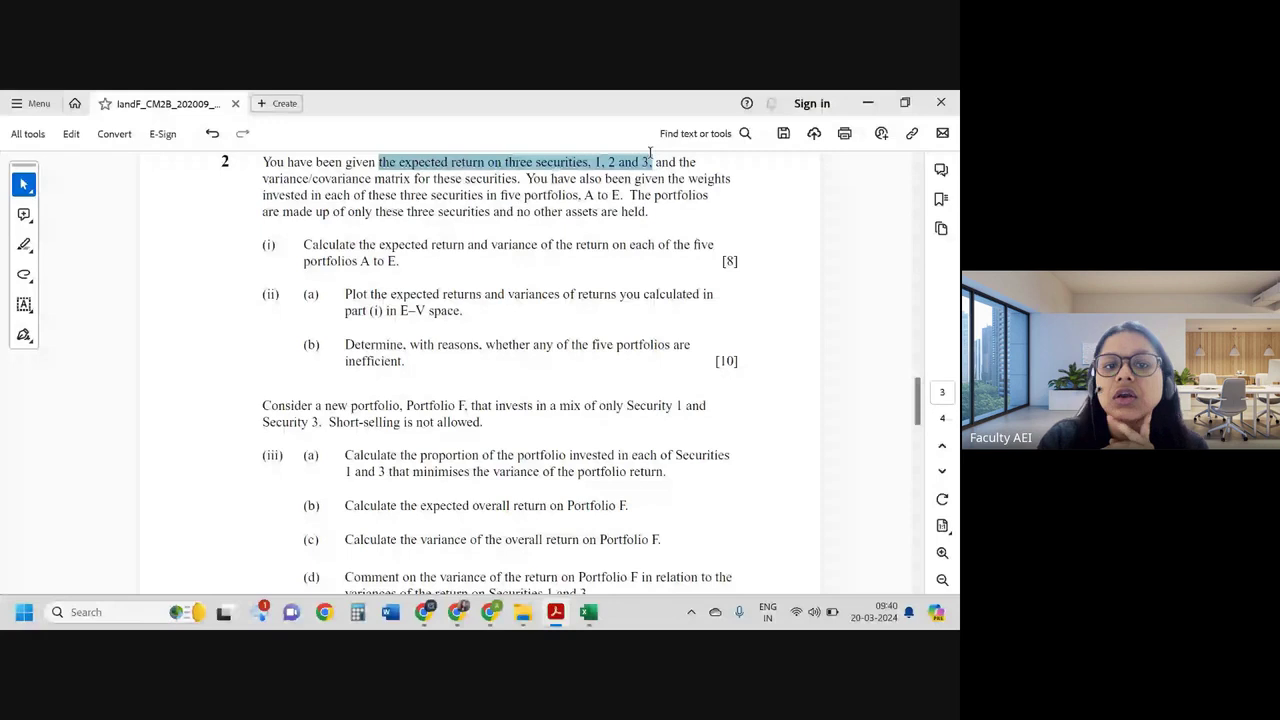
left_click(610, 165)
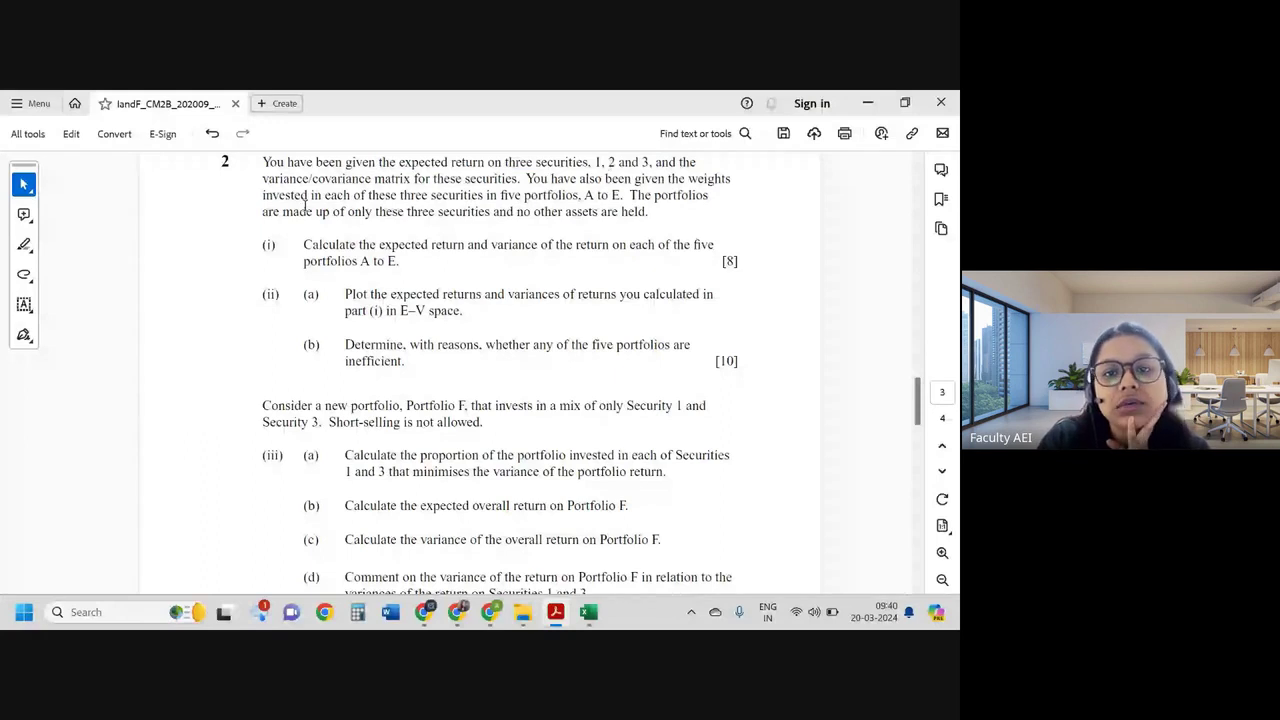
scroll(334, 217, "down", 1)
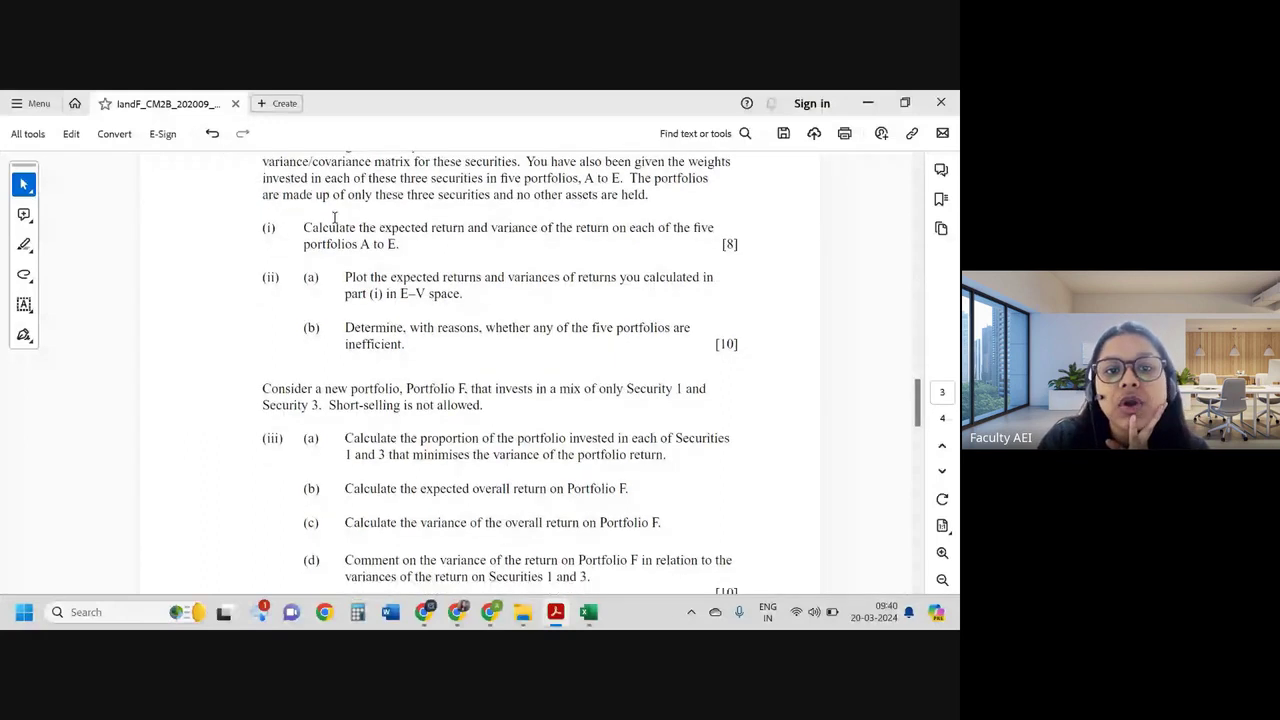
left_click_drag(348, 195, 538, 215)
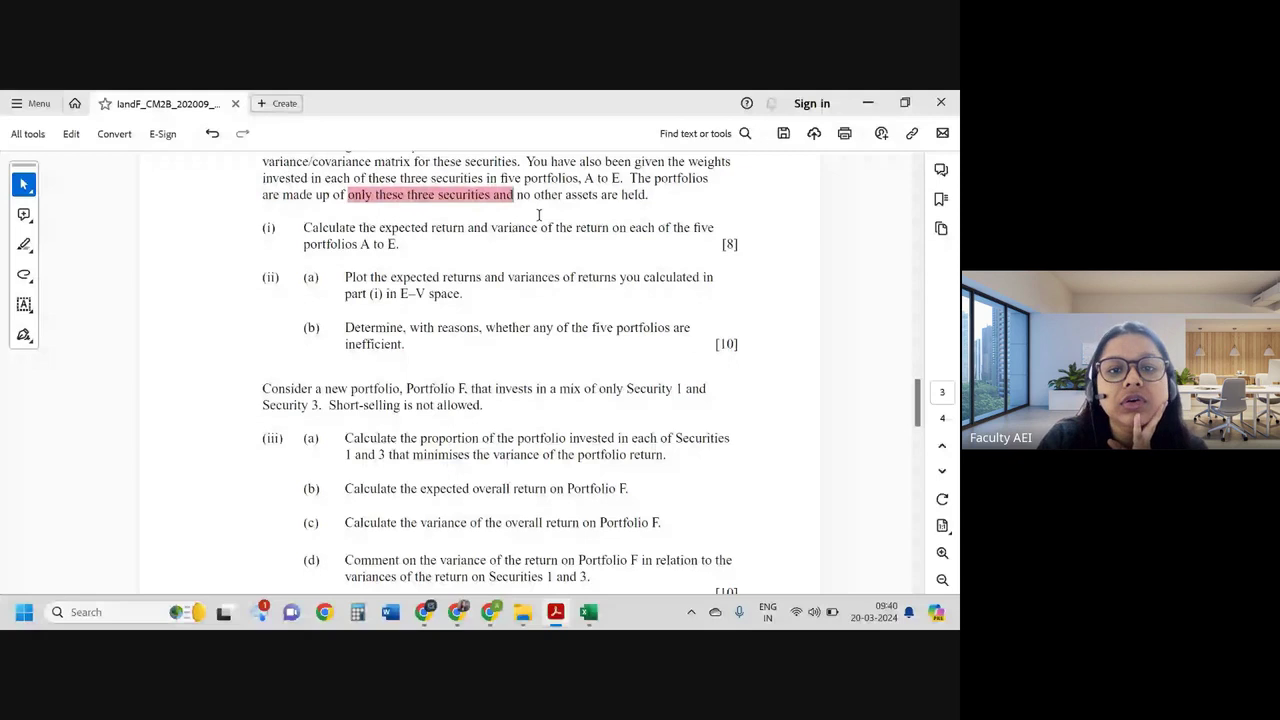
Step: Highlight part (i)'s expected return and variance wording, then return to the Excel workbook
scroll(538, 215, "down", 1)
left_click_drag(379, 175, 633, 181)
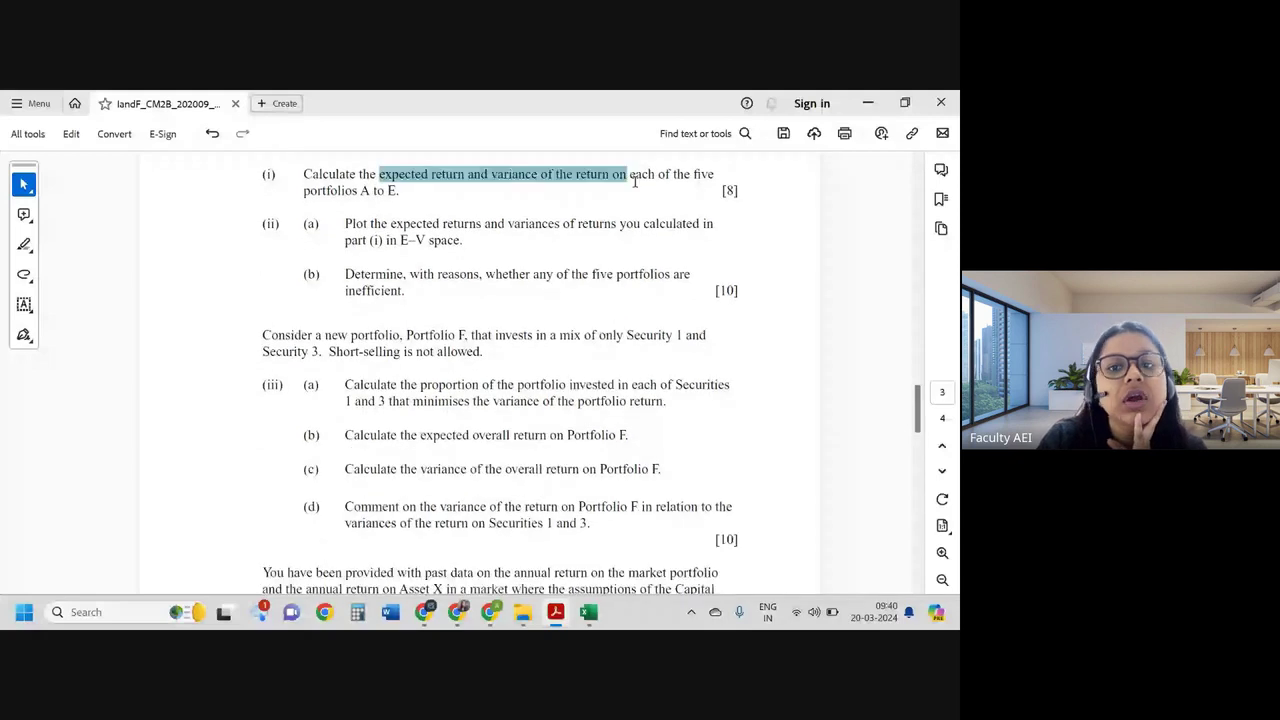
left_click_drag(633, 181, 686, 187)
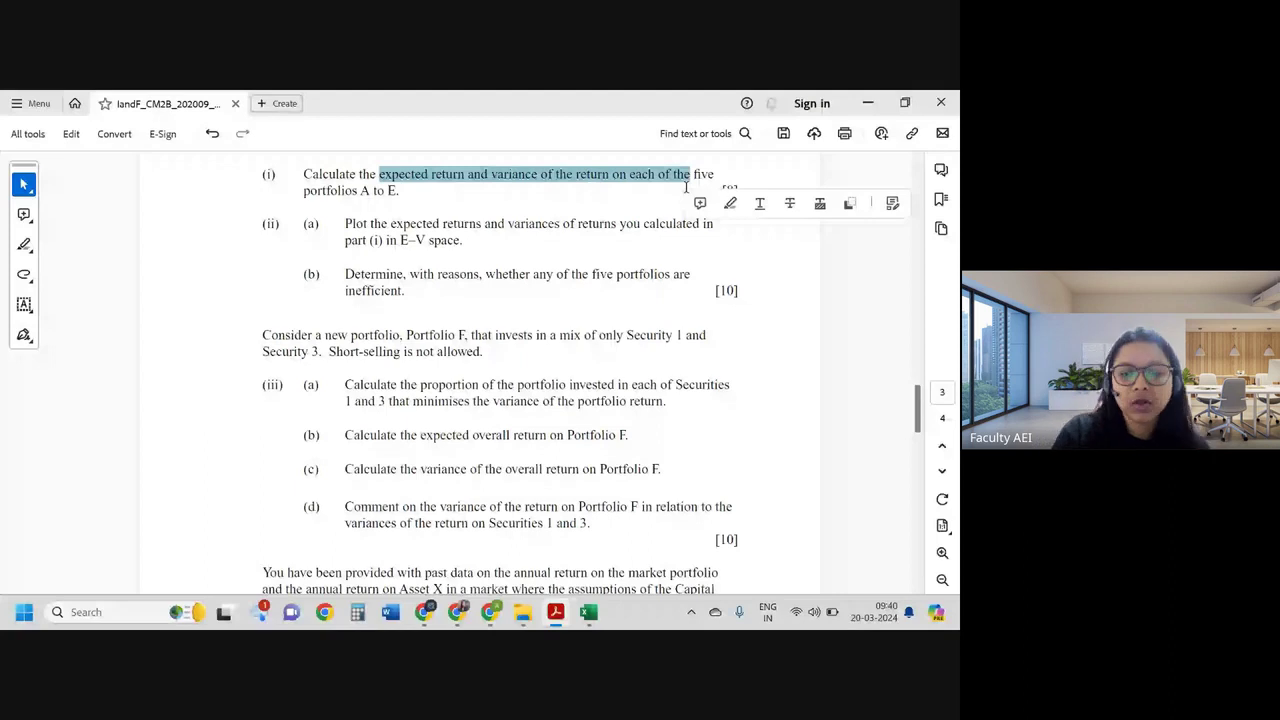
left_click(583, 535)
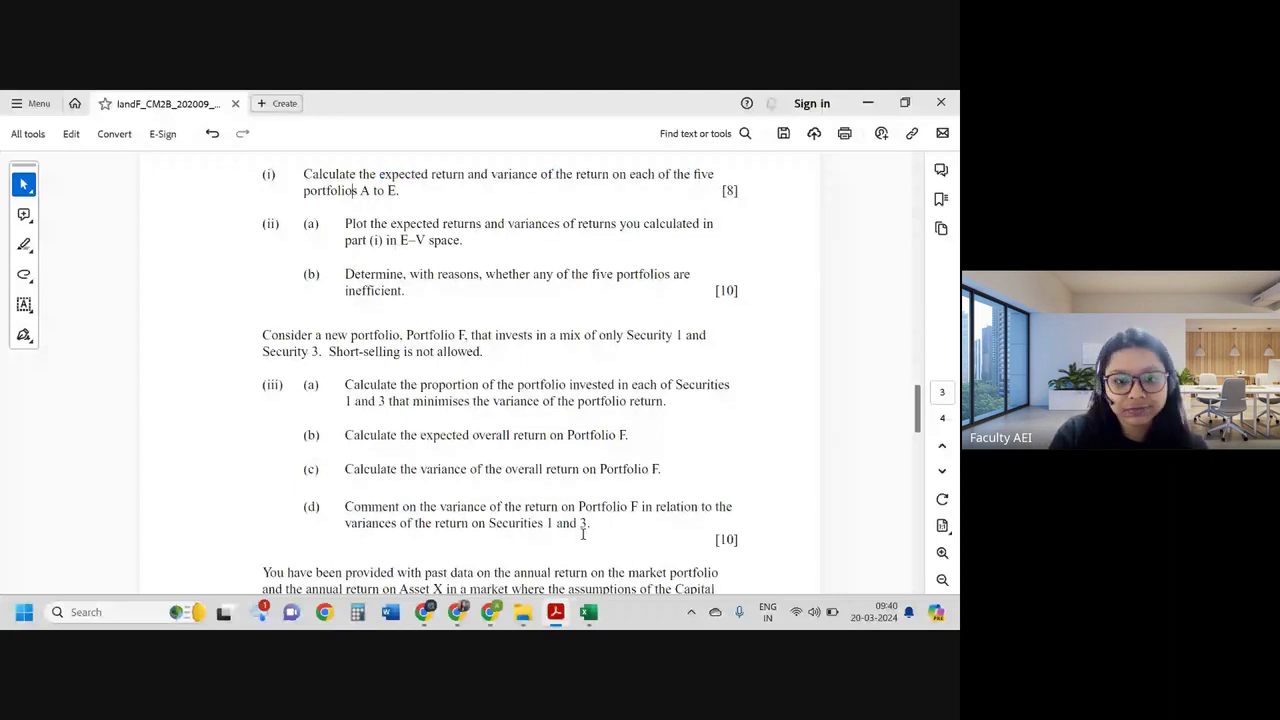
key("alt+Tab")
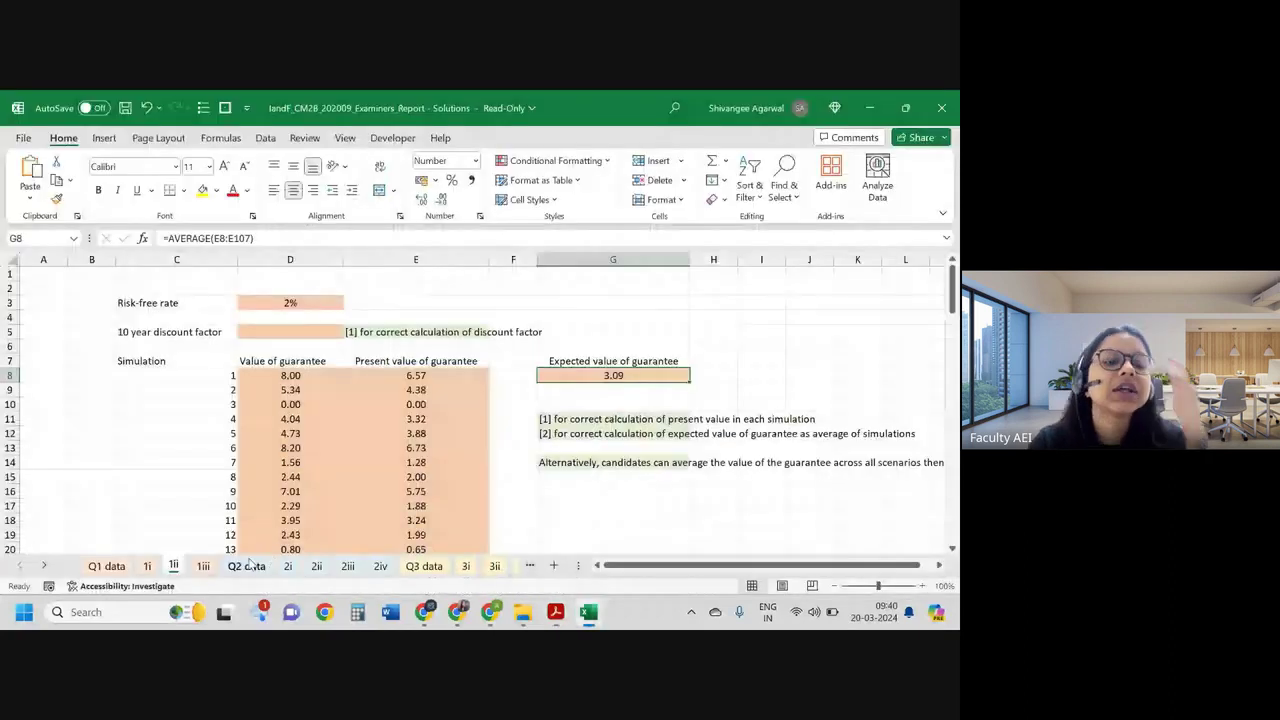
Step: Review the Q2 sheet's security returns, covariance matrix and portfolio weights, then go back to the PDF
left_click(248, 565)
scroll(333, 449, "down", 1)
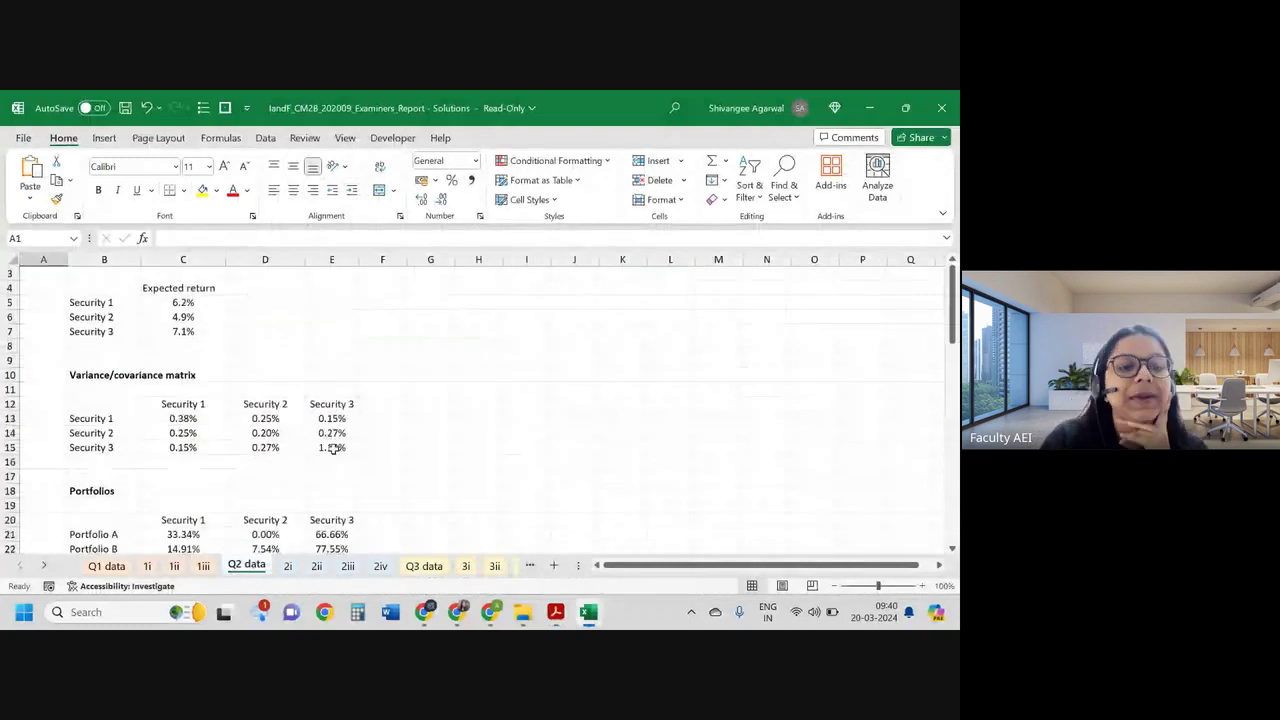
scroll(333, 449, "up", 1)
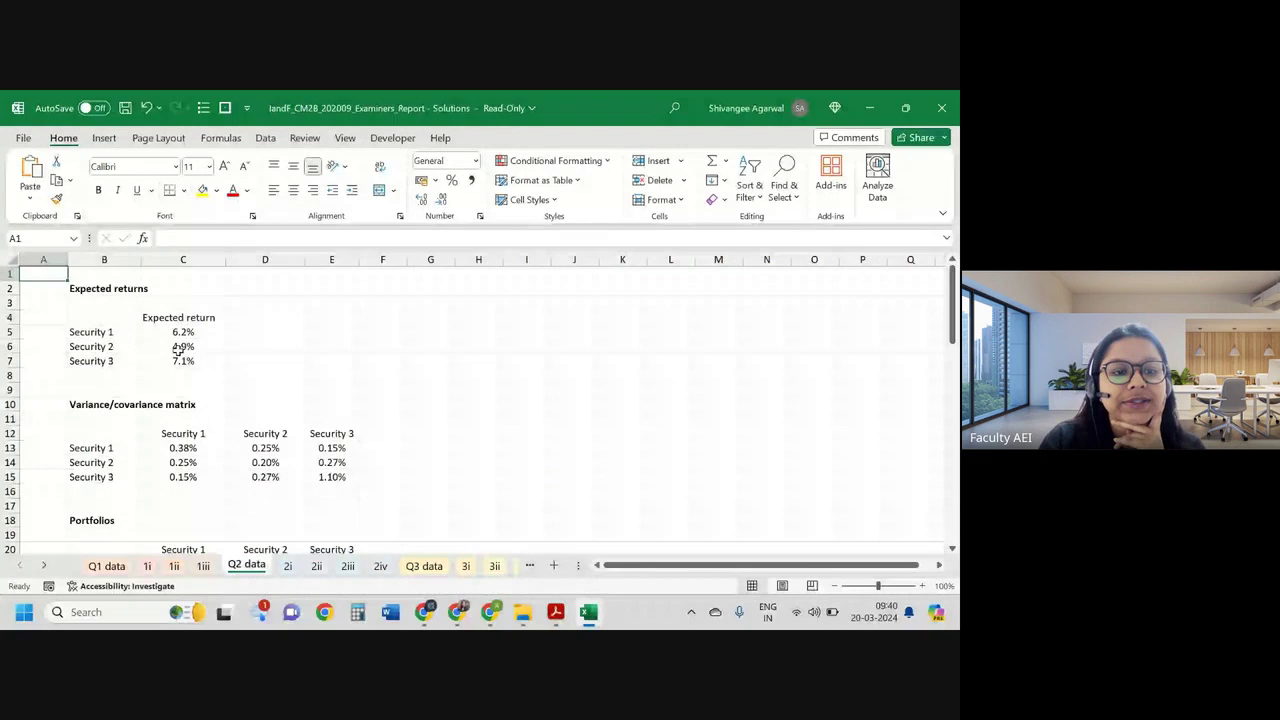
scroll(178, 347, "down", 3)
scroll(185, 347, "down", 2)
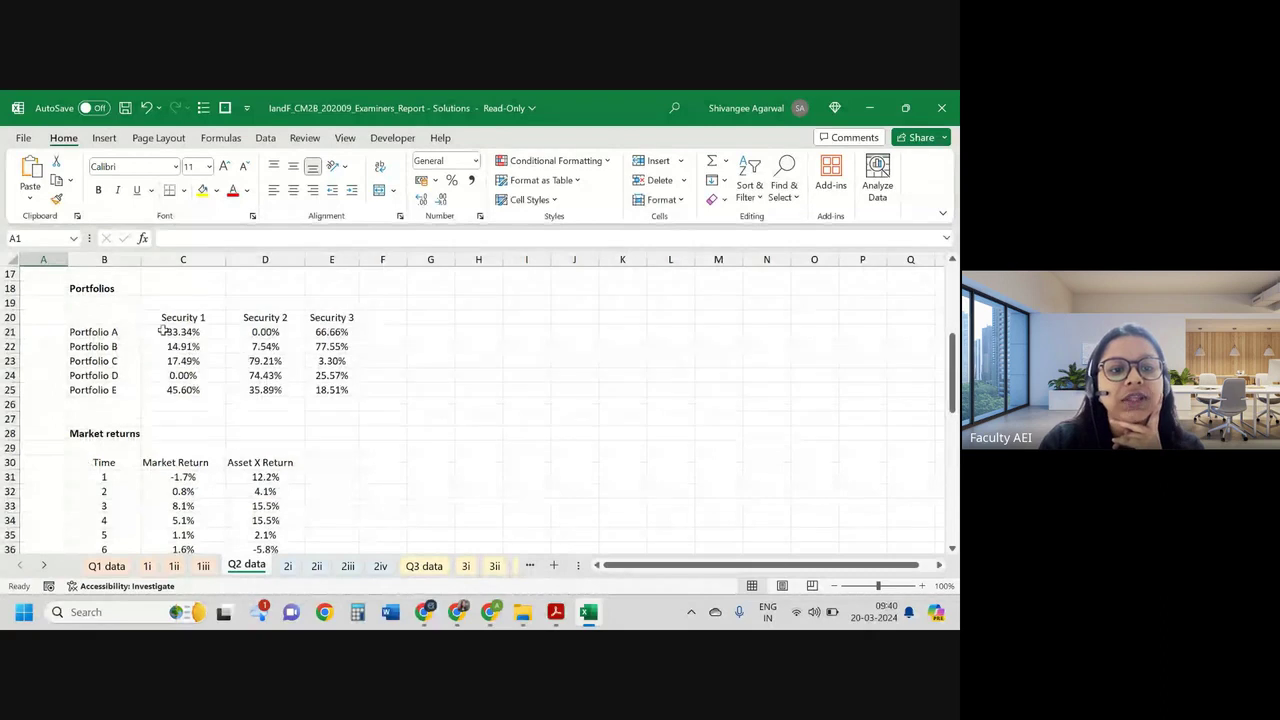
scroll(217, 351, "down", 2)
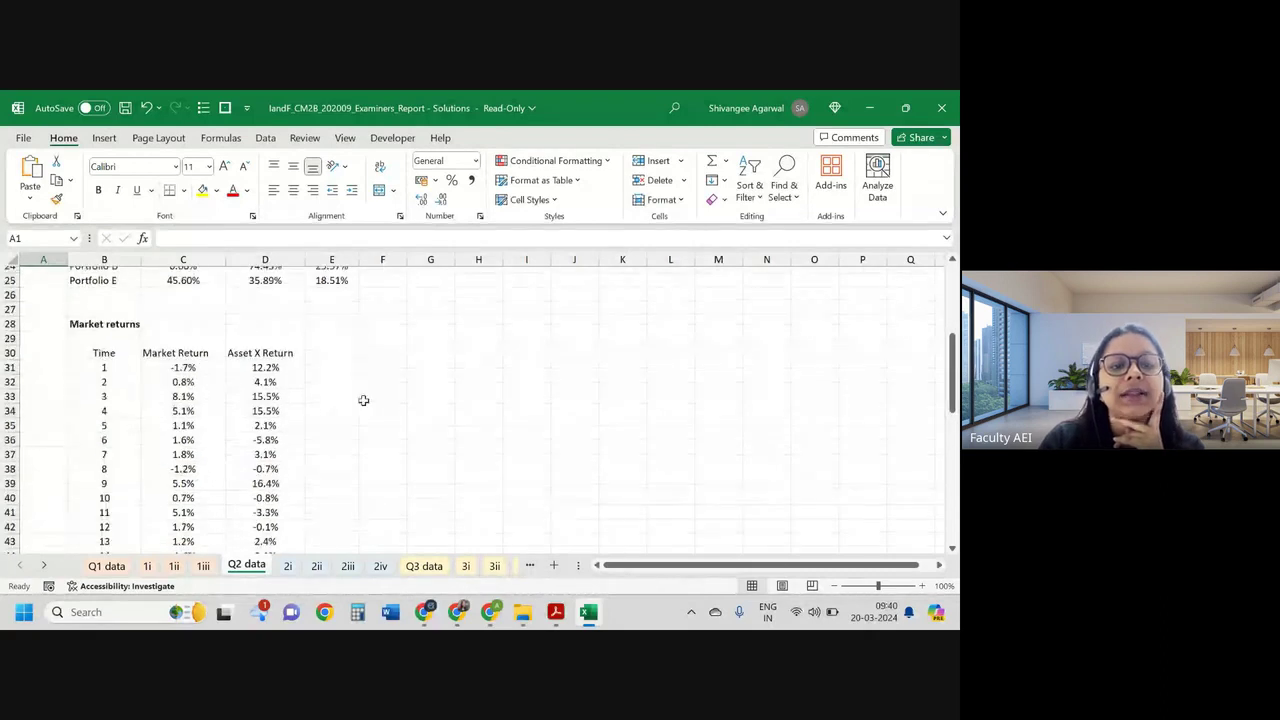
scroll(283, 389, "up", 8)
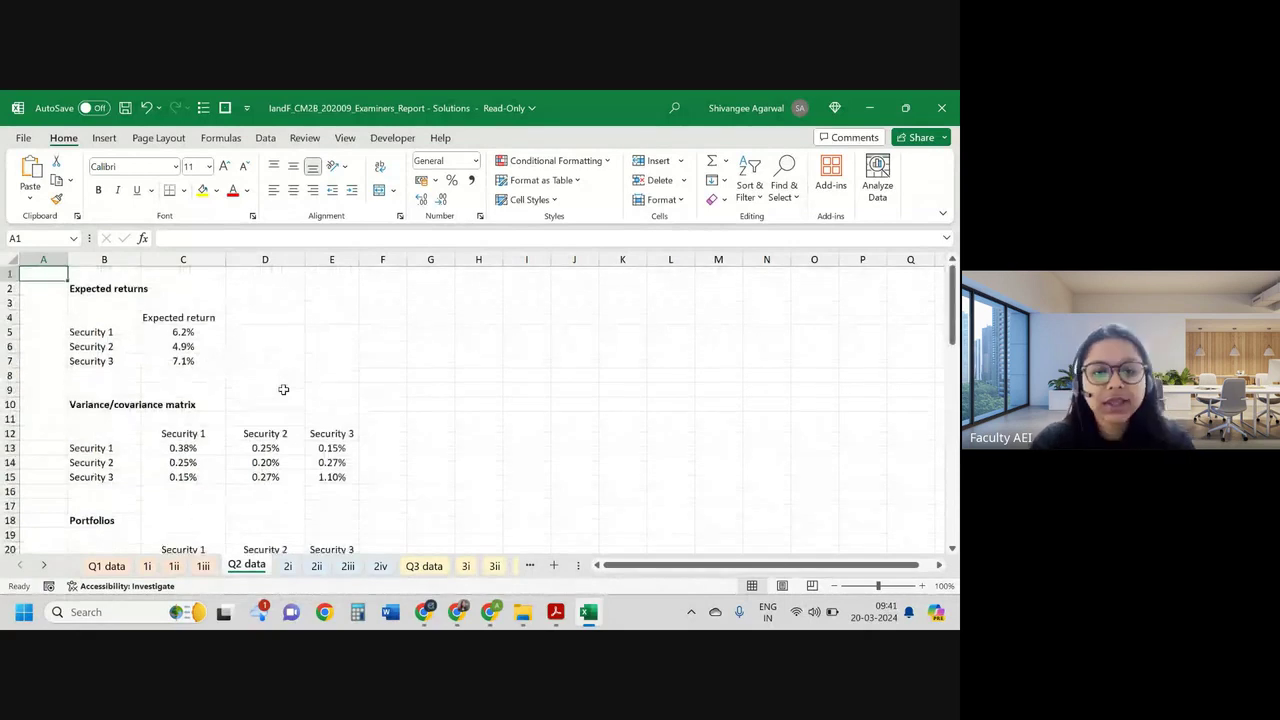
key("alt+Tab")
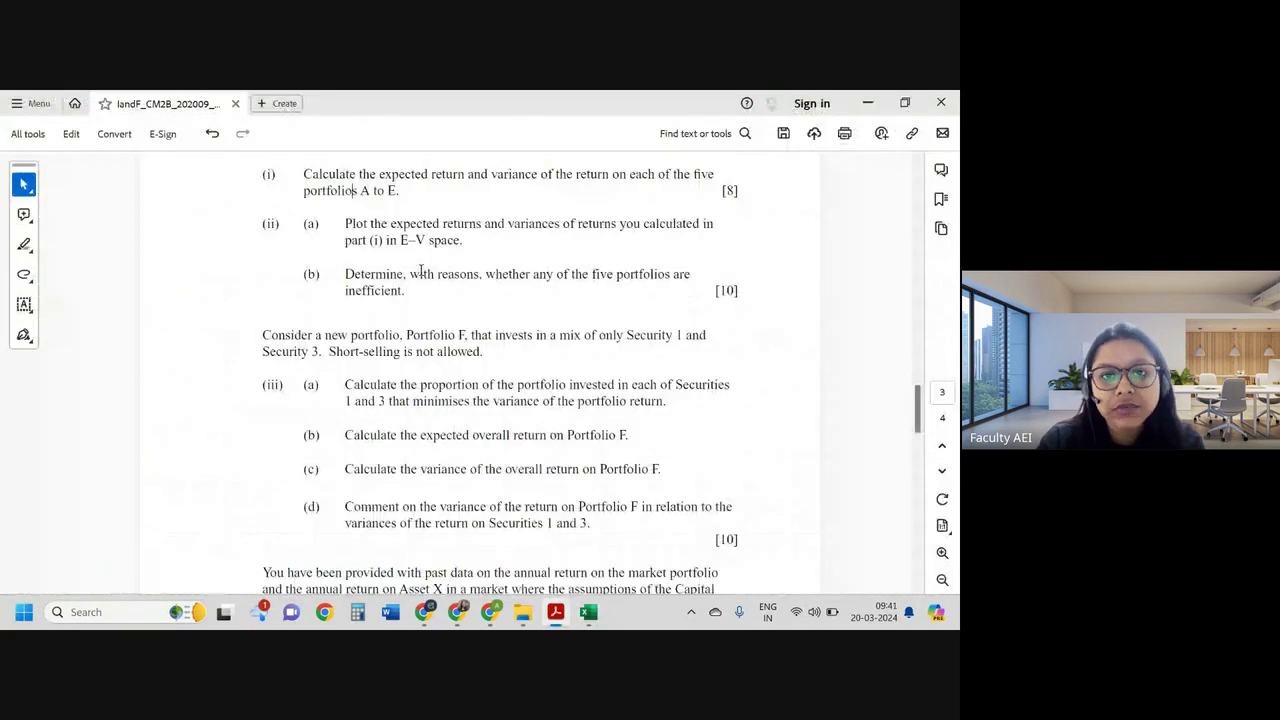
Step: Highlight part (i)'s expected return and variance task, then switch back to the Q2 sheet
left_click_drag(303, 174, 545, 174)
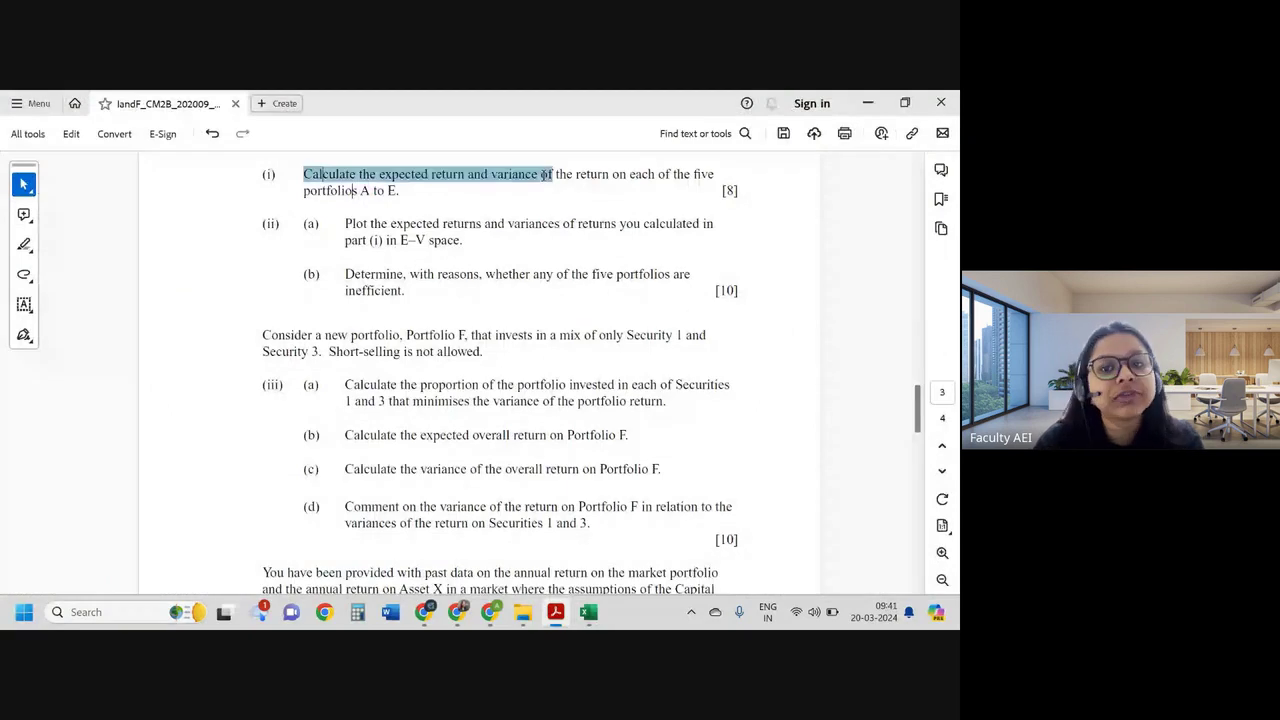
left_click_drag(545, 174, 643, 177)
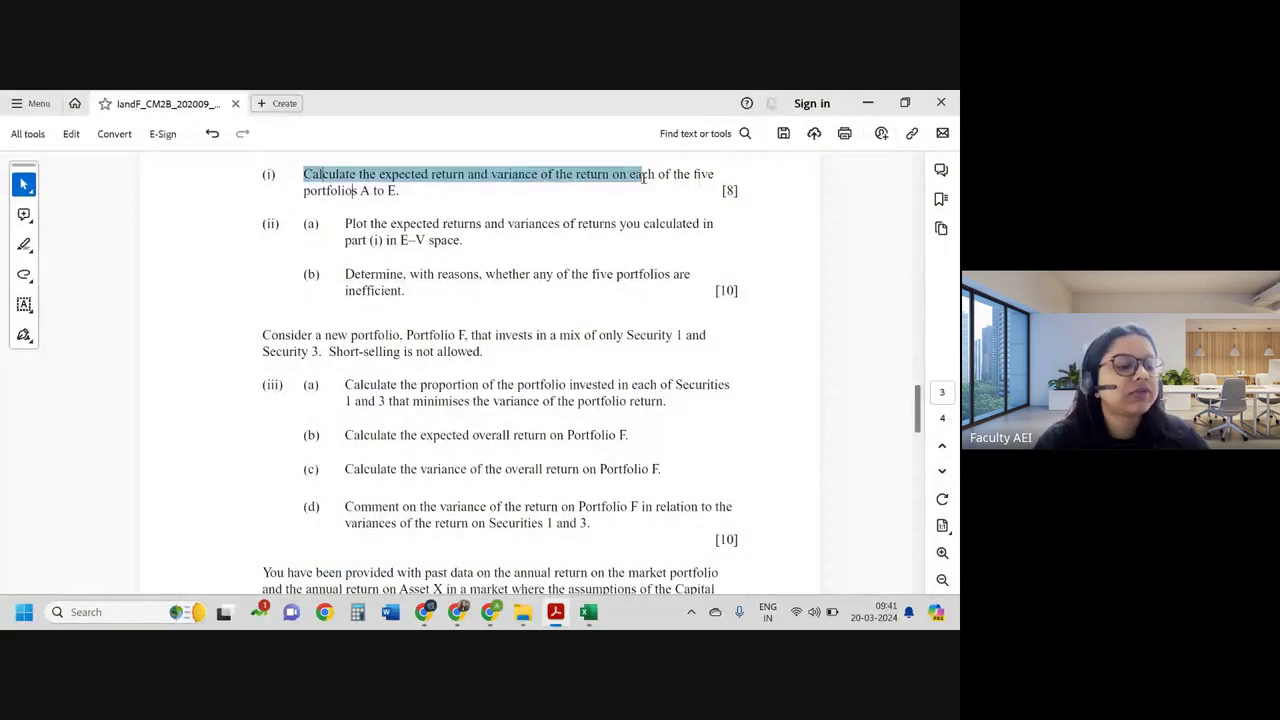
key("alt+Tab")
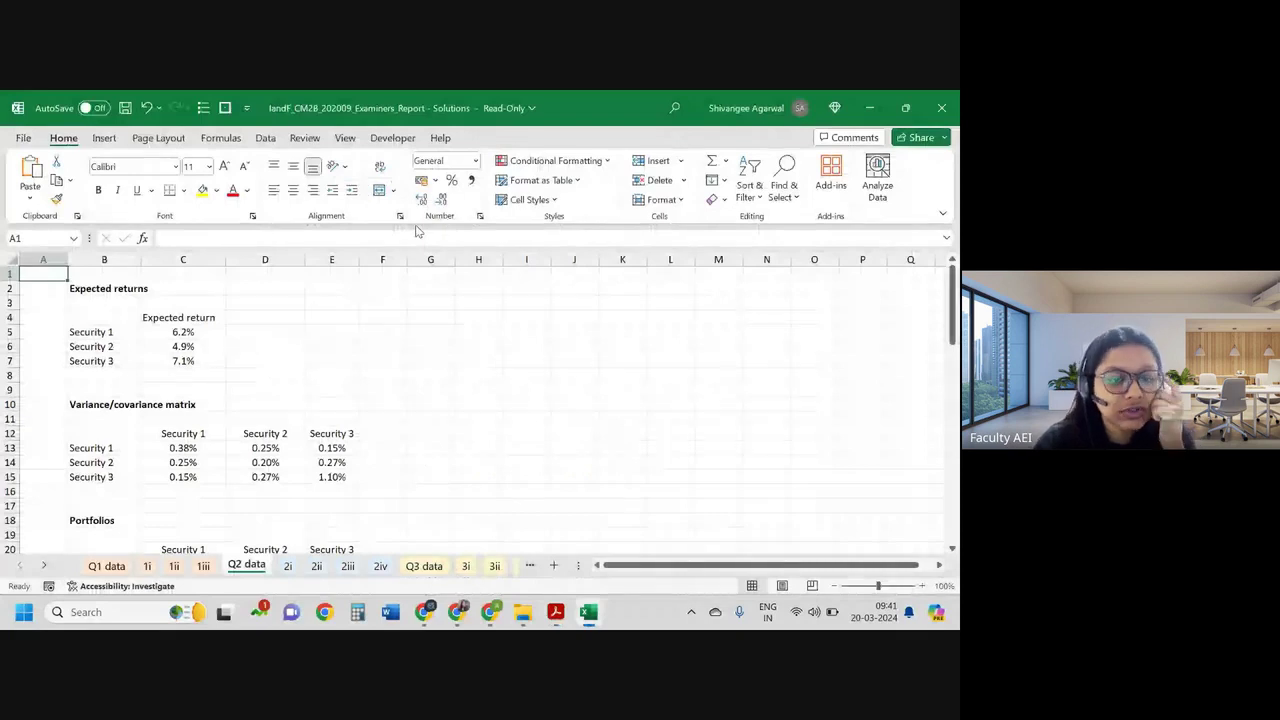
Step: Go to sheet 2i and select the portfolio A–E result cells C28:D32
left_click(288, 566)
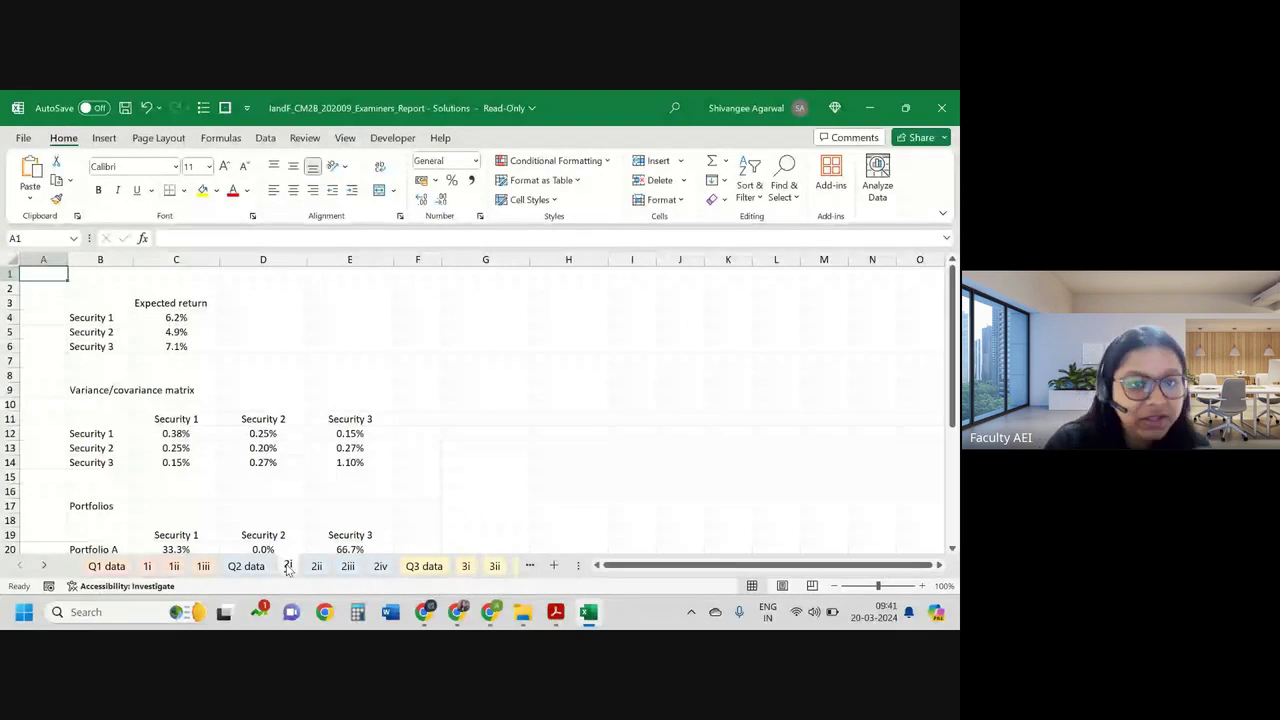
scroll(318, 311, "down", 4)
scroll(318, 311, "up", 4)
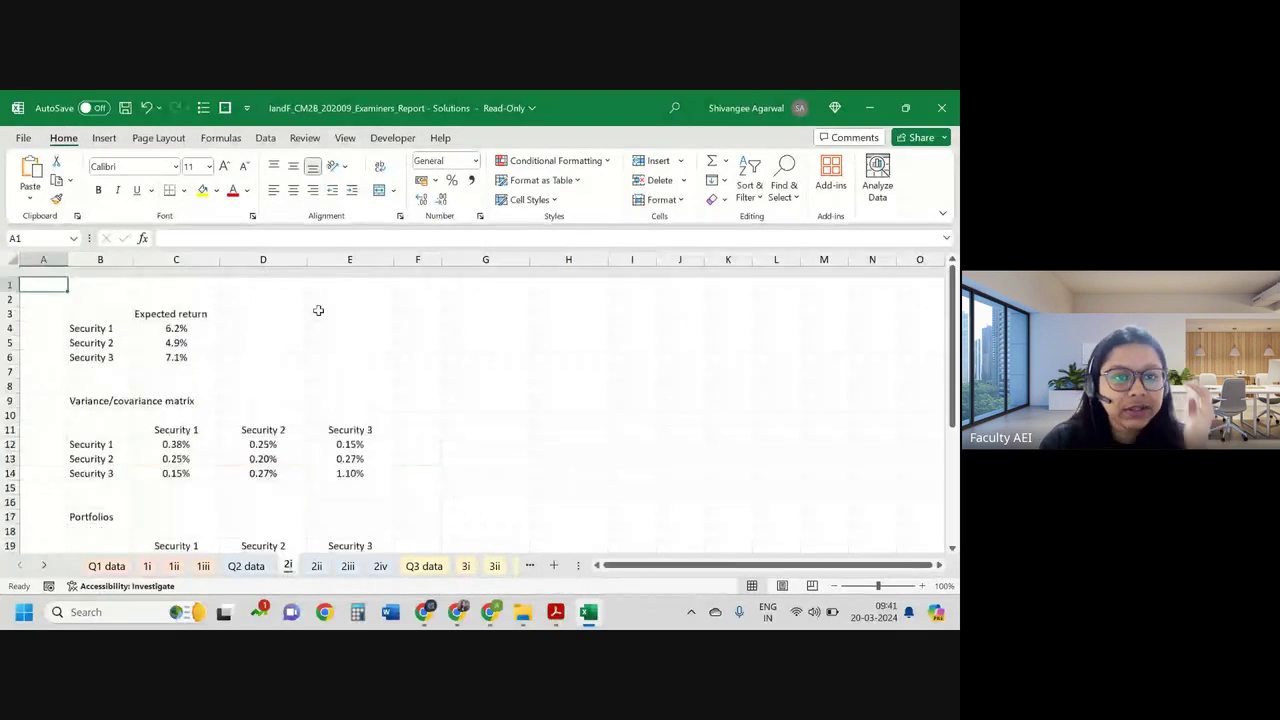
key("ctrl+Page_Up")
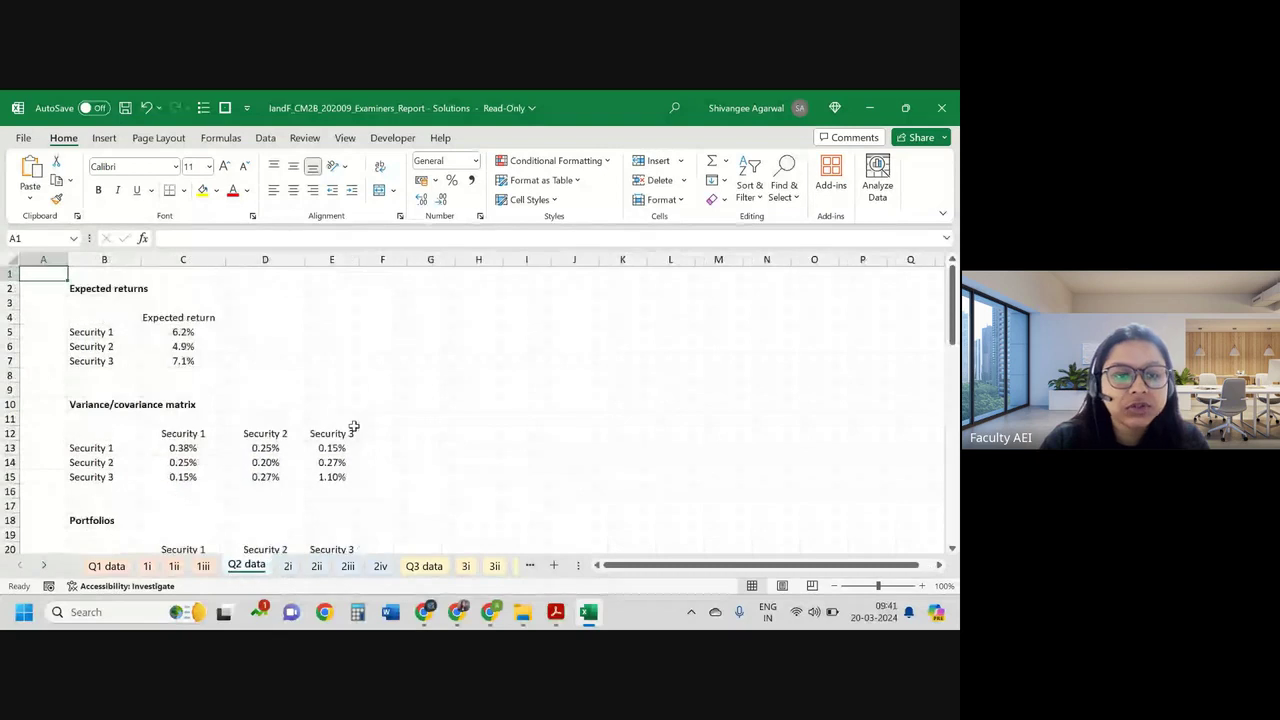
key("ctrl+Page_Down")
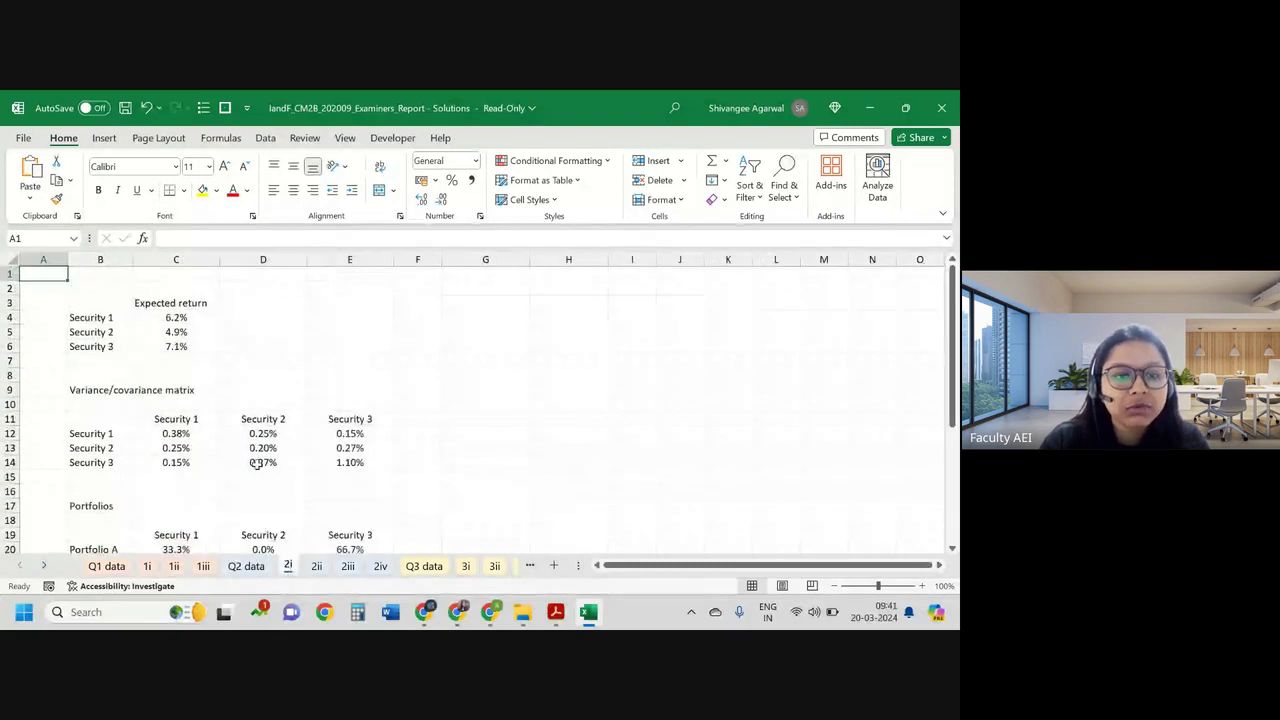
scroll(257, 464, "down", 5)
left_click_drag(177, 424, 298, 447)
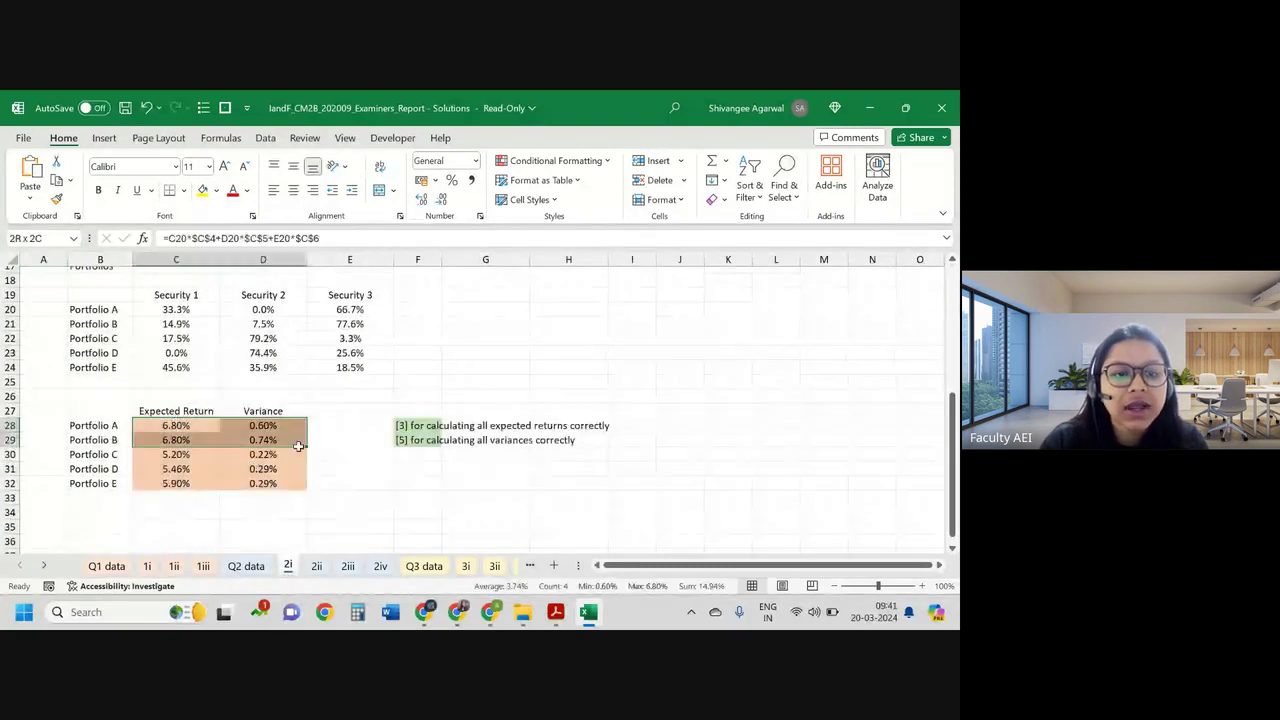
Step: Clear the old expected return and variance values in C28:D32
key("ctrl+shift+Down")
key("Delete")
key("Left")
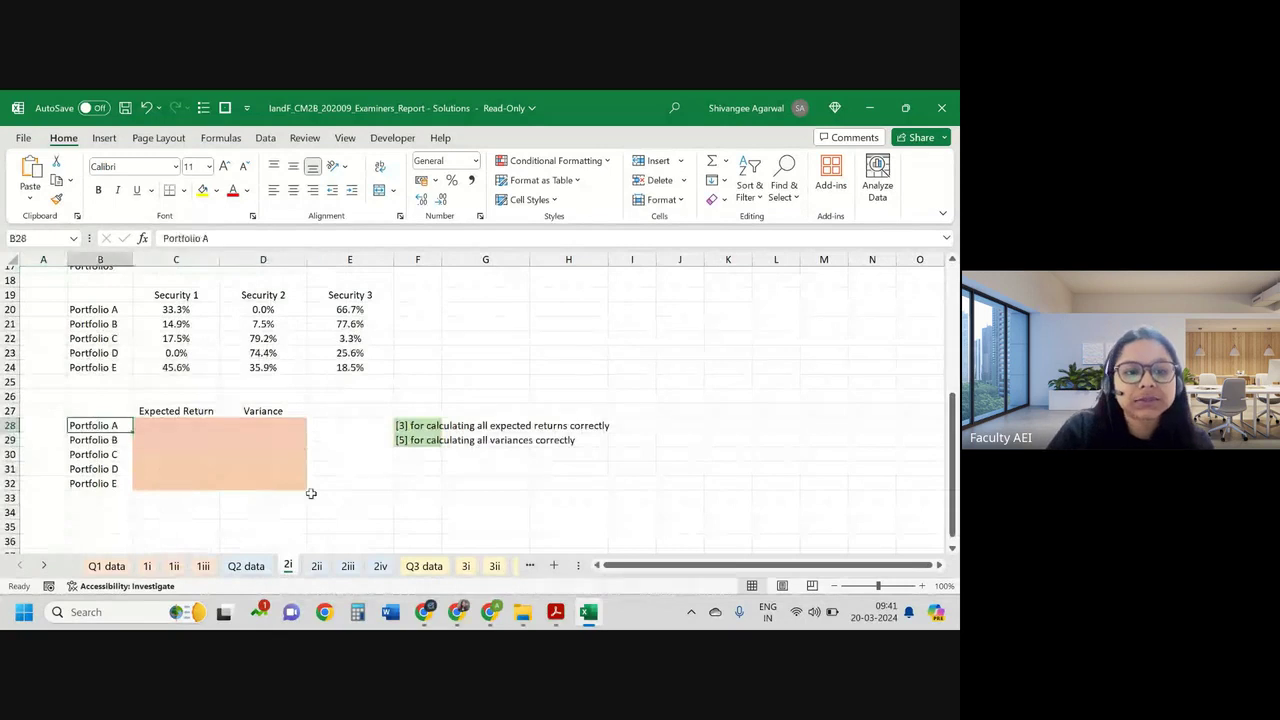
key("Up")
key("Right")
key("Down")
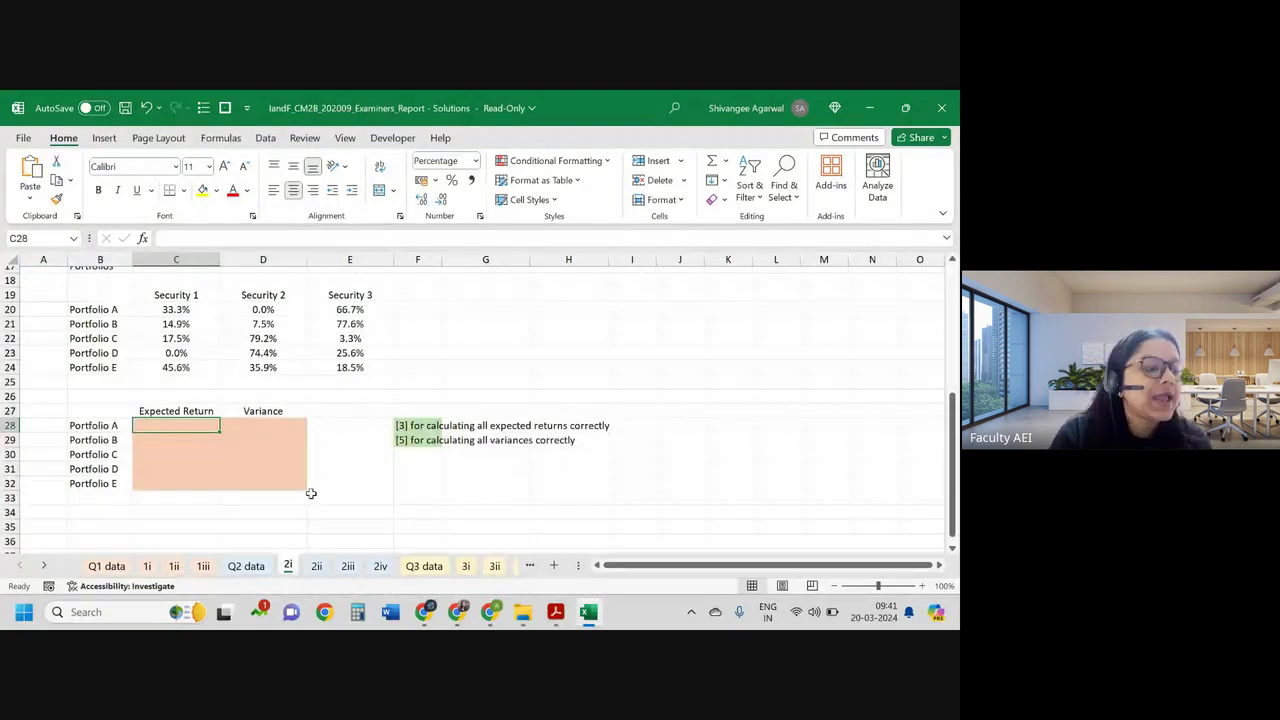
Step: Begin a new formula in C28 for Portfolio A's expected return
type("=")
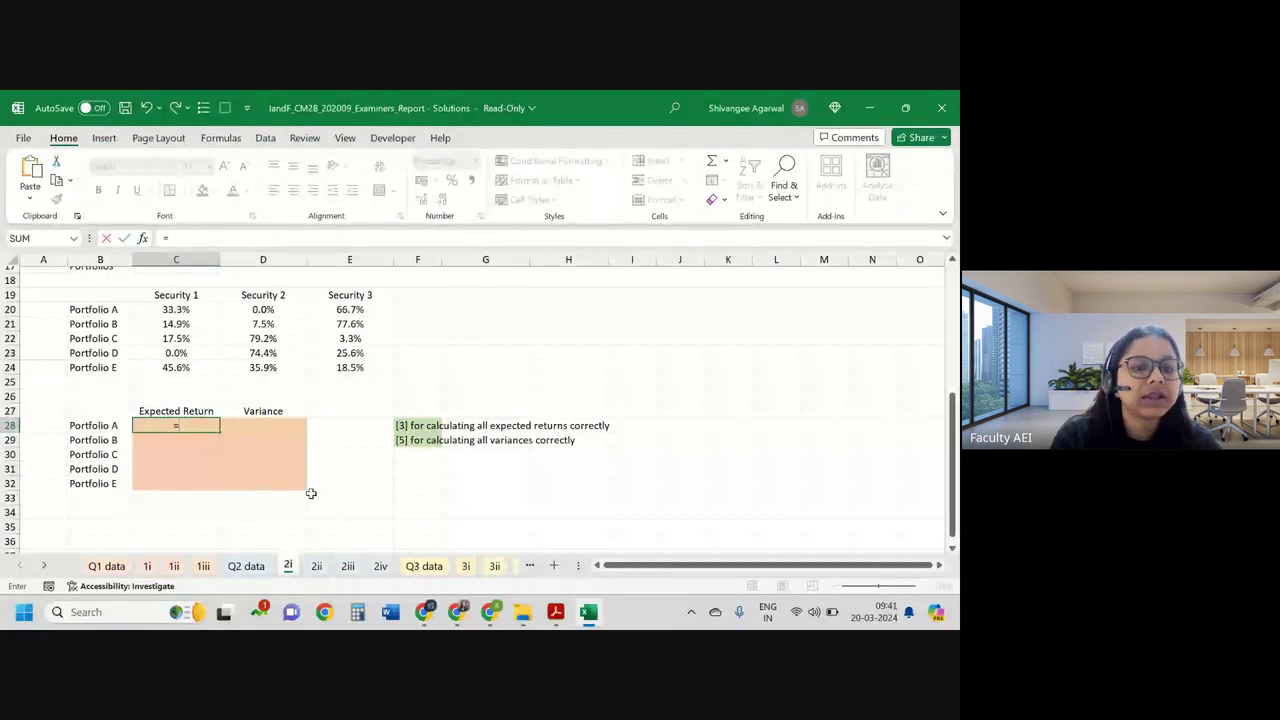
scroll(256, 271, "up", 3)
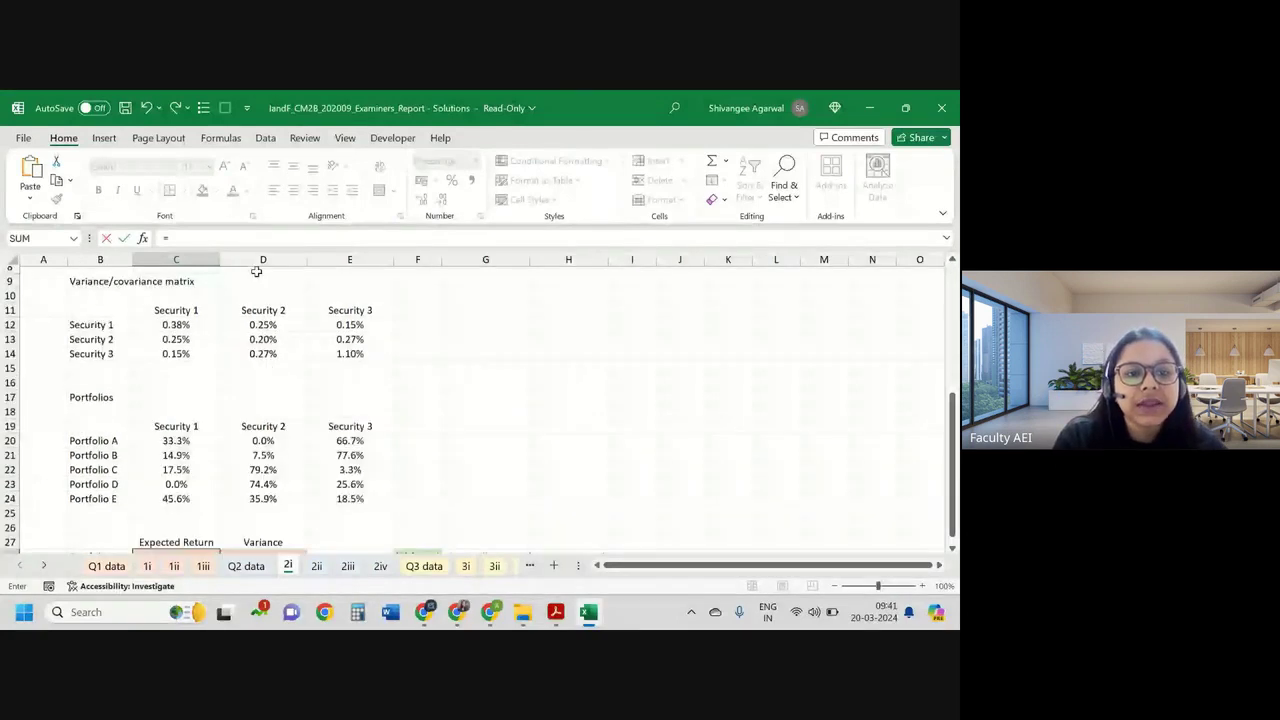
scroll(256, 271, "up", 3)
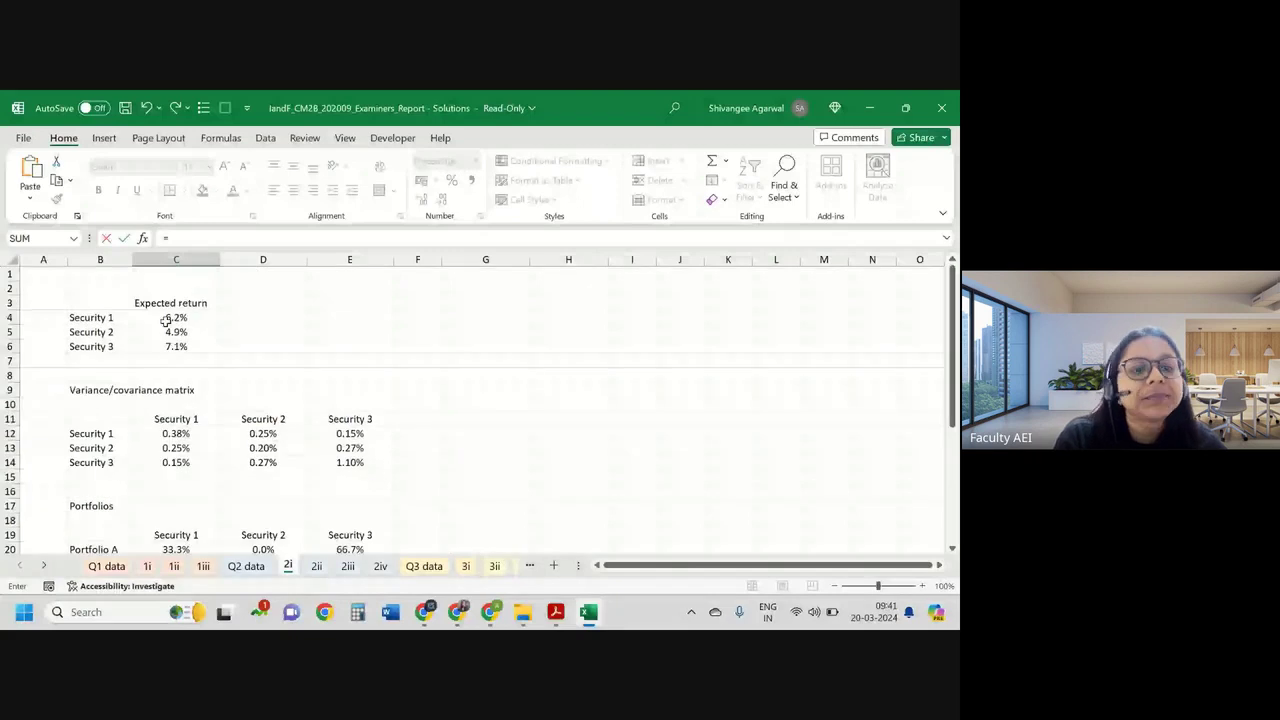
scroll(165, 320, "down", 4)
scroll(165, 320, "down", 1)
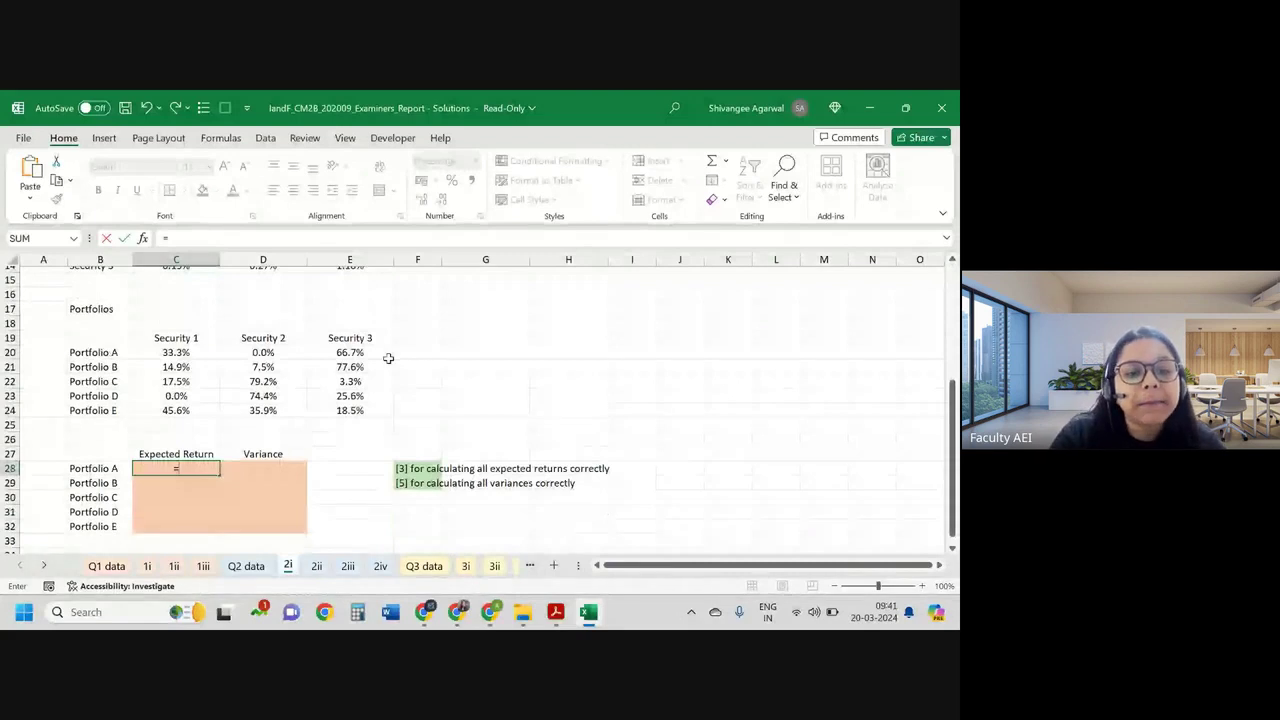
Step: Enter =SUMPRODUCT($C$4:$C$6,C20:E20) in C28 for Portfolio A's expected return
type("sum")
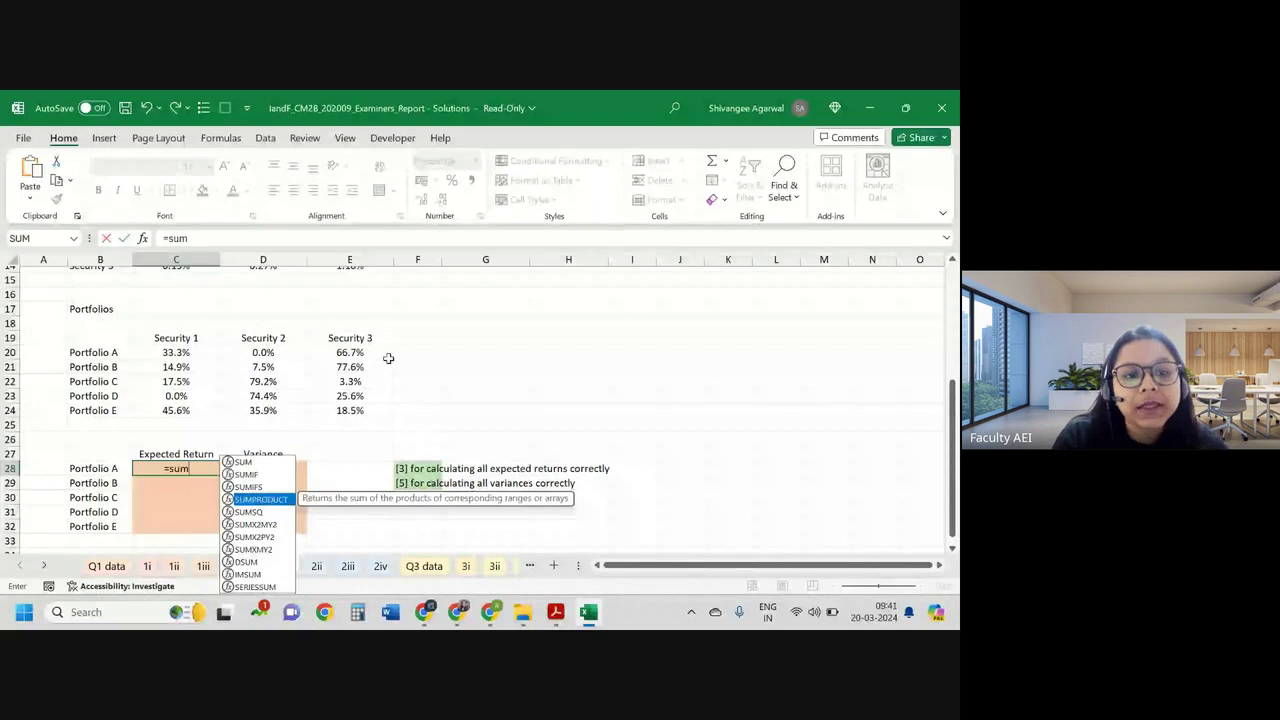
key("Tab")
scroll(388, 358, "up", 4)
scroll(388, 358, "up", 1)
left_click_drag(176, 317, 176, 345)
key("F4")
scroll(176, 345, "down", 6)
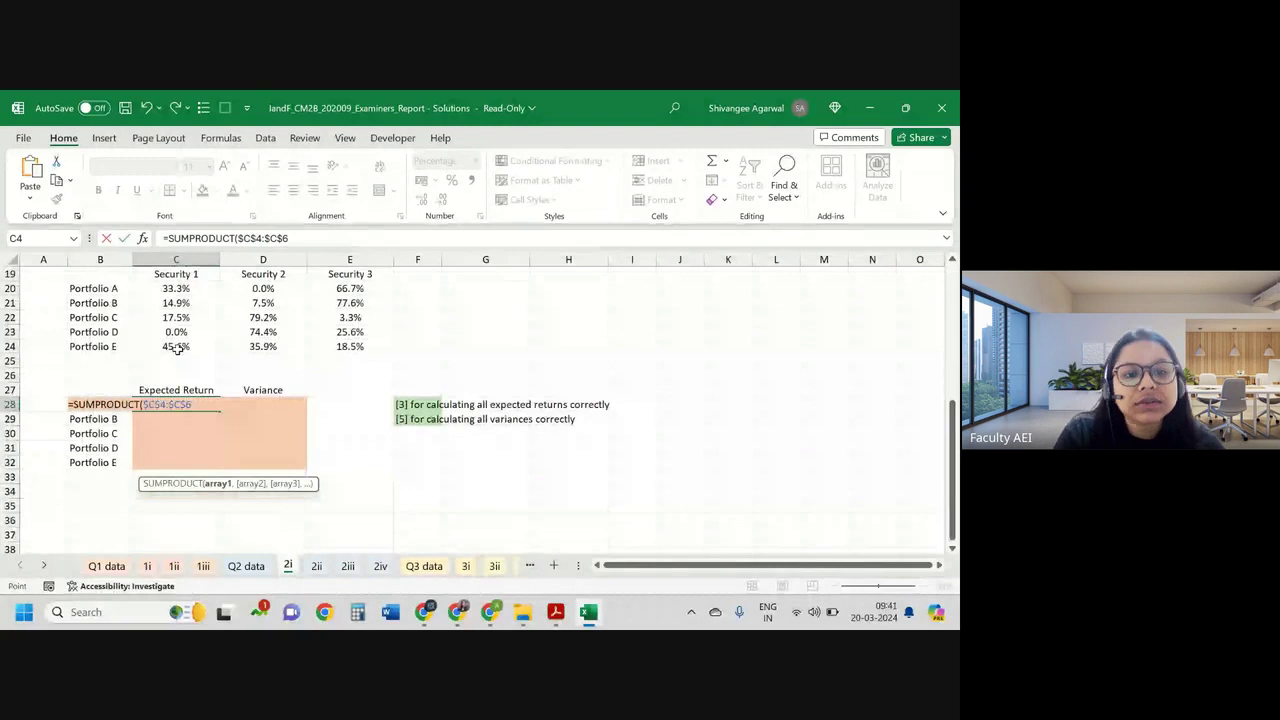
type(",")
left_click_drag(176, 289, 376, 291)
key("Return")
Step: Return to C28 and inspect the source of security 1's expected return in C4
key("Up")
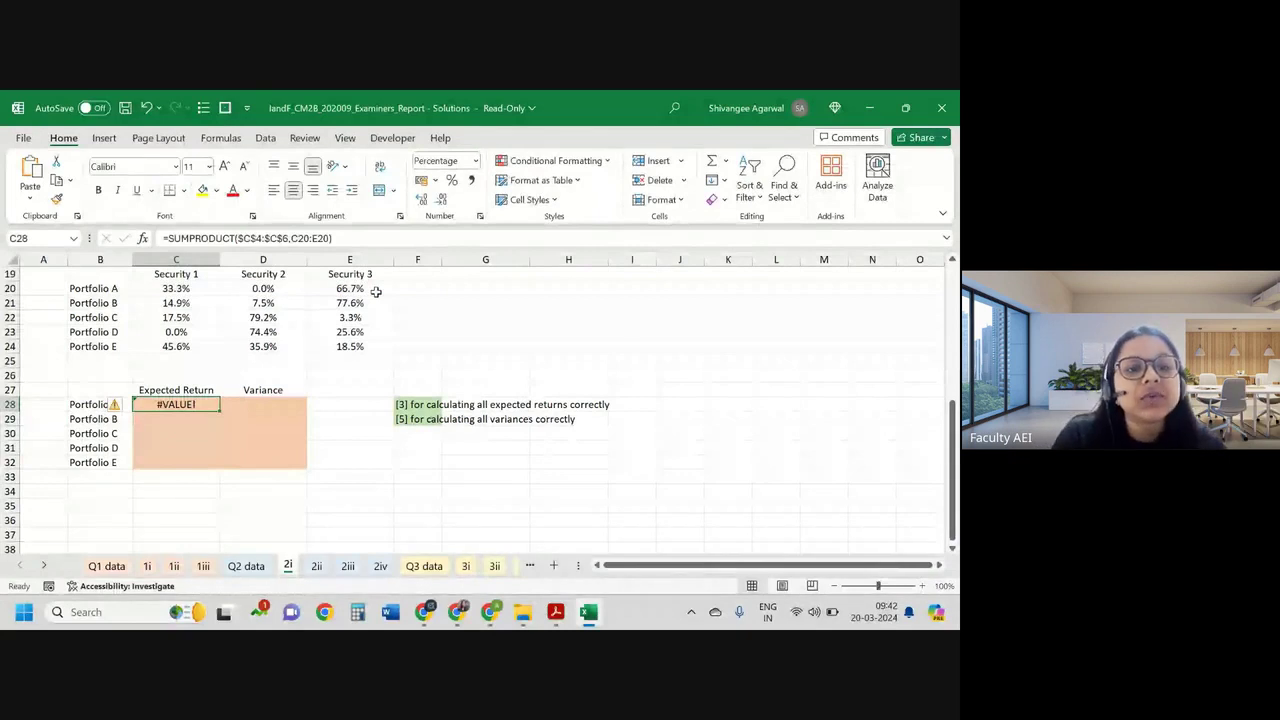
scroll(376, 291, "up", 6)
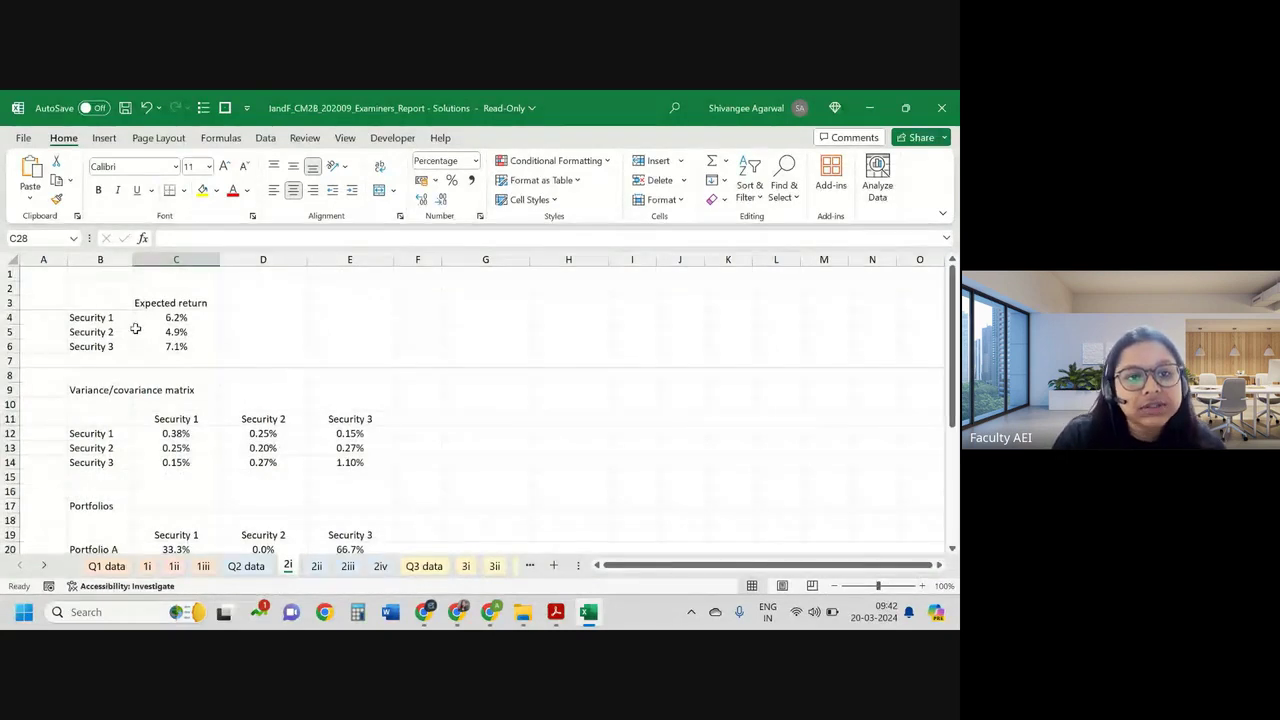
left_click(150, 321)
scroll(161, 320, "down", 5)
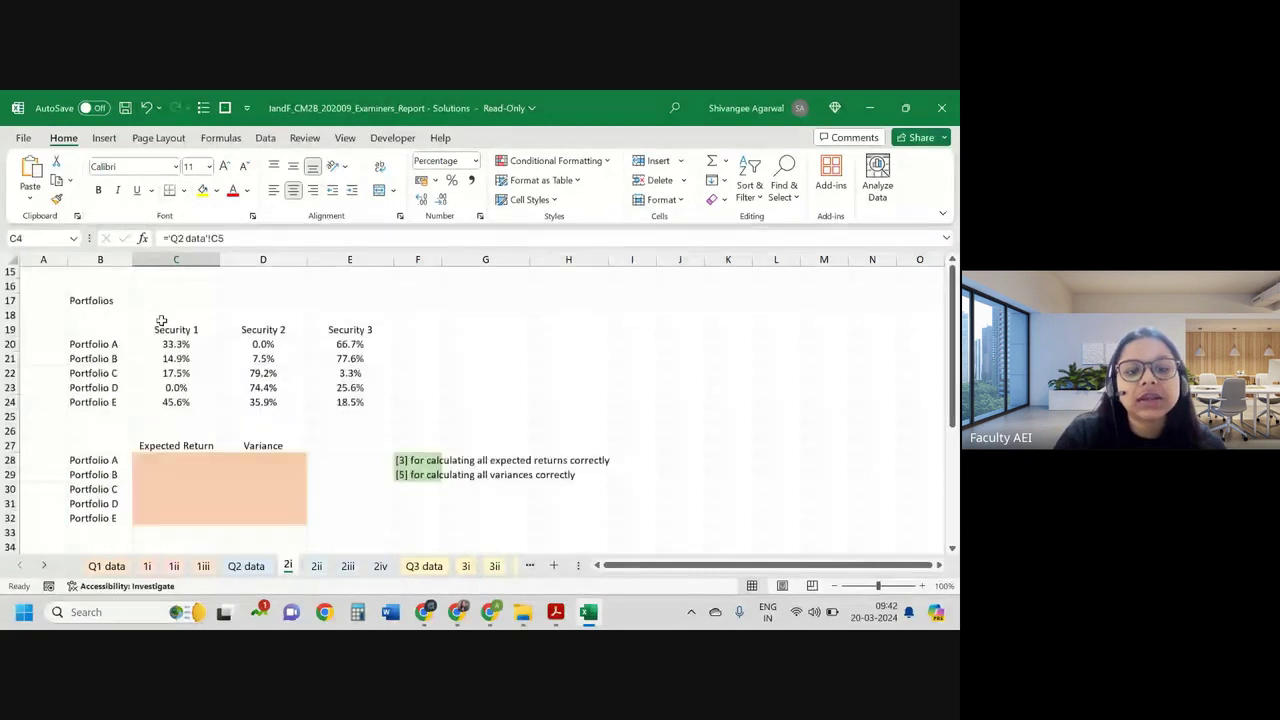
Step: Start Portfolio A's expected return in C28 as =$C$4*C20
scroll(161, 320, "down", 1)
left_click(184, 445)
type("=")
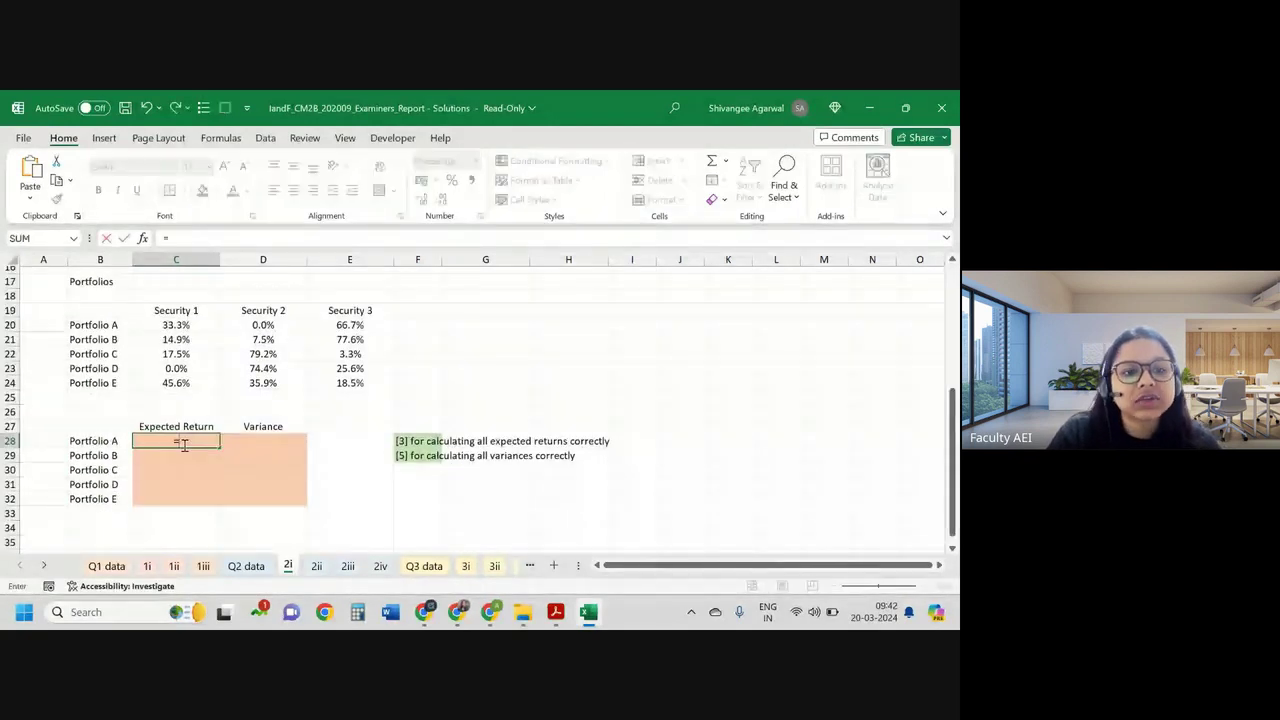
scroll(184, 445, "up", 5)
key("Down")
key("Down")
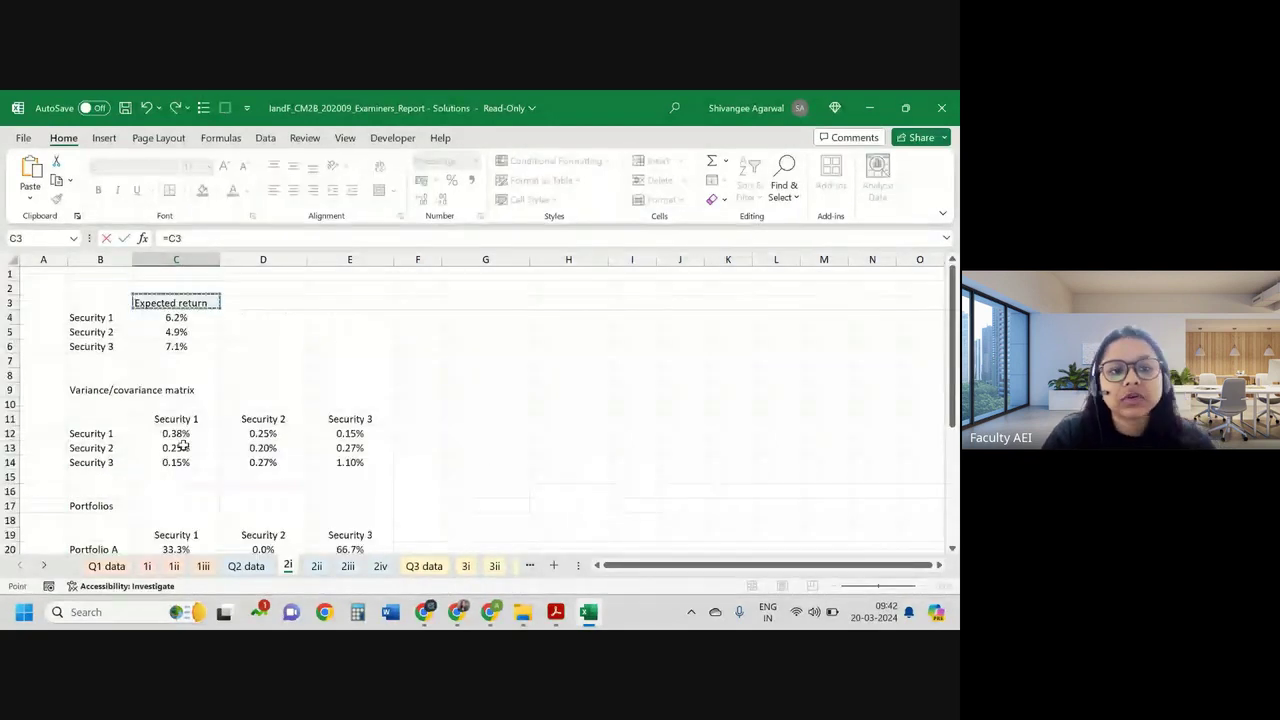
key("Down")
key("F4")
scroll(184, 445, "down", 4)
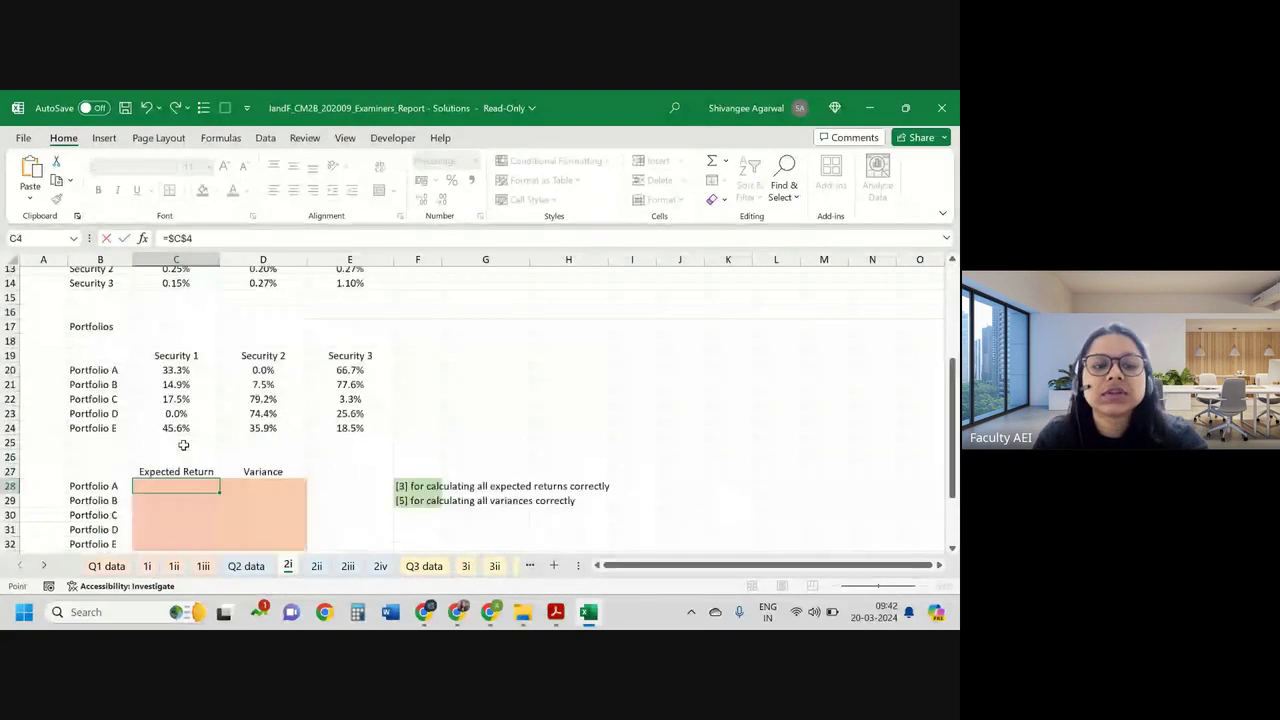
type("*")
scroll(184, 445, "down", 2)
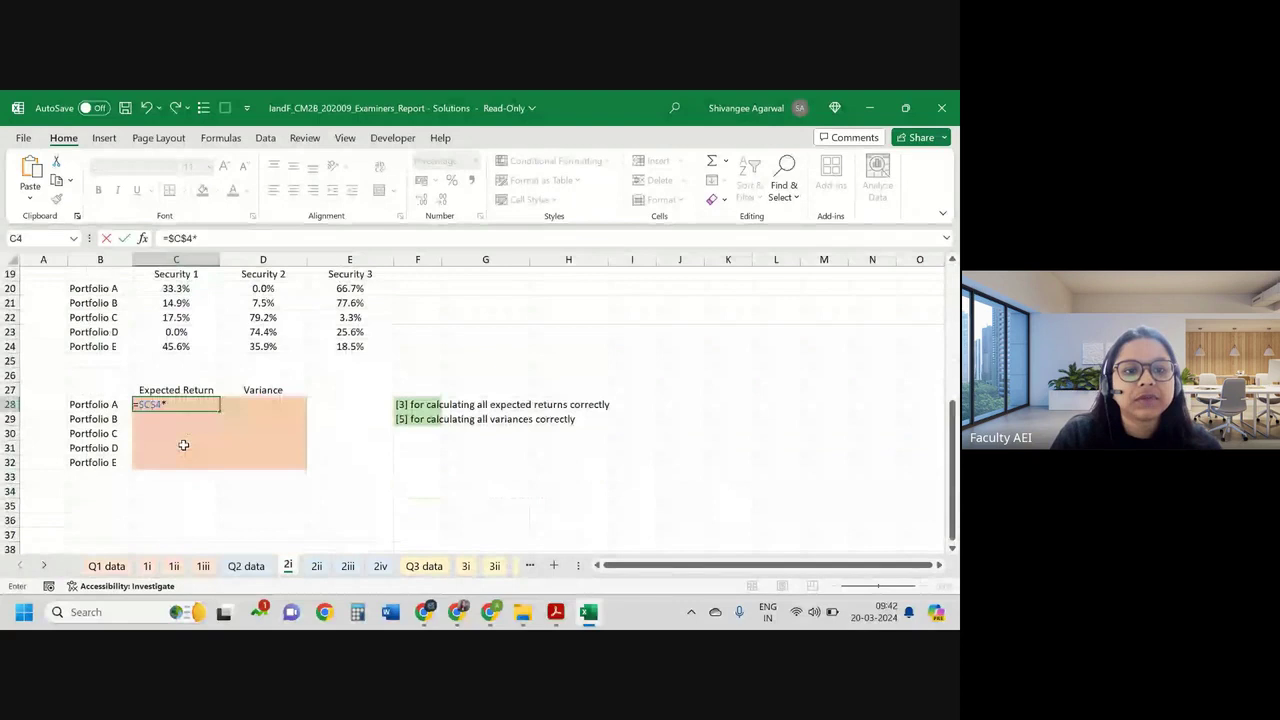
left_click(176, 288)
Step: Add the $C$5*D20 and $C$6*E20 terms and commit, giving 6.80%
type("+")
scroll(176, 332, "up", 6)
left_click(176, 332)
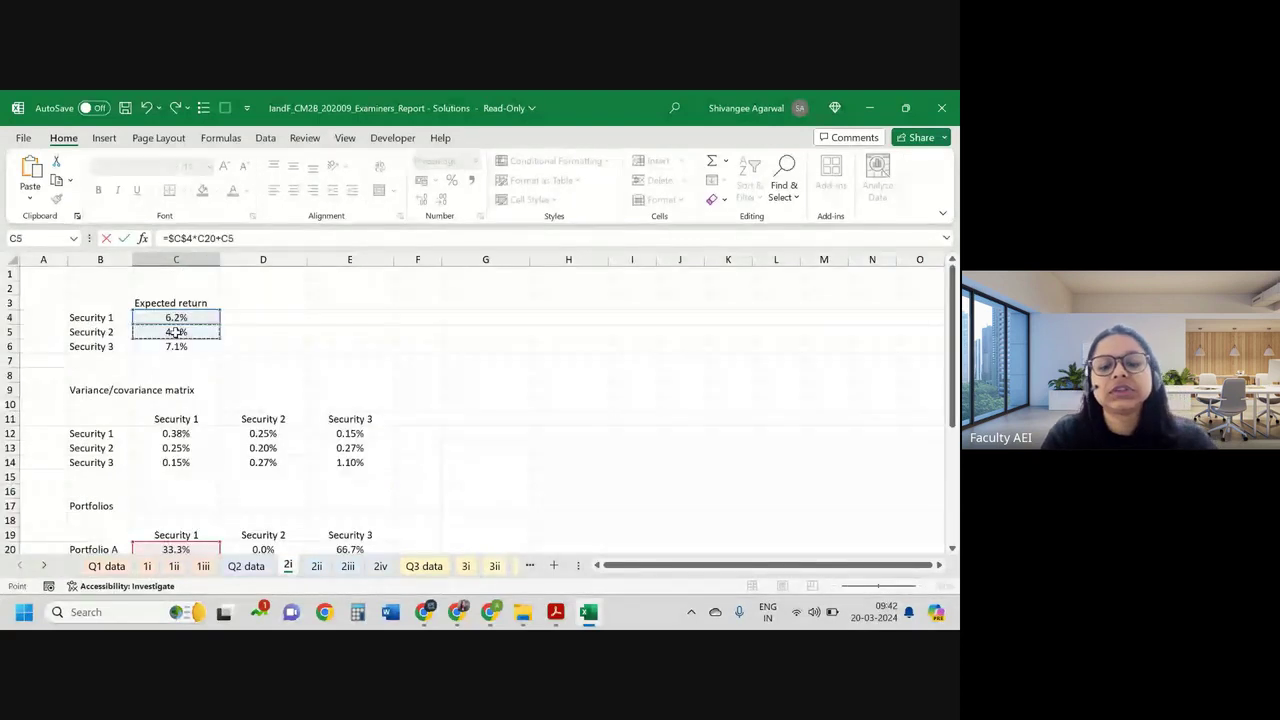
type("*")
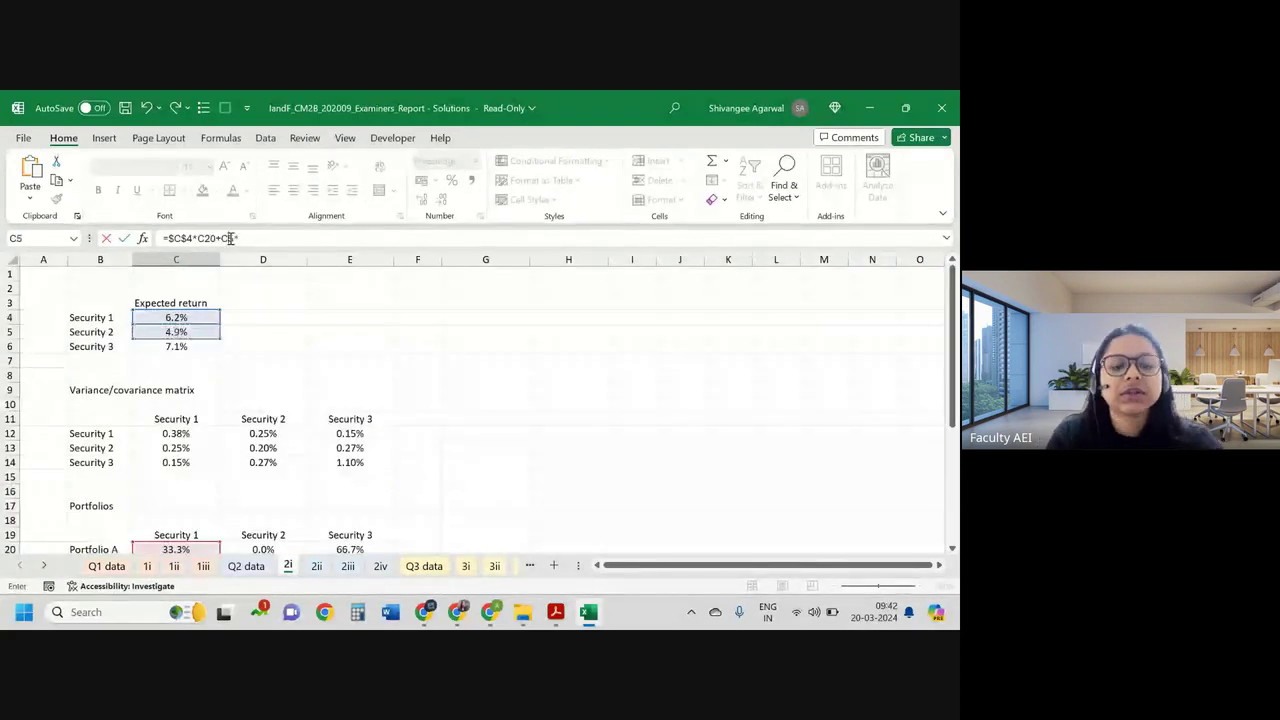
key("F4")
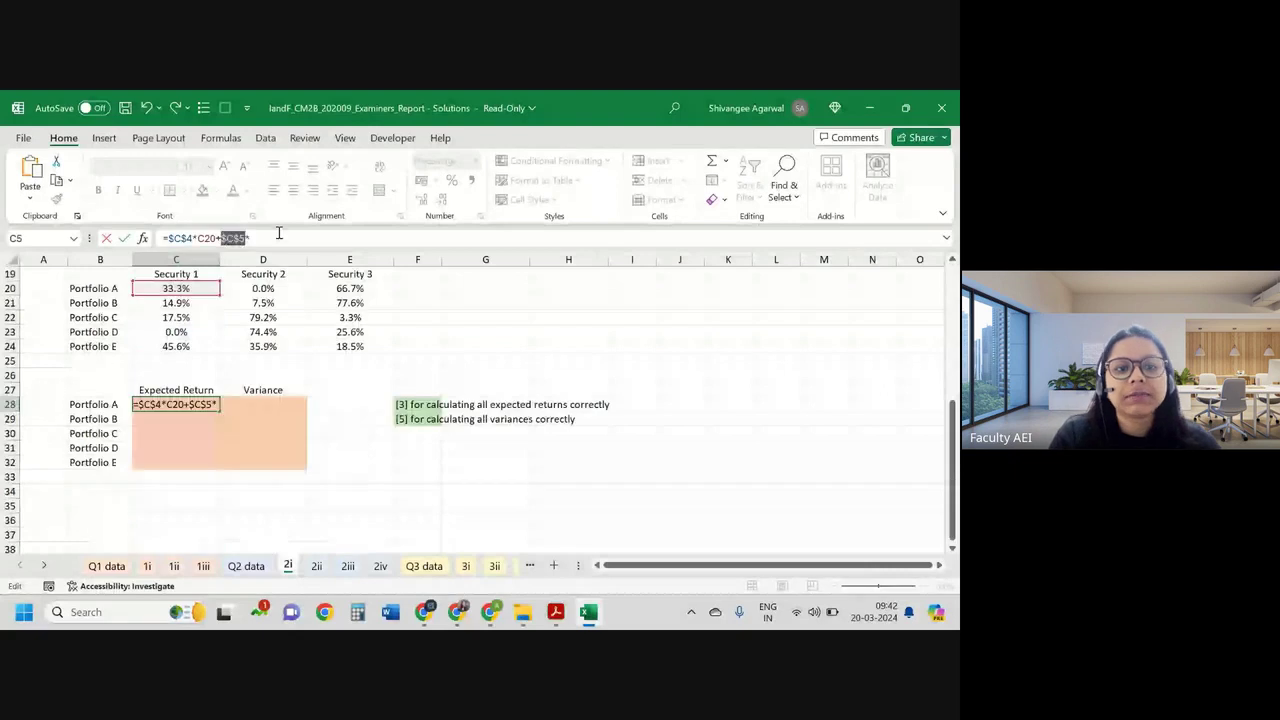
left_click(260, 289)
type("+")
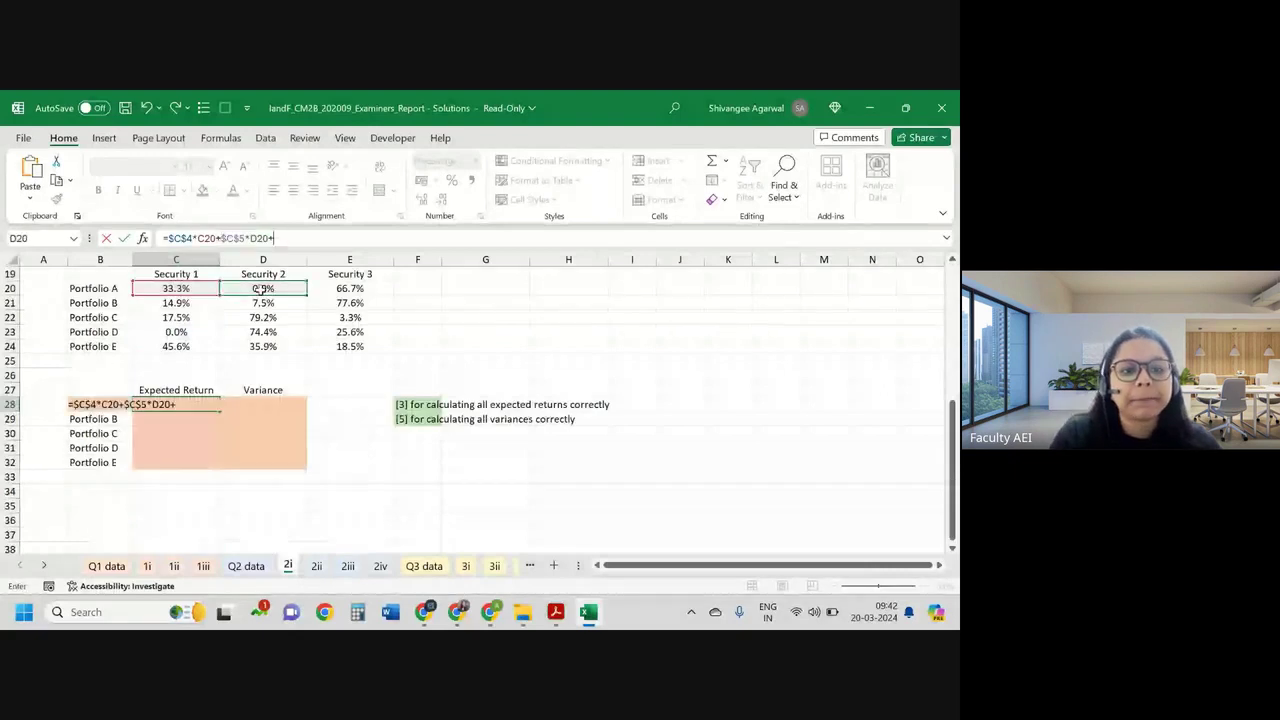
scroll(262, 288, "up", 6)
left_click(186, 346)
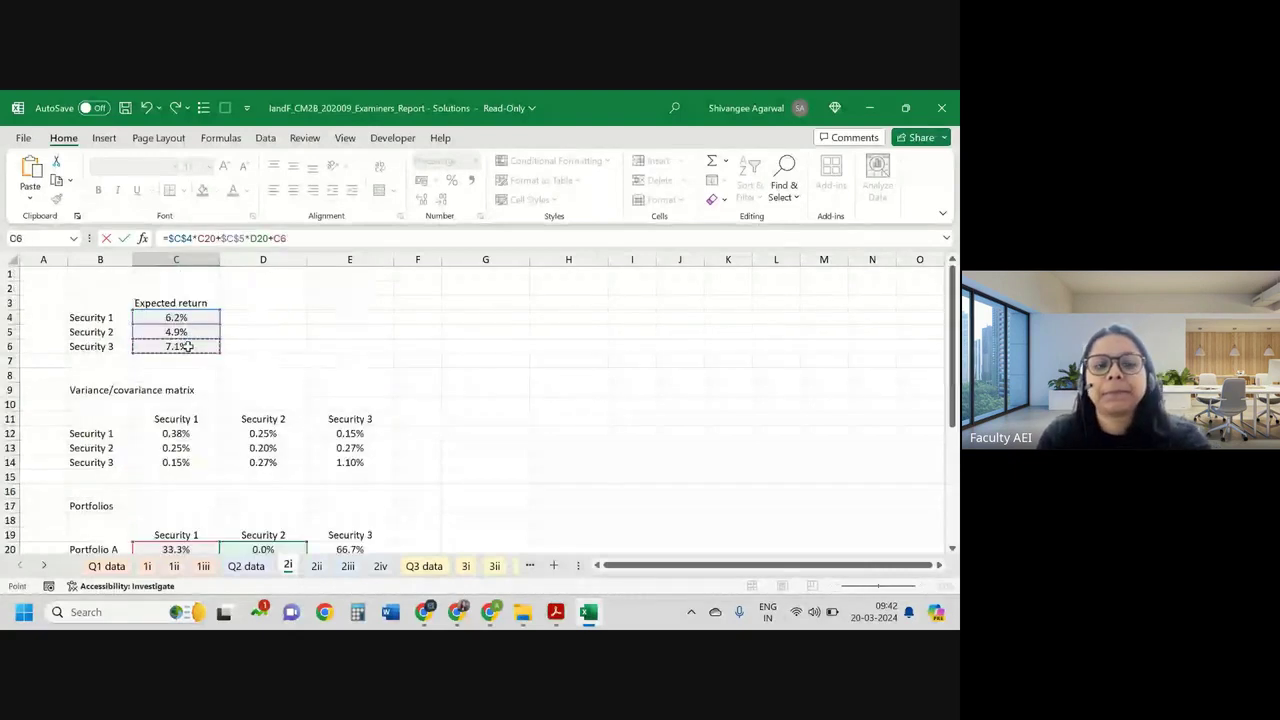
key("F4")
type("*")
left_click(357, 287)
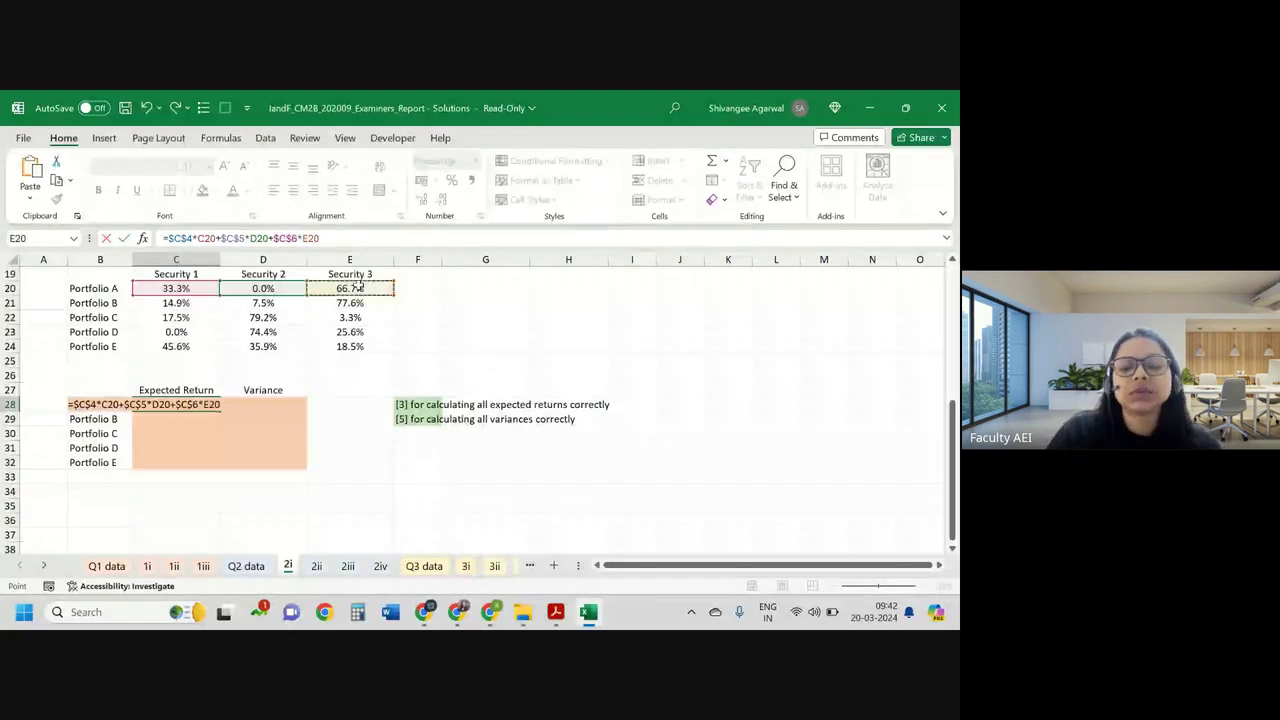
key("Return")
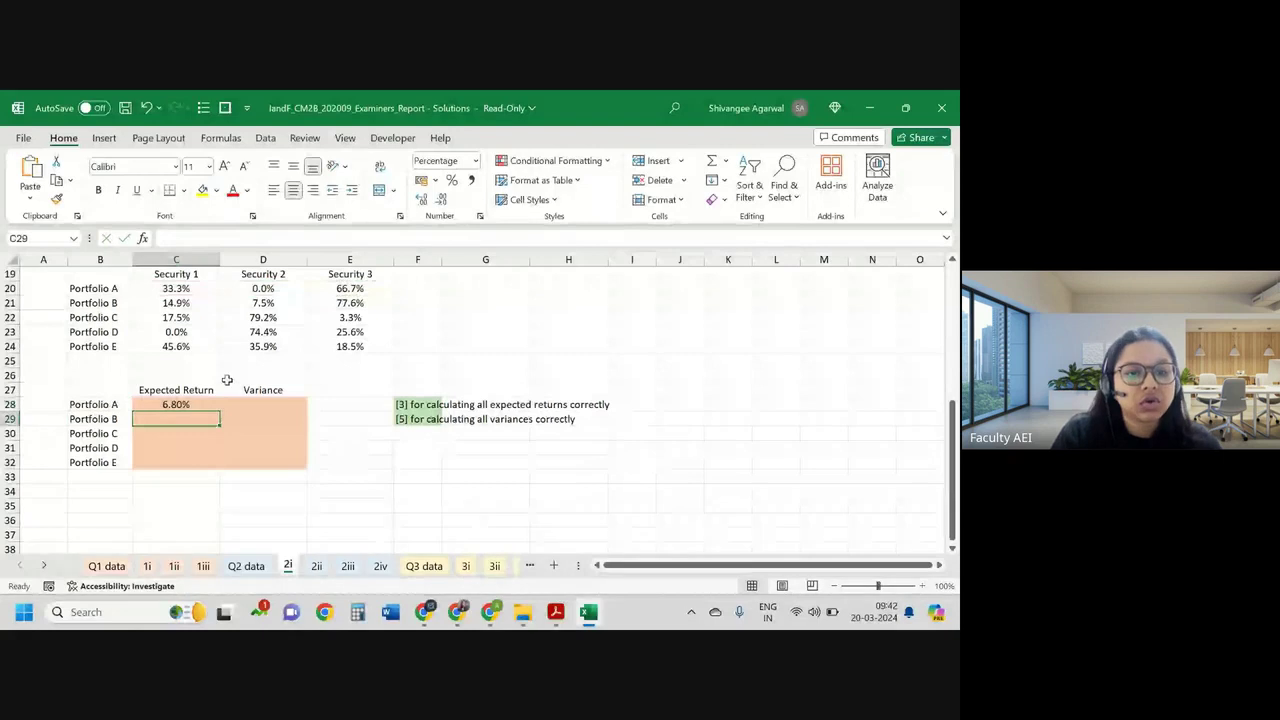
Step: Fill the expected return formula down to portfolios B–E in C29:C32
left_click(190, 403)
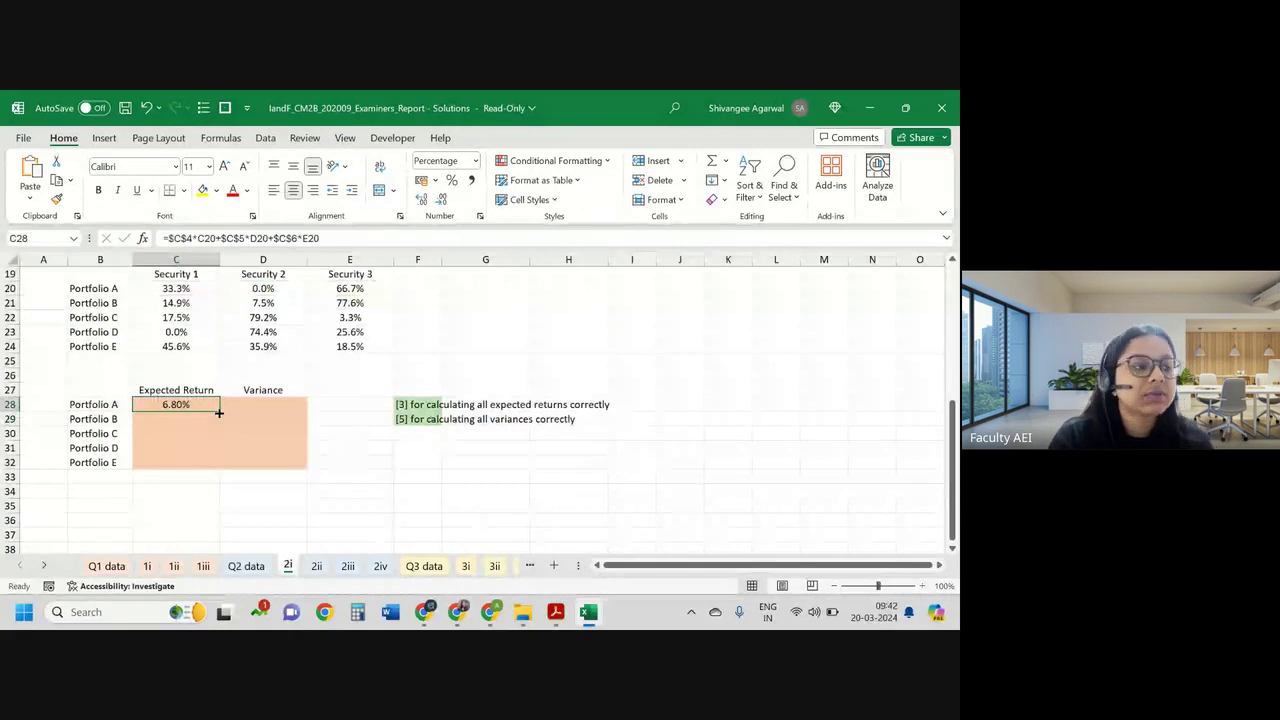
double_click(218, 411)
left_click(257, 400)
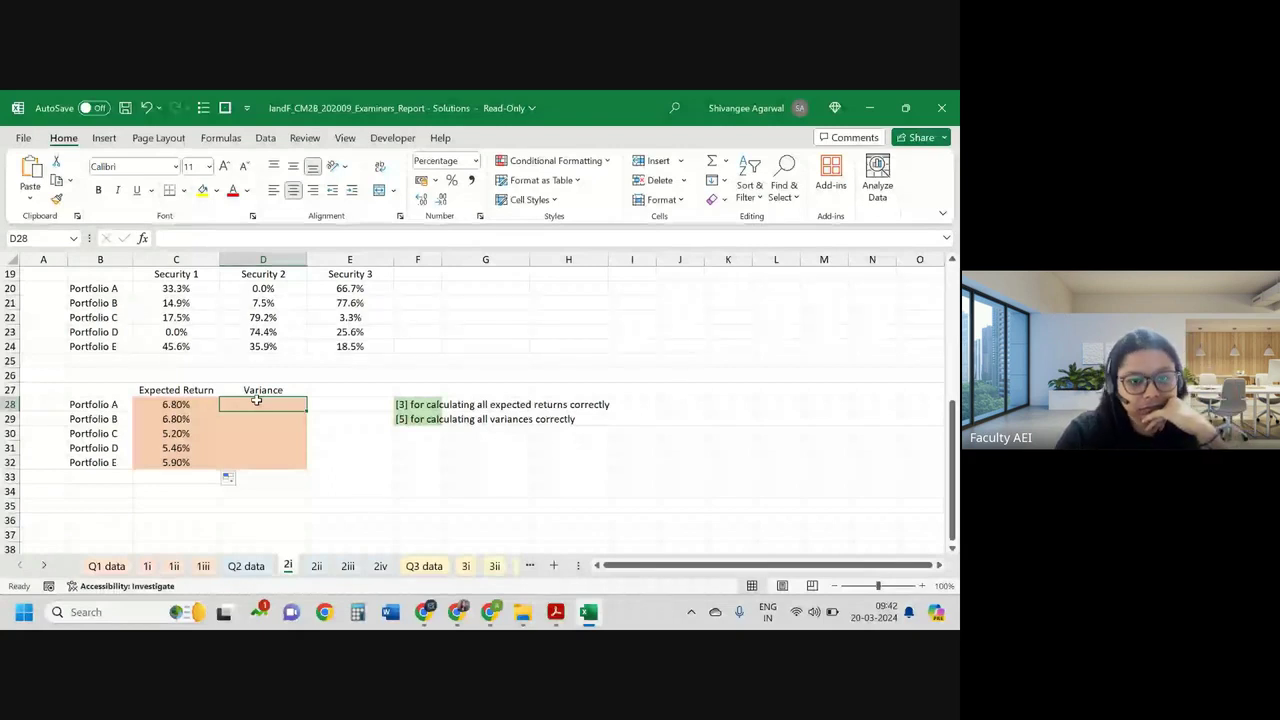
Step: Start Portfolio A's variance in D28 as =$C$12*C20
type("=")
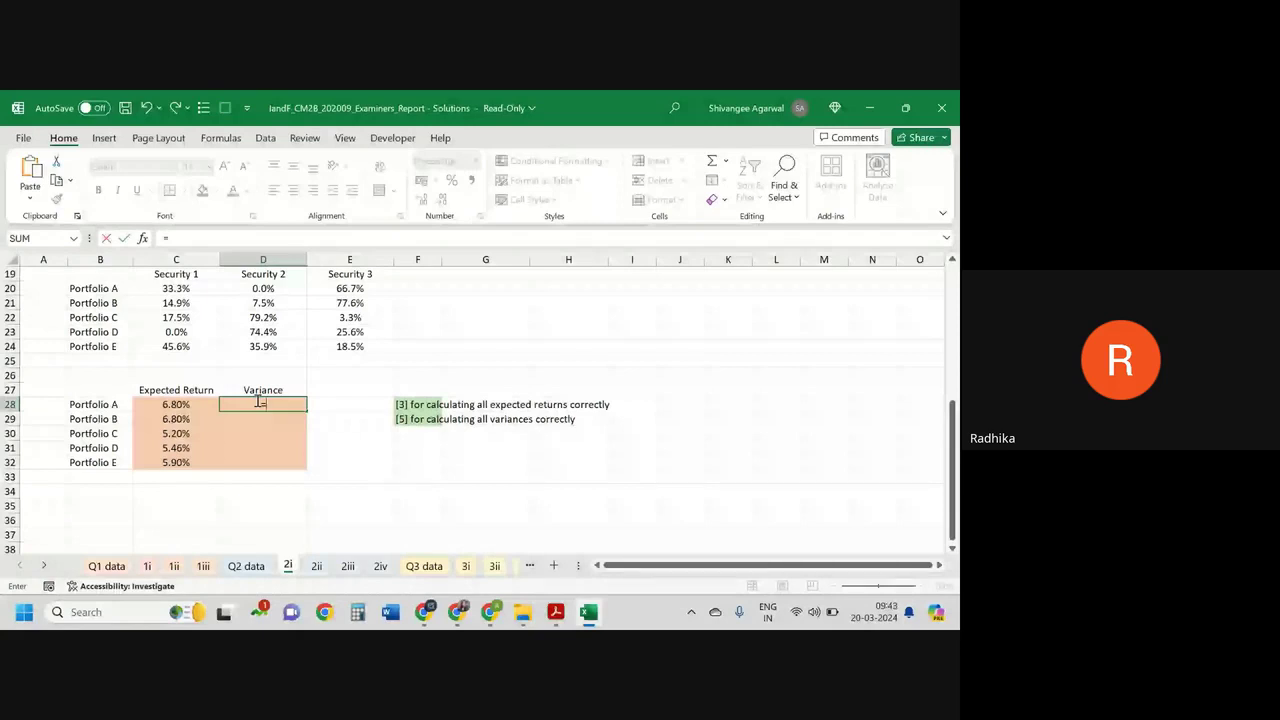
scroll(258, 400, "up", 4)
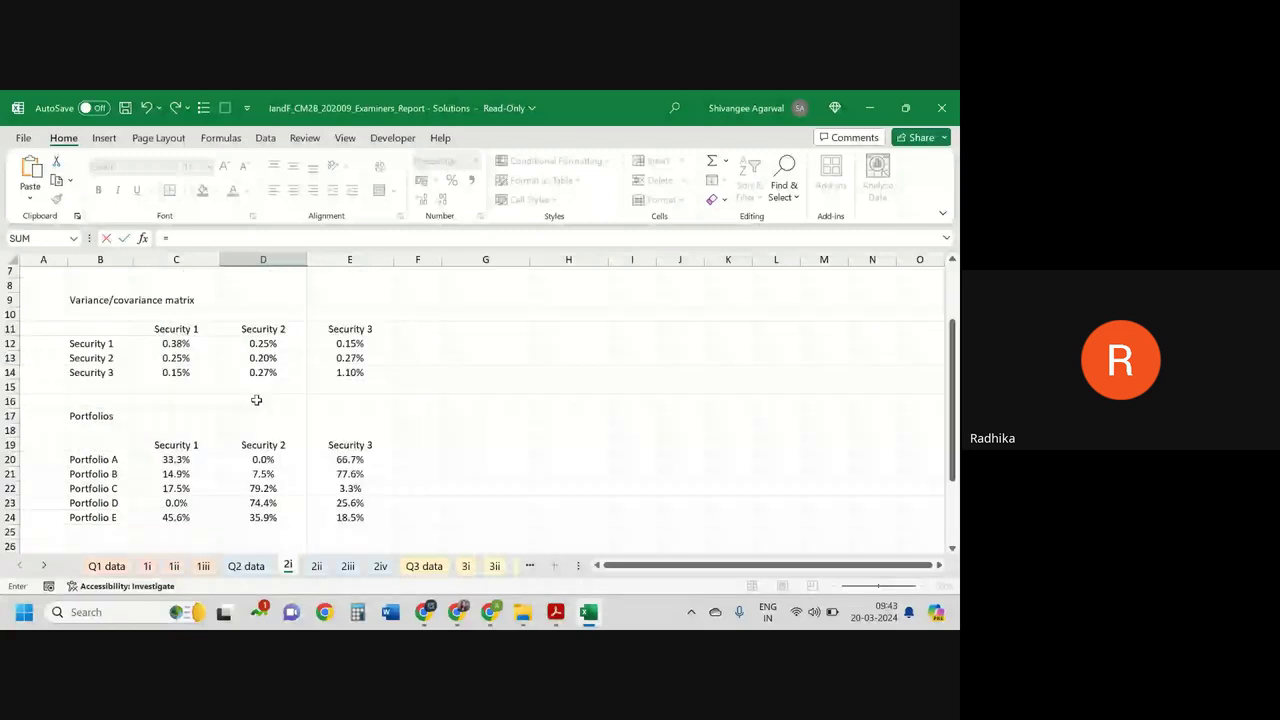
scroll(184, 458, "down", 1)
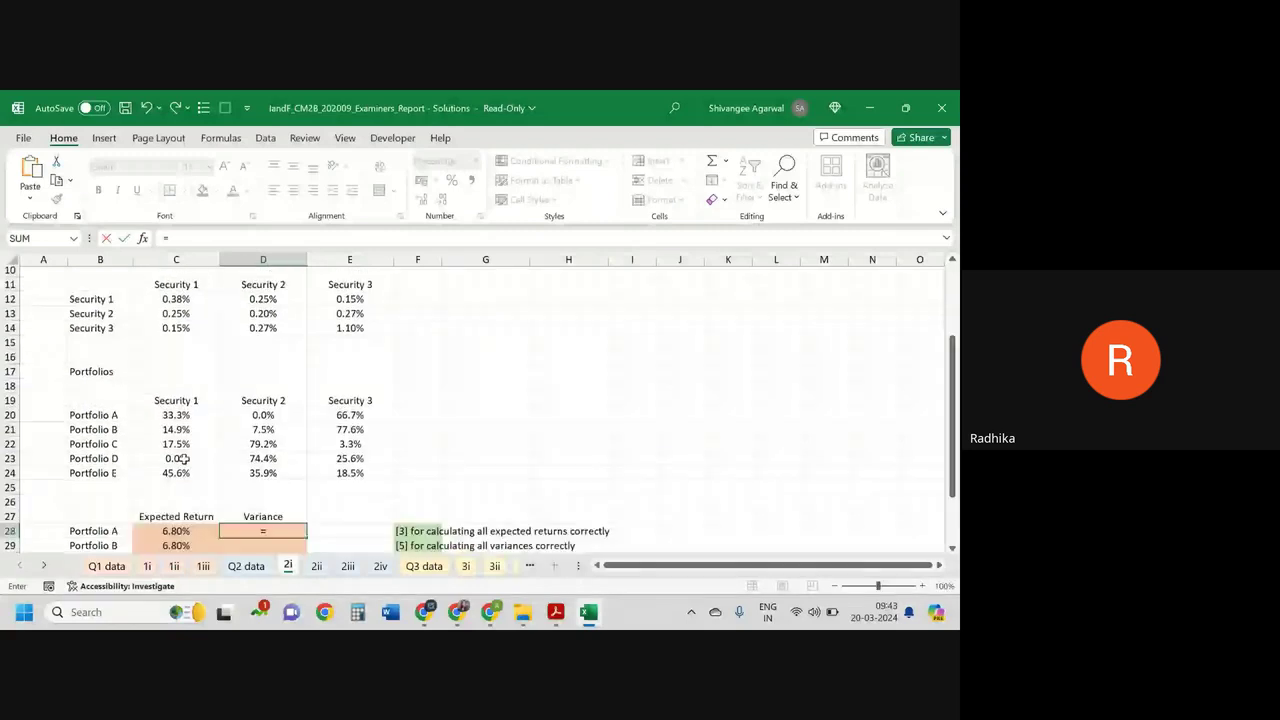
scroll(180, 455, "down", 1)
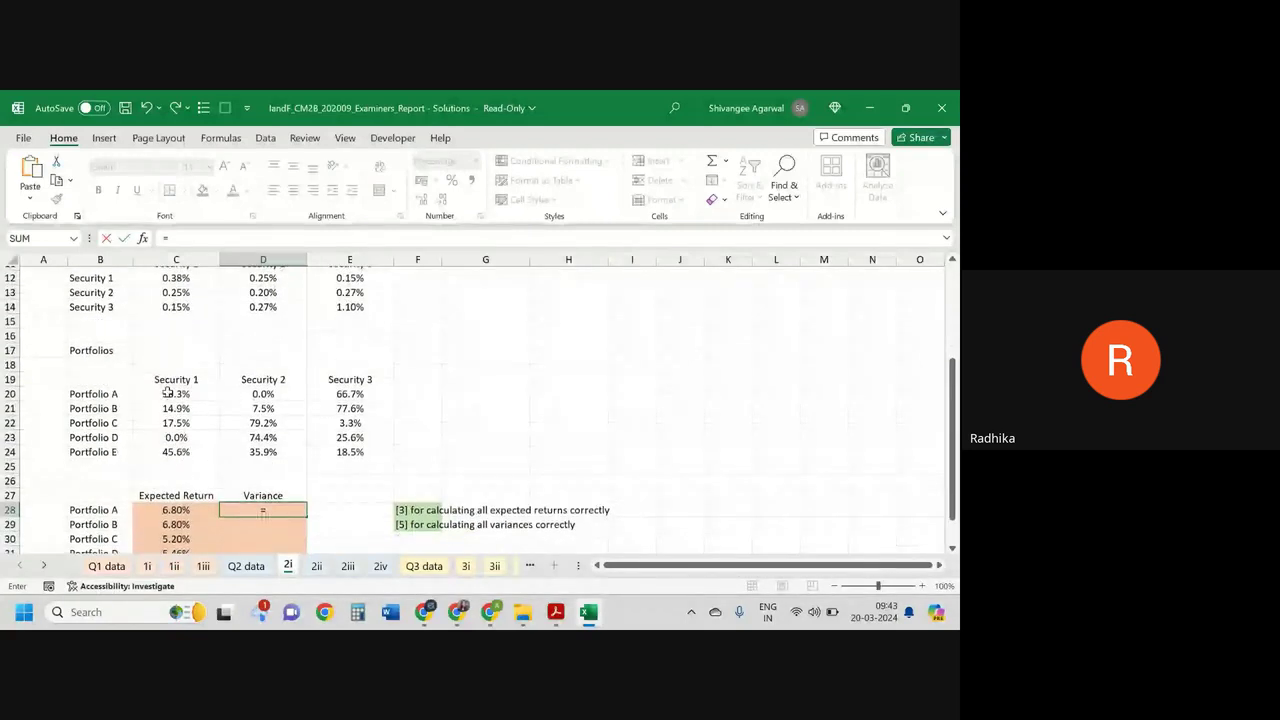
scroll(175, 370, "up", 1)
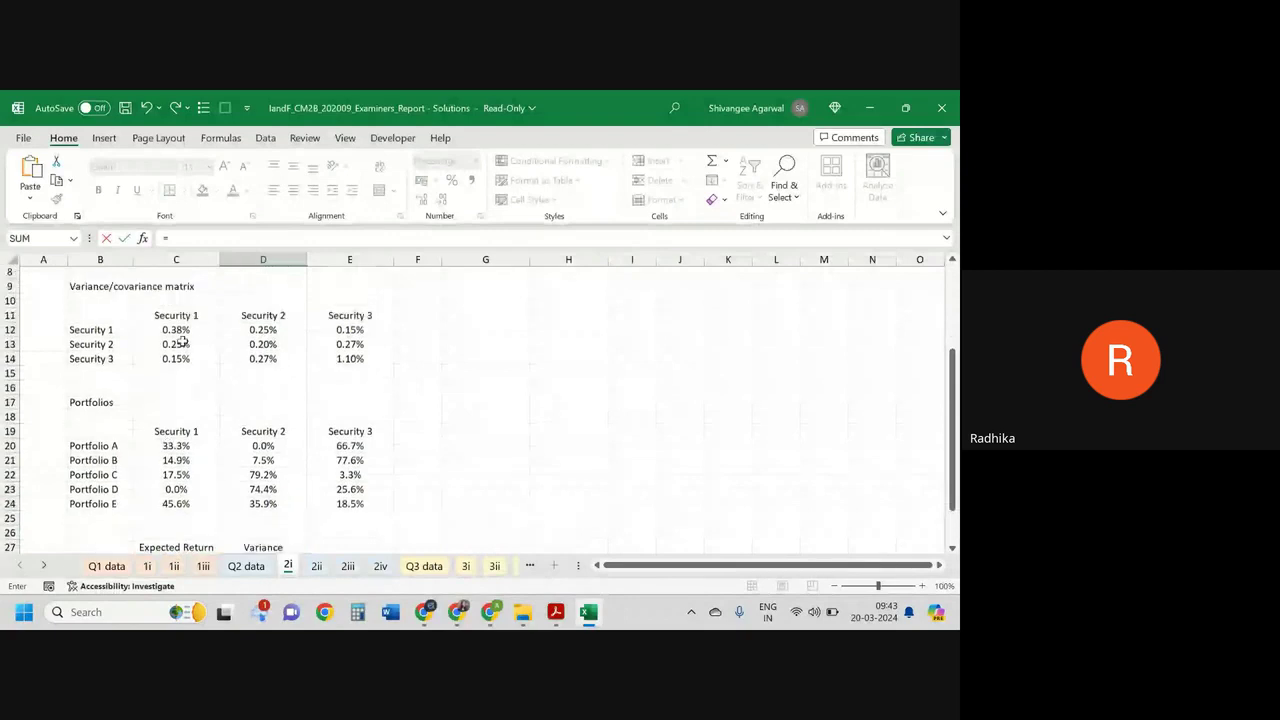
scroll(182, 341, "up", 1)
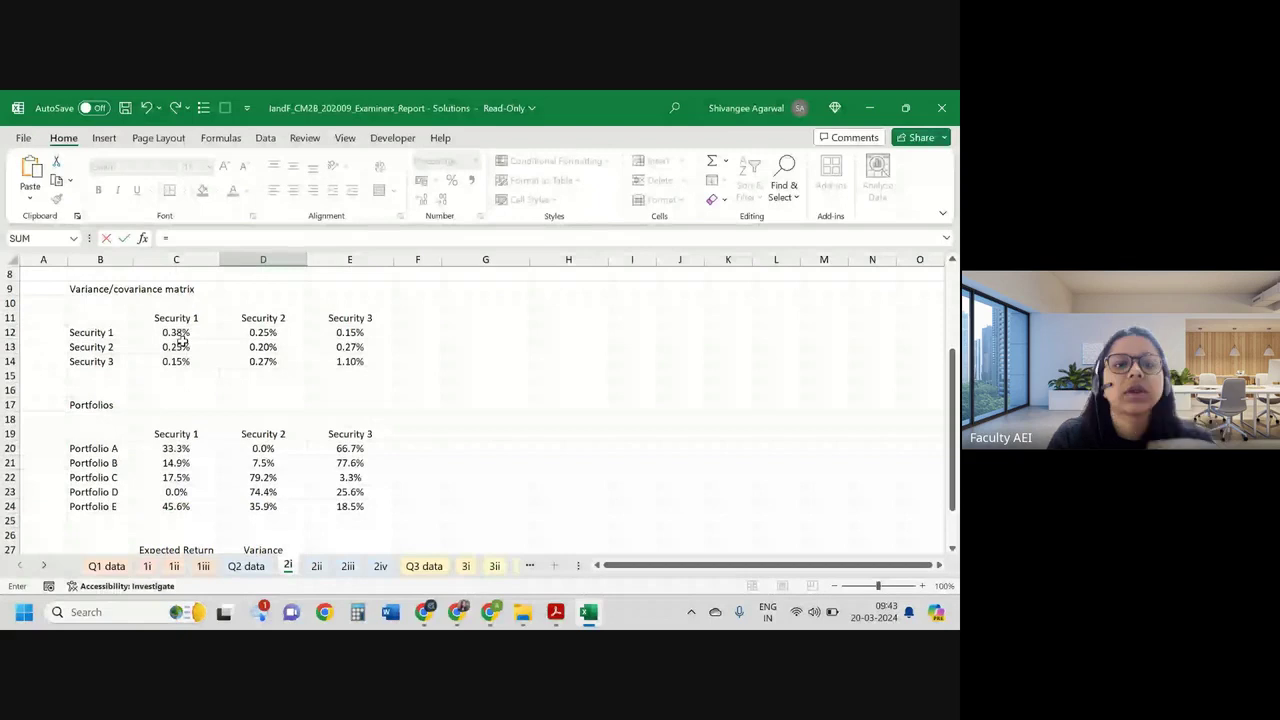
scroll(283, 360, "down", 1)
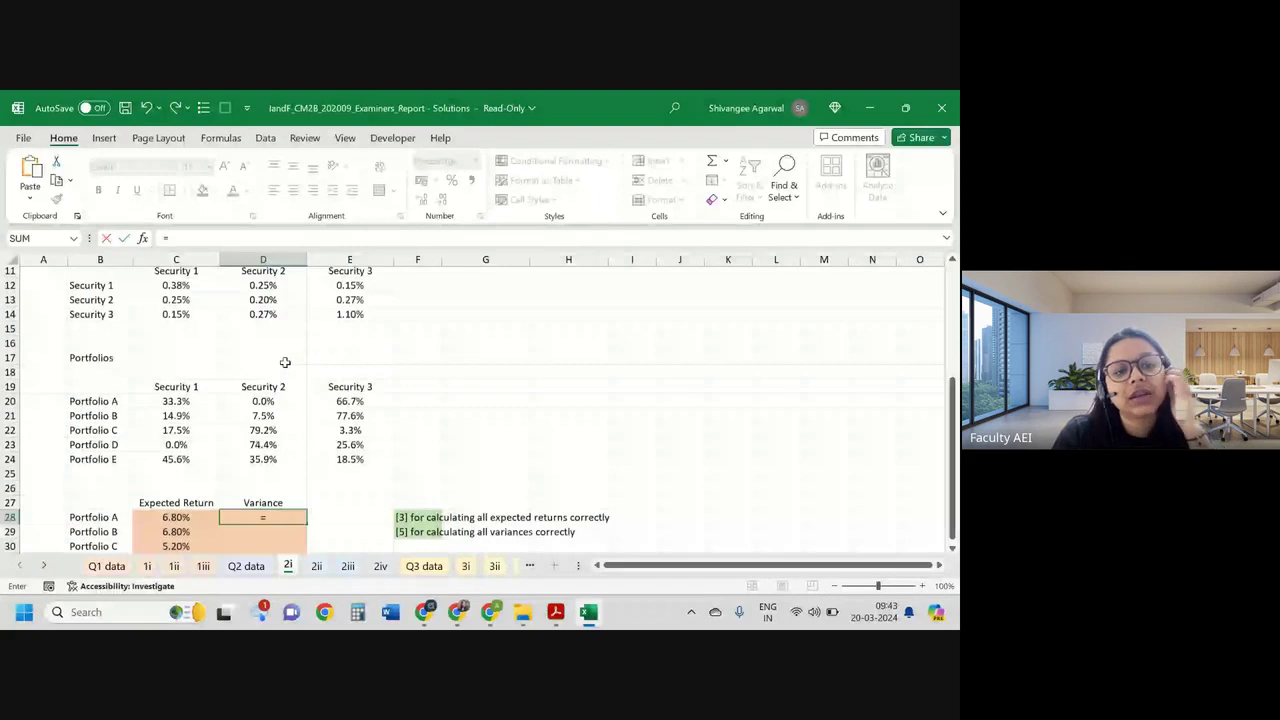
scroll(285, 362, "up", 1)
left_click(167, 326)
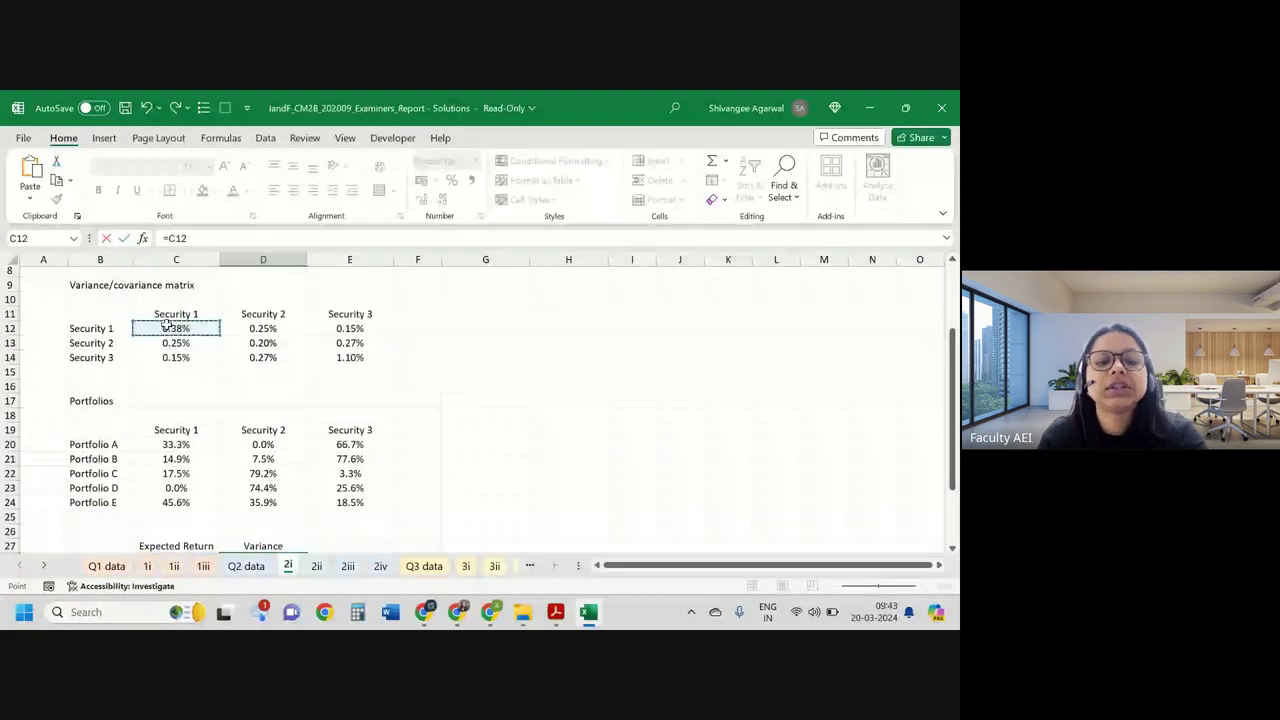
key("F4")
type("*")
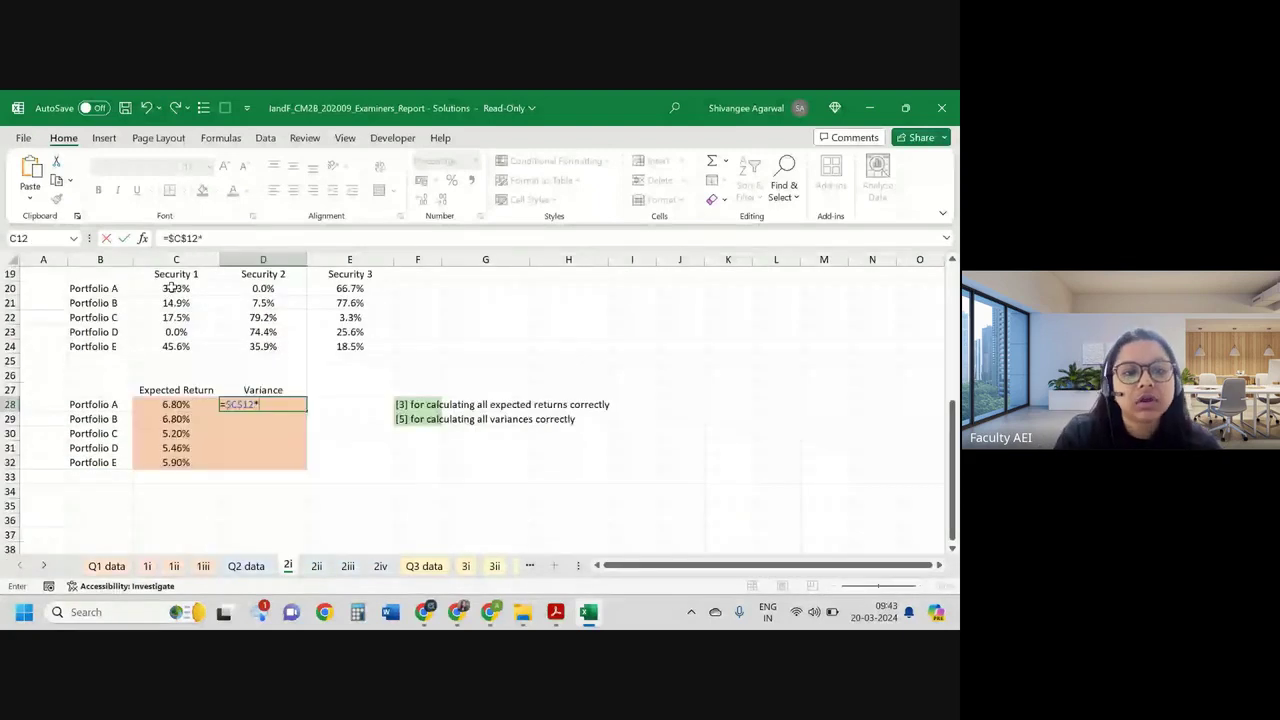
left_click(172, 287)
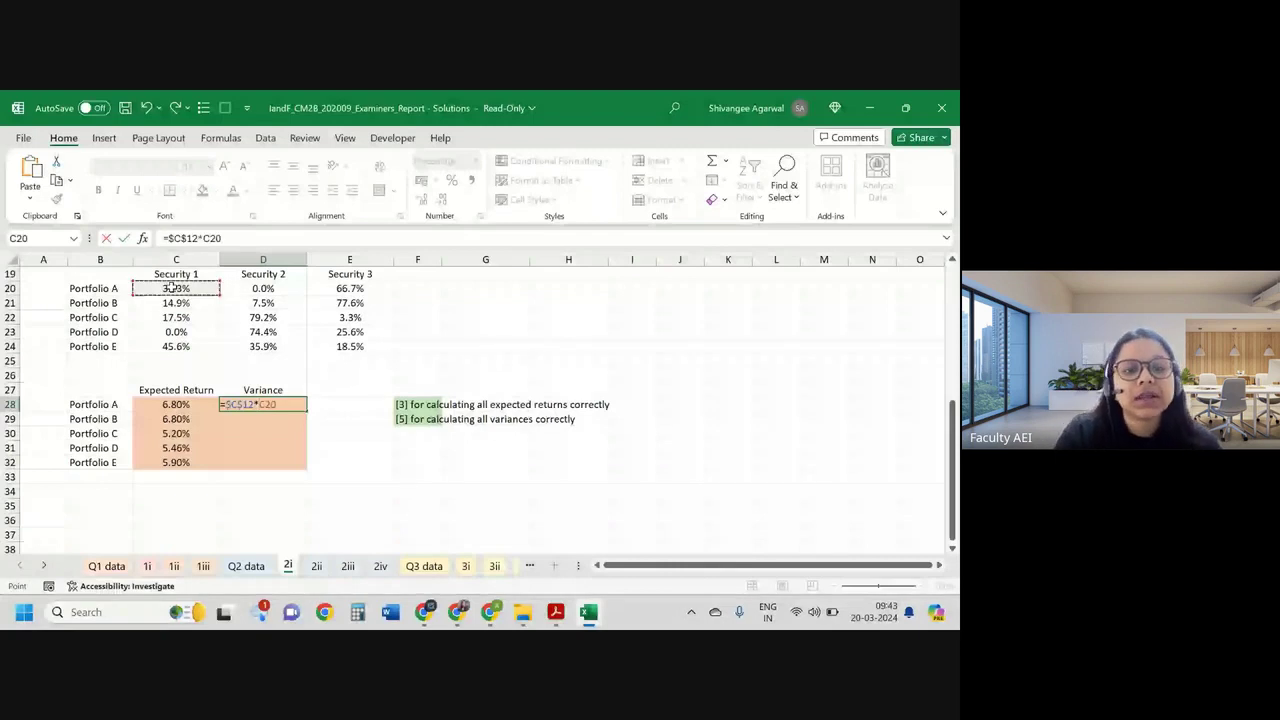
Step: Square the C20 weight and add Security 2's variance $D$13
type("^2*")
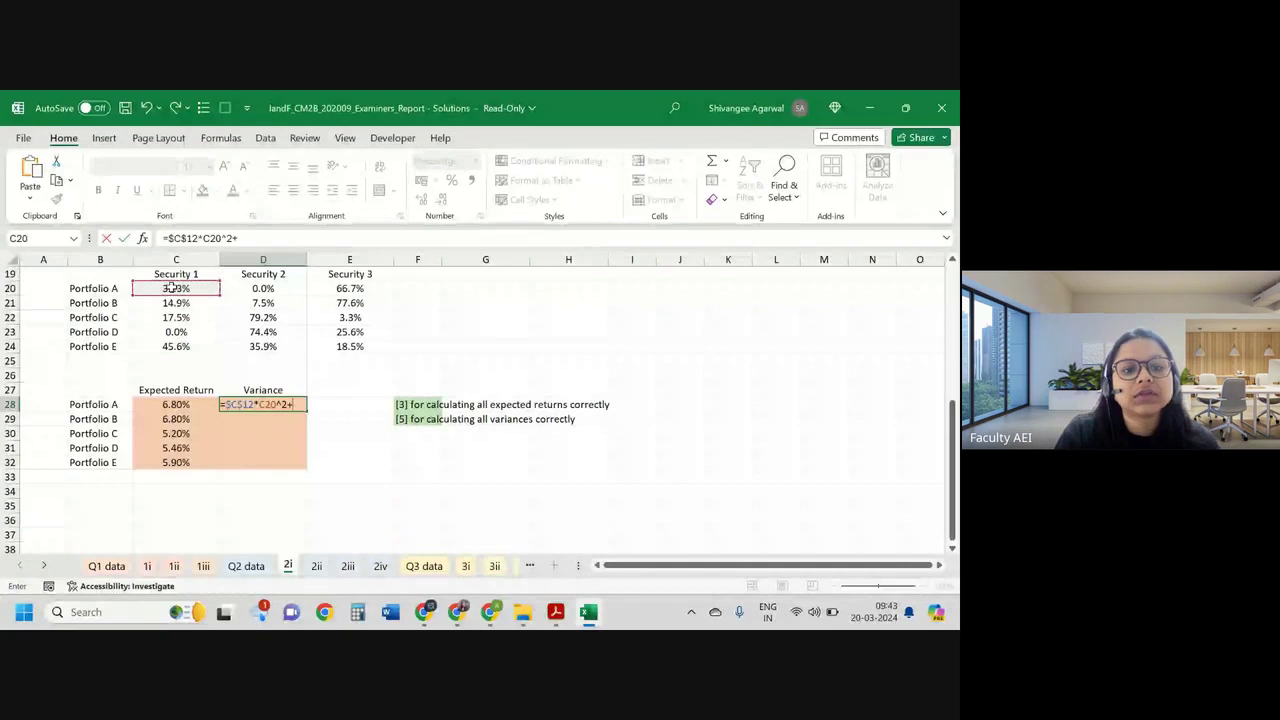
scroll(172, 287, "up", 2)
left_click(262, 296)
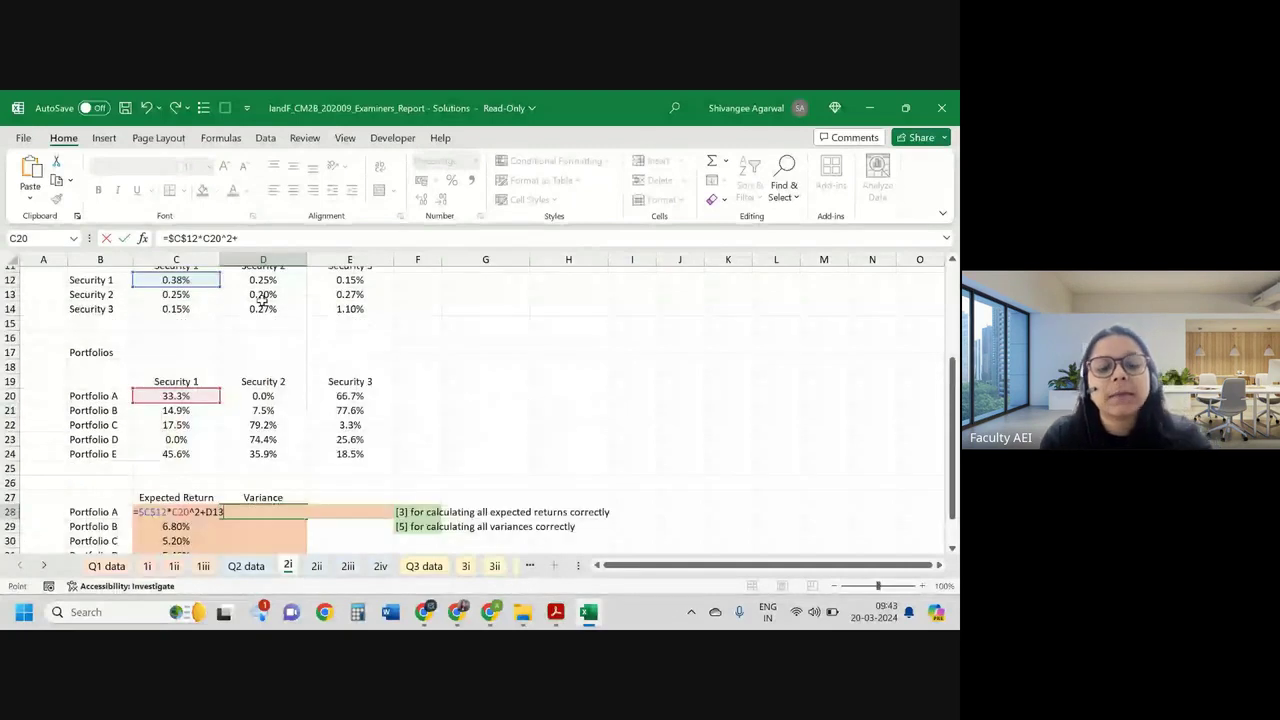
key("F4")
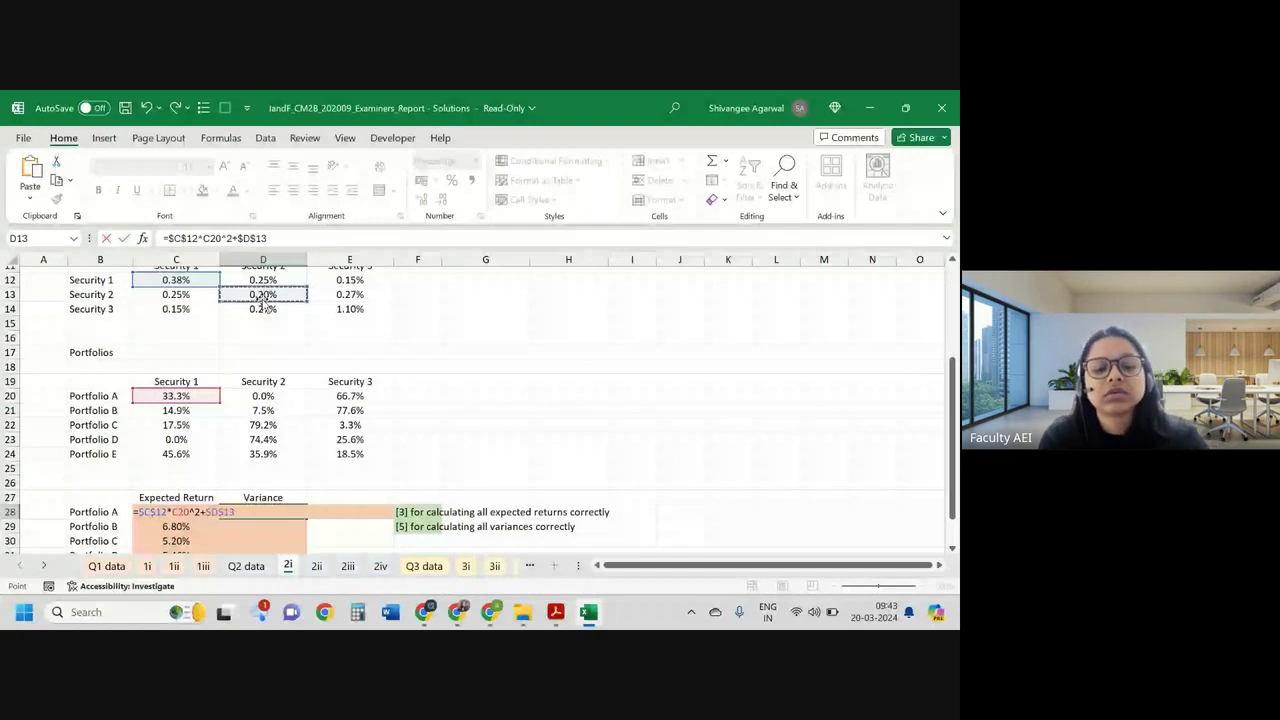
Step: Complete the squared-weight terms with *D20^2+$E$14*E20^2, then begin 2*
type("*")
scroll(260, 320, "down", 2)
left_click(258, 330)
type("^")
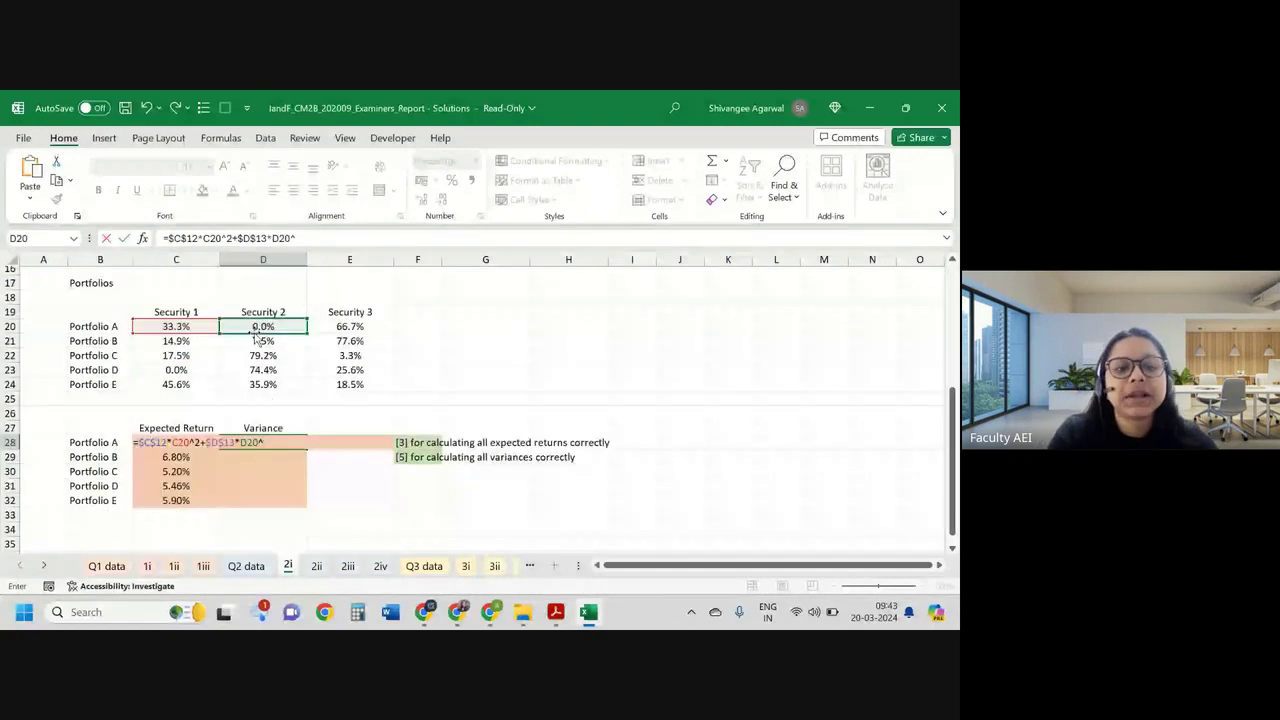
type("2+")
scroll(258, 337, "up", 3)
left_click(357, 373)
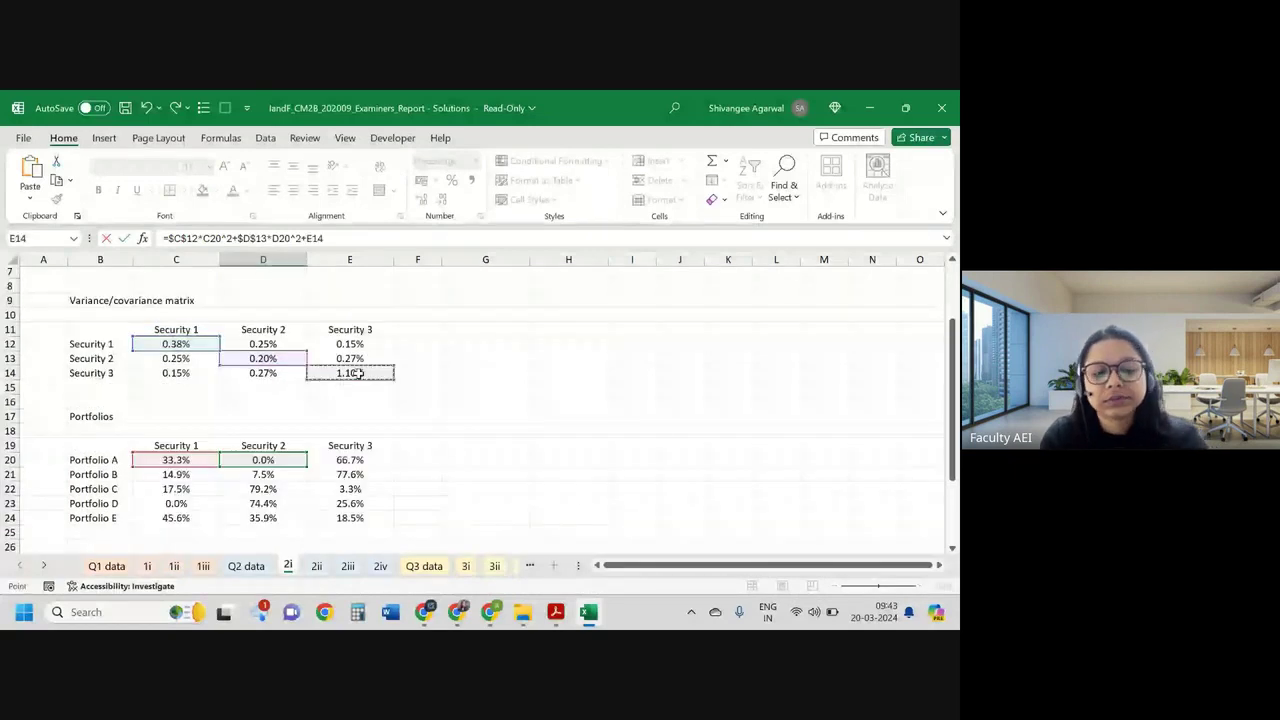
key("F4")
type("*")
scroll(357, 373, "down", 4)
left_click(349, 289)
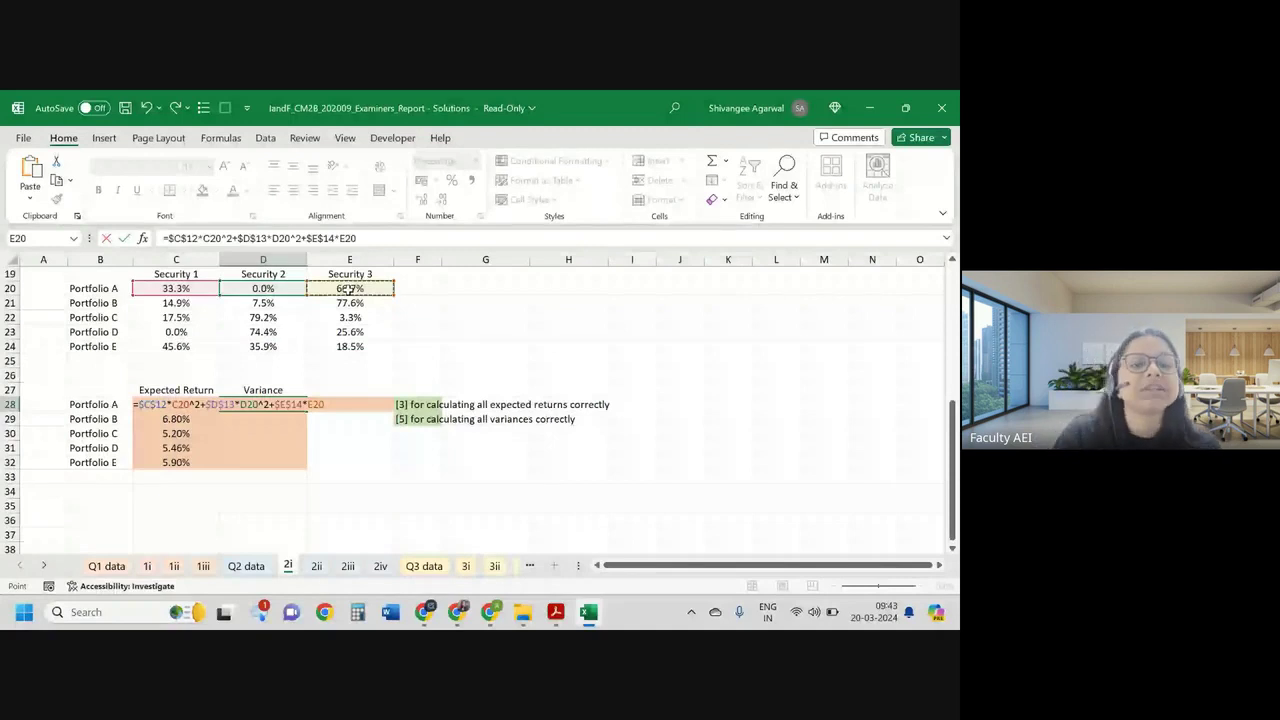
type("^2+")
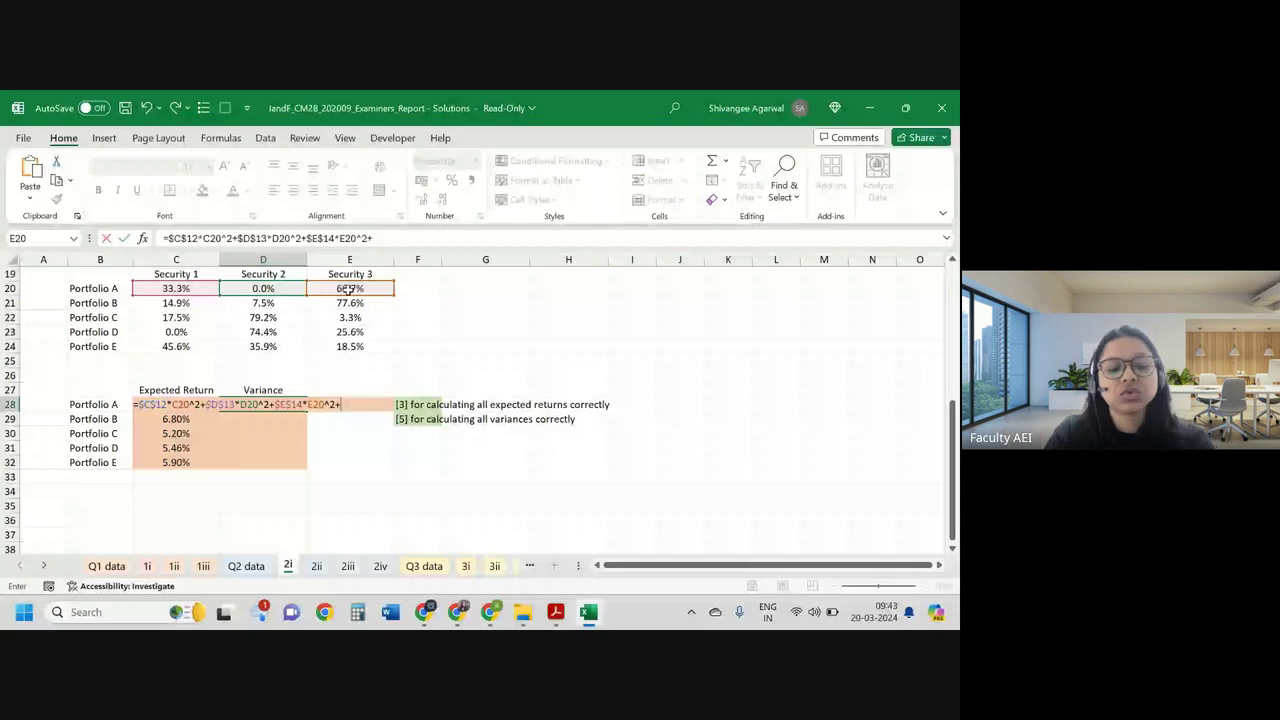
type("2*")
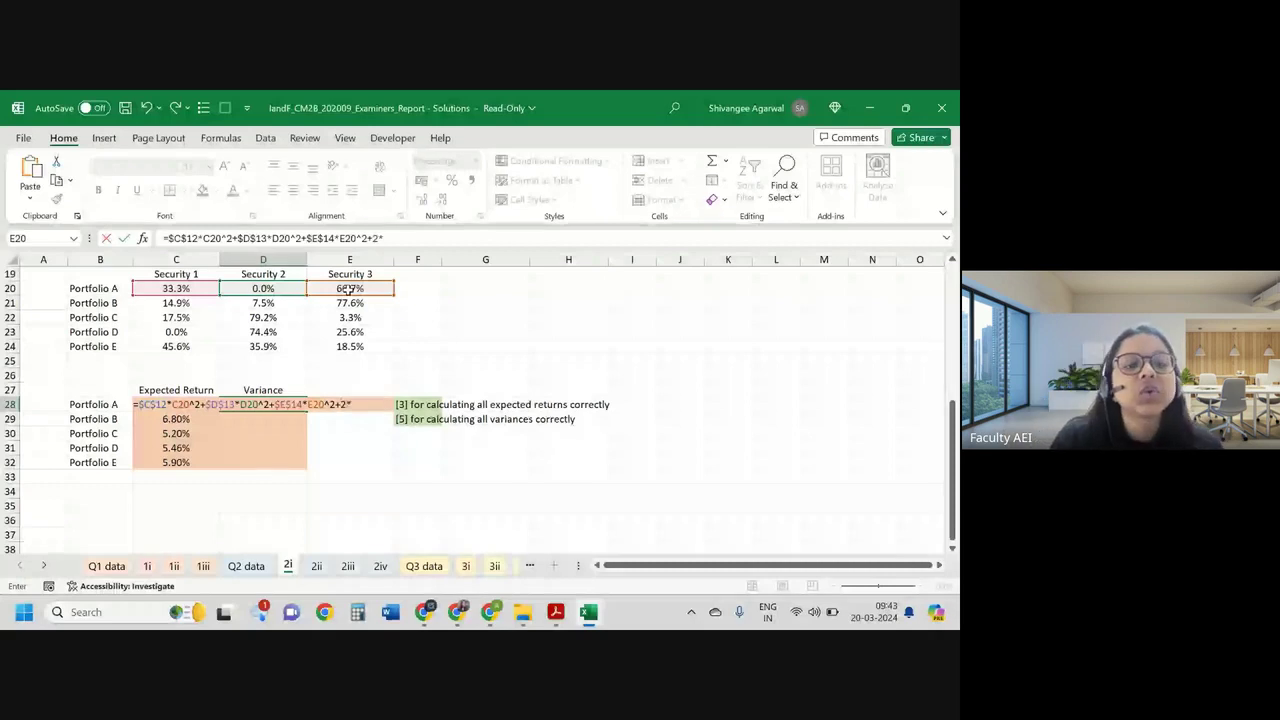
Step: Add the covariance term $C$13*C20*D20, then begin another 2*
scroll(347, 290, "up", 3)
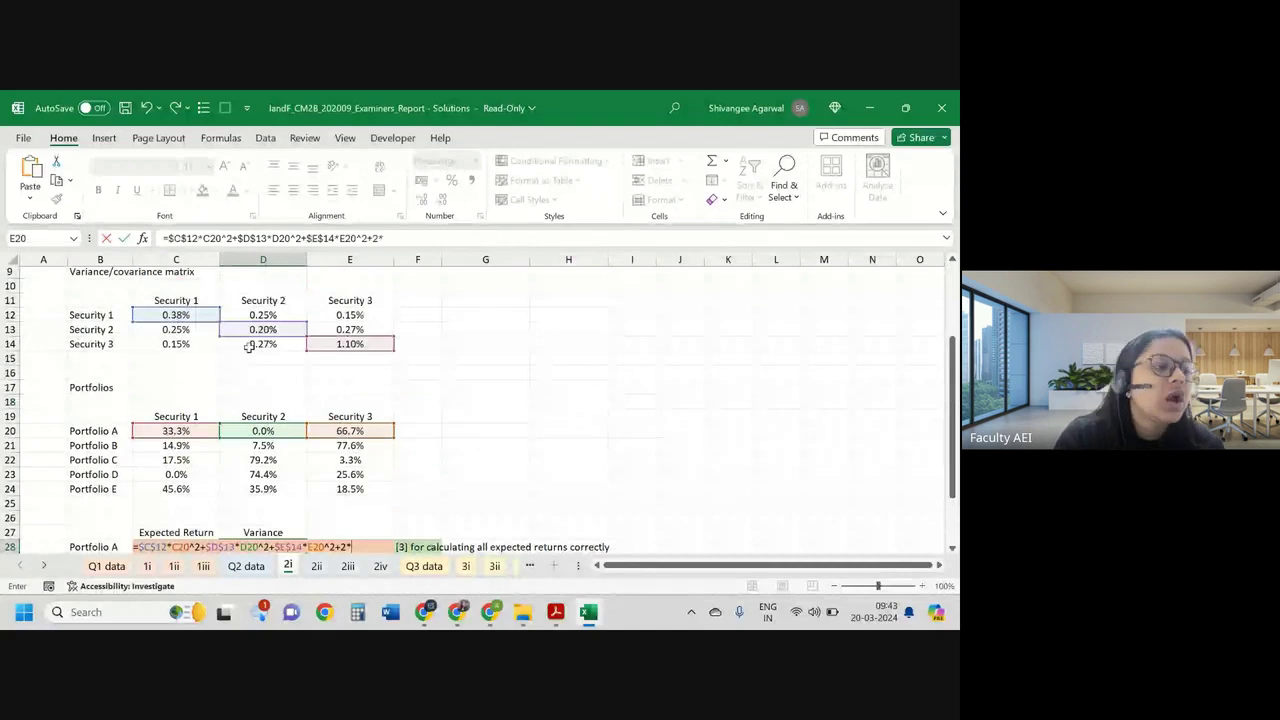
scroll(249, 347, "down", 1)
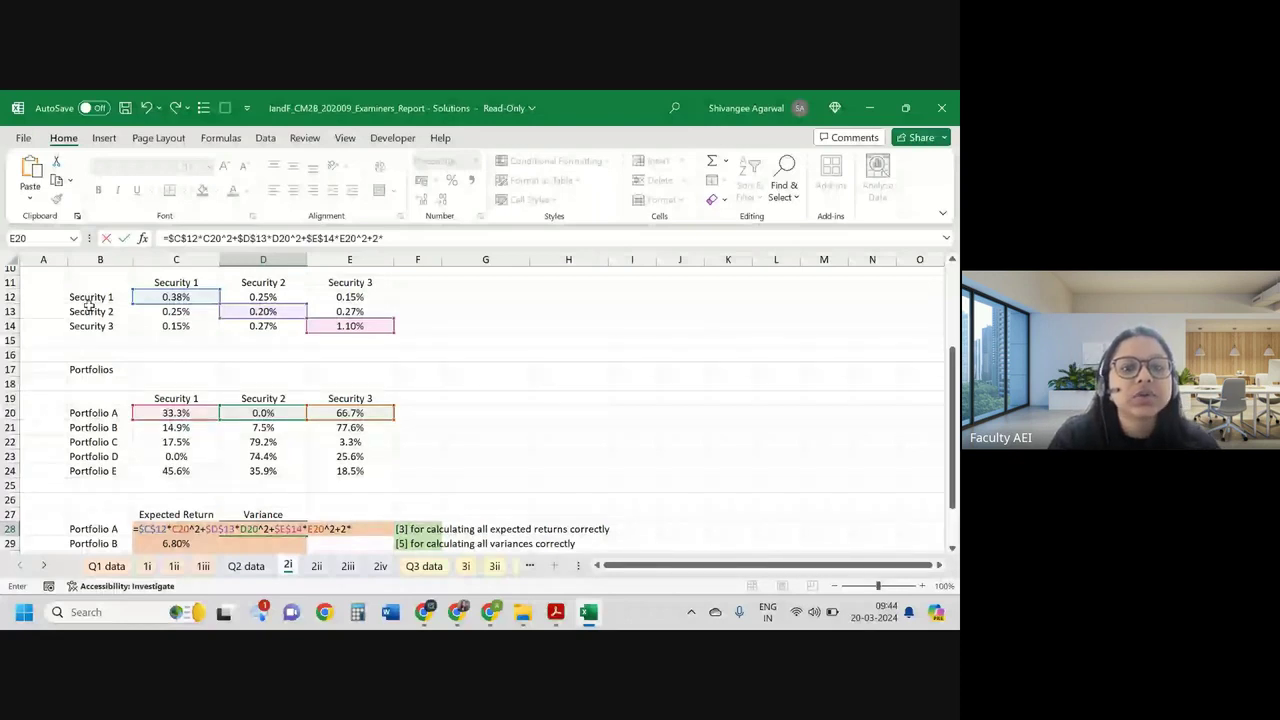
left_click(176, 311)
key("F4")
type("*")
scroll(176, 311, "down", 2)
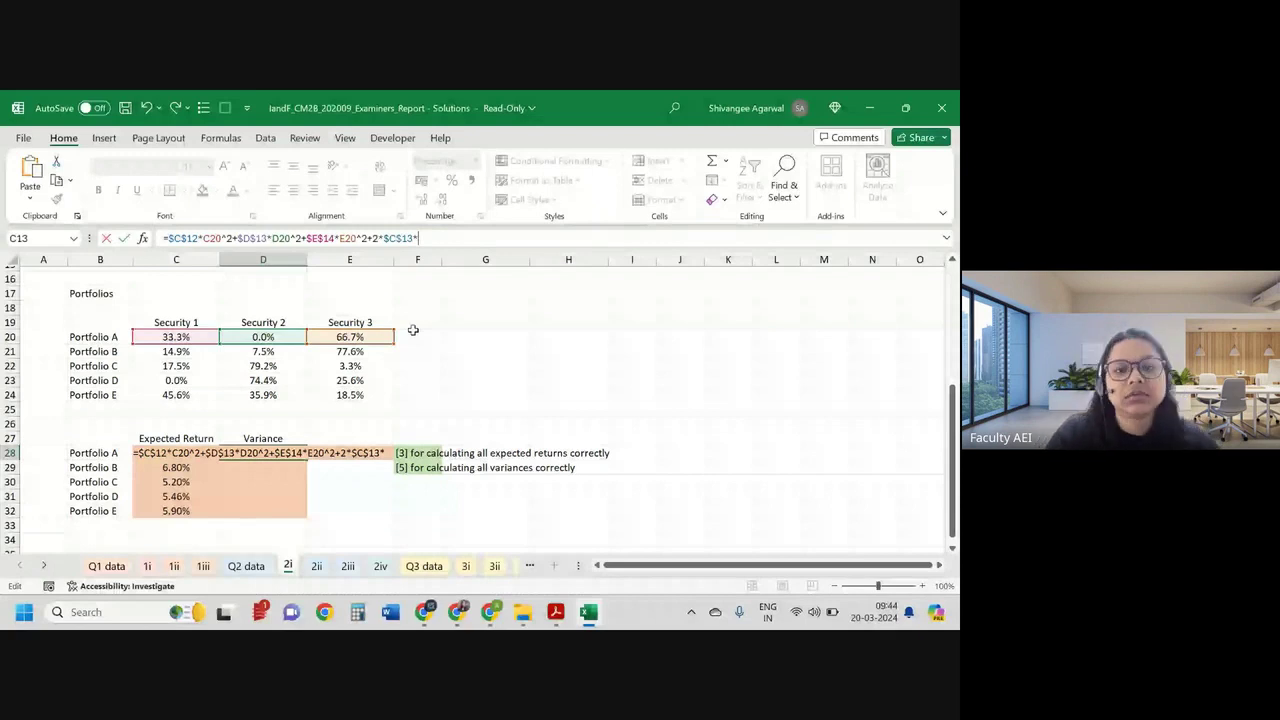
type("C20*")
left_click(282, 340)
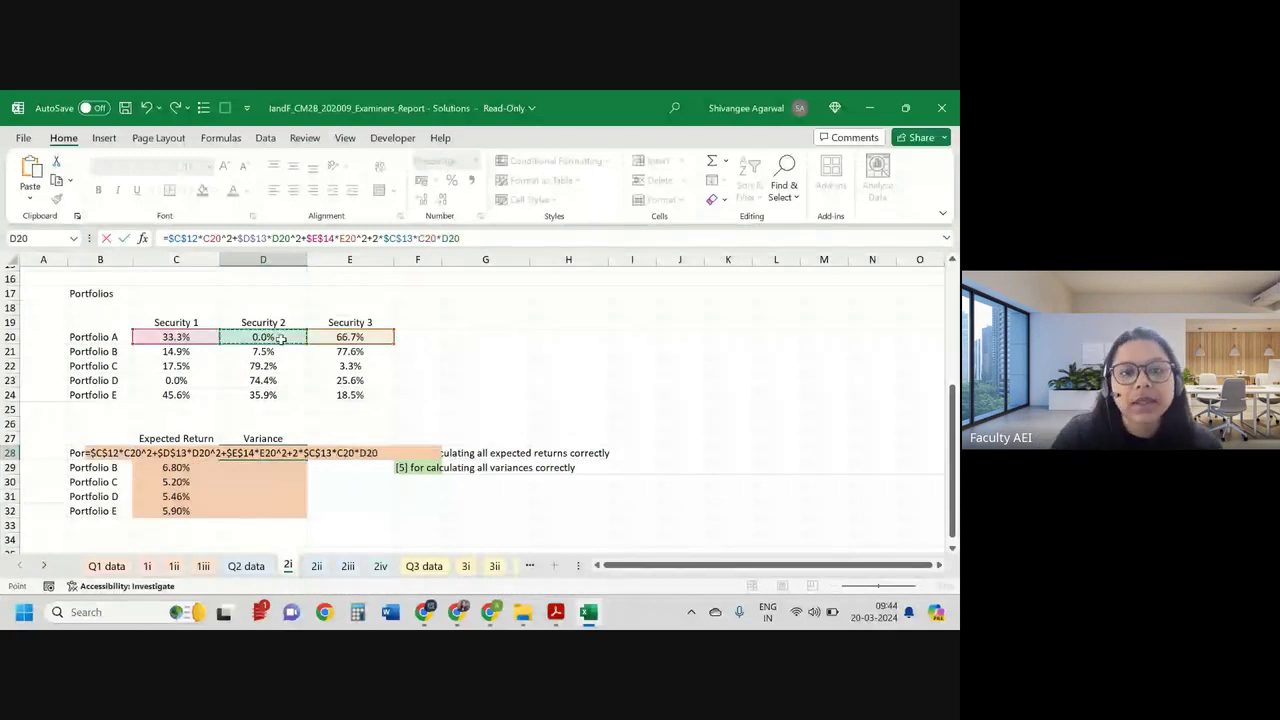
type("+")
scroll(373, 337, "up", 1)
scroll(373, 337, "up", 1)
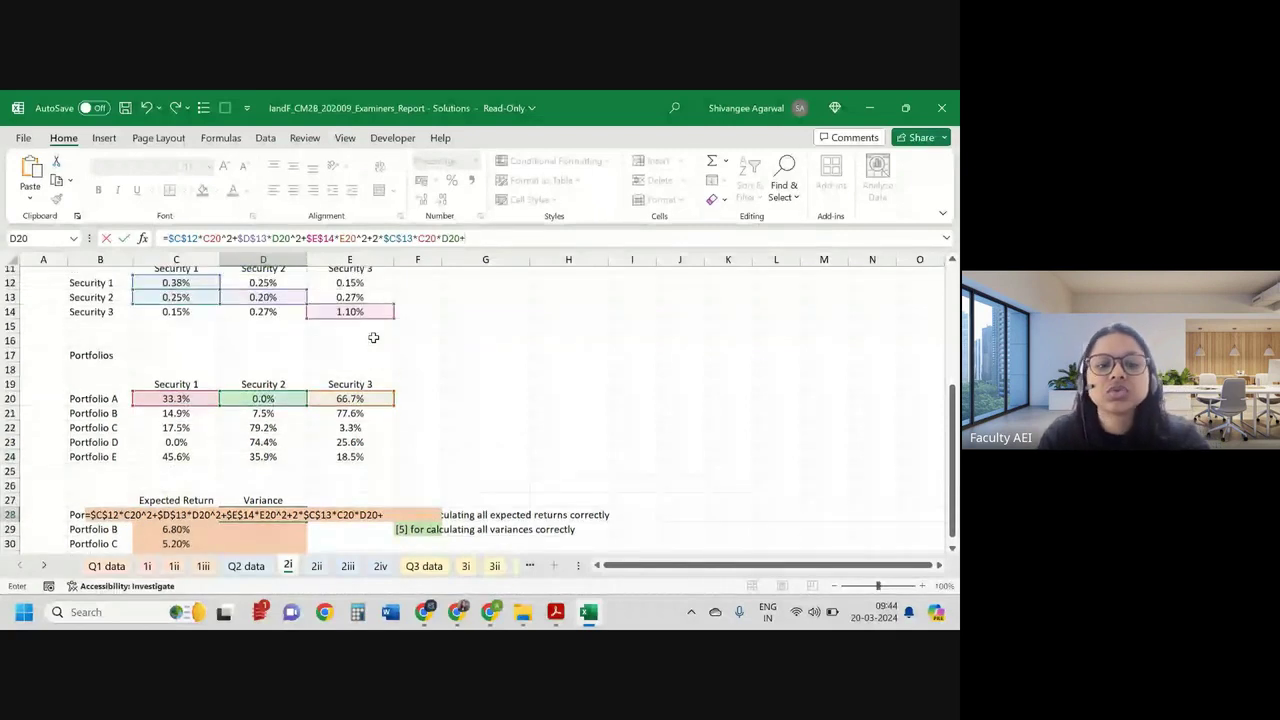
scroll(373, 337, "up", 1)
type("2")
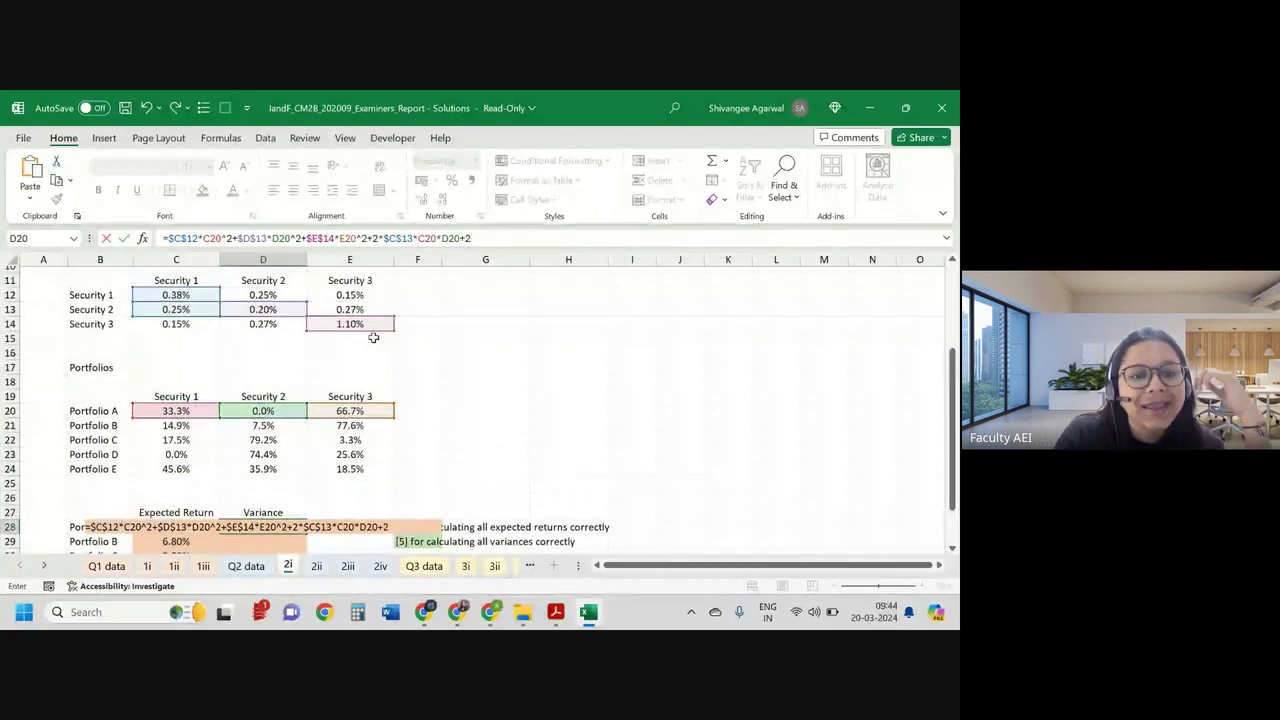
type("*")
Step: Add the covariance term $C$14*C20*E20, then begin another 2*
left_click(193, 324)
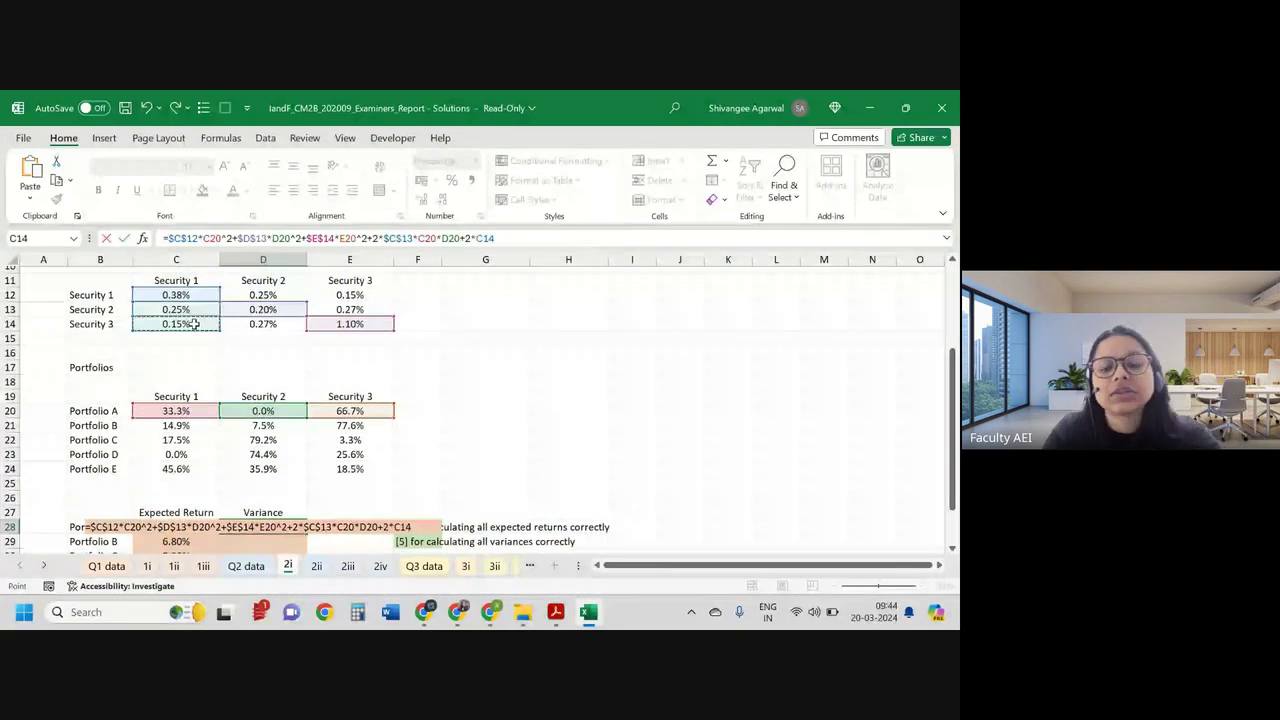
key("F4")
type("*")
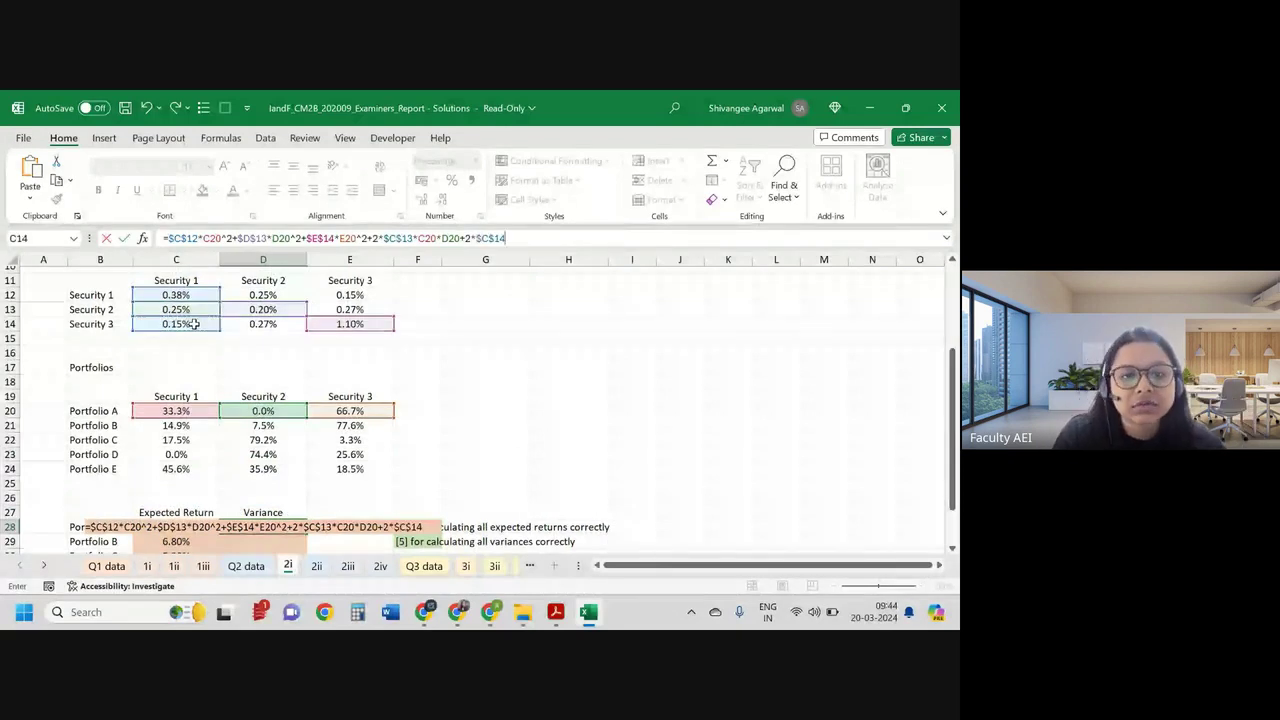
scroll(341, 372, "down", 1)
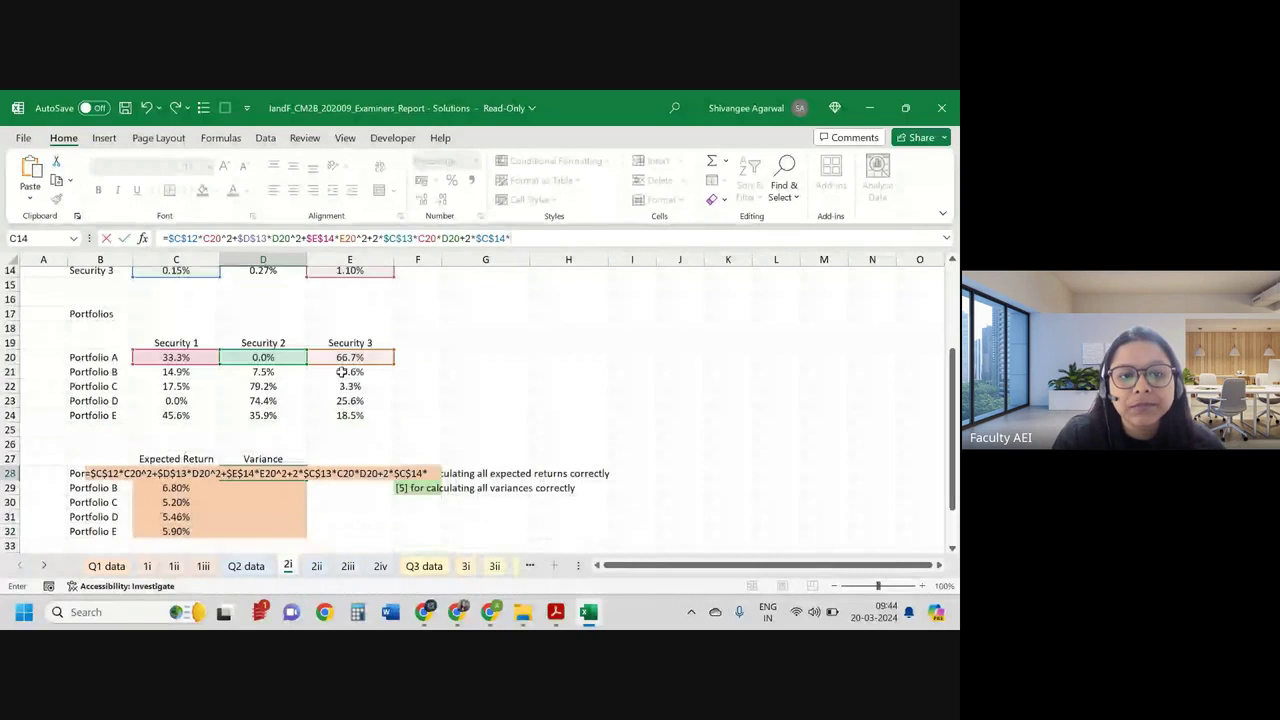
scroll(341, 372, "down", 1)
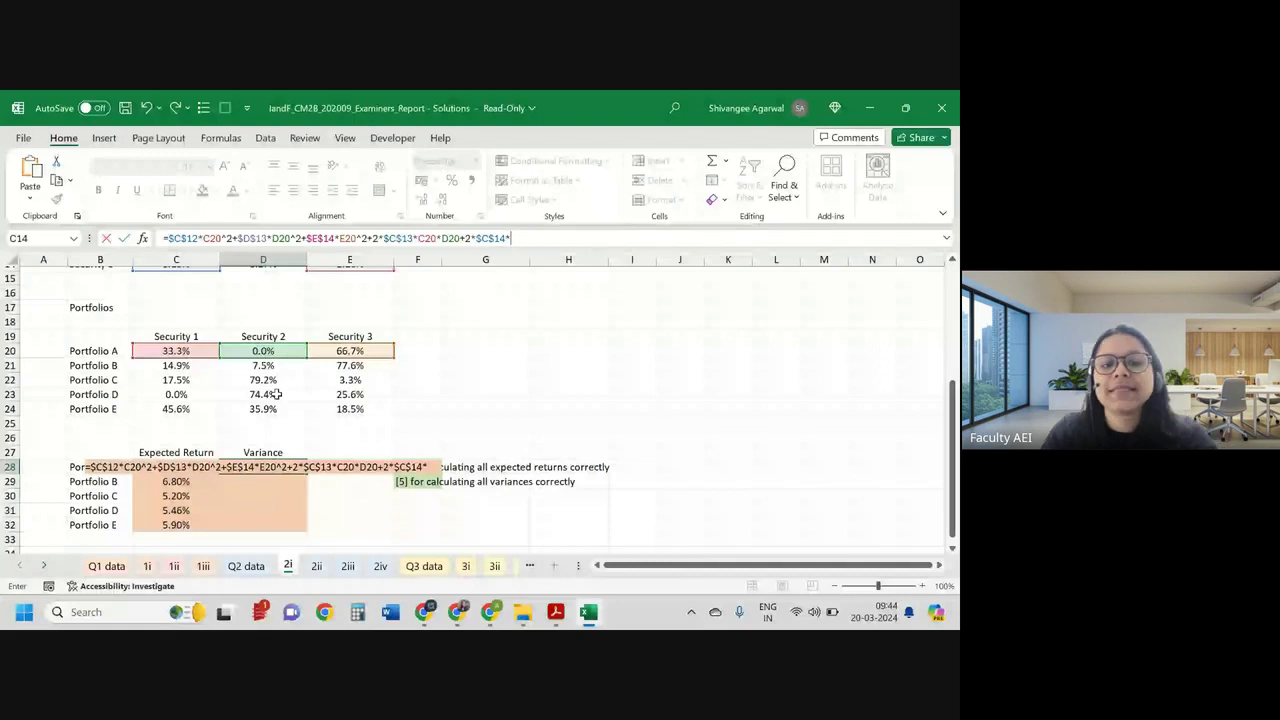
left_click(176, 350)
type("*")
left_click(343, 350)
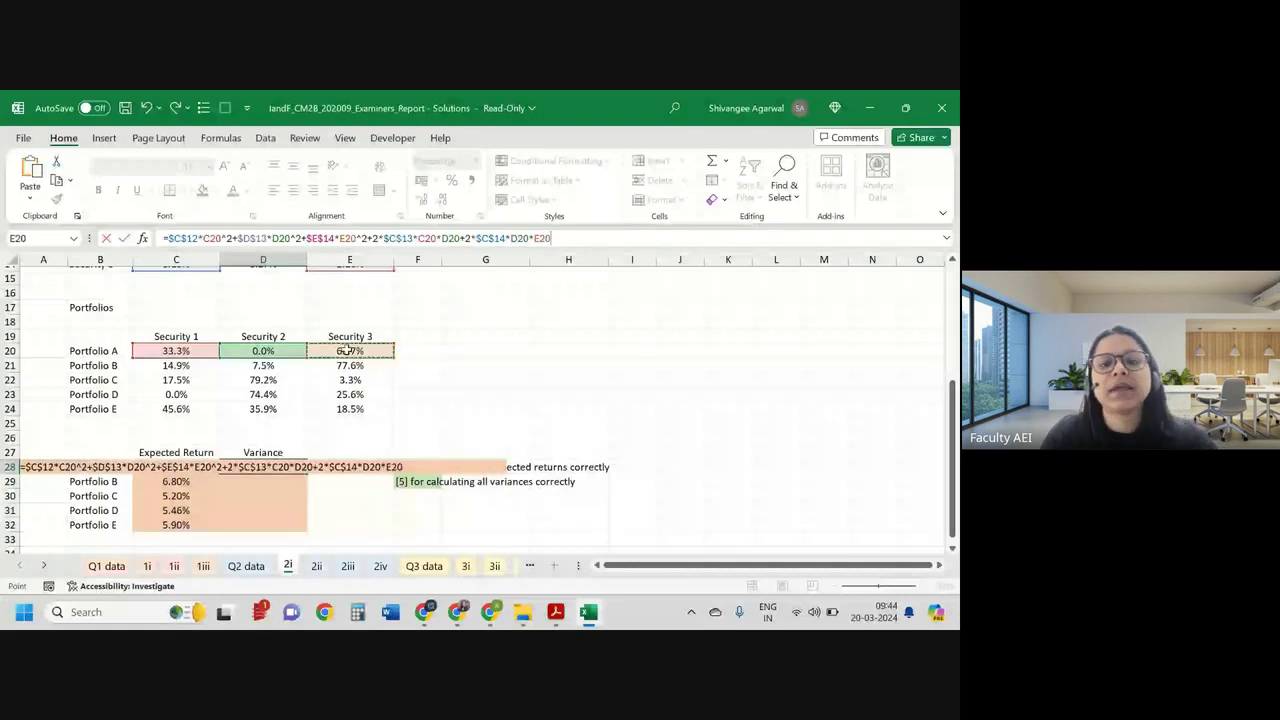
type("+2*")
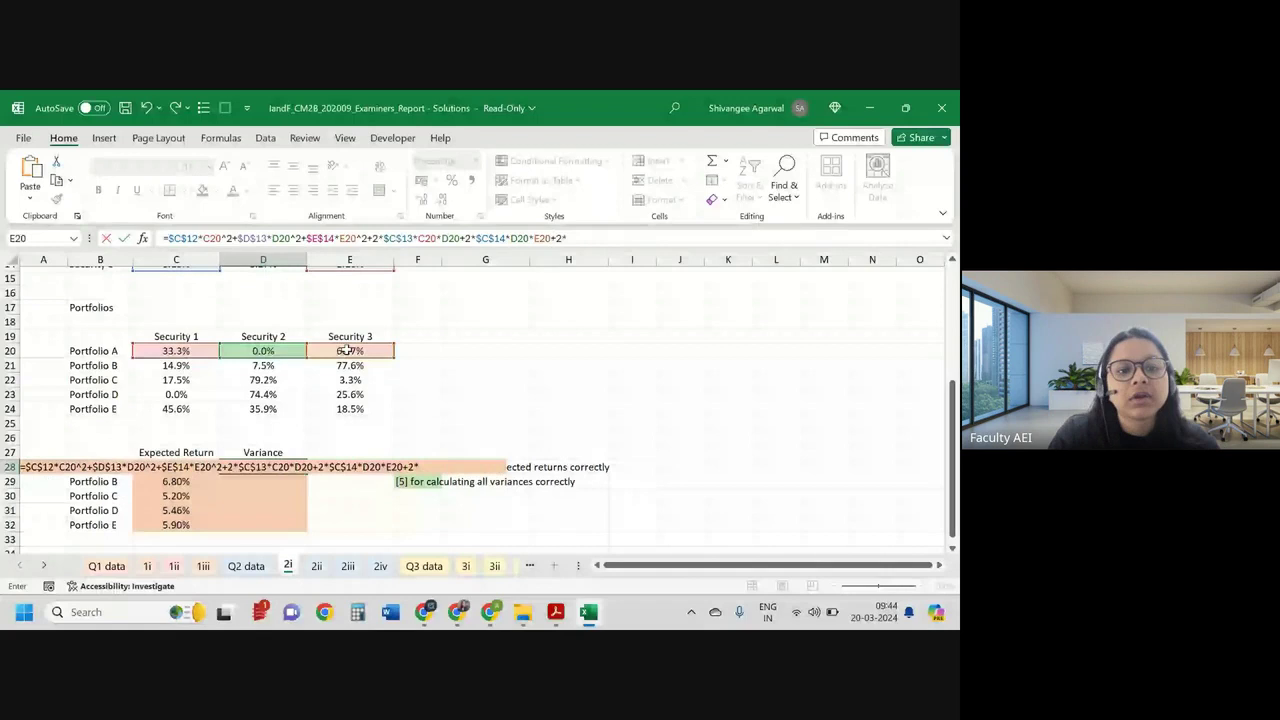
Step: Add the Security 2–3 covariance $D$14 to the formula's final term
scroll(442, 361, "up", 2)
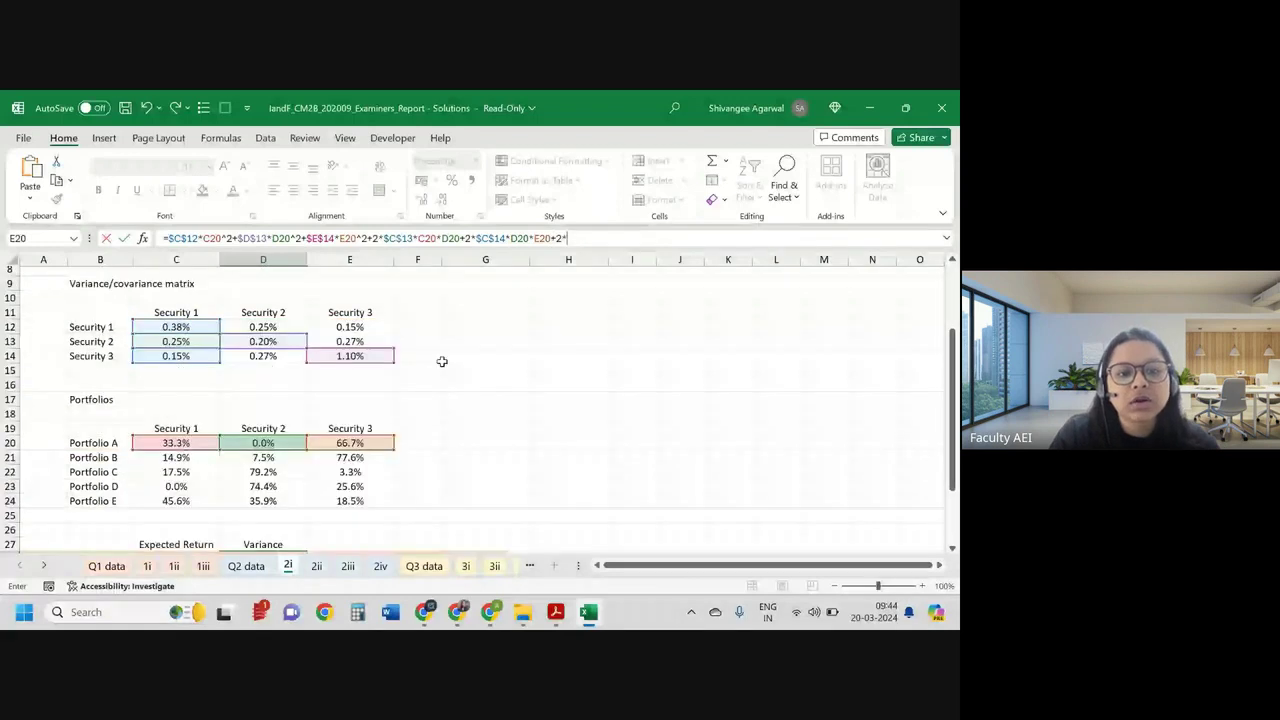
left_click(281, 356)
scroll(281, 355, "down", 2)
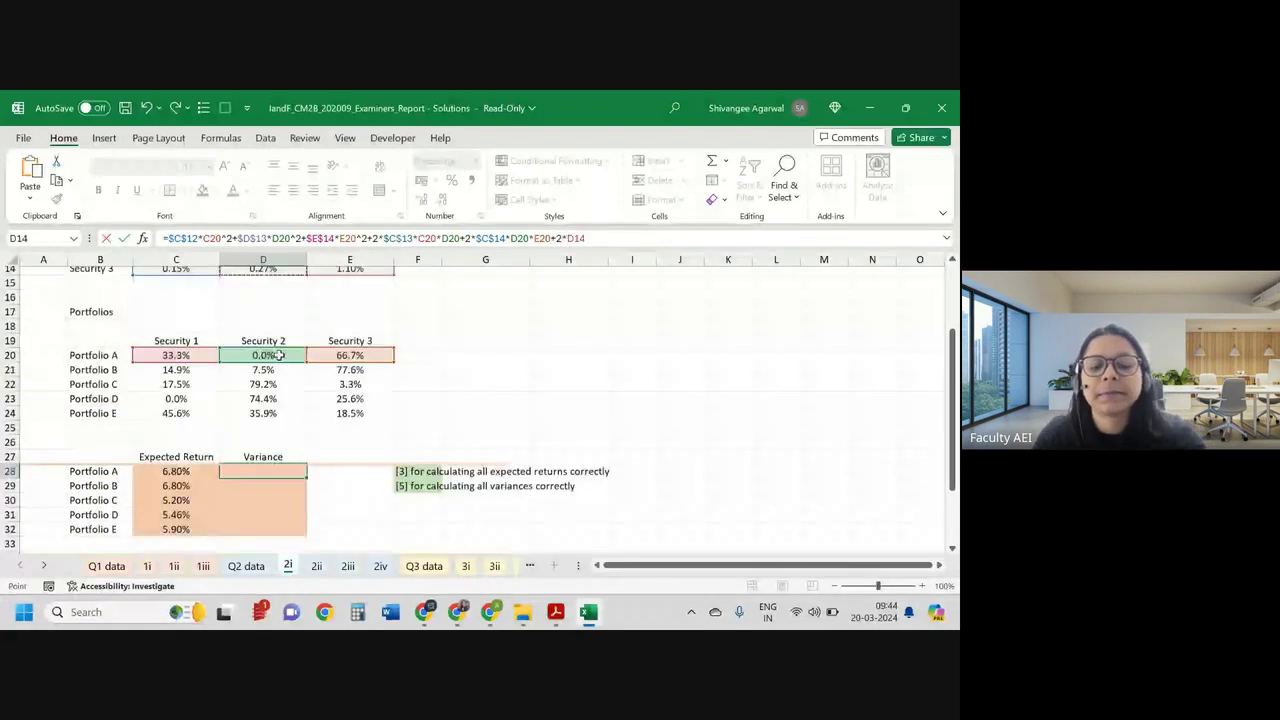
scroll(281, 355, "down", 1)
key("F4")
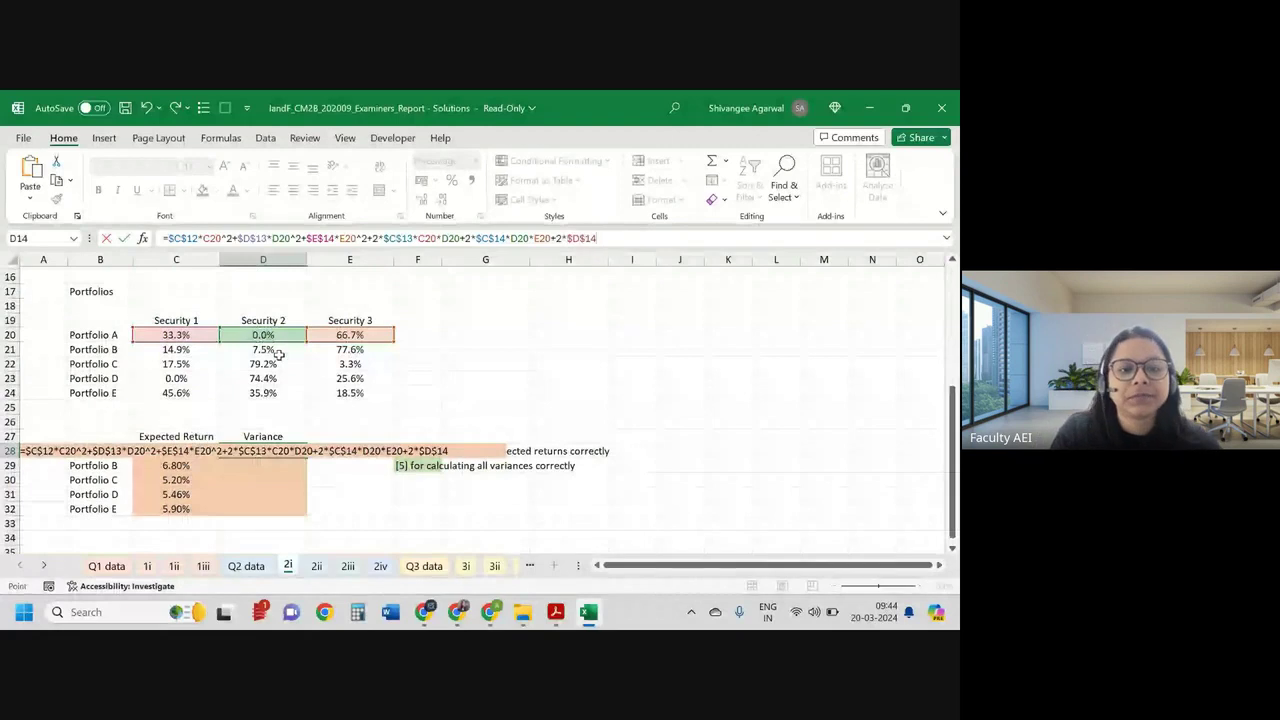
type("*")
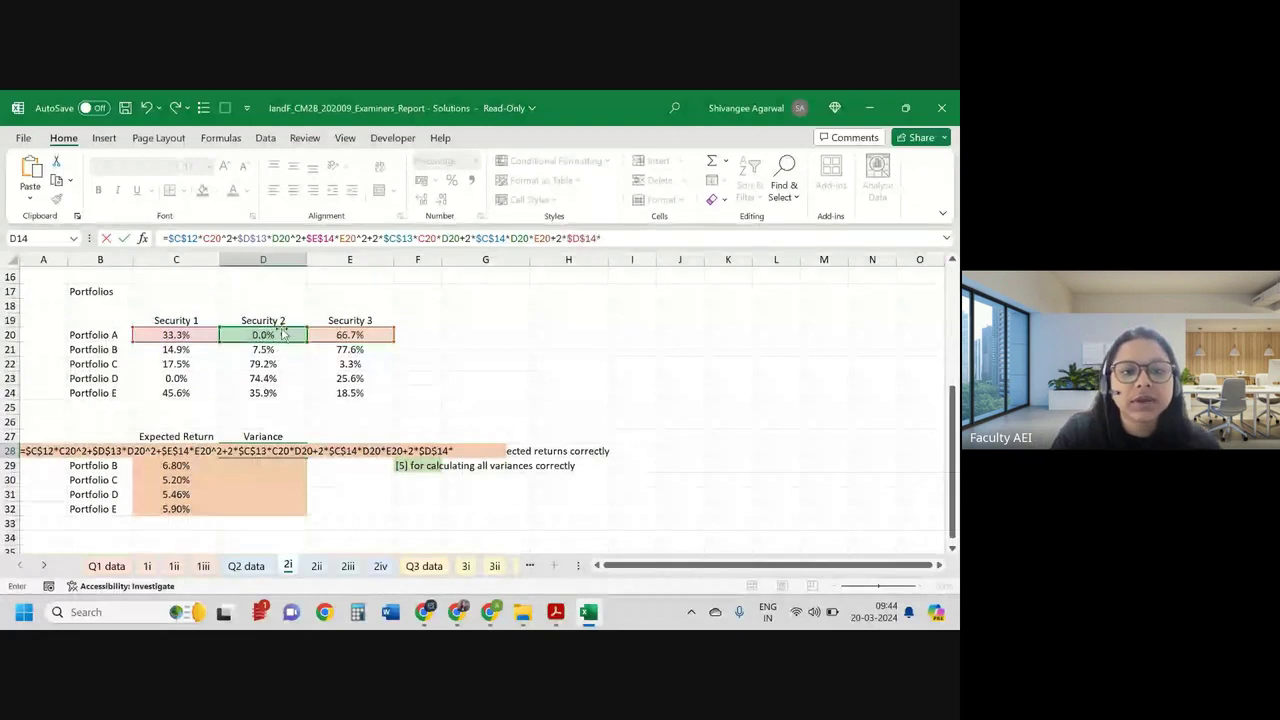
scroll(661, 281, "up", 4)
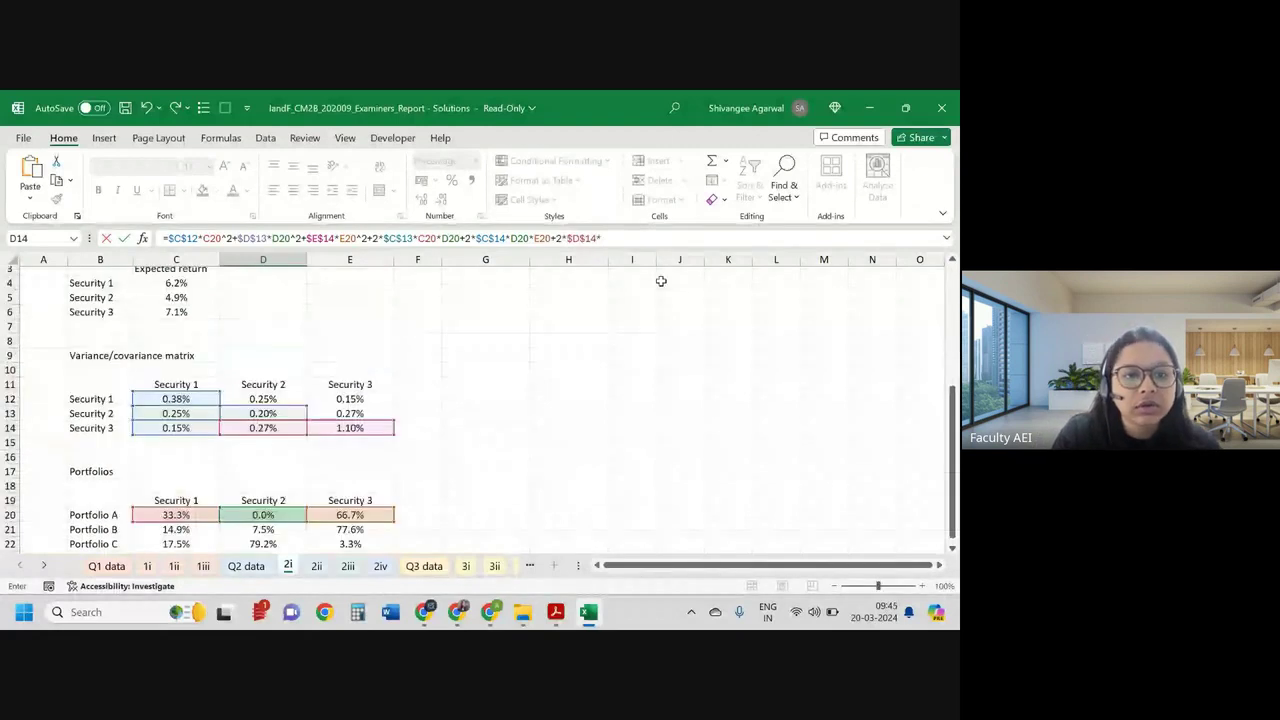
scroll(314, 328, "down", 1)
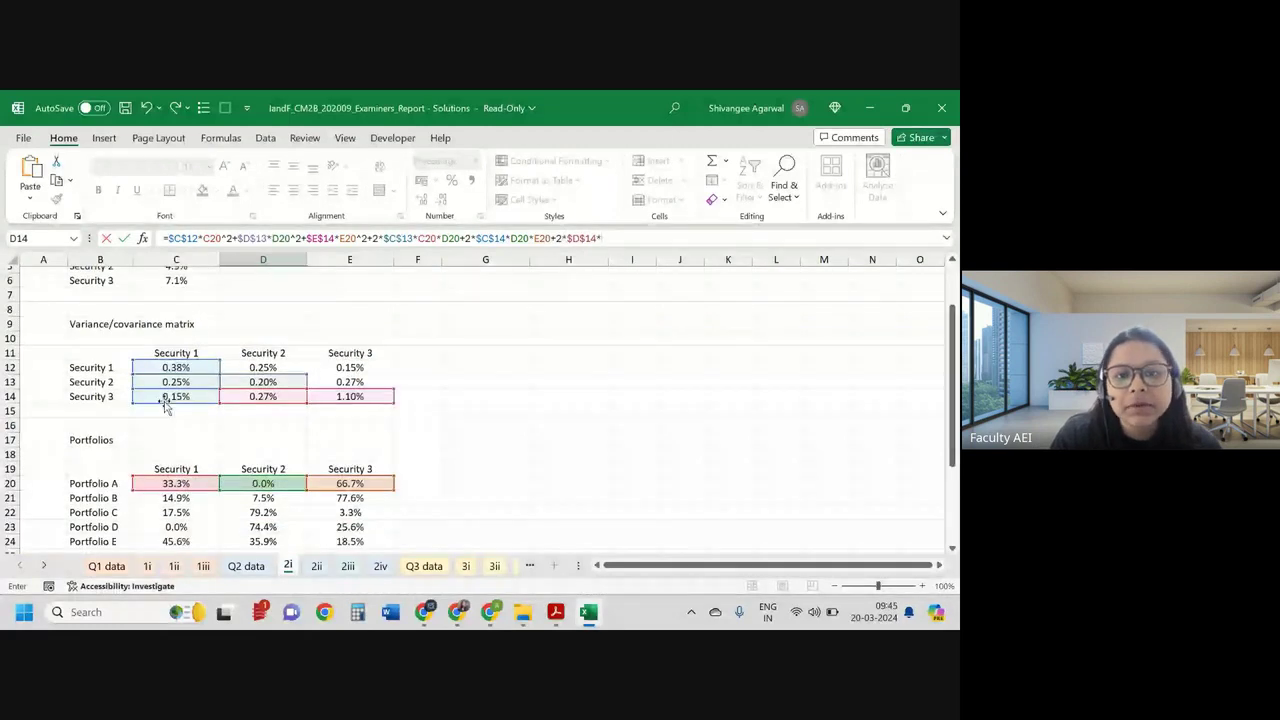
scroll(413, 286, "down", 2)
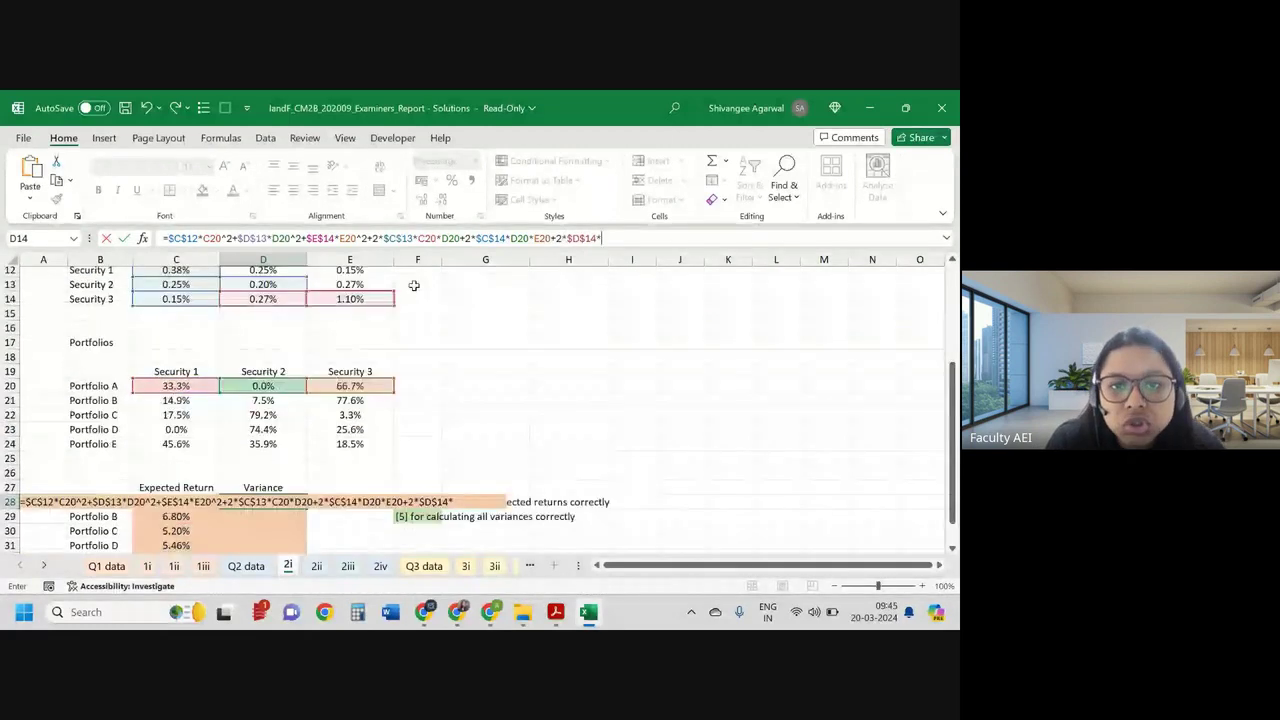
Step: Fix Portfolio A's variance formula: weight the Security 1–3 covariance by C20*E20, ending 2*$D$14*D20
left_click(541, 241)
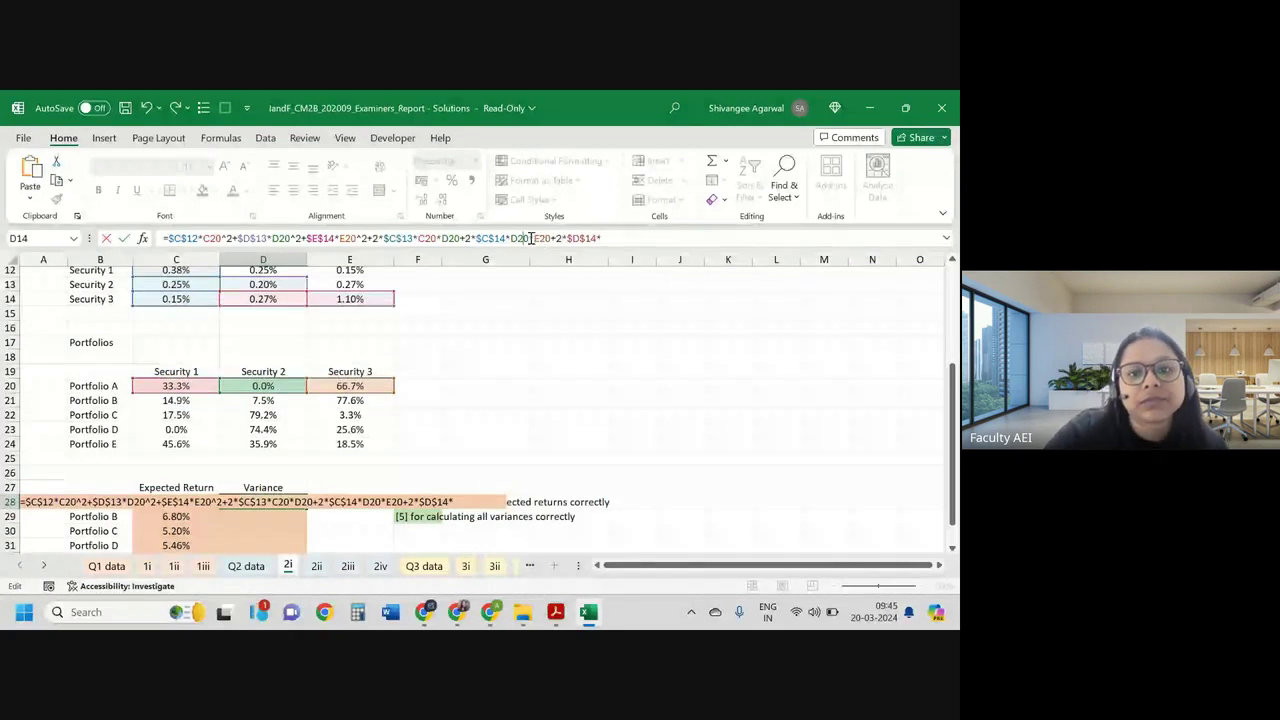
key("BackSpace")
key("BackSpace")
key("BackSpace")
key("BackSpace")
key("BackSpace")
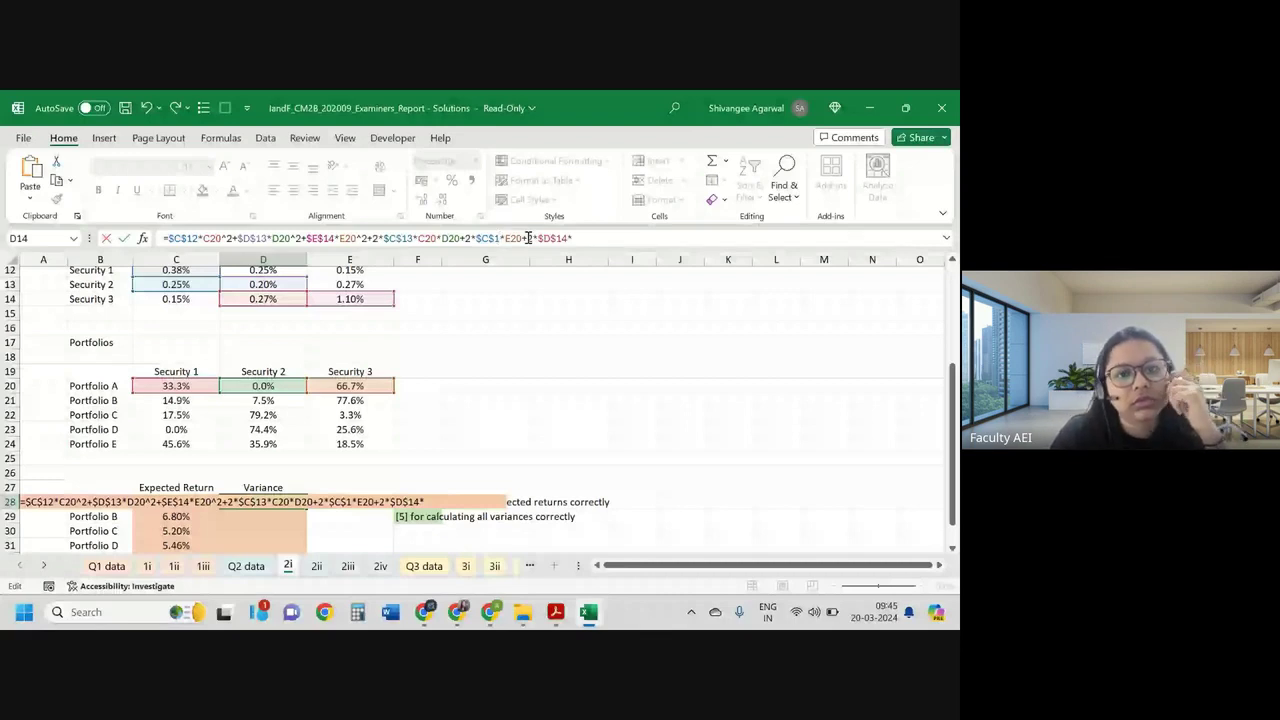
type("4")
scroll(416, 424, "up", 1)
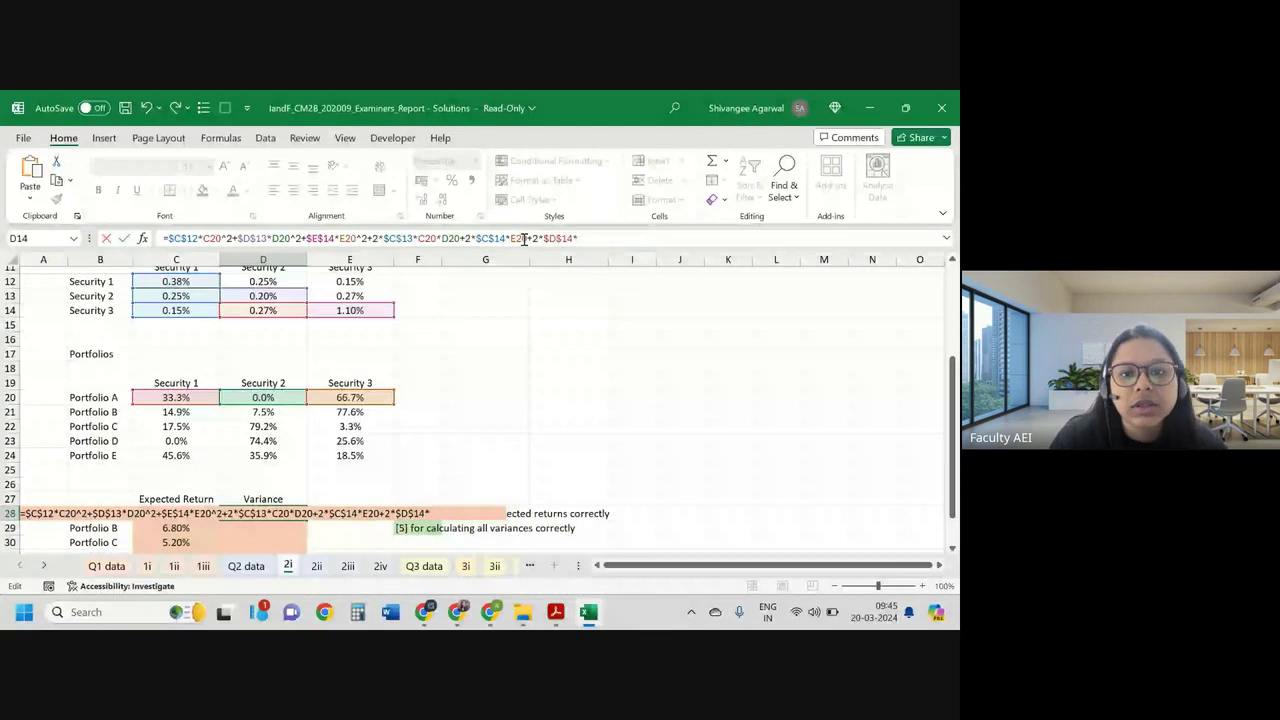
double_click(517, 238)
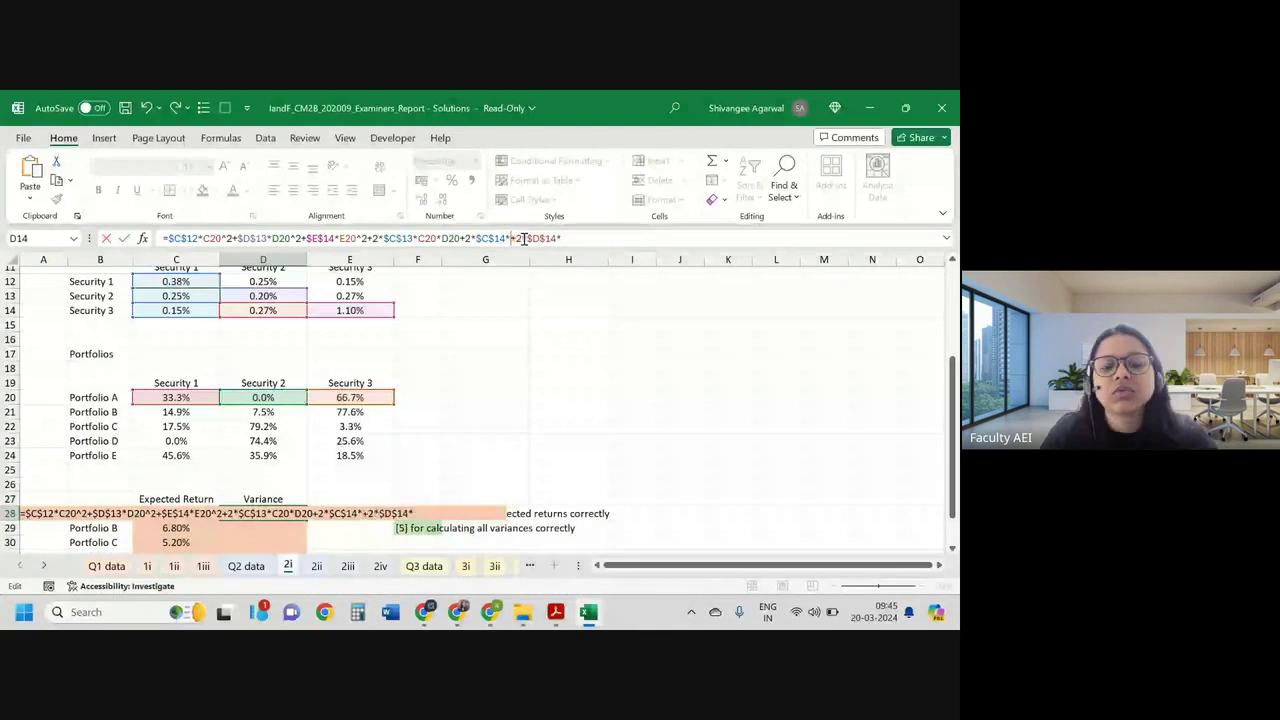
left_click(186, 398)
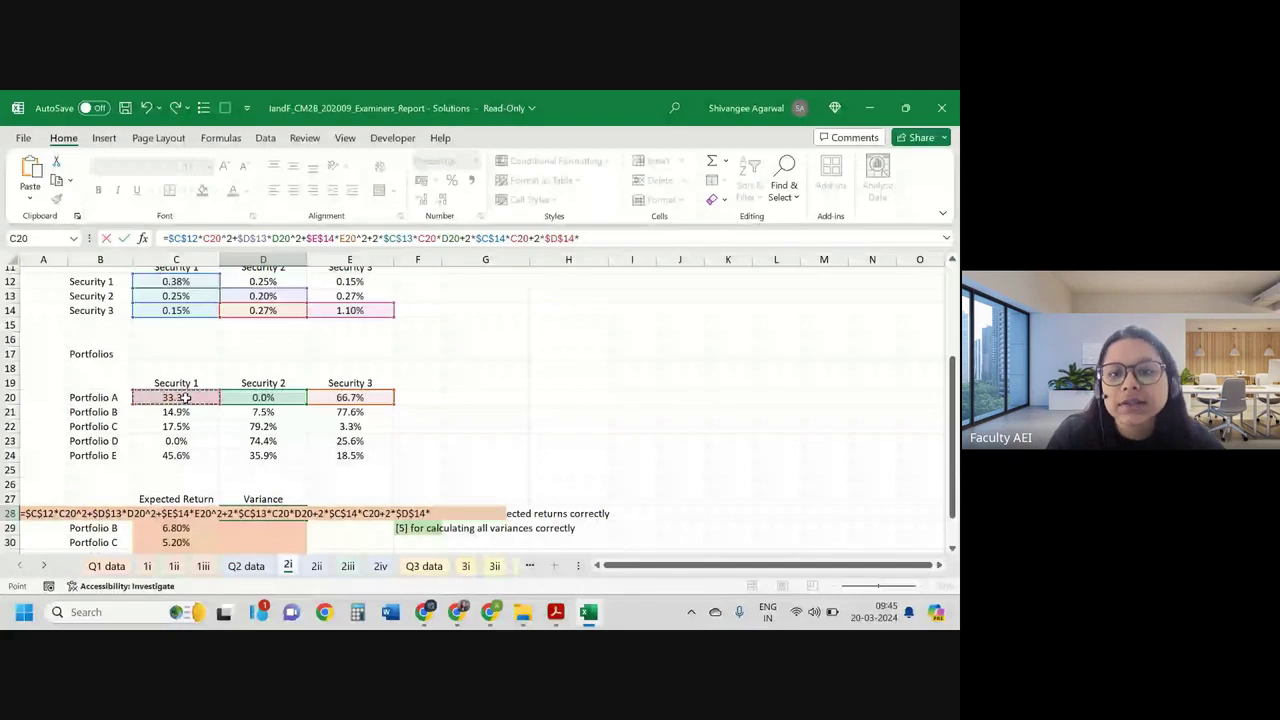
left_click(350, 398)
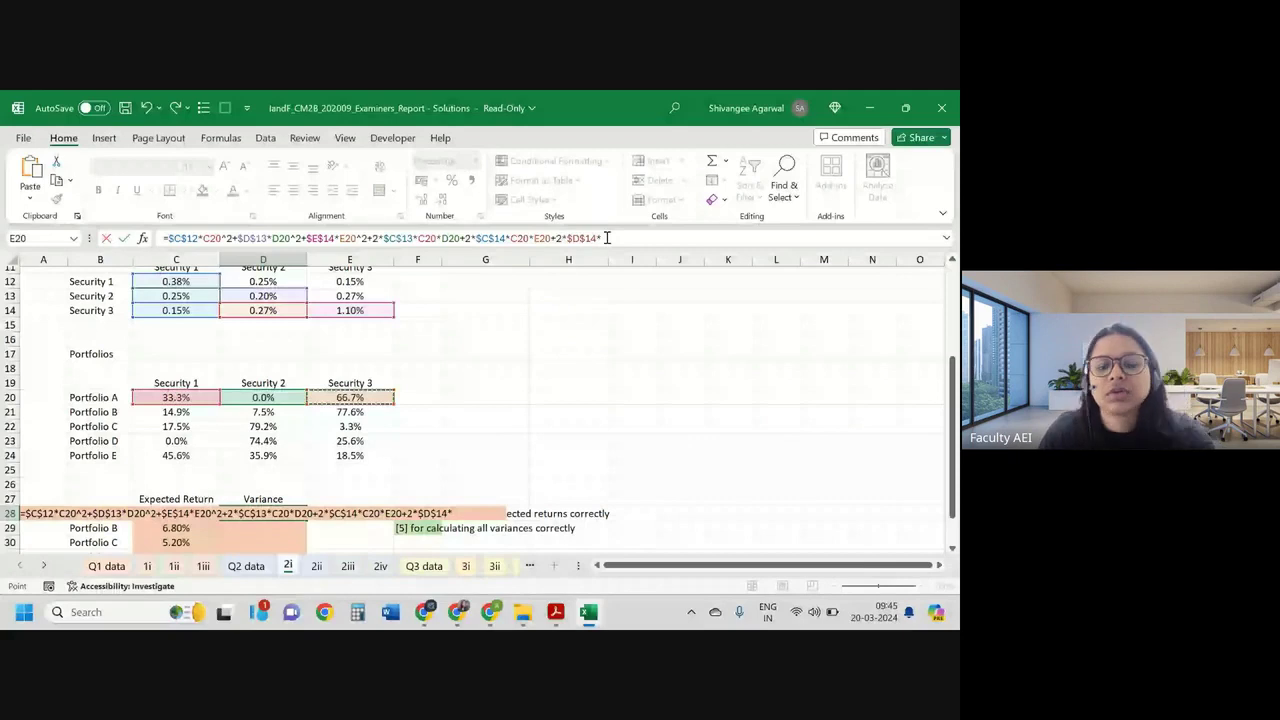
left_click(266, 397)
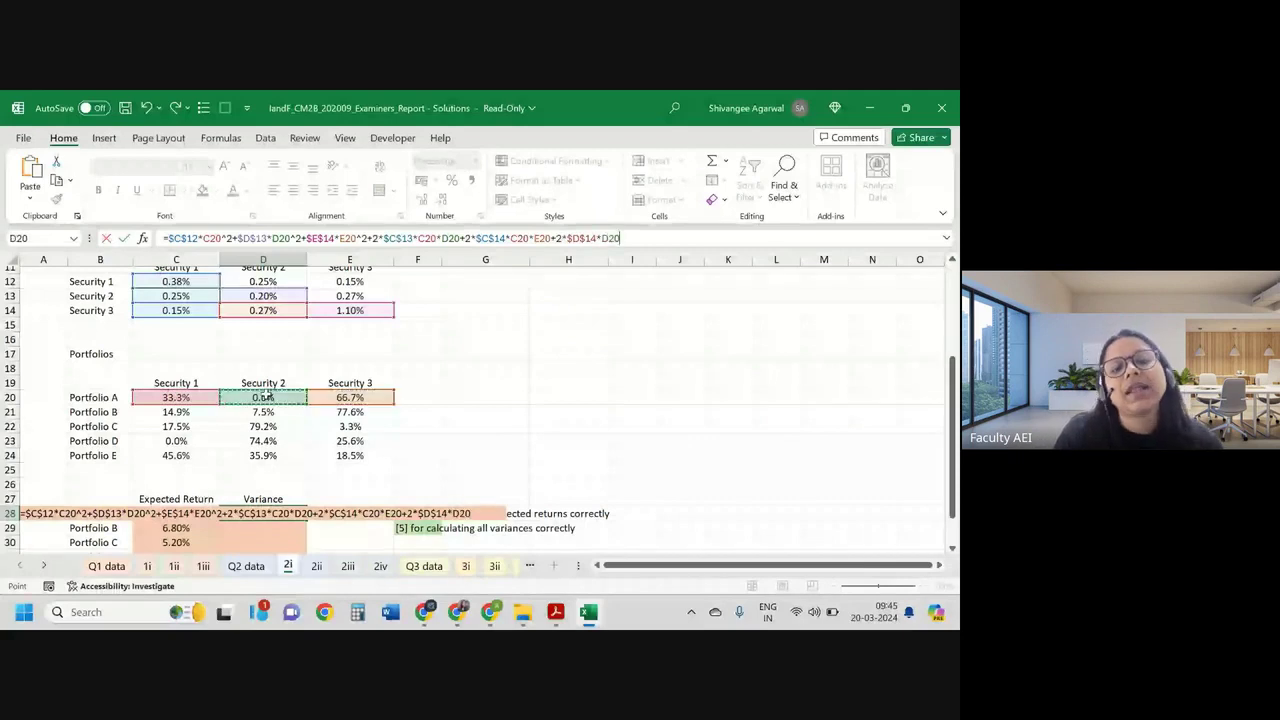
Step: Enter Portfolio A's variance (0.60%) and fill it to D32, giving 0.74%, 0.22%, 0.29%, 0.29%
key("Return")
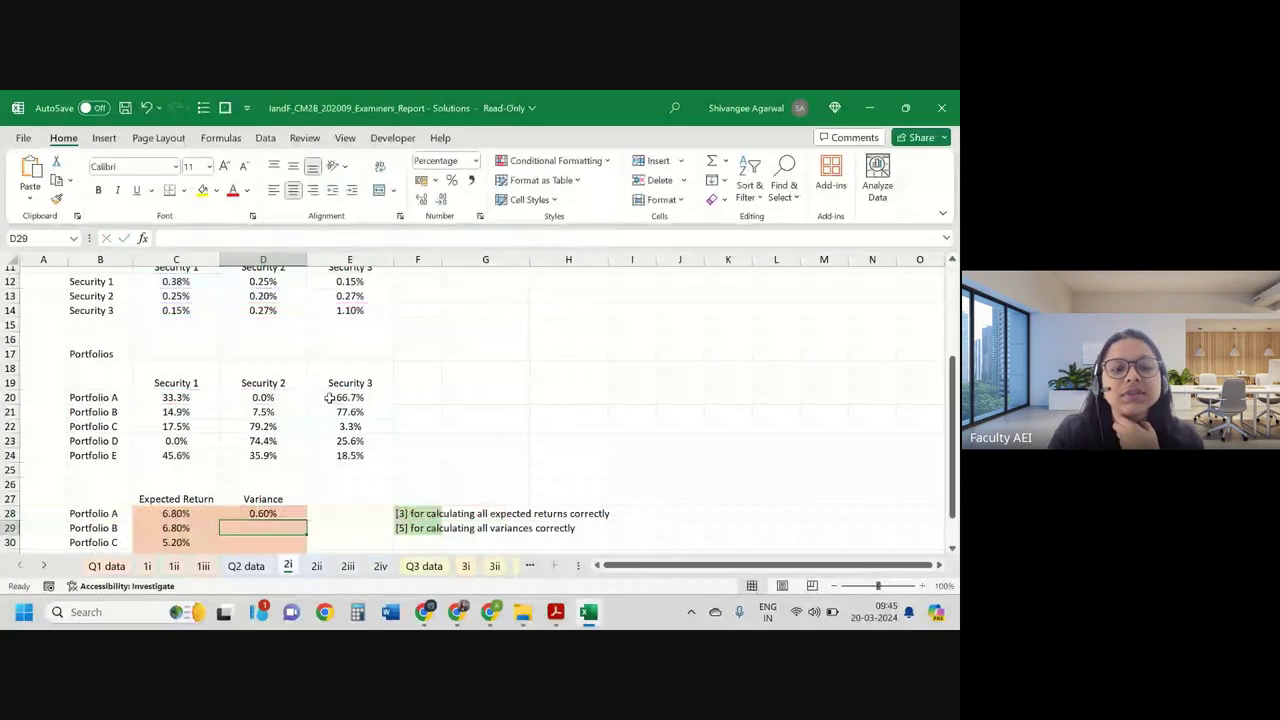
scroll(291, 433, "down", 2)
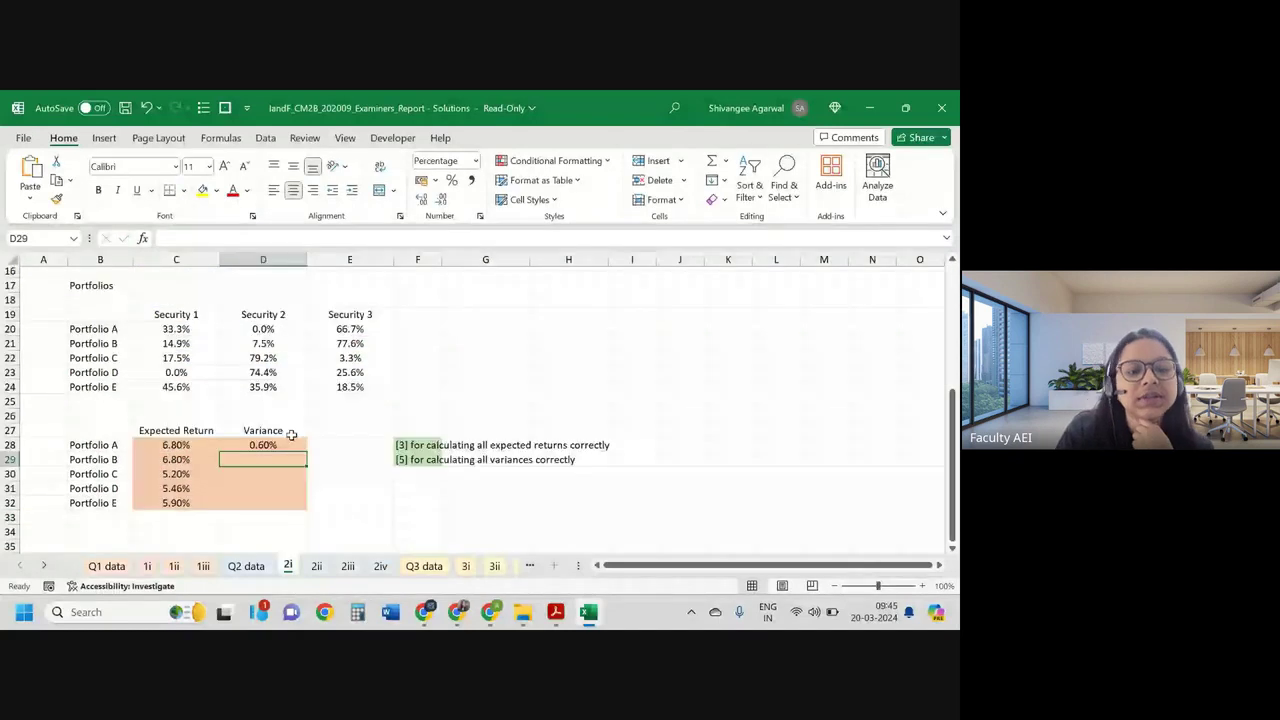
left_click(280, 444)
double_click(306, 451)
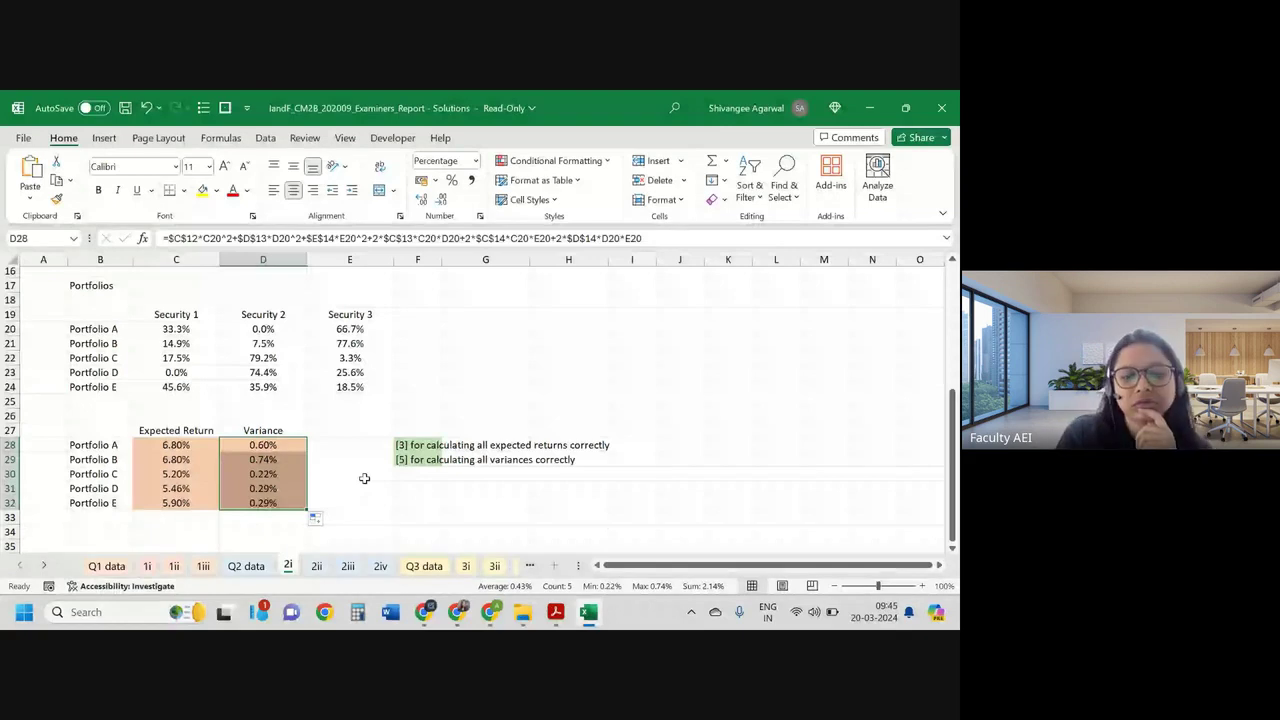
left_click(541, 622)
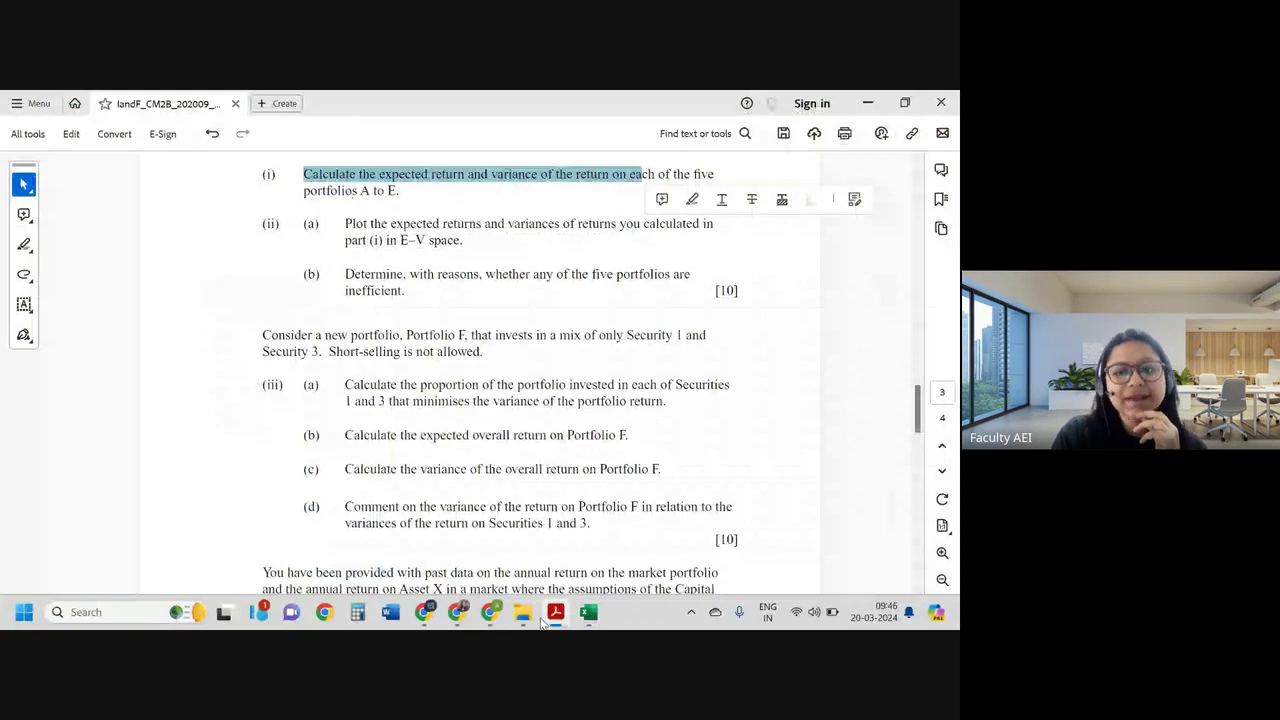
Step: Reread exam part (ii)(a) on plotting returns and variances in E–V space, then return to Excel
scroll(470, 318, "down", 1)
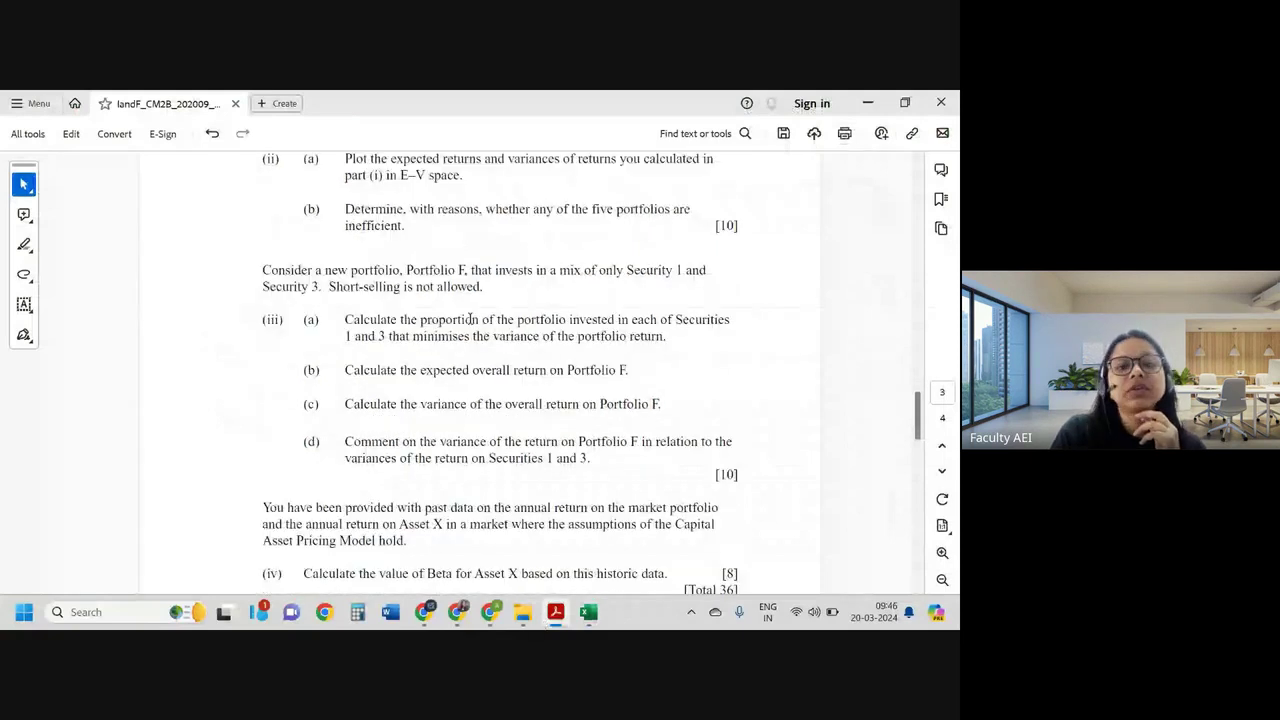
scroll(470, 318, "up", 1)
left_click_drag(370, 225, 658, 218)
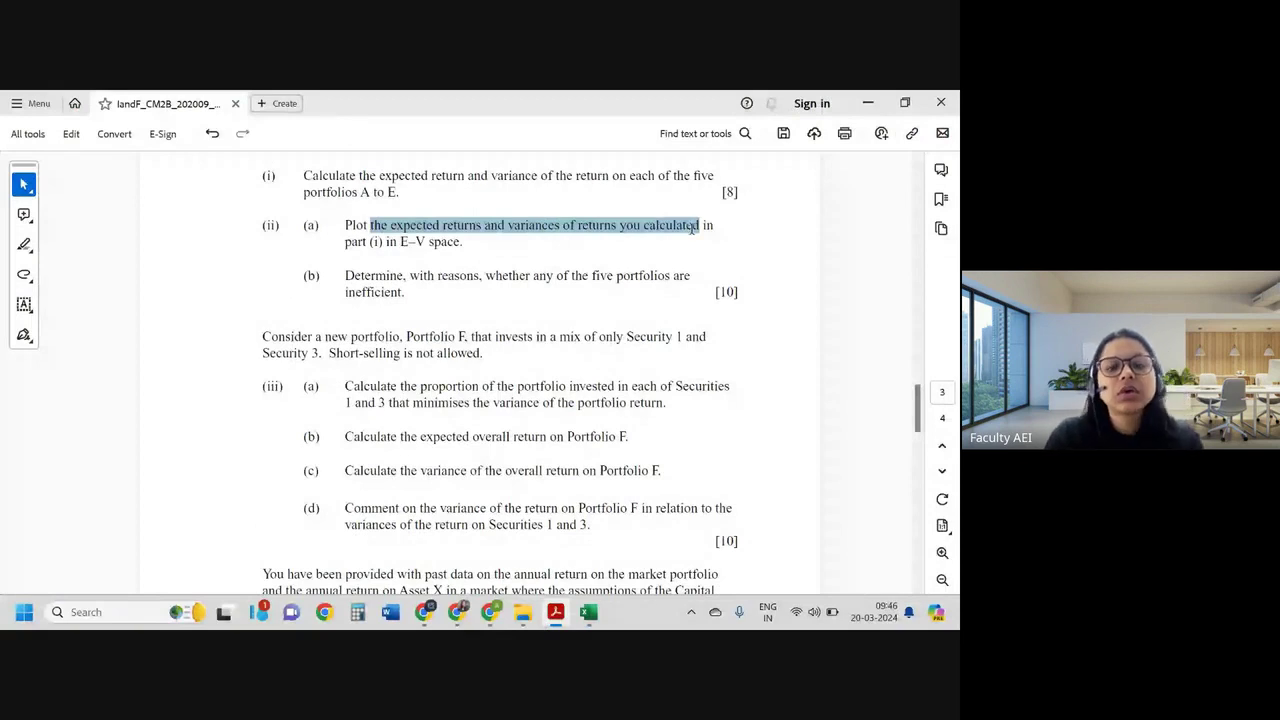
key("alt+Tab")
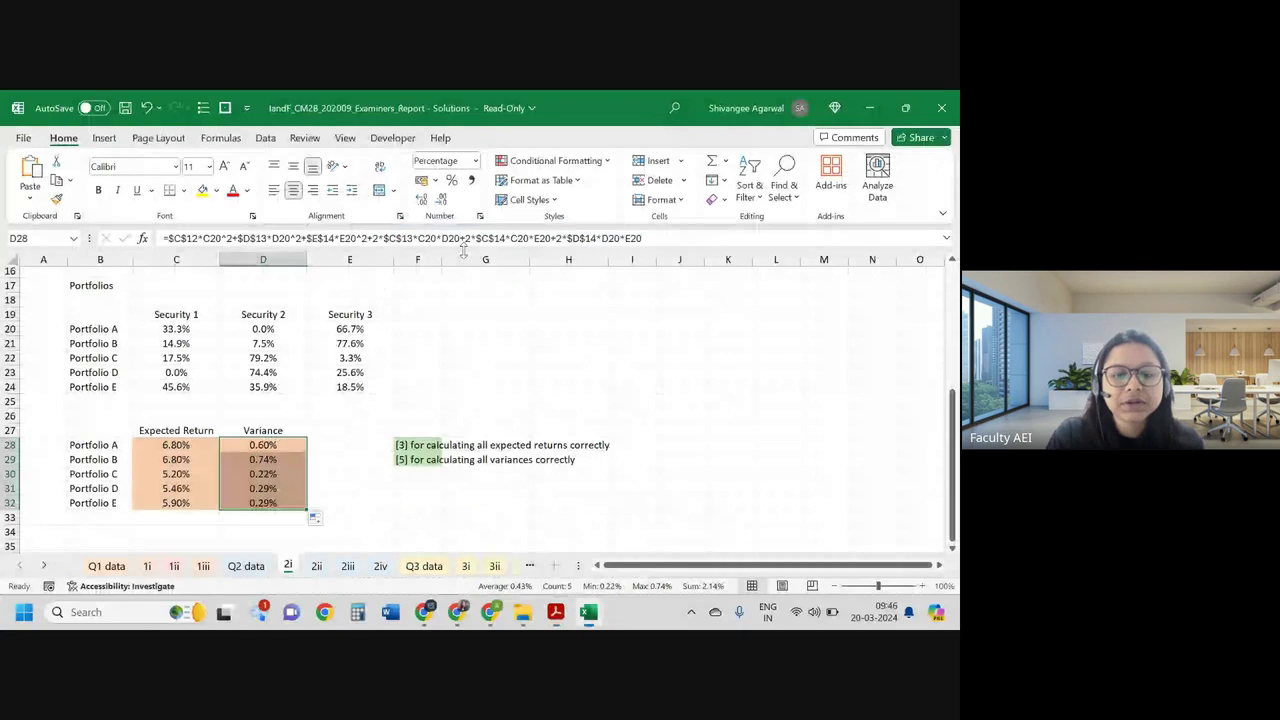
left_click(600, 401)
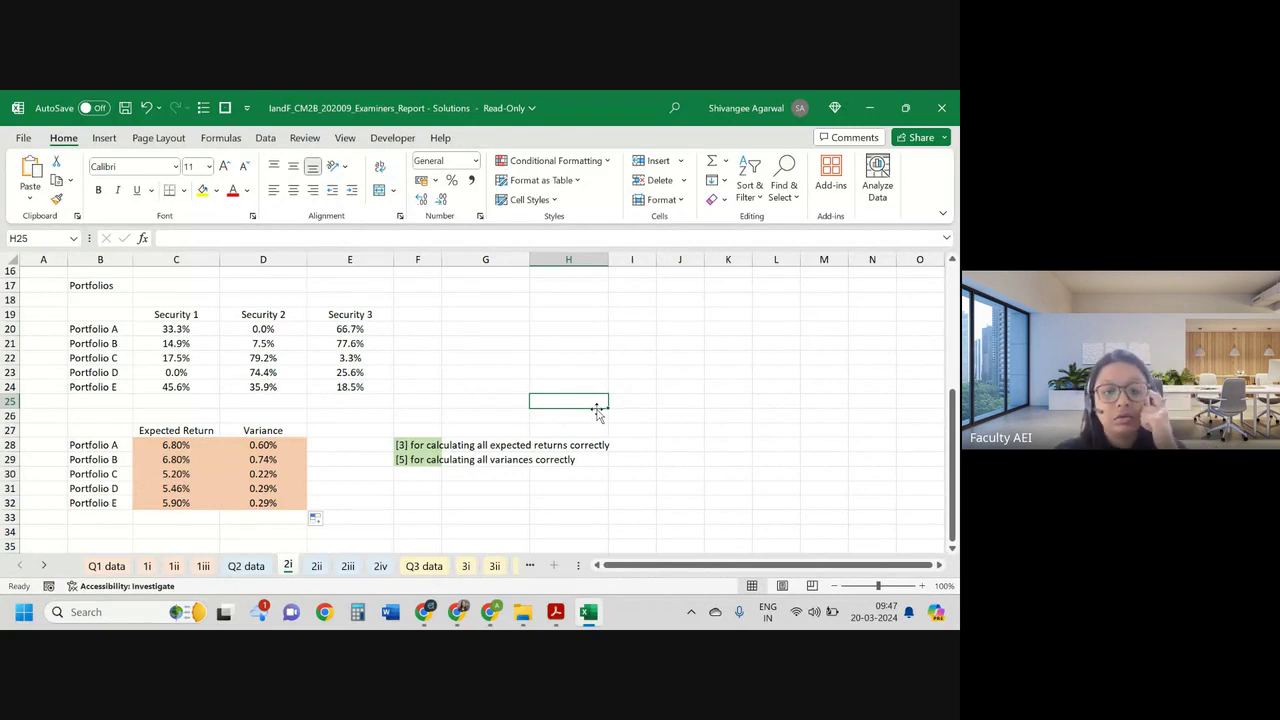
mouse_move(425, 618)
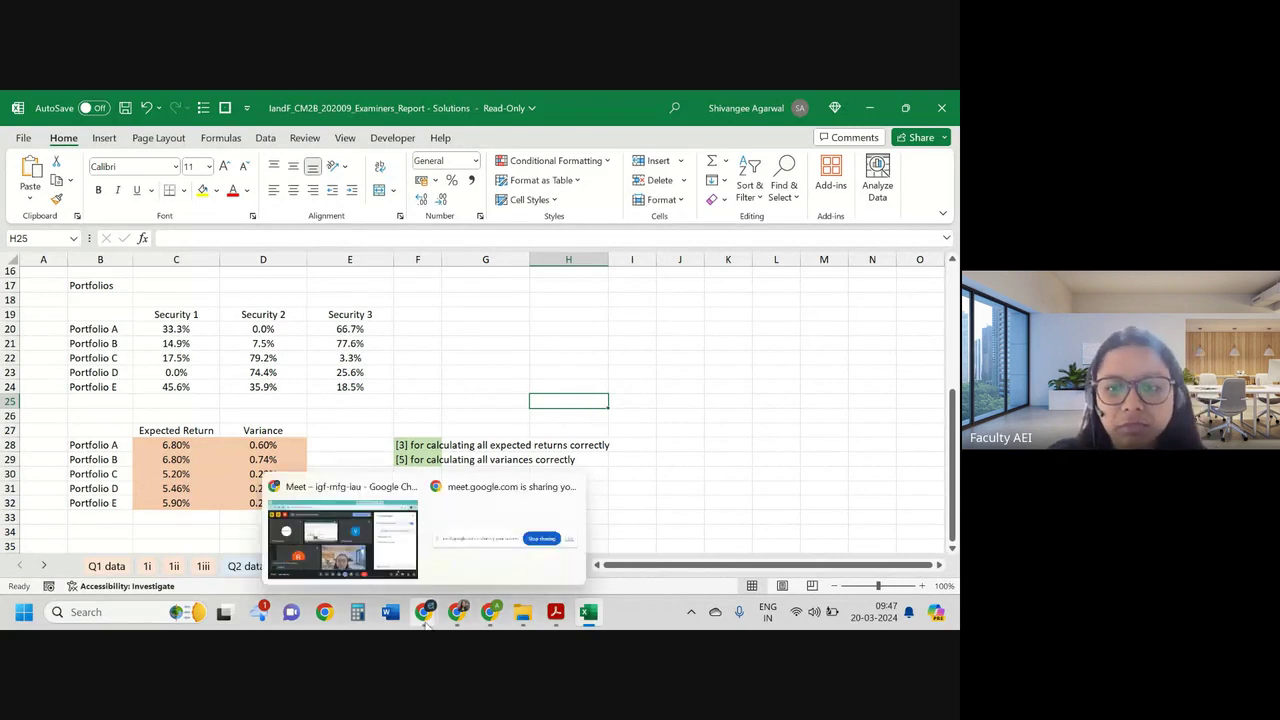
left_click(395, 530)
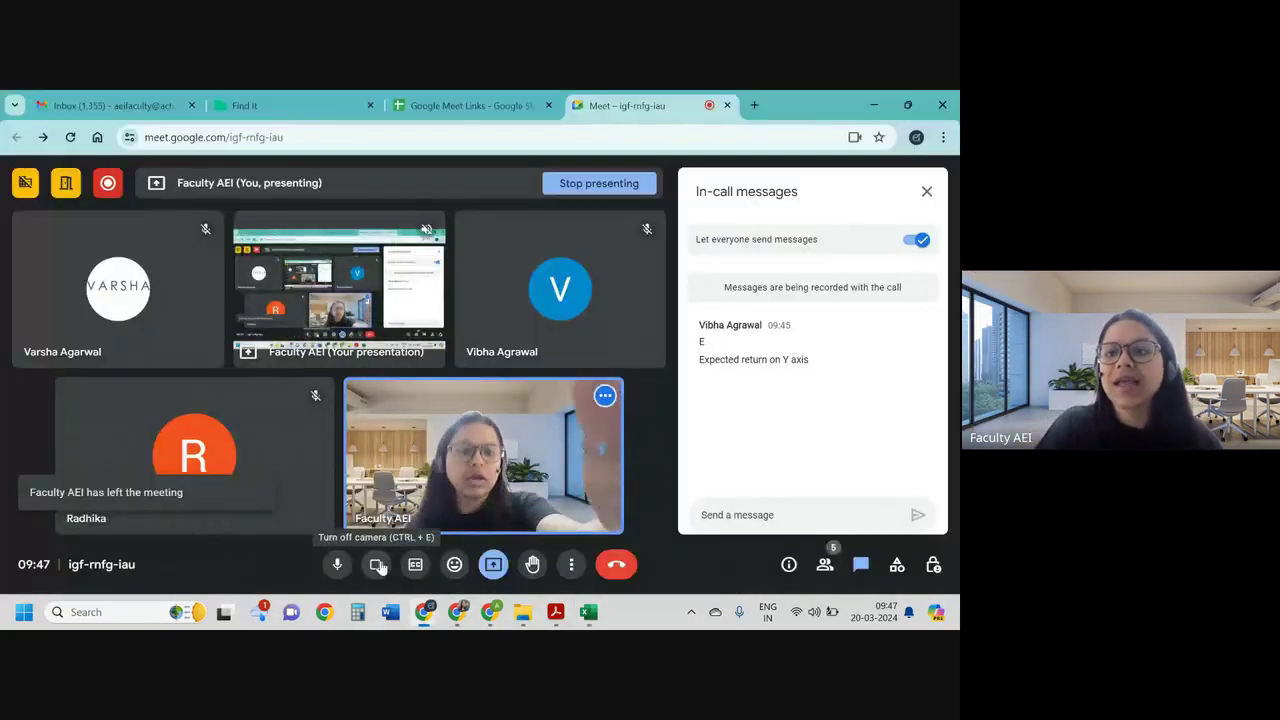
left_click(873, 105)
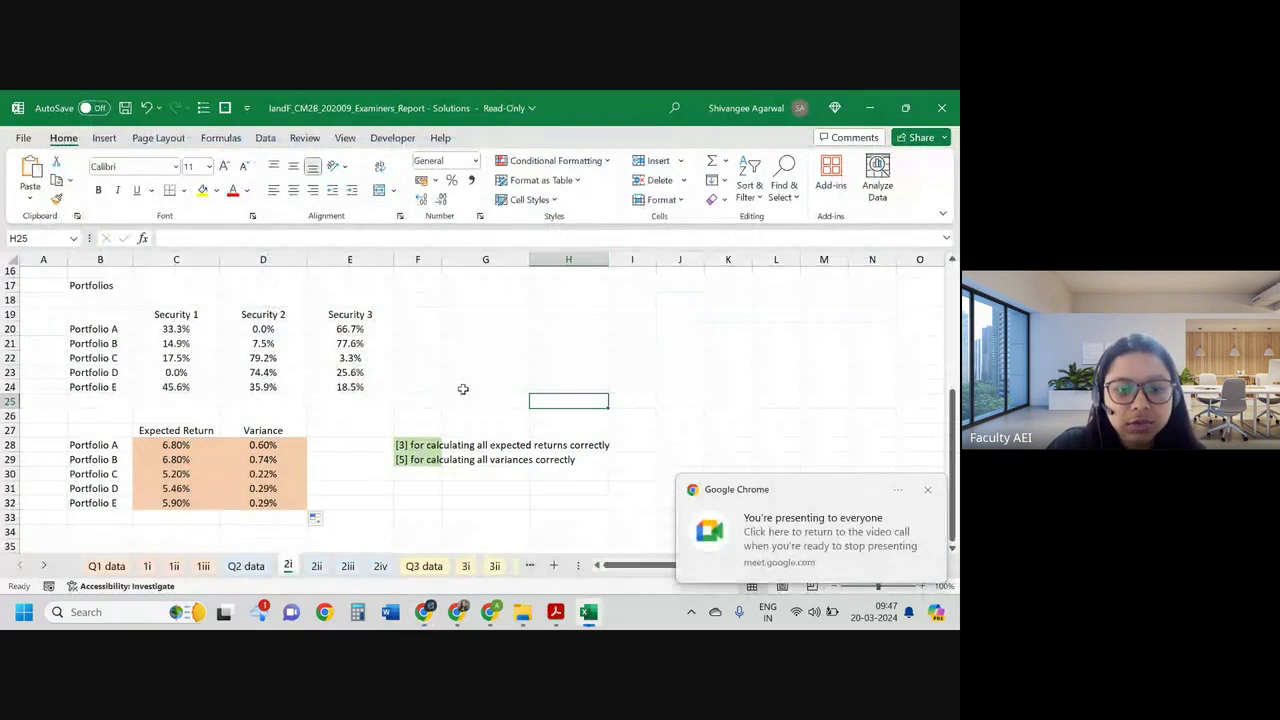
left_click(317, 566)
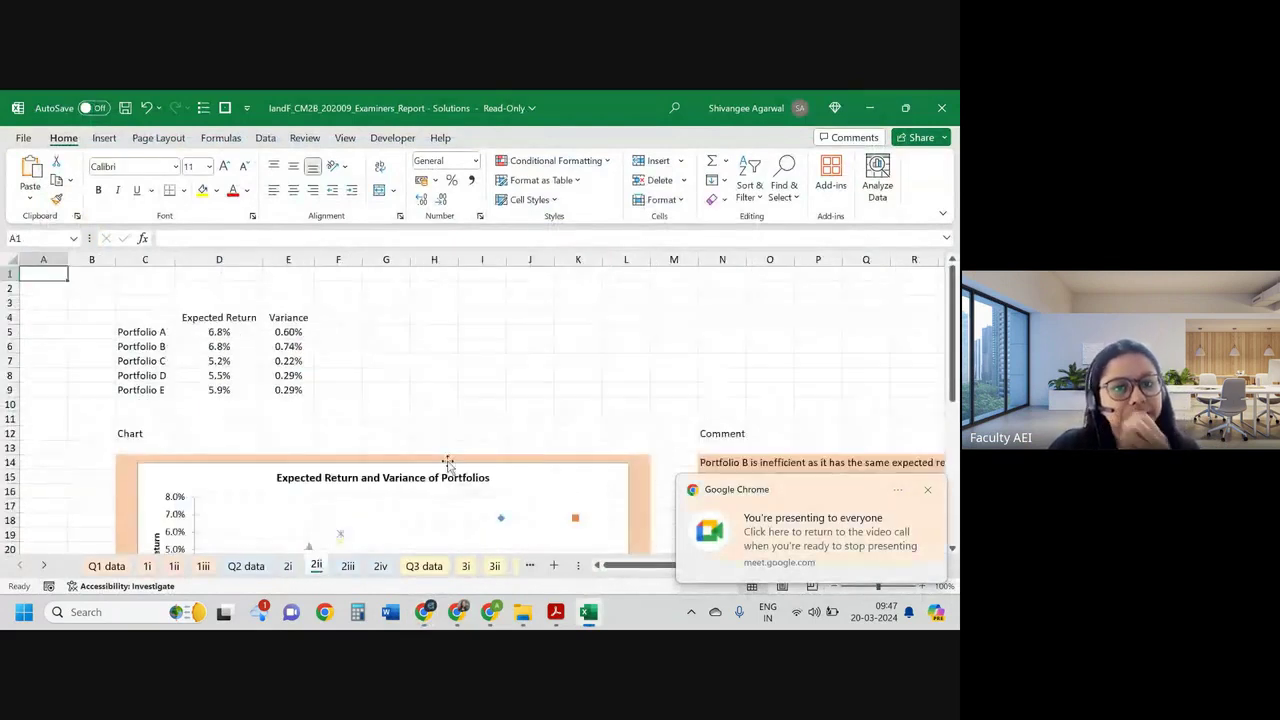
scroll(448, 465, "down", 1)
scroll(318, 364, "up", 1)
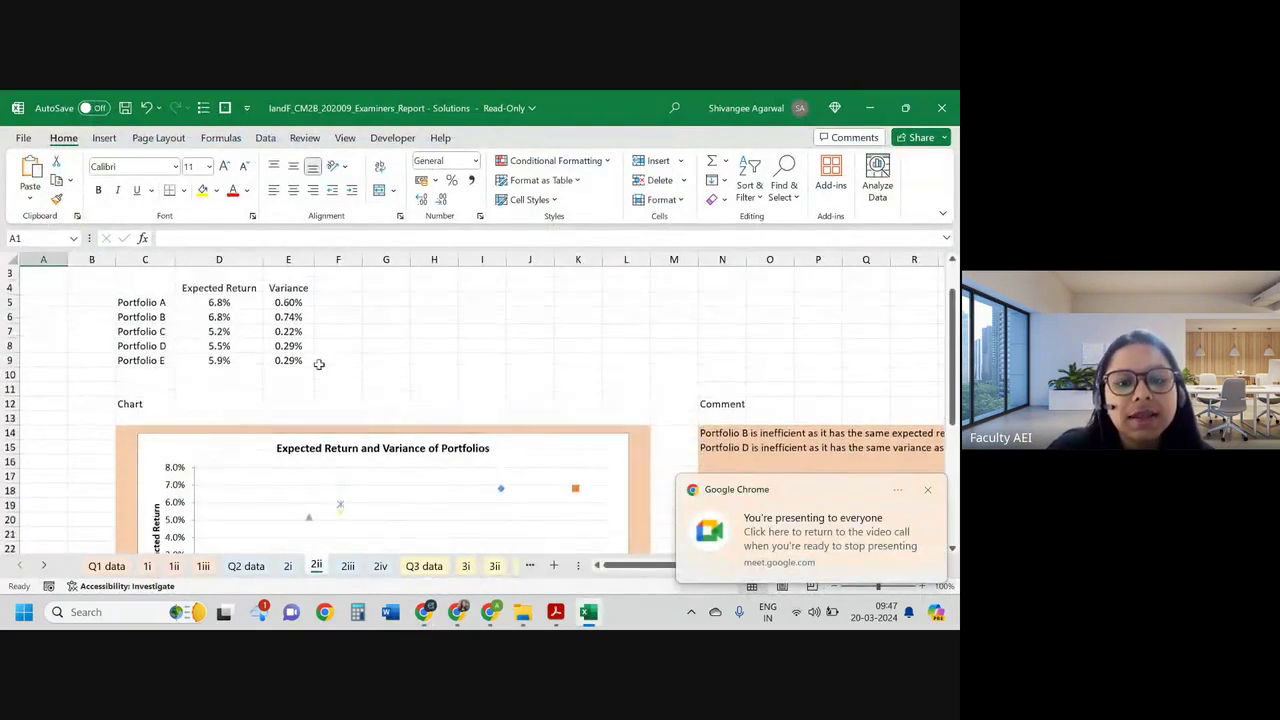
scroll(318, 364, "up", 1)
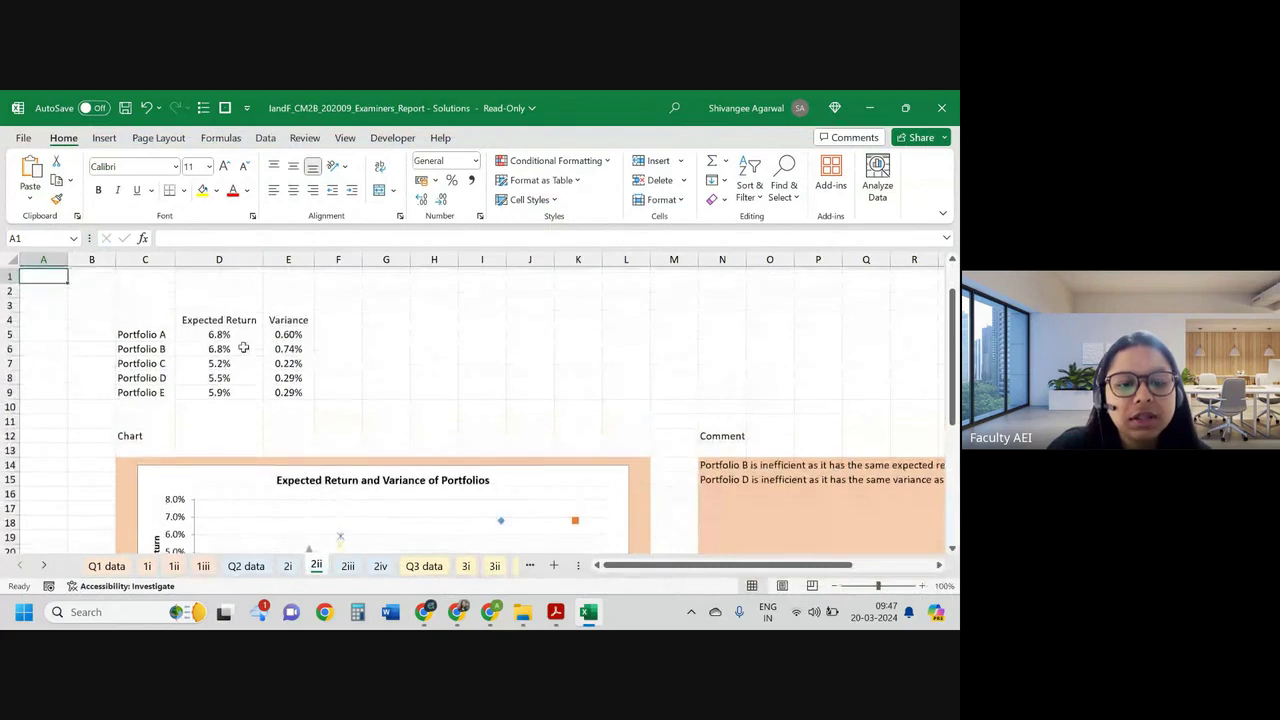
left_click(289, 566)
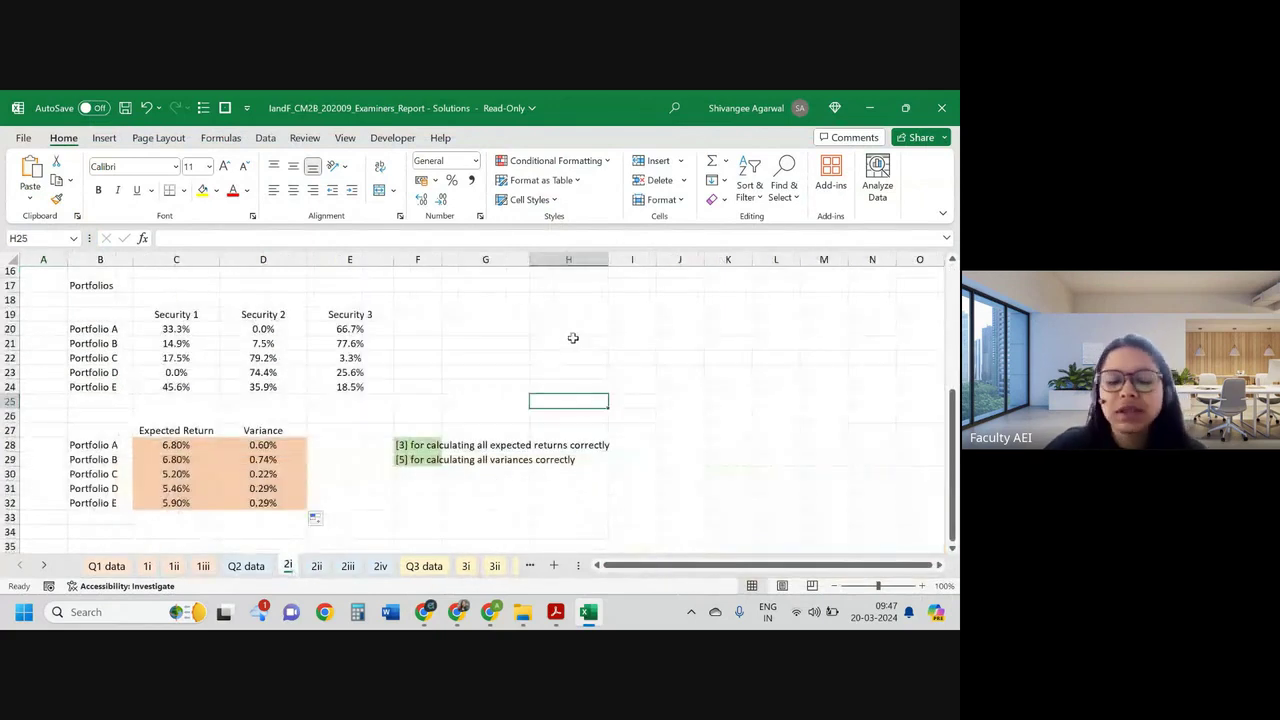
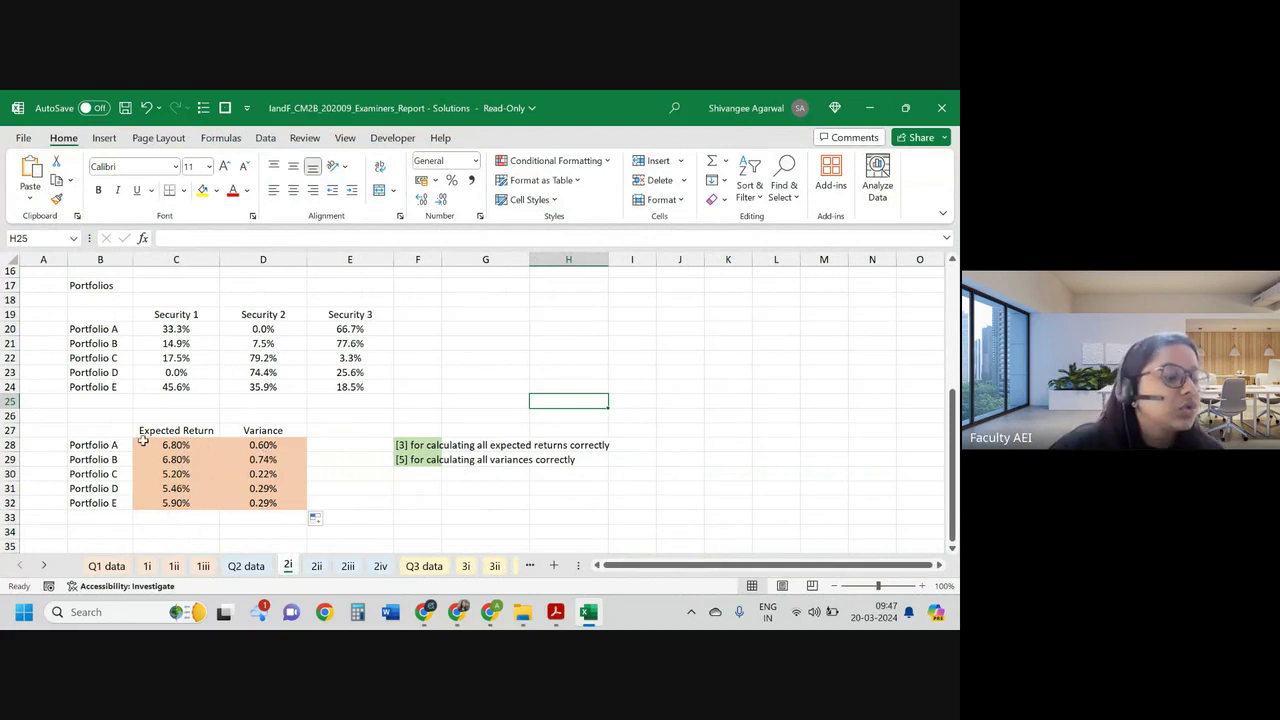
Step: Insert a scatter chart of the portfolio return and variance table and move it beside the table
left_click_drag(106, 437, 270, 500)
left_click(105, 140)
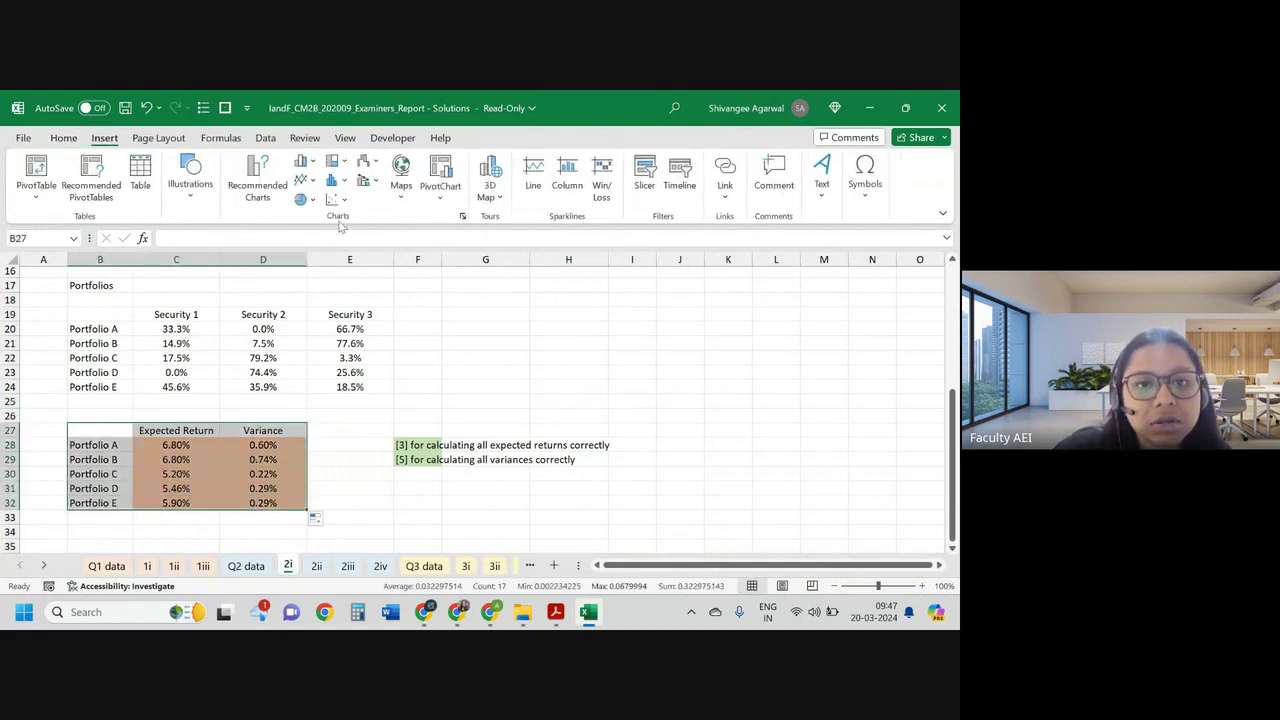
left_click(336, 203)
left_click(343, 252)
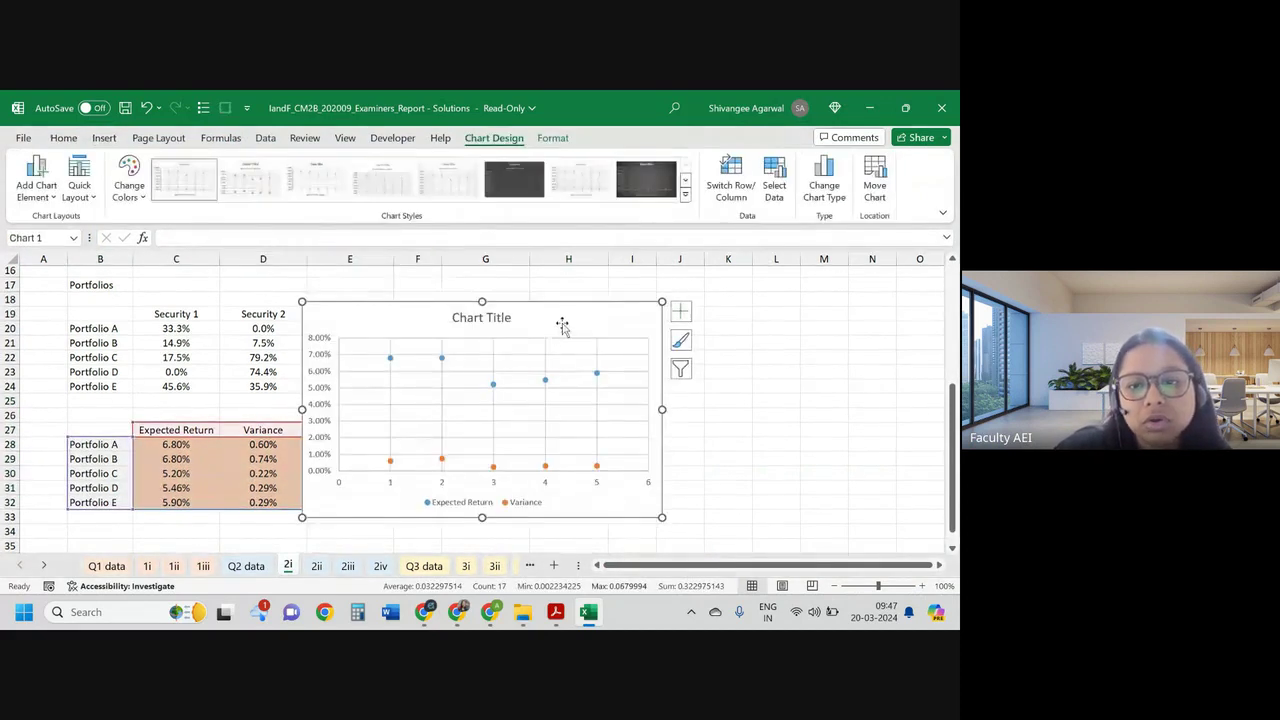
left_click_drag(563, 323, 647, 298)
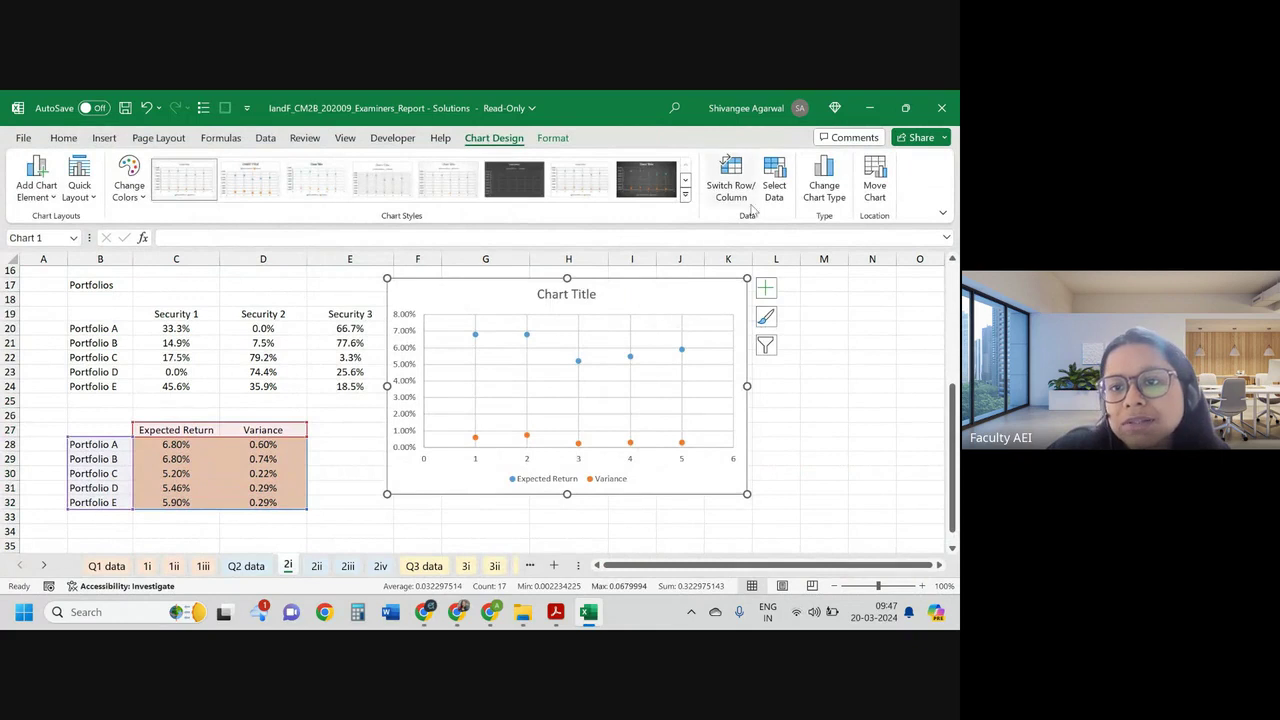
Step: Inspect the chart's data series and axis labels, then undo the move and the inserted chart
left_click(776, 190)
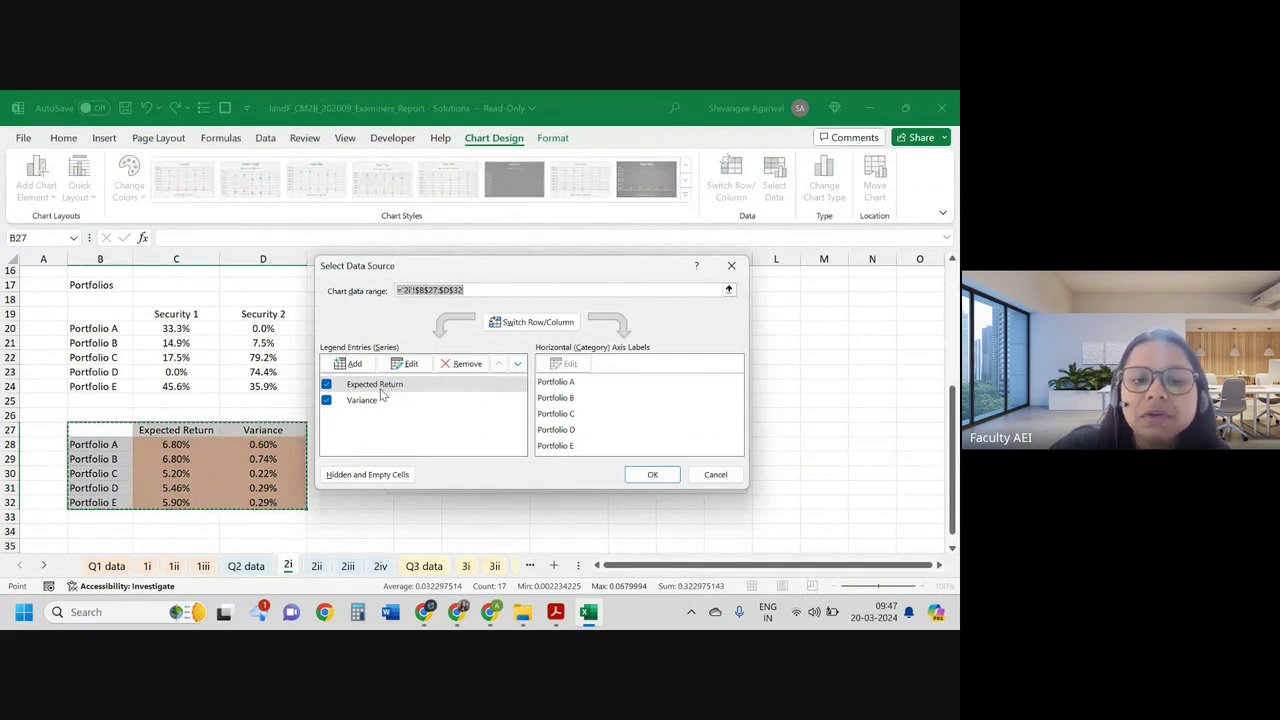
left_click(381, 402)
left_click(445, 364)
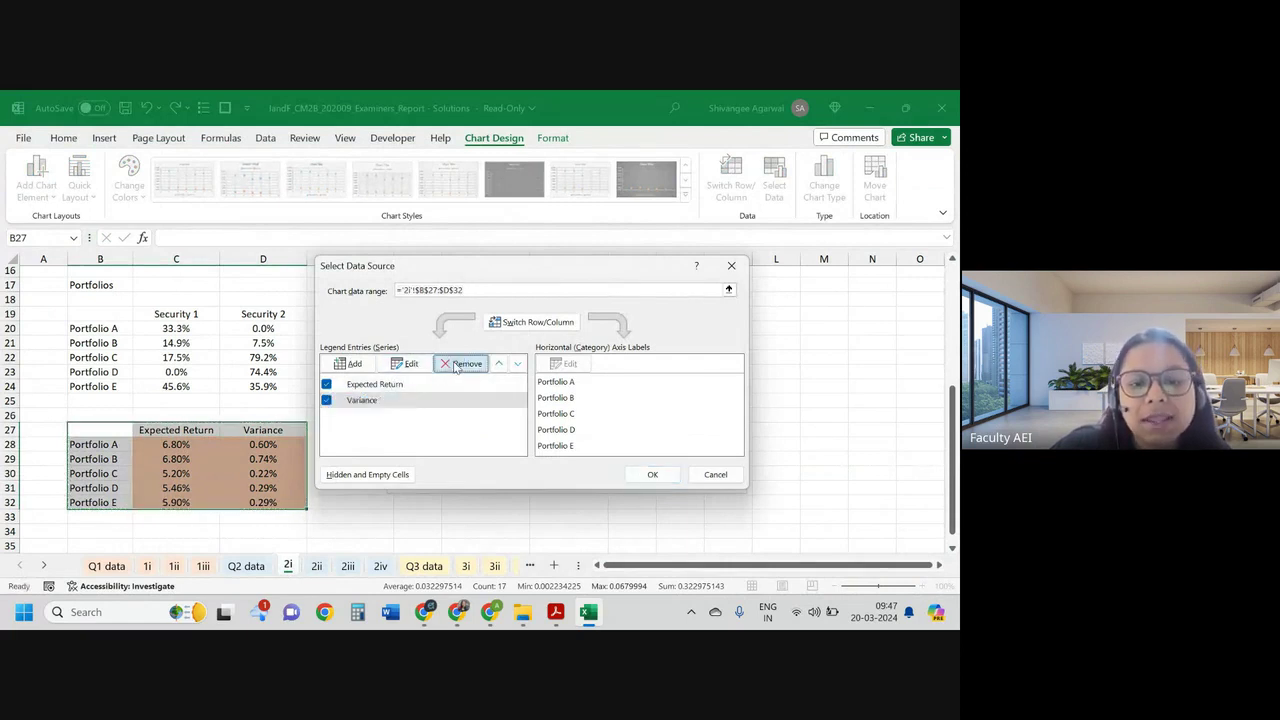
left_click(443, 390)
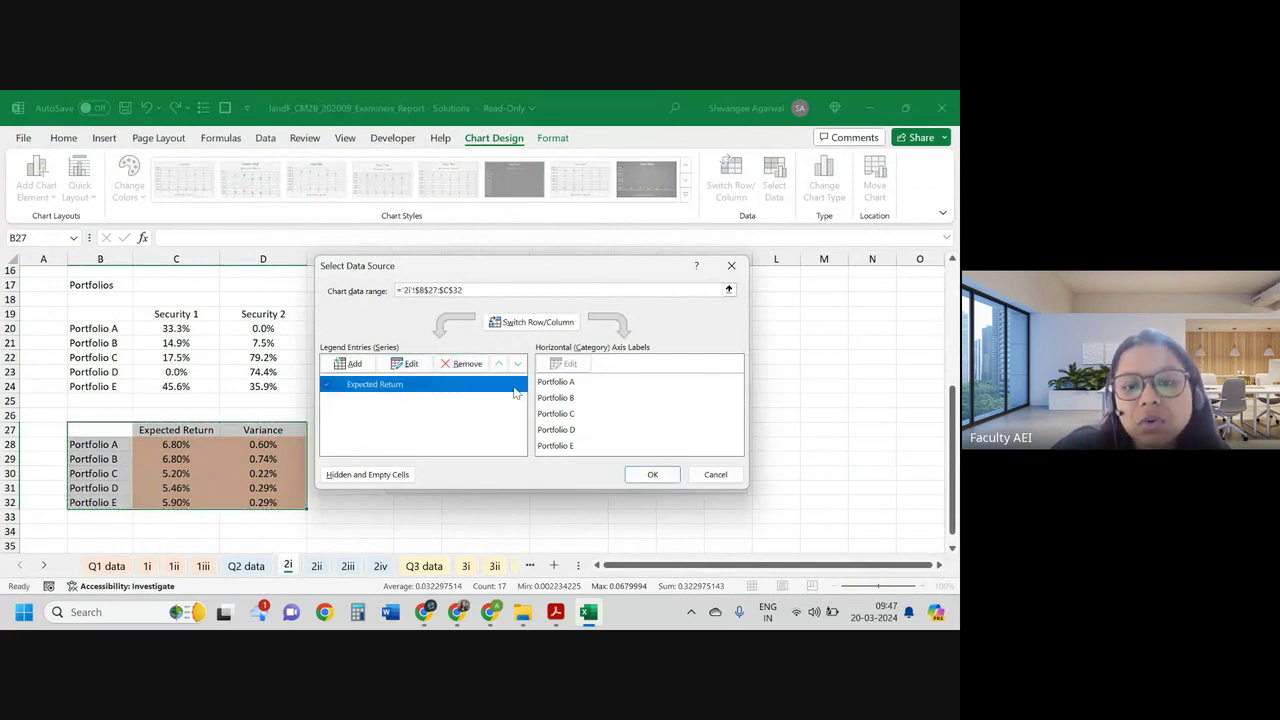
left_click(610, 429)
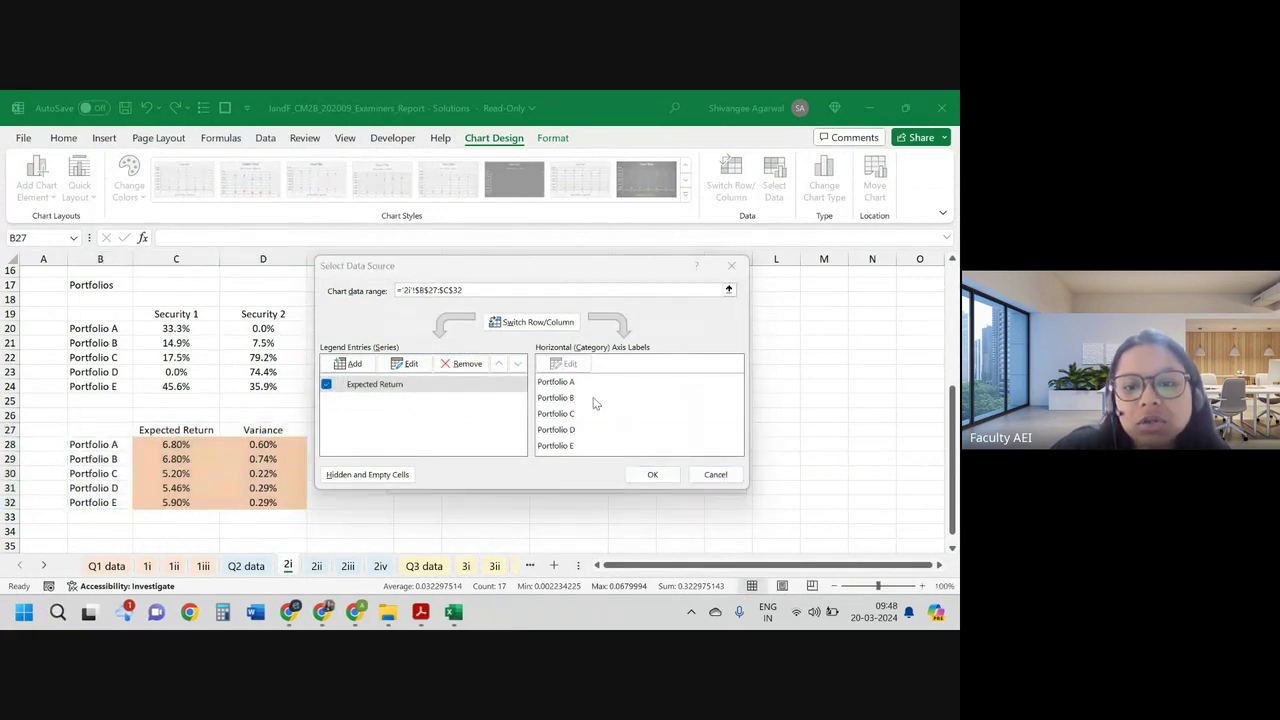
left_click(572, 383)
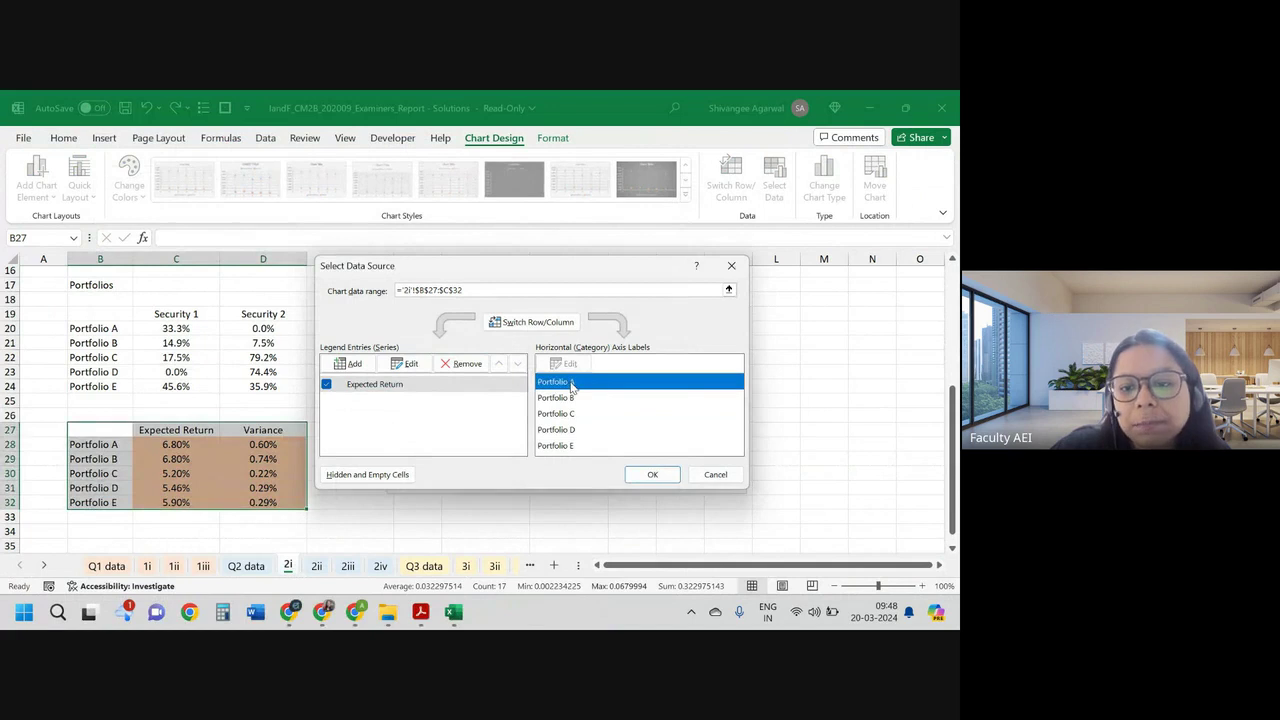
left_click(714, 474)
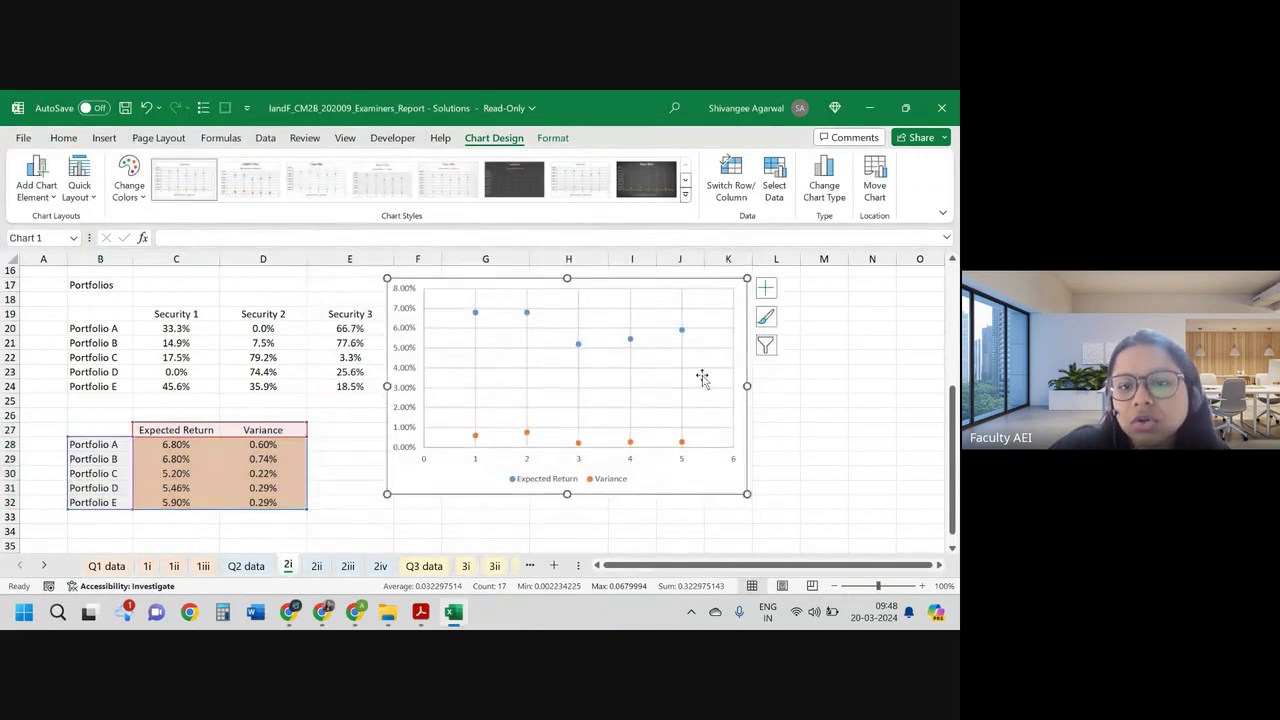
key("ctrl+z")
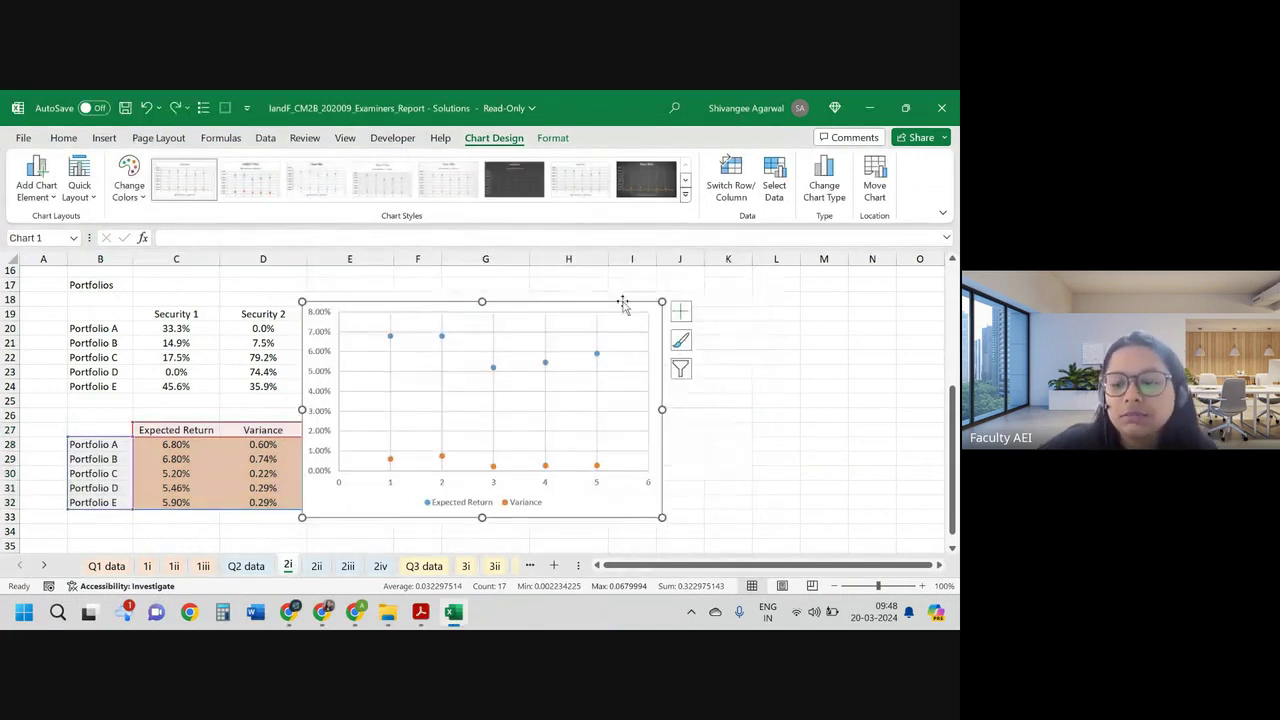
key("ctrl+z")
Step: Insert a scatter chart of the Expected Return and Variance columns beside the table, with rows and columns switched
left_click(570, 356)
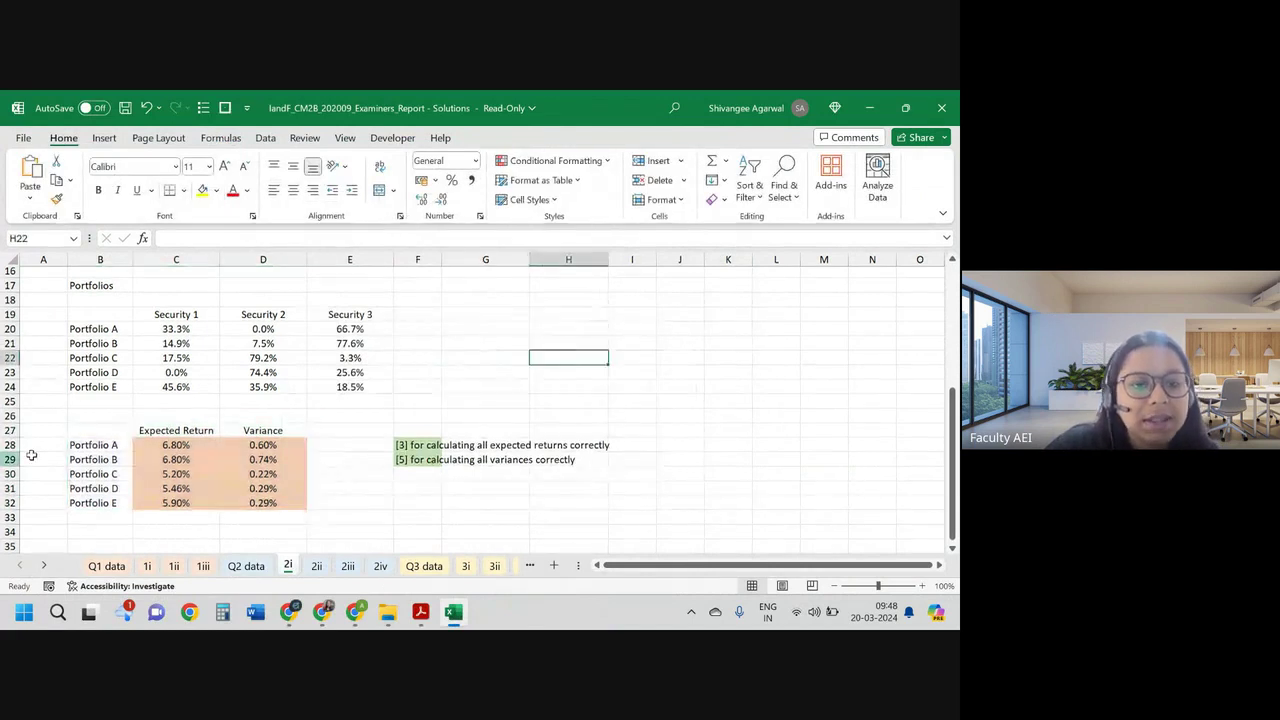
left_click_drag(170, 438, 314, 517)
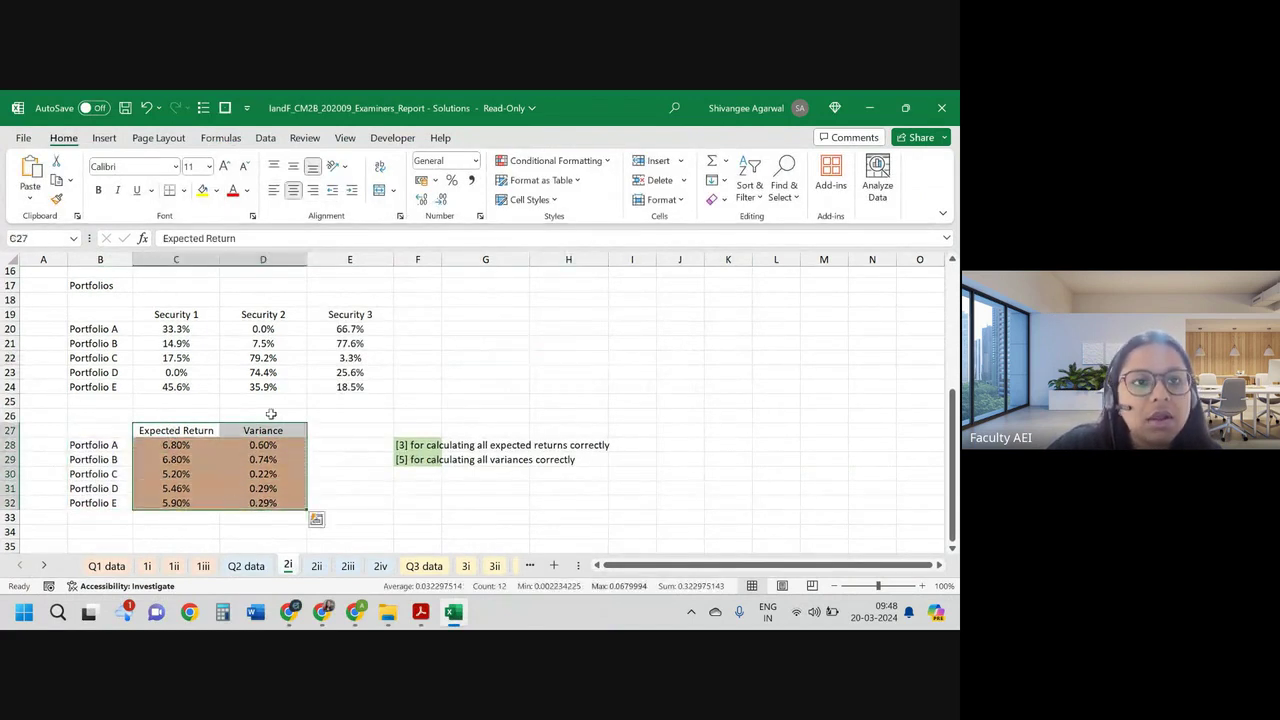
left_click(104, 137)
left_click(333, 199)
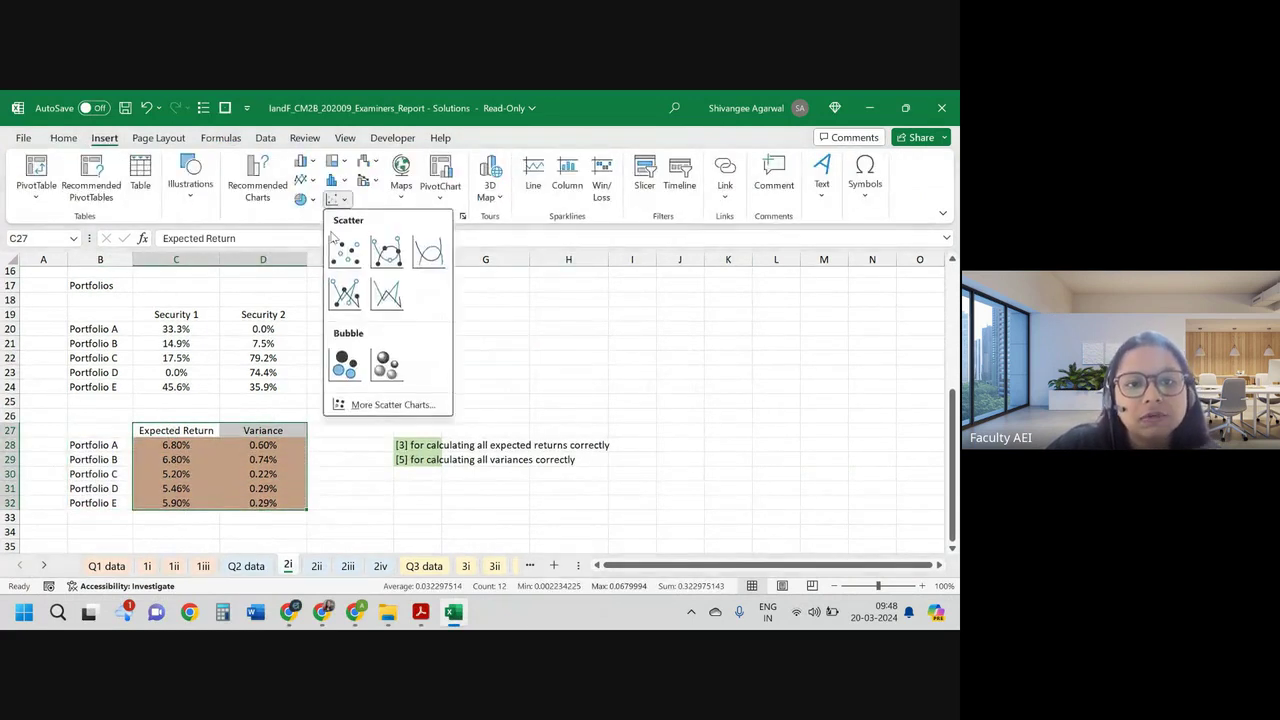
left_click(343, 256)
mouse_move(443, 320)
left_mouse_down()
mouse_move(560, 320)
mouse_move(537, 297)
mouse_move(444, 317)
left_mouse_up()
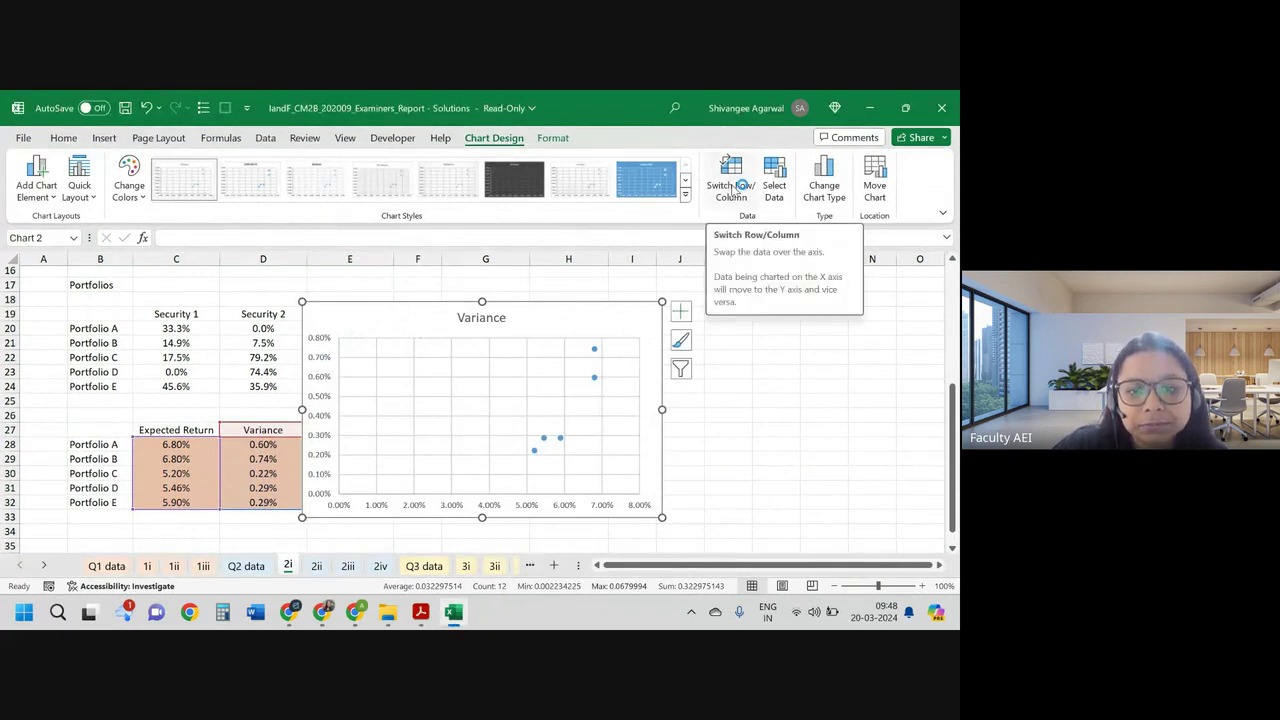
left_click(731, 185)
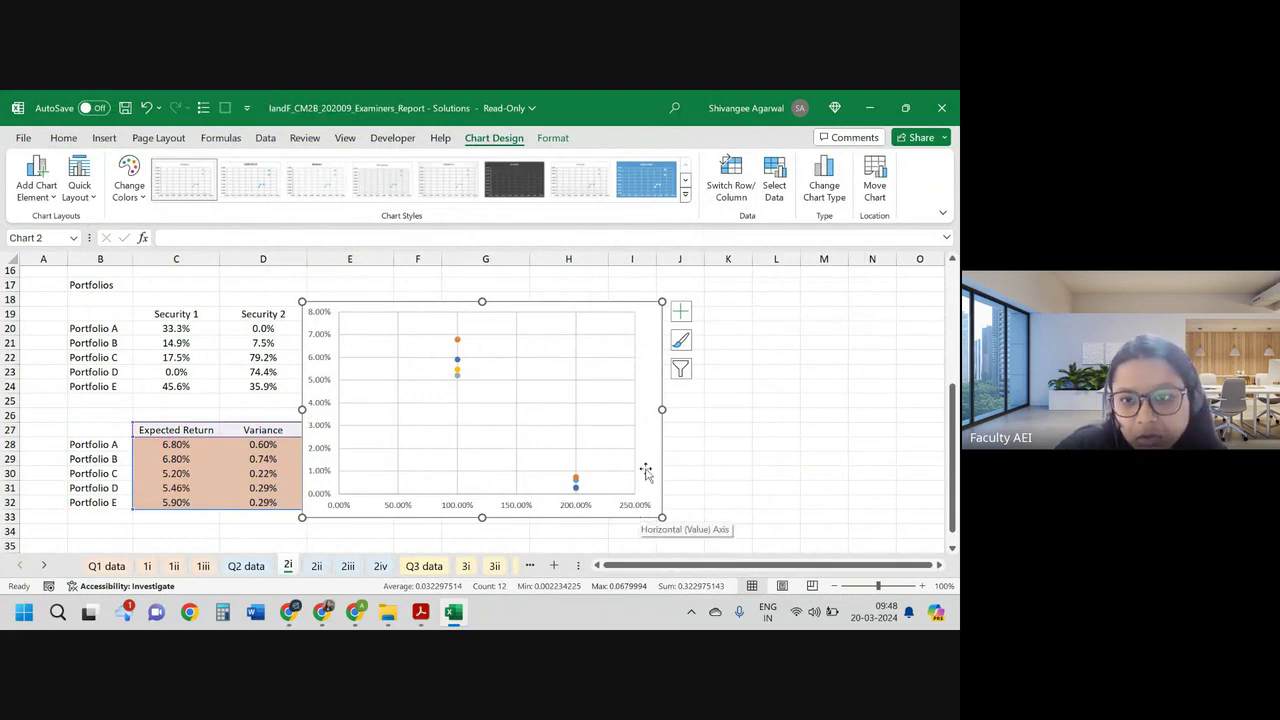
Step: In Select Data, toggle Switch Row/Column and compare, ending with the data split into five series
left_click(765, 203)
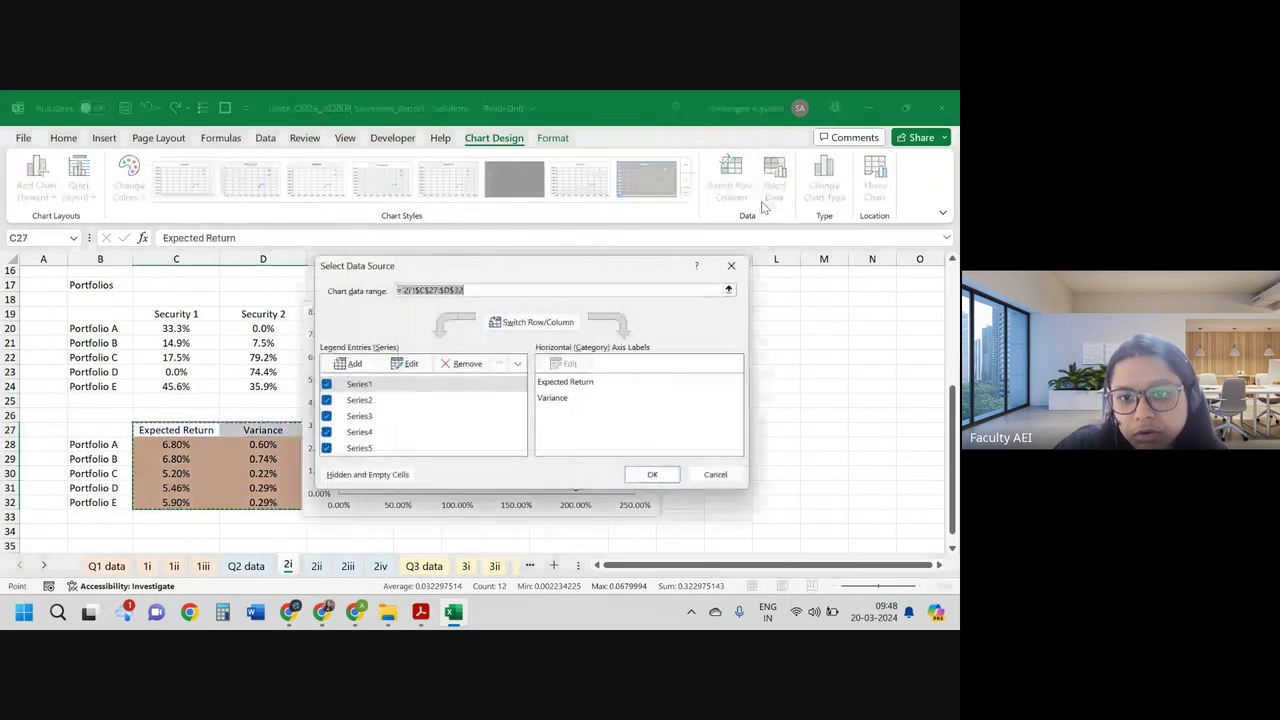
left_click(568, 400)
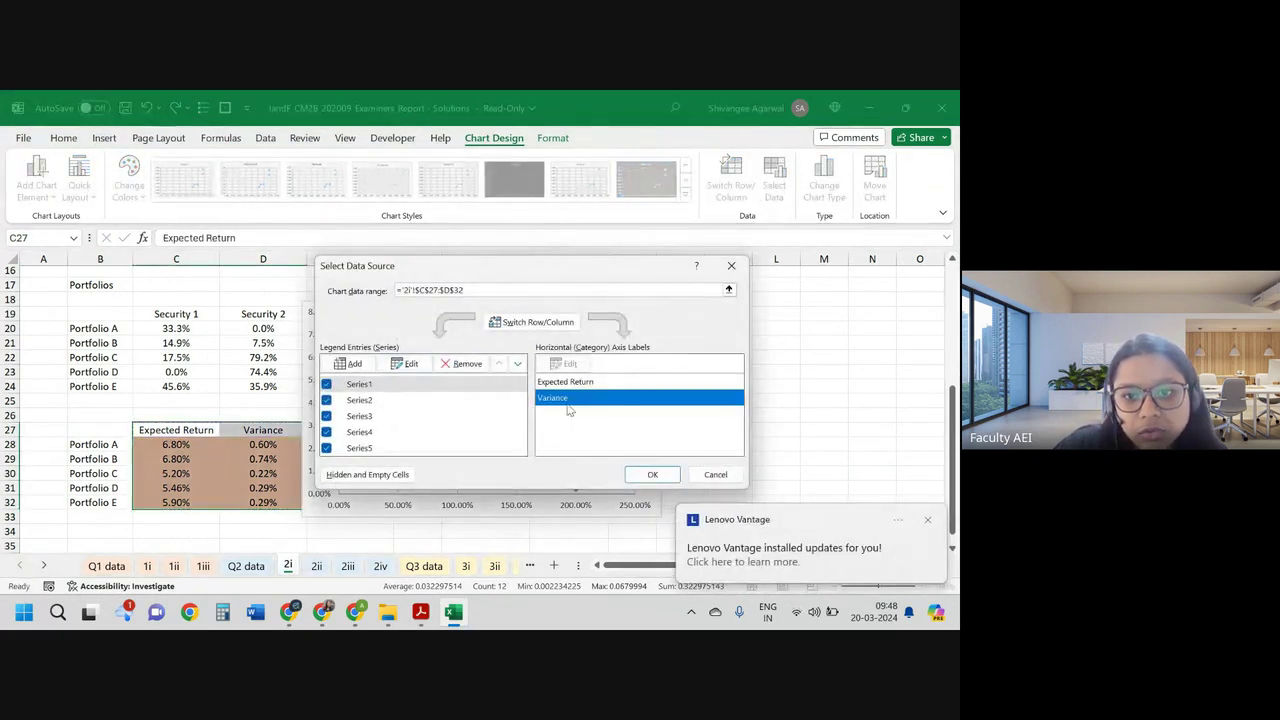
left_click(566, 384)
left_click(540, 323)
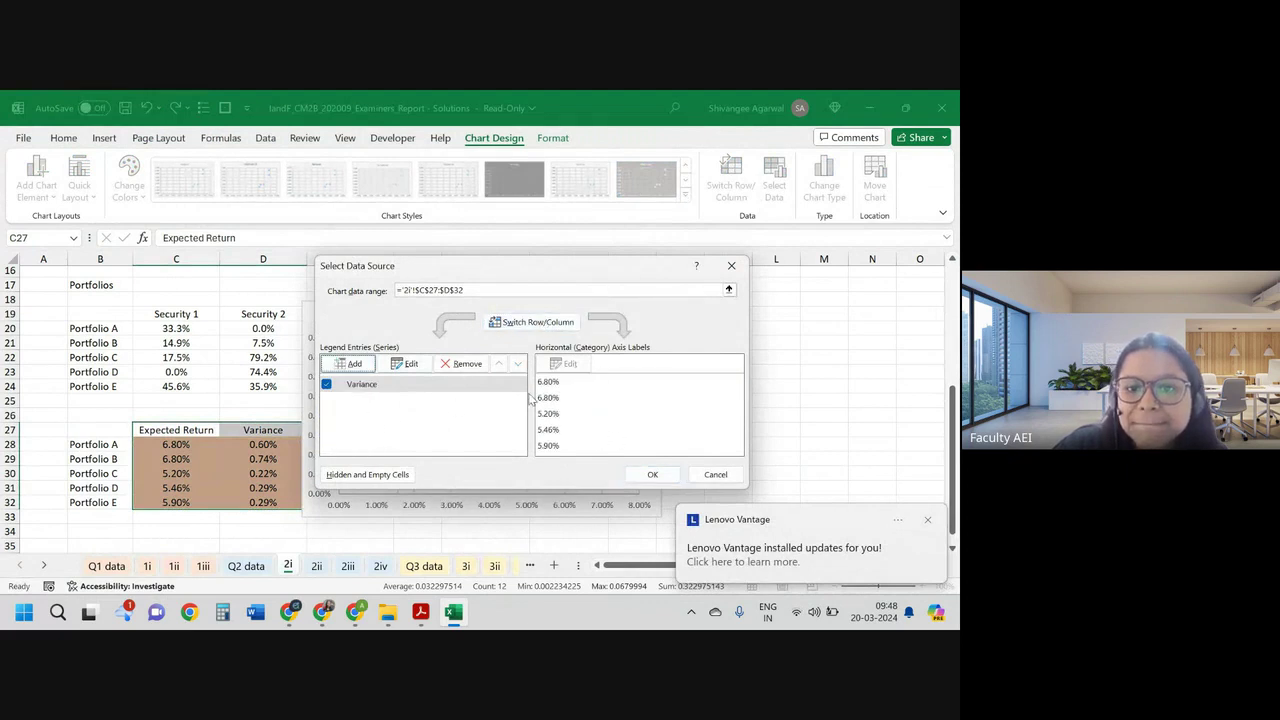
left_click(546, 322)
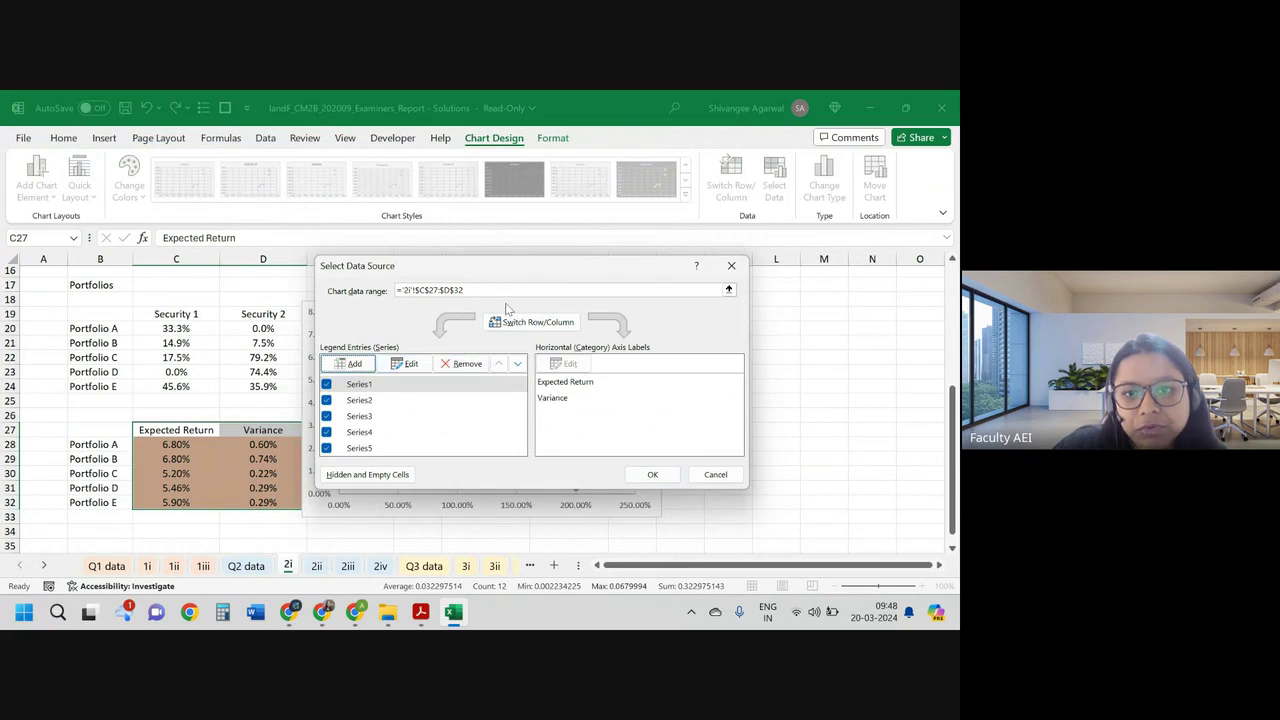
left_click_drag(455, 272, 662, 175)
left_click(728, 229)
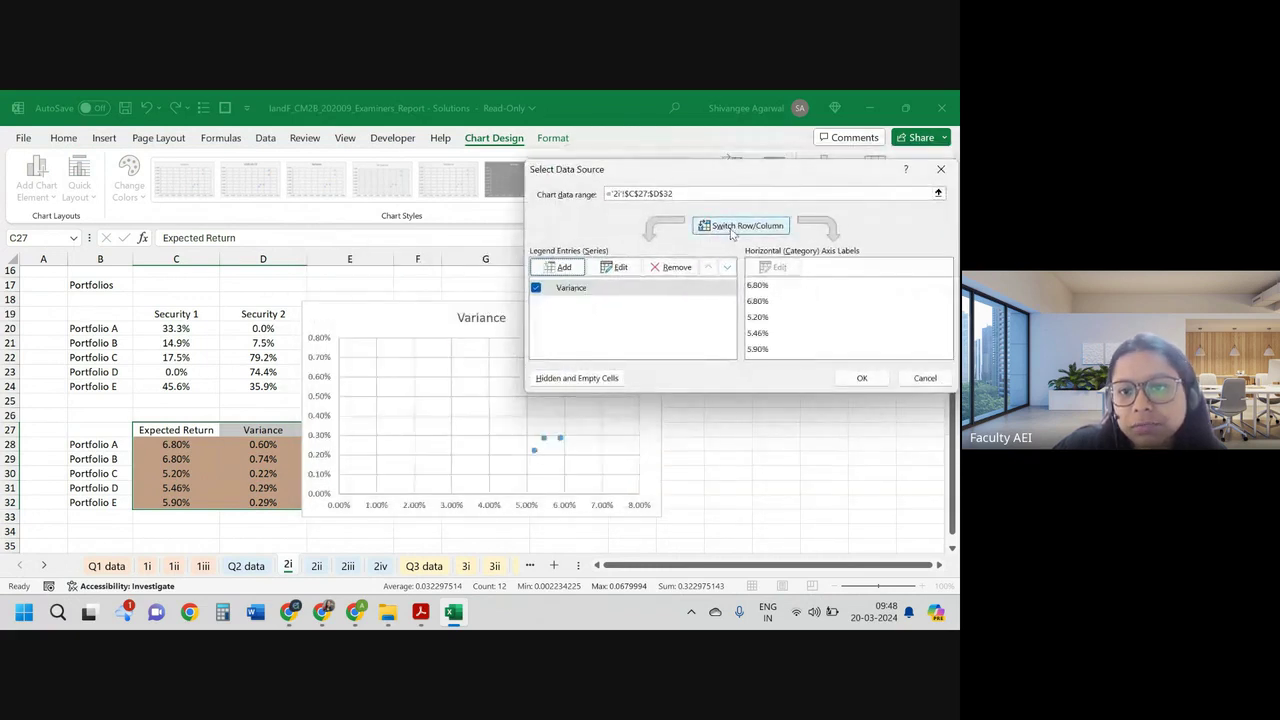
left_click(728, 229)
Step: Redefine the first series as Portfolio A: name B28, X values D28, Y values C28
left_click(614, 267)
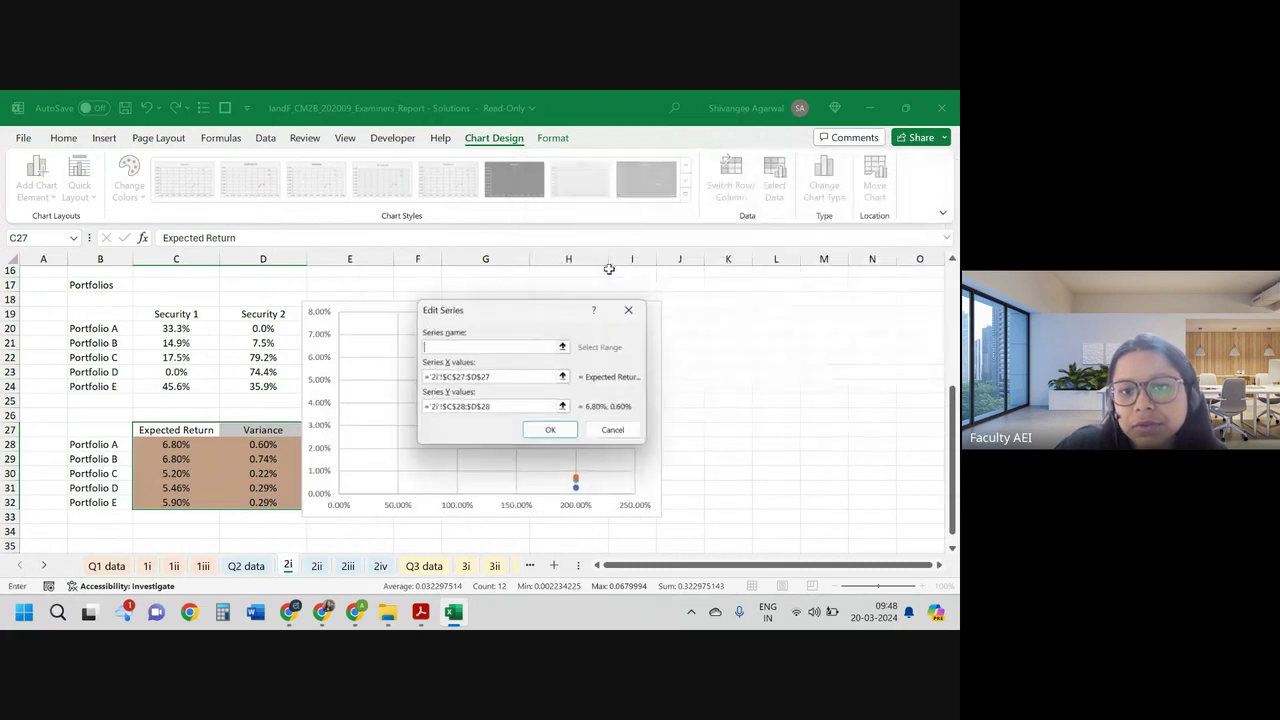
left_click_drag(505, 308, 646, 215)
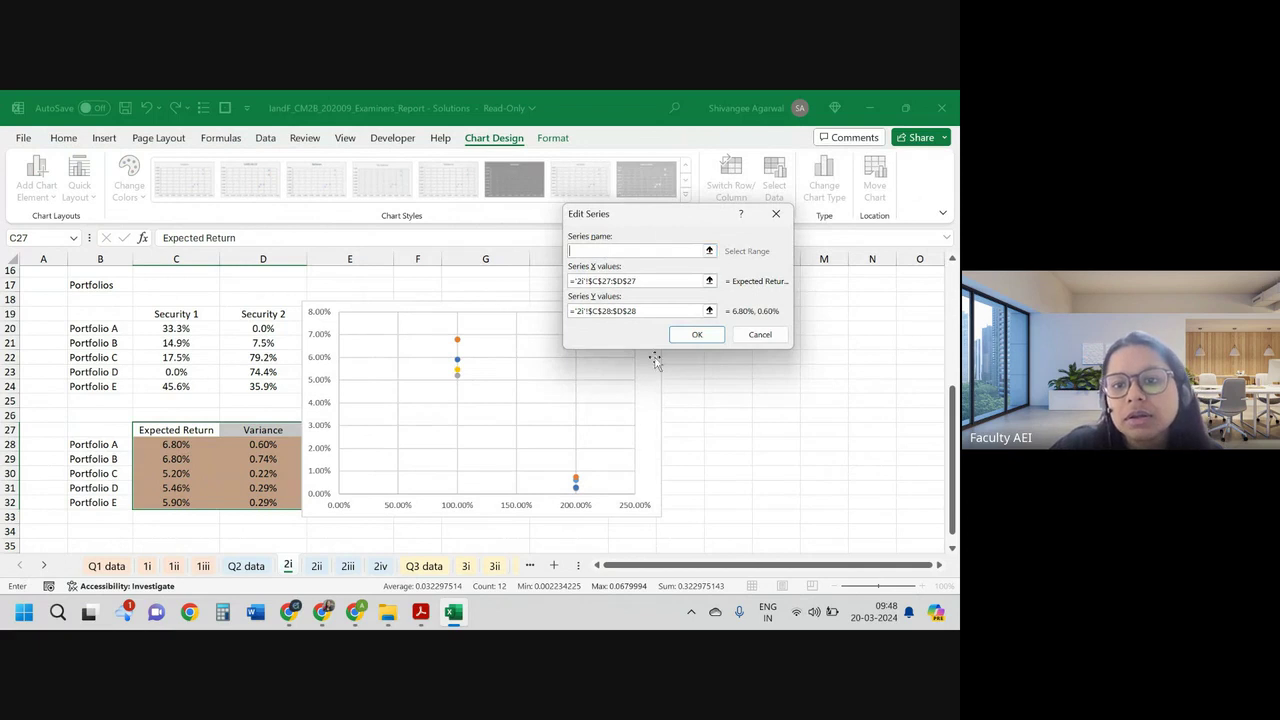
left_click(96, 456)
left_click(95, 441)
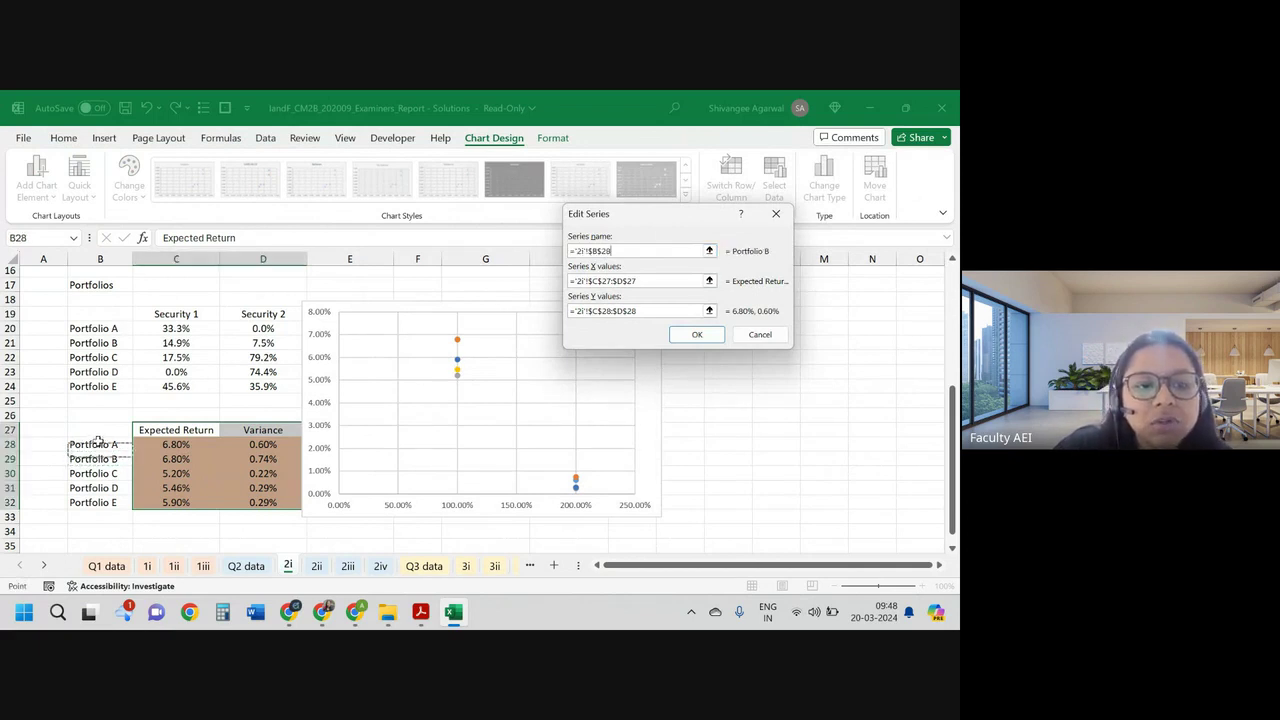
left_click_drag(638, 281, 570, 286)
key("BackSpace")
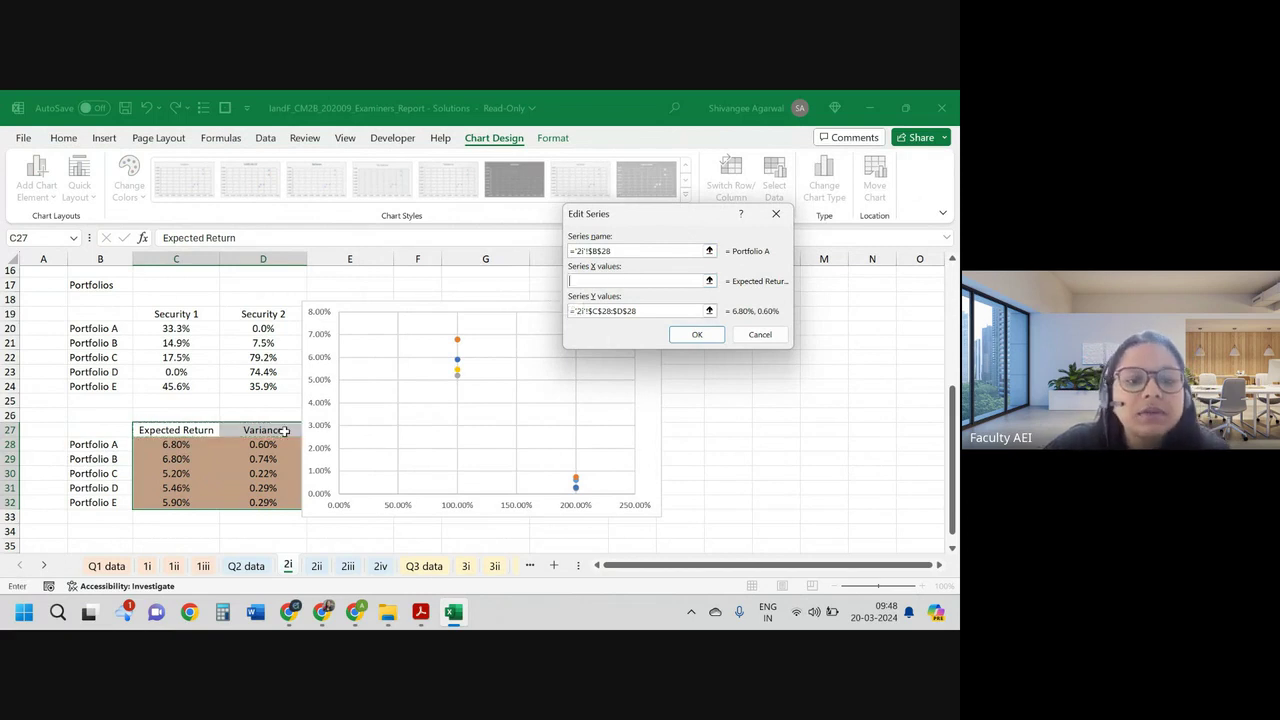
left_click(237, 444)
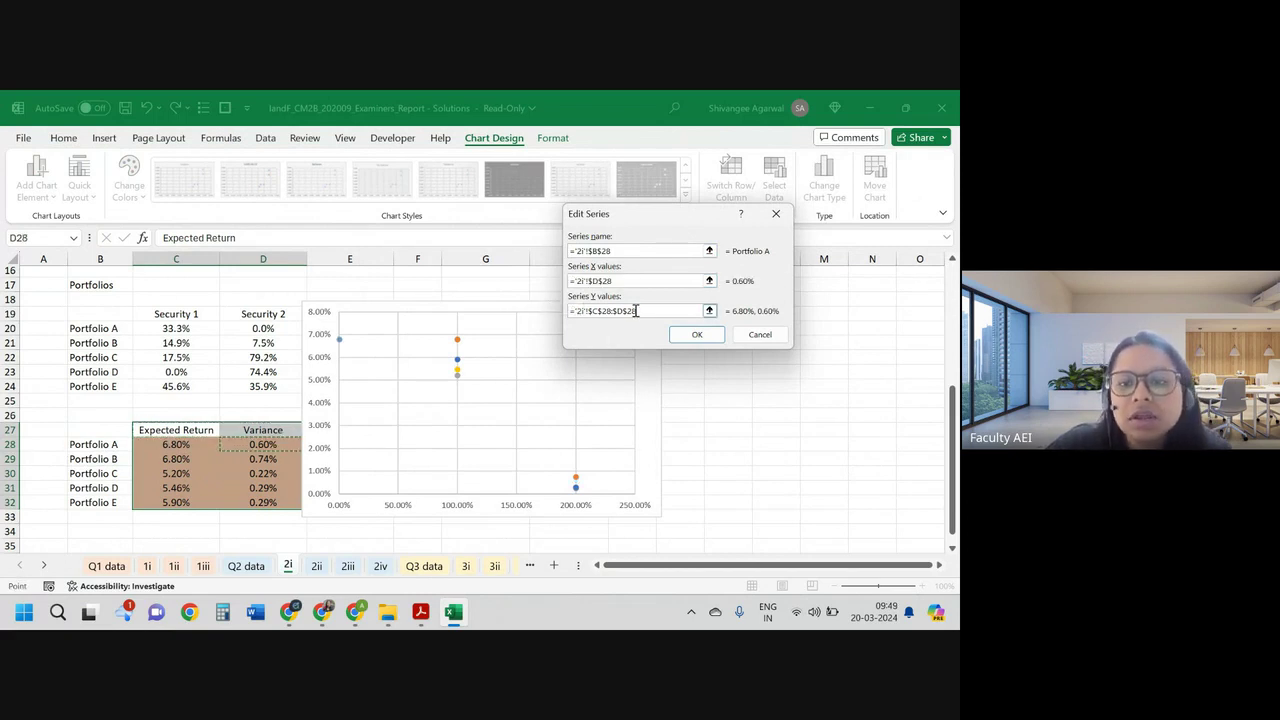
triple_click(624, 312)
key("BackSpace")
left_click(210, 442)
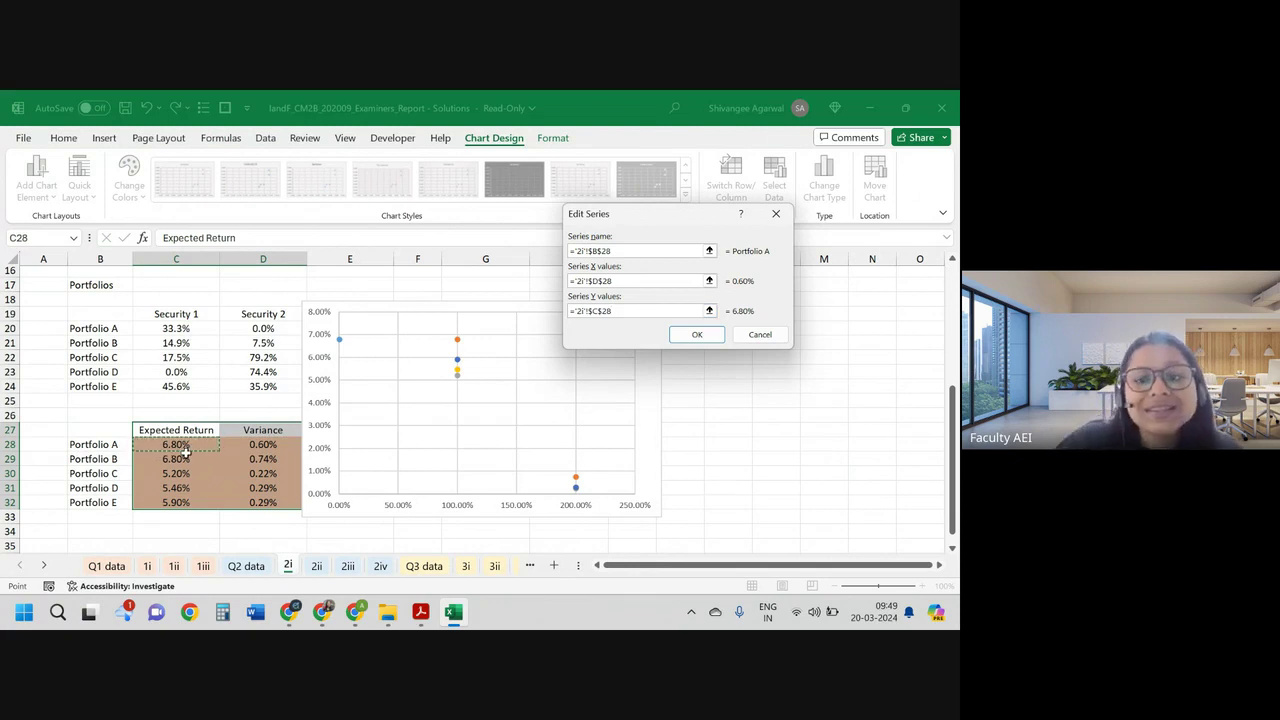
left_click(697, 334)
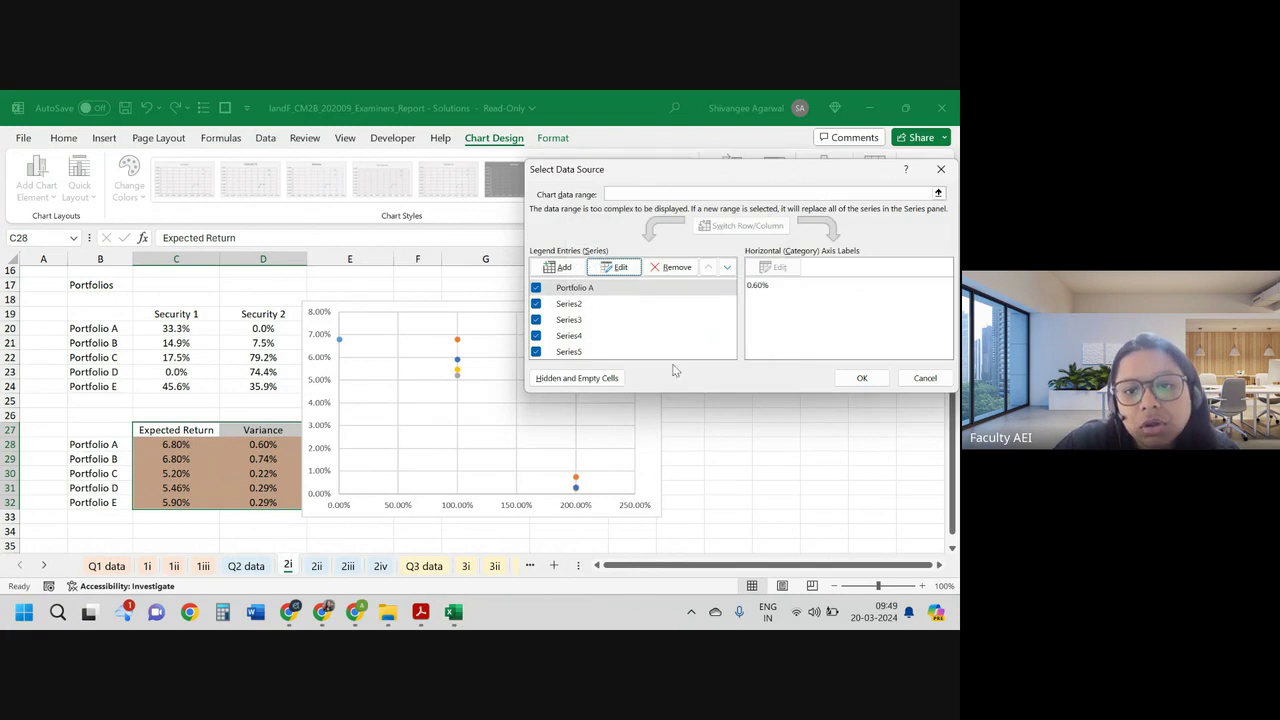
Step: Redefine the second series as Portfolio B: name B29, X values D29, Y values C29
left_click(598, 304)
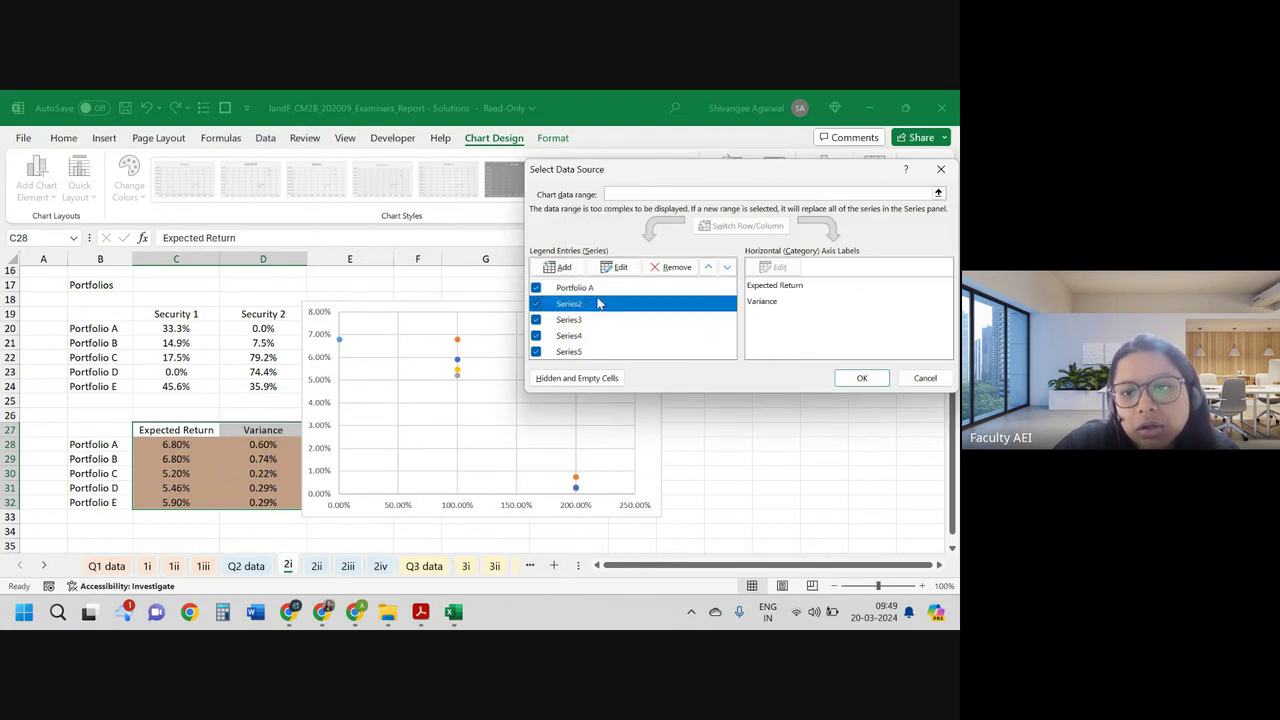
left_click(783, 288)
left_click(777, 304)
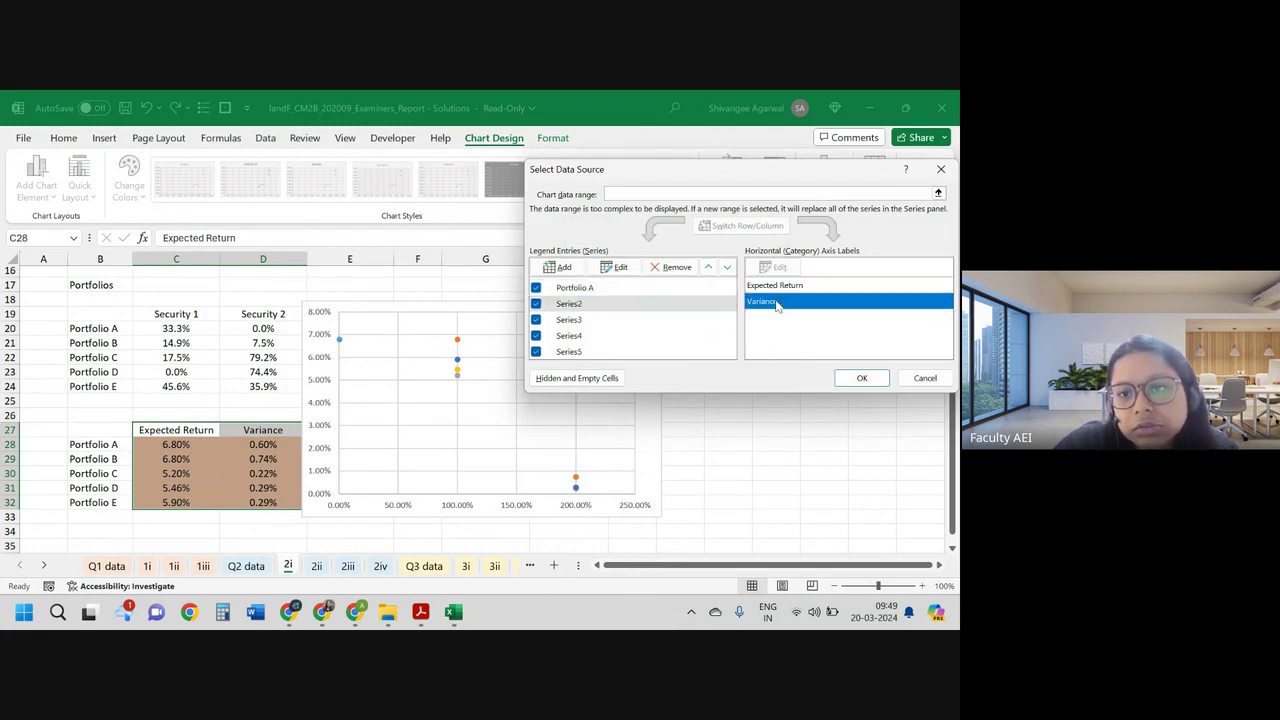
left_click(612, 308)
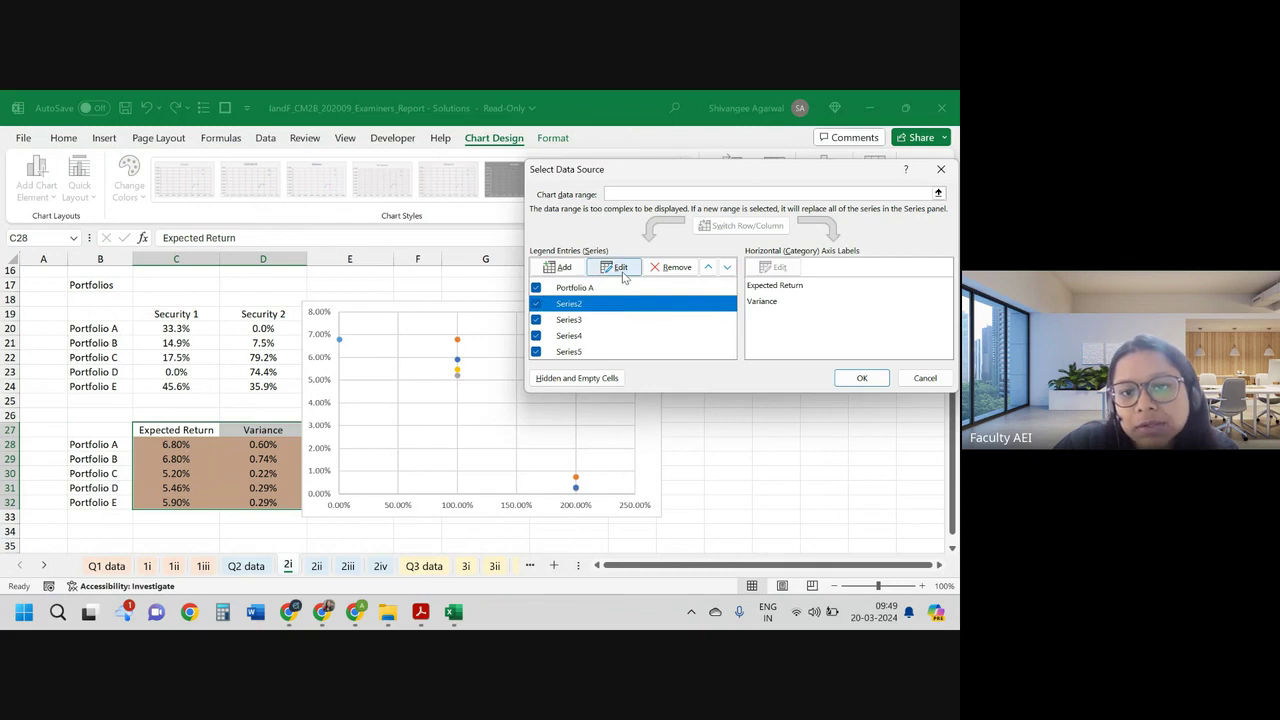
left_click(618, 268)
left_click(112, 456)
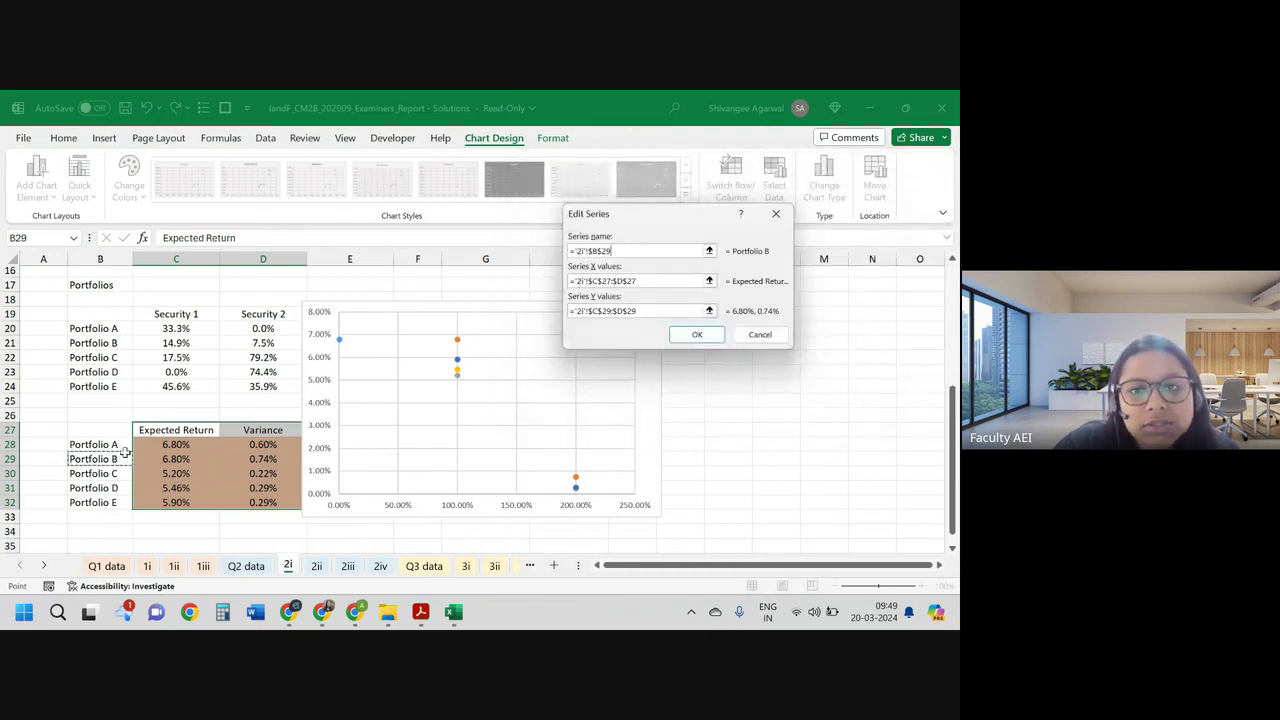
key("Tab")
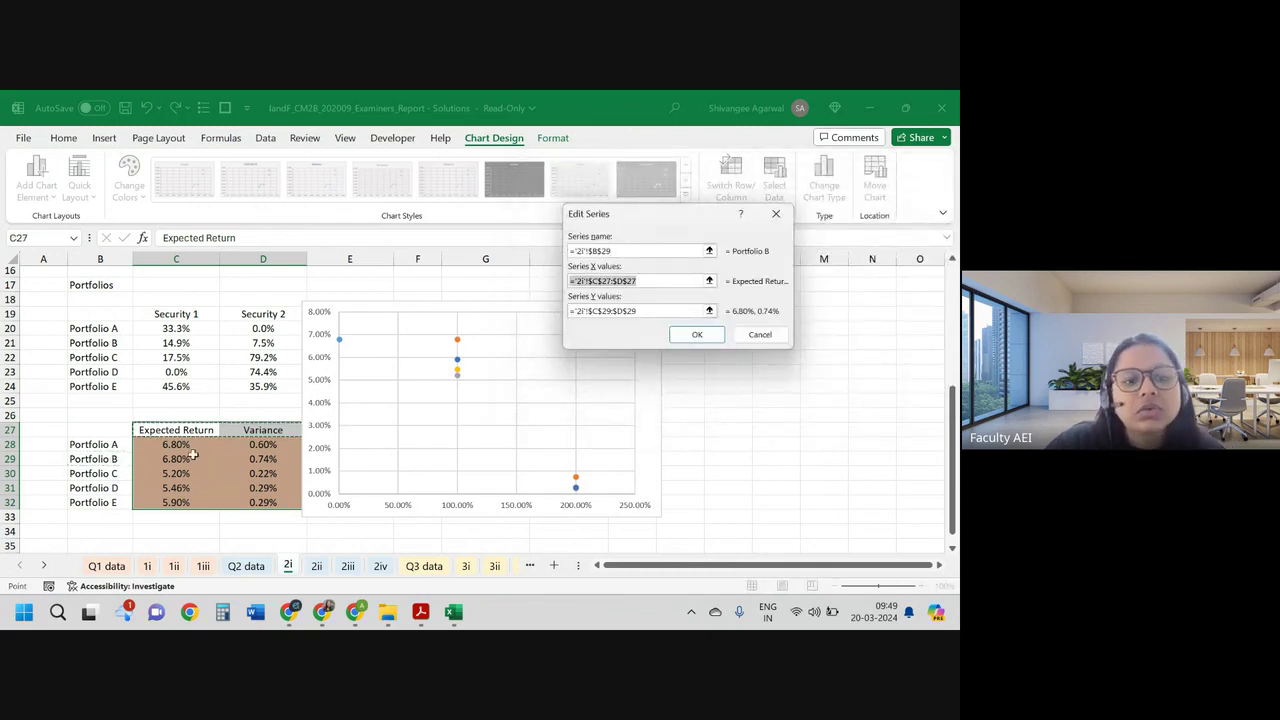
left_click(258, 458)
key("Tab")
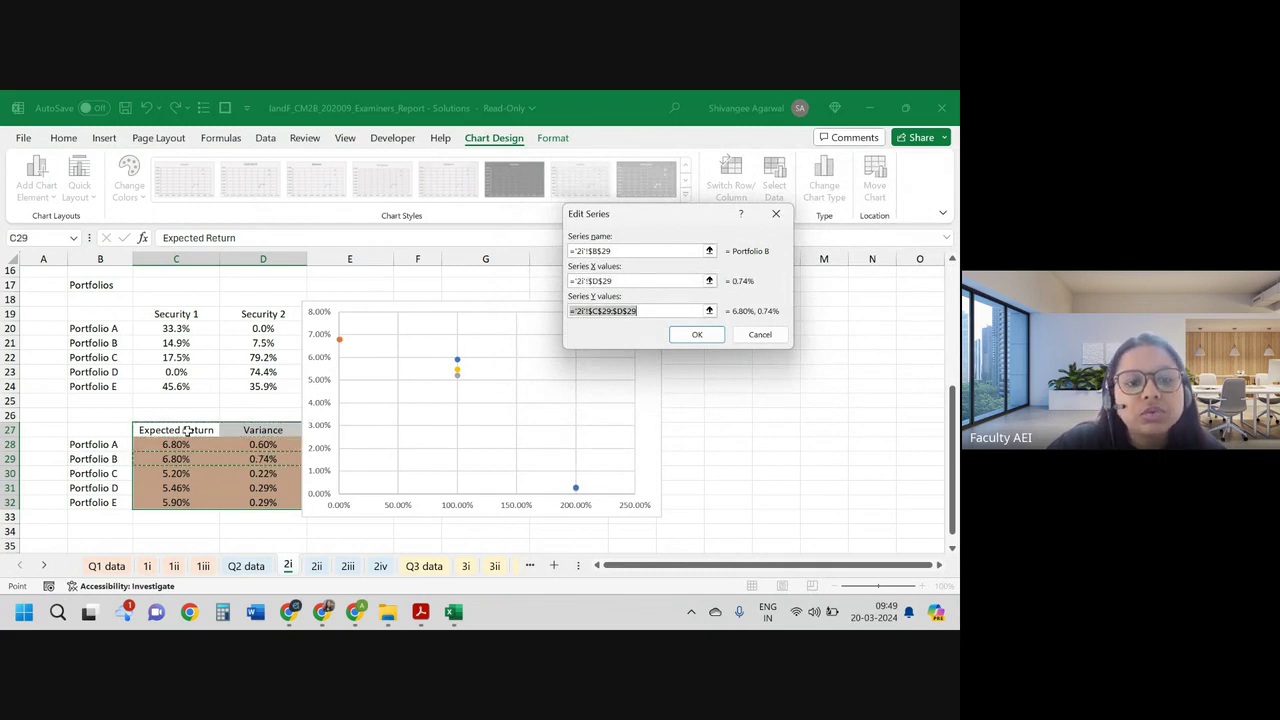
left_click(182, 459)
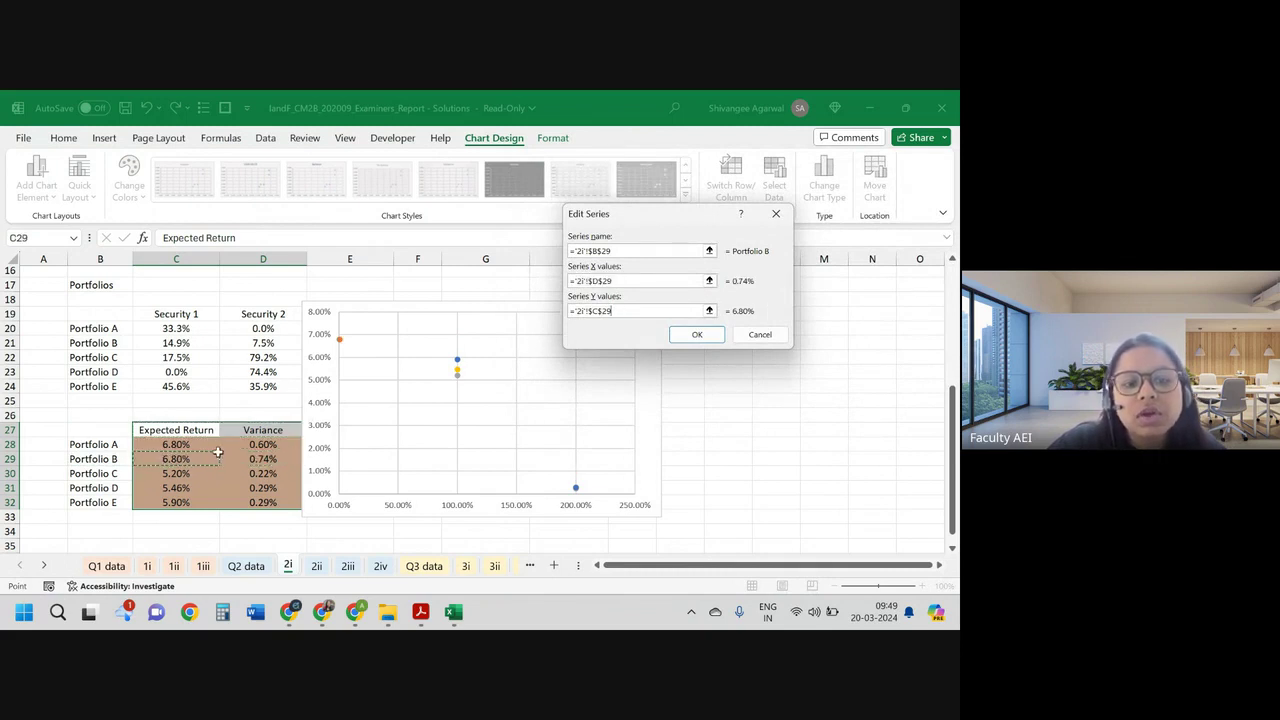
left_click(697, 335)
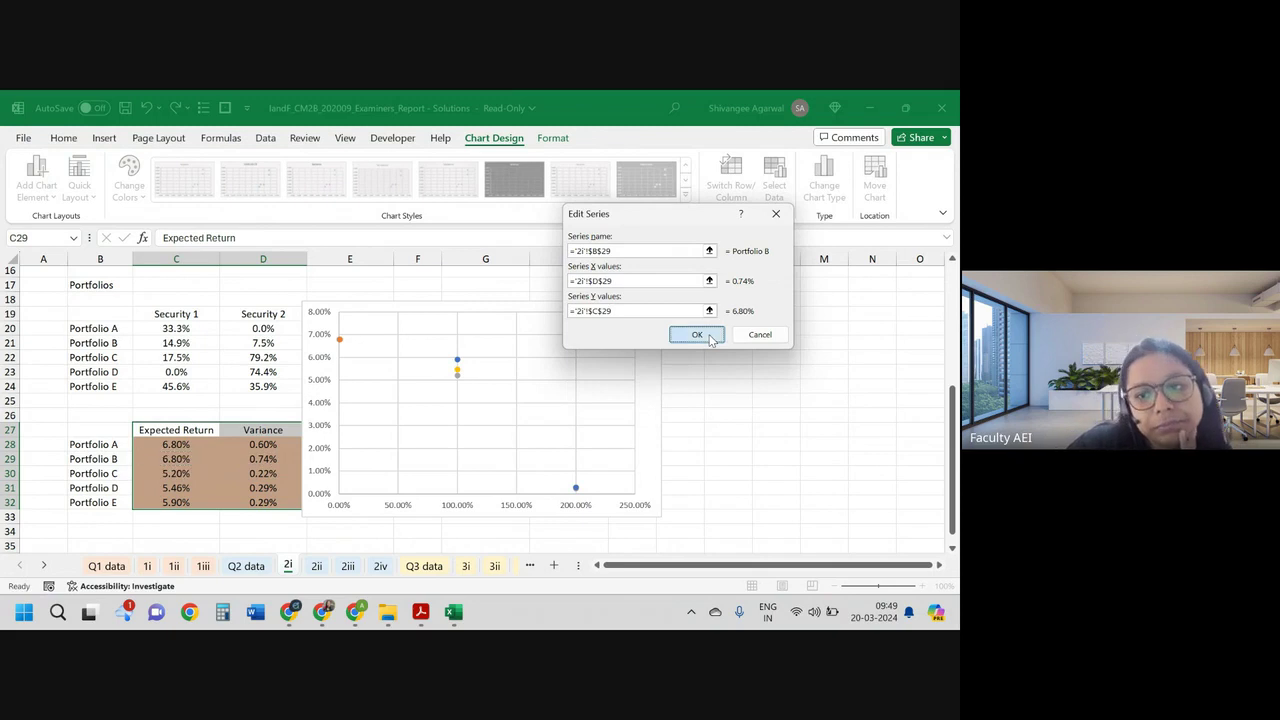
left_click(569, 320)
Step: Redefine the third series as Portfolio C: name B30, X values D30, Y values C30
left_click(615, 267)
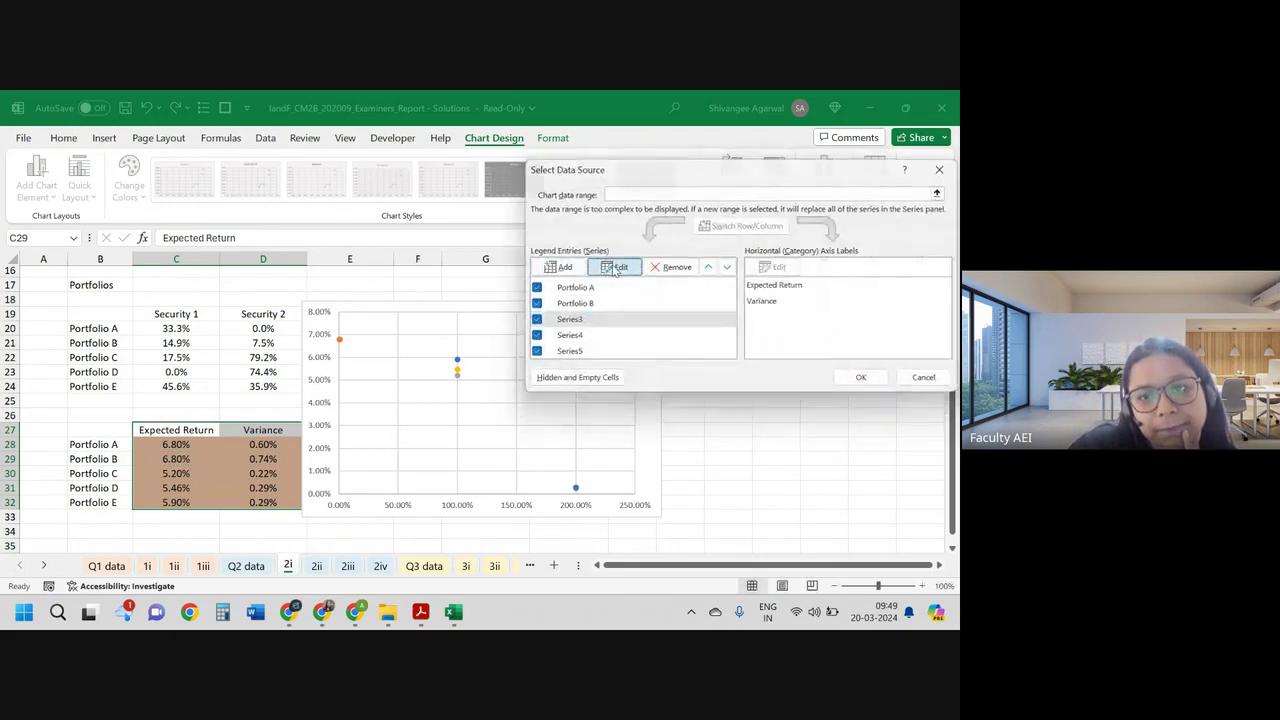
left_click(107, 473)
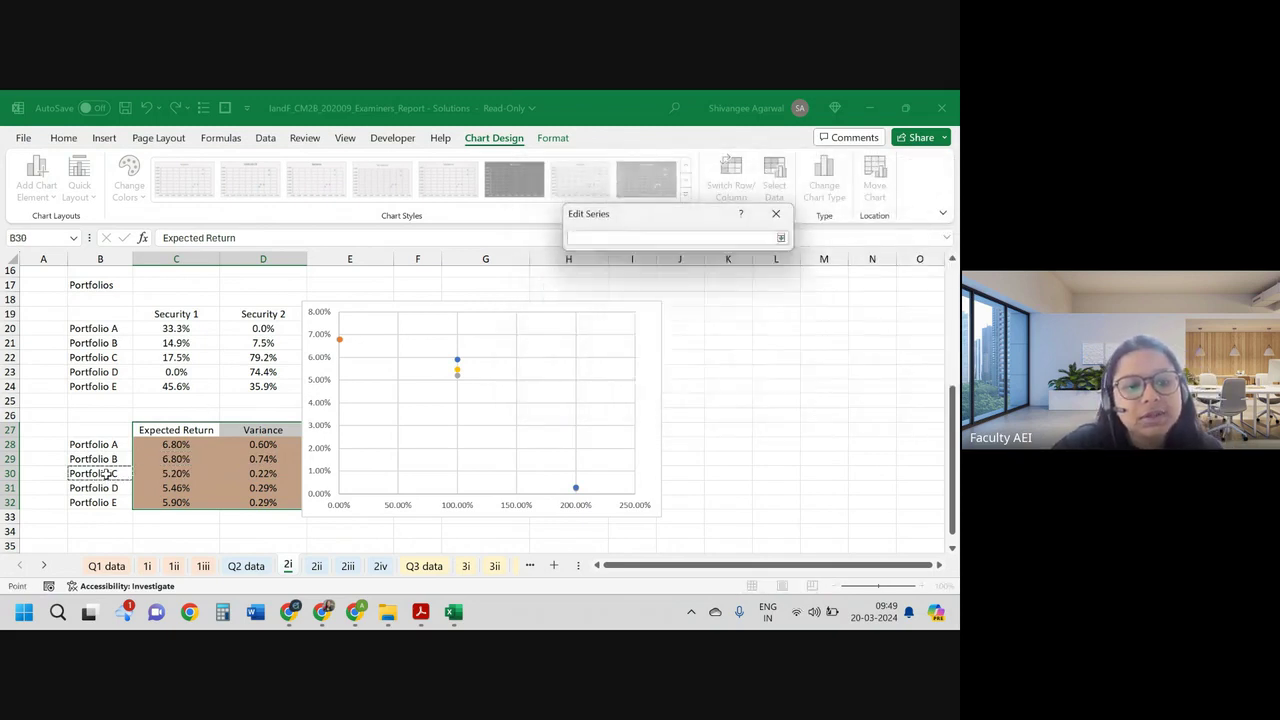
key("Tab")
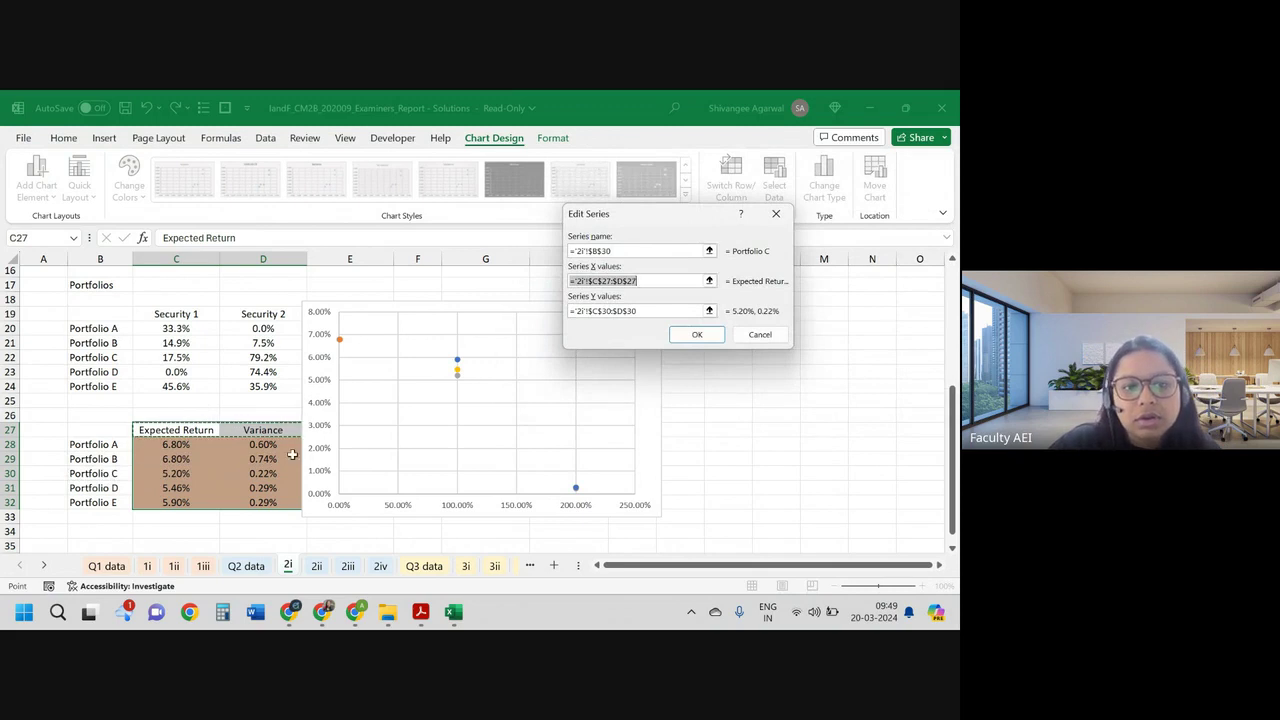
left_click(262, 473)
left_click(175, 473)
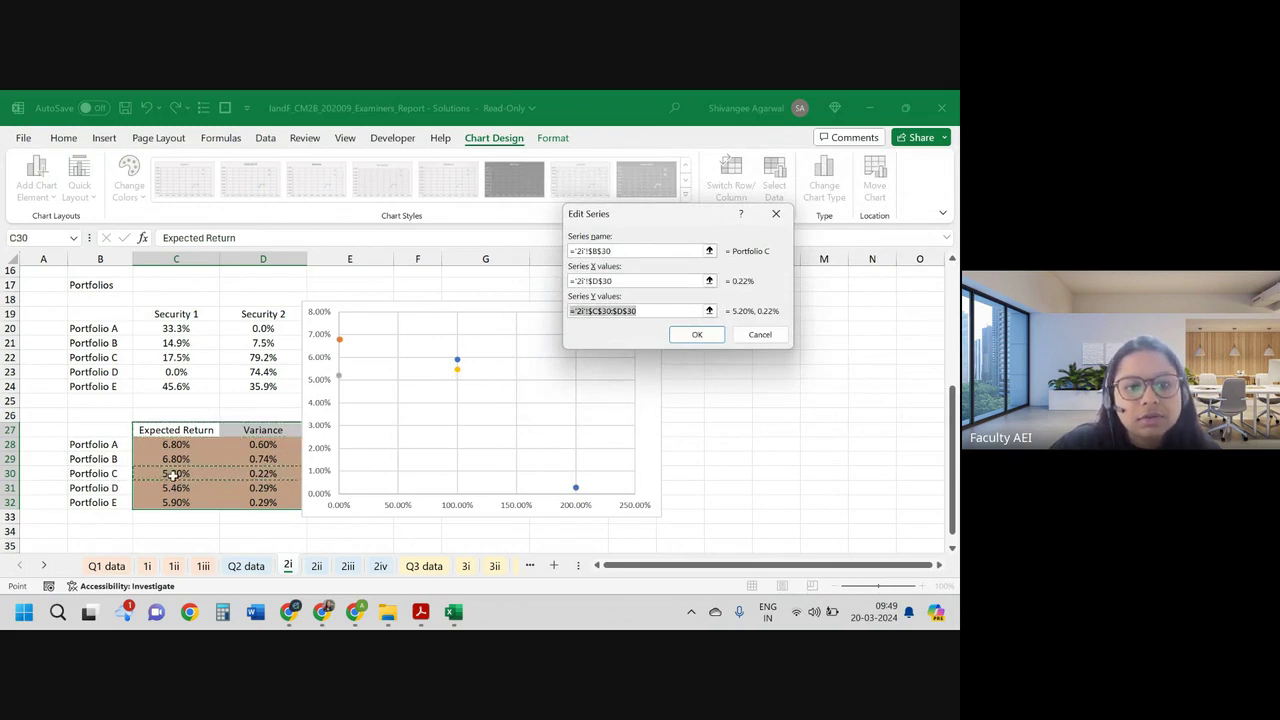
left_click(694, 340)
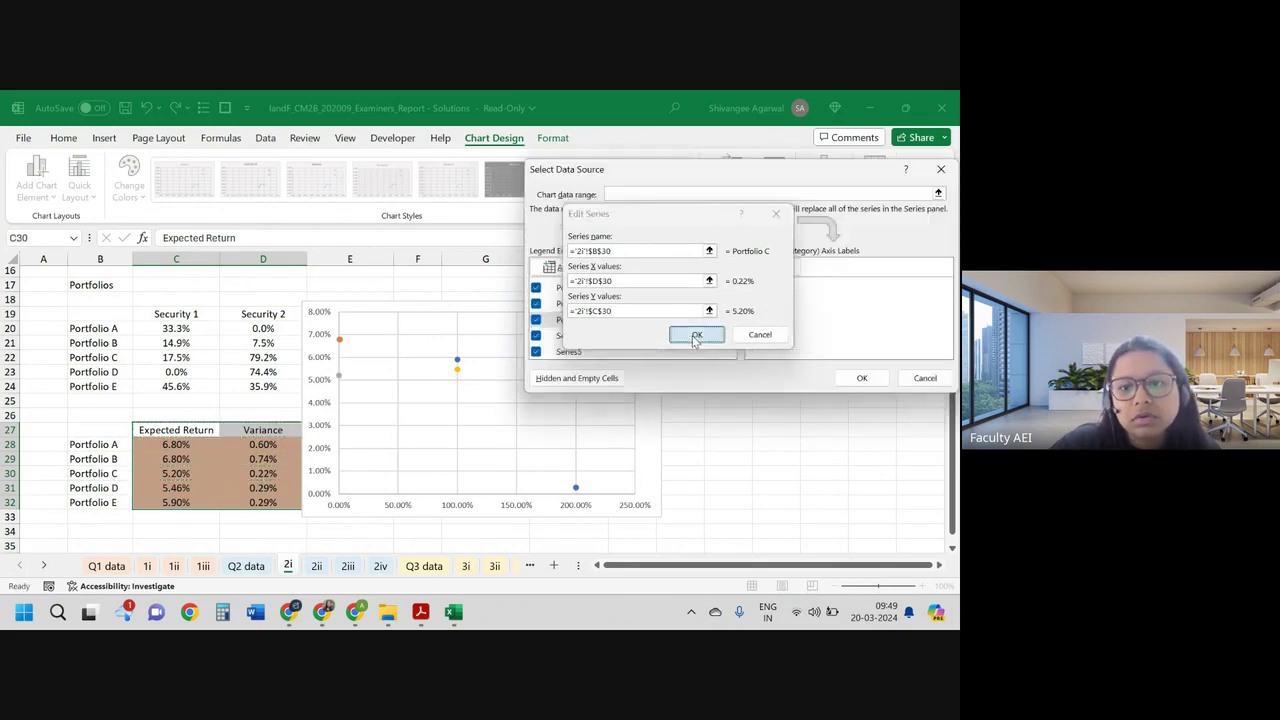
Step: Redefine the fourth series as Portfolio D, with name B31 and X values D31
left_click(581, 340)
left_click(610, 267)
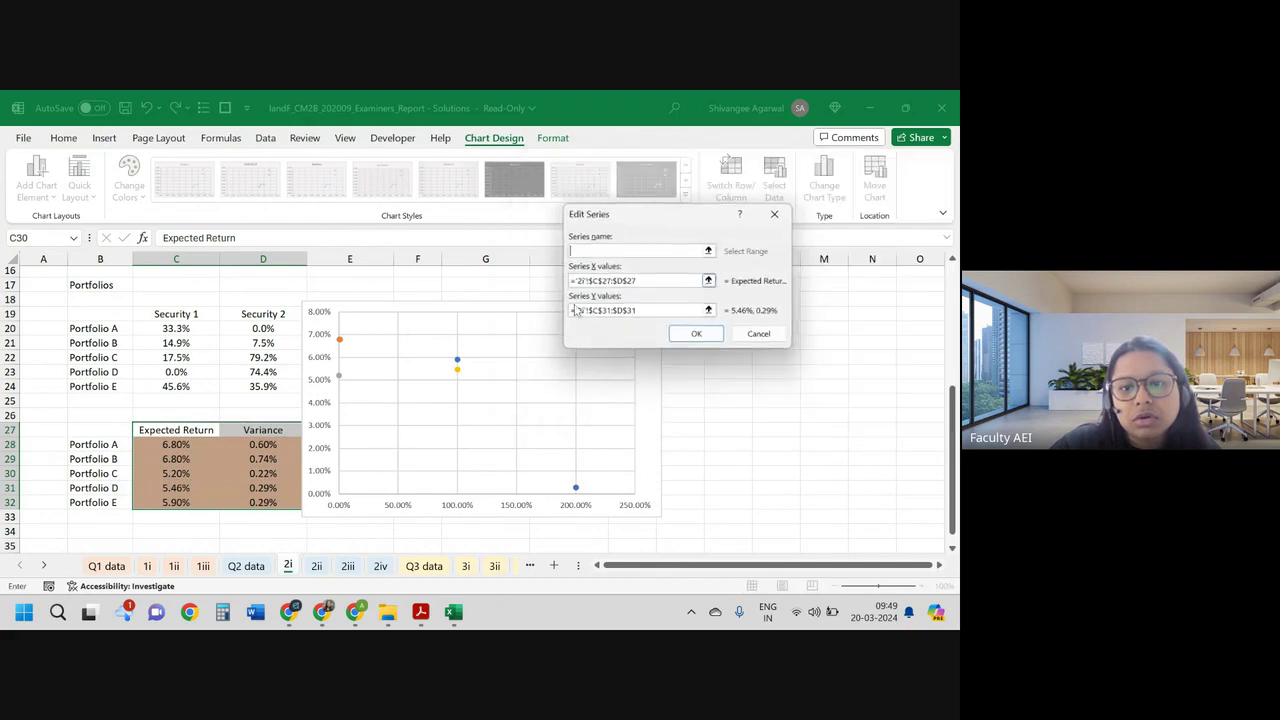
left_click(100, 487)
key("Tab")
key("Tab")
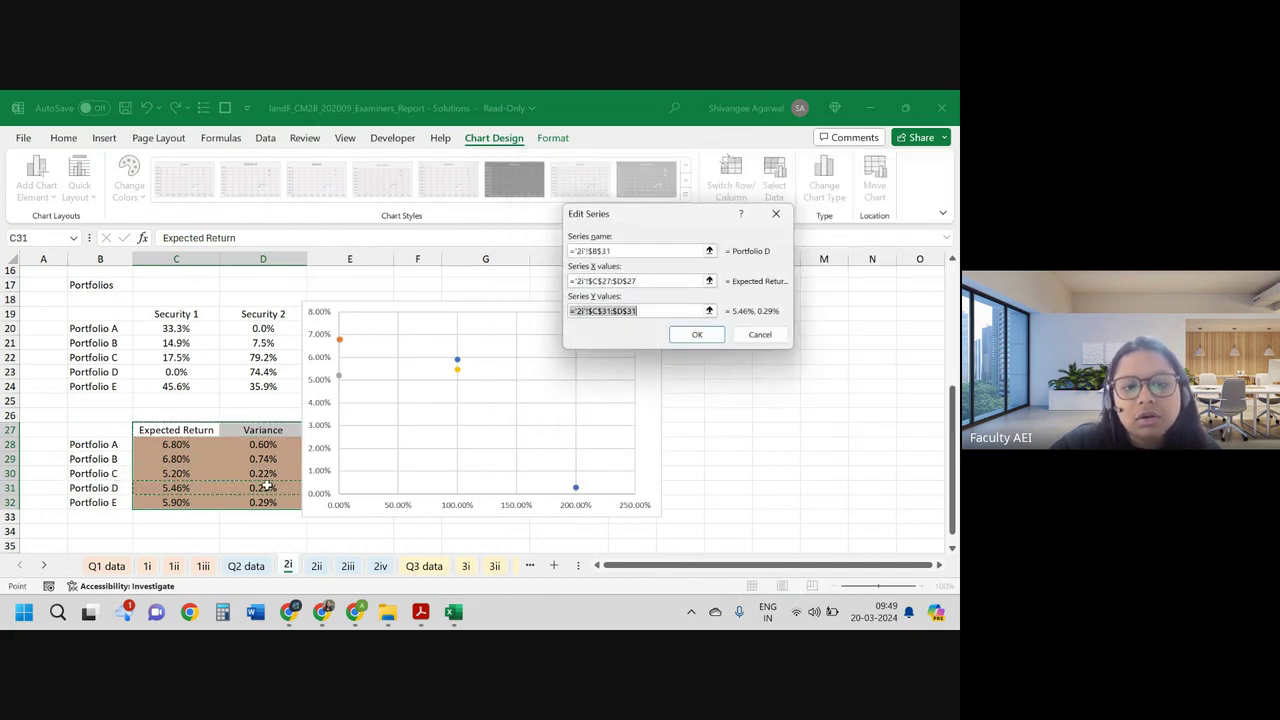
left_click(612, 280)
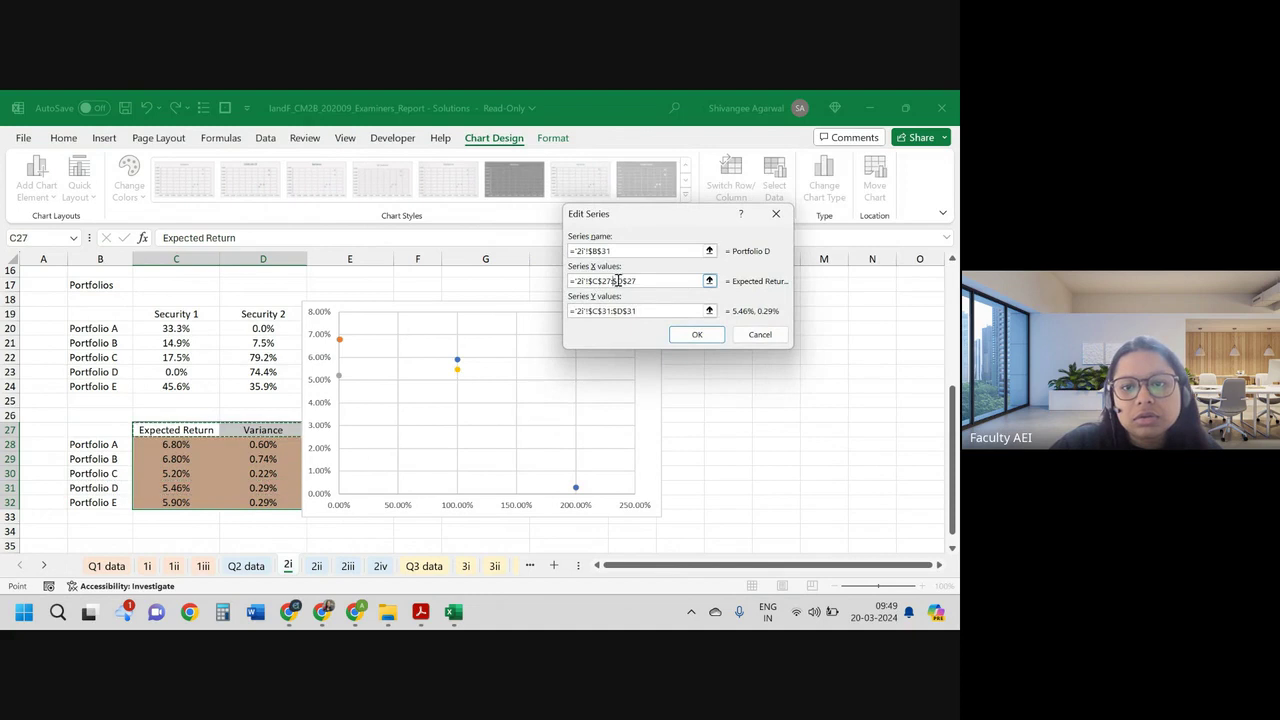
left_click_drag(645, 281, 566, 281)
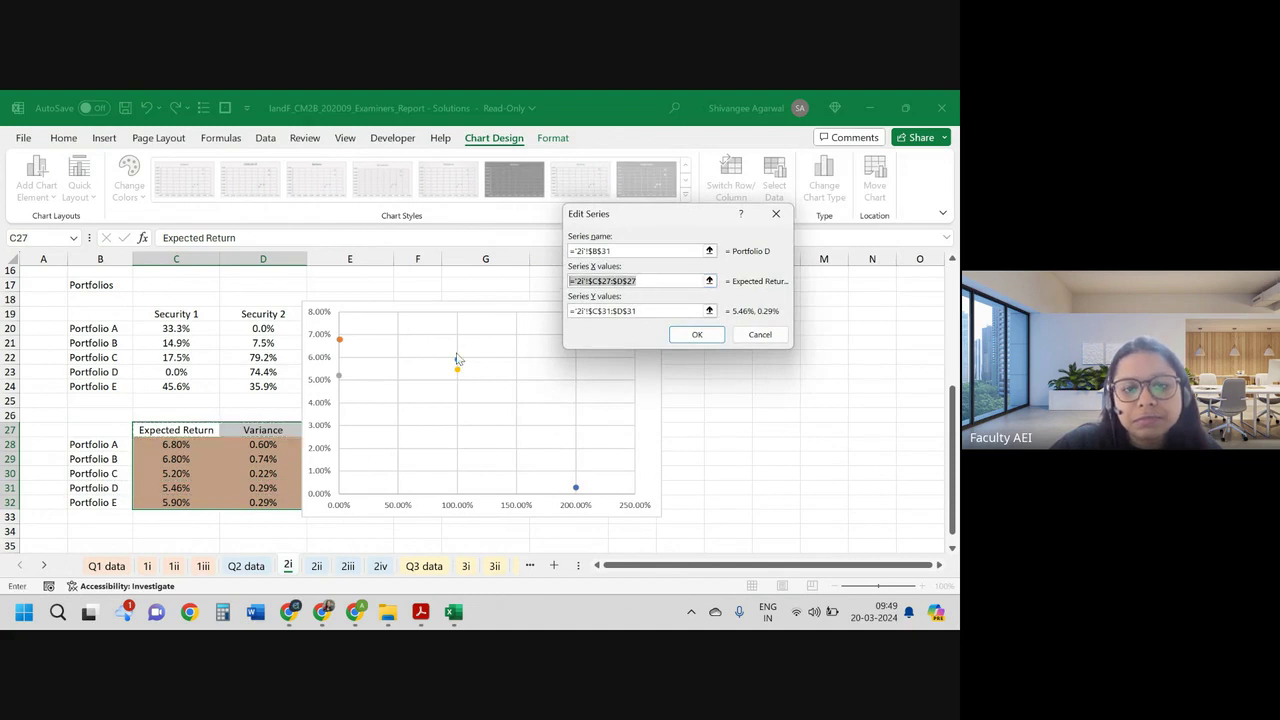
left_click(272, 487)
key("Tab")
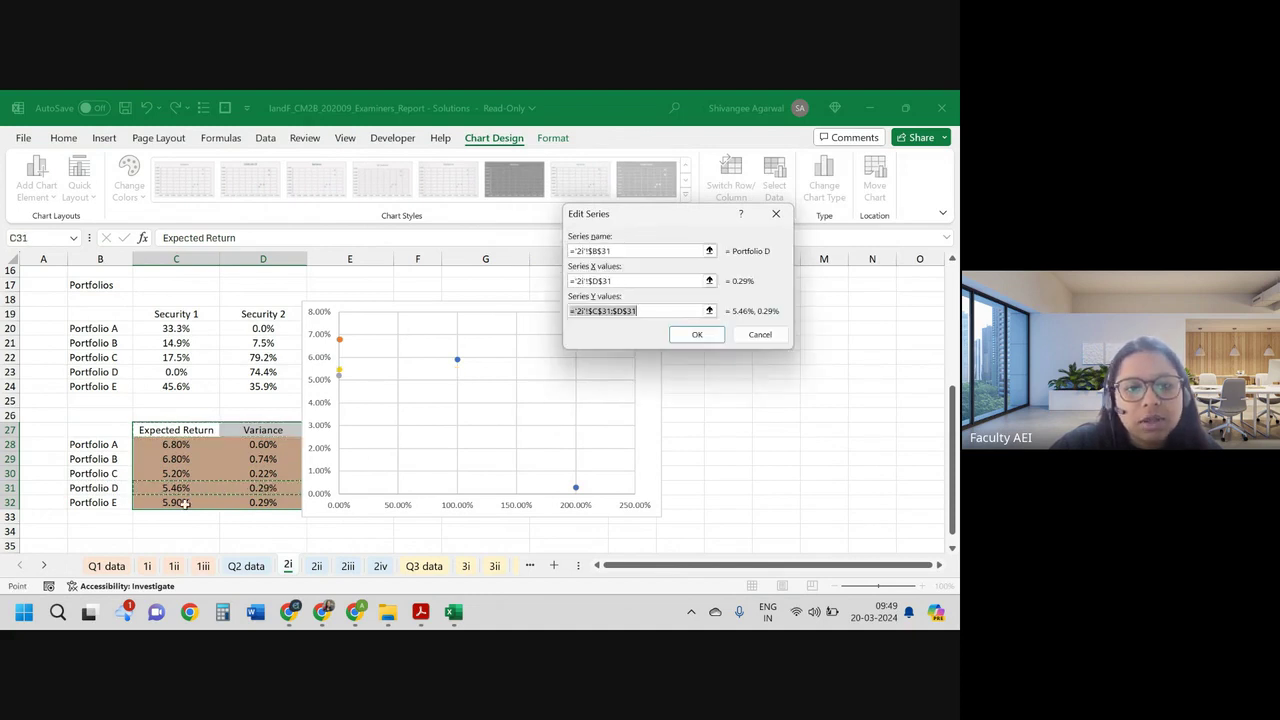
left_click(697, 334)
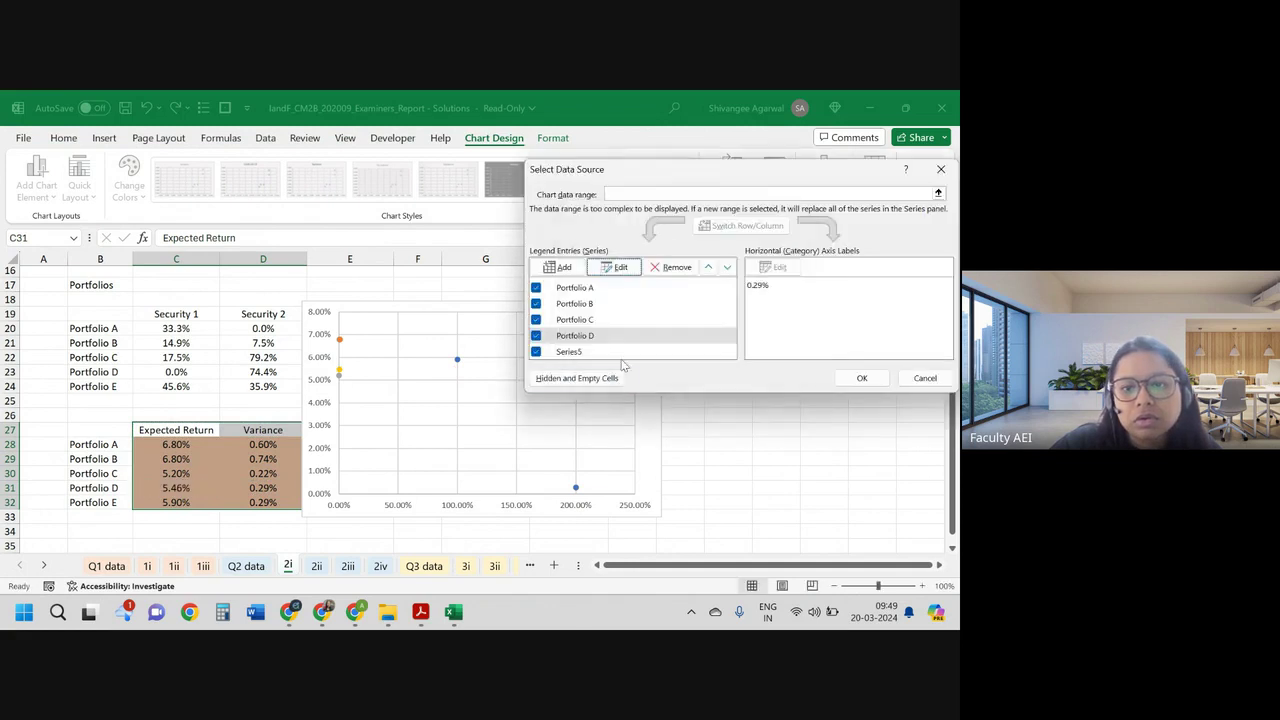
Step: Redefine the fifth series as Portfolio E (name B32, X D32, Y C32) and apply all series
left_click(572, 352)
left_click(566, 267)
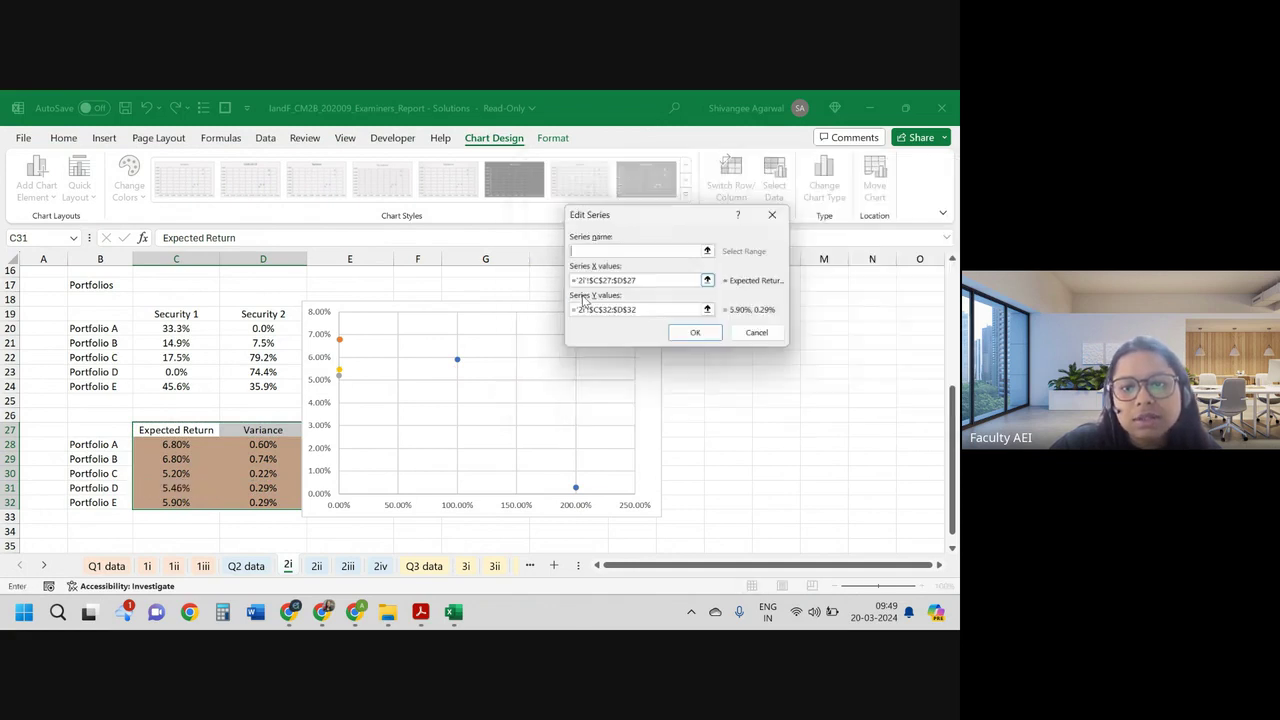
left_click(107, 503)
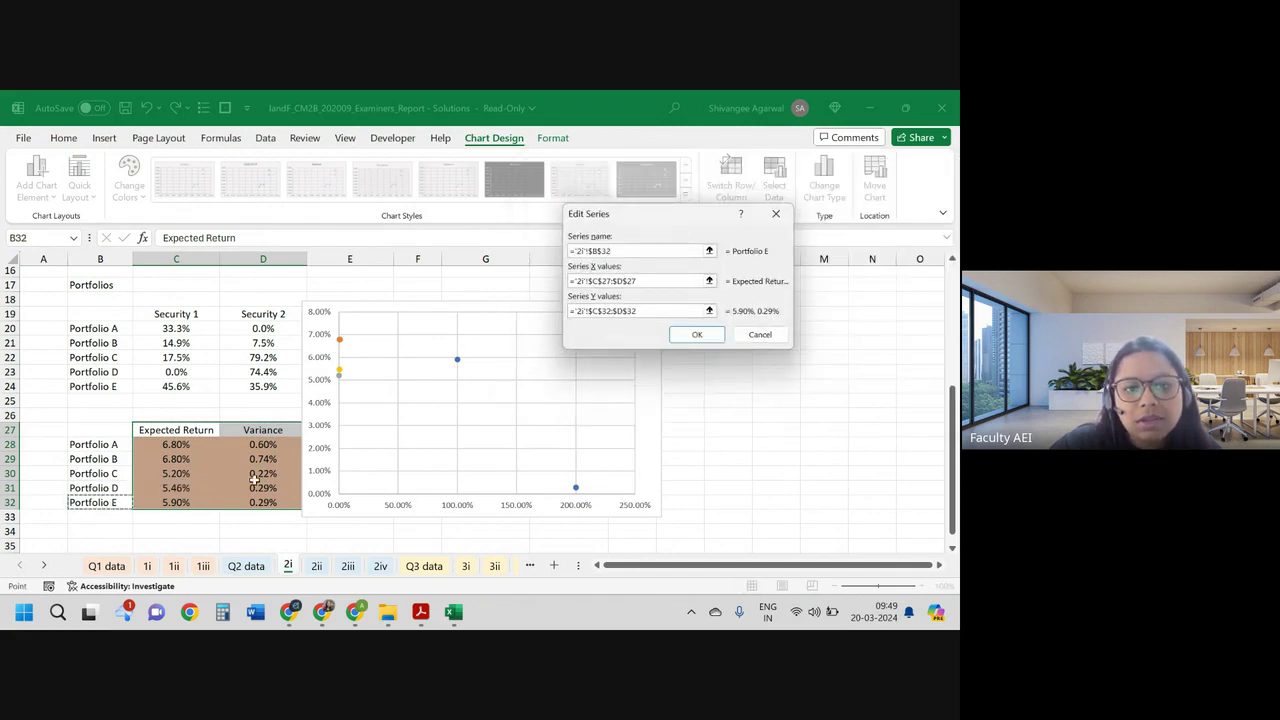
key("Tab")
left_click(275, 503)
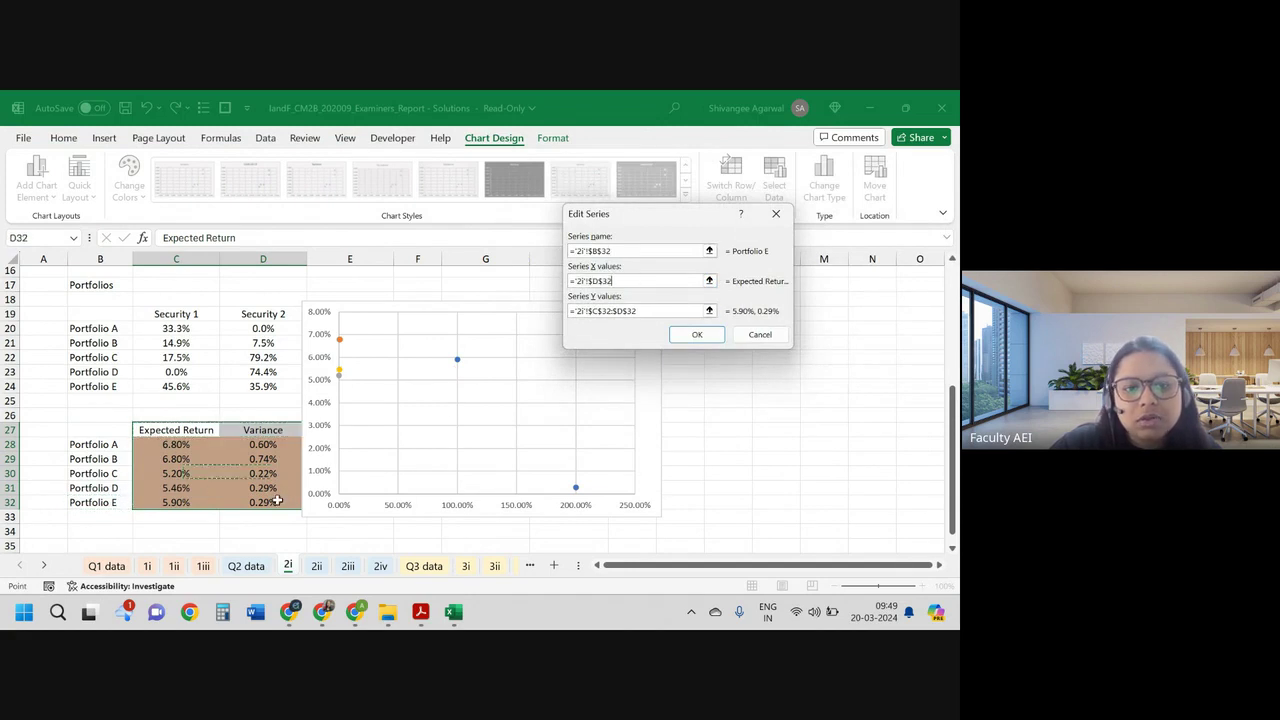
key("Tab")
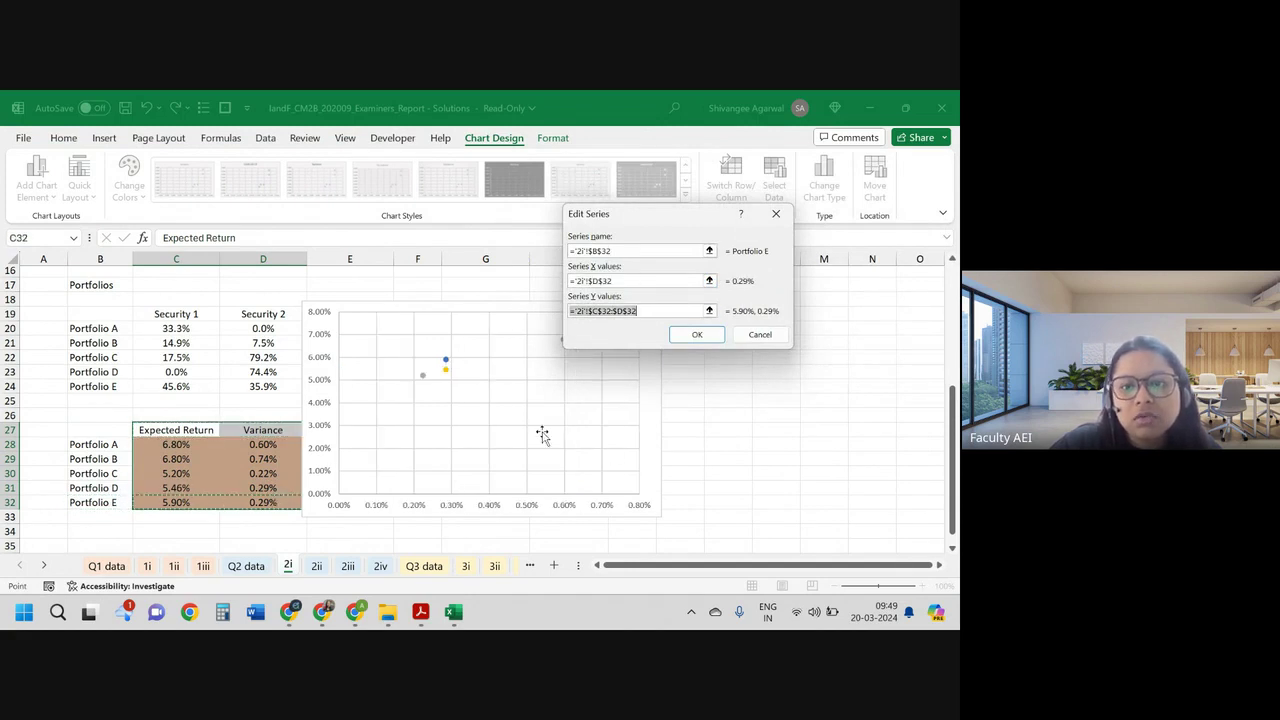
left_click(168, 503)
left_click(700, 338)
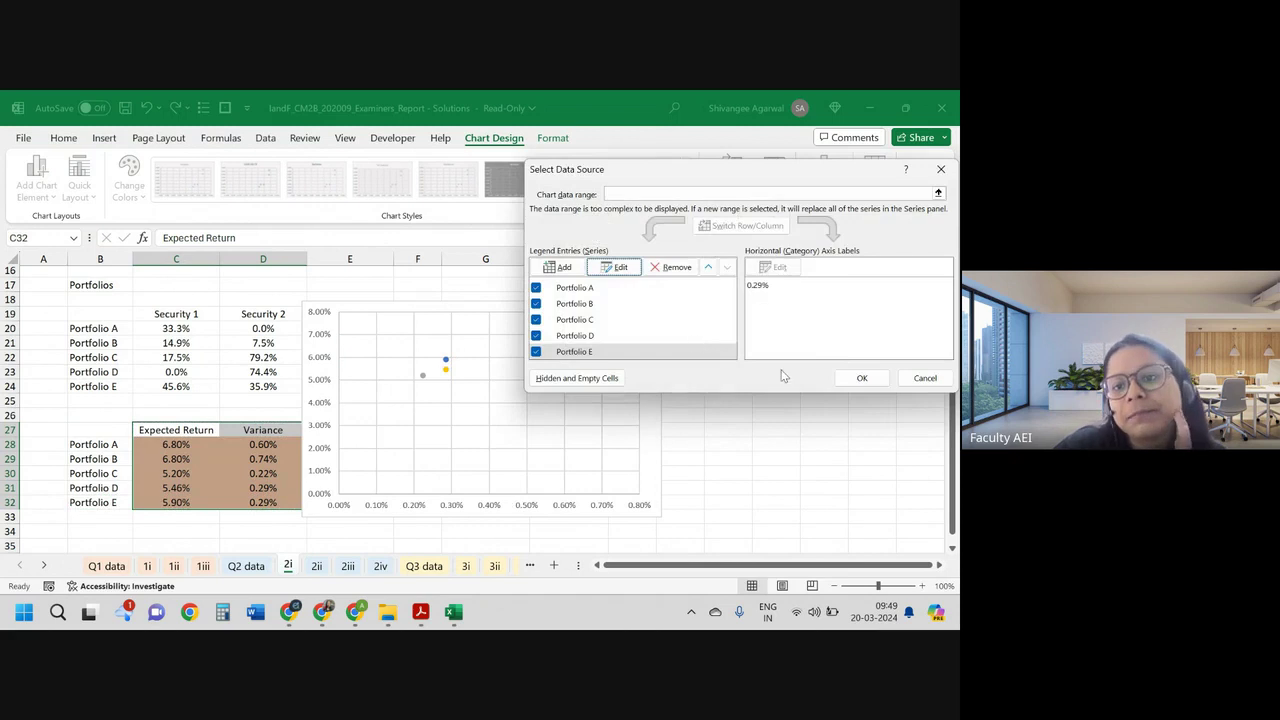
left_click(861, 378)
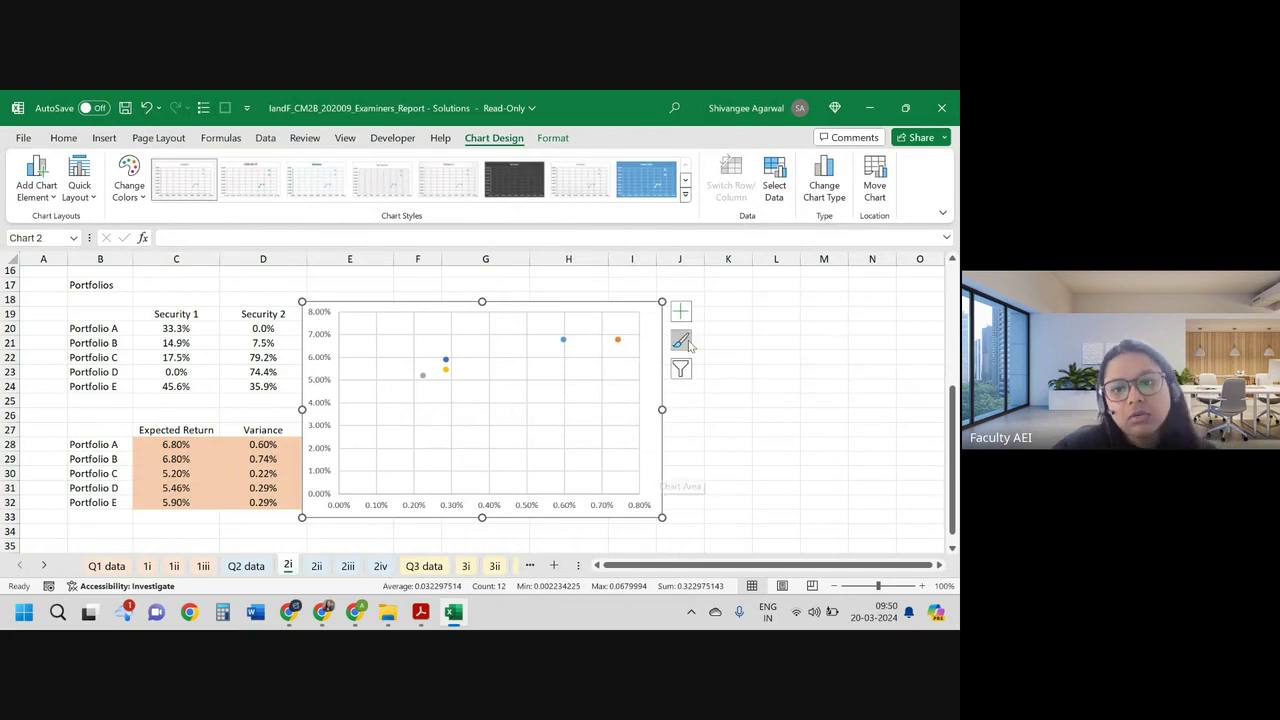
Step: Add axis titles and a chart title, then move the chart right and enlarge it
left_click(680, 311)
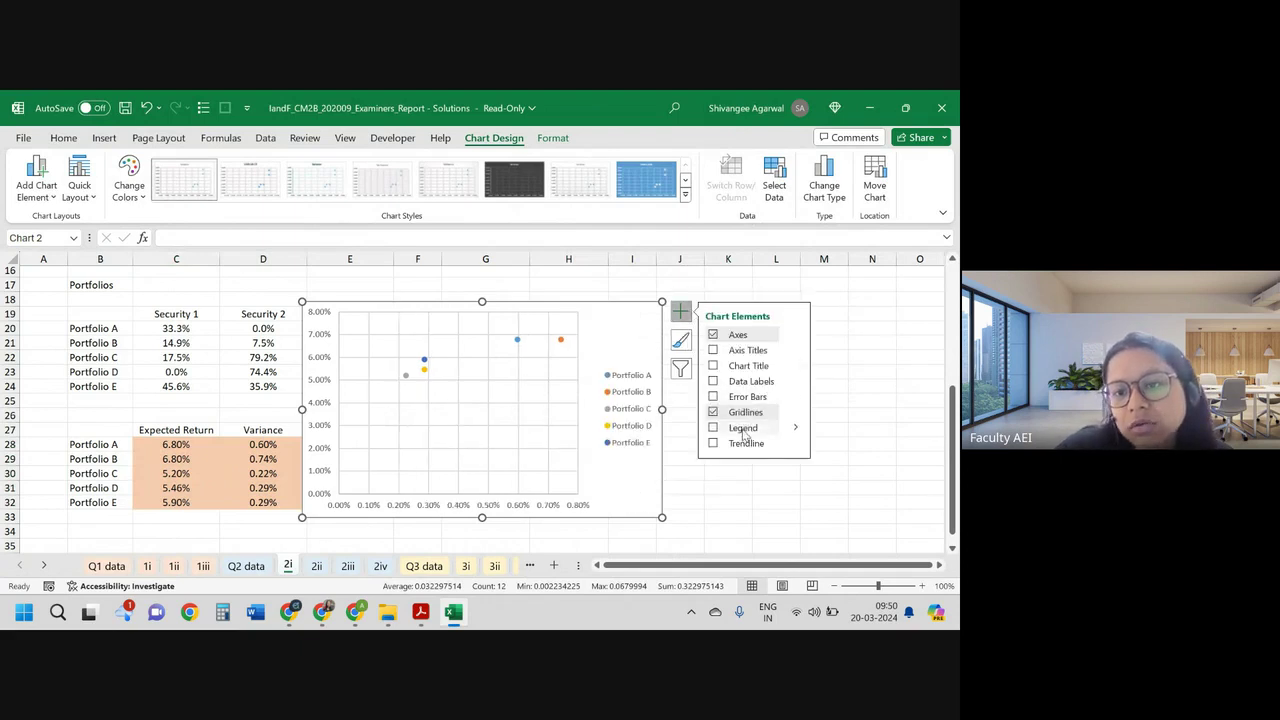
left_click(796, 428)
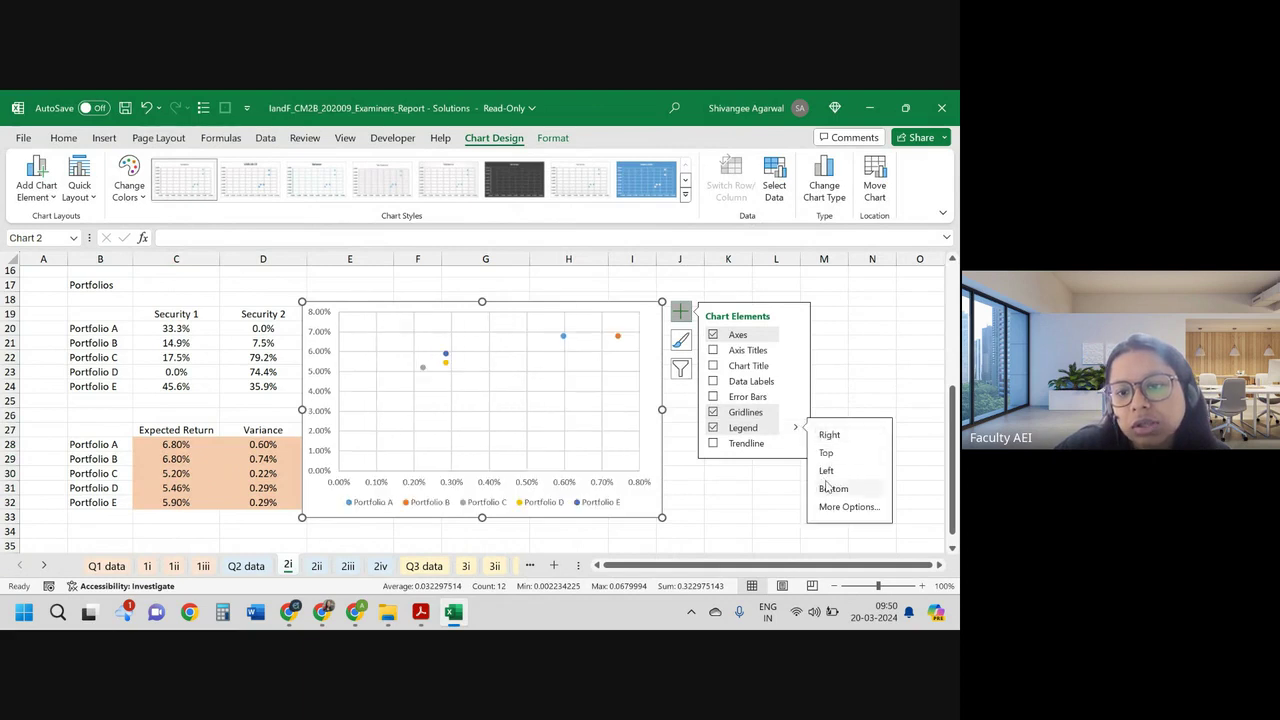
left_click(766, 350)
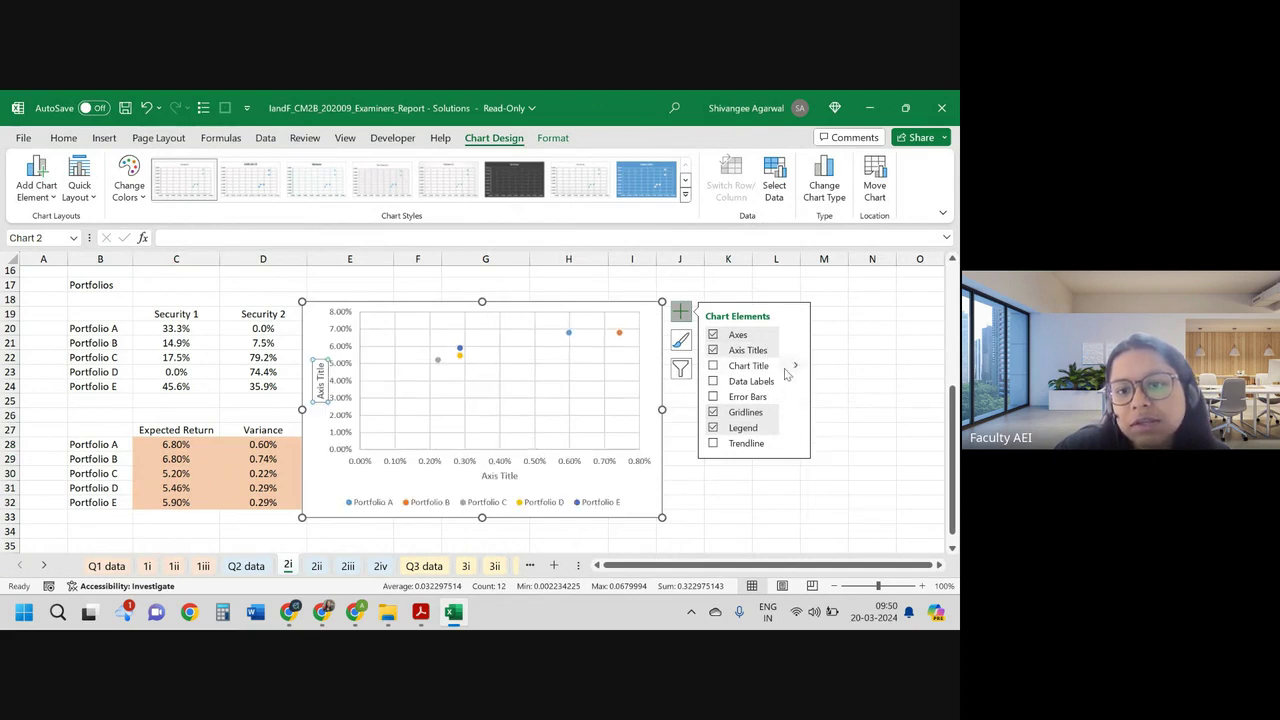
left_click(508, 478)
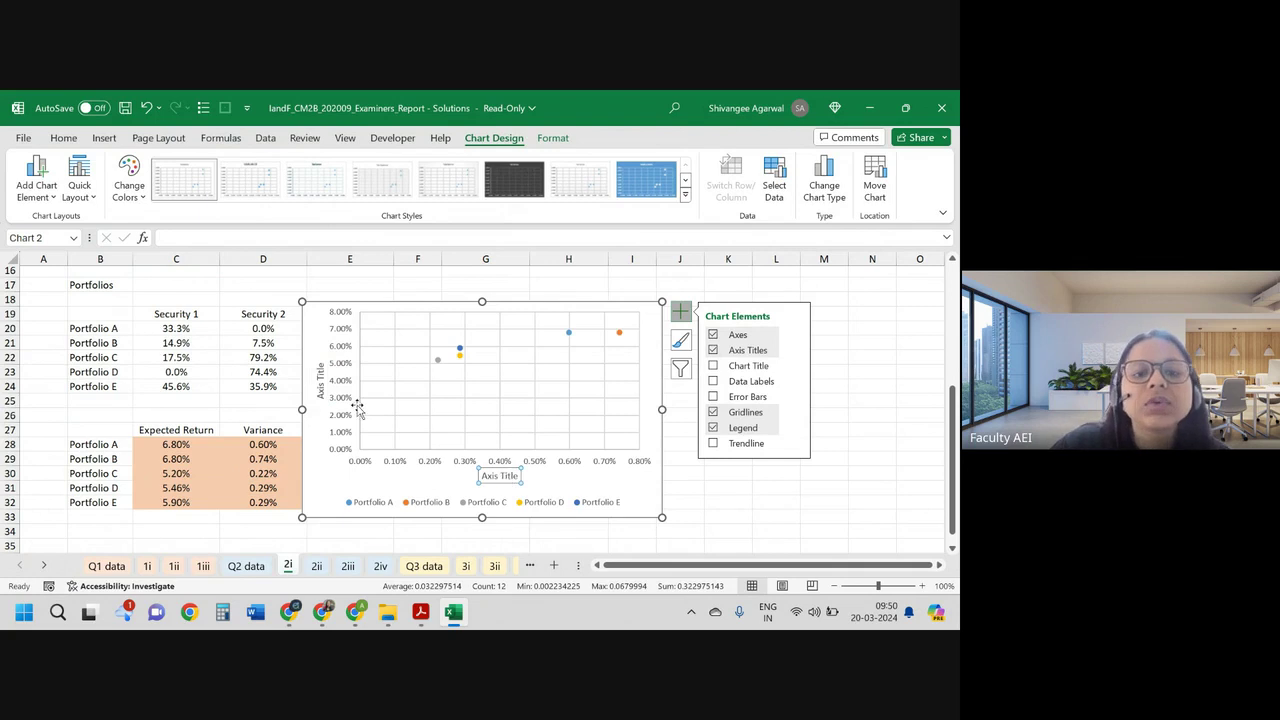
left_click(320, 377)
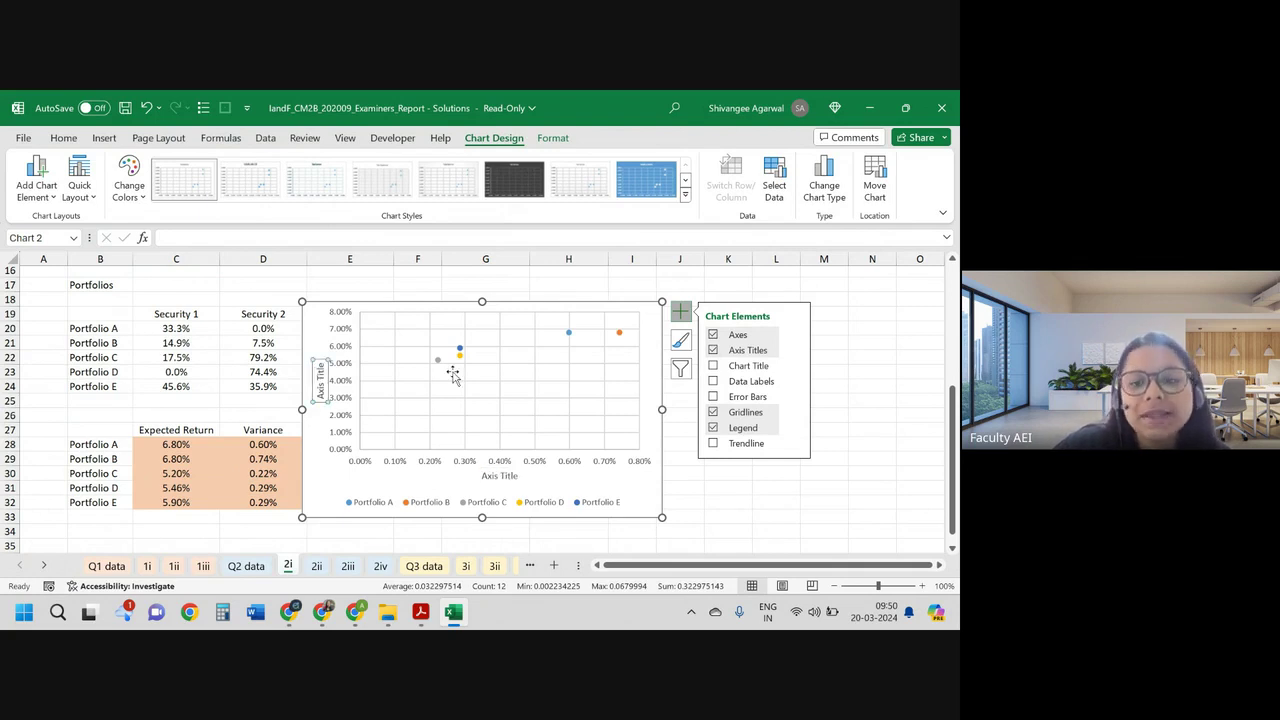
left_click(750, 366)
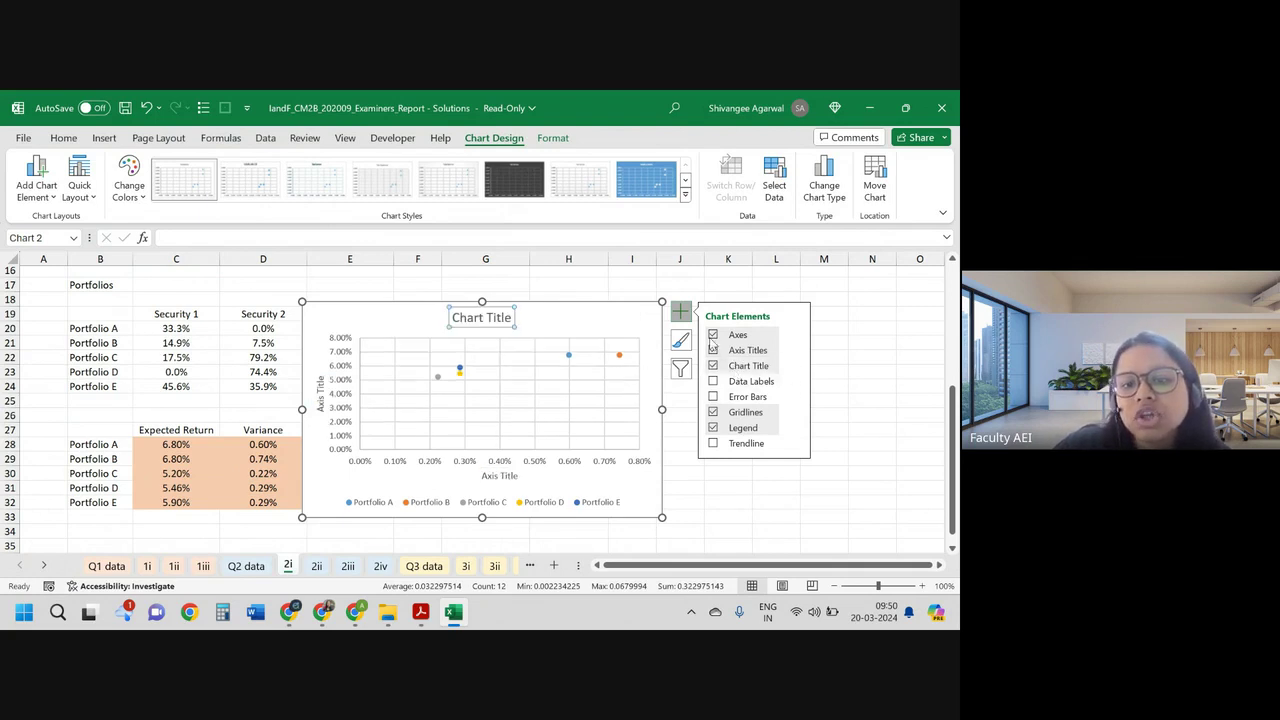
left_click(849, 318)
left_click_drag(551, 317, 658, 302)
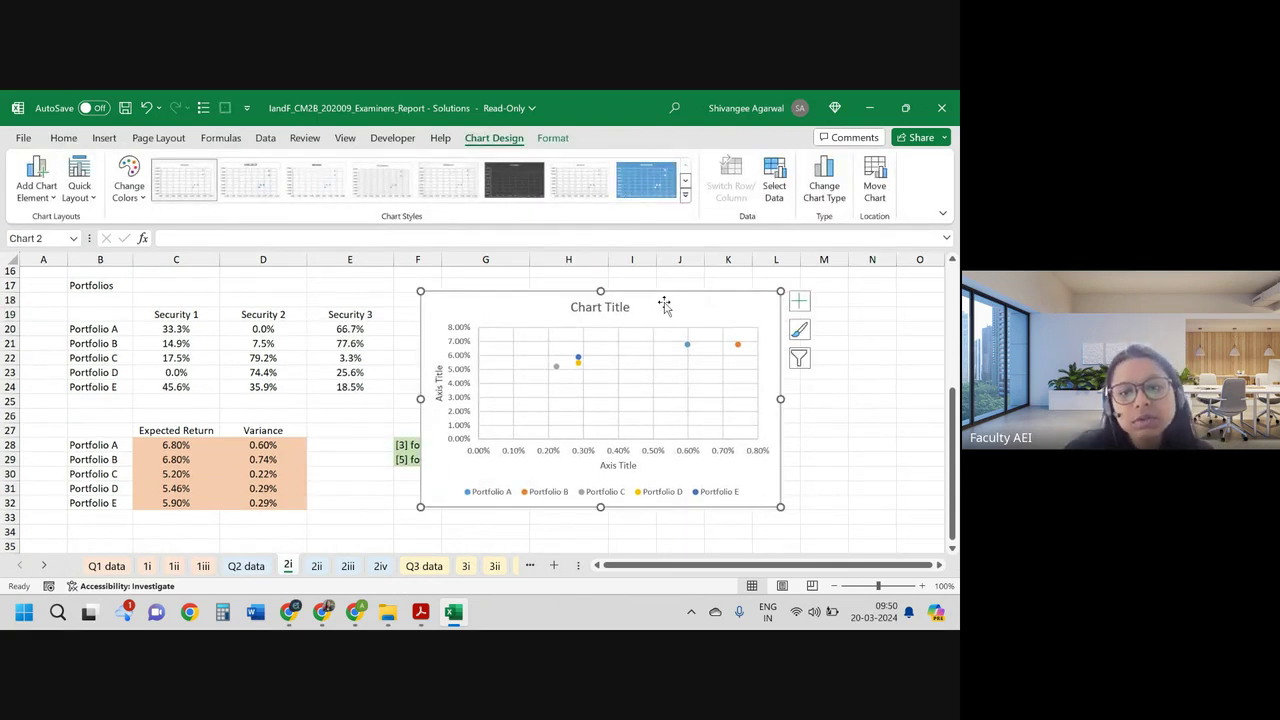
left_click_drag(781, 507, 828, 511)
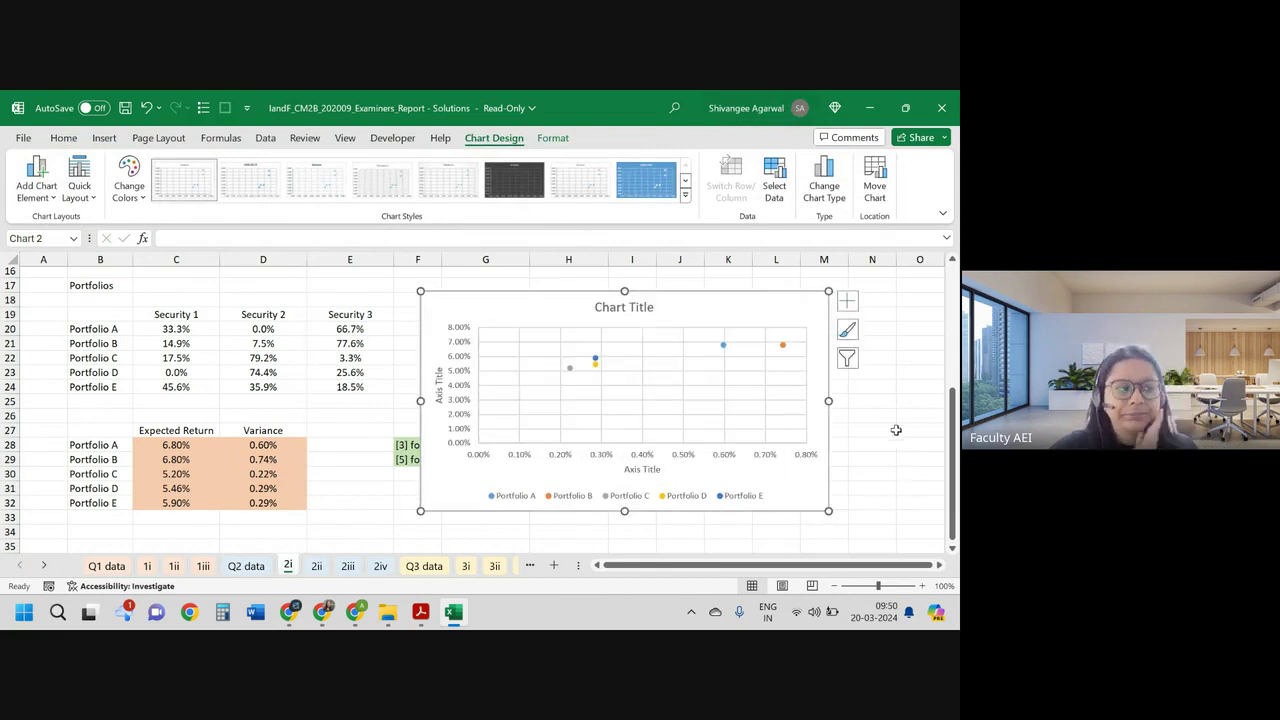
Step: Give the Portfolio C series marker a solid 2 pt border line
left_click(569, 369)
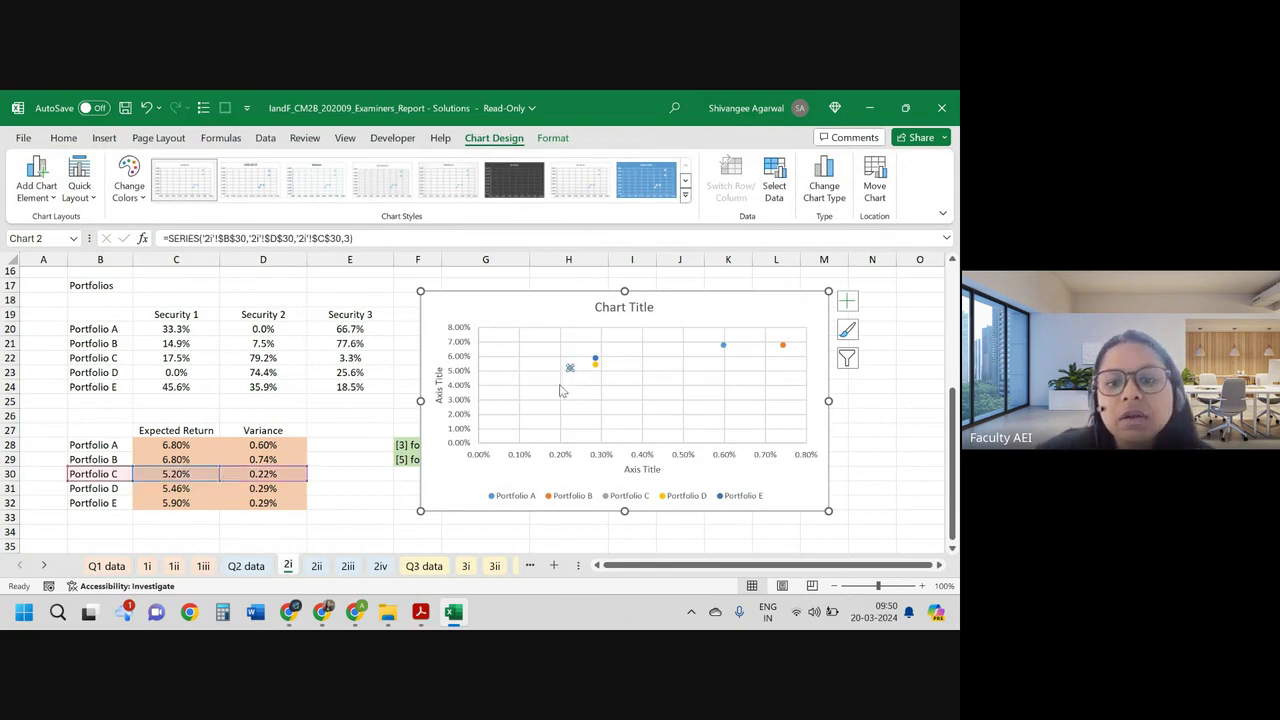
left_click(596, 359)
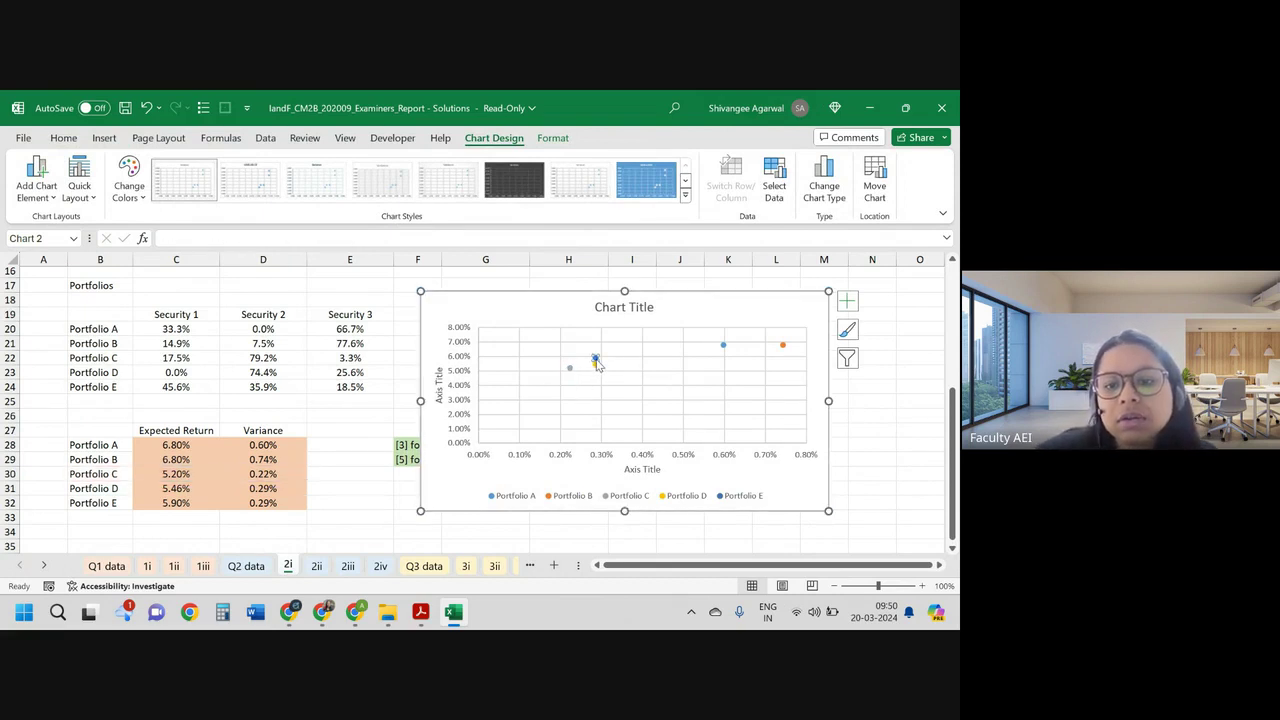
double_click(569, 368)
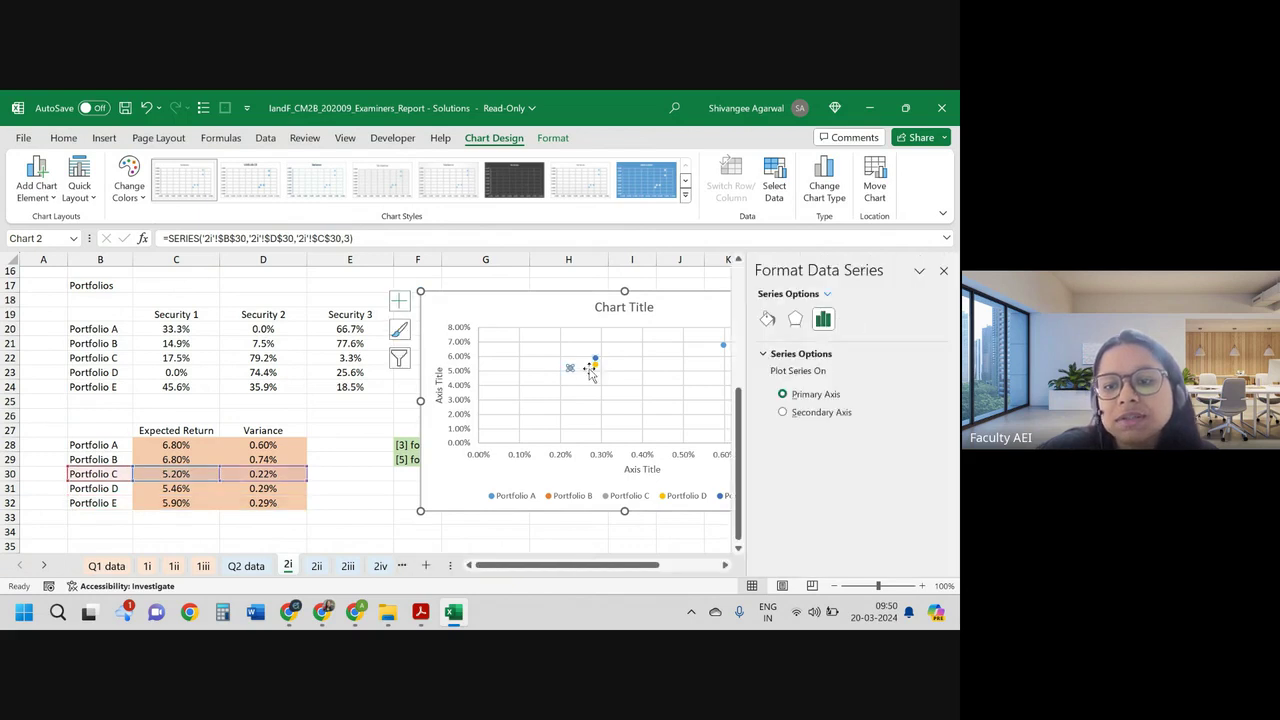
left_click(795, 318)
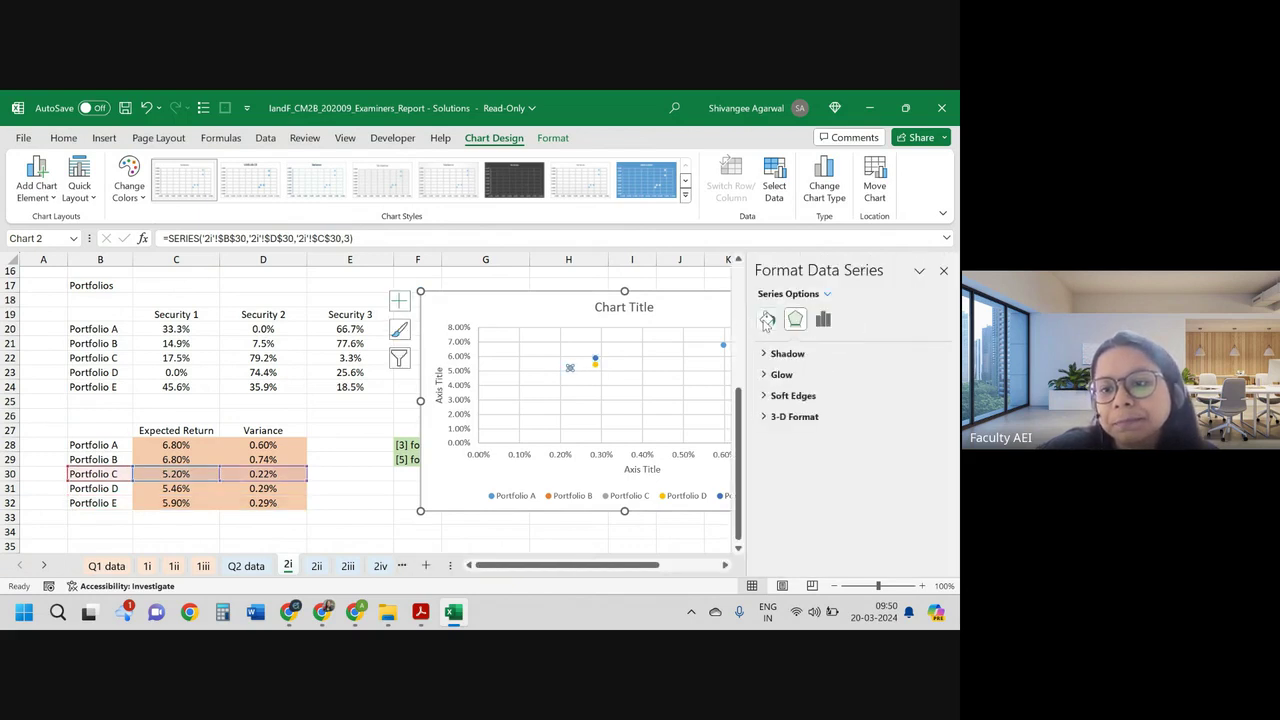
left_click(768, 319)
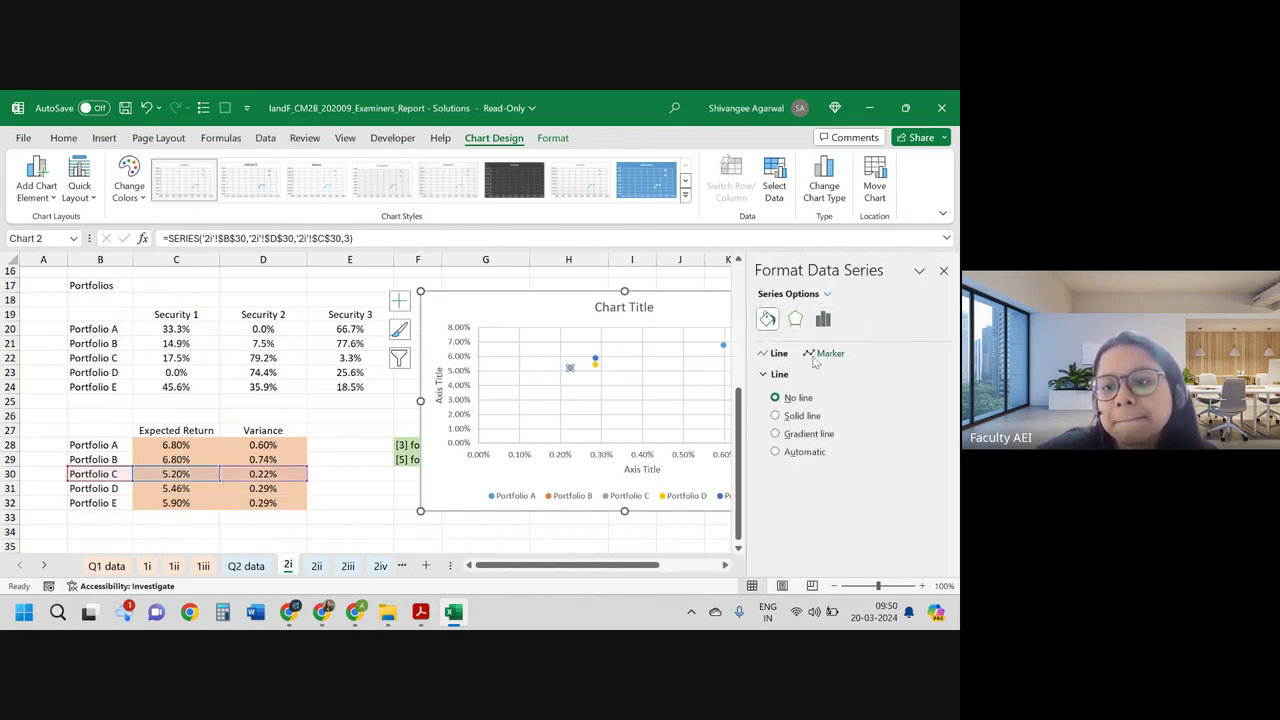
left_click(818, 356)
scroll(842, 440, "down", 5)
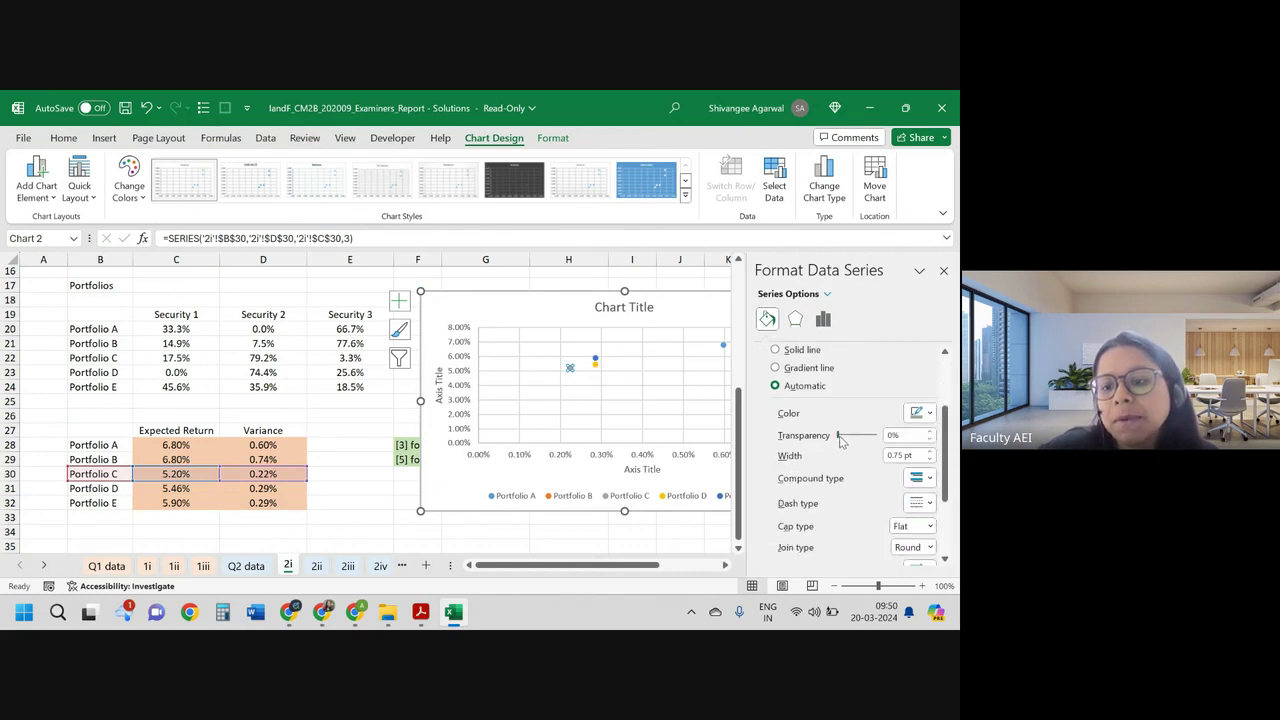
left_click(931, 452)
left_click(931, 452)
left_click(931, 452)
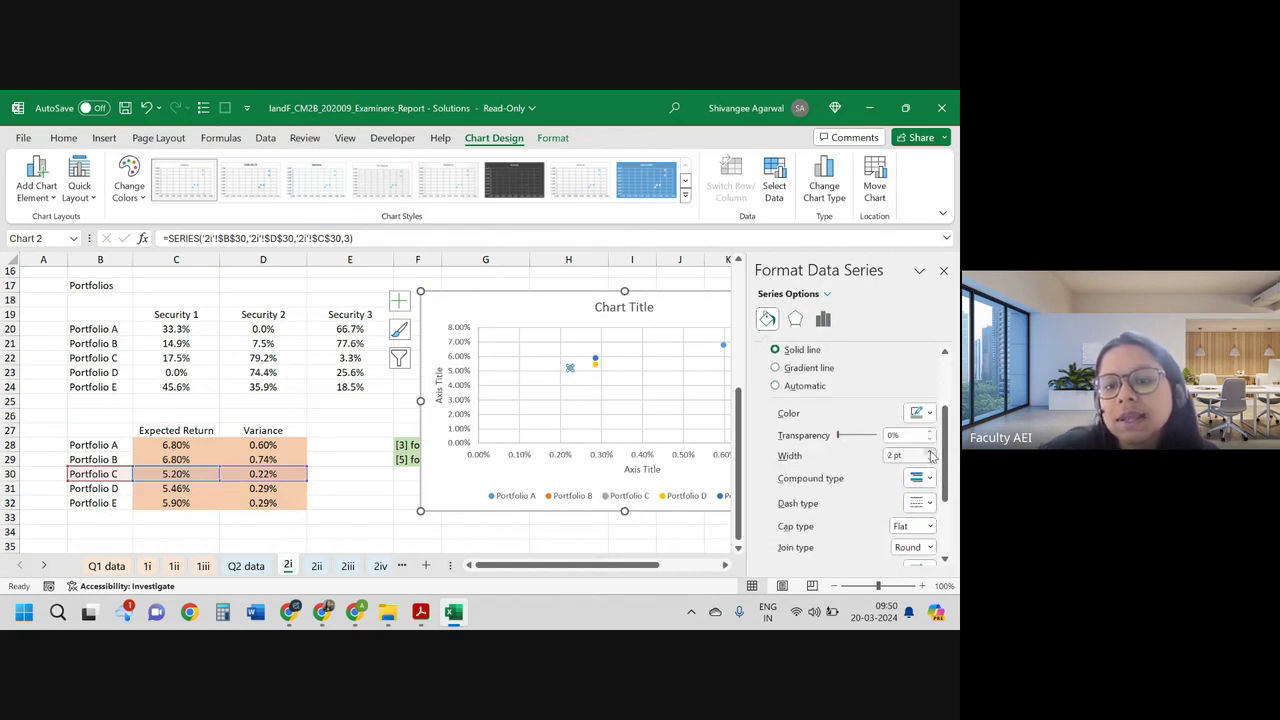
left_click(931, 452)
left_click(931, 452)
left_click(943, 270)
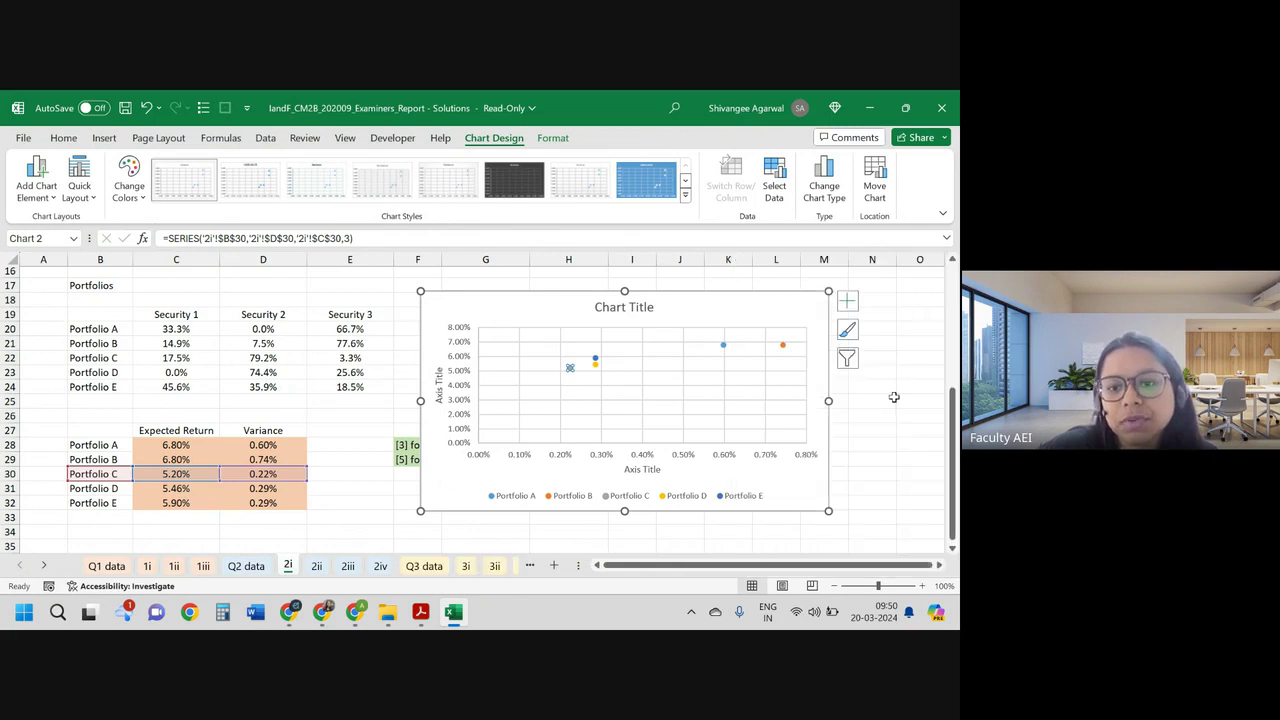
left_click(871, 400)
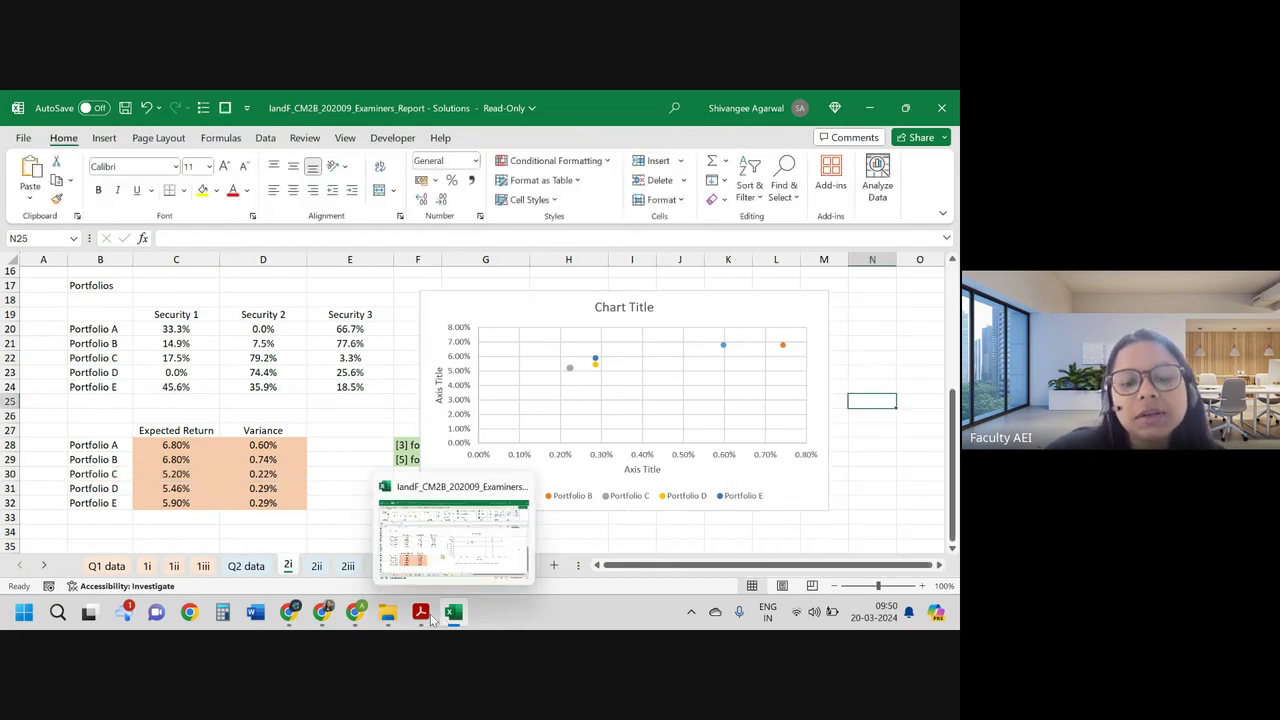
Step: Nudge the chart slightly up and right, then inspect the Portfolio D series point
left_click(507, 314)
mouse_move(507, 314)
left_mouse_down()
mouse_move(526, 314)
mouse_move(480, 303)
mouse_move(513, 305)
left_mouse_up()
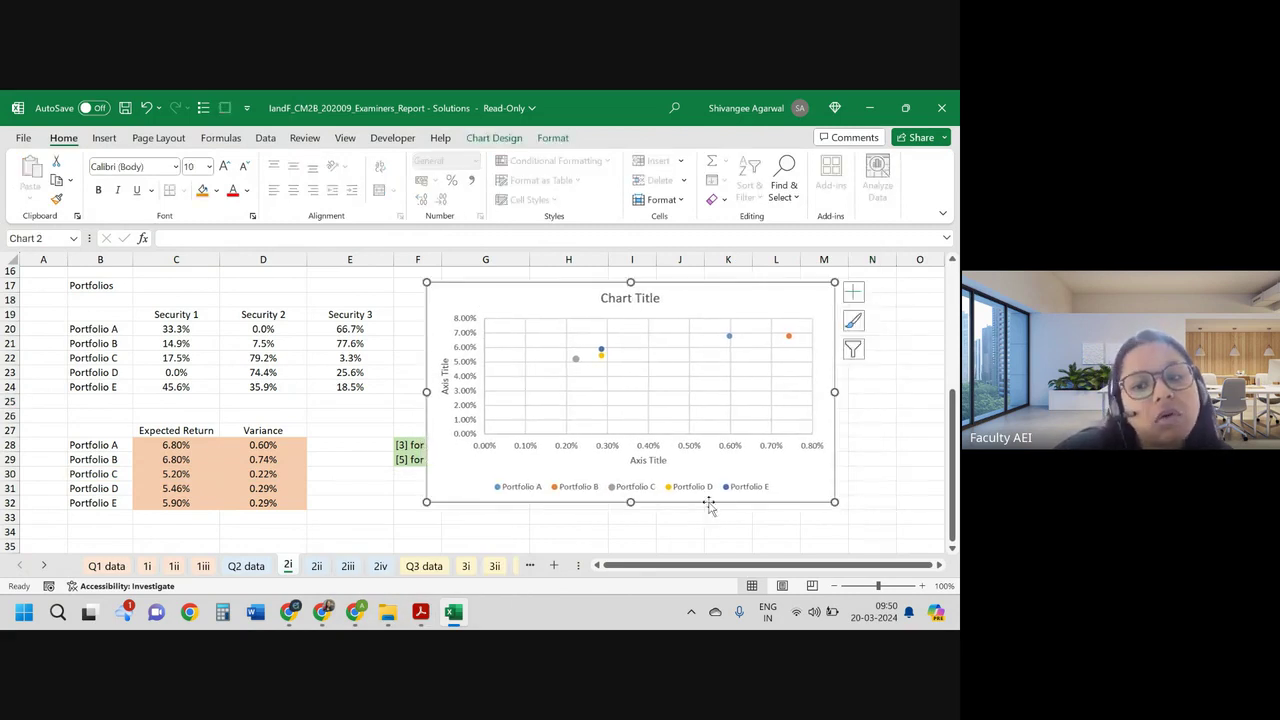
left_click(669, 460)
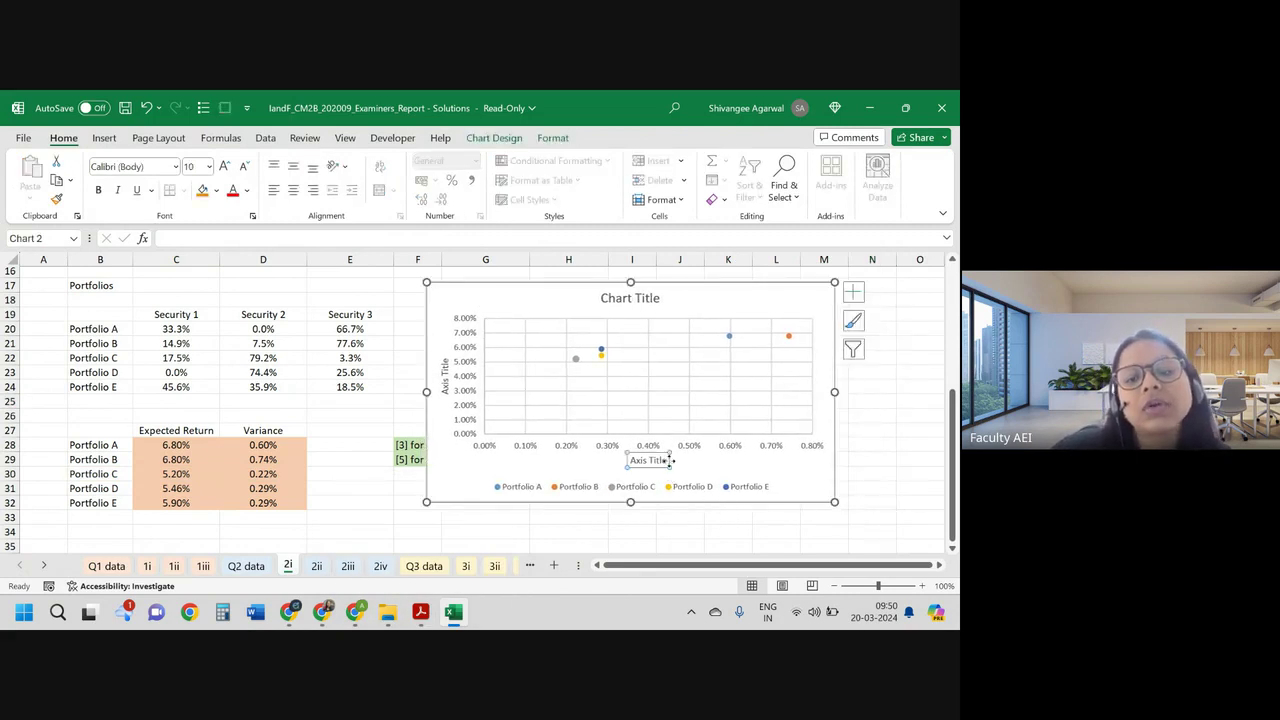
left_click(872, 489)
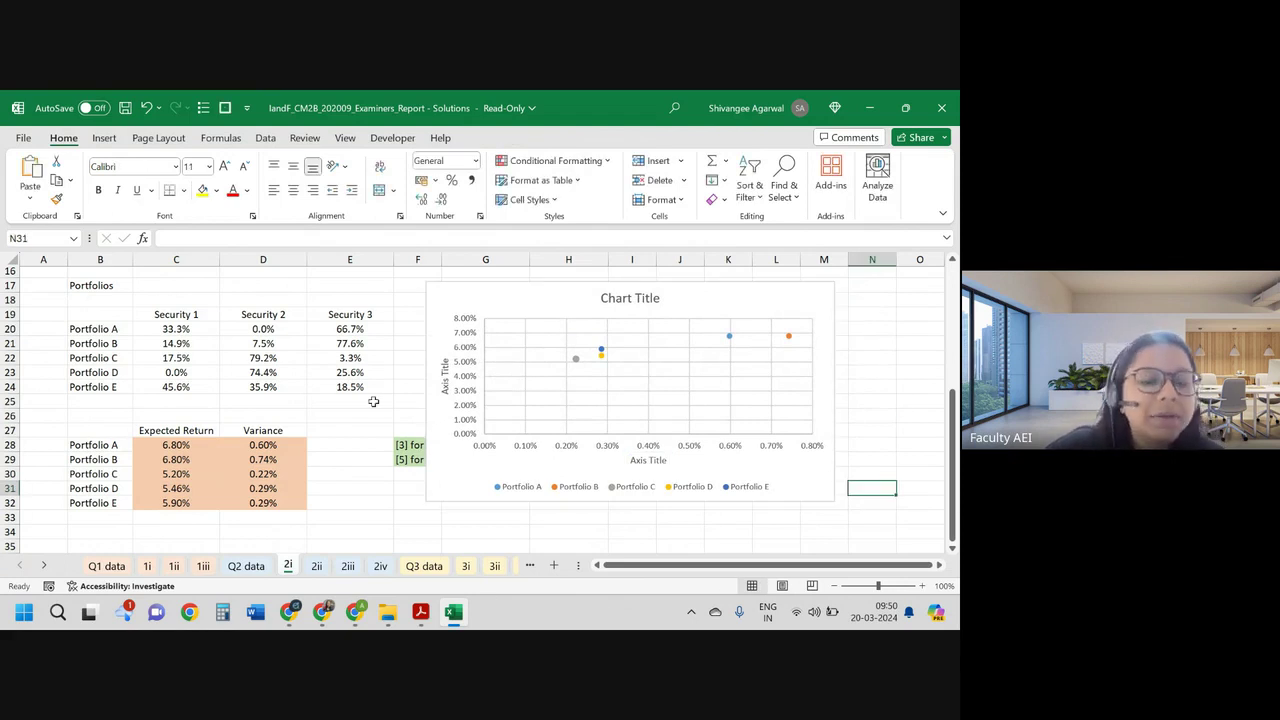
left_click(601, 355)
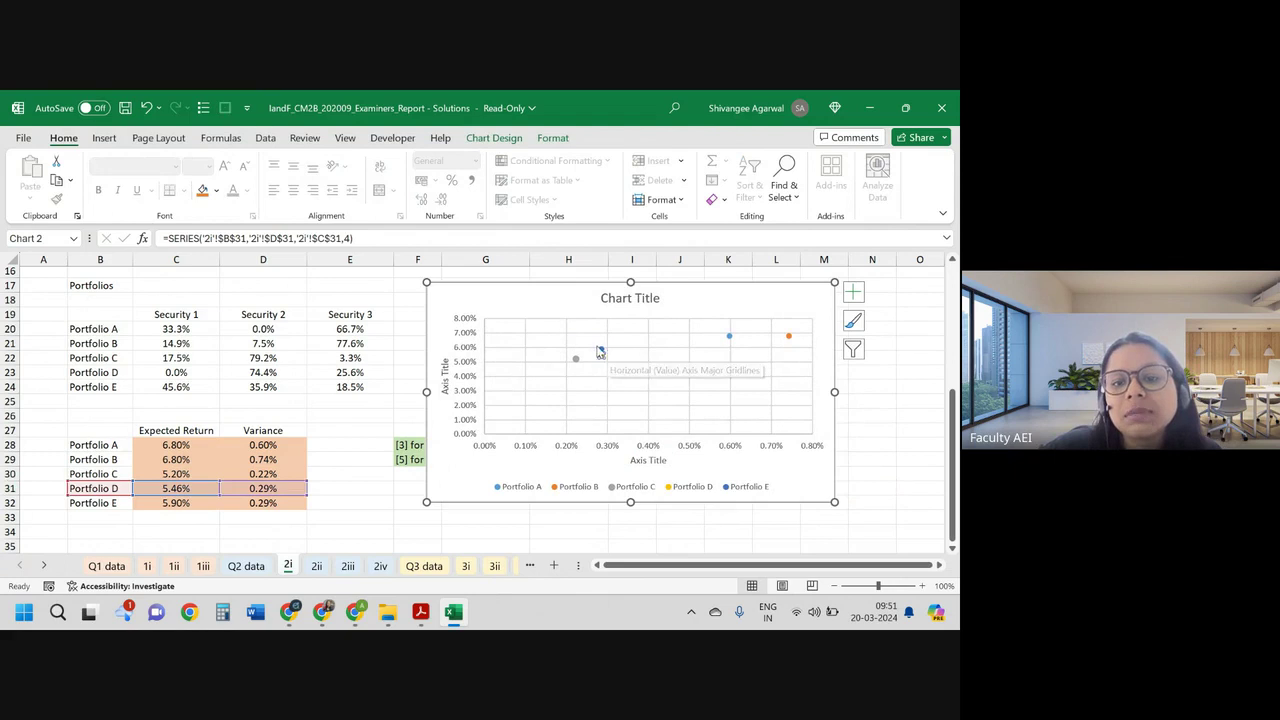
key("Escape")
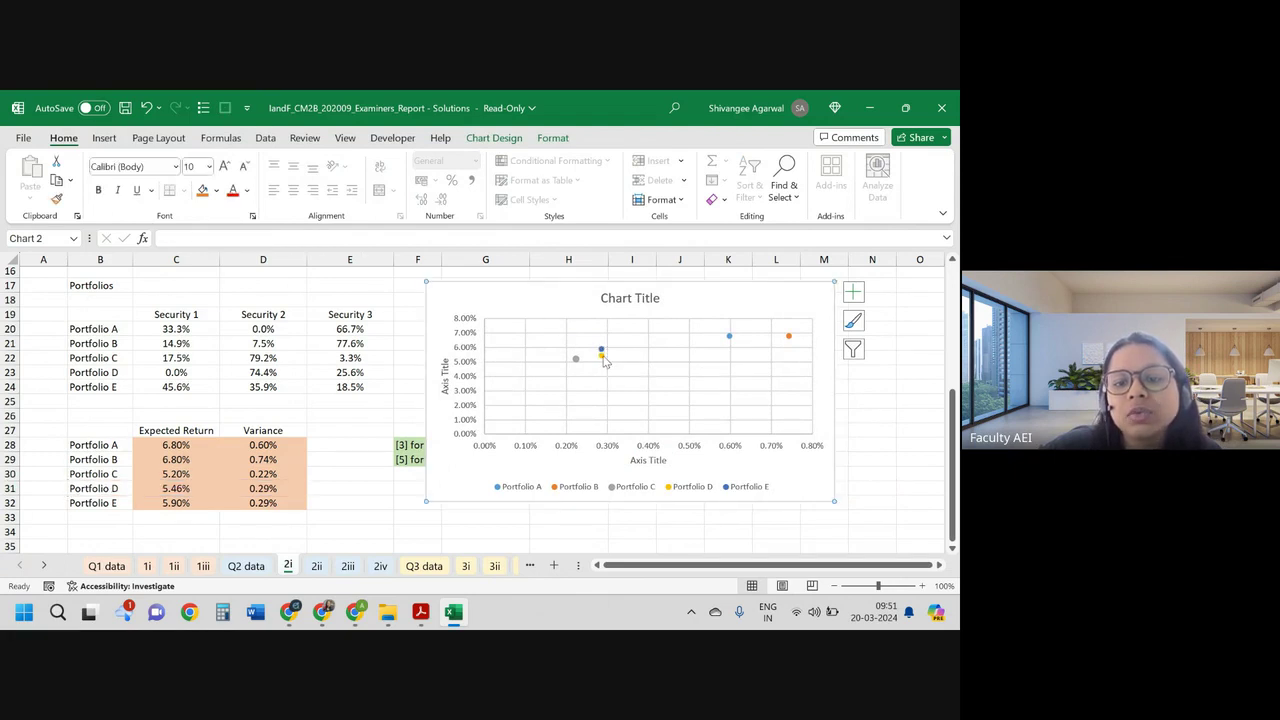
left_click(602, 354)
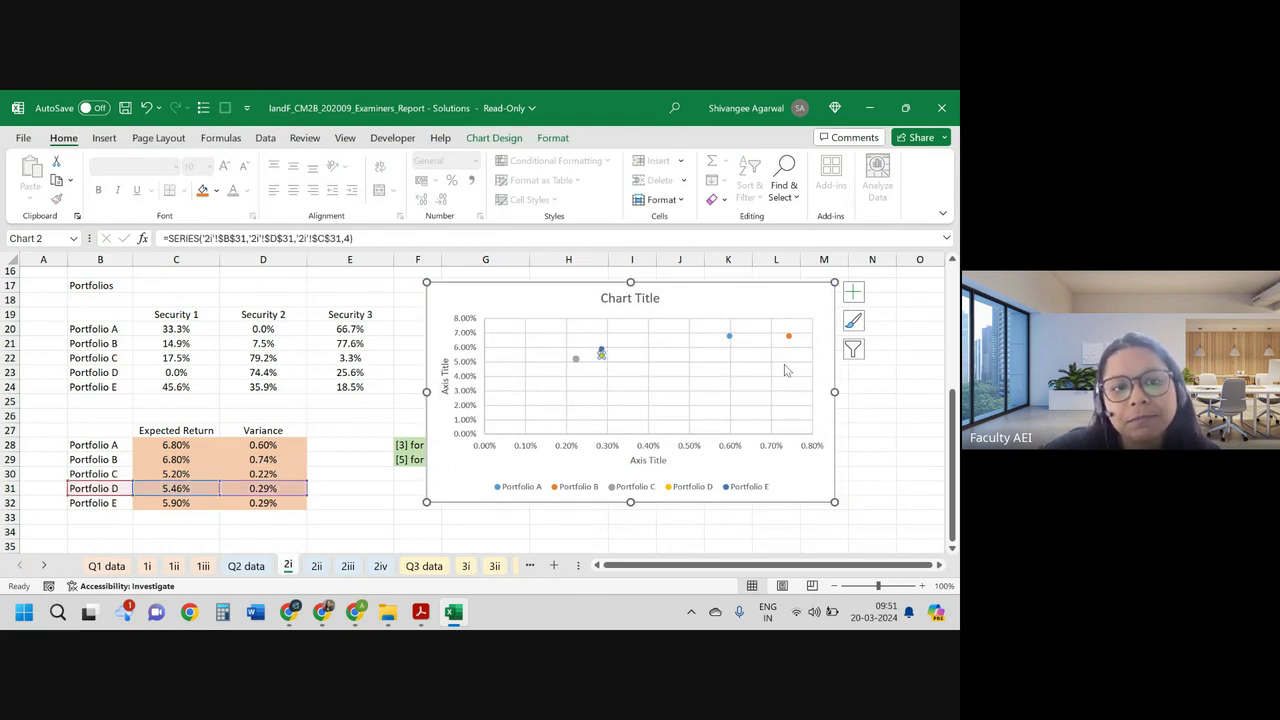
Step: Read the exam question on inefficient portfolios in Acrobat, then return to Excel
mouse_move(461, 614)
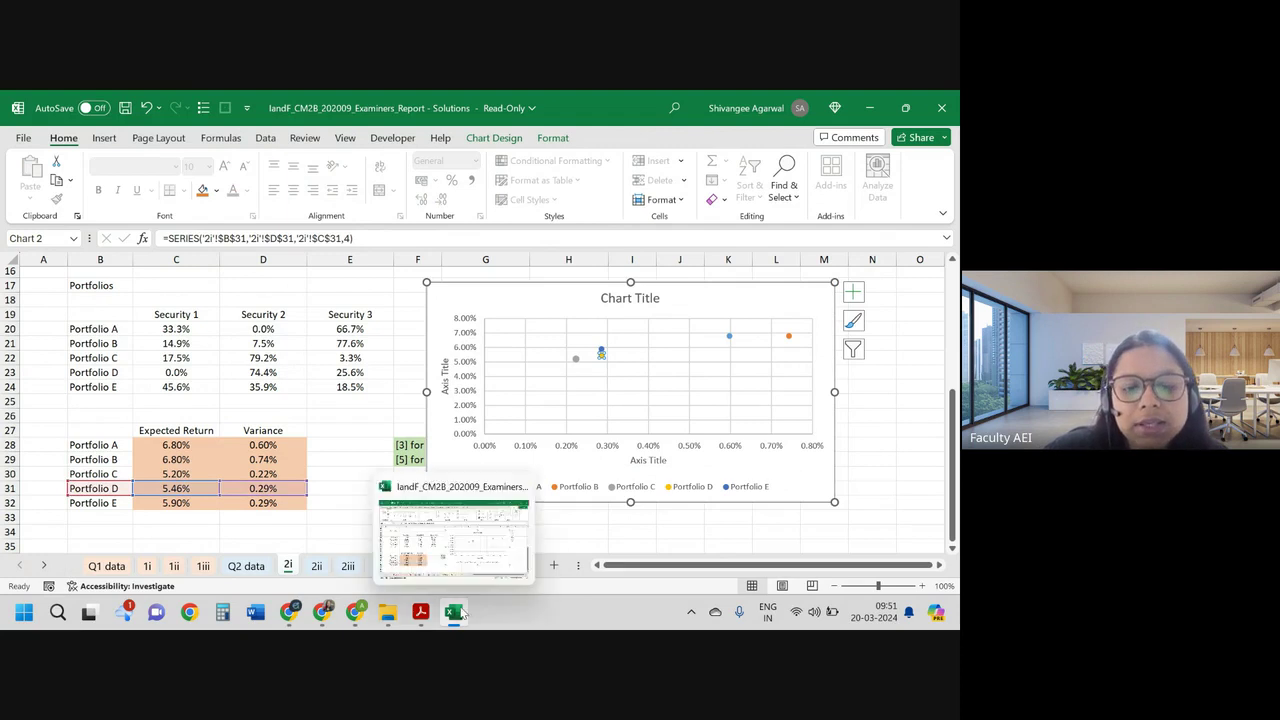
left_click(420, 612)
scroll(360, 236, "down", 1)
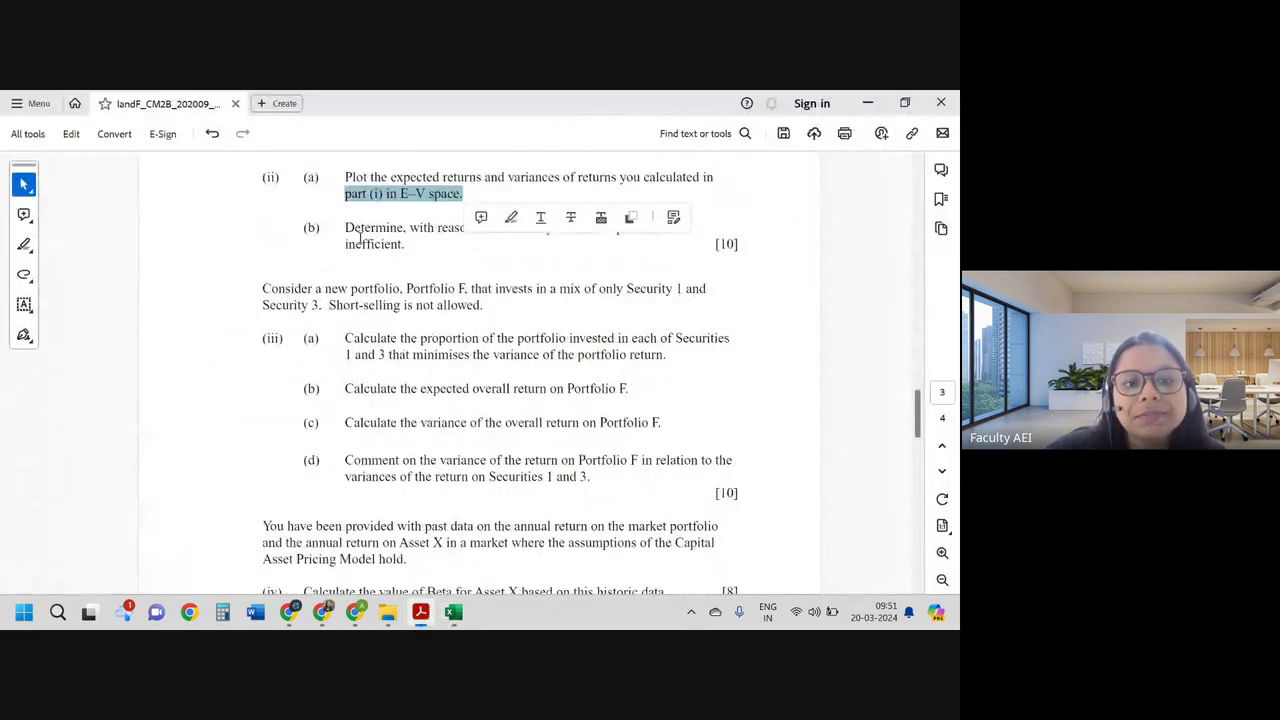
left_click_drag(345, 228, 688, 230)
left_click(543, 254)
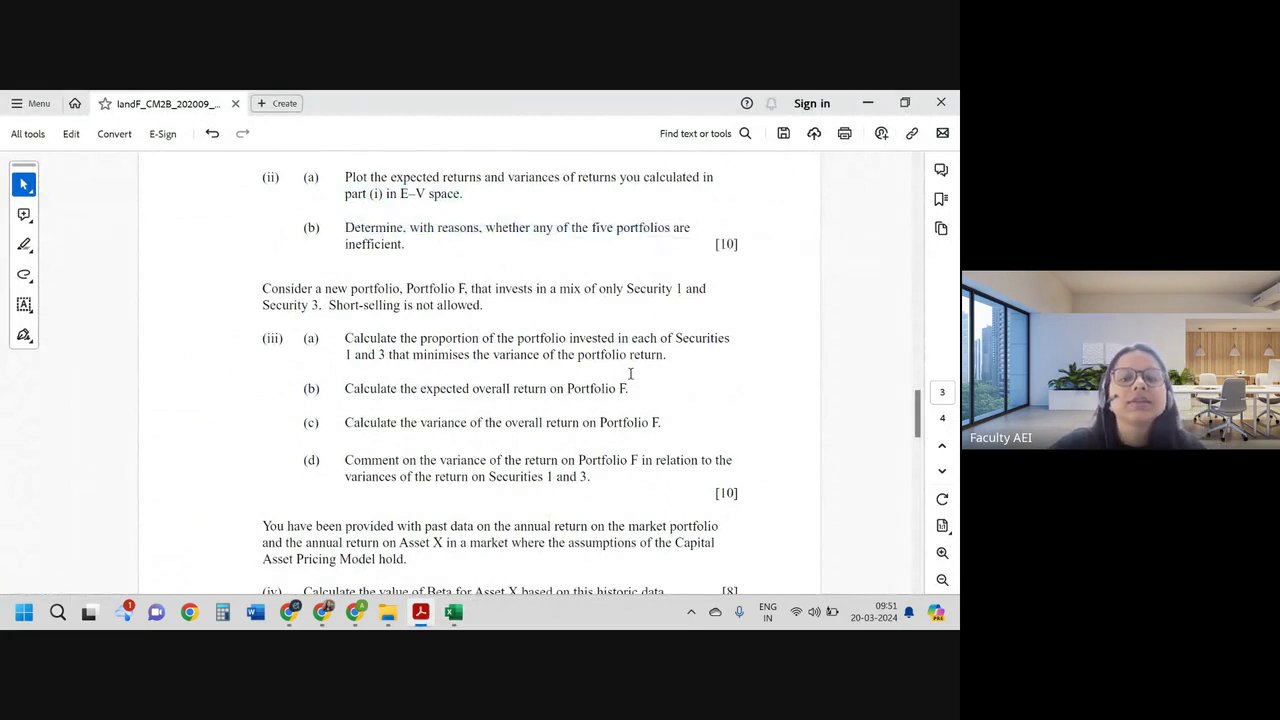
key("alt+Tab")
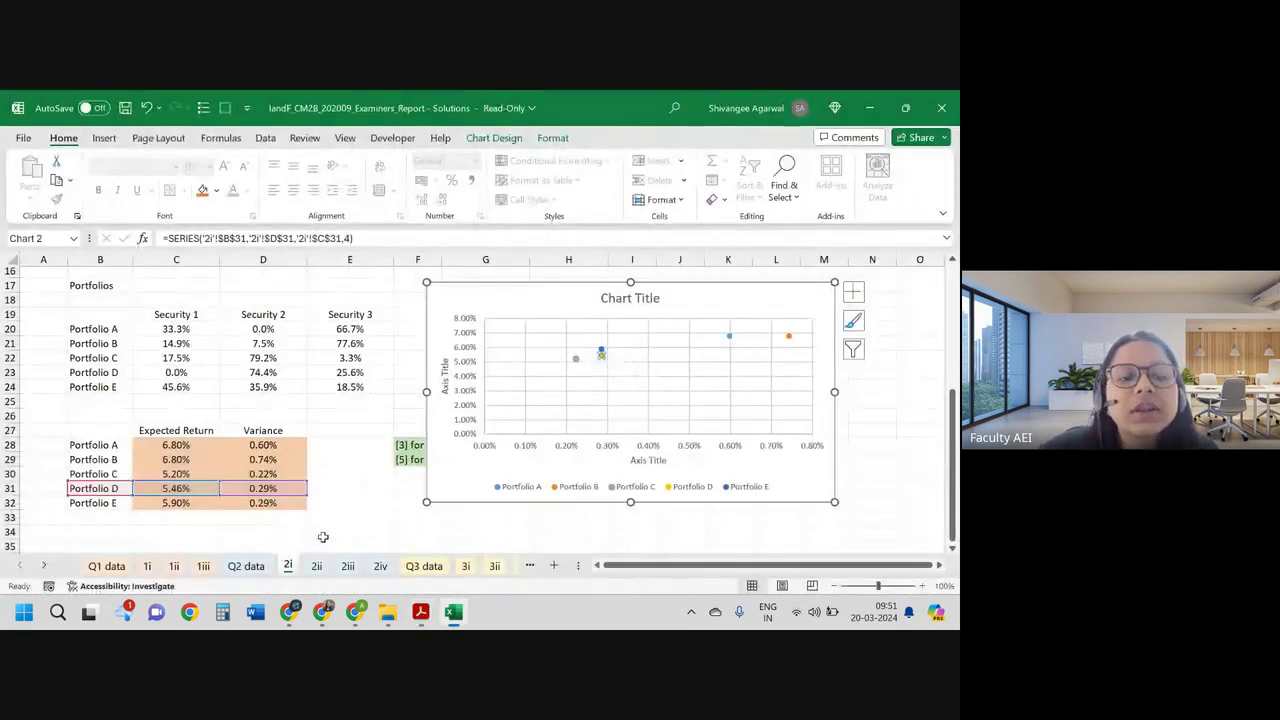
Step: Check the return and variance formulas in C28:D32 for the portfolios, then switch to Acrobat
left_click(341, 502)
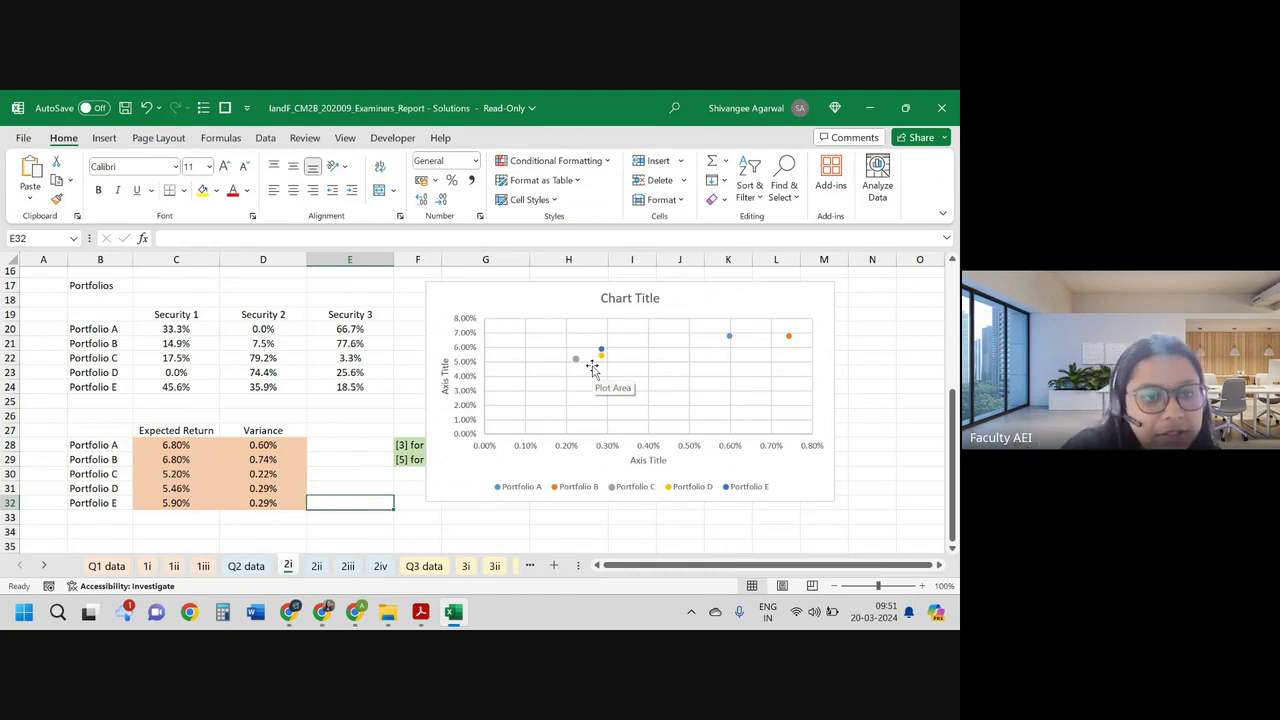
left_click_drag(178, 444, 265, 460)
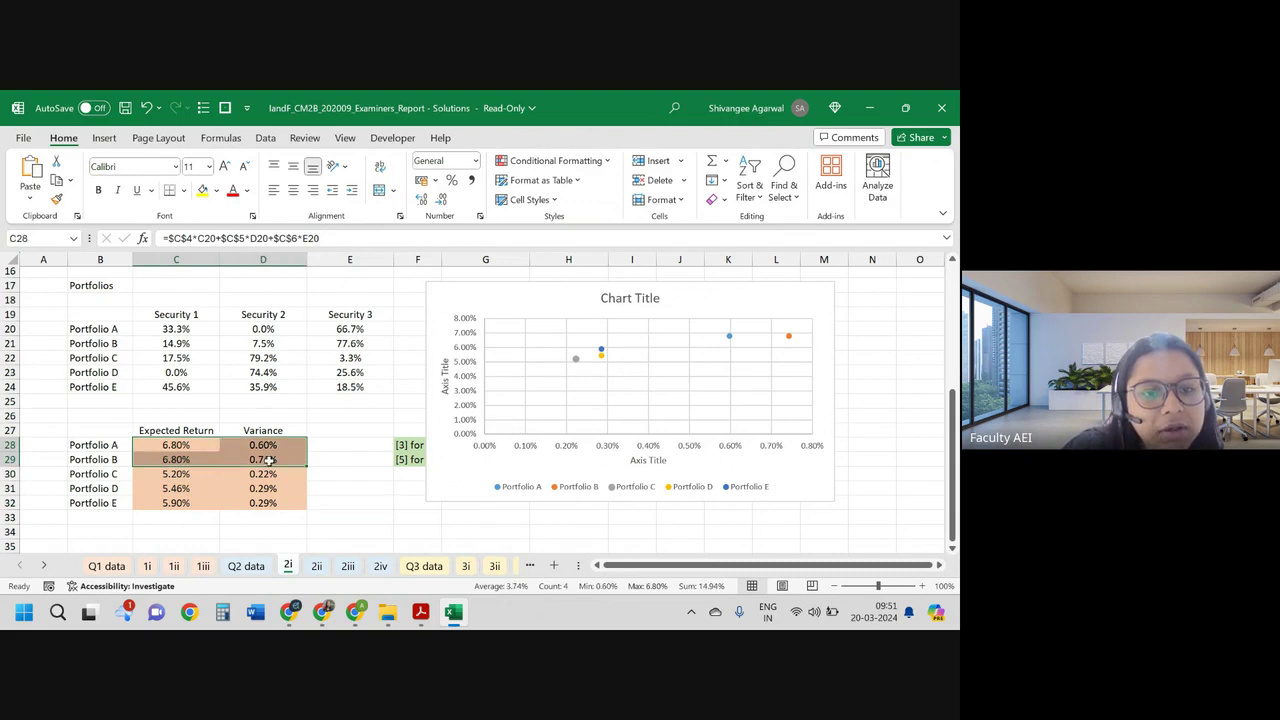
left_click(268, 462)
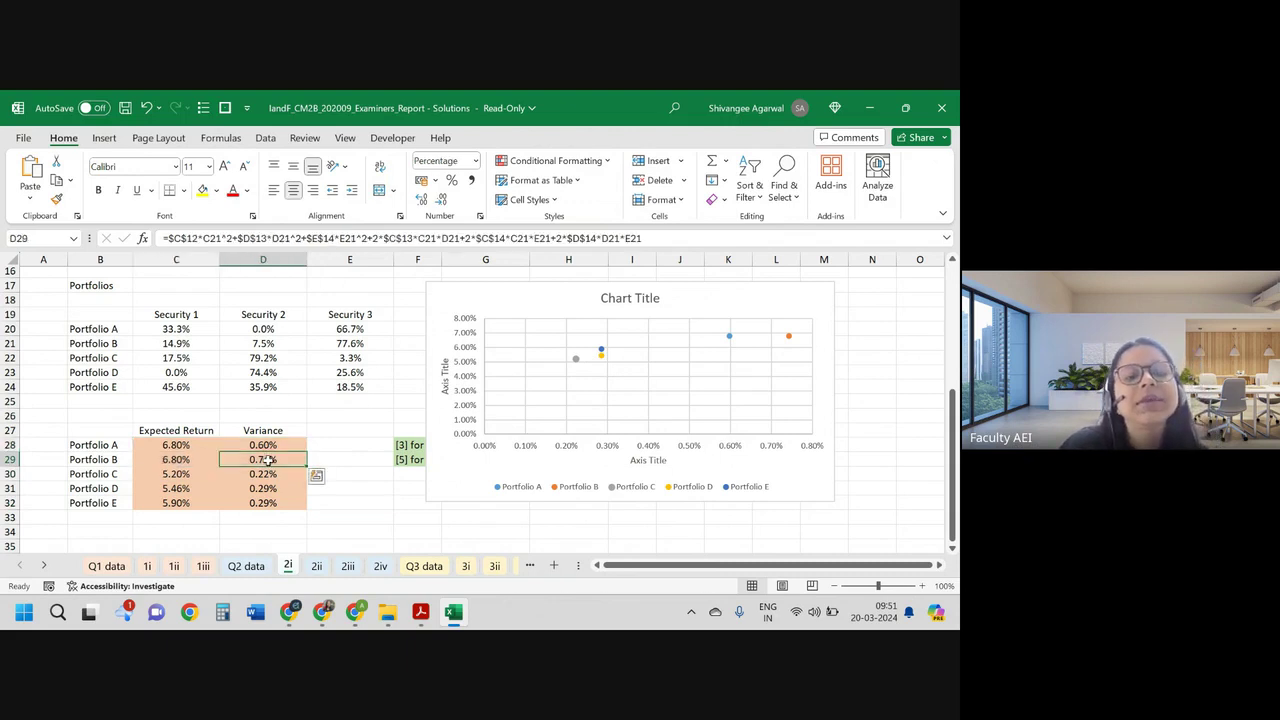
left_click_drag(177, 458, 263, 456)
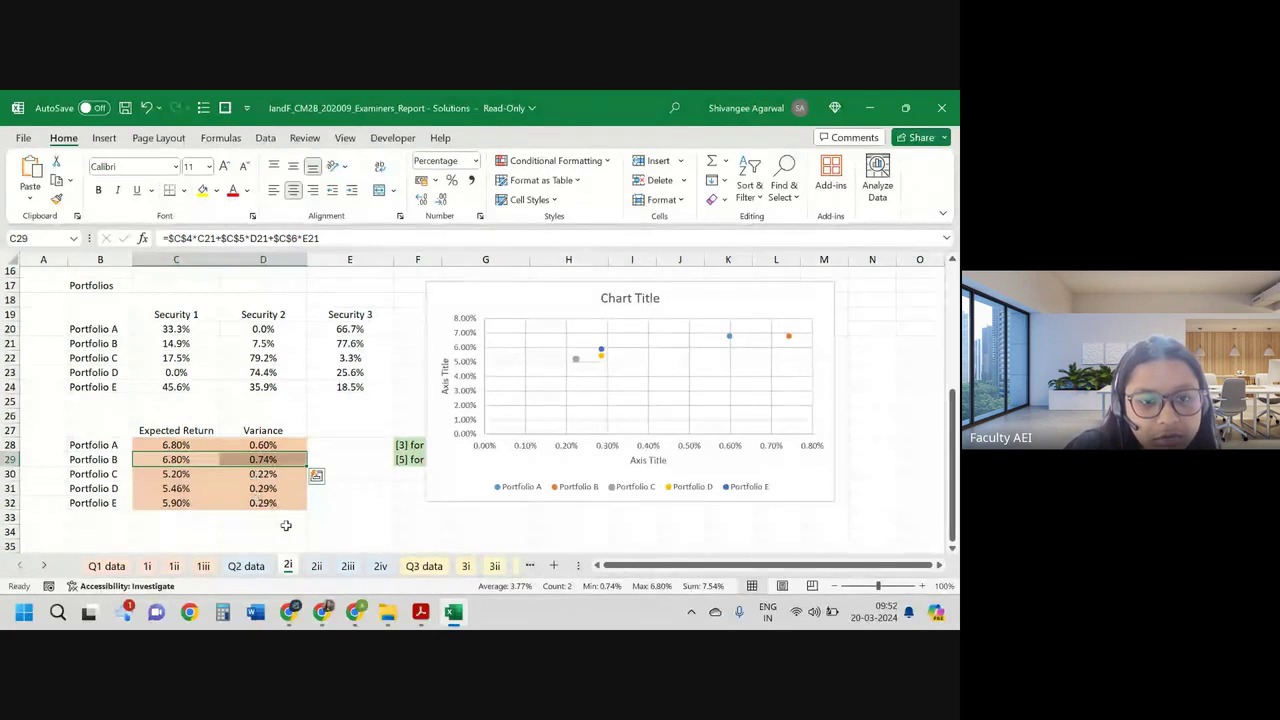
left_click(258, 489)
left_click_drag(258, 489, 175, 504)
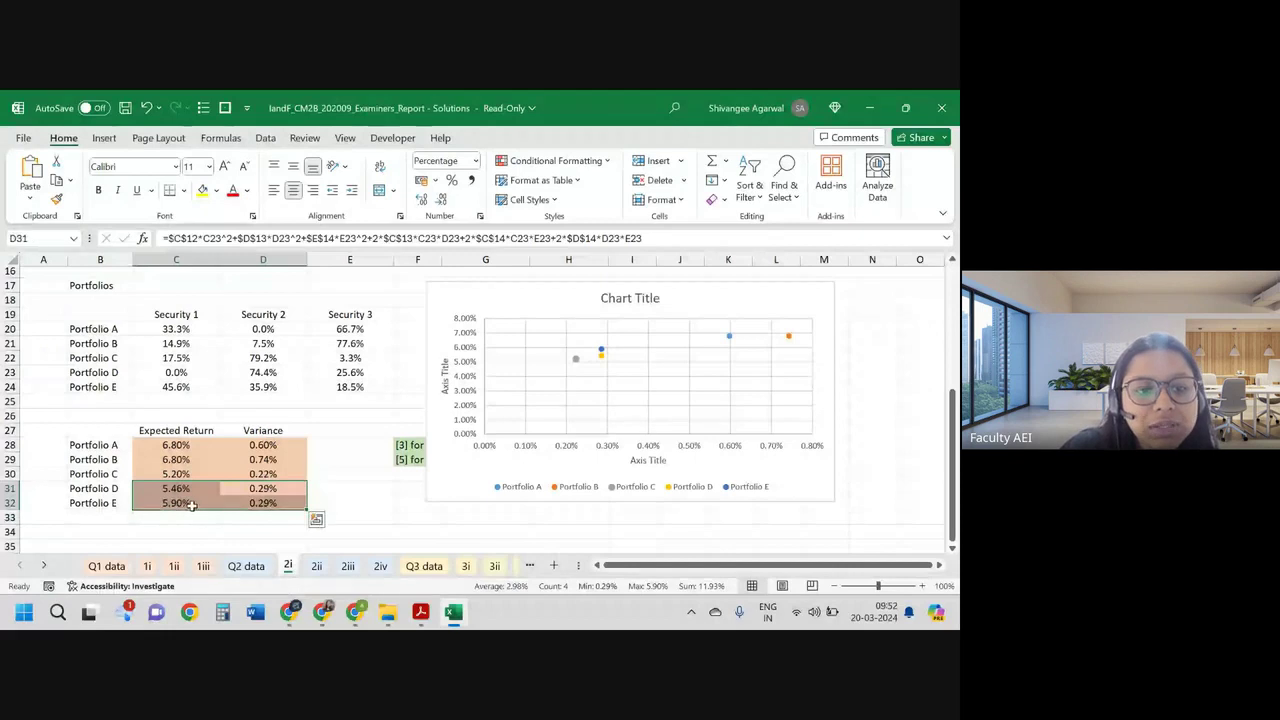
left_click(176, 488)
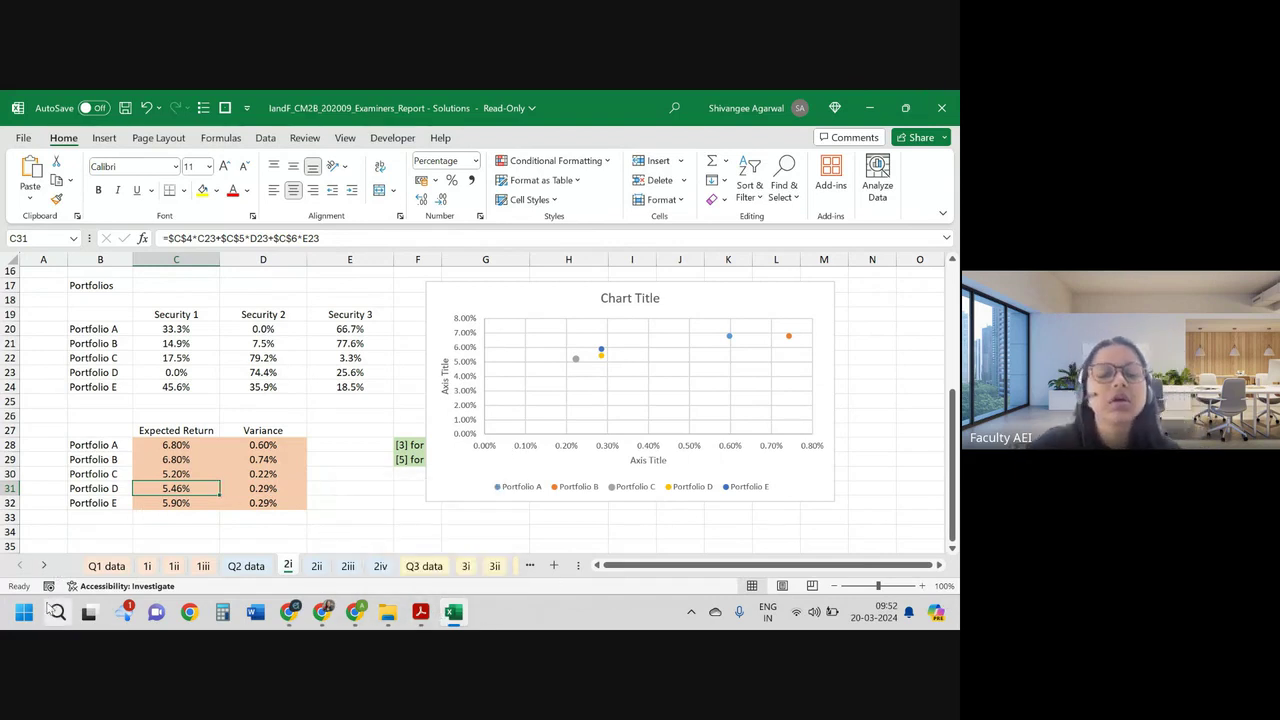
left_click(424, 614)
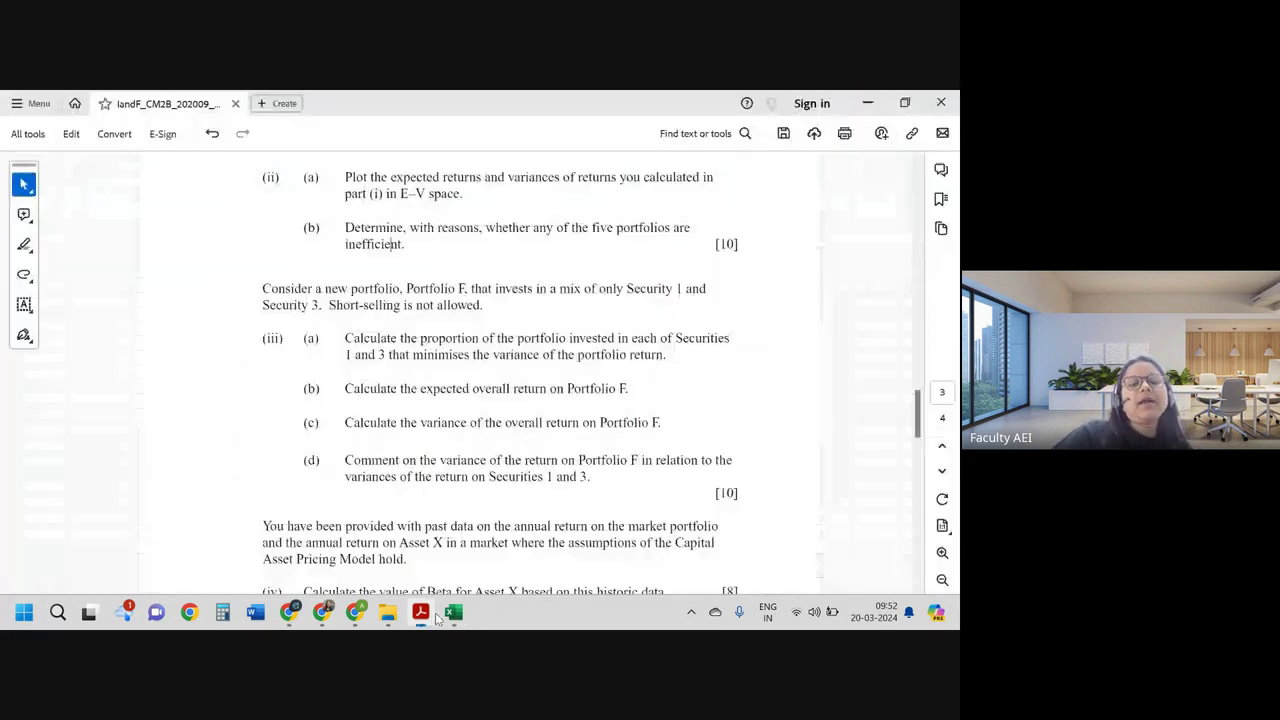
Step: Scroll through the exam paper reading the Portfolio F and Asset X beta questions
scroll(393, 379, "down", 1)
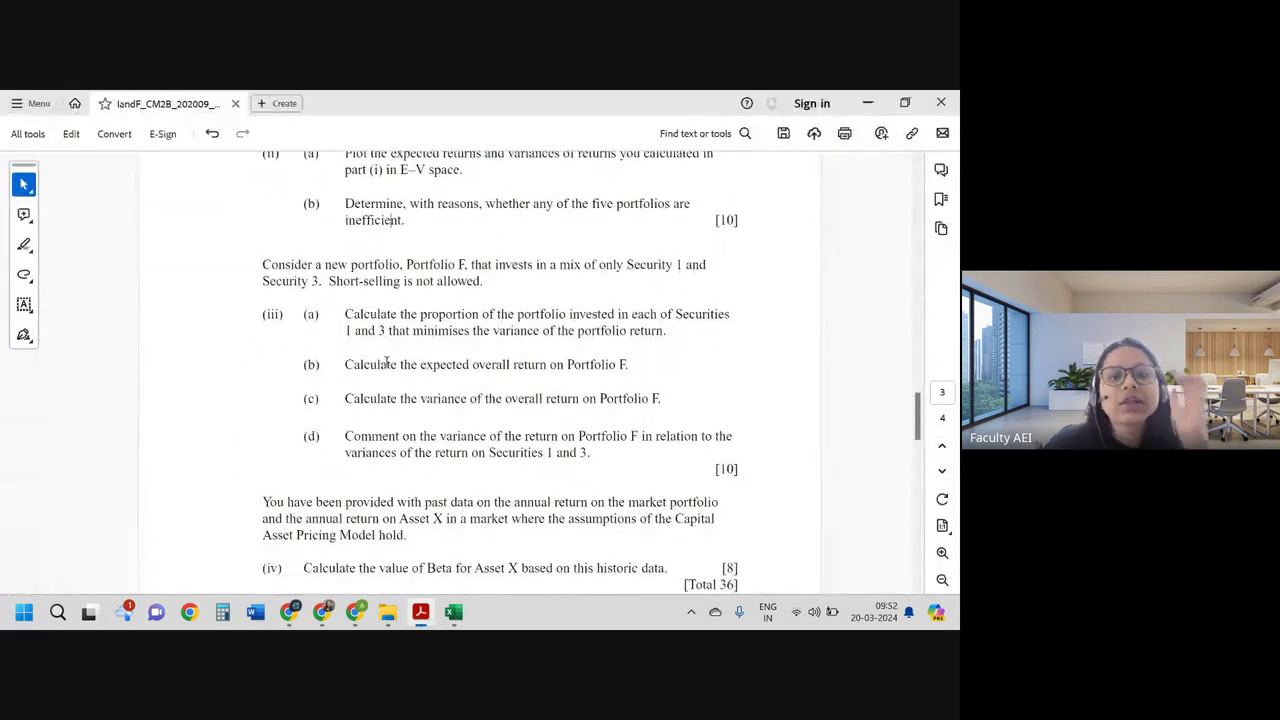
scroll(370, 314, "down", 2)
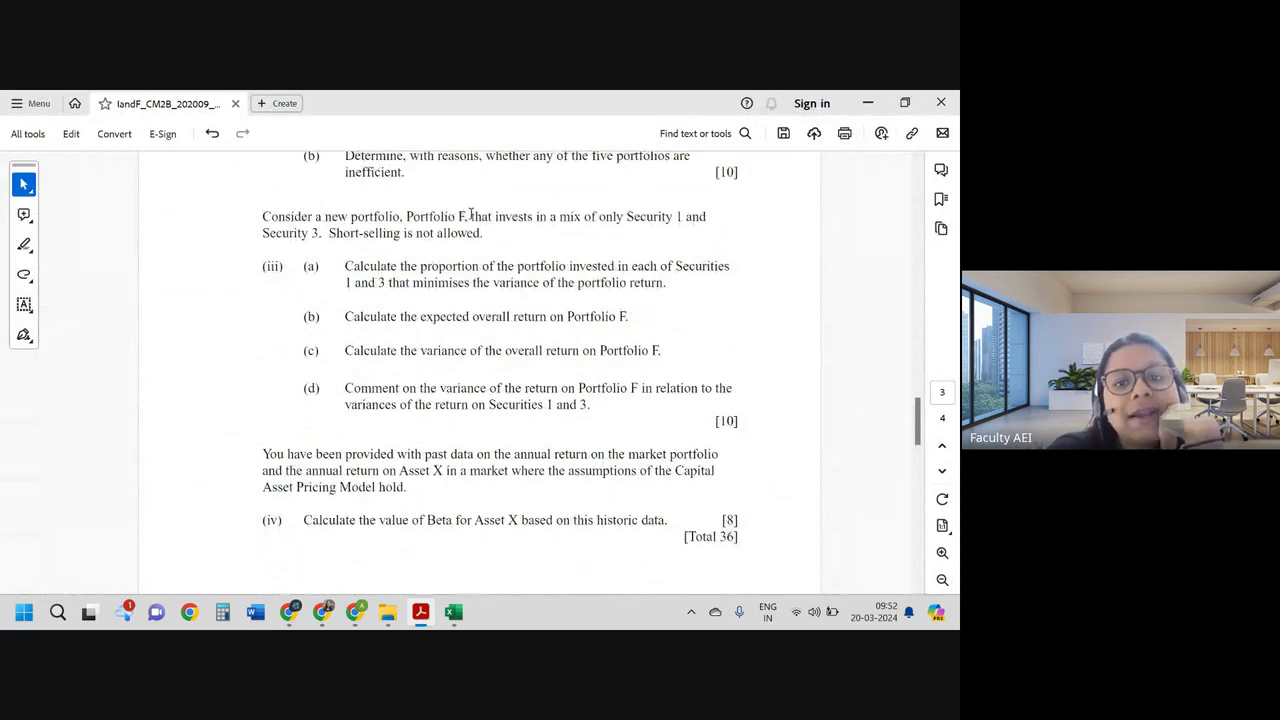
left_click_drag(470, 216, 688, 222)
scroll(540, 220, "down", 1)
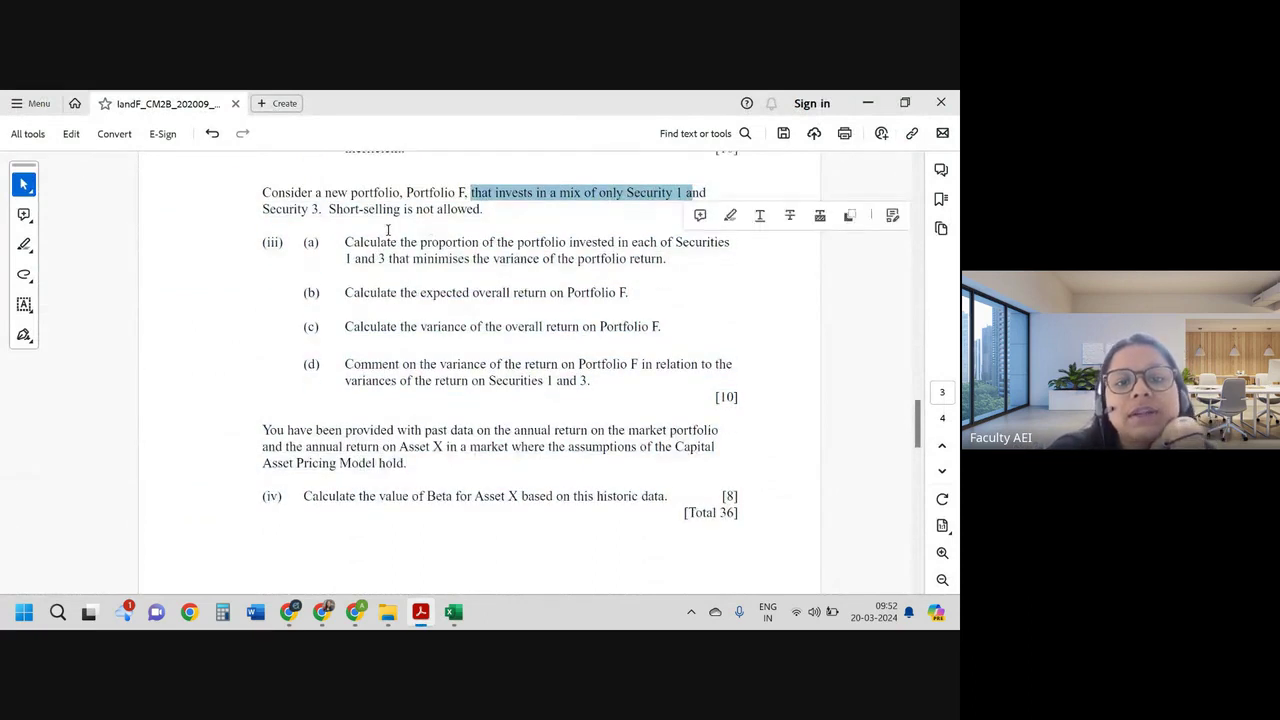
left_click(390, 222)
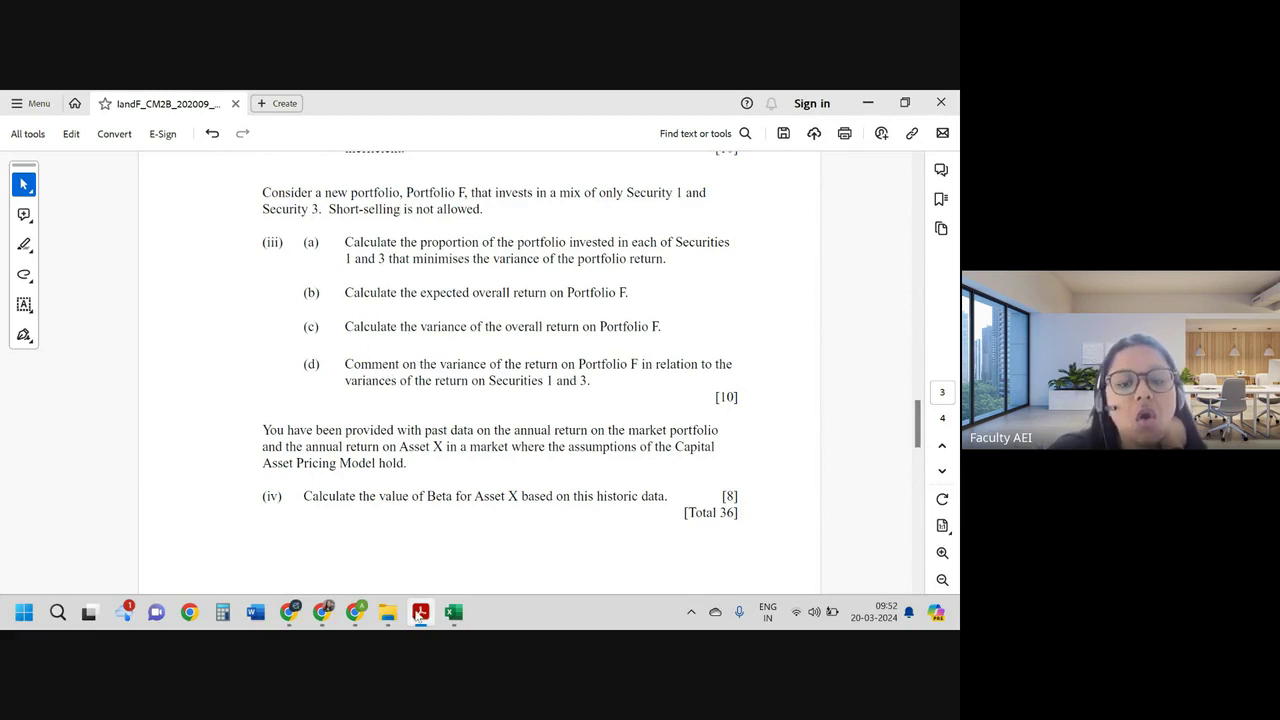
mouse_move(287, 616)
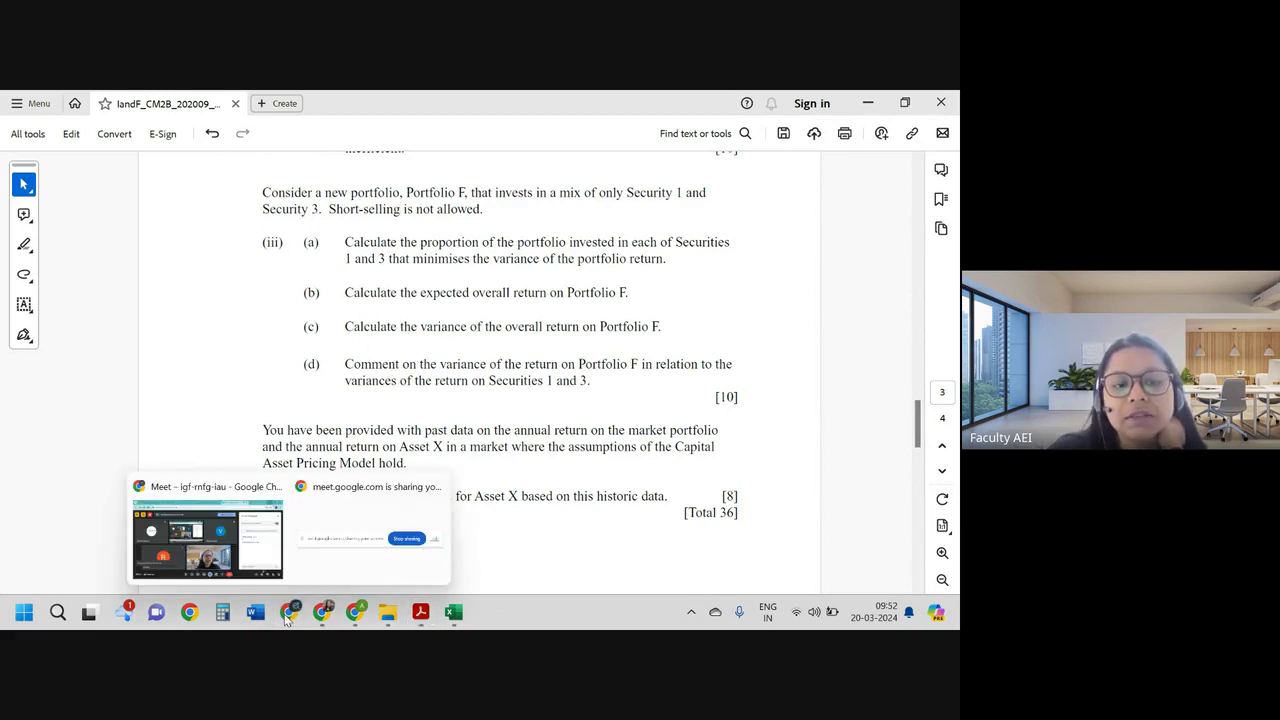
left_click(426, 342)
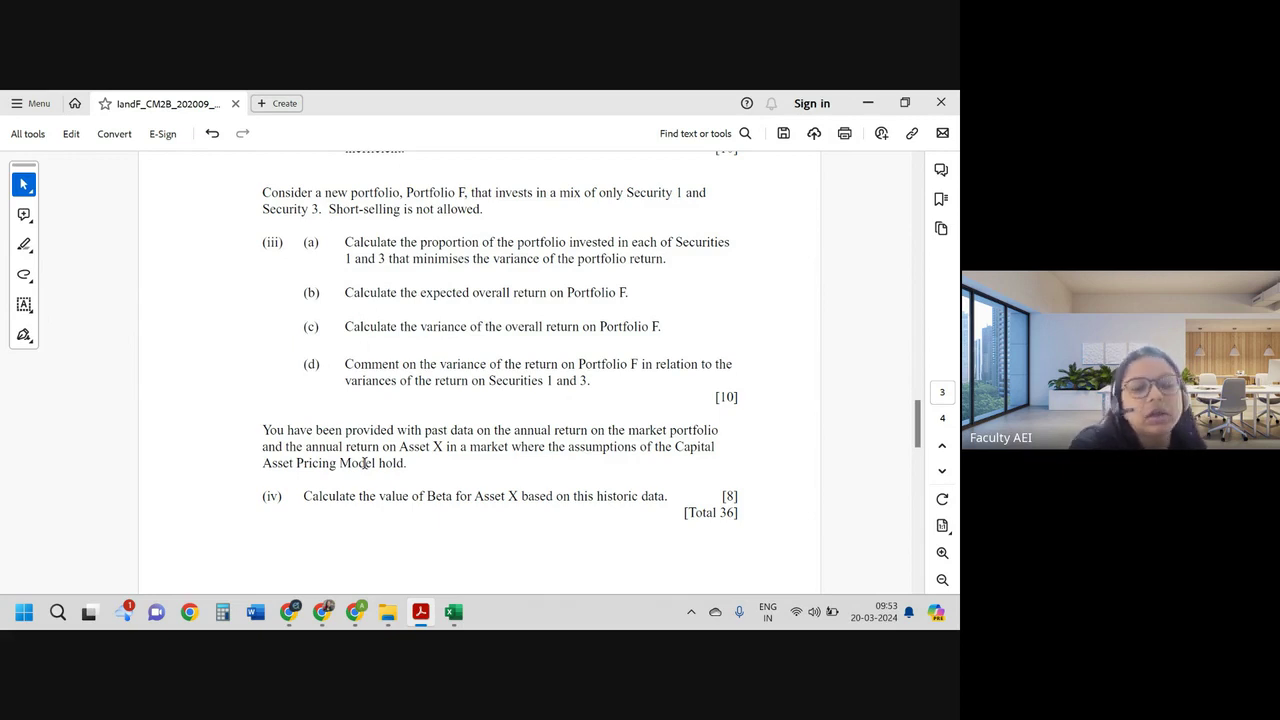
Step: Back in Excel, drag the portfolio chart further right on sheet 2i, then switch to sheet 2iii
left_click(434, 594)
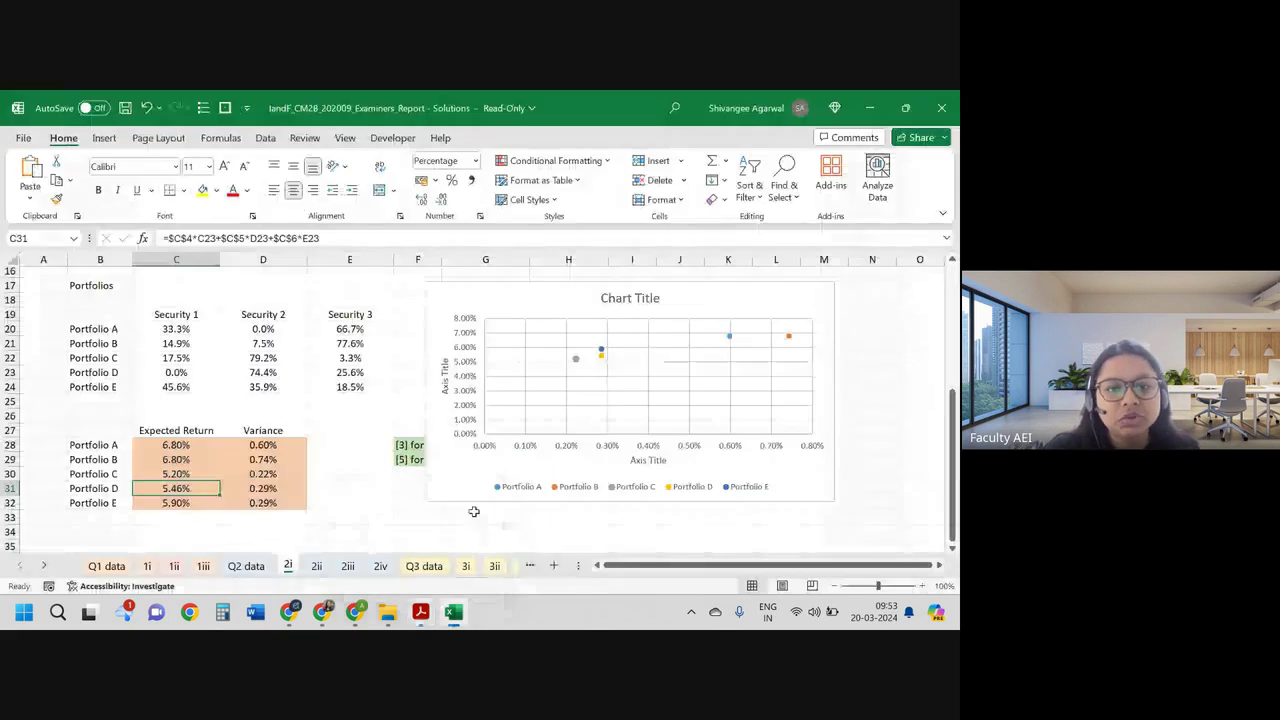
scroll(400, 350, "up", 1)
left_click_drag(443, 329, 508, 329)
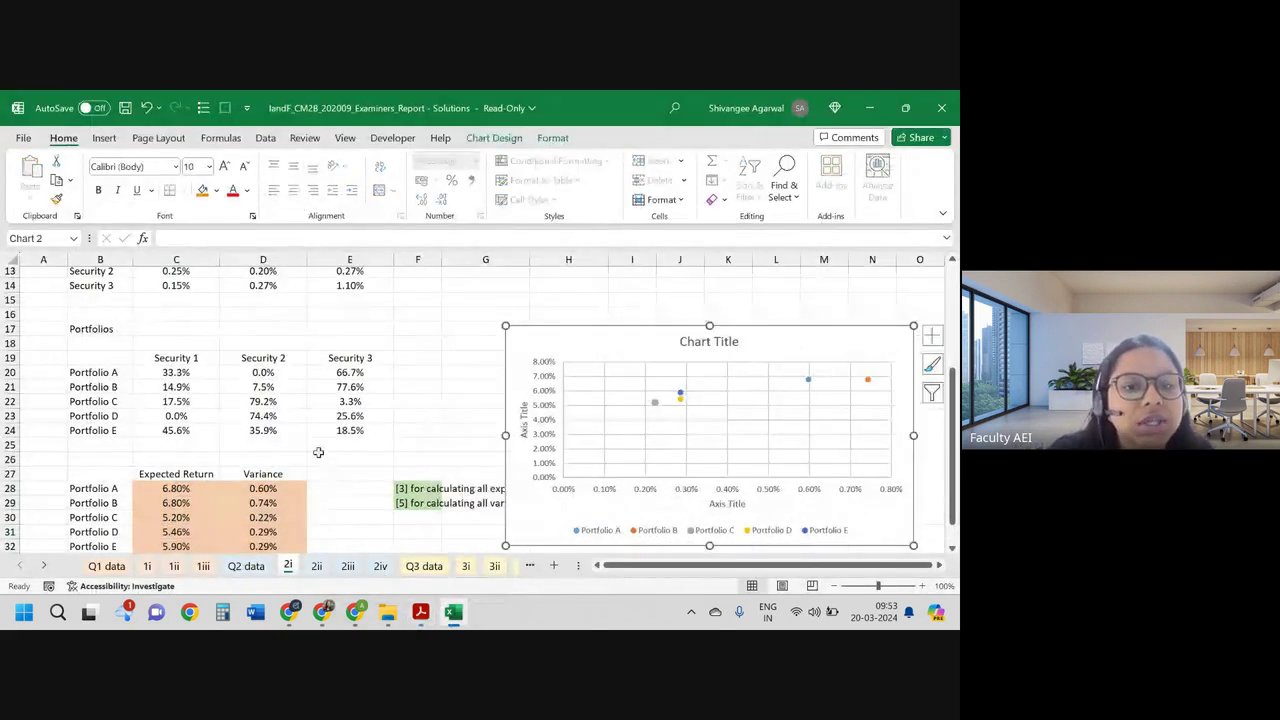
scroll(318, 452, "up", 3)
scroll(300, 430, "up", 1)
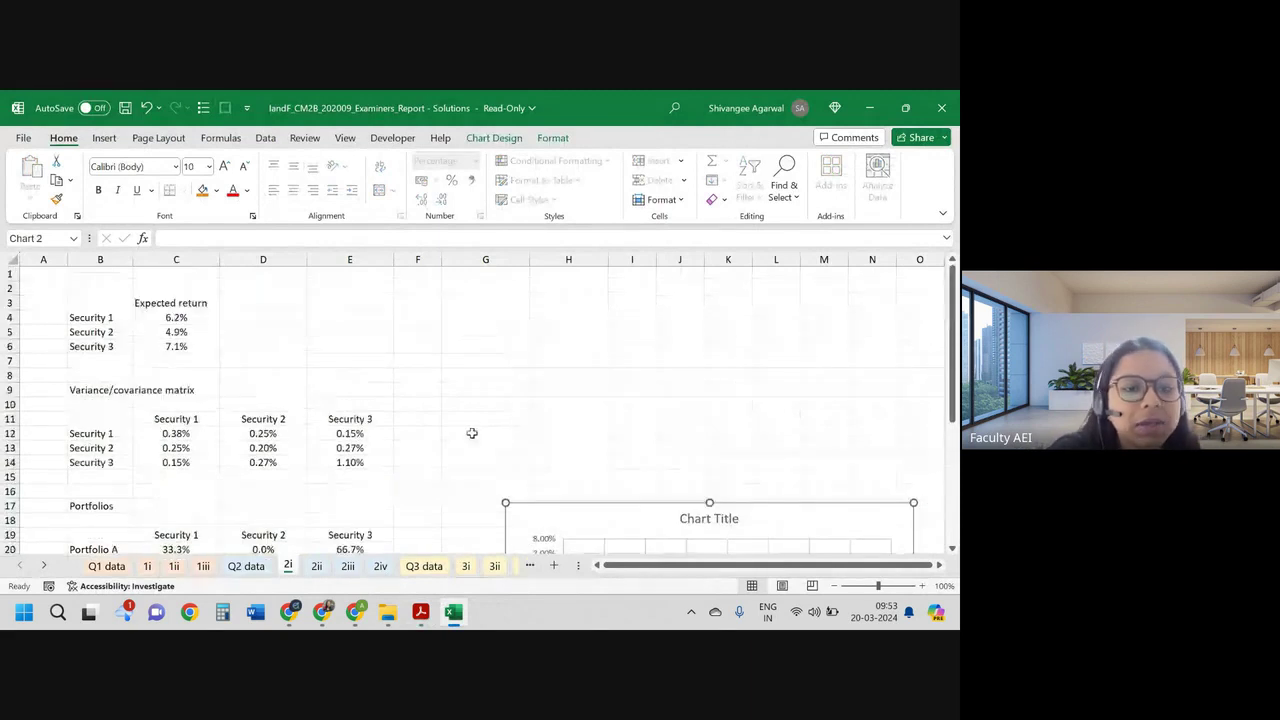
scroll(458, 435, "down", 4)
scroll(450, 445, "up", 4)
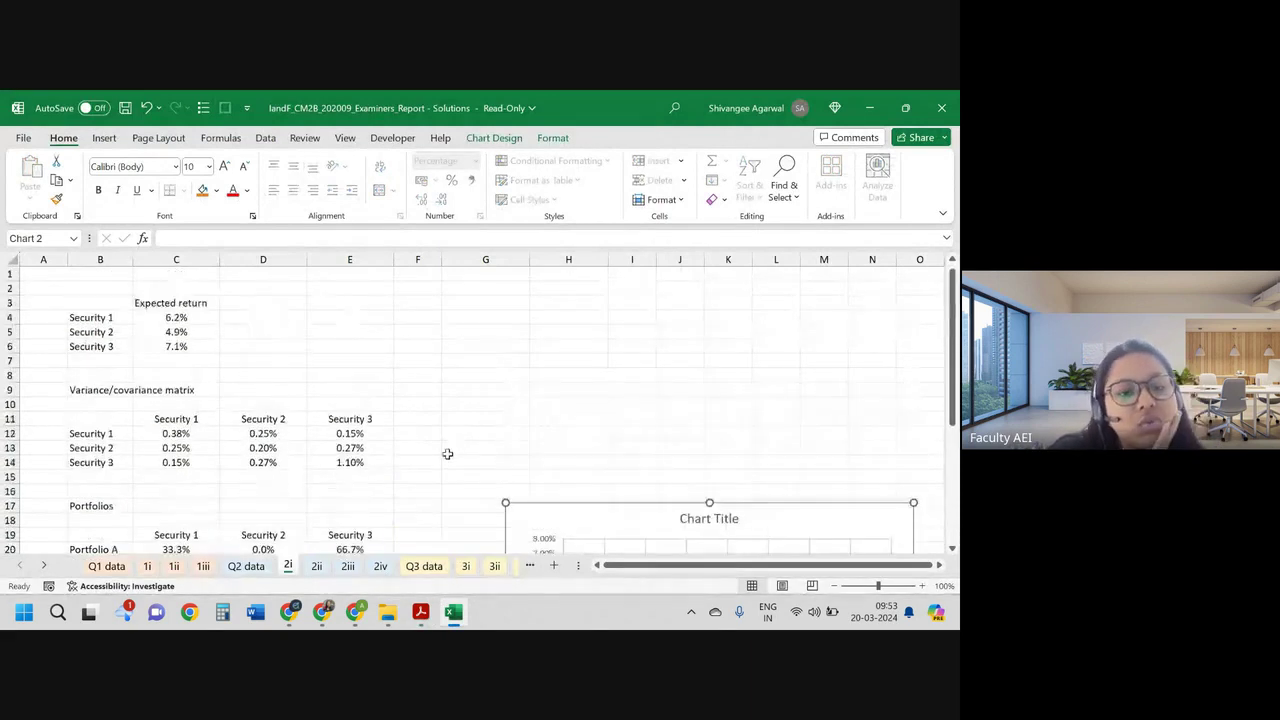
scroll(436, 445, "down", 6)
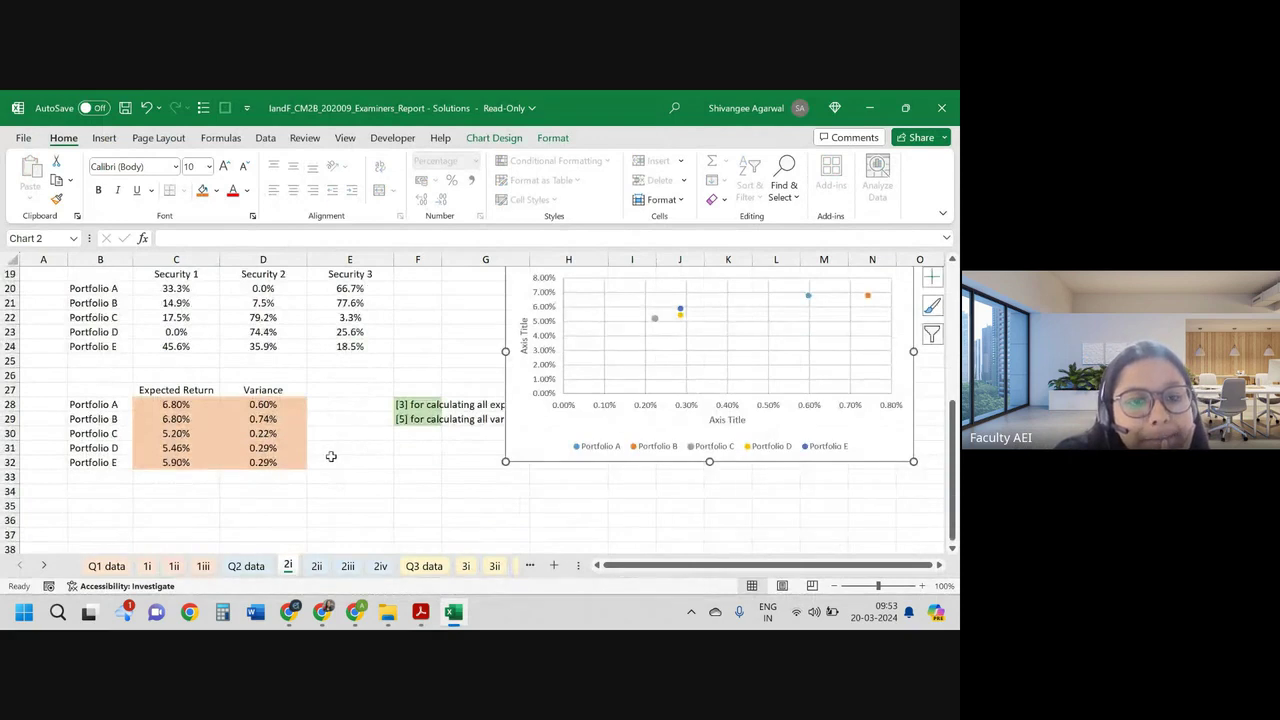
scroll(125, 449, "up", 2)
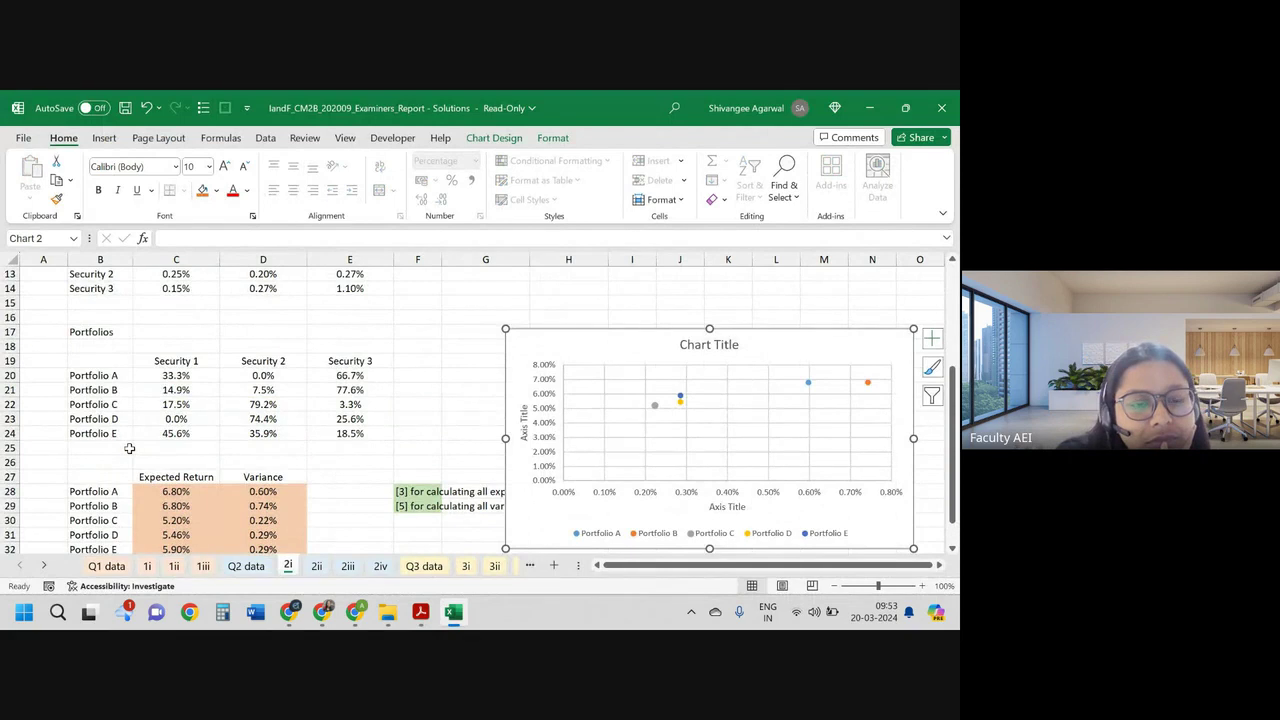
scroll(129, 448, "up", 3)
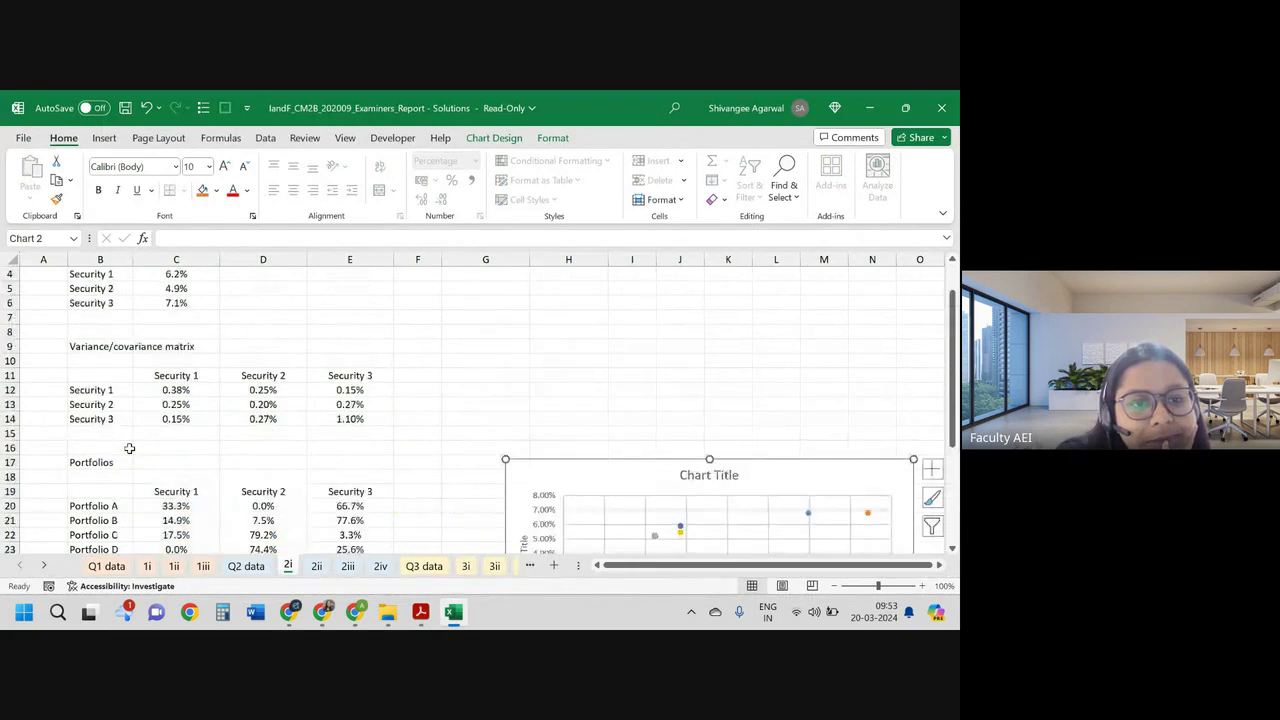
scroll(129, 448, "down", 1)
scroll(129, 448, "down", 3)
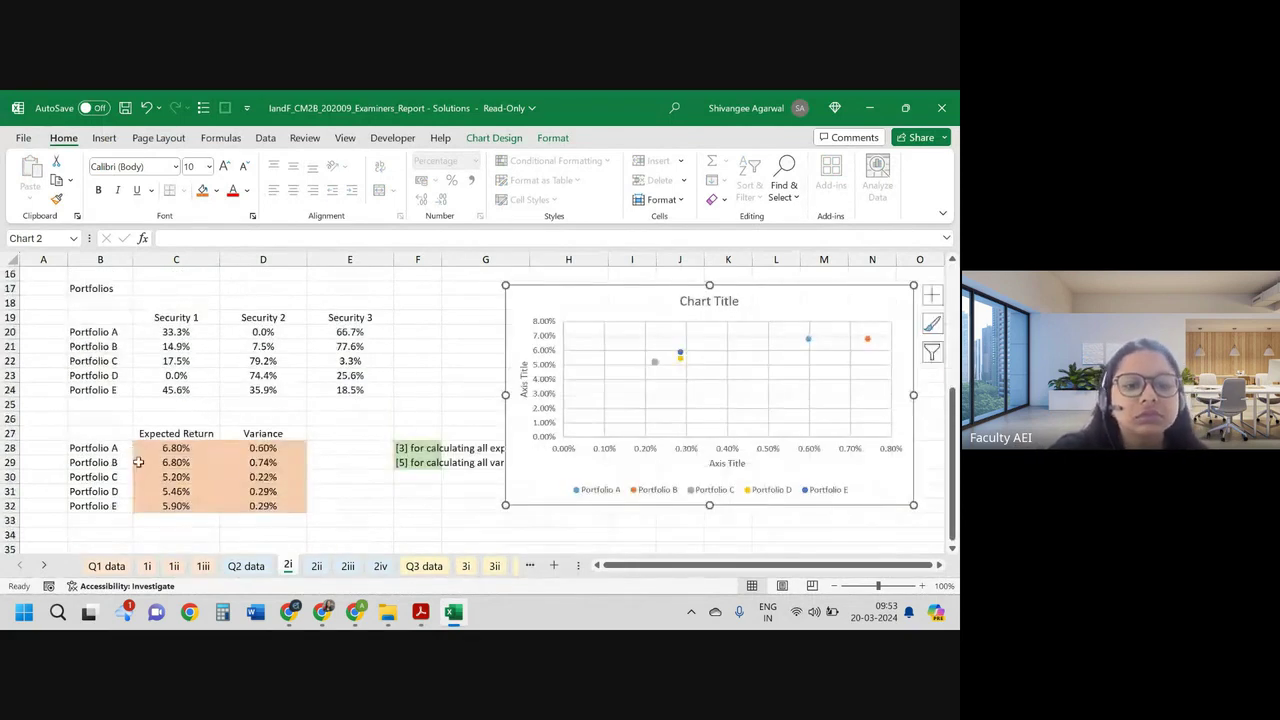
left_click(348, 566)
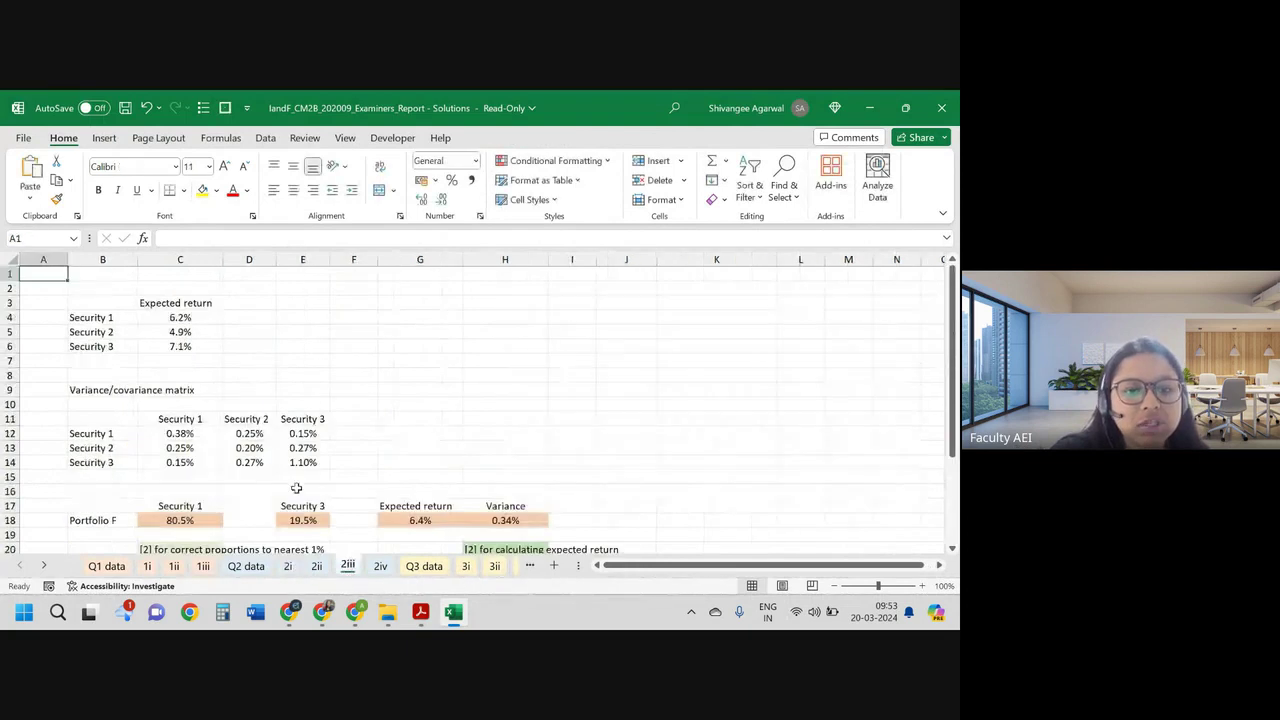
Step: Clear Portfolio F's proportion cells C18:E18, leaving expected return 0.0% and variance 0.00%
scroll(297, 491, "down", 2)
left_click_drag(186, 435, 320, 434)
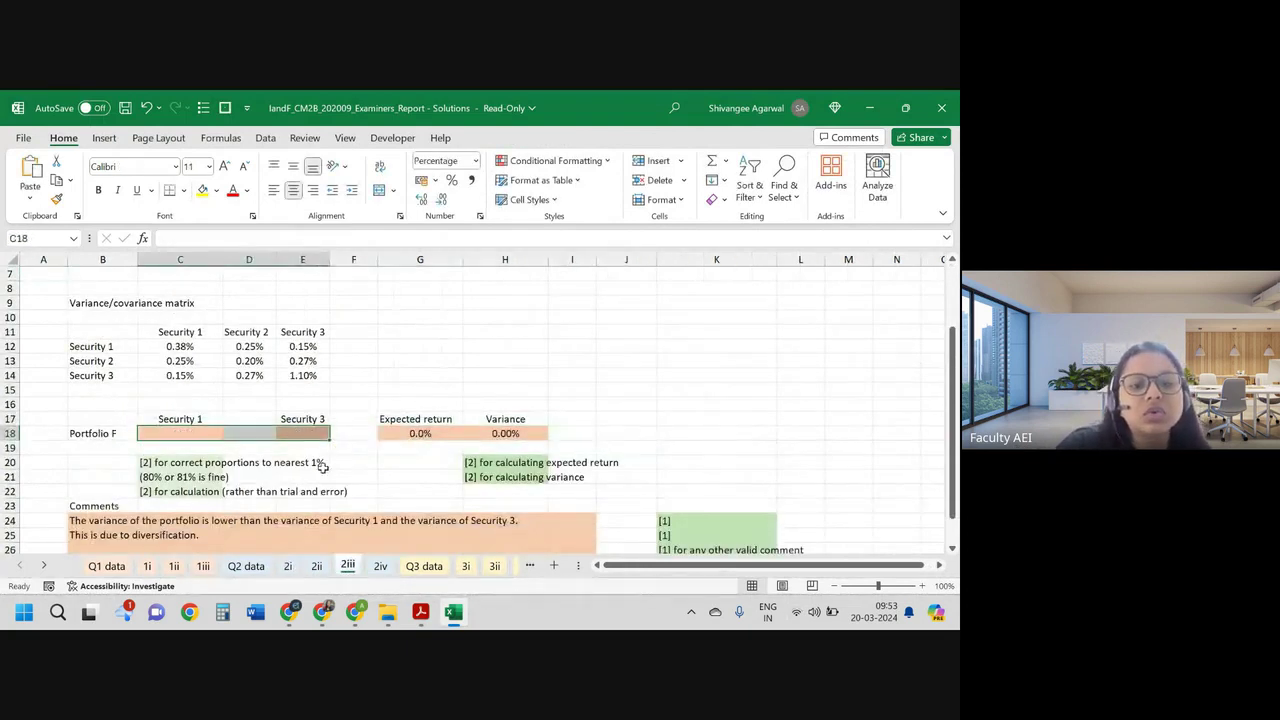
key("Delete")
left_click(340, 491)
scroll(166, 524, "up", 1)
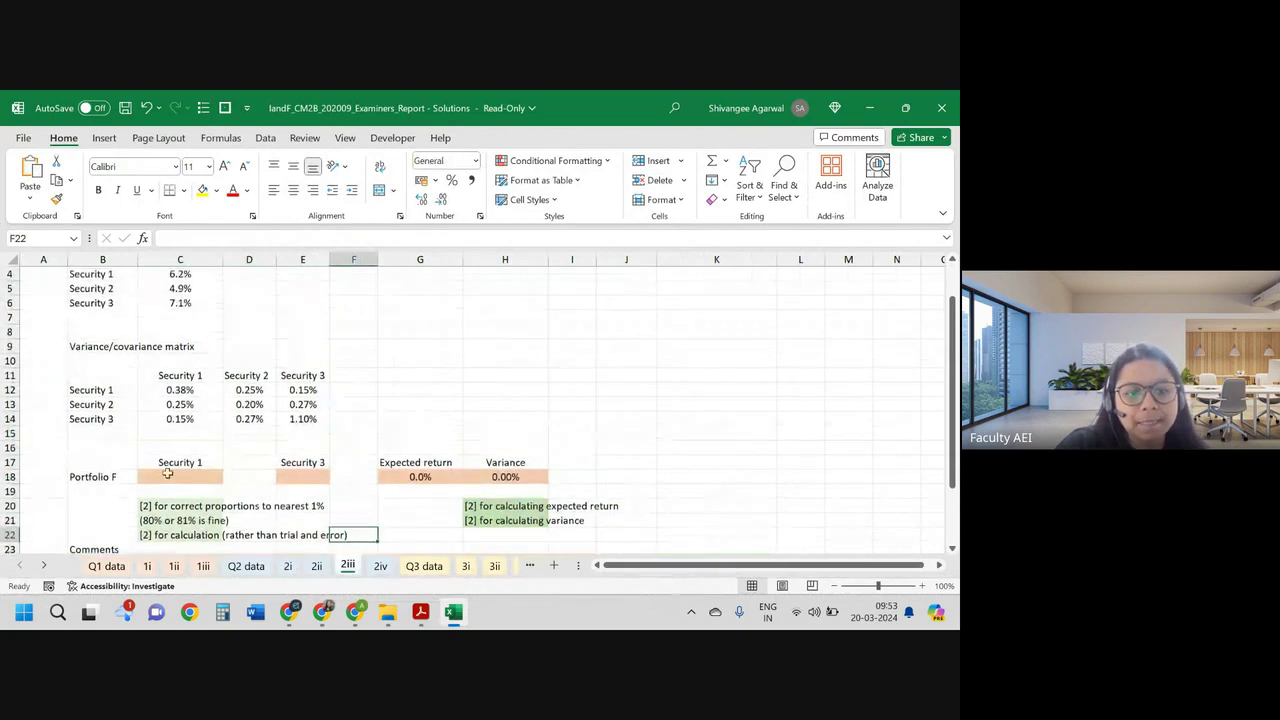
scroll(185, 300, "up", 1)
left_click_drag(180, 317, 182, 350)
left_click_drag(176, 434, 360, 484)
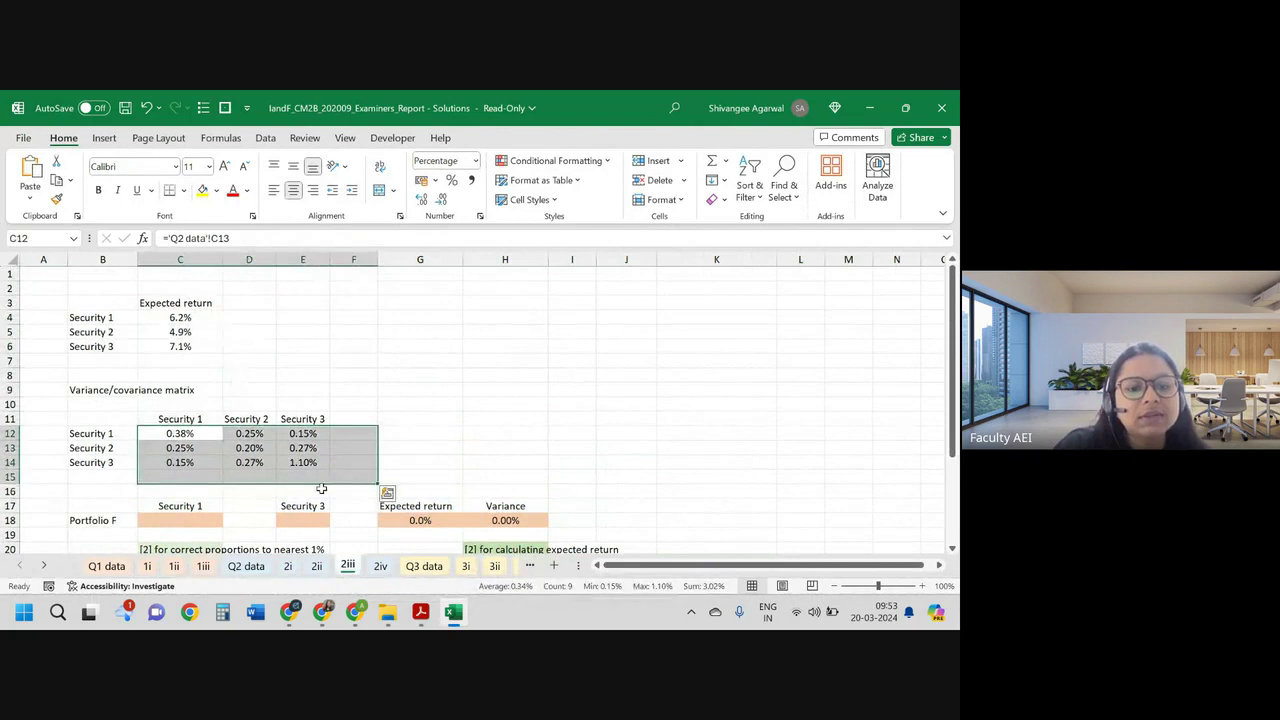
left_click(407, 529)
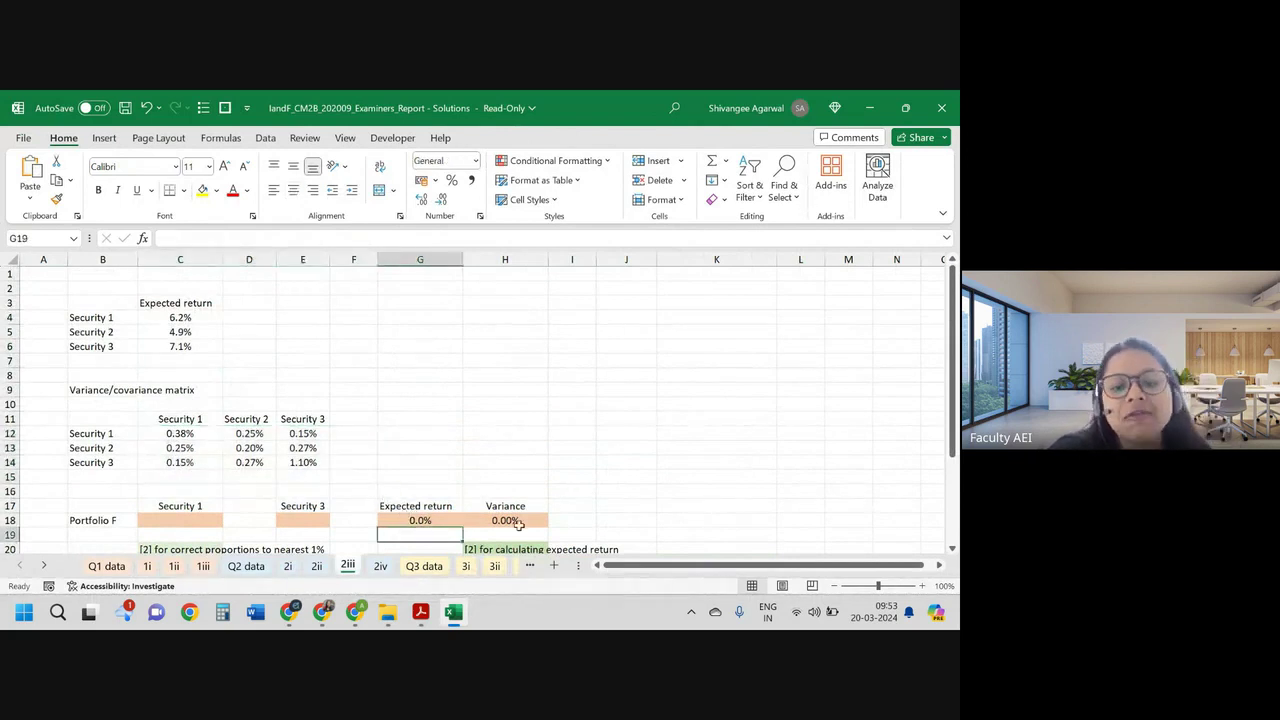
Step: Review Portfolio F's expected return (G18) and variance (H18) formulas, leaving both unchanged
double_click(455, 515)
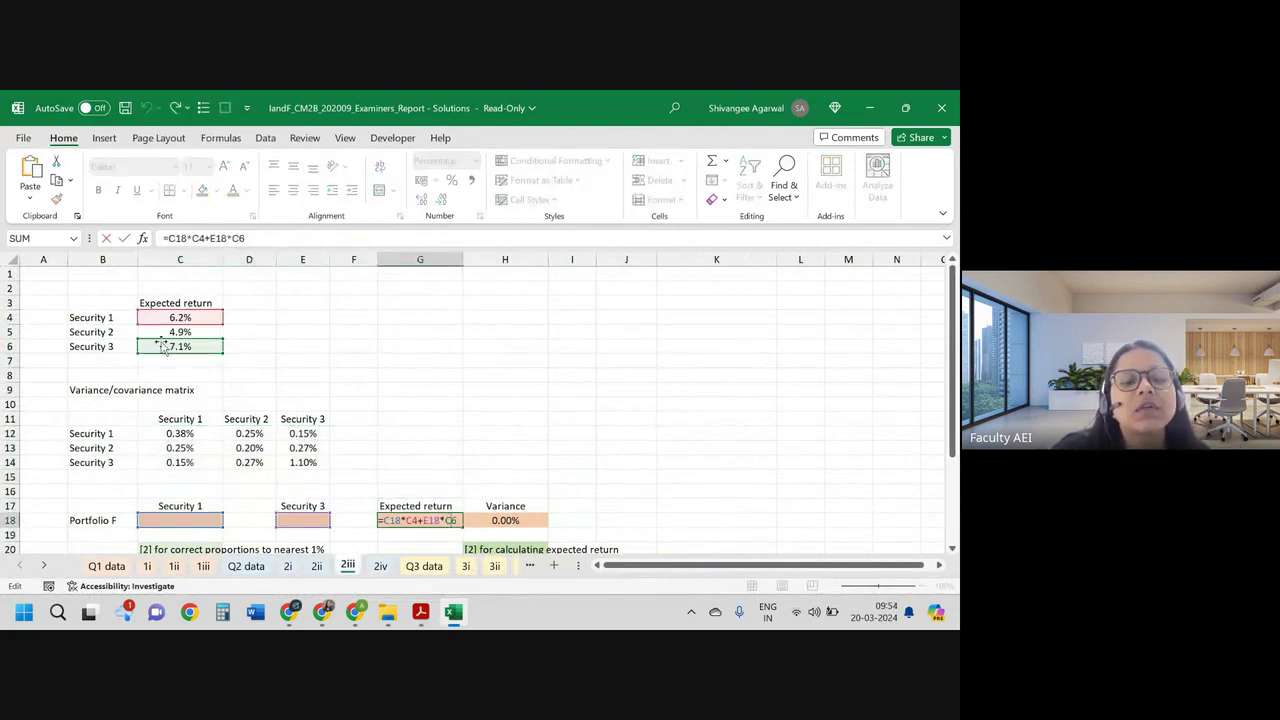
left_click(516, 522)
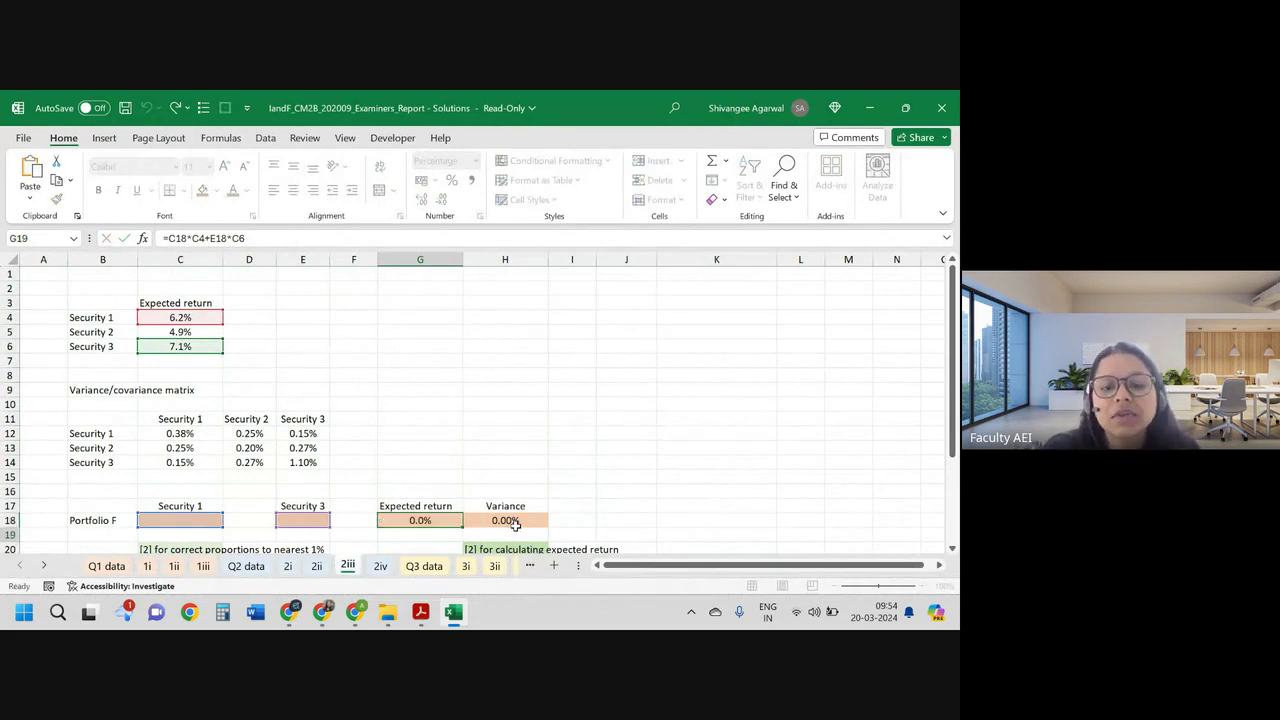
key("Up")
double_click(509, 521)
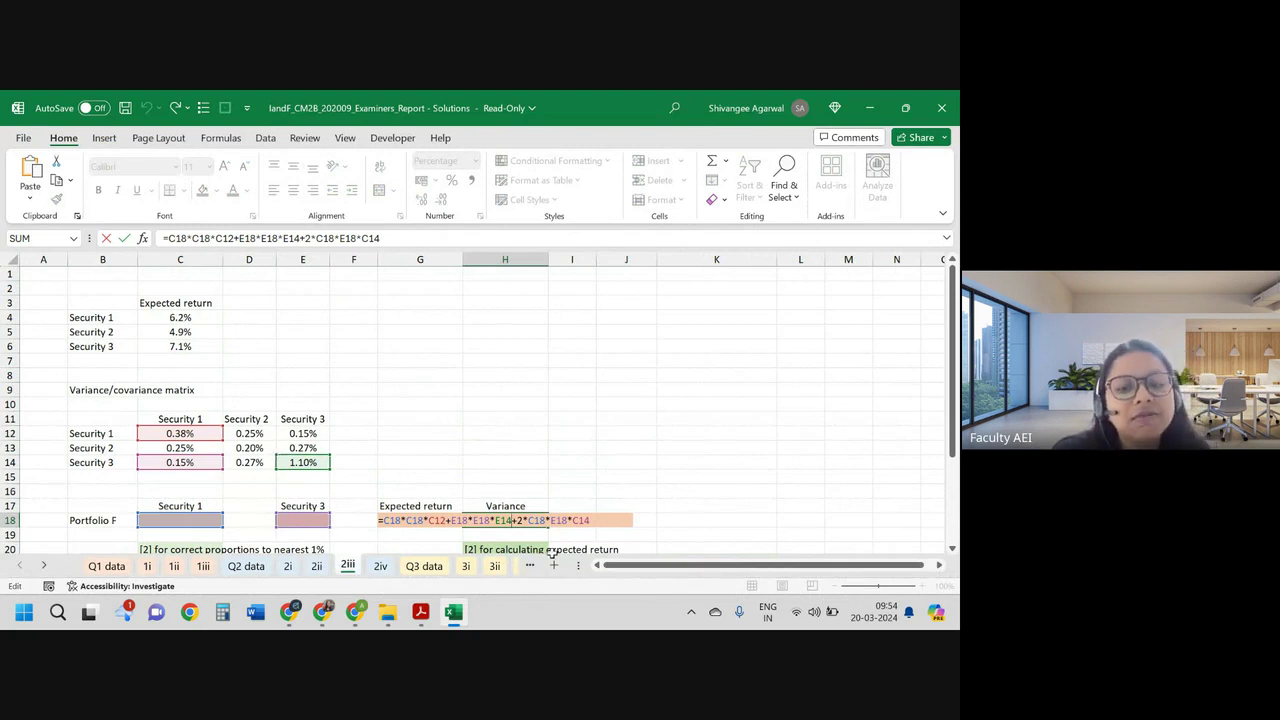
left_click_drag(514, 521, 592, 522)
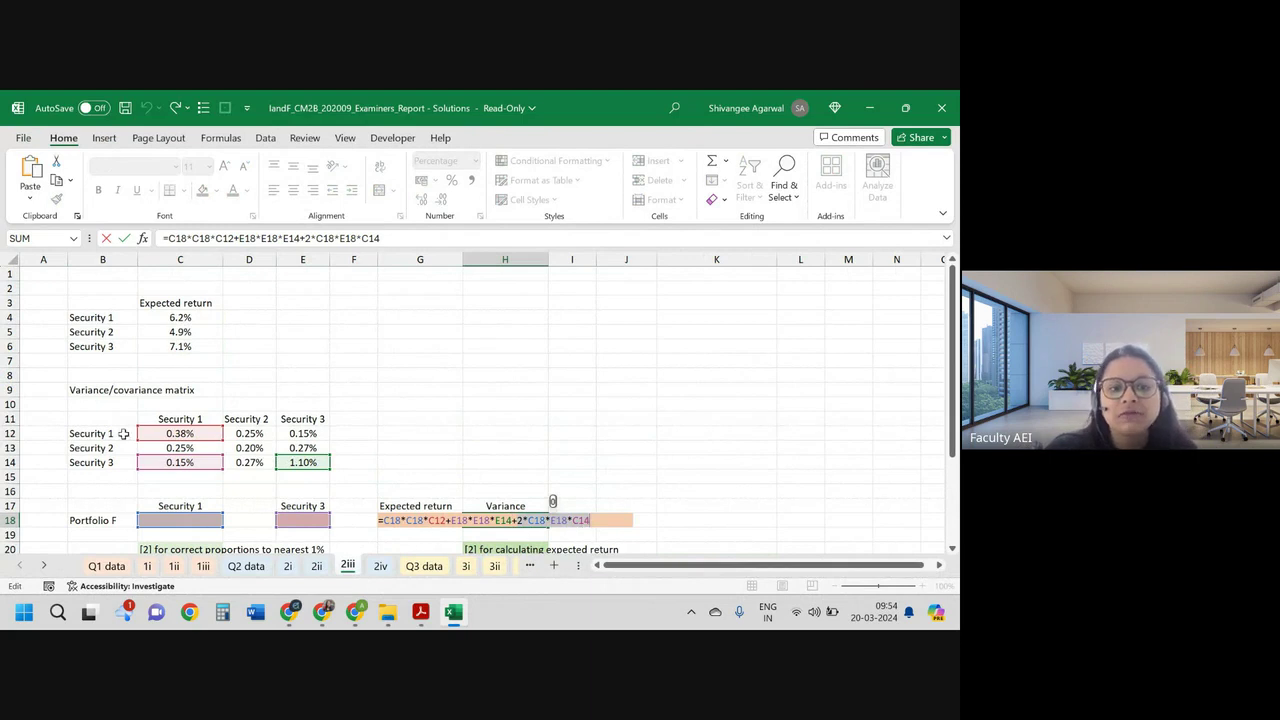
key("Return")
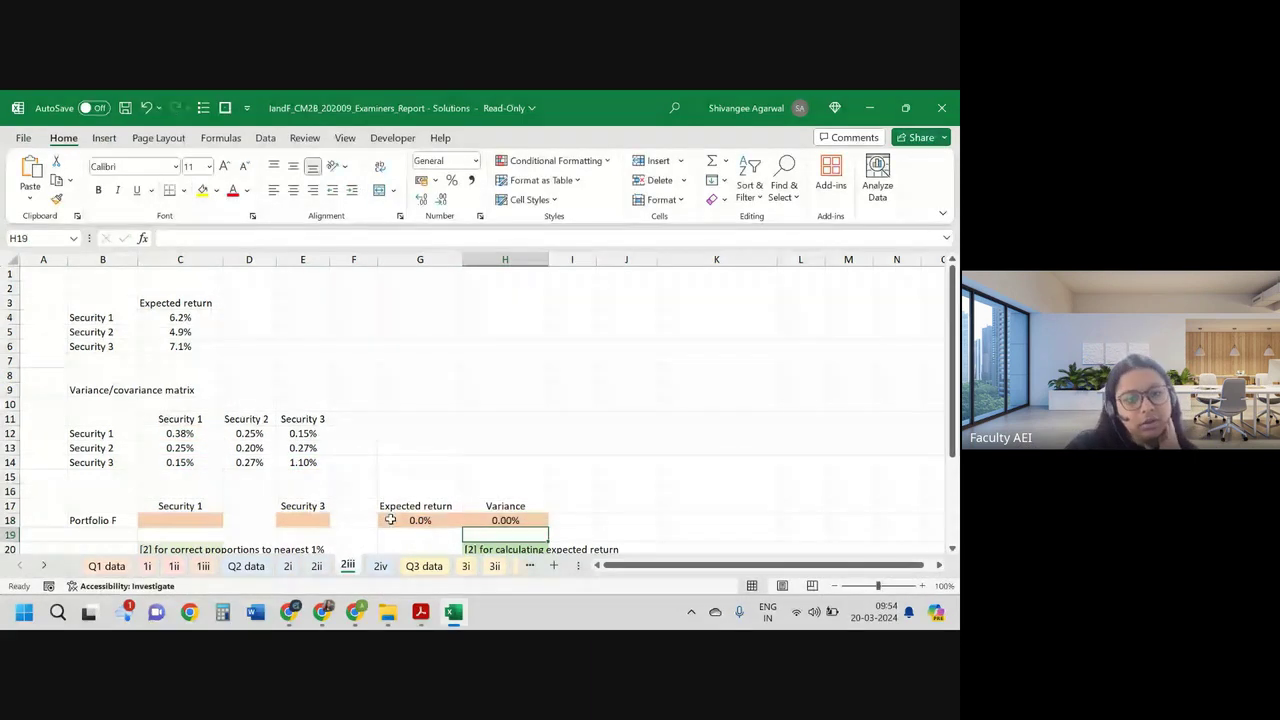
Step: Identify Portfolio F's Security 1 (C18) and Security 3 (E18) proportion cells, settling on E18
left_click(172, 521)
left_click(296, 520)
left_click(192, 531)
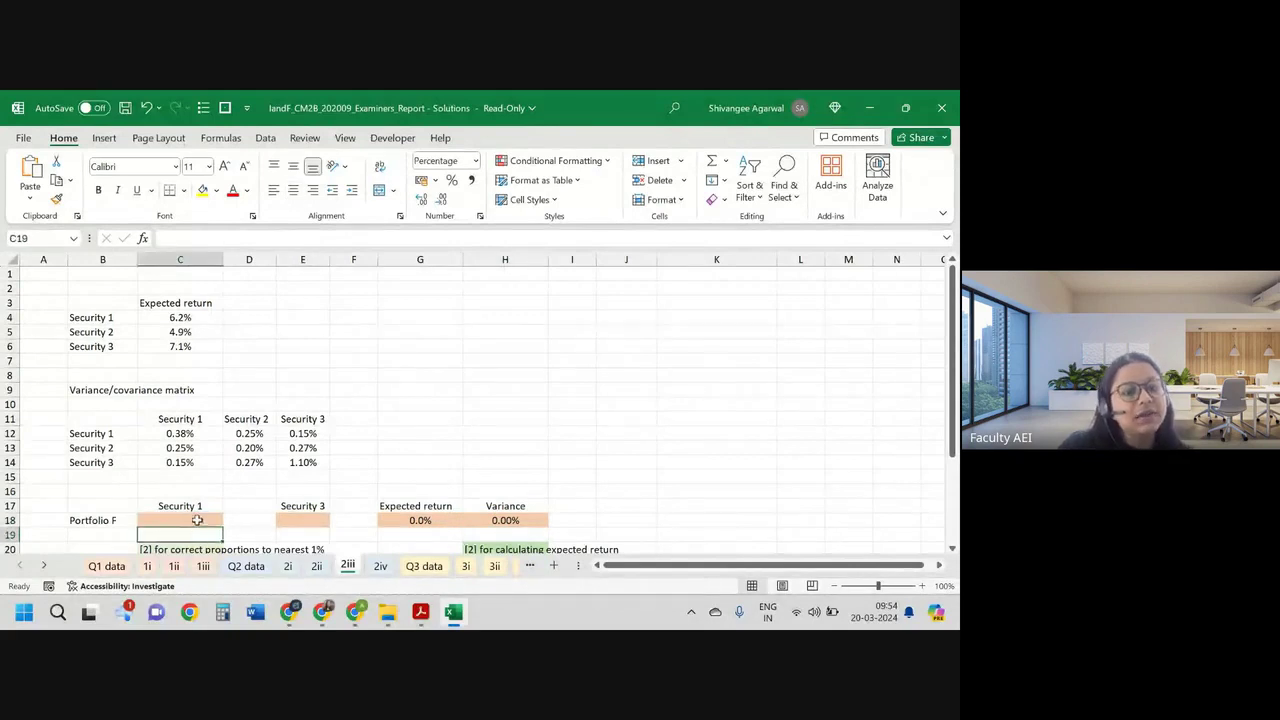
left_click(197, 520)
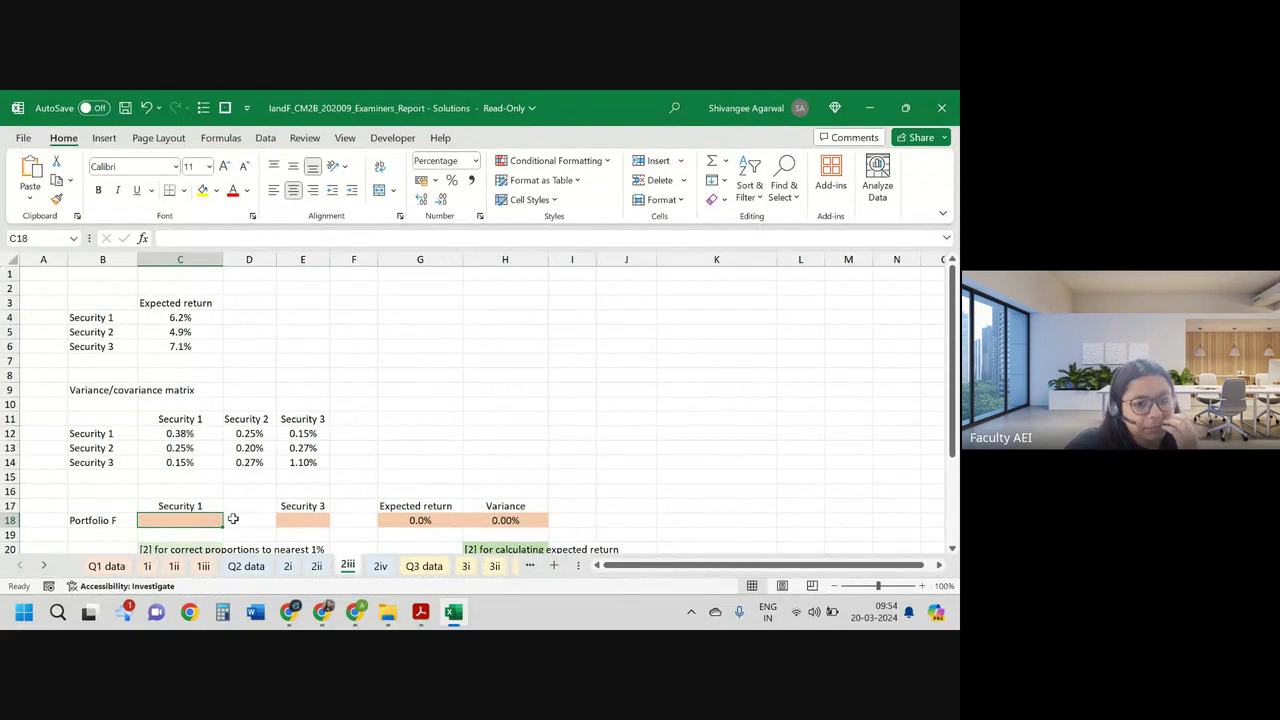
left_click(296, 522)
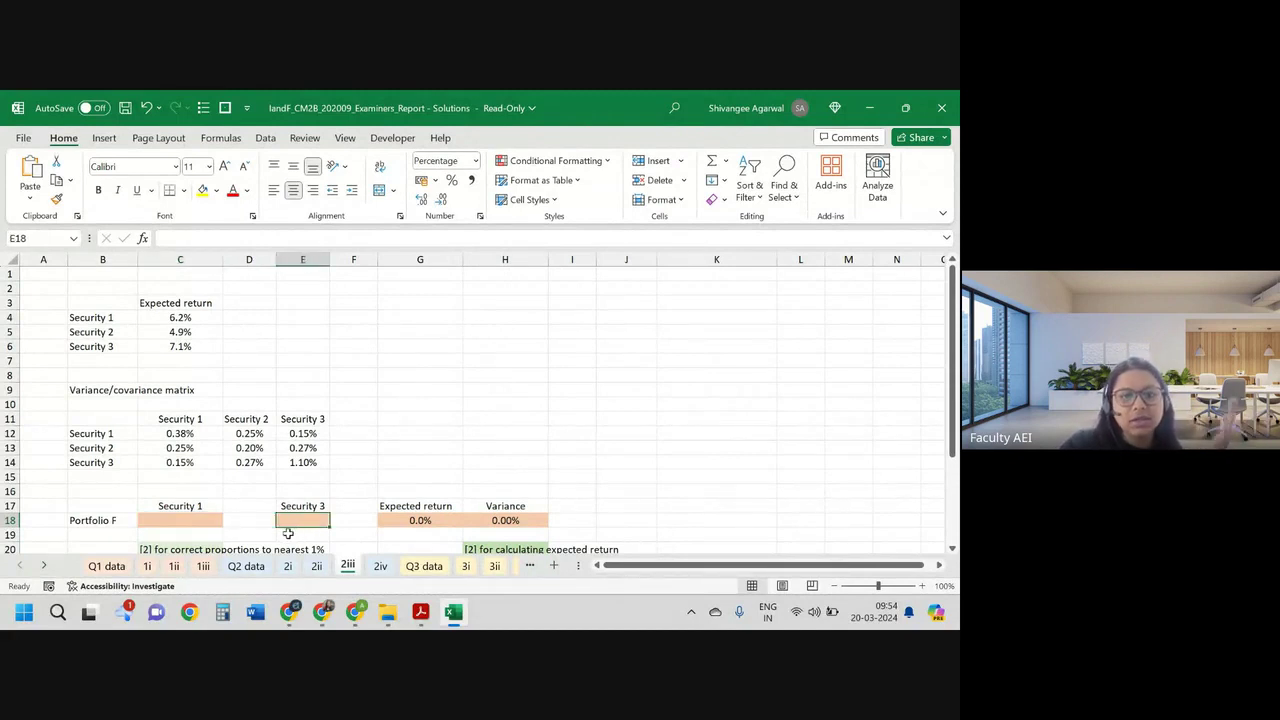
left_click(190, 522, "shift")
left_click(270, 520, "shift")
left_click(291, 518)
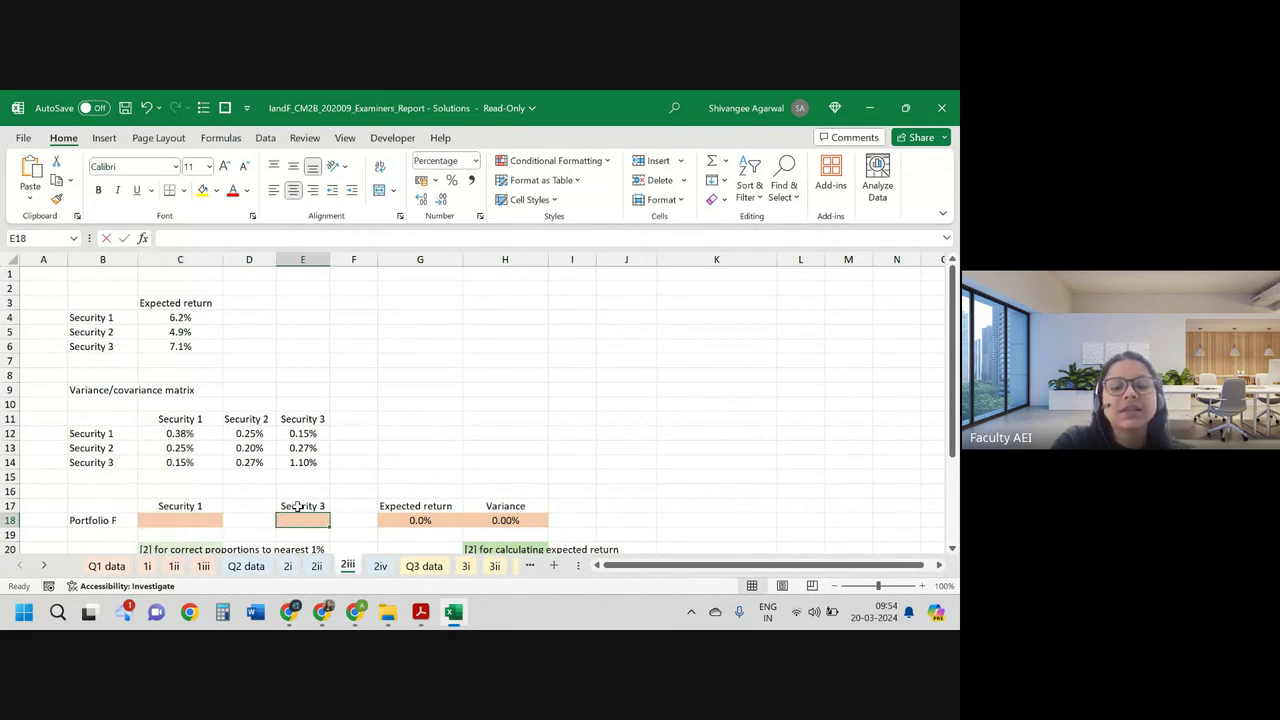
Step: Enter =1-C18 in E18 so the Security 3 proportion shows 100.0%
type("=1-")
key("Left")
key("Left")
type("-")
key("Left")
key("Return")
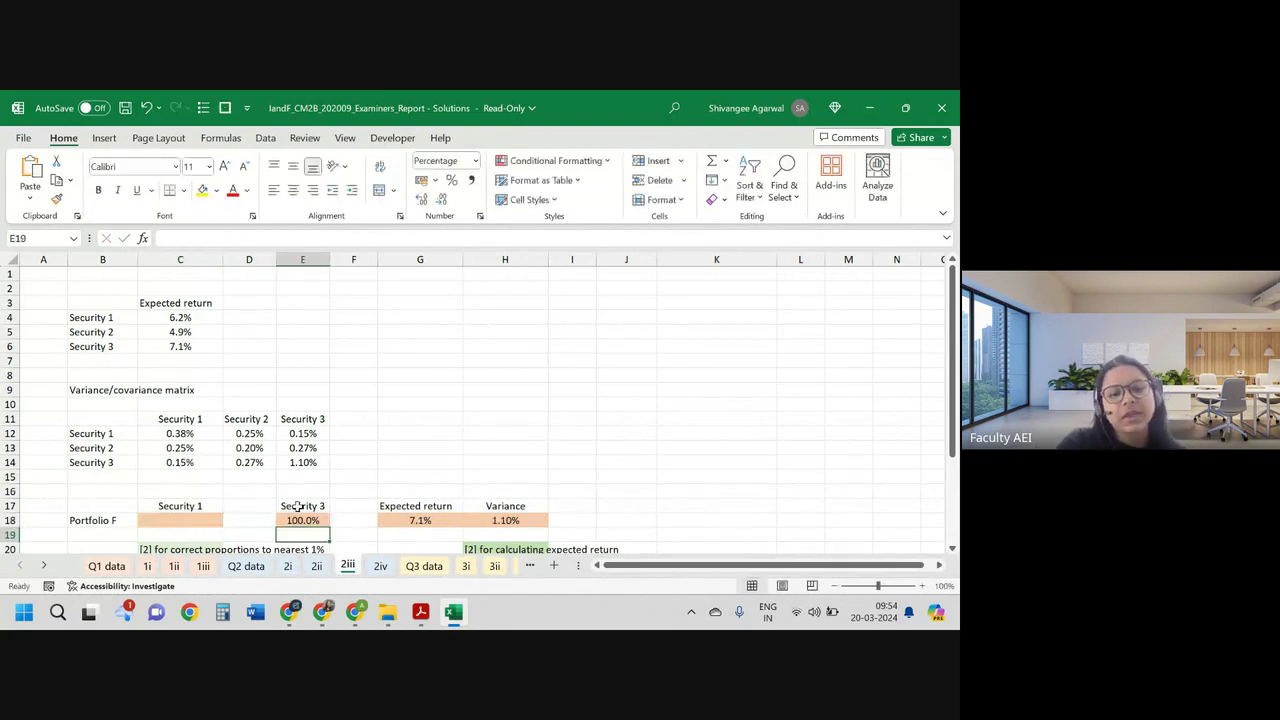
key("Up")
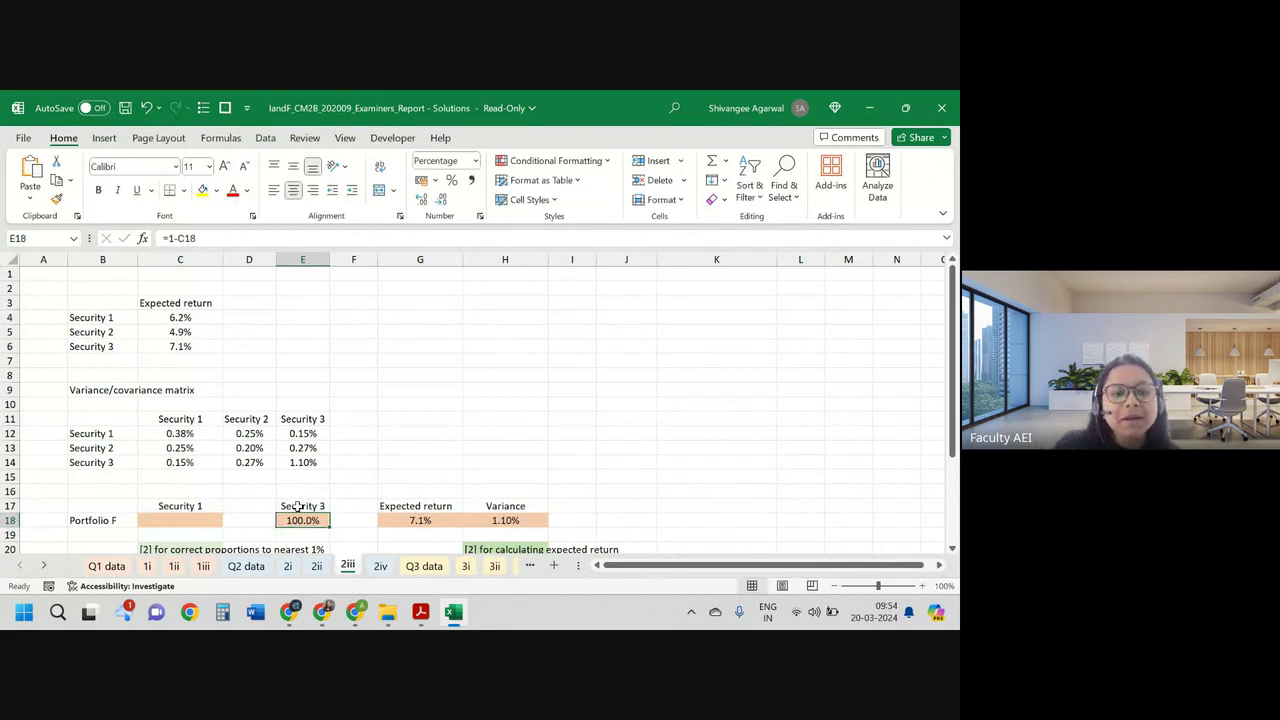
key("Left")
key("Left")
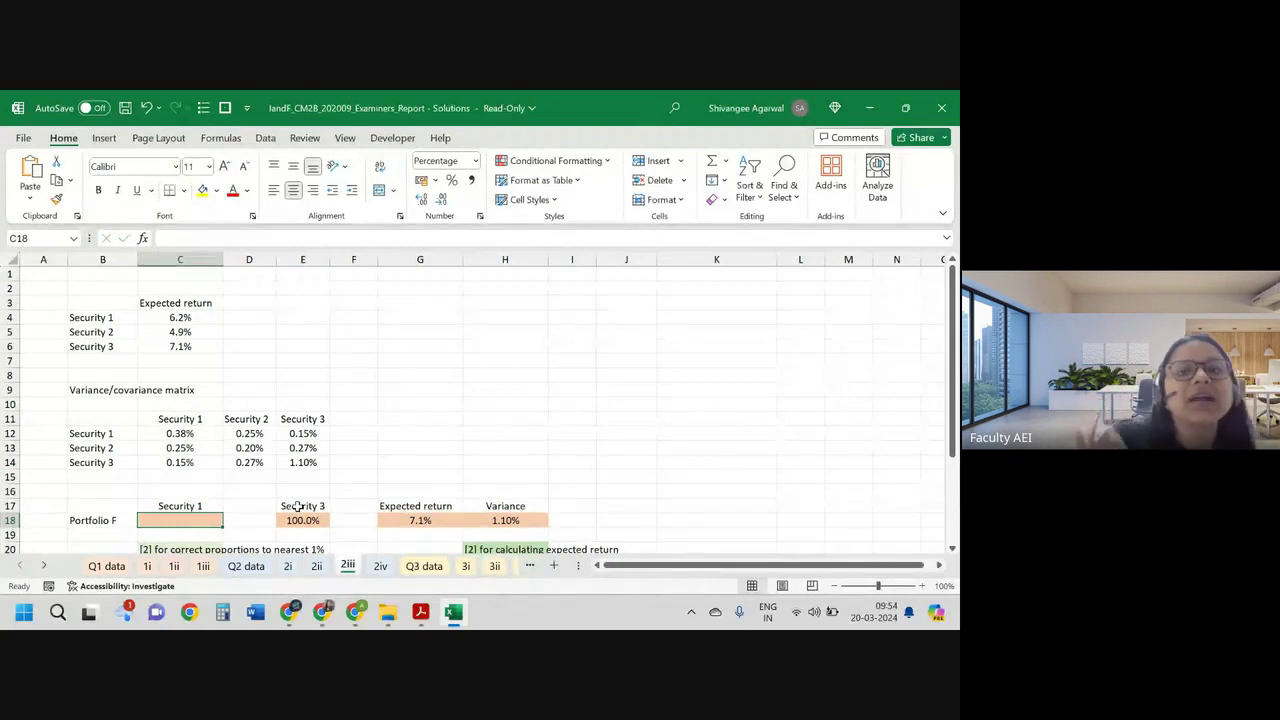
Step: Start C18's formula with the numerator (E14-E12) over an empty denominator
left_click(300, 612)
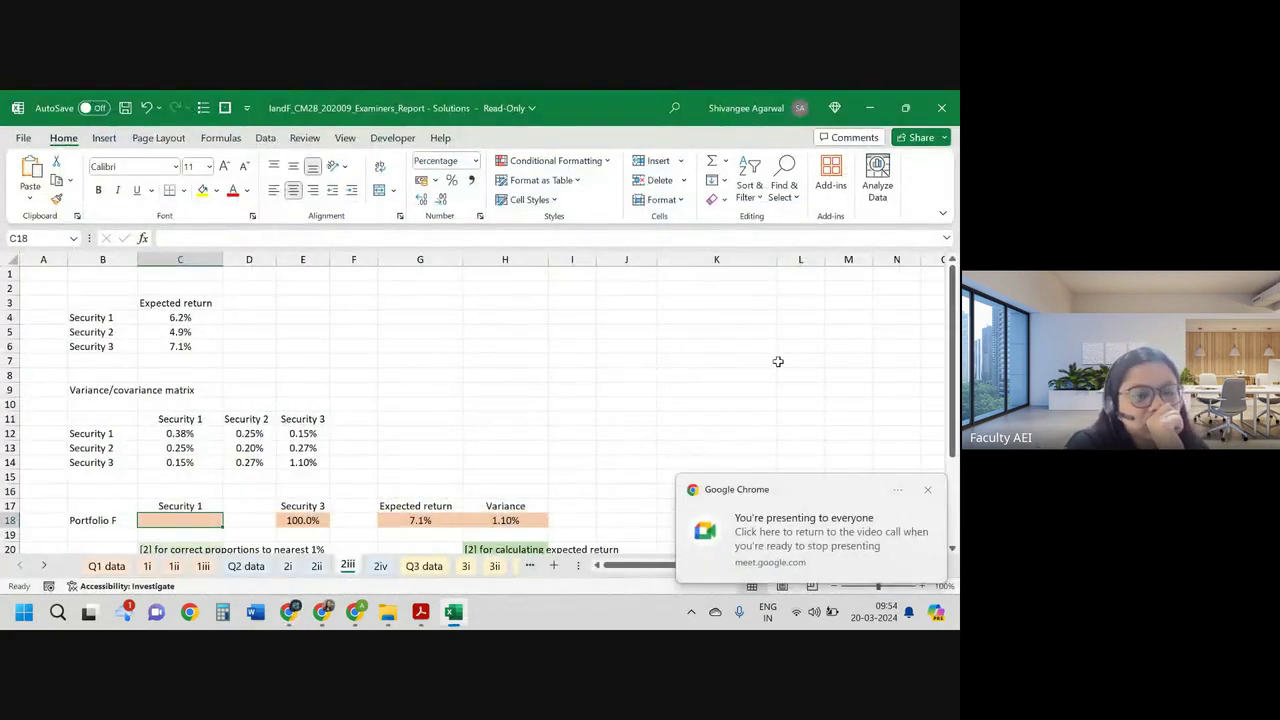
type("=(")
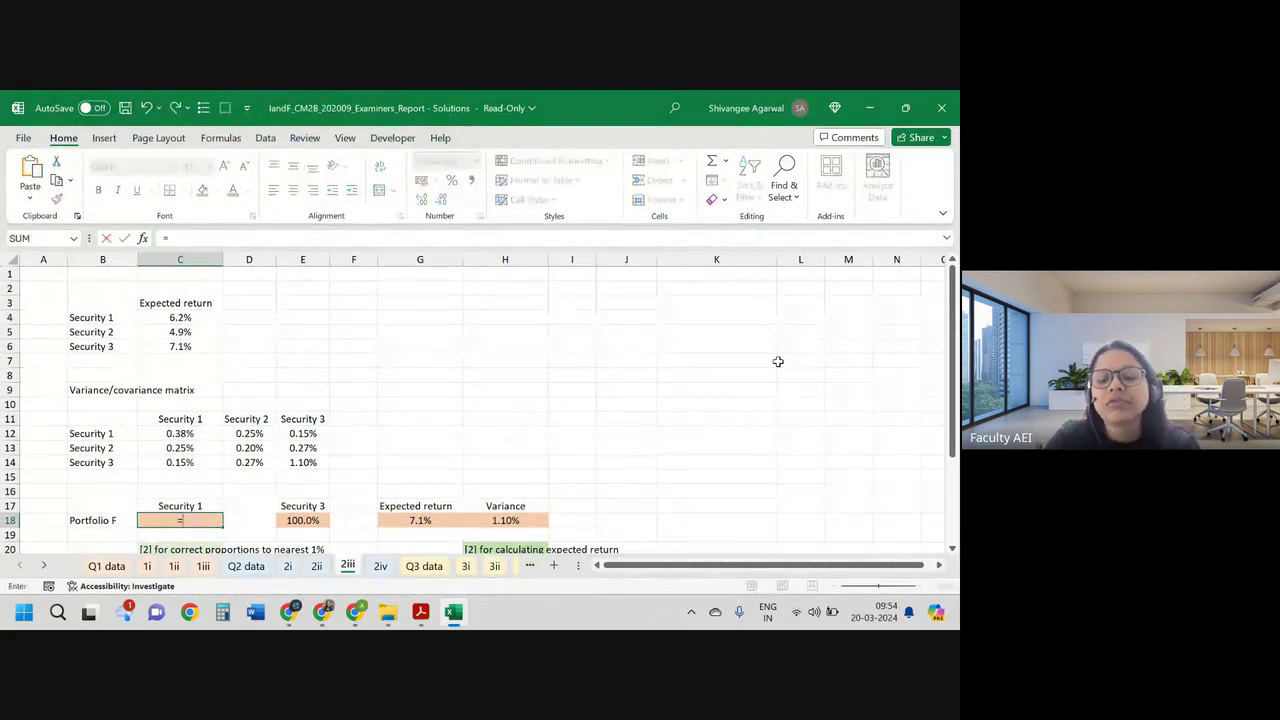
left_click(311, 463)
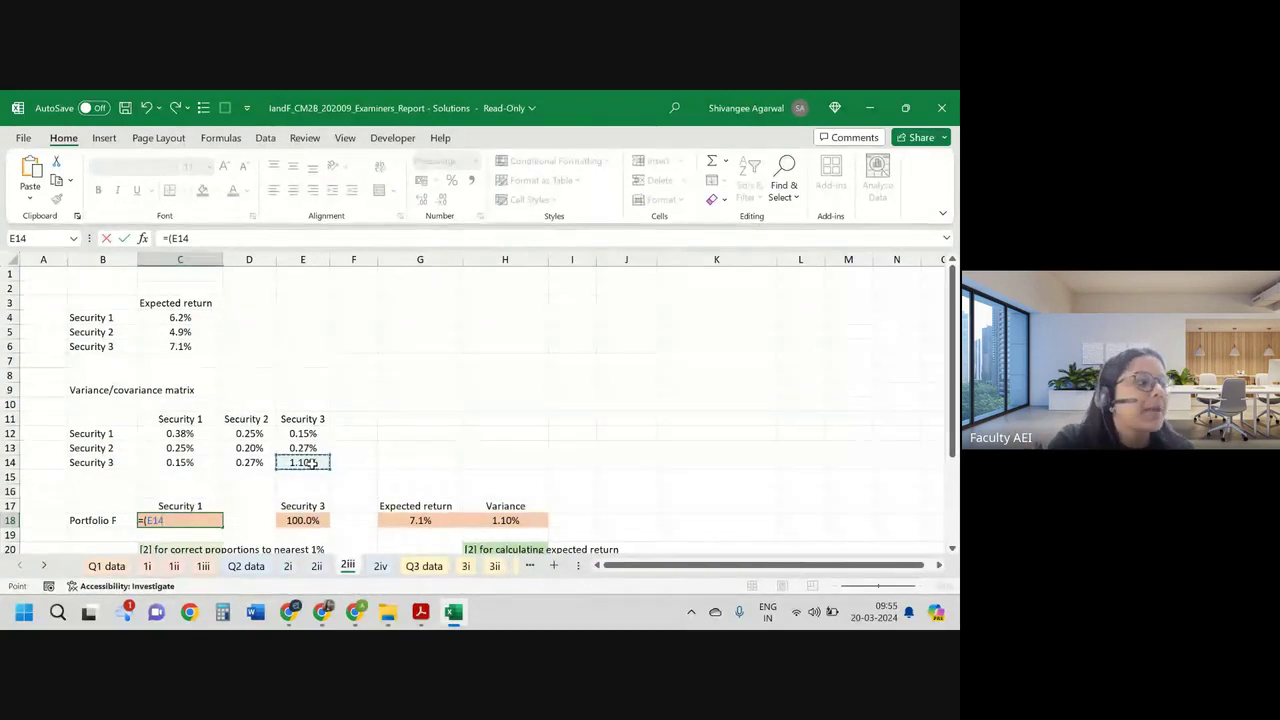
type("-")
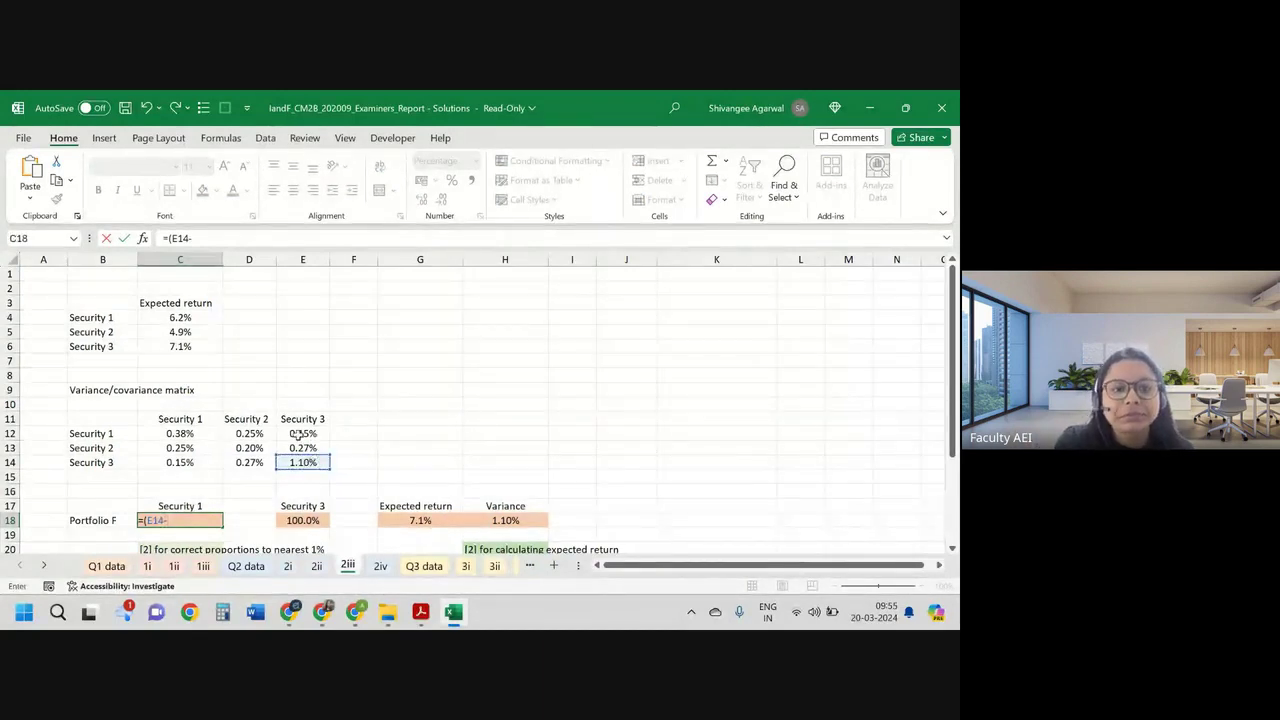
left_click(306, 433)
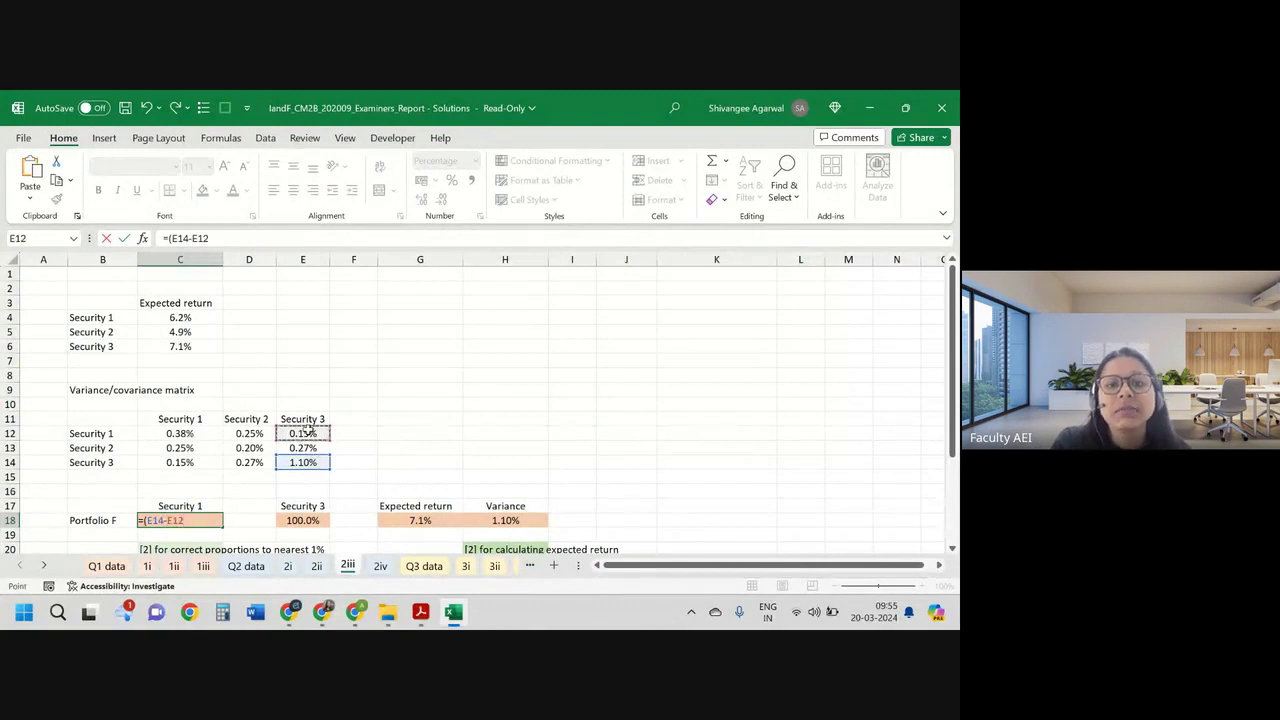
type(")/")
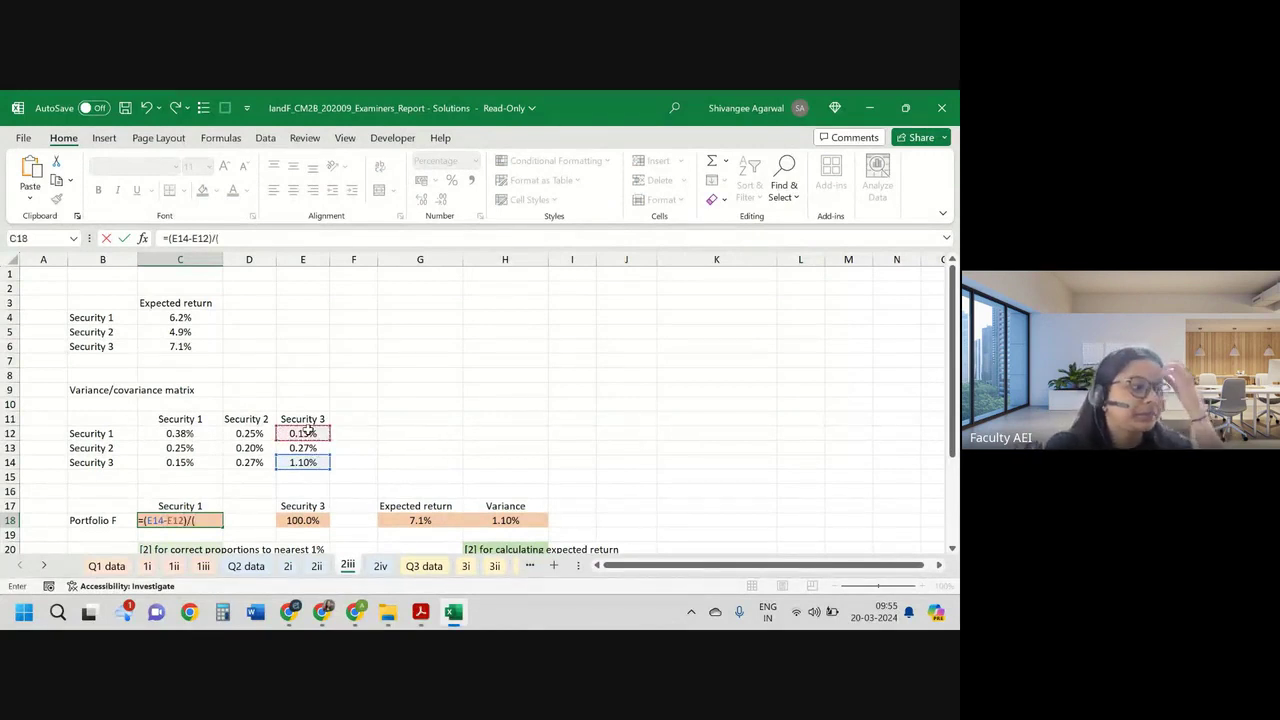
type("(")
Step: Complete the denominator (C12+E14-2*E12), giving a Security 1 proportion of 80.5%
left_click(178, 433)
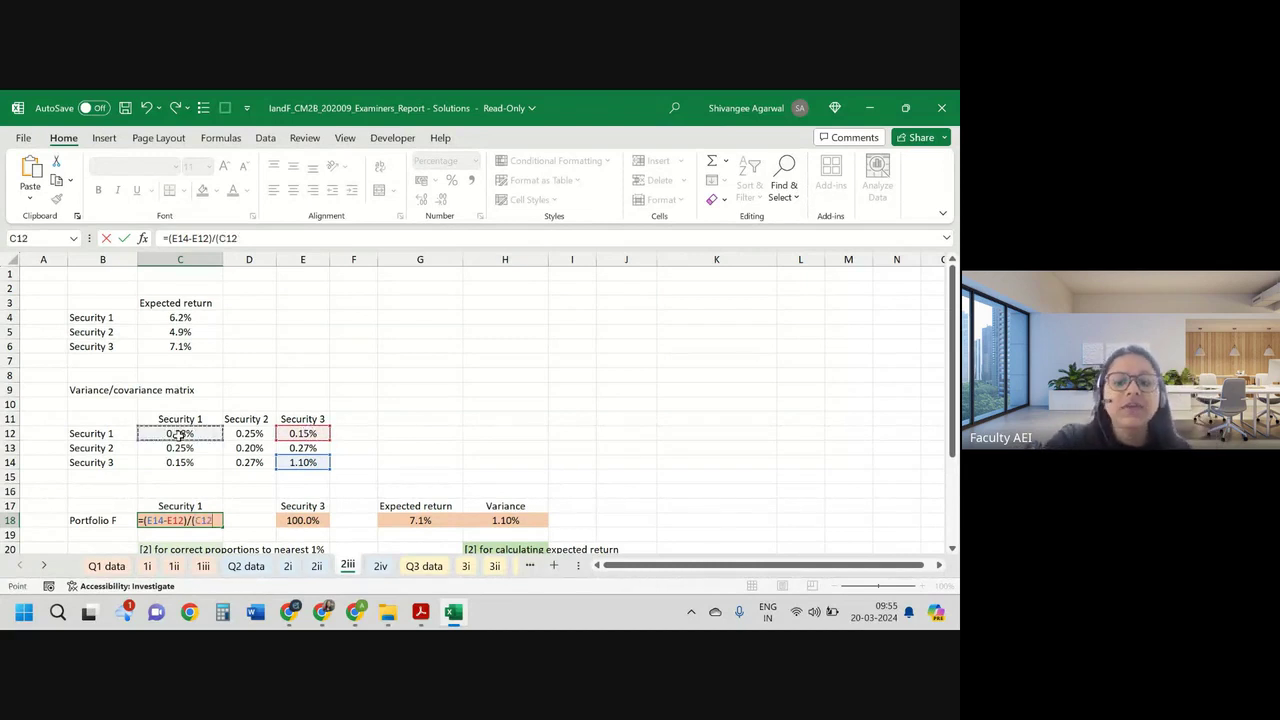
type("+")
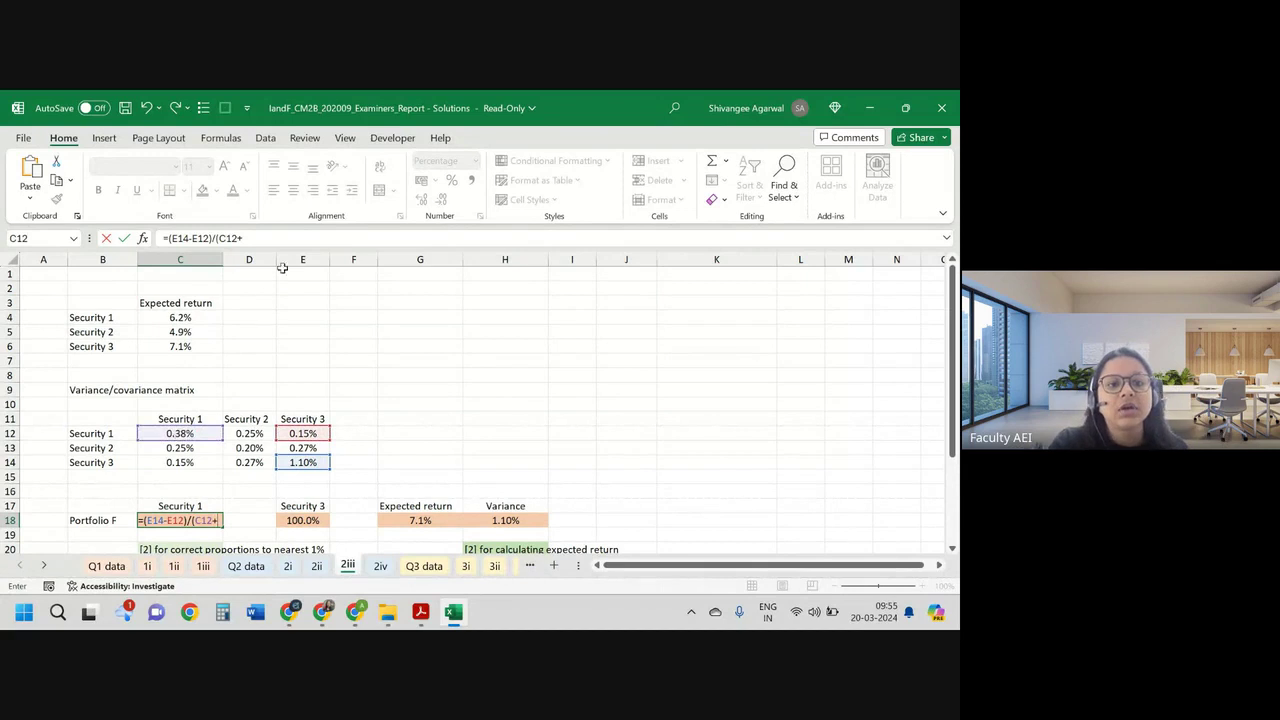
left_click(294, 463)
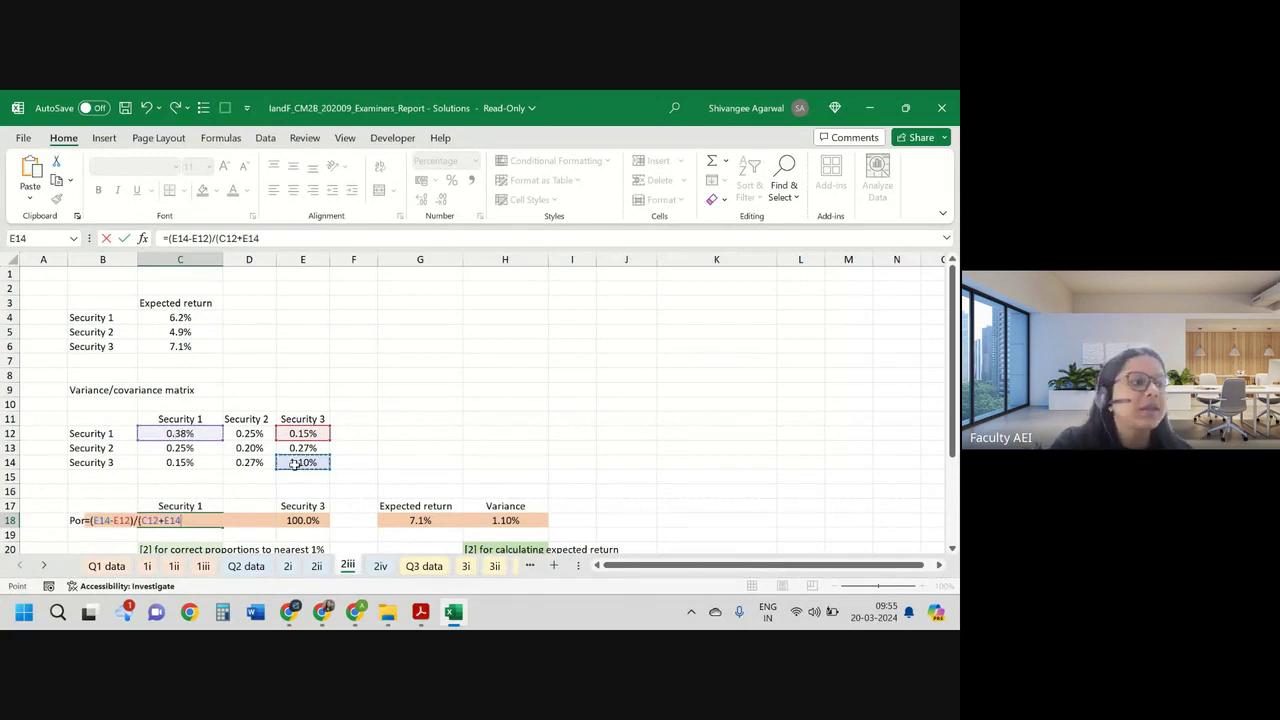
type("-")
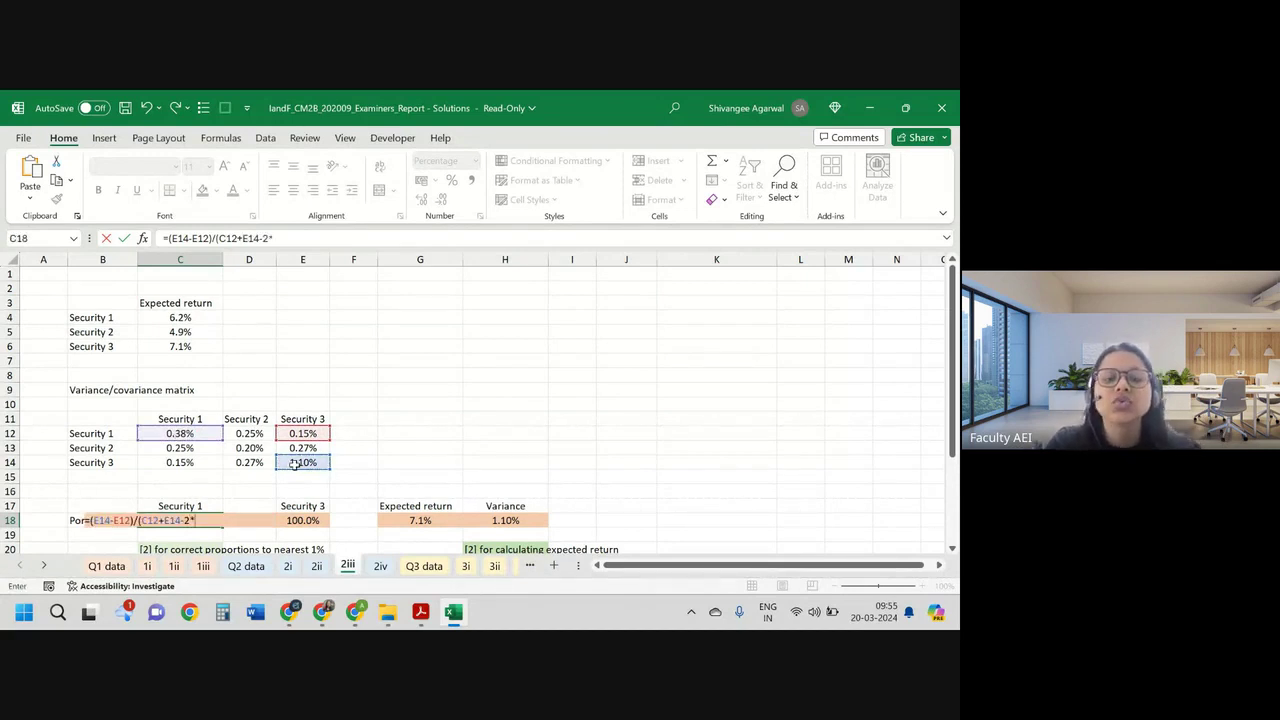
type("2*")
left_click(308, 433)
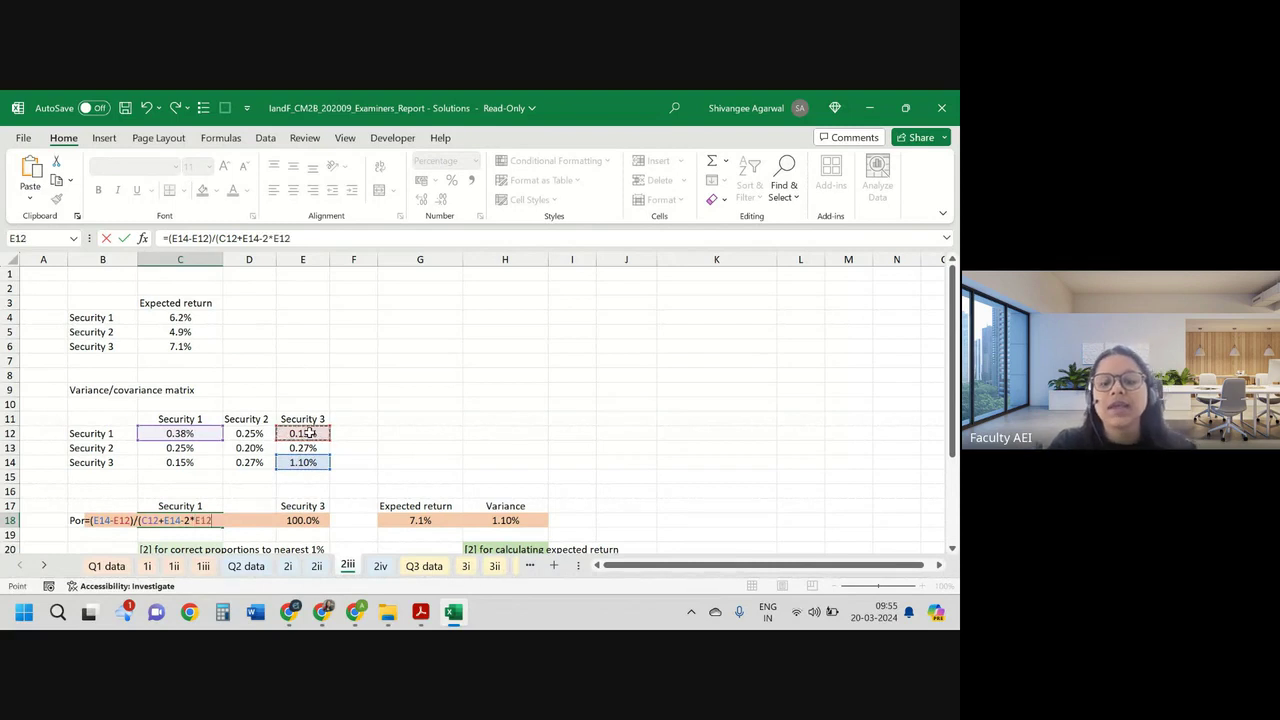
type(")")
key("Return")
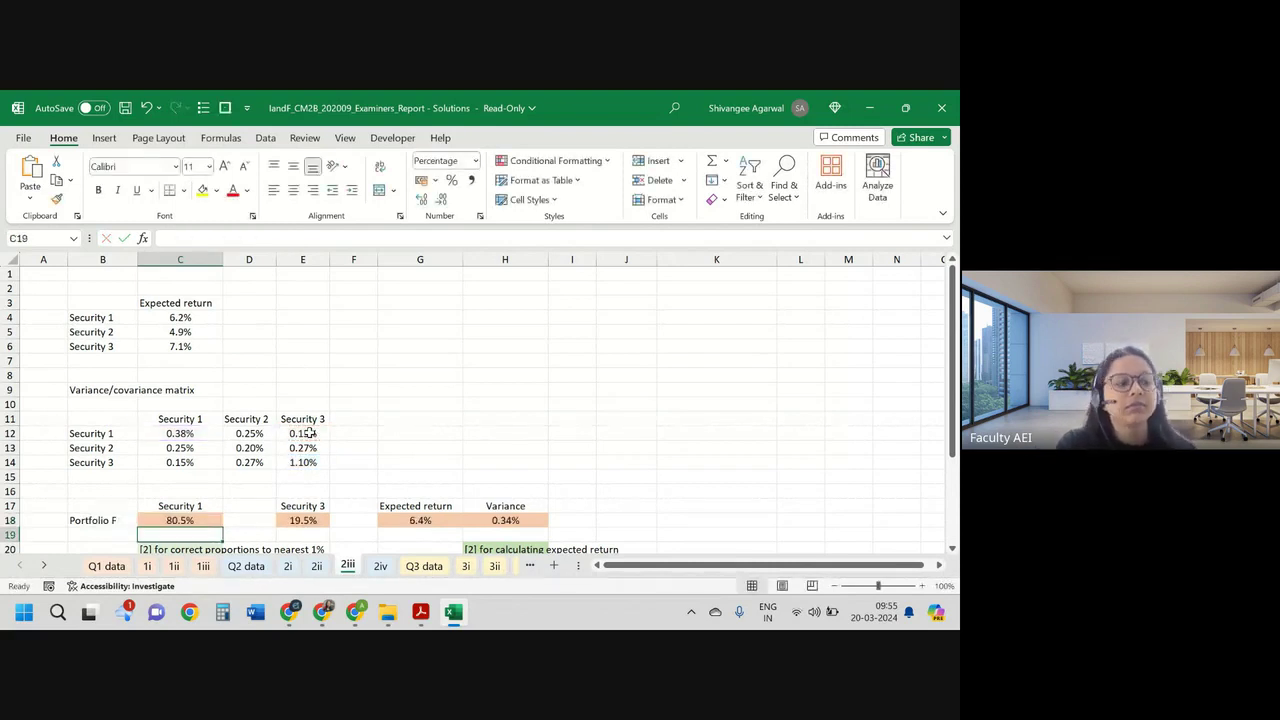
left_click(178, 522)
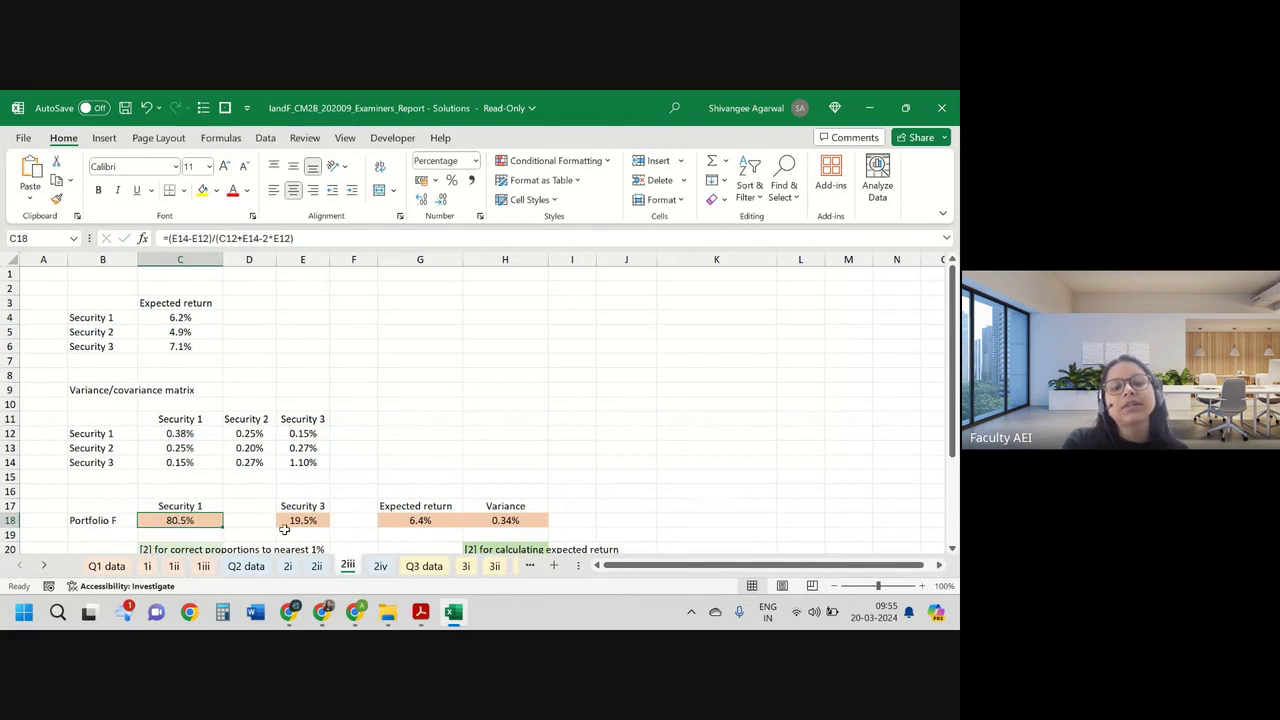
left_click(334, 519)
left_click(312, 520)
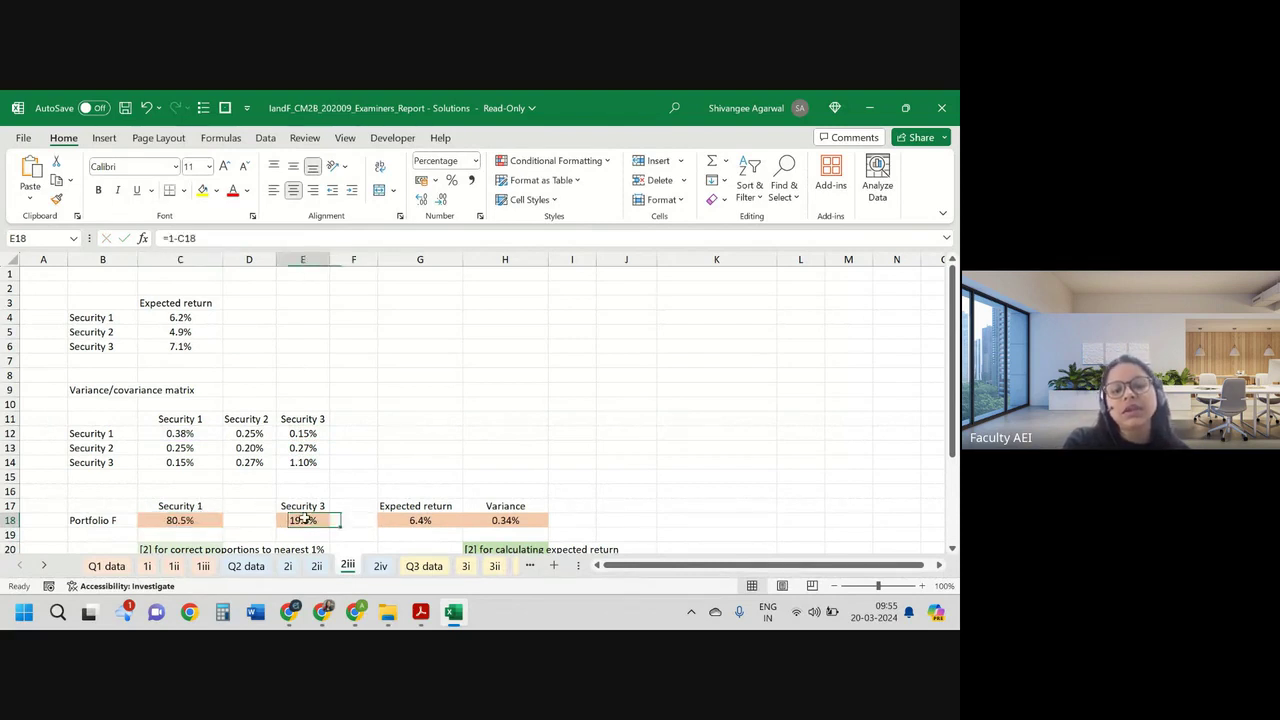
left_click(166, 520)
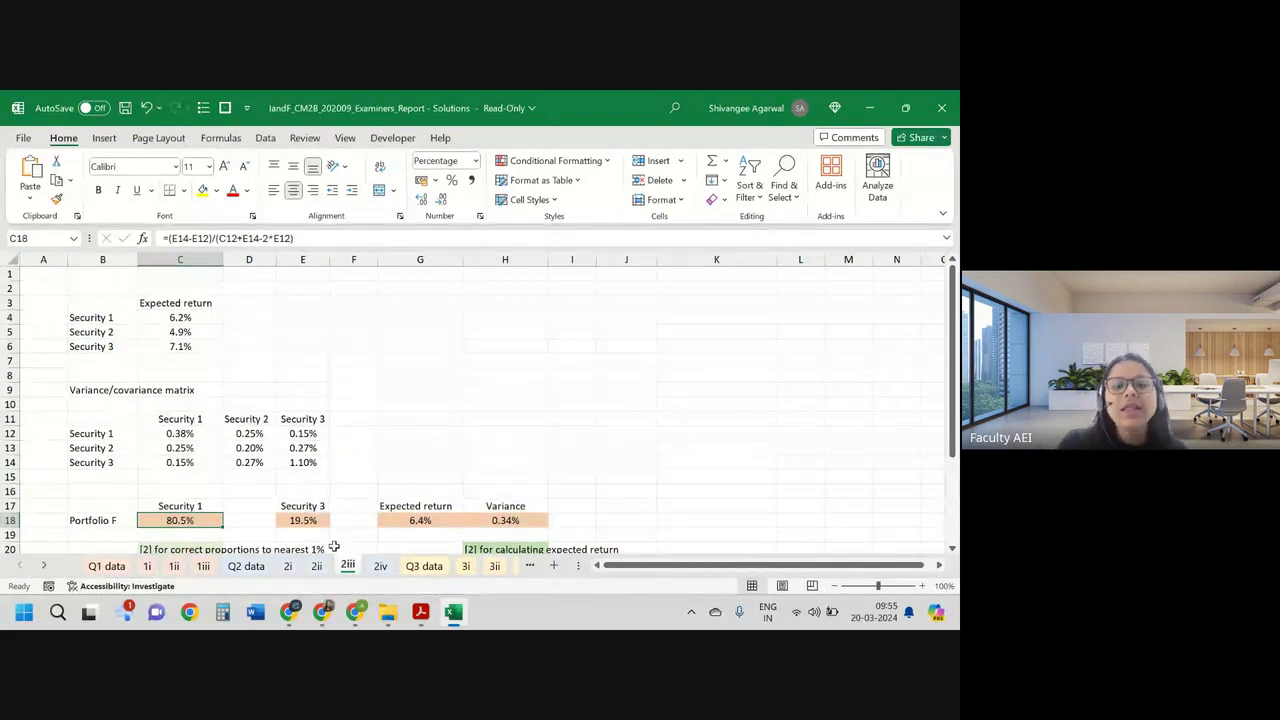
left_click(539, 516)
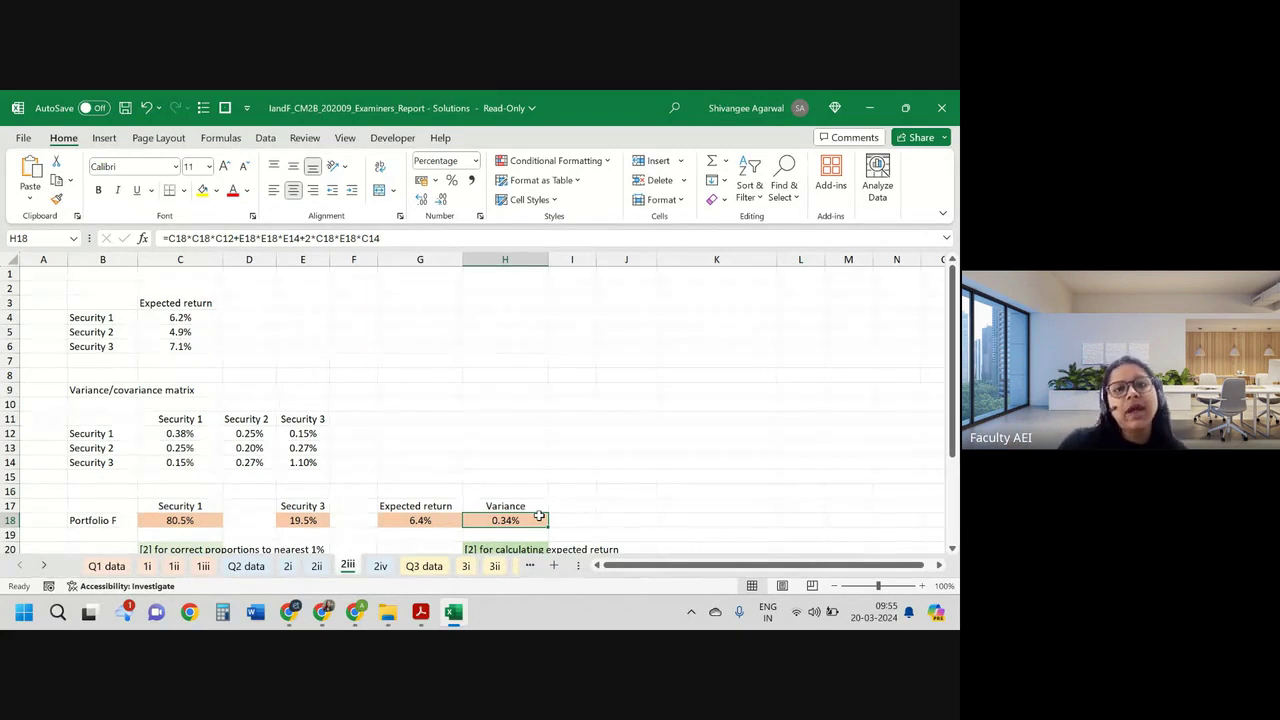
left_click(300, 521)
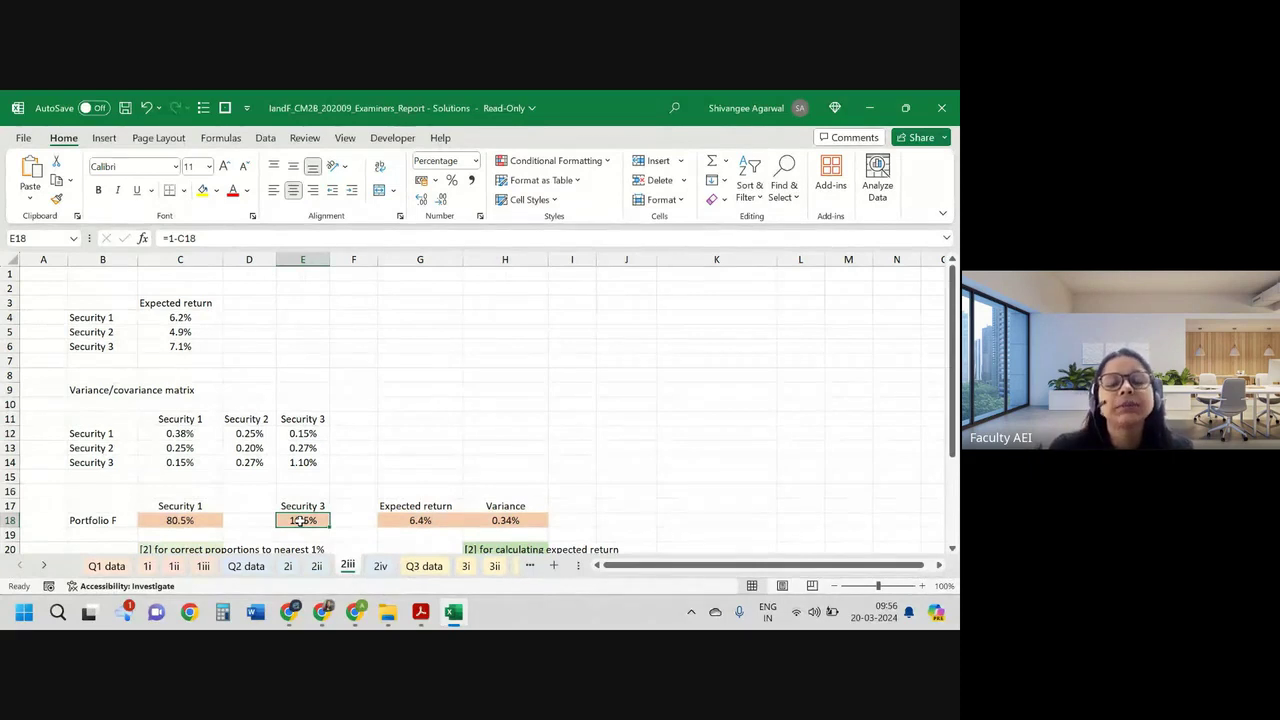
key("alt+Tab")
key("alt+Tab")
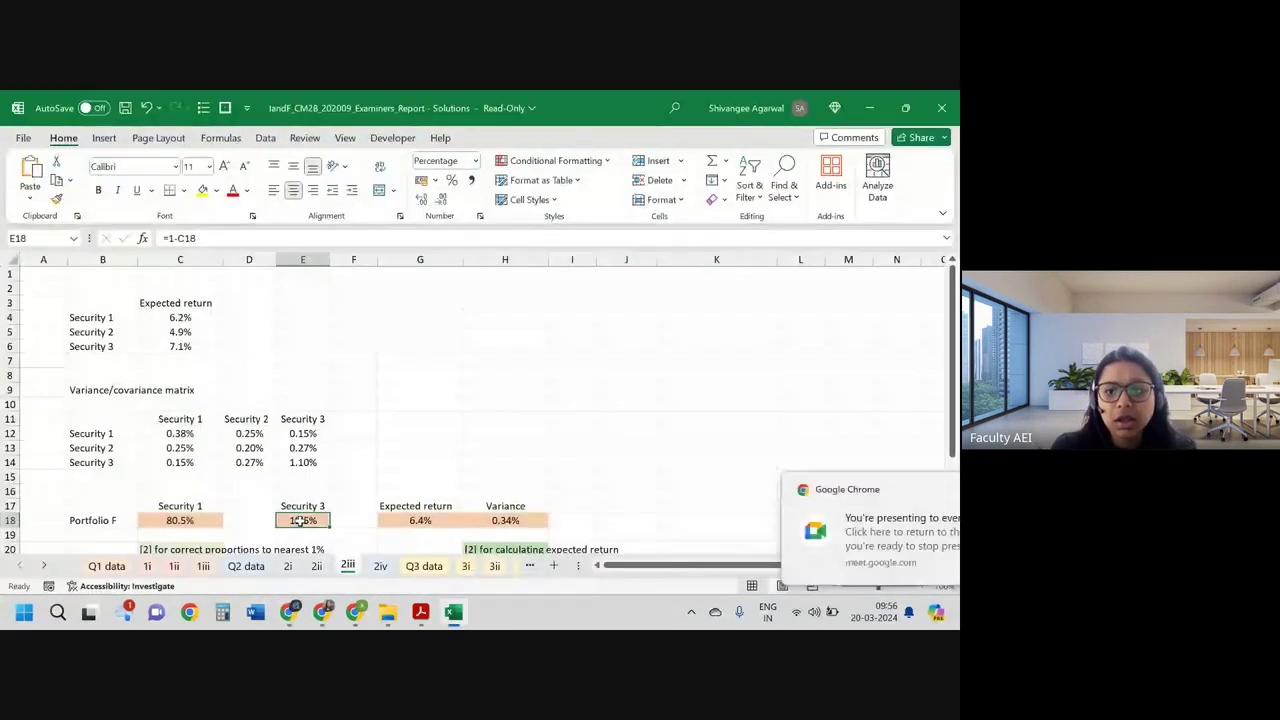
key("alt+Tab")
key("alt+Tab")
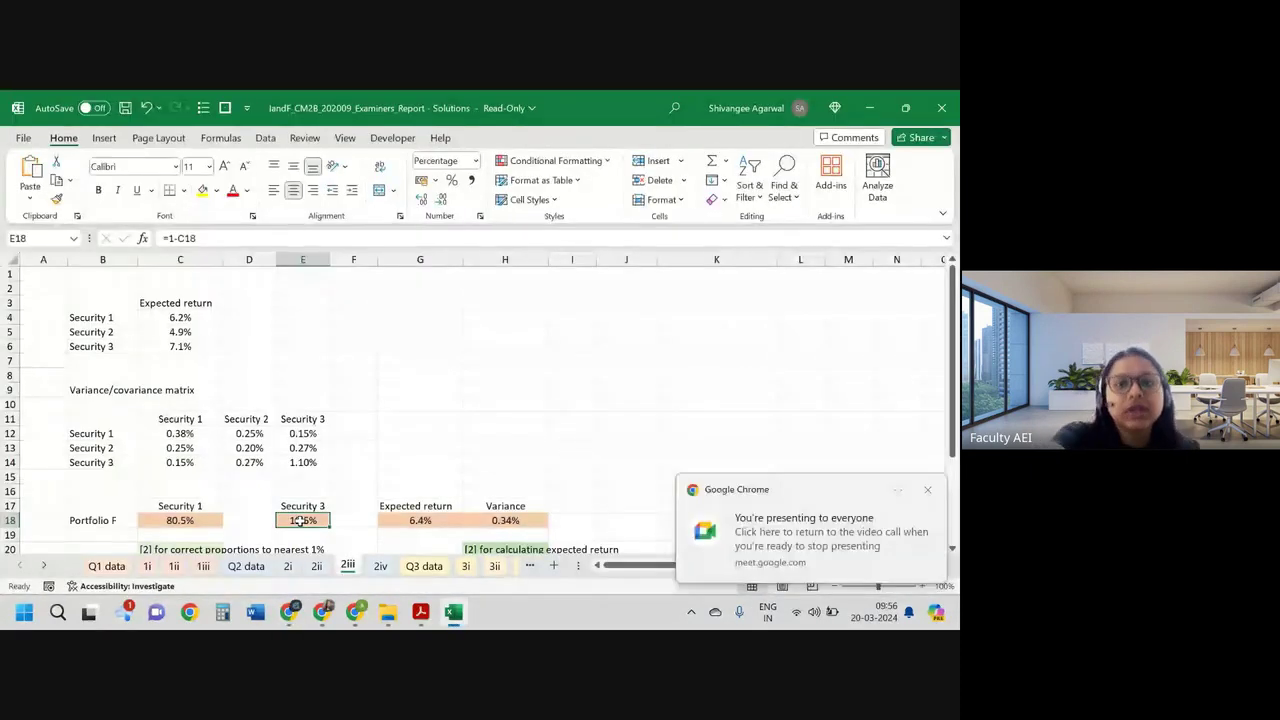
key("alt+Tab")
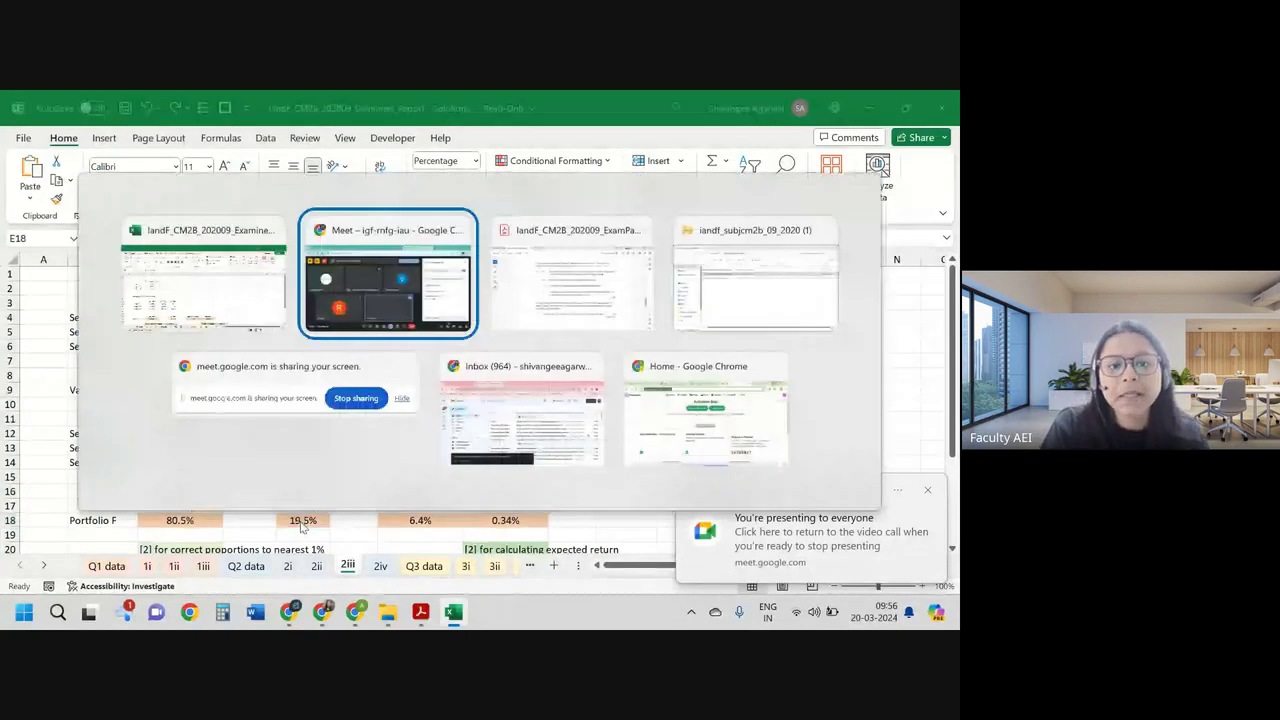
key("alt+Tab")
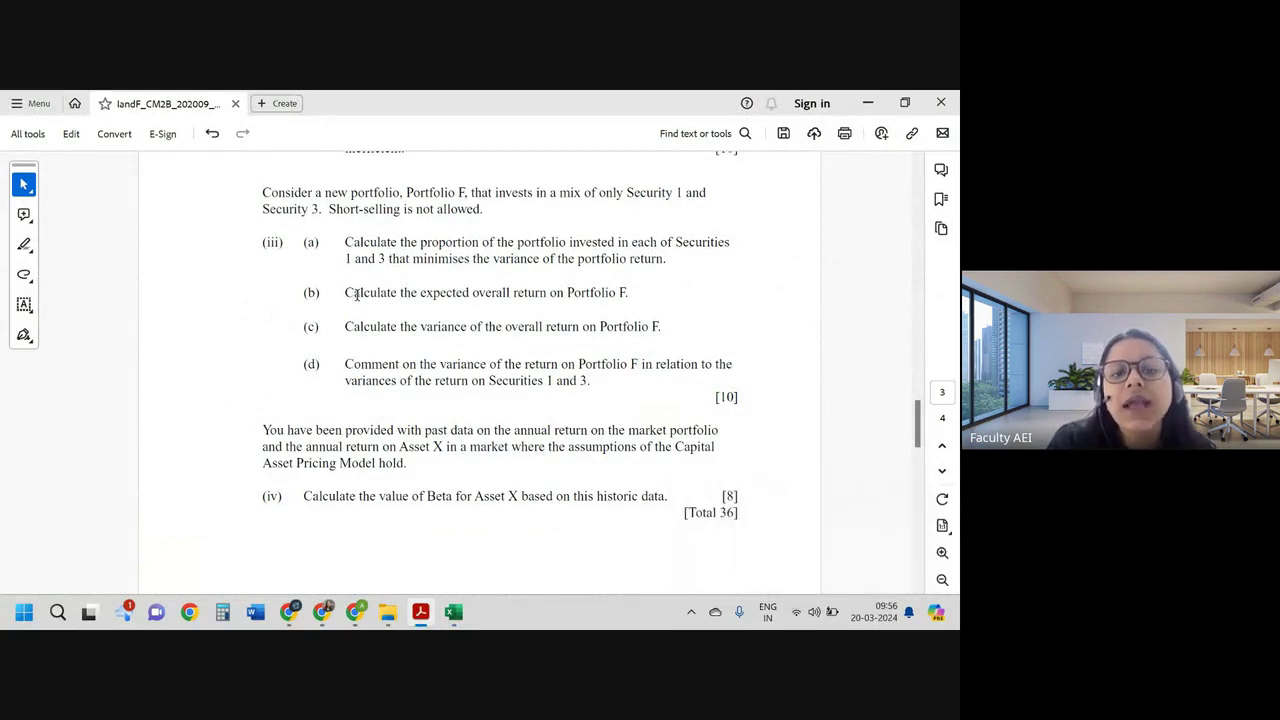
left_click_drag(345, 292, 631, 292)
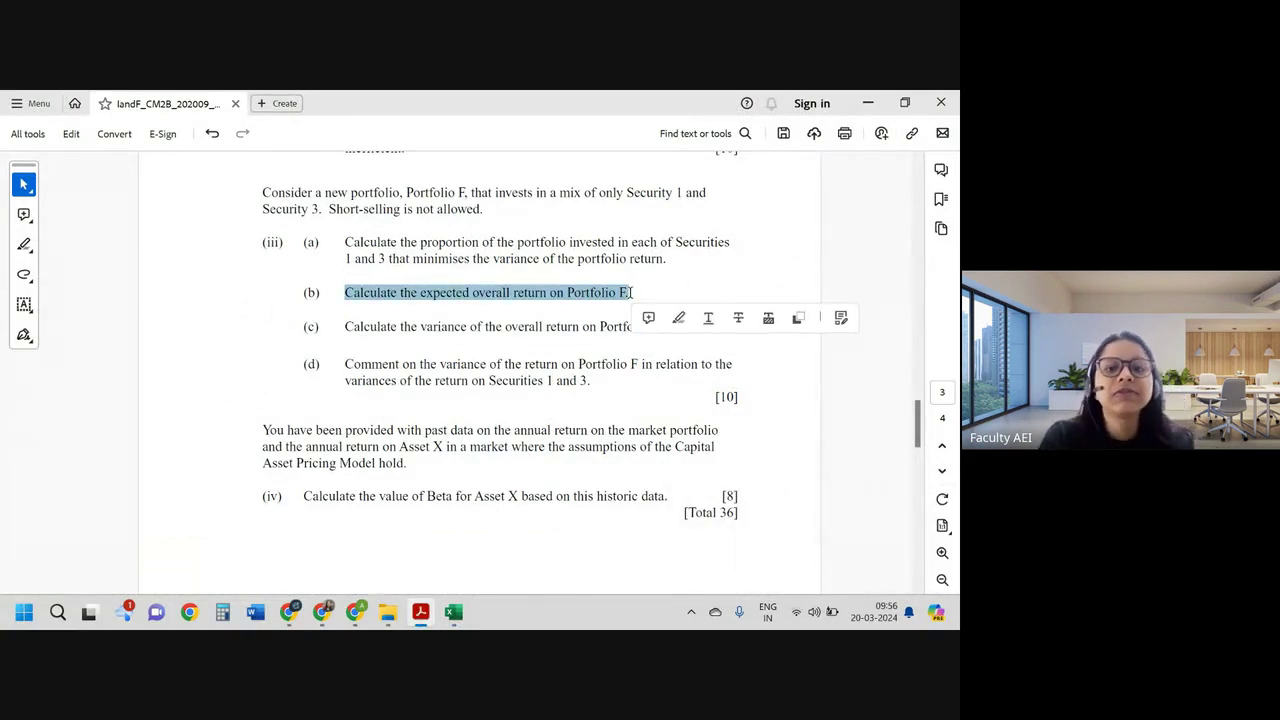
key("alt+Tab")
left_click(424, 519)
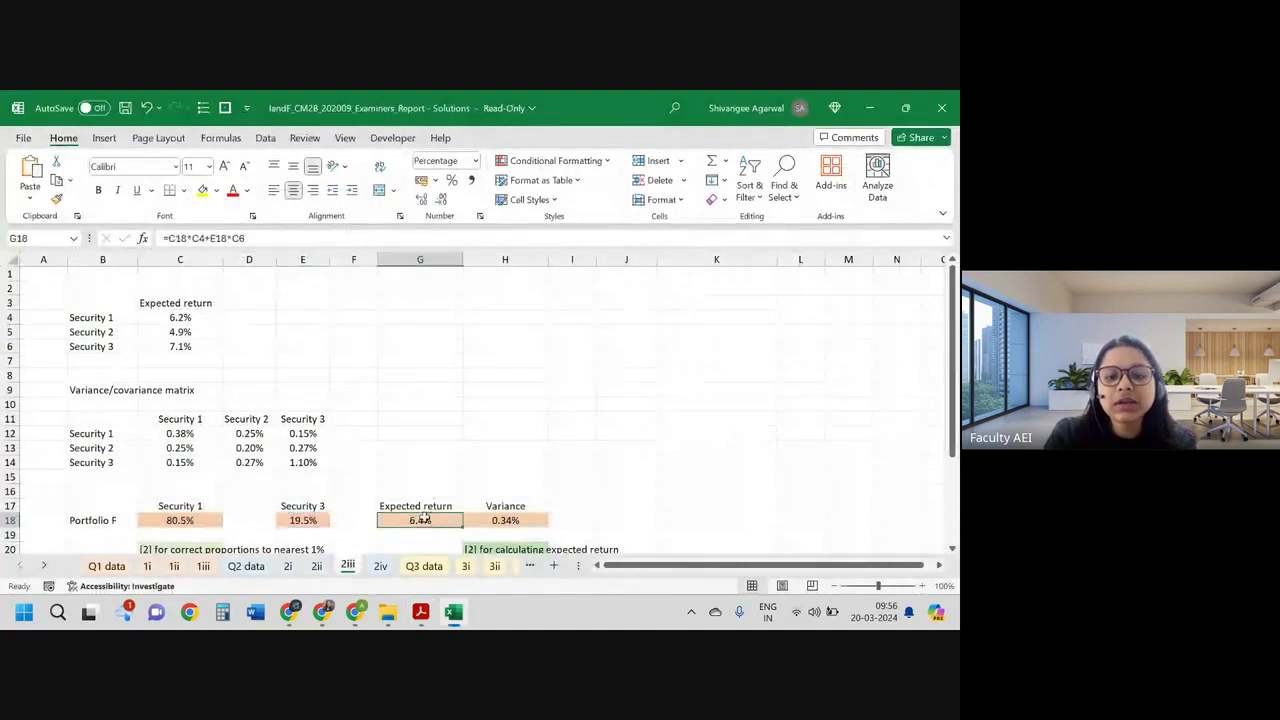
key("alt+Tab")
left_click_drag(401, 327, 580, 328)
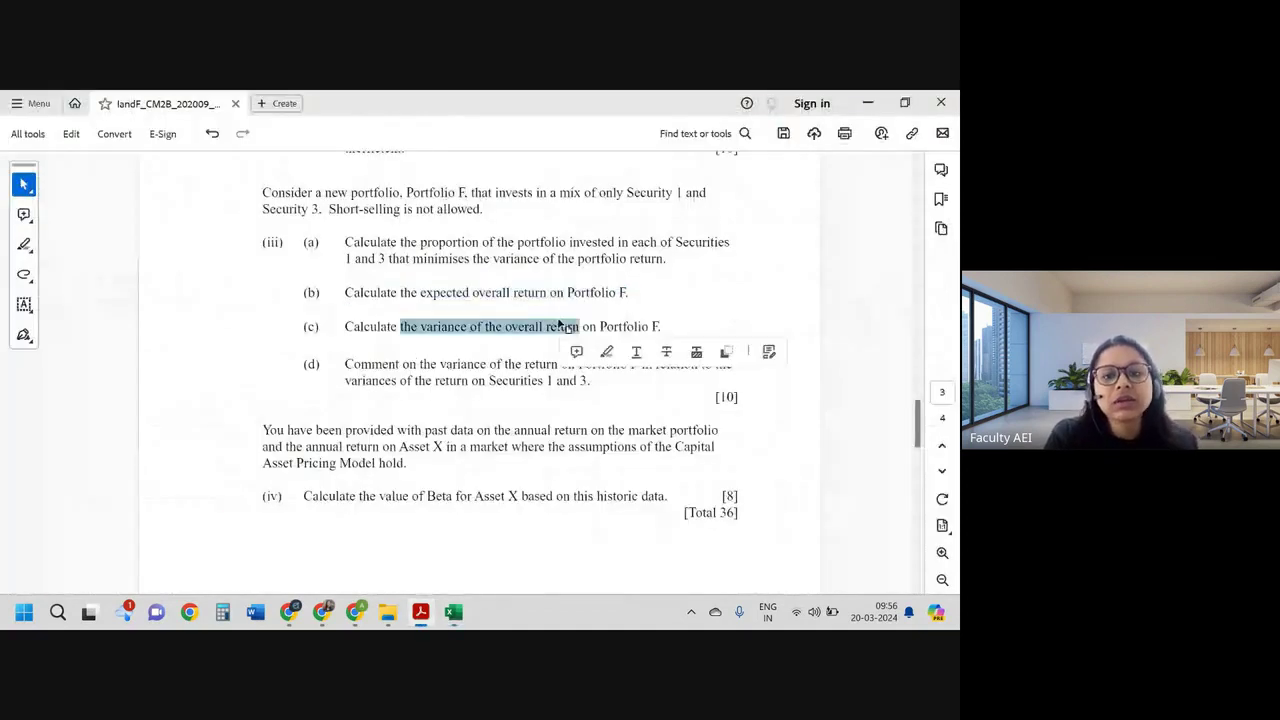
key("alt+Tab")
left_click(512, 521)
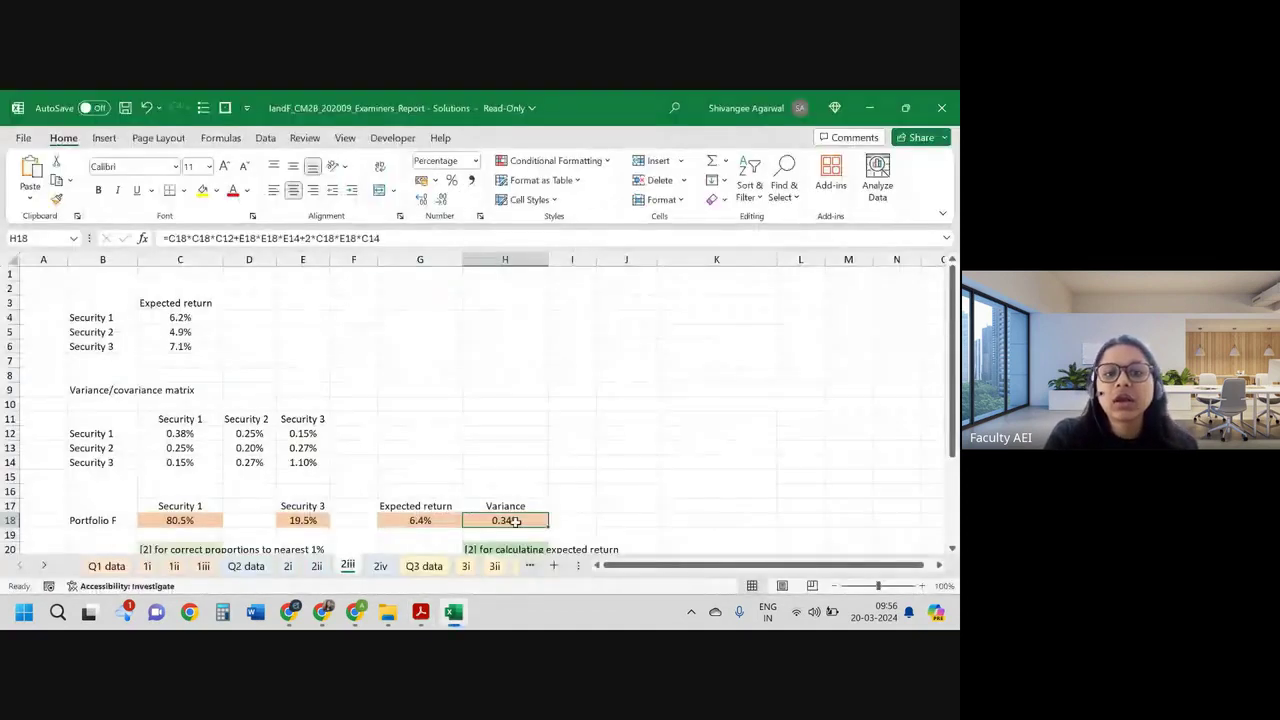
scroll(512, 521, "down", 1)
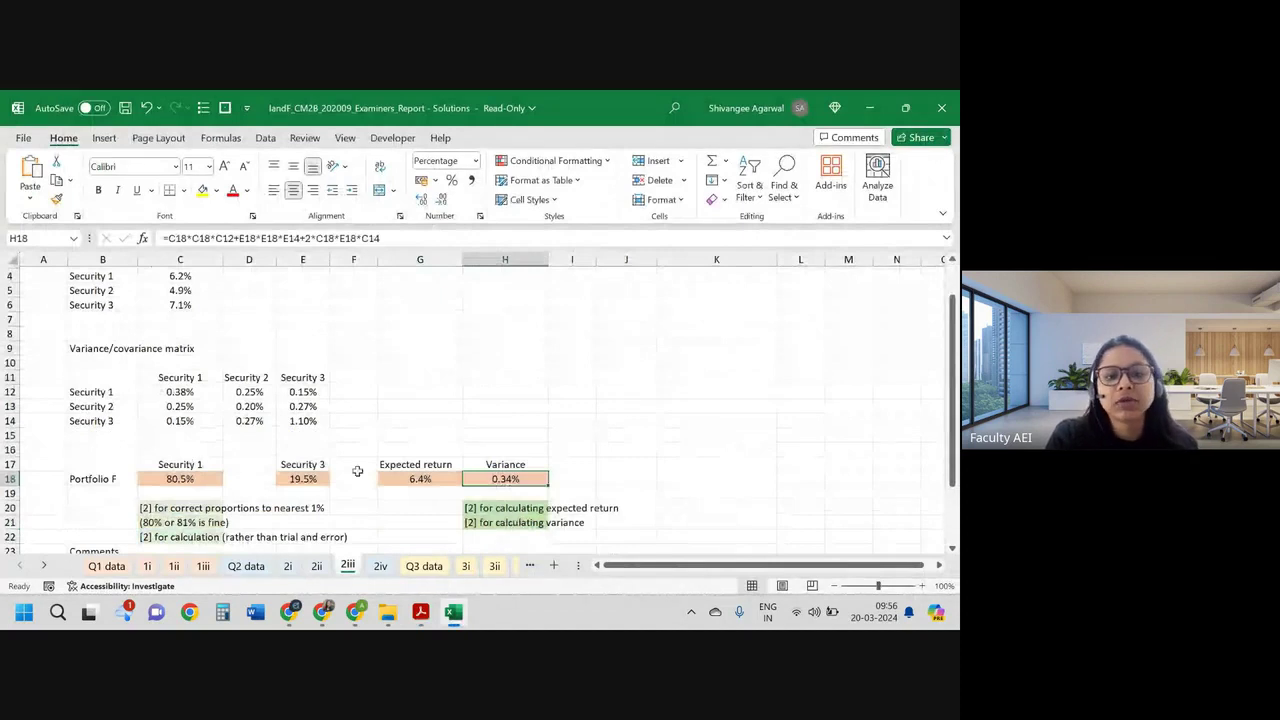
left_click(250, 466)
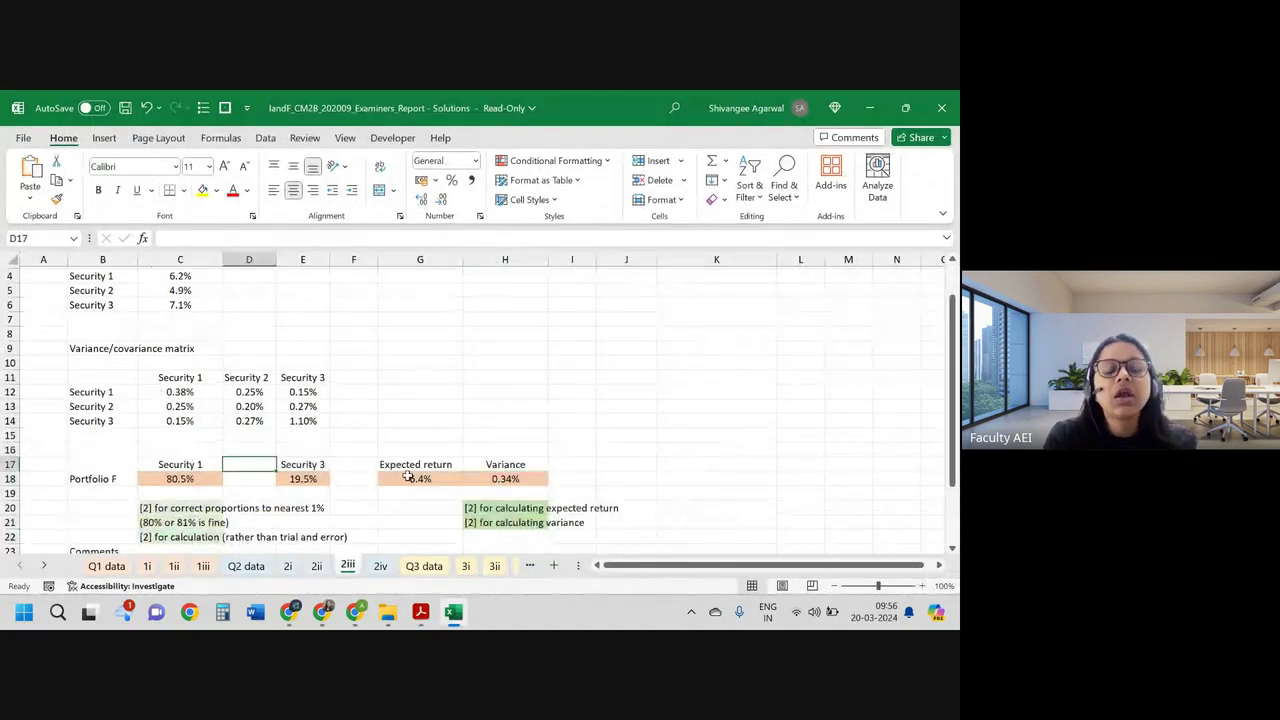
key("alt+Tab")
left_click(402, 363)
left_click_drag(402, 363, 684, 374)
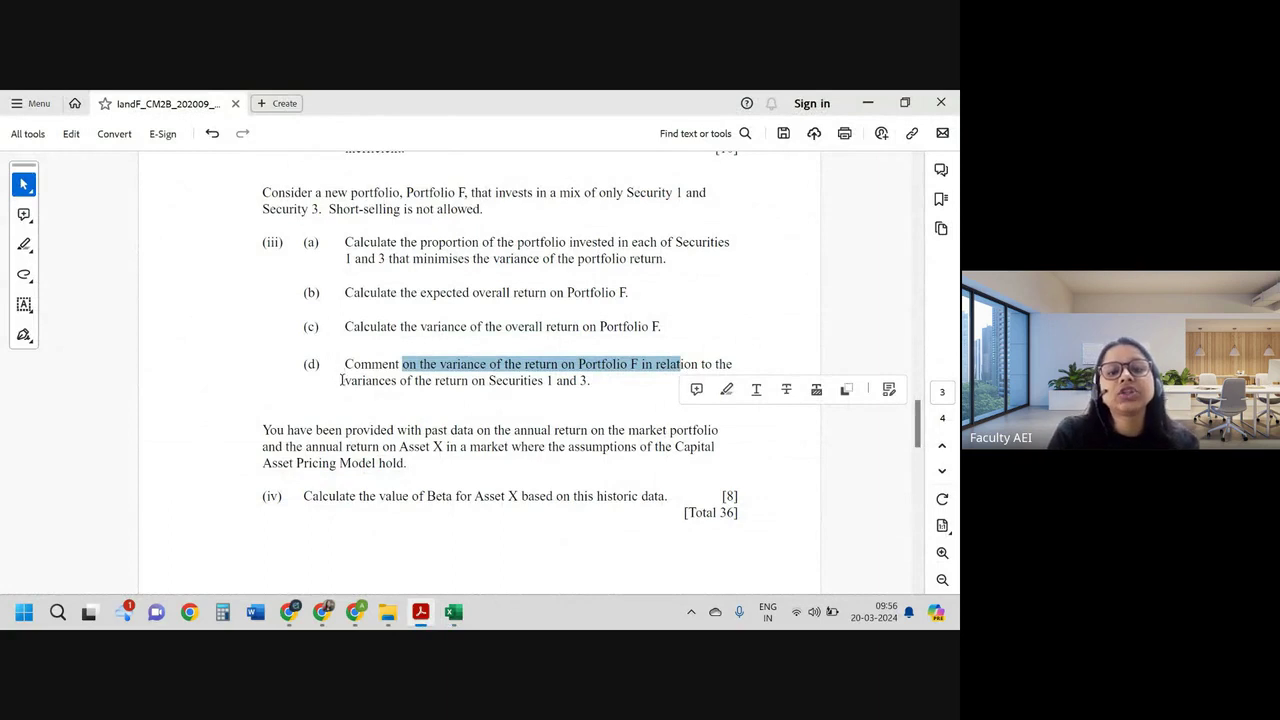
left_click_drag(345, 380, 606, 391)
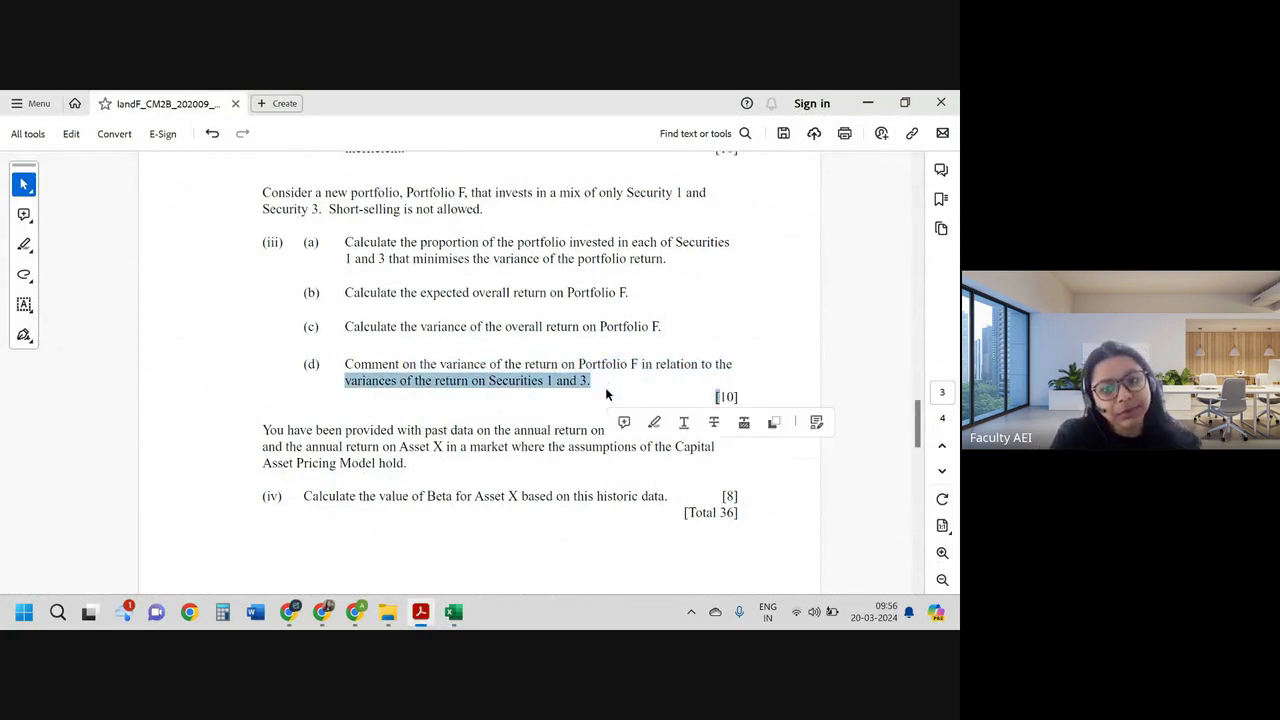
key("alt+Tab")
left_click(505, 466)
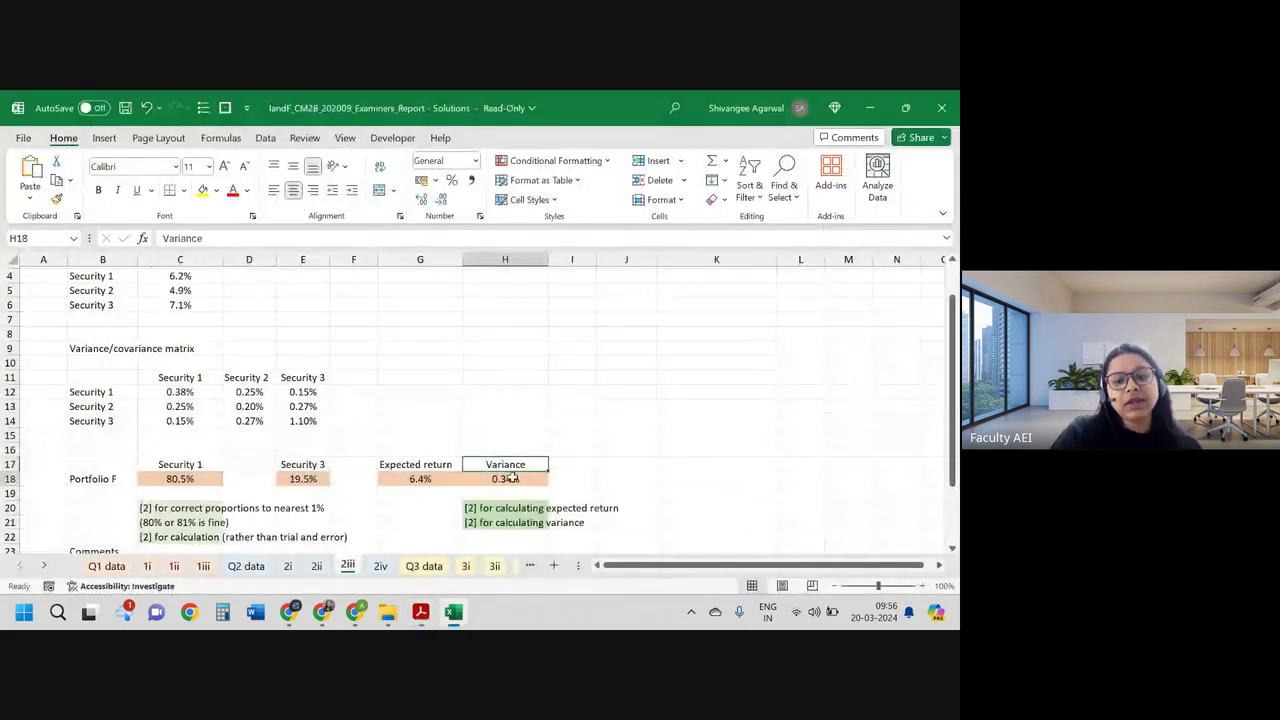
left_click(523, 479)
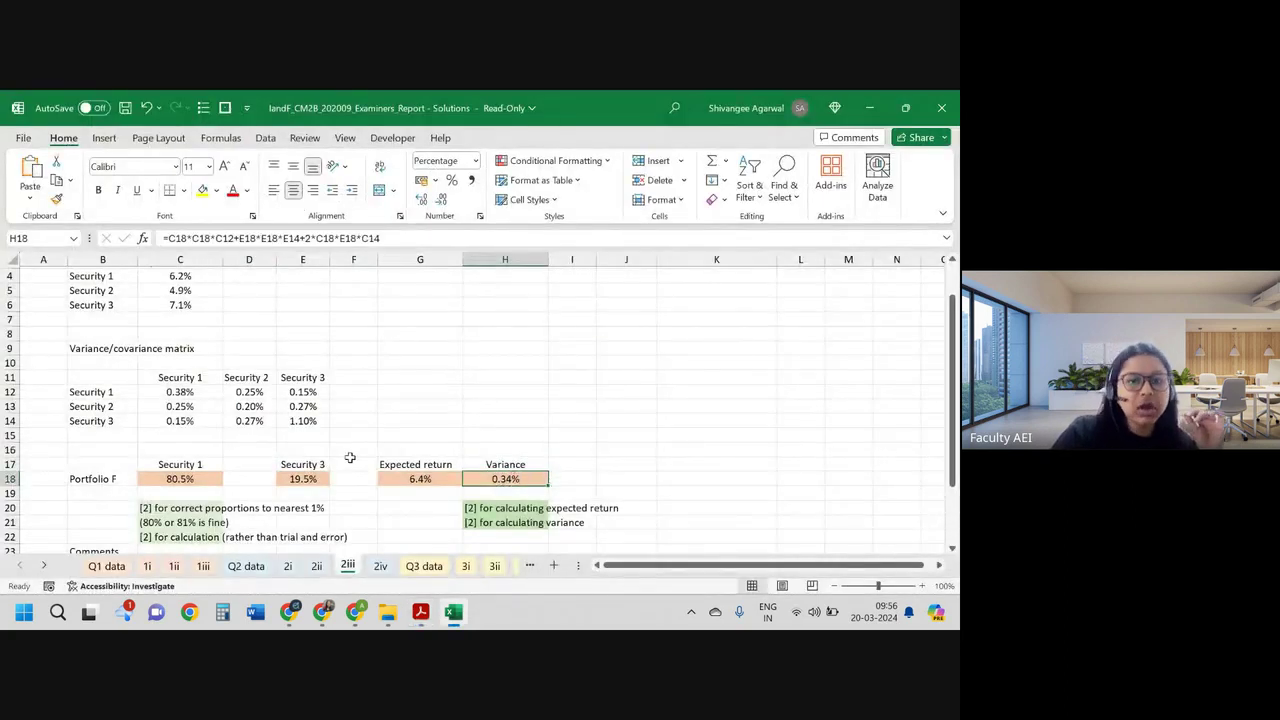
left_click(186, 396)
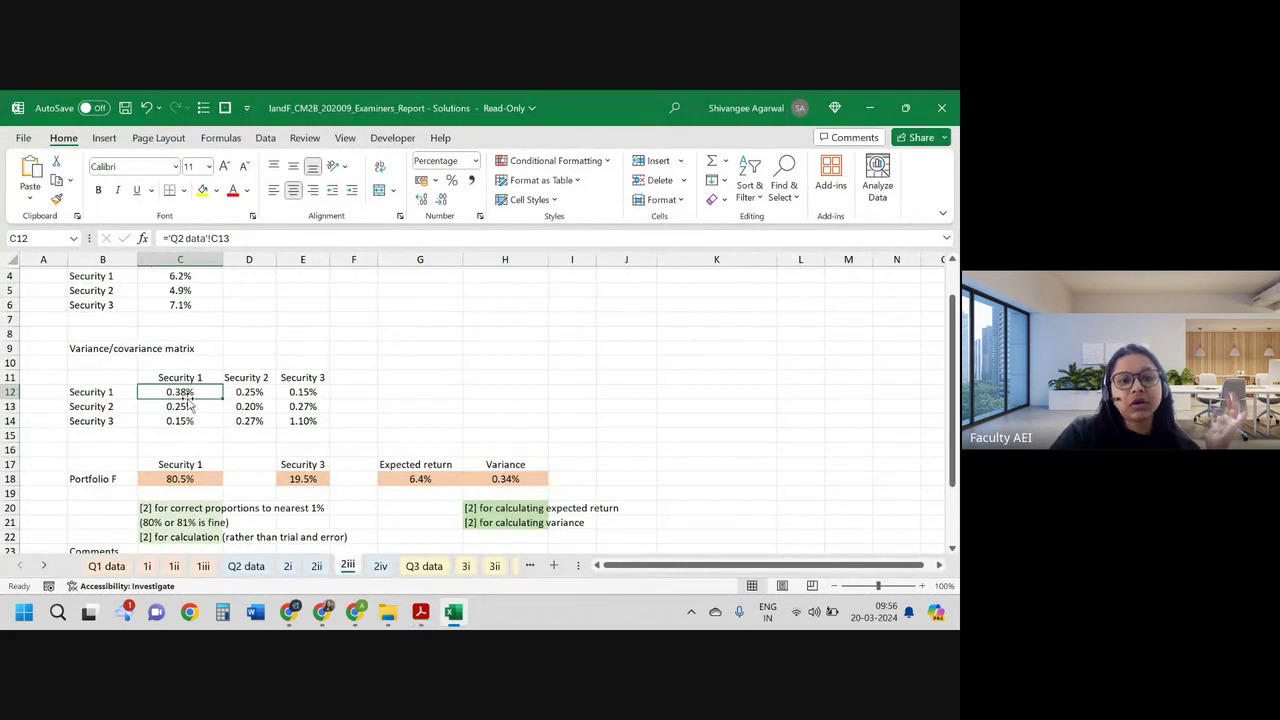
left_click(291, 424)
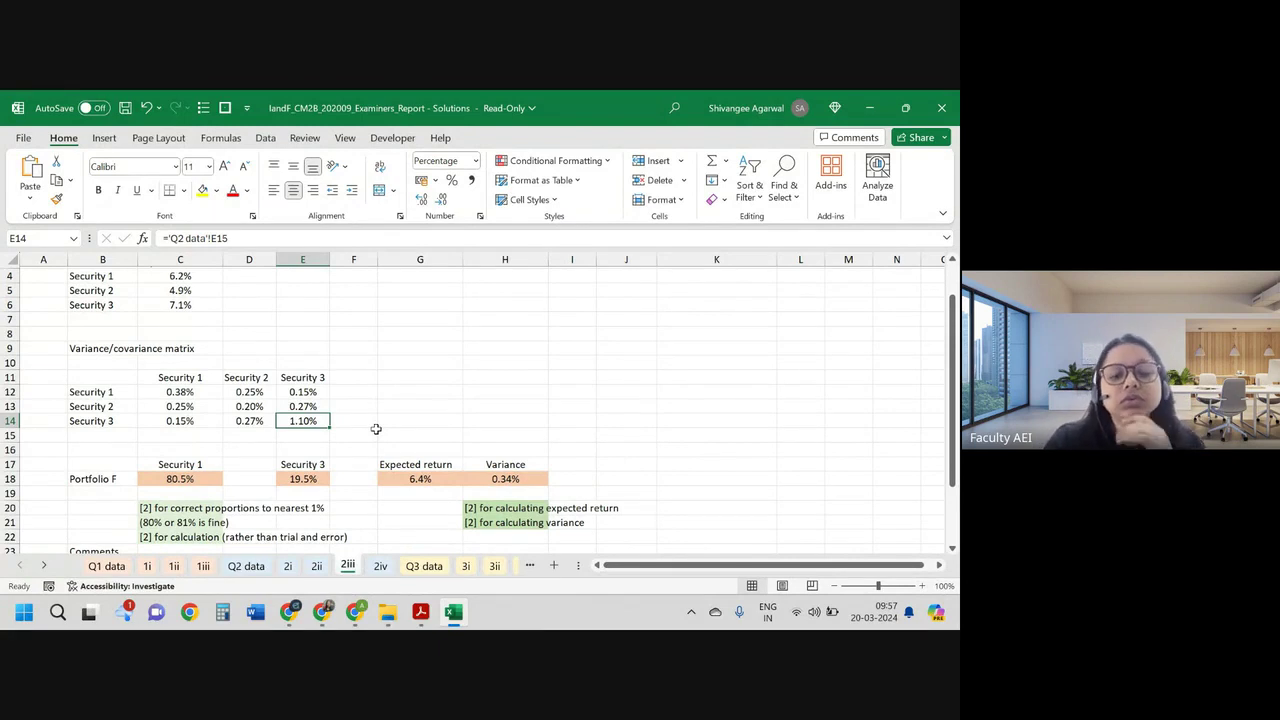
left_click(486, 360)
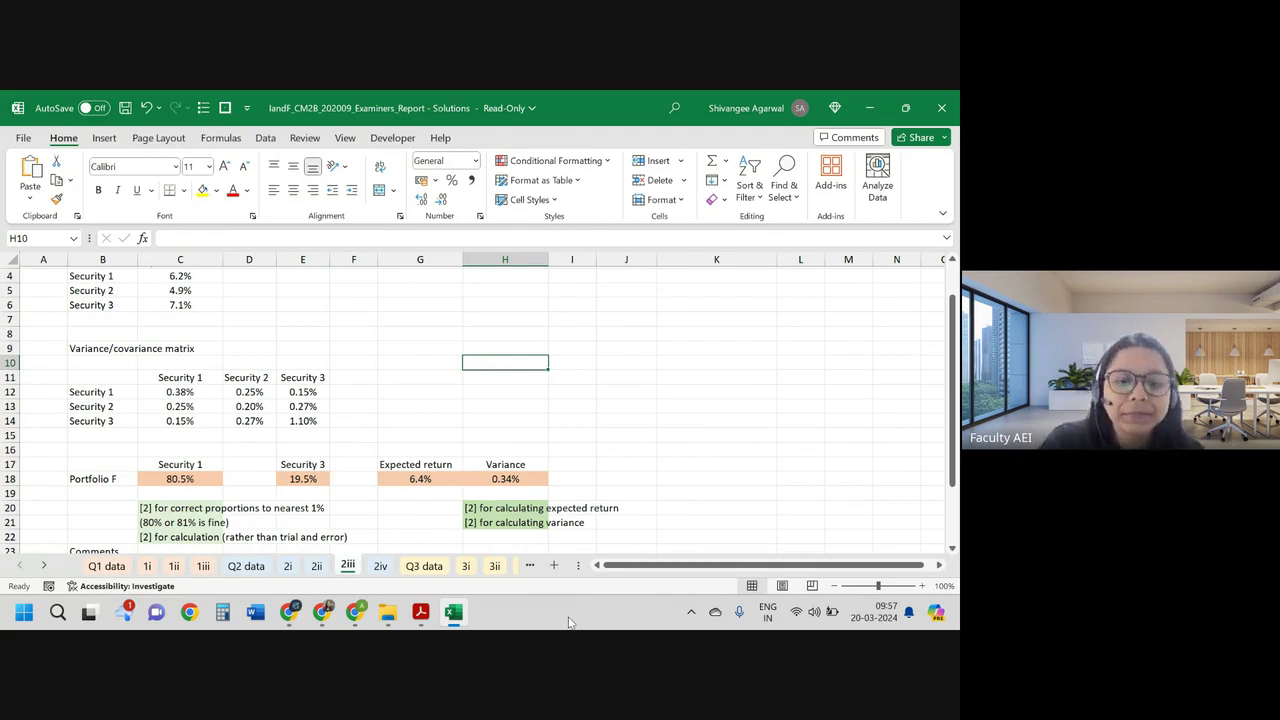
Step: Scroll the exam paper to part (iv) and highlight the phrases on past annual market data and Asset X return
left_click(420, 612)
scroll(420, 431, "down", 3)
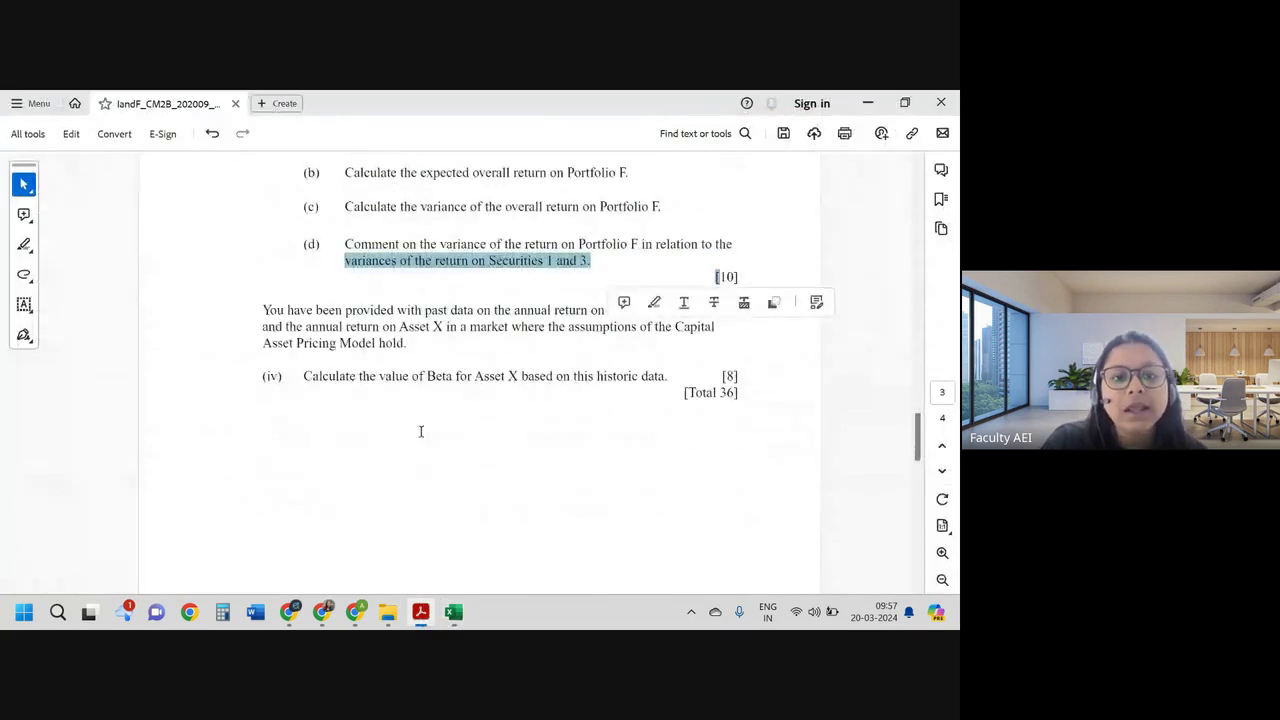
left_click(420, 431)
scroll(380, 351, "down", 1)
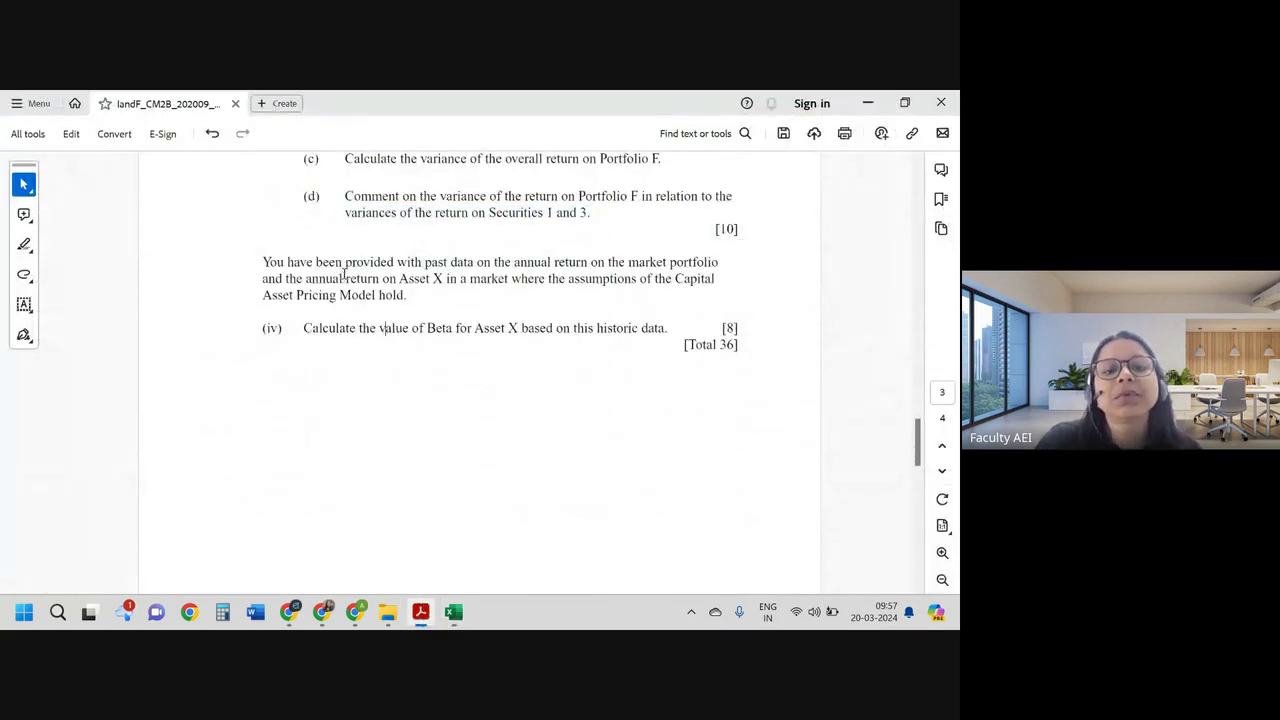
left_click_drag(345, 262, 721, 270)
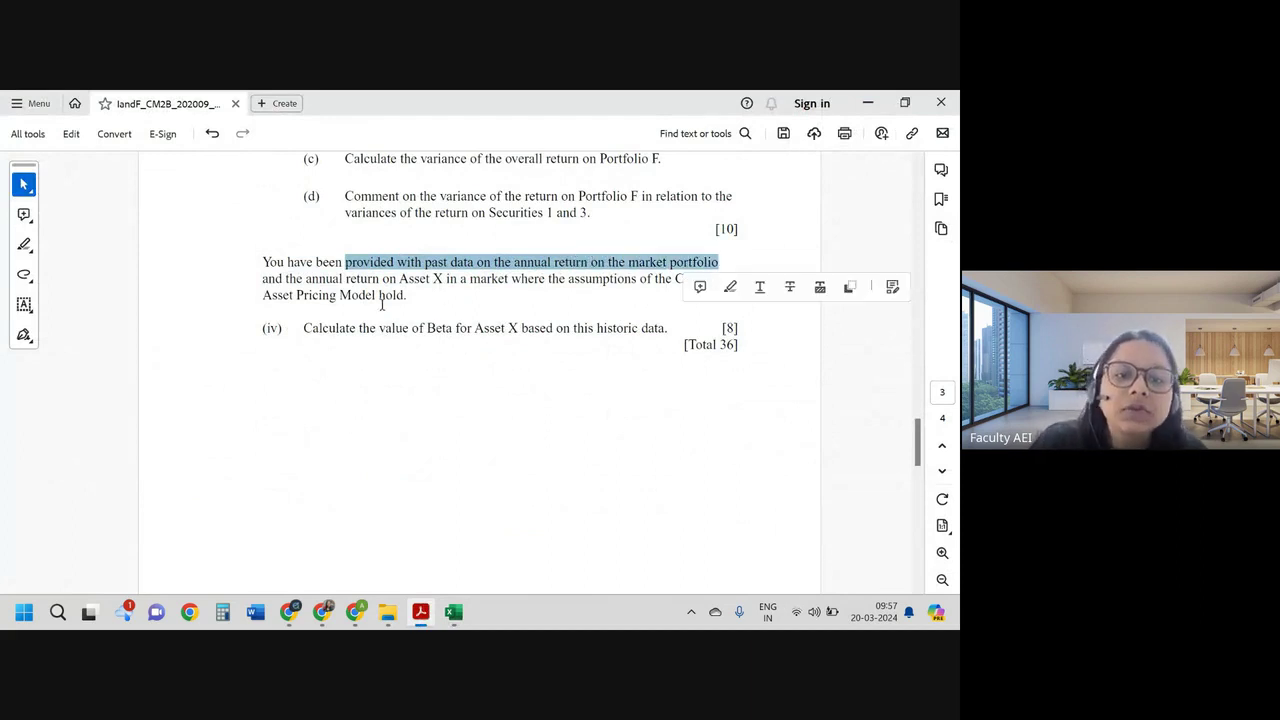
left_click_drag(302, 279, 440, 289)
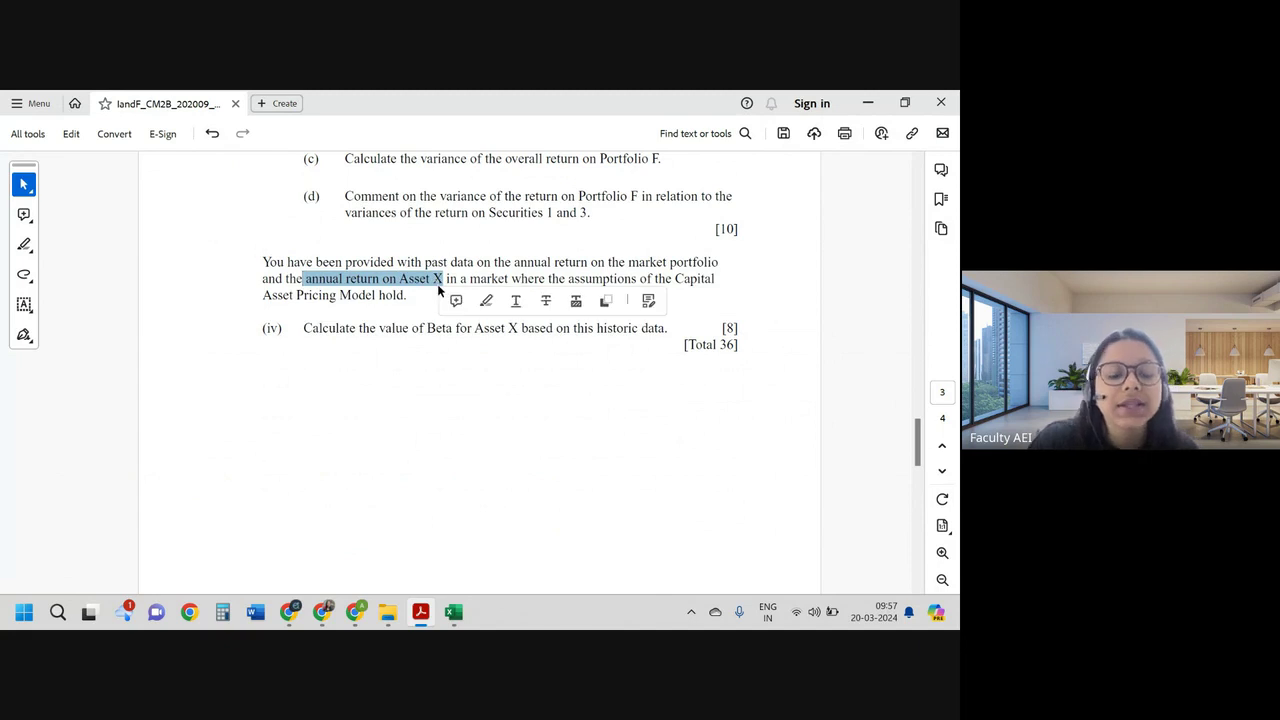
Step: Check the Market Return heading in C30 of Excel's Q2 data sheet before returning to the PDF
left_click(453, 612)
left_click(246, 565)
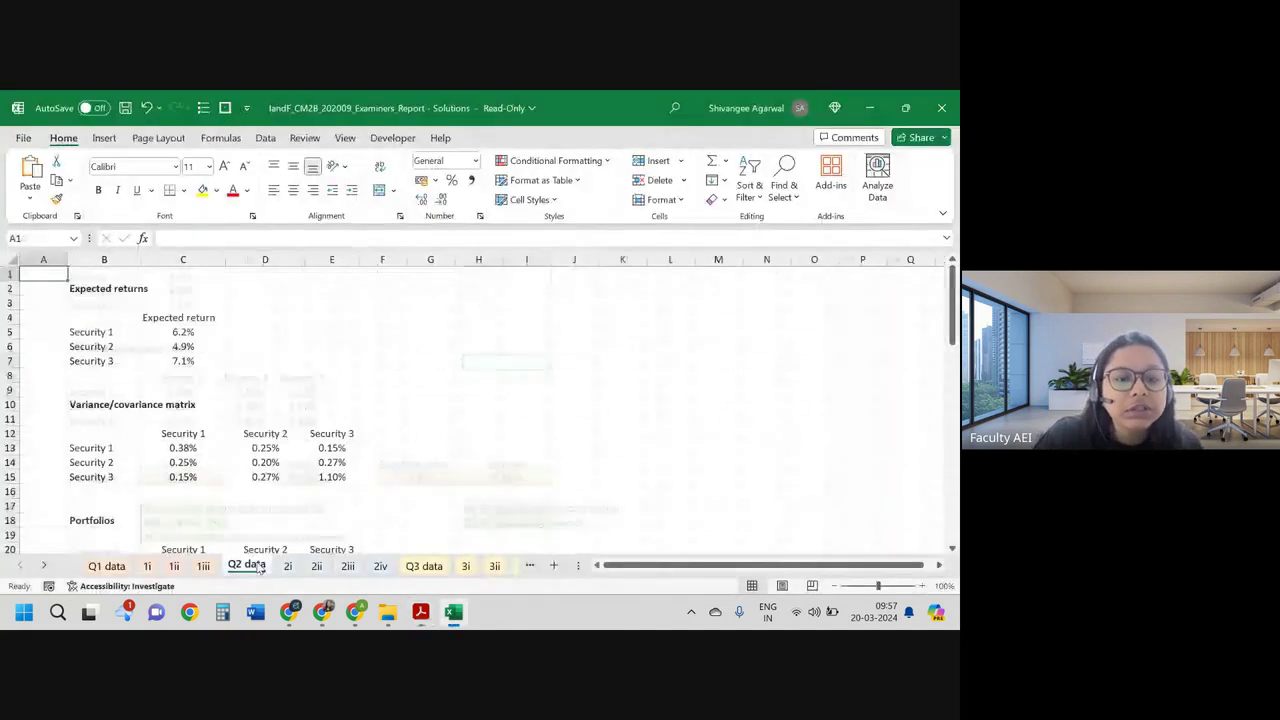
scroll(248, 428, "down", 12)
scroll(248, 428, "up", 5)
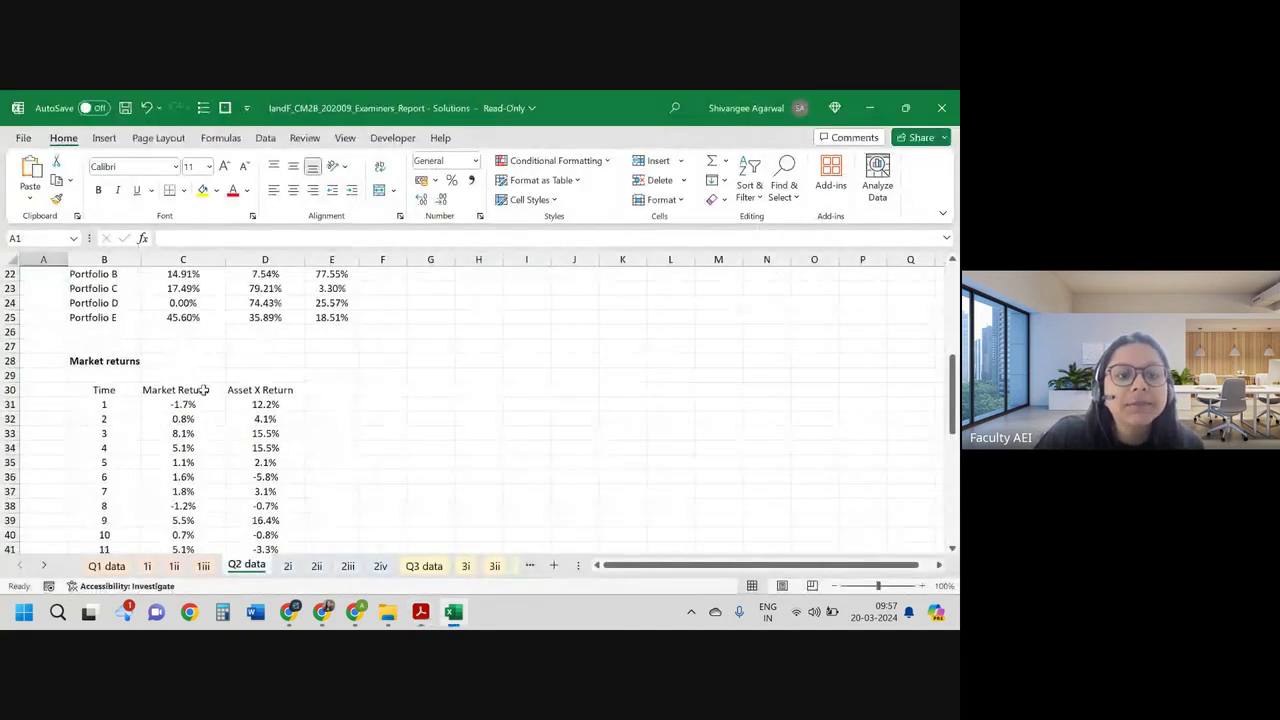
left_click(203, 389)
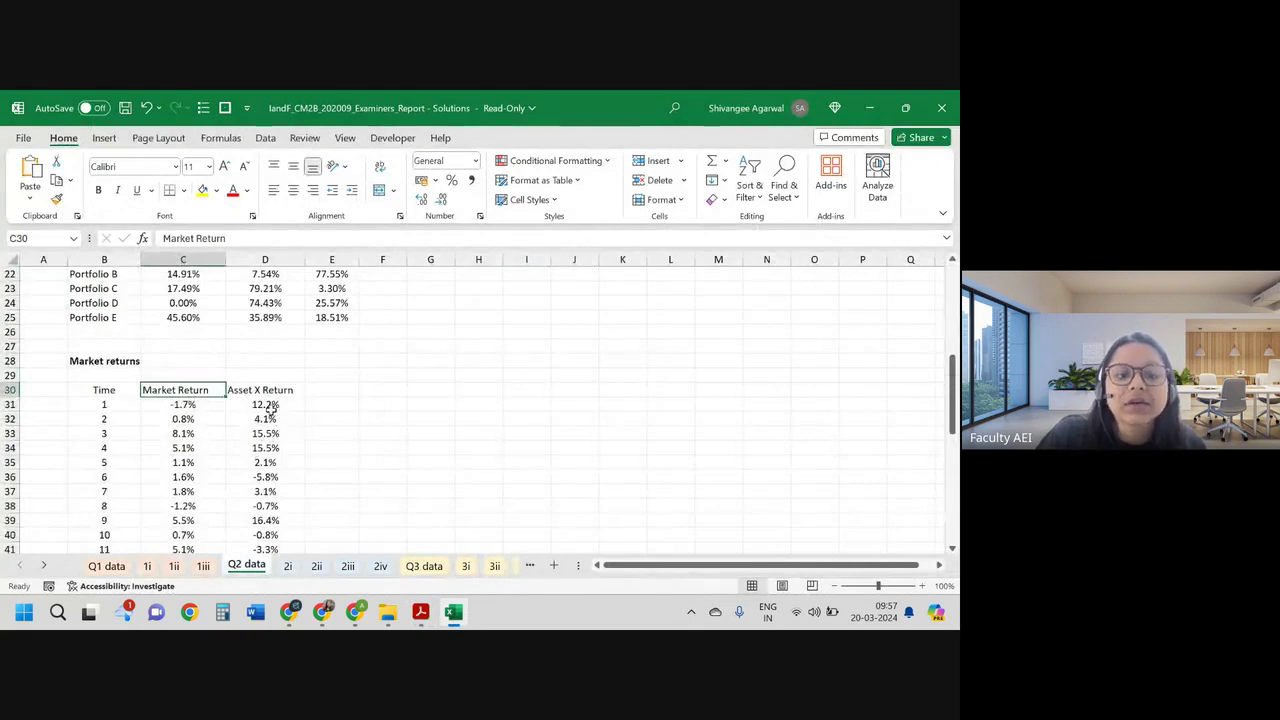
key("alt+Tab")
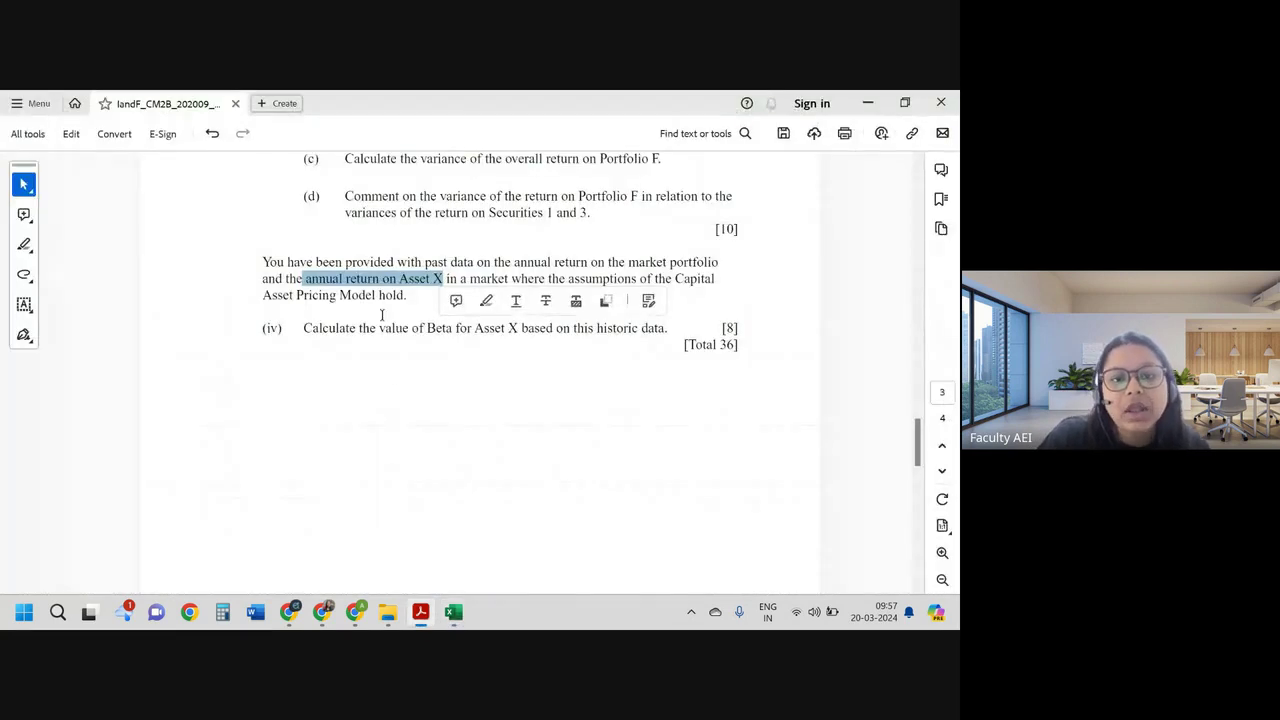
Step: Select the full part (iv) line, from 'Calculate' to 'historic data.'
left_click(445, 306)
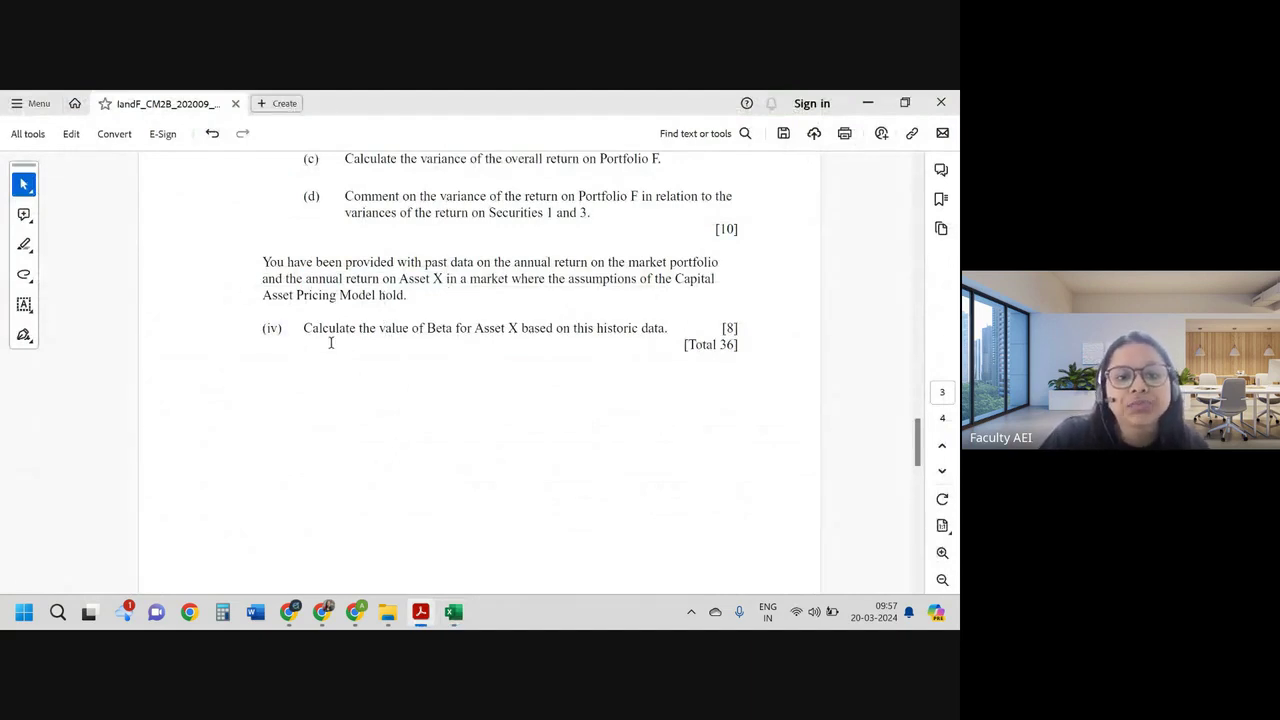
left_click_drag(303, 328, 503, 330)
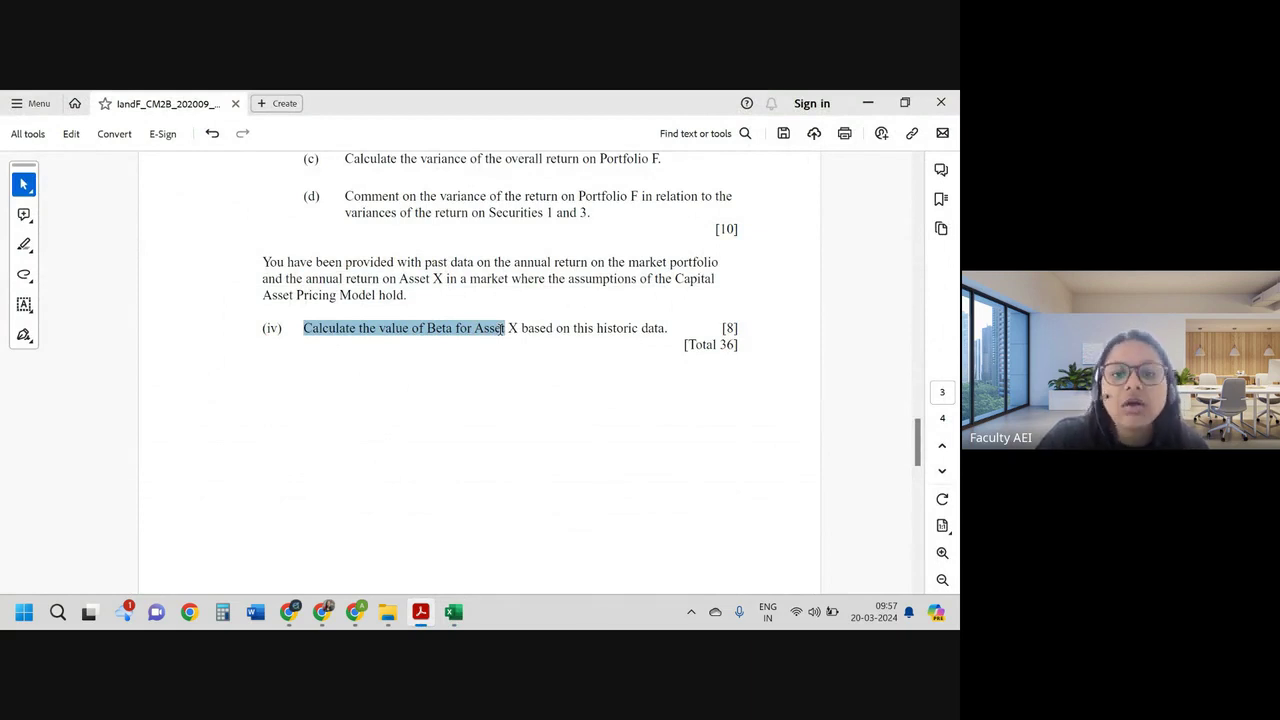
left_click_drag(503, 330, 667, 333)
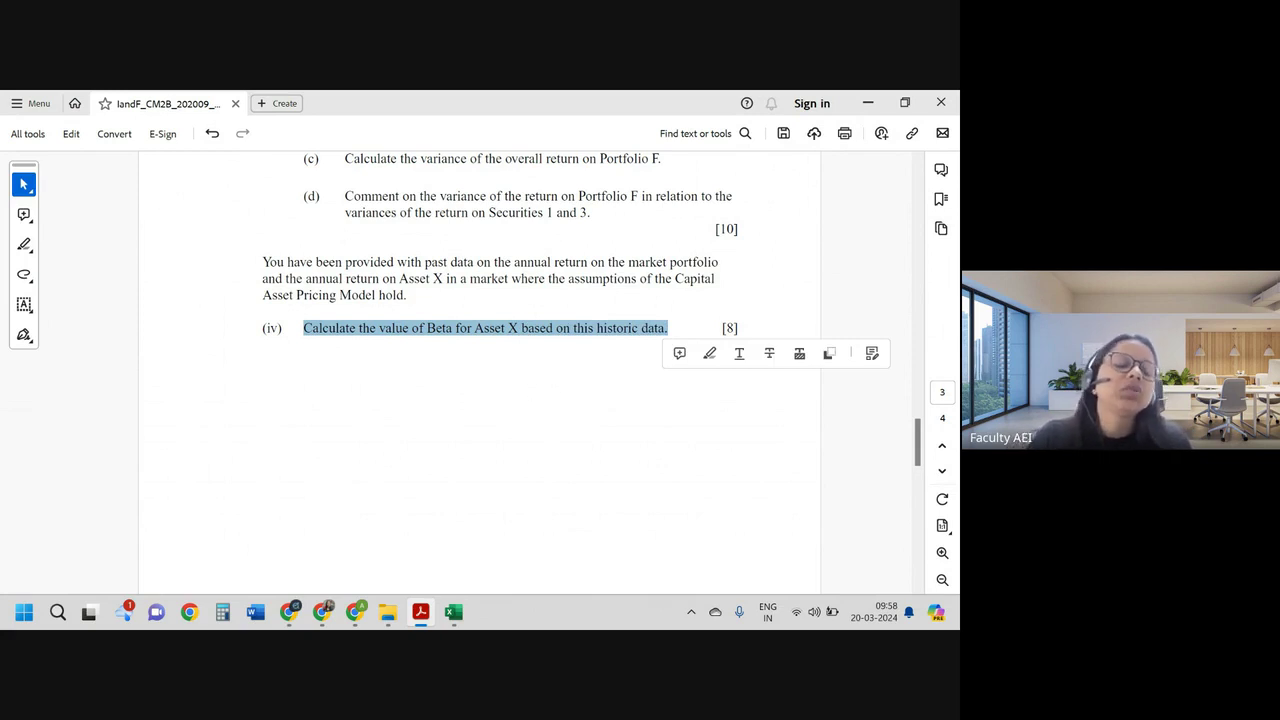
mouse_move(420, 612)
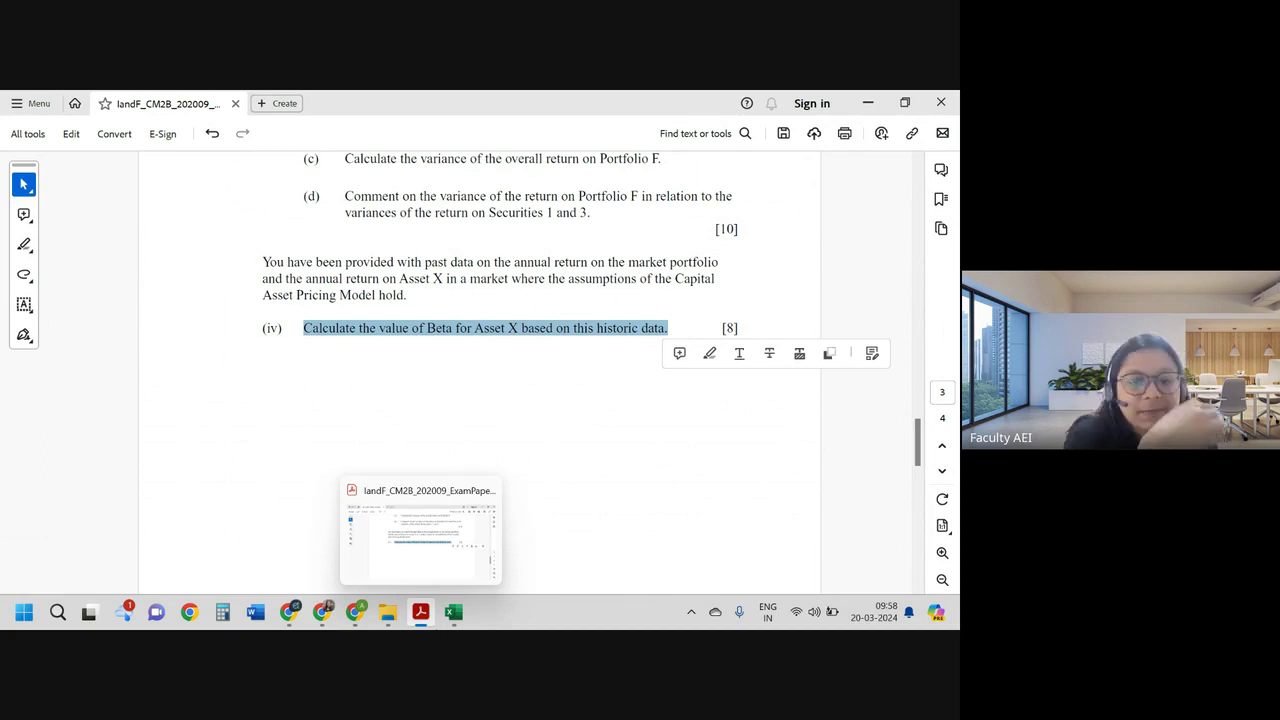
Step: Minimise the video-call window and switch back to the Excel workbook's Q2 data returns
mouse_move(289, 611)
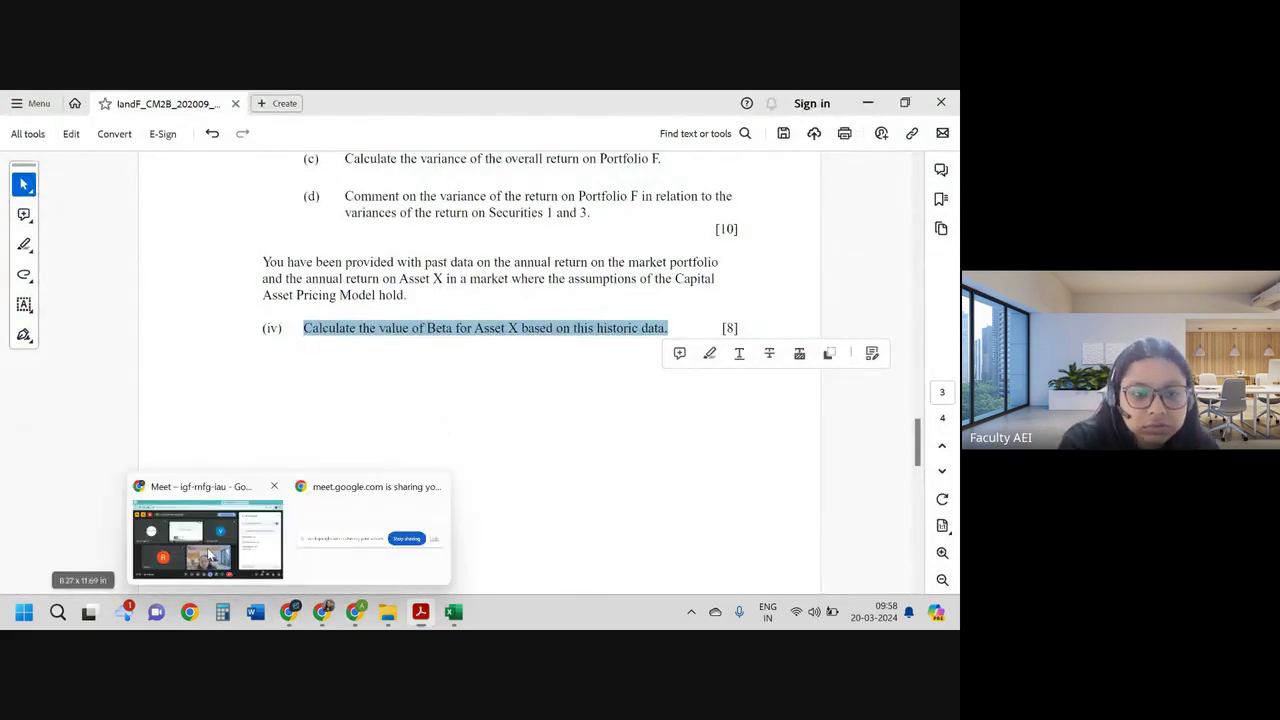
left_click(205, 555)
left_click(872, 103)
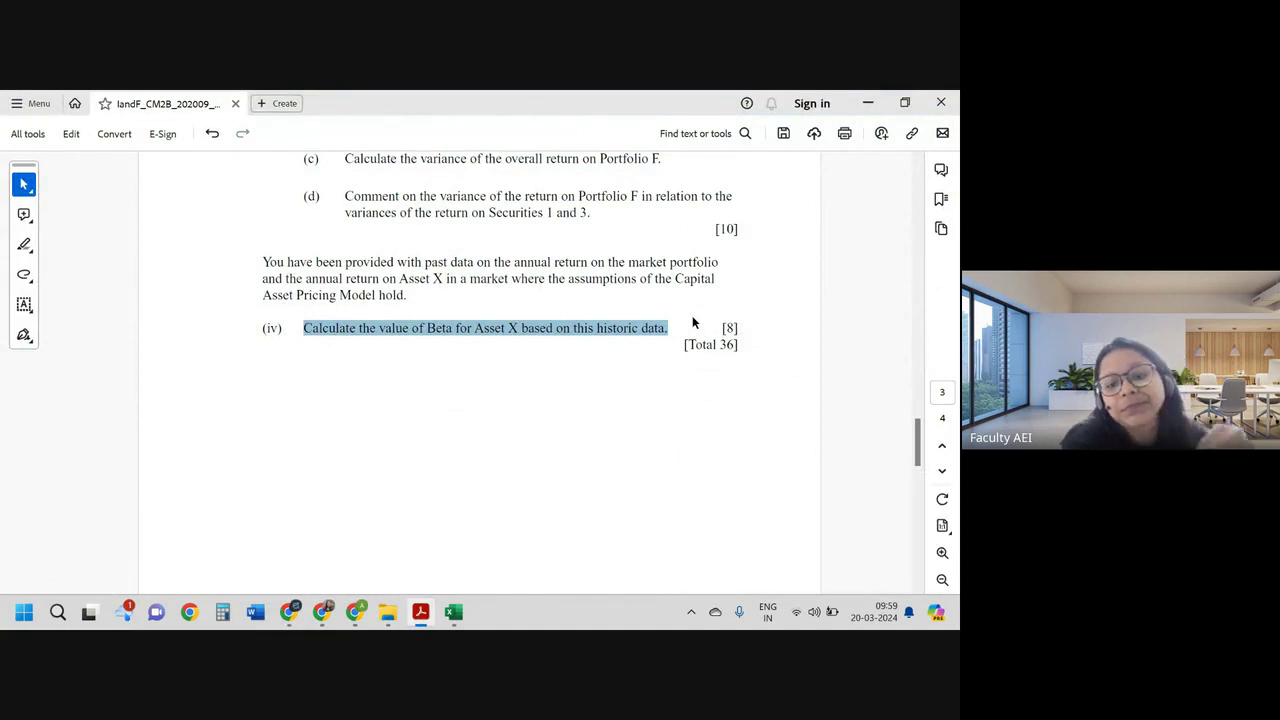
key("alt+Tab")
key("alt+Tab")
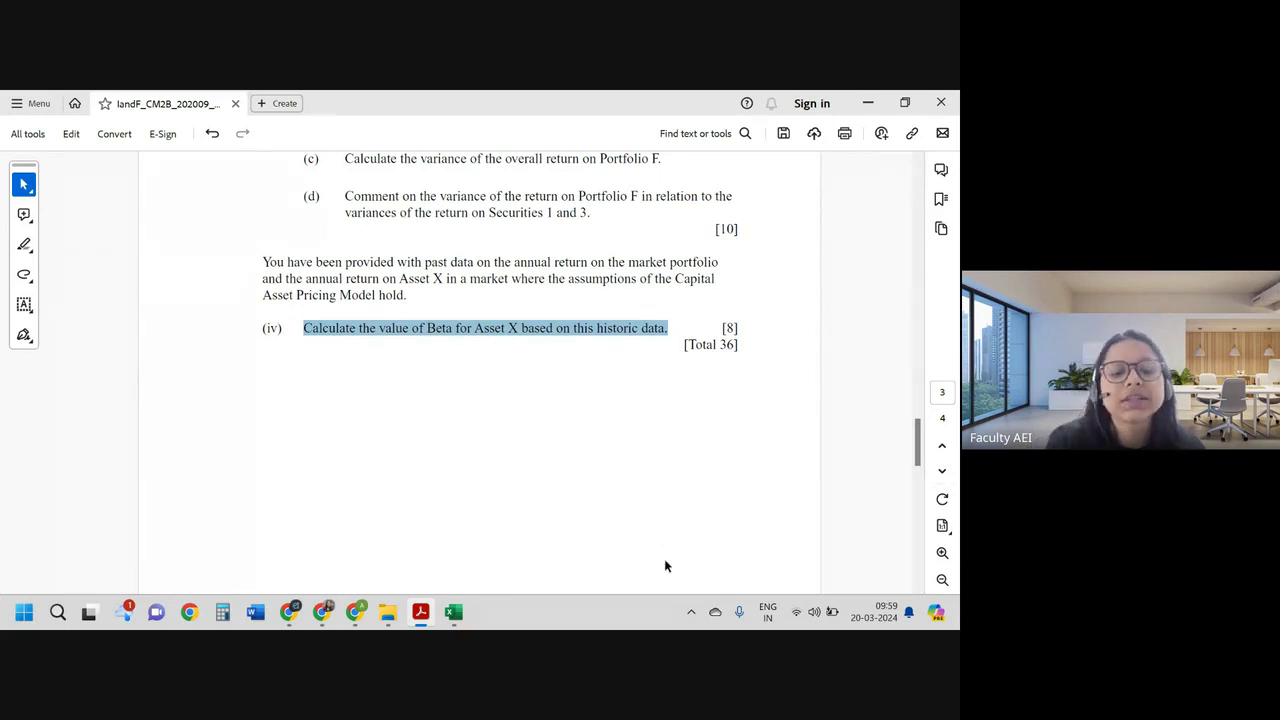
left_click(454, 612)
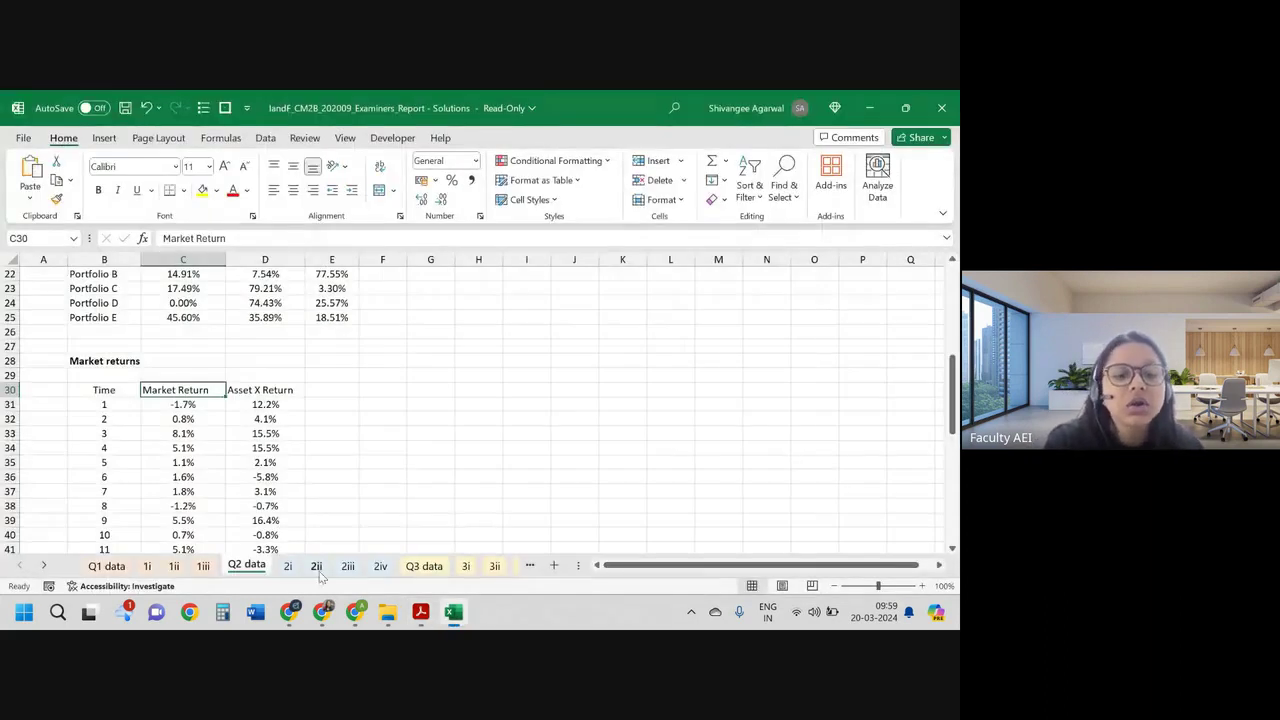
Step: Clear the squared-deviation and cross-product columns E3:F37 on sheet 2iv
left_click(379, 566)
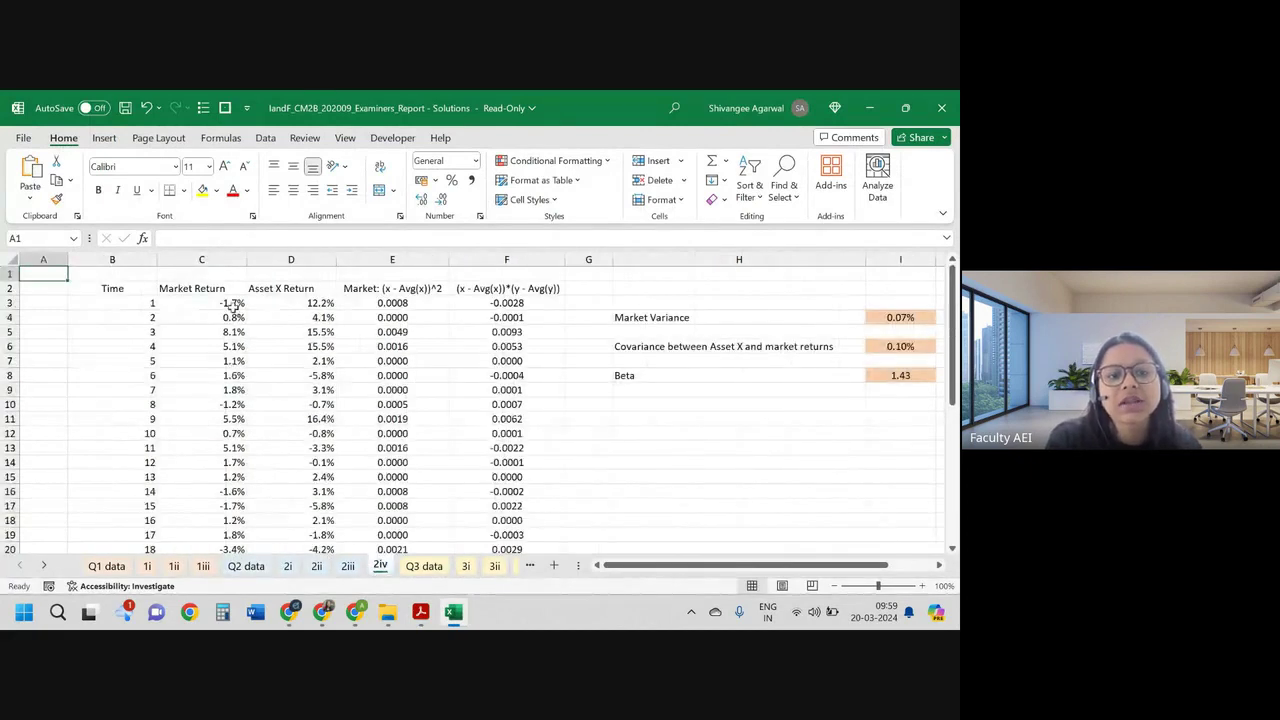
left_click(365, 305)
left_click_drag(365, 305, 457, 307)
key("ctrl+shift+Down")
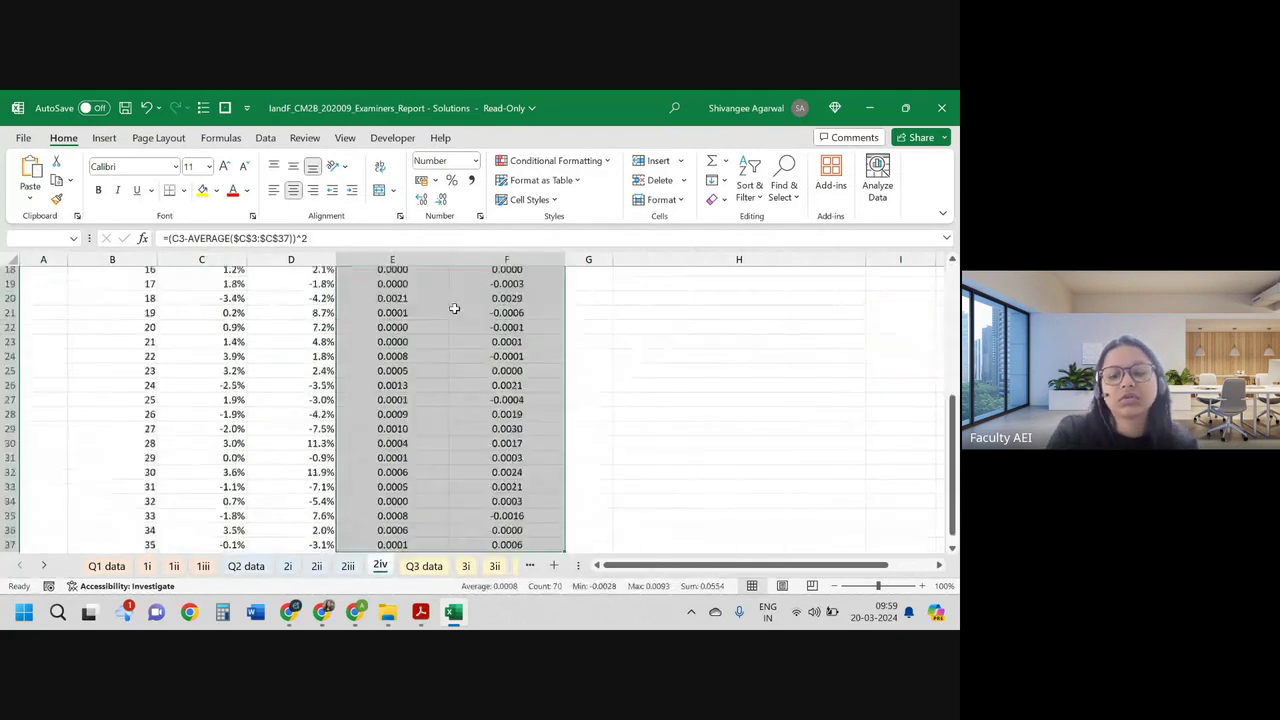
key("Delete")
Step: Clear the Market Variance, Covariance and Beta results in I2:I10
scroll(454, 308, "up", 5)
left_click_drag(903, 317, 920, 346)
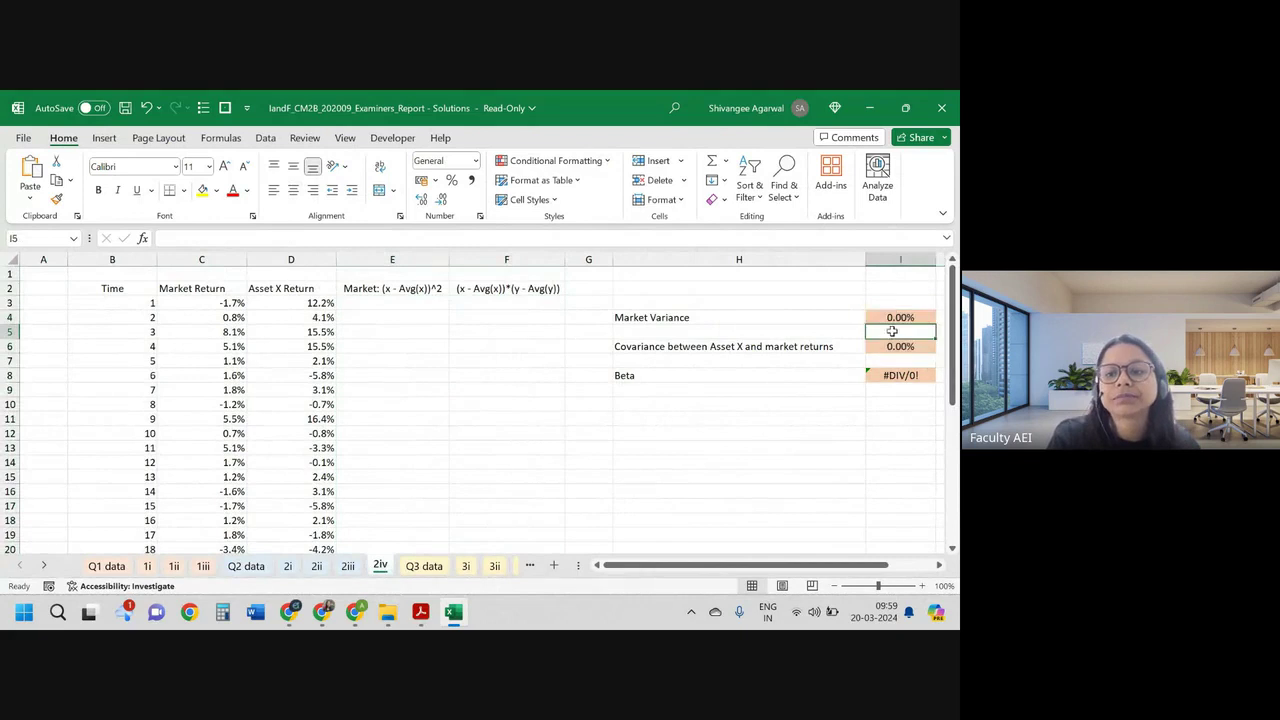
left_click_drag(893, 288, 891, 397)
key("Delete")
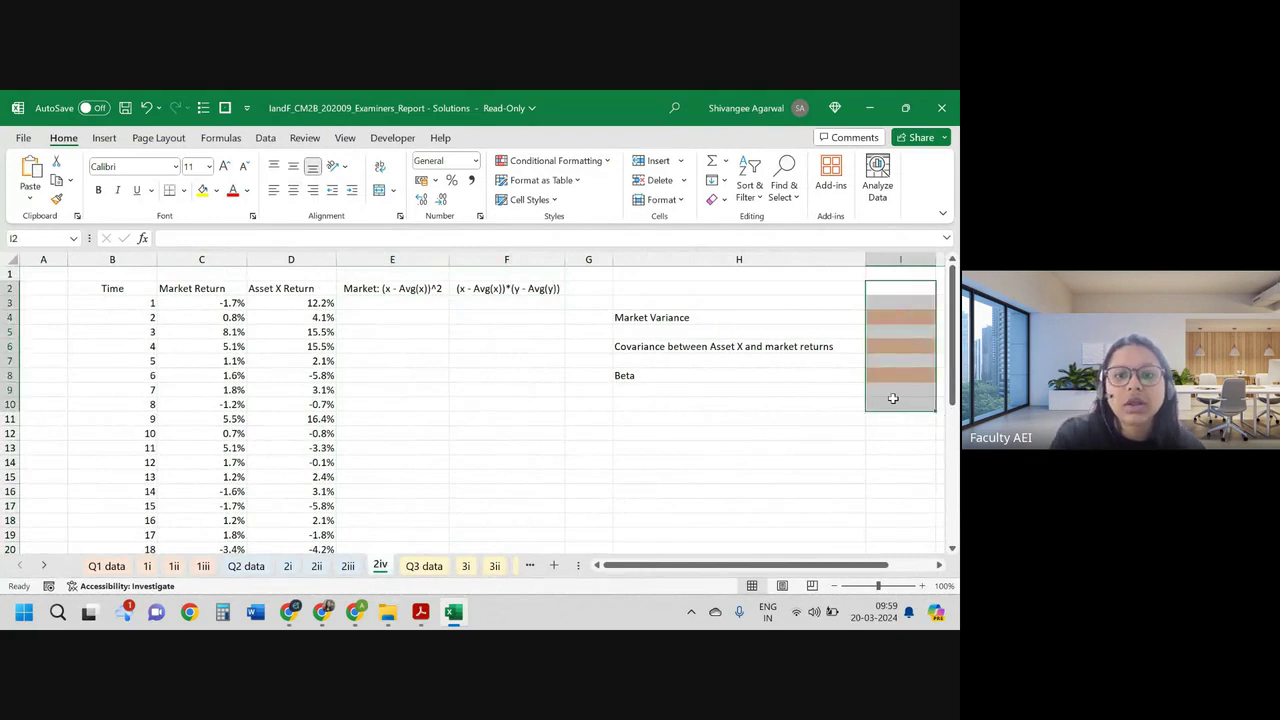
left_click(578, 318)
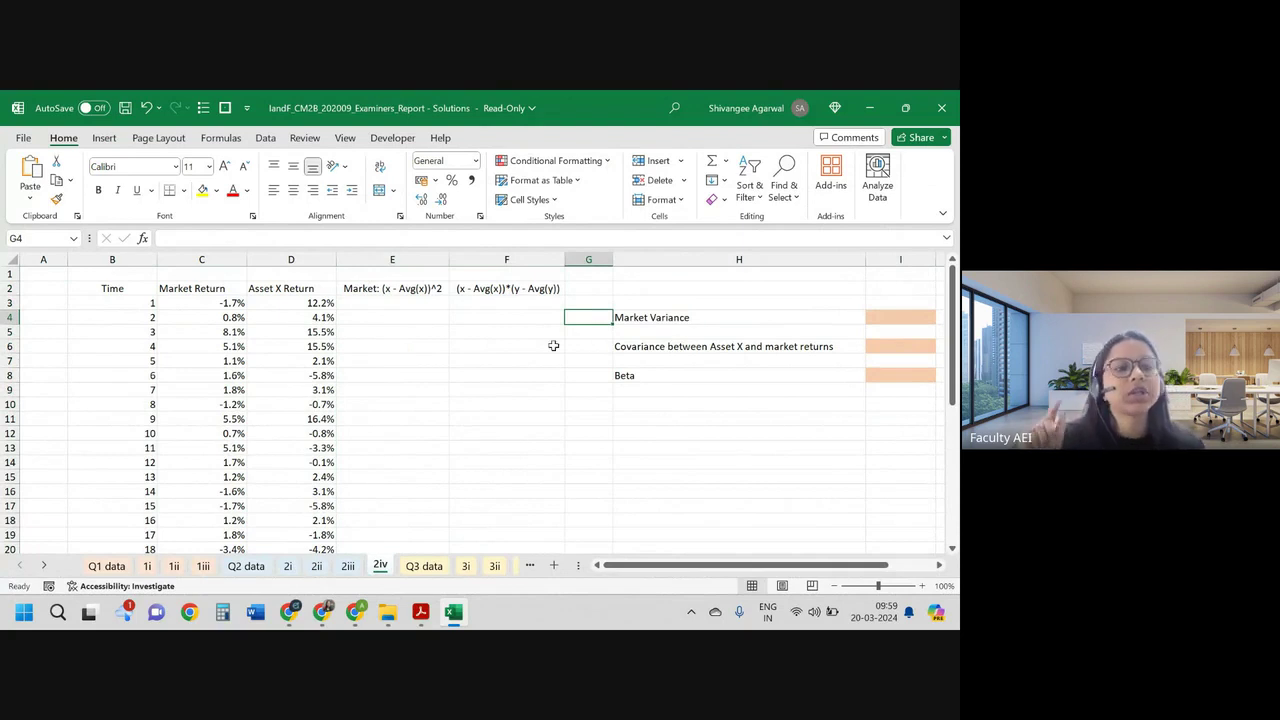
Step: In E3, build the market deviation C3-AVERAGE($C$3:$C$37) with an absolute range
left_click(404, 304)
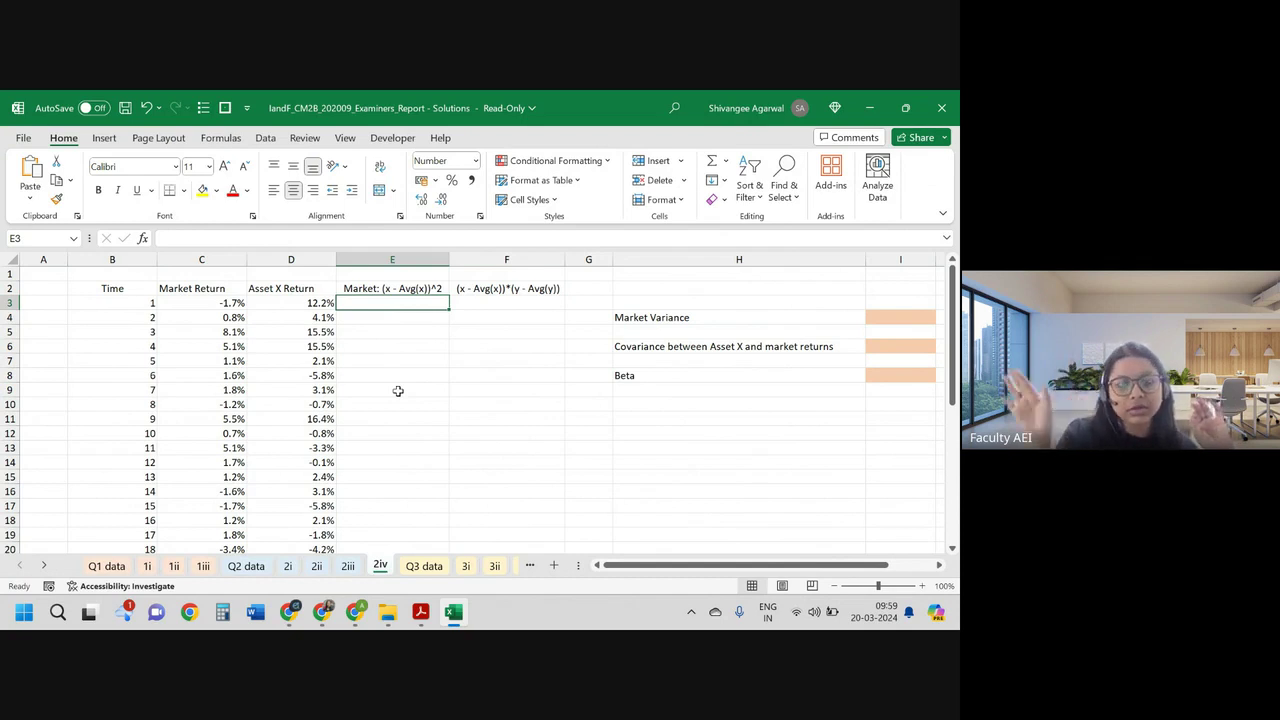
type("=")
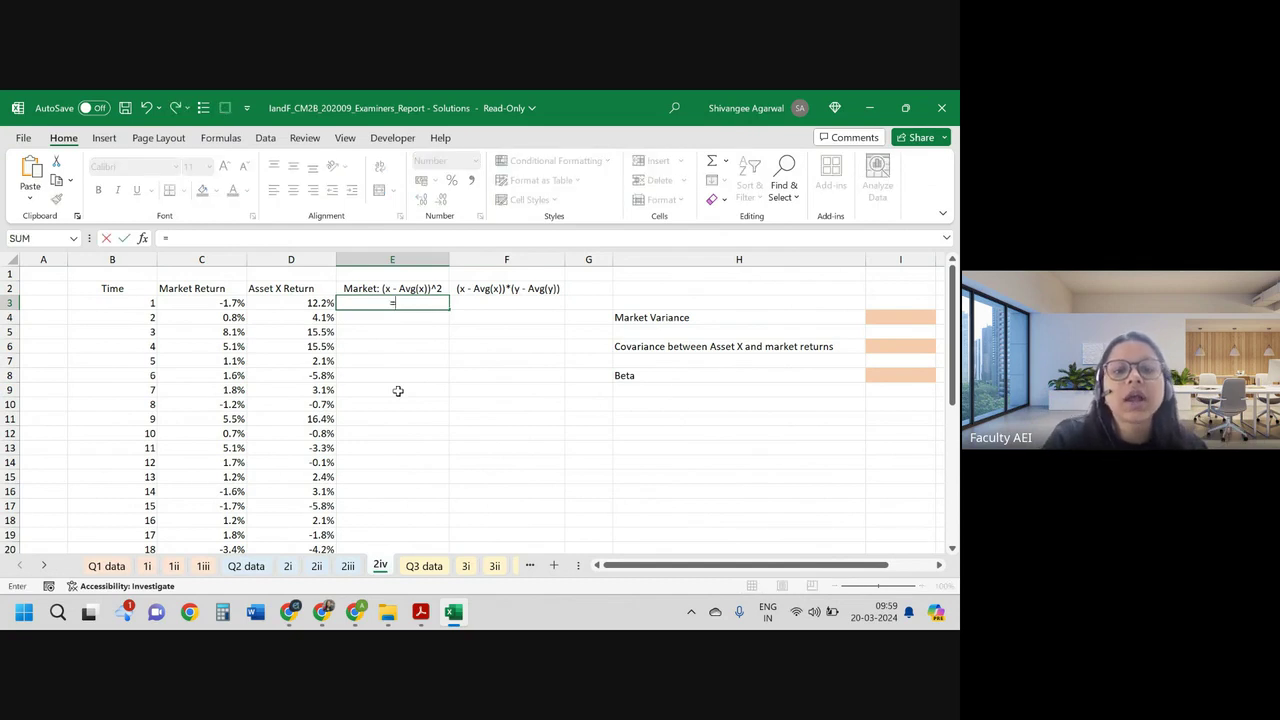
key("Left")
key("Left")
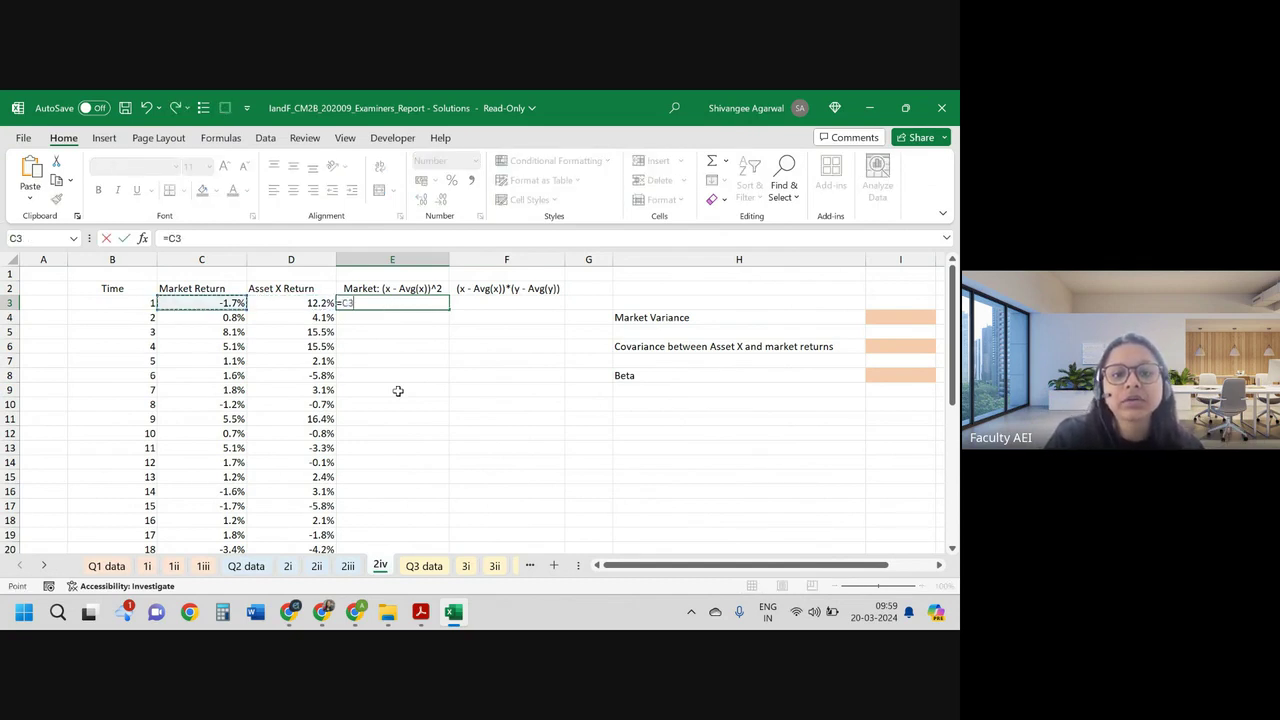
type("-abera")
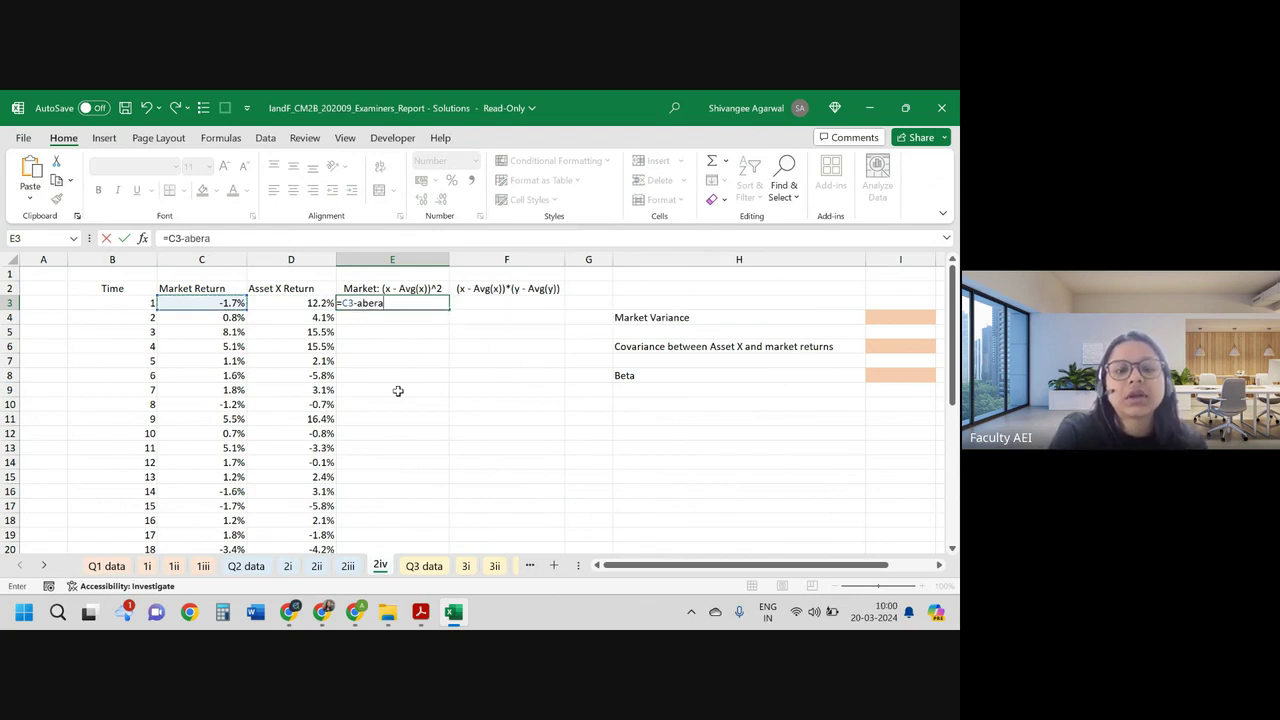
key("BackSpace")
key("BackSpace")
type("ve")
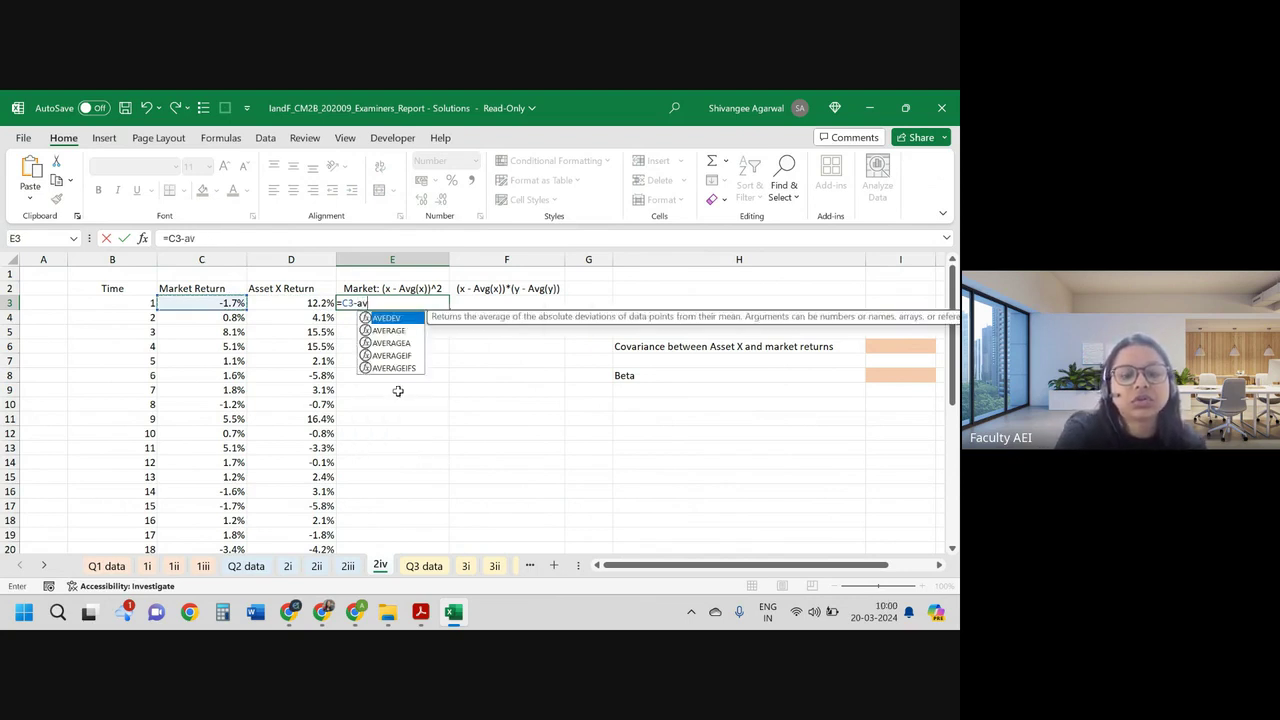
key("Tab")
key("BackSpace")
key("BackSpace")
key("BackSpace")
key("BackSpace")
key("BackSpace")
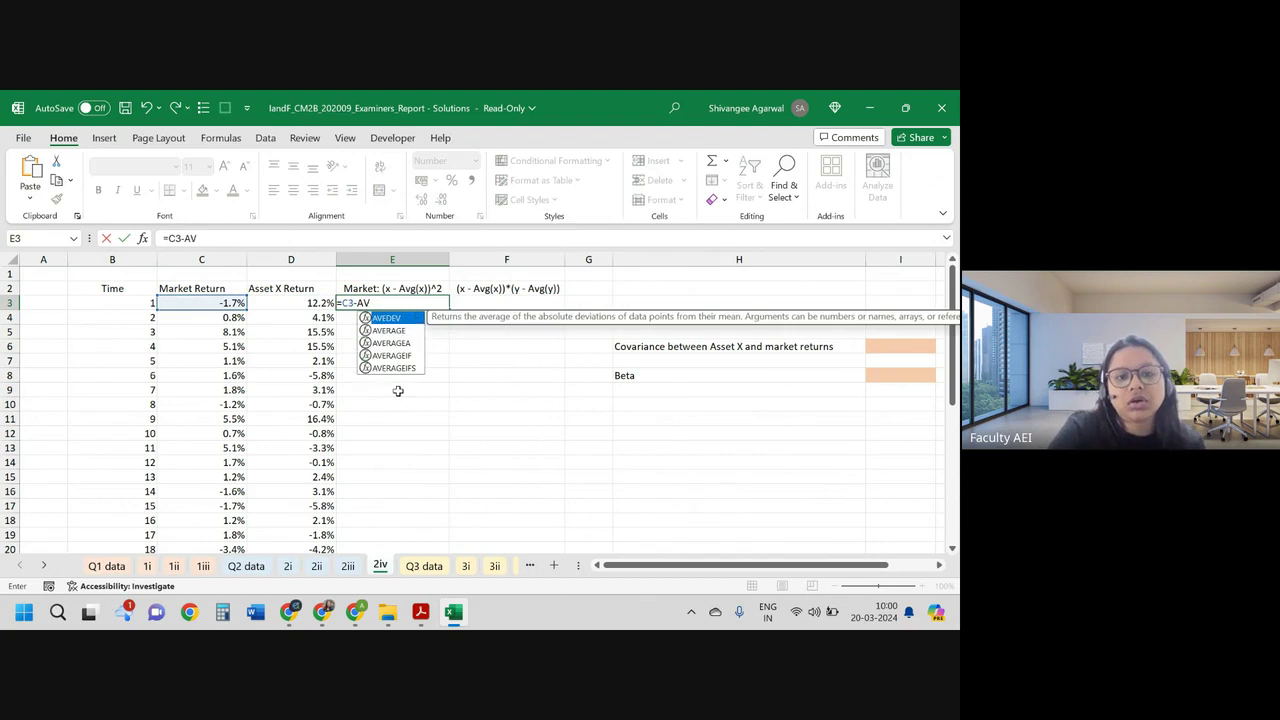
key("Down")
key("Tab")
key("Left")
key("Left")
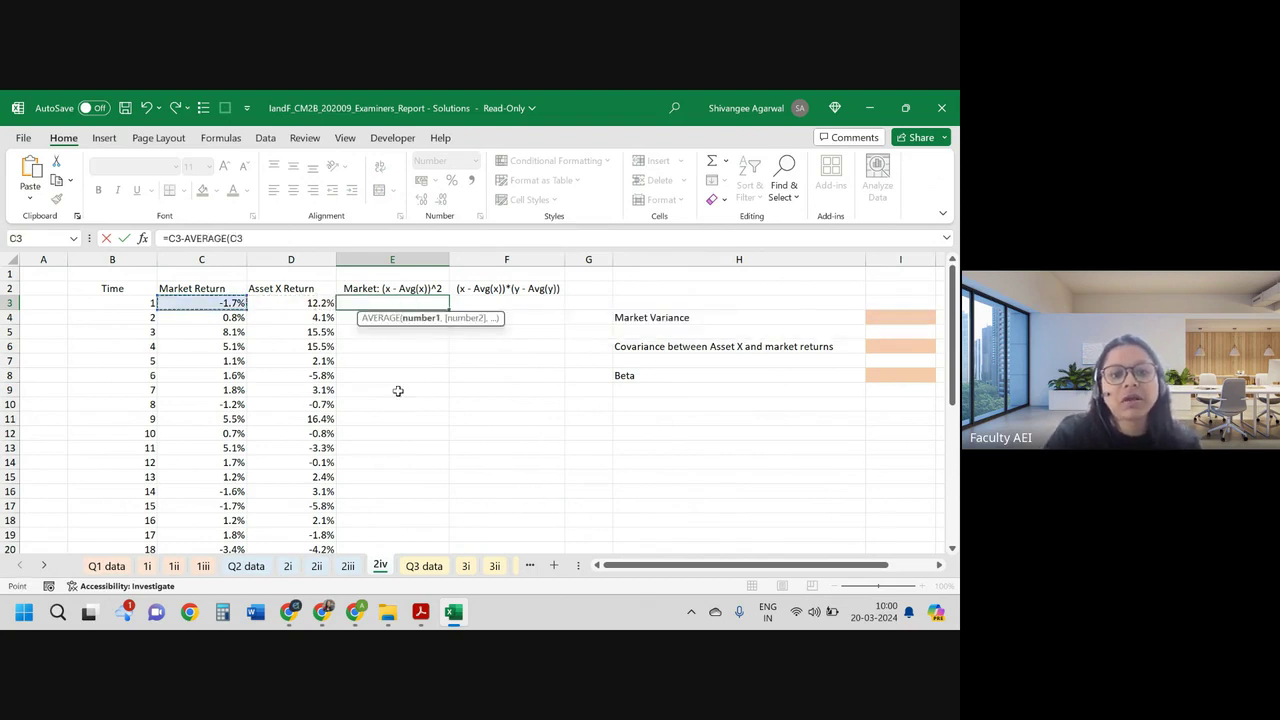
key("ctrl+shift+Down")
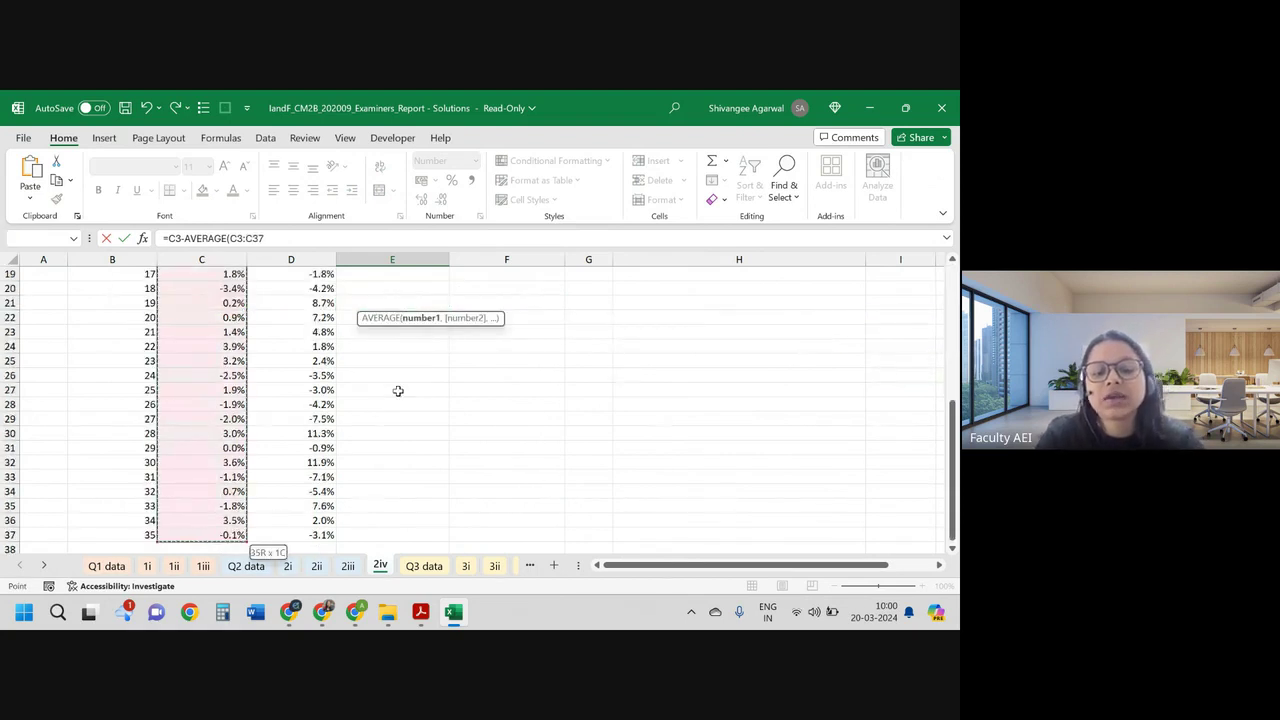
key("F4")
type(")")
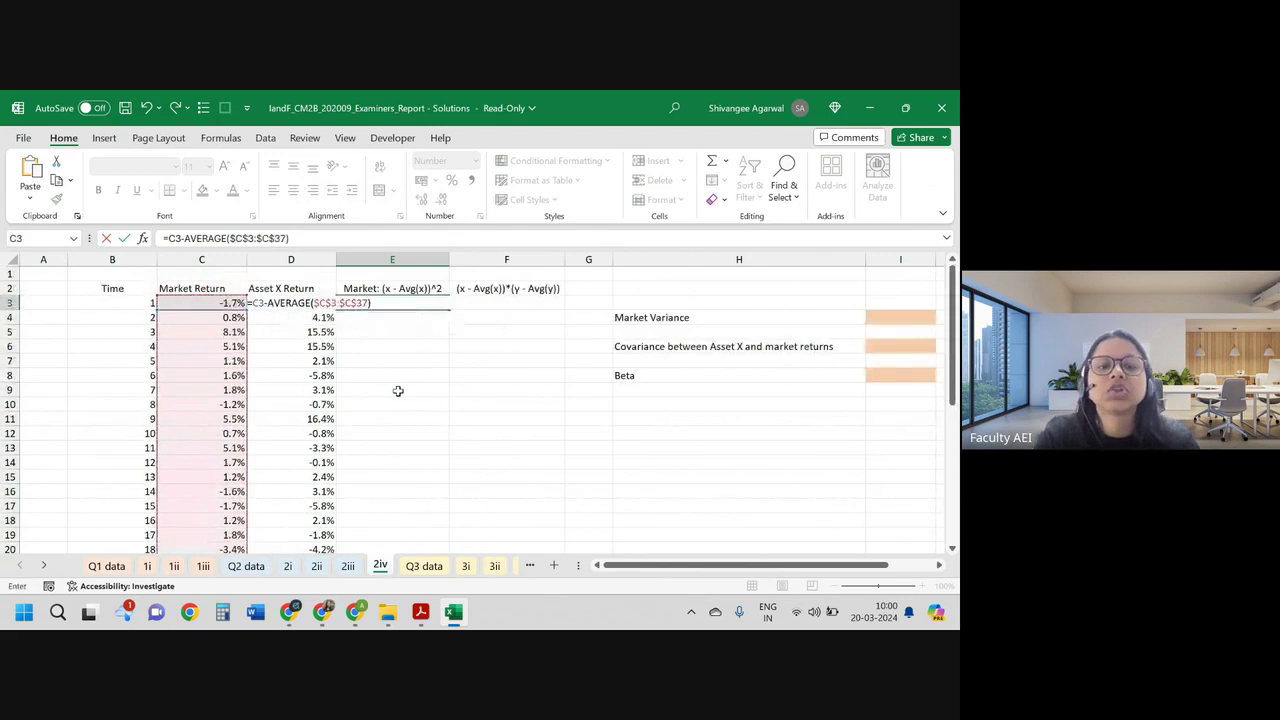
Step: Square it as =(C3-AVERAGE($C$3:$C$37))^2 and fill it down to E37
left_click(168, 238)
type("(x")
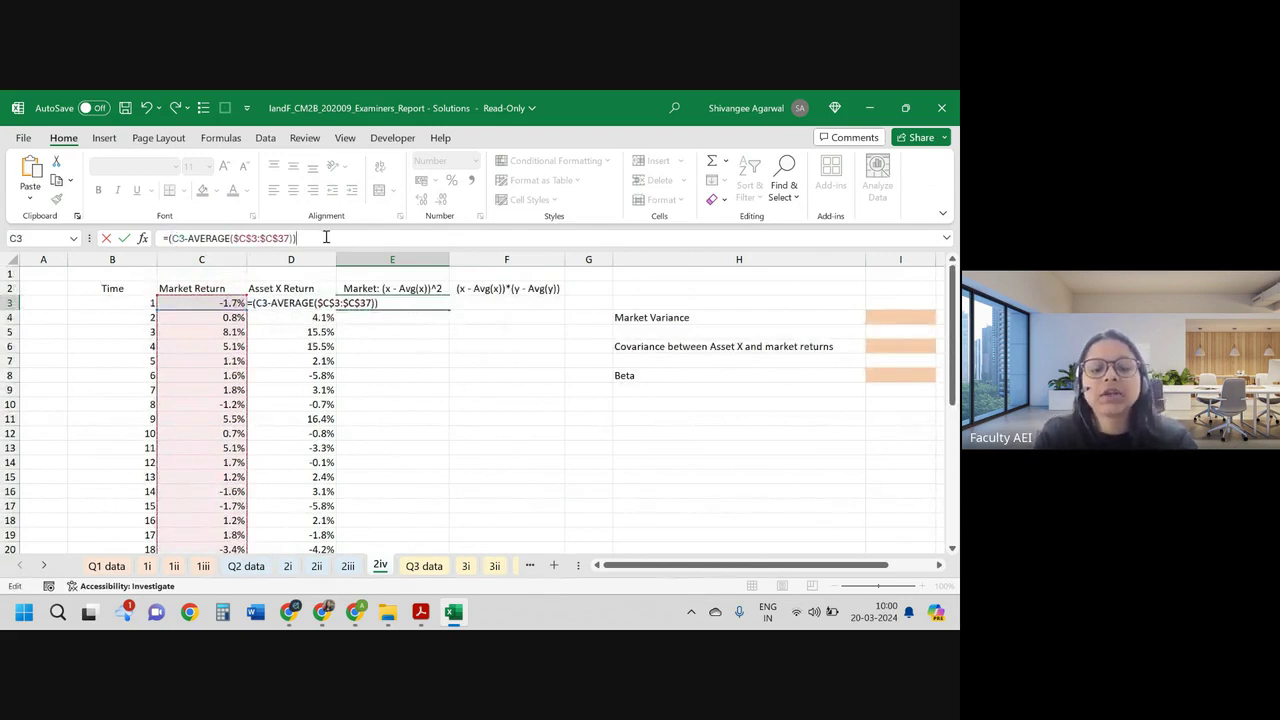
type("))^2")
key("Return")
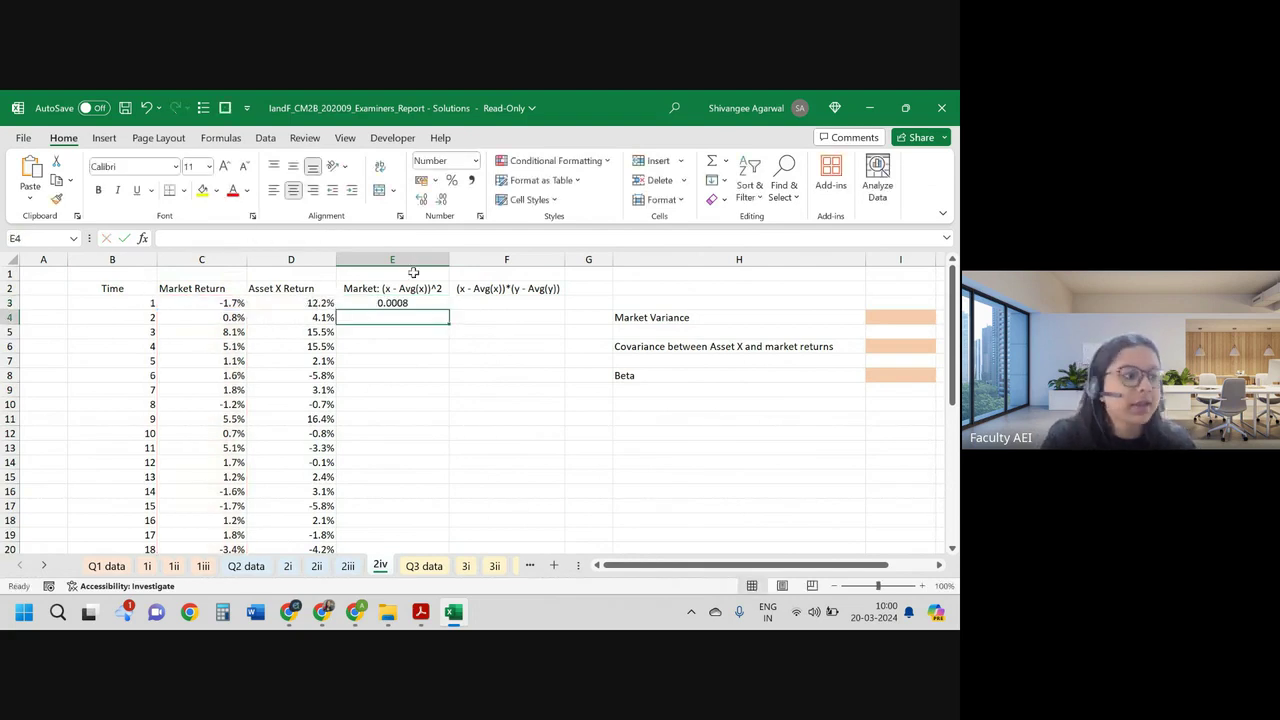
left_click(420, 302)
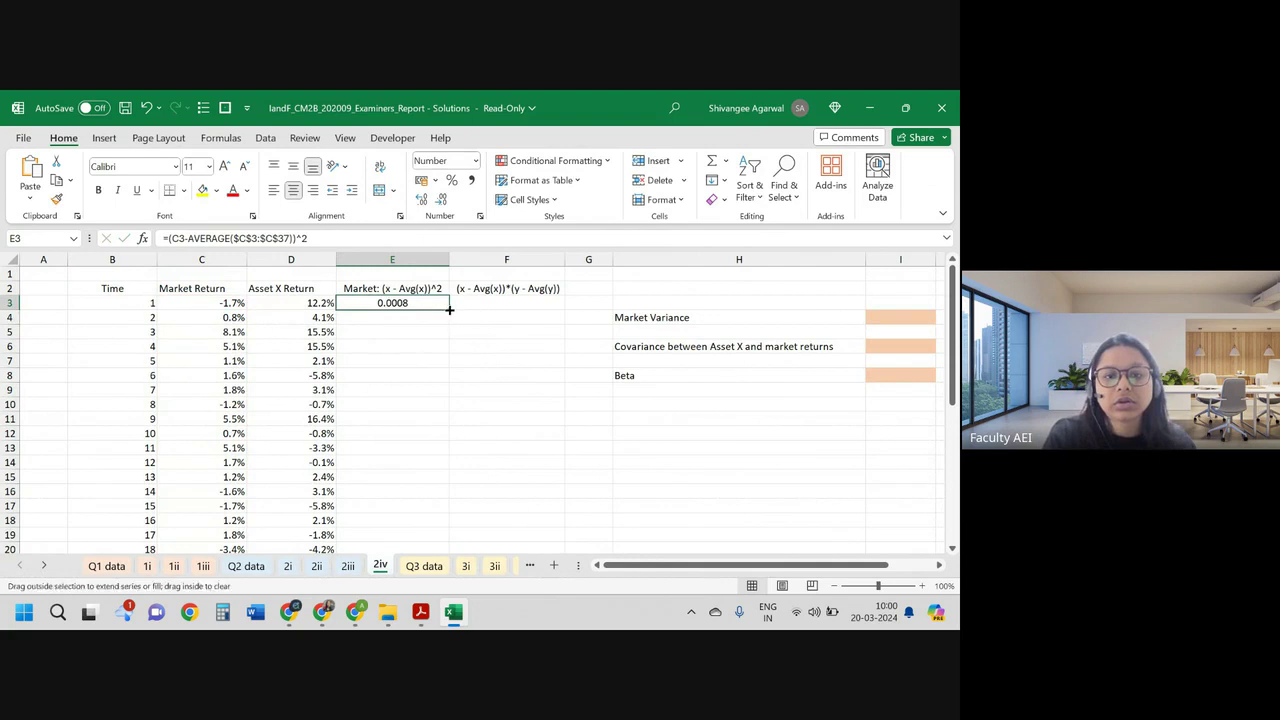
double_click(448, 309)
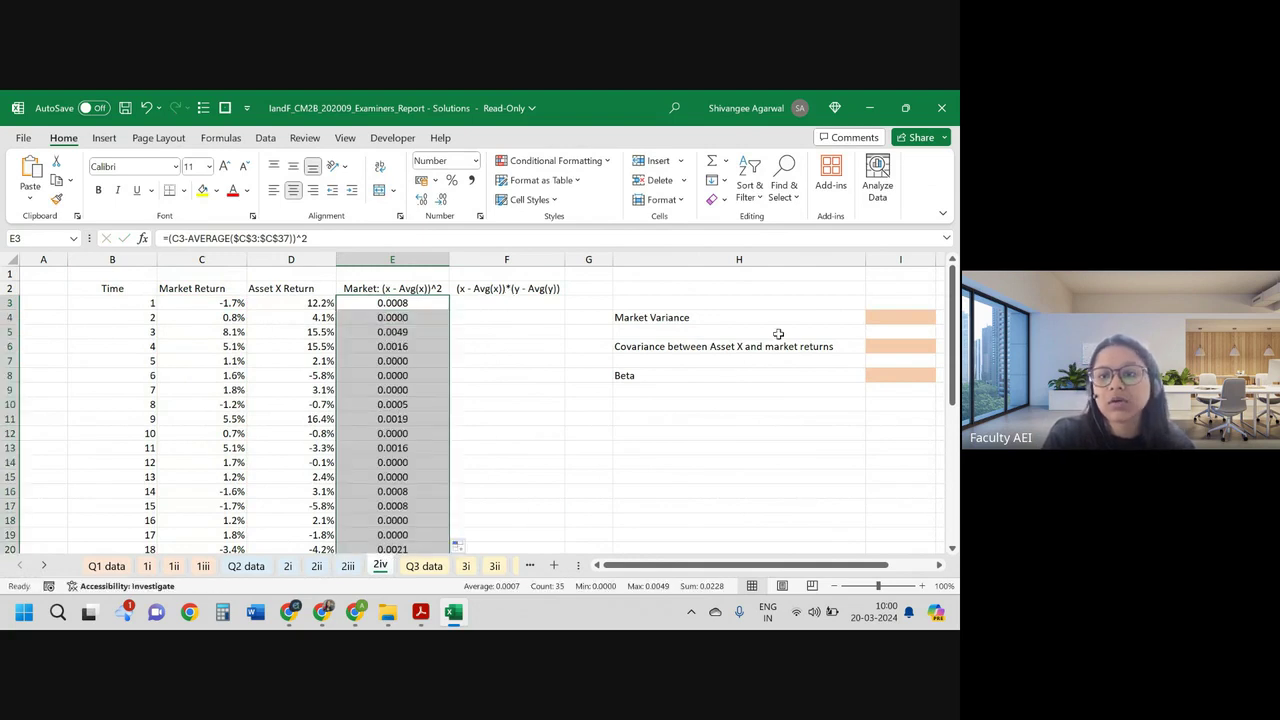
left_click(900, 320)
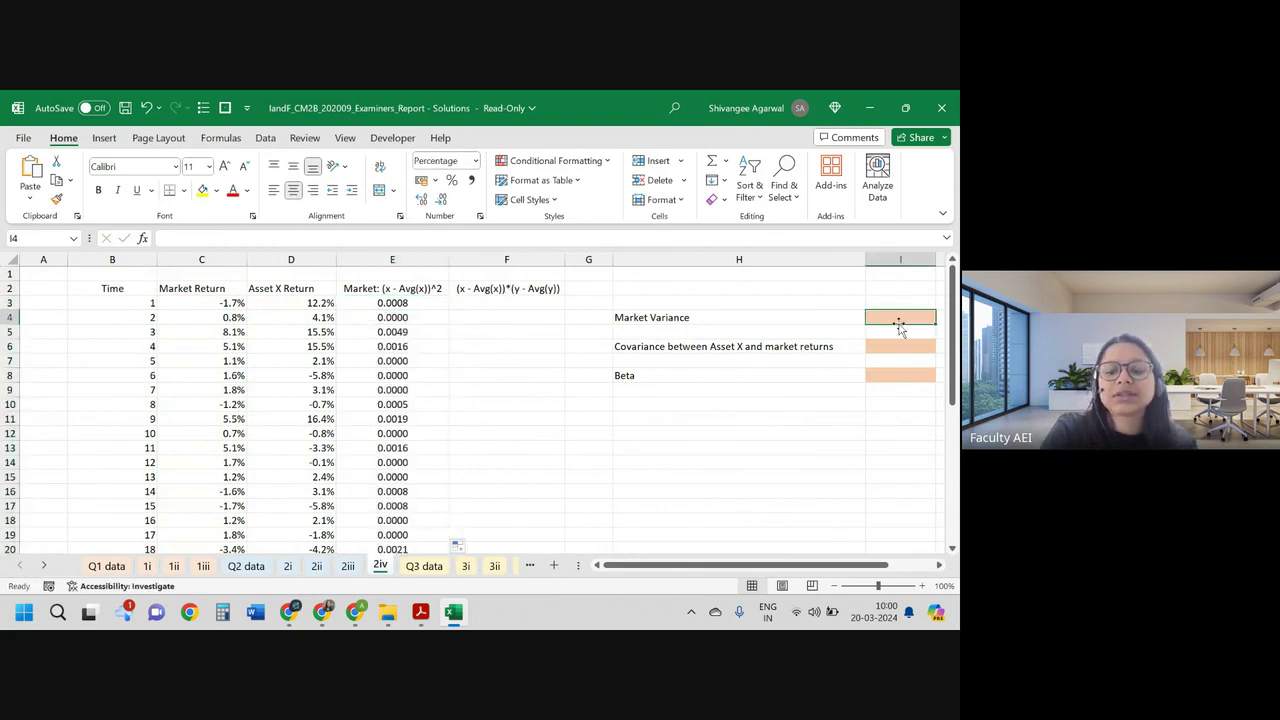
Step: Enter =SUM(E3:E37)/(COUNT(E3:E37)-1) in I4, giving a Market Variance of 0.07%
type("=sum(")
key("Left")
key("Left")
key("Left")
key("Left")
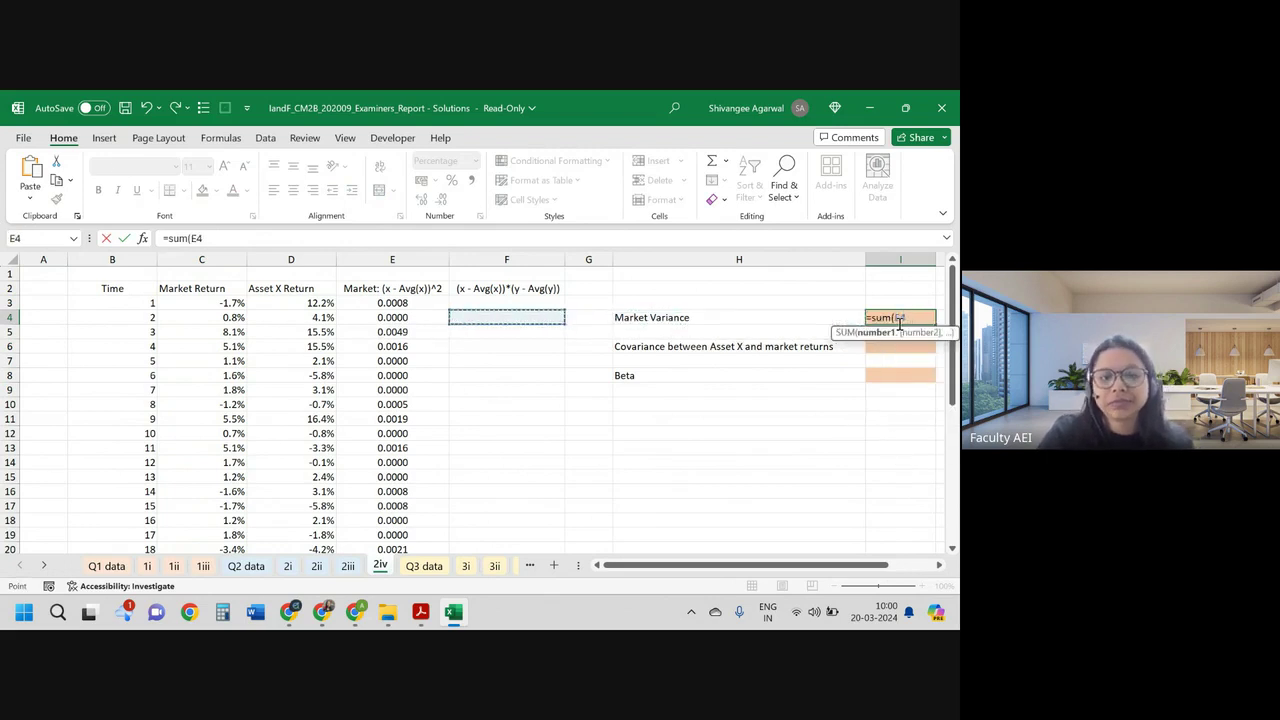
key("Up")
key("ctrl+shift+Down")
type(")")
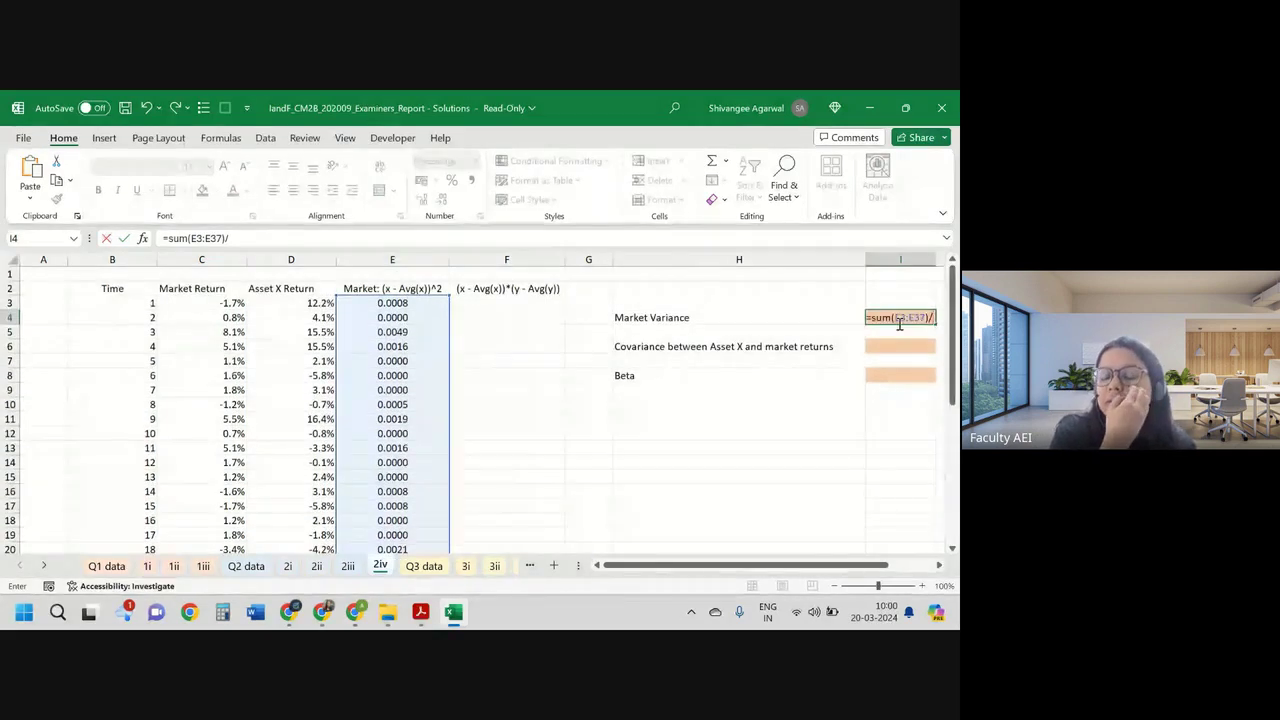
type("/(count")
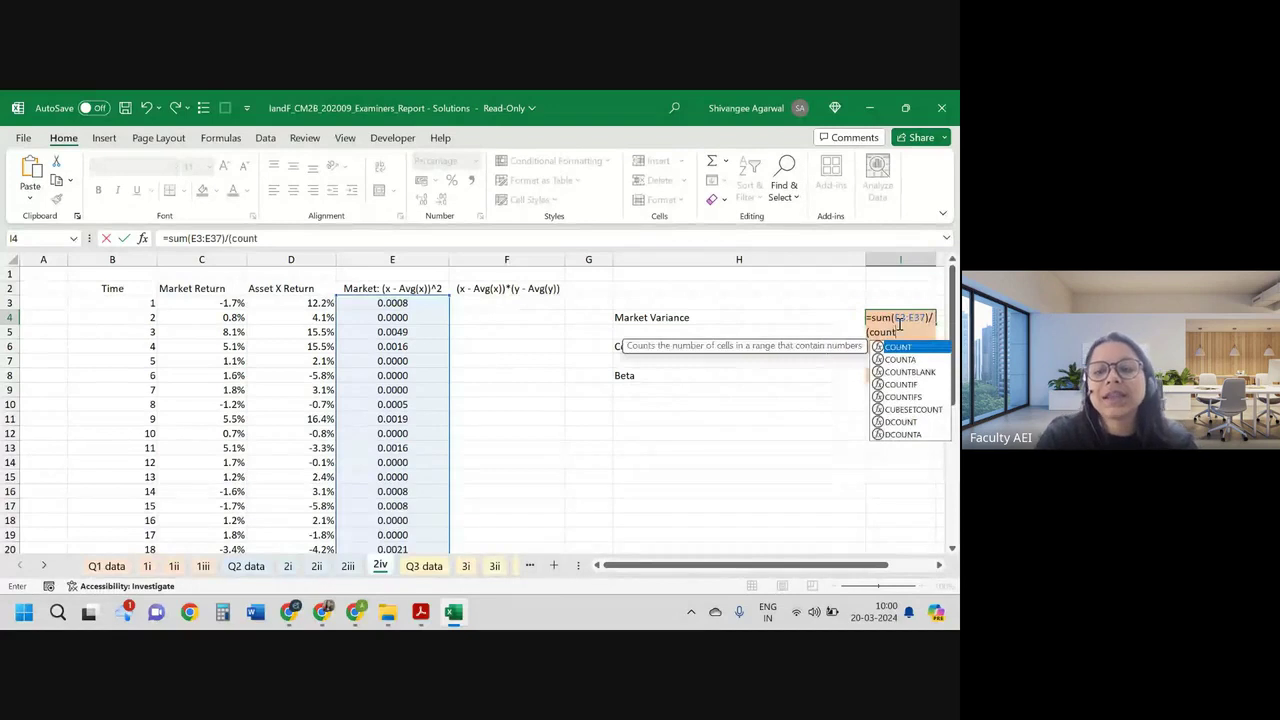
key("Tab")
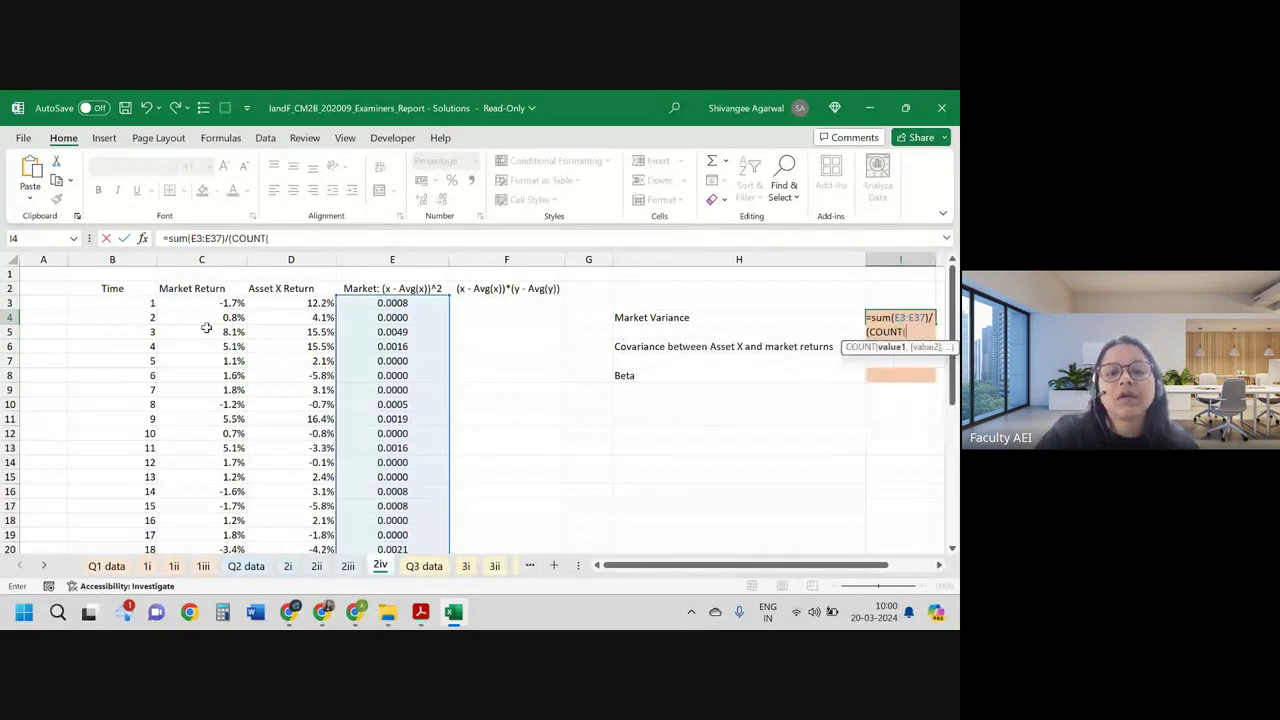
left_click(416, 305)
key("ctrl+shift+Down")
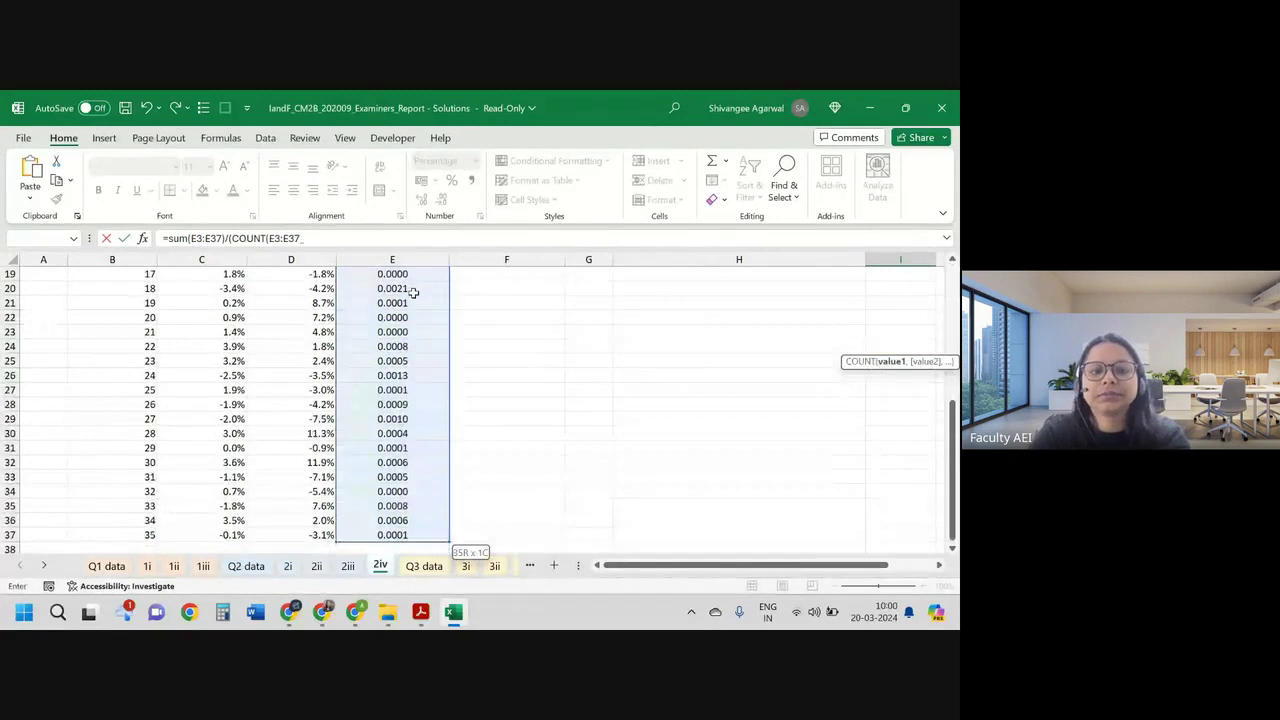
type(")-1")
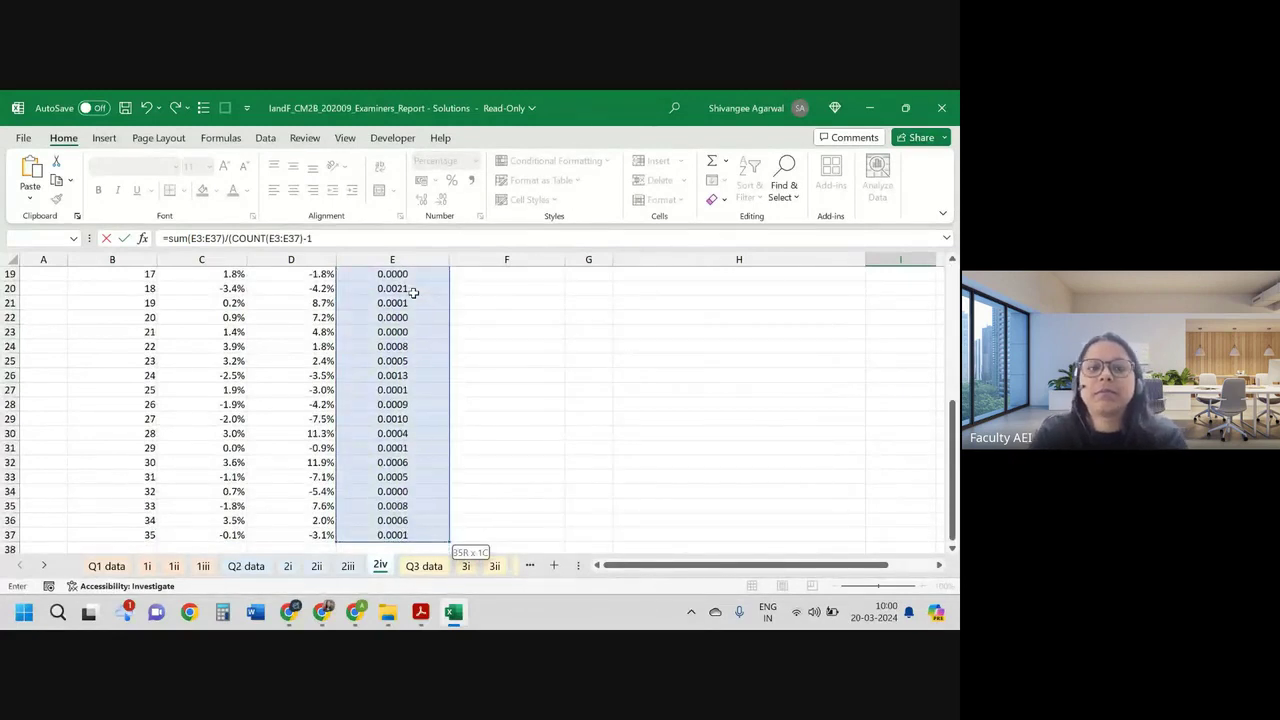
key("Return")
scroll(446, 317, "up", 2)
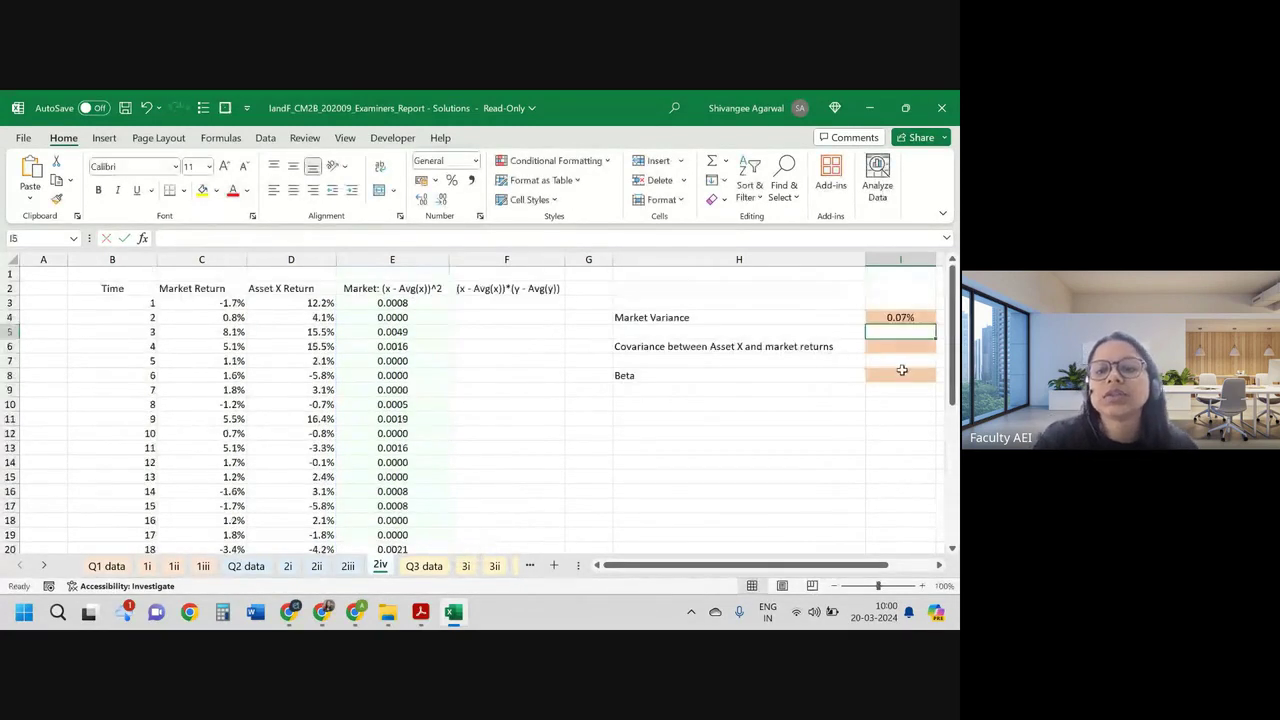
left_click(921, 346)
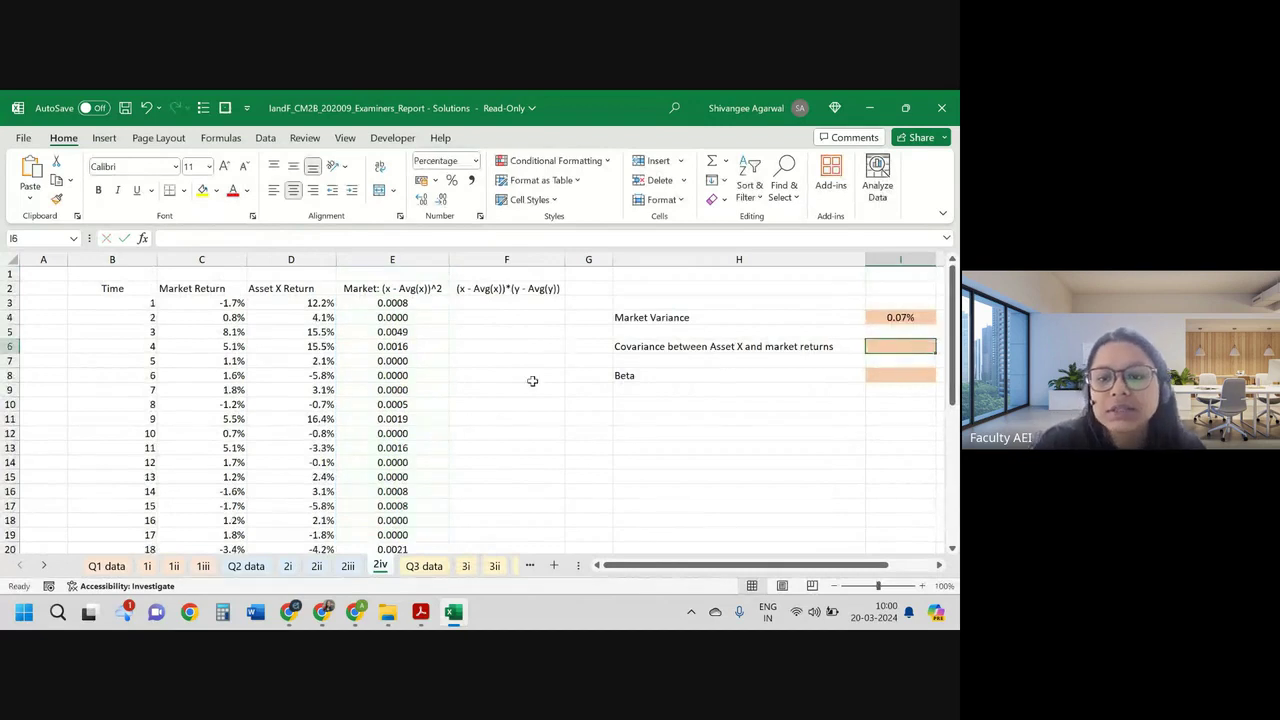
Step: In F3, start with the market deviation (C3-AVERAGE($C$3:$C$37))
left_click(516, 304)
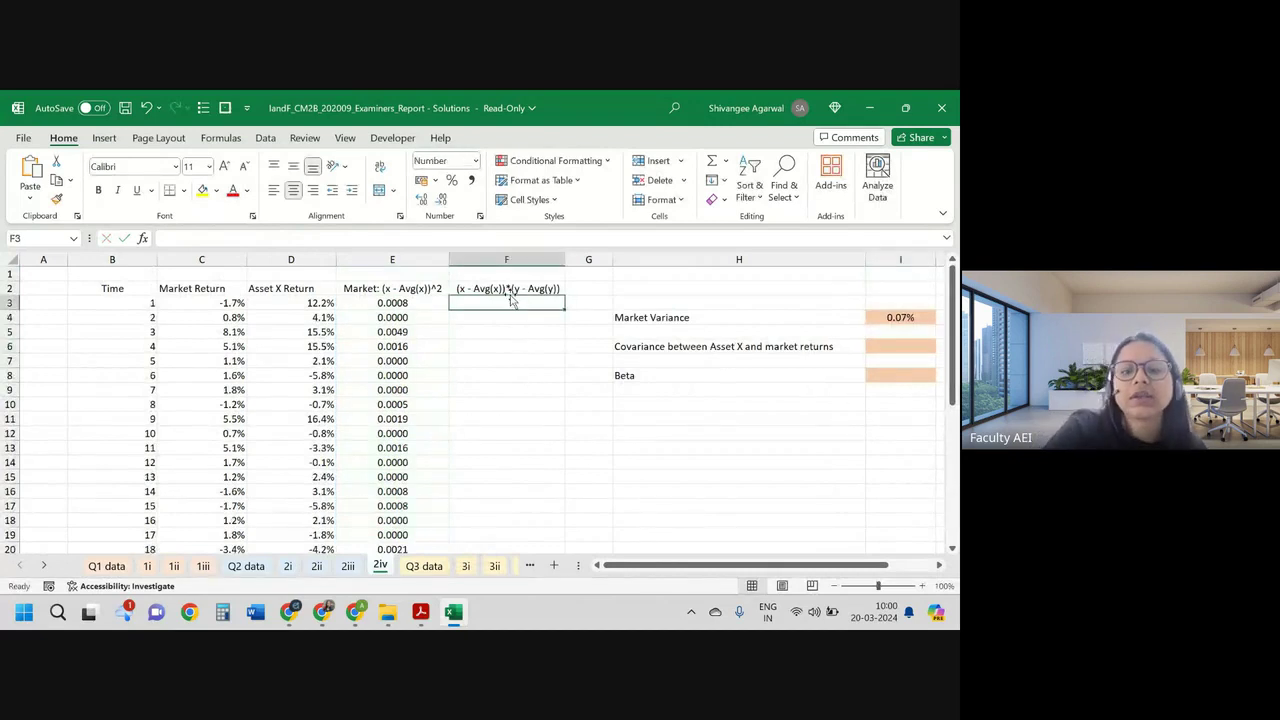
type("=(")
key("Left")
key("Left")
key("Left")
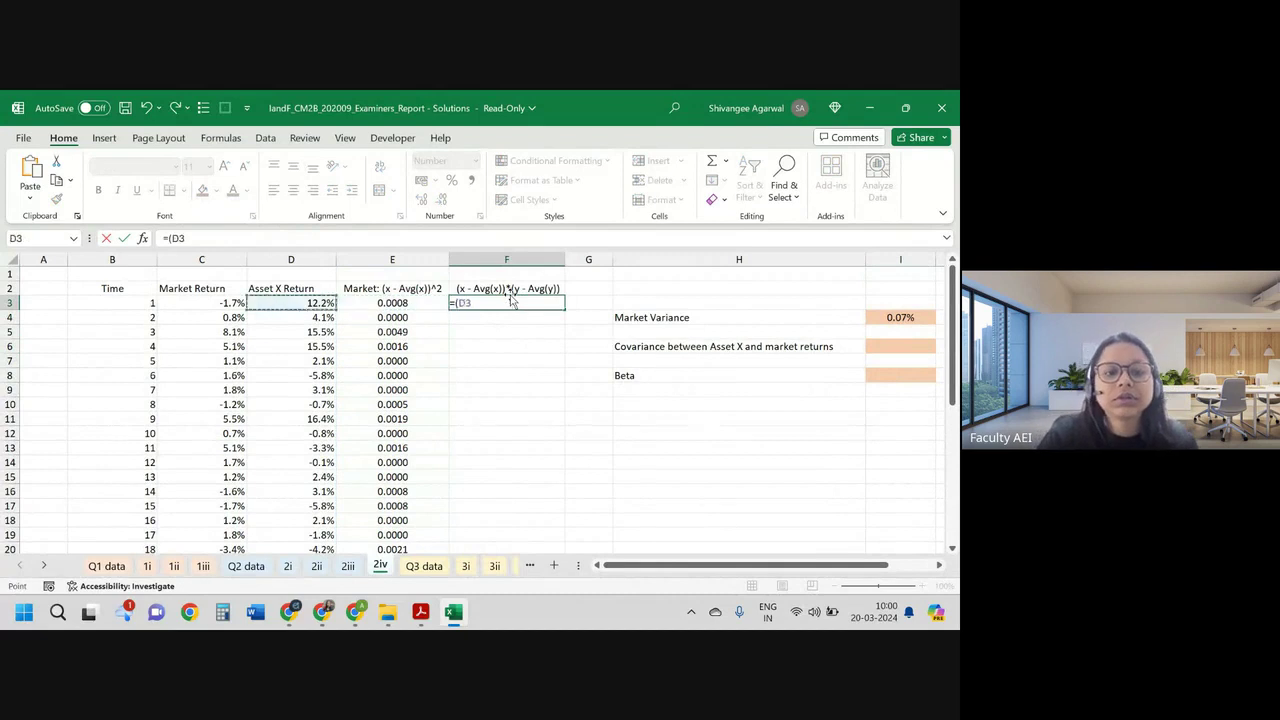
type("-av")
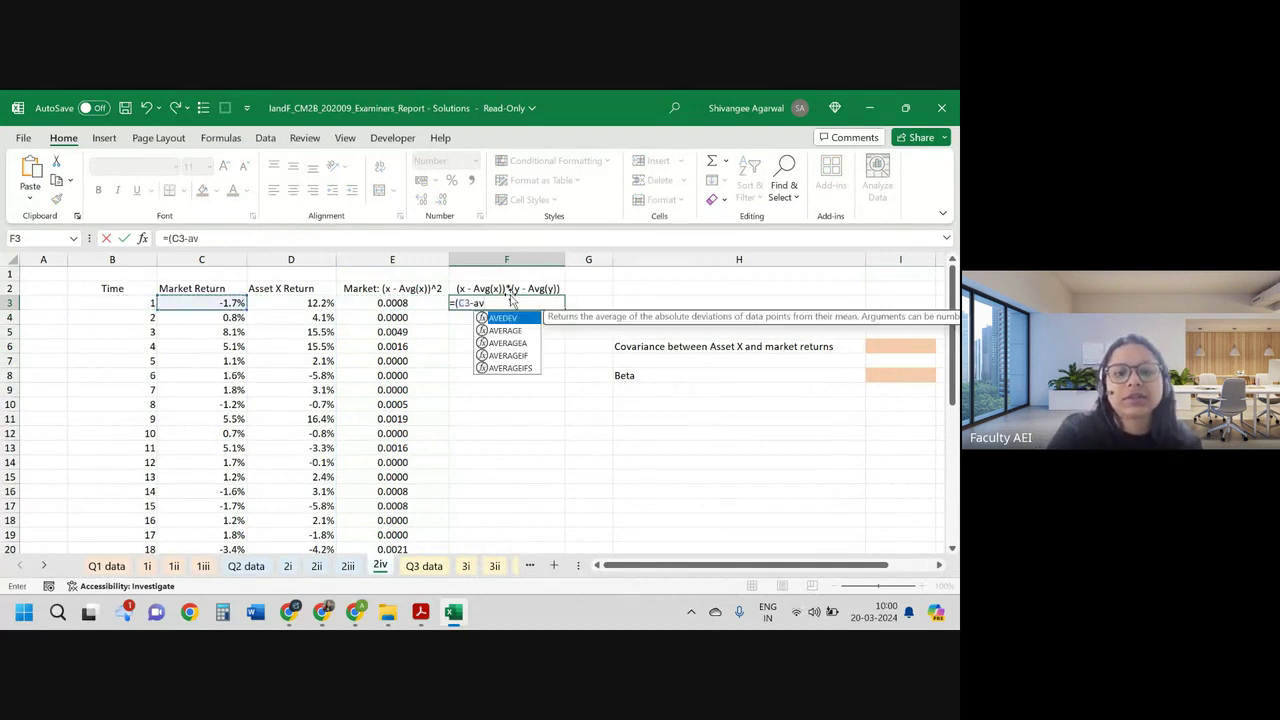
type("e")
key("Tab")
key("Left")
key("Left")
key("Left")
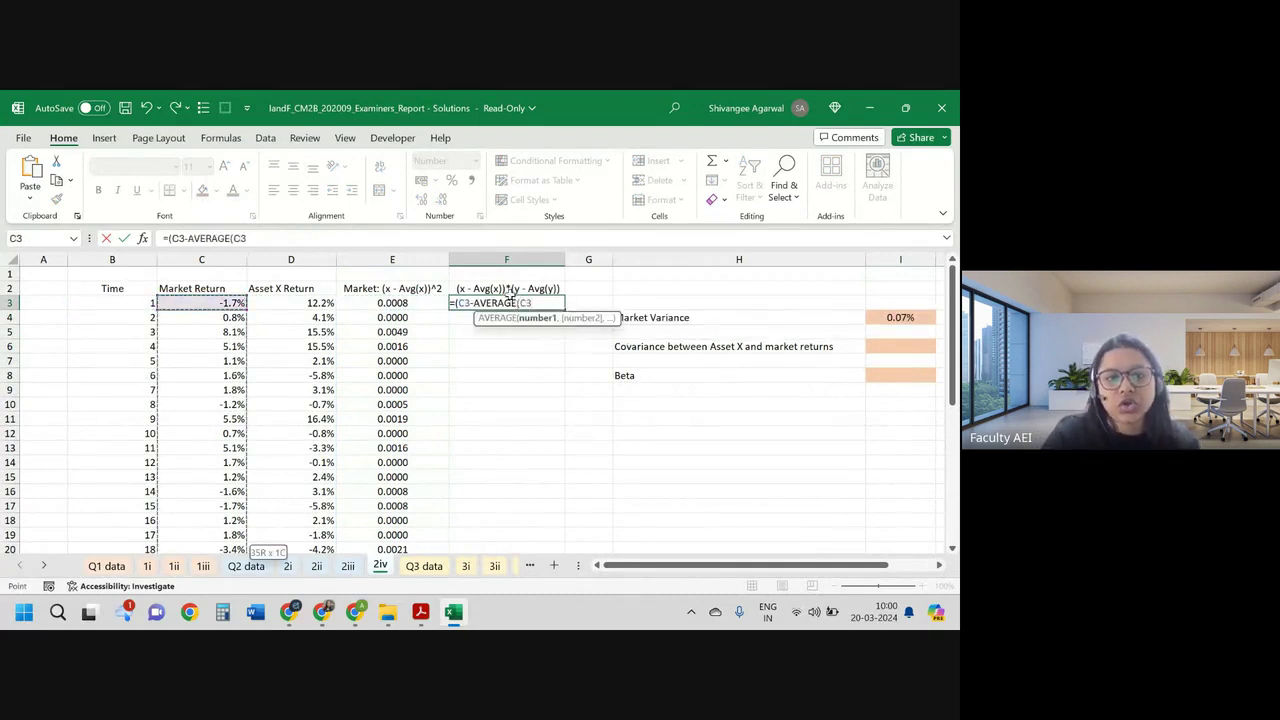
key("ctrl+shift+Down")
key("F4")
Step: Multiply it by the Asset X deviation (D3-AVERAGE($D$3:$D$37)) and commit the formula
type(")")
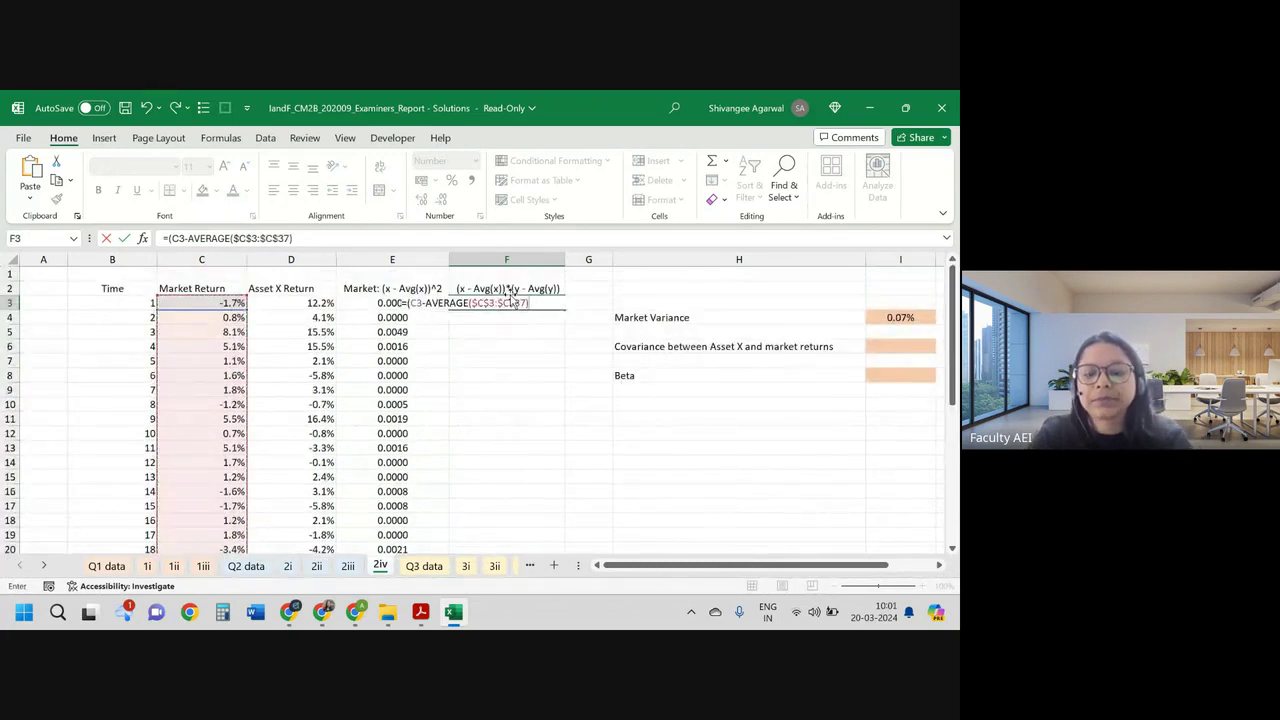
type(")*(")
key("Left")
key("Left")
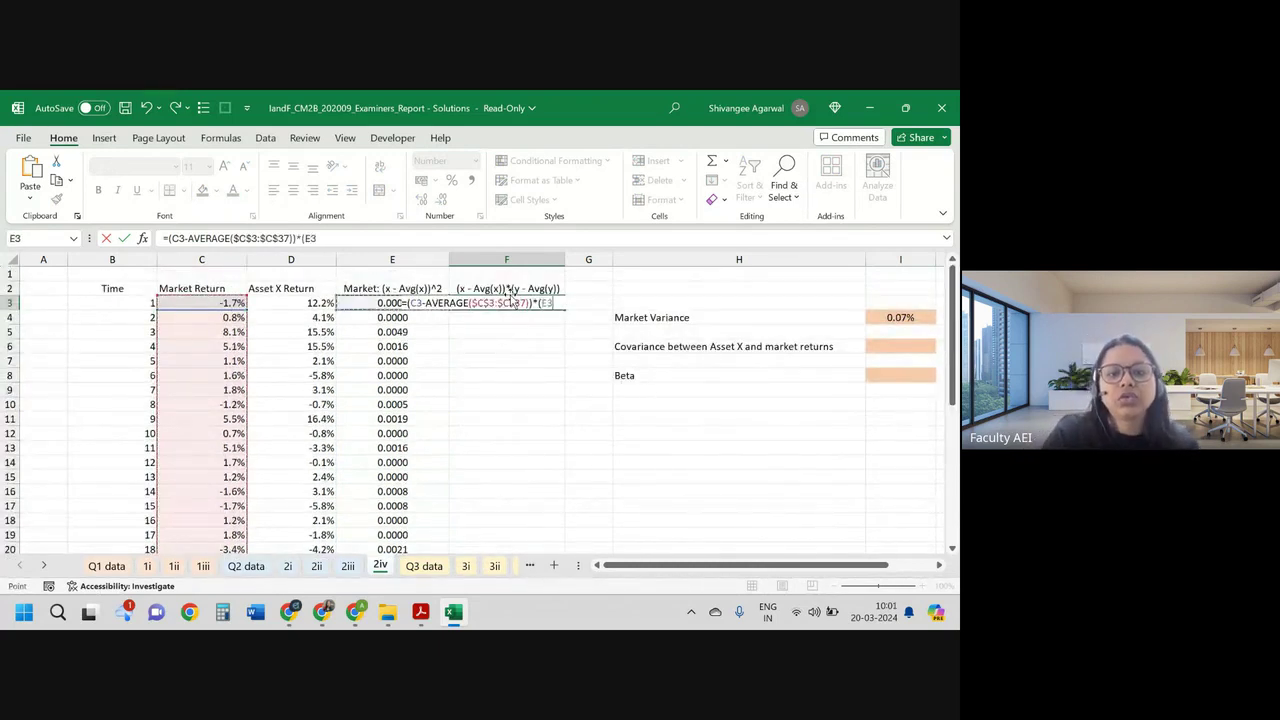
type("-av")
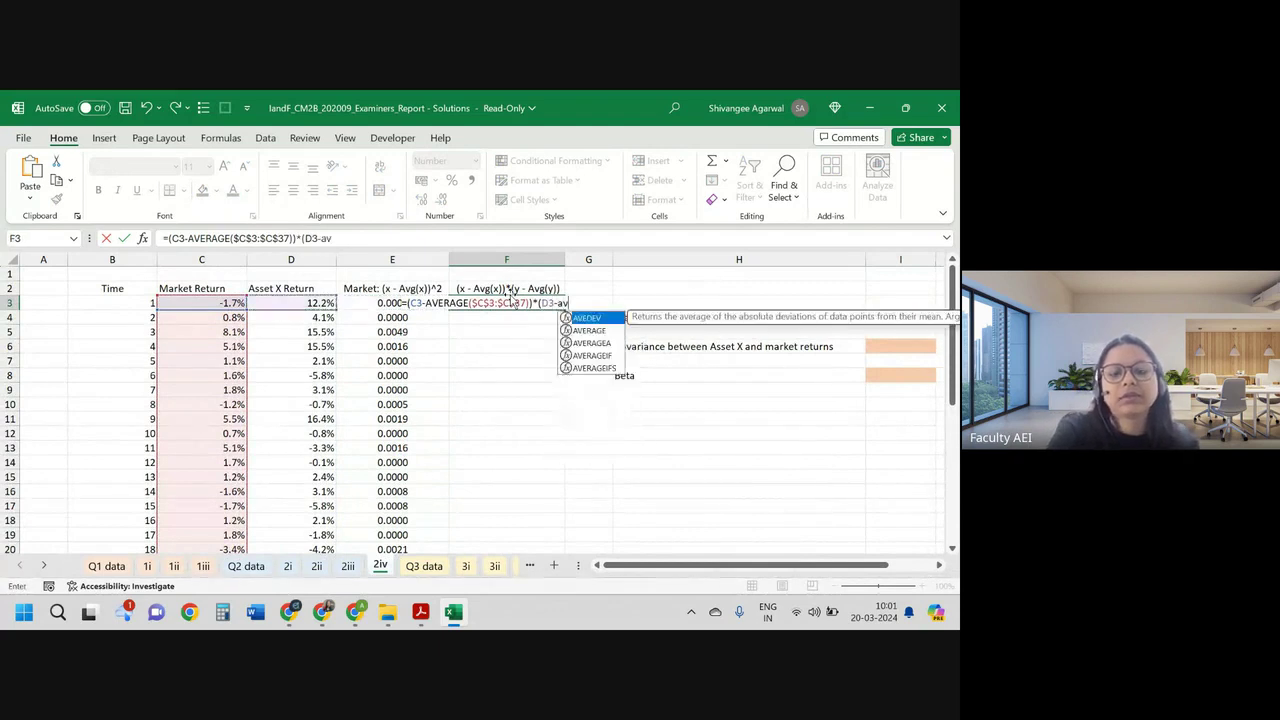
type("erage(")
key("Left")
key("Left")
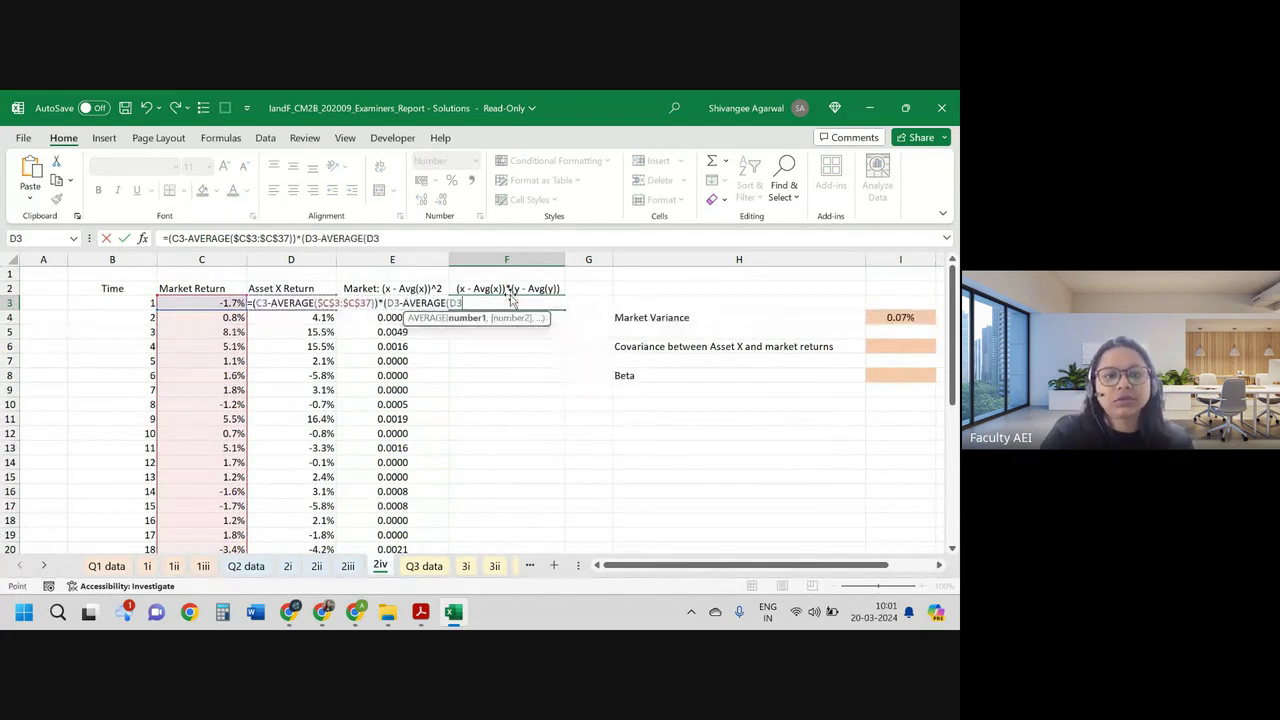
key("ctrl+shift+Down")
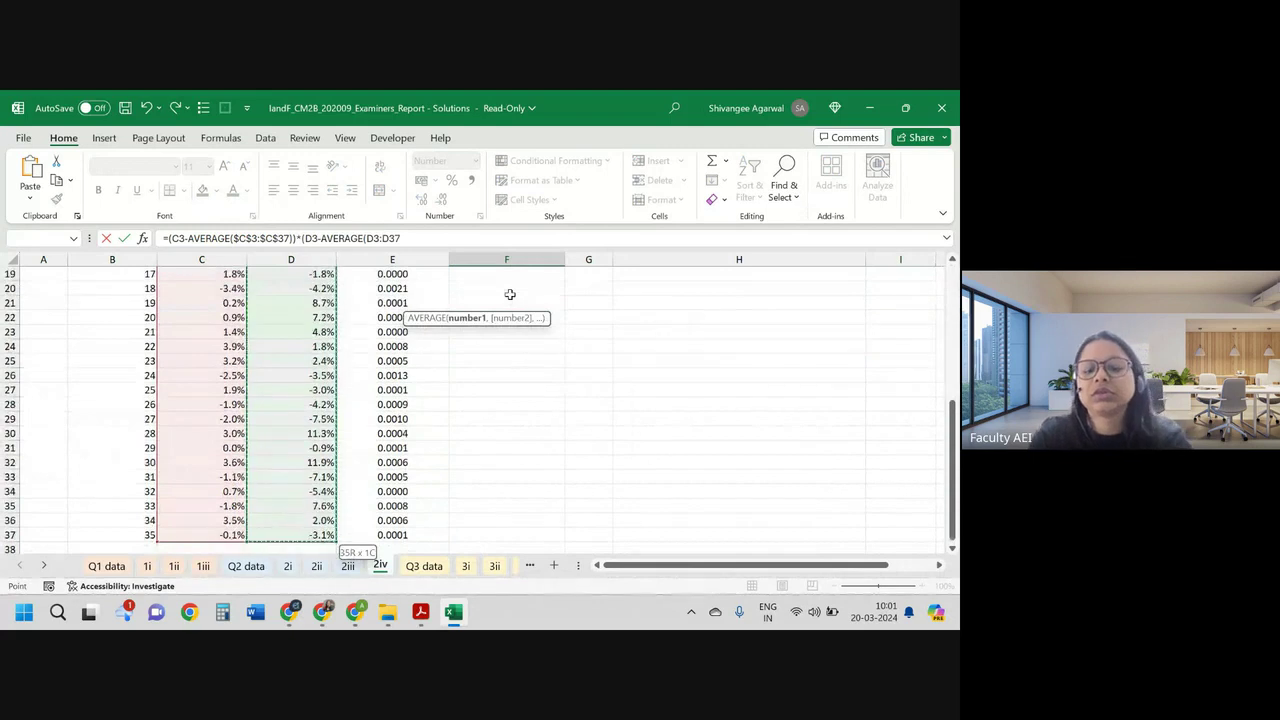
scroll(510, 294, "up", 6)
key("F4")
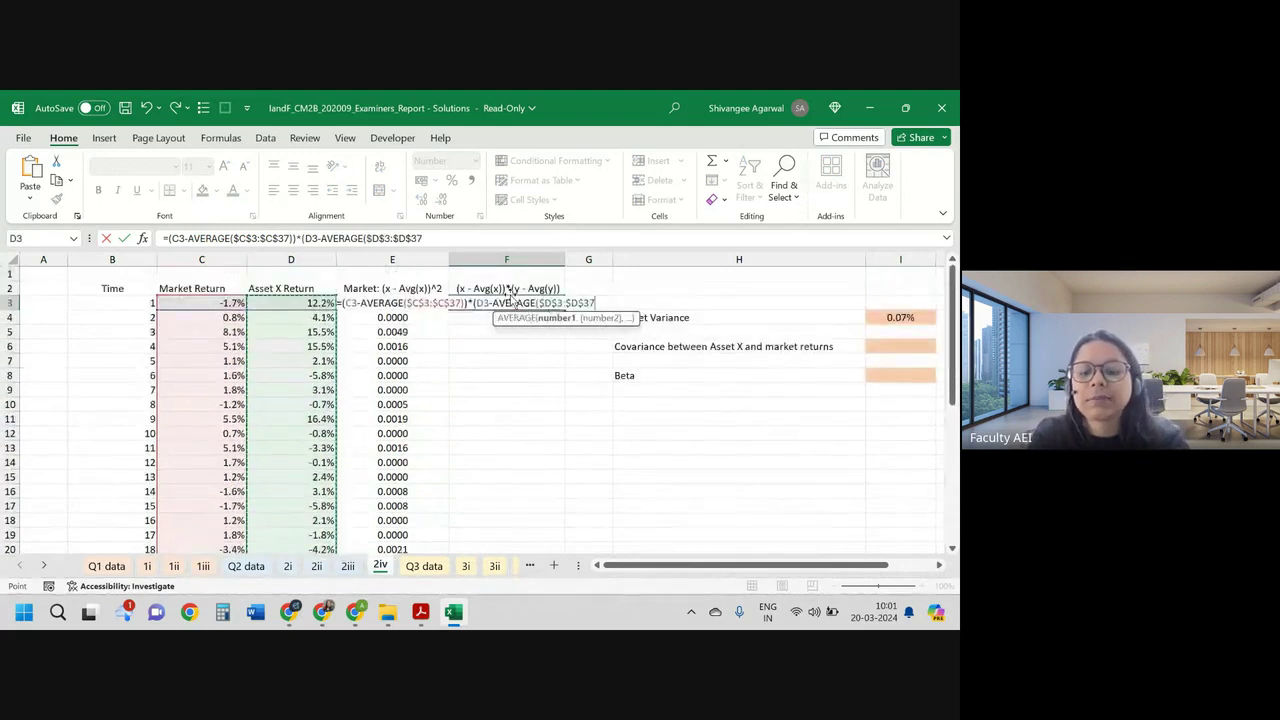
type("))")
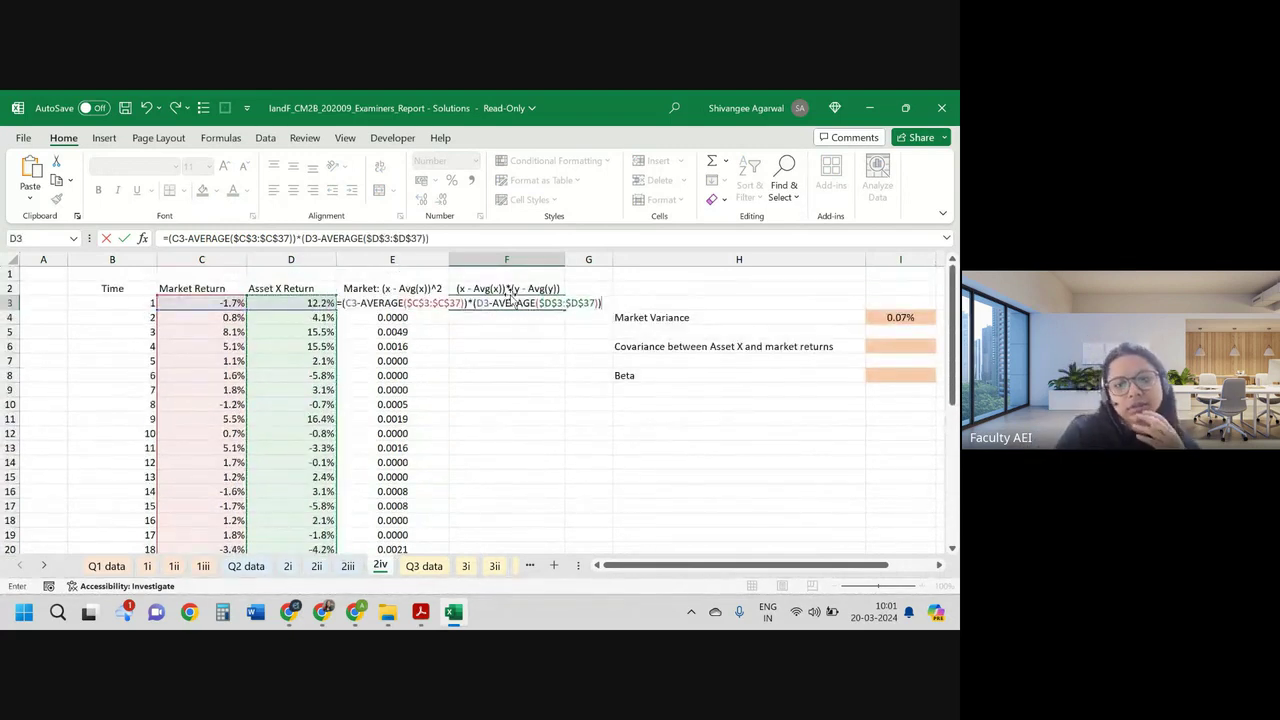
key("Return")
Step: Fill the cross-product formula down column F to row 37, starting at -0.0028
left_click(505, 290)
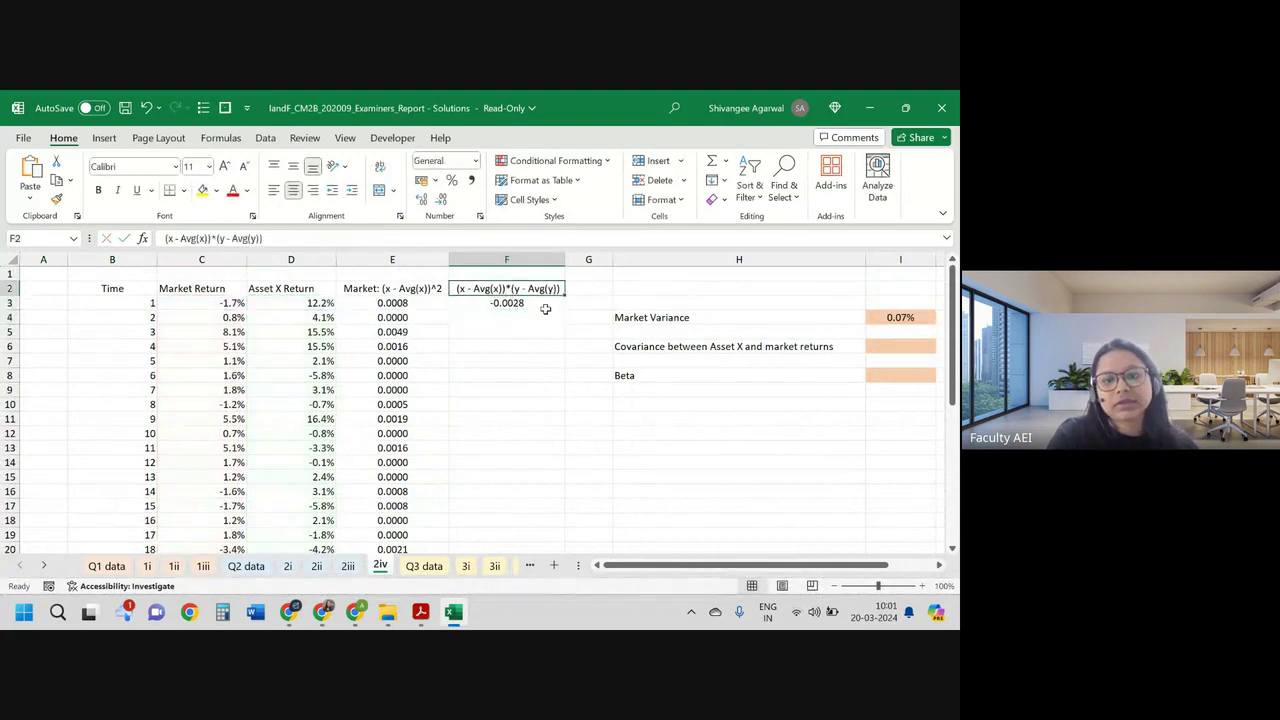
left_click(545, 306)
double_click(562, 309)
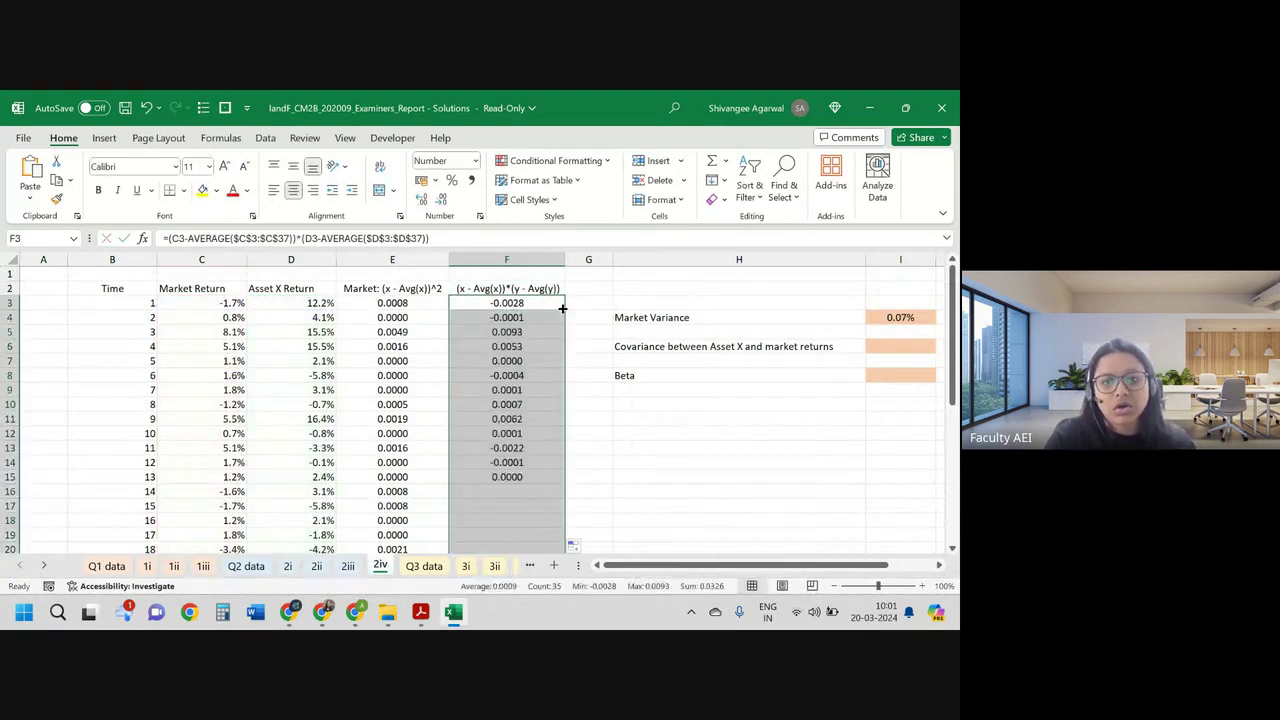
left_click(879, 343)
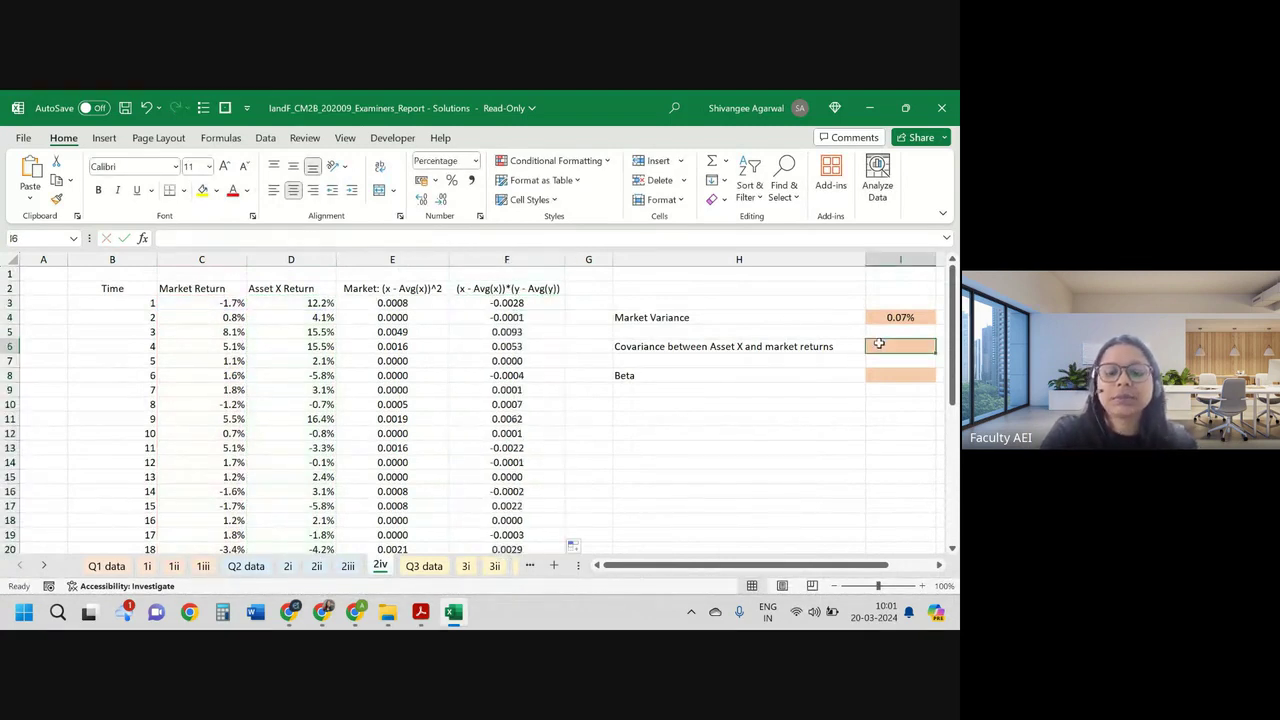
Step: Start the covariance in I6 by summing the cross-products in F3:F37
type("=SUM(")
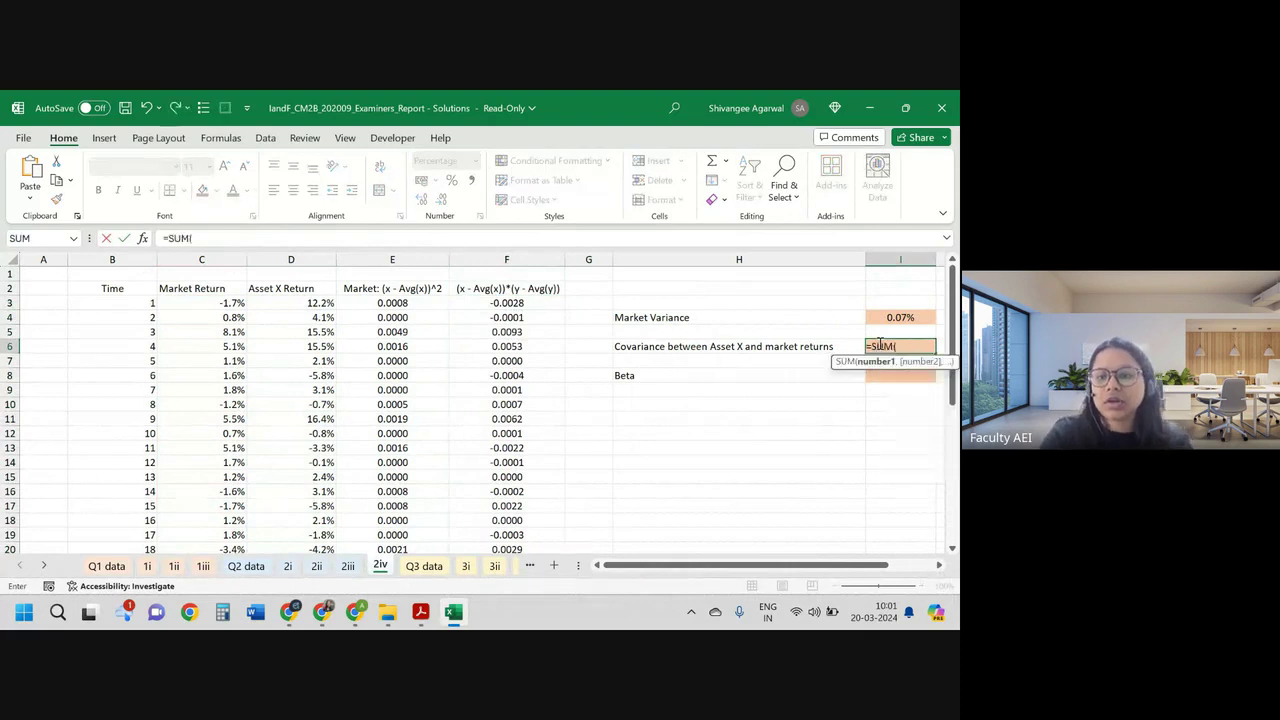
key("Left")
key("Left")
key("Left")
key("Up")
key("Up")
key("Up")
key("ctrl+shift+Down")
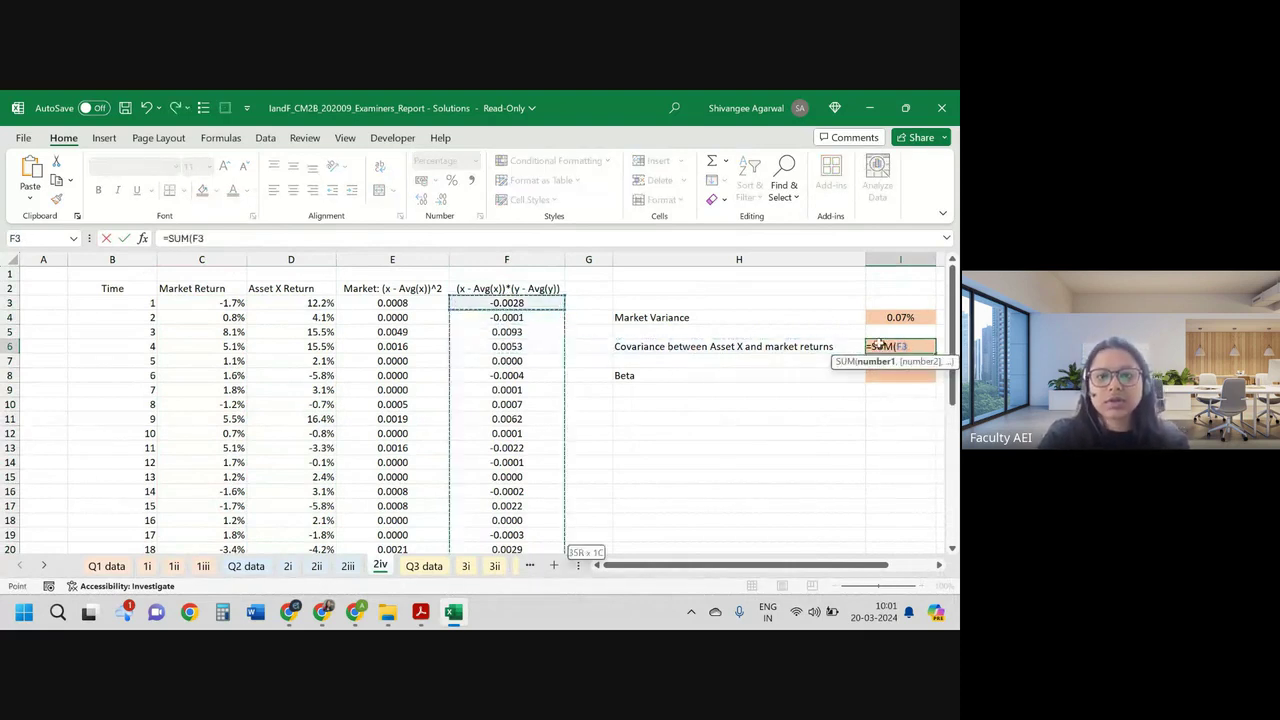
Step: Divide the sum by COUNT(F3:F37)-1 so the covariance shows 0.10%, then move to I8
type(")/(")
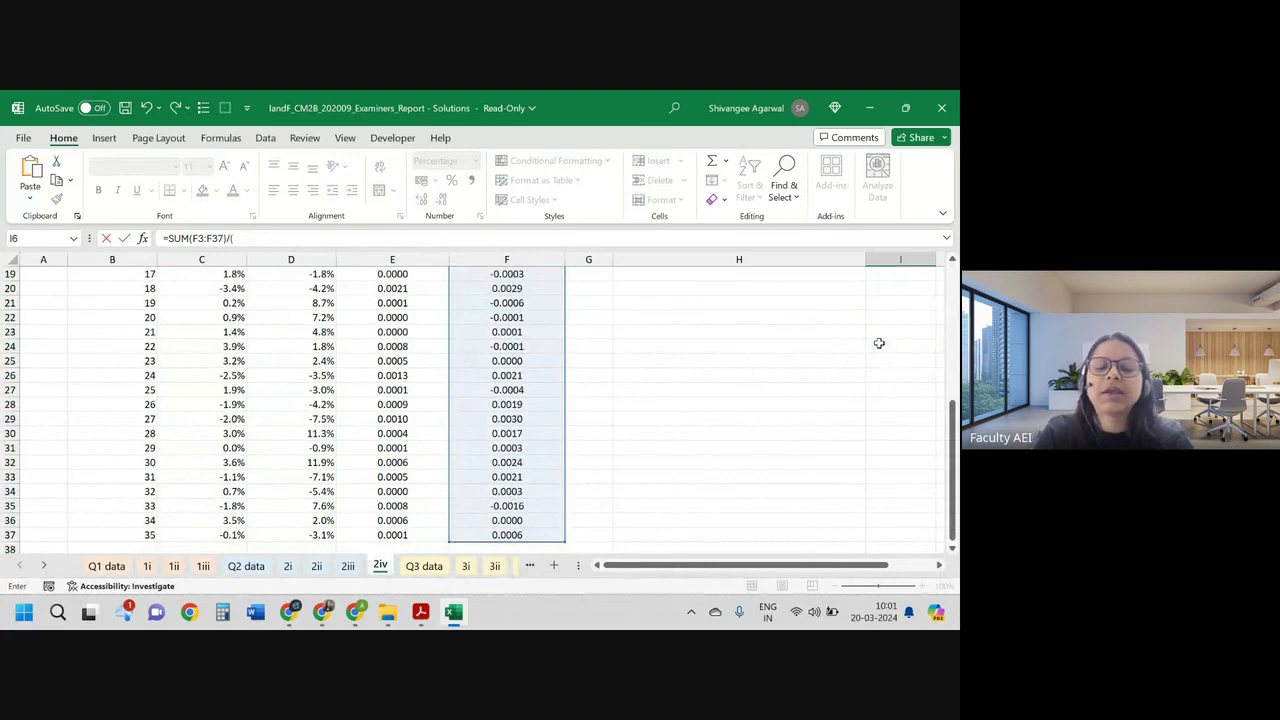
type("cpun")
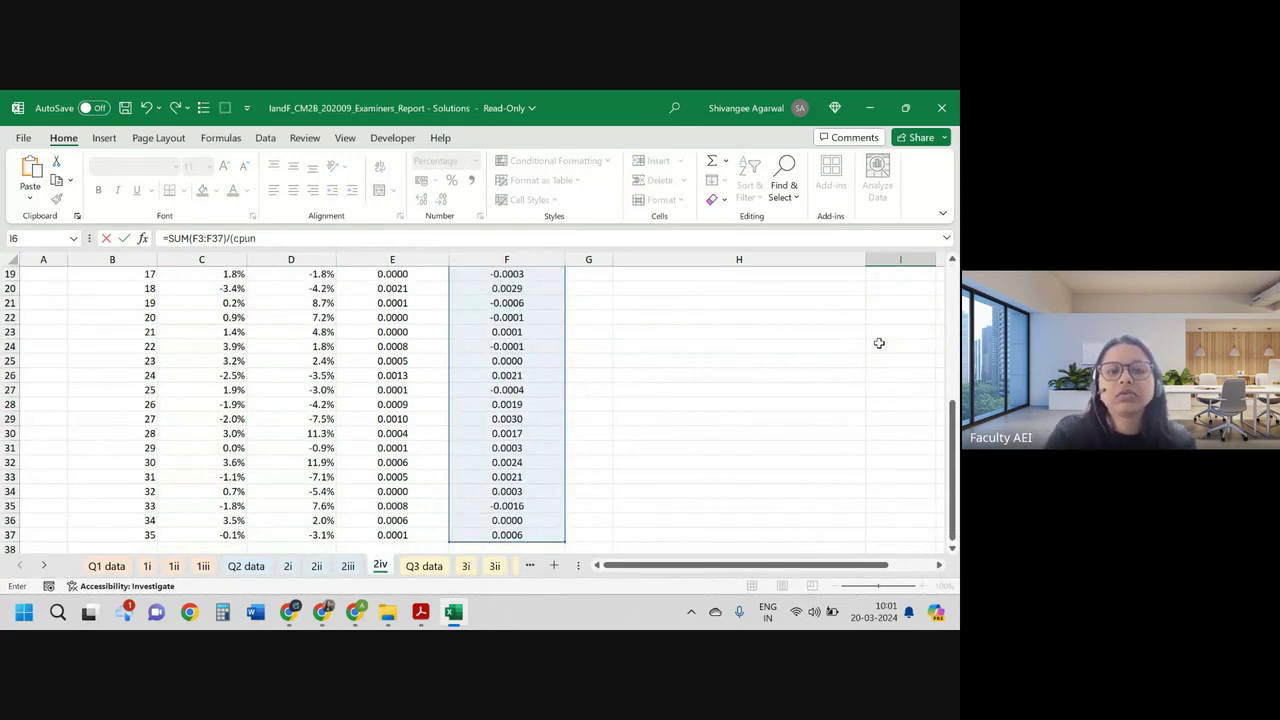
key("BackSpace")
key("BackSpace")
key("BackSpace")
type("ou")
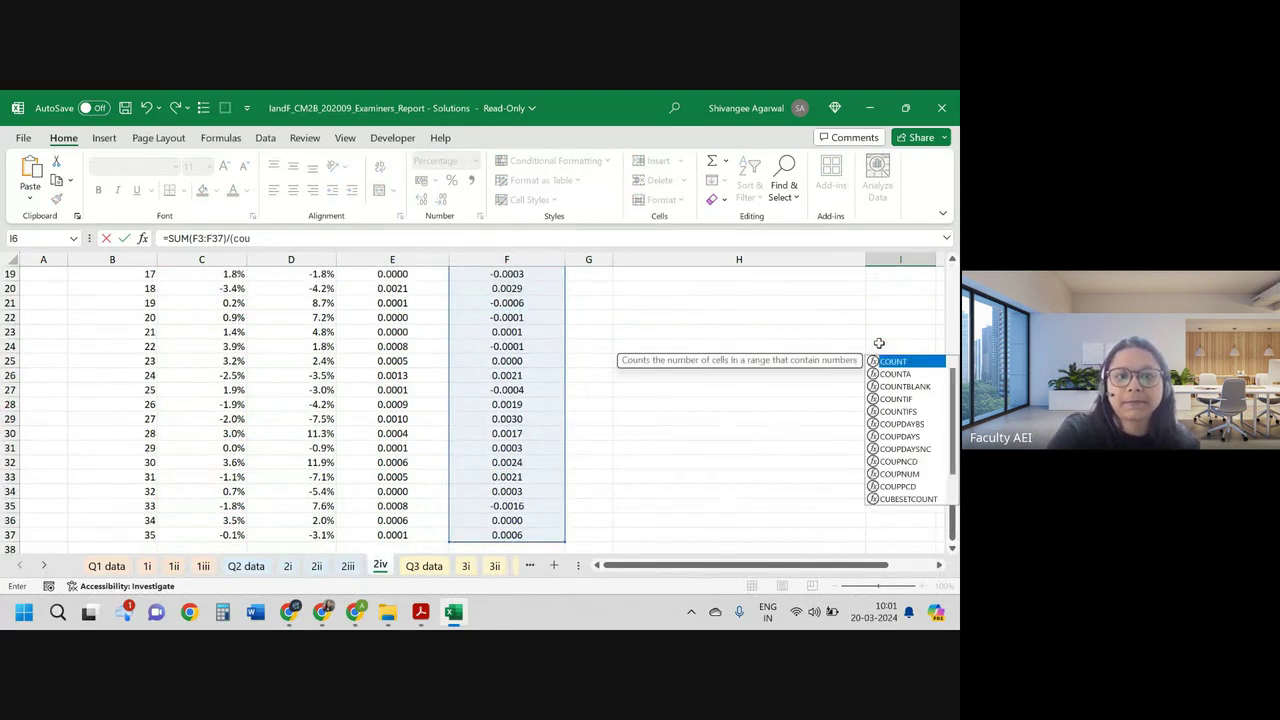
key("Tab")
key("Left")
key("Left")
key("Left")
key("Up")
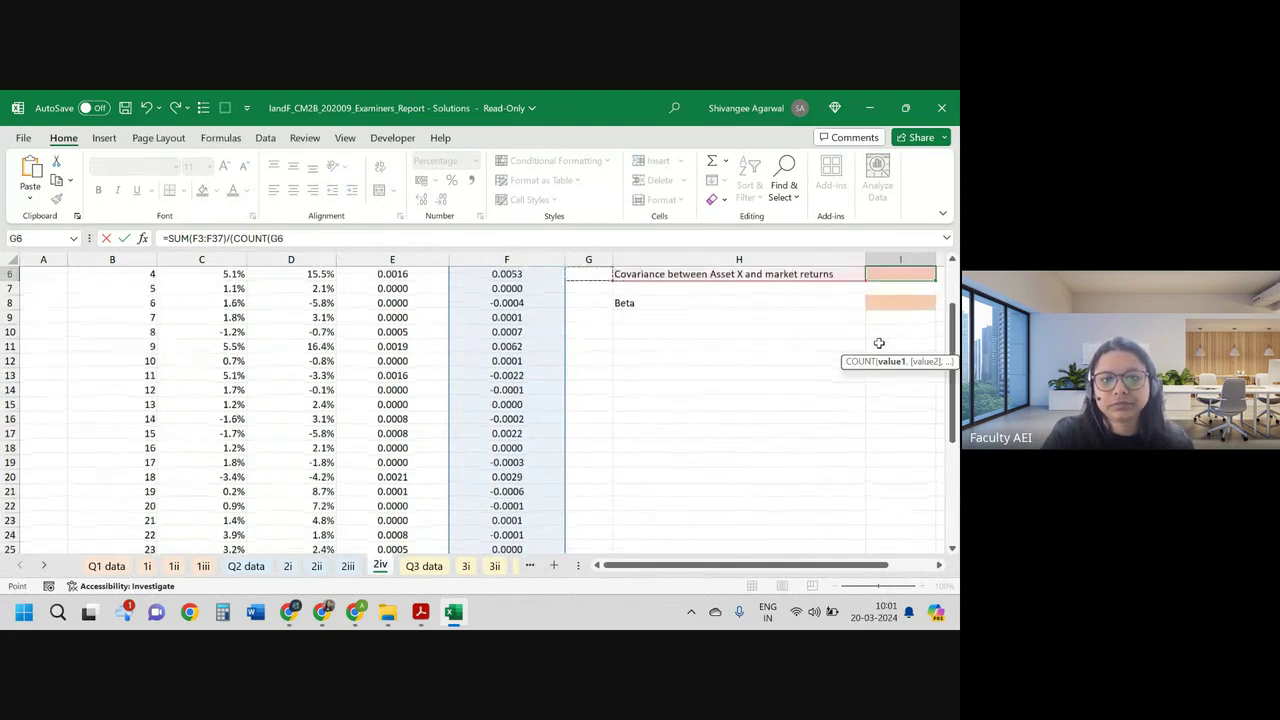
key("Up")
key("Up")
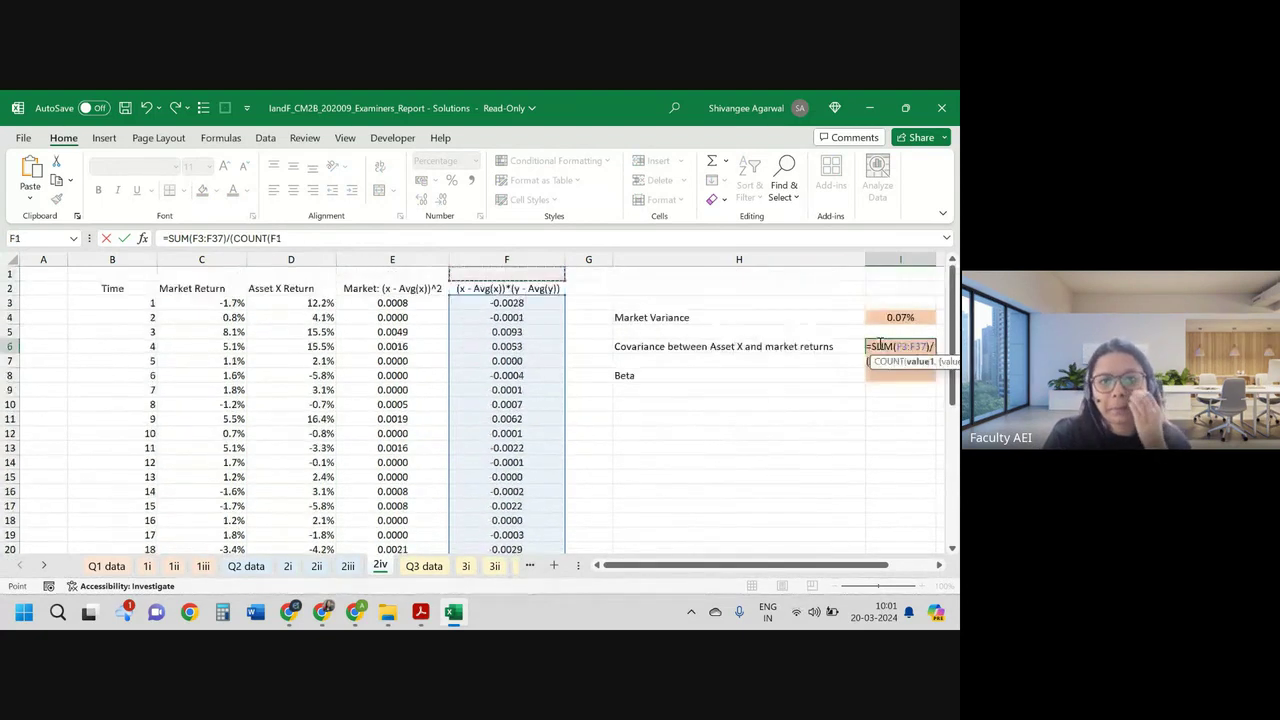
key("ctrl+shift+Down")
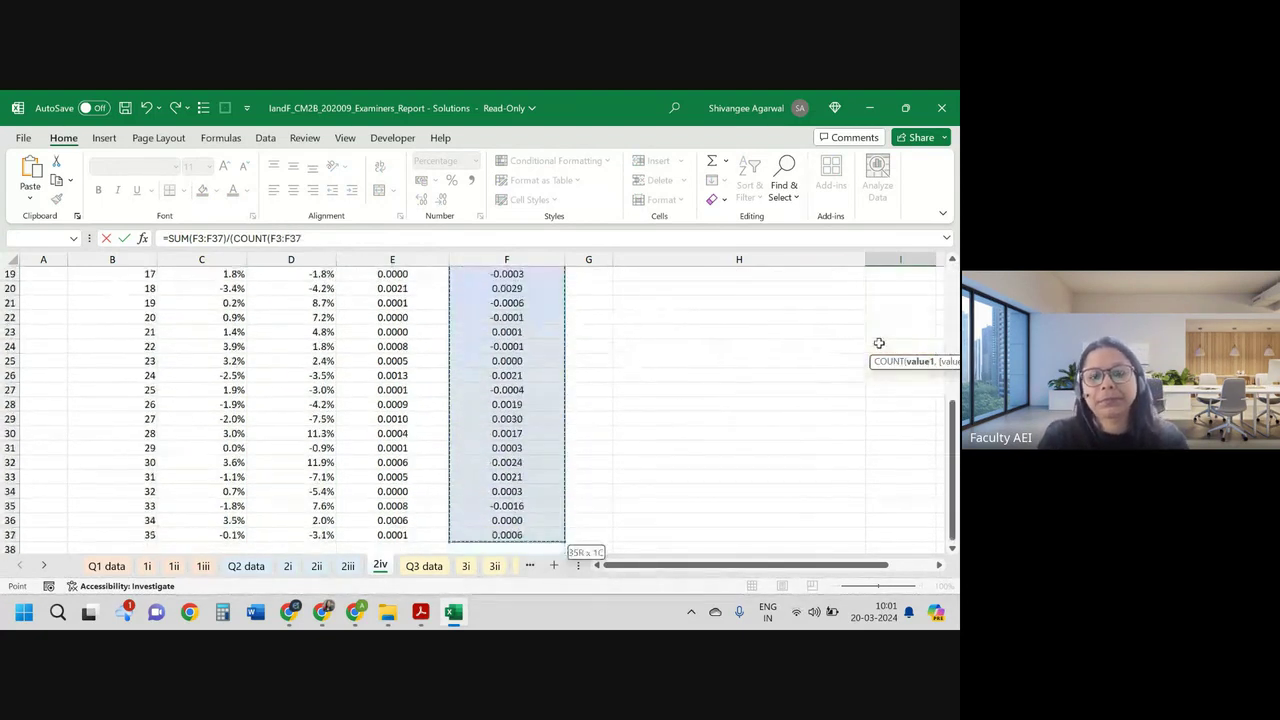
type(")-1")
key("Return")
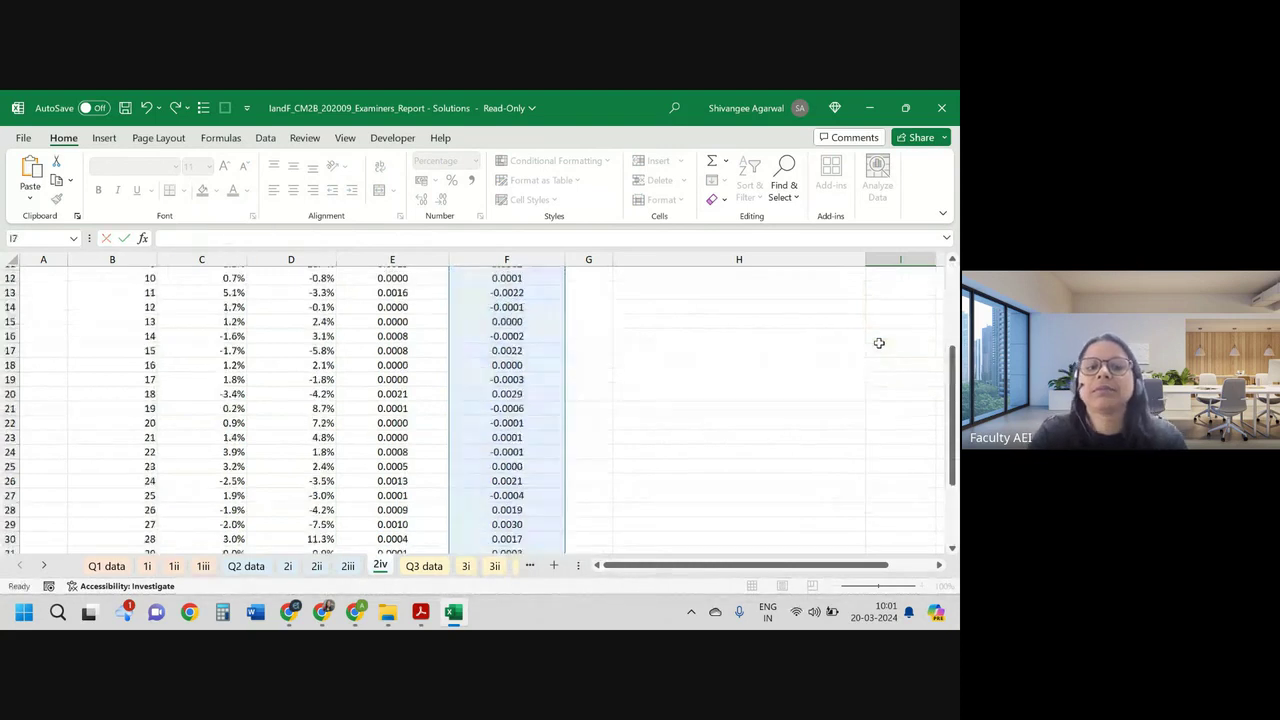
scroll(879, 343, "up", 2)
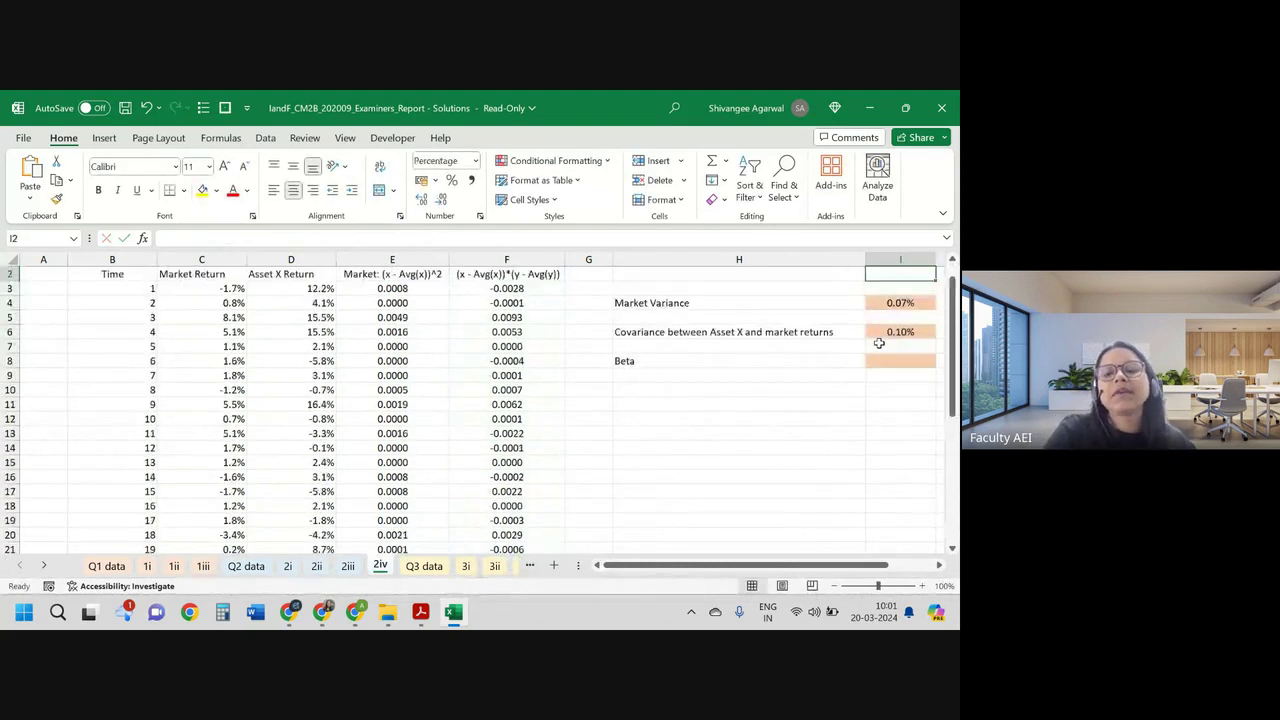
left_click(879, 344)
key("Down")
key("Down")
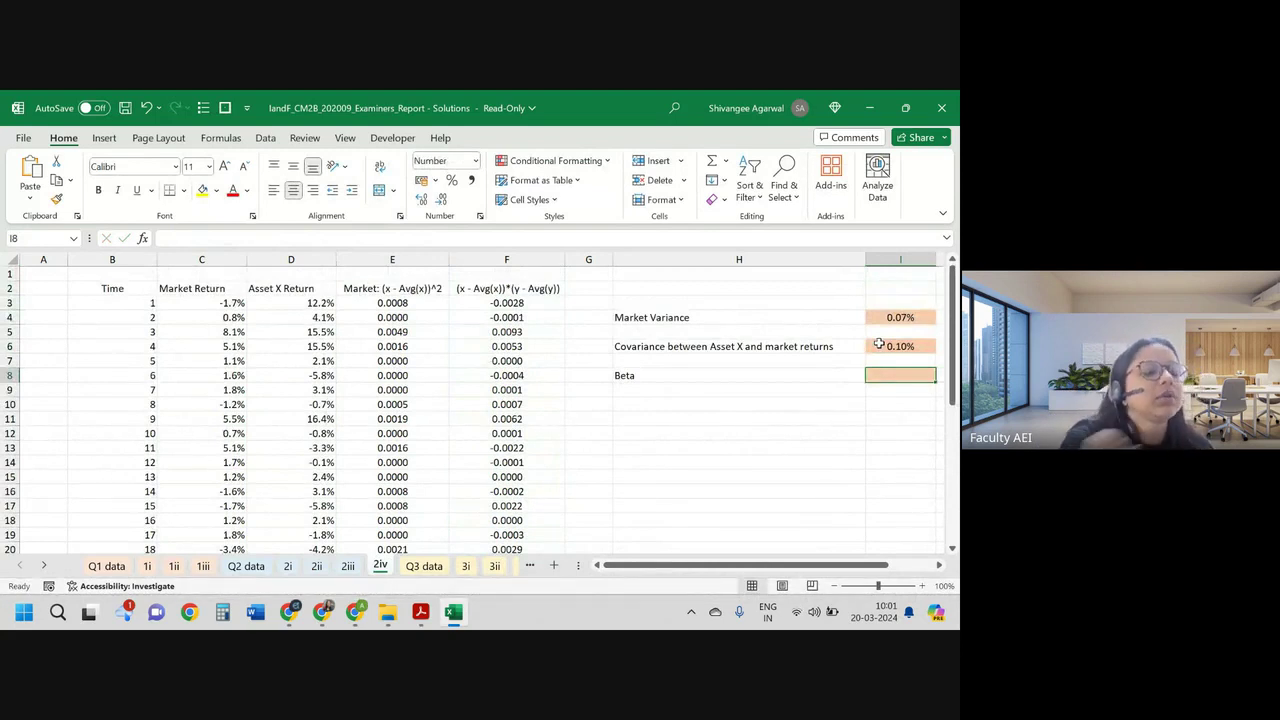
Step: Enter Beta in I8 as =I6/I4, covariance over market variance, giving 1.43
type("=")
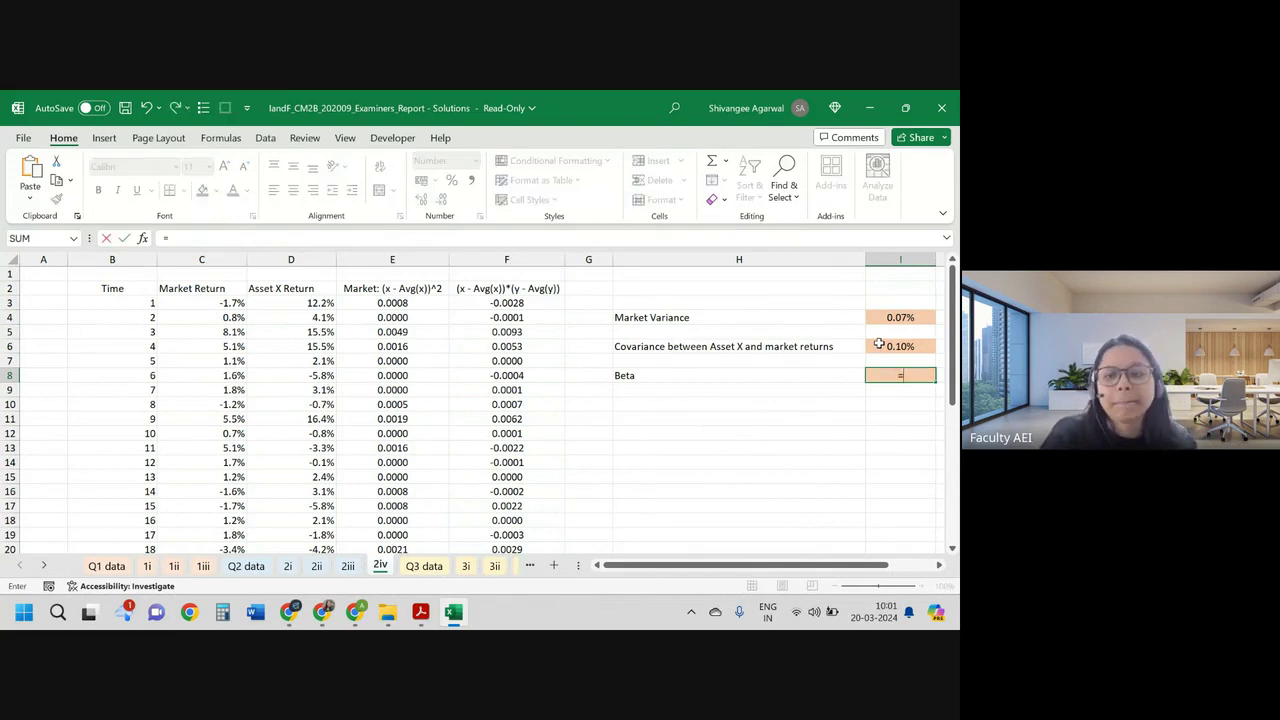
left_click(879, 344)
type("/")
key("Up")
key("Up")
key("Up")
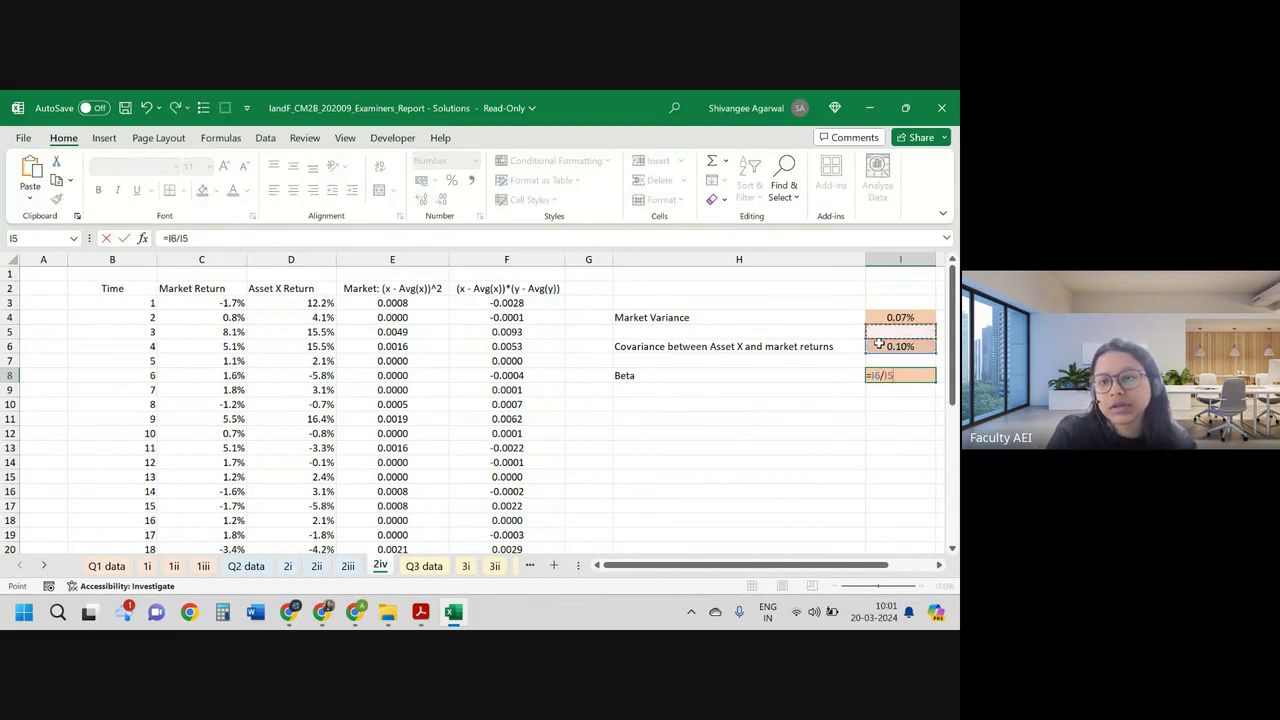
key("Return")
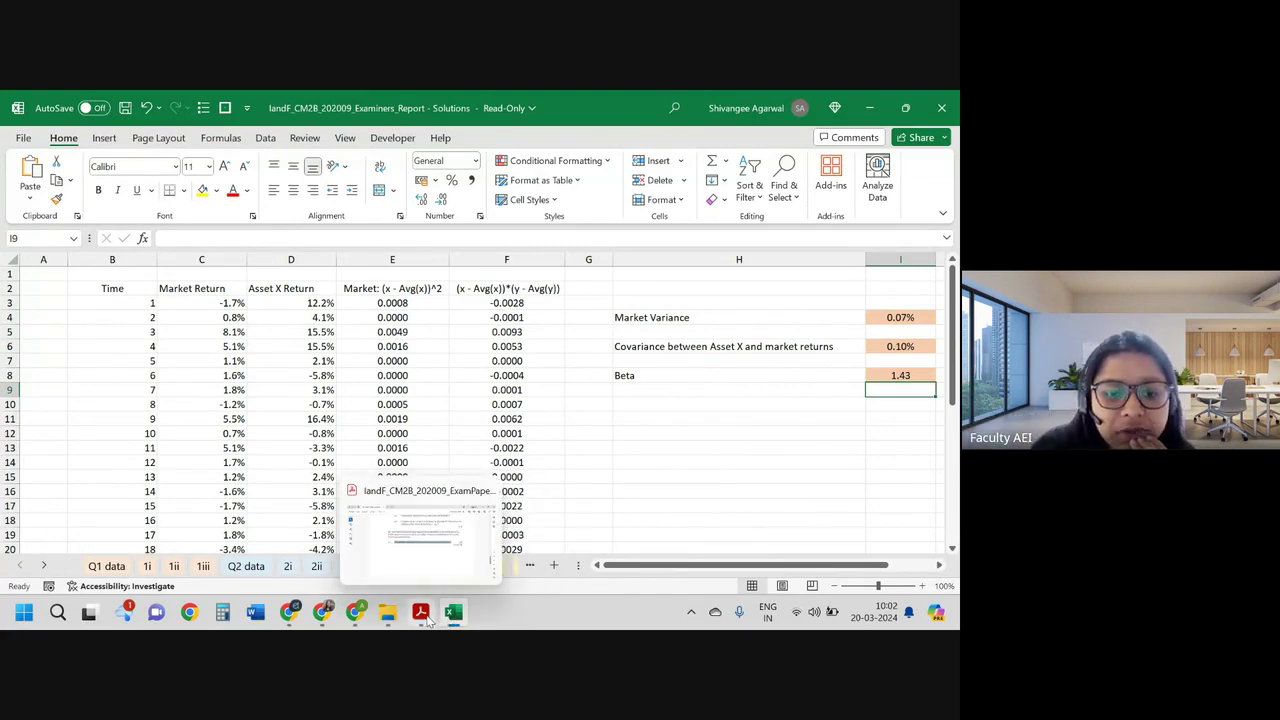
Step: Review the Beta formula, then minimise the video call window to return to the workbook
left_click(874, 376)
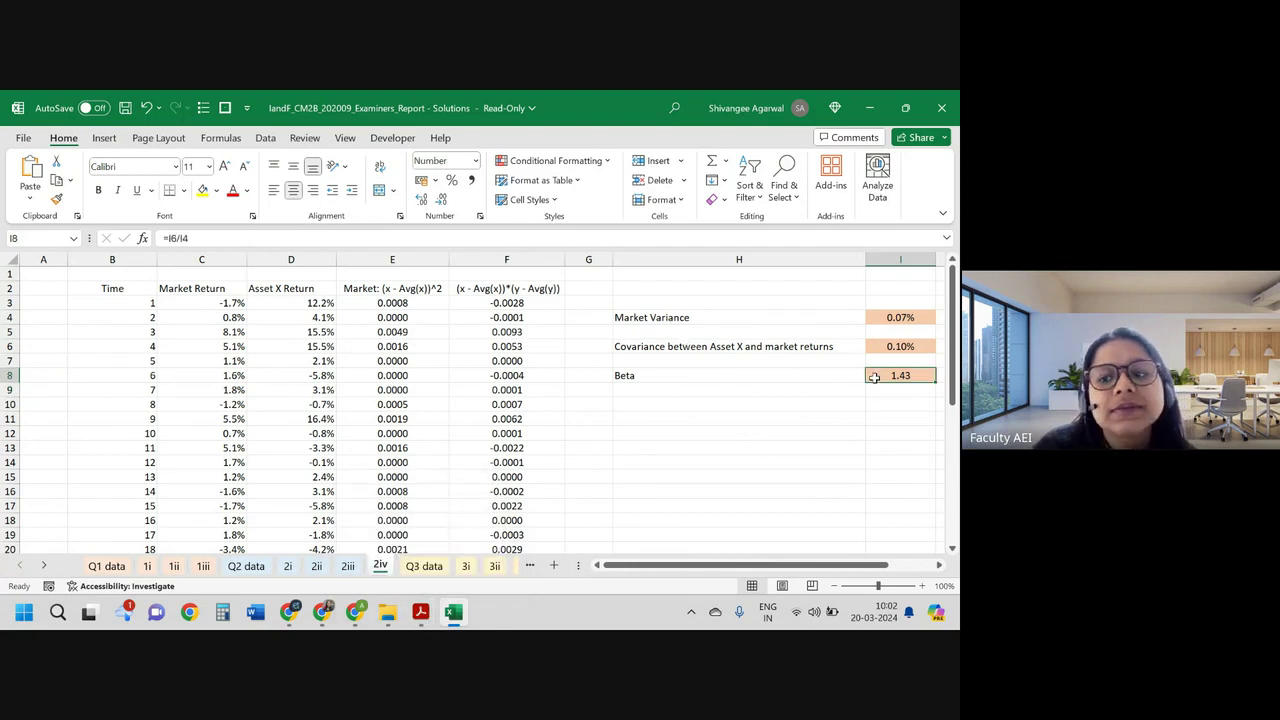
mouse_move(289, 624)
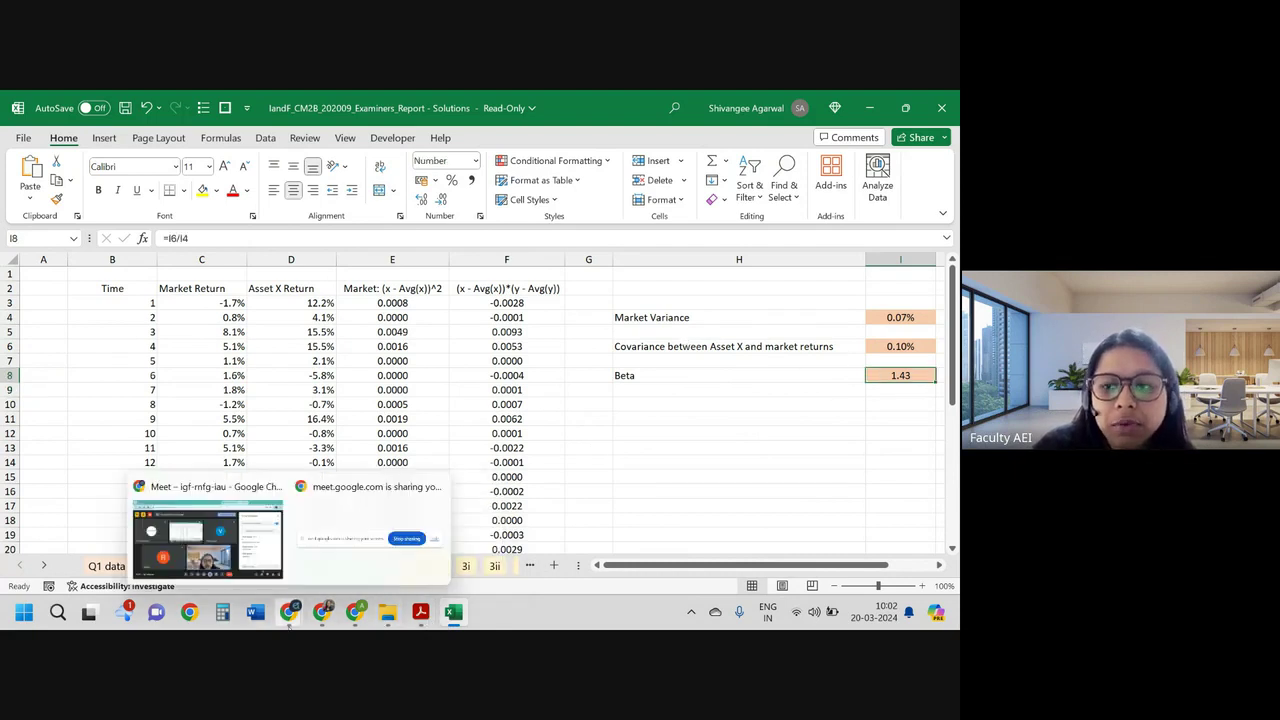
left_click(262, 556)
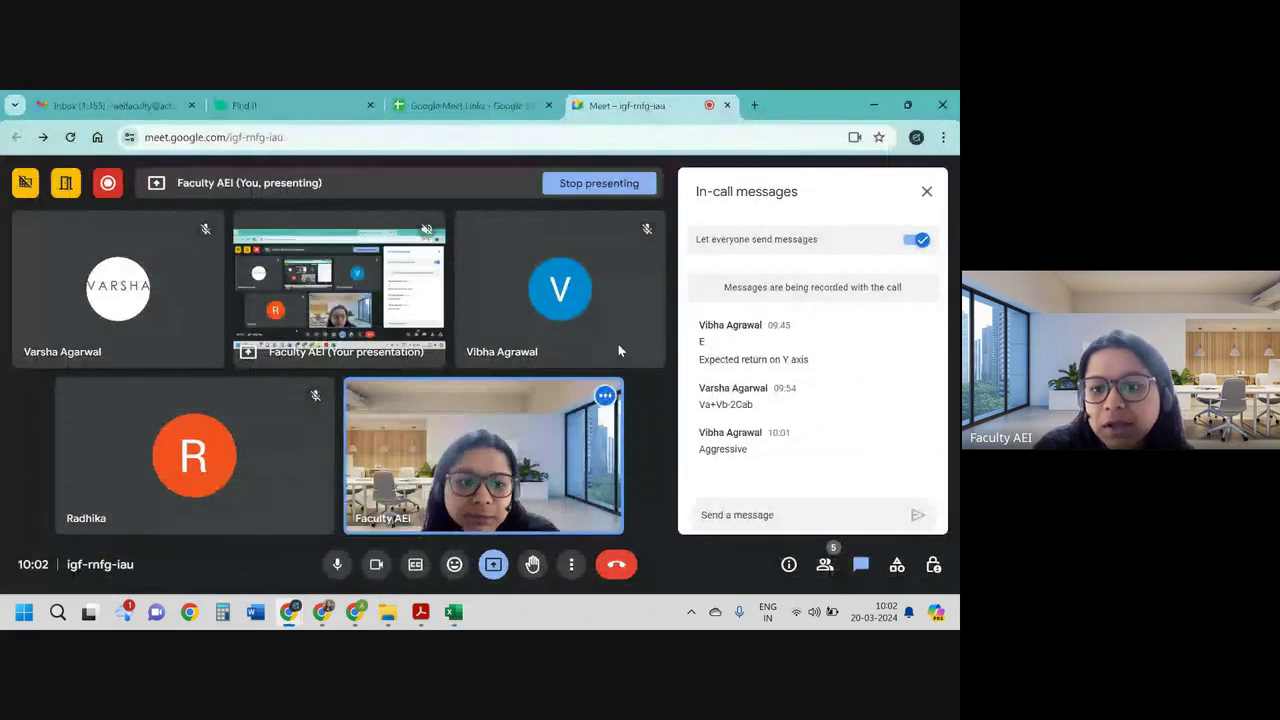
left_click(873, 104)
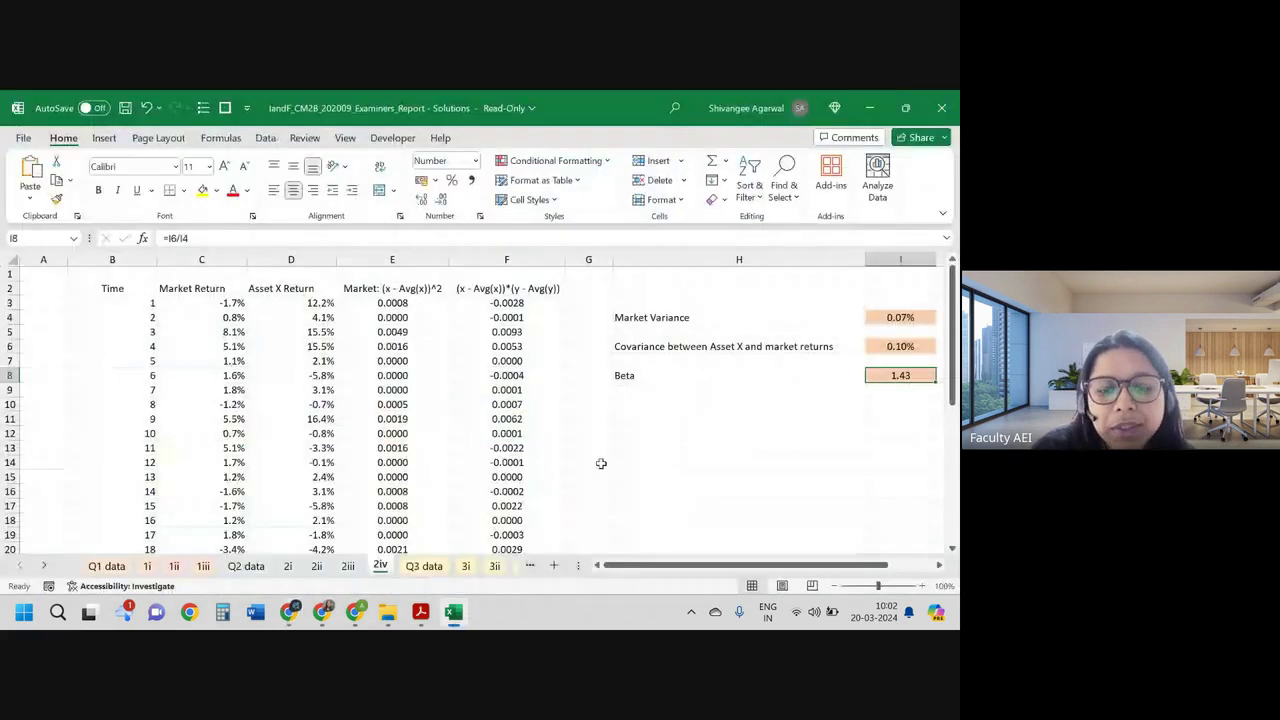
Step: Scroll the exam paper to Question 3 and select the savings products and cash account wording
left_click(420, 612)
scroll(414, 464, "down", 5)
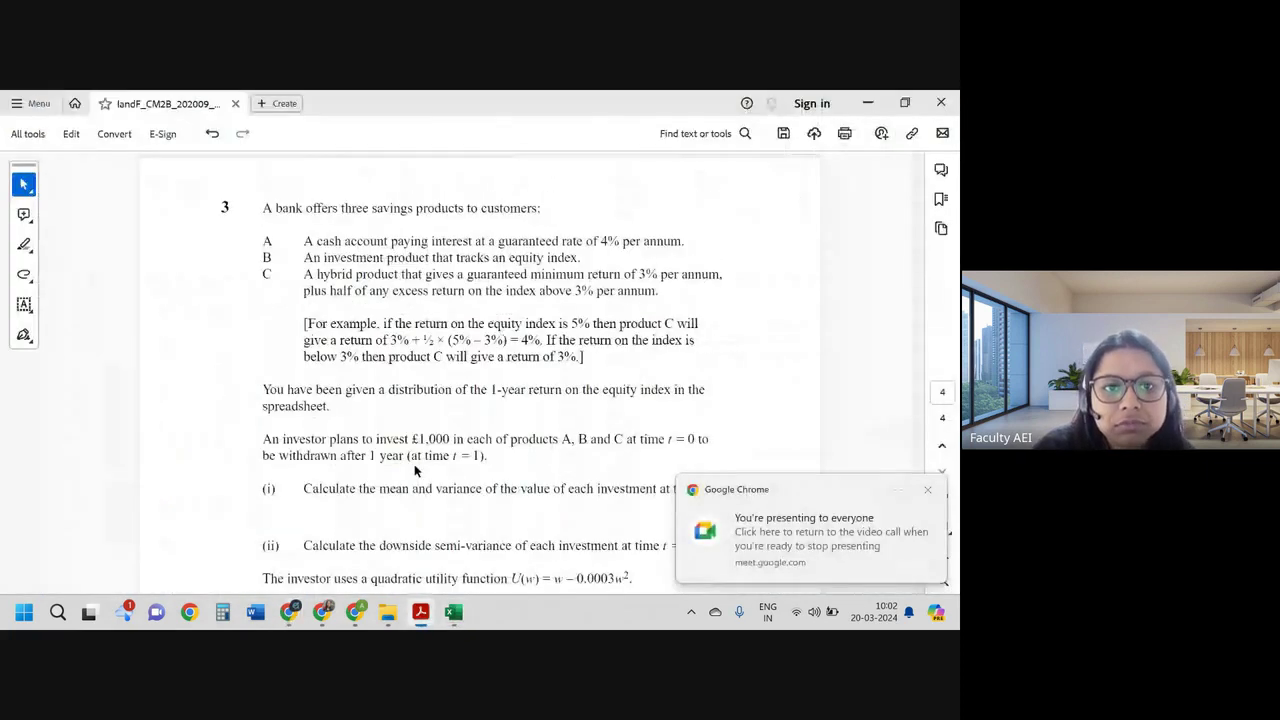
scroll(414, 464, "down", 1)
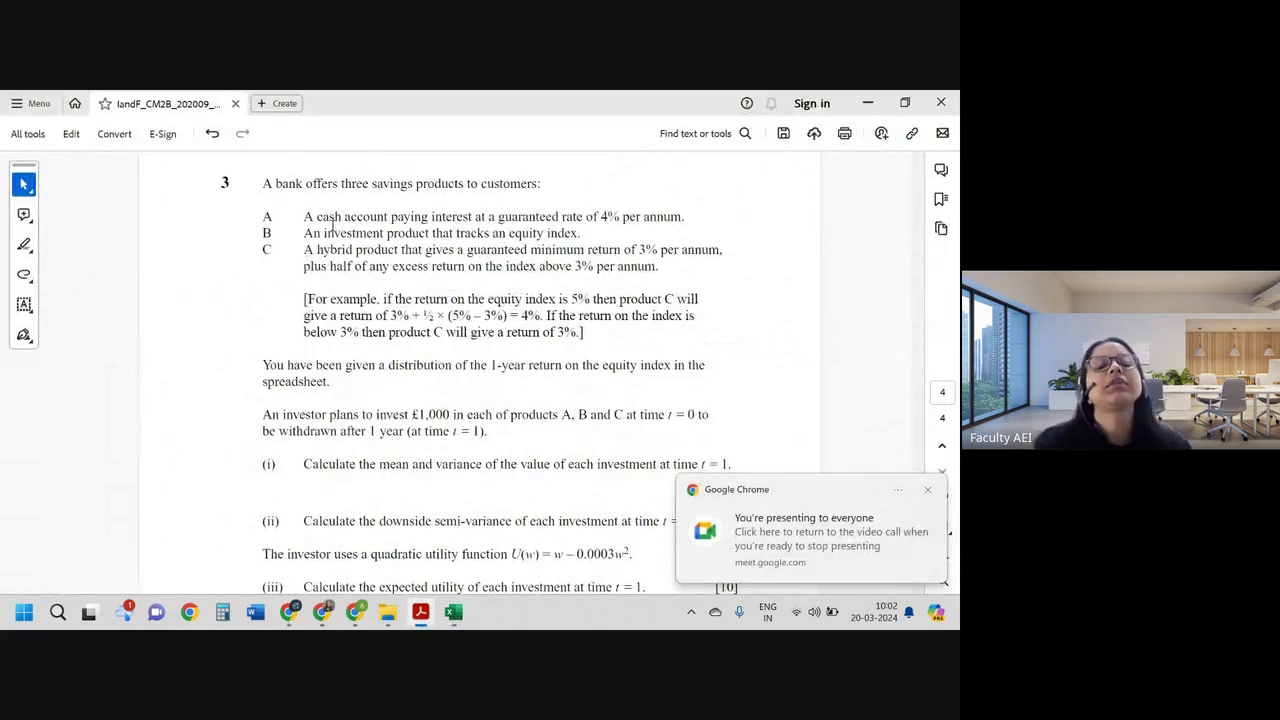
left_click_drag(369, 178, 537, 186)
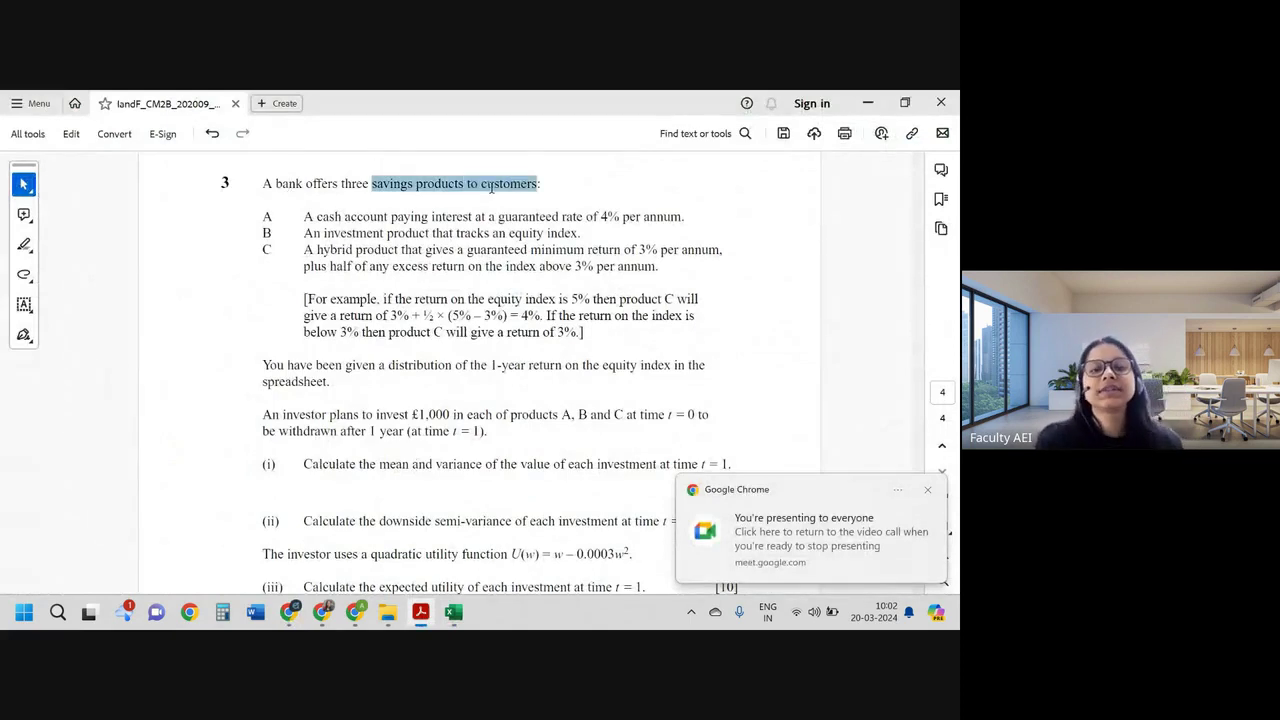
left_click(495, 195)
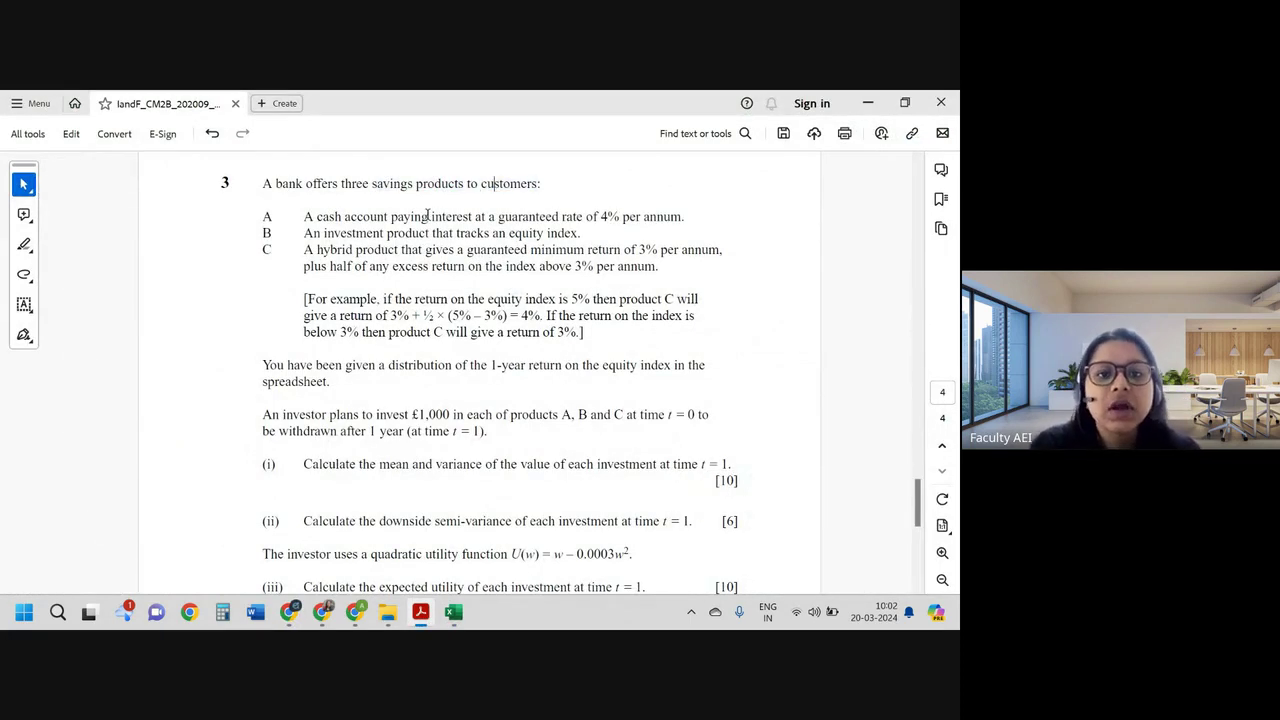
left_click_drag(317, 216, 385, 220)
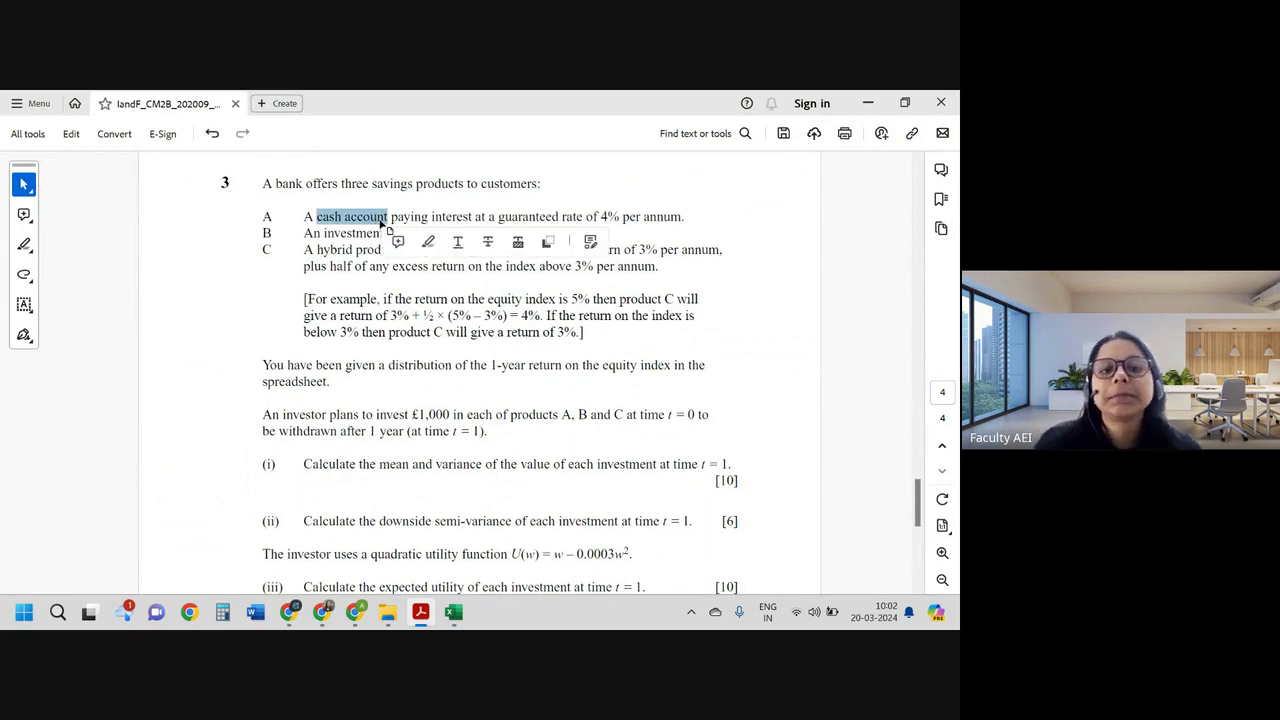
left_click(387, 218)
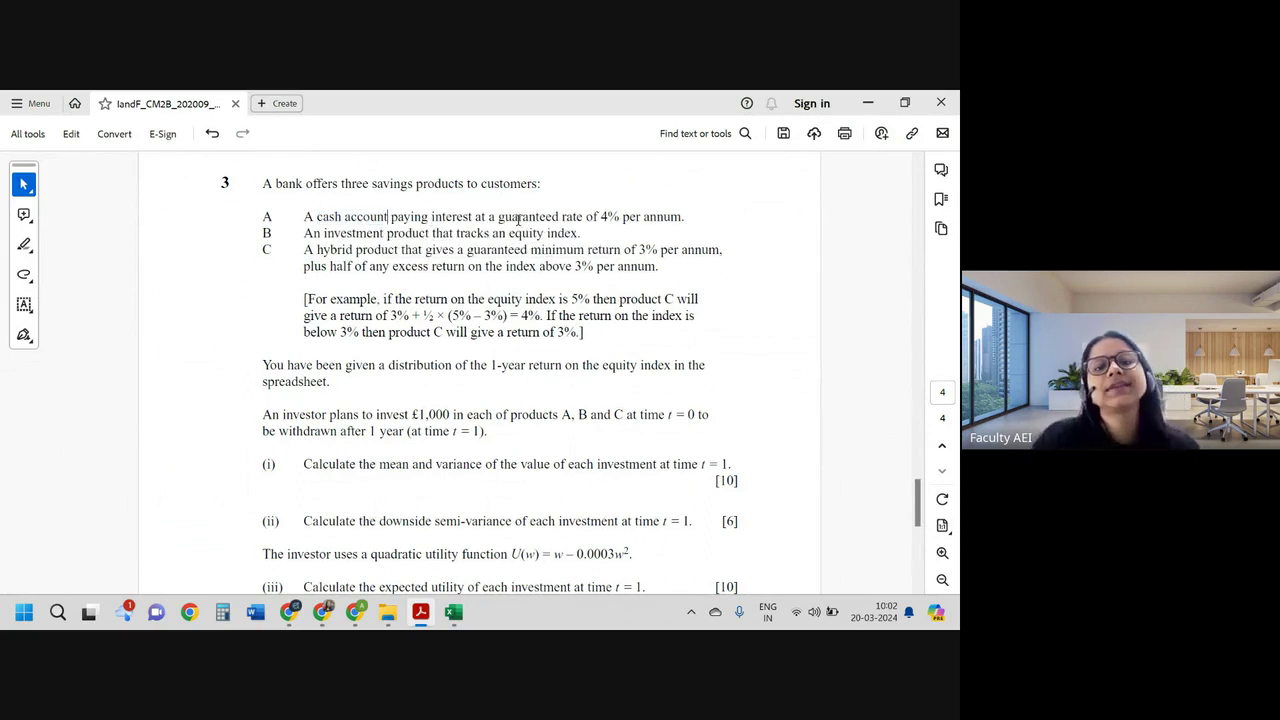
left_click_drag(488, 218, 625, 223)
Step: Highlight product C's guaranteed minimum return 'of 3%' in pink
left_click_drag(308, 240, 398, 248)
left_click_drag(506, 234, 552, 236)
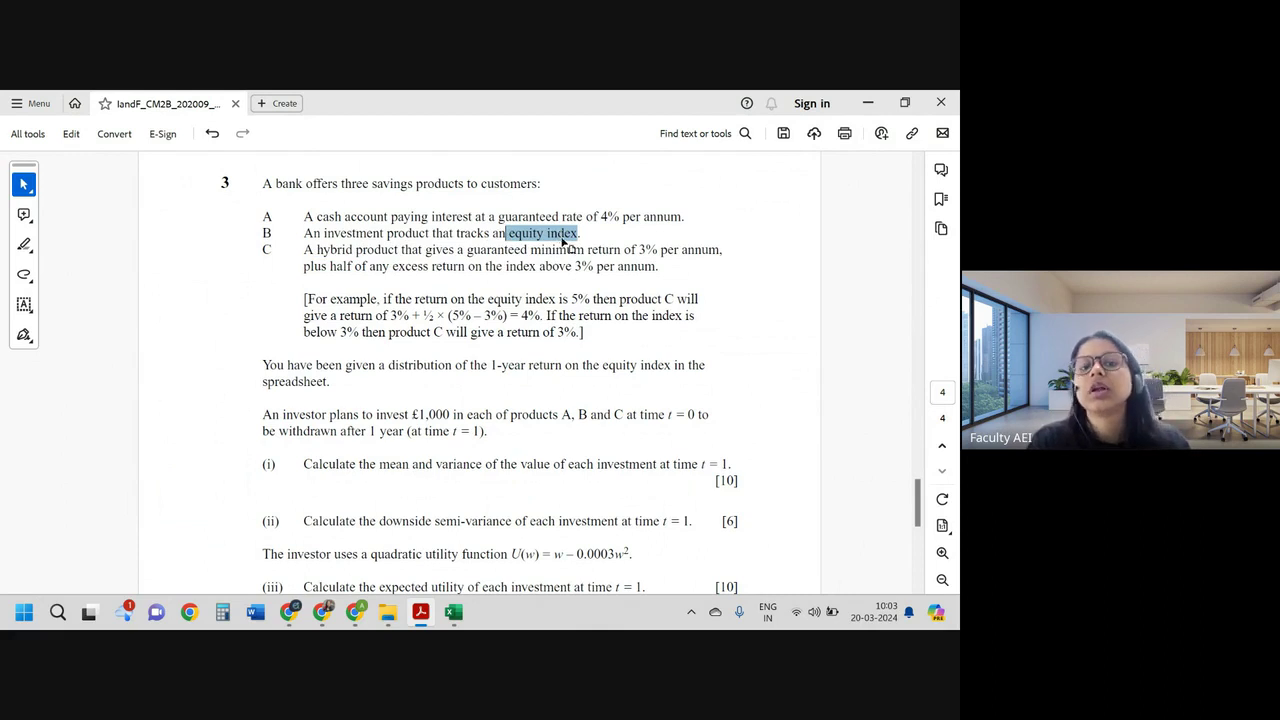
left_click_drag(316, 249, 656, 251)
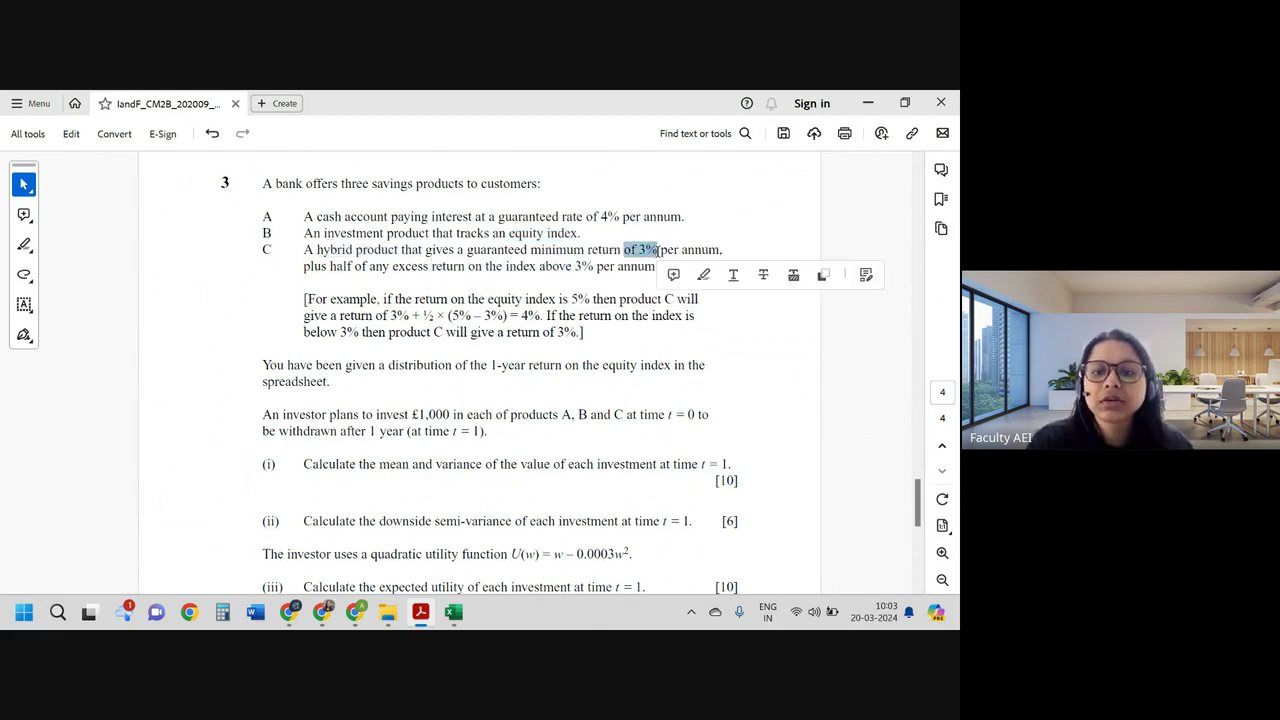
left_click(704, 278)
left_click_drag(320, 265, 521, 272)
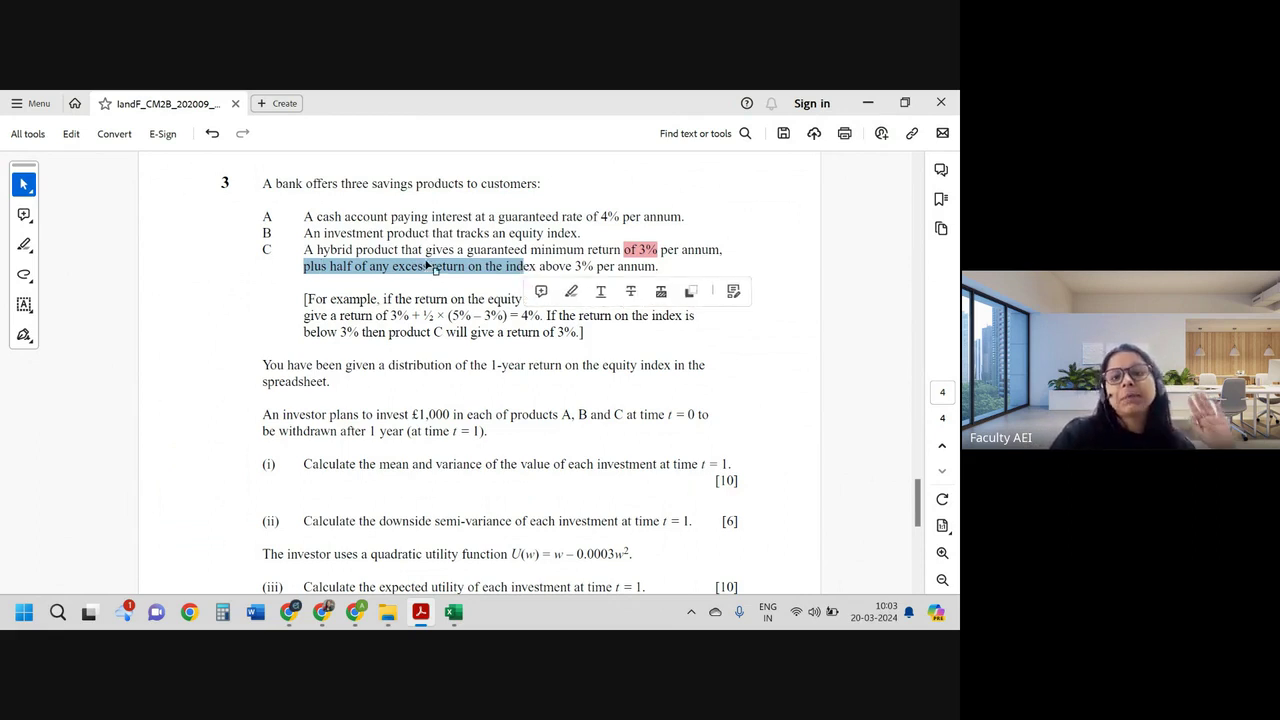
left_click(428, 265)
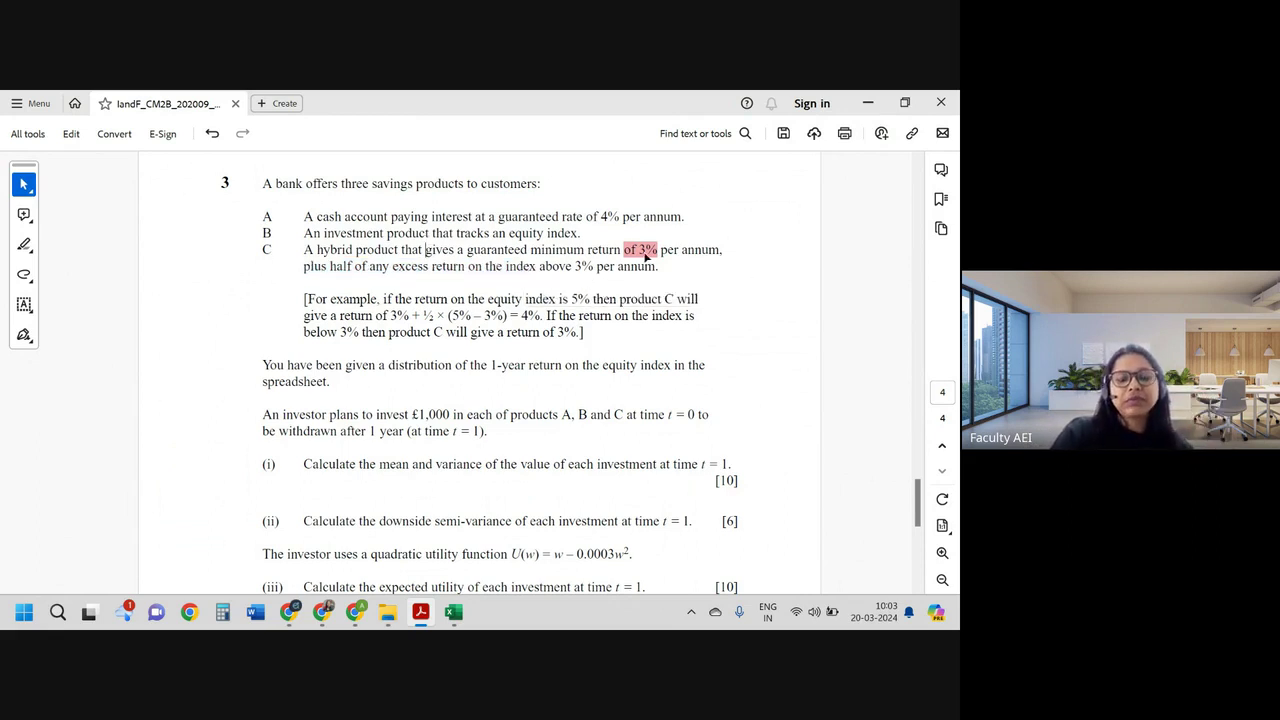
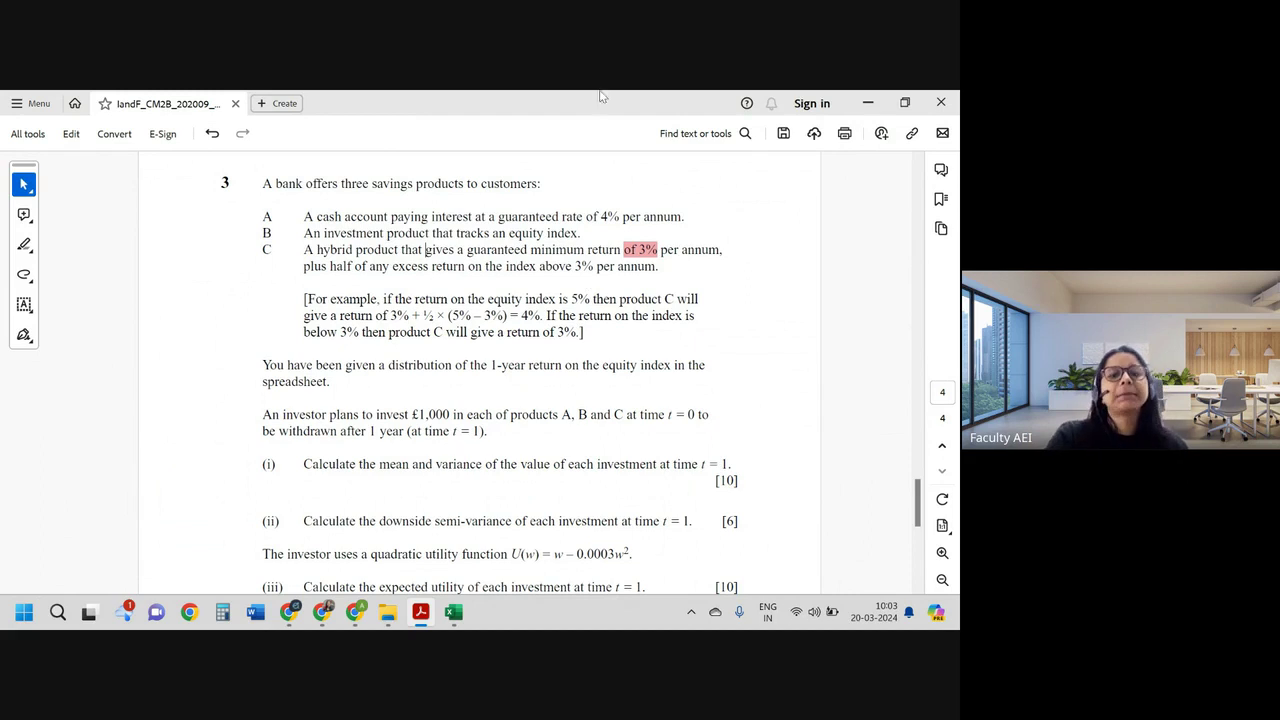
Step: Highlight the worked 4% return example and the product A and B descriptions in question 3
left_click_drag(571, 299, 580, 300)
left_click_drag(390, 316, 408, 318)
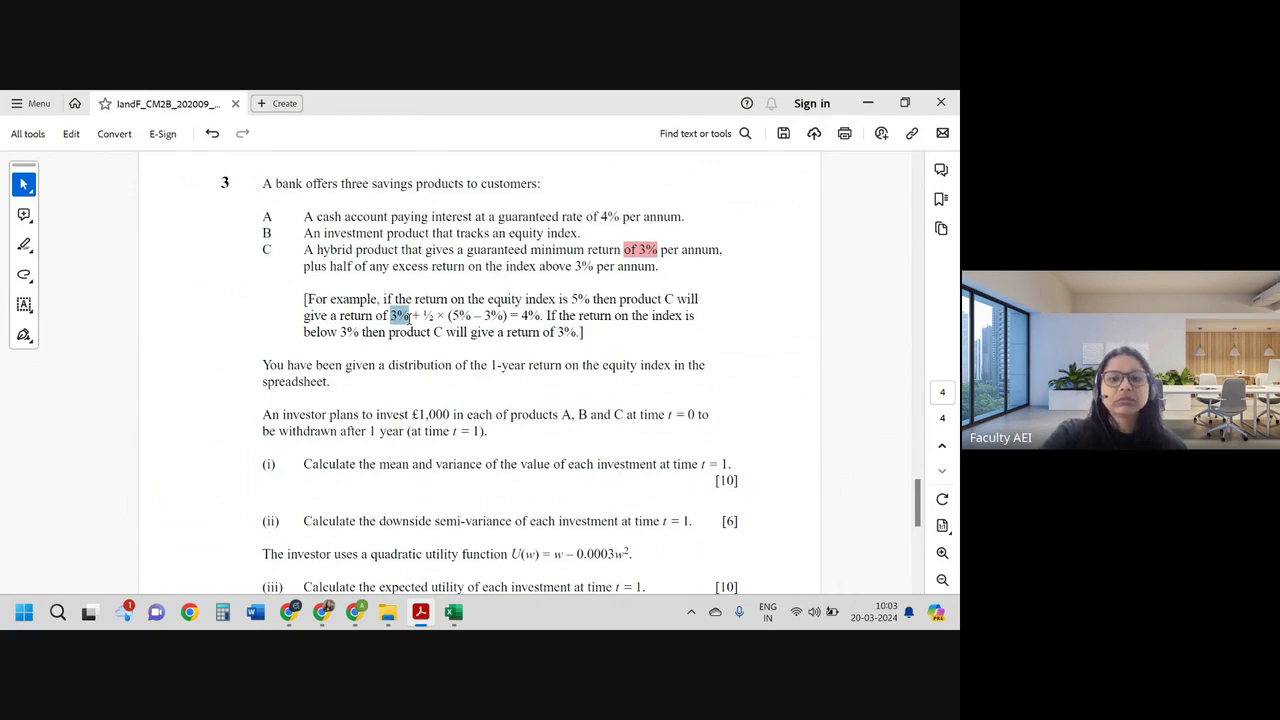
left_click_drag(447, 316, 519, 316)
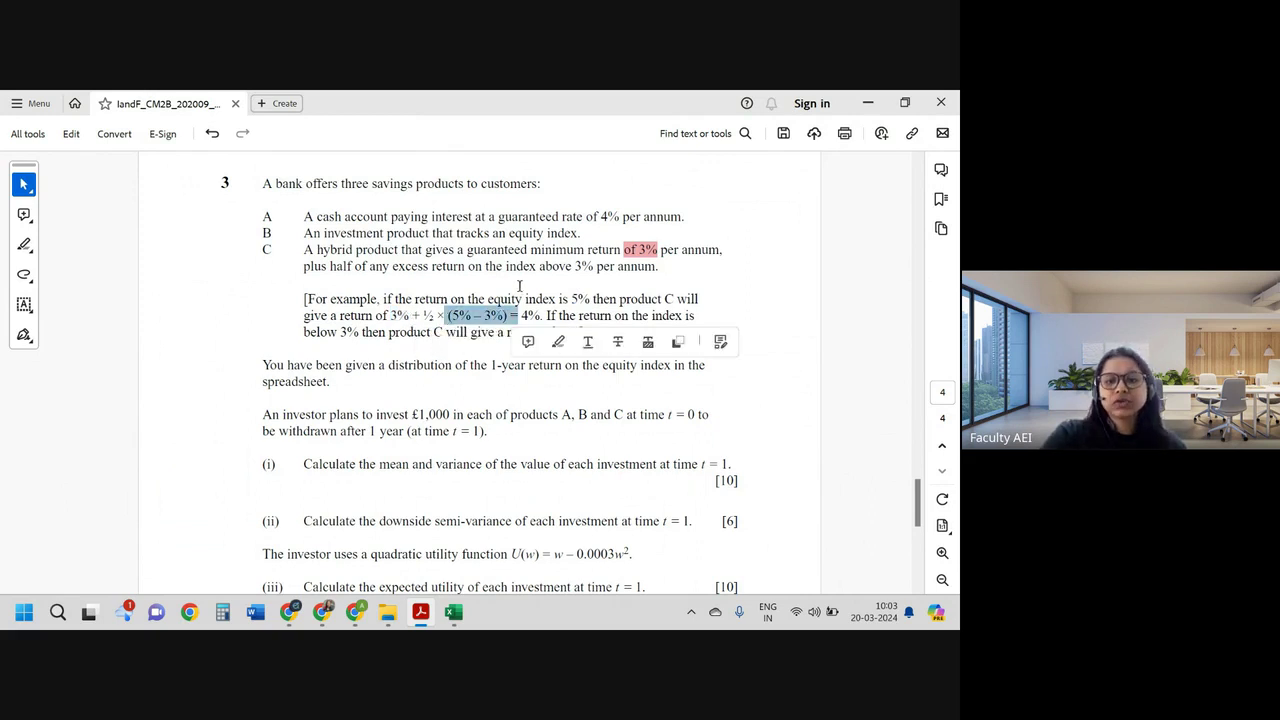
left_click_drag(421, 316, 438, 318)
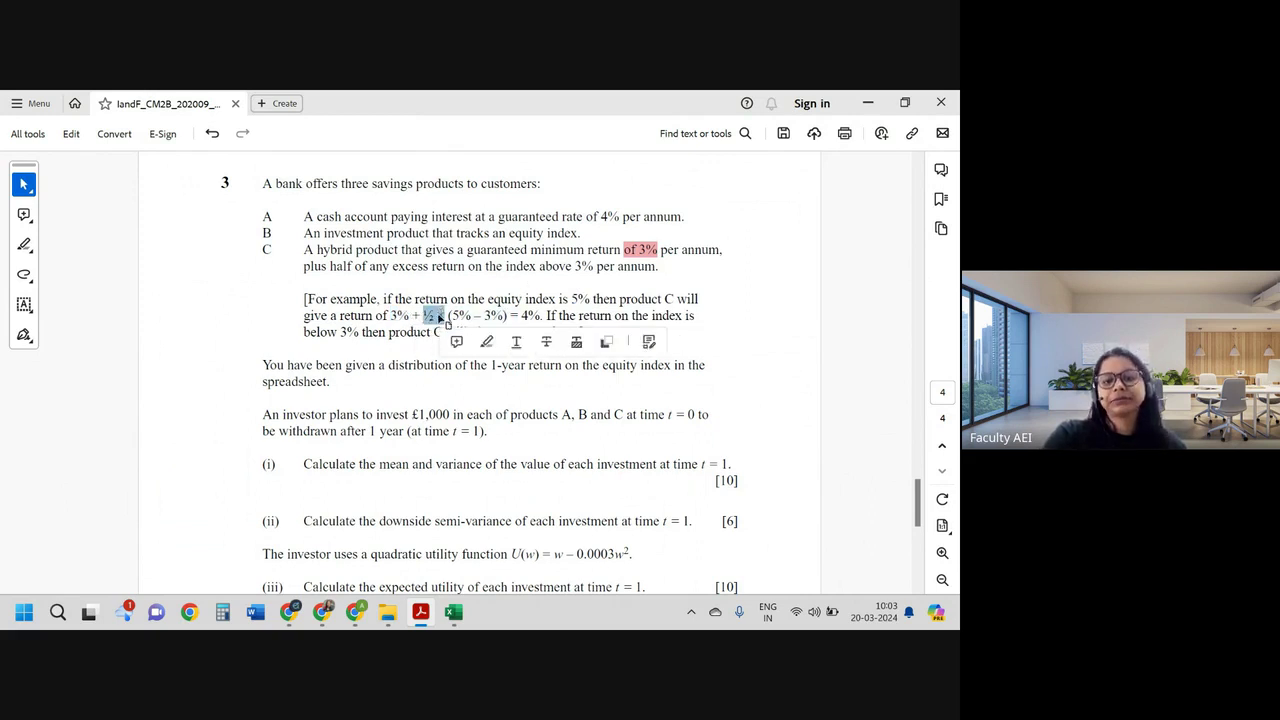
left_click_drag(521, 316, 546, 316)
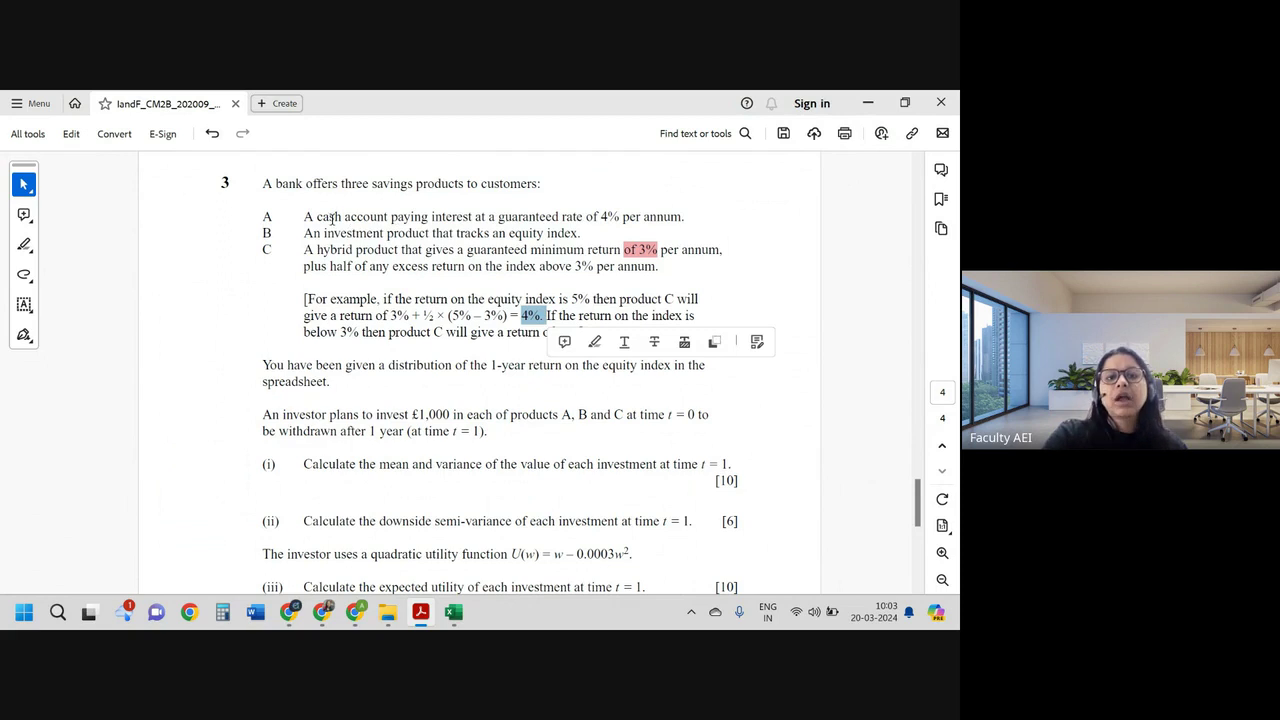
left_click_drag(317, 217, 672, 222)
left_click_drag(388, 234, 566, 233)
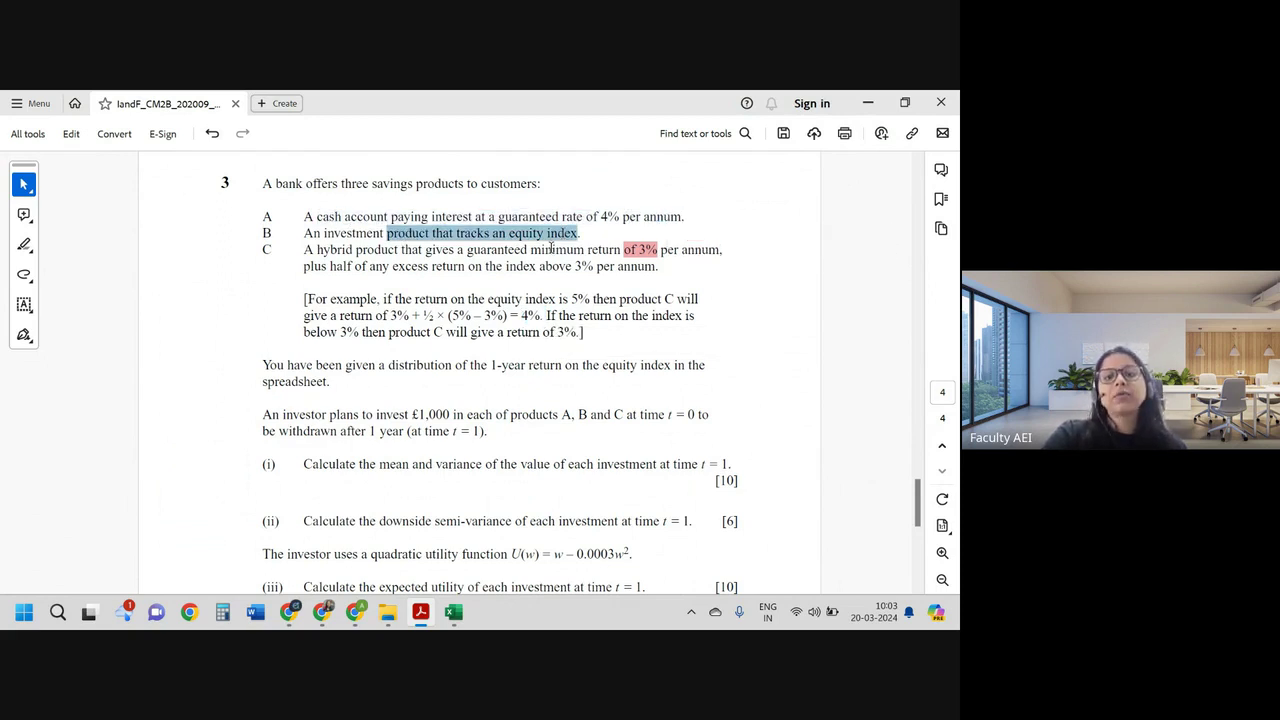
left_click_drag(573, 299, 590, 299)
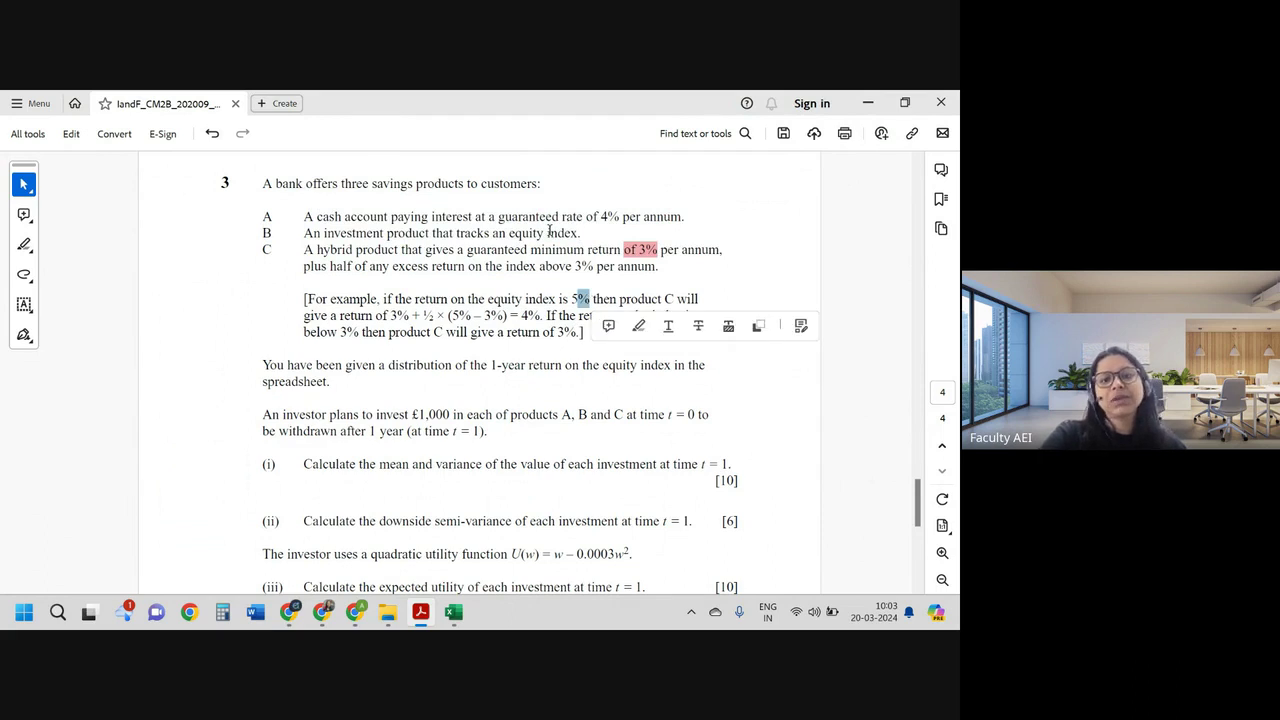
left_click_drag(581, 233, 302, 238)
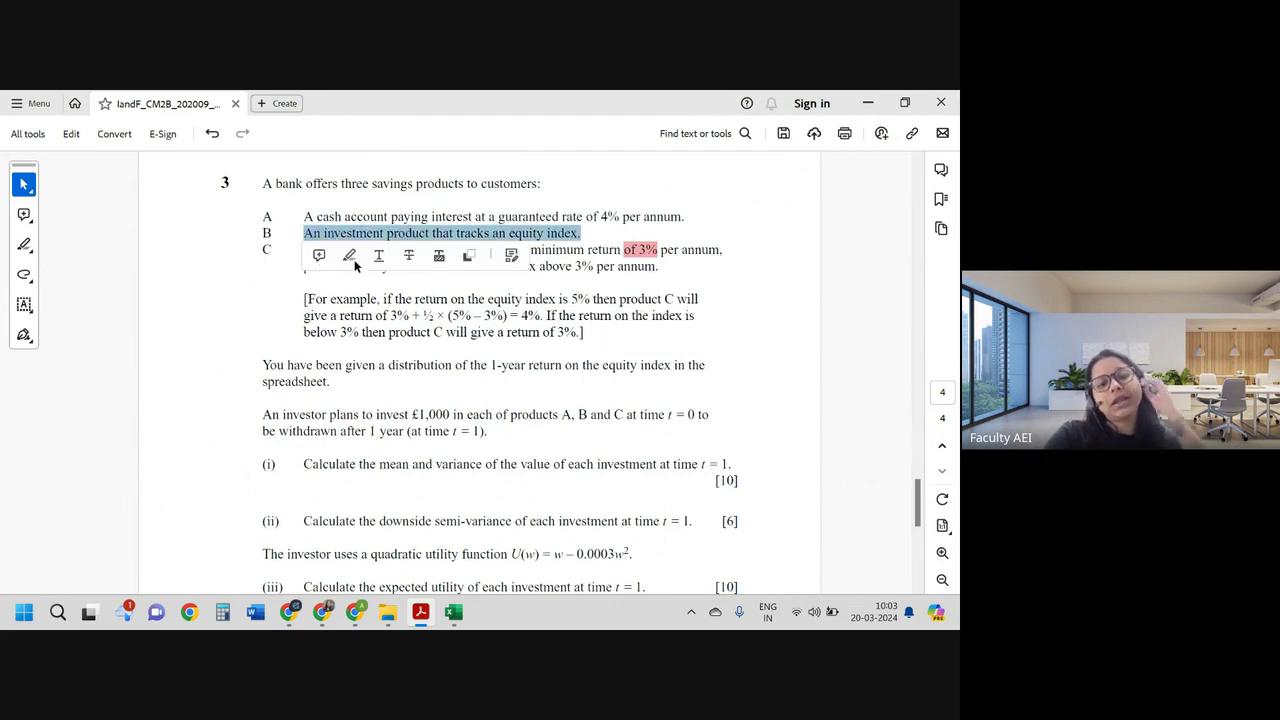
Step: Scroll through the question and mark where the return distribution spreadsheet is mentioned
scroll(548, 358, "down", 1)
scroll(548, 352, "up", 1)
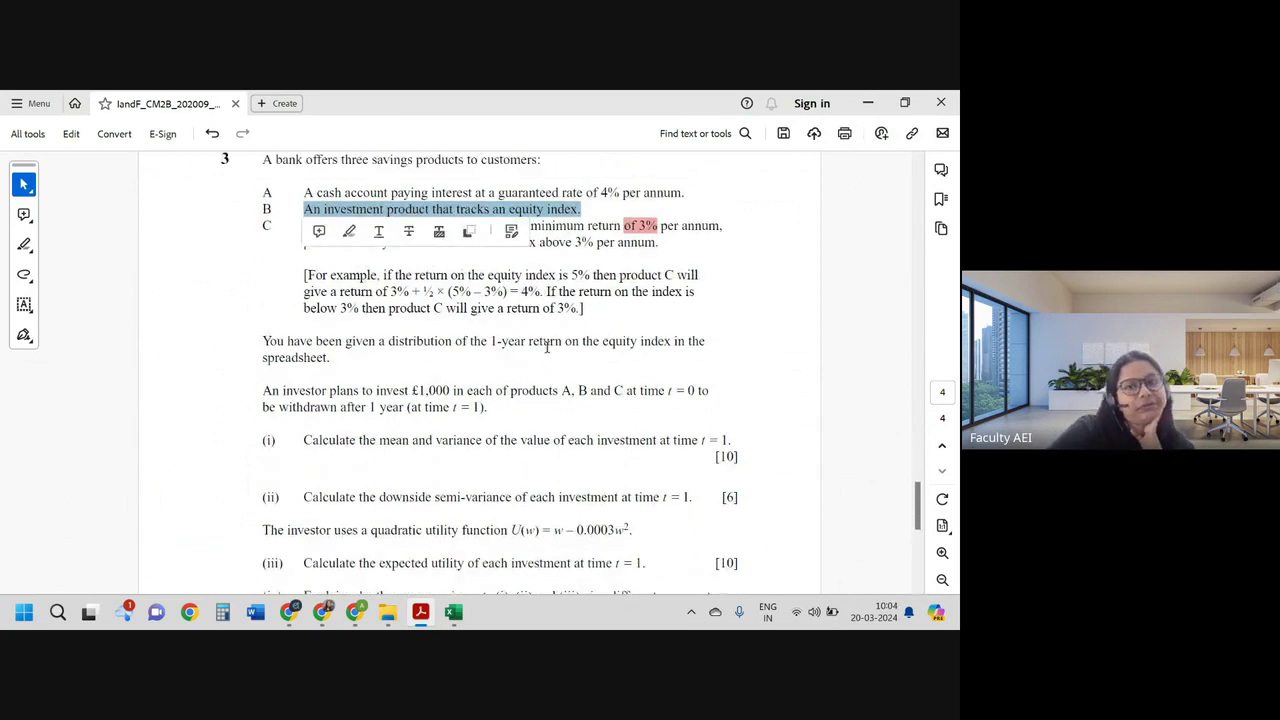
scroll(470, 385, "down", 1)
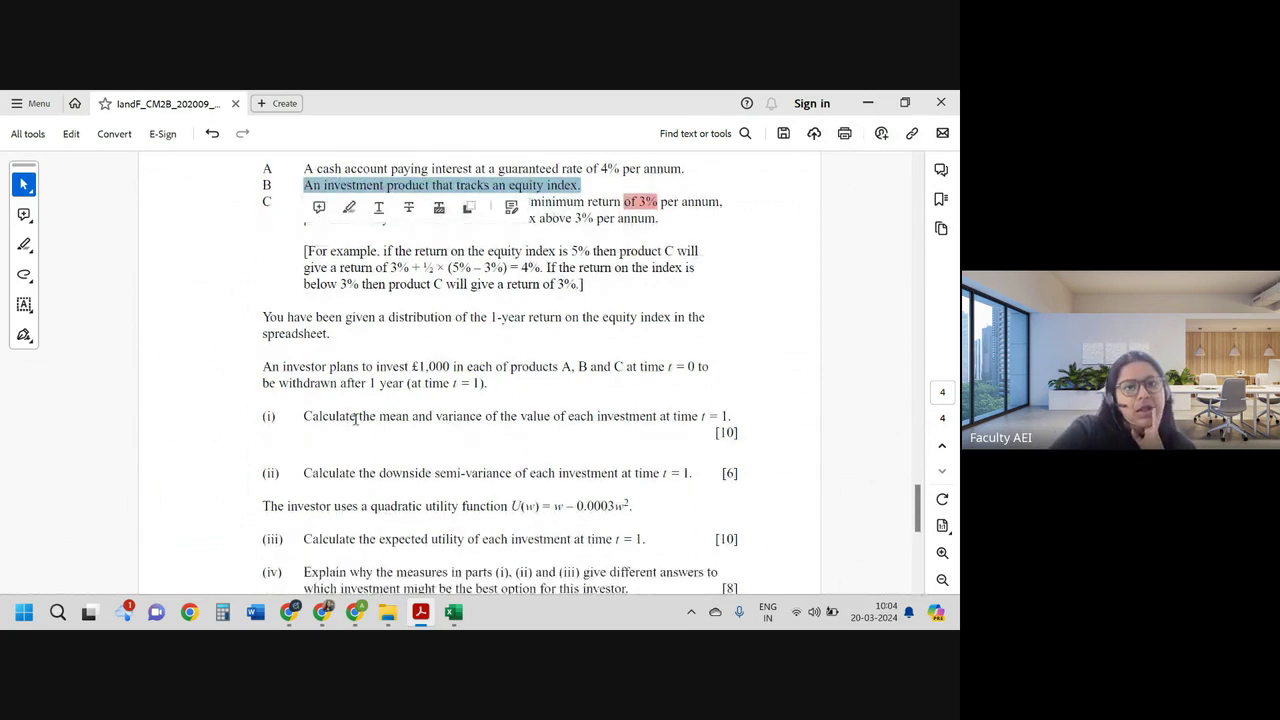
scroll(375, 394, "down", 1)
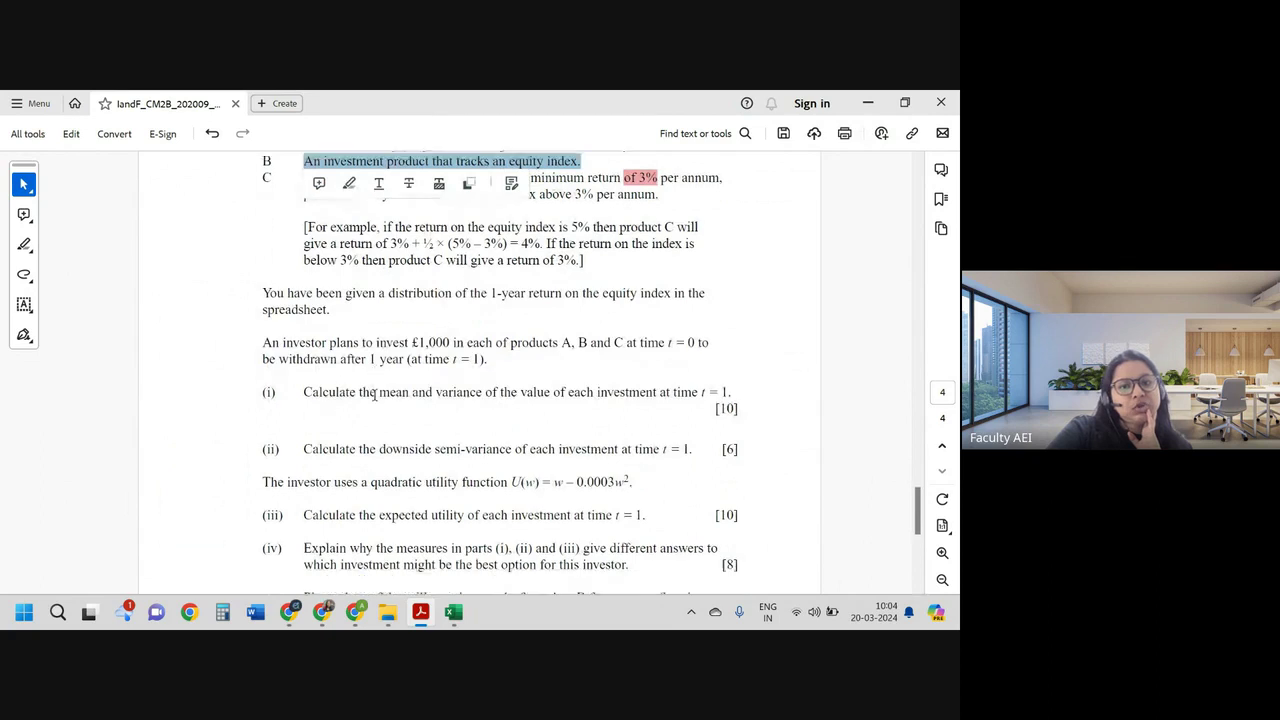
left_click_drag(493, 289, 671, 294)
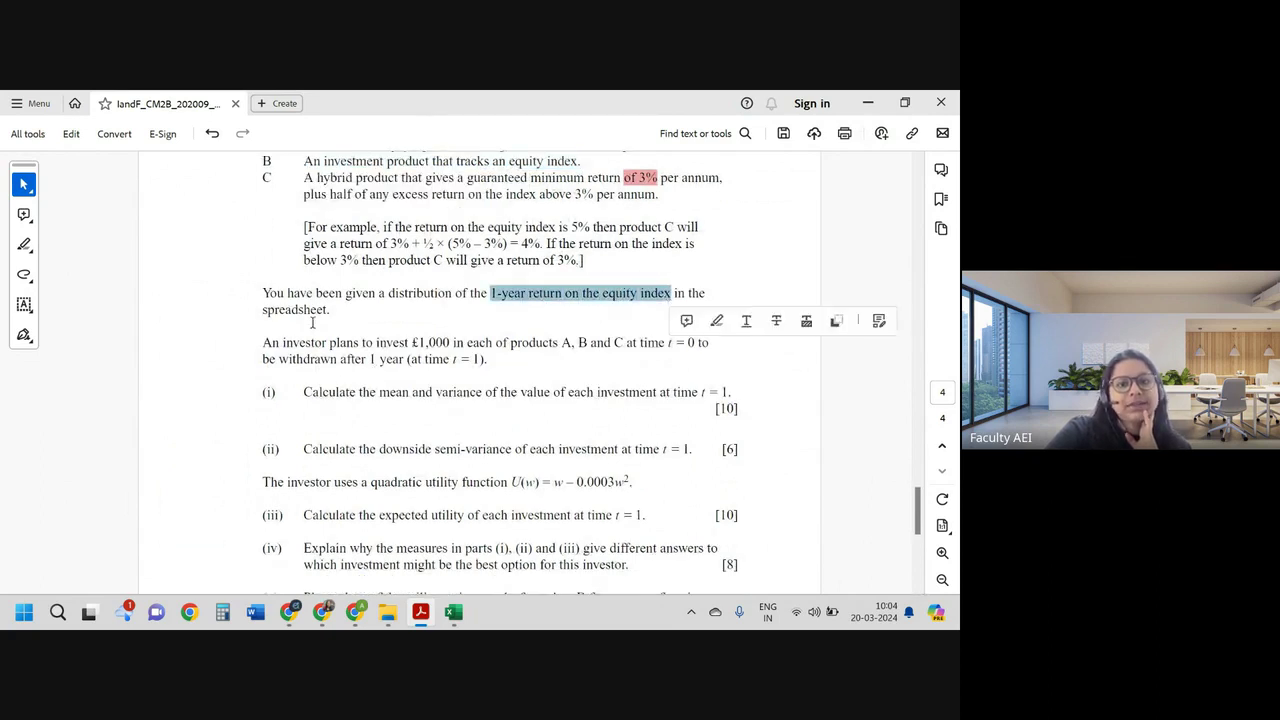
left_click_drag(297, 310, 330, 311)
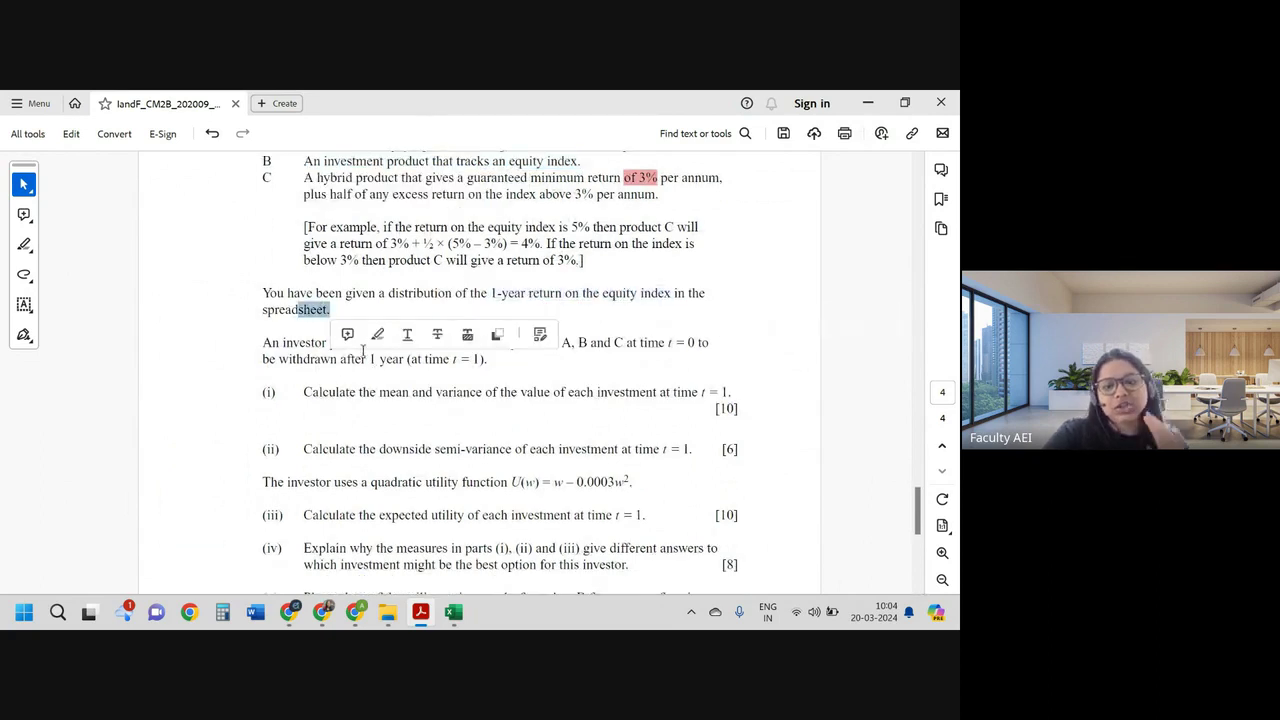
Step: Bring up the Q3 data sheet and select the -20% return in A3
left_click(453, 612)
left_click(424, 566)
left_click(165, 315)
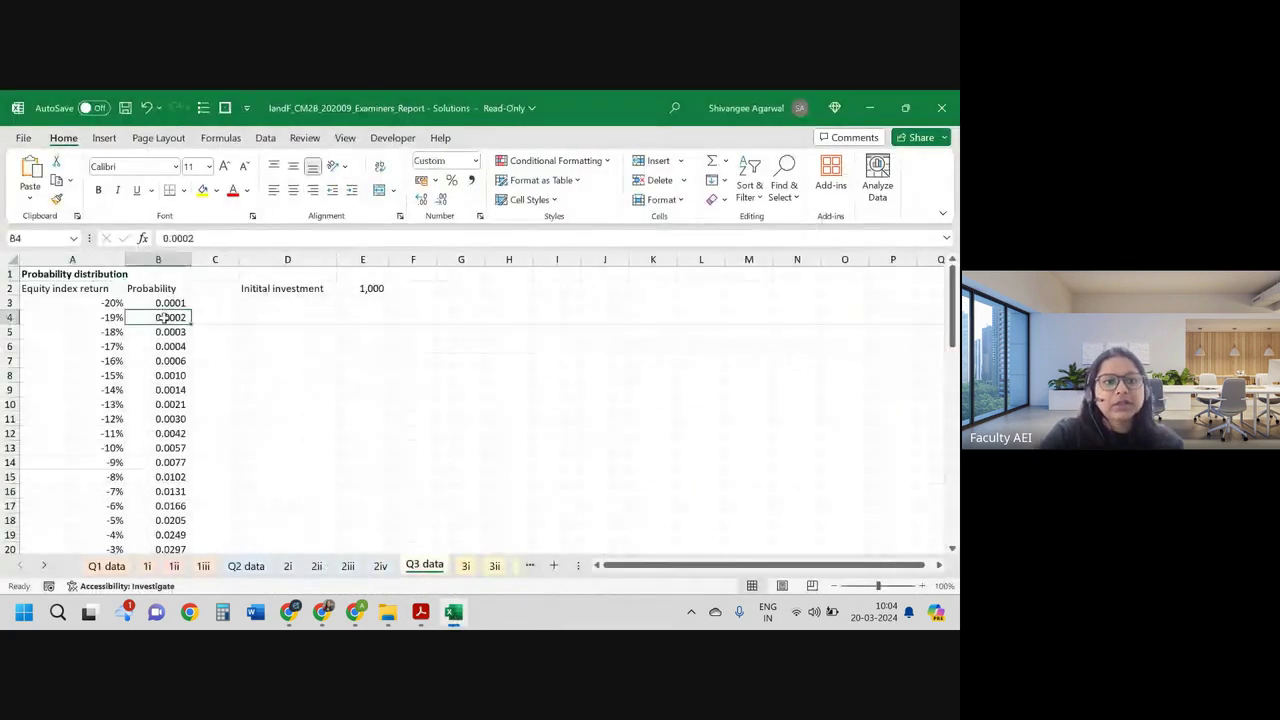
left_click(100, 409)
left_click(100, 450)
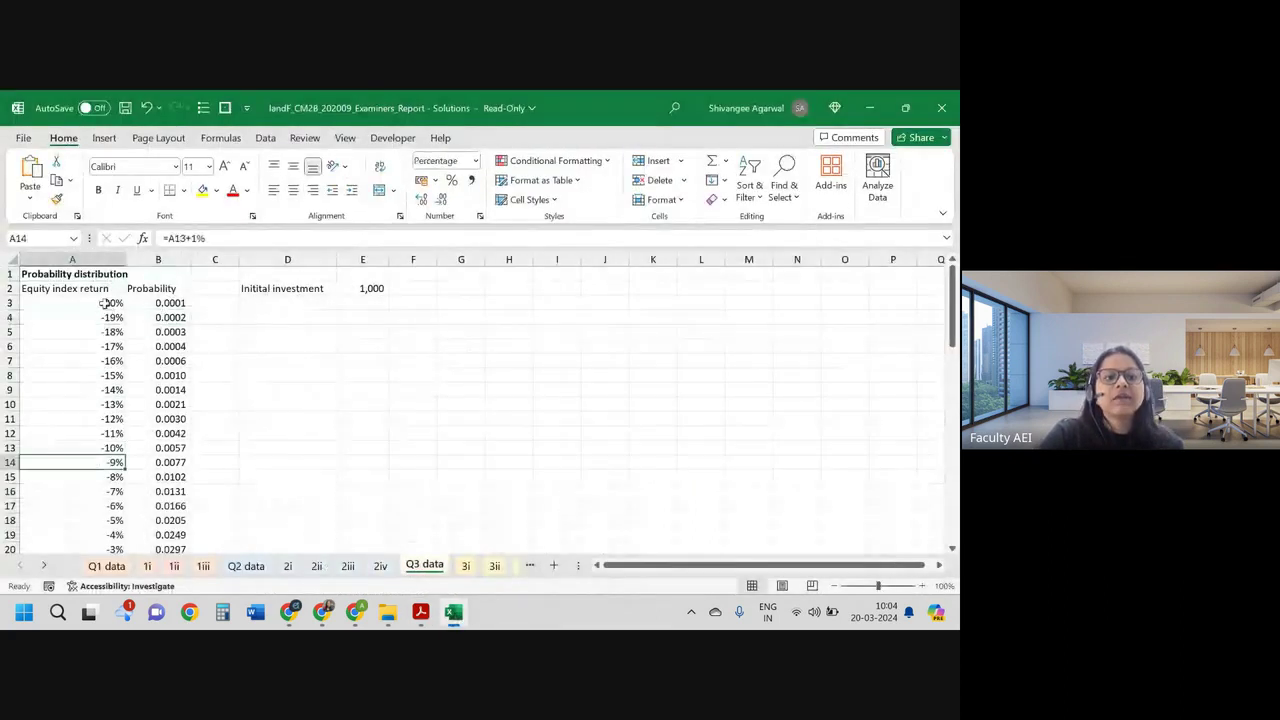
left_click(105, 303)
Step: Check how far the return column extends using Ctrl+Down and Ctrl+Up
key("ctrl+Down")
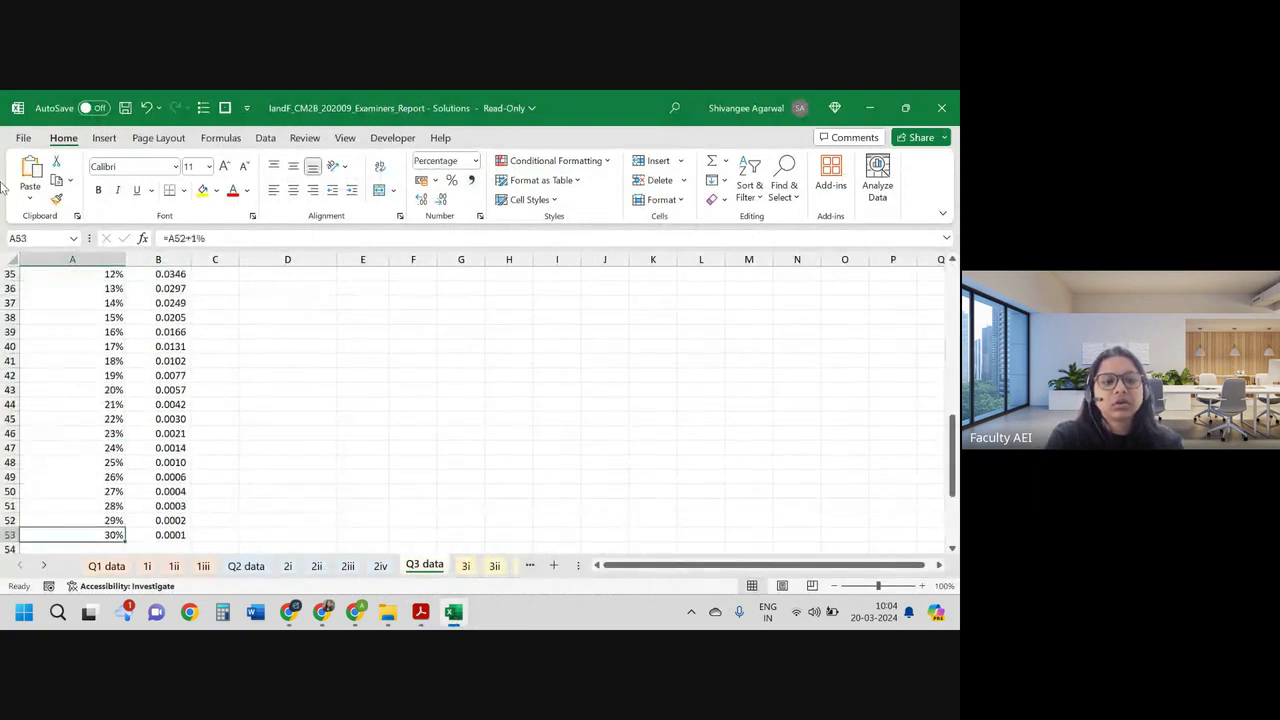
key("ctrl+Up")
key("ctrl+Down")
key("ctrl+Down")
key("ctrl+Up")
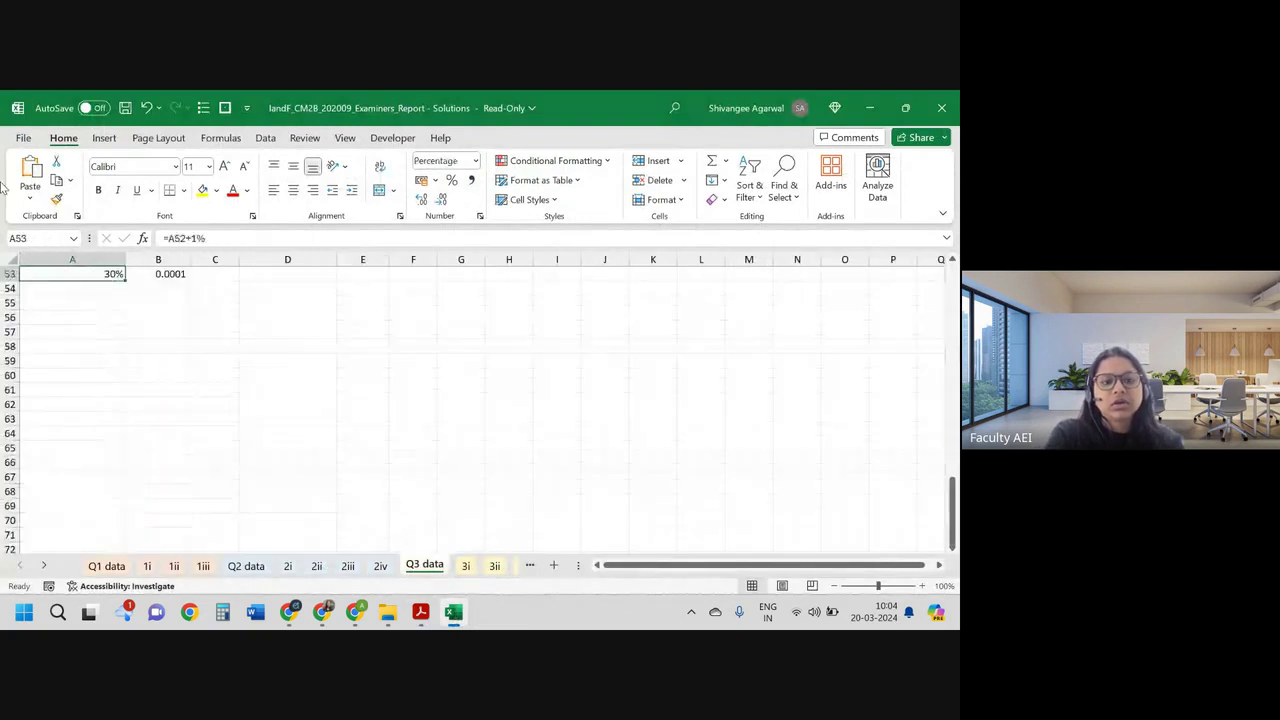
key("ctrl+Up")
key("Down")
key("ctrl+Down")
key("ctrl+Up")
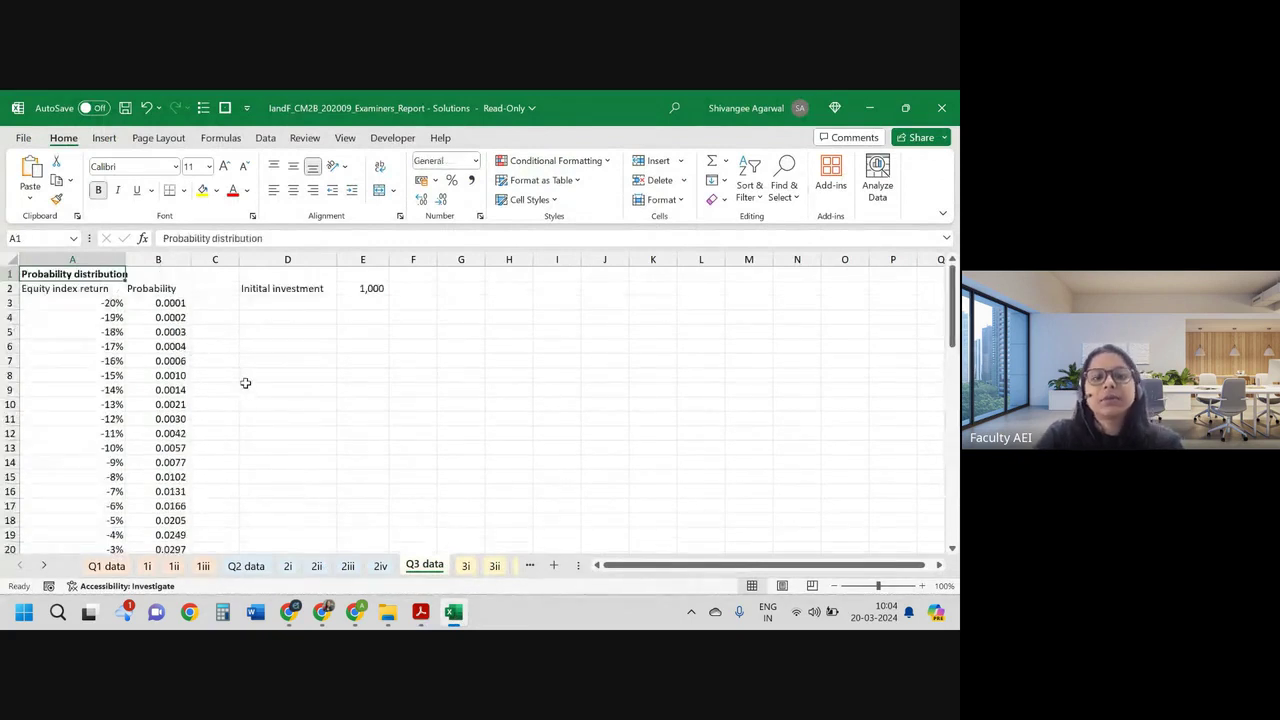
key("alt+Tab")
Step: Mark the £1,000 invested in each product and what part (i) asks to calculate
left_click(328, 336)
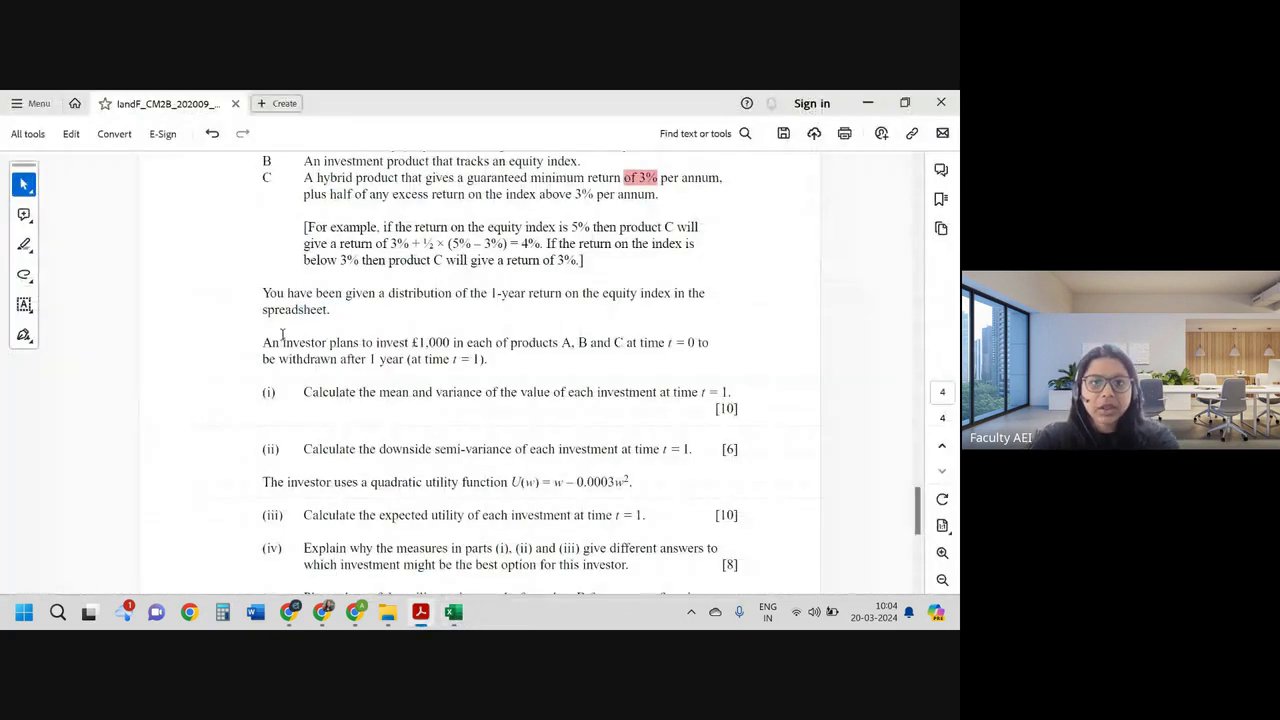
mouse_move(376, 345)
left_mouse_down()
mouse_move(728, 355)
mouse_move(698, 346)
left_mouse_up()
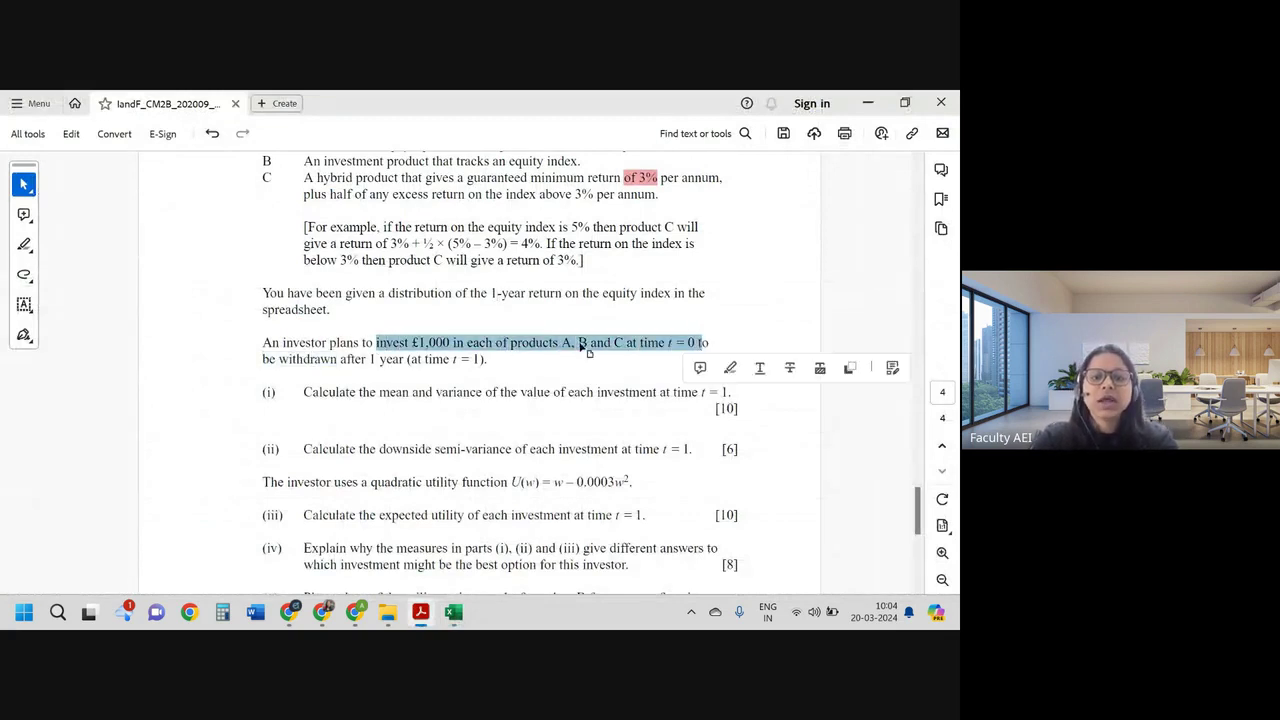
scroll(485, 333, "down", 4)
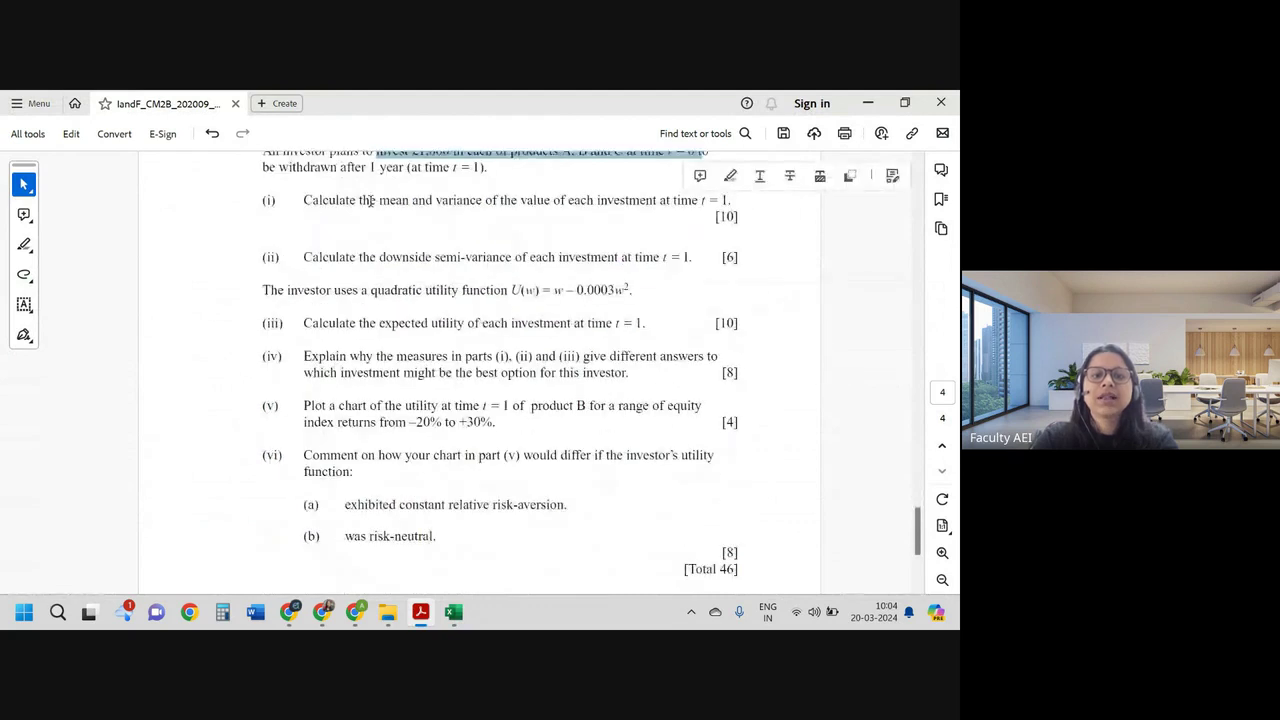
left_click_drag(359, 201, 704, 216)
left_click(612, 372)
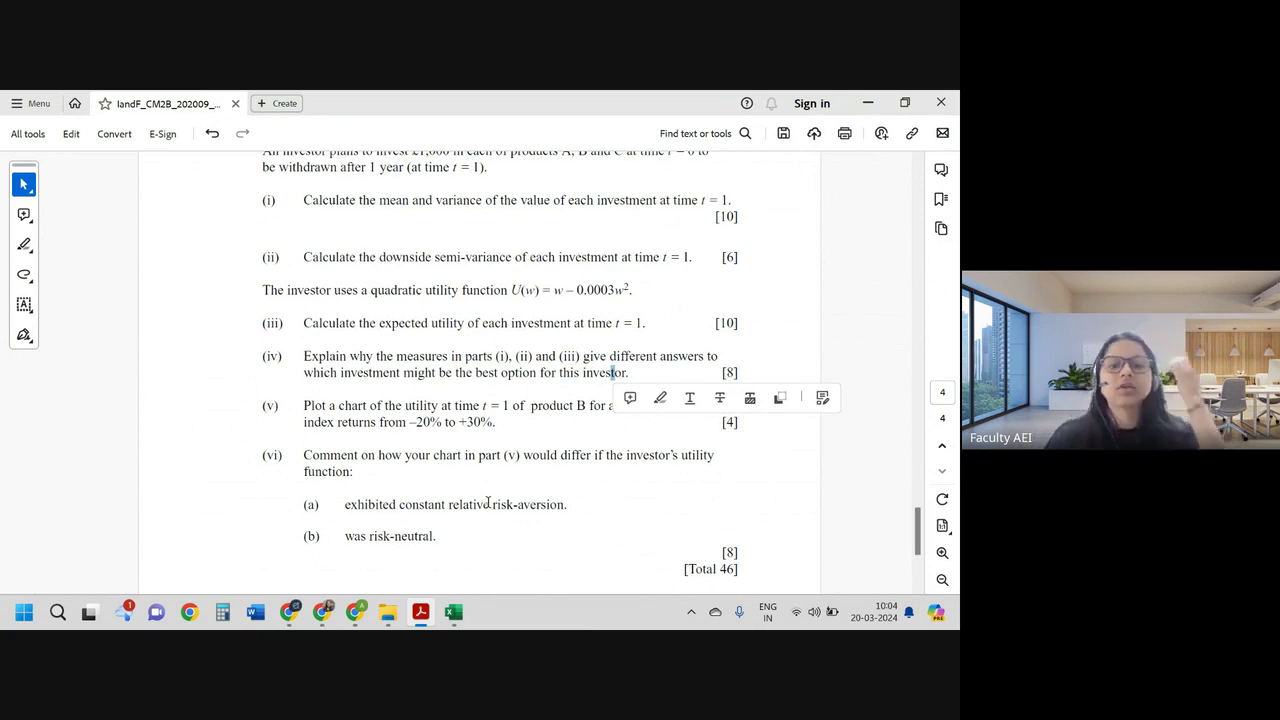
key("alt+Tab")
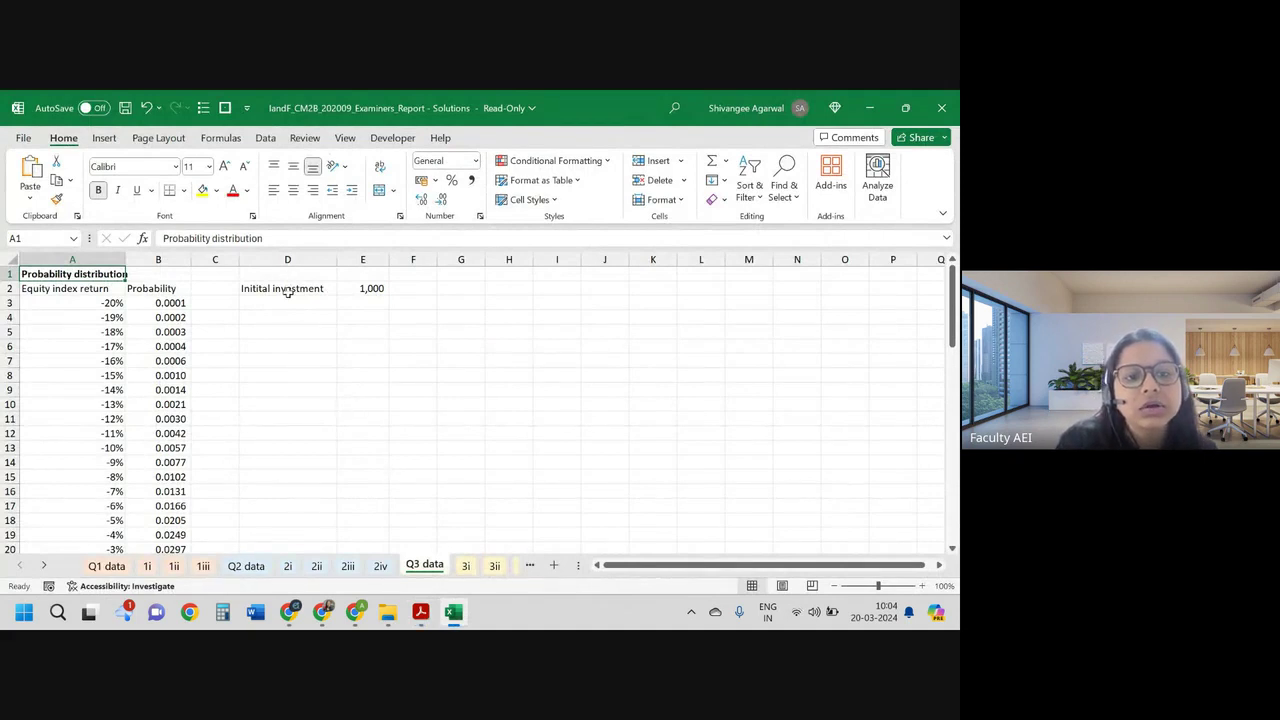
Step: Select the Initial investment label and value in D2:E2, then glance at the 3i solution sheet
left_click_drag(287, 292, 375, 276)
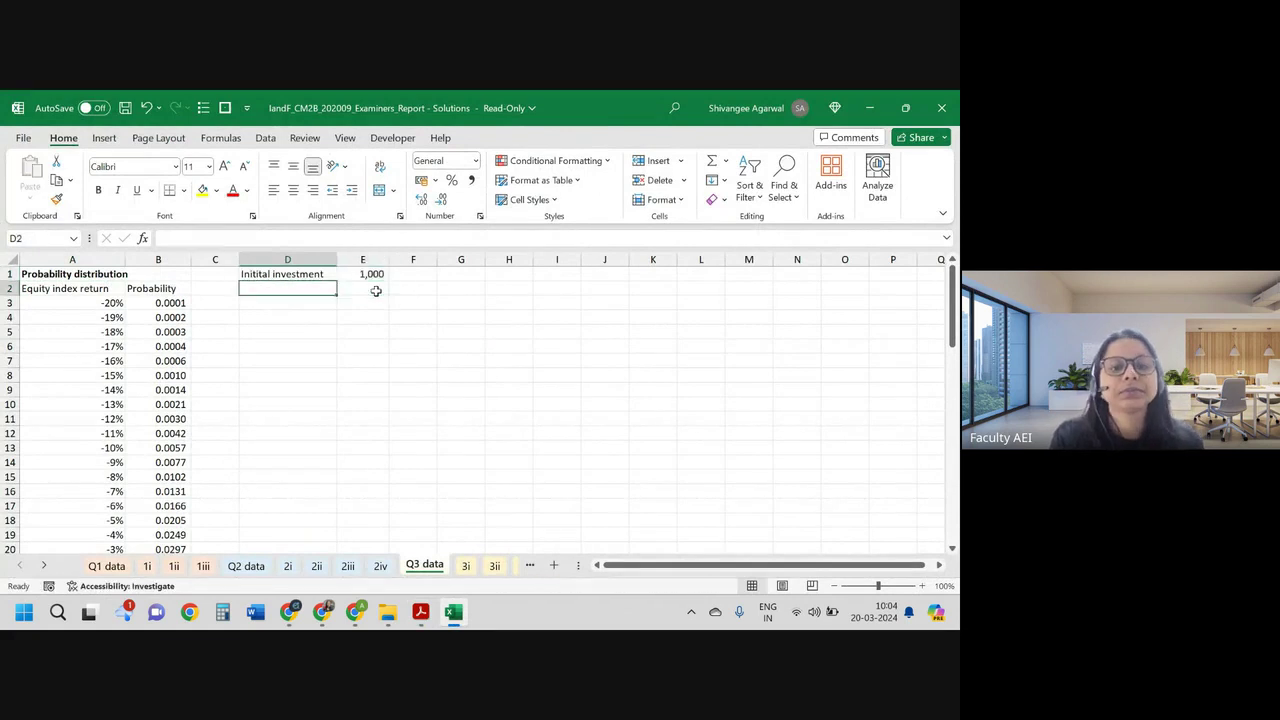
key("ctrl+c")
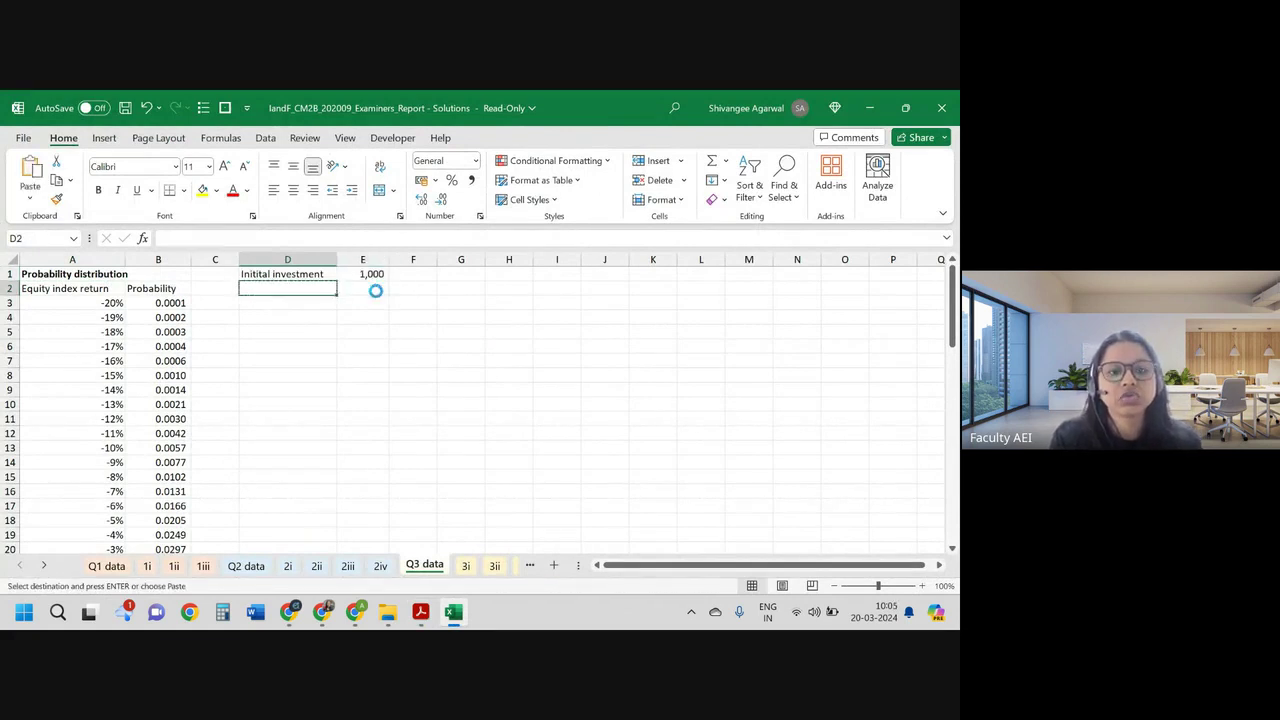
key("ctrl+z")
key("Escape")
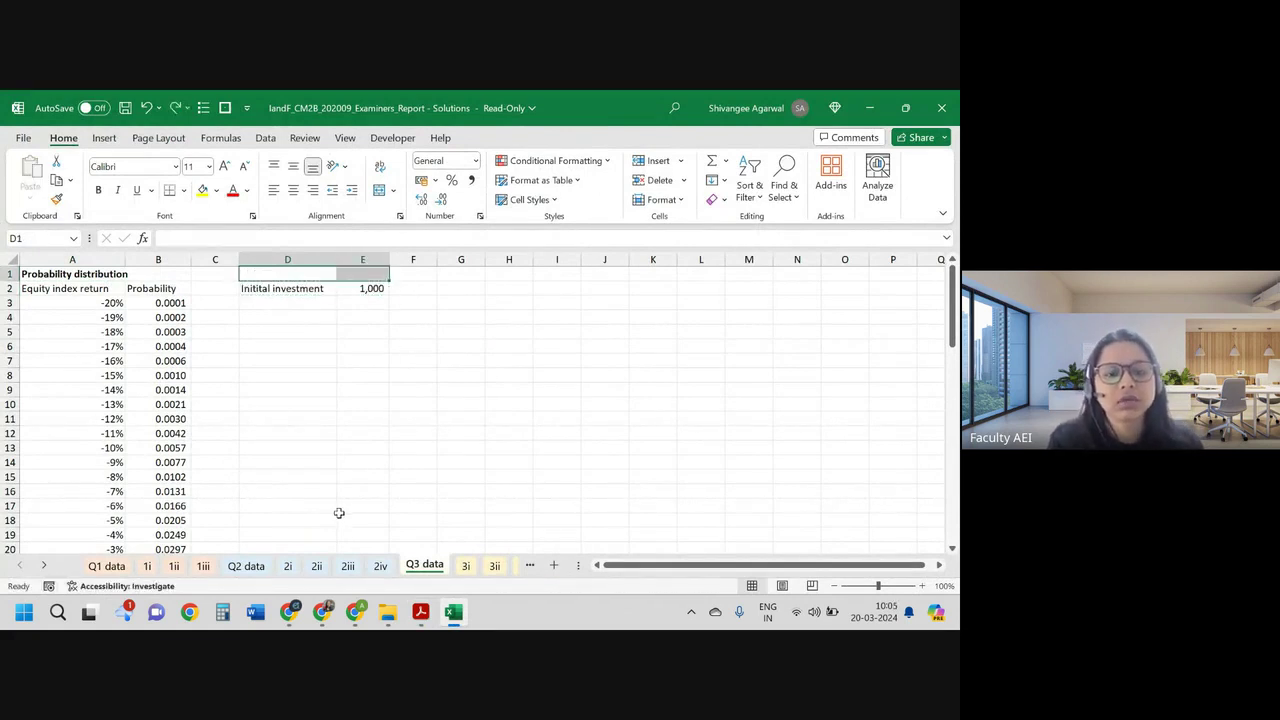
left_click(465, 566)
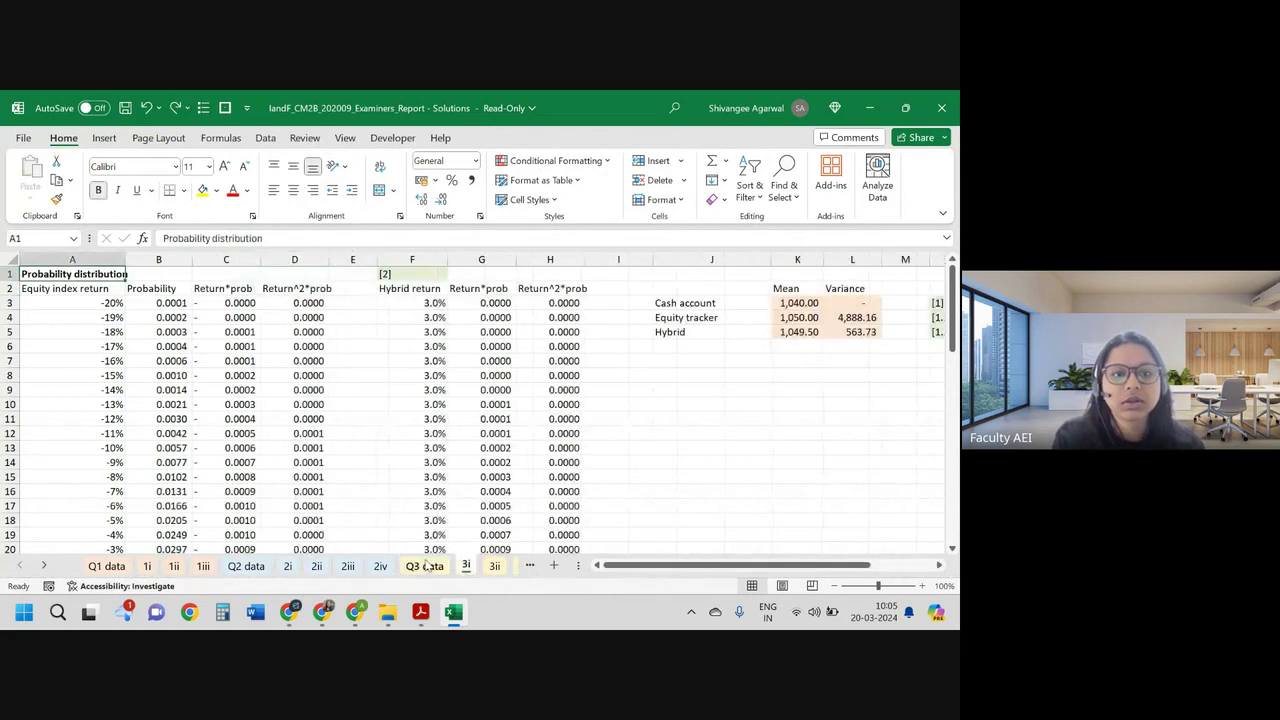
left_click(428, 566)
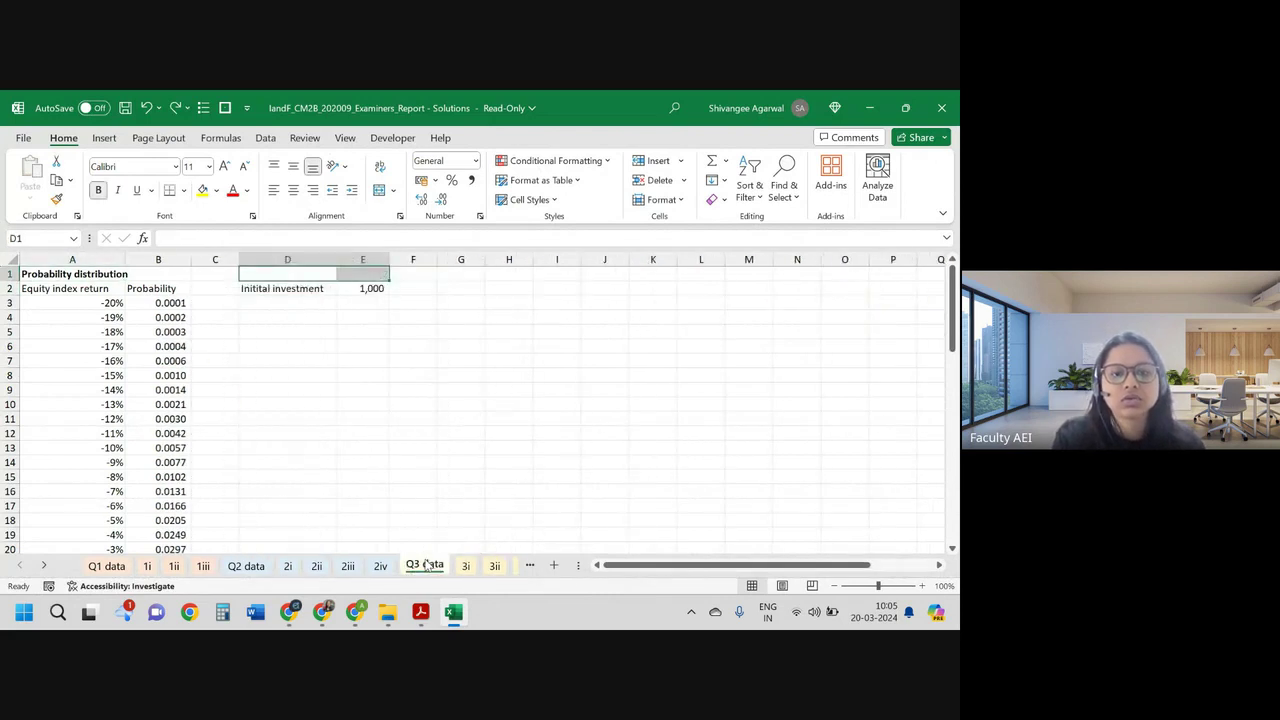
Step: Move the Initial investment label and its 1,000 value from D2:E2 into D1:E1
left_click_drag(286, 297, 363, 295)
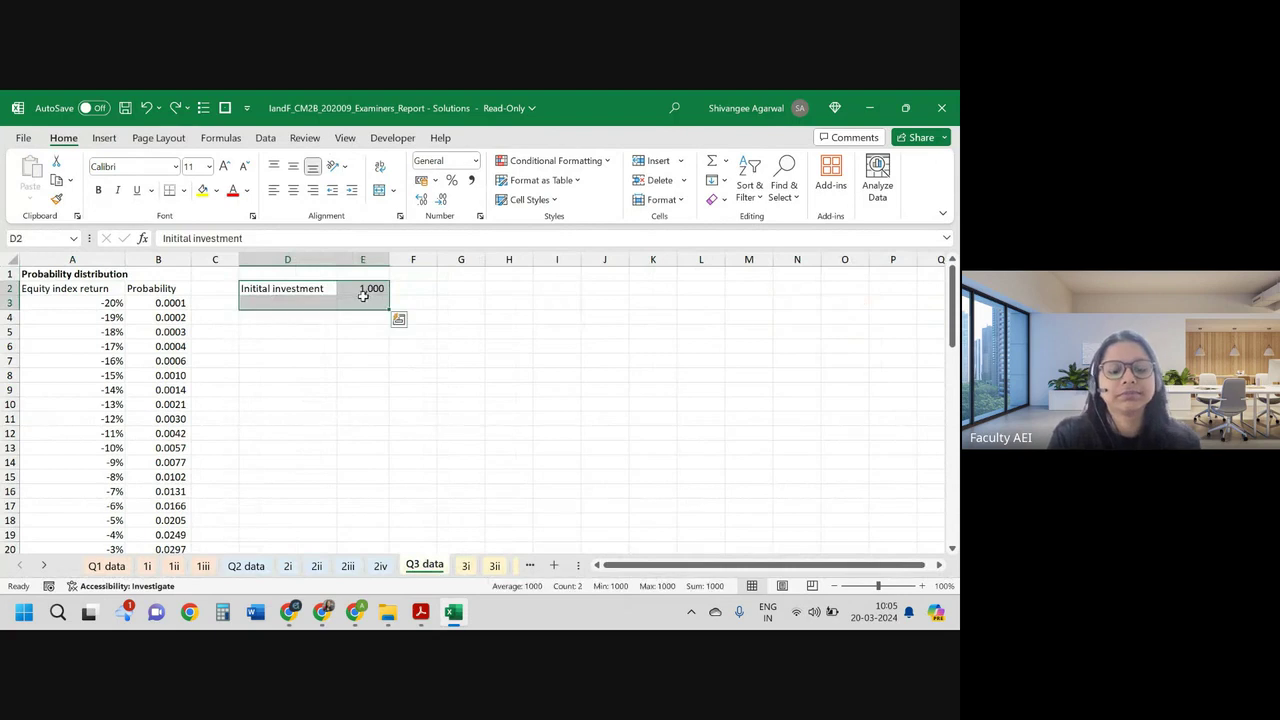
key("Down")
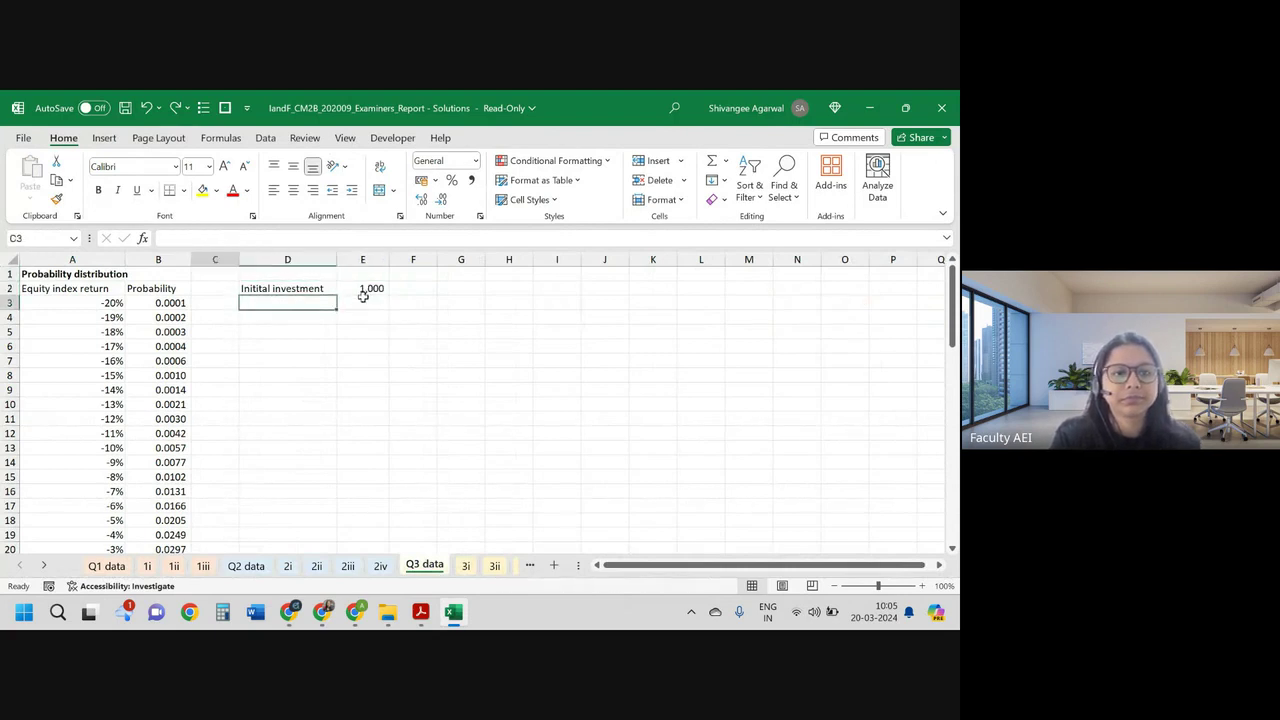
key("Left")
key("Left")
key("Left")
key("Right")
key("Right")
key("Right")
key("Right")
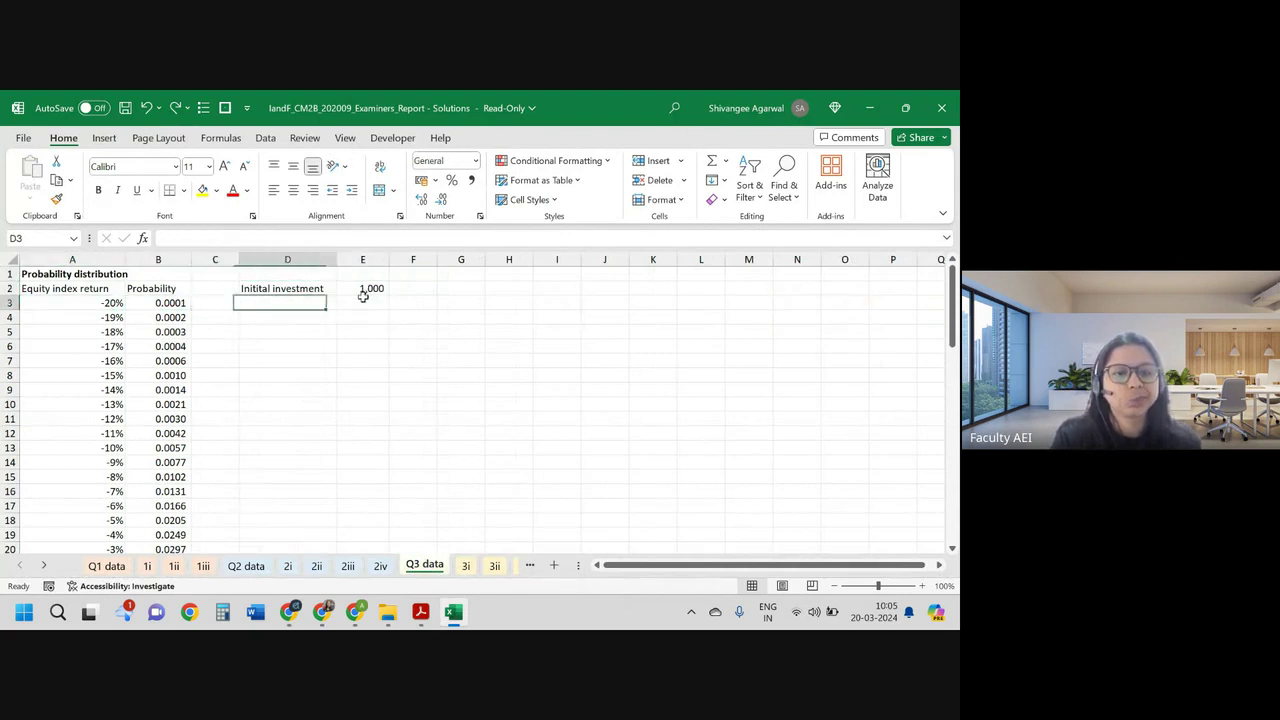
key("Up")
key("Left")
key("Down")
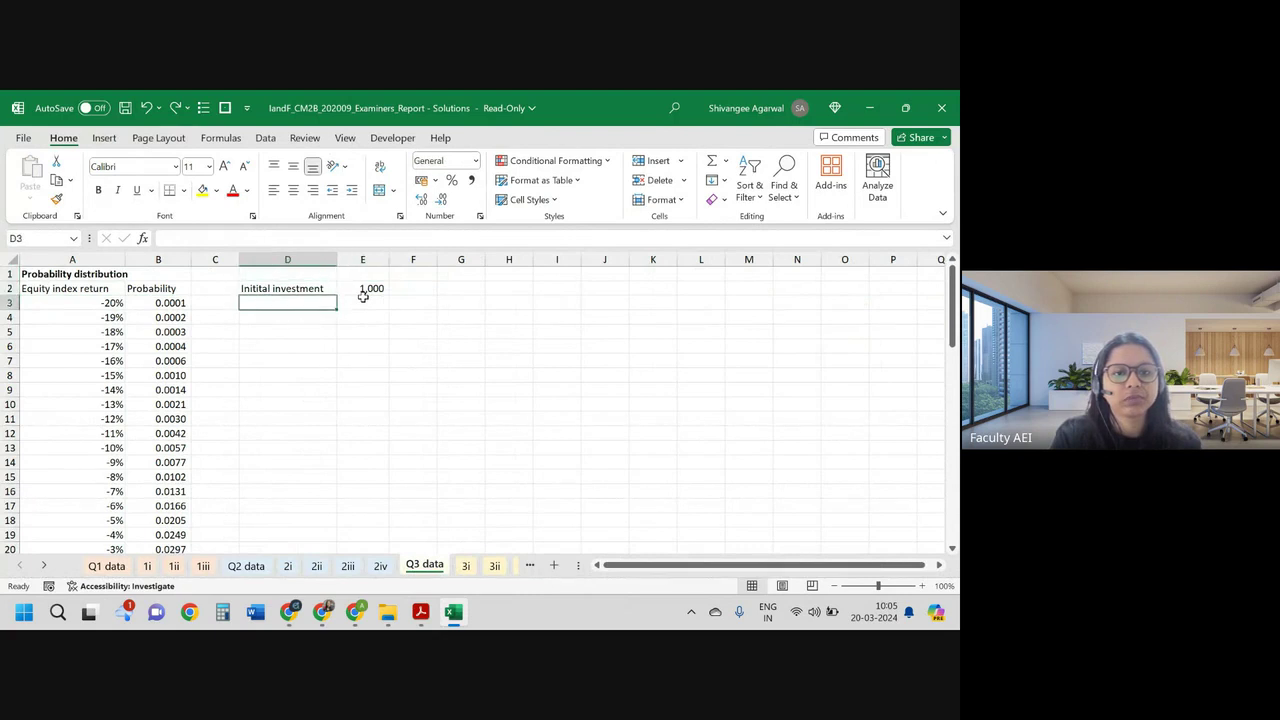
key("Up")
key("shift+Right")
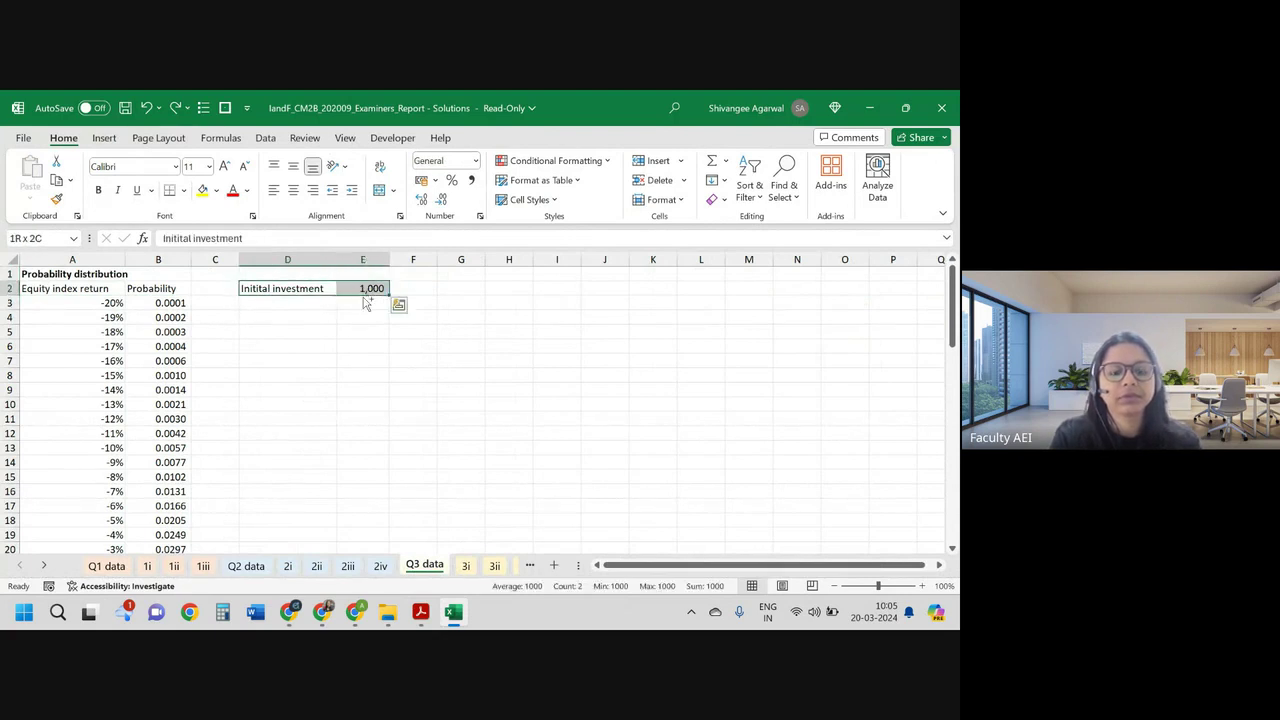
key("ctrl+c")
key("Up")
key("ctrl+v")
key("Down")
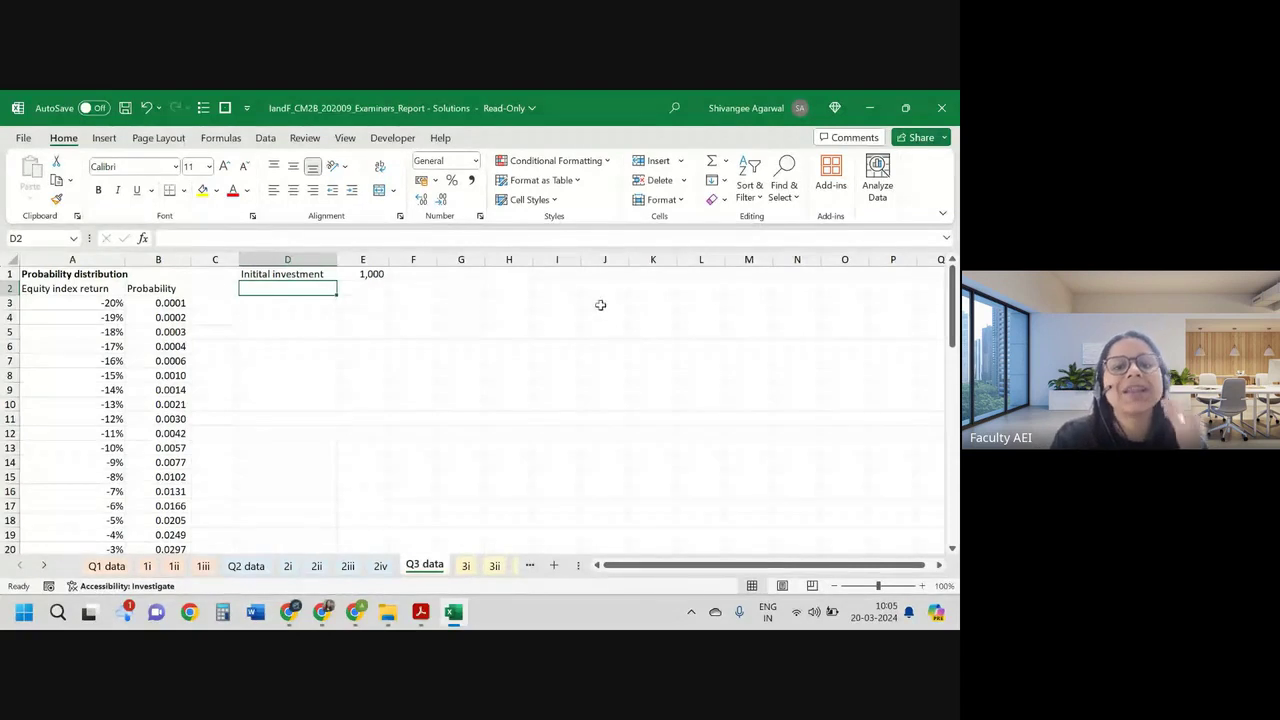
Step: Add the headings Mean in M1 and variance in N1
left_click(466, 276)
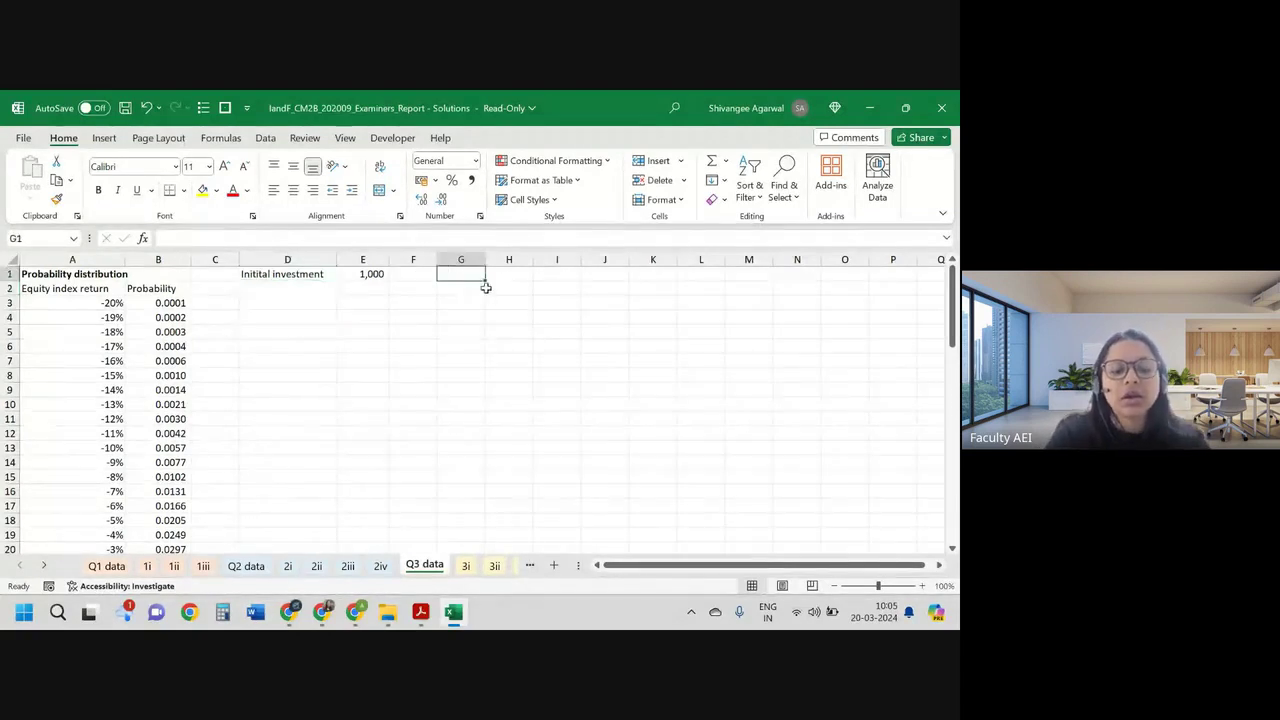
key("alt+Tab")
scroll(485, 287, "up", 5)
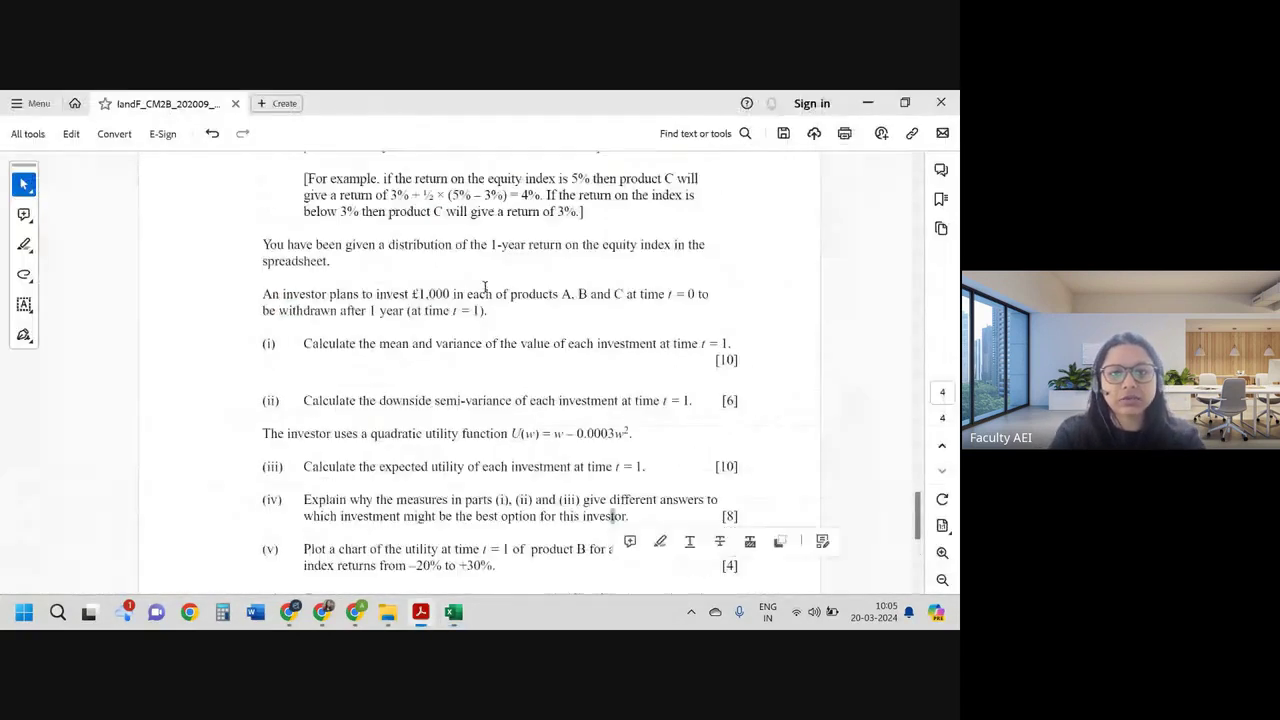
key("alt+Tab")
type("A")
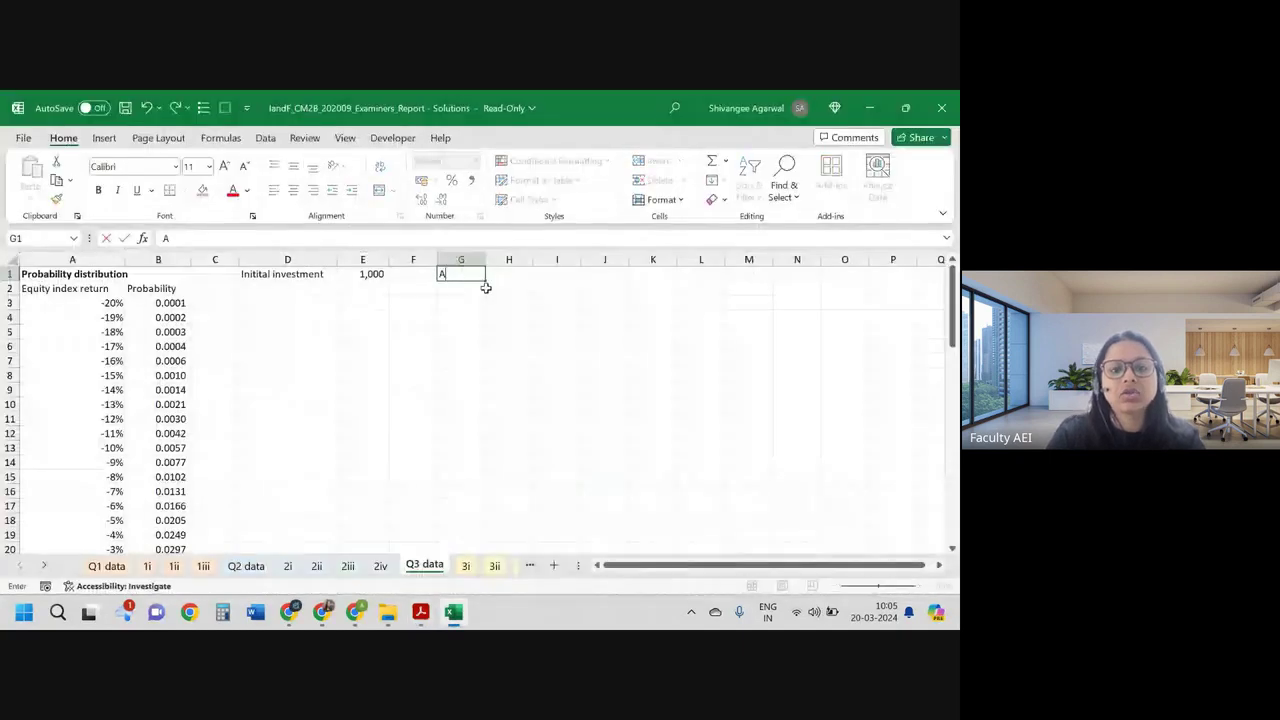
key("Tab")
left_click(487, 290)
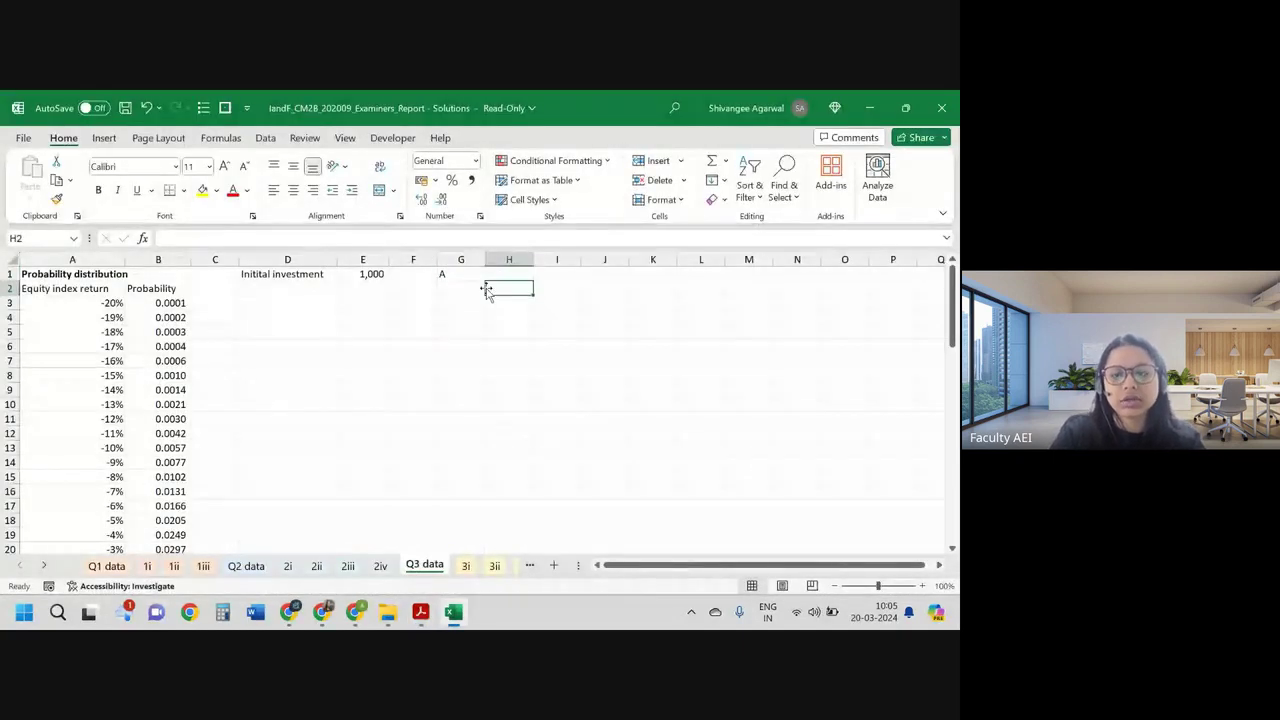
key("Up")
key("Left")
key("Right")
key("Right")
key("Right")
key("Right")
key("Right")
key("Right")
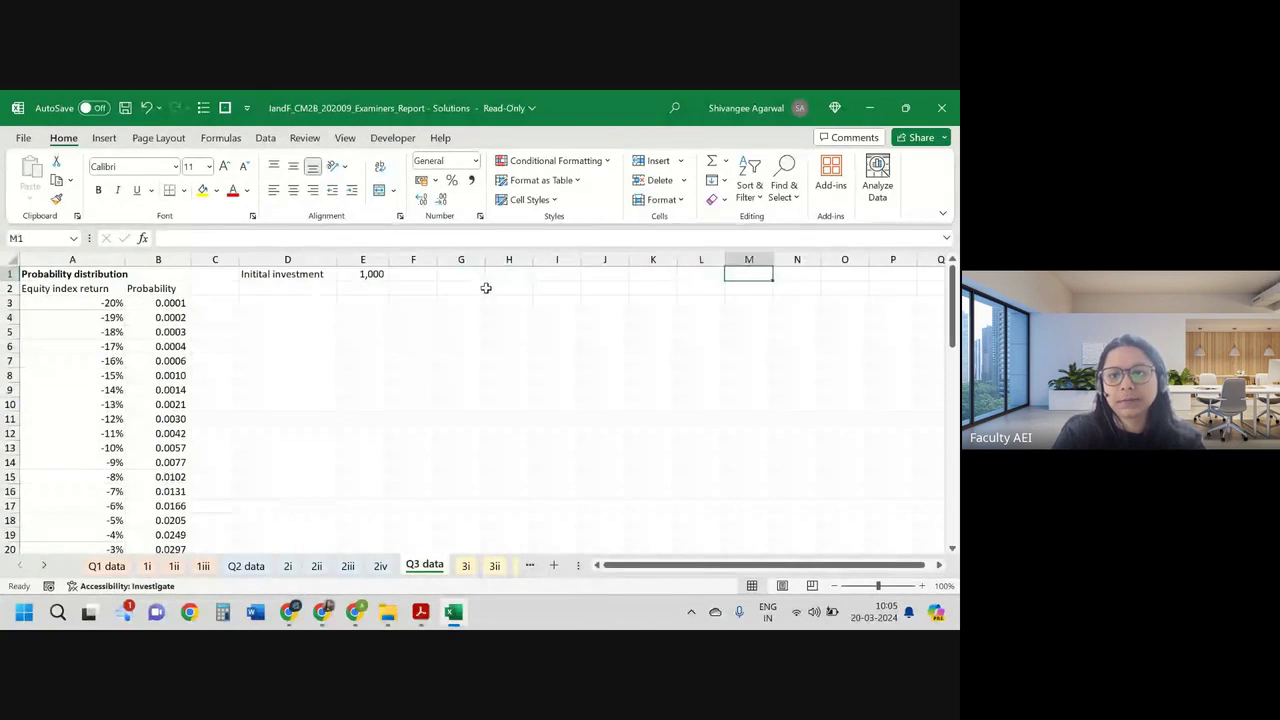
type("Mean")
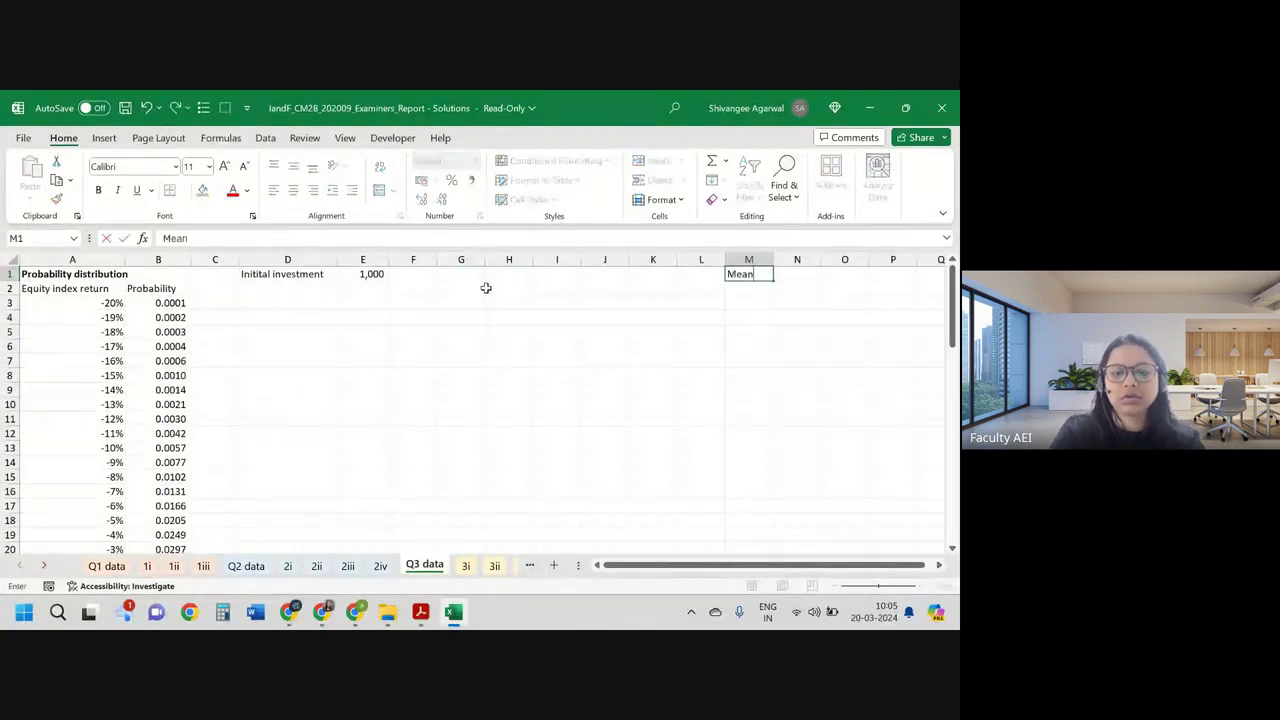
key("Tab")
type("varia")
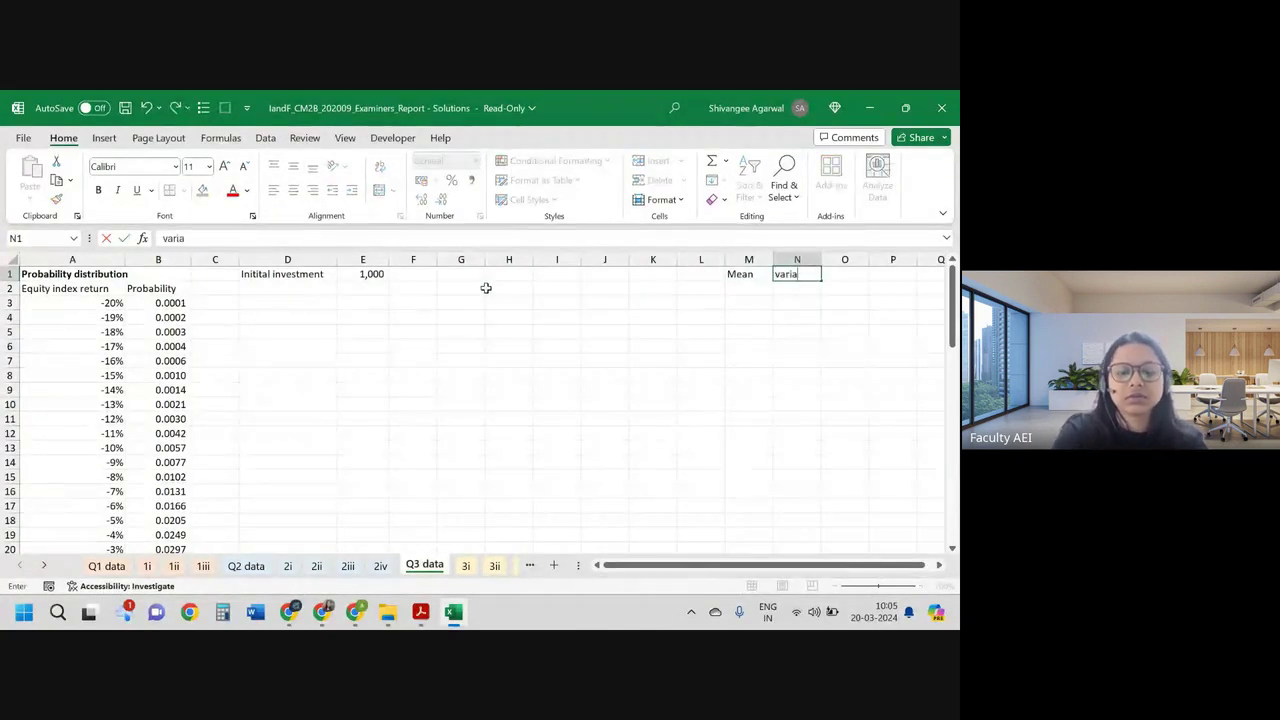
type("nce")
key("Return")
Step: Label row 2 as A and enter its mean =E1*(1+4%), giving 1040
key("Left")
key("Left")
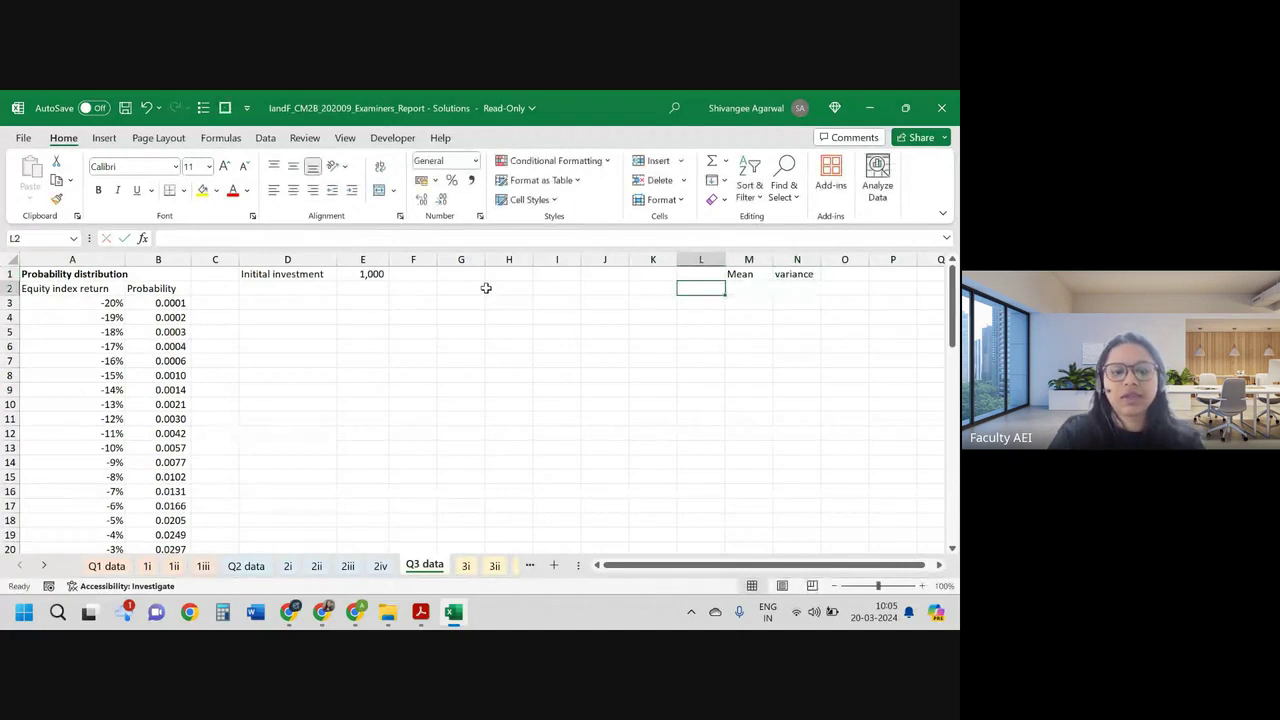
type("A")
key("Right")
type("=")
key("Left")
key("Left")
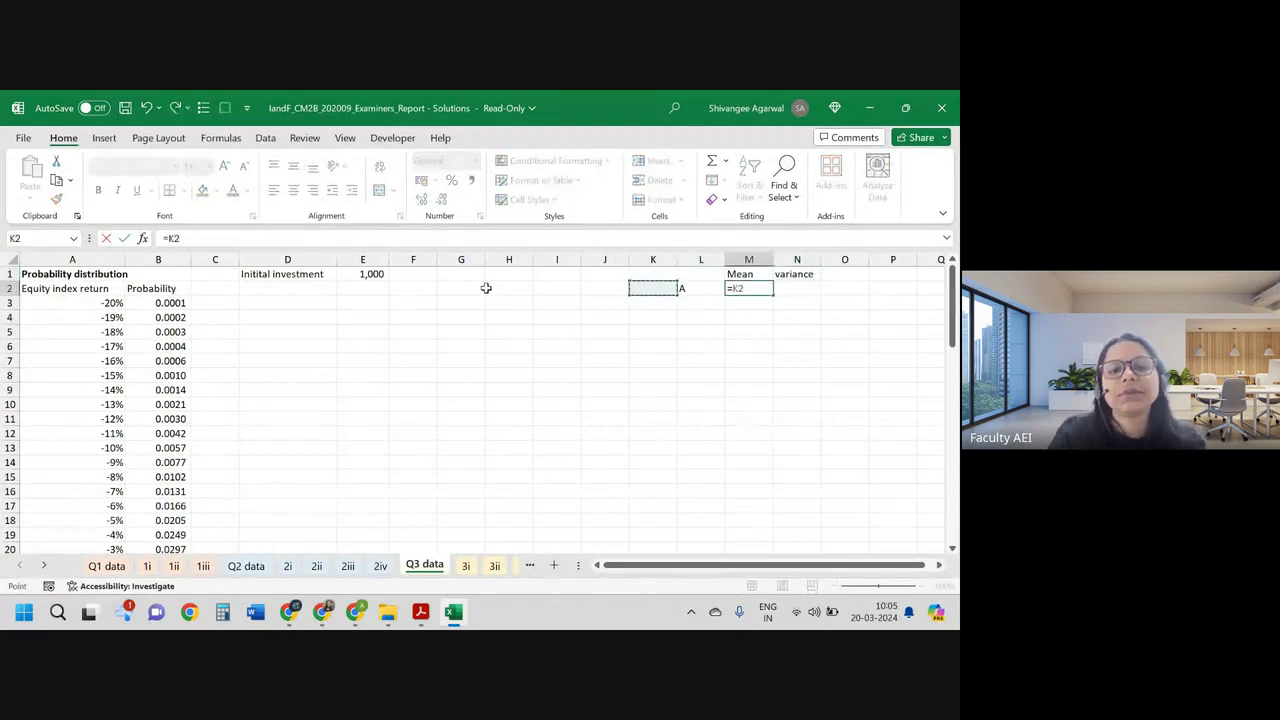
key("Left")
key("Left")
key("Left")
key("Left")
key("Left")
key("Left")
key("Up")
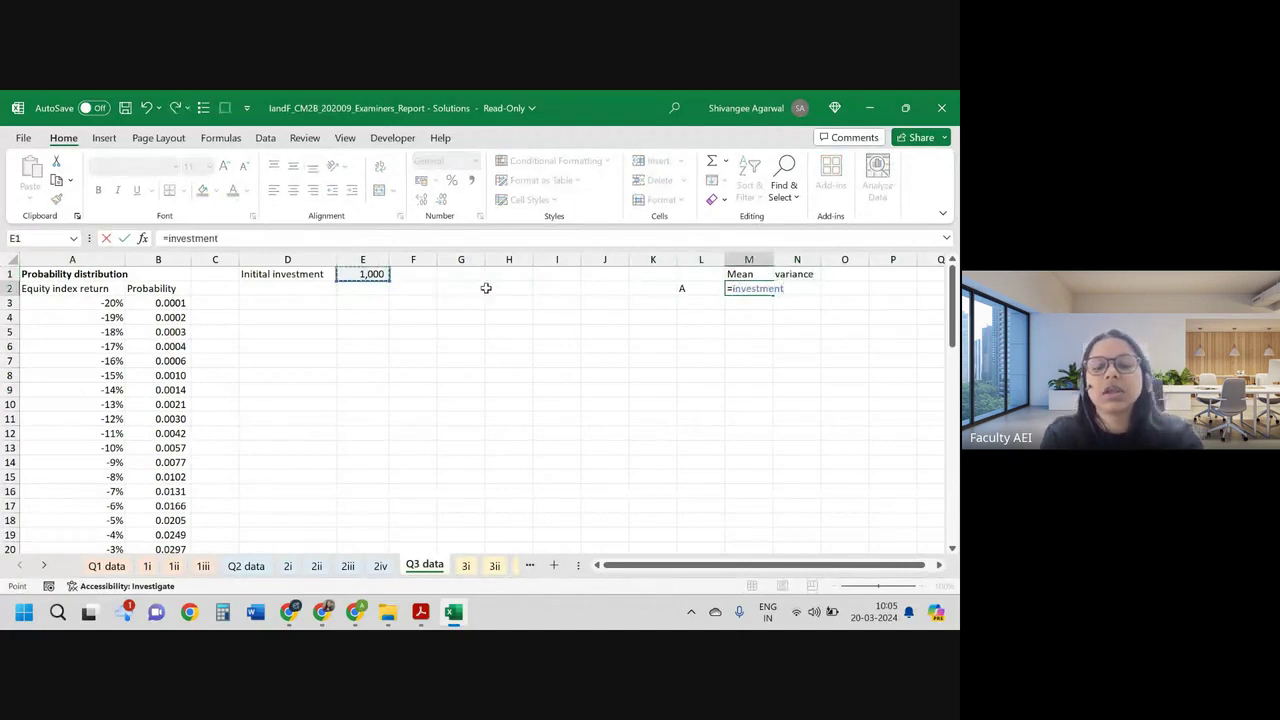
type("*")
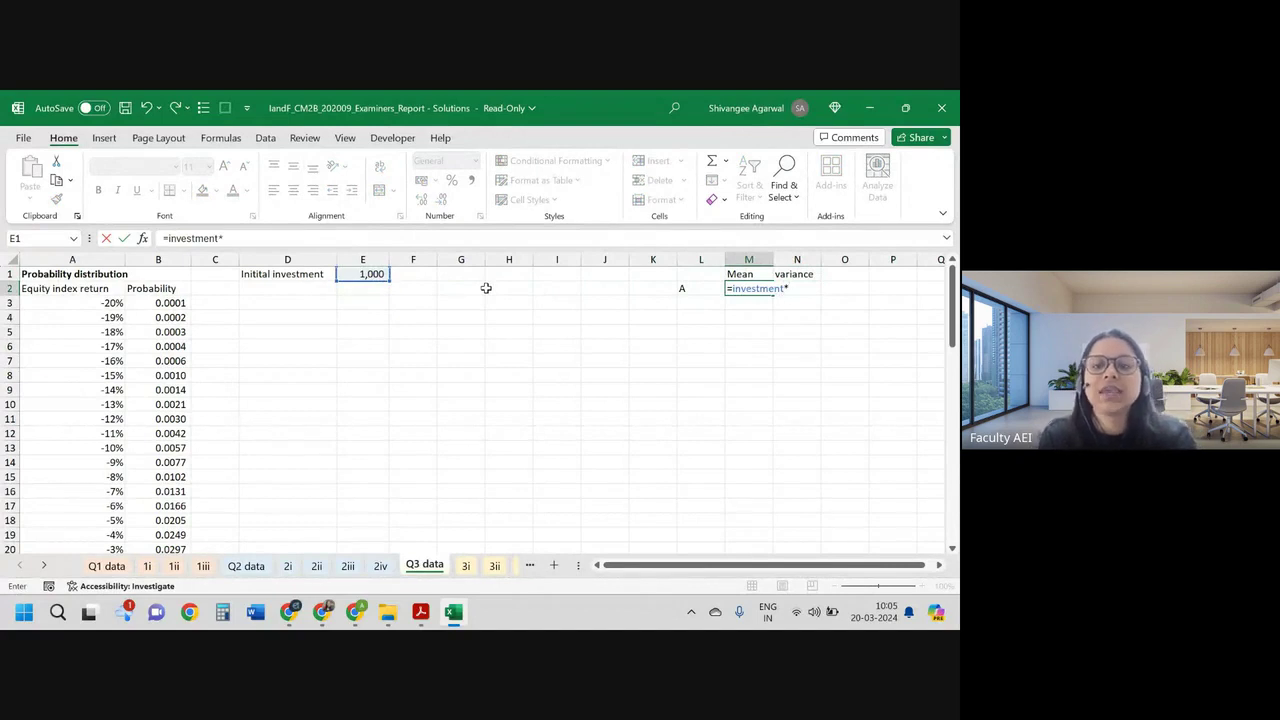
type("(1+")
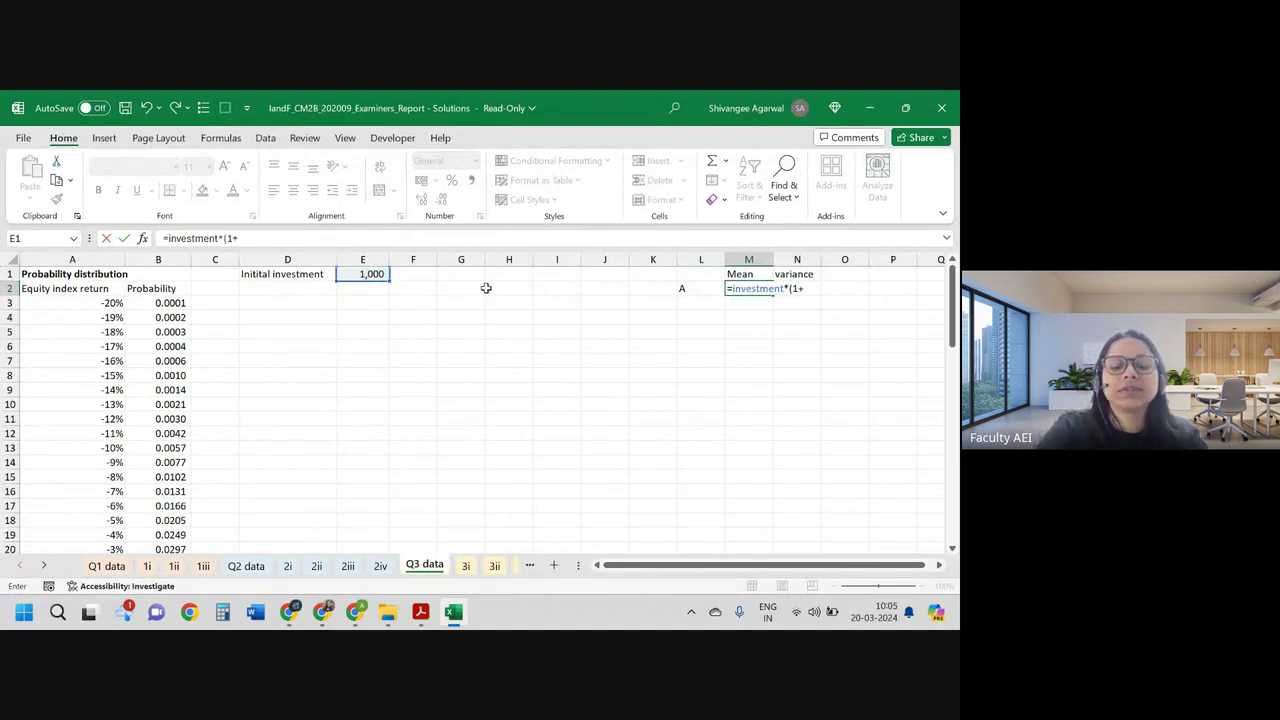
type("4%")
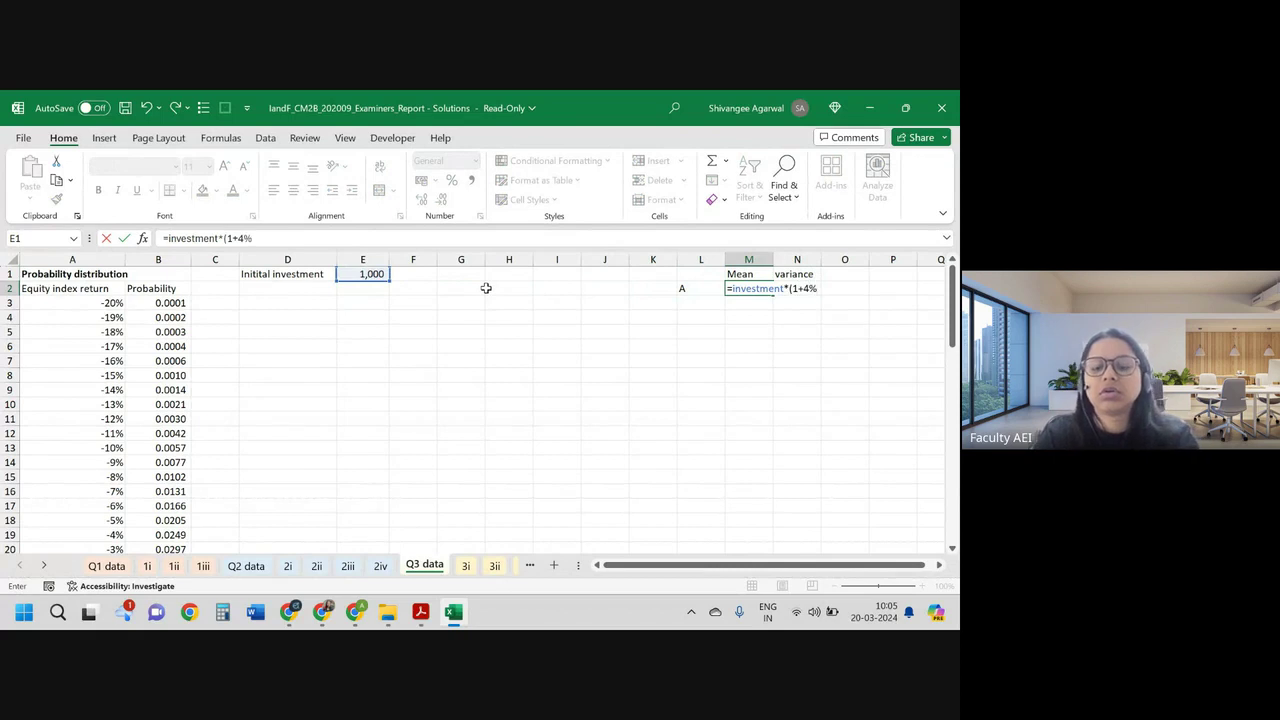
type(")")
key("ctrl+Return")
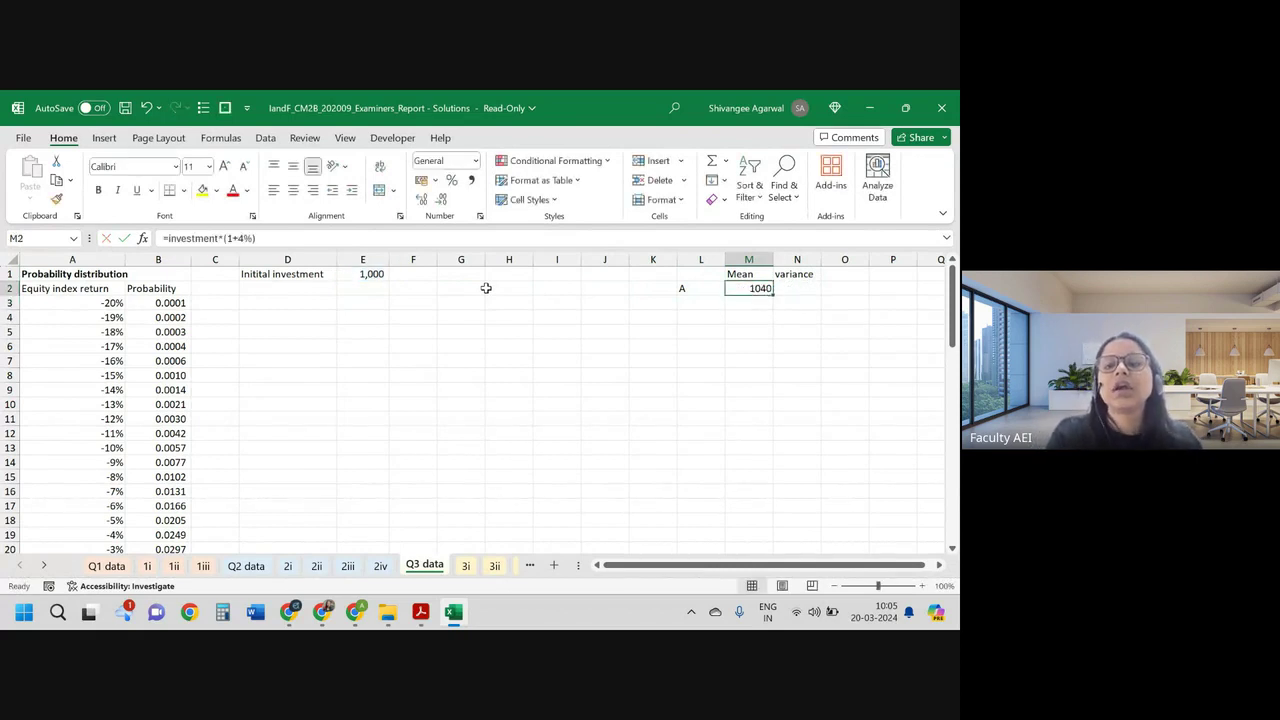
Step: Enter 0 as A's variance in N2, show the mean as 1040.00, and fill M2:N2 green
key("Right")
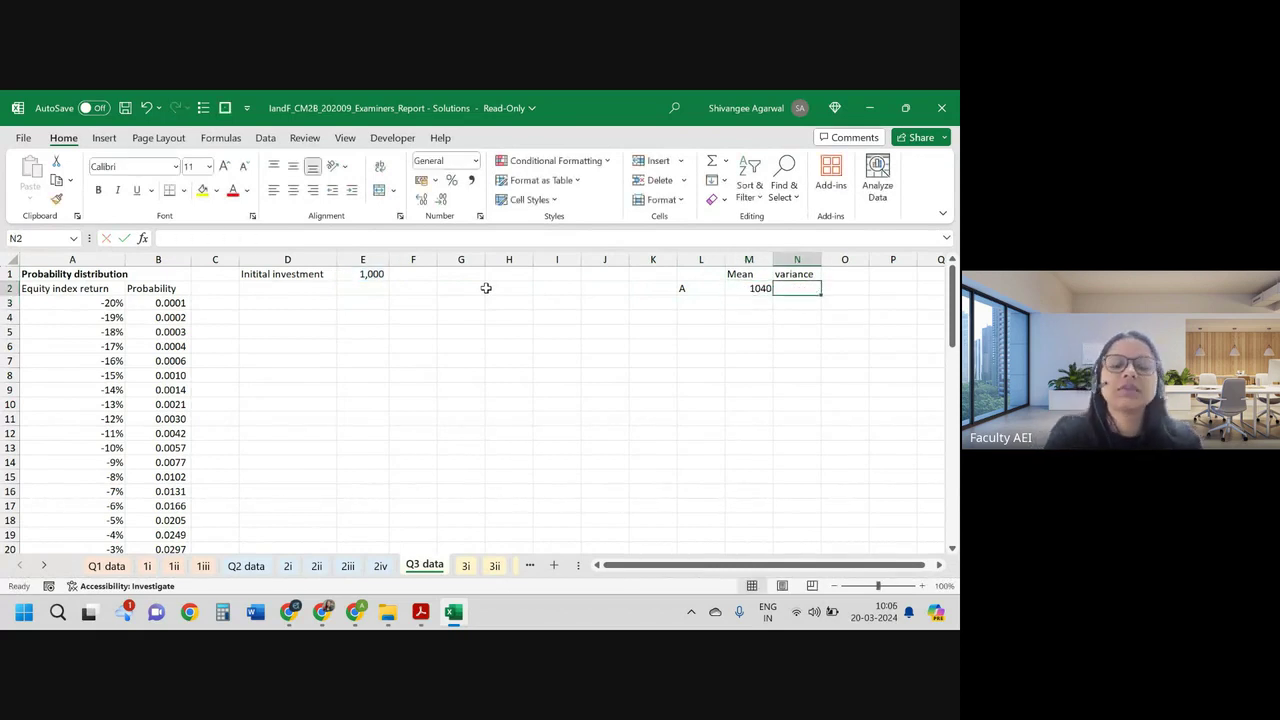
type("0")
key("Return")
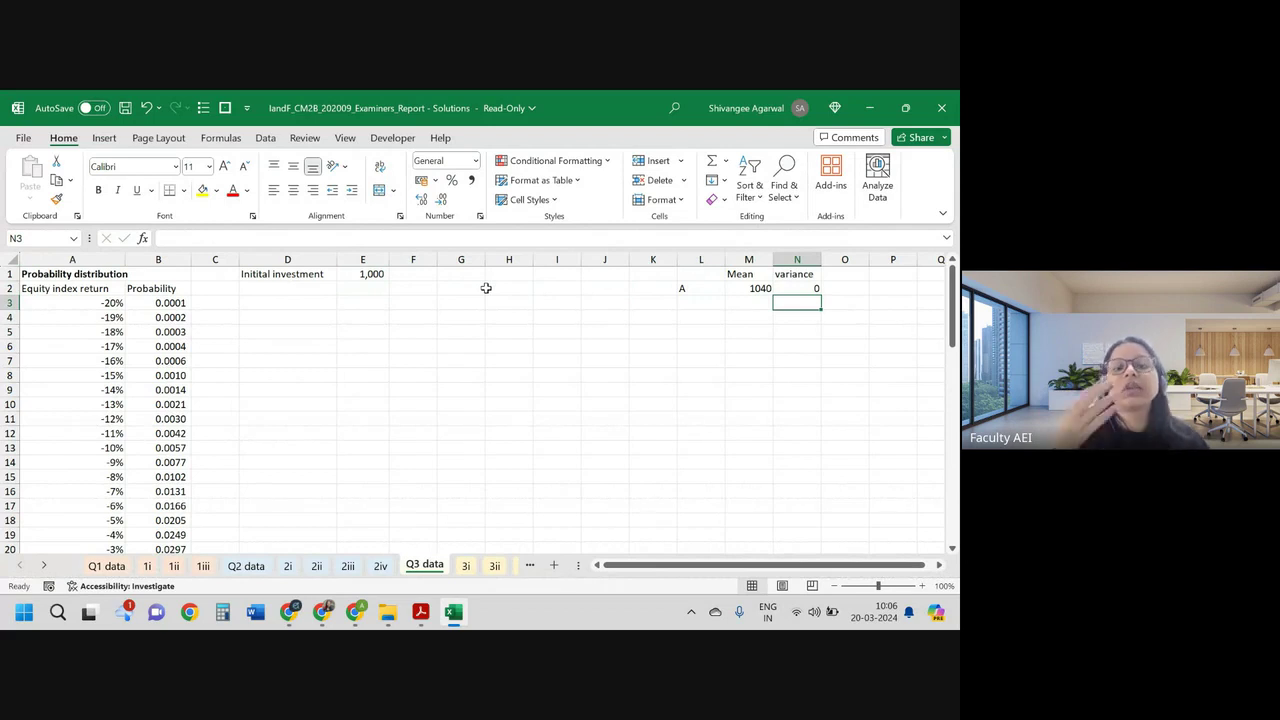
key("Up")
key("Left")
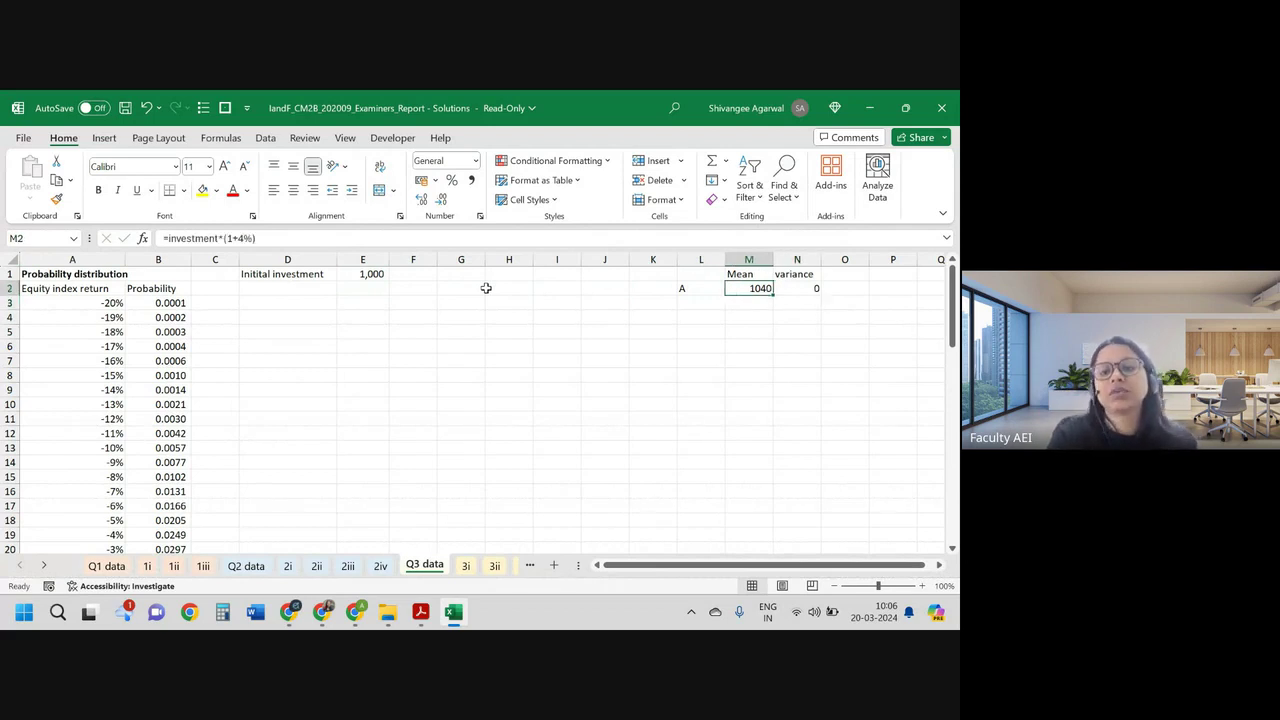
left_click(428, 201)
left_click(428, 201)
key("shift+Right")
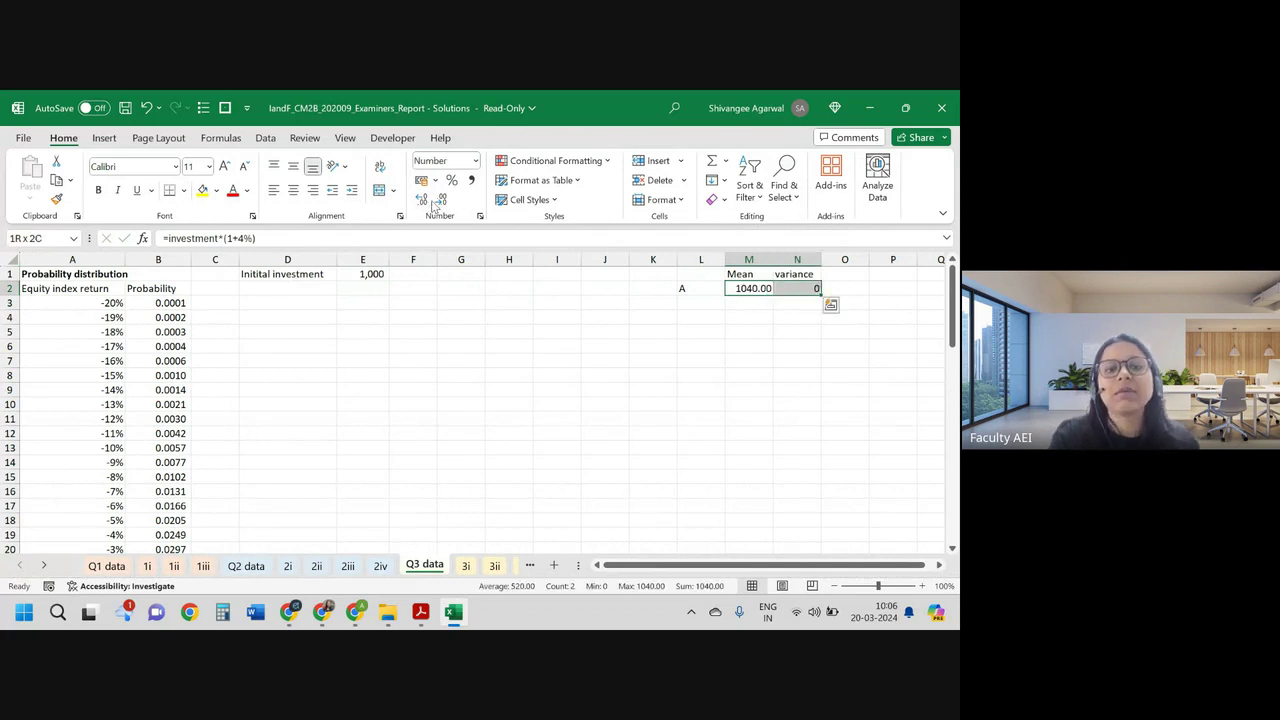
left_click(203, 190)
left_click(216, 191)
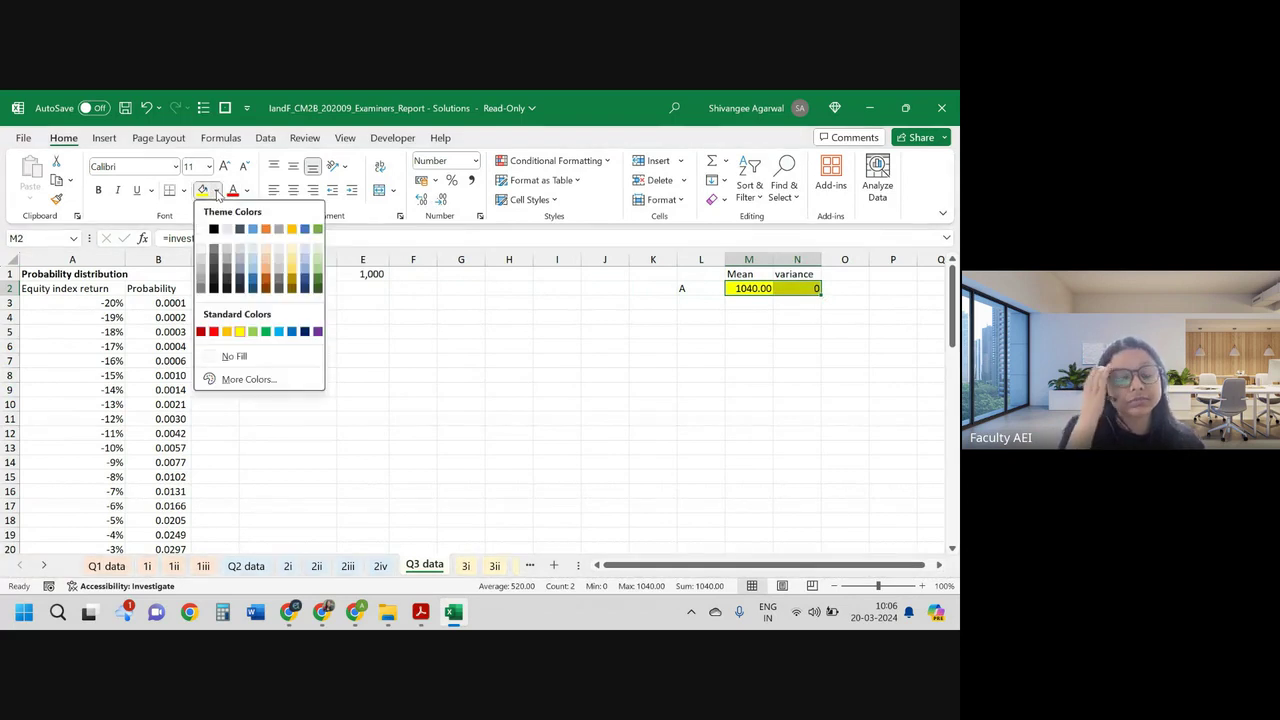
left_click(265, 331)
Step: Check product C's guaranteed 3% return wording in the PDF, then select cell C2
key("alt+Tab")
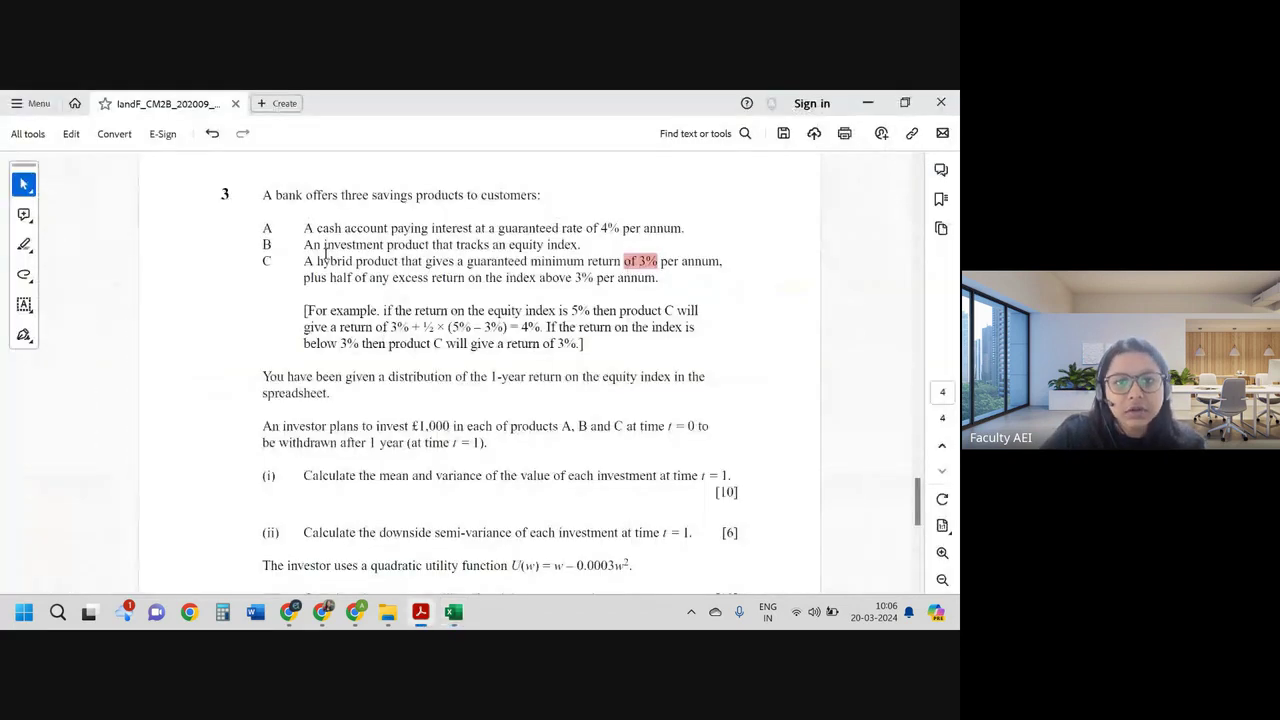
left_click_drag(322, 244, 620, 262)
key("alt+Tab")
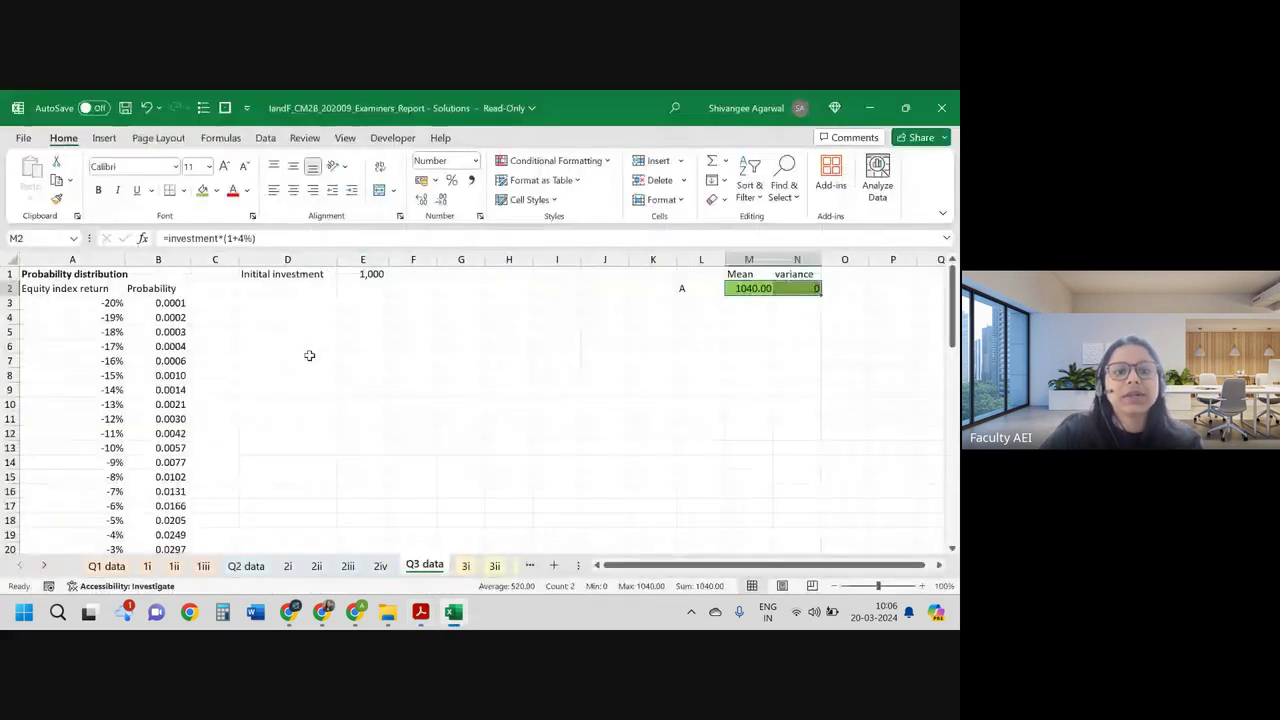
left_click(300, 358)
left_click(222, 289)
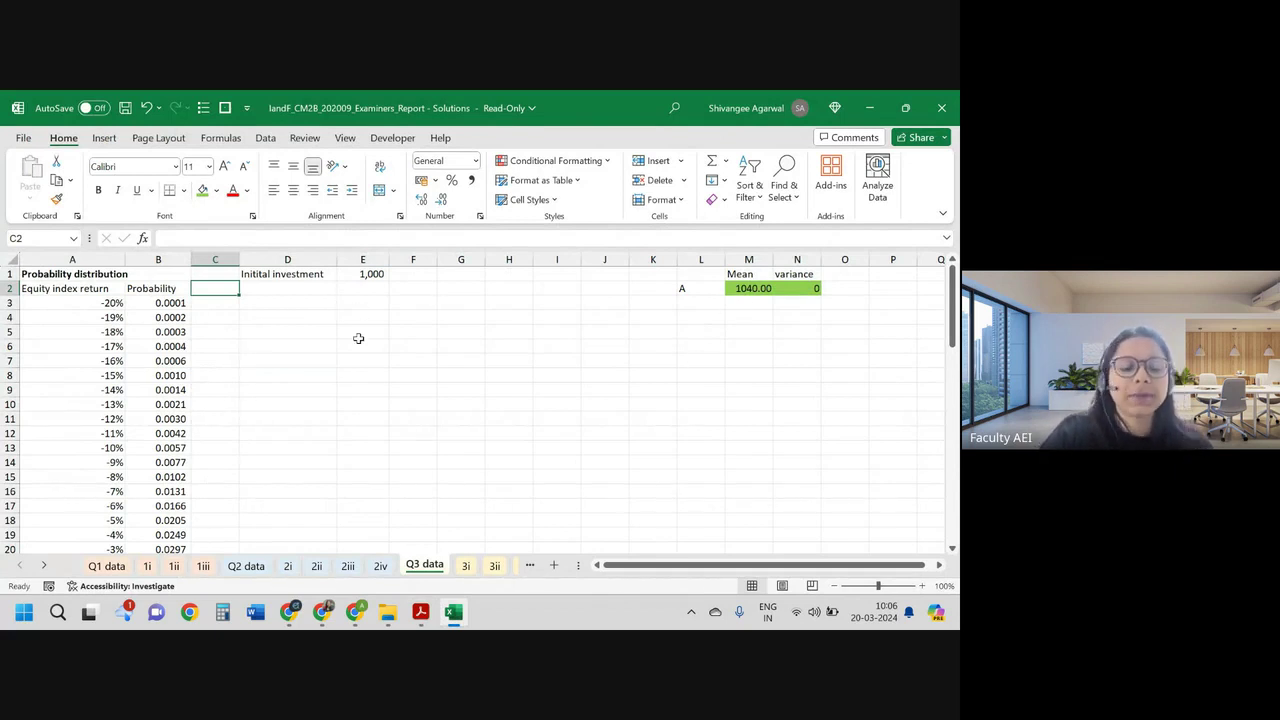
Step: Add a returnxprob column in C with =A3*B3 filled down the return rows
type("returnx")
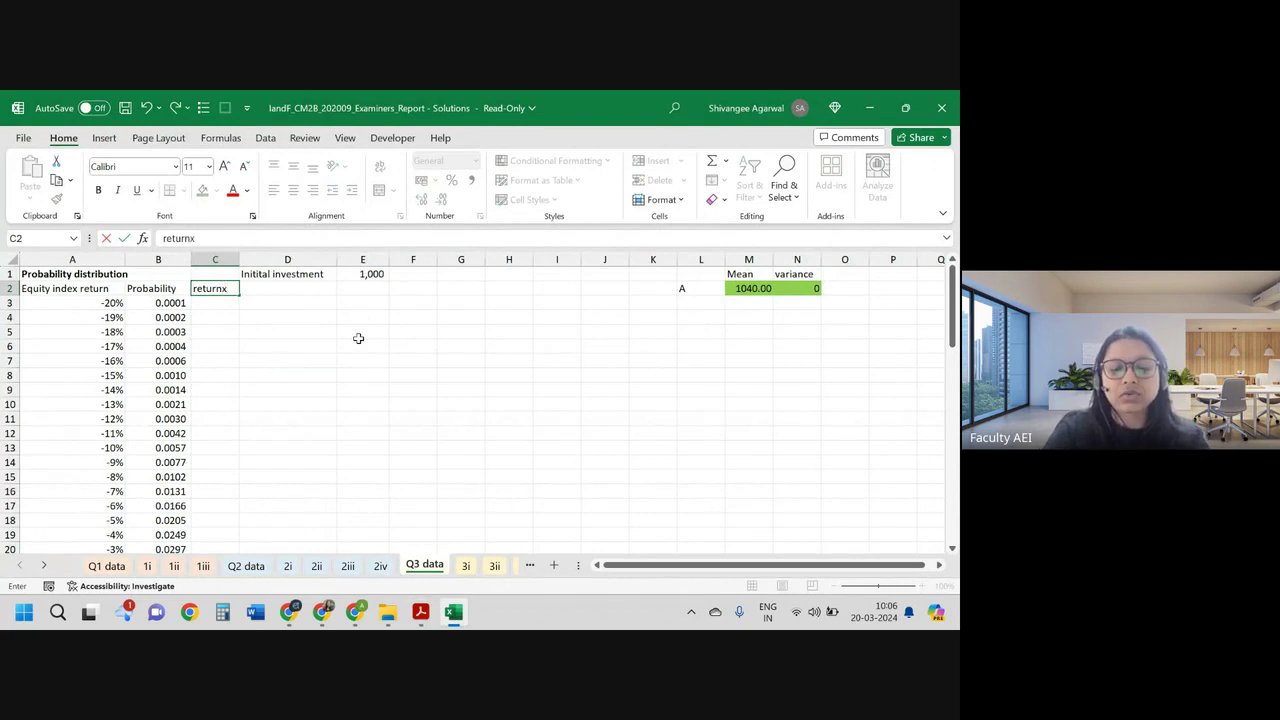
type("prob")
key("Return")
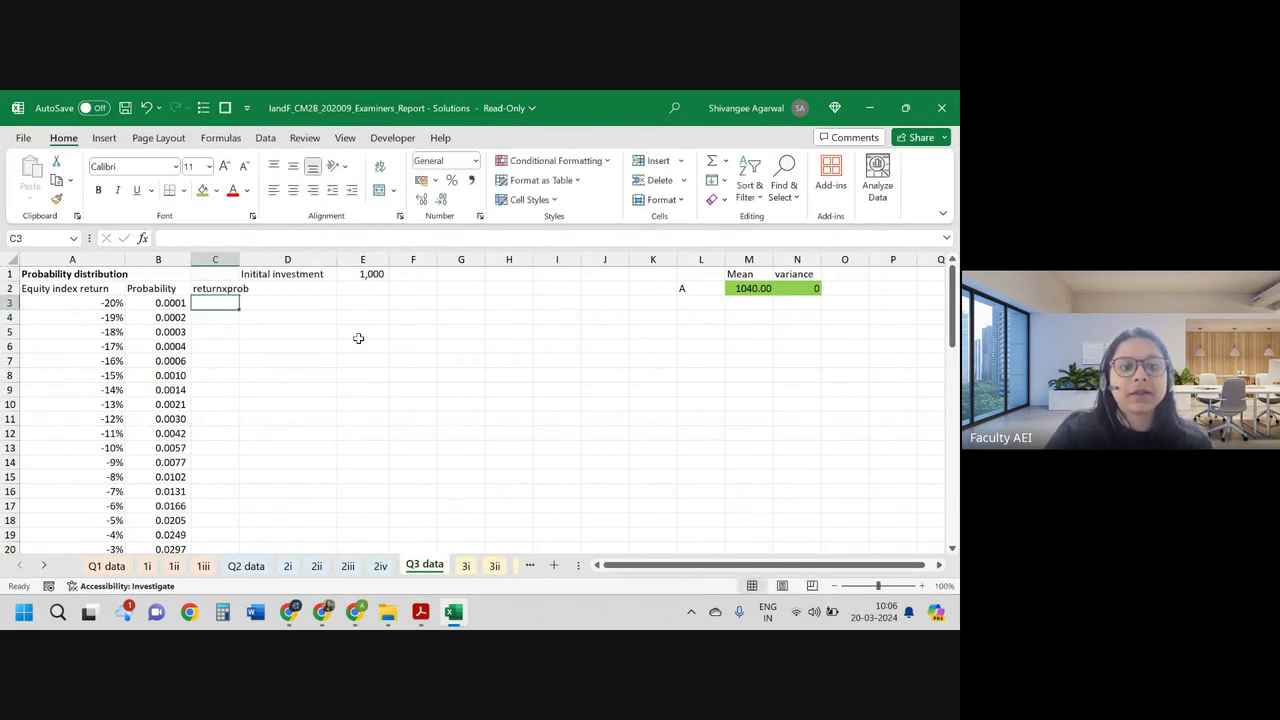
double_click(239, 259)
type("=")
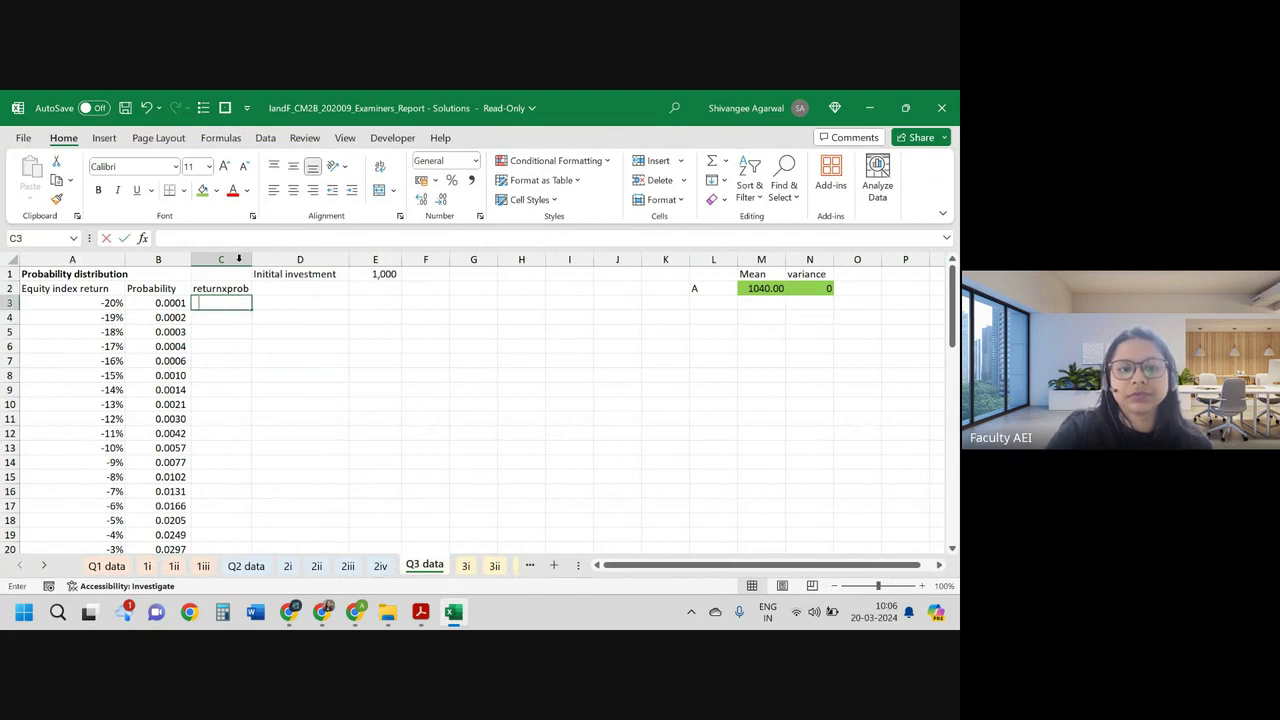
key("Left")
key("Left")
type("*")
key("Left")
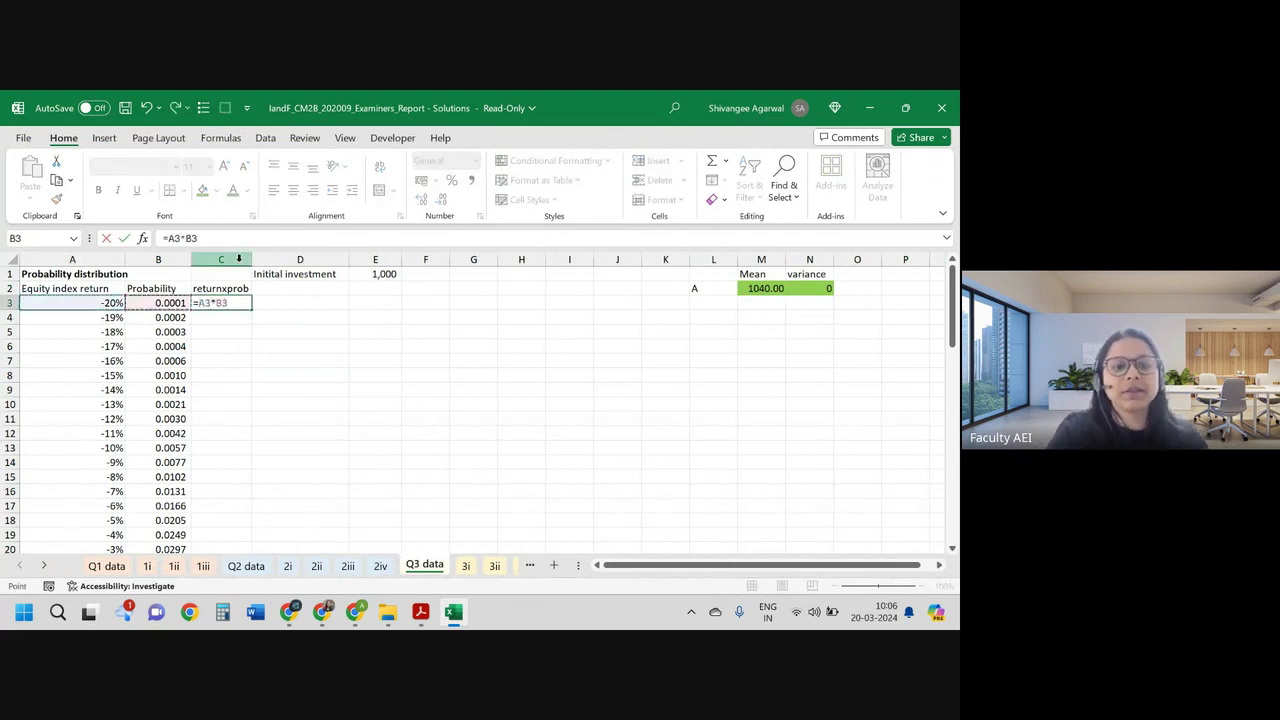
key("Return")
left_click(241, 303)
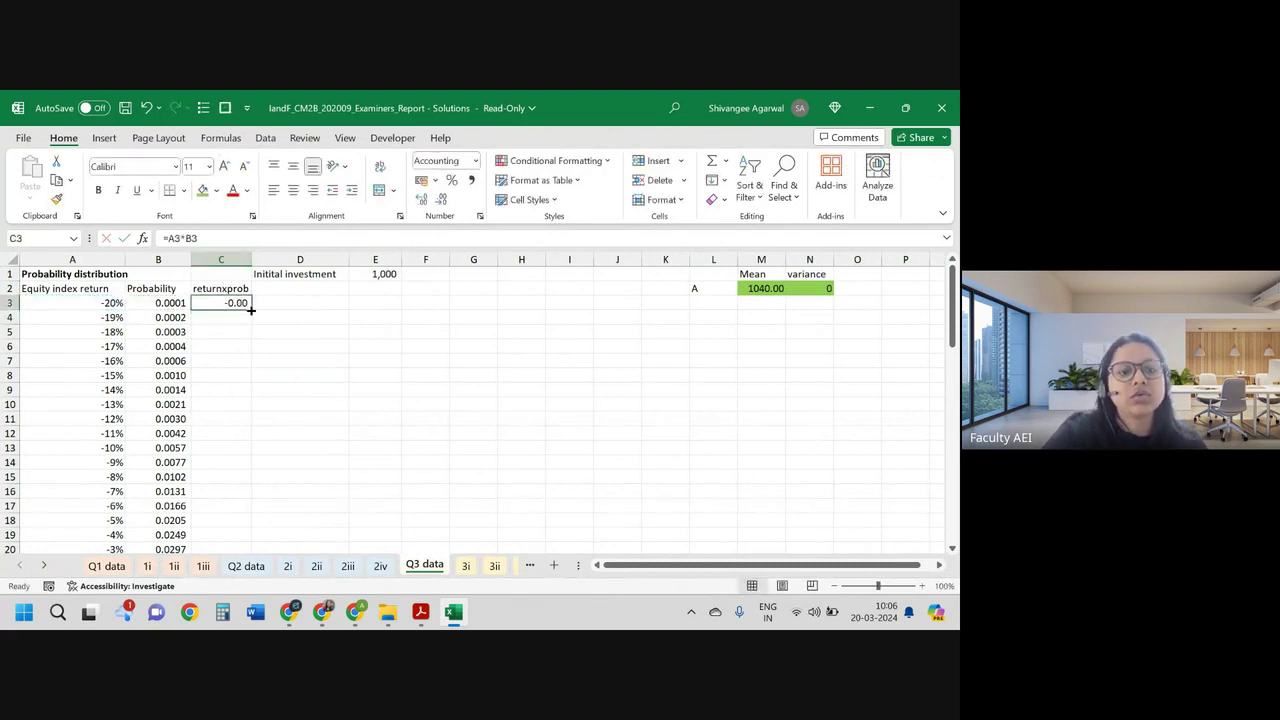
double_click(251, 310)
Step: Reformat column C from Percentage to Accounting with five decimal places
left_click(451, 180)
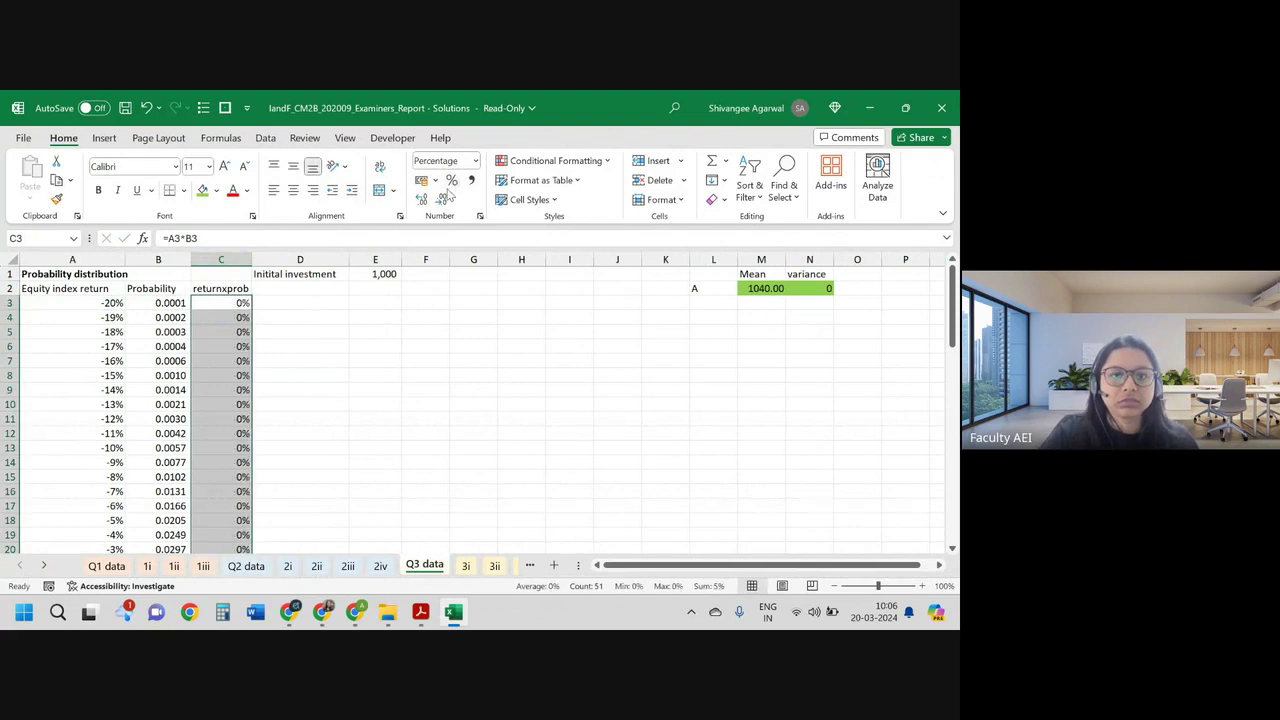
left_click(421, 199)
left_click(421, 199)
left_click(421, 199)
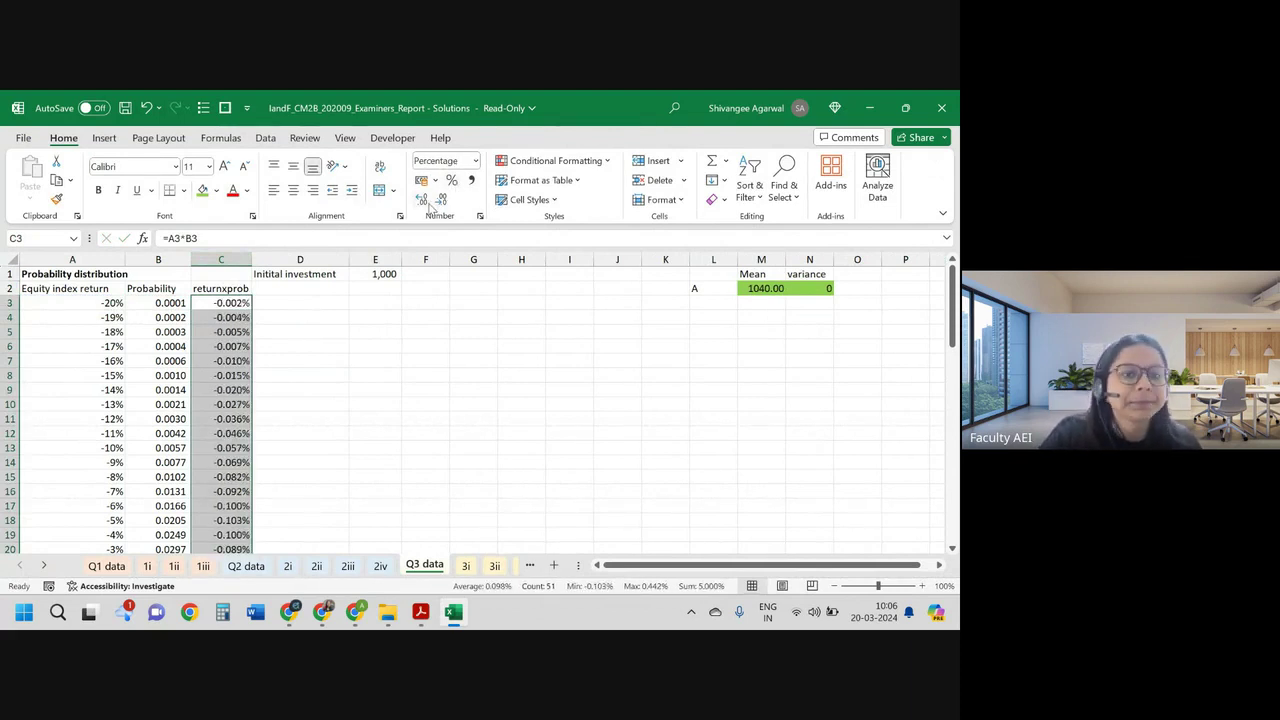
left_click(429, 204)
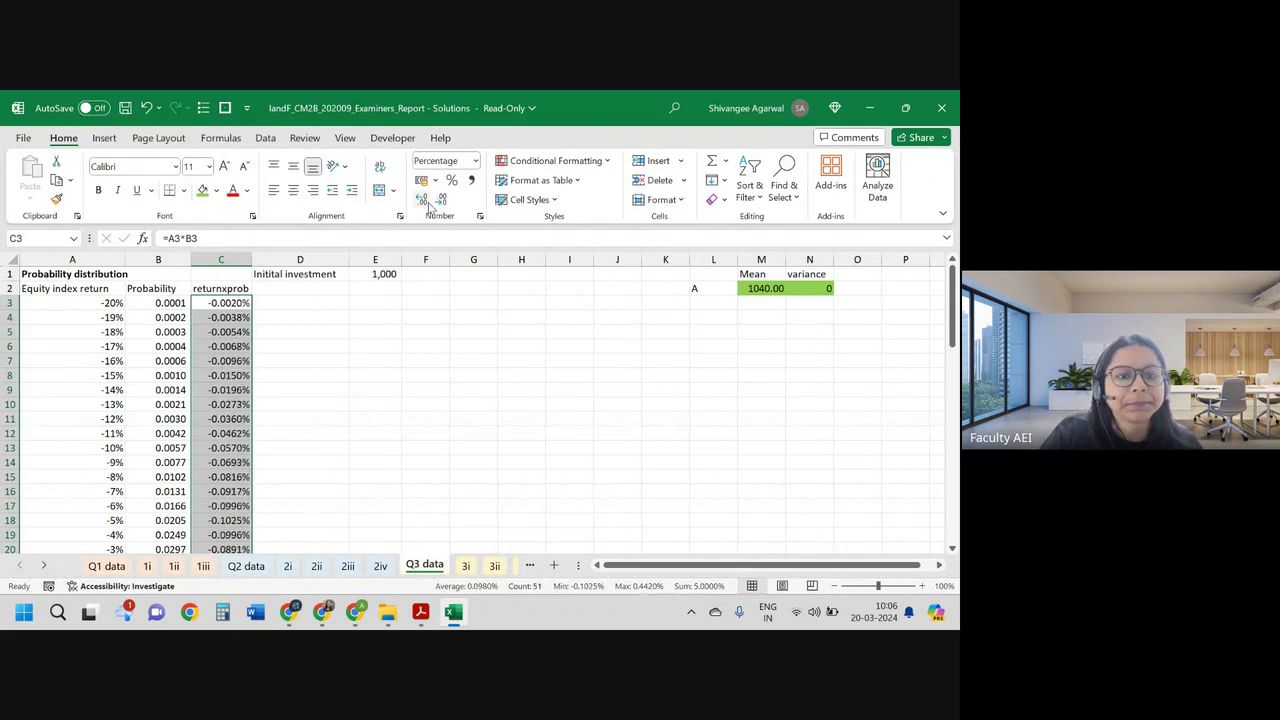
left_click(472, 160)
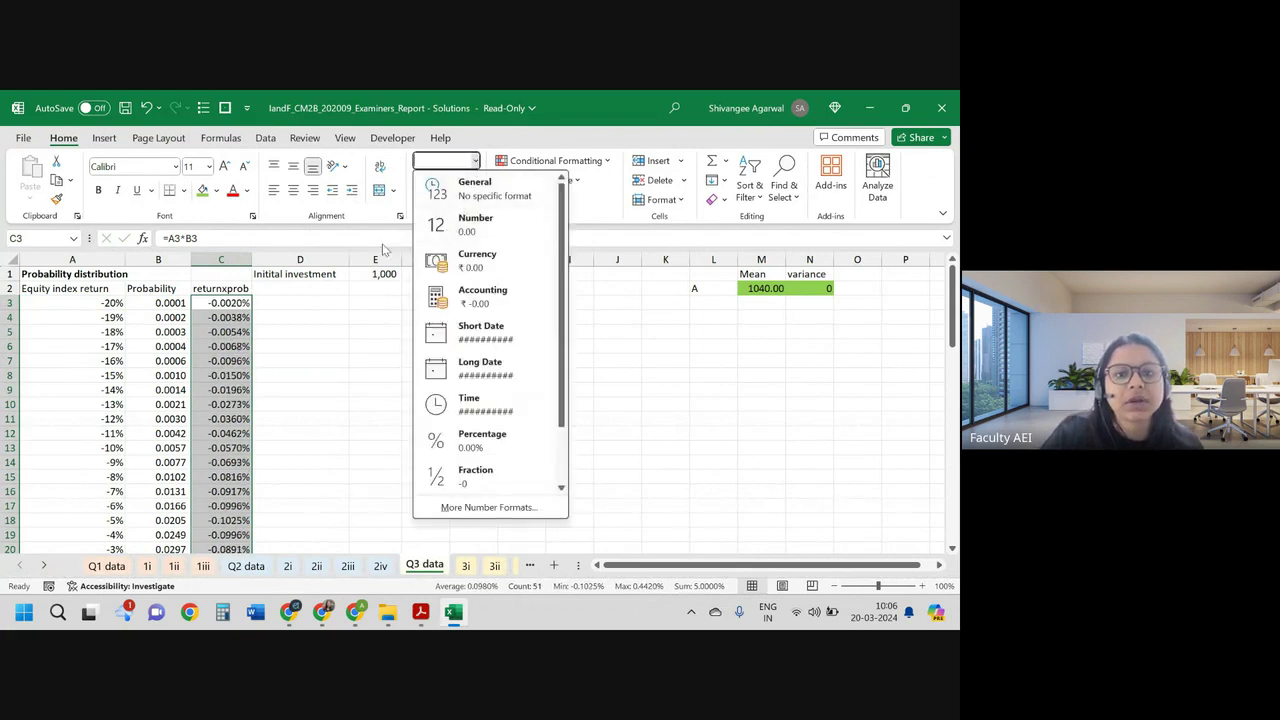
left_click(370, 346)
key("alt+h")
key("9")
key("9")
key("alt+h")
key("9")
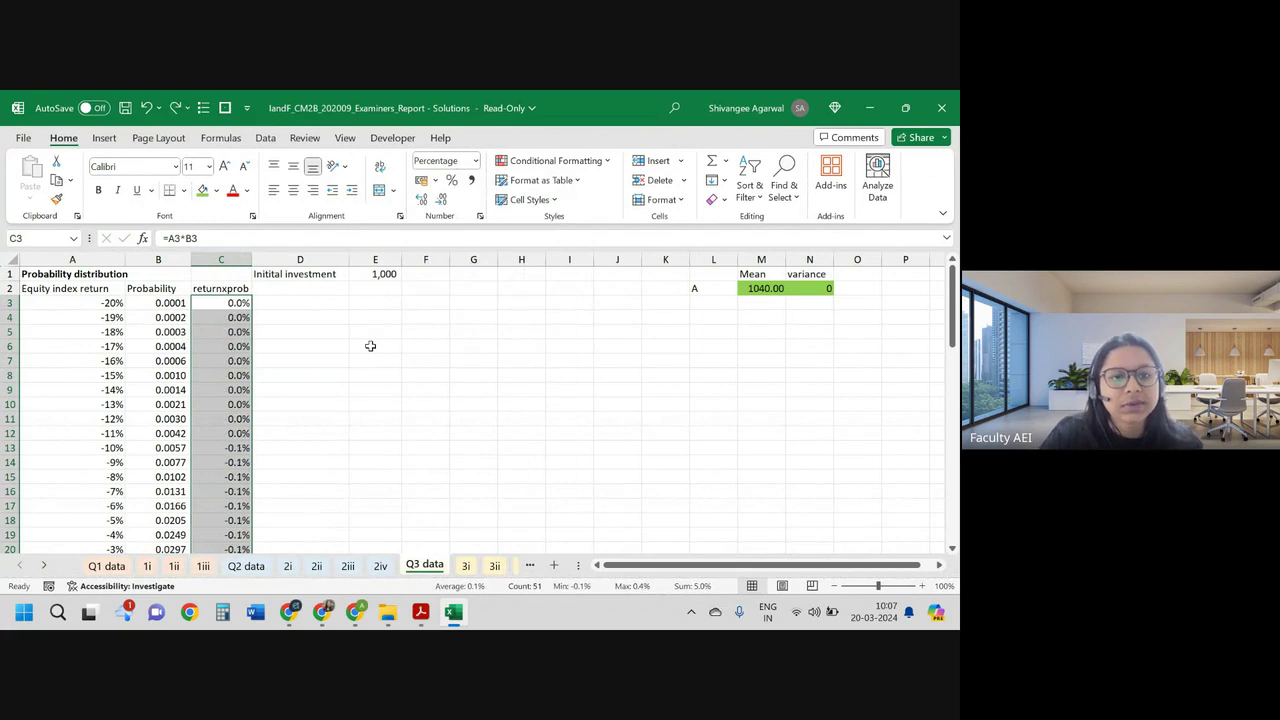
key("alt+h")
key("a")
key("n")
key("Return")
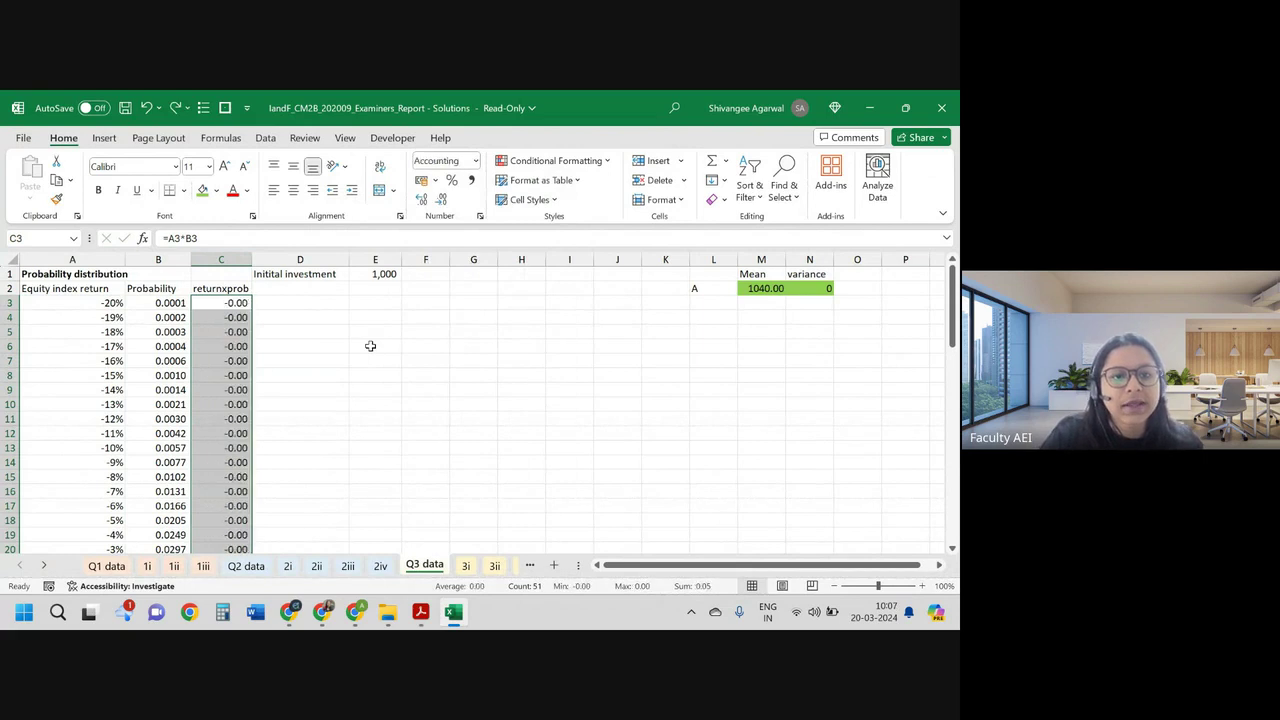
left_click(425, 200)
left_click(425, 200)
left_click(430, 203)
left_click(327, 292)
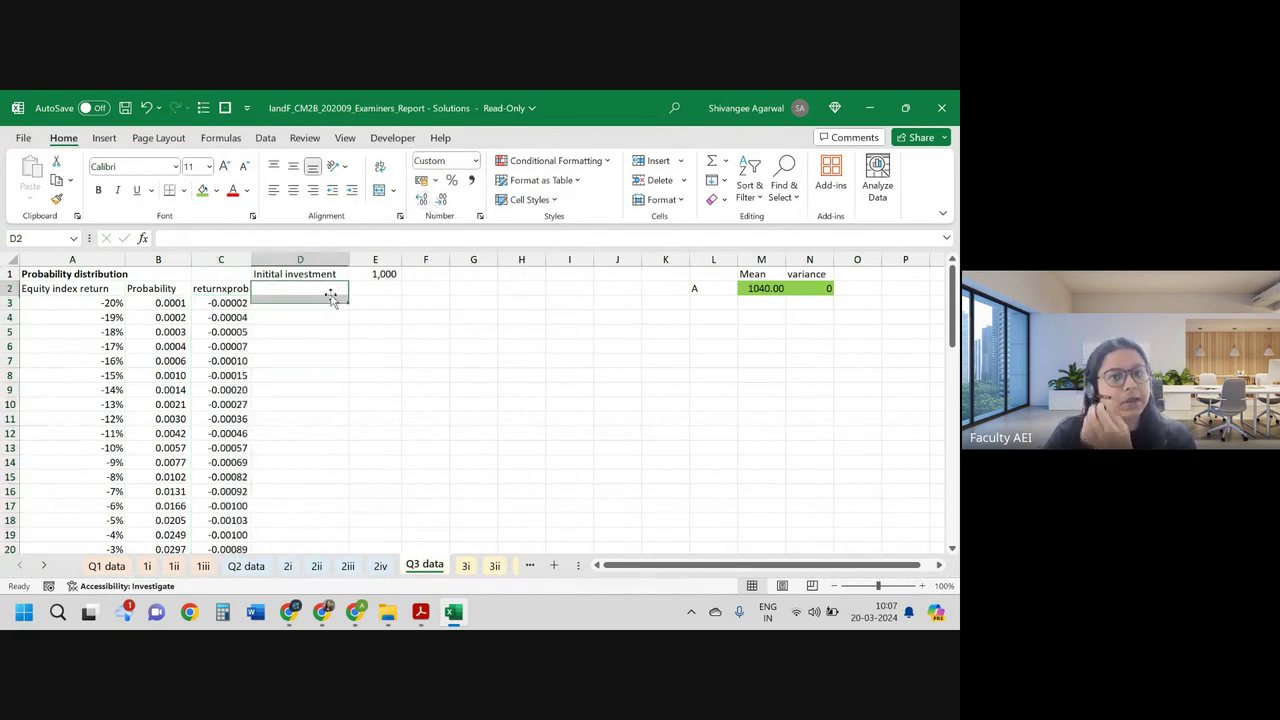
Step: Label investment B in L3 and enter its mean =investment*(1+SUM(C3:C53)) in M3
left_click(238, 289)
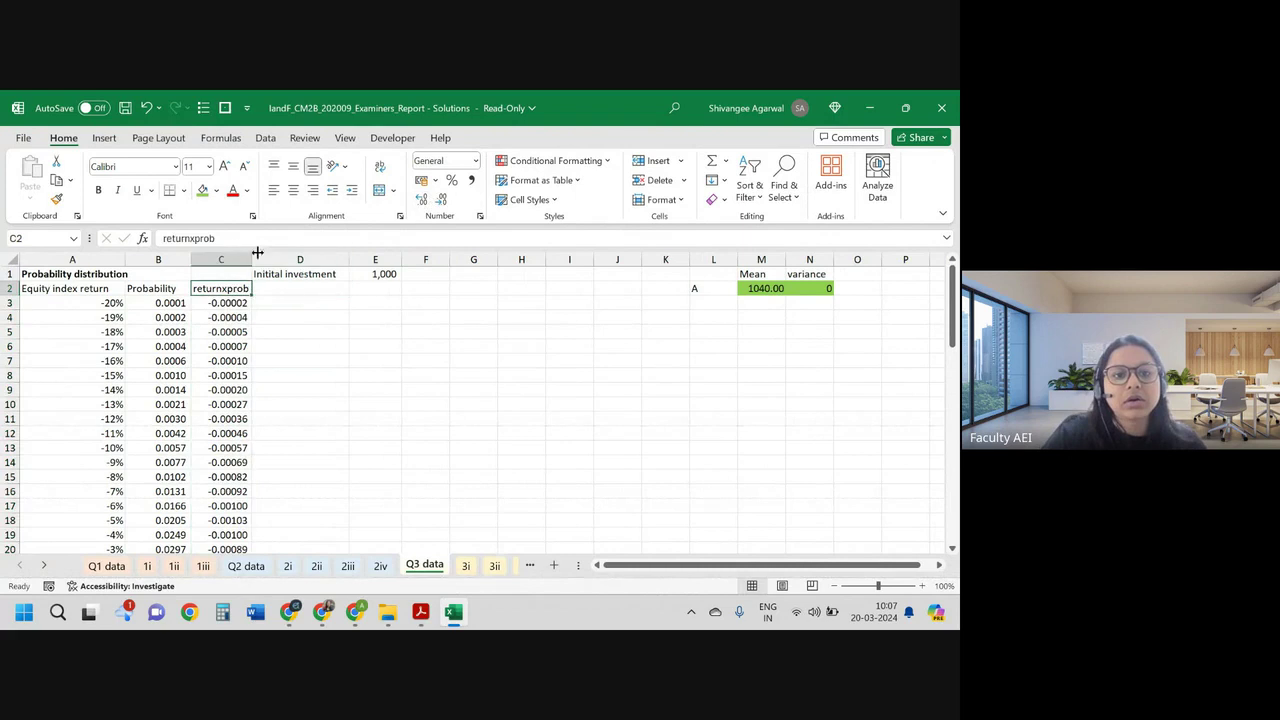
left_click(728, 304)
type("B")
key("Tab")
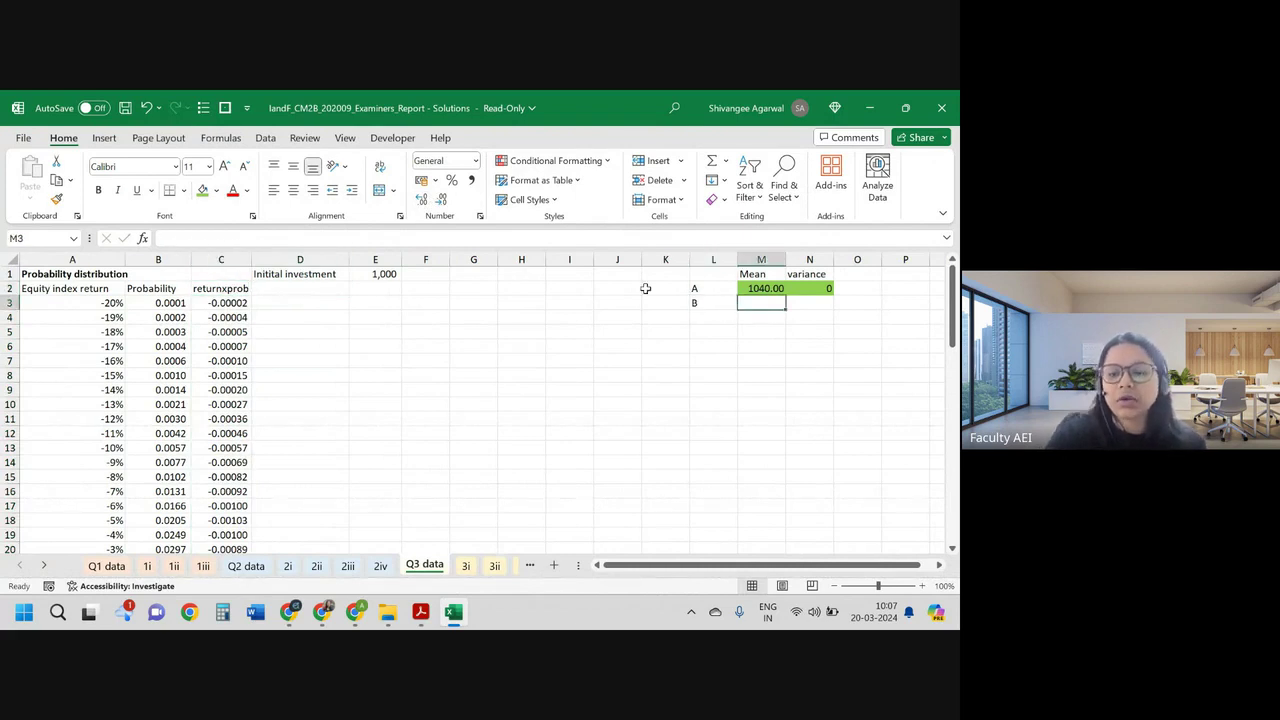
type("=")
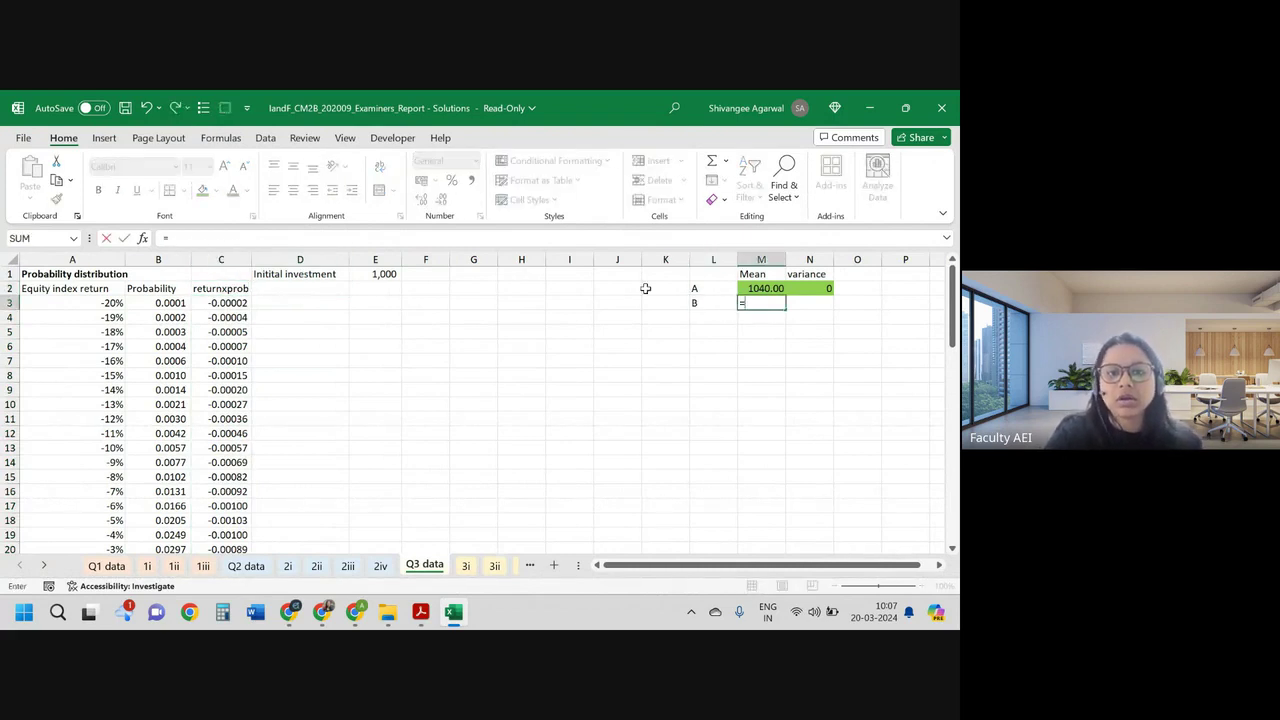
key("Up")
key("Up")
key("ctrl+Left")
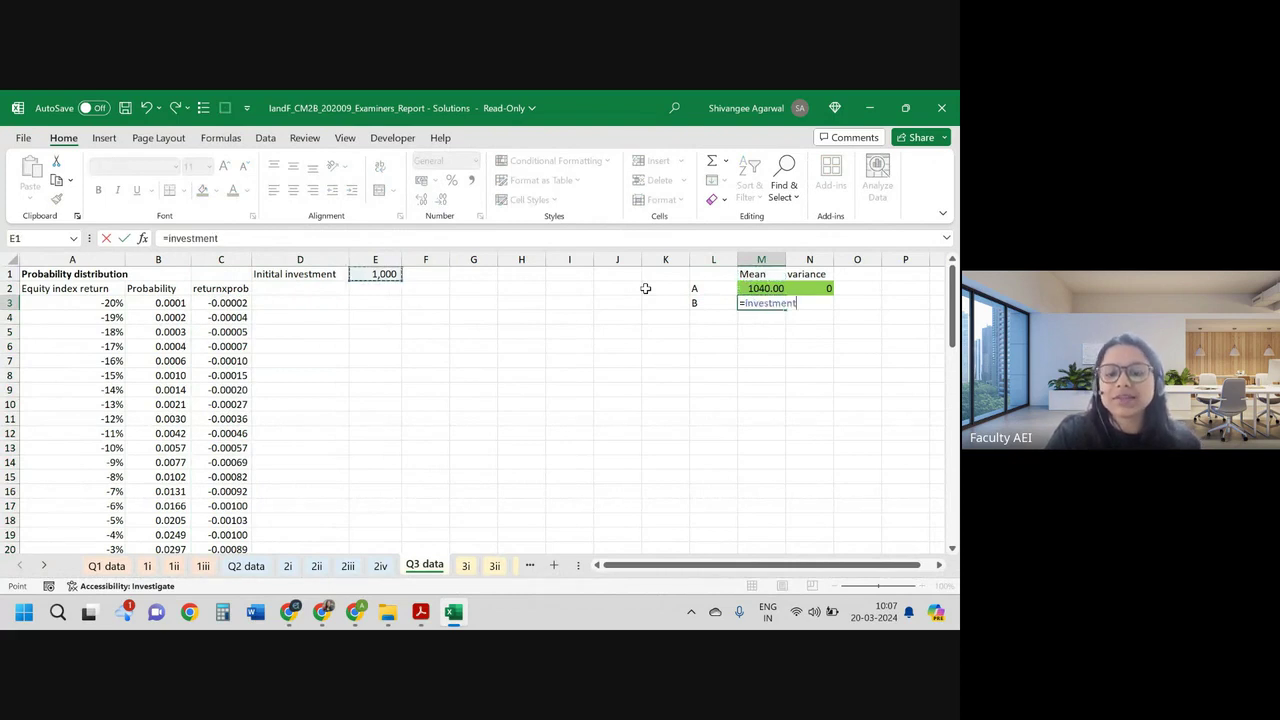
type("*(1+")
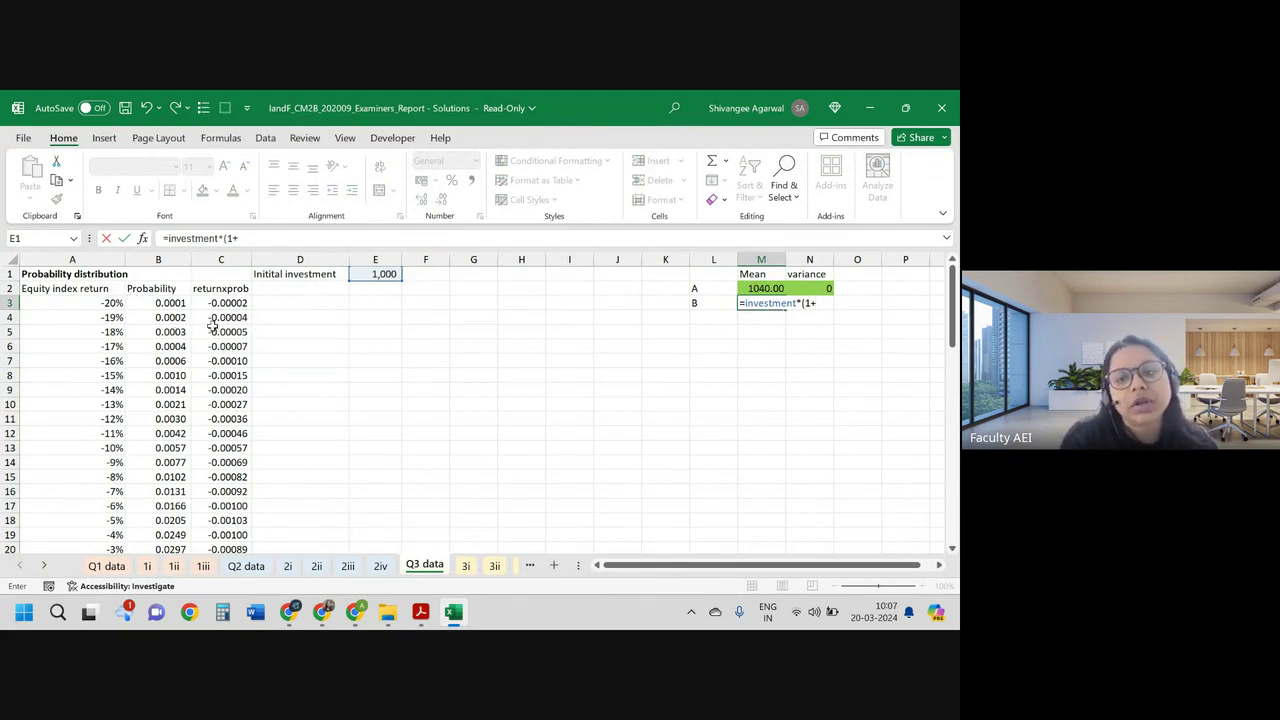
type("sum(")
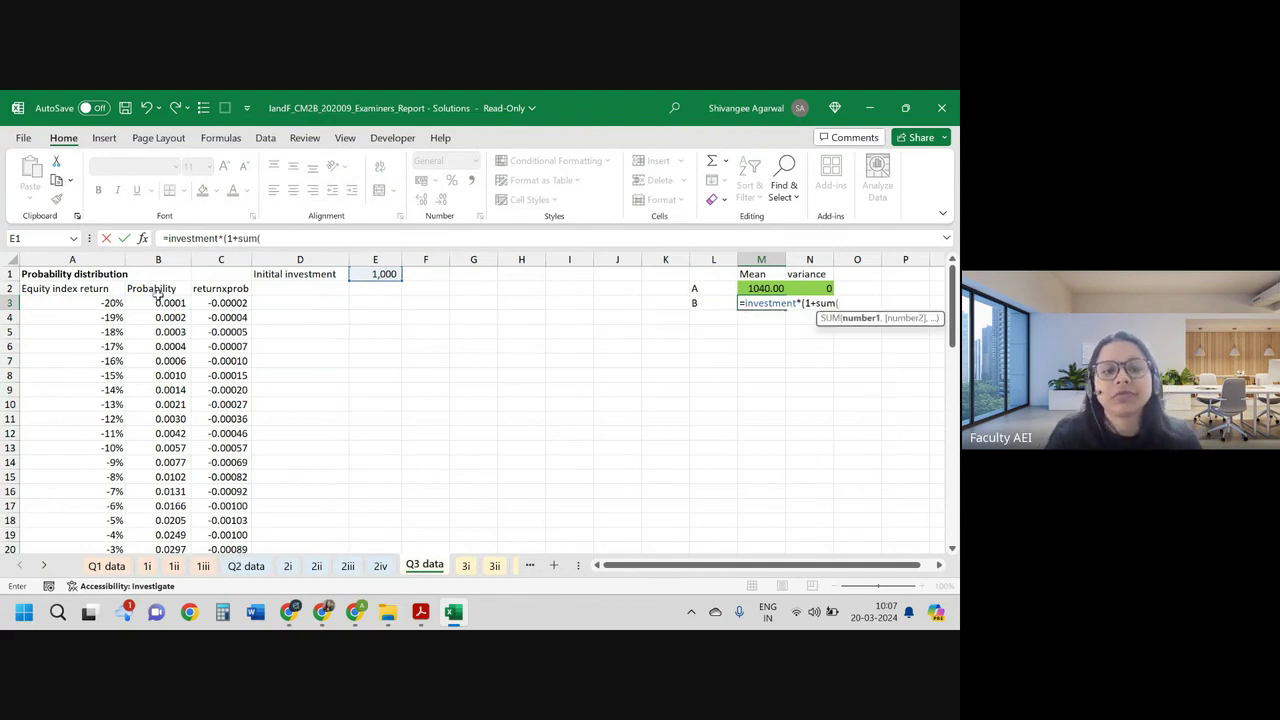
left_click(213, 303)
key("ctrl+shift+Down")
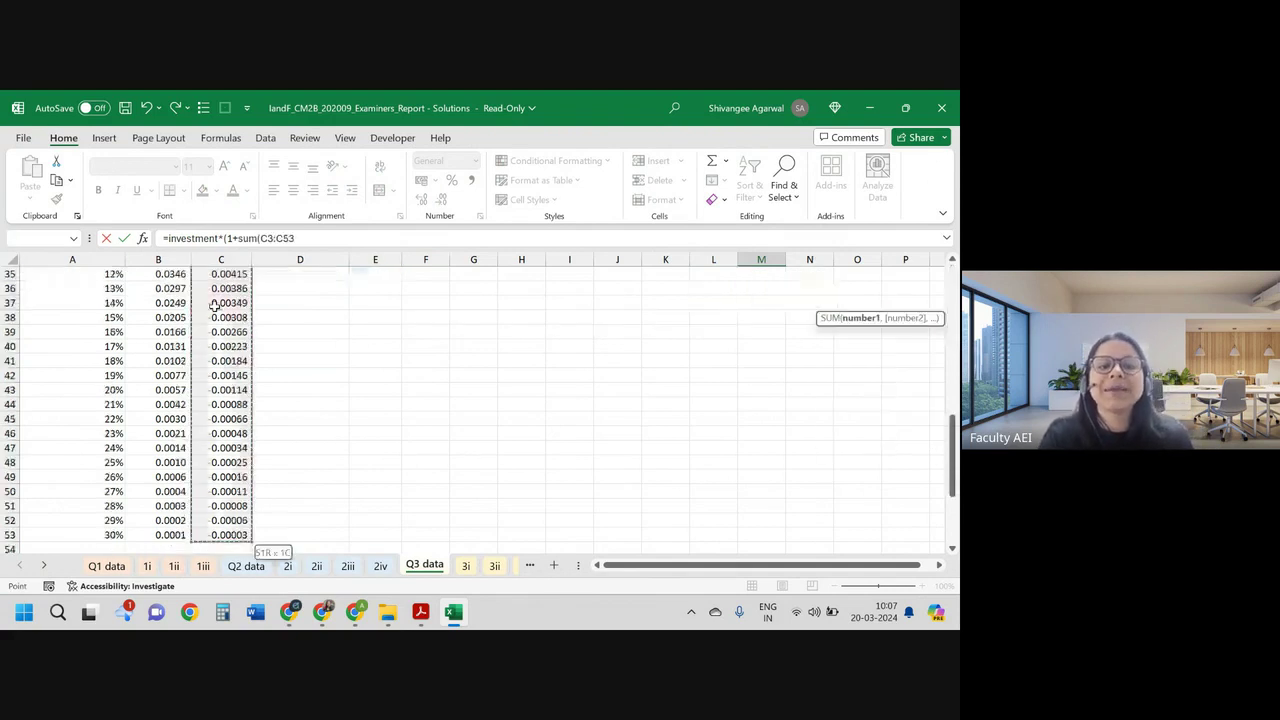
type(")")
key("Return")
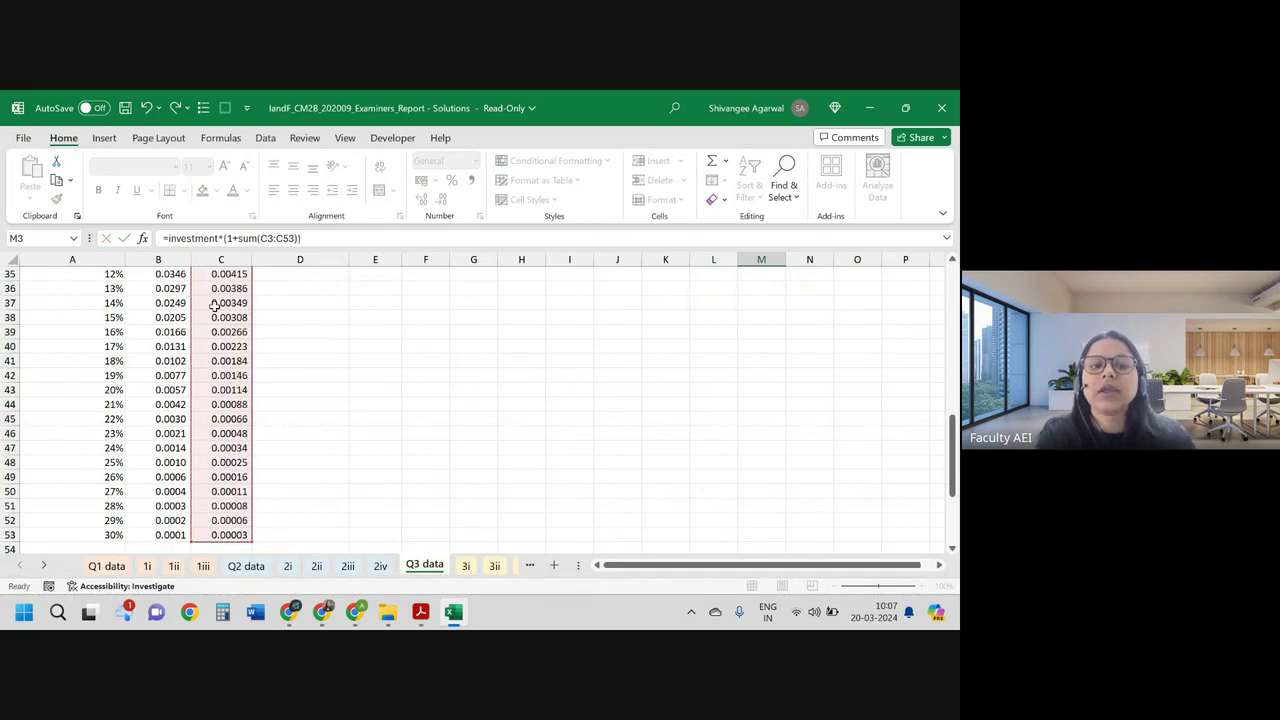
Step: Rename the C2 header from returnxprob to return*prob
scroll(225, 335, "up", 1)
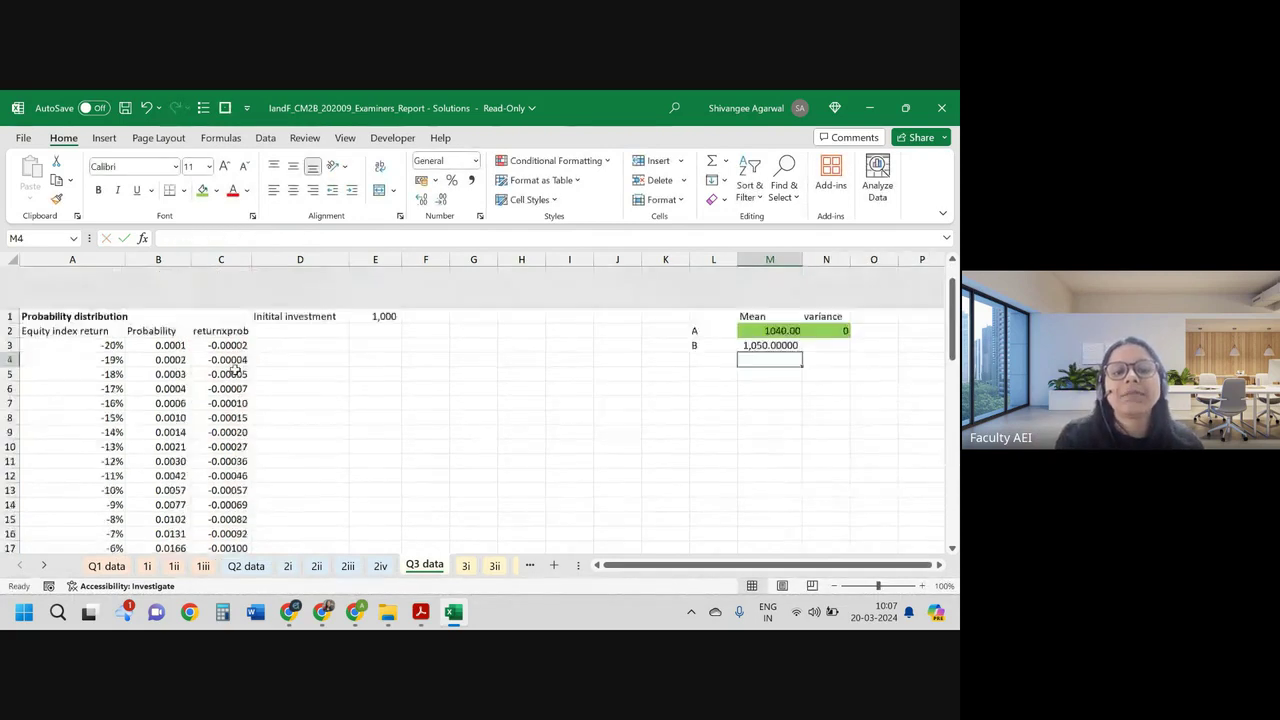
left_click(230, 290)
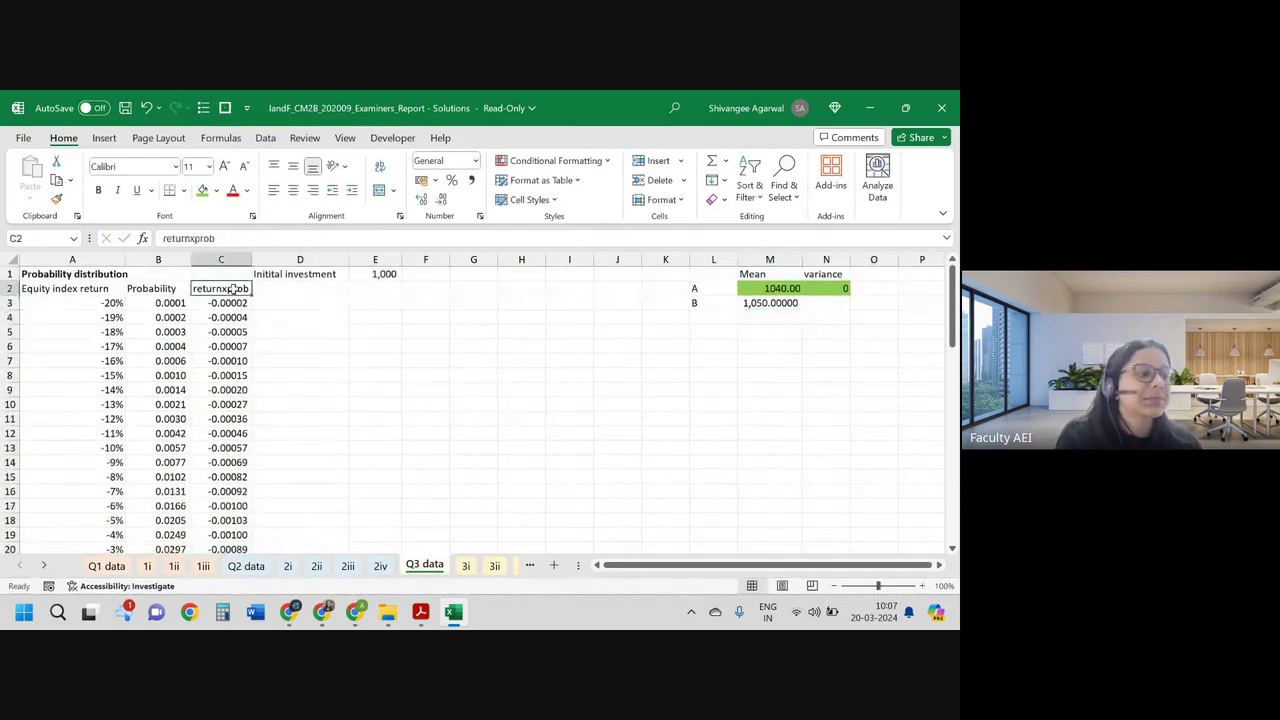
left_click(195, 238)
key("BackSpace")
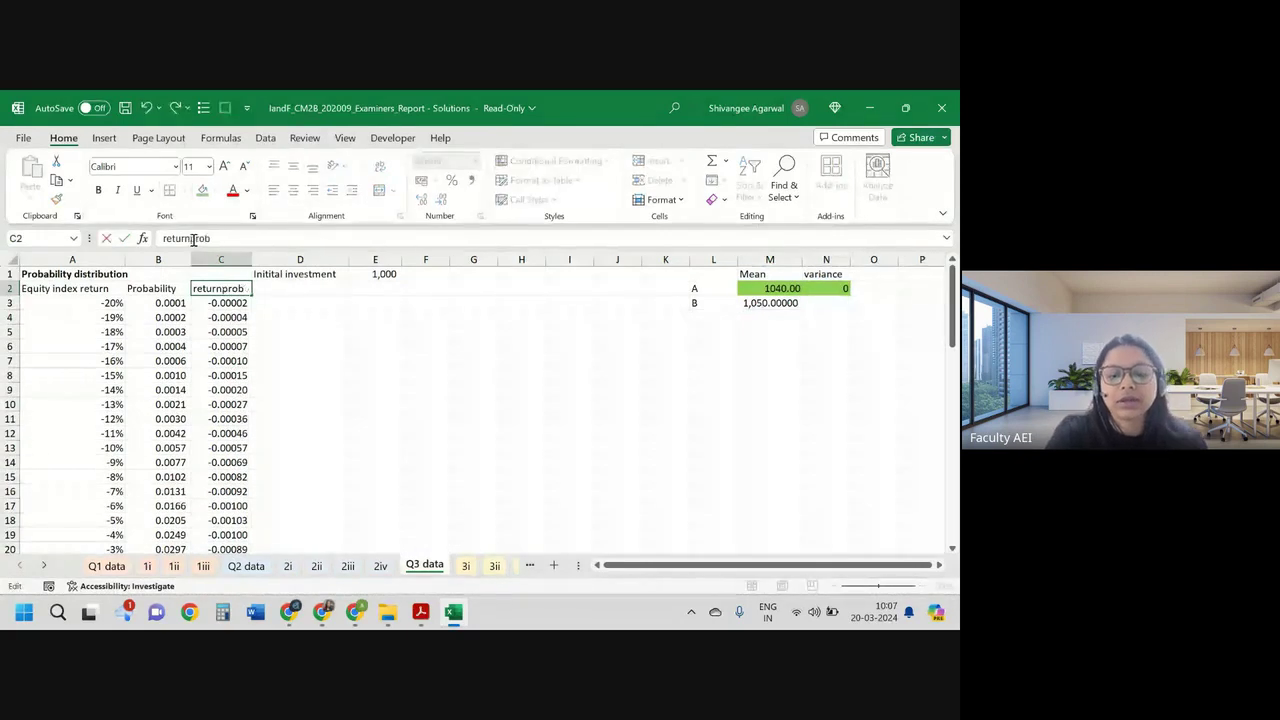
type("*")
key("Return")
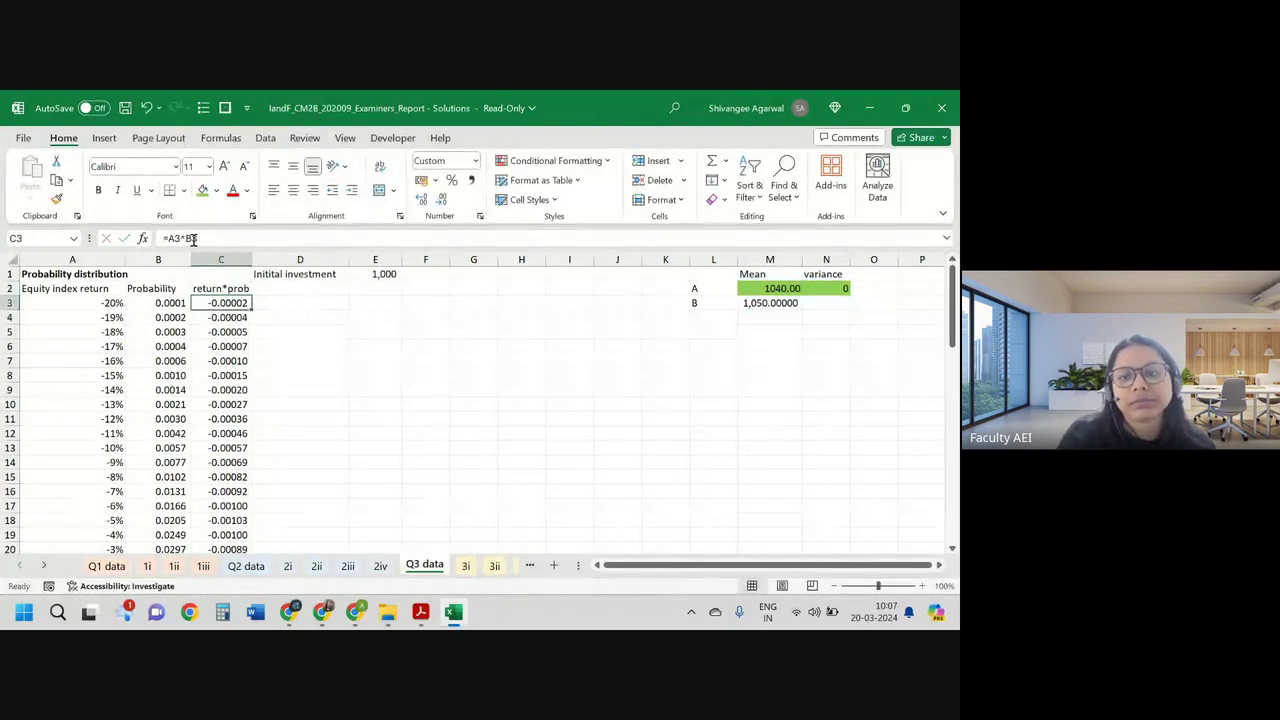
Step: Reduce B's mean in M3 to two decimal places, showing 1,050.00
left_click(750, 304)
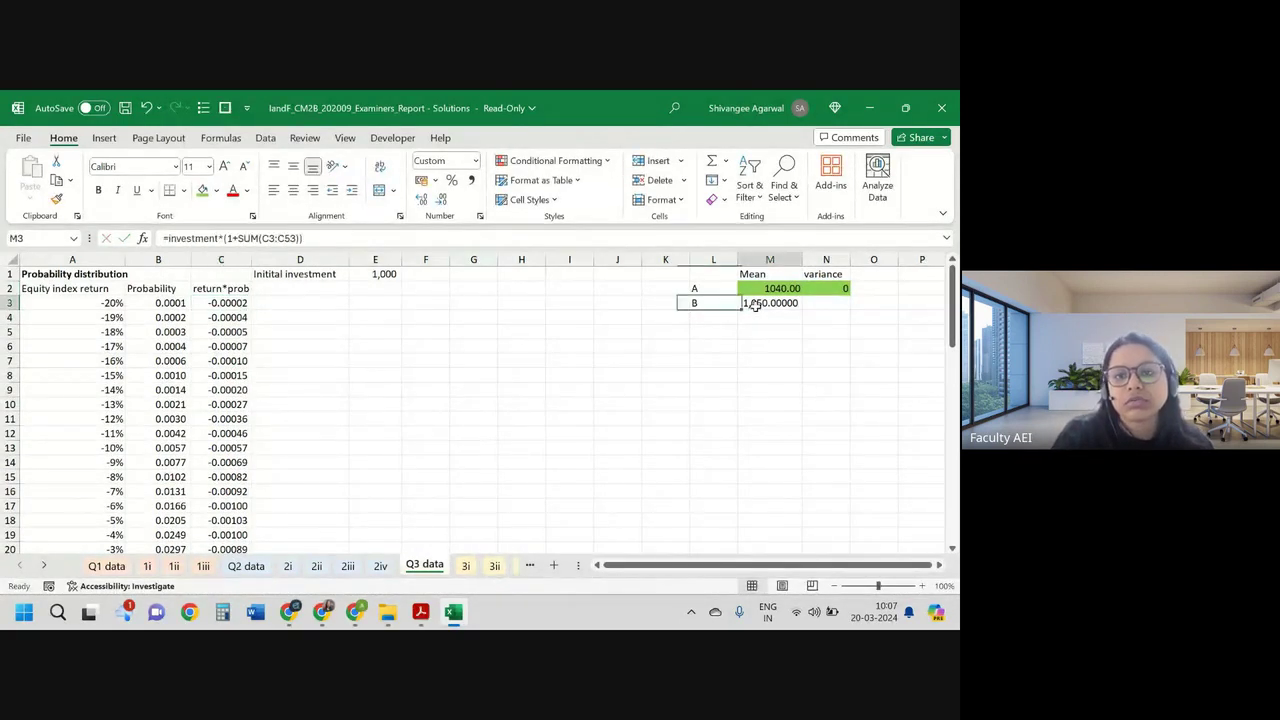
left_click(443, 200)
left_click(443, 200)
left_click(443, 200)
left_click(443, 200)
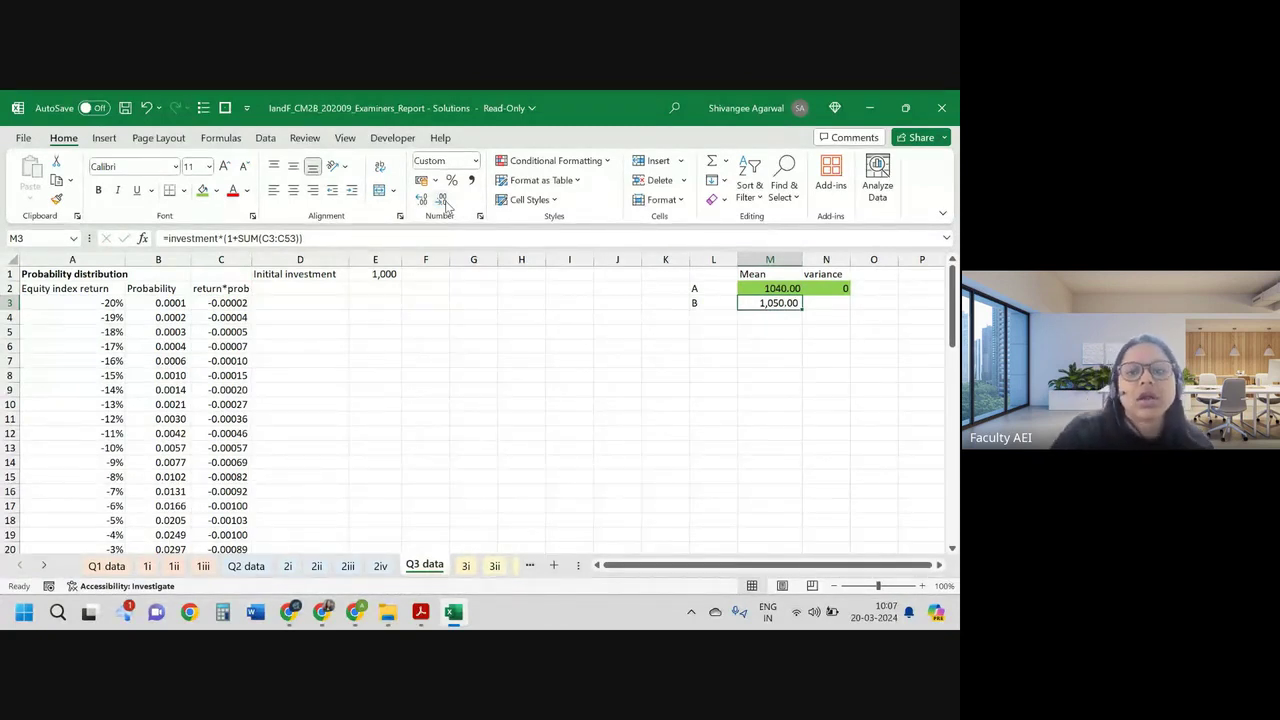
left_click(843, 305)
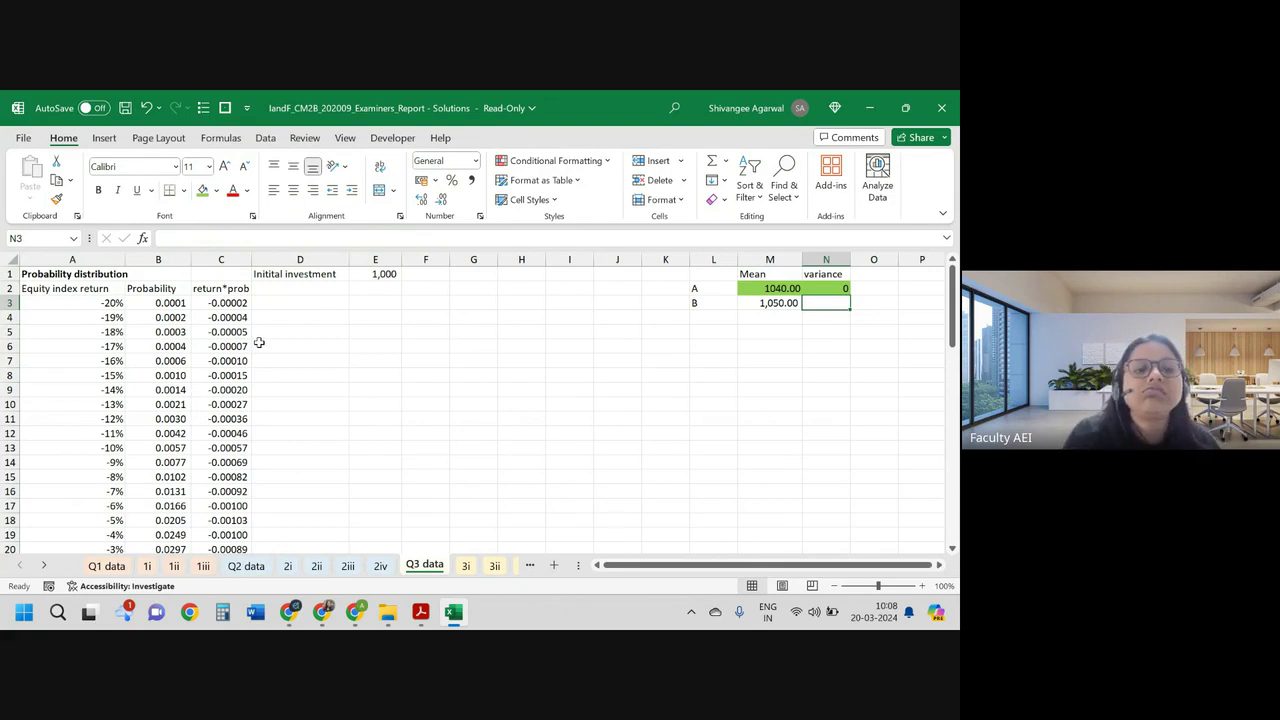
left_click(221, 259)
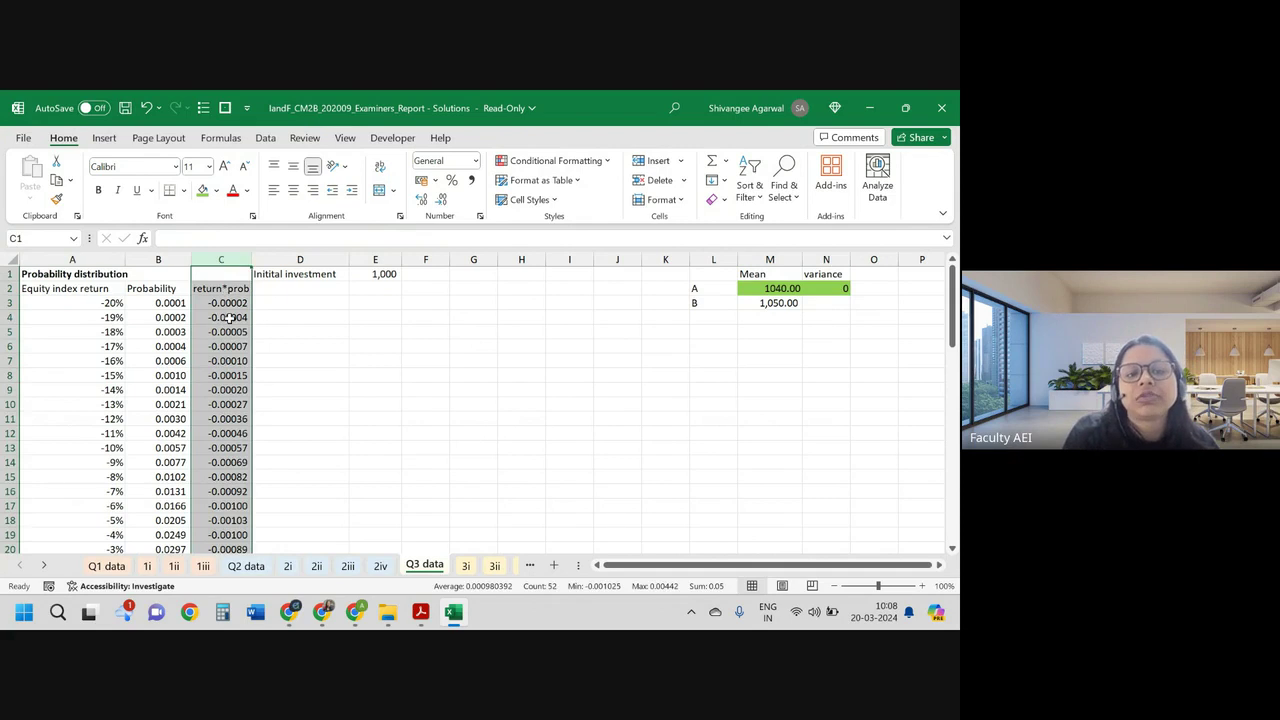
left_click(229, 317)
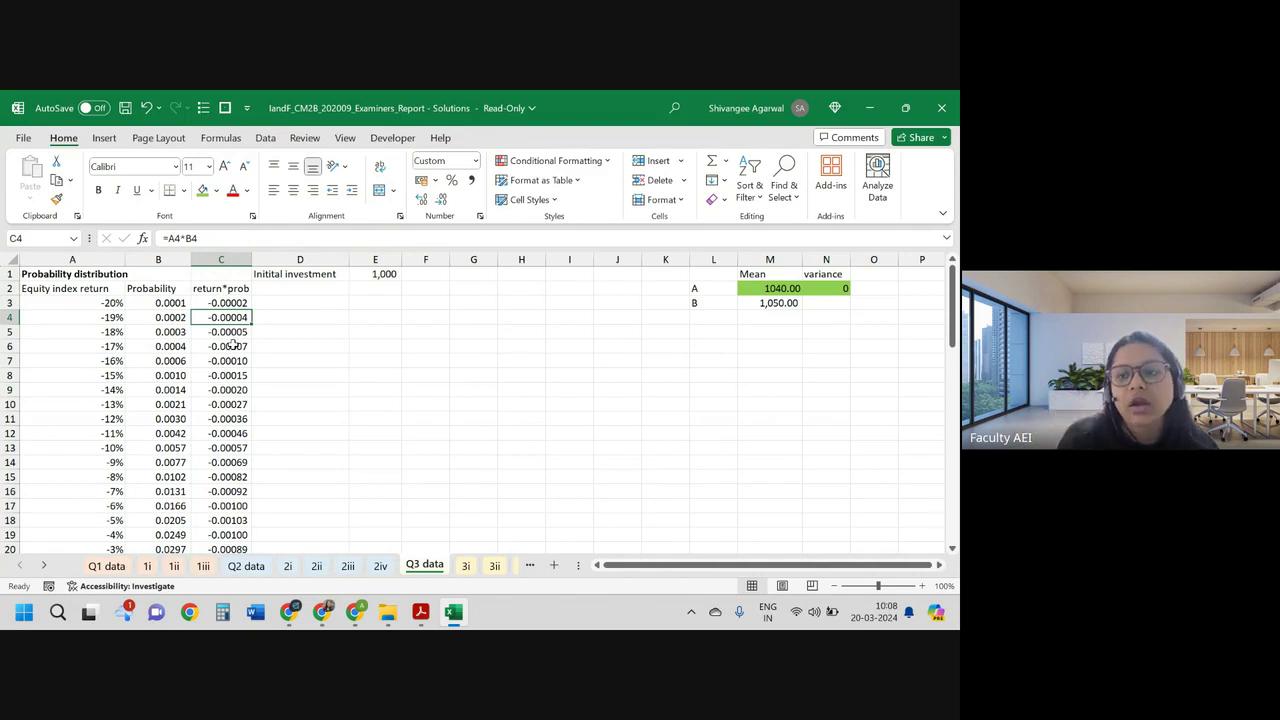
Step: Start a variance formula for B in N3, then abandon it
left_click(808, 303)
type("=")
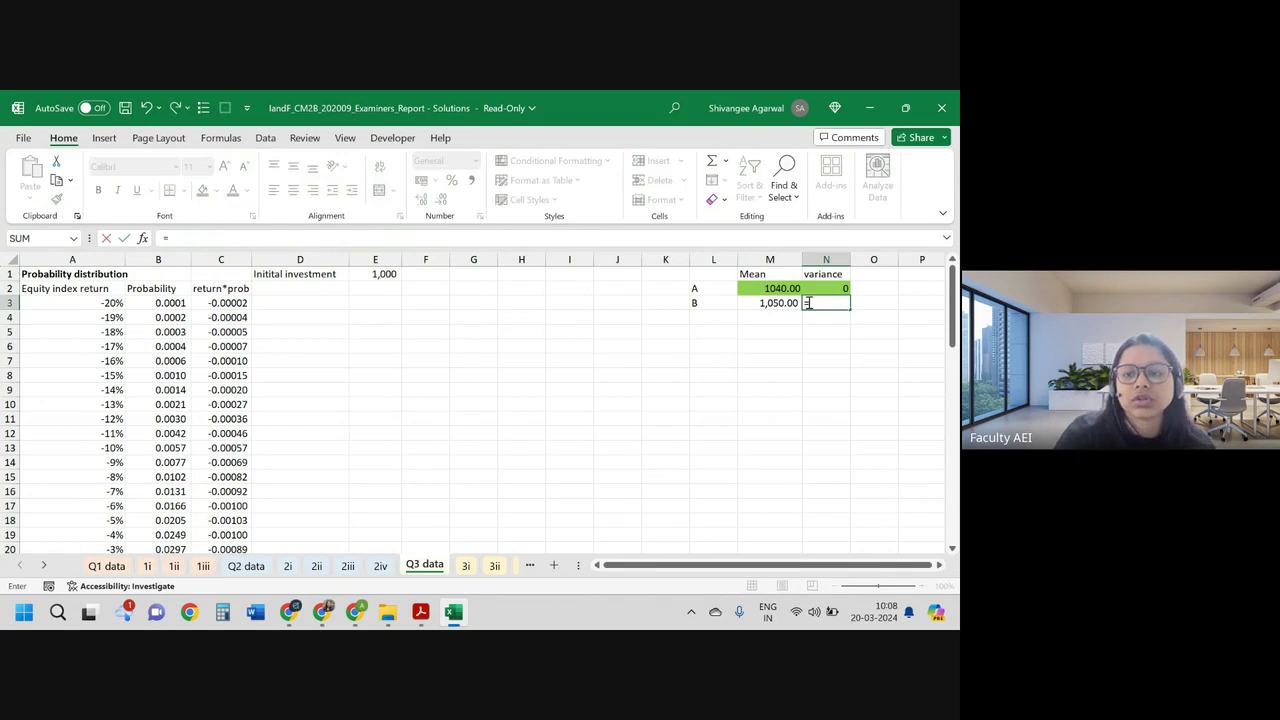
key("Left")
key("Left")
key("Left")
key("Left")
key("Left")
key("Left")
key("Left")
key("Left")
key("Left")
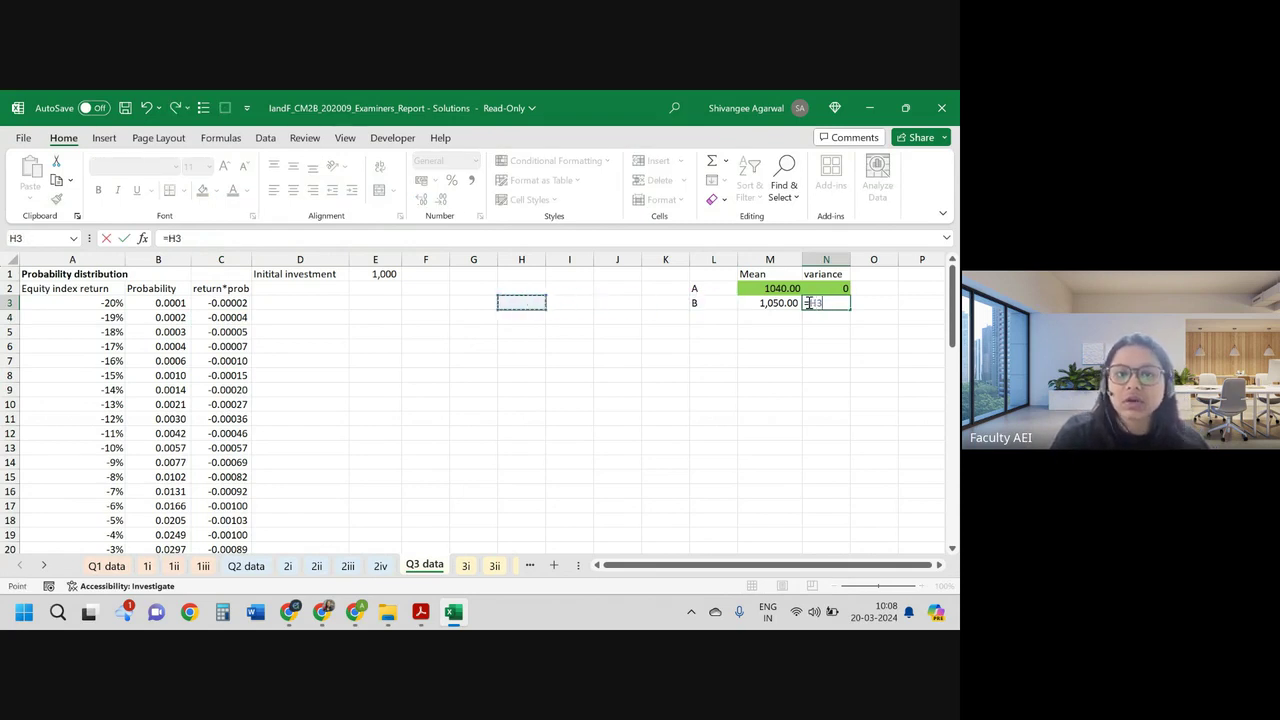
key("Up")
key("Up")
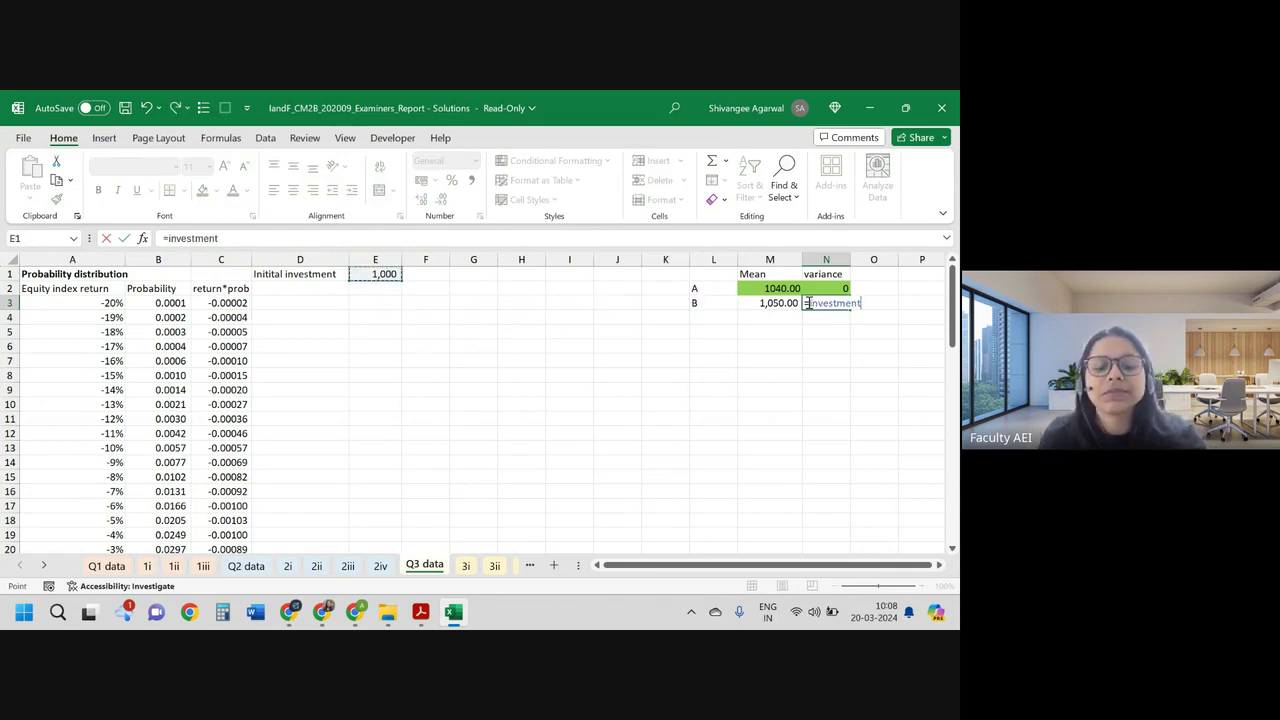
type("^")
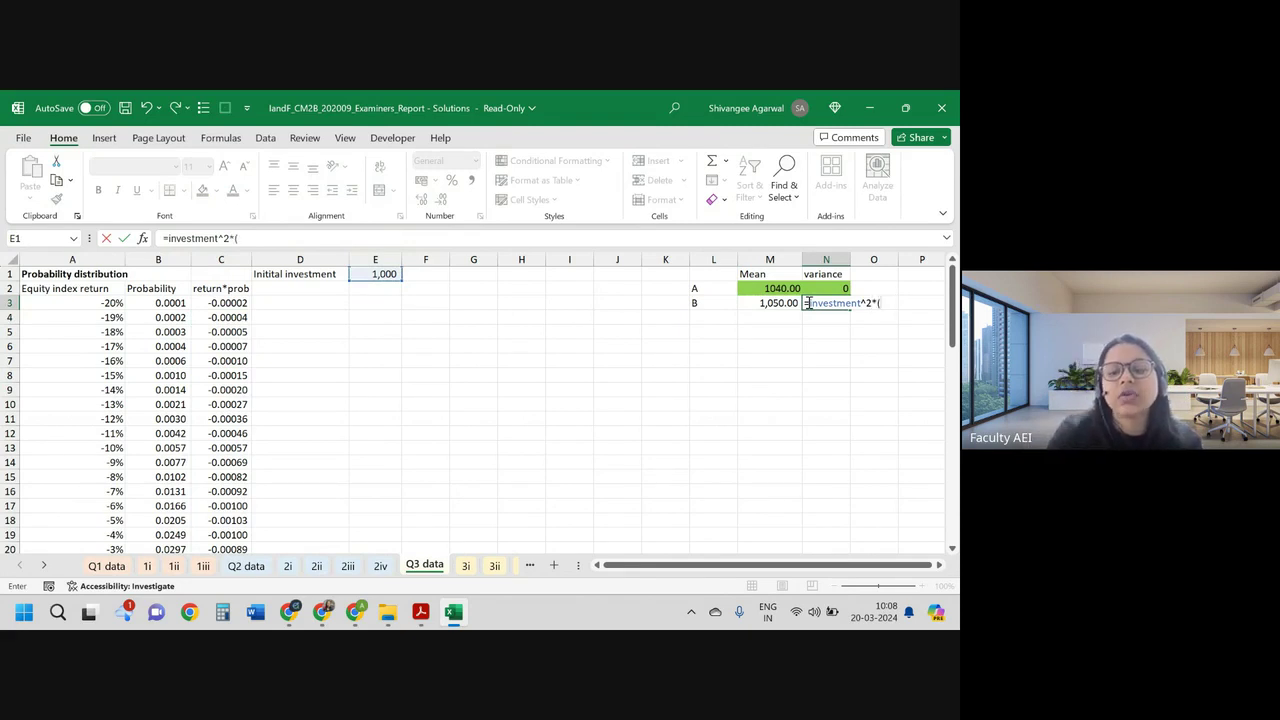
type("2*")
key("Escape")
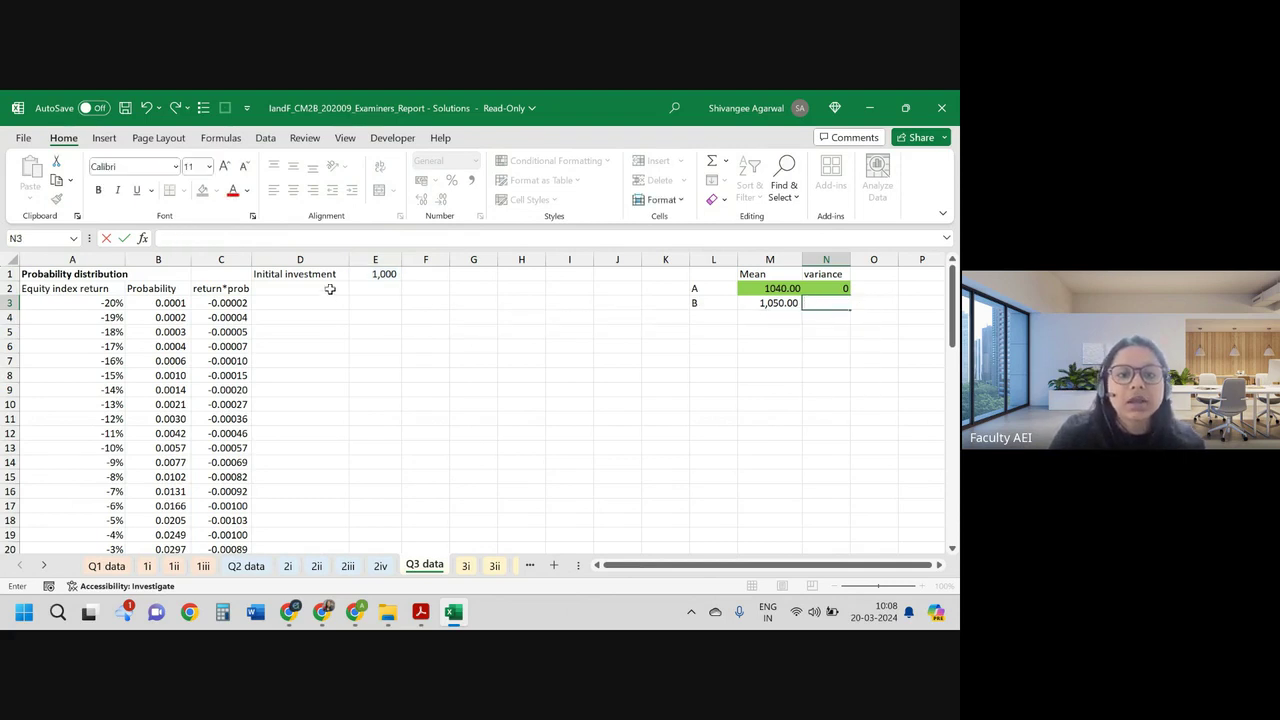
Step: Copy the return*prob header into D2 and rename it return^2*prob
left_click(269, 287)
left_click(242, 287)
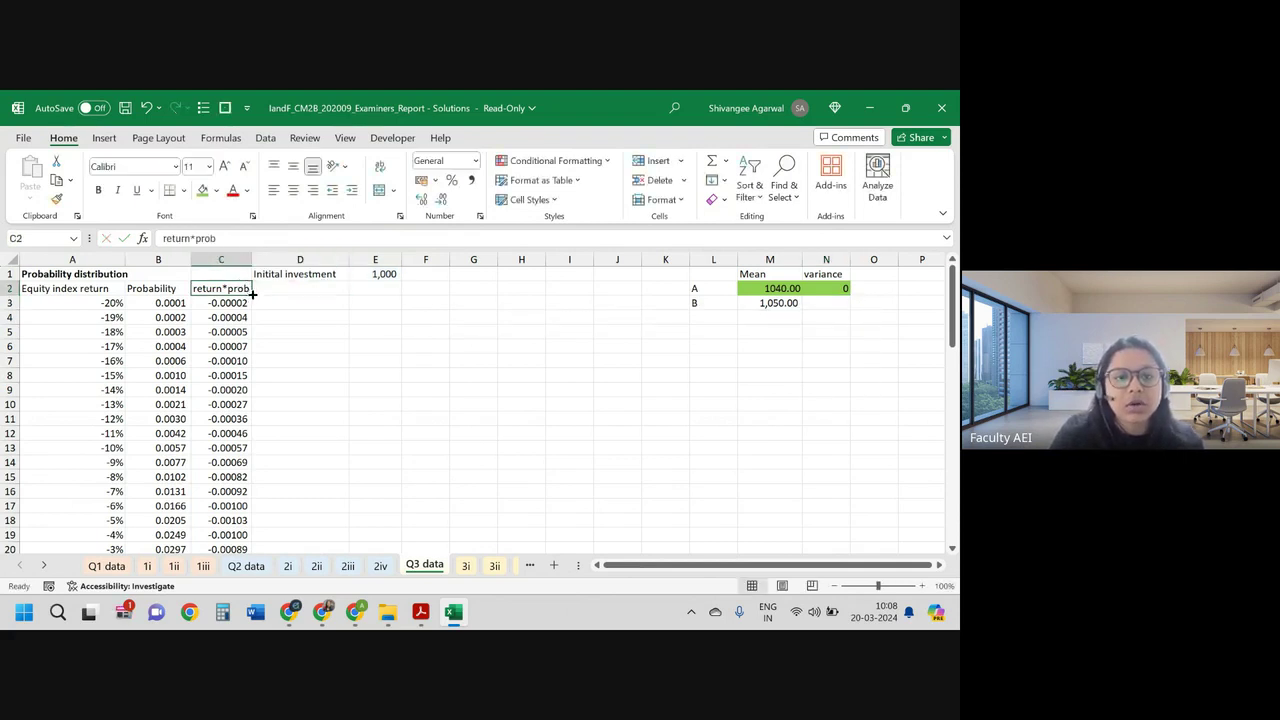
left_click_drag(253, 292, 355, 298)
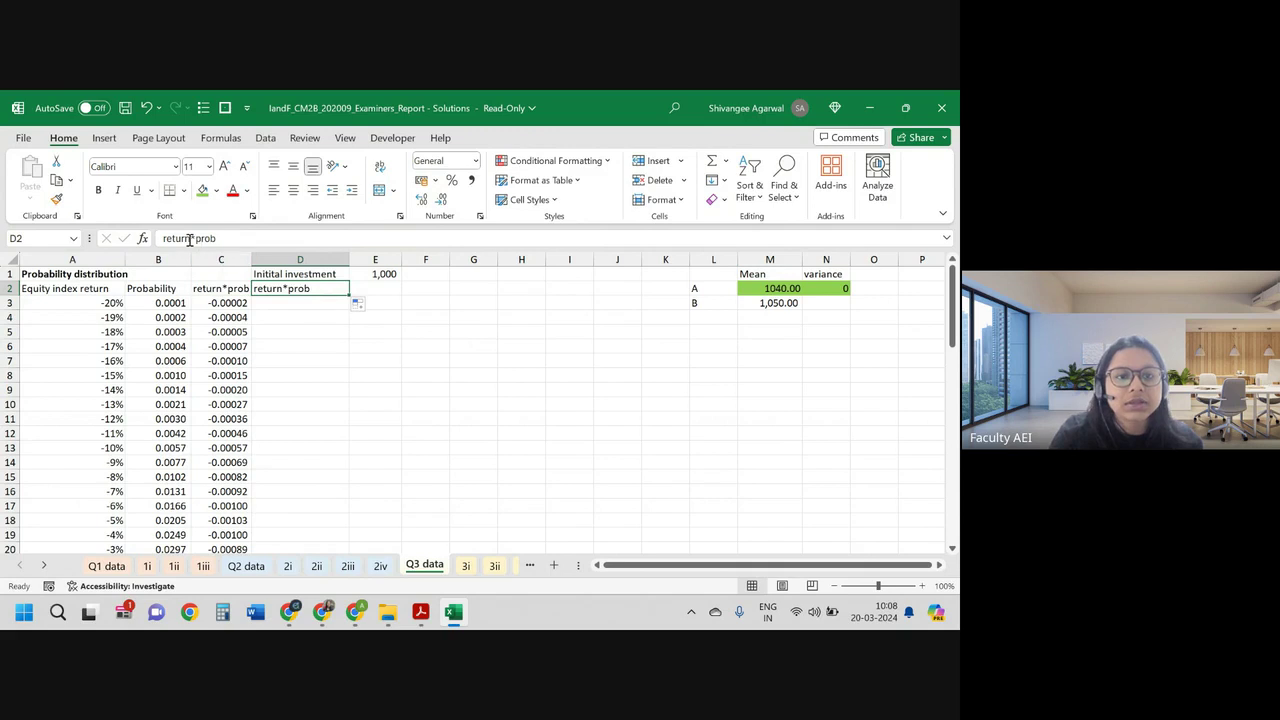
left_click(189, 239)
type("^2")
key("Return")
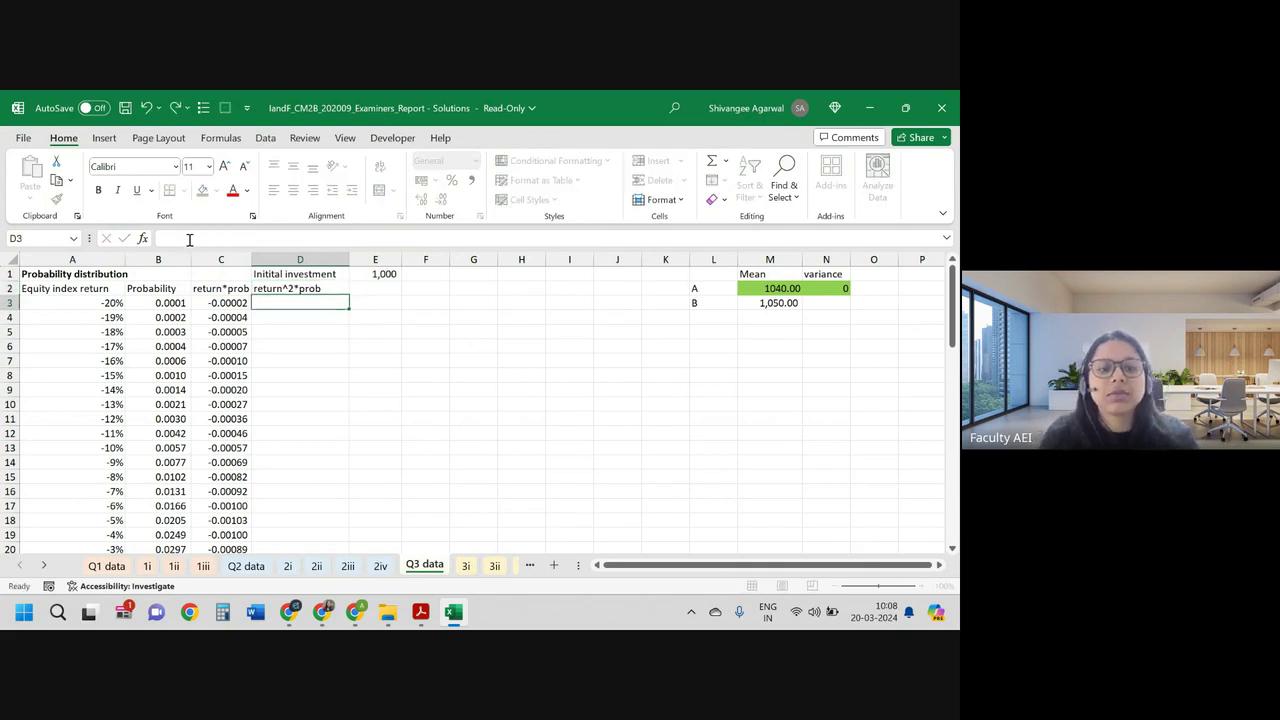
Step: Enter =A3*A3*B3 in D3 for squared return times probability
type("=")
key("Left")
key("Left")
key("Left")
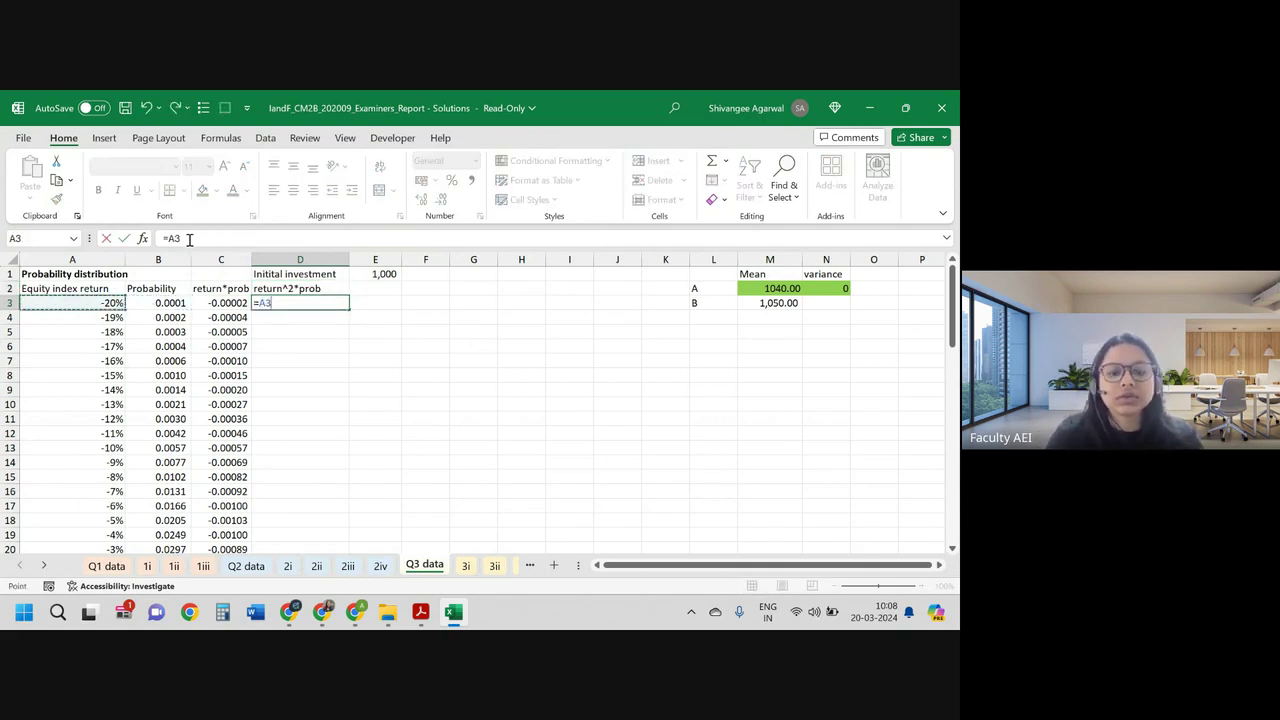
type("*")
key("Left")
key("Left")
key("Left")
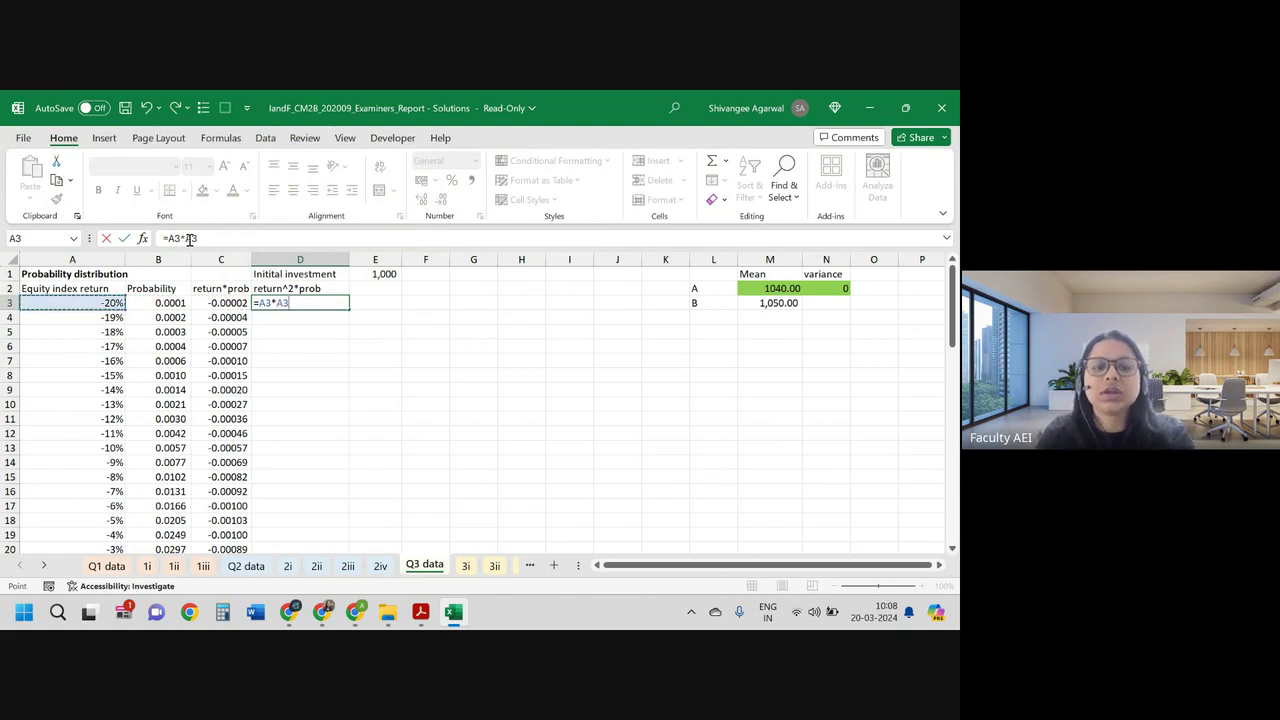
type("*")
key("Left")
key("Left")
key("Return")
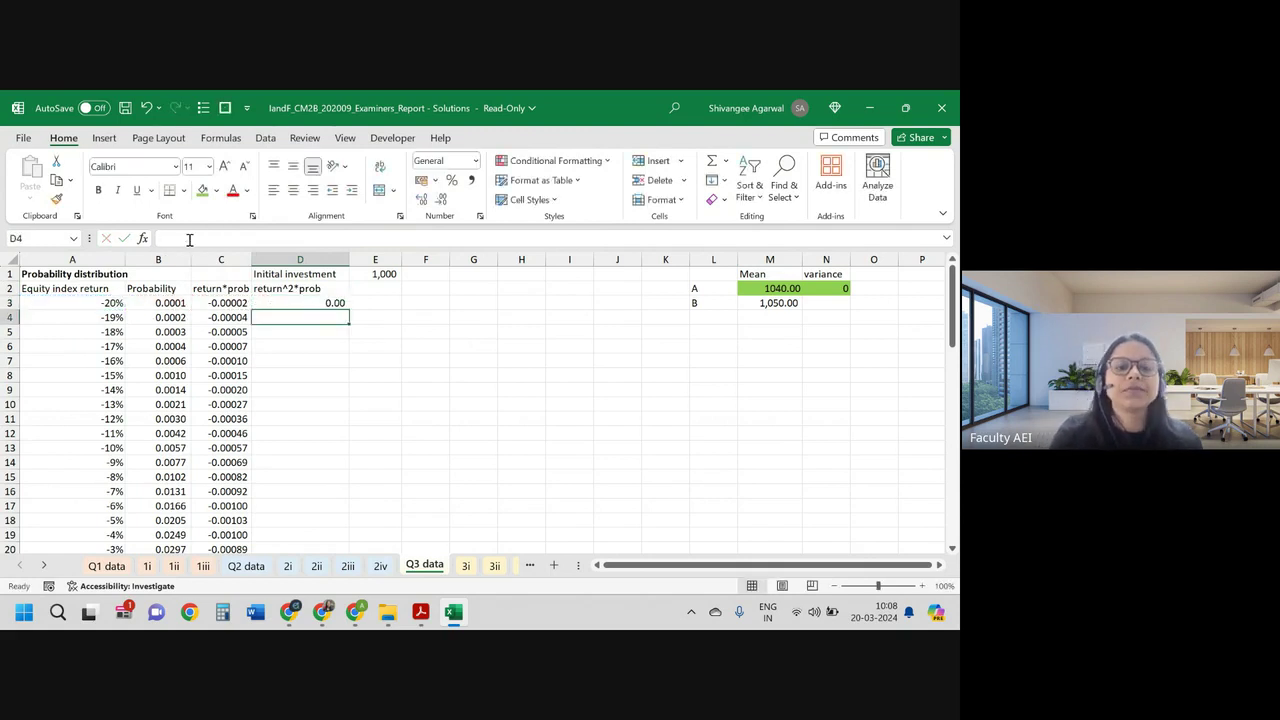
Step: Show D3 to five decimals and fill its formula down column D
left_click(325, 302)
left_click(421, 198)
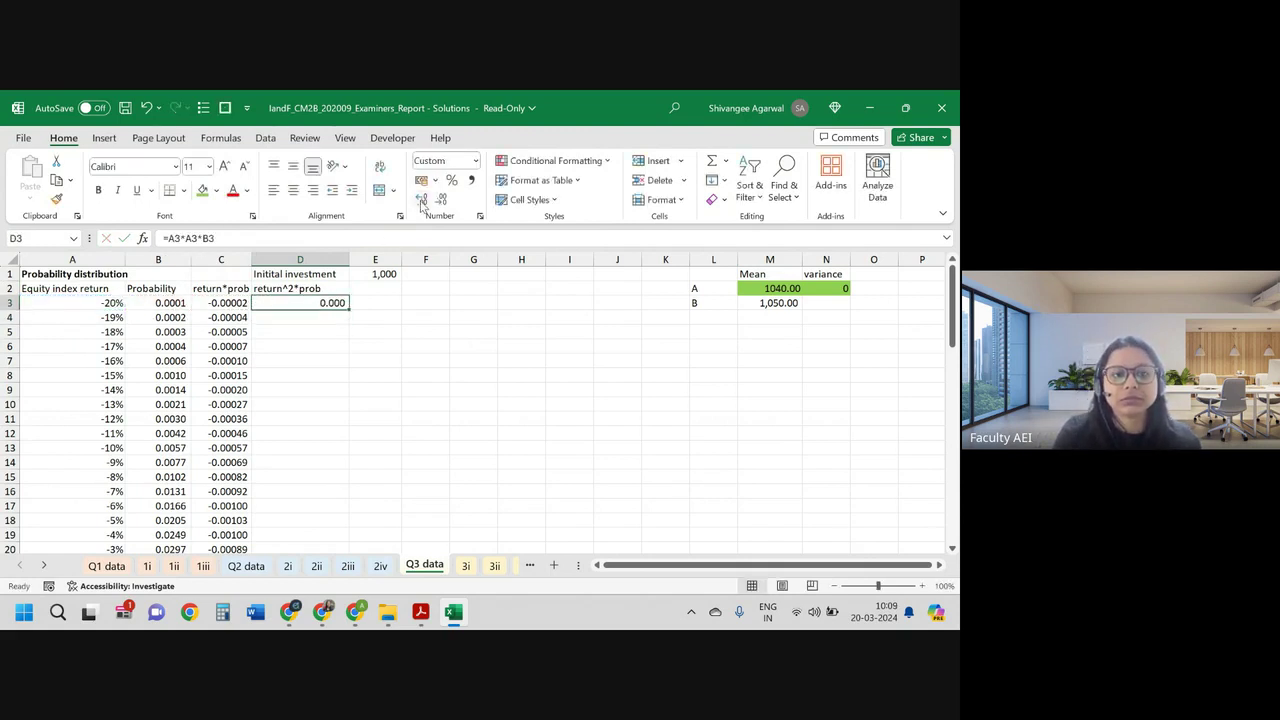
left_click(421, 198)
left_click(421, 198)
double_click(349, 309)
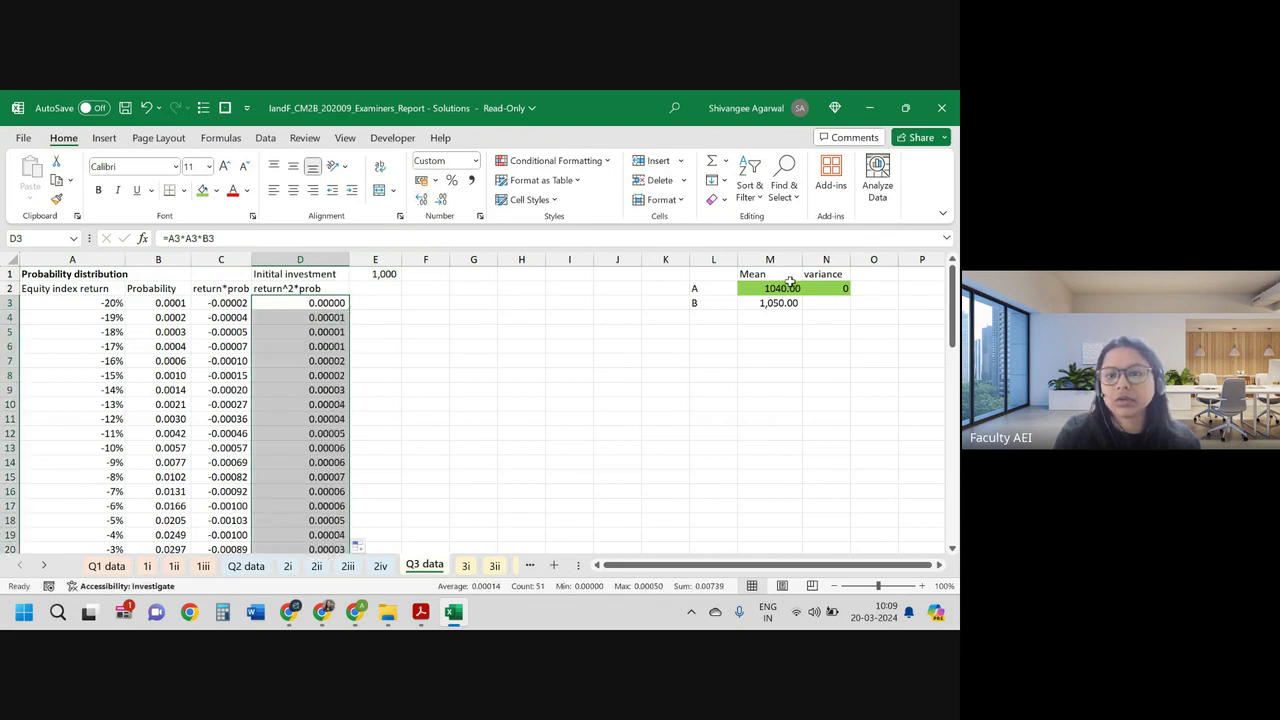
left_click(824, 303)
Step: Begin B's variance in N3 as the squared investment times SUM(D3:D53)
type("=")
key("Up")
key("Up")
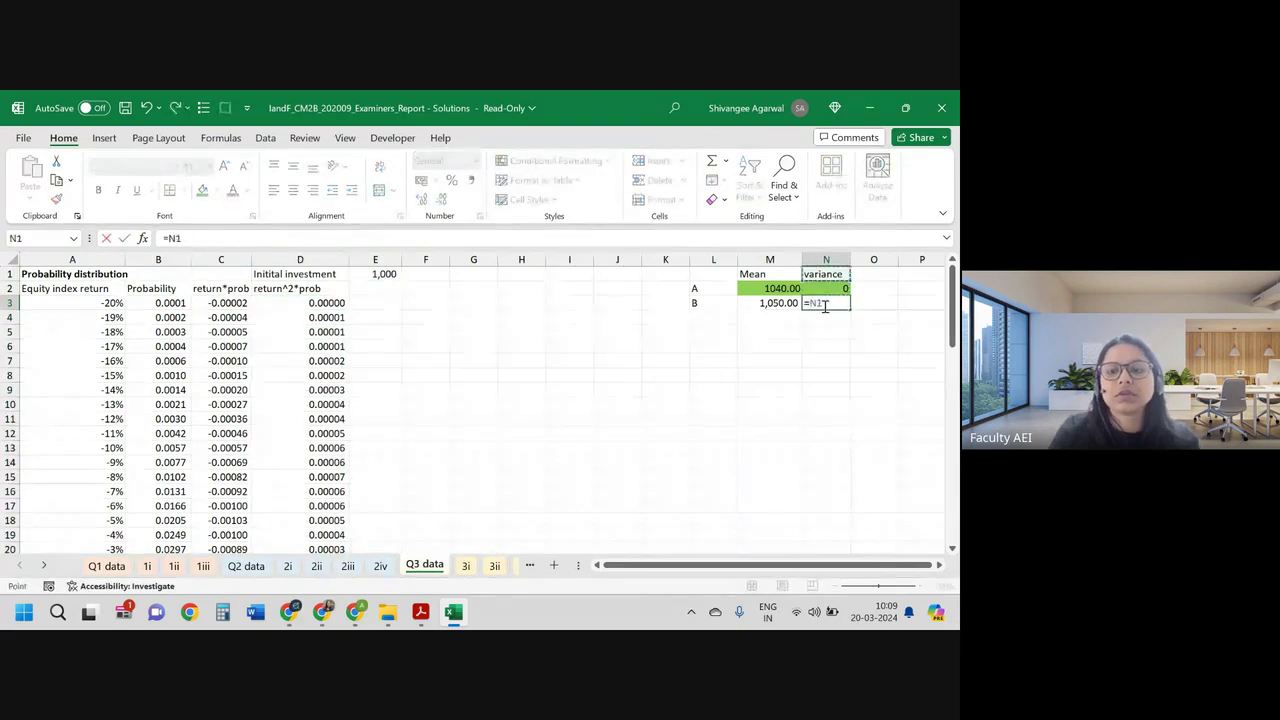
key("Left")
key("Left")
key("Left")
key("Left")
key("Left")
key("Left")
key("Left")
key("Left")
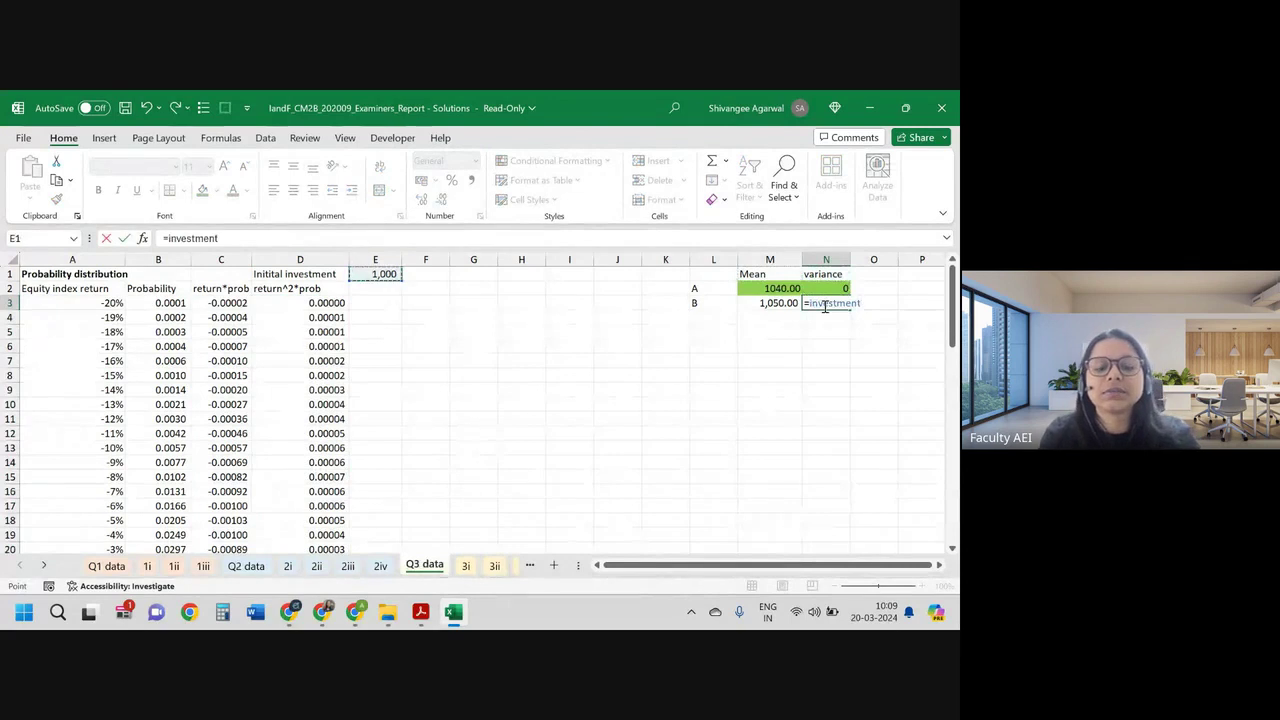
type("^2*(")
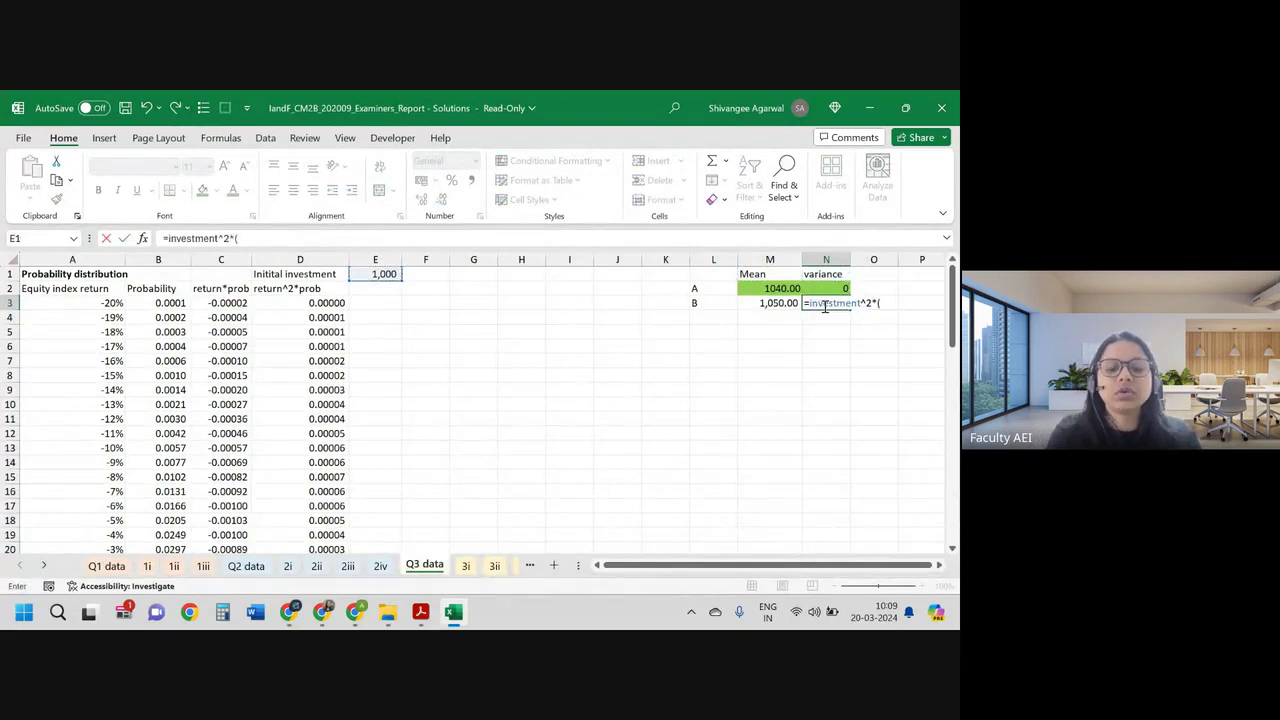
type("sum(")
key("Left")
key("Left")
key("Left")
key("Left")
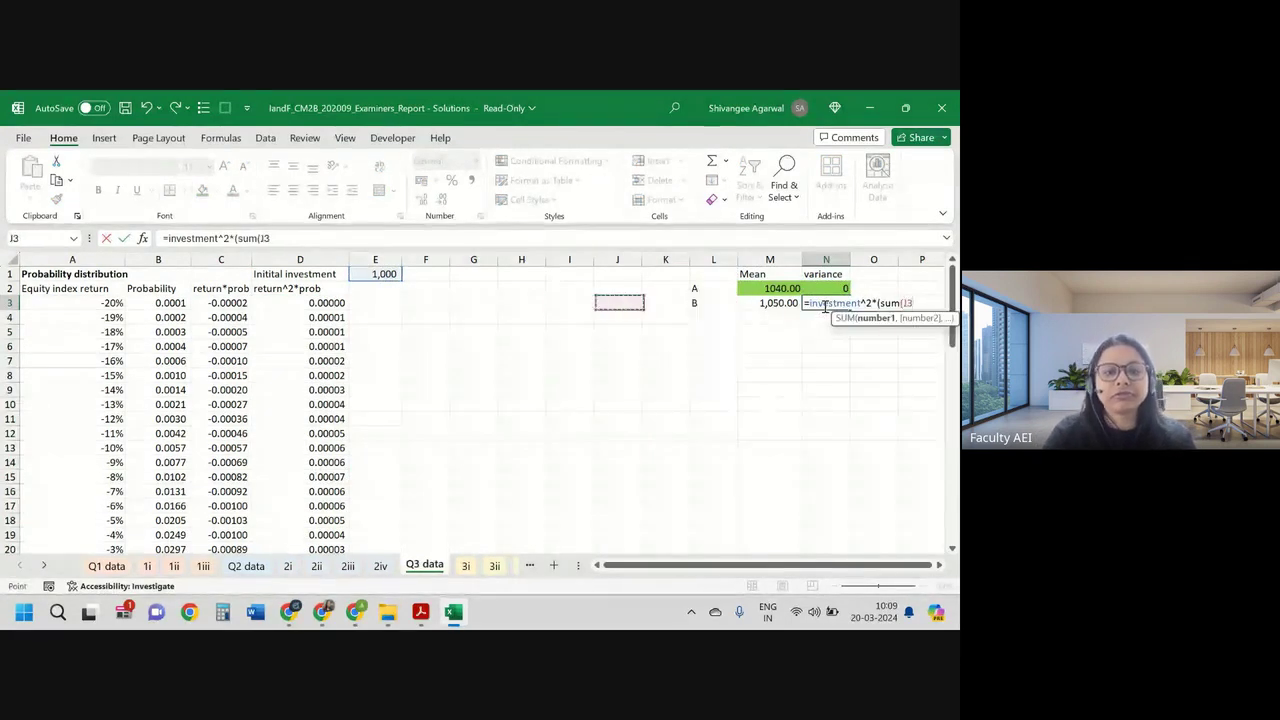
key("Left")
key("Left")
key("Left")
key("Left")
key("Left")
key("Left")
key("ctrl+shift+Down")
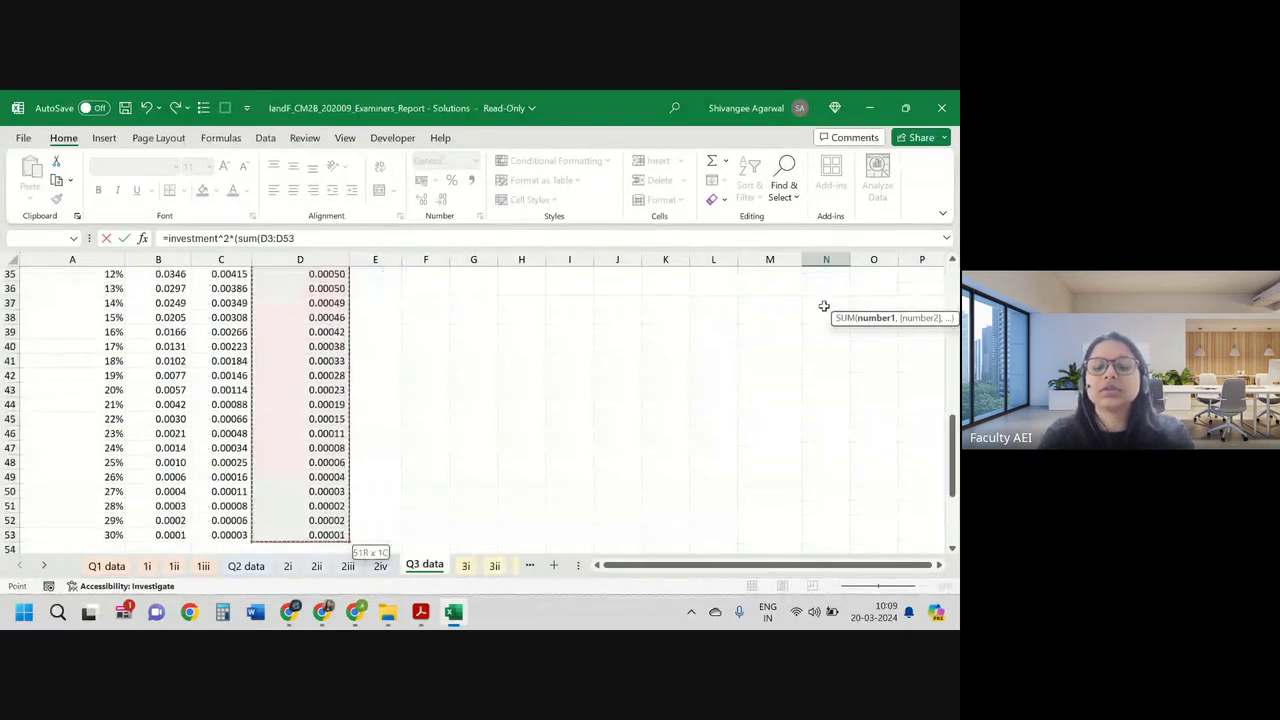
type(")-N1")
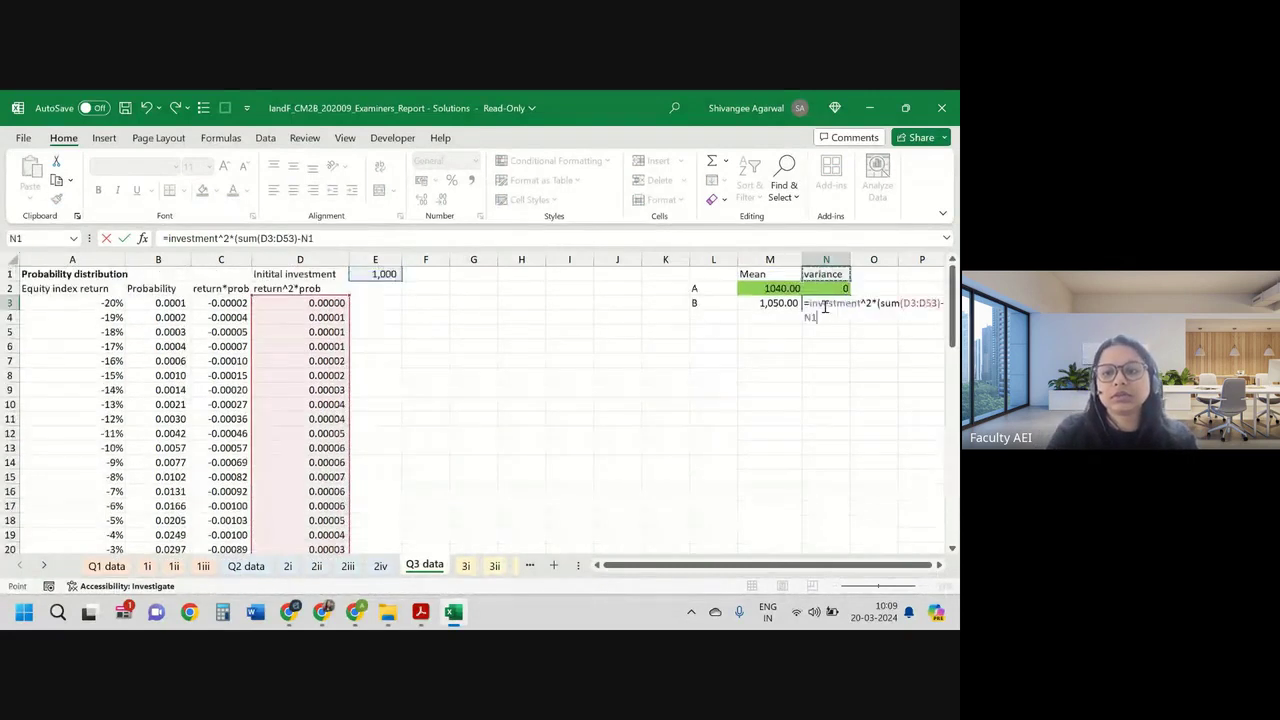
Step: Complete the variance formula by subtracting SUM(C3:C53)^2, giving 4,888.16
key("Down")
key("Down")
key("Left")
key("Left")
key("Left")
key("Left")
key("Left")
key("Left")
key("Left")
key("Left")
key("Left")
key("Left")
key("Left")
key("Left")
key("Left")
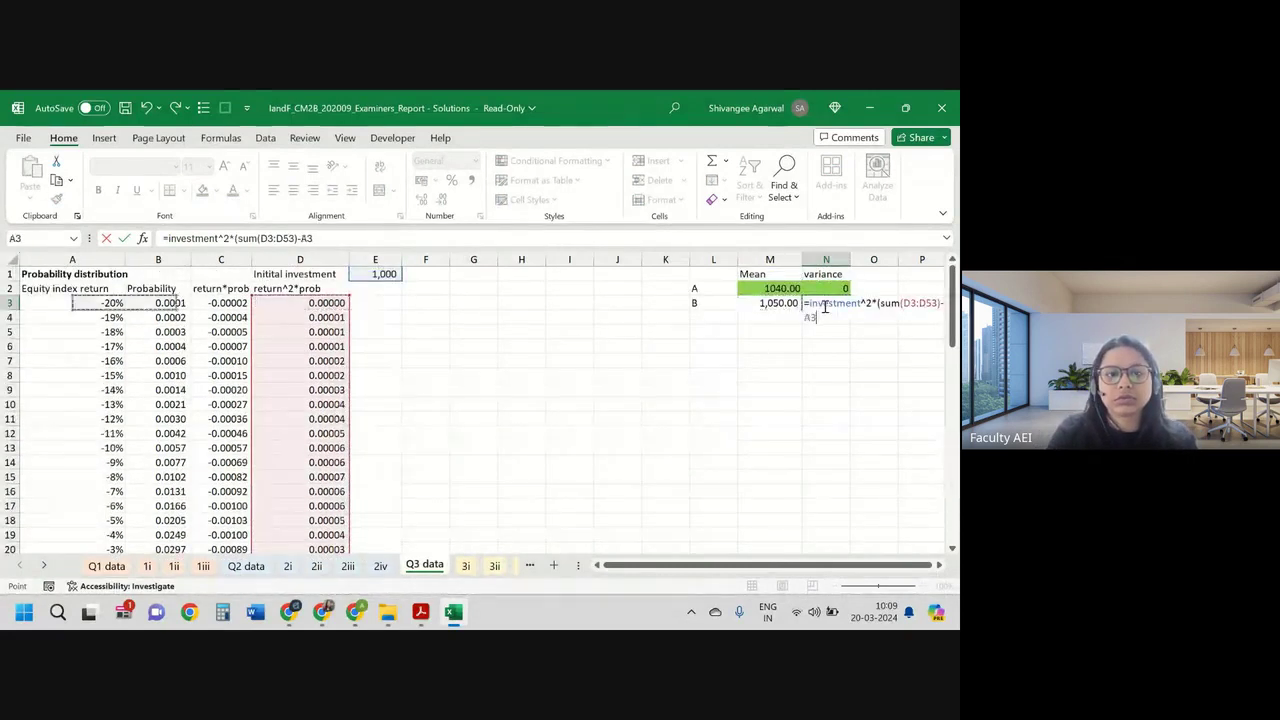
key("Right")
key("Right")
key("BackSpace")
key("BackSpace")
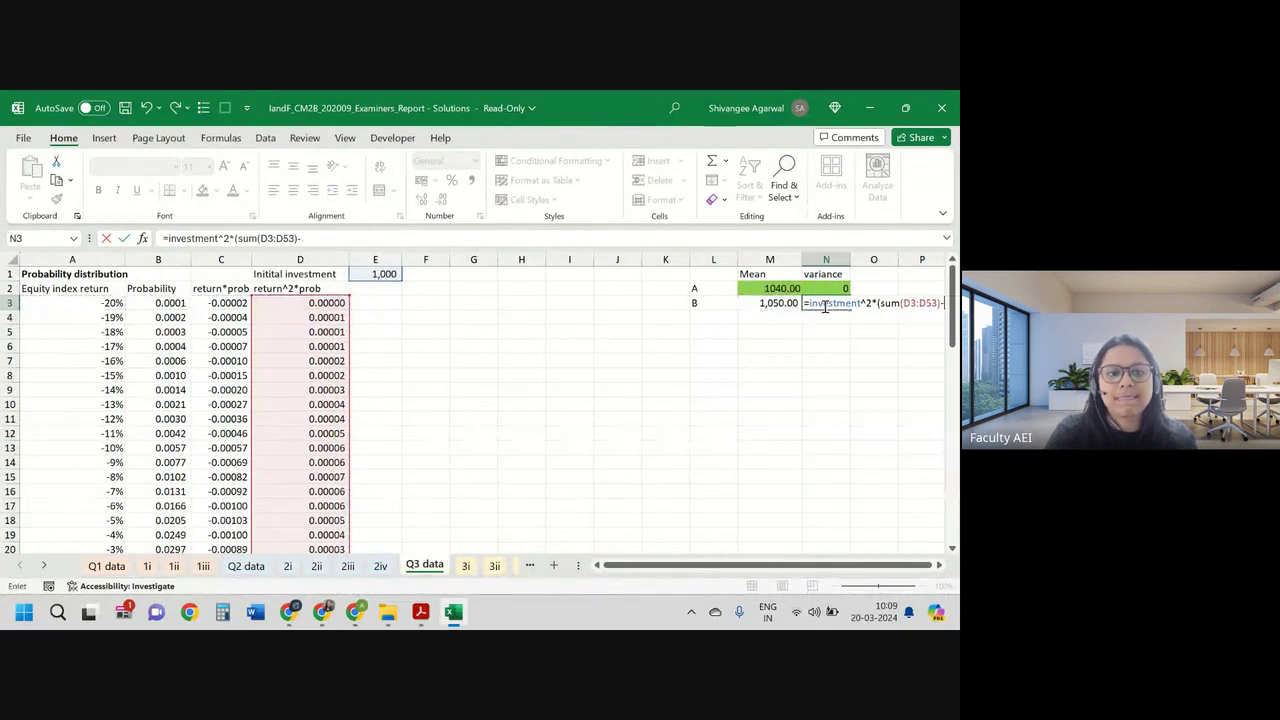
type("sum(")
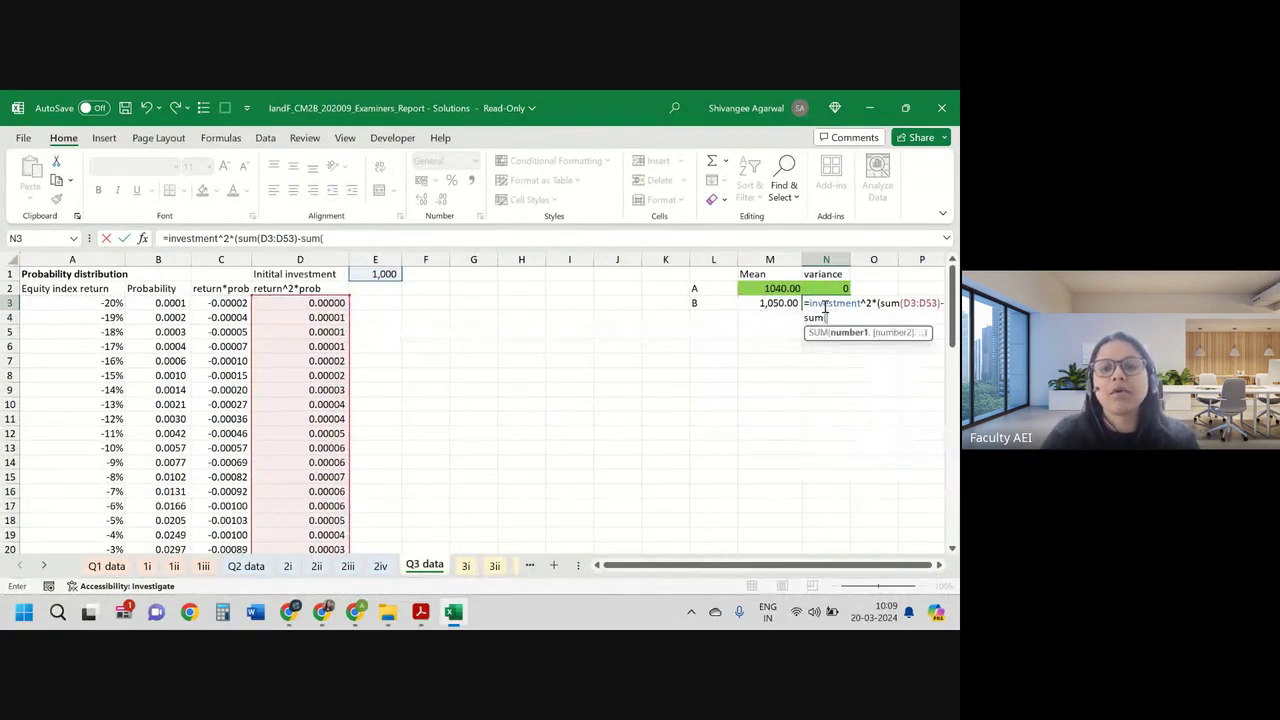
key("Left")
key("Left")
key("Left")
key("Left")
key("Left")
key("Left")
key("Left")
key("Left")
key("Left")
key("Left")
key("Left")
key("Left")
key("Left")
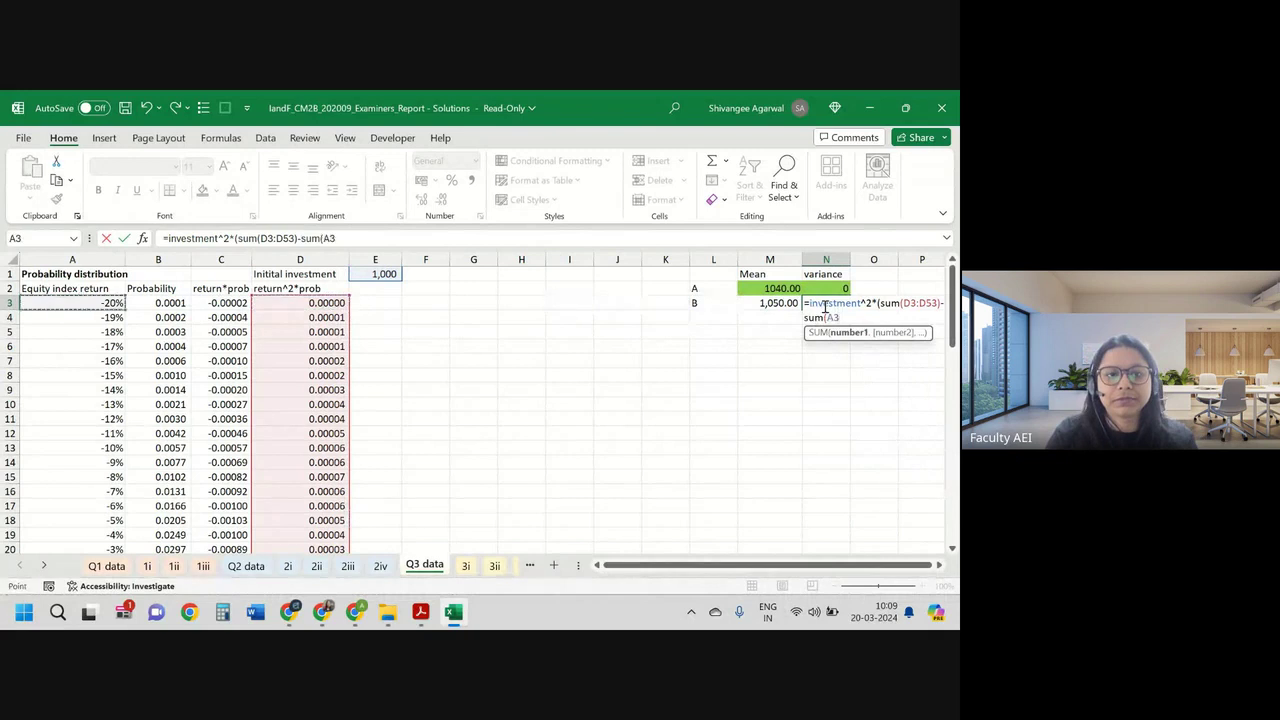
key("Right")
key("Right")
key("Right")
key("Left")
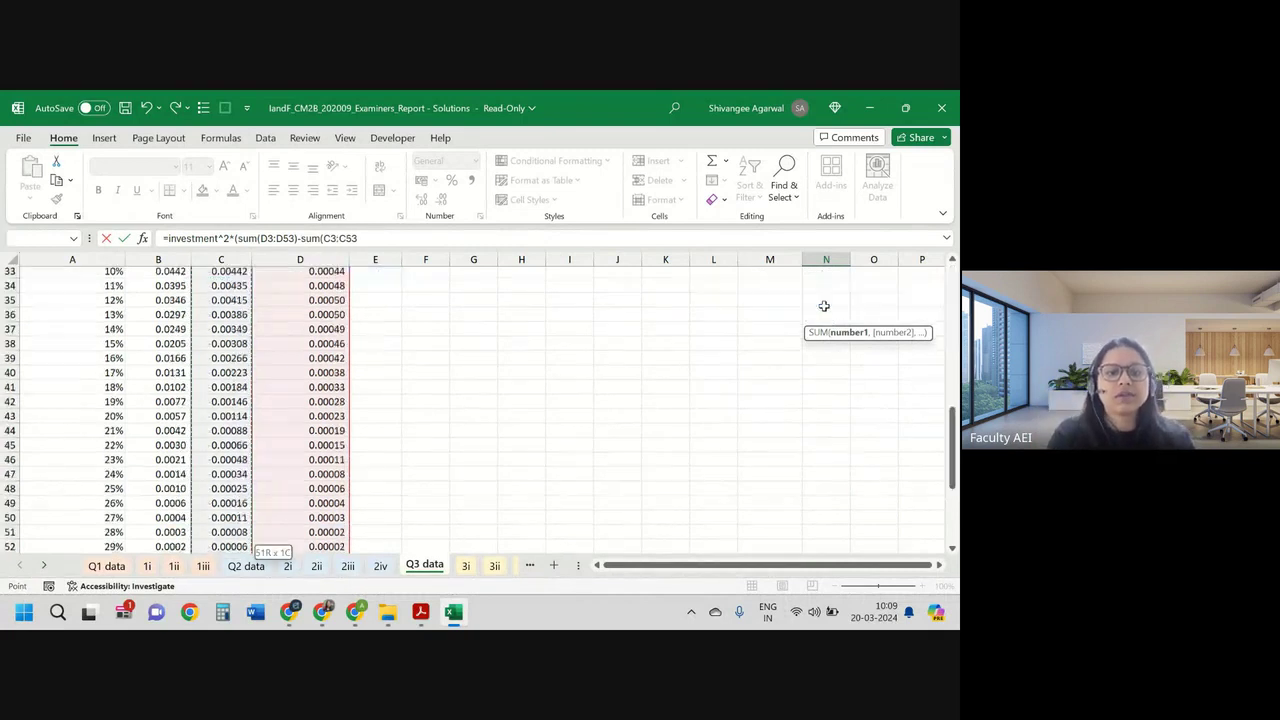
key("ctrl+shift+Down")
type(")^2")
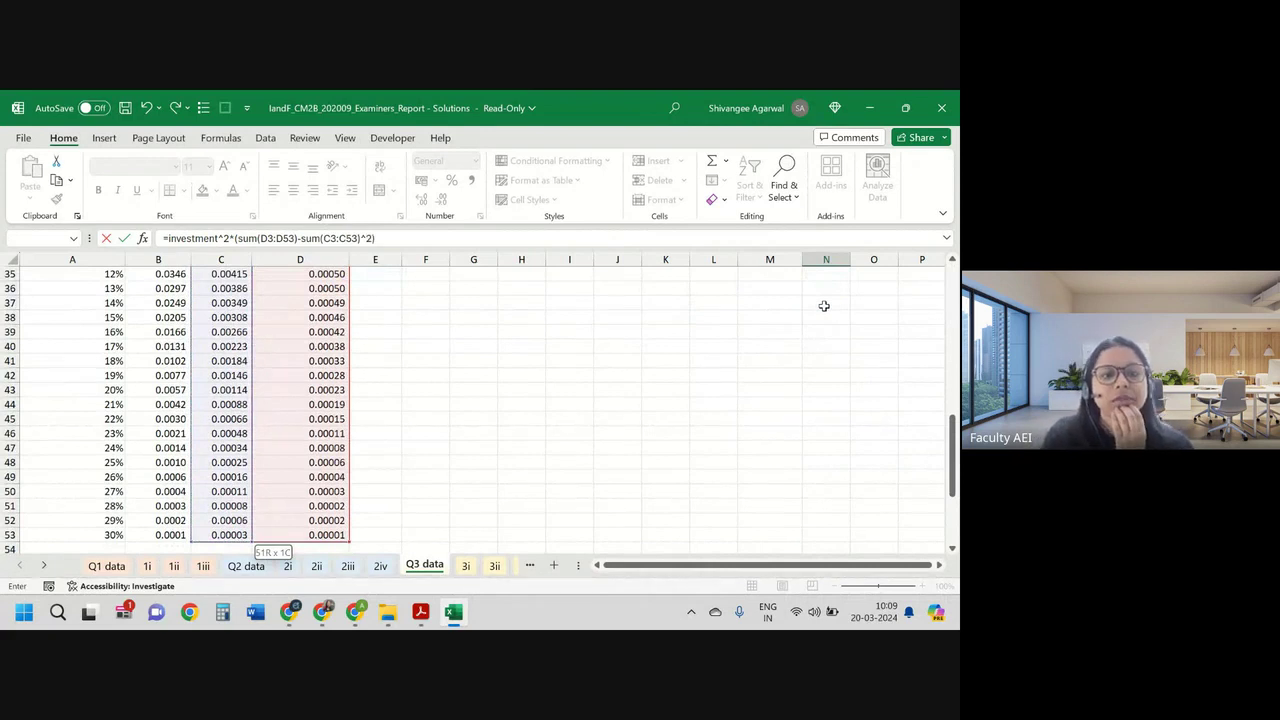
key("Return")
Step: Shade B's mean and variance cells M3:N3 green
key("Up")
key("Up")
key("Up")
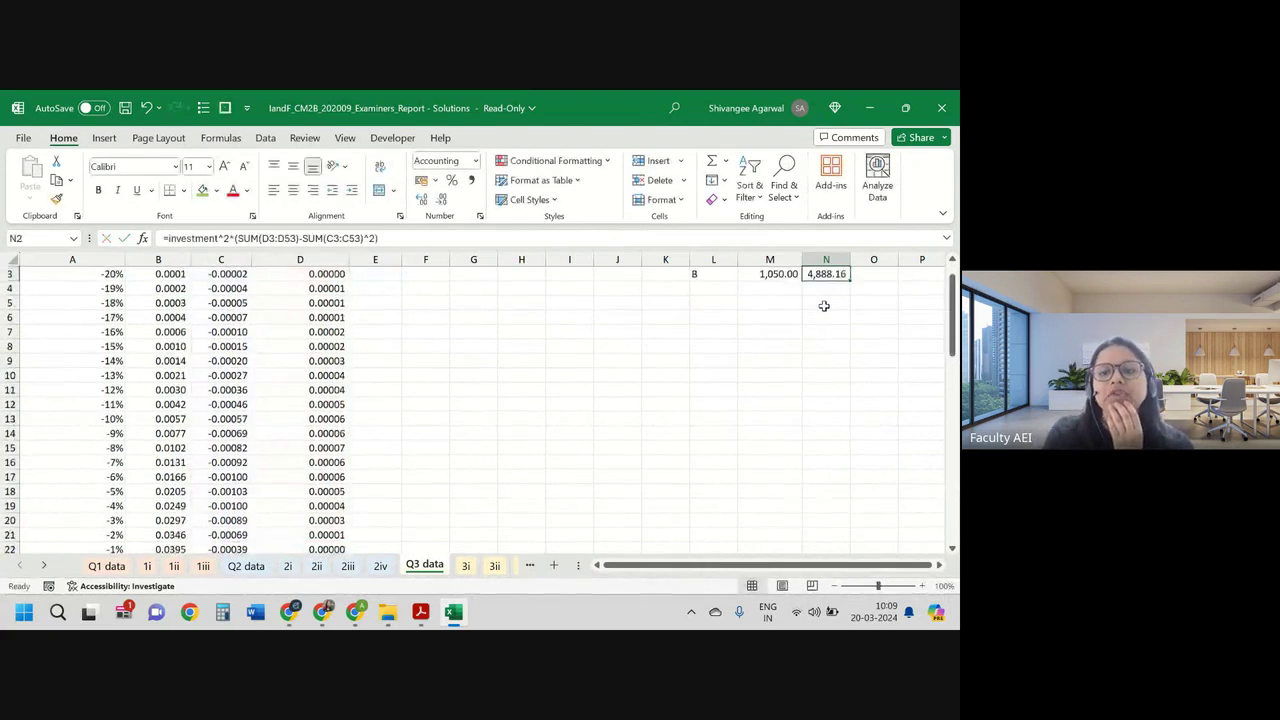
key("Down")
key("Down")
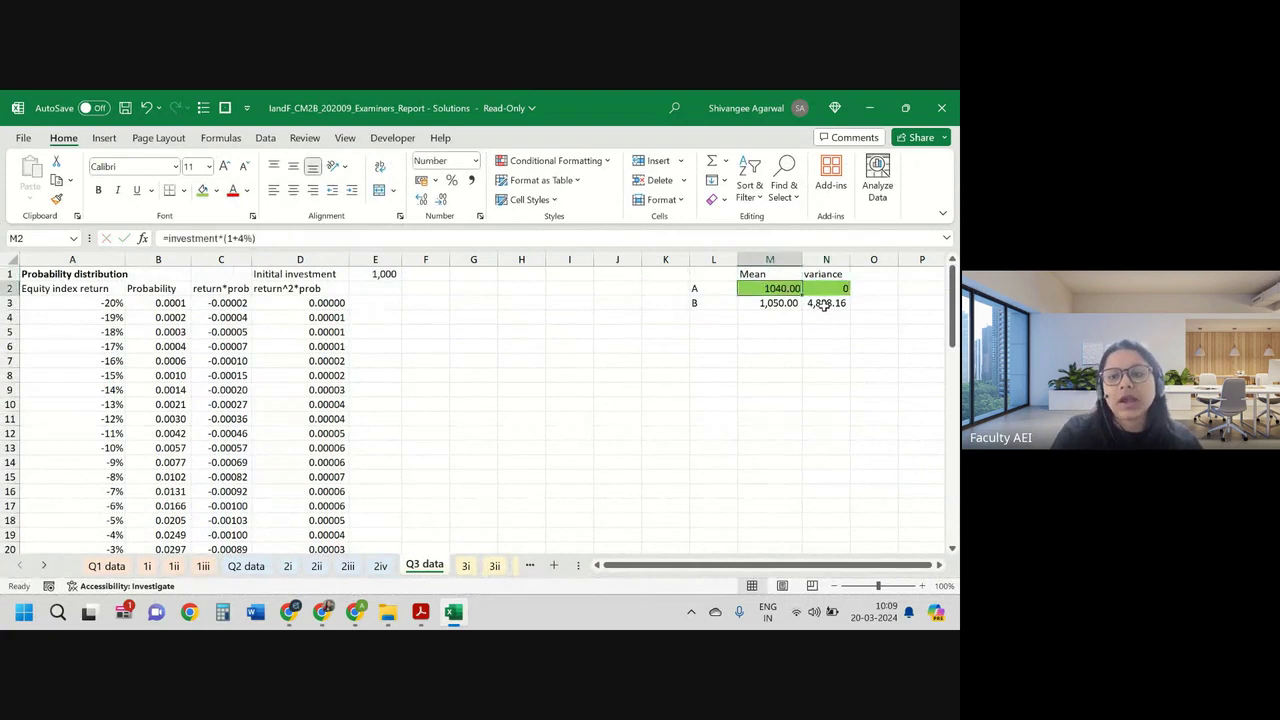
key("shift+Left")
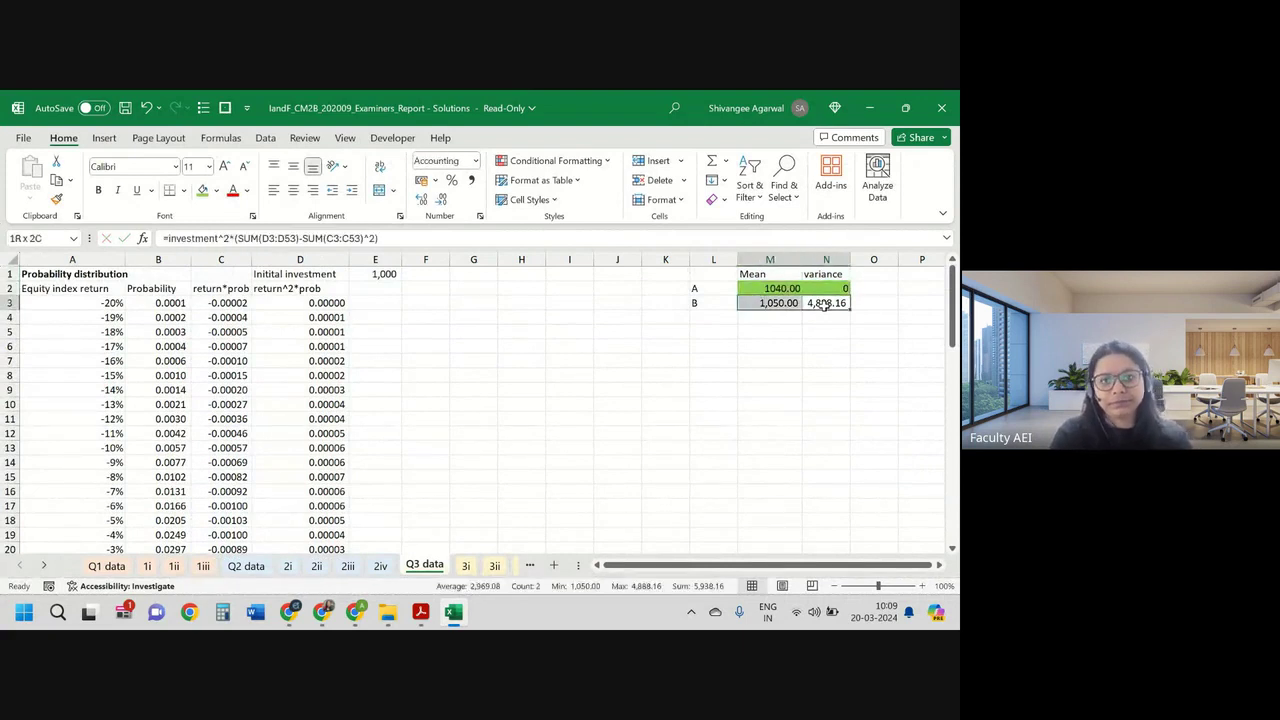
left_click(201, 194)
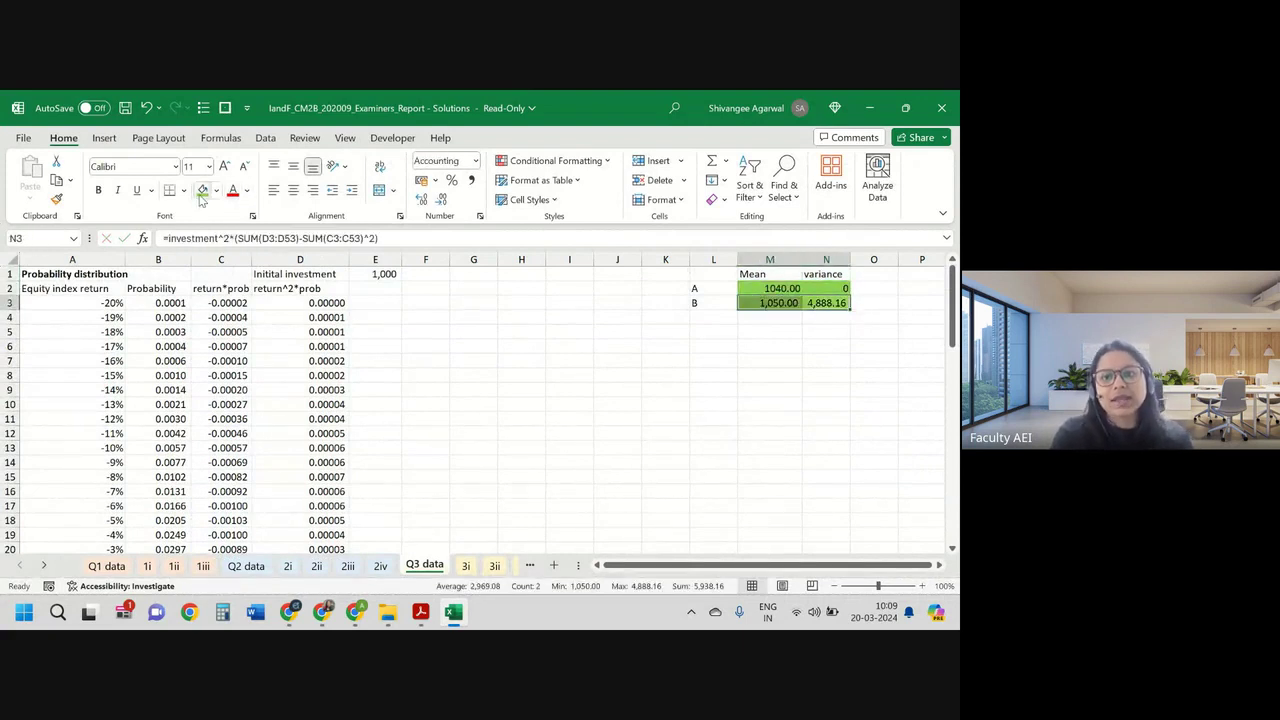
key("Down")
key("Left")
key("Left")
Step: Enter C in L4 as the third investment's label
type("C")
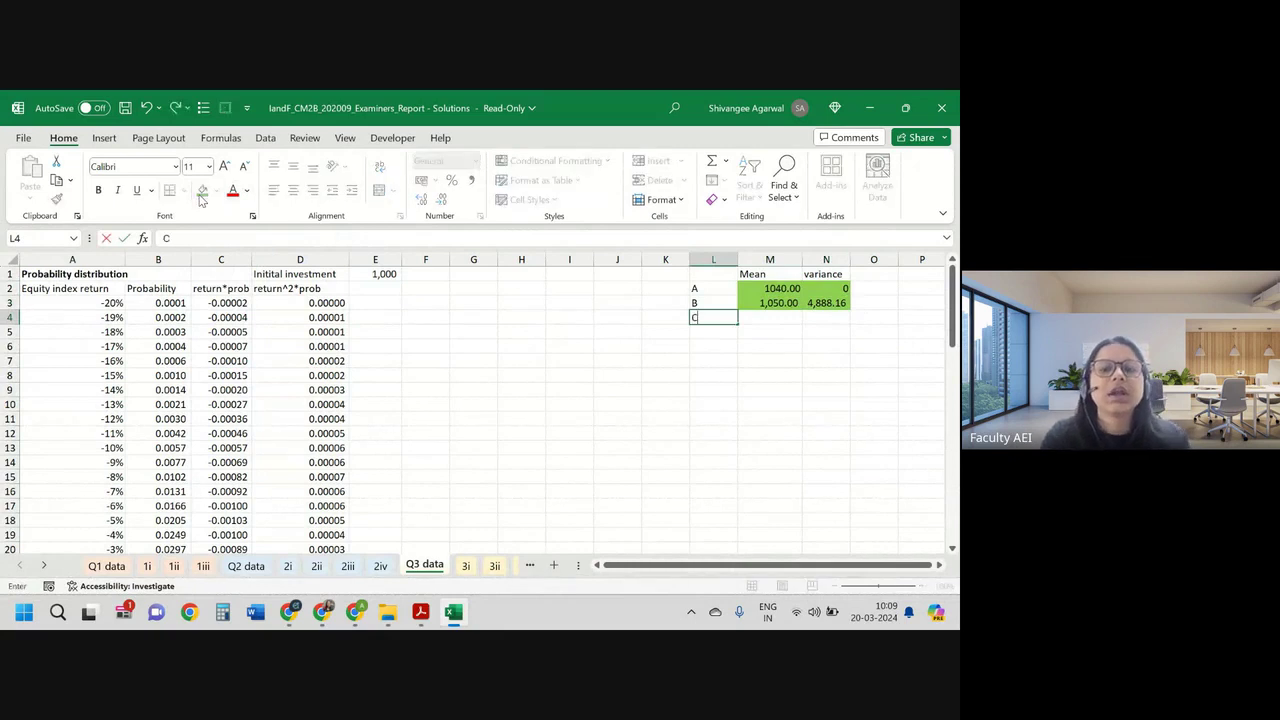
key("Tab")
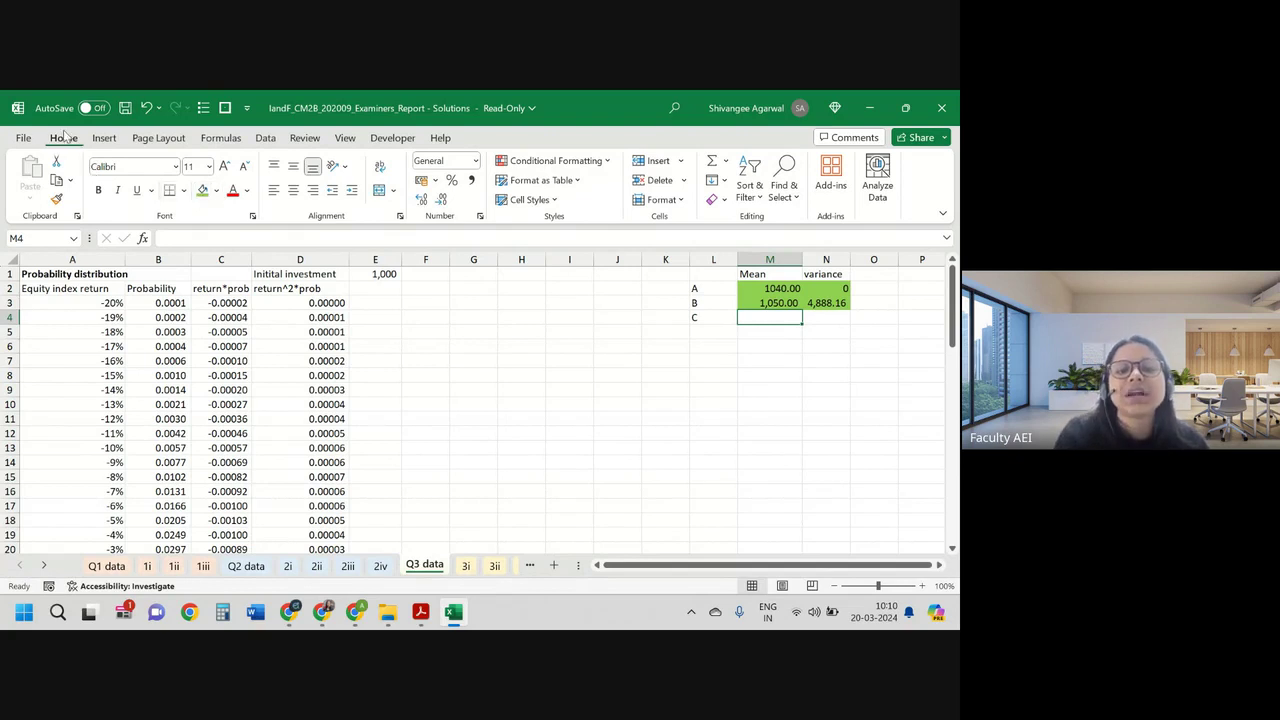
left_click(409, 288)
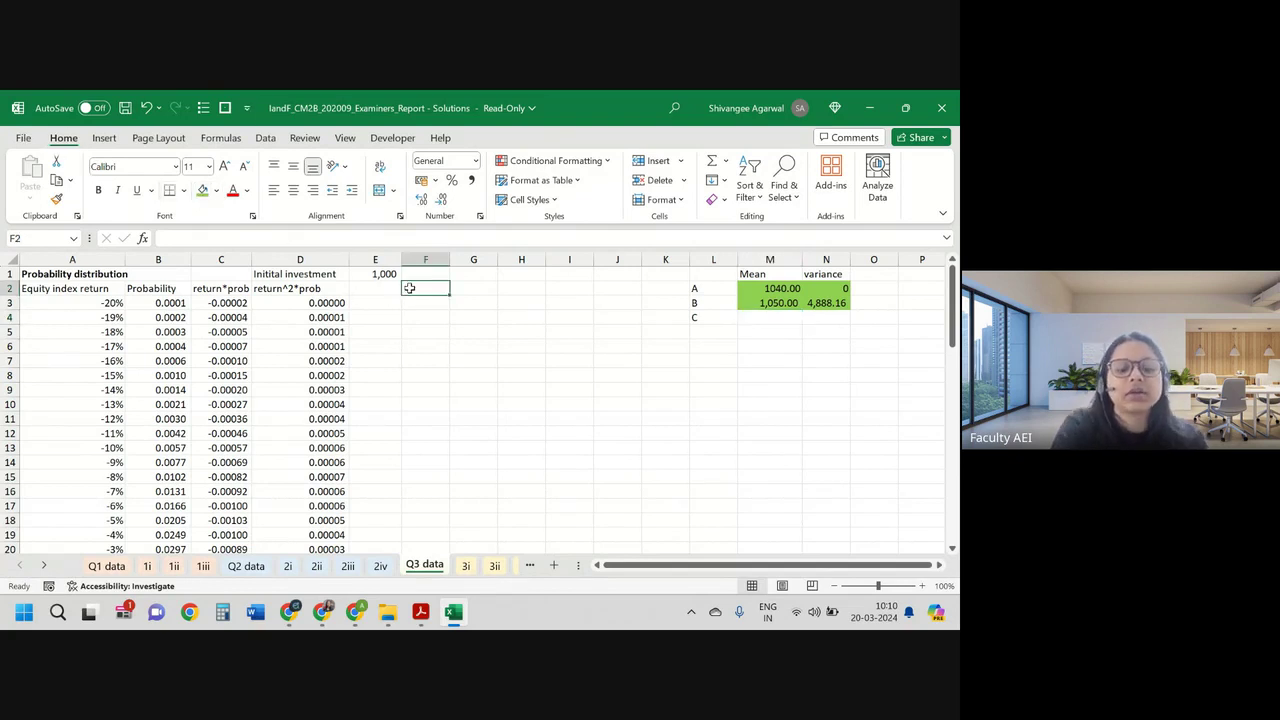
Step: Head column F 'Return' and enter =max(3%,3%+0.5*(A3-3%)) in F3
type("Return")
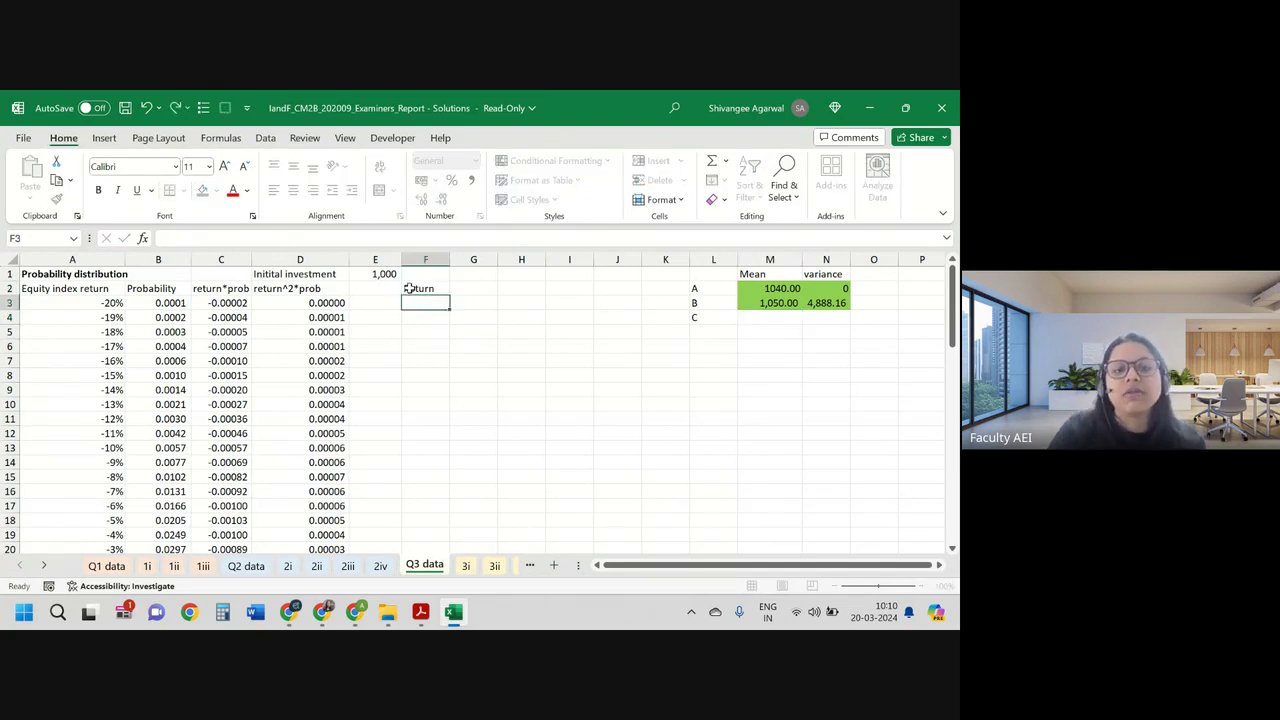
key("Return")
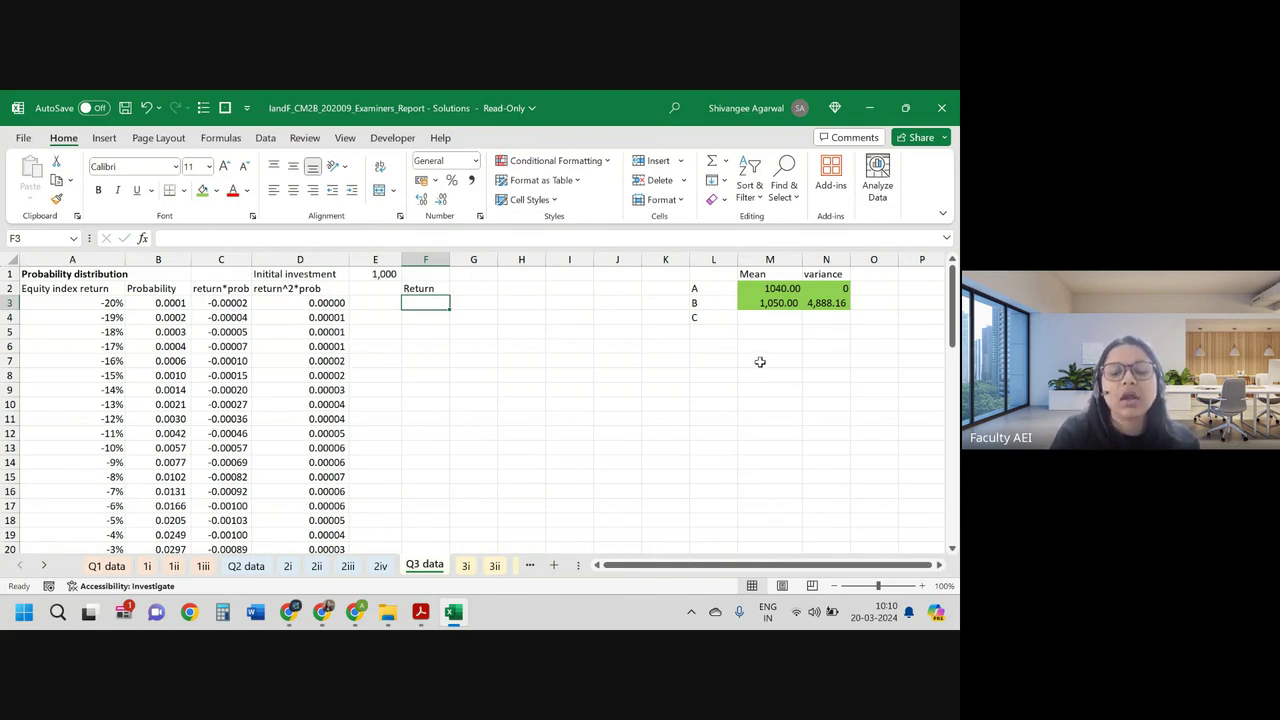
type("=max(")
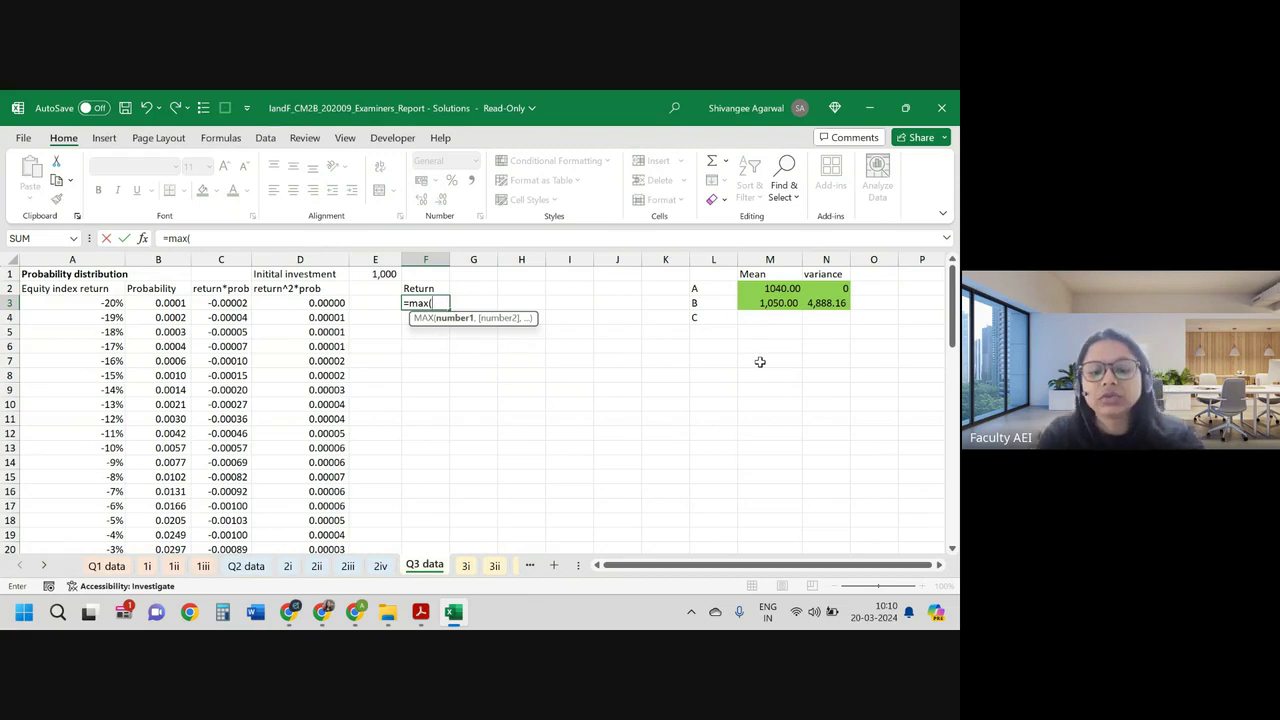
type("0")
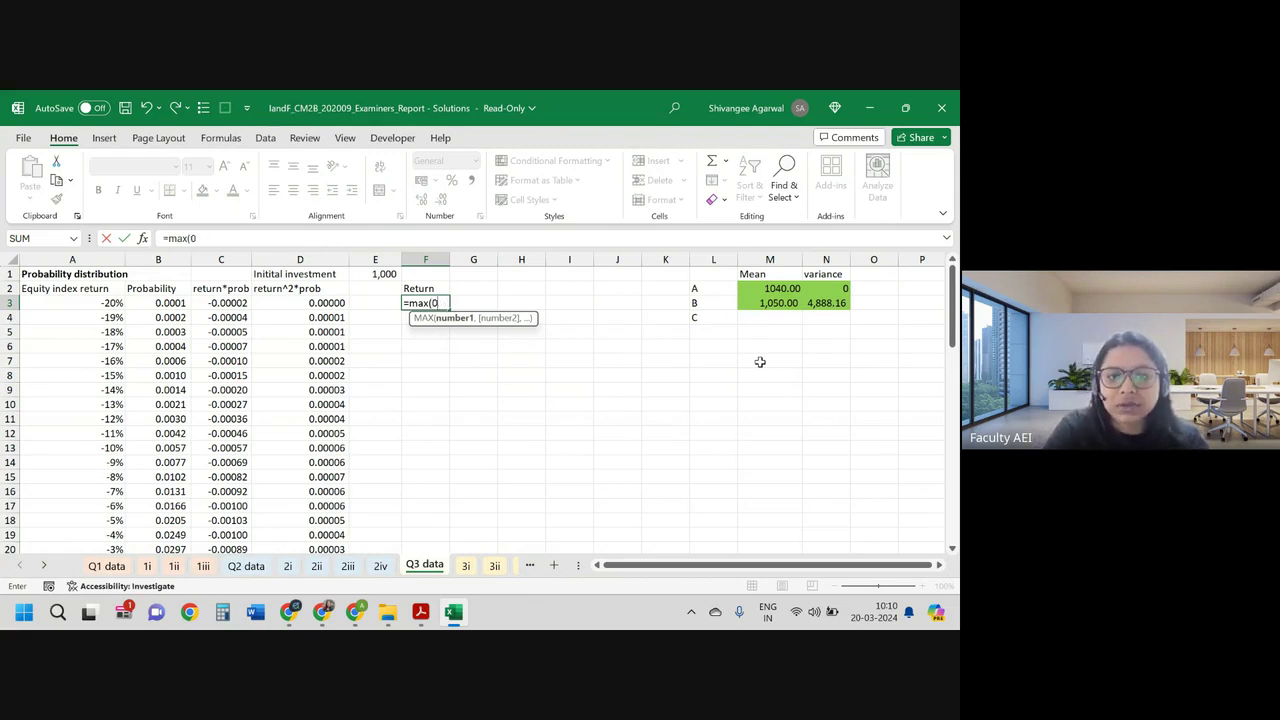
key("BackSpace")
type("3%,")
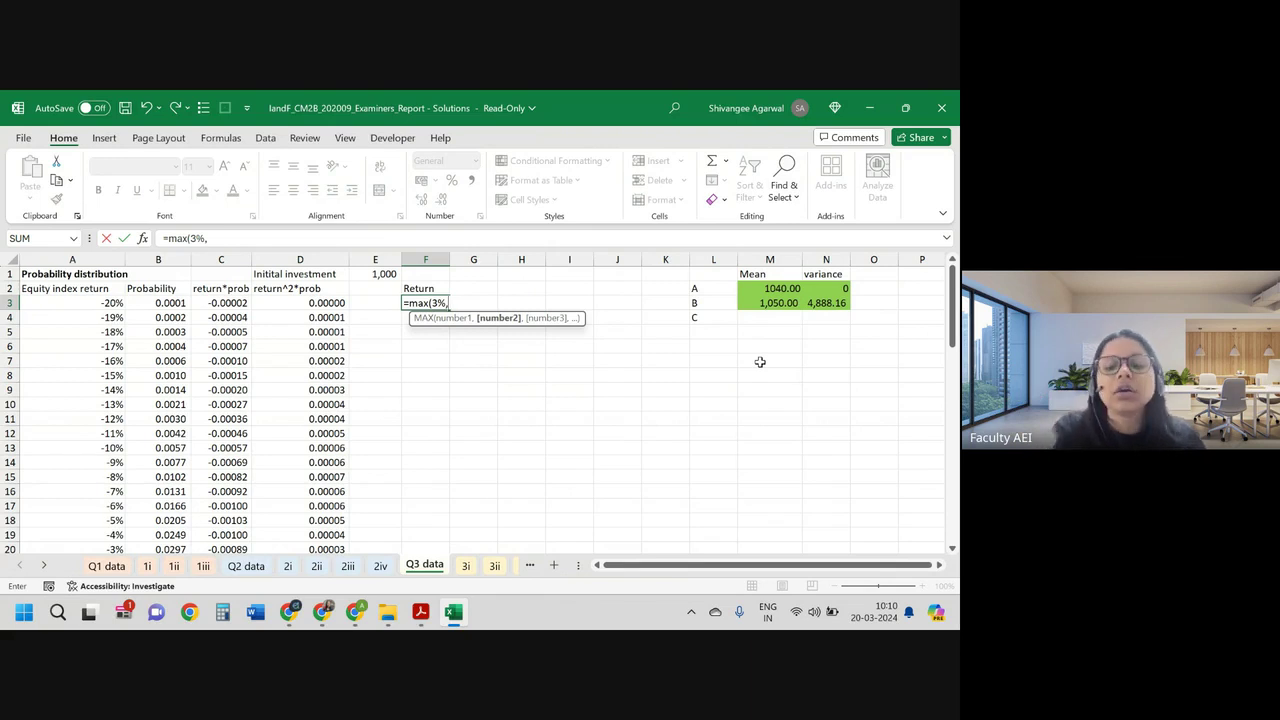
type("3%")
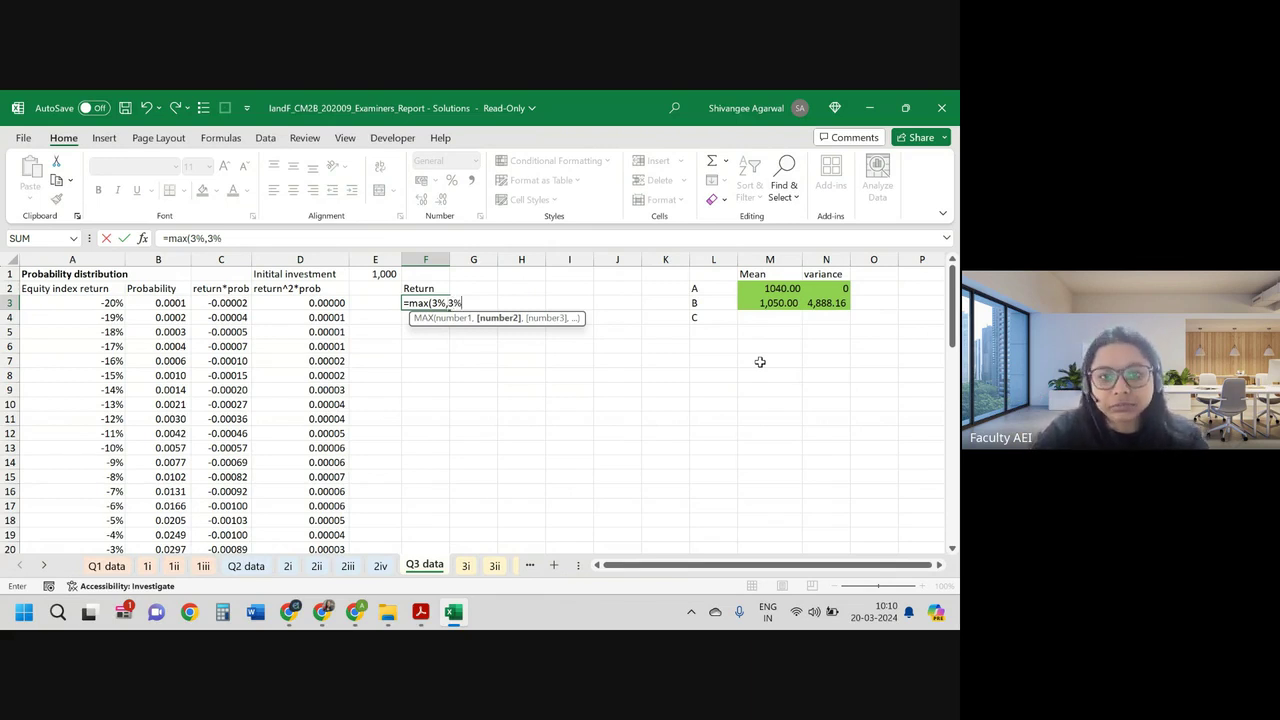
type("+")
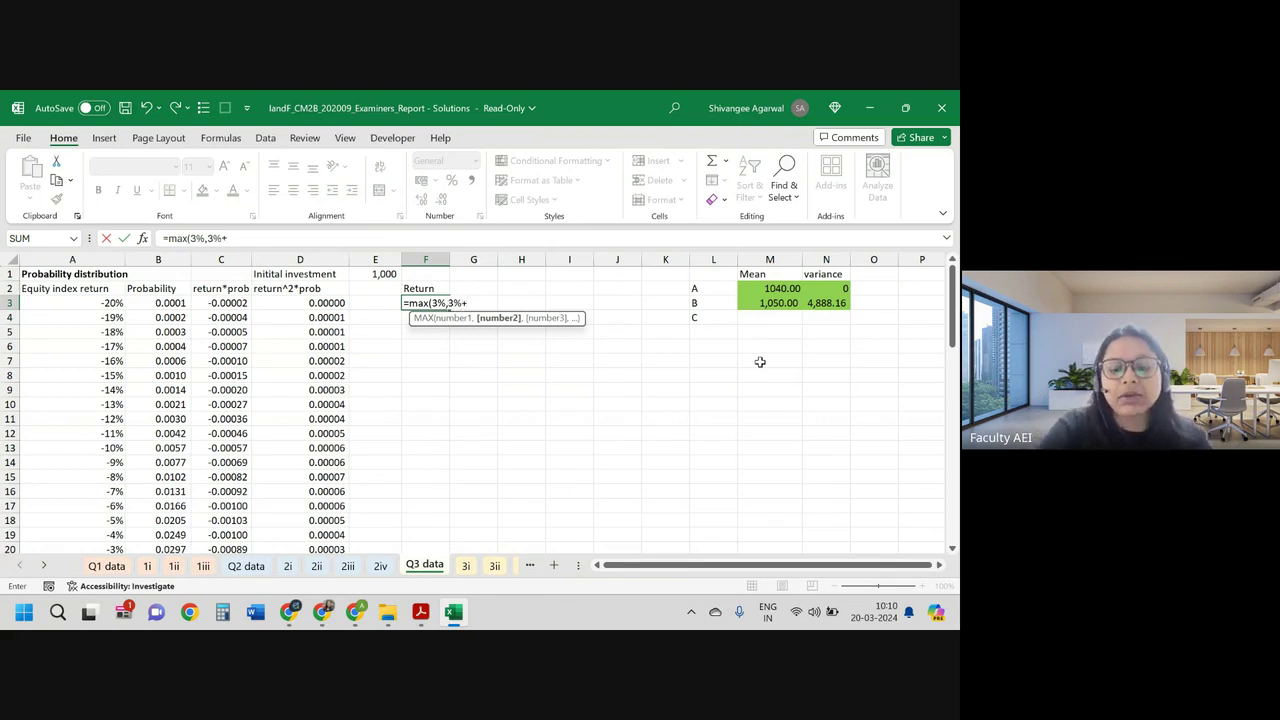
type("0.5*(")
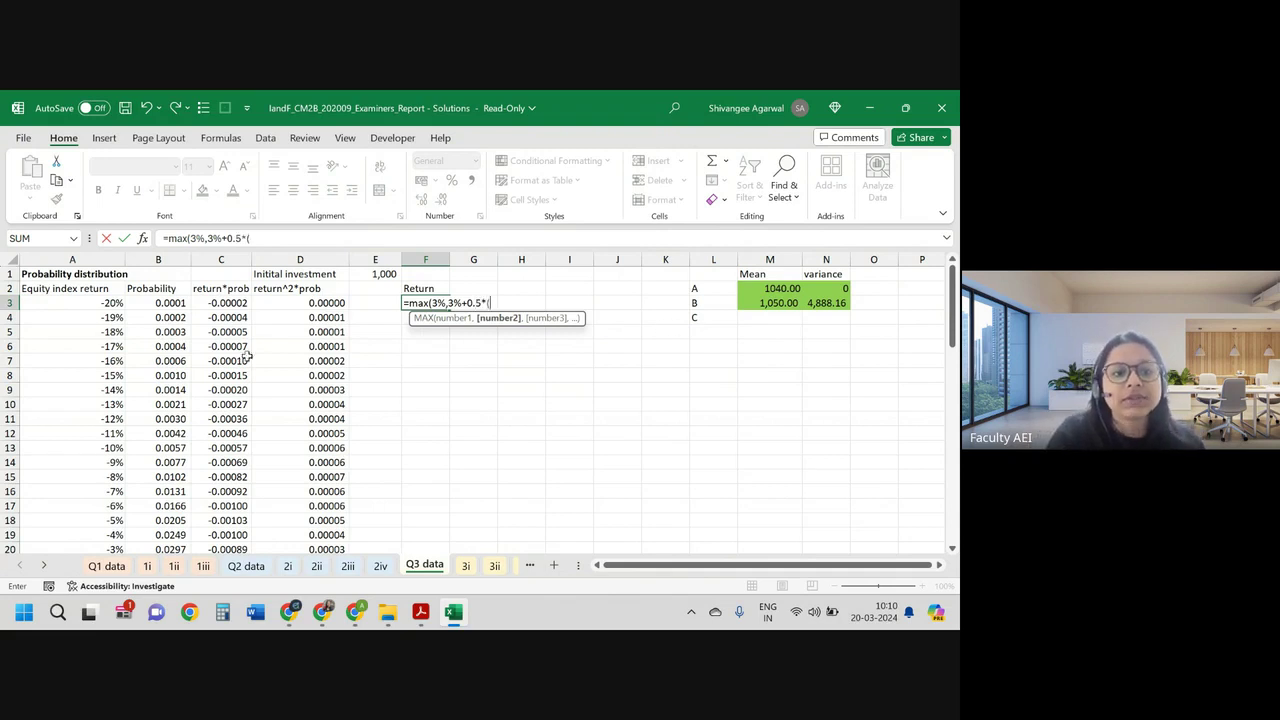
left_click(108, 305)
type("-")
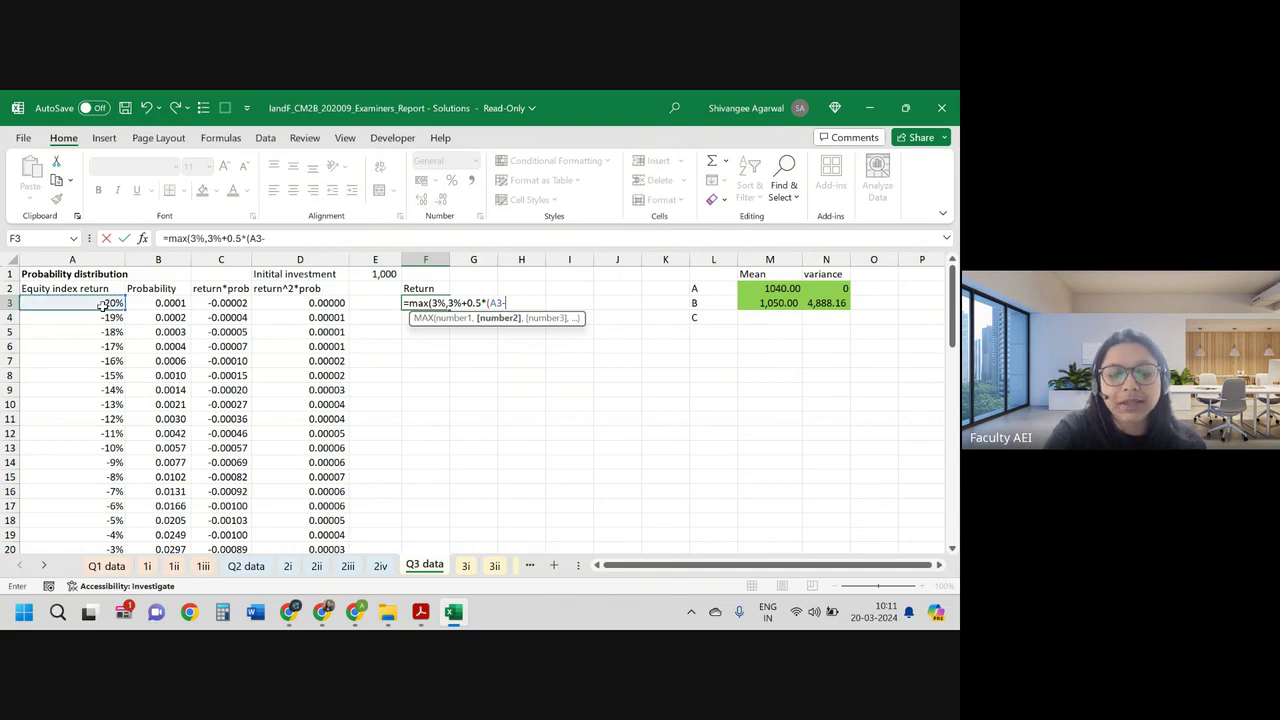
type("3")
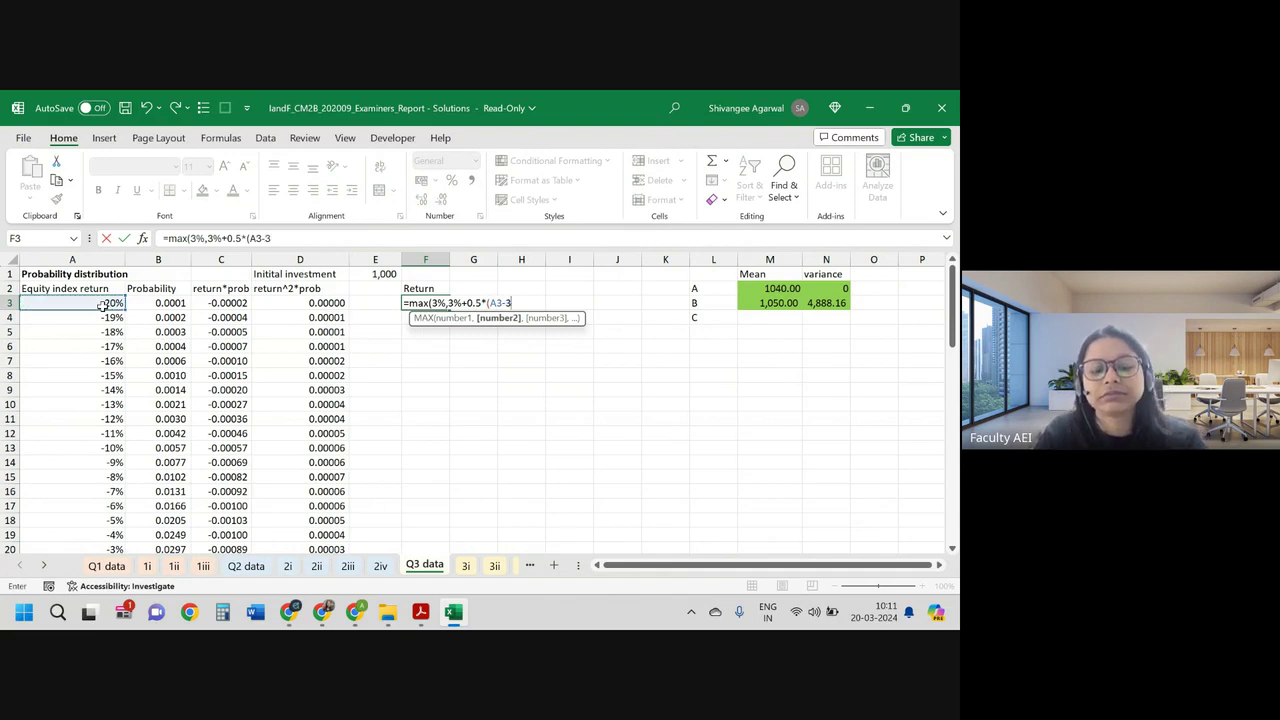
type("%))")
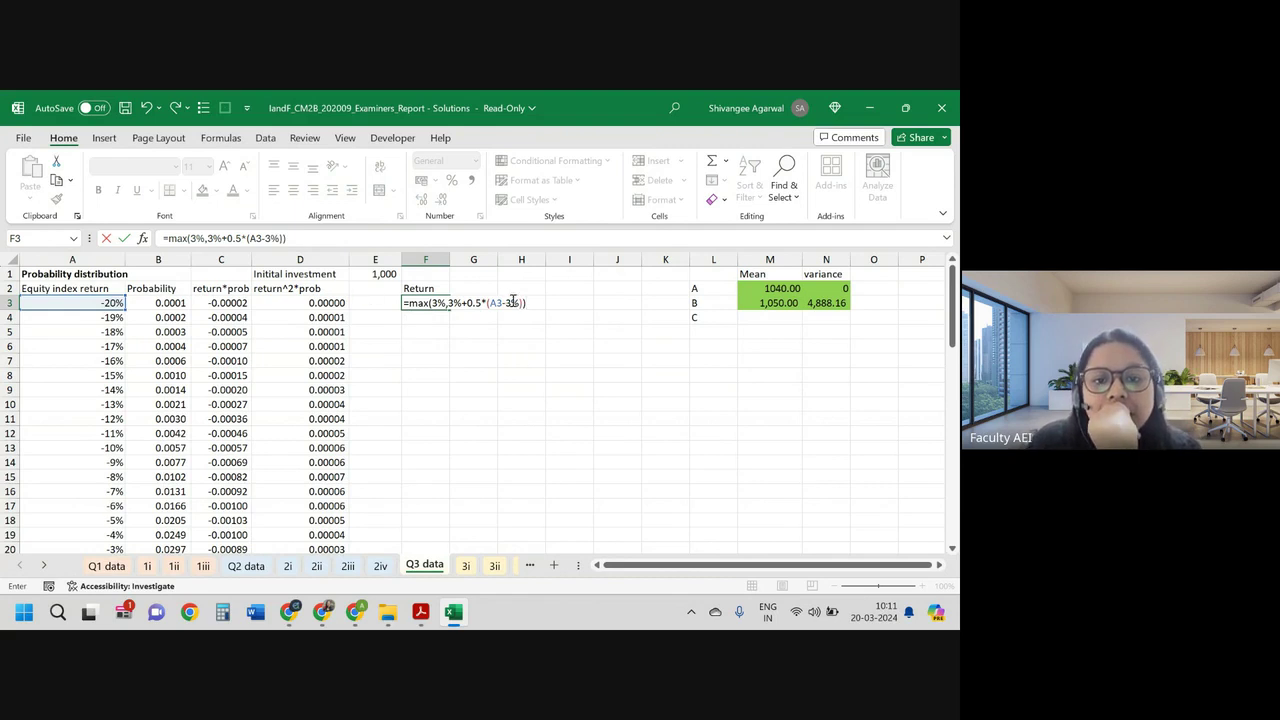
left_click_drag(522, 303, 449, 302)
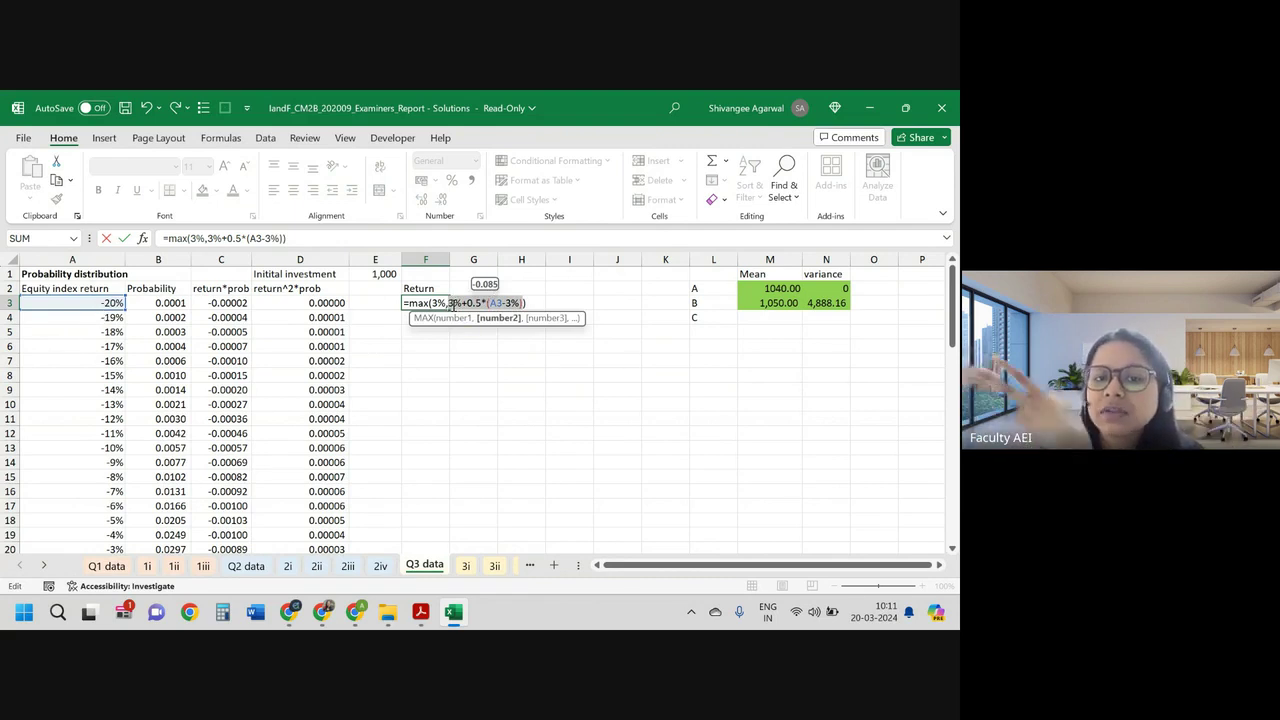
scroll(101, 462, "down", 6)
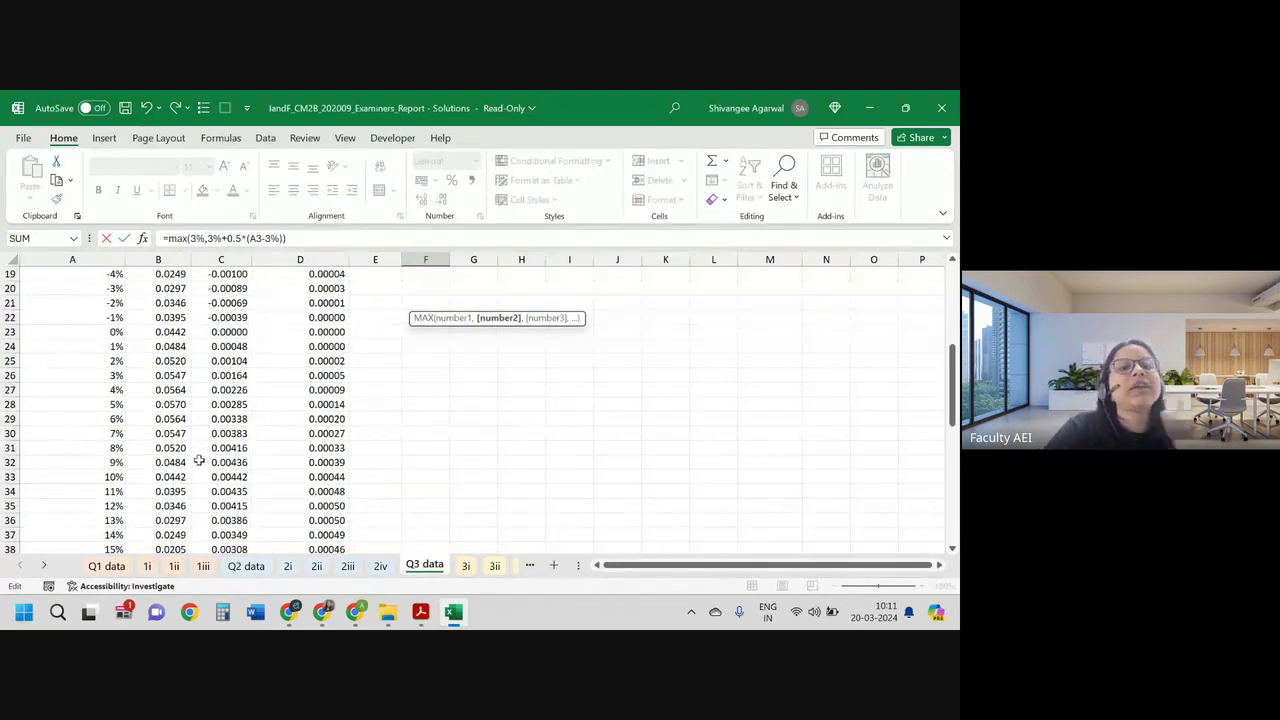
scroll(341, 410, "up", 6)
Step: Fill the F3 formula down to F53, formatted as Number with three decimals
key("Return")
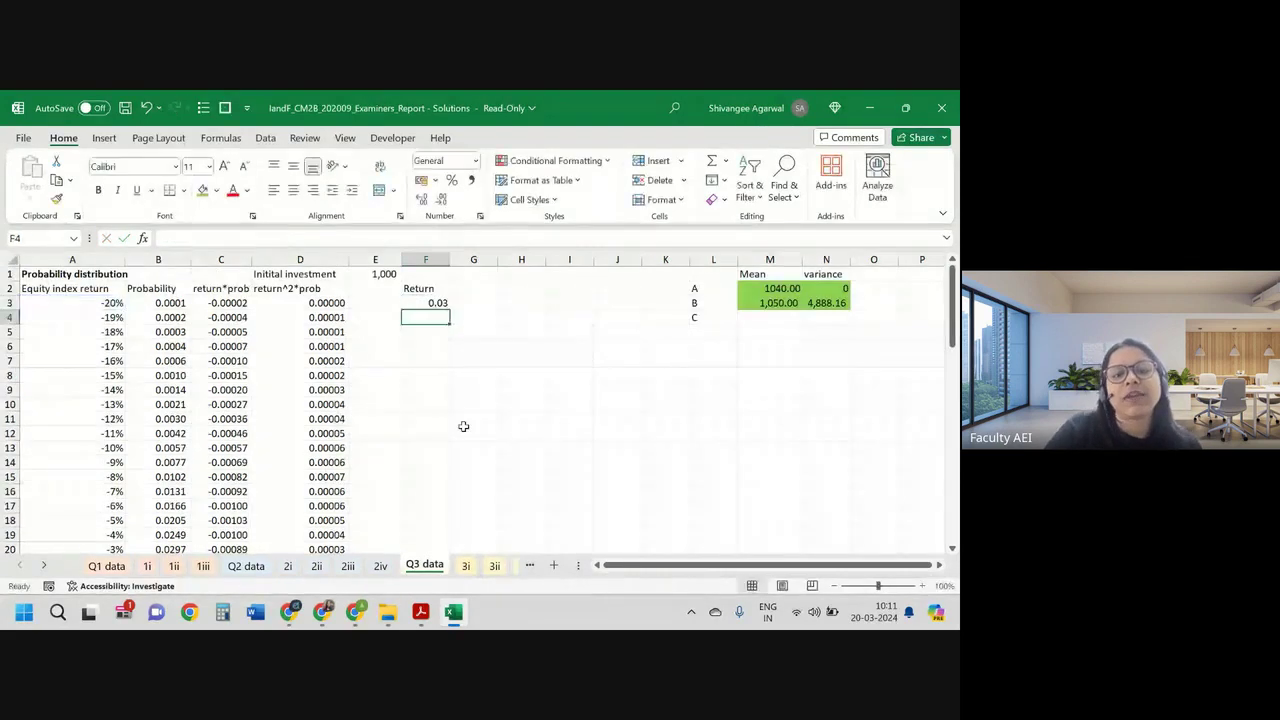
left_click(442, 303)
left_click_drag(442, 303, 437, 525)
left_click(440, 200)
scroll(420, 400, "up", 12)
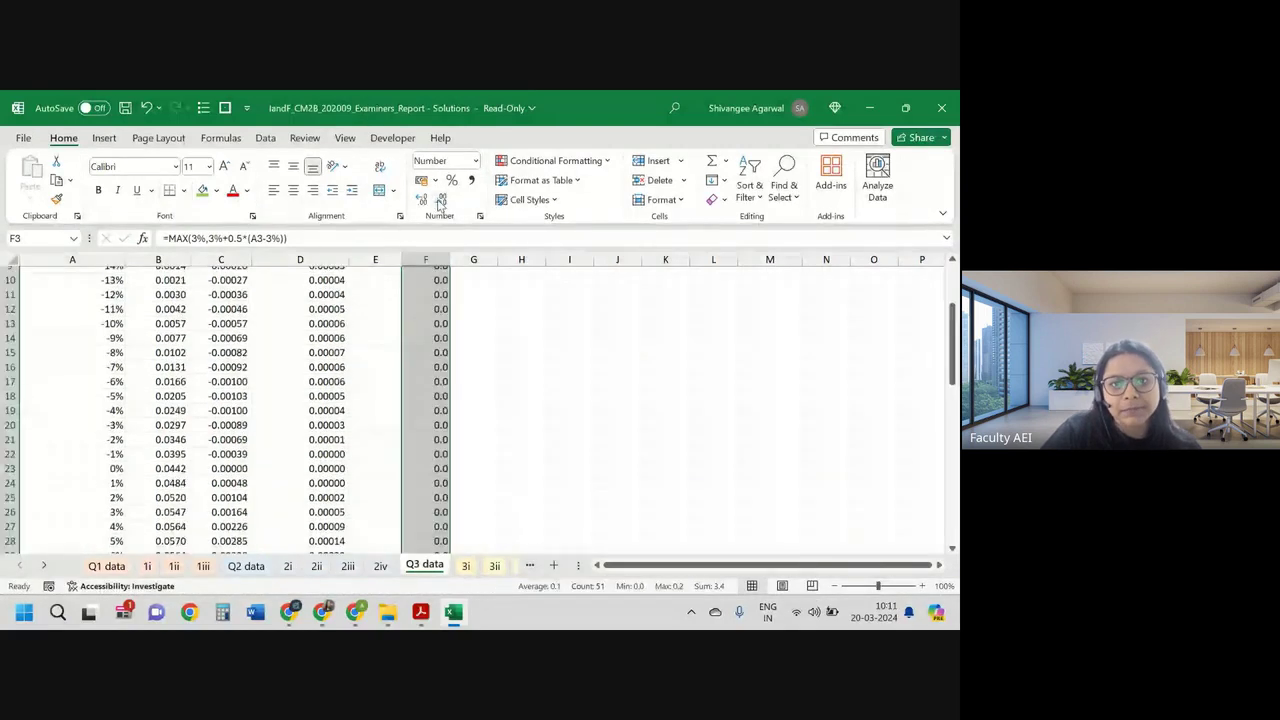
left_click(421, 200)
scroll(404, 388, "down", 6)
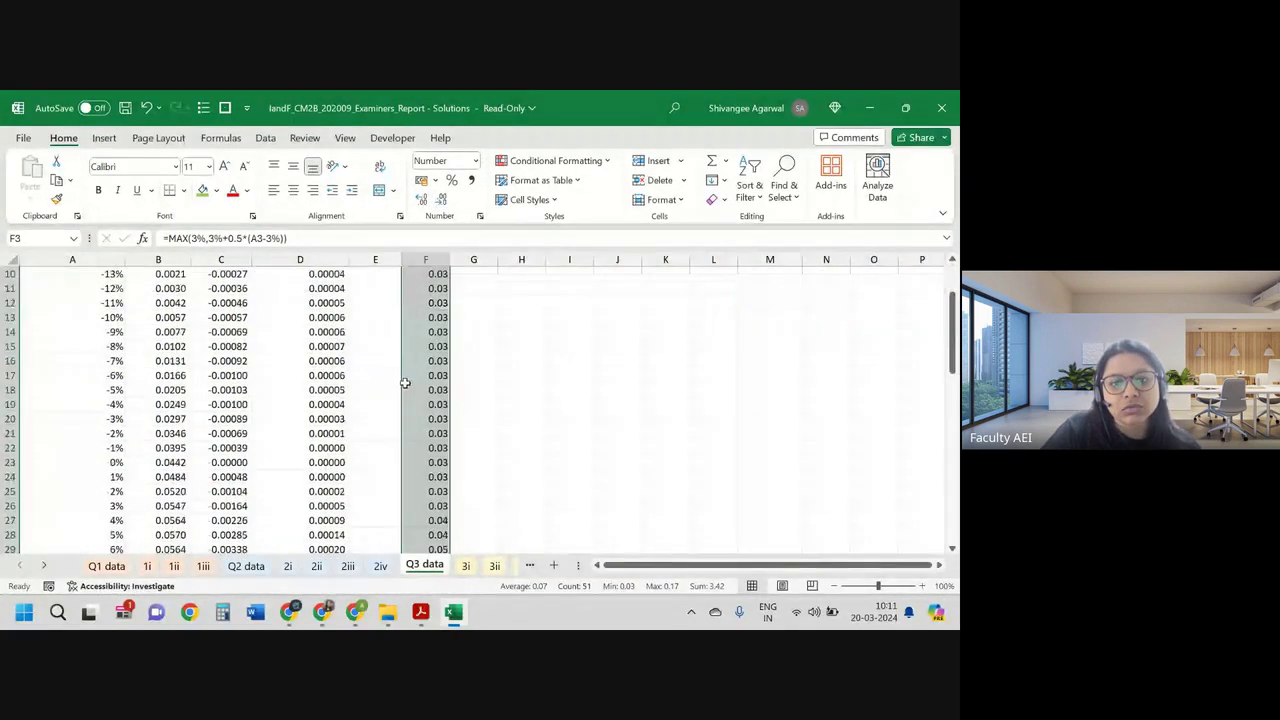
left_click(421, 203)
Step: Review the filled Return column and open the C3 return*prob formula for editing
scroll(465, 329, "down", 3)
scroll(462, 340, "down", 7)
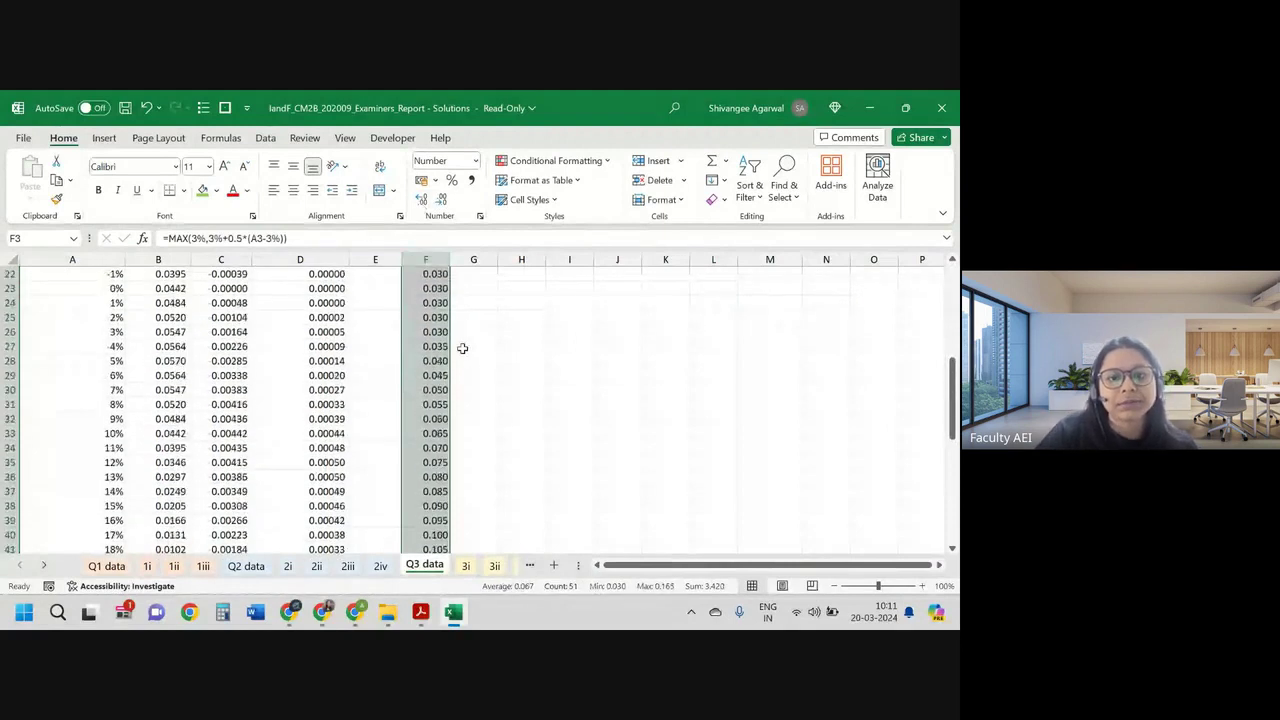
scroll(115, 392, "up", 1)
scroll(115, 392, "up", 1)
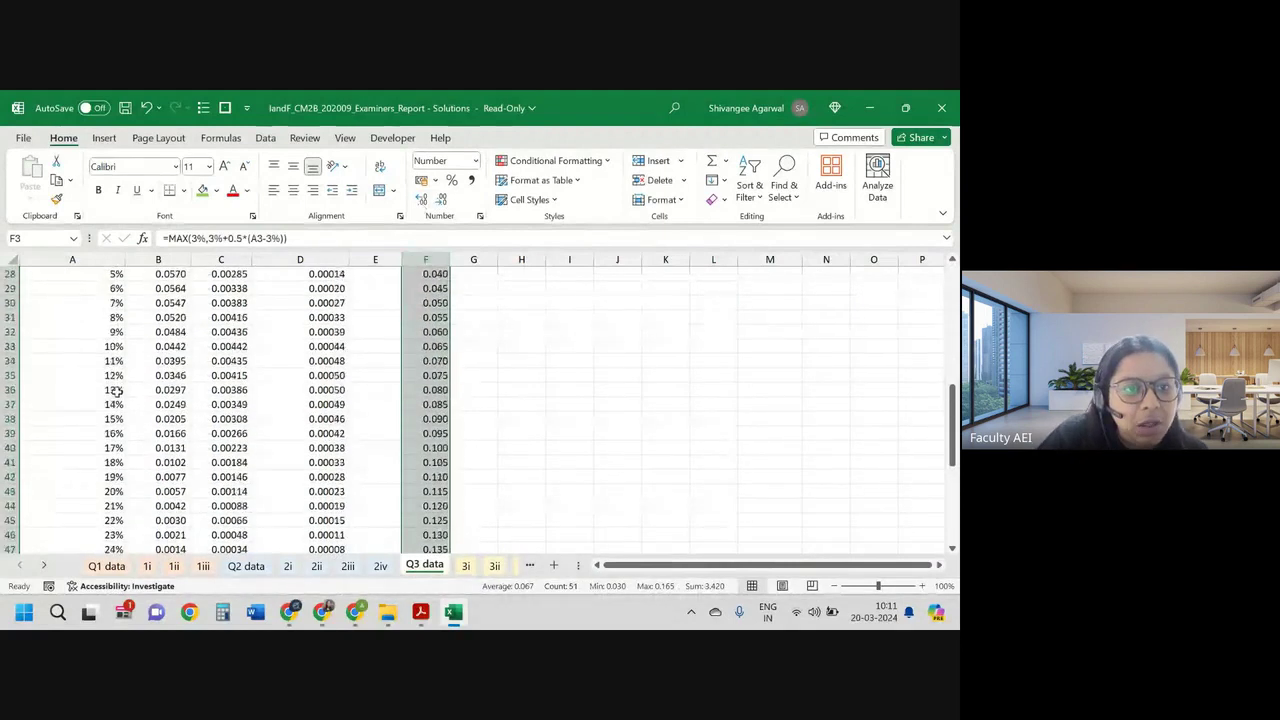
left_click_drag(100, 317, 468, 317)
scroll(480, 330, "up", 9)
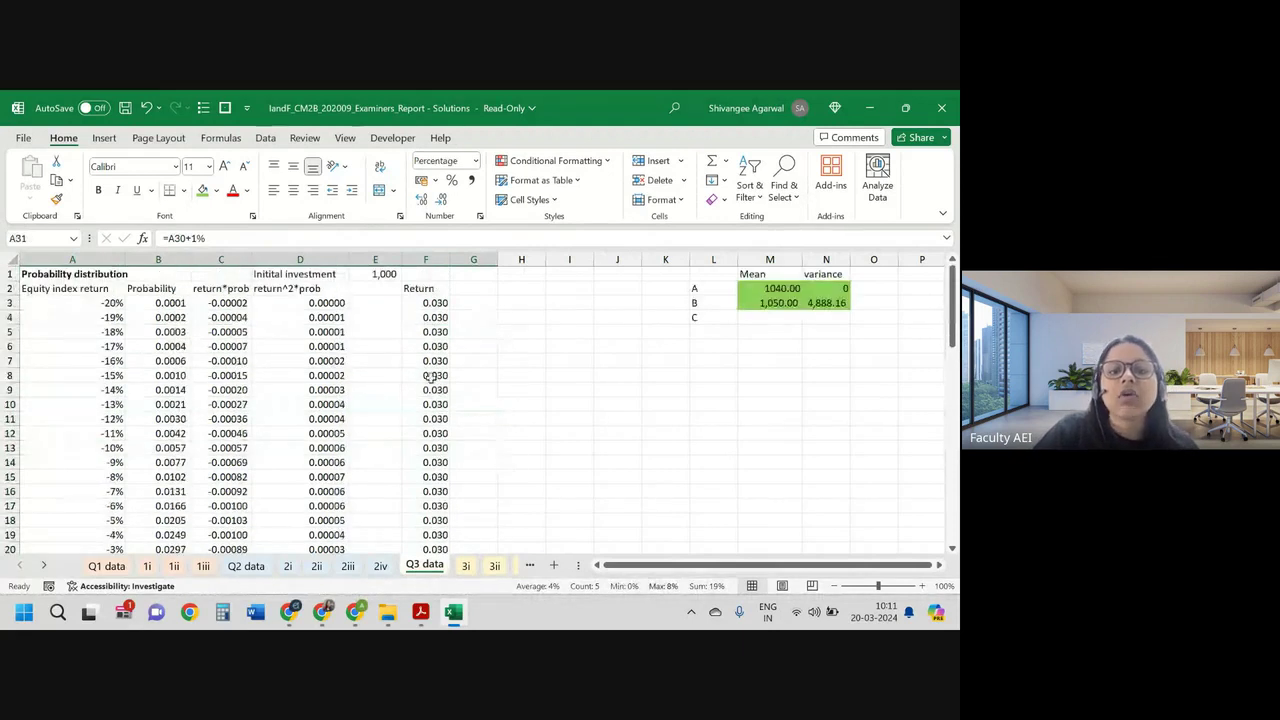
left_click(472, 330)
left_click(222, 304)
double_click(216, 303)
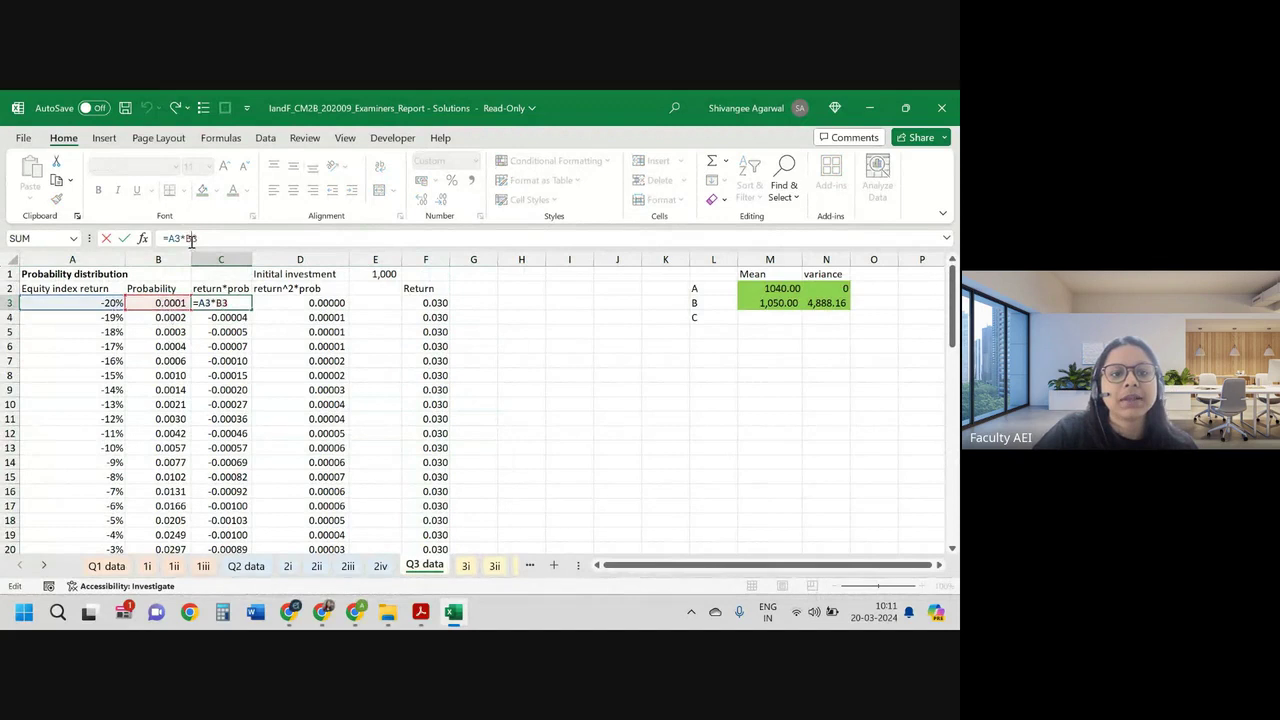
Step: Anchor the probability as $B3 in C3 and D3 and fill both down
key("F4")
key("F4")
key("F4")
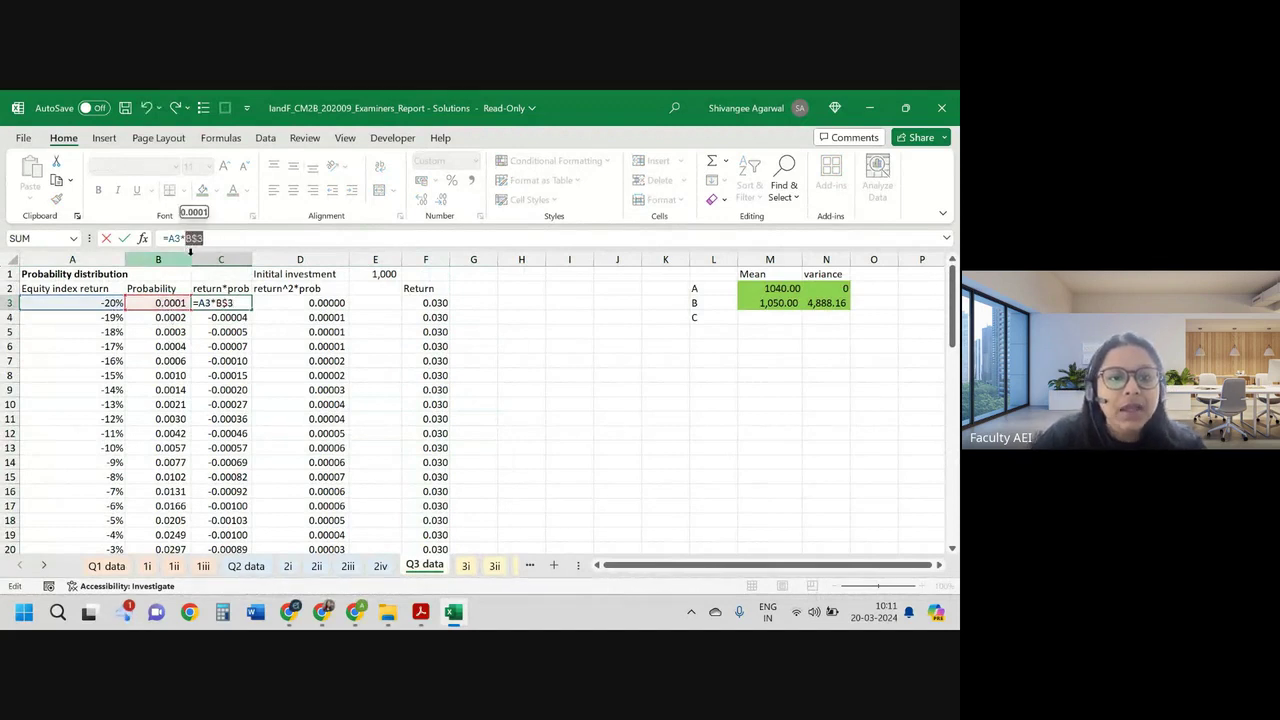
key("ctrl+Return")
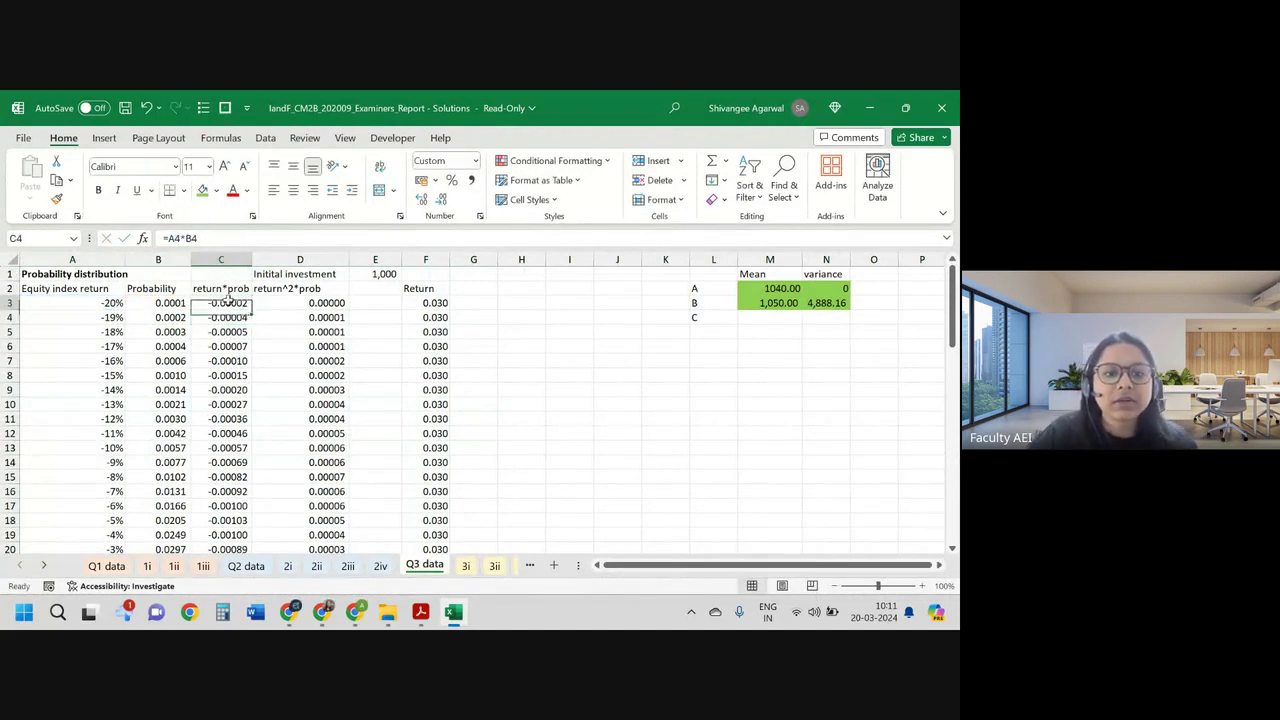
double_click(252, 310)
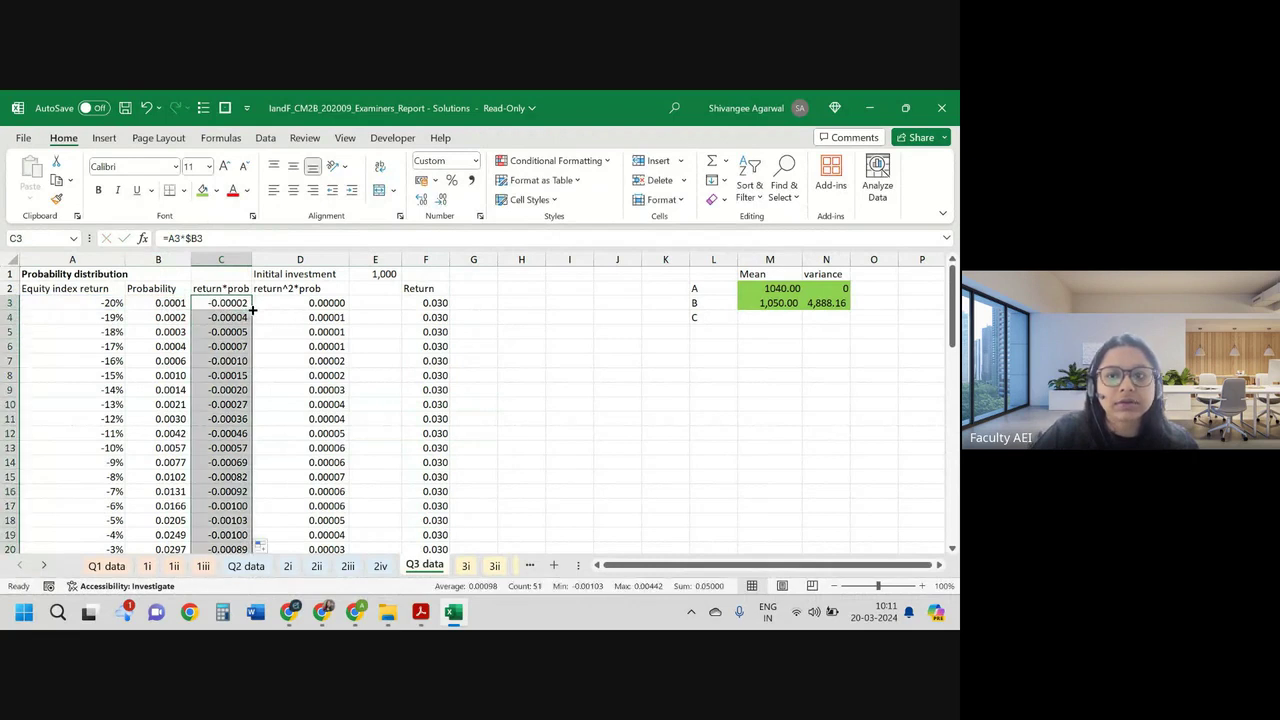
double_click(325, 303)
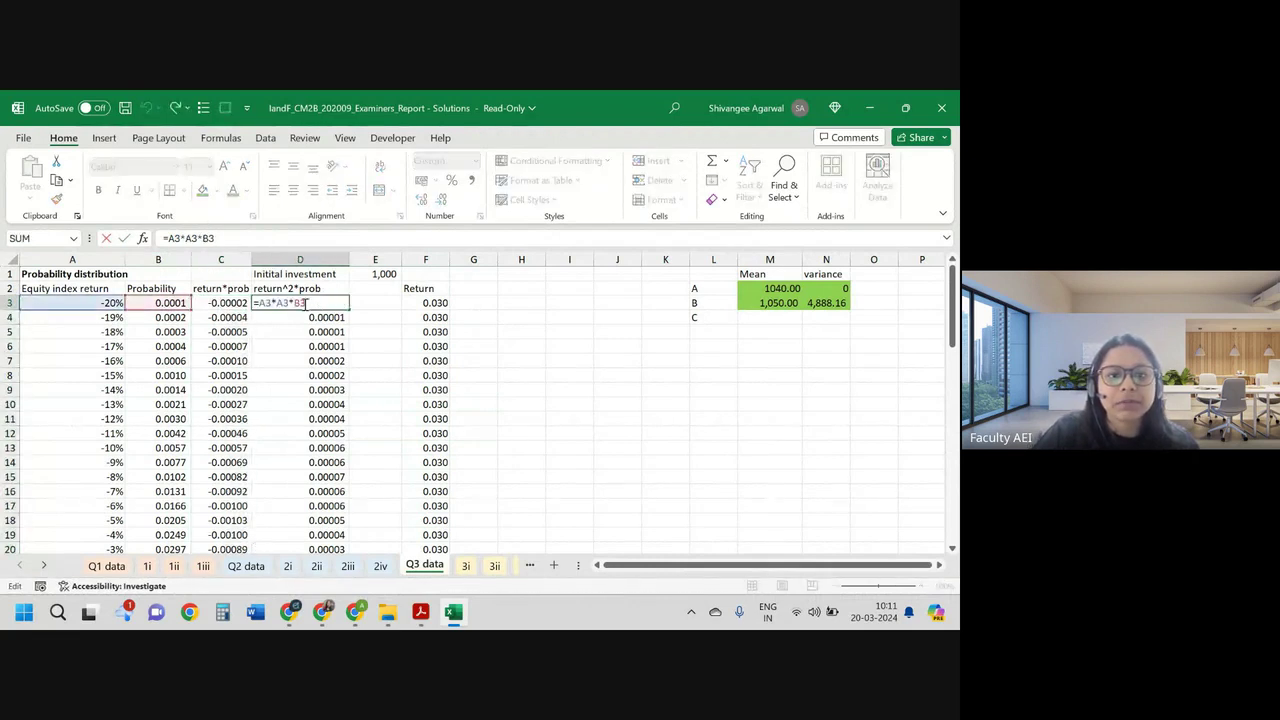
key("F4")
key("F4")
key("F4")
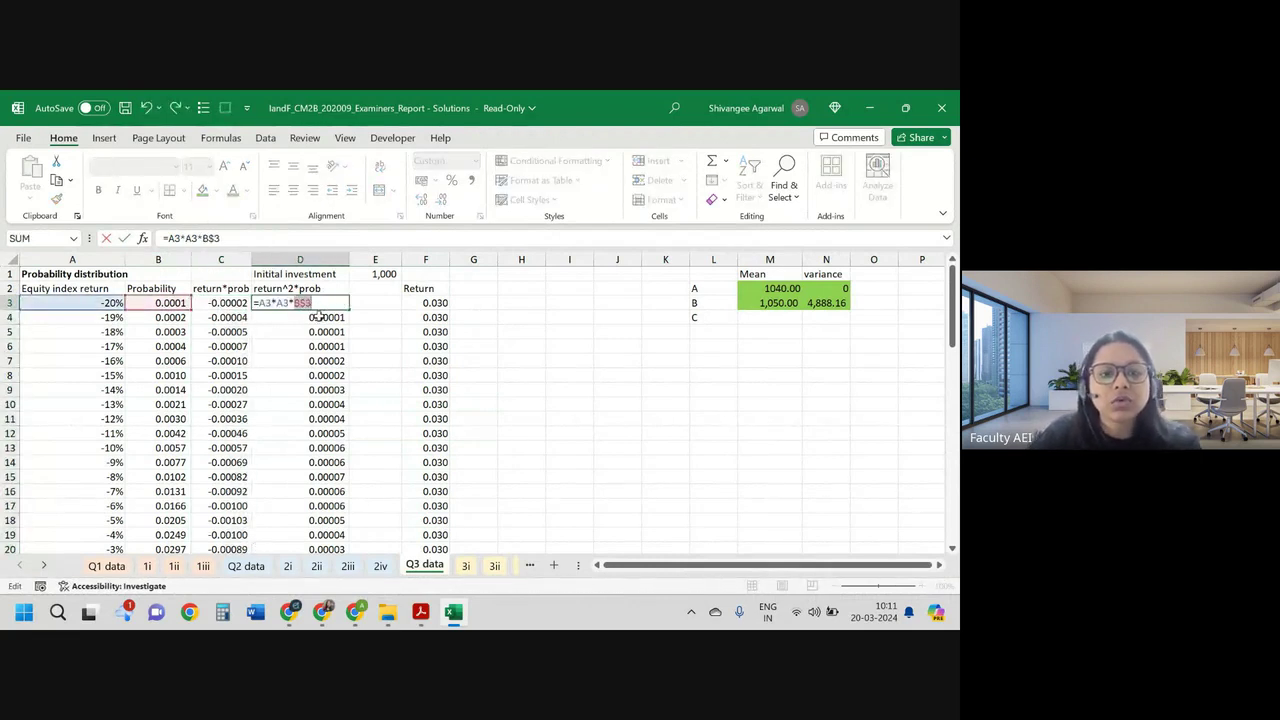
key("Return")
left_click(330, 303)
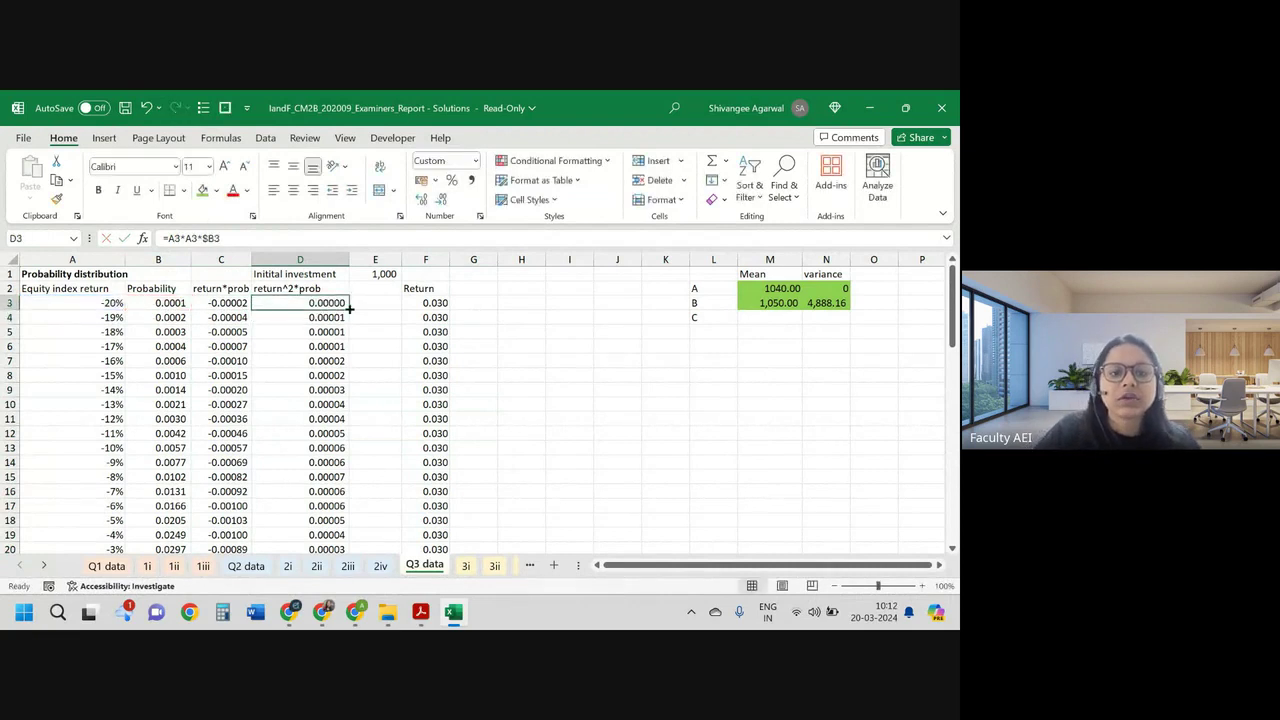
double_click(348, 309)
Step: Copy C2:D53 and paste it into columns G and H starting at G2
left_click_drag(212, 288, 290, 292)
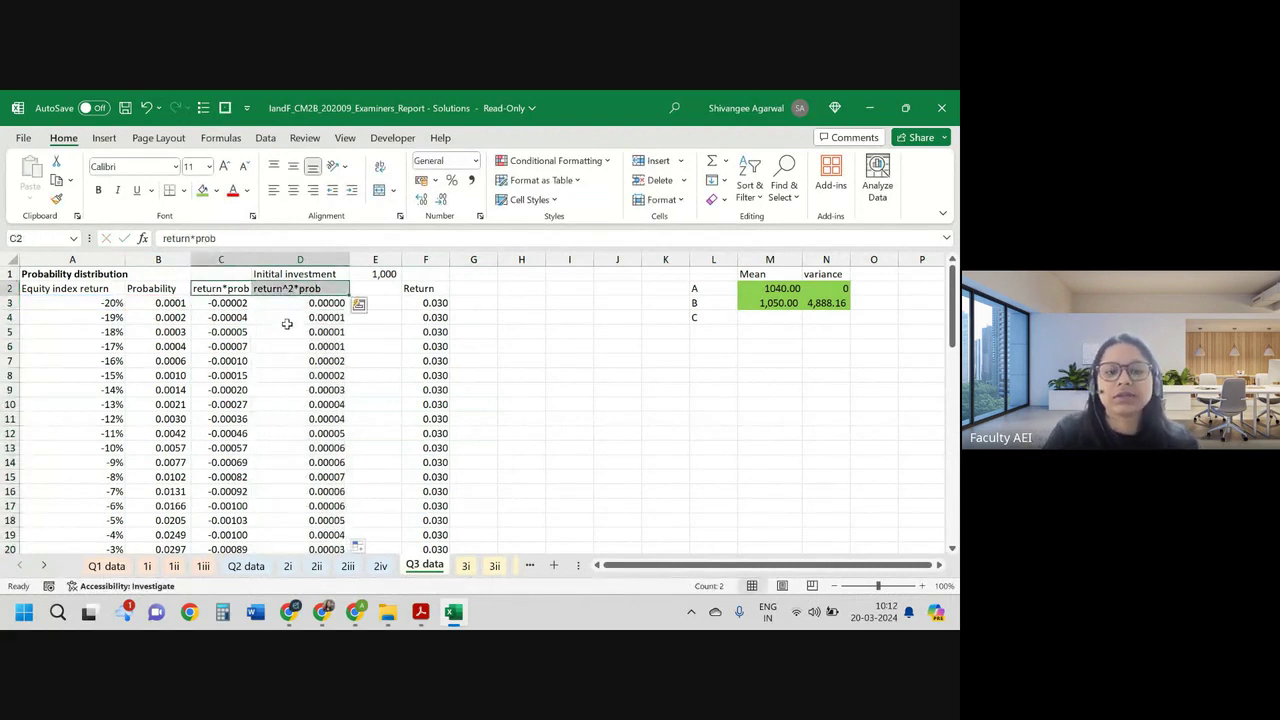
key("ctrl+shift+Down")
key("ctrl+c")
scroll(287, 323, "up", 11)
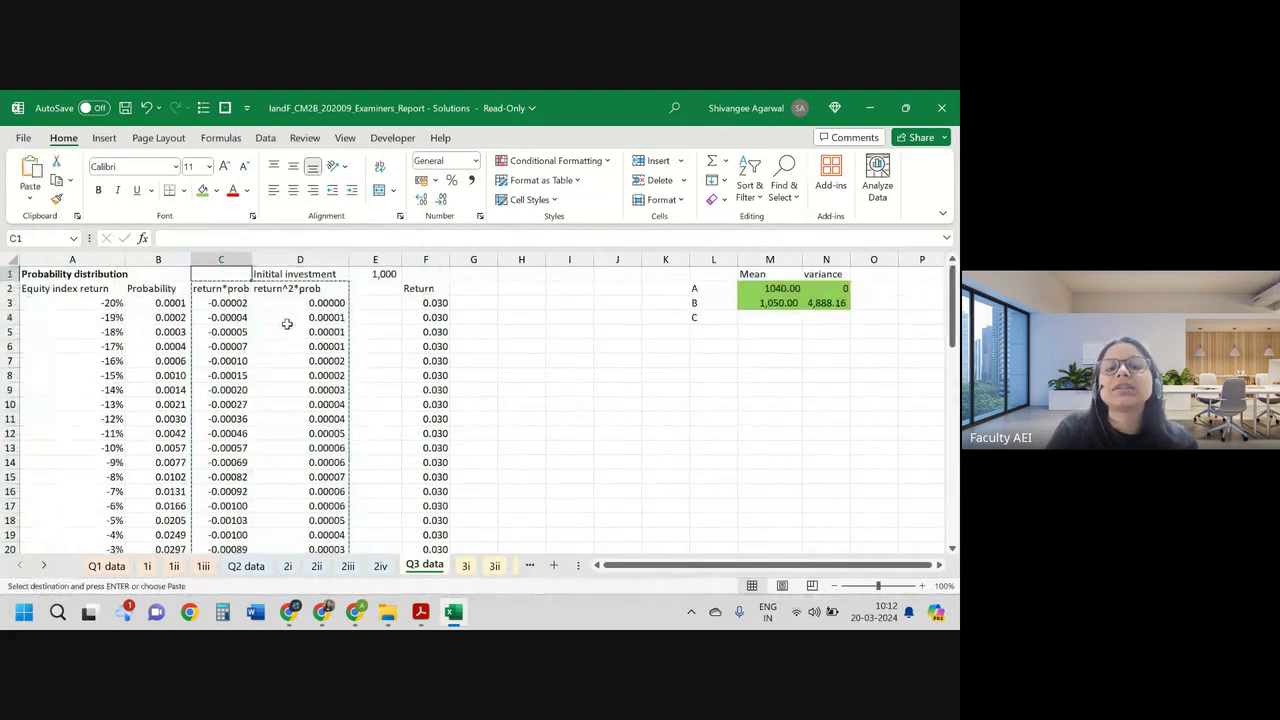
key("Down")
key("Right")
key("Right")
key("Right")
key("Right")
key("Up")
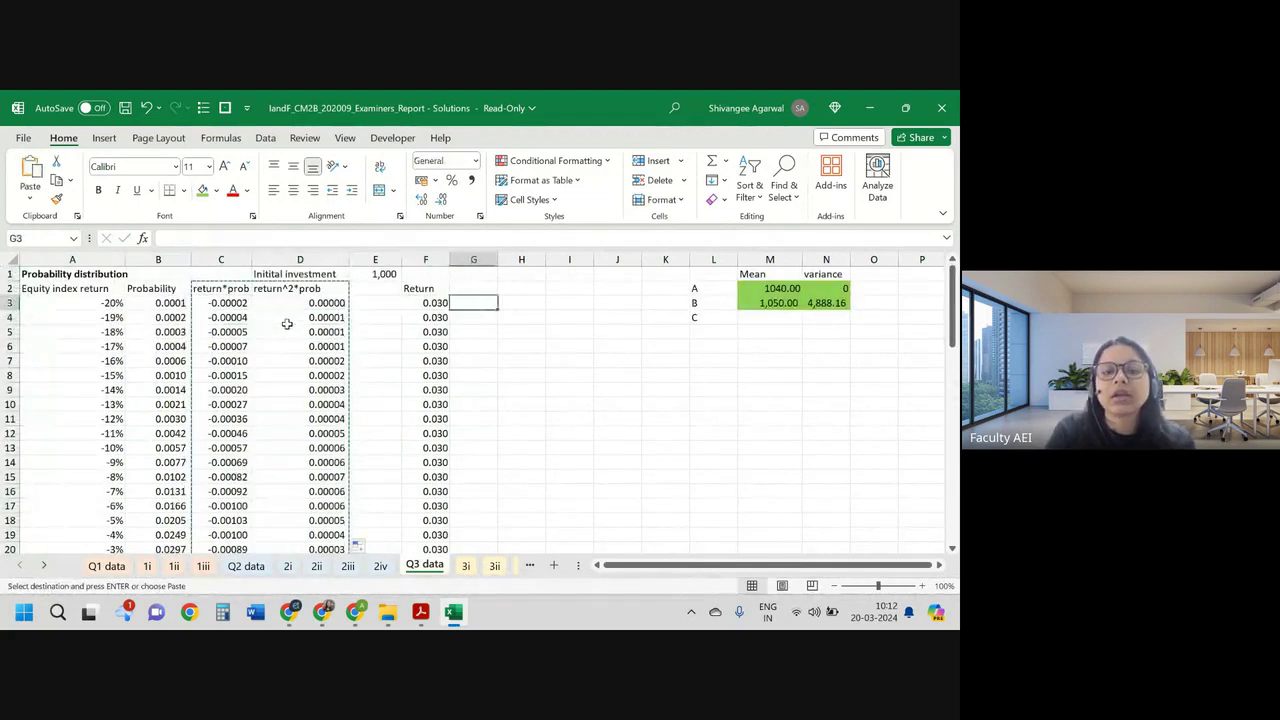
key("Return")
Step: Change G3 to =F3*$B3 and fill it down column G
left_click(491, 305)
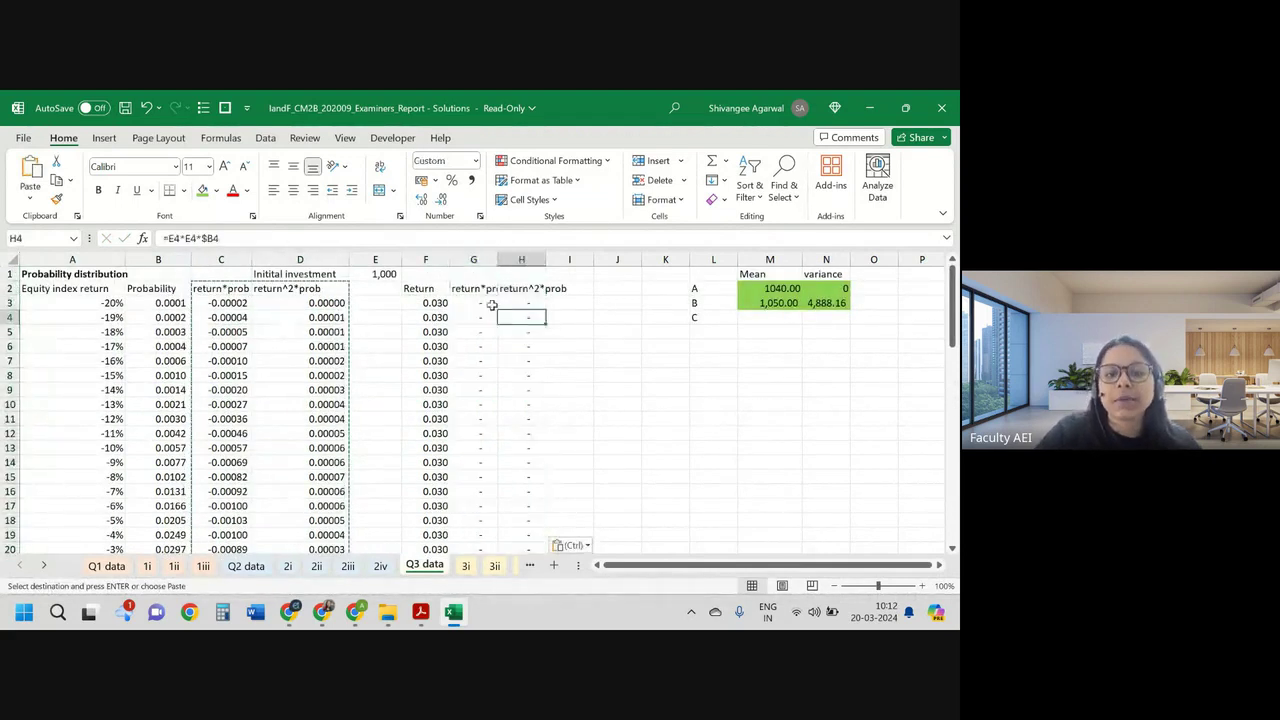
double_click(493, 305)
left_click_drag(396, 309, 436, 314)
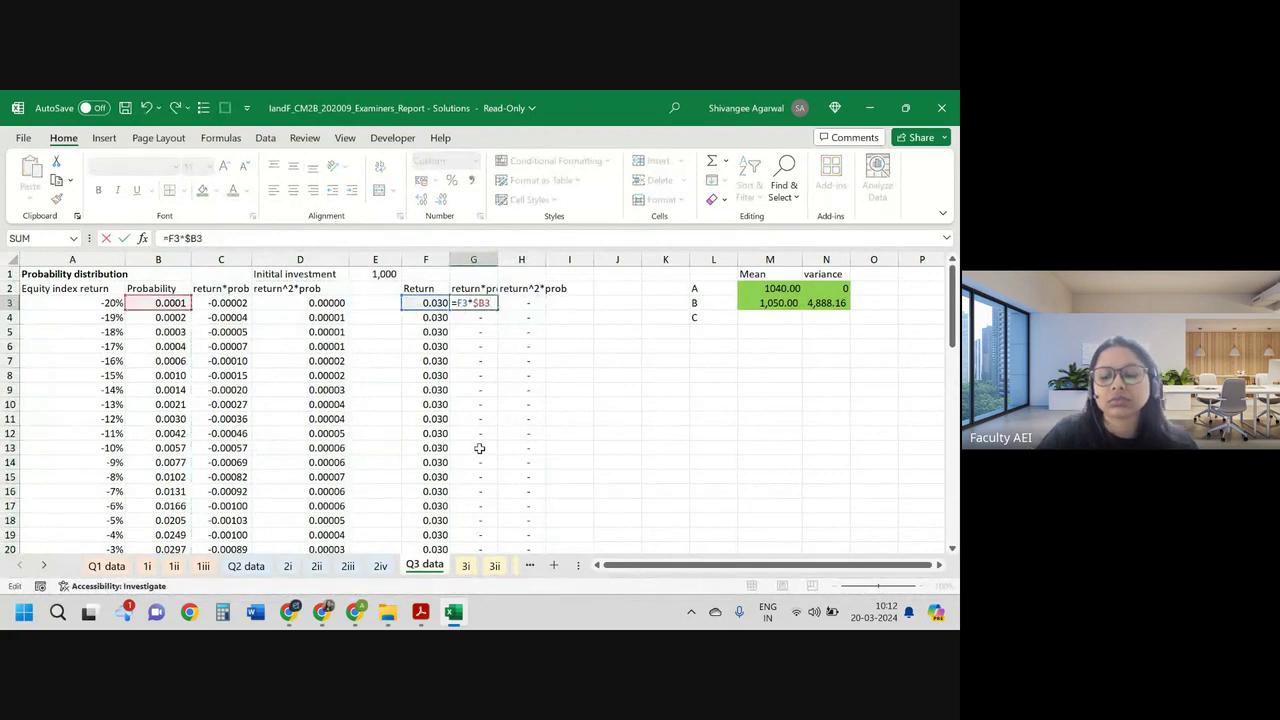
key("Return")
left_click(475, 303)
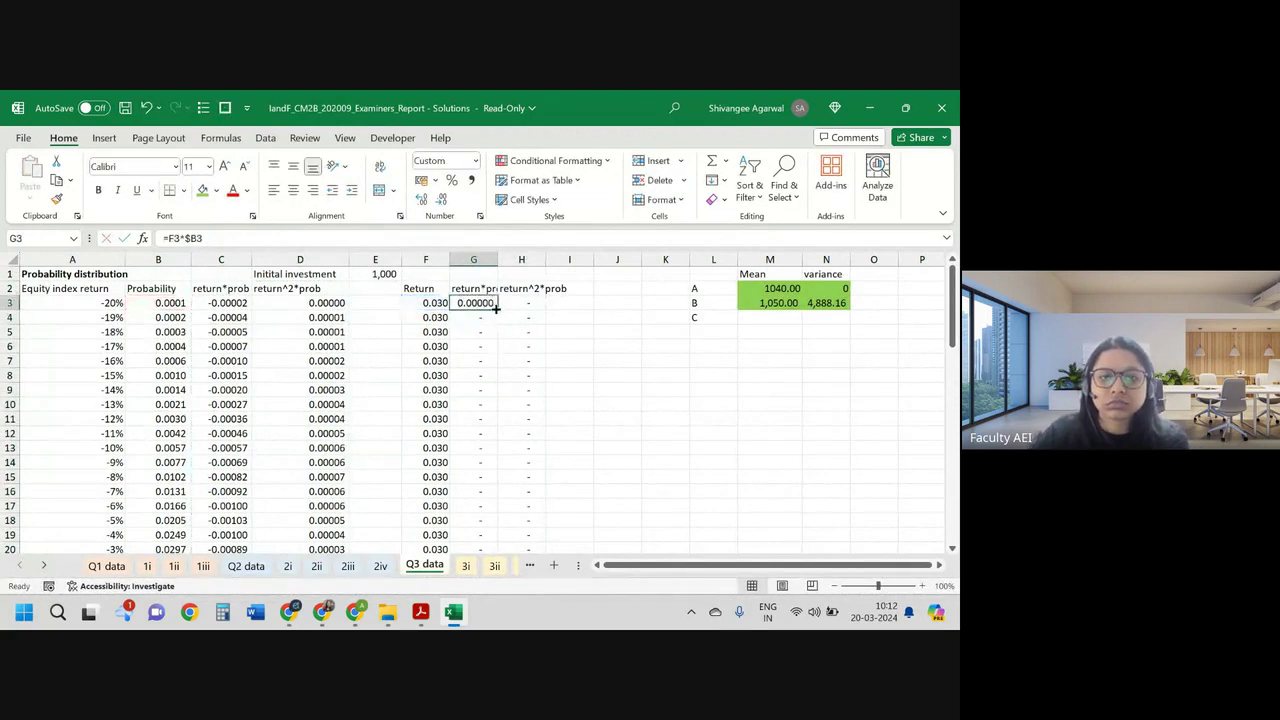
double_click(497, 309)
Step: Change H3 to =F3*F3*$B3 and fill it down column H
double_click(514, 301)
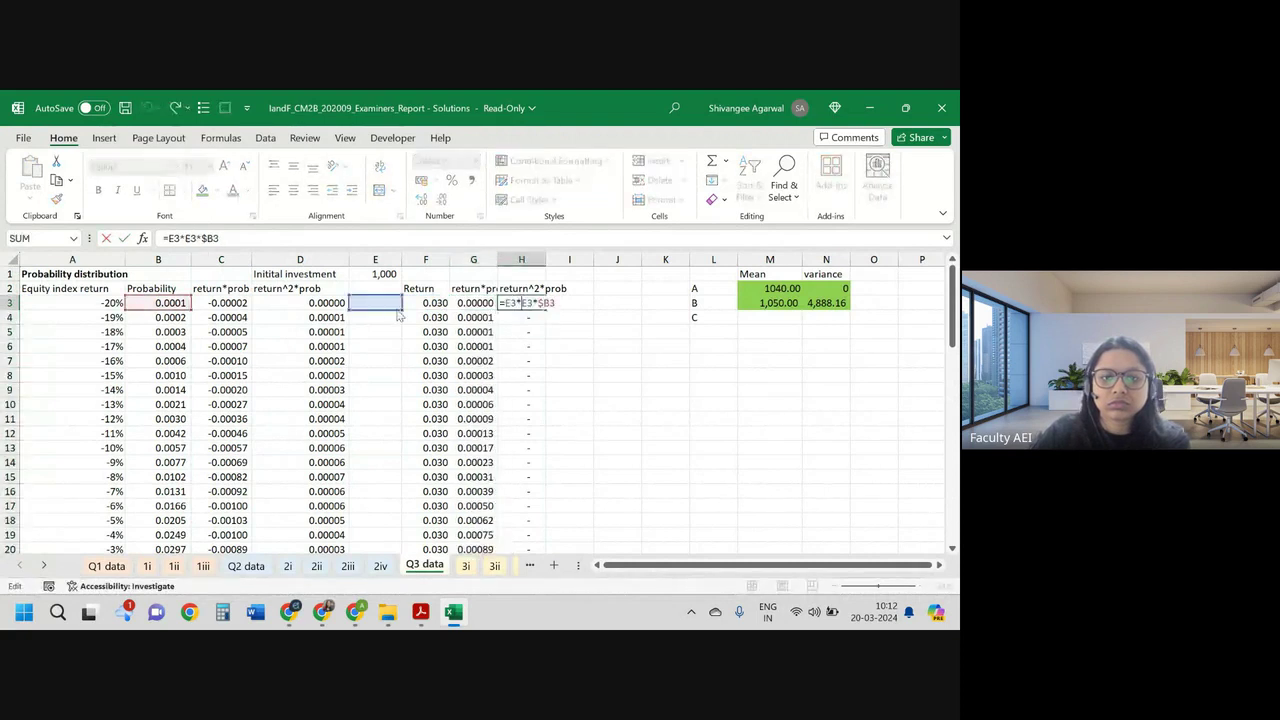
left_click_drag(375, 310, 426, 310)
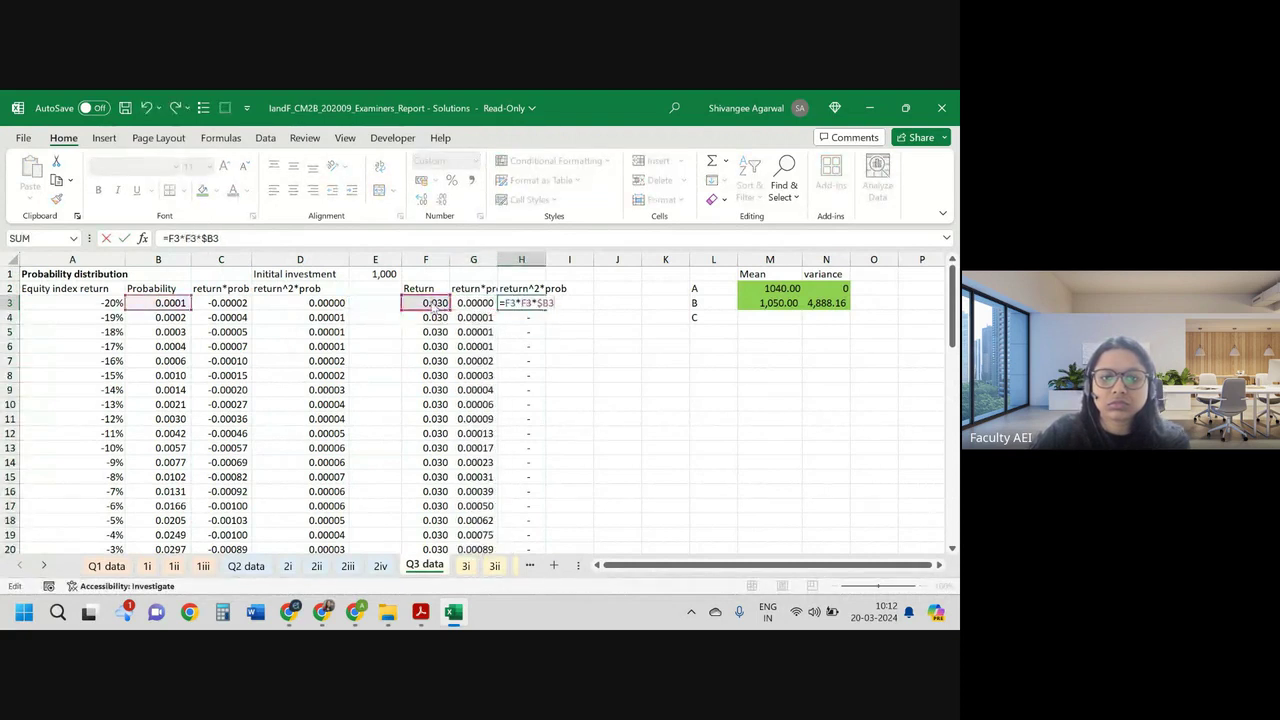
key("Return")
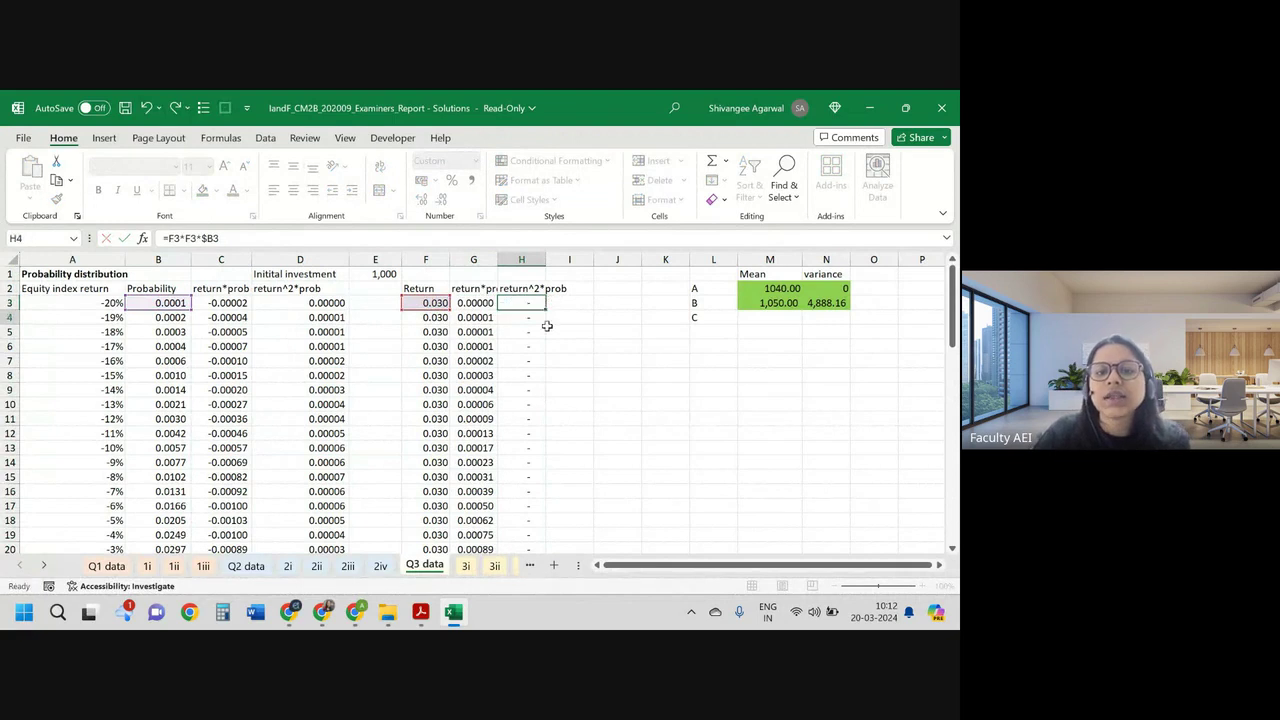
left_click(521, 303)
double_click(546, 310)
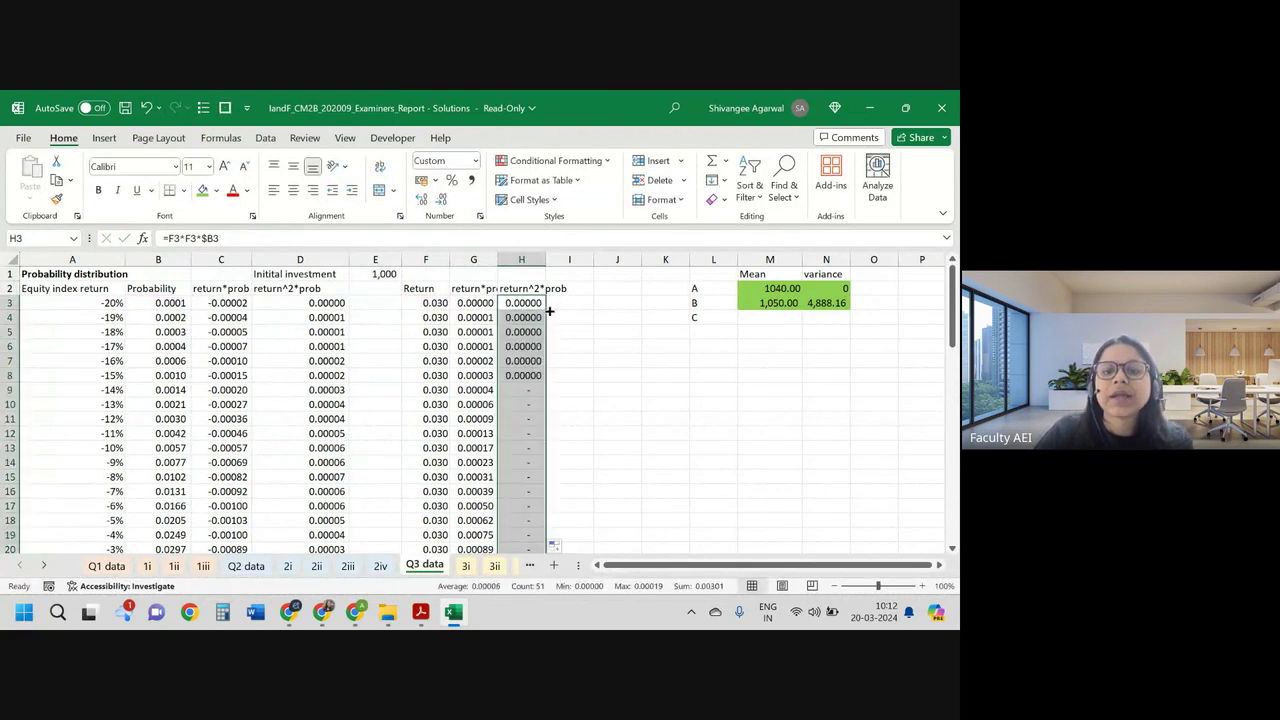
left_click_drag(790, 303, 836, 304)
Step: Copy investment B's mean and variance formulas from M3:N3 into investment C's row
double_click(788, 302)
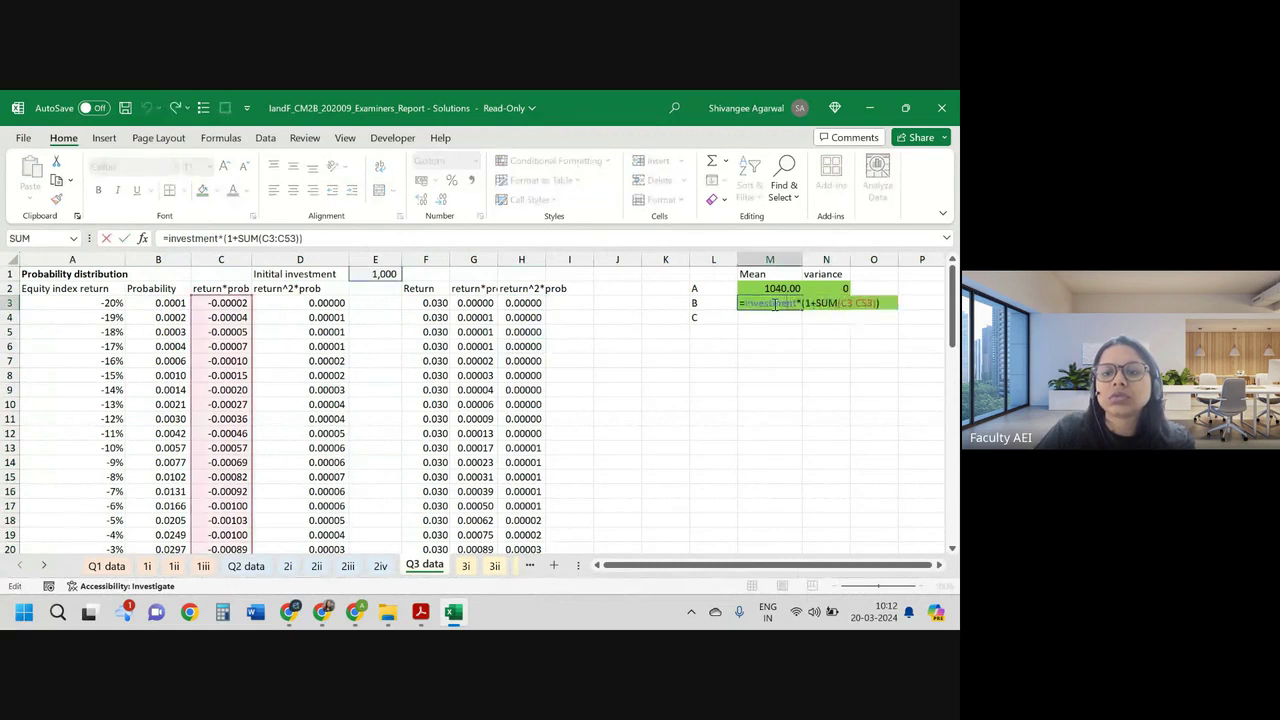
key("Tab")
double_click(817, 302)
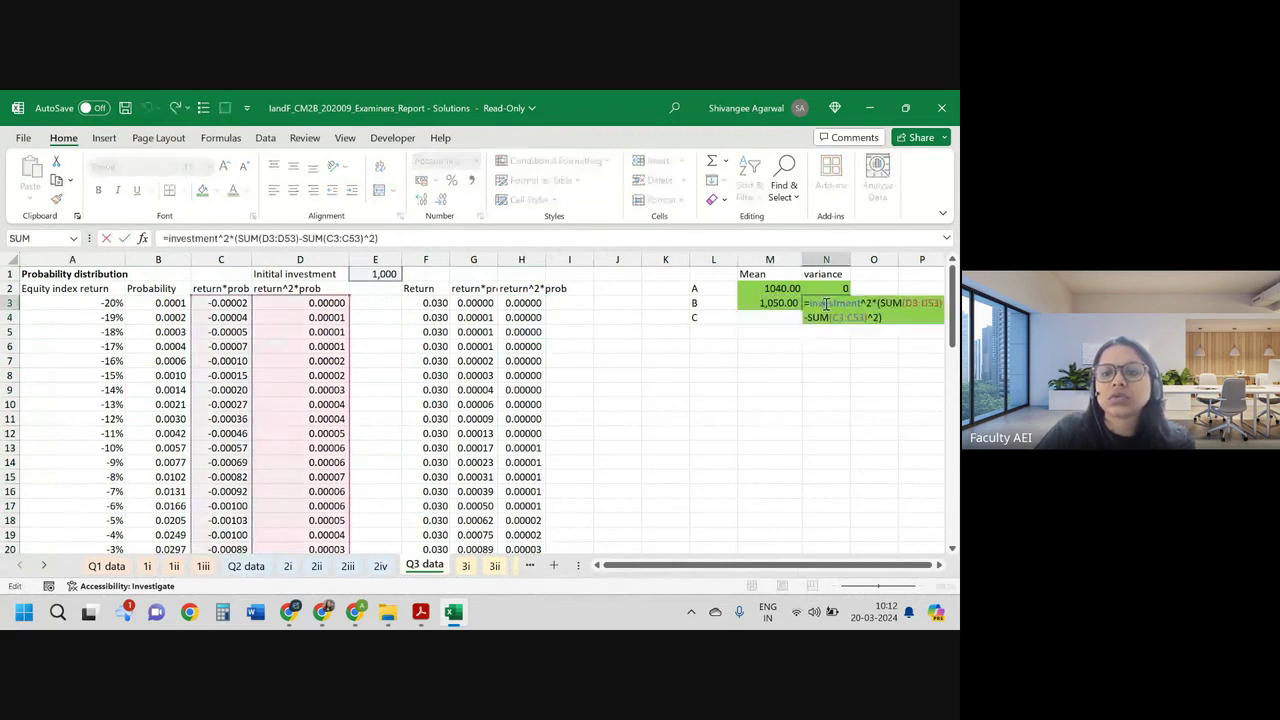
key("Return")
left_click_drag(788, 303, 836, 303)
key("ctrl+c")
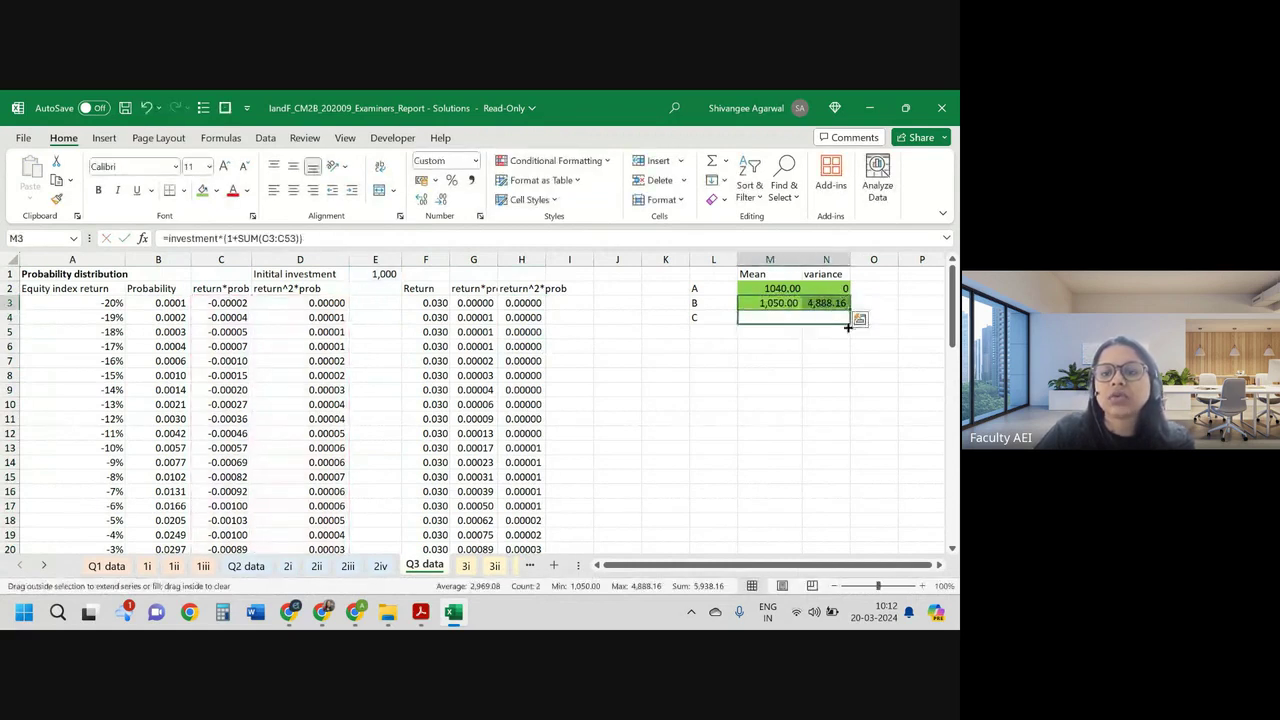
left_click(788, 318)
key("ctrl+v")
Step: Point C's mean and variance formulas at columns G and H, giving mean 1,049.50
double_click(788, 318)
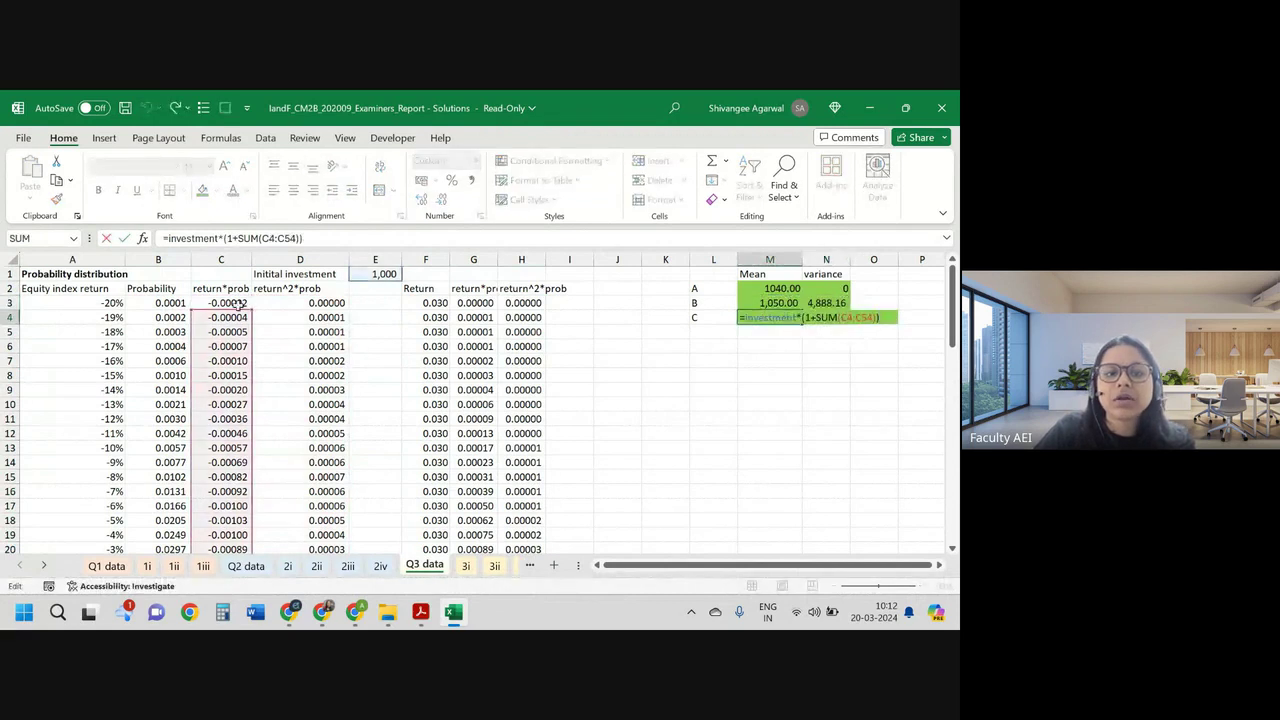
left_click_drag(240, 316, 480, 308)
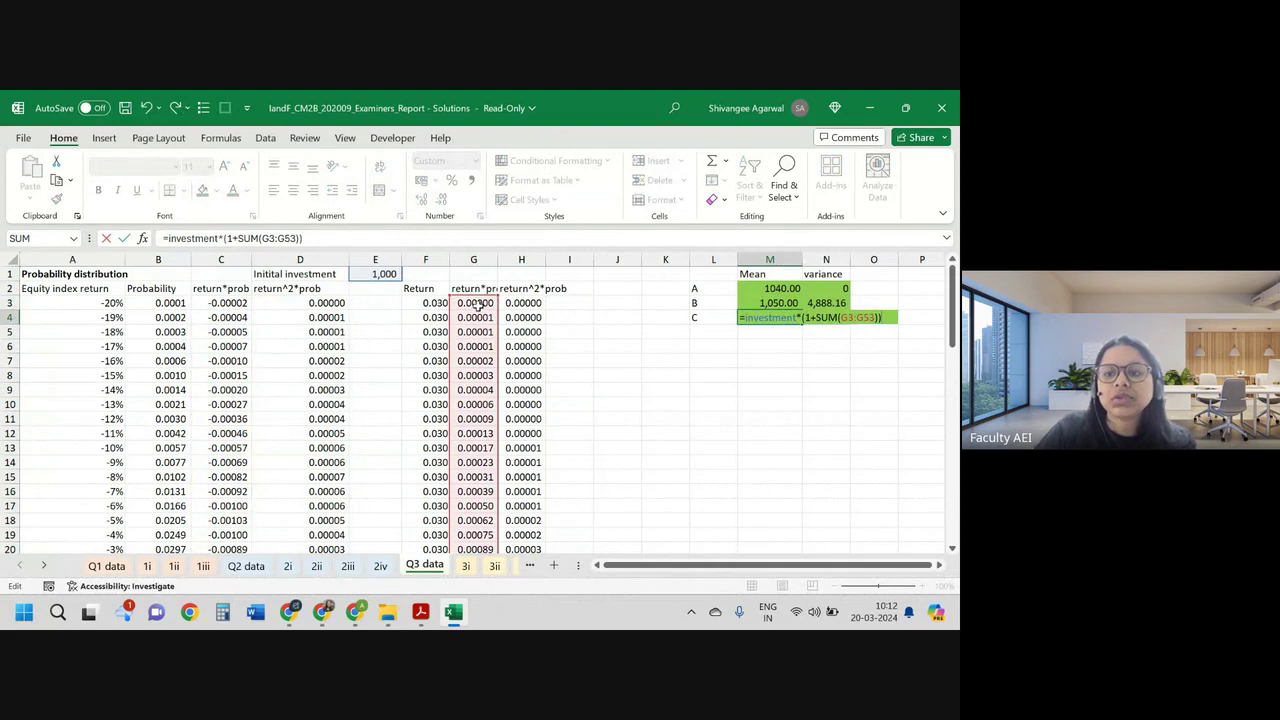
key("Return")
left_click(838, 317)
double_click(838, 317)
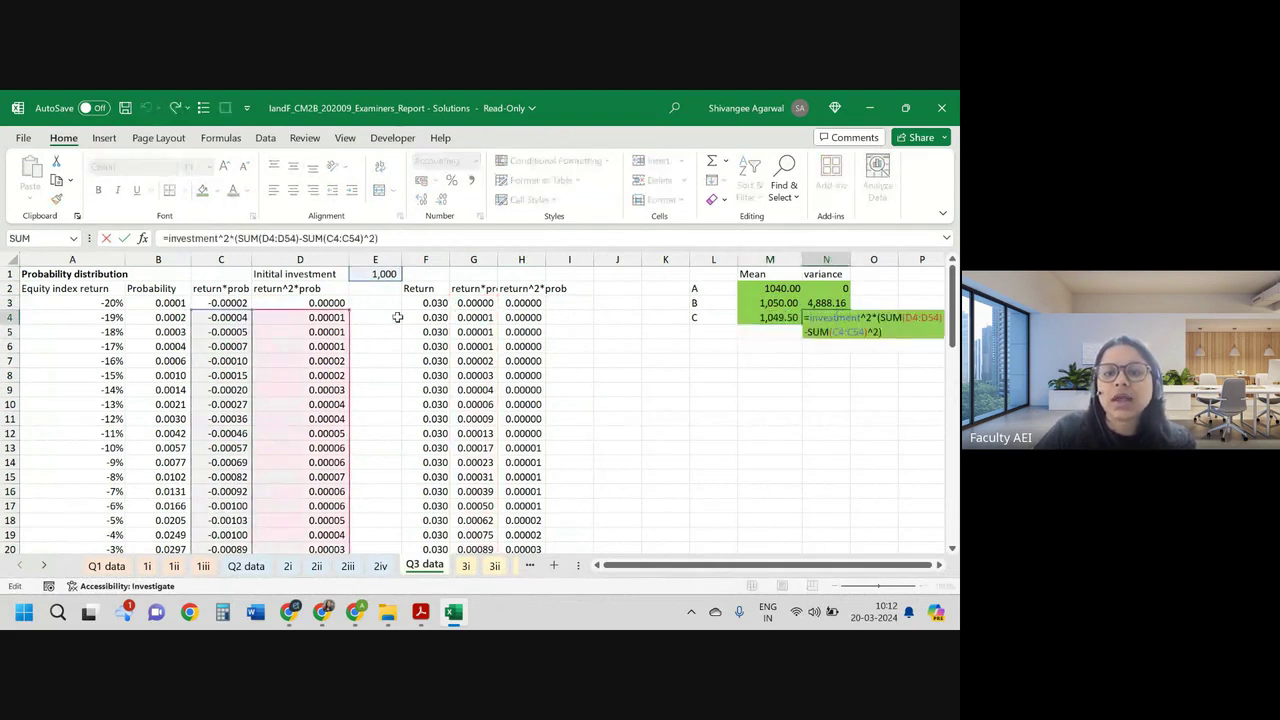
left_click_drag(213, 313, 497, 313)
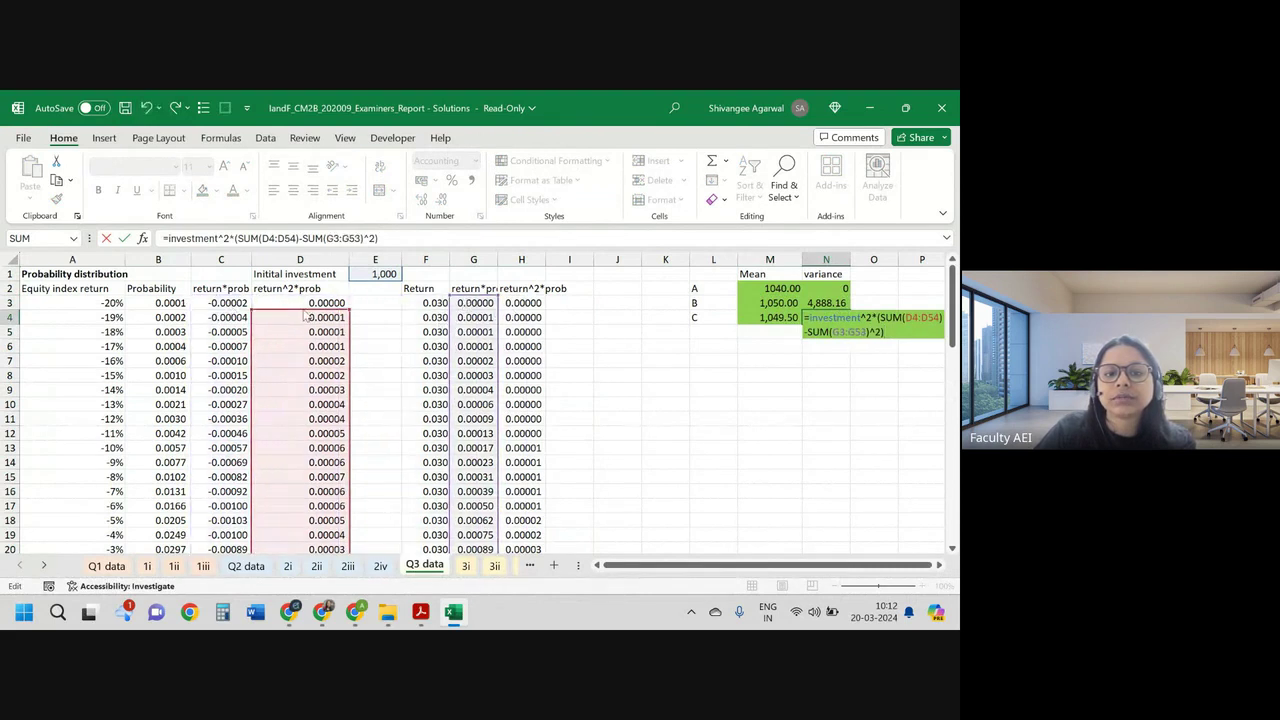
left_click_drag(281, 313, 522, 303)
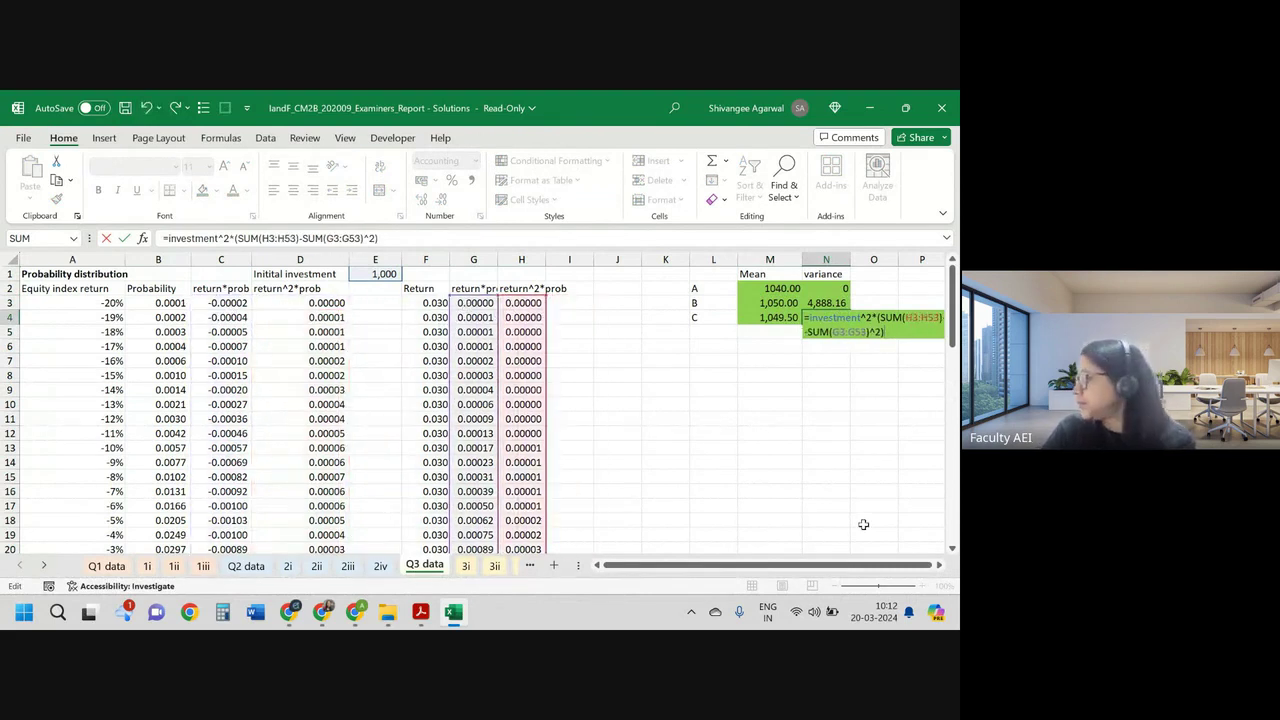
key("Return")
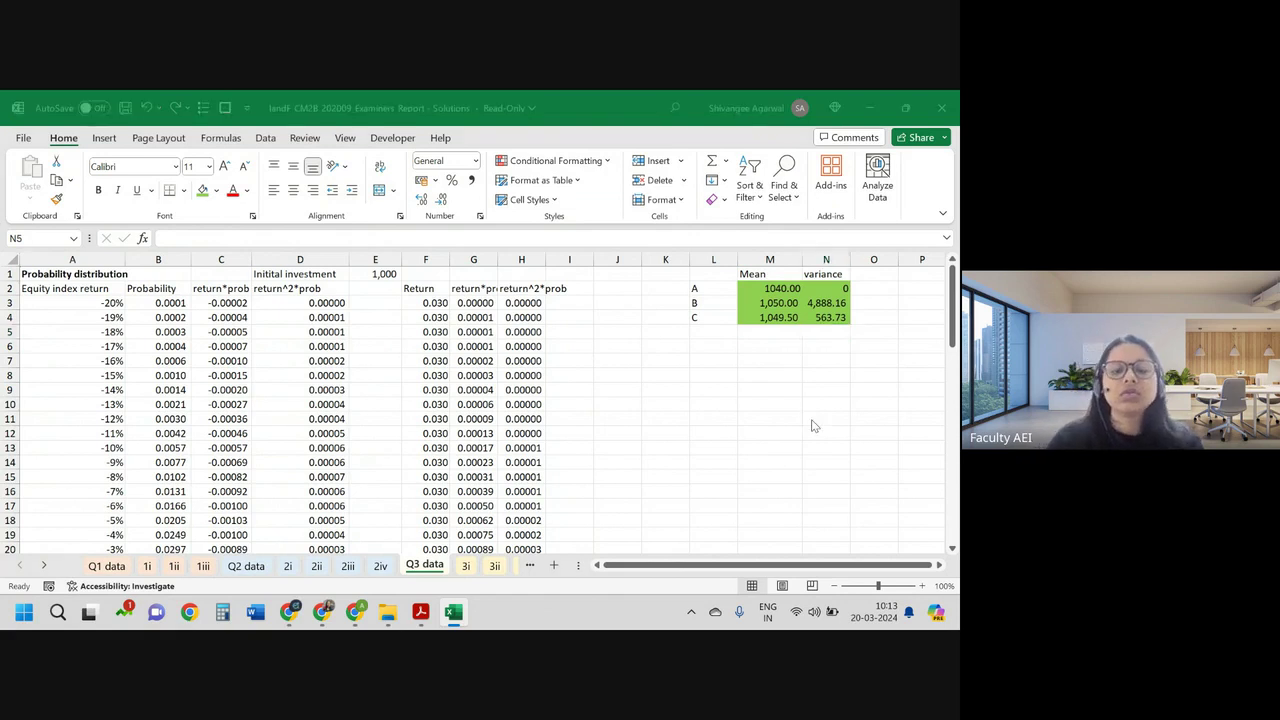
Step: Check the exam question PDF, then select the computed mean and variance cells in Excel
key("alt+Tab")
left_click(533, 361)
scroll(407, 346, "down", 2)
scroll(407, 346, "down", 1)
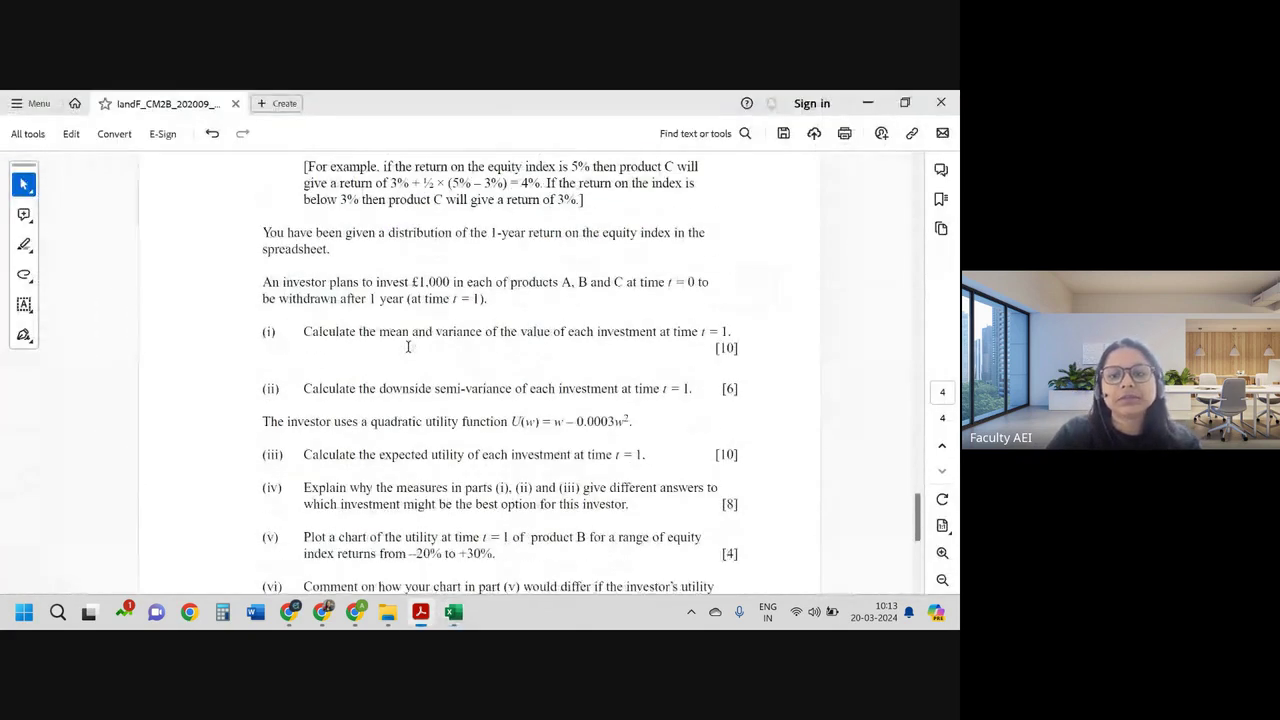
key("alt+Tab")
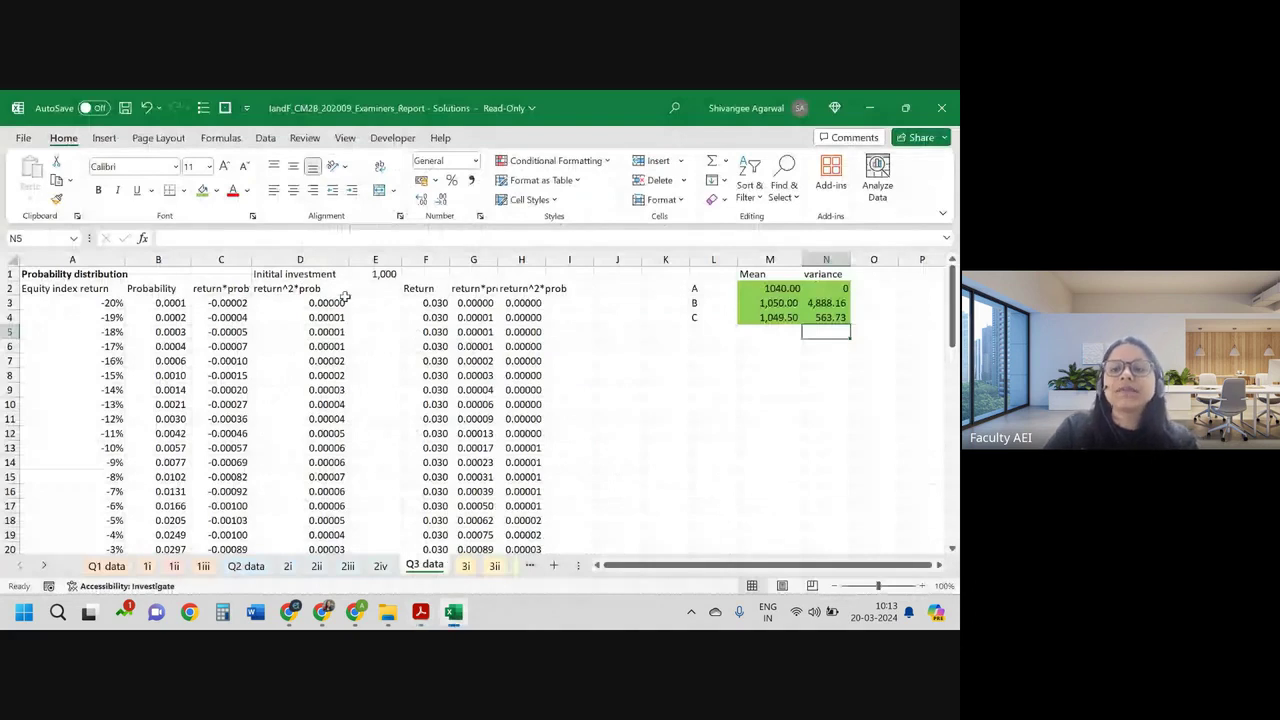
left_click_drag(770, 288, 826, 303)
left_click(826, 317)
left_click(770, 332)
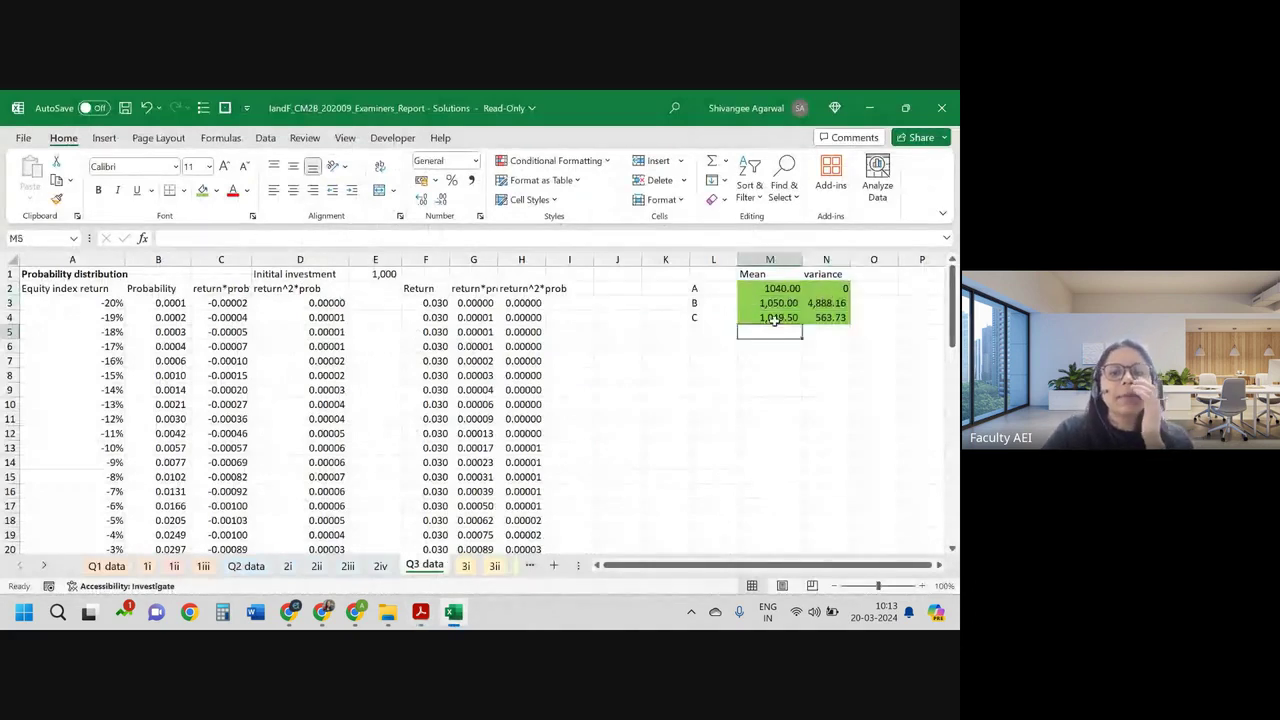
left_click(773, 317)
left_click(435, 303)
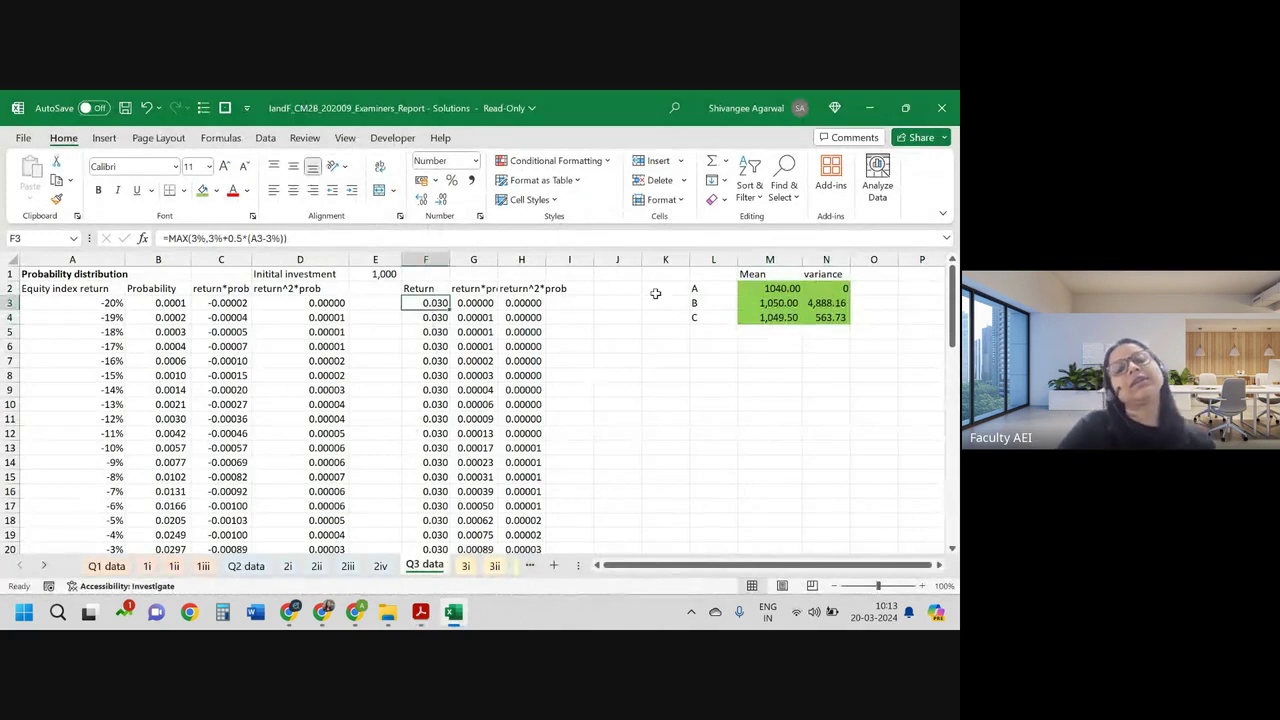
key("alt+Tab")
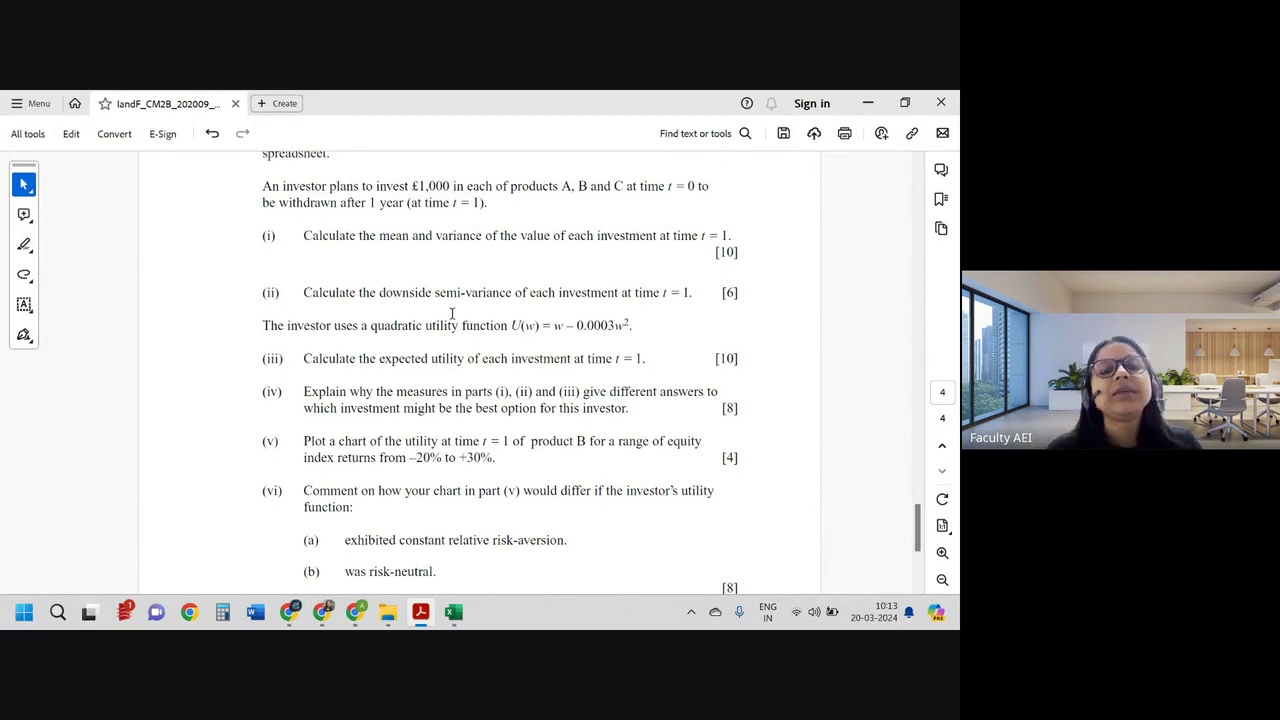
left_click(453, 612)
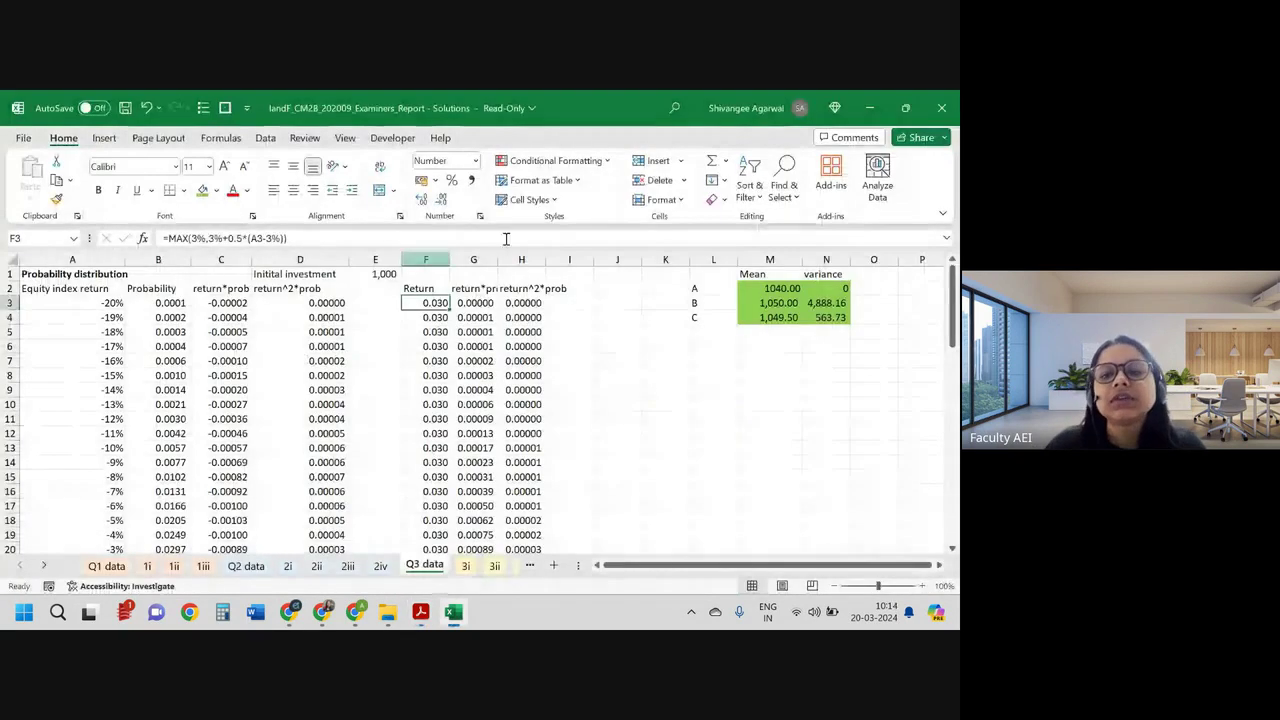
left_click(772, 288)
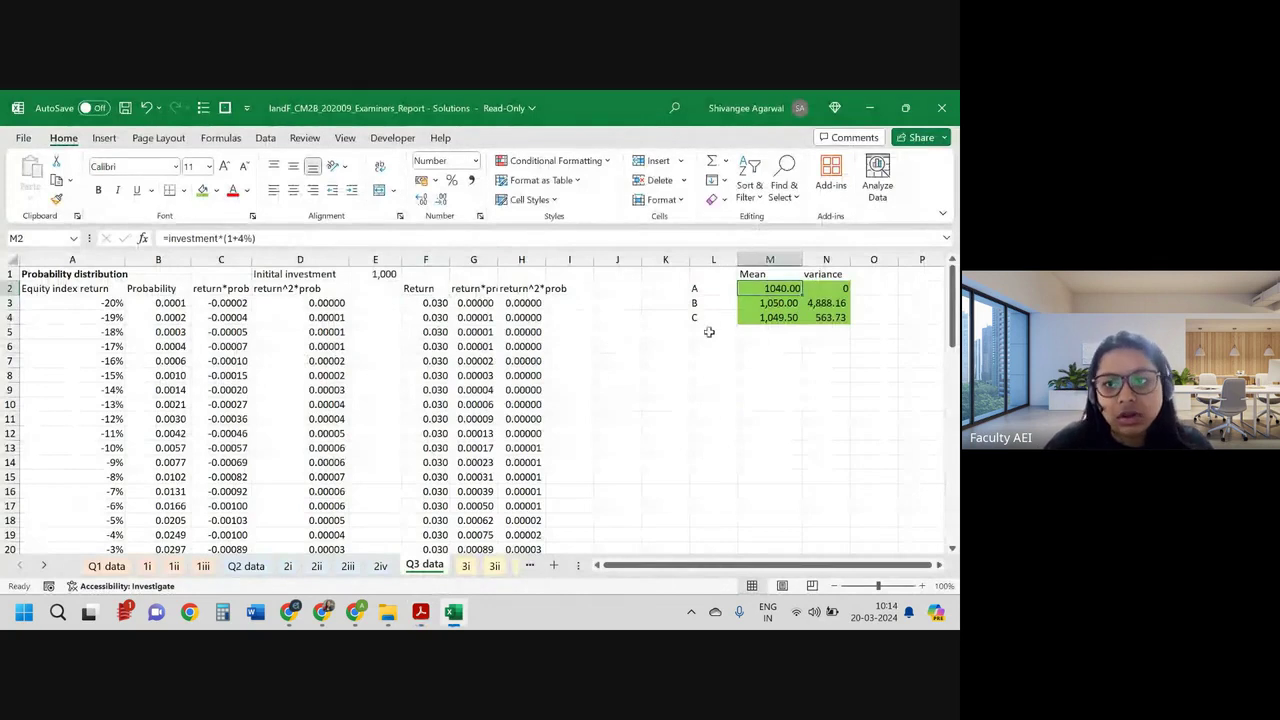
Step: Copy the A, B, C investment labels into L7:L9
left_click(713, 288)
left_click_drag(713, 302, 713, 318)
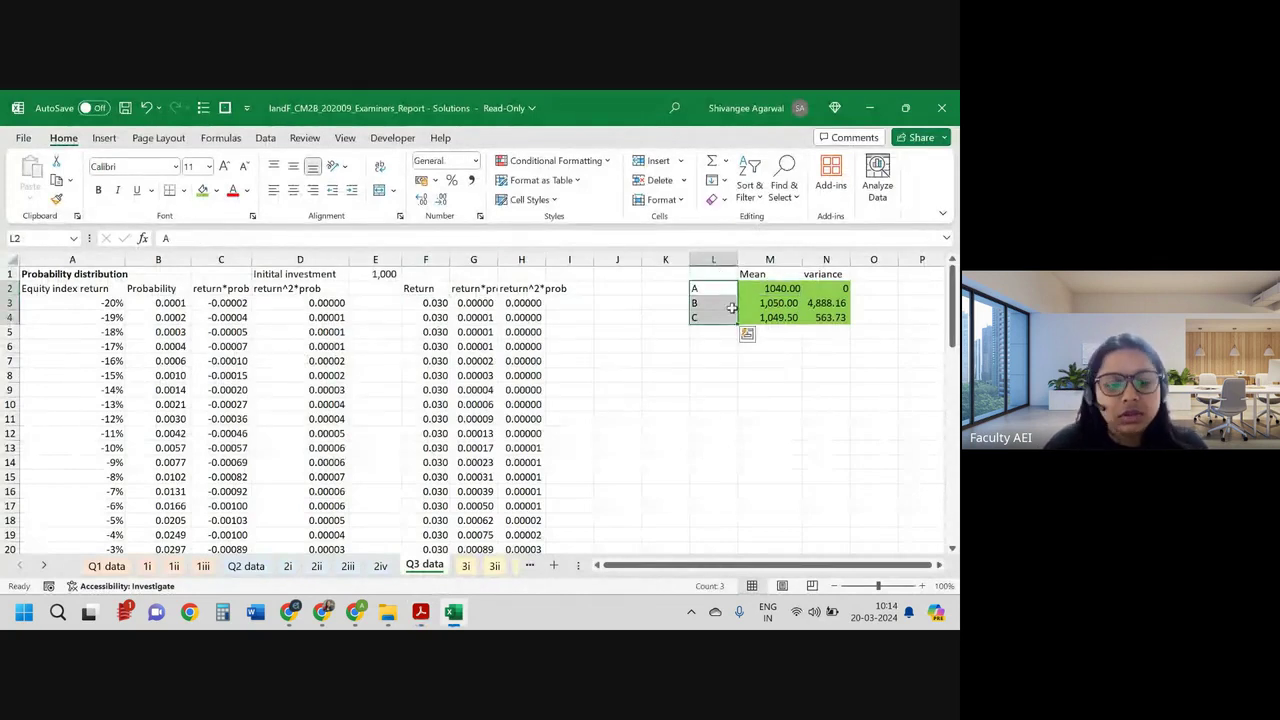
key("ctrl+c")
left_click(700, 356)
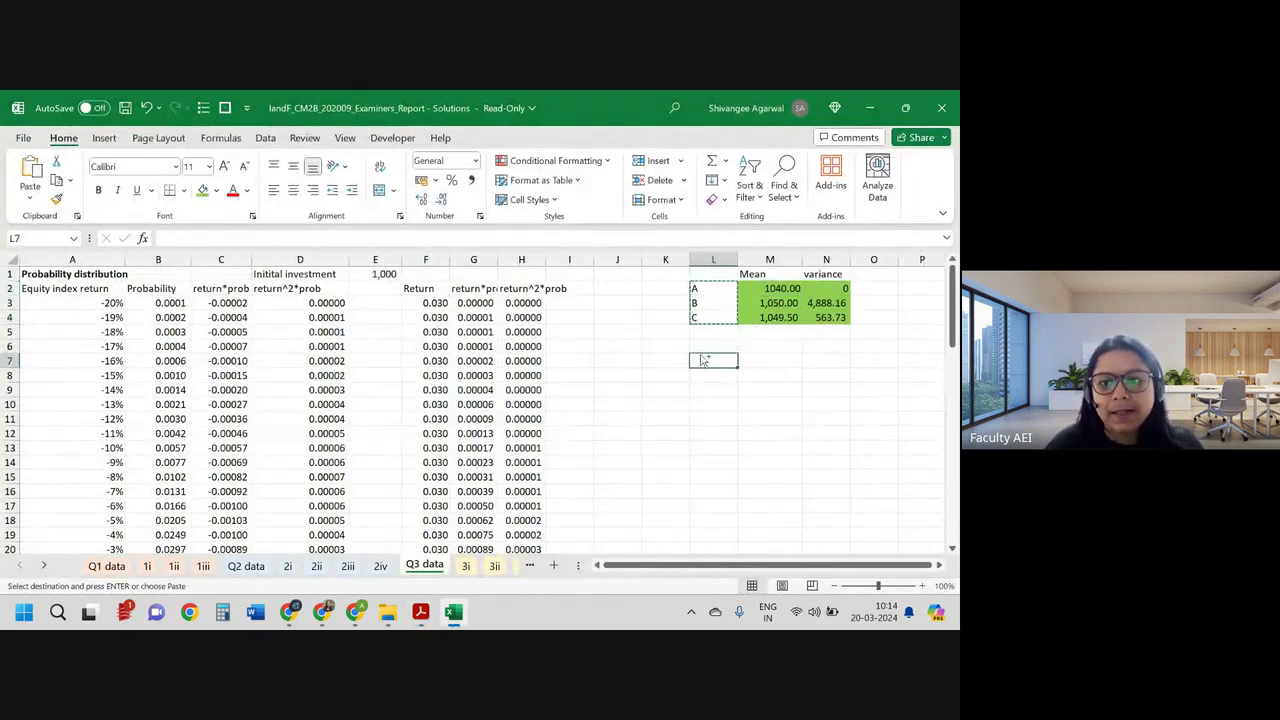
key("ctrl+v")
Step: Delete the empty column K
left_click(660, 256)
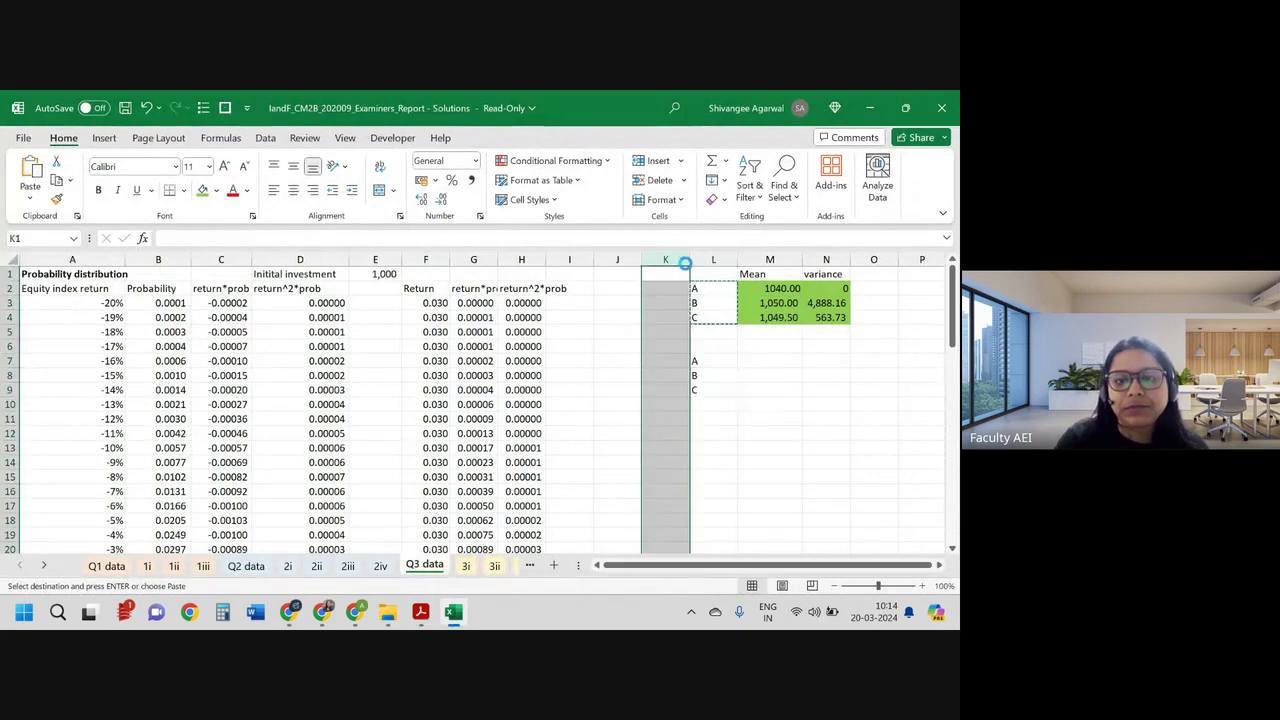
key("ctrl+minus")
left_click(810, 352)
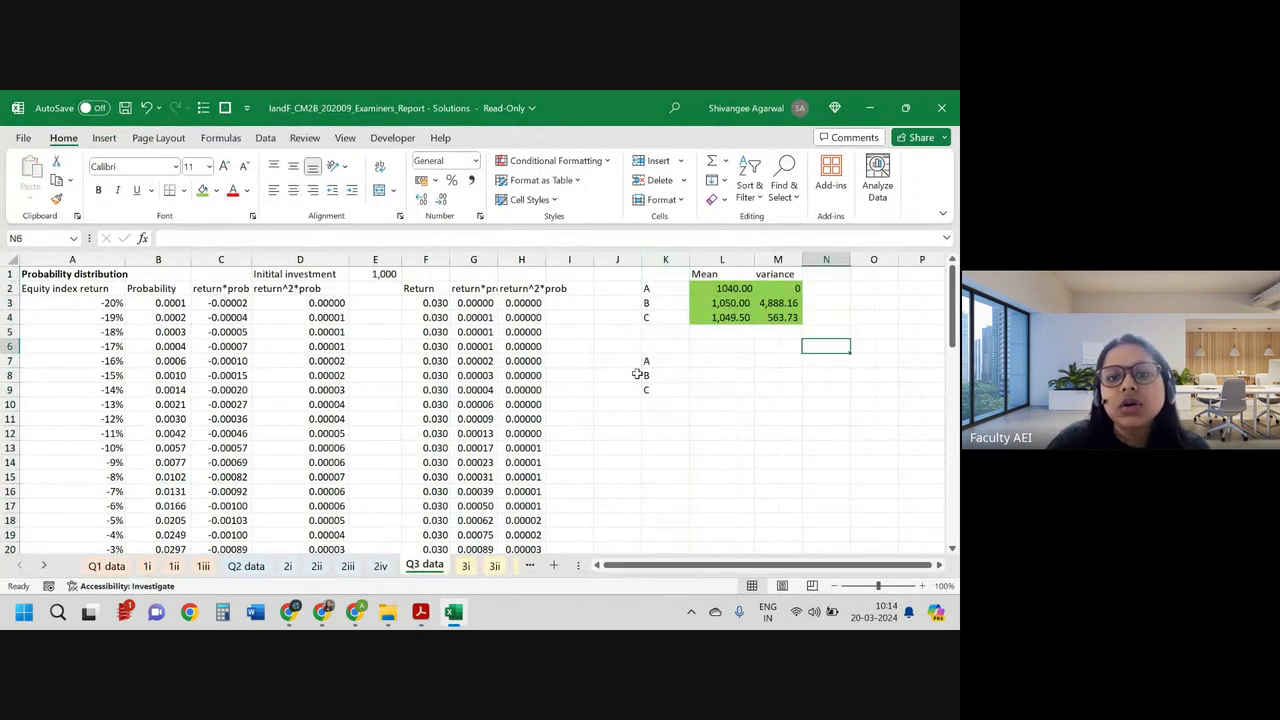
Step: Add the heading 'downside semivariance' in L6 and enter 0 for A
left_click(720, 362)
left_click(724, 345)
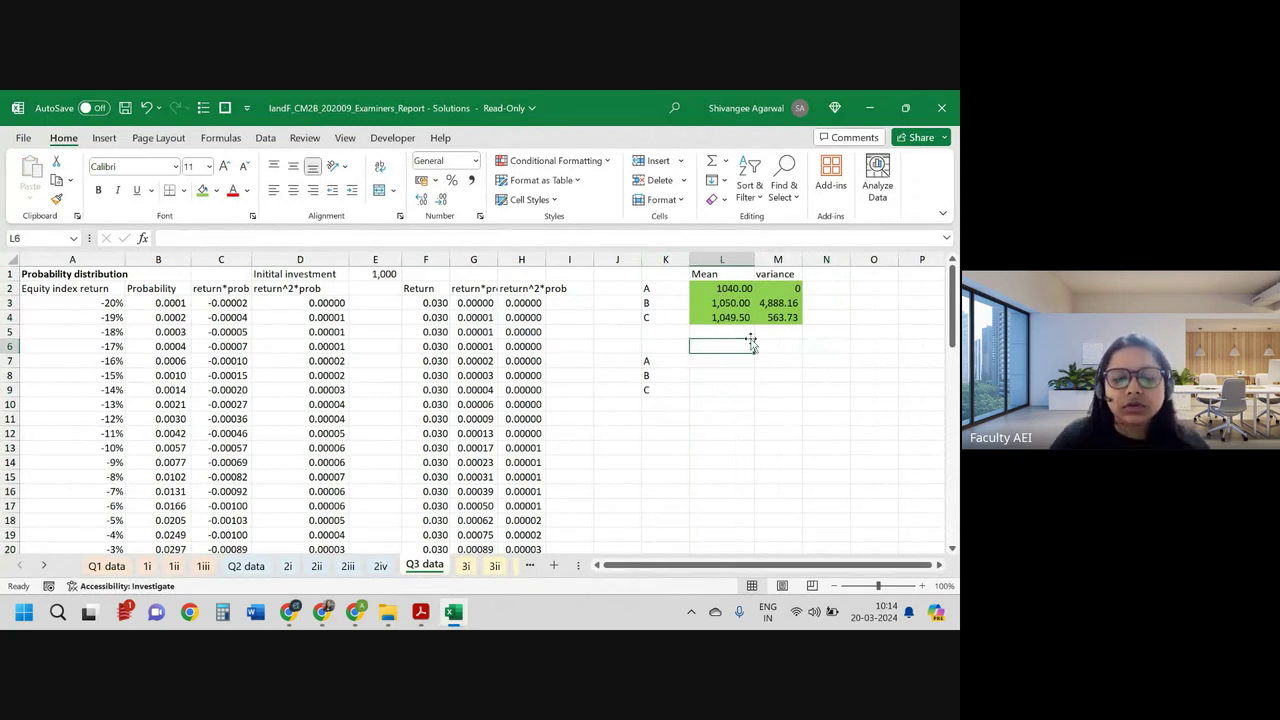
type("downside semi")
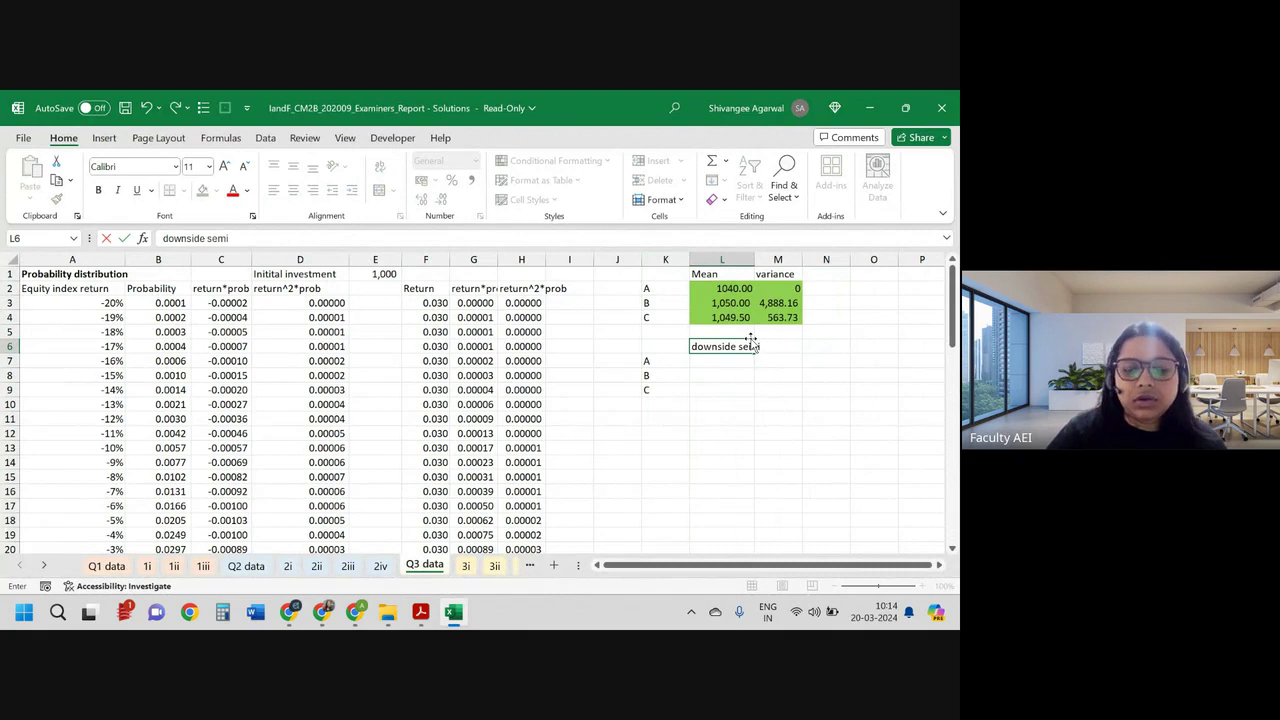
type("v")
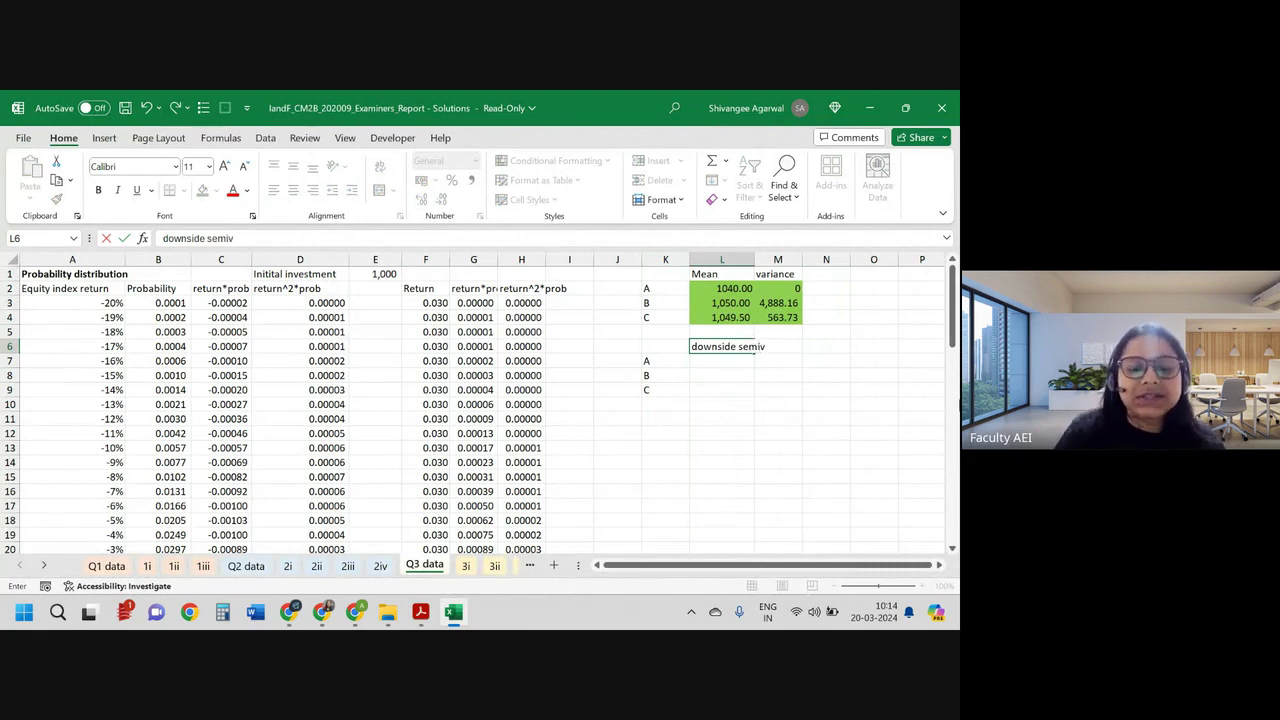
type("ariance")
key("Return")
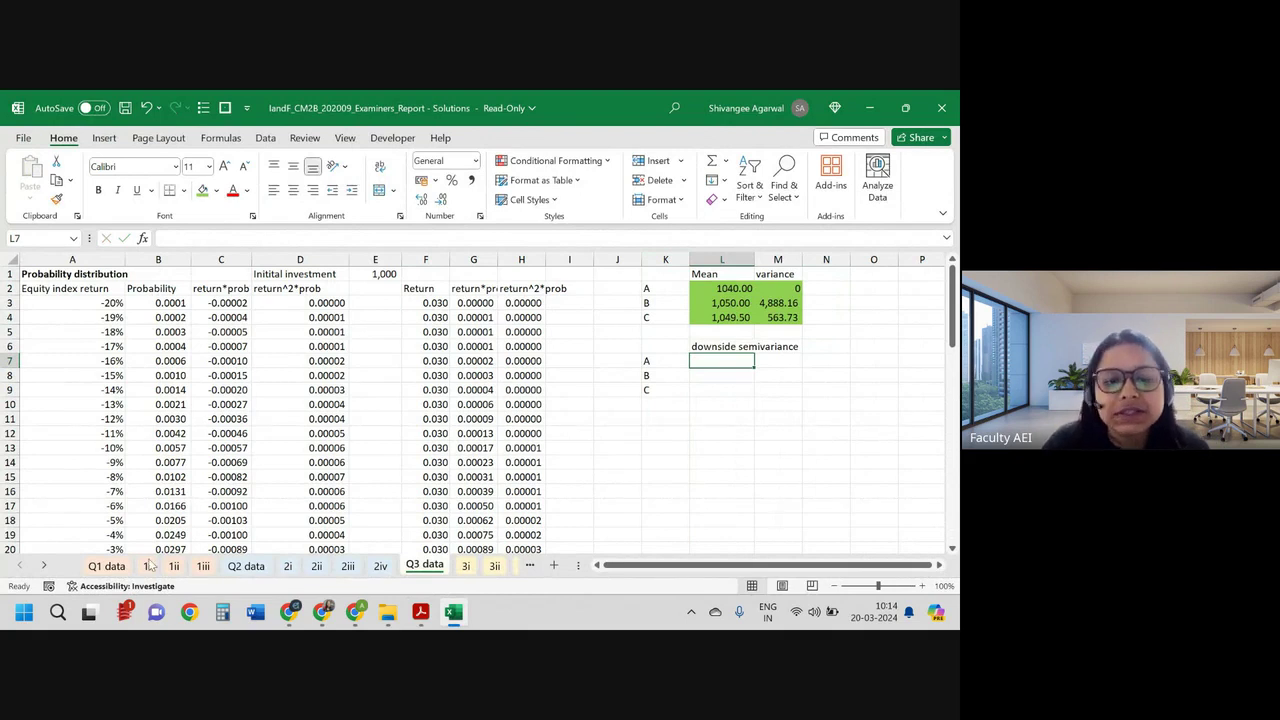
type("0")
key("Return")
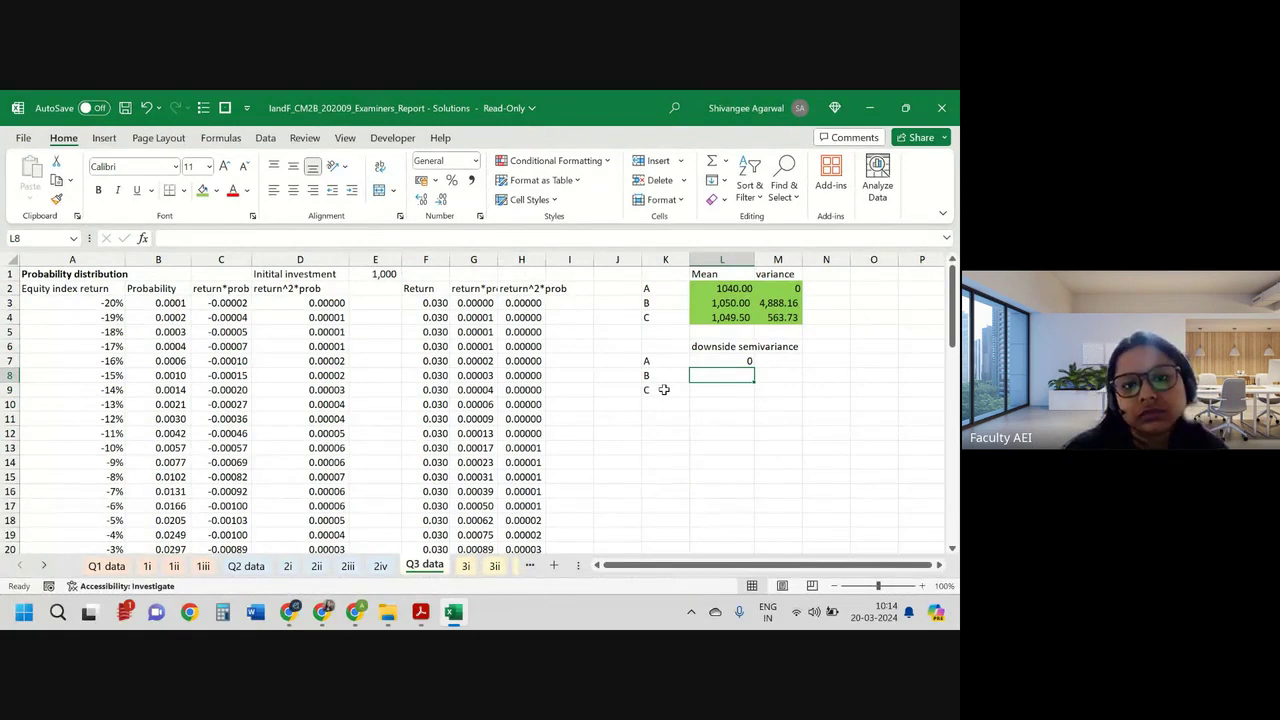
left_click(314, 303)
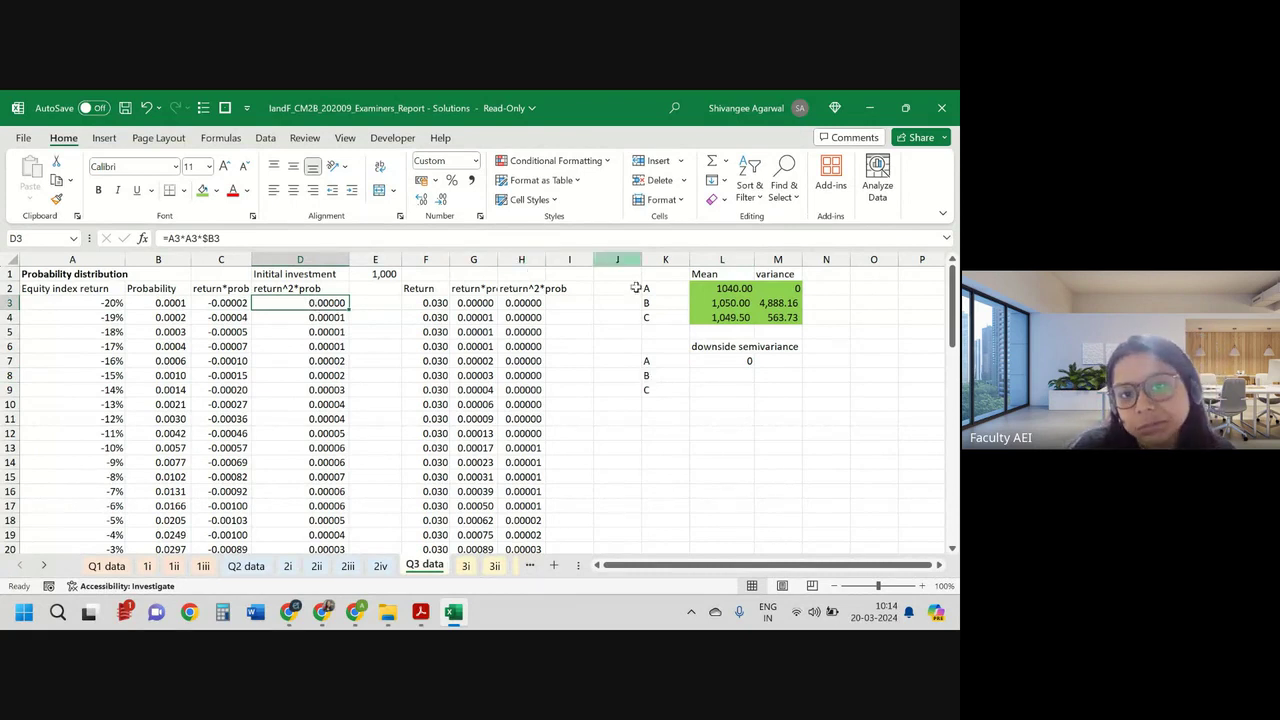
left_click_drag(648, 346, 802, 390)
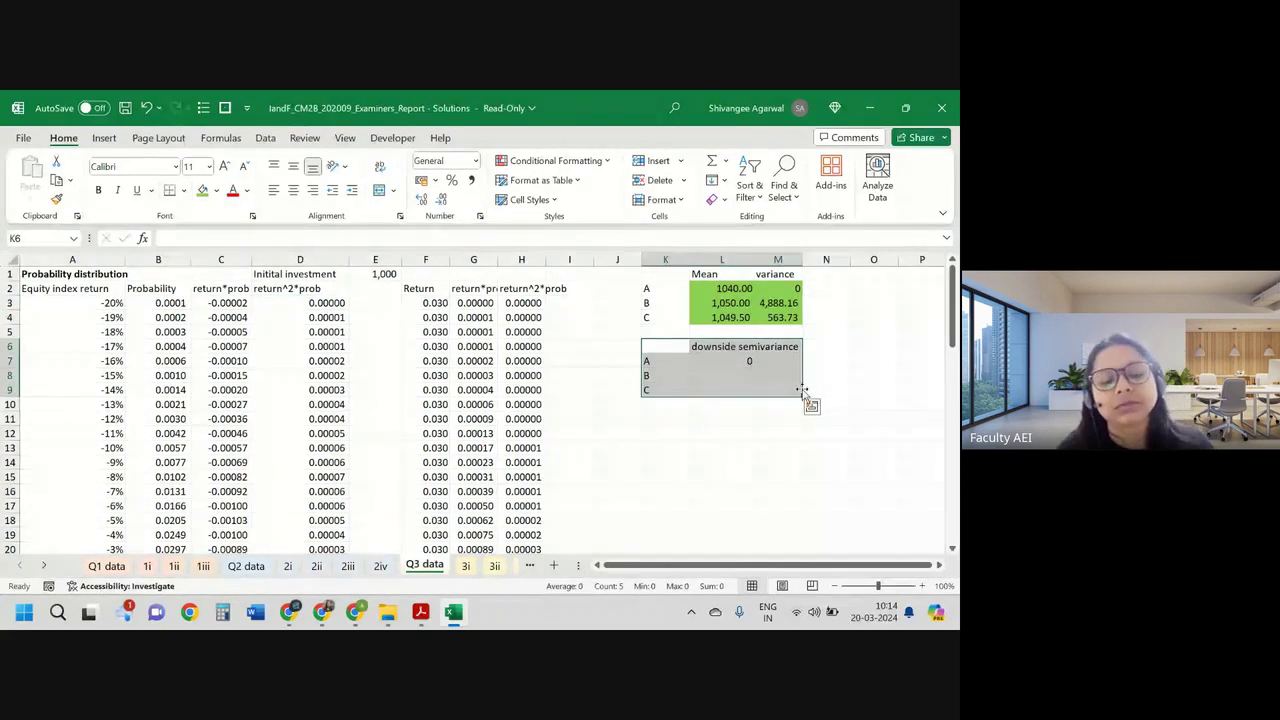
key("Delete")
left_click(670, 377)
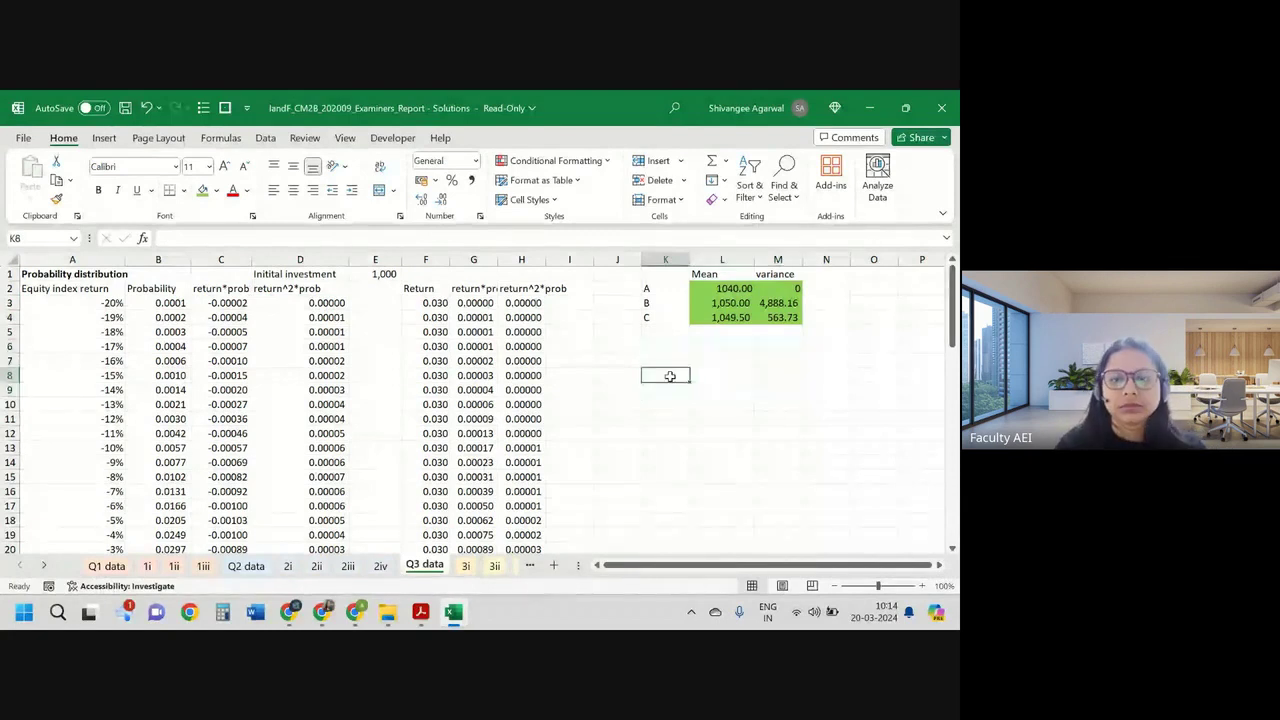
key("alt+h")
key("o")
key("m")
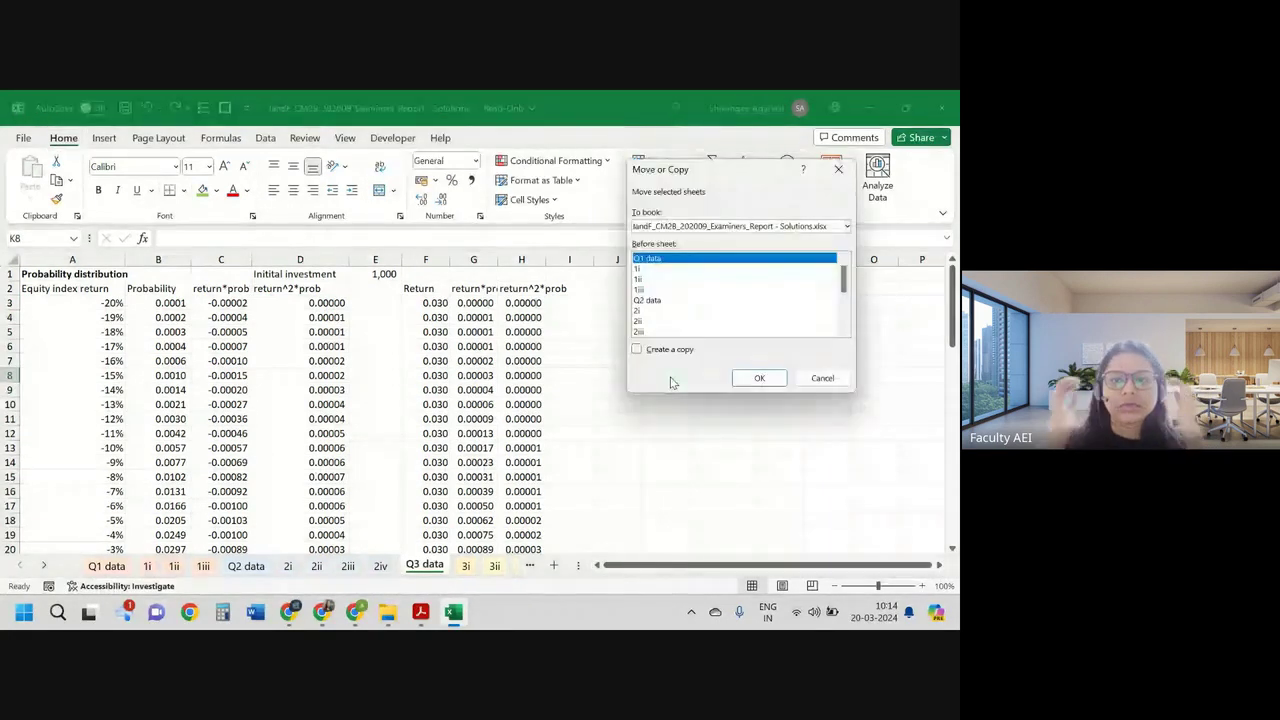
left_click(822, 378)
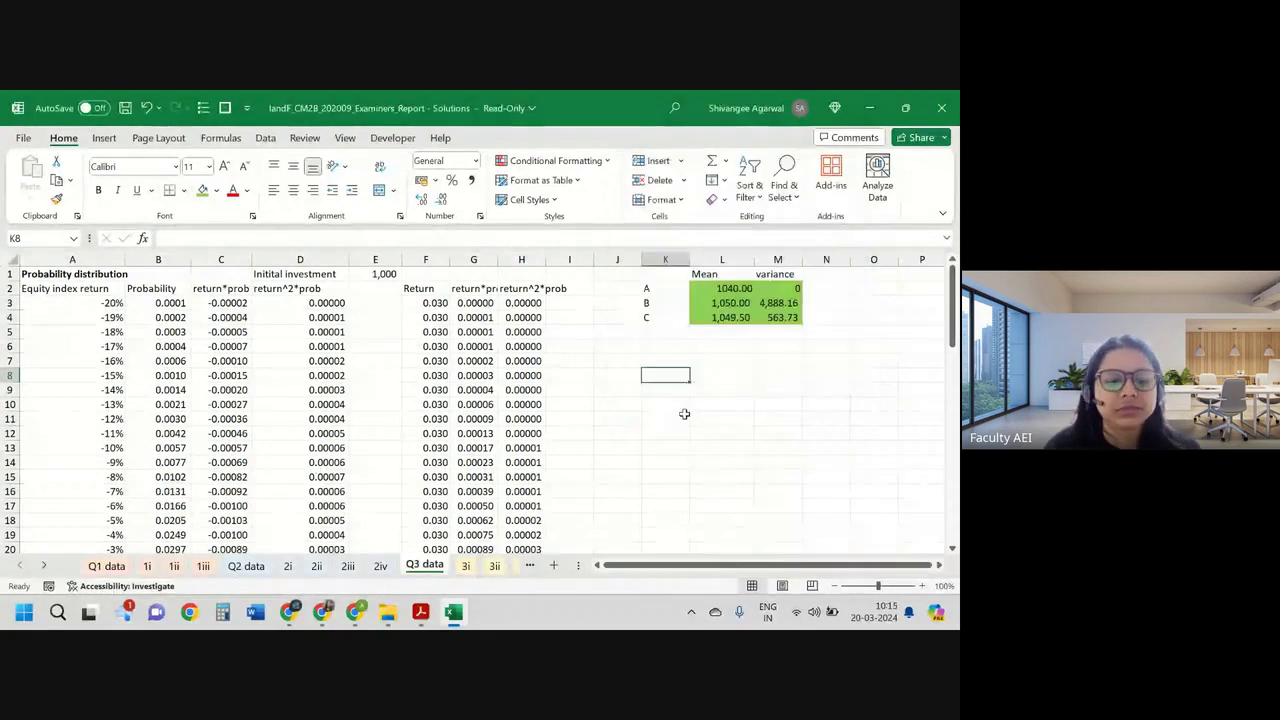
key("ctrl+z")
left_click(688, 389)
left_click(722, 373)
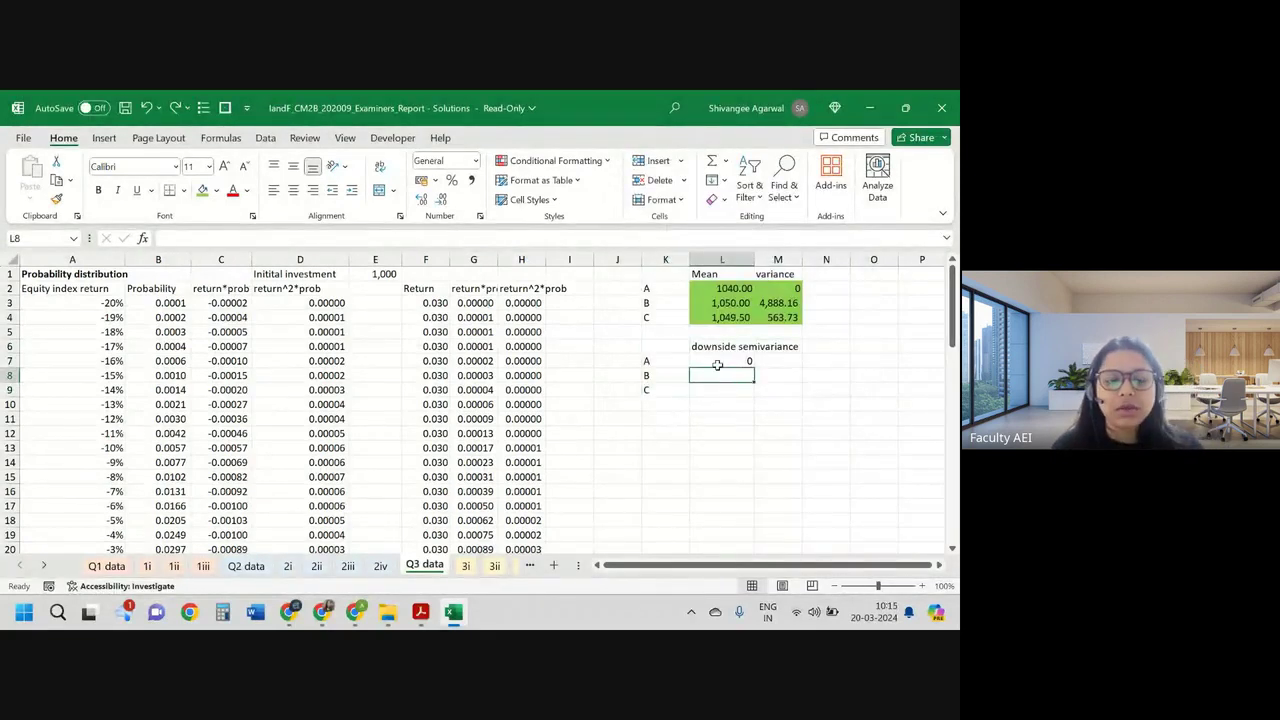
Step: Undo and re-enter 0 as investment A's downside semivariance
key("ctrl+z")
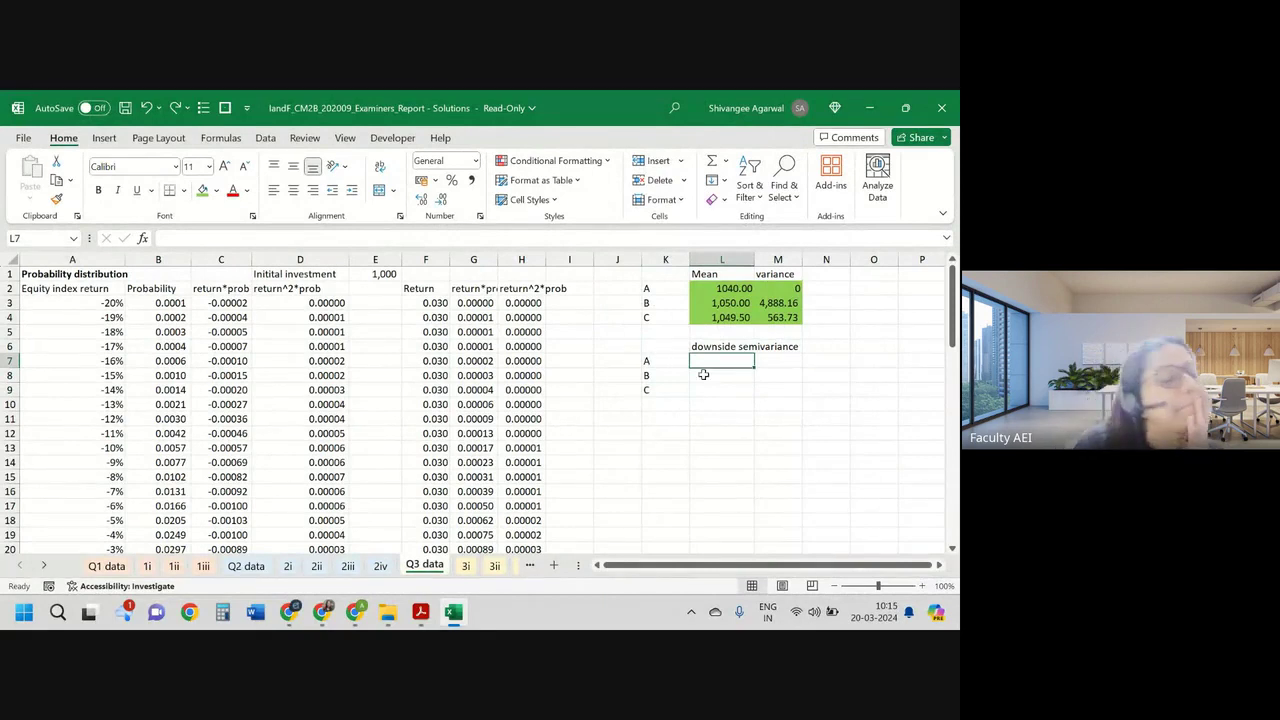
type("0")
key("Return")
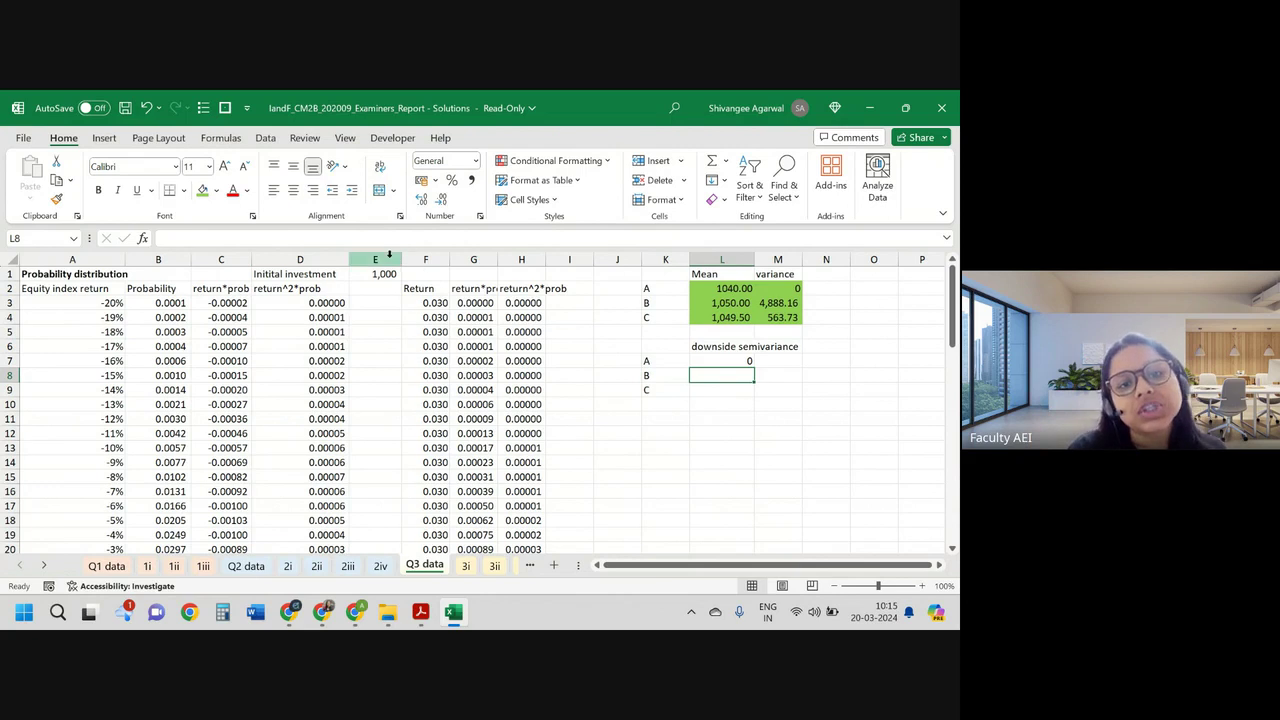
Step: Insert a narrow new column E headed '(return-mean)^2'
left_click(389, 257)
key("ctrl+shift+plus")
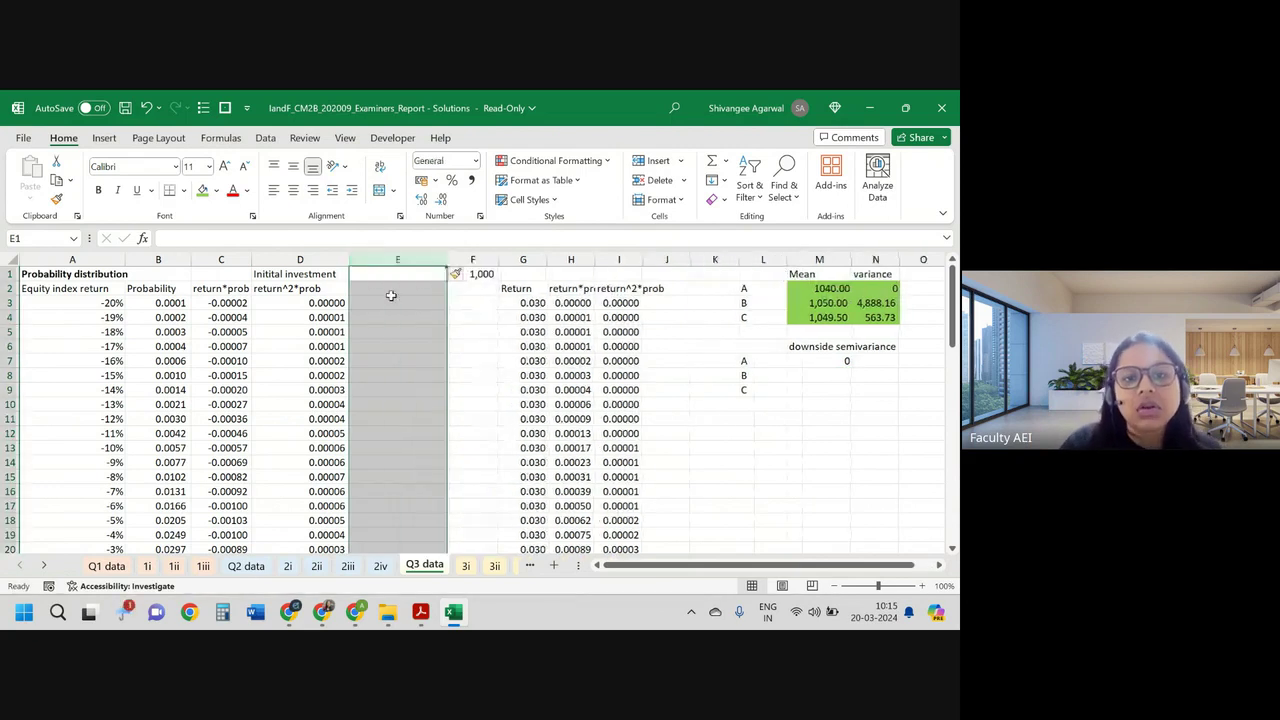
left_click_drag(441, 259, 437, 259)
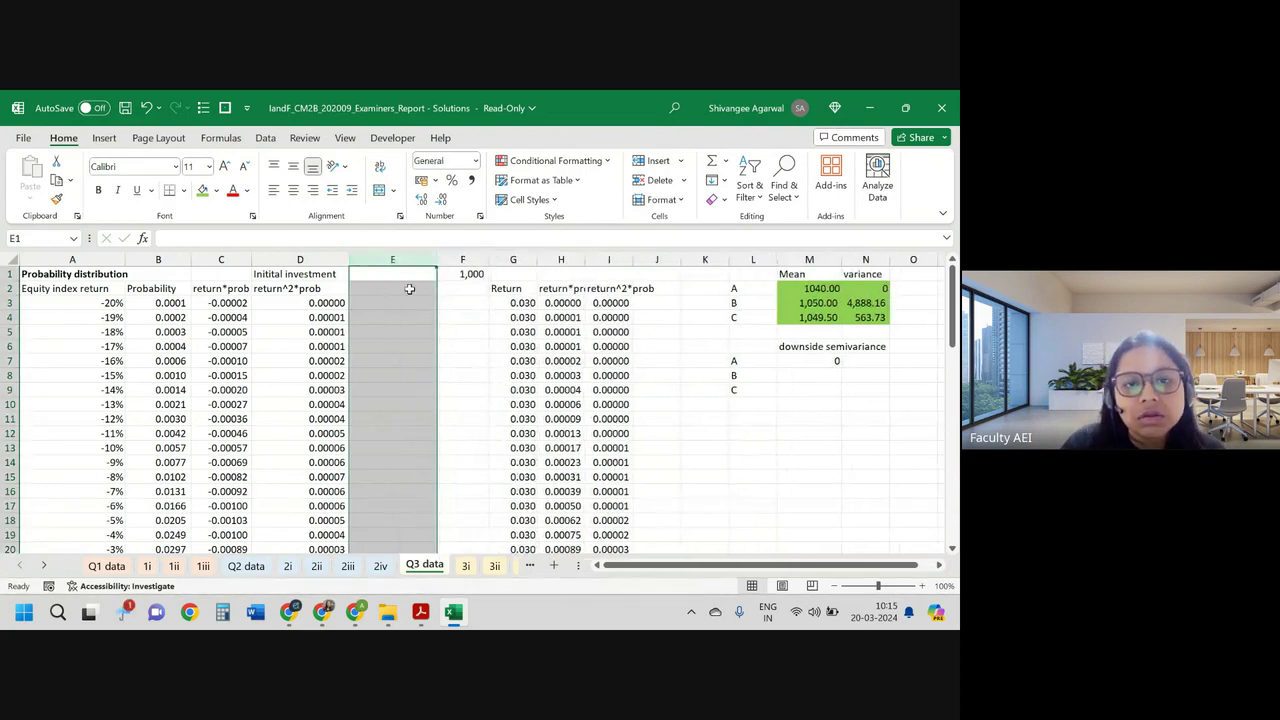
left_click(408, 291)
type("re")
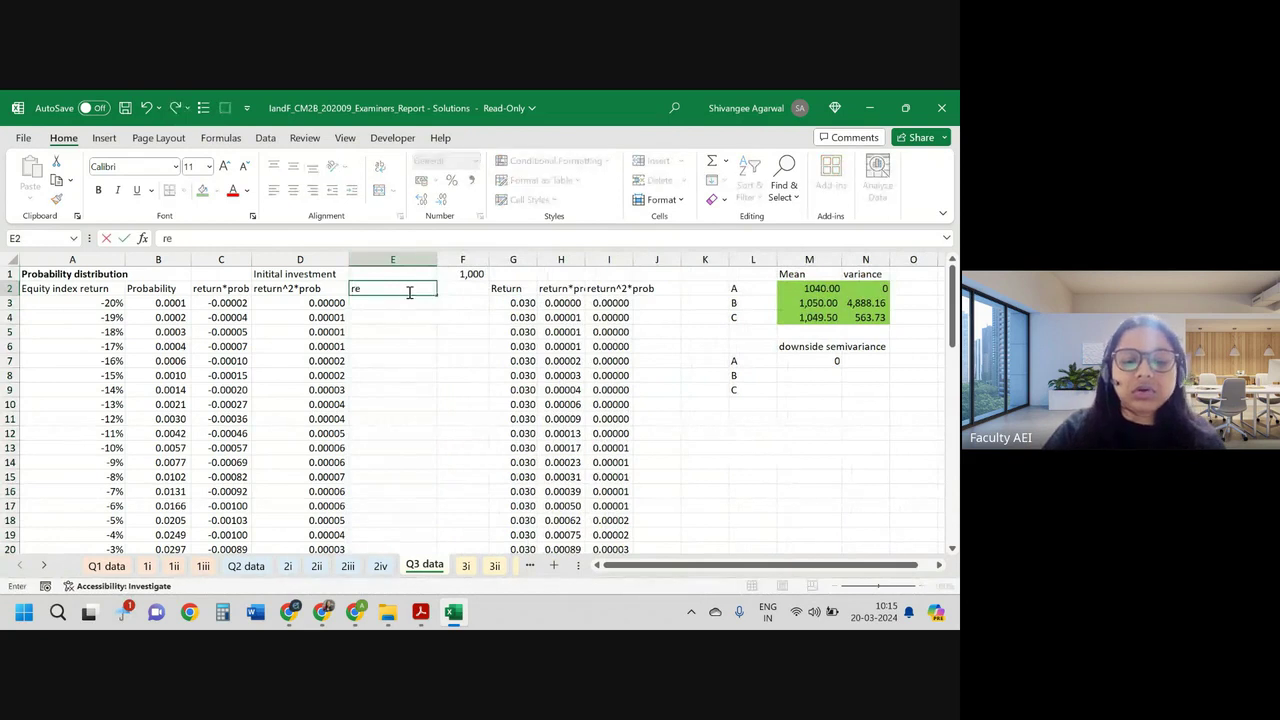
type("tu")
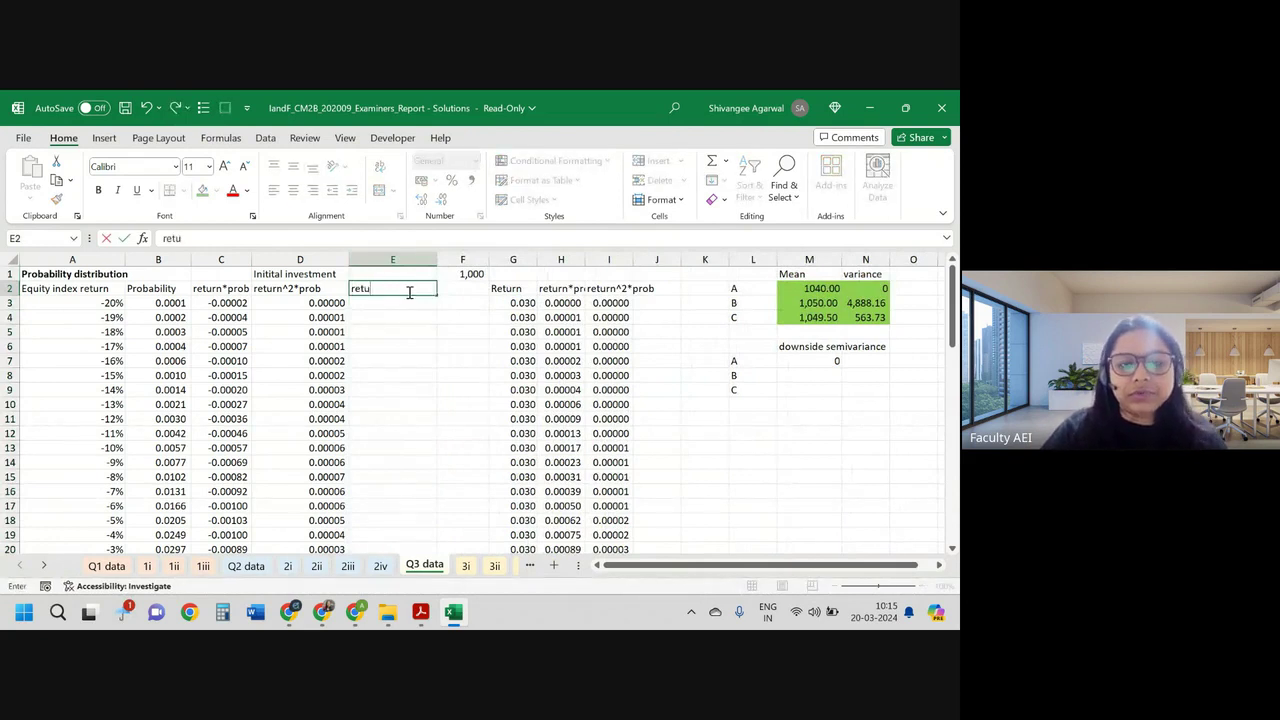
type("rn-mean)")
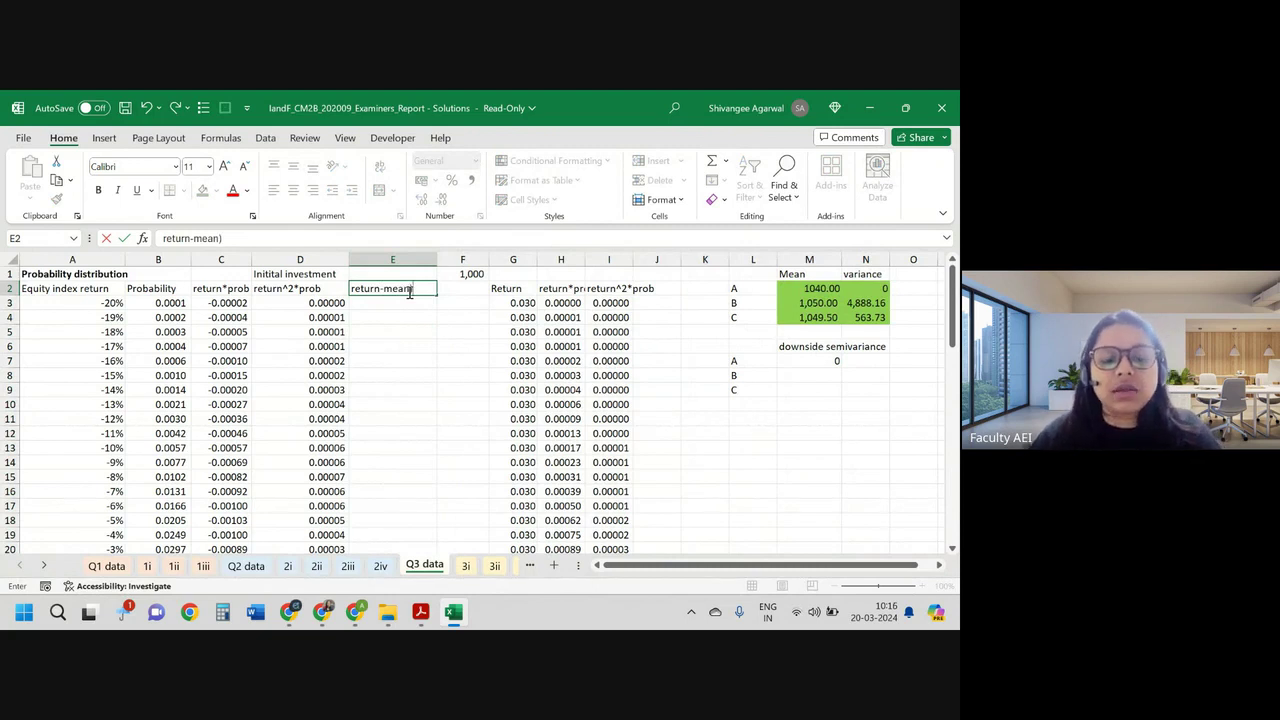
type("^2")
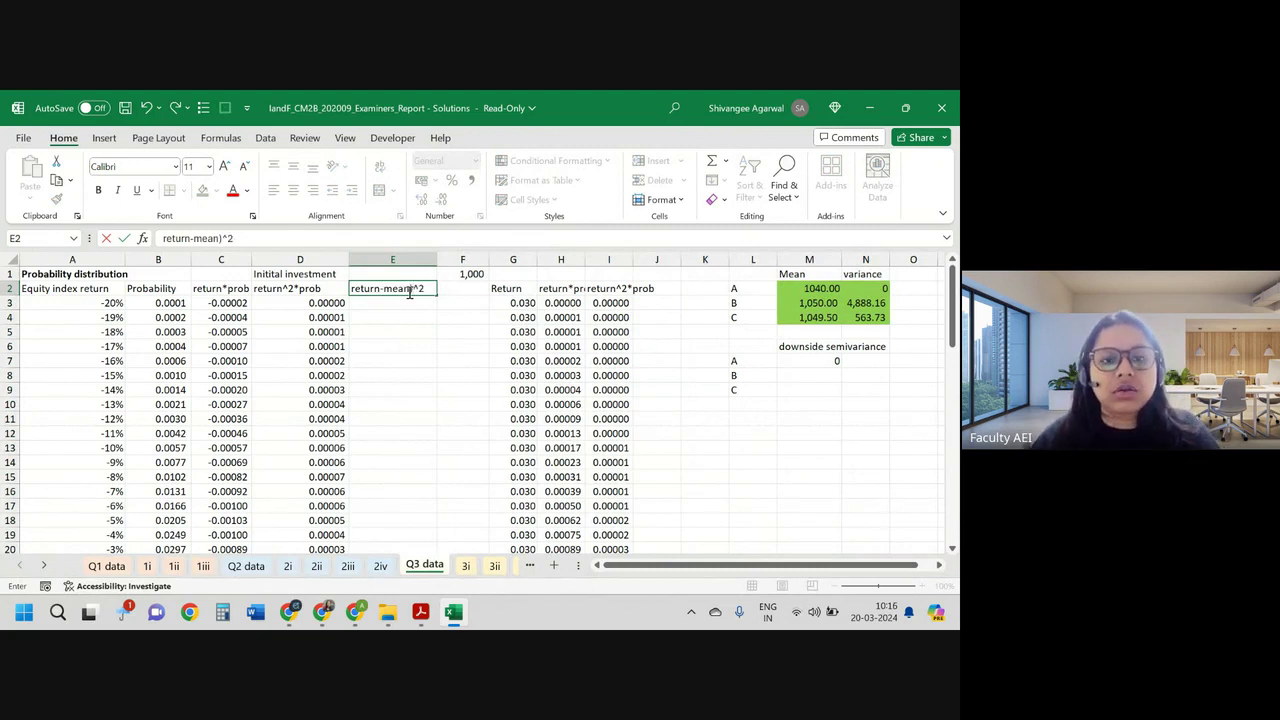
left_click(161, 238)
type("(")
key("Return")
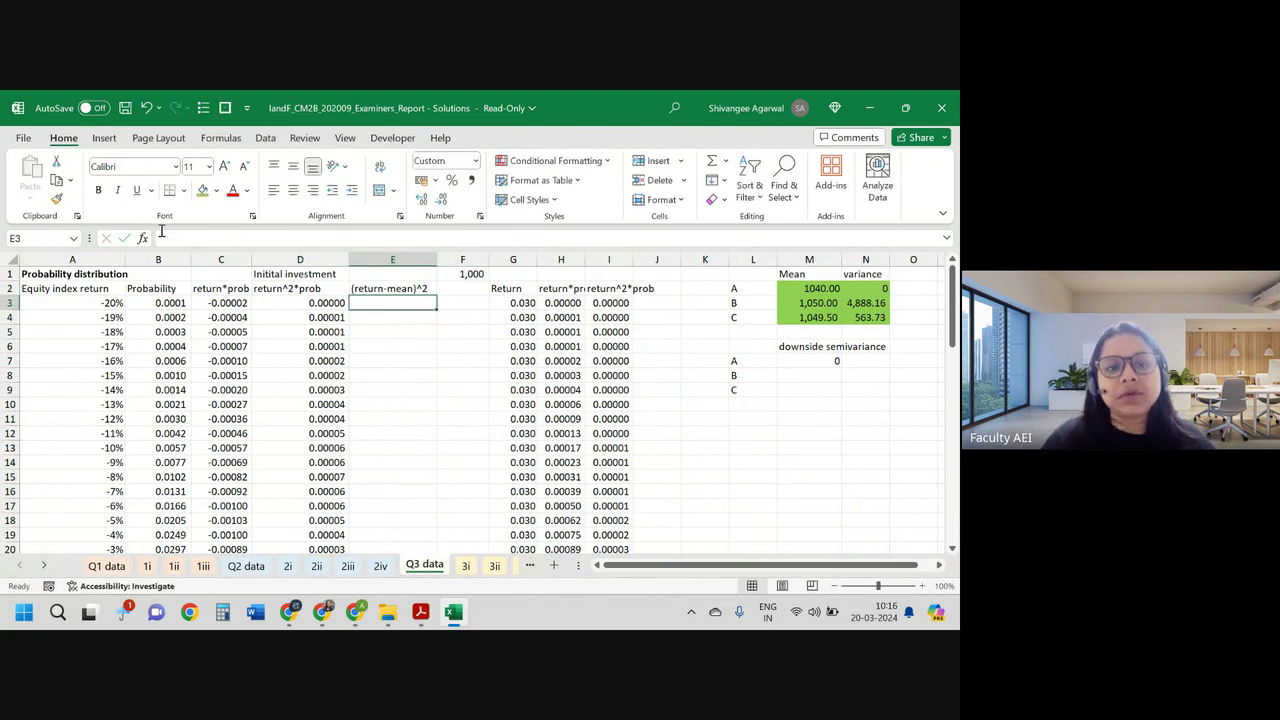
Step: Begin E3's formula as =(A3, referencing the A3 return
type("=")
key("Left")
key("Left")
key("Left")
key("Left")
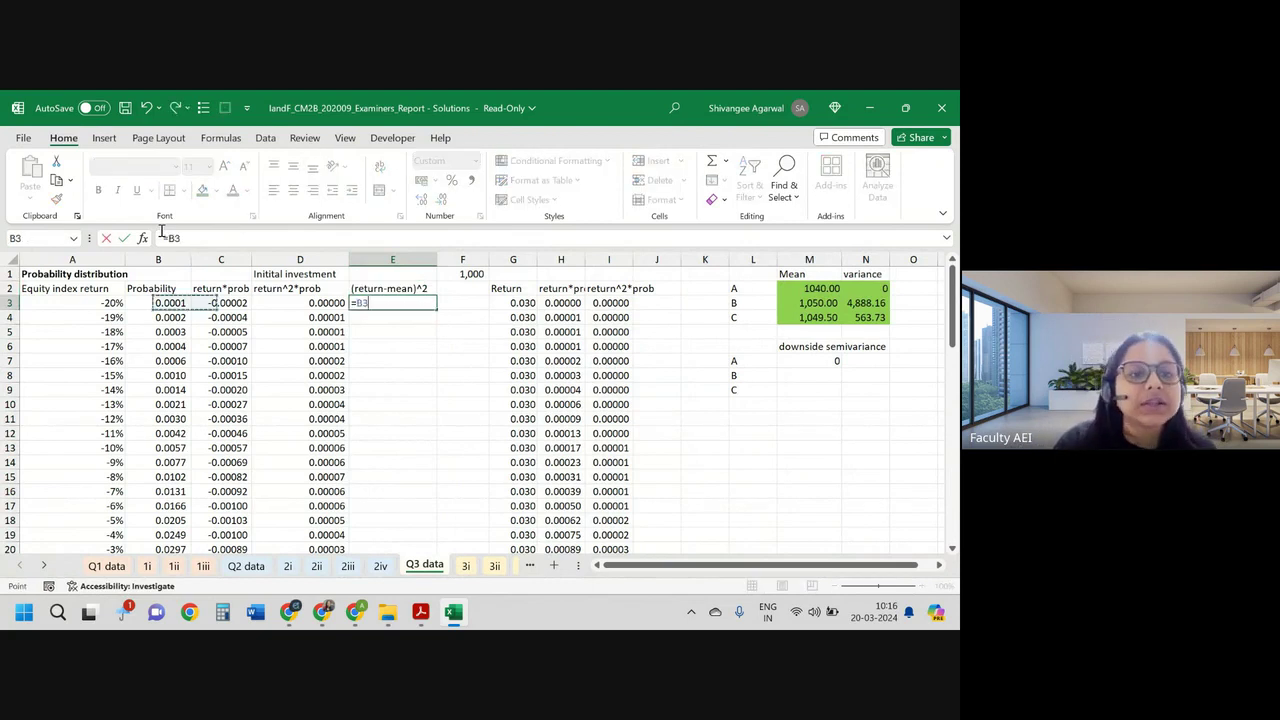
key("BackSpace")
key("BackSpace")
key("BackSpace")
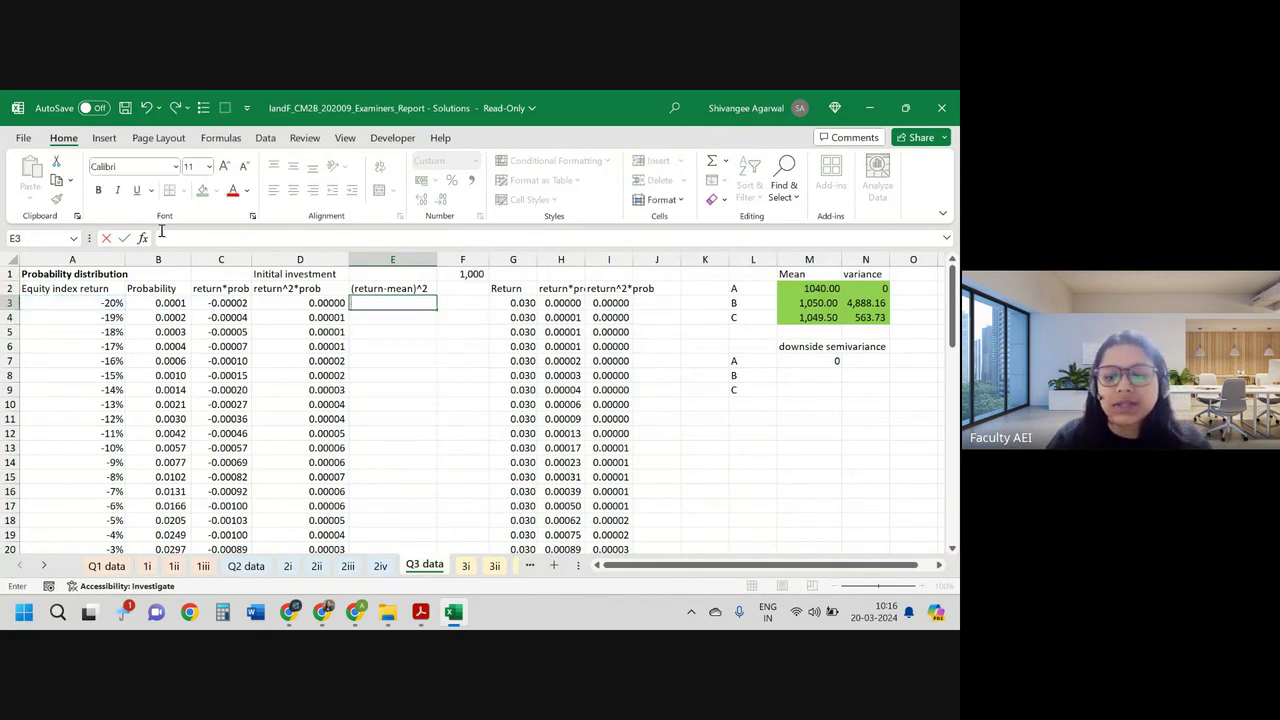
type("=(")
key("Left")
key("Left")
key("Left")
key("Left")
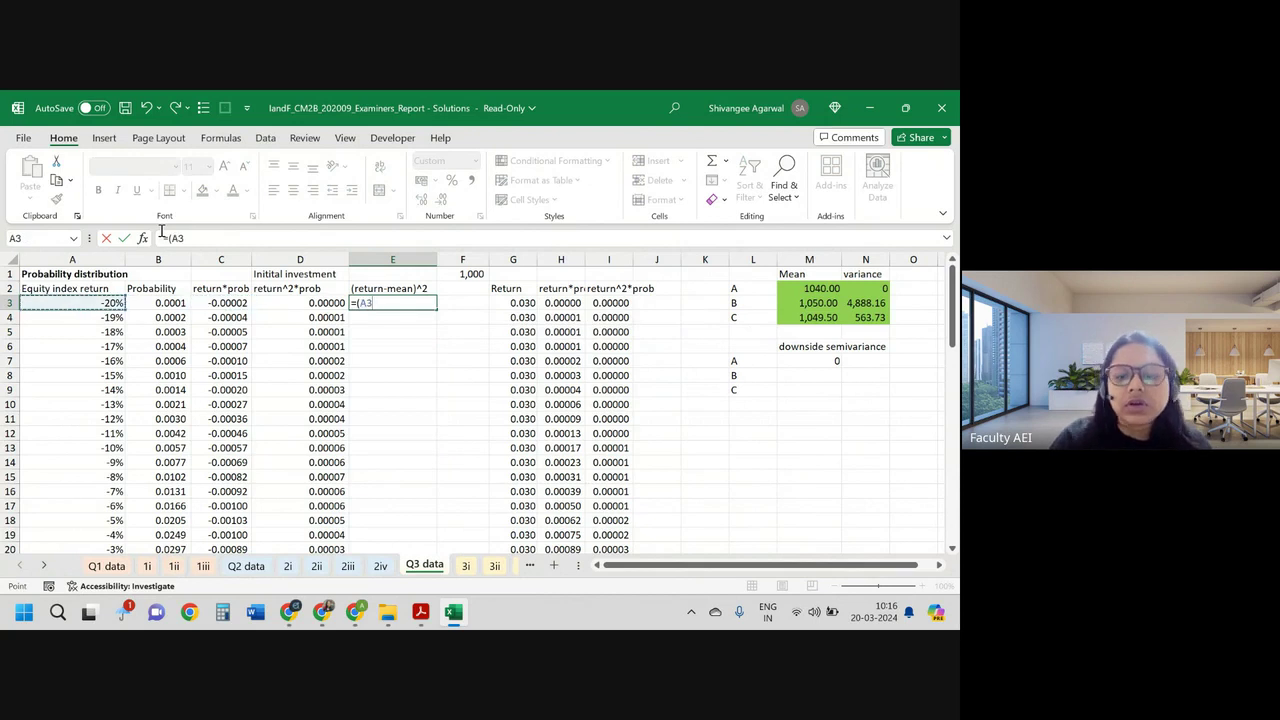
Step: Subtract a SUMPRODUCT over the absolute returns range $A$3:$A$53 in E3
type("-")
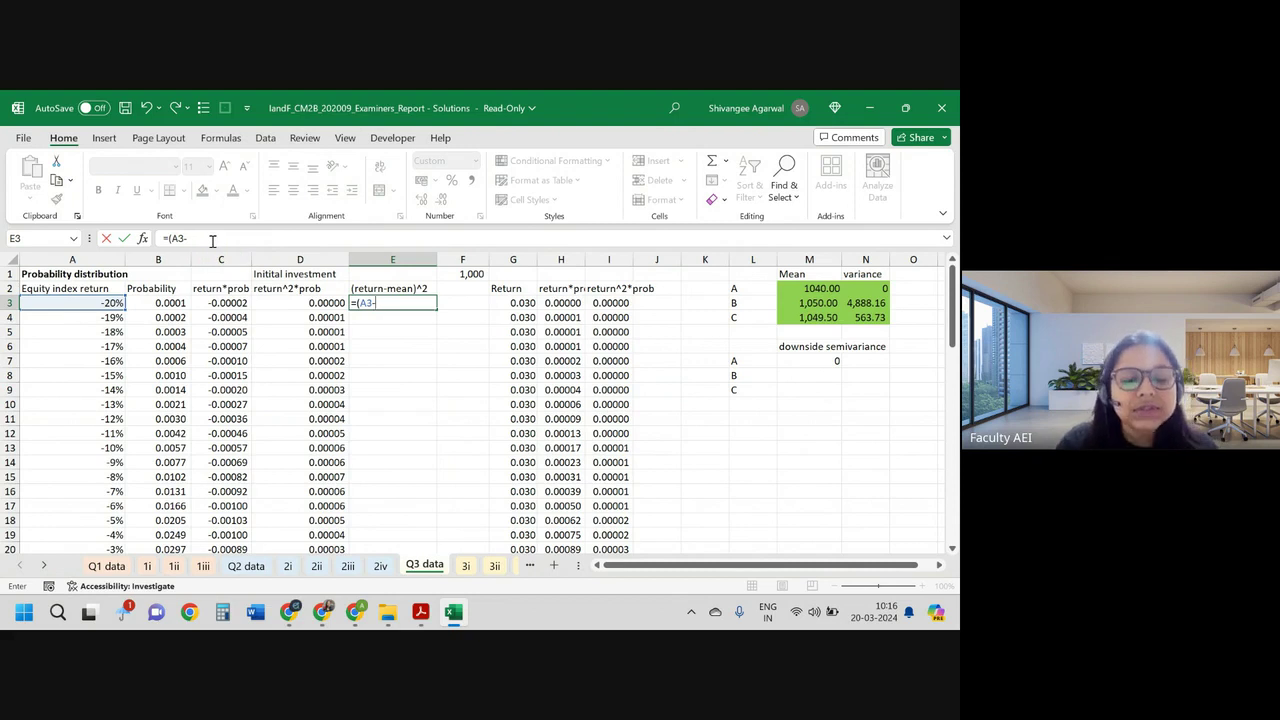
type("avre")
key("BackSpace")
key("BackSpace")
key("BackSpace")
key("BackSpace")
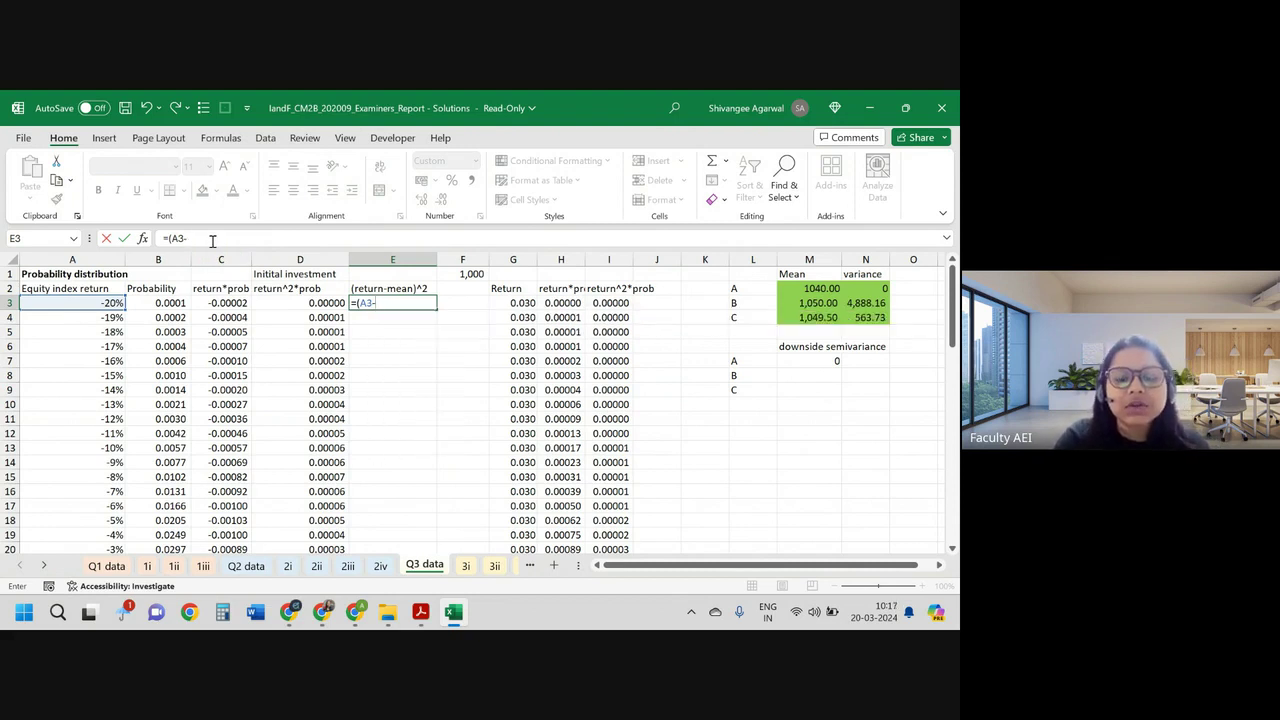
type("sum")
key("Tab")
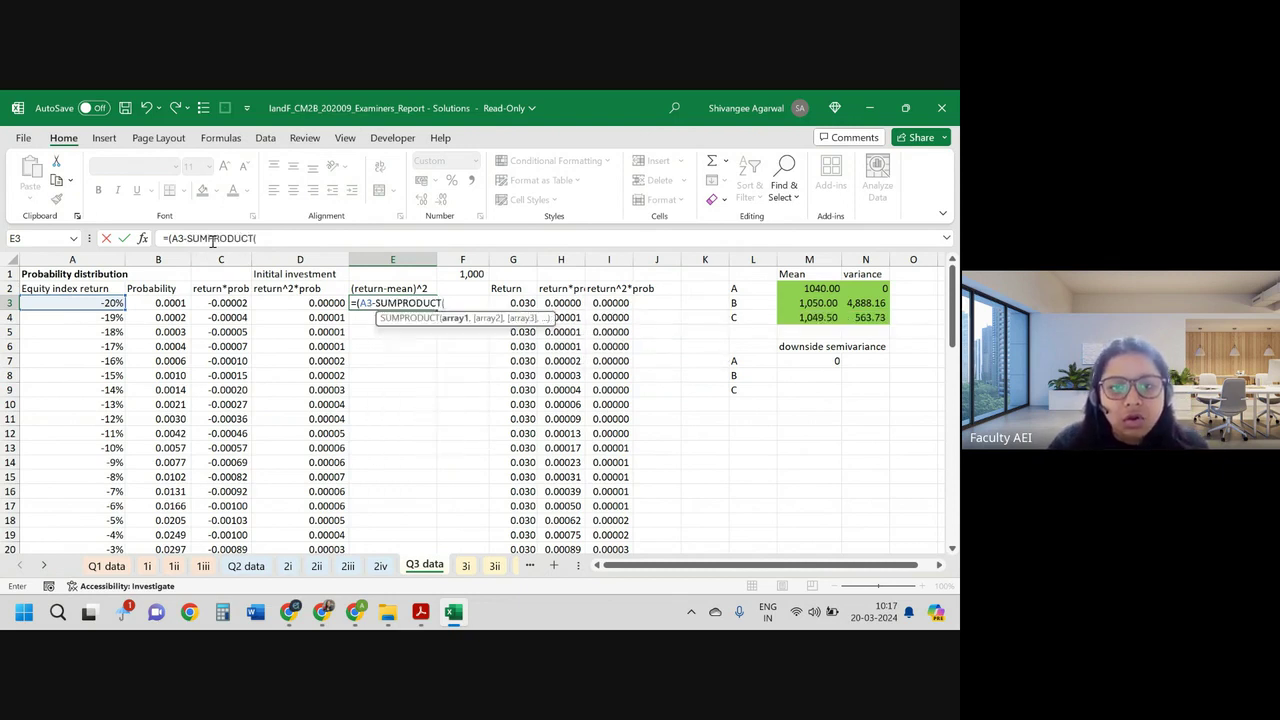
key("Left")
key("Left")
key("Left")
key("Left")
key("ctrl+shift+Down")
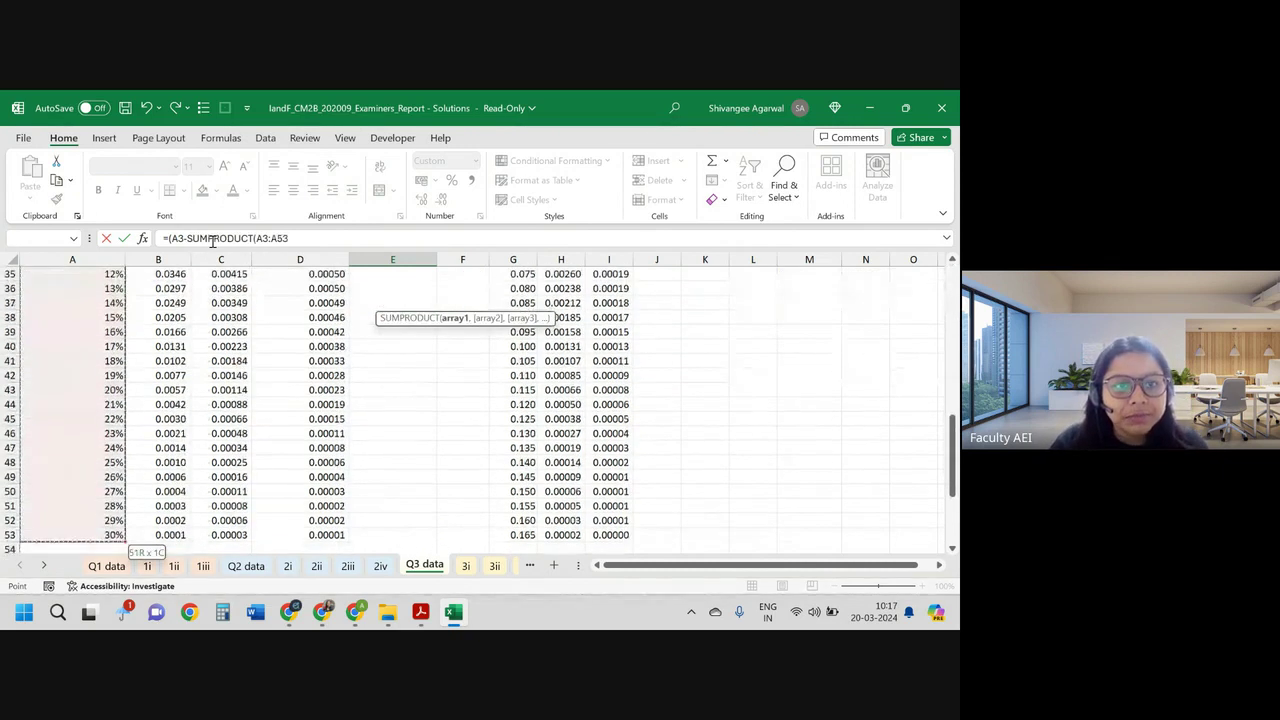
key("F4")
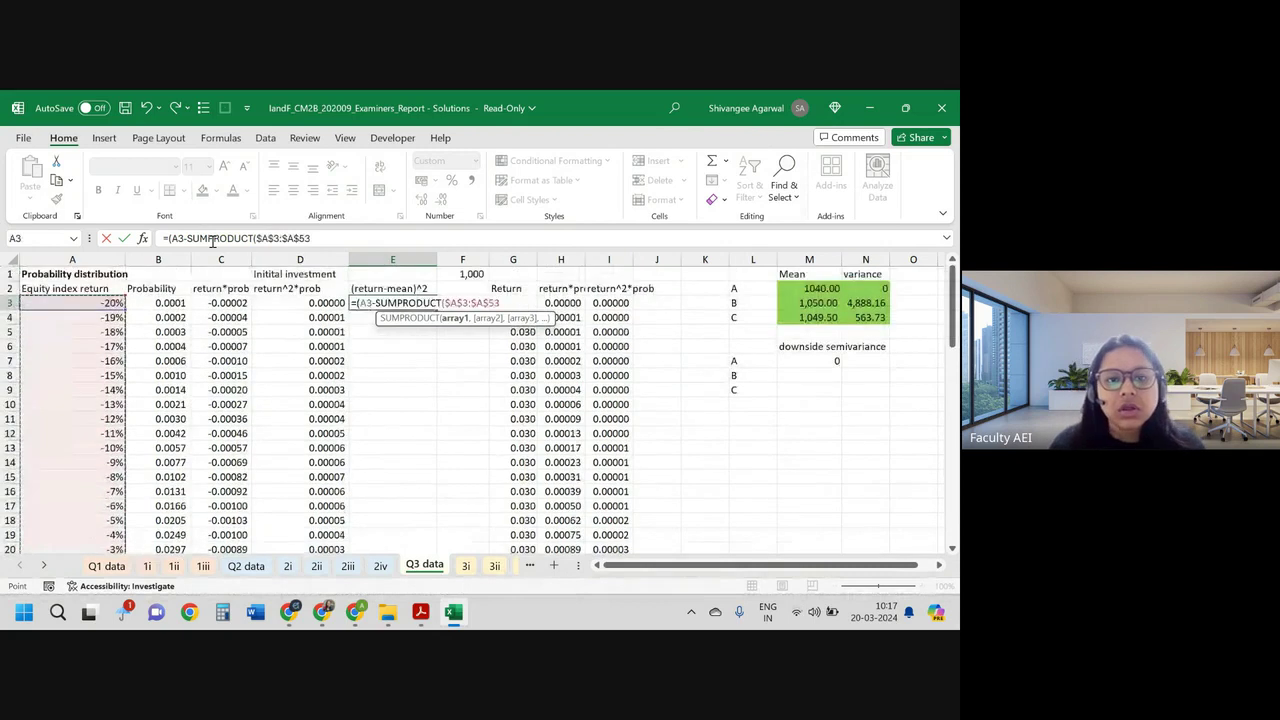
Step: Add probabilities $B$3:$B$53, square the deviation, and show E3's 0.063 with fewer decimals
type(",")
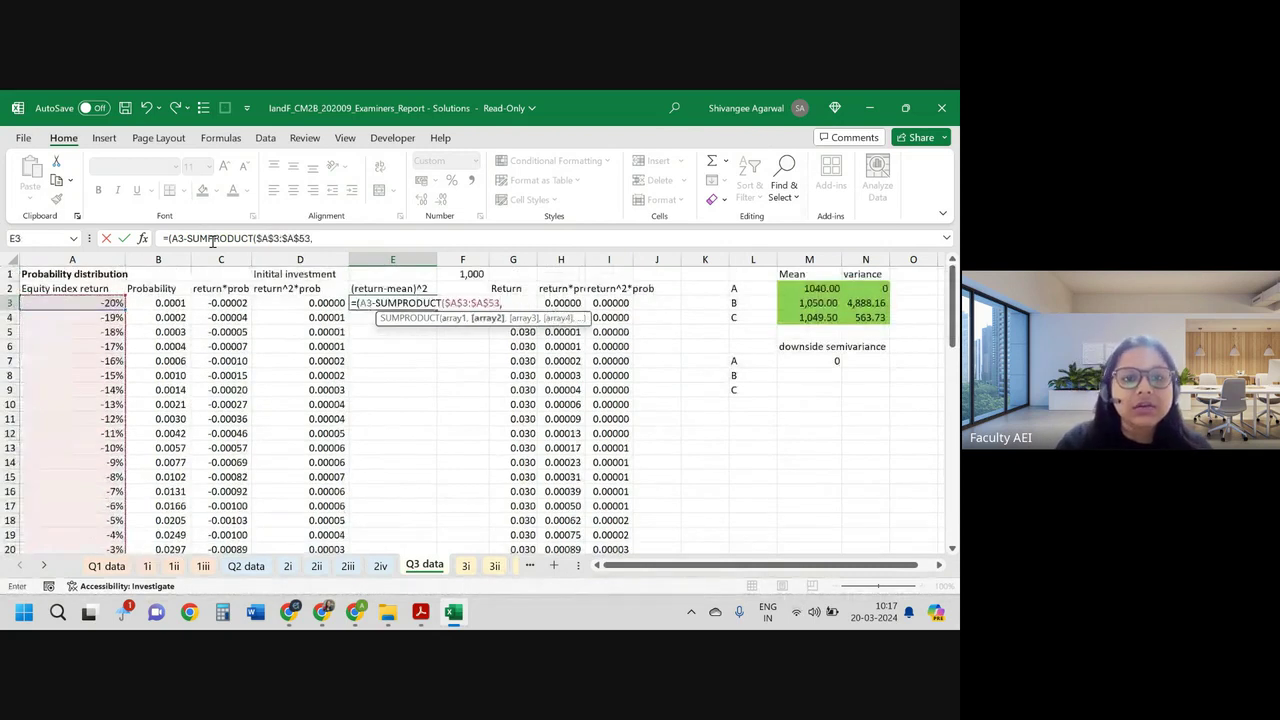
left_click(175, 302)
key("ctrl+shift+Down")
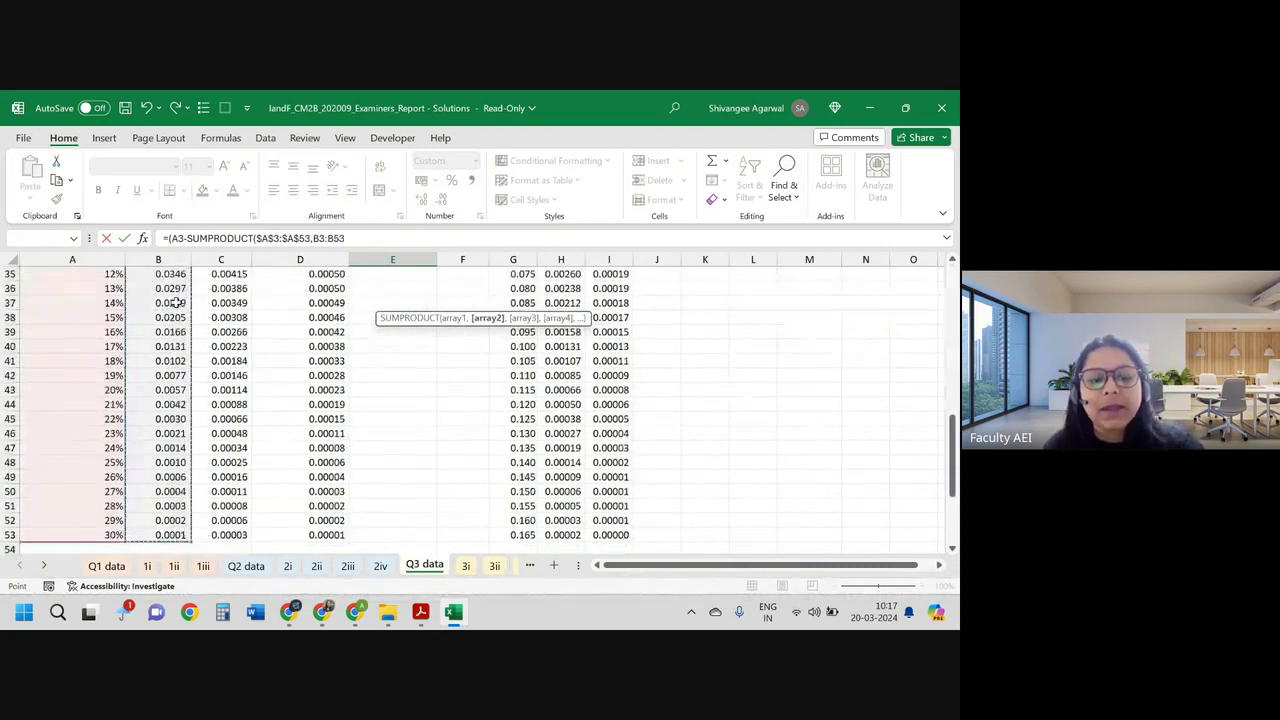
key("F4")
type("))")
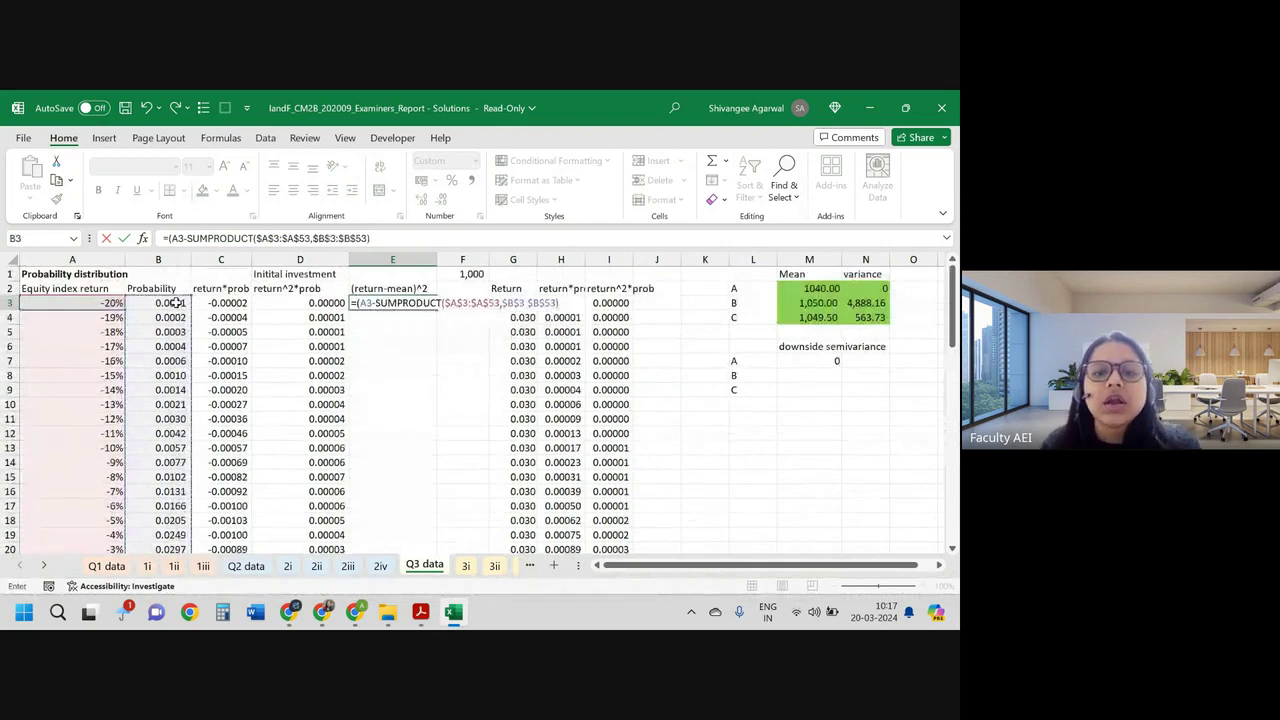
type("^")
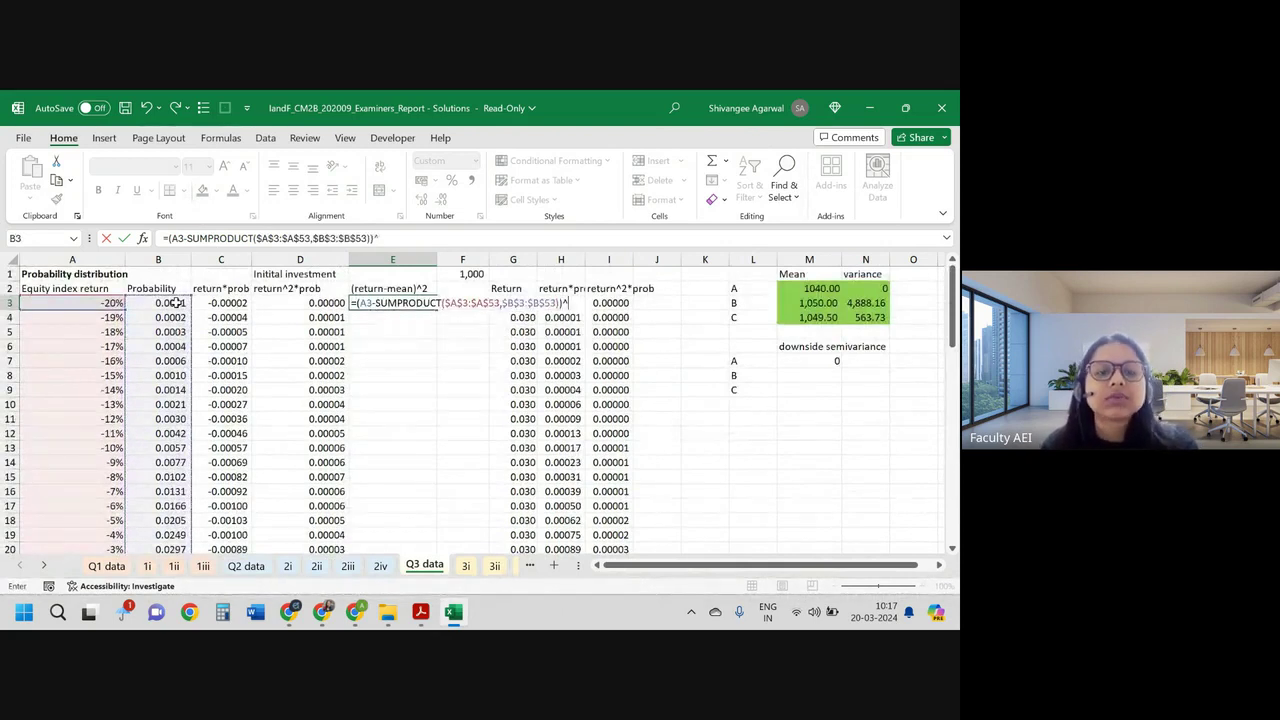
type("2")
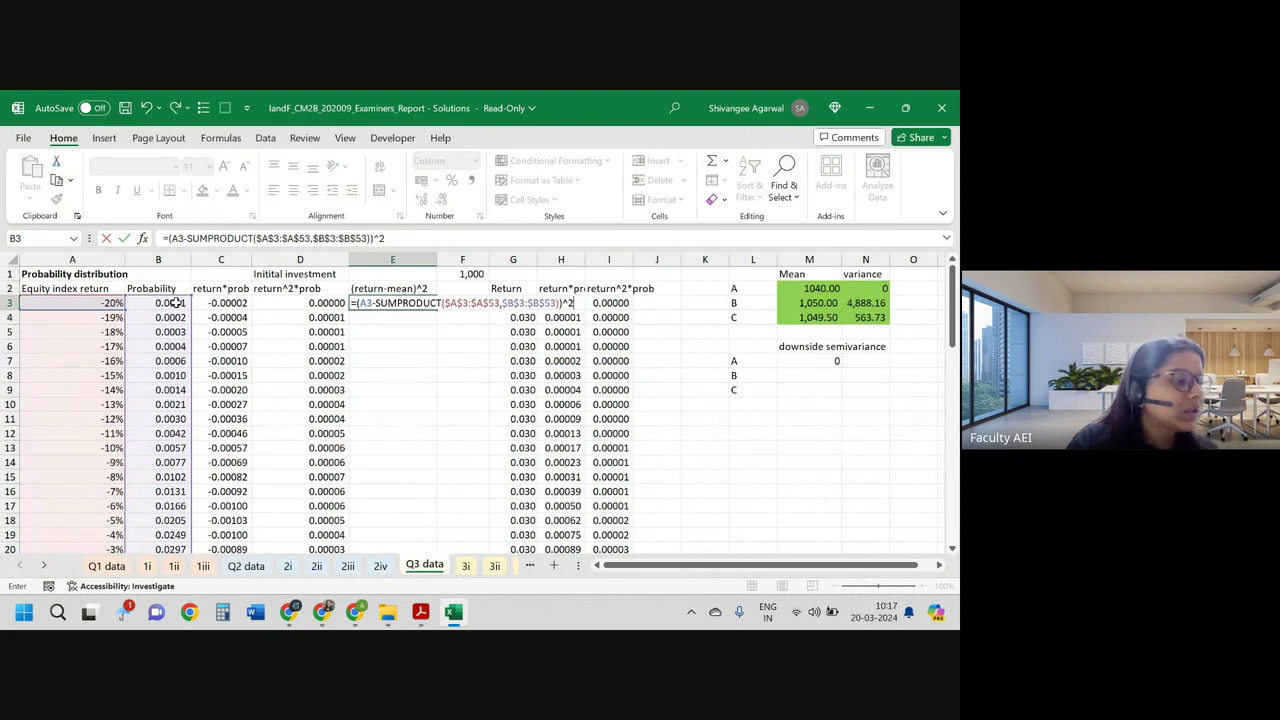
key("Return")
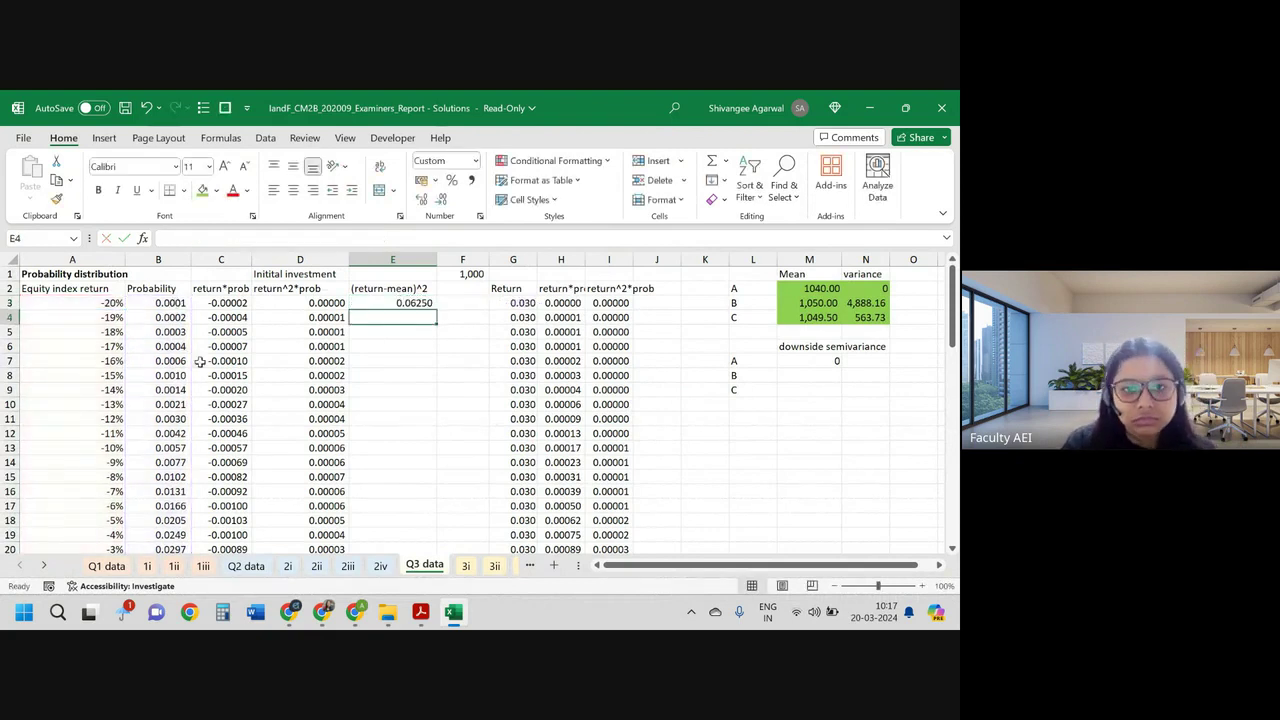
left_click(415, 304)
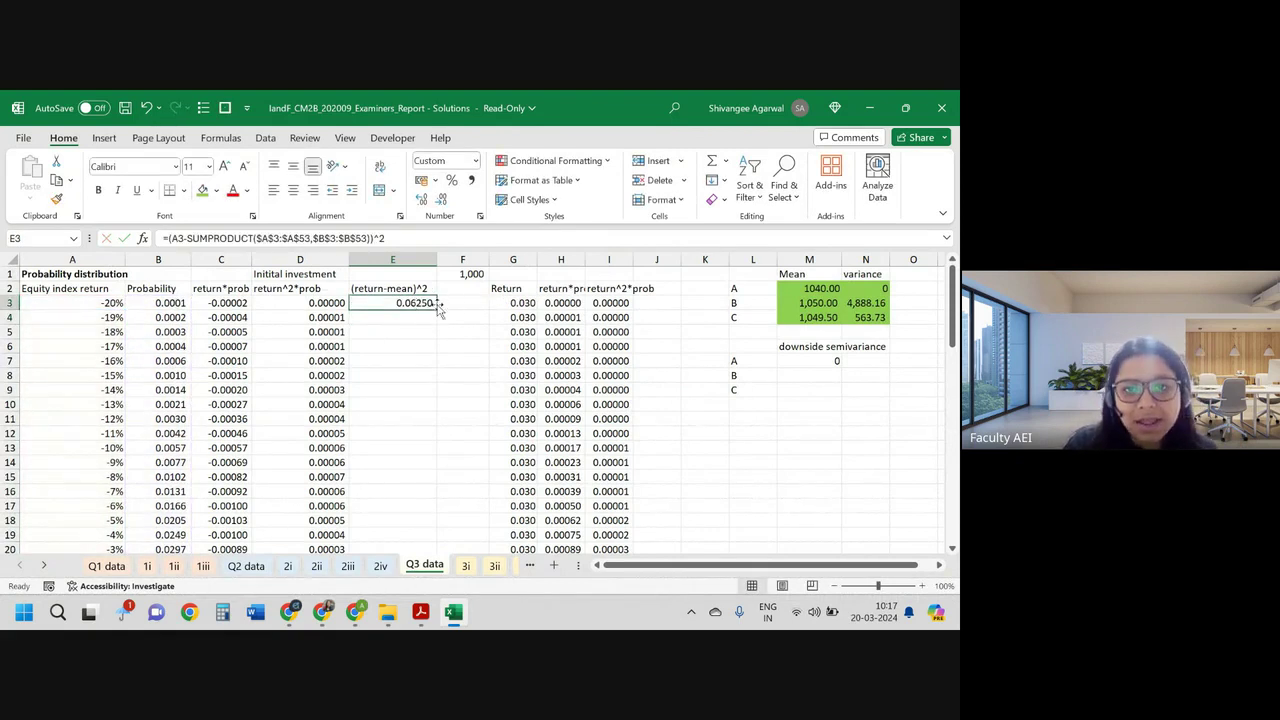
left_click(441, 199)
left_click(441, 199)
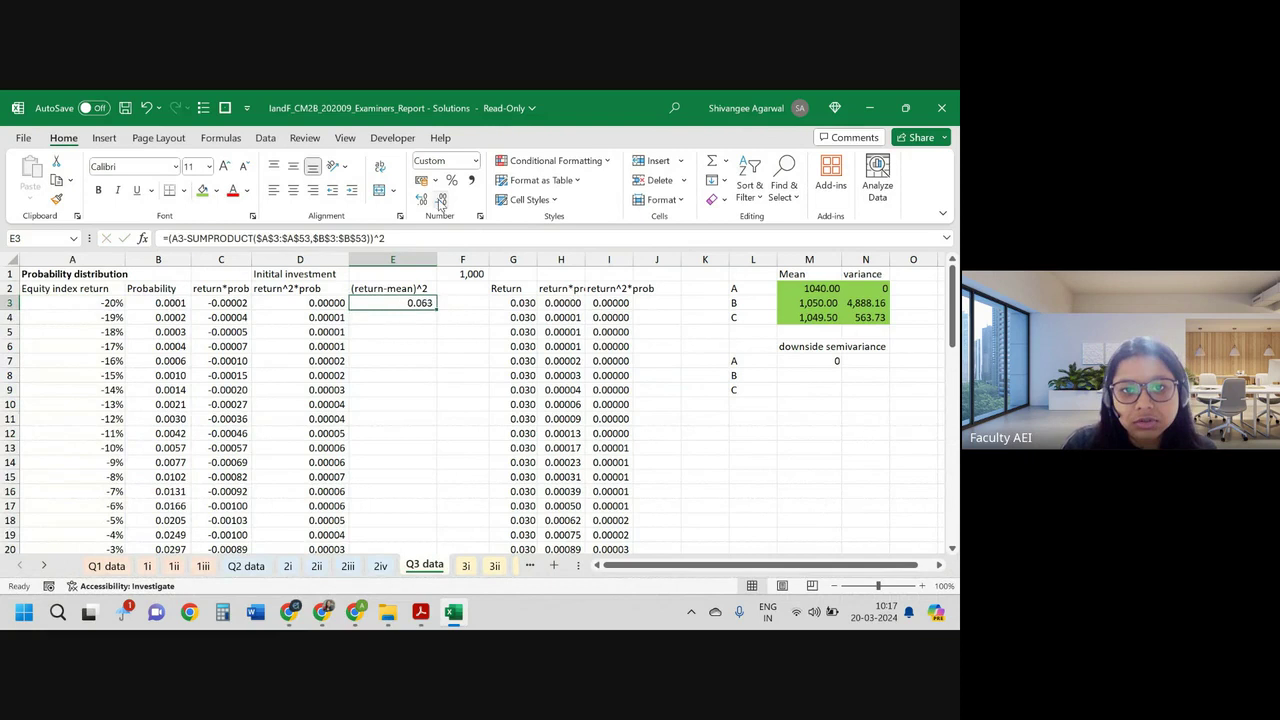
Step: Fill E3's squared-deviation formula down to E53 and start a formula in M8
double_click(437, 311)
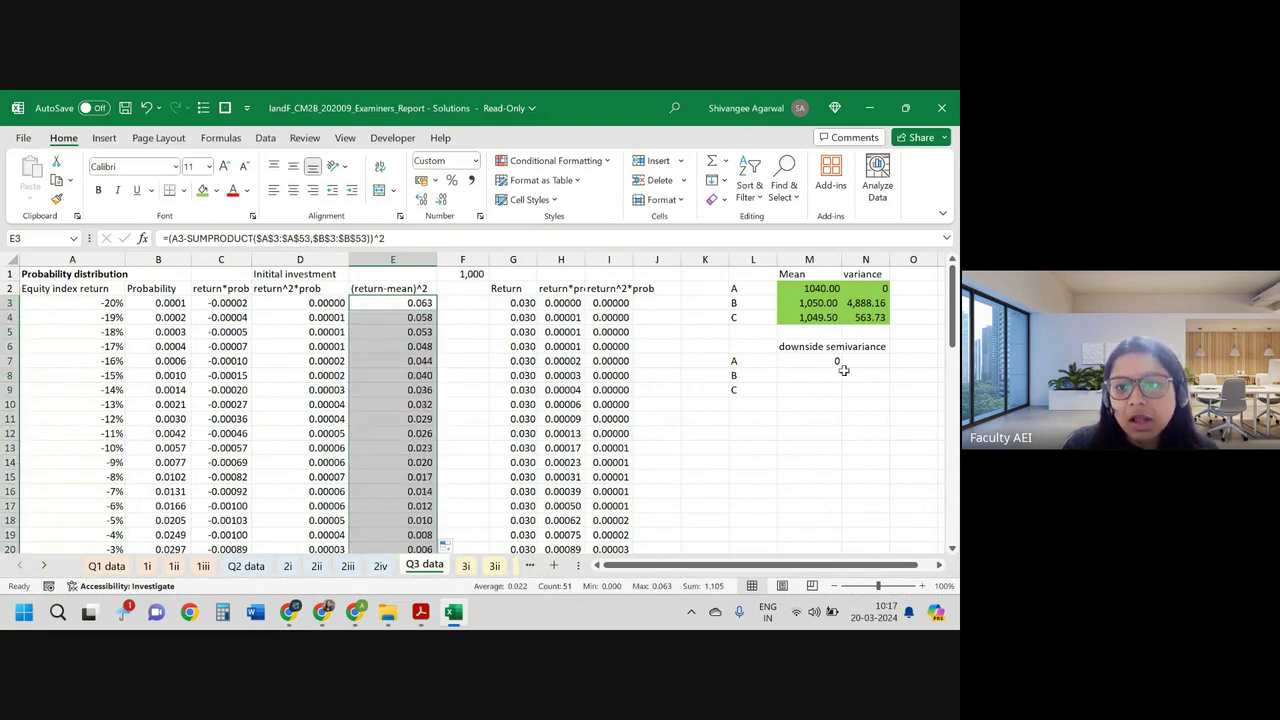
left_click(798, 374)
type("=")
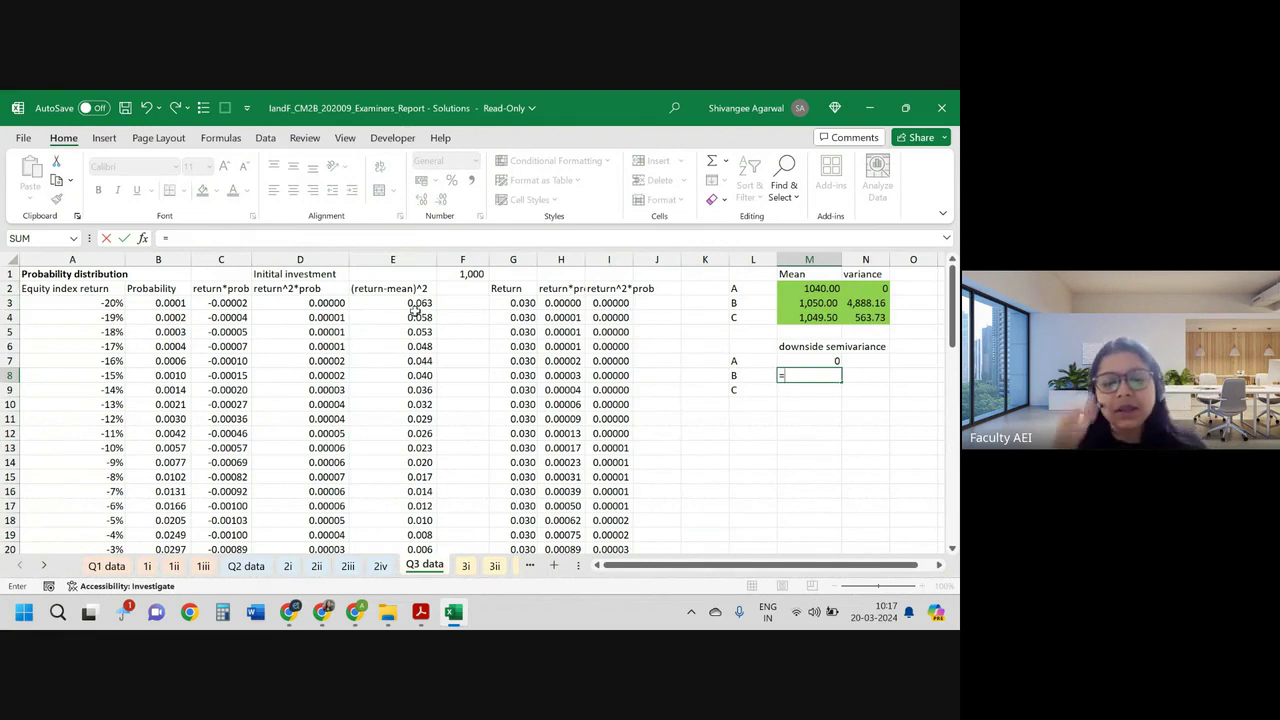
Step: Enter SUMPRODUCT(E3:E53,B3:B53) in M8
type("sum")
key("Down")
key("Down")
key("Down")
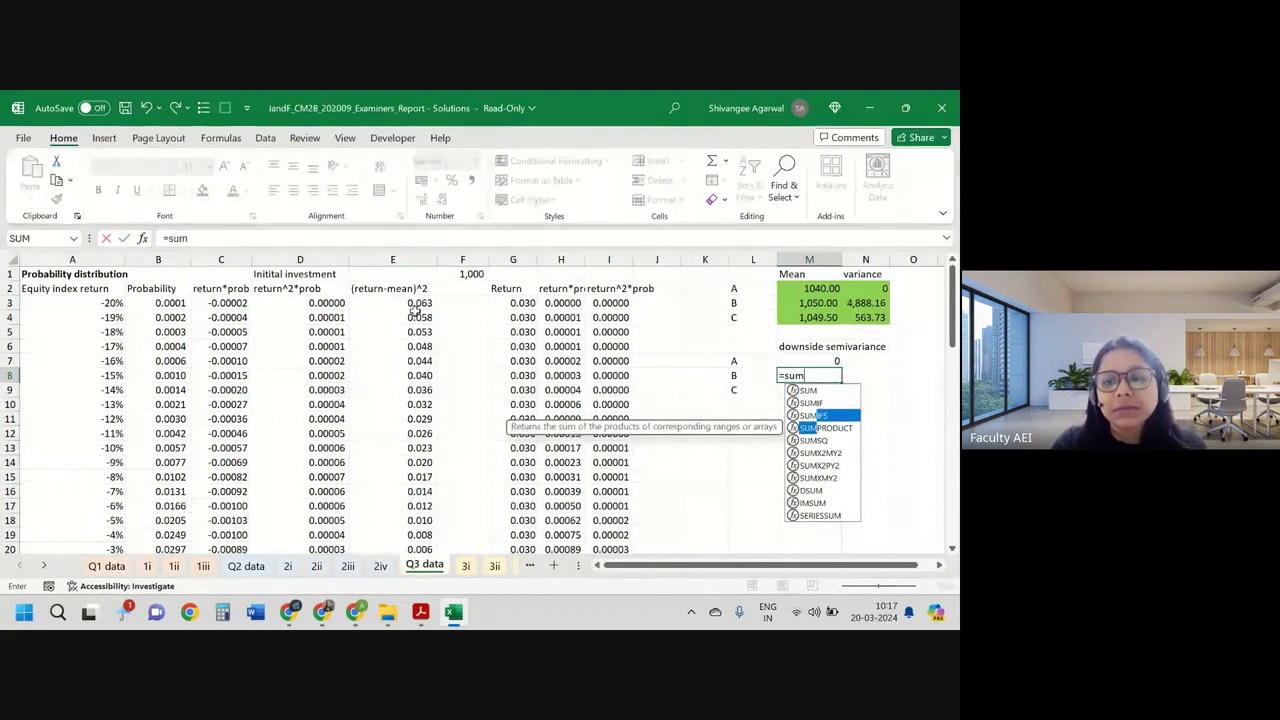
key("Tab")
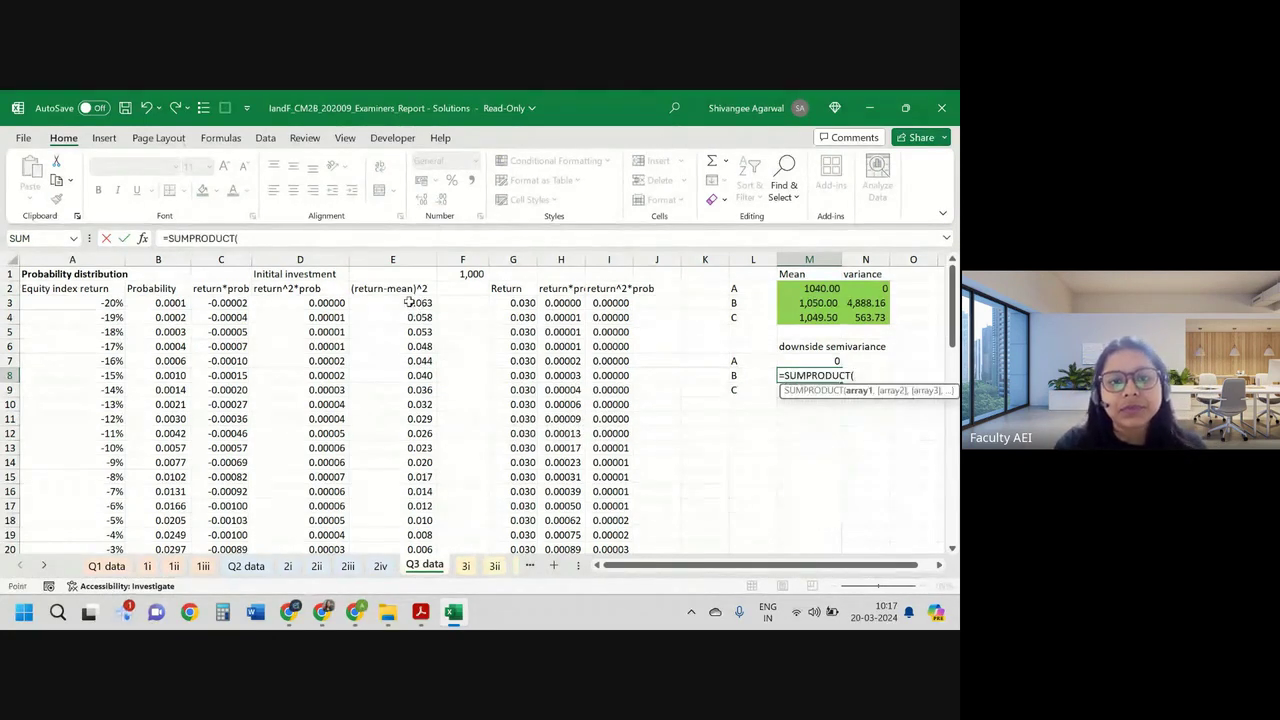
left_click(409, 302)
key("ctrl+shift+Down")
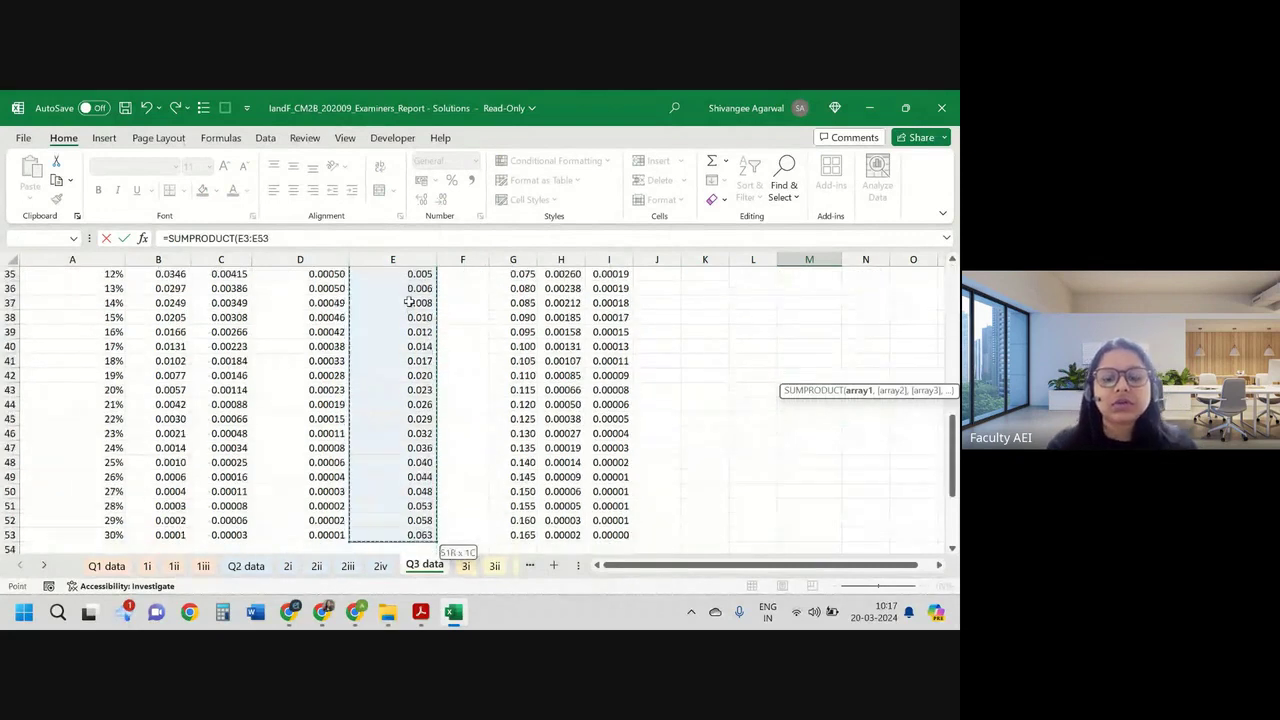
type(",")
scroll(409, 302, "up", 12)
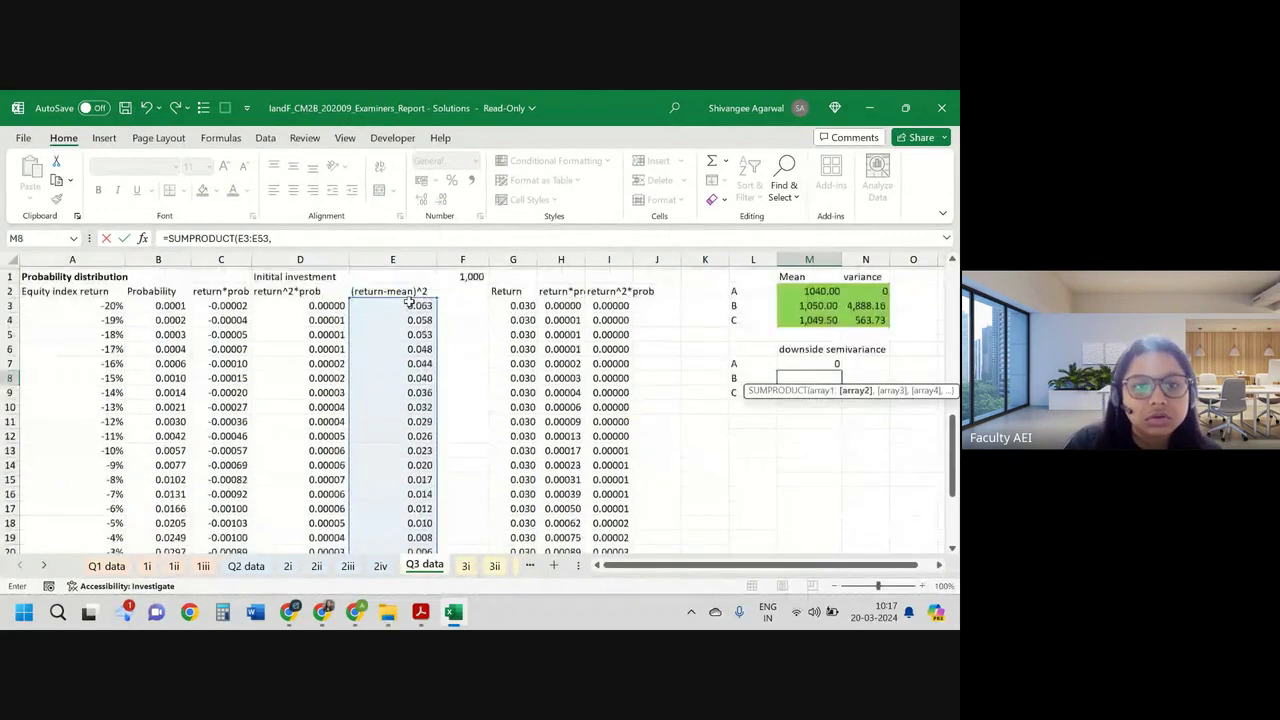
left_click(157, 302)
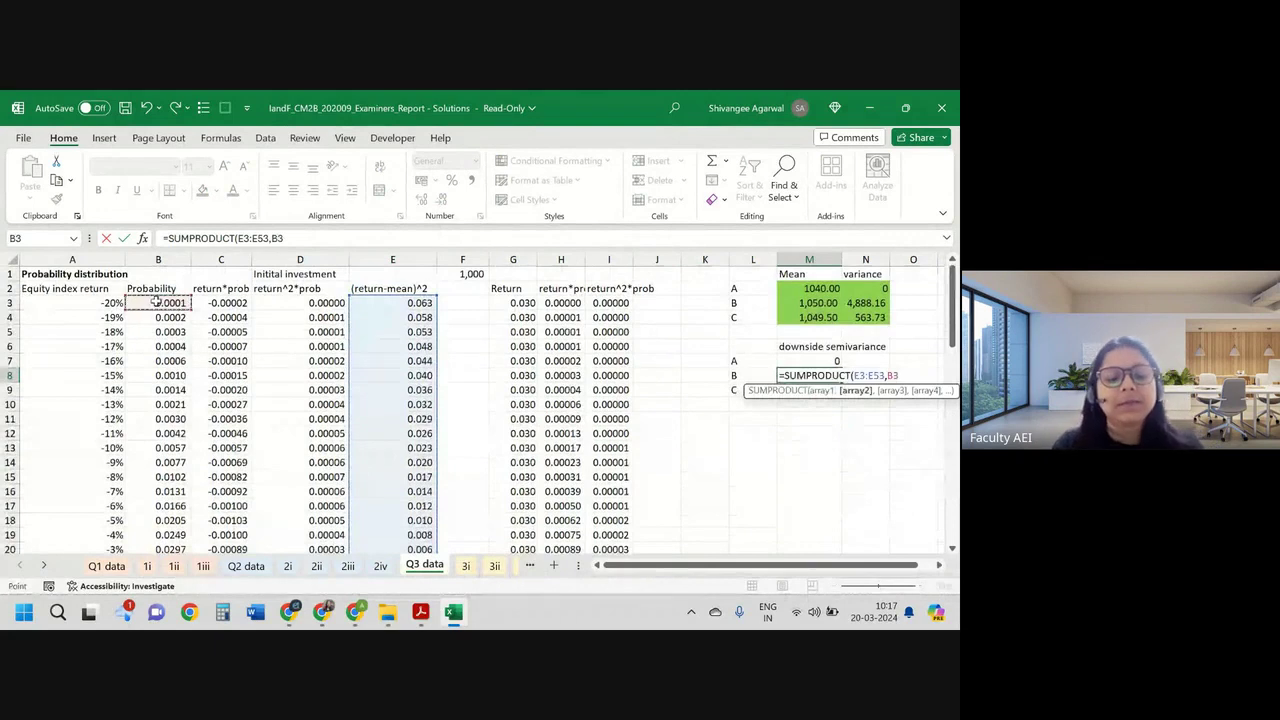
key("ctrl+shift+Down")
type(")")
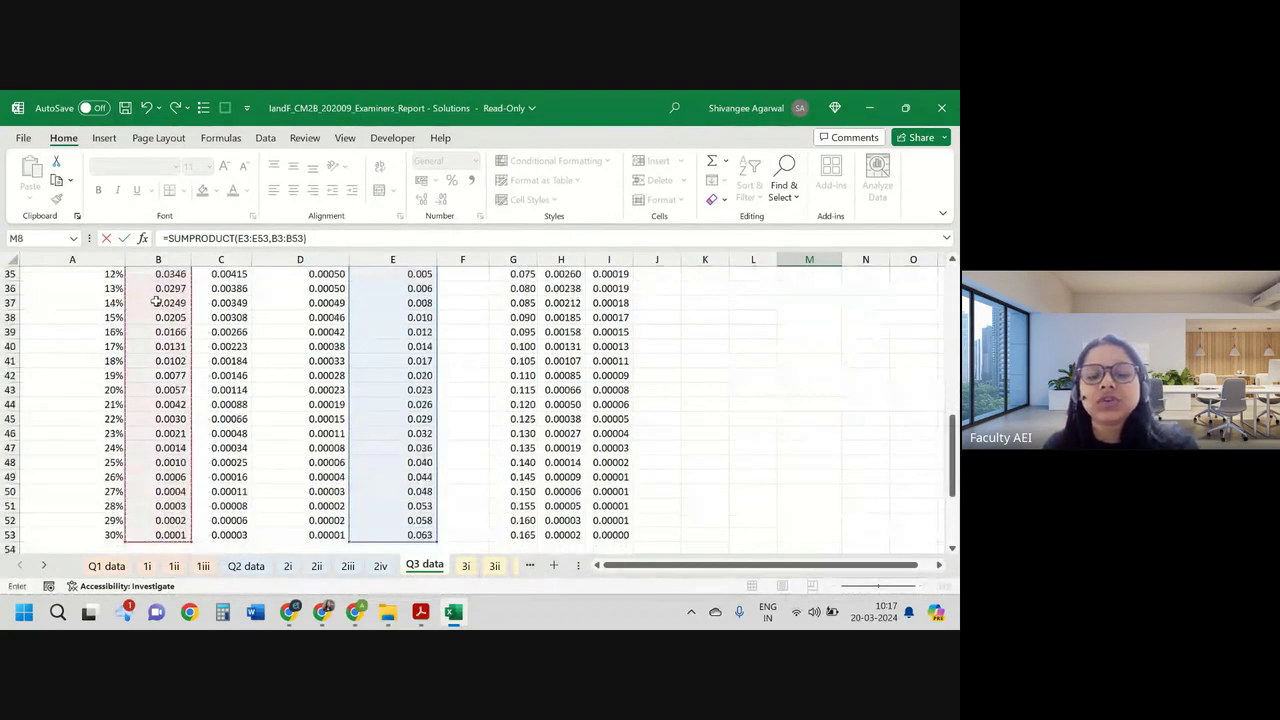
Step: Multiply it by investment^2 from F1, giving B's downside semivariance of 4,888.16
scroll(230, 310, "up", 5)
scroll(242, 342, "up", 7)
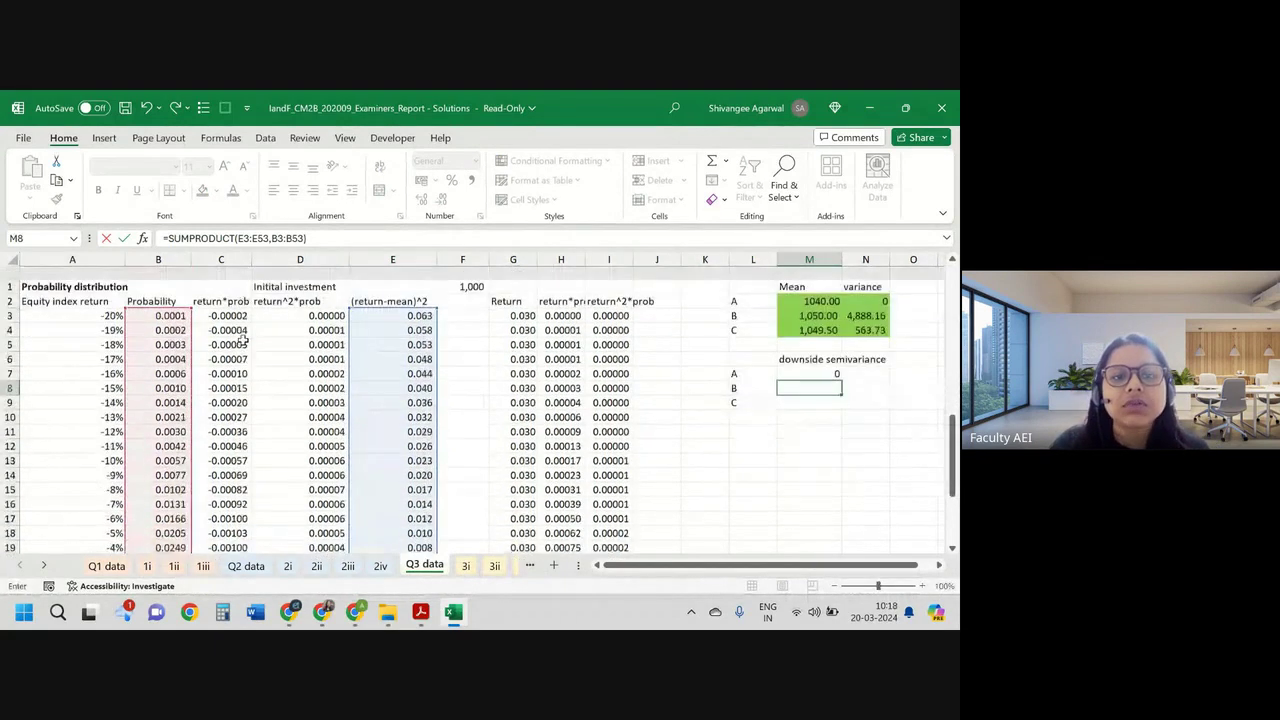
left_click(168, 240)
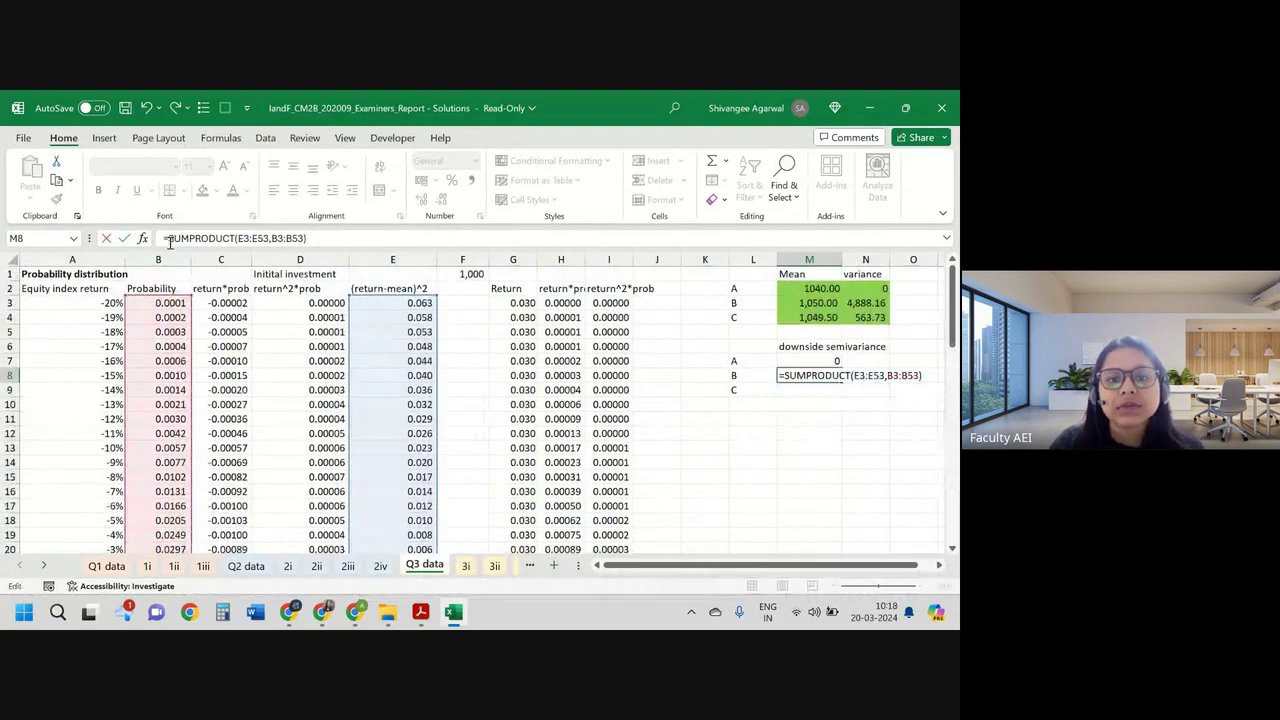
left_click(455, 276)
type("^2*")
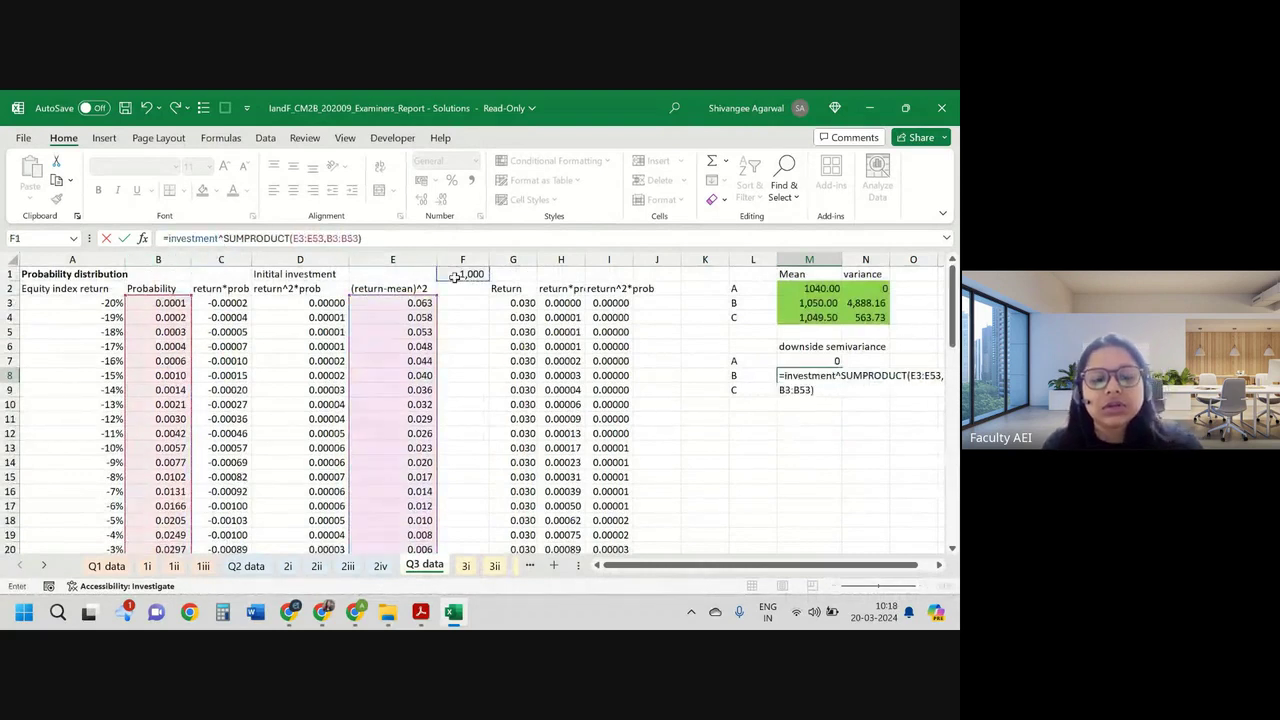
key("Return")
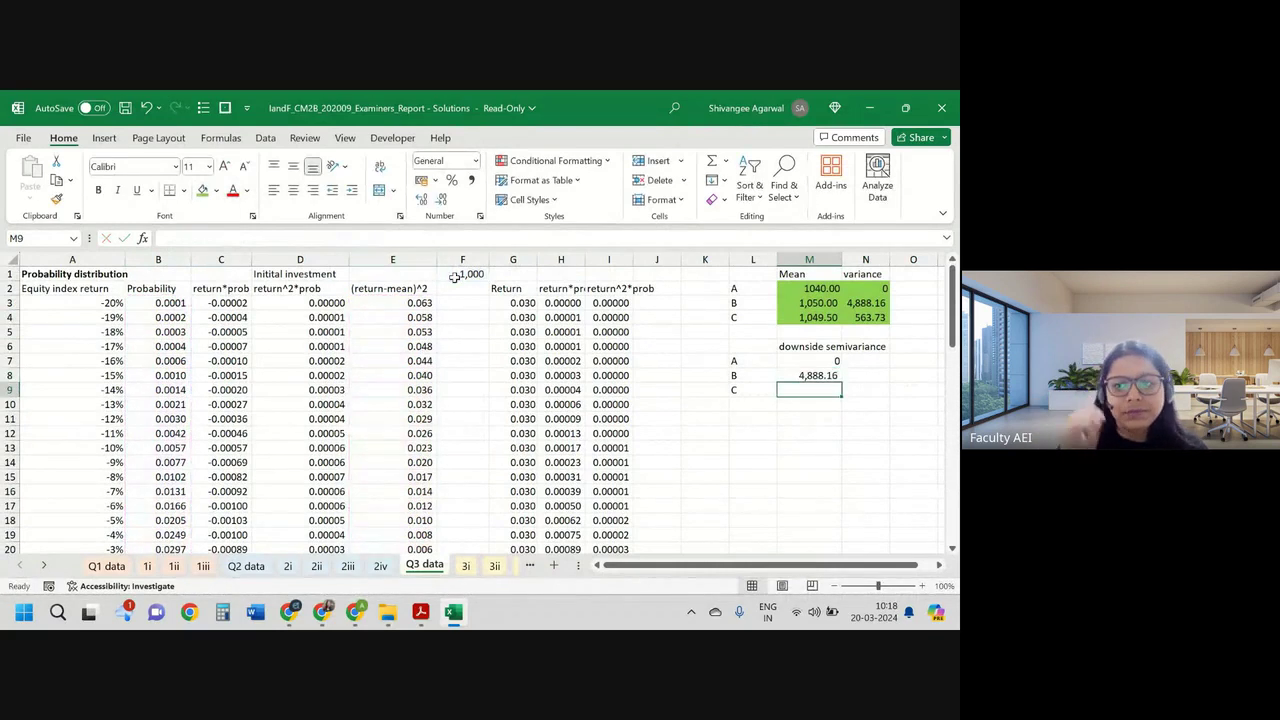
left_click(820, 374)
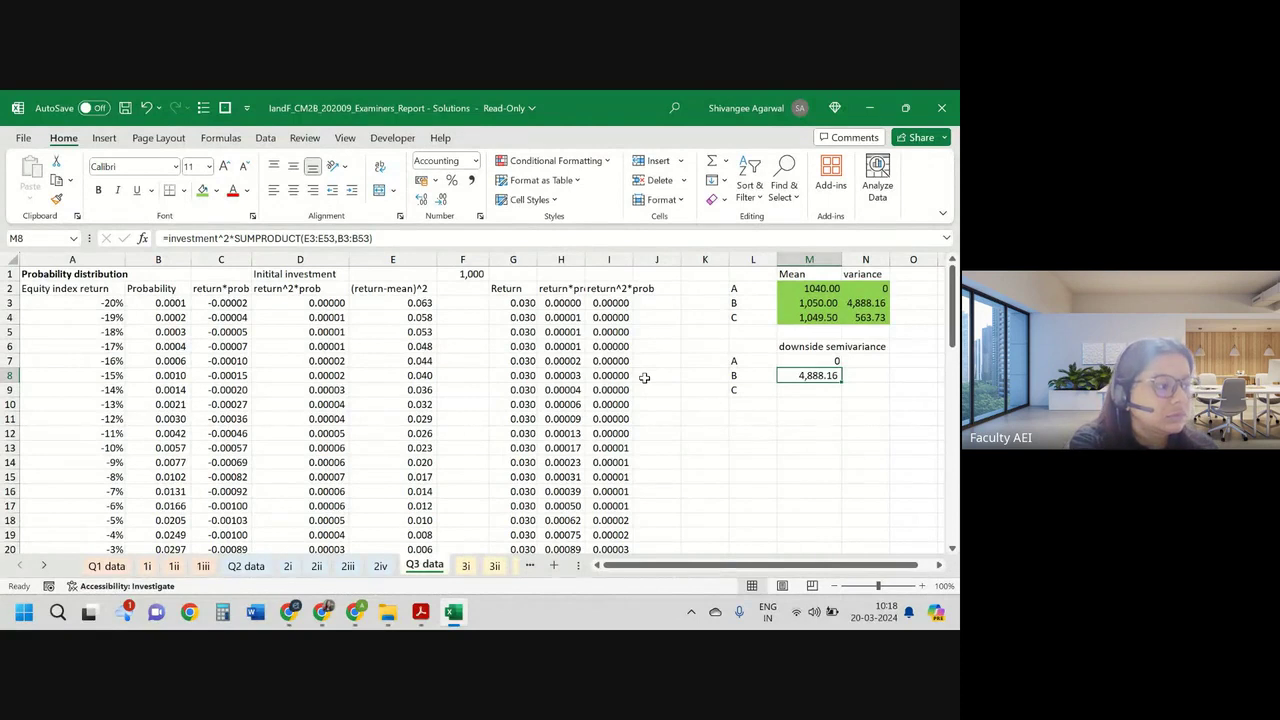
double_click(822, 375)
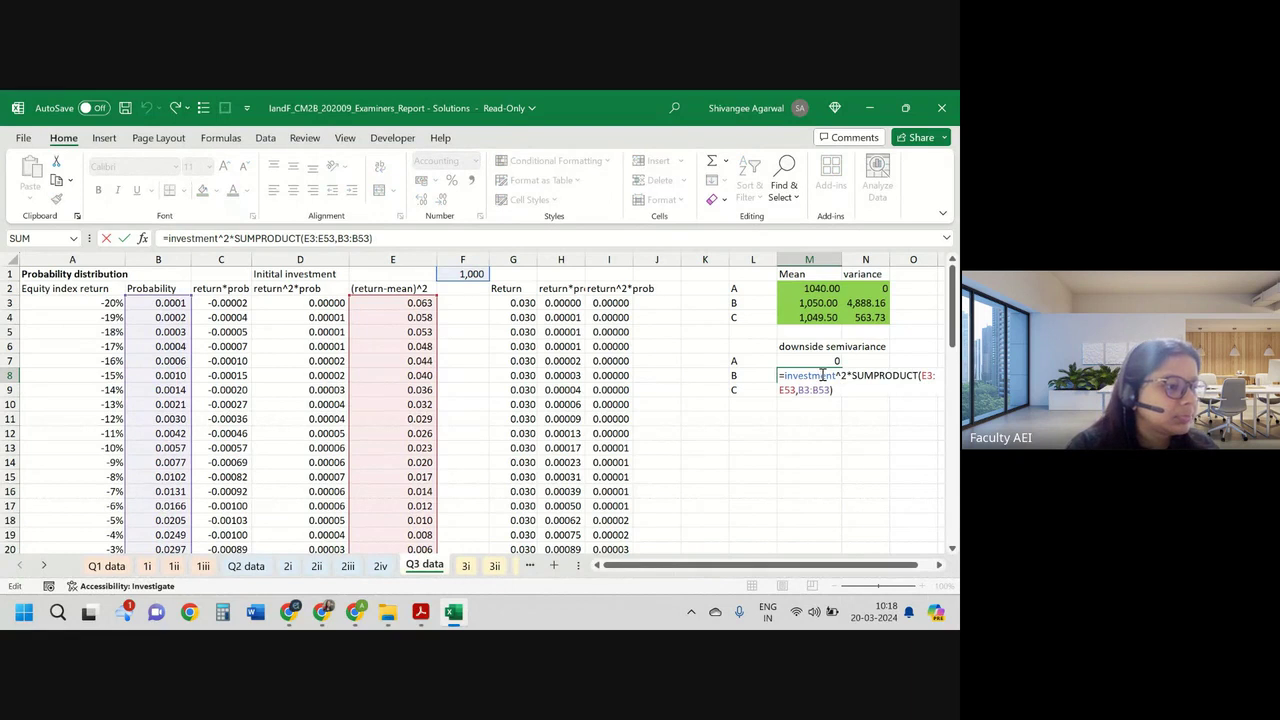
key("ctrl+Return")
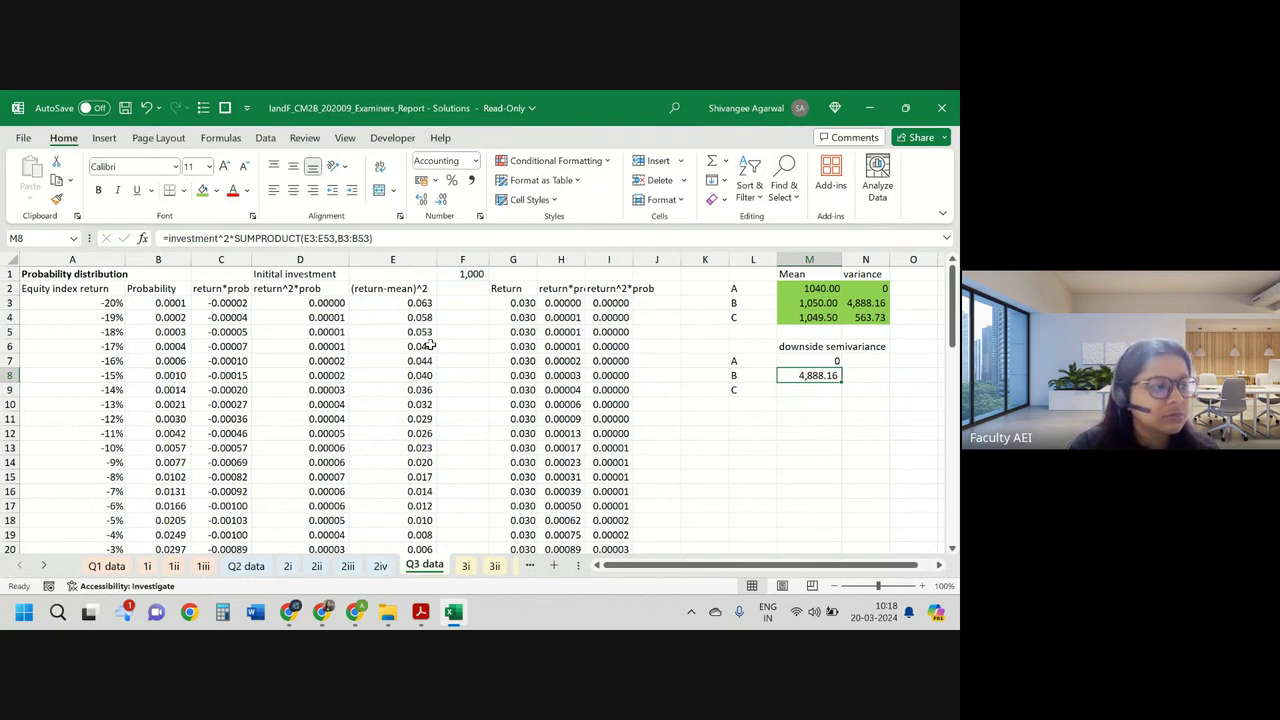
scroll(430, 345, "down", 7)
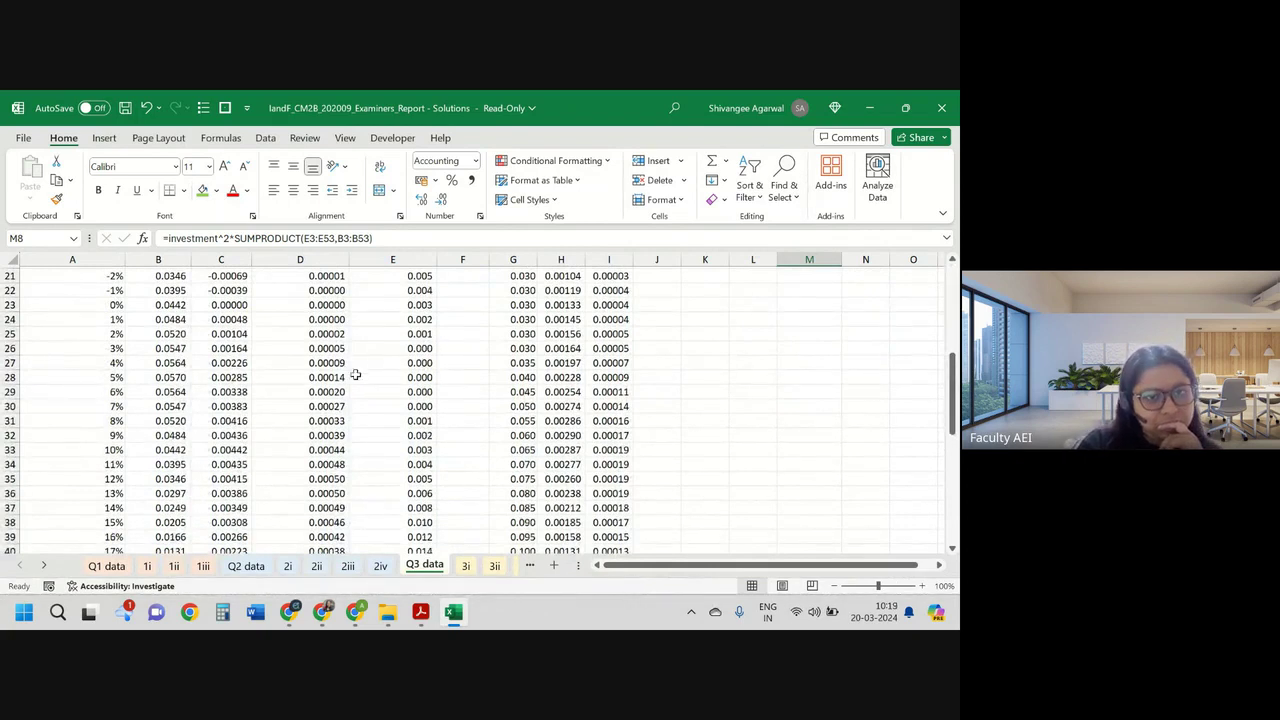
scroll(406, 376, "down", 4)
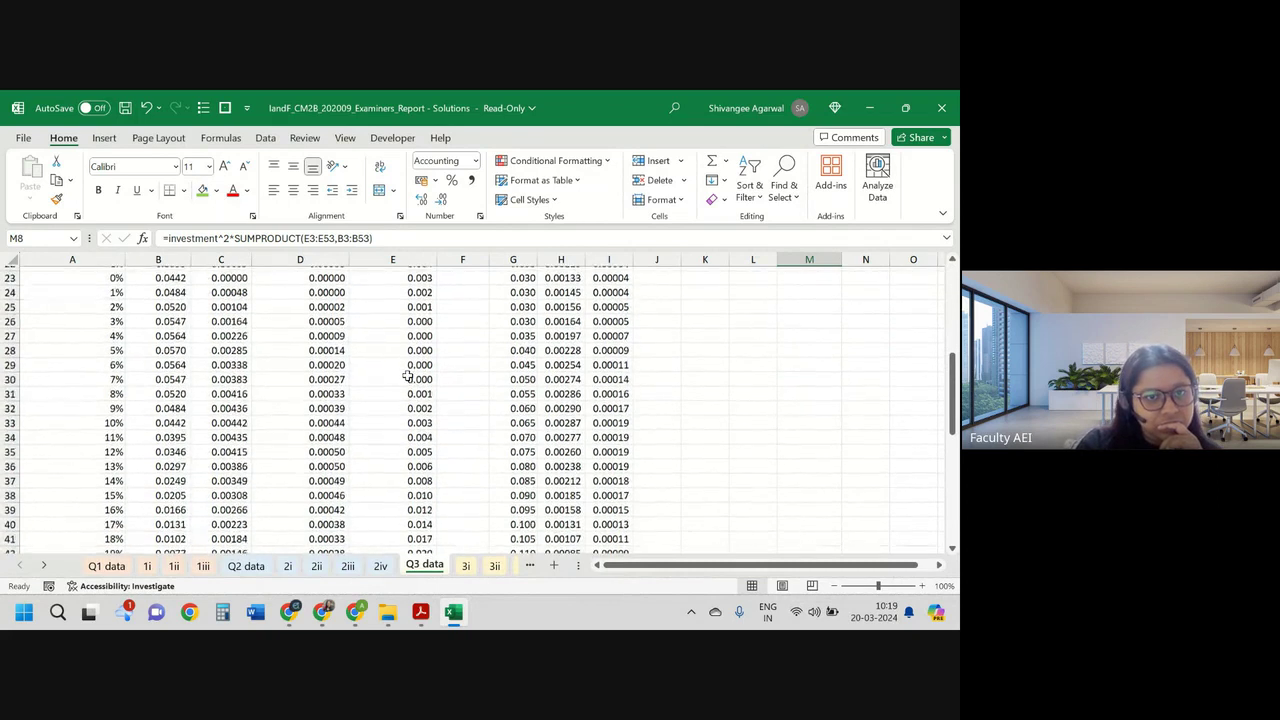
scroll(407, 376, "down", 3)
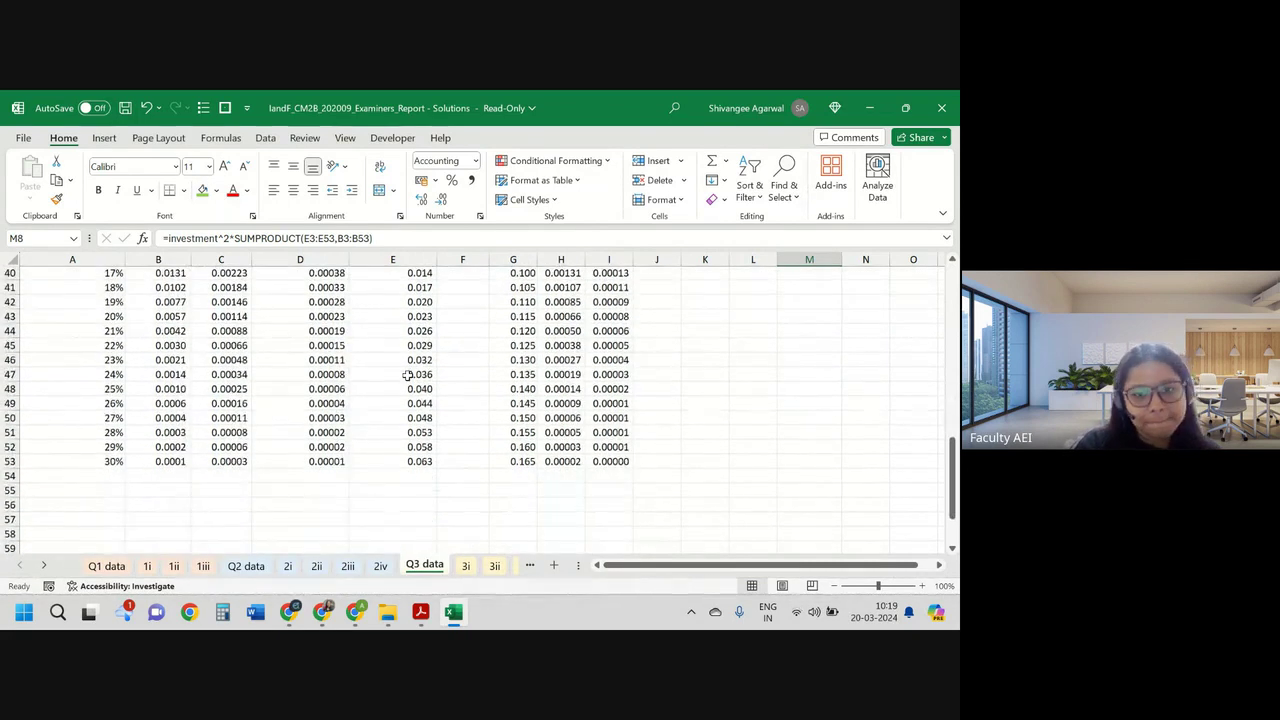
scroll(407, 374, "up", 13)
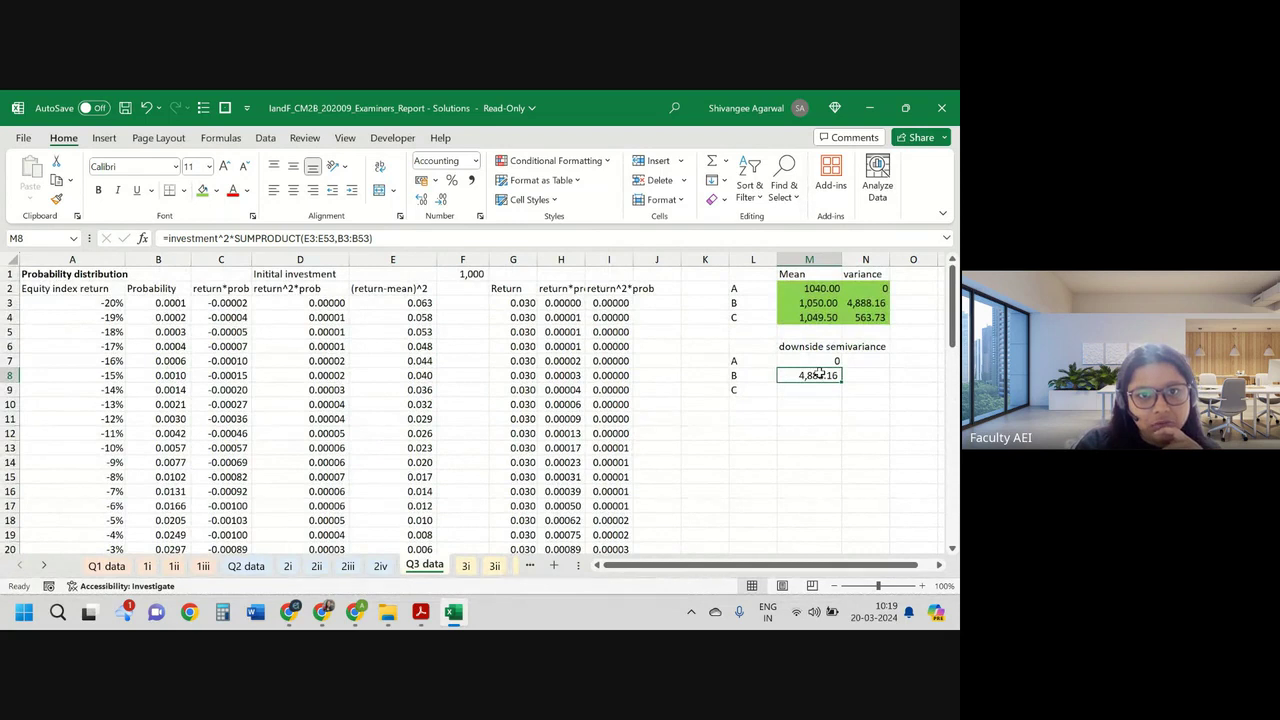
double_click(818, 374)
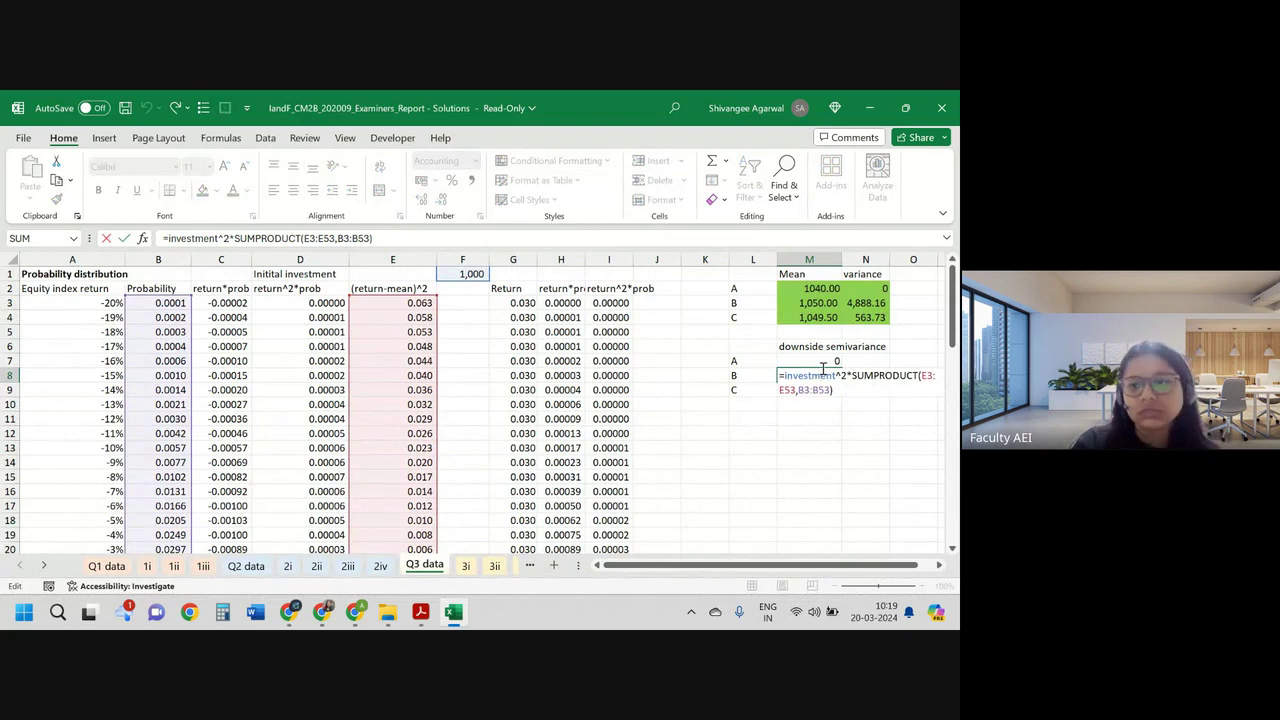
key("Return")
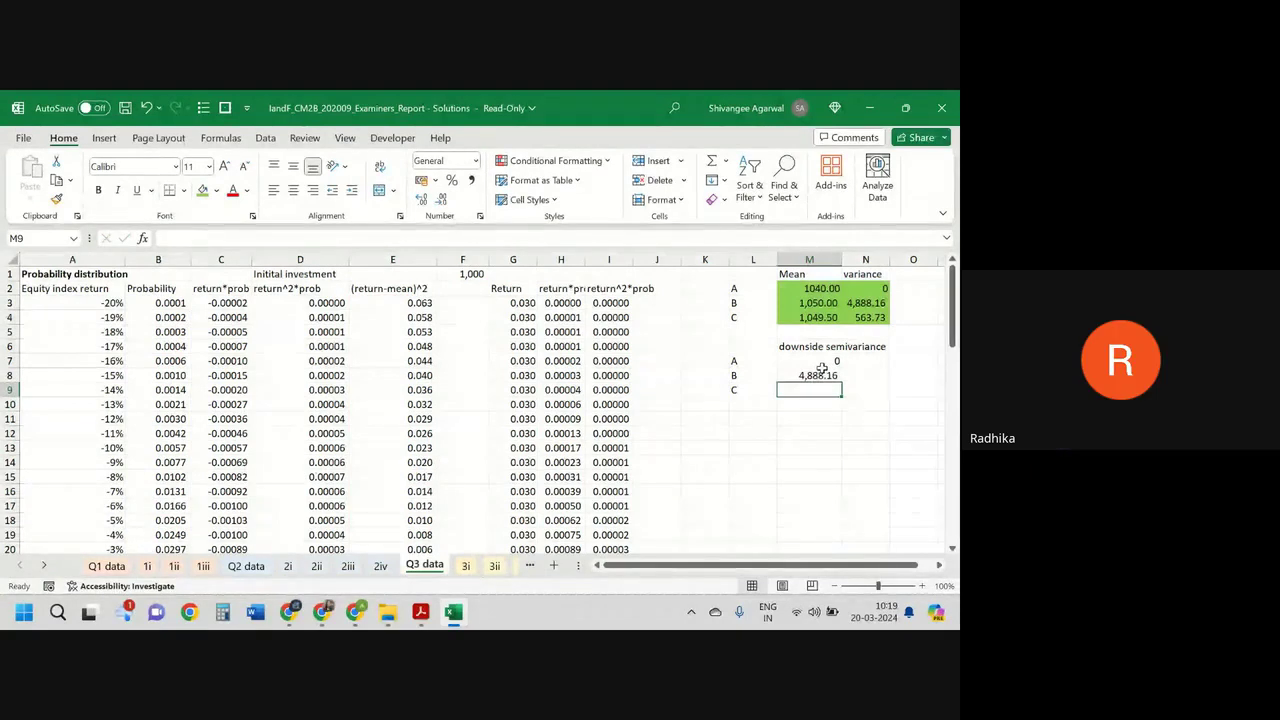
Step: Start rewriting E3 as an IF testing whether A3 is below a SUMPRODUCT mean
left_click(423, 302)
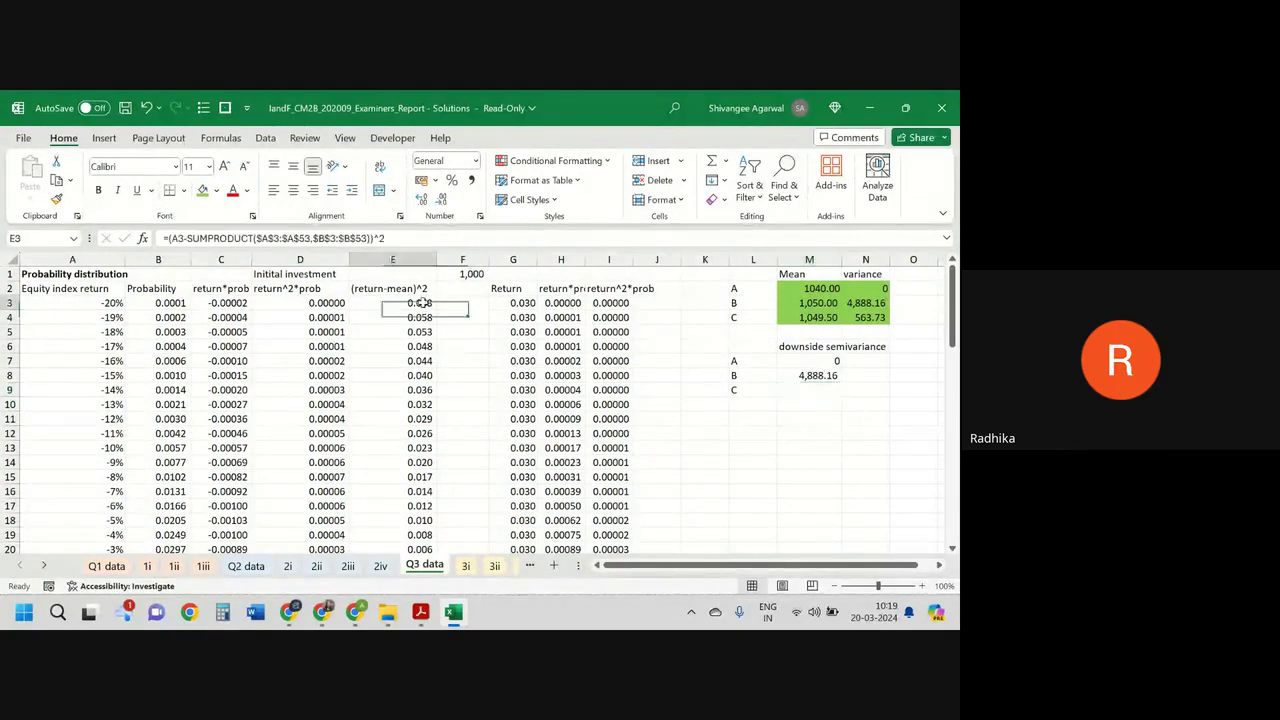
double_click(423, 302)
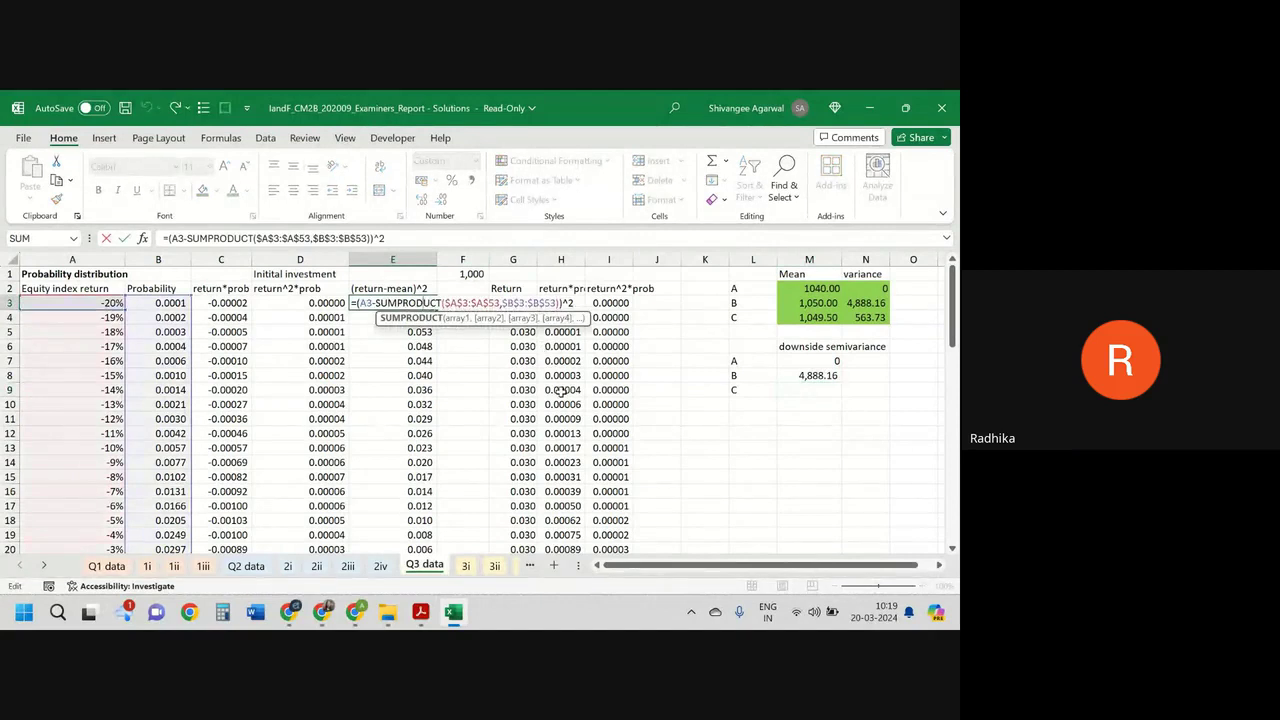
key("Return")
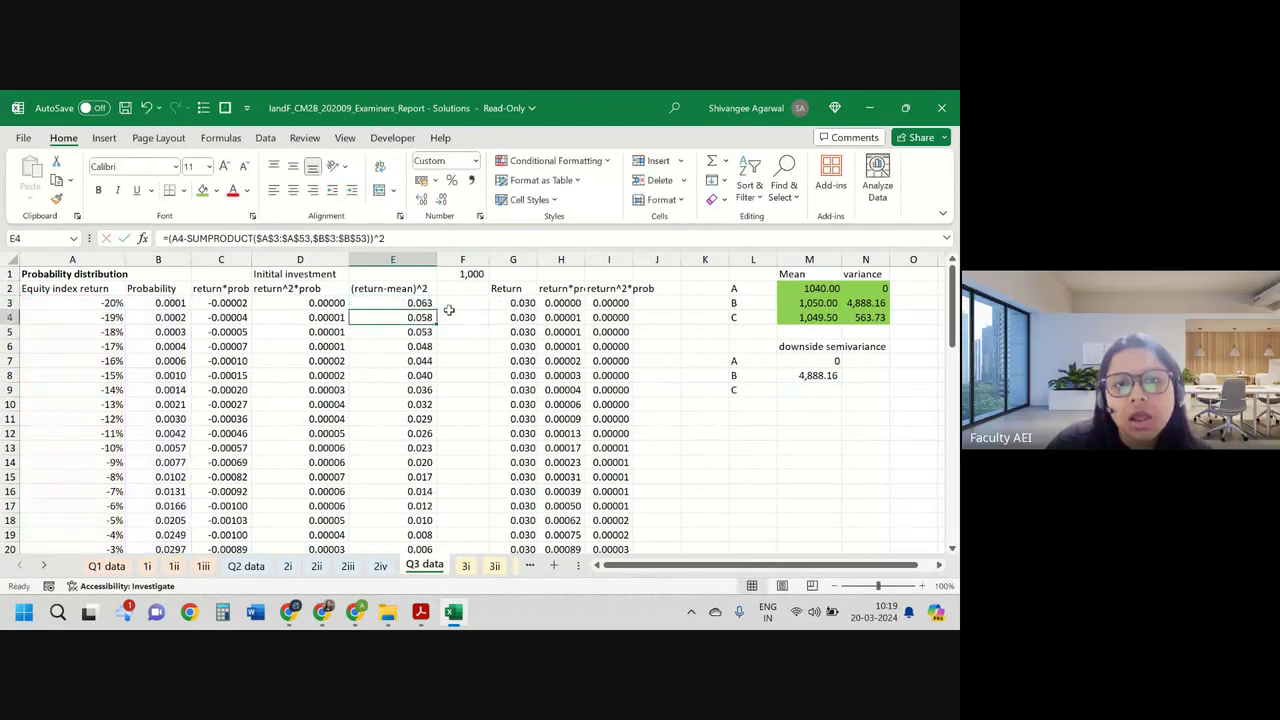
left_click(381, 301)
left_click(173, 240)
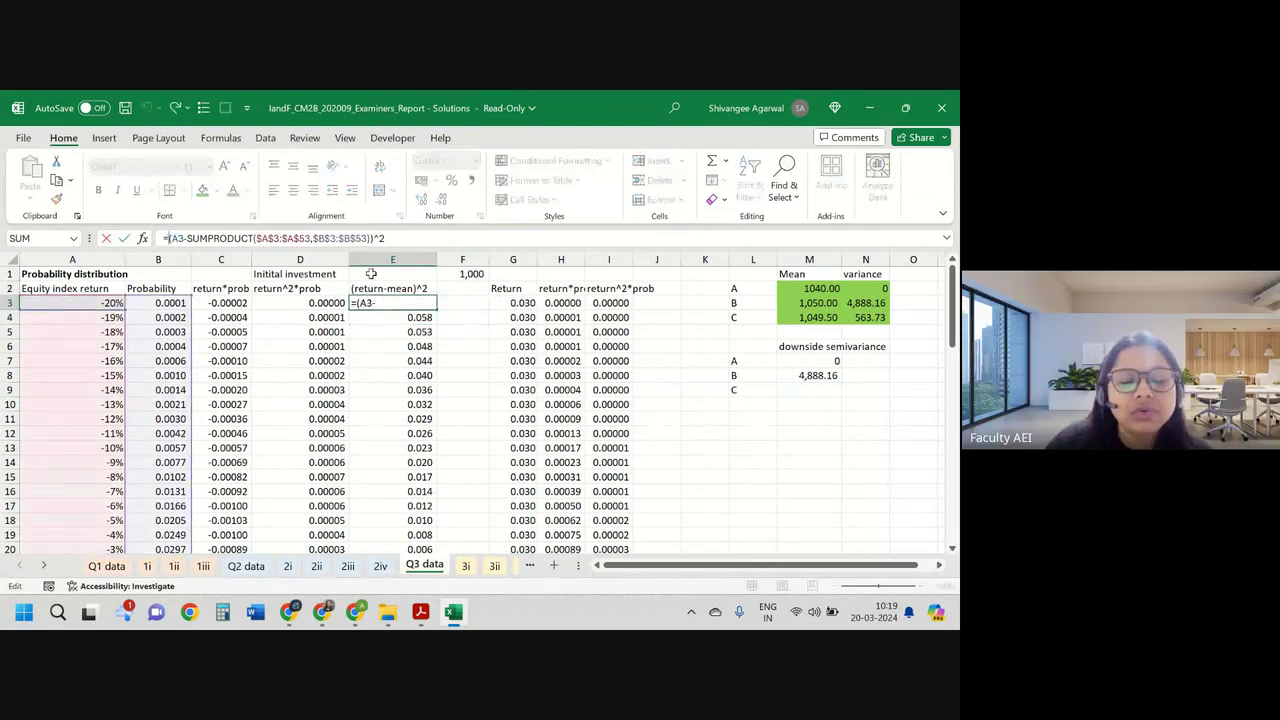
type("if(")
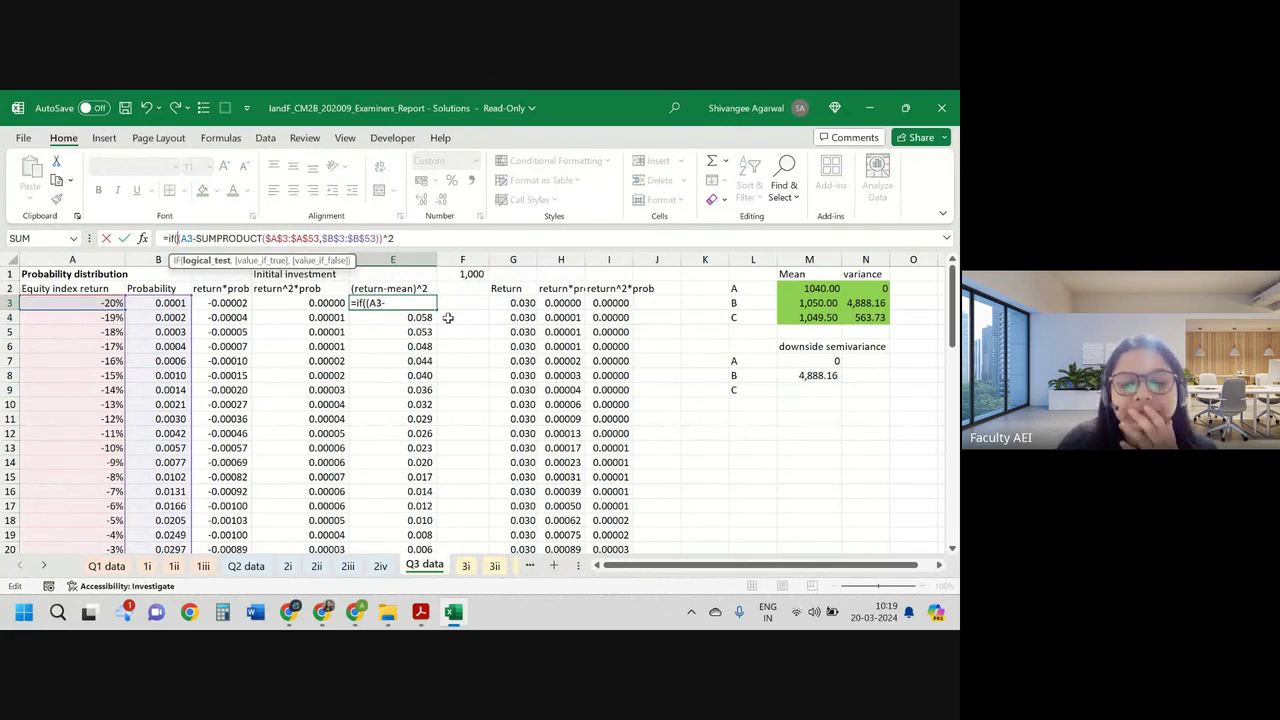
type(",")
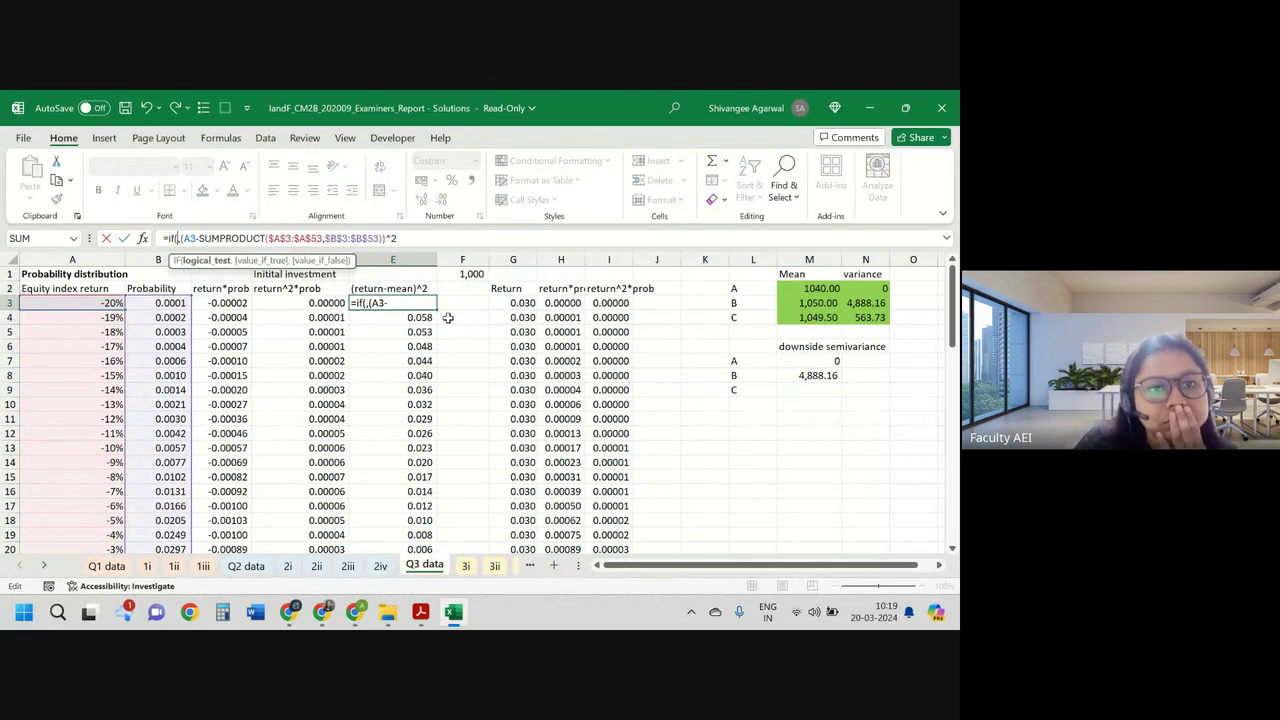
left_click(103, 303)
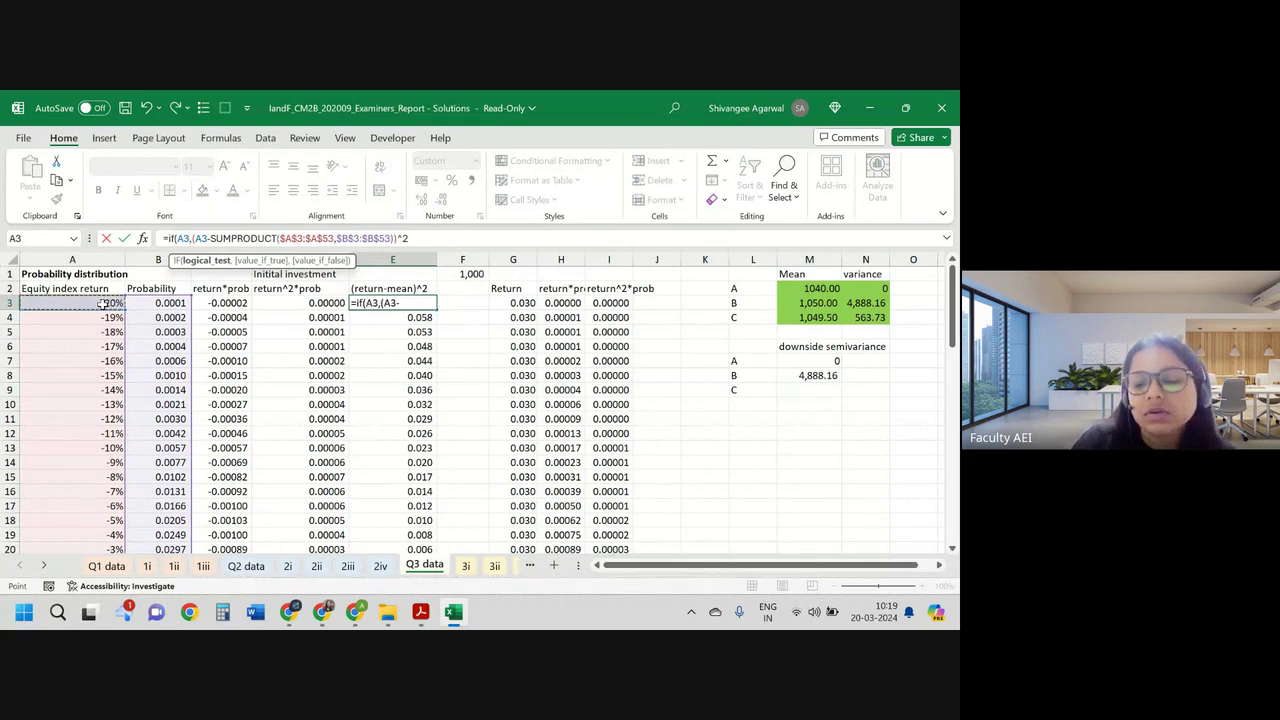
type("<")
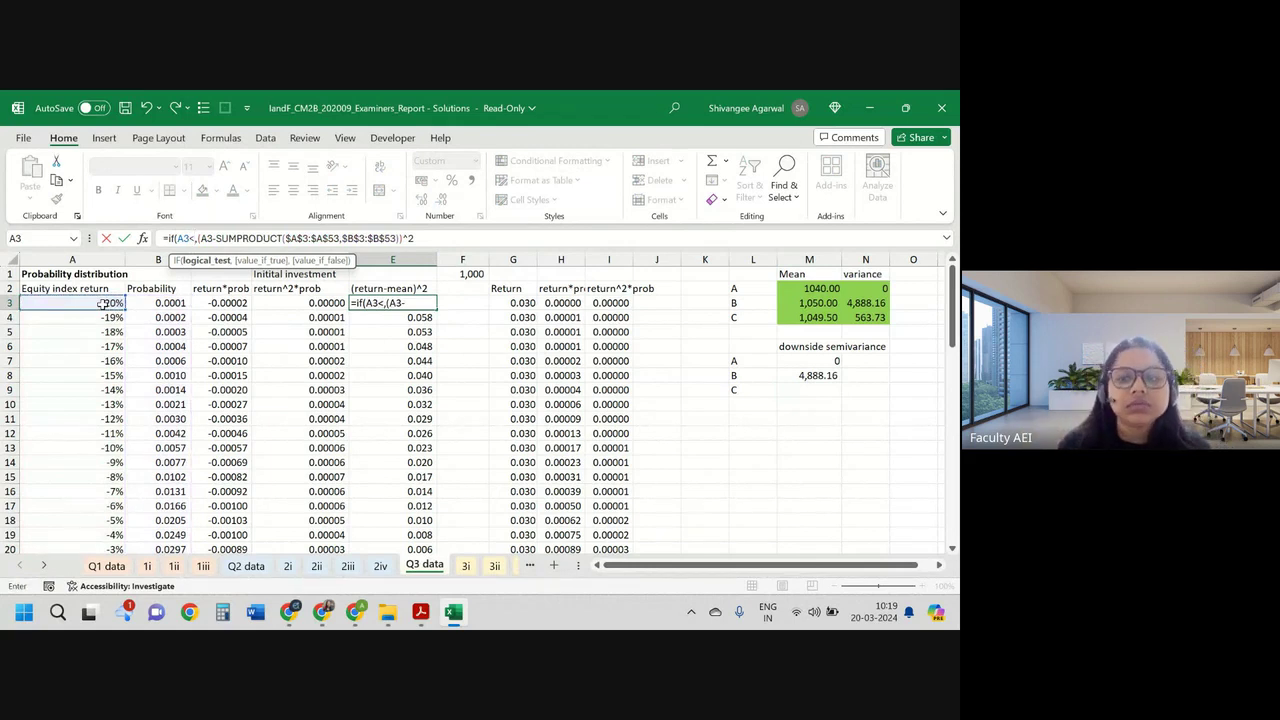
type("sumpro")
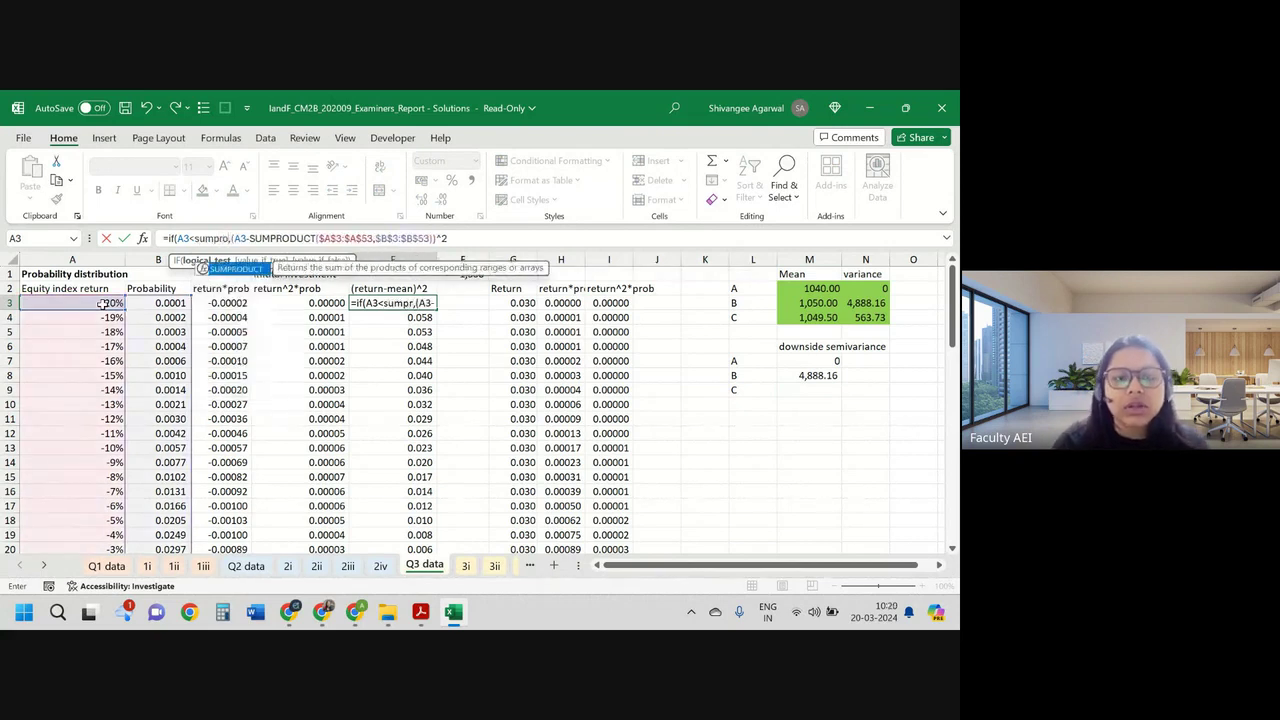
key("Tab")
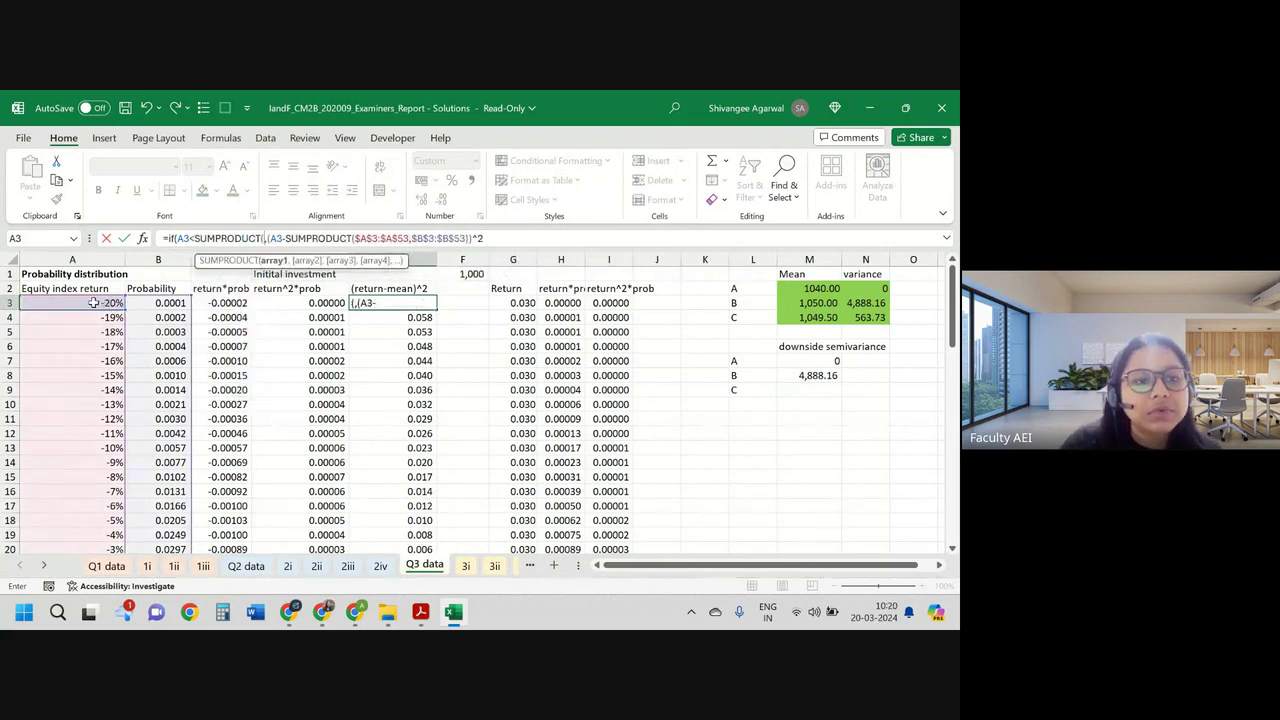
Step: Complete the mean as SUMPRODUCT($A$3:$A$53,$B$3:$B$53) and return 0 otherwise
left_click(94, 302)
key("ctrl+shift+Down")
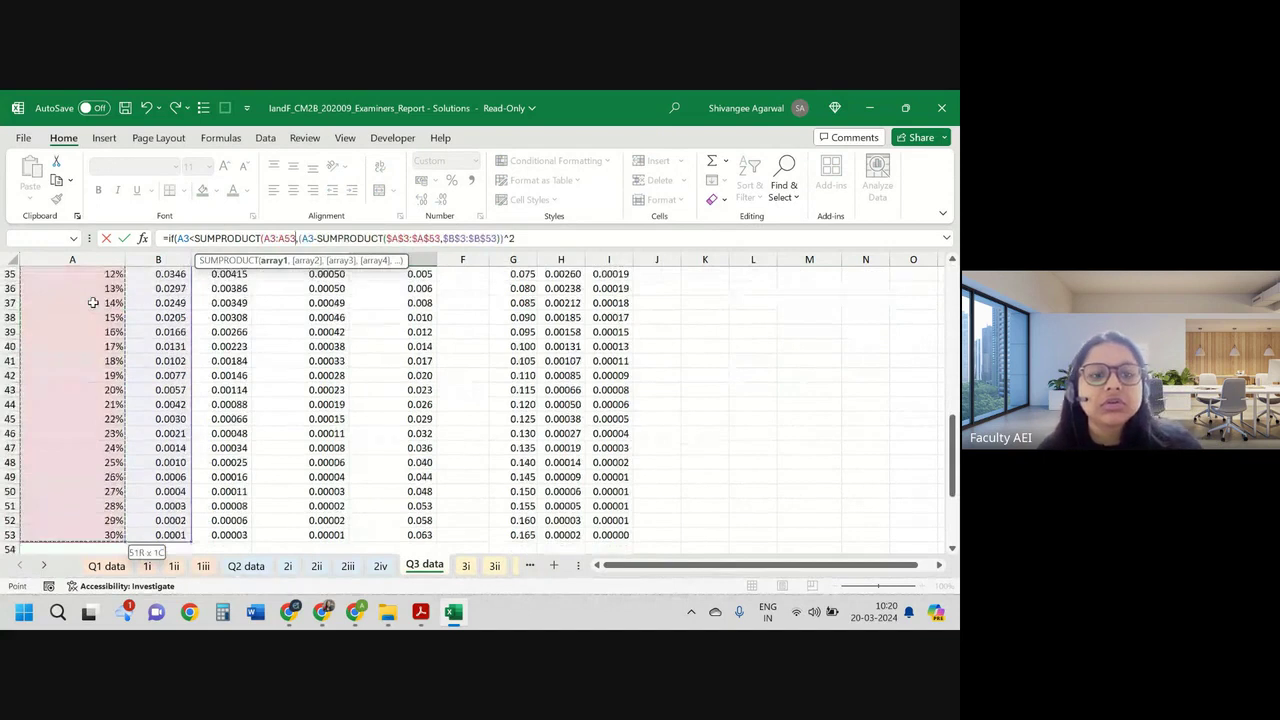
key("F4")
type(",")
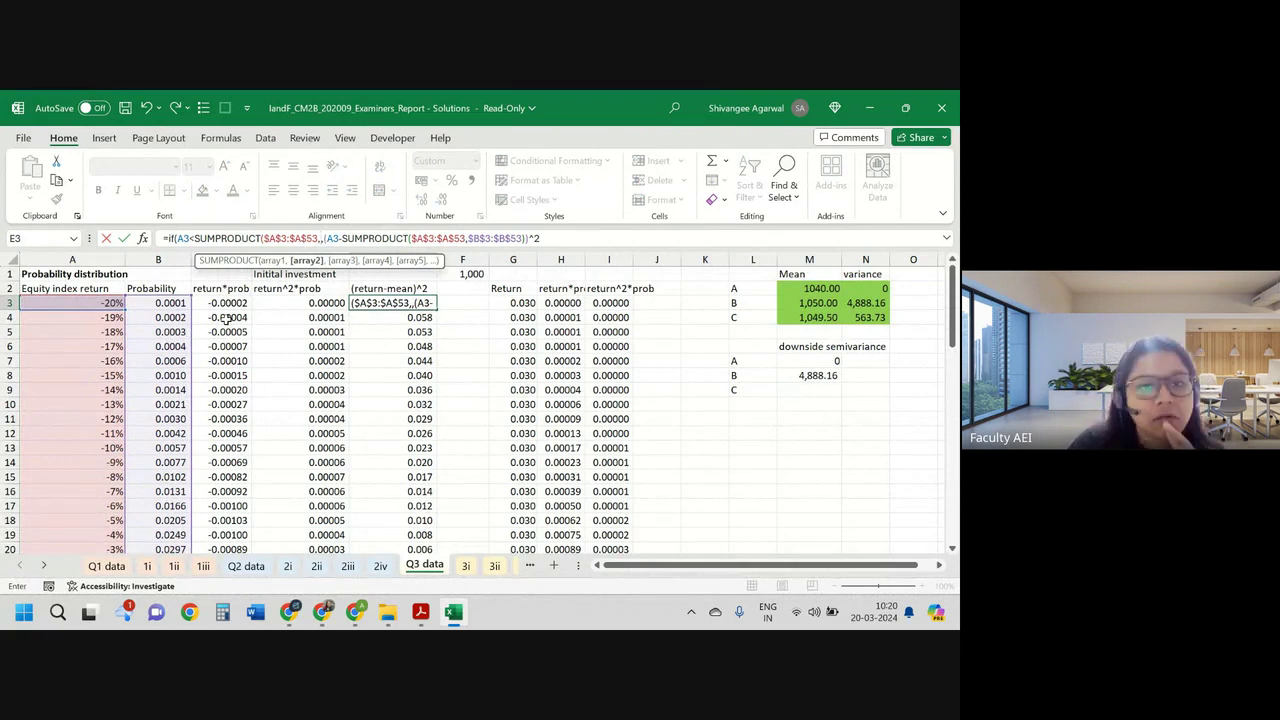
left_click(176, 303)
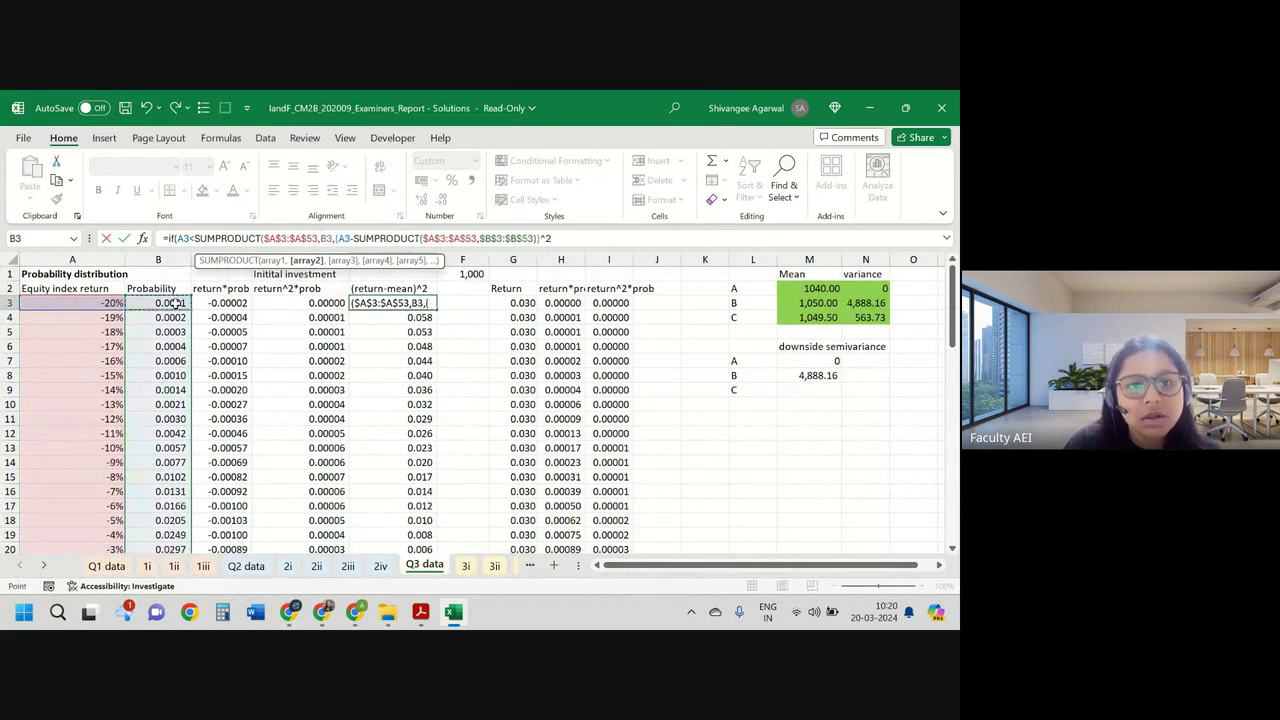
key("ctrl+shift+Down")
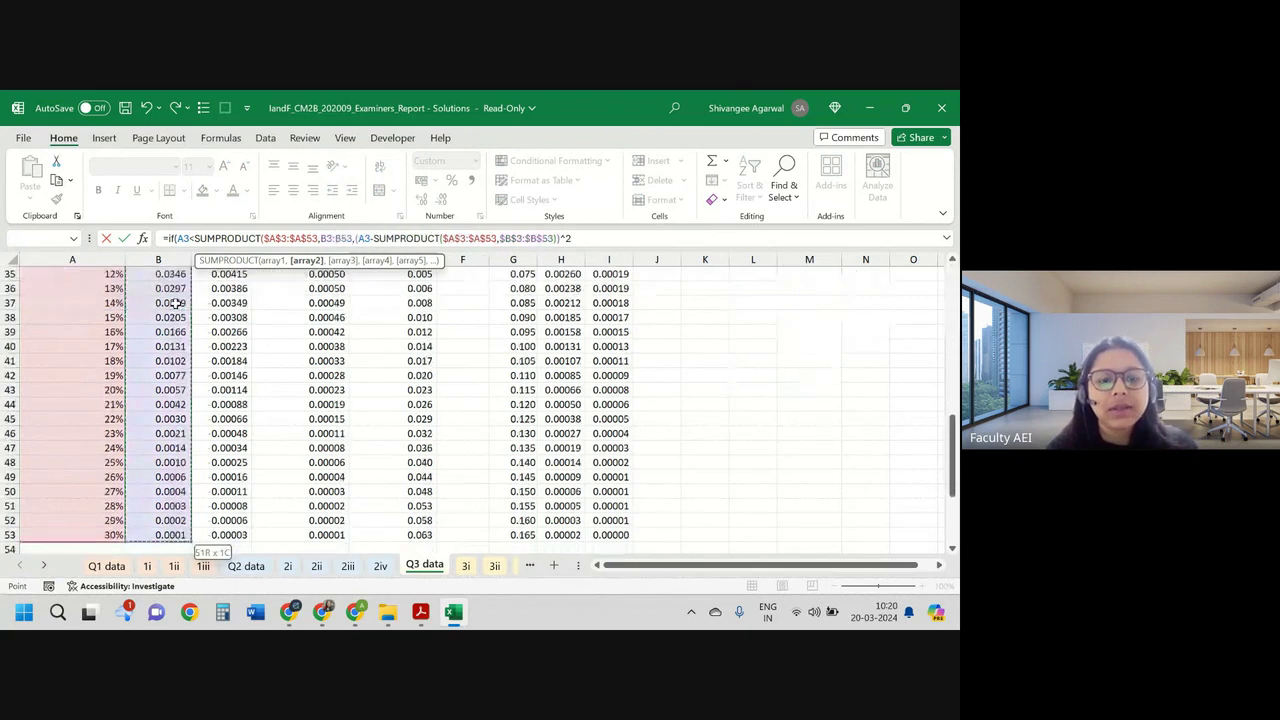
key("F4")
scroll(176, 303, "up", 10)
type(")")
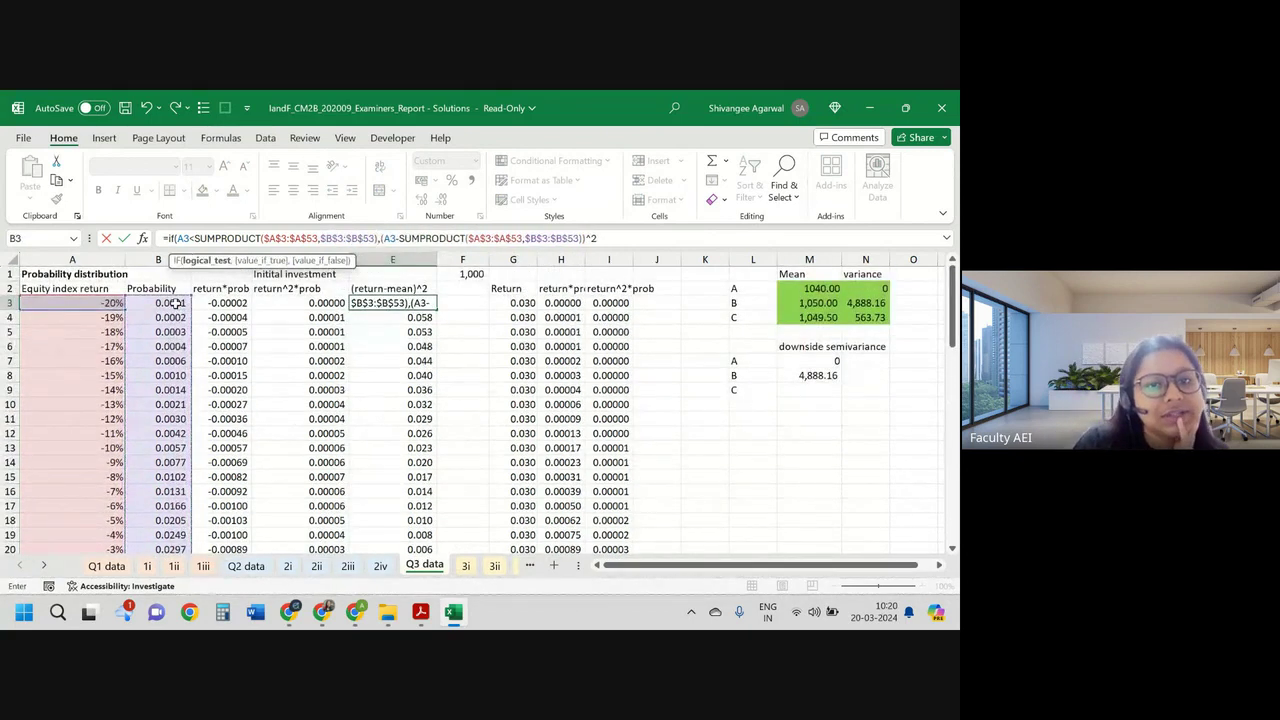
left_click(610, 238)
type(",")
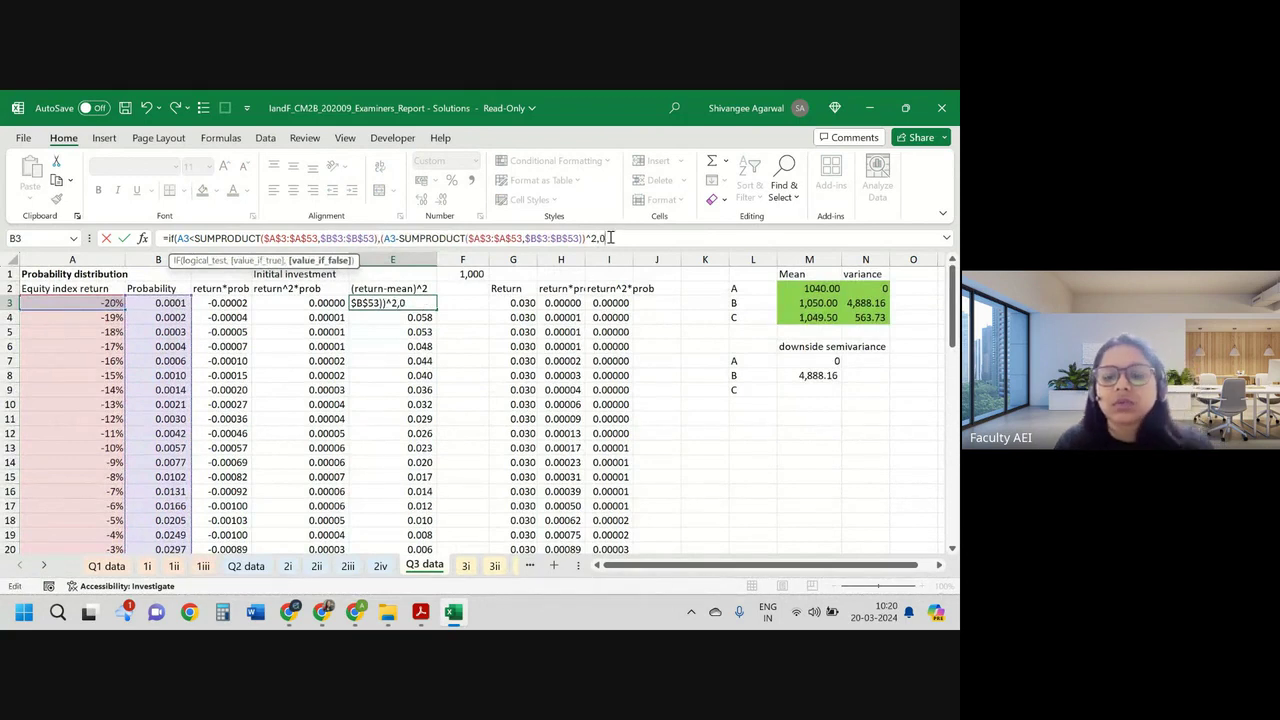
type("0")
key("Return")
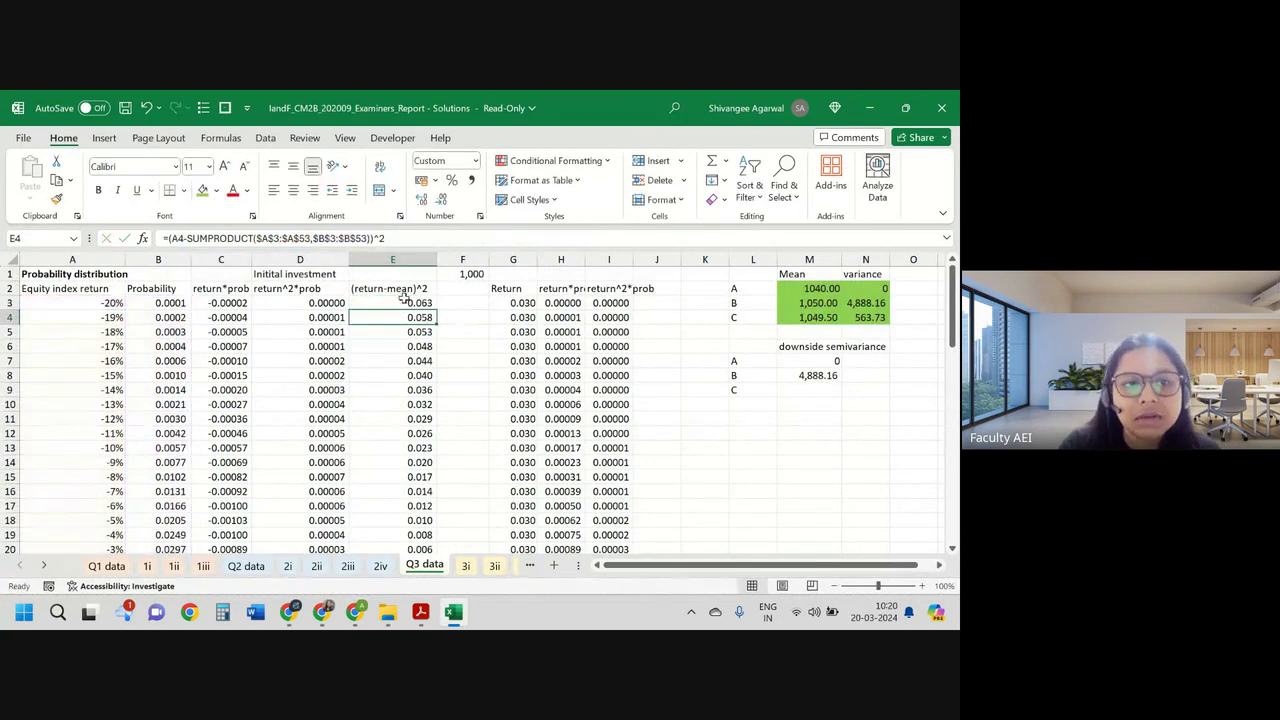
left_click(405, 304)
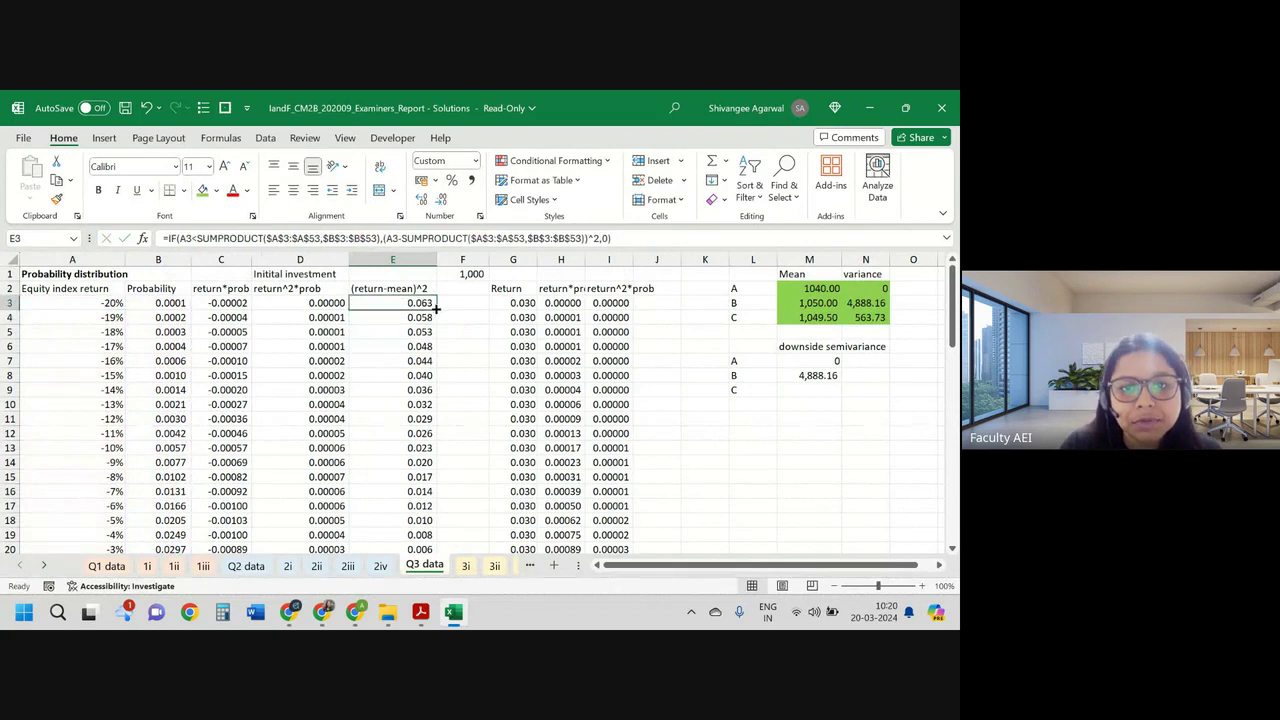
double_click(436, 309)
scroll(438, 390, "down", 11)
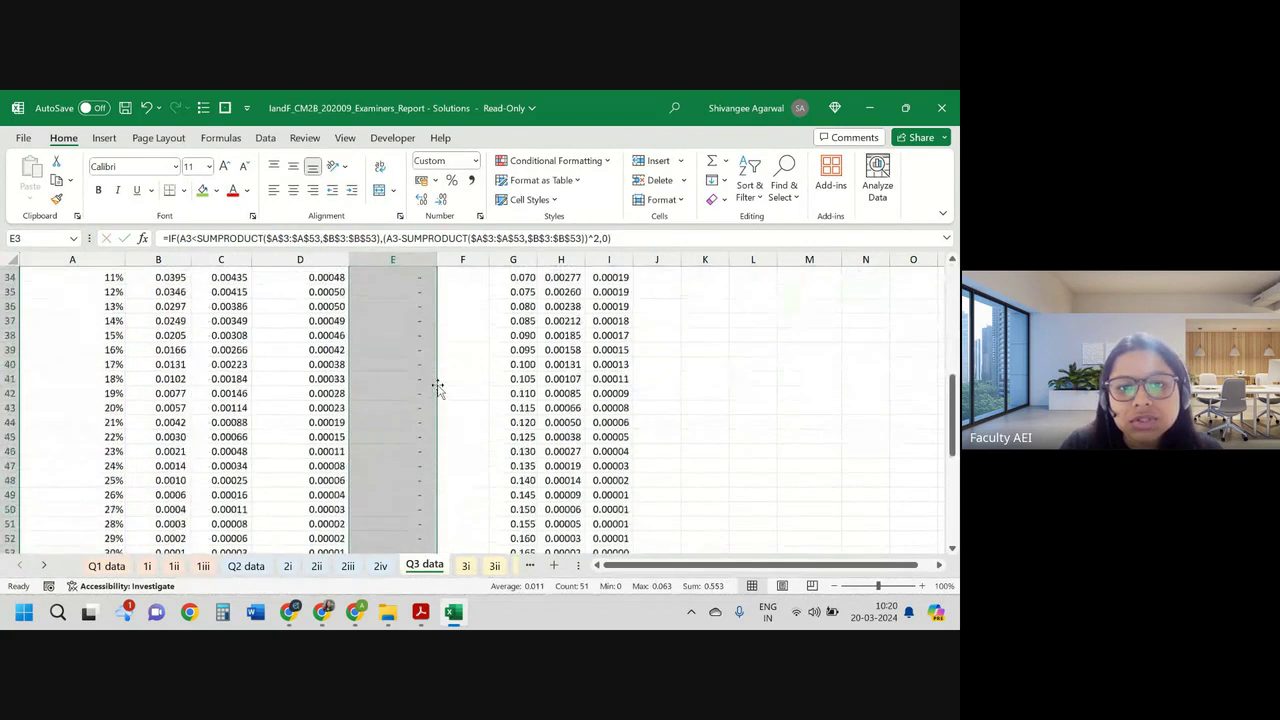
scroll(438, 390, "down", 6)
scroll(438, 390, "up", 17)
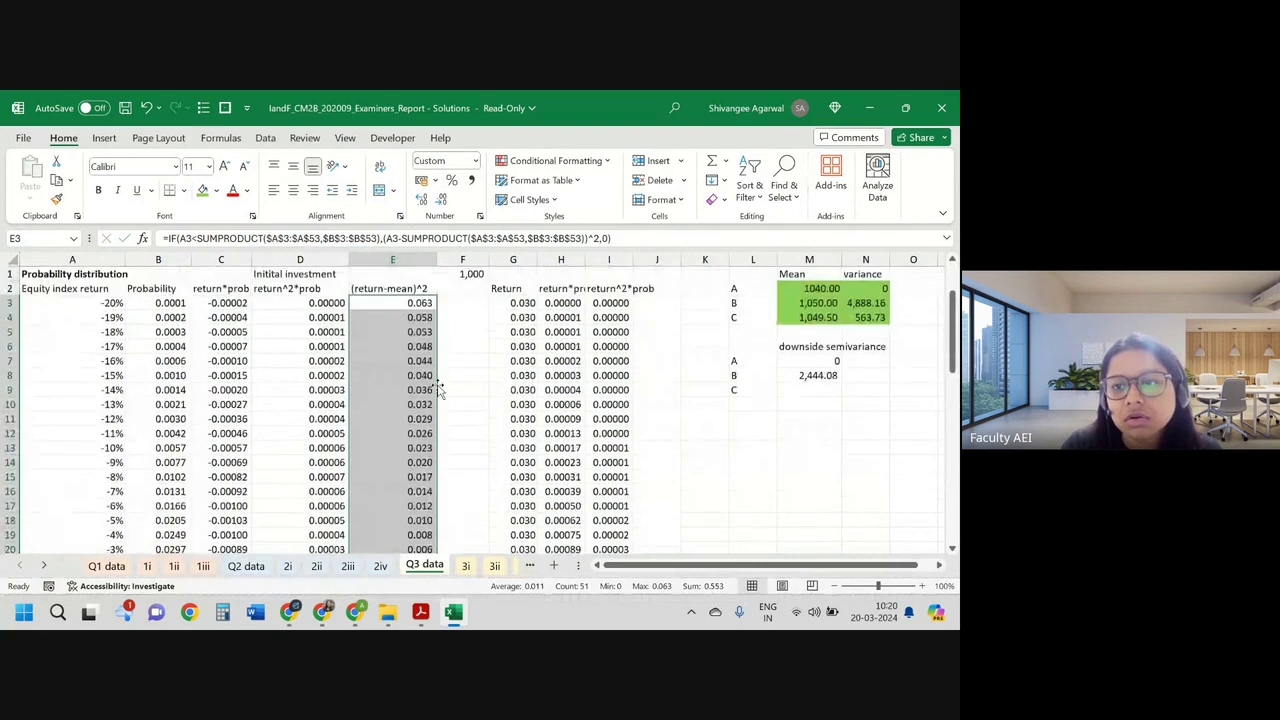
left_click(818, 375)
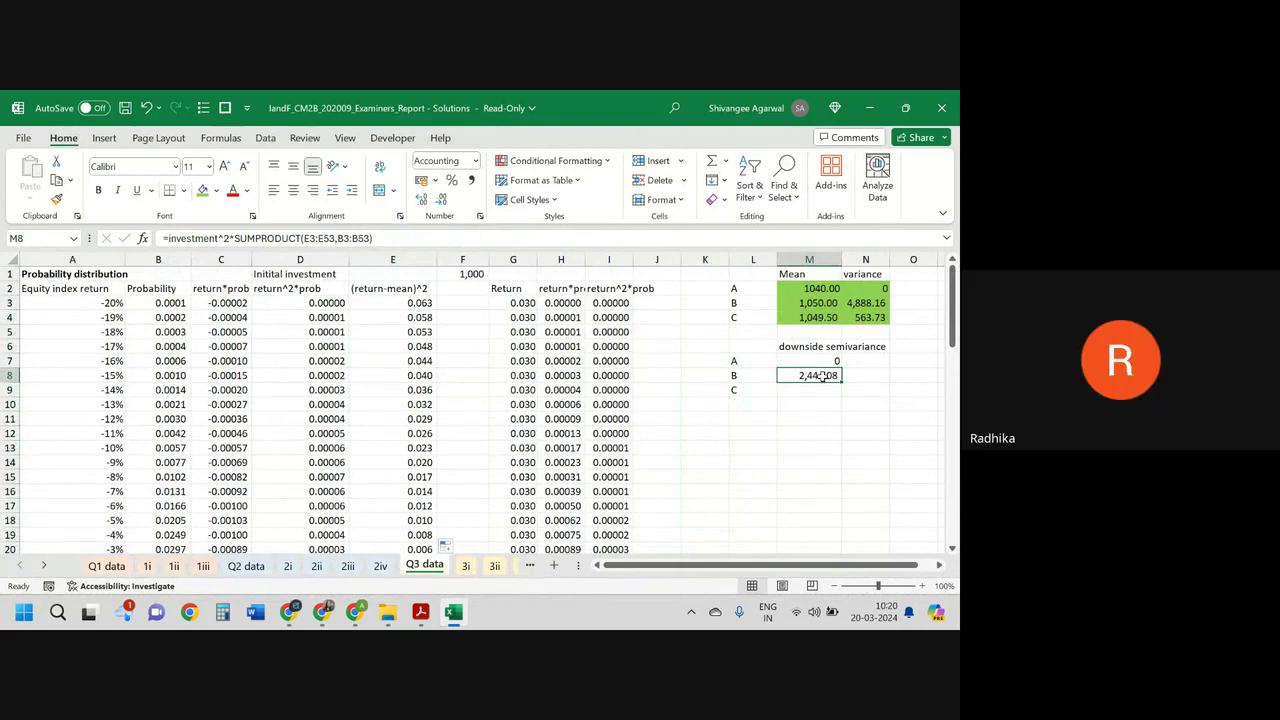
left_click(336, 306)
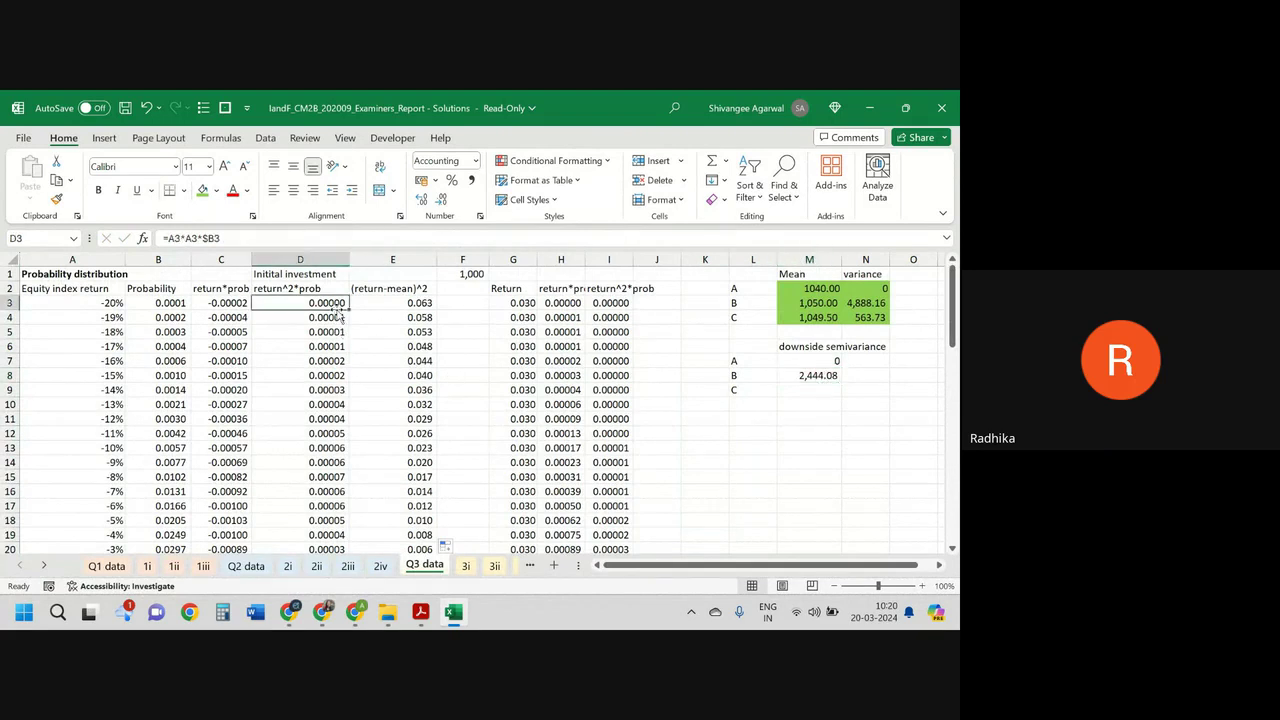
left_click(405, 318)
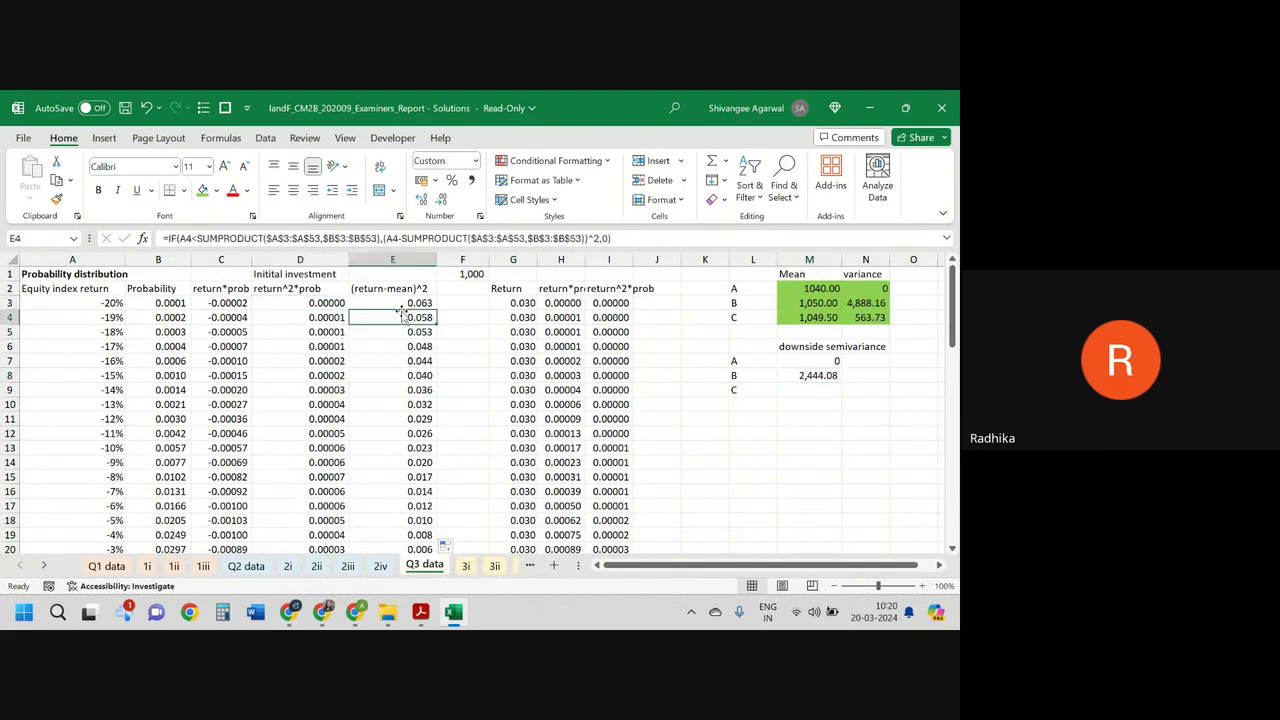
left_click(388, 289)
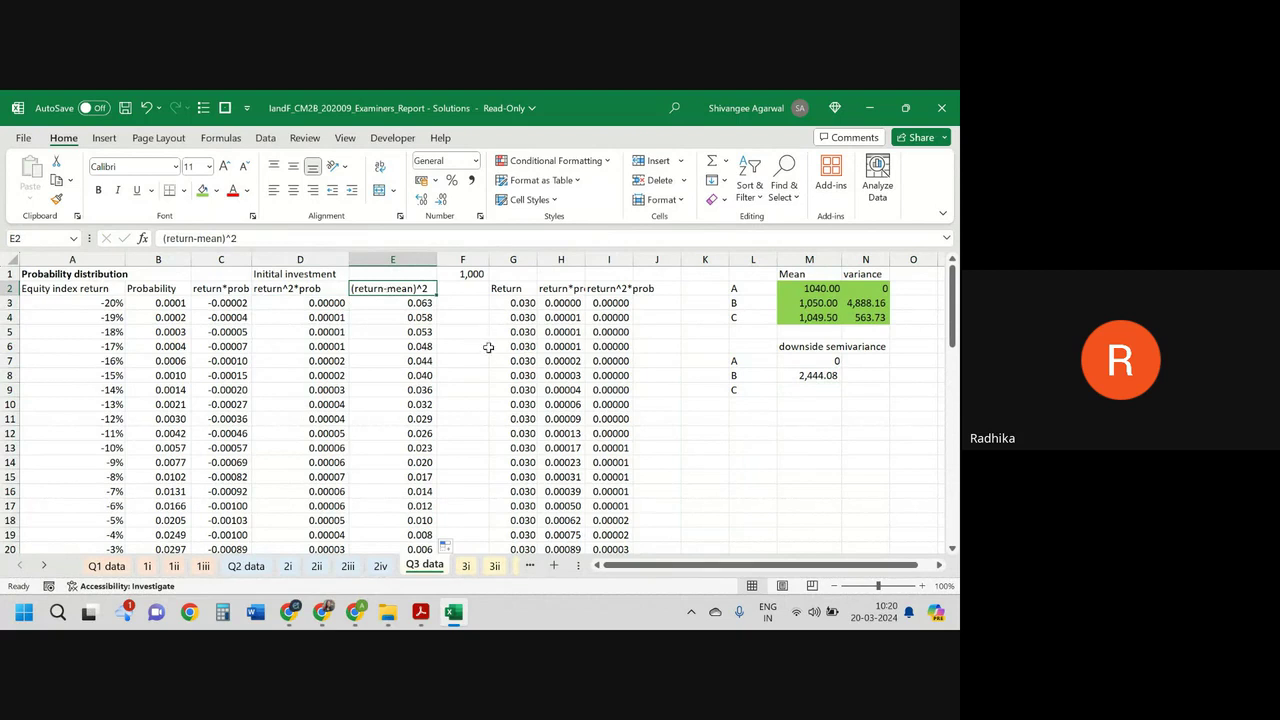
scroll(570, 322, "down", 9)
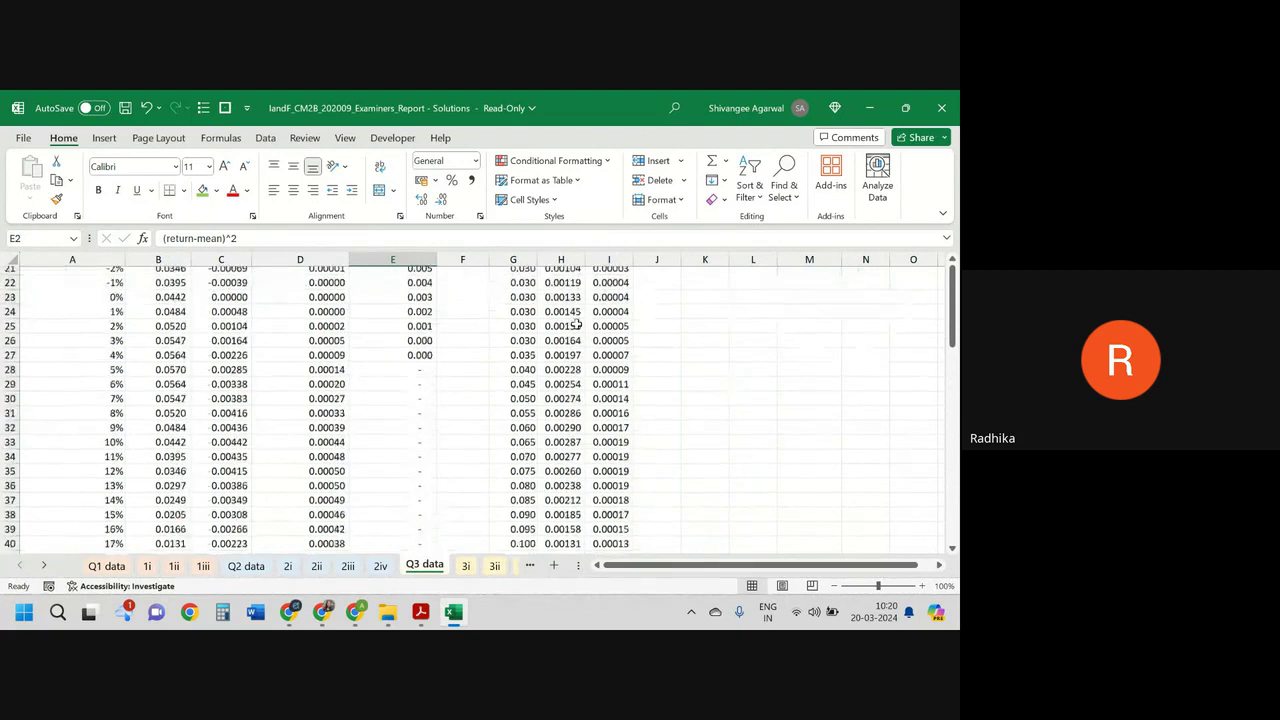
scroll(576, 322, "down", 3)
scroll(576, 322, "up", 12)
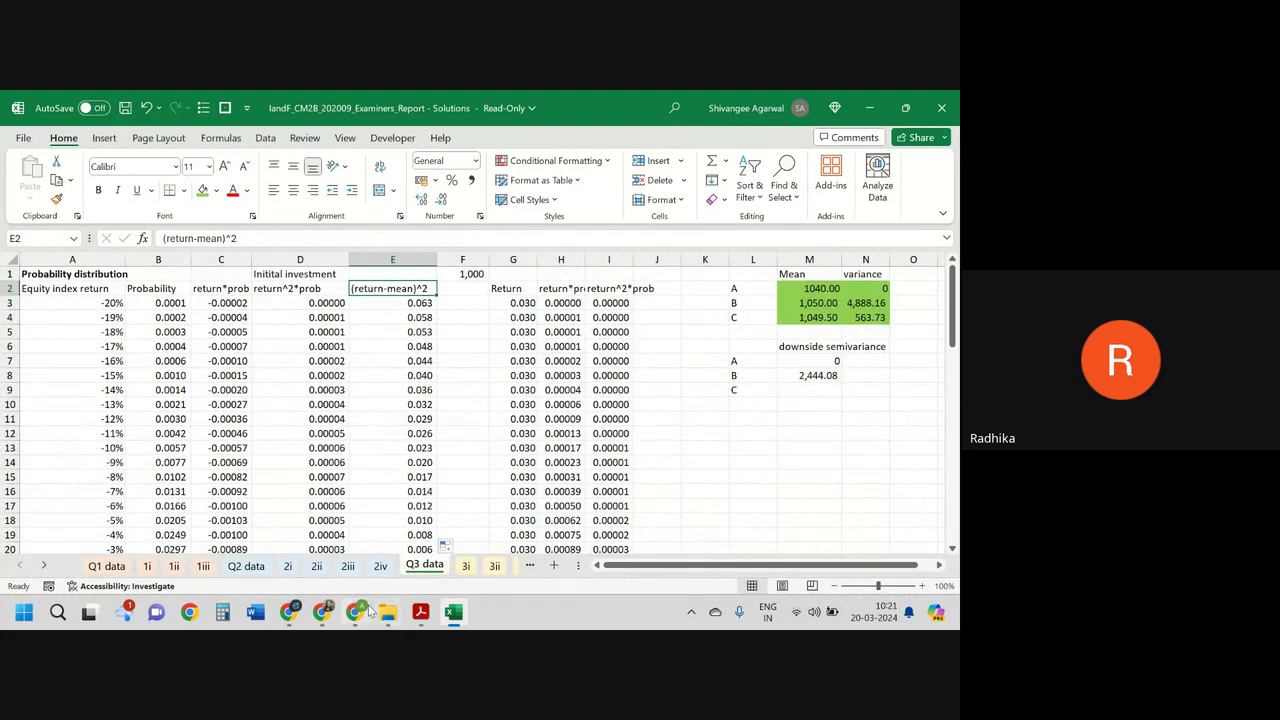
mouse_move(325, 613)
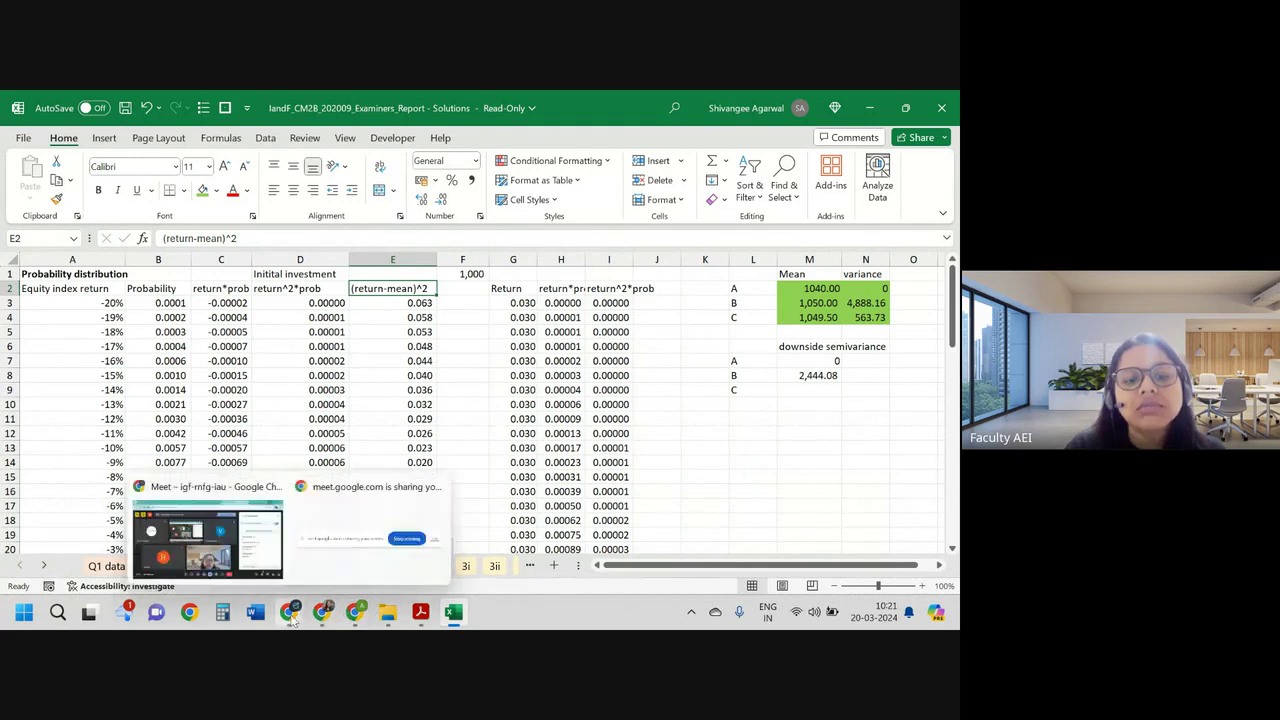
left_click(248, 554)
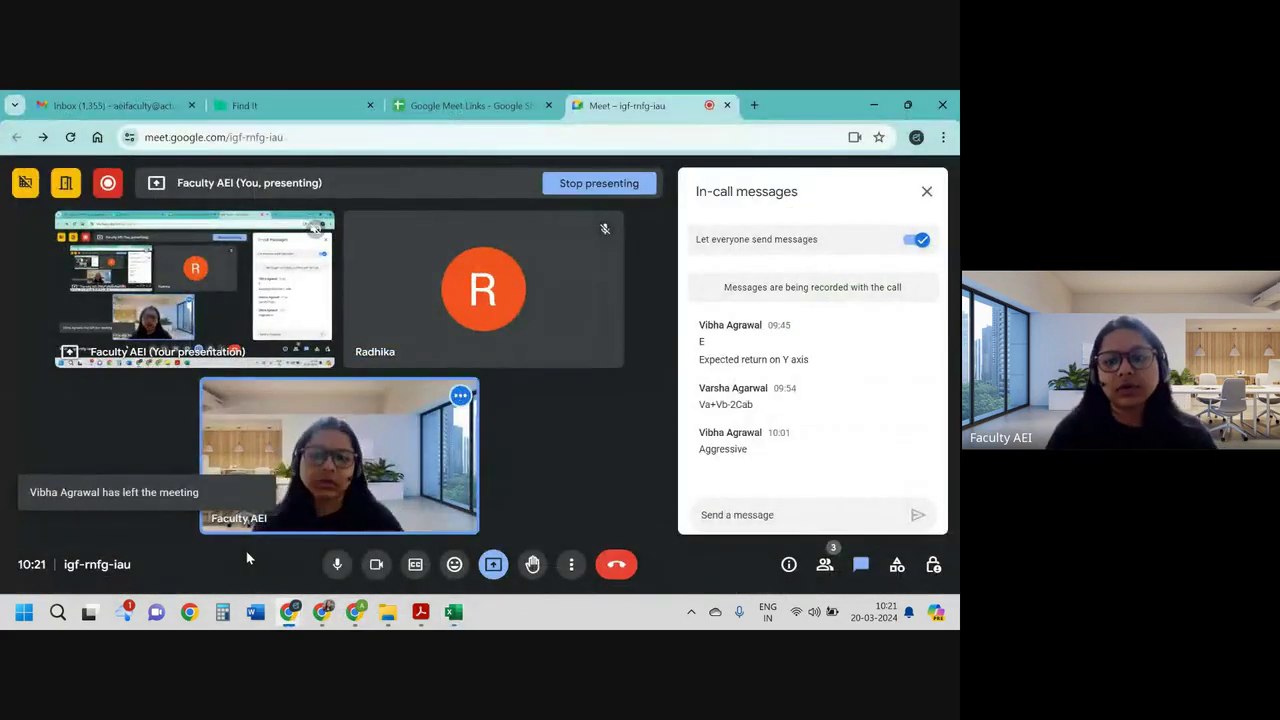
left_click(869, 100)
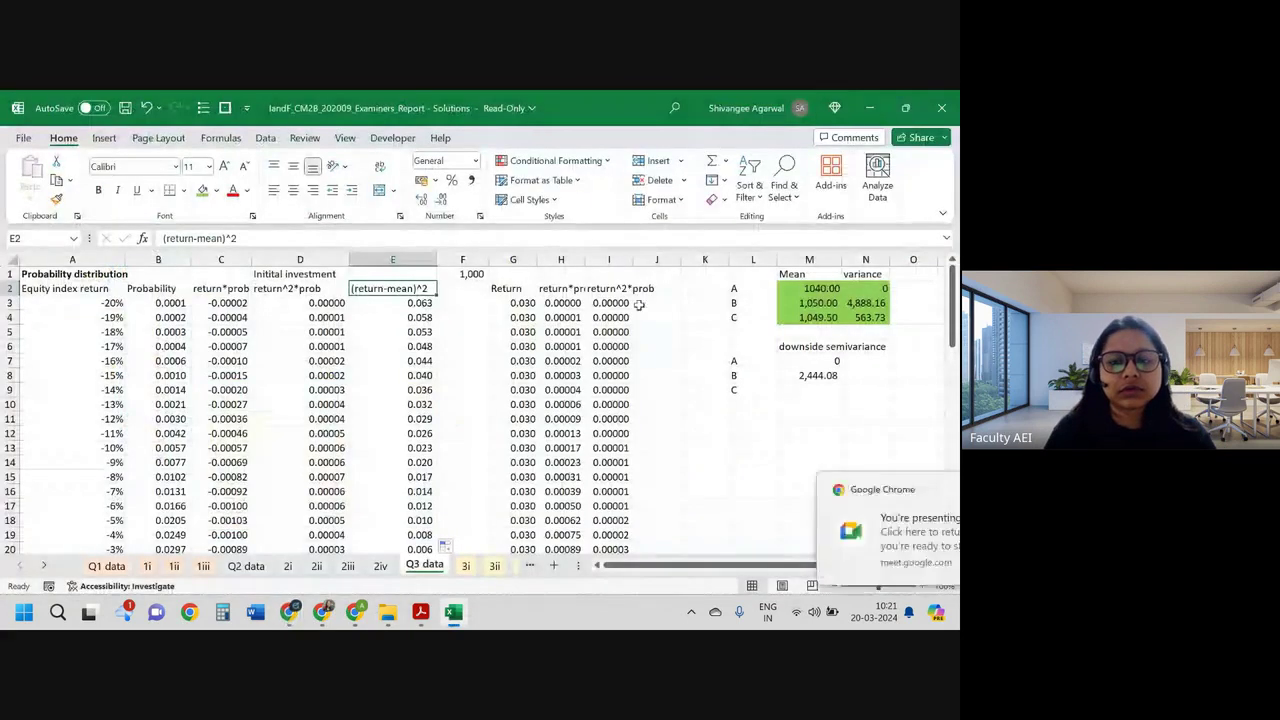
Step: Wrap the text of the row 2 headers
left_click(593, 373)
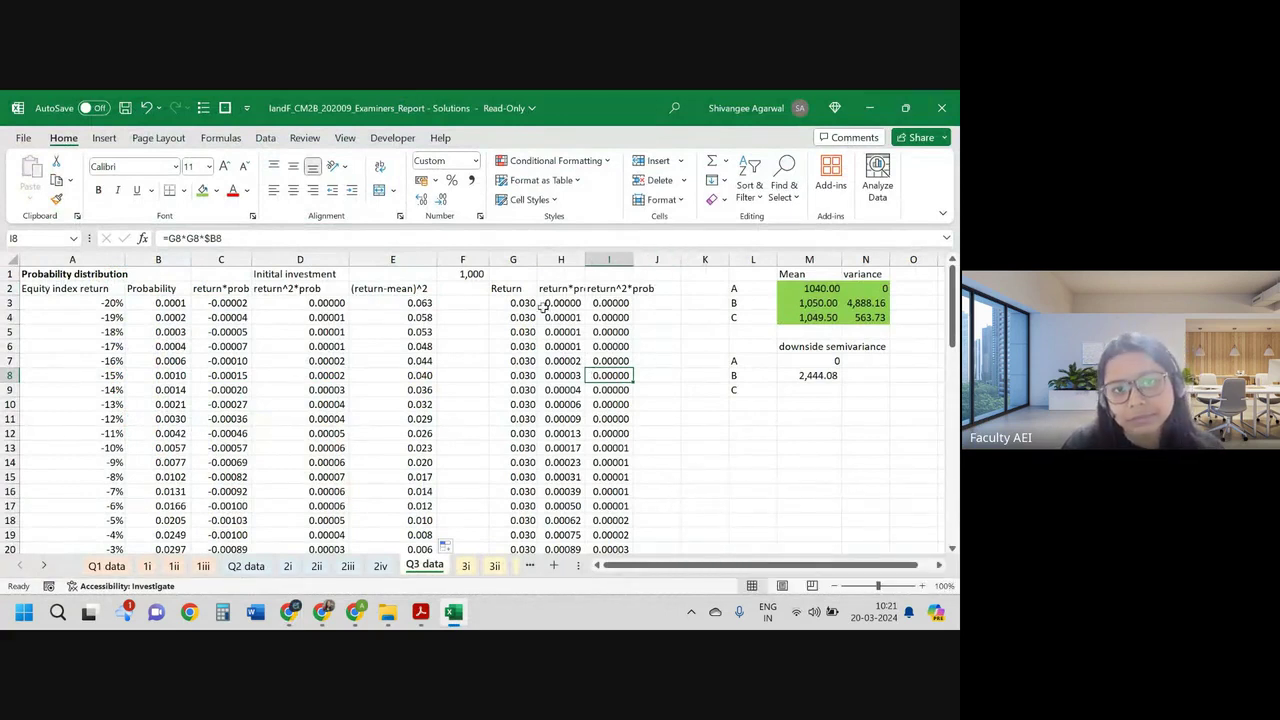
left_click(10, 288)
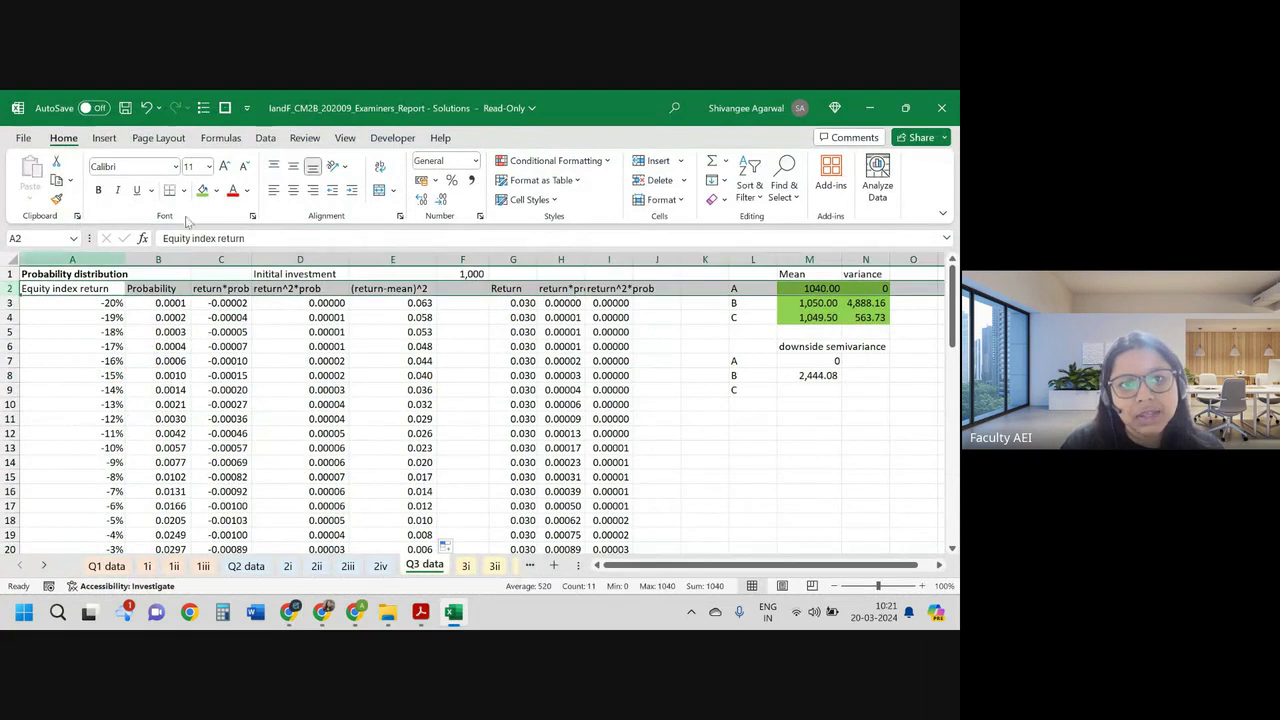
left_click(380, 166)
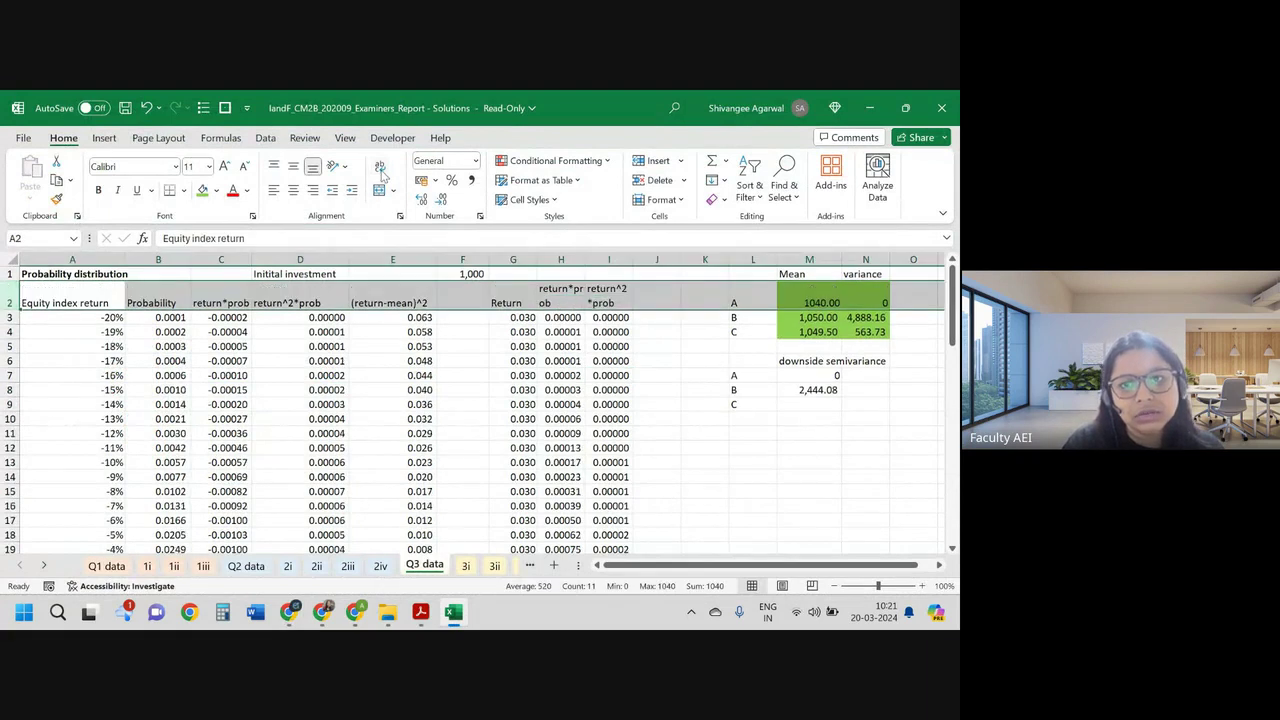
Step: Copy the E2:E53 (return-mean)^2 column into J2:J53 and widen column J
left_click(668, 302)
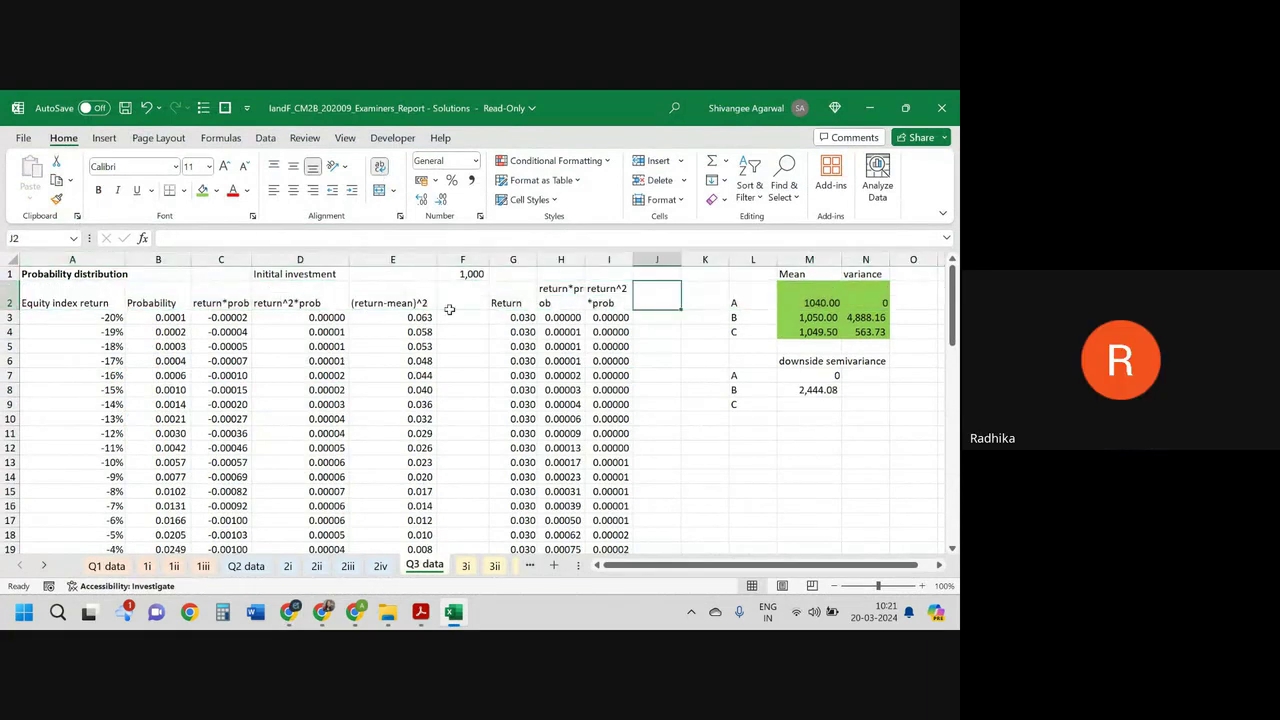
left_click(416, 295)
key("ctrl+shift+Down")
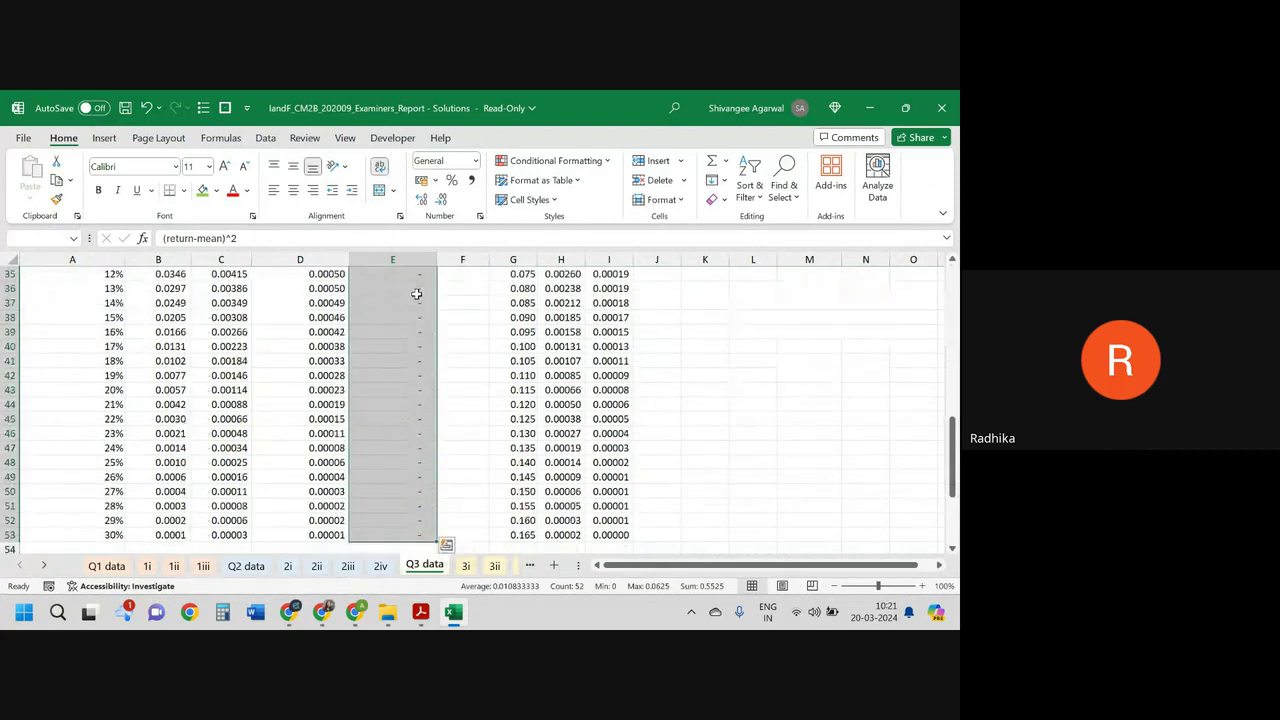
key("ctrl+c")
key("Up")
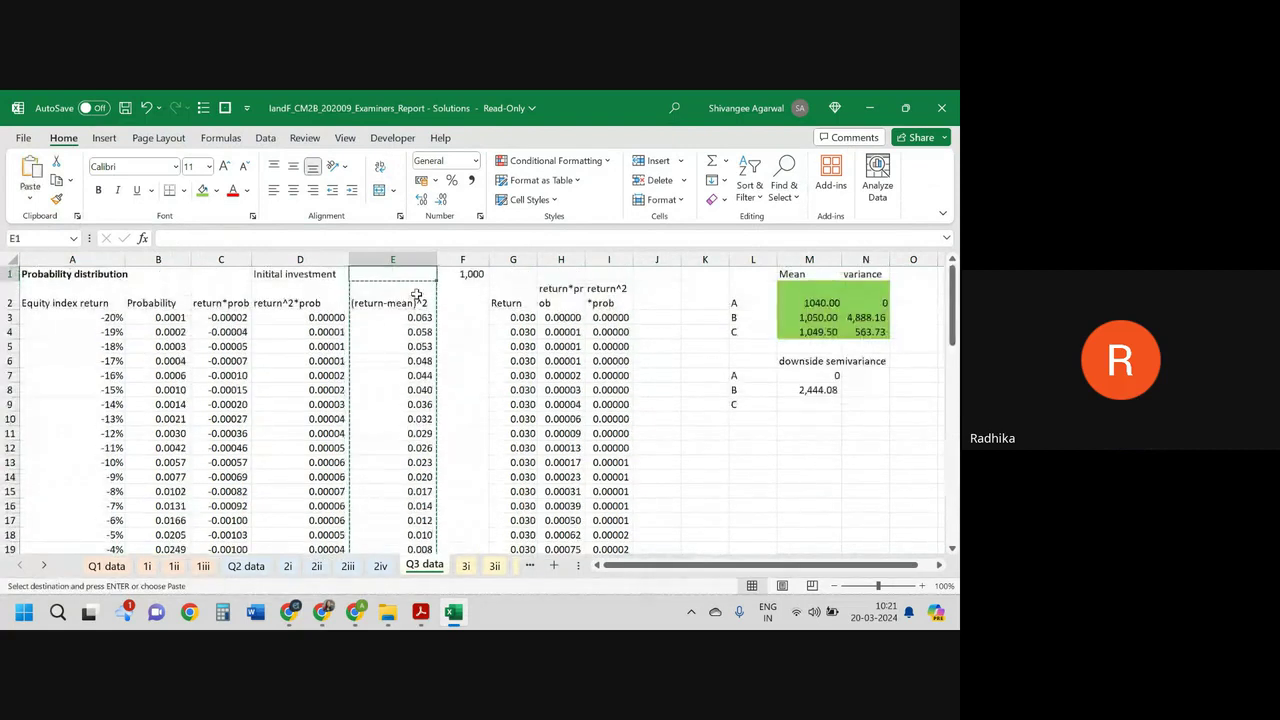
key("Down")
key("Right")
key("Right")
key("Right")
key("Right")
key("Right")
key("ctrl+v")
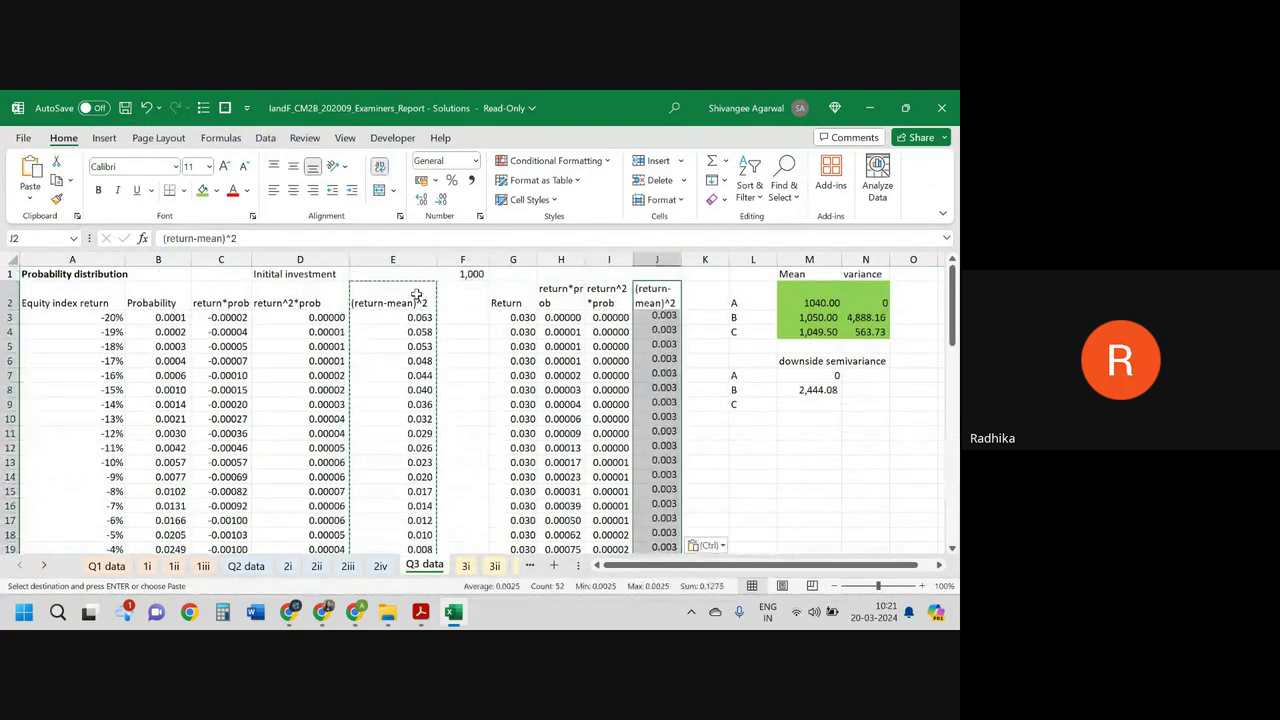
left_click_drag(681, 259, 700, 259)
left_click(659, 335)
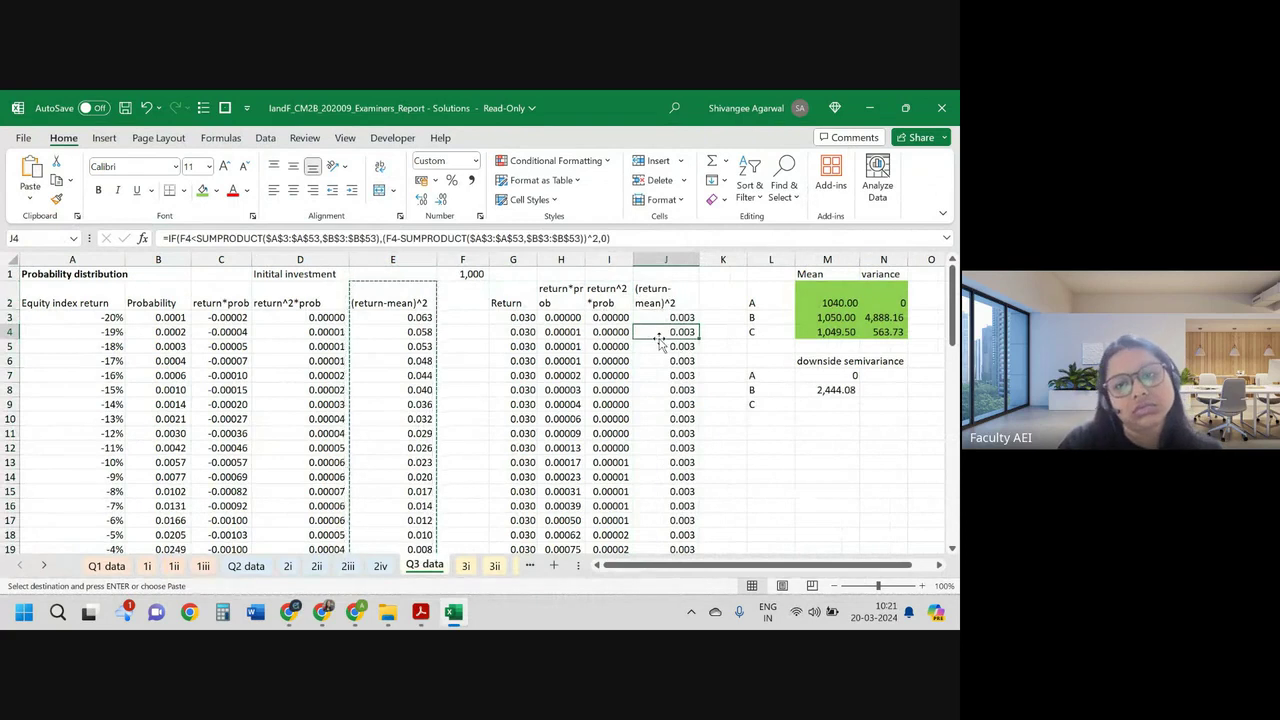
Step: Change J3's F3 return references to G3
left_click(688, 316)
double_click(688, 316)
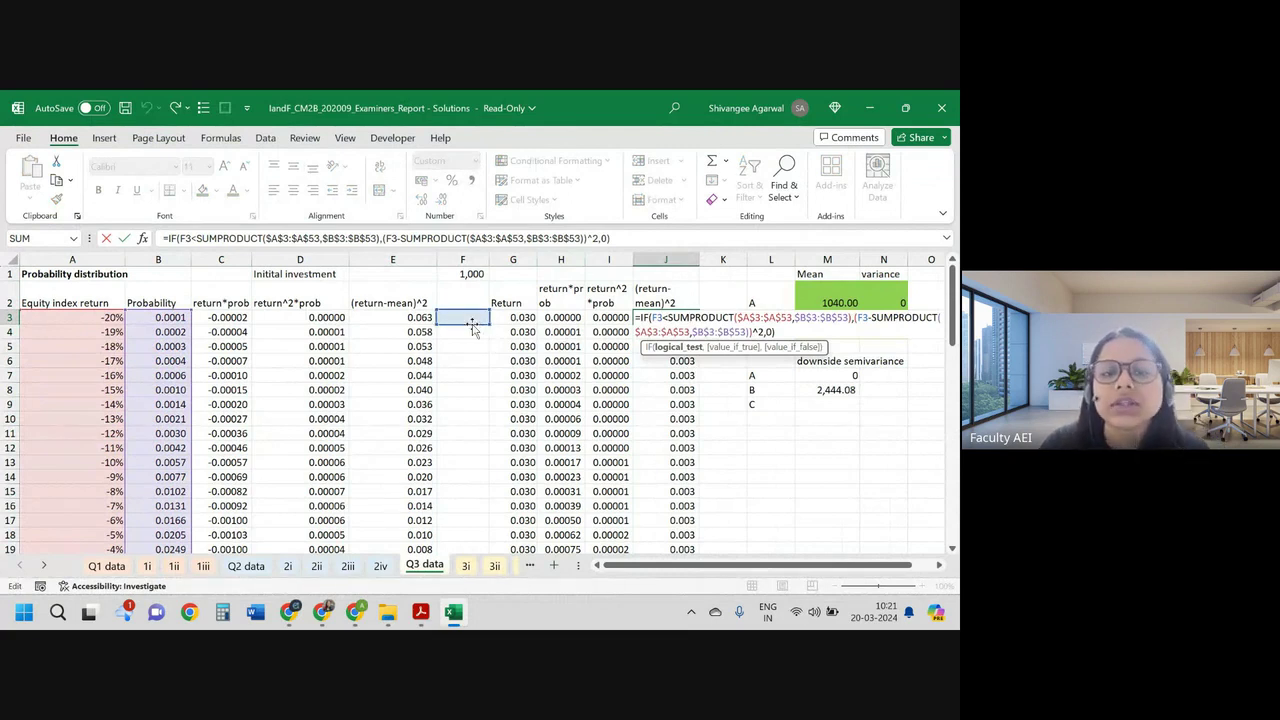
left_click(497, 325)
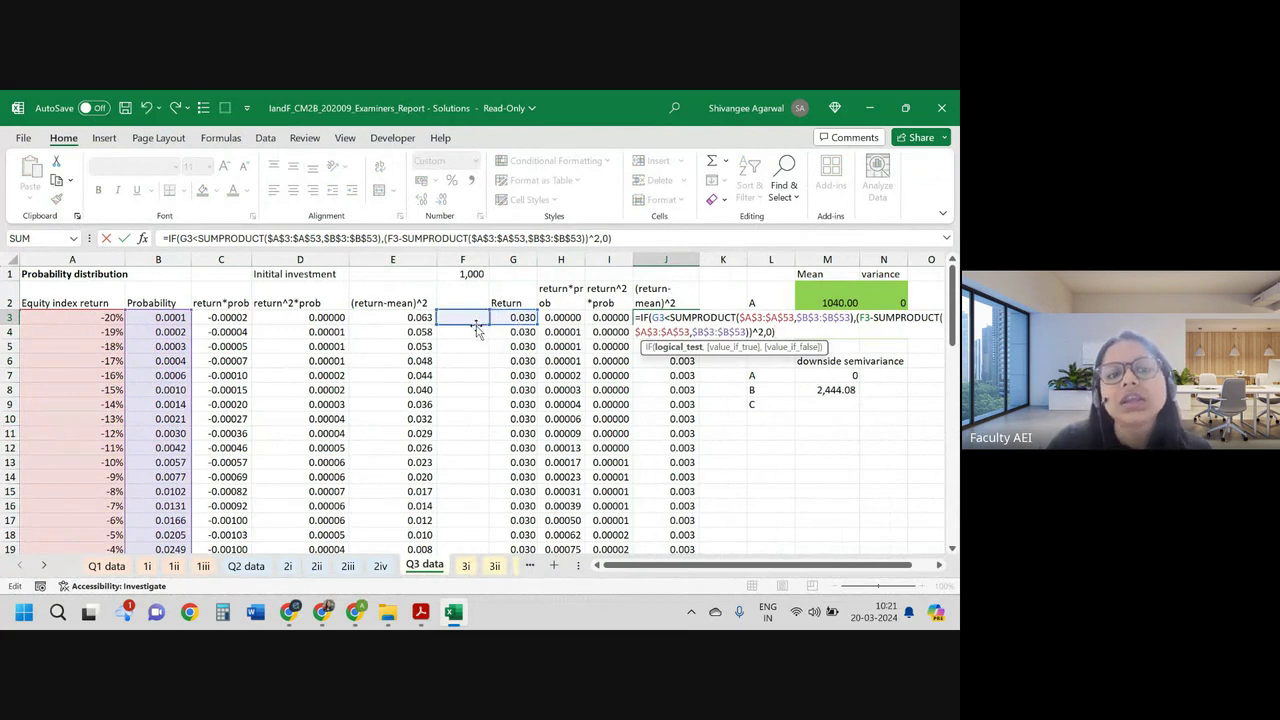
left_click(508, 318)
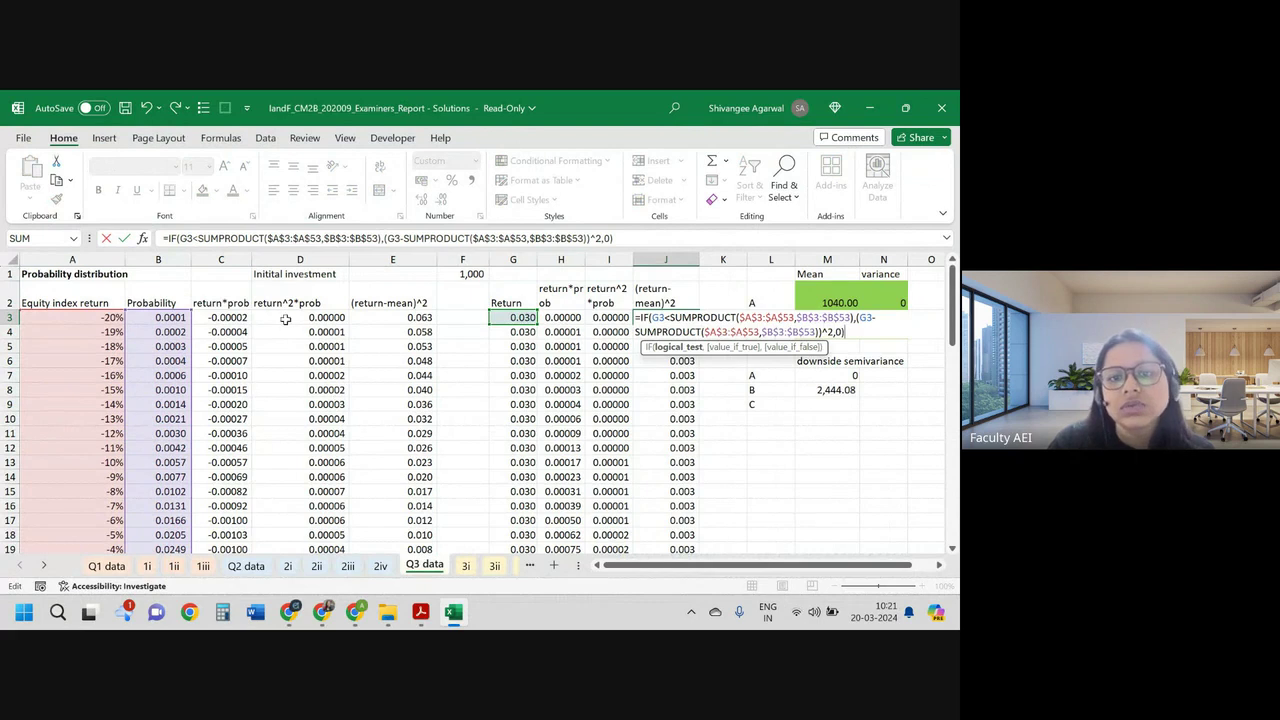
left_click(72, 303)
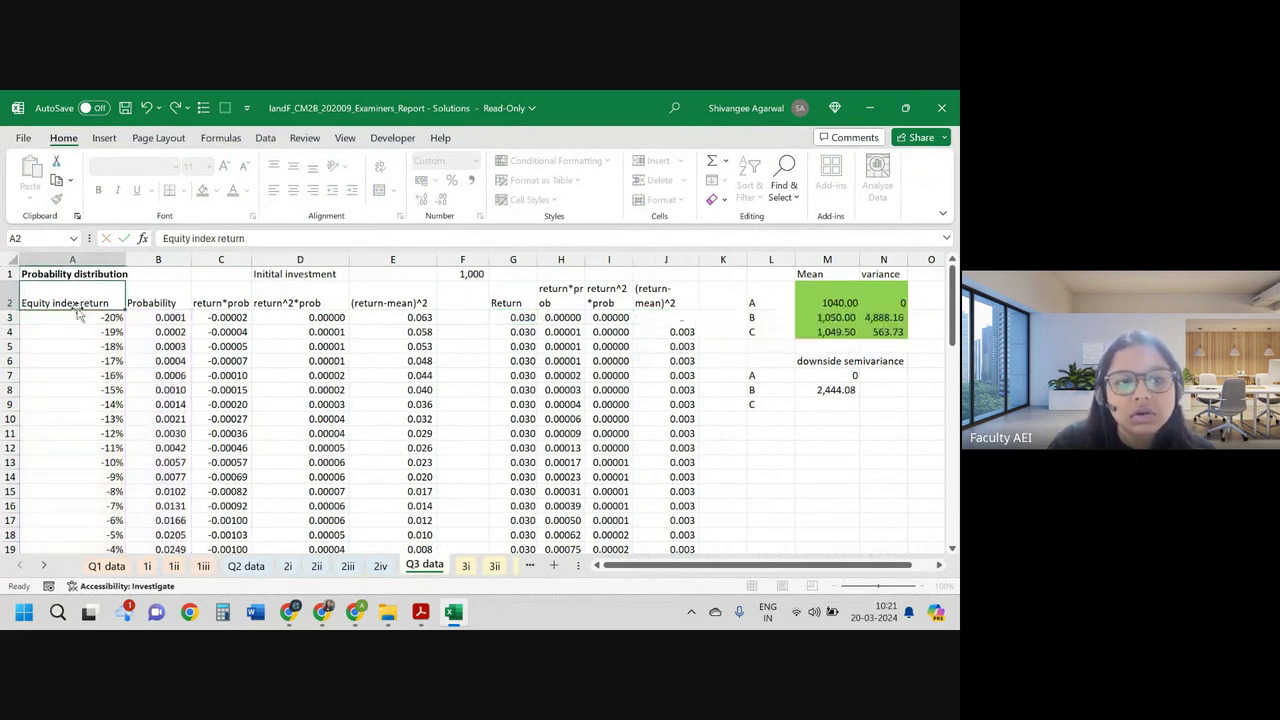
Step: Set J3's returns ranges to $G$3:$G$53 and fill the formula down to row 53
double_click(686, 318)
left_click_drag(55, 323, 521, 322)
left_click_drag(124, 325, 520, 325)
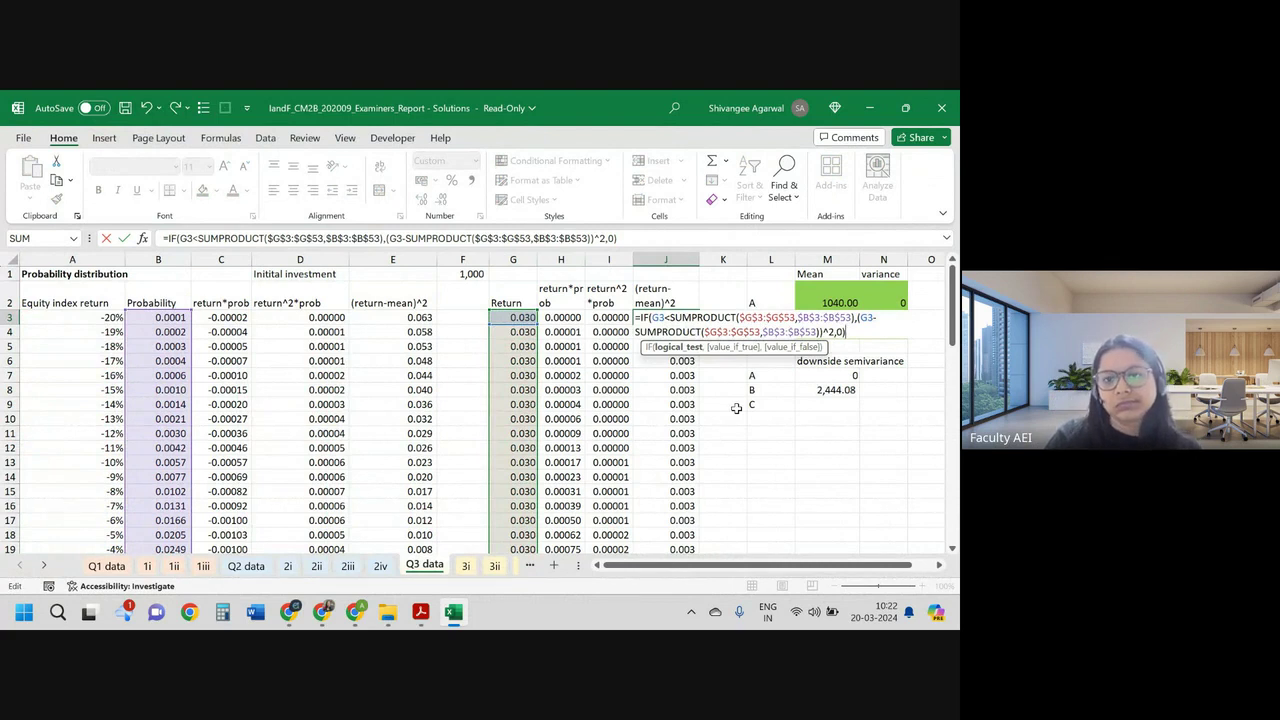
key("Return")
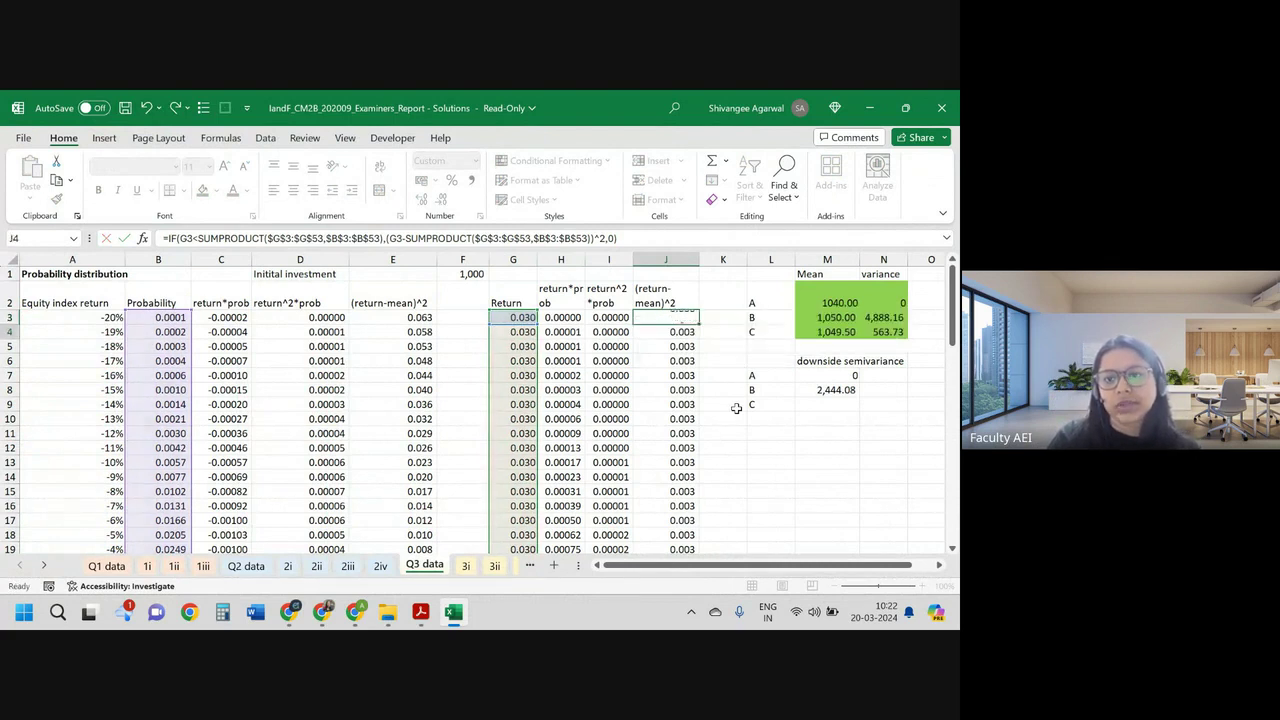
left_click(674, 318)
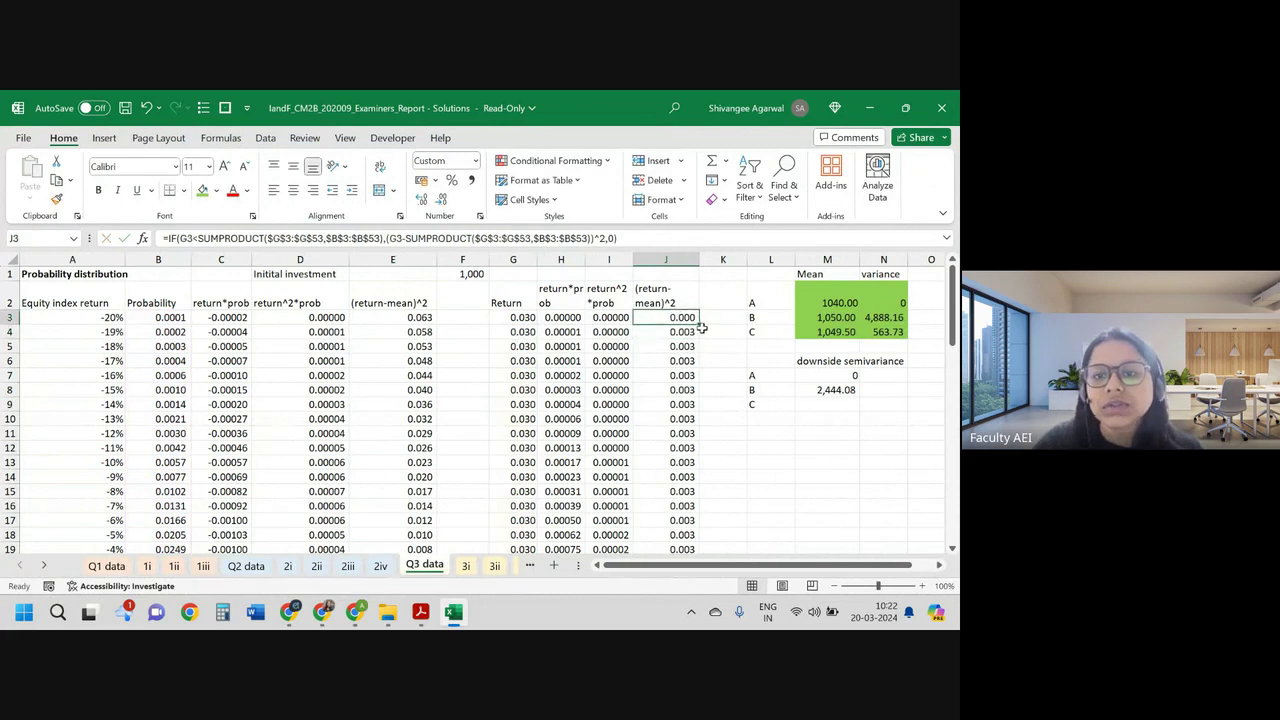
double_click(699, 324)
Step: Recheck the M8 downside semivariance formula and fill it down into M9
left_click(843, 392)
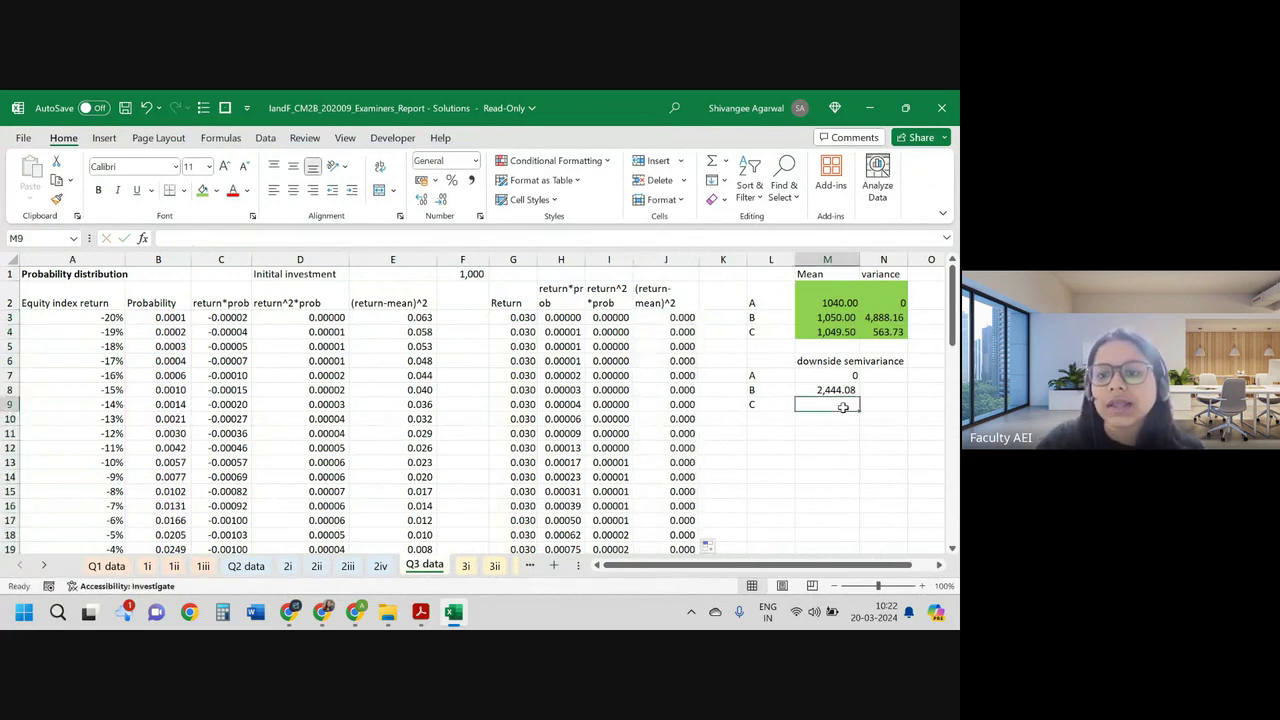
double_click(845, 390)
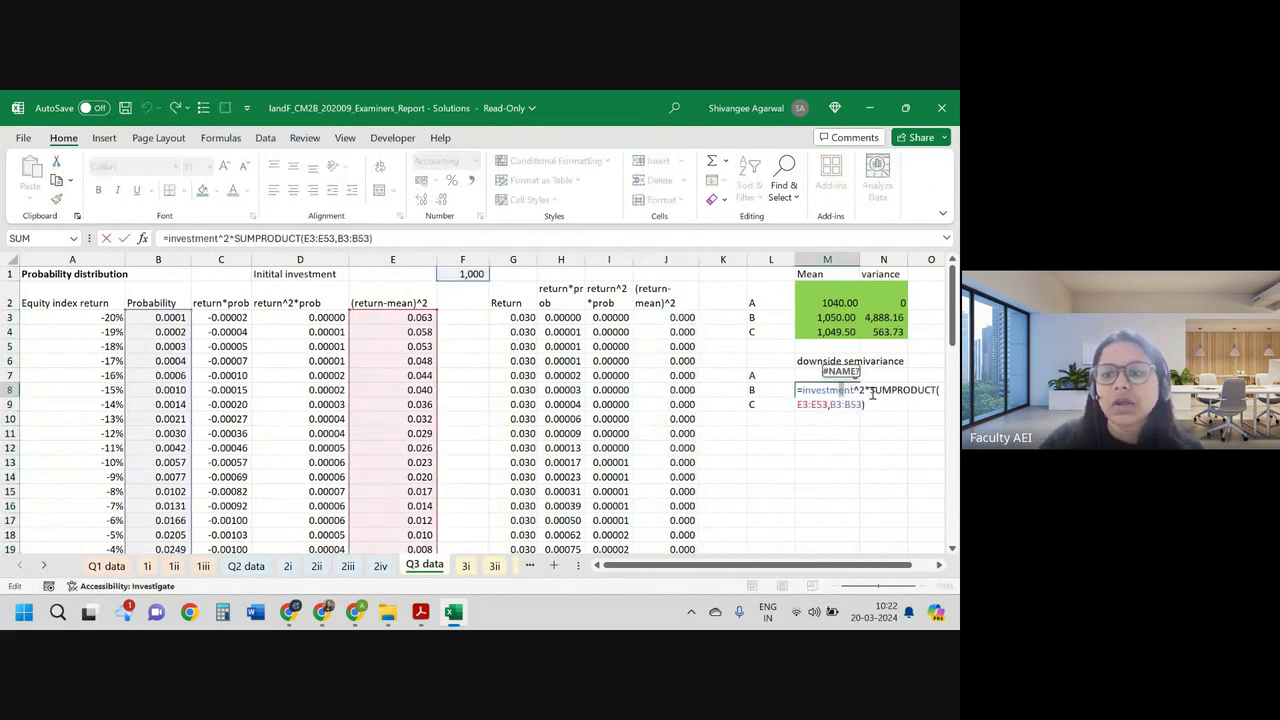
key("Return")
left_click(830, 390)
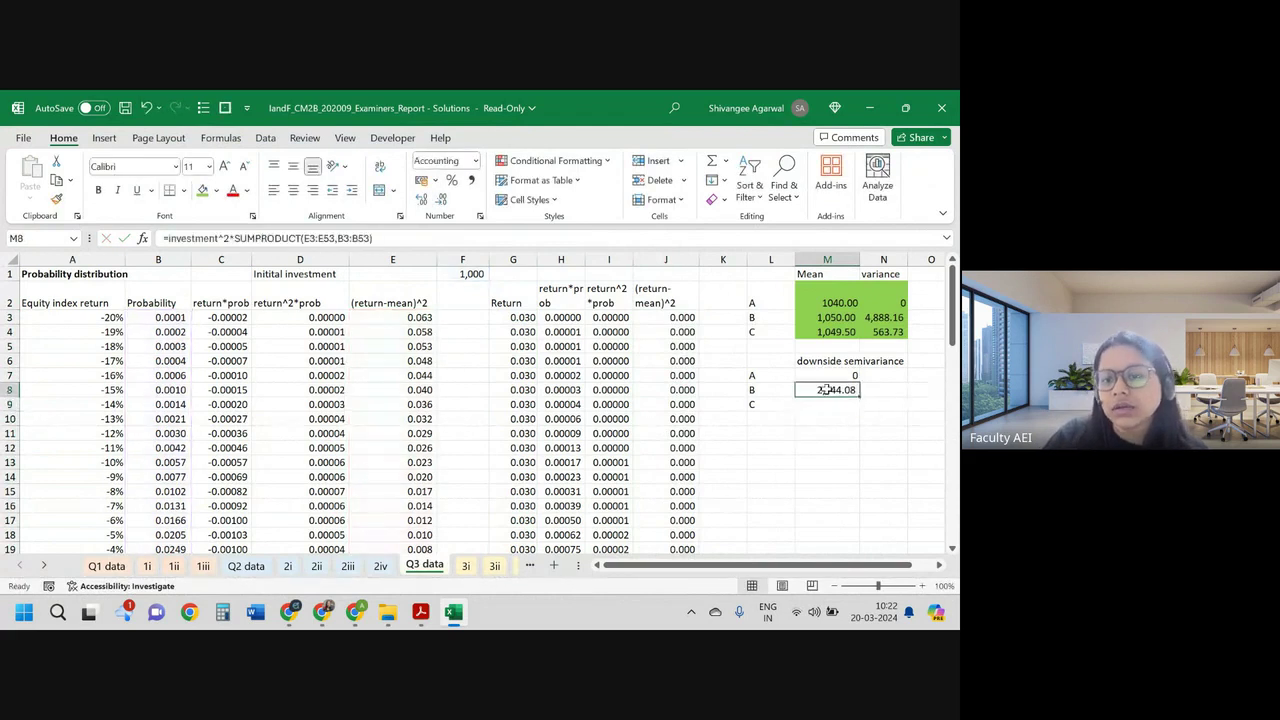
left_click_drag(859, 397, 840, 404)
left_click(840, 404)
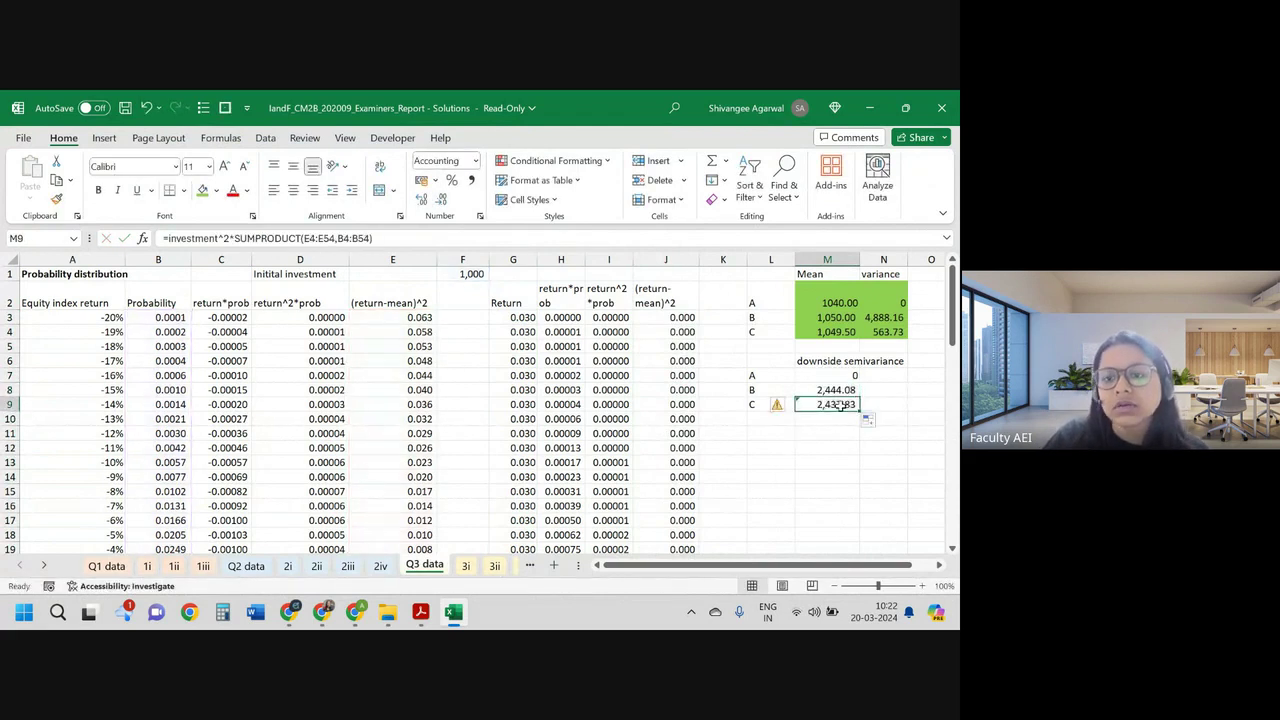
Step: Change M9's SUMPRODUCT ranges to J3:J53 and B3:B53, giving 175.95 for investment C
double_click(840, 404)
left_click_drag(366, 328, 639, 316)
left_click_drag(153, 330, 165, 318)
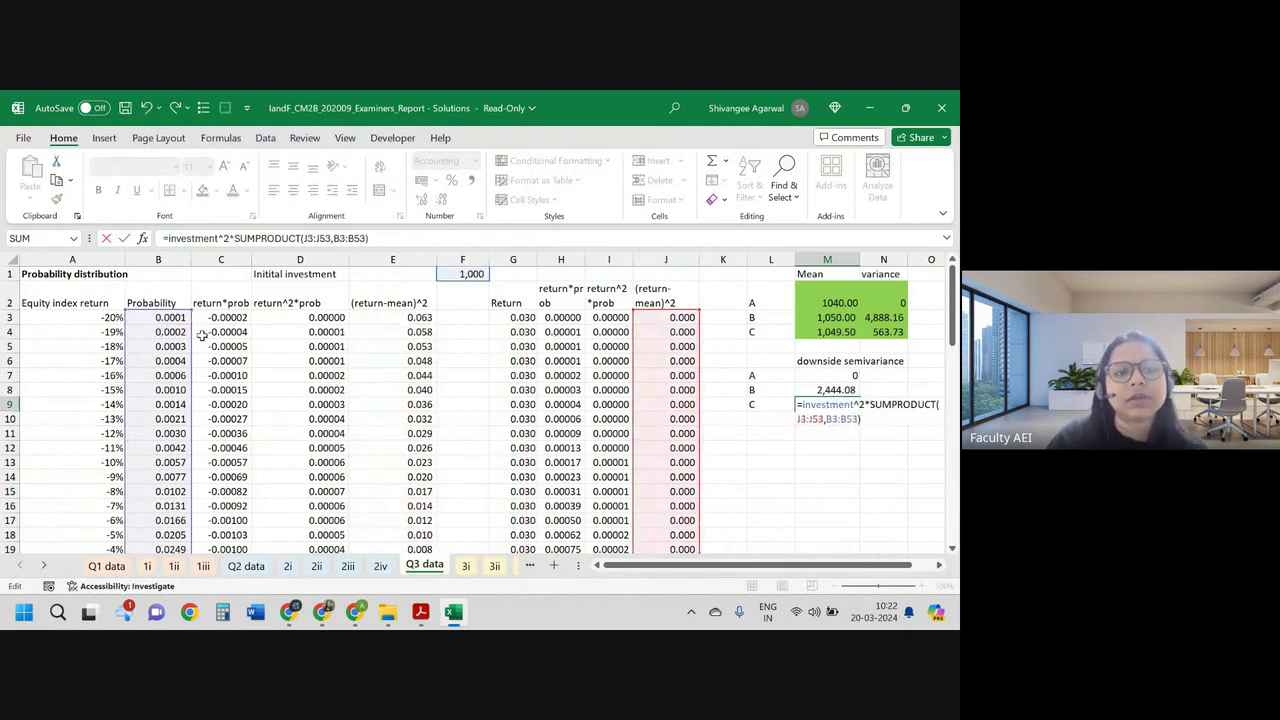
scroll(257, 443, "down", 17)
scroll(260, 441, "up", 3)
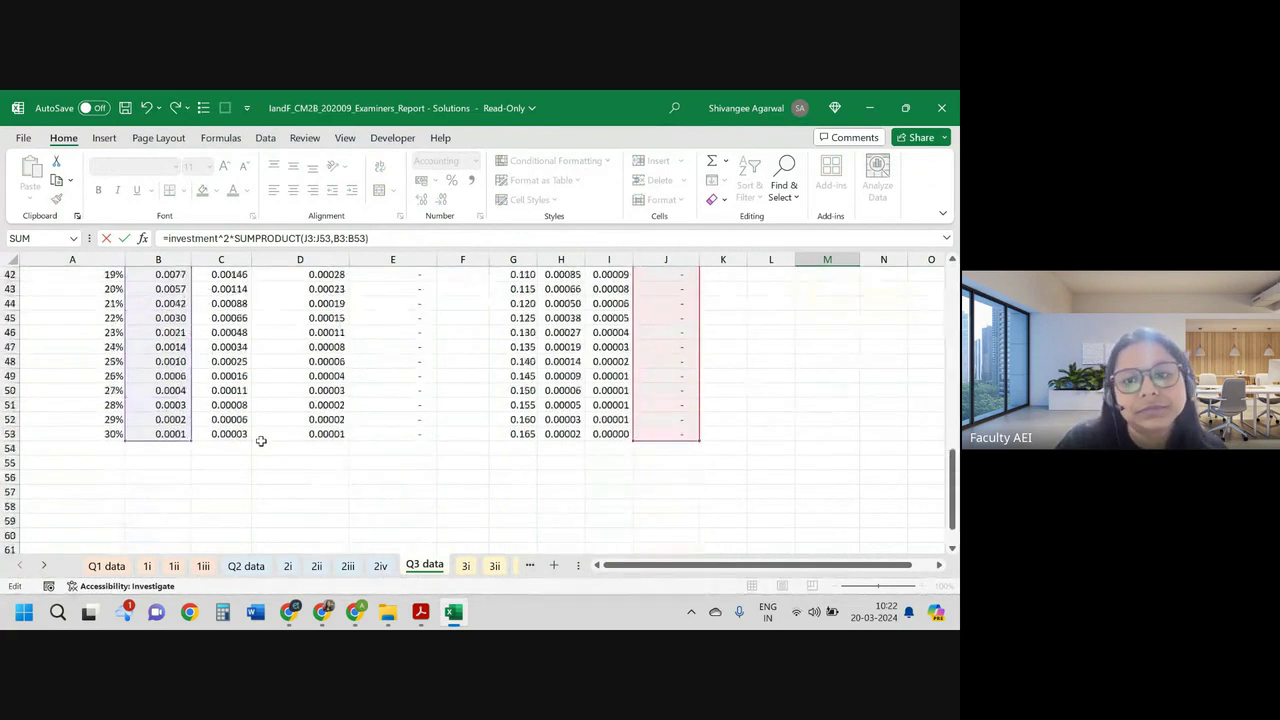
scroll(260, 441, "up", 14)
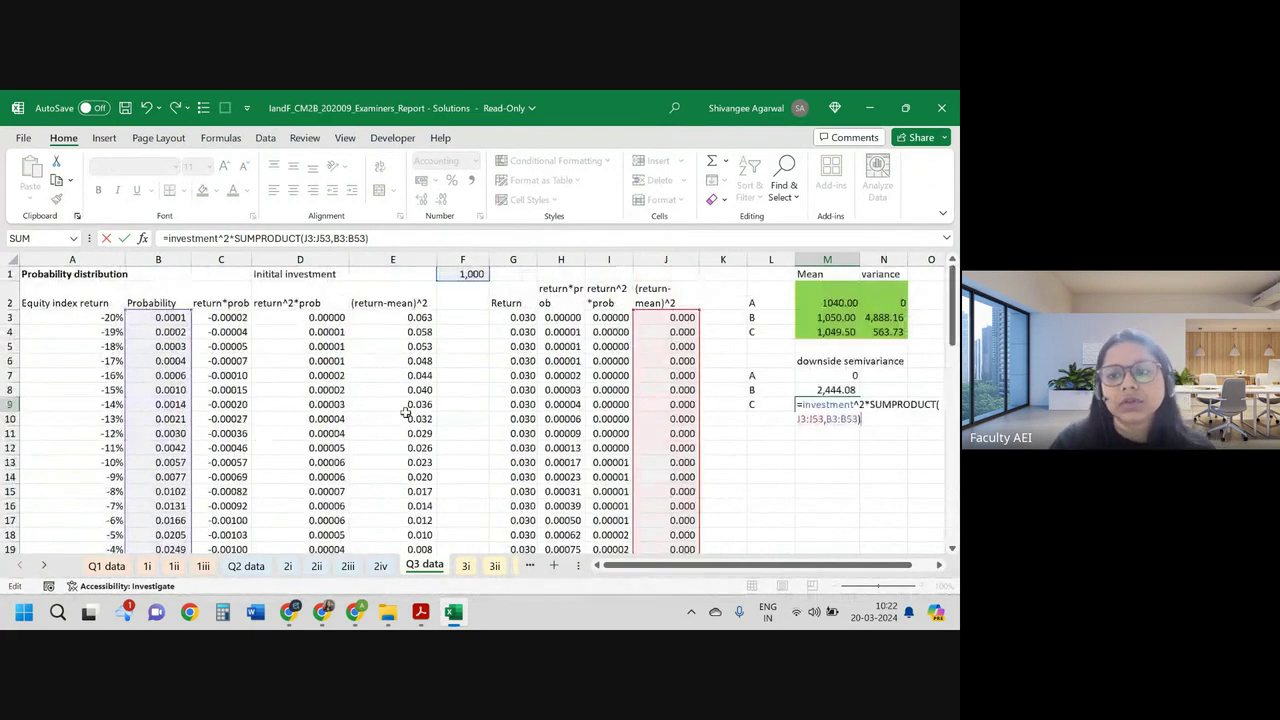
key("ctrl+Return")
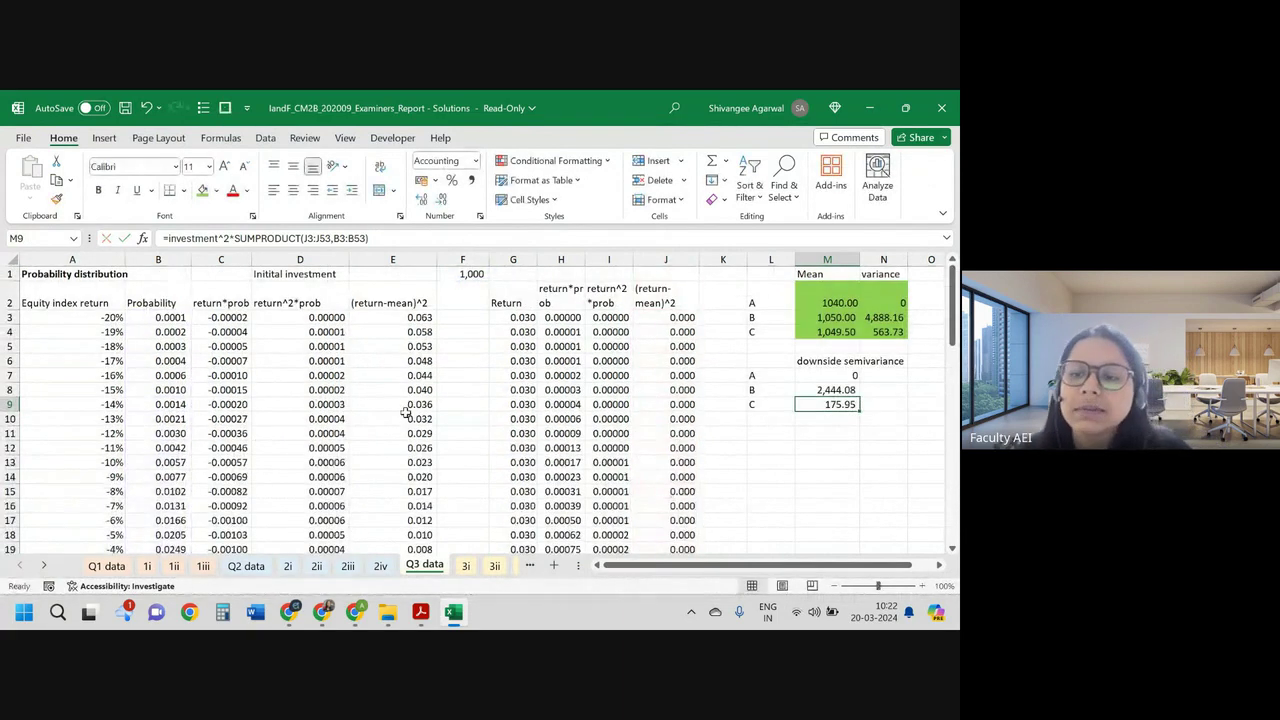
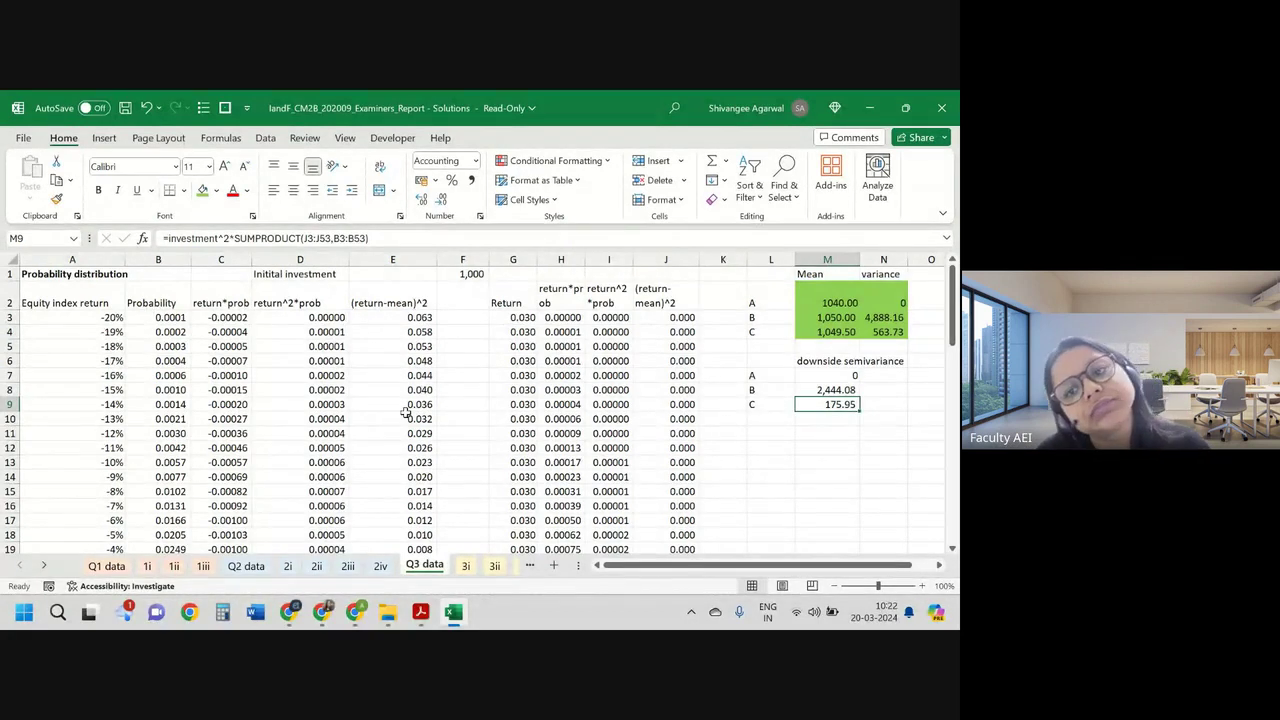
Step: Compare E3's (return-mean)^2 formula with M8's downside semivariance formula, then switch to Google Meet
left_click(406, 318)
left_click(815, 390)
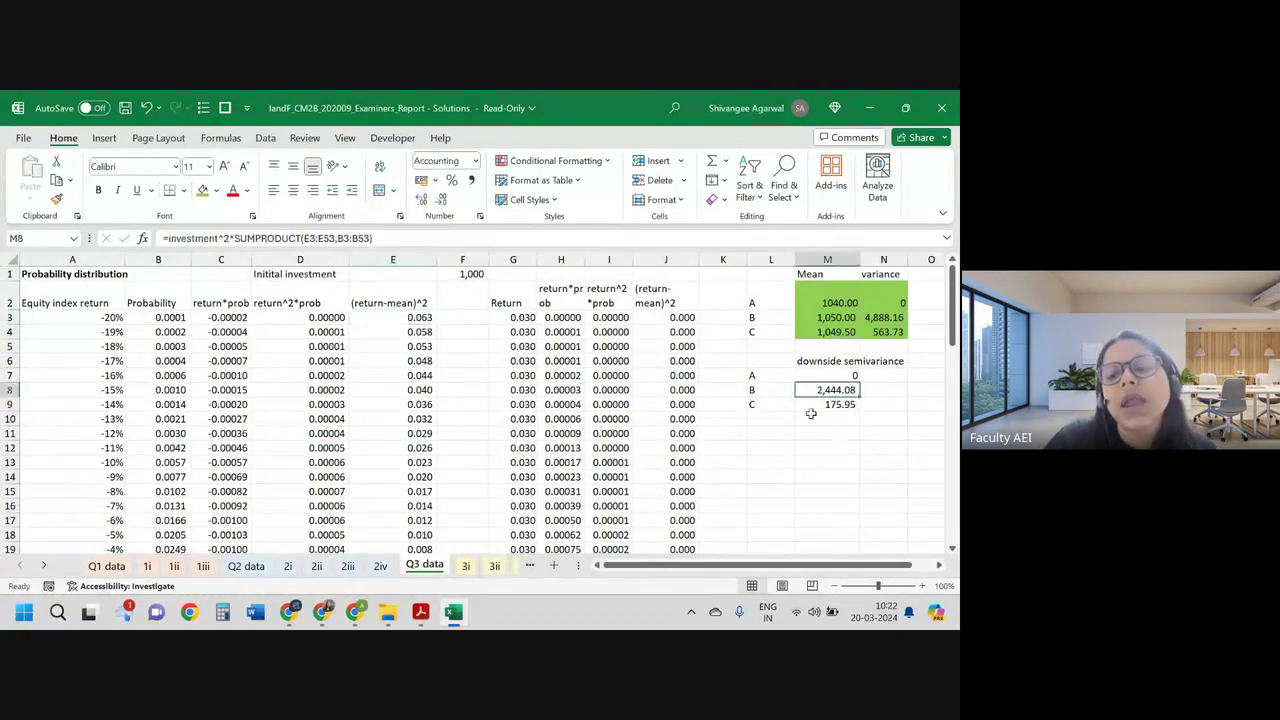
left_click(376, 320)
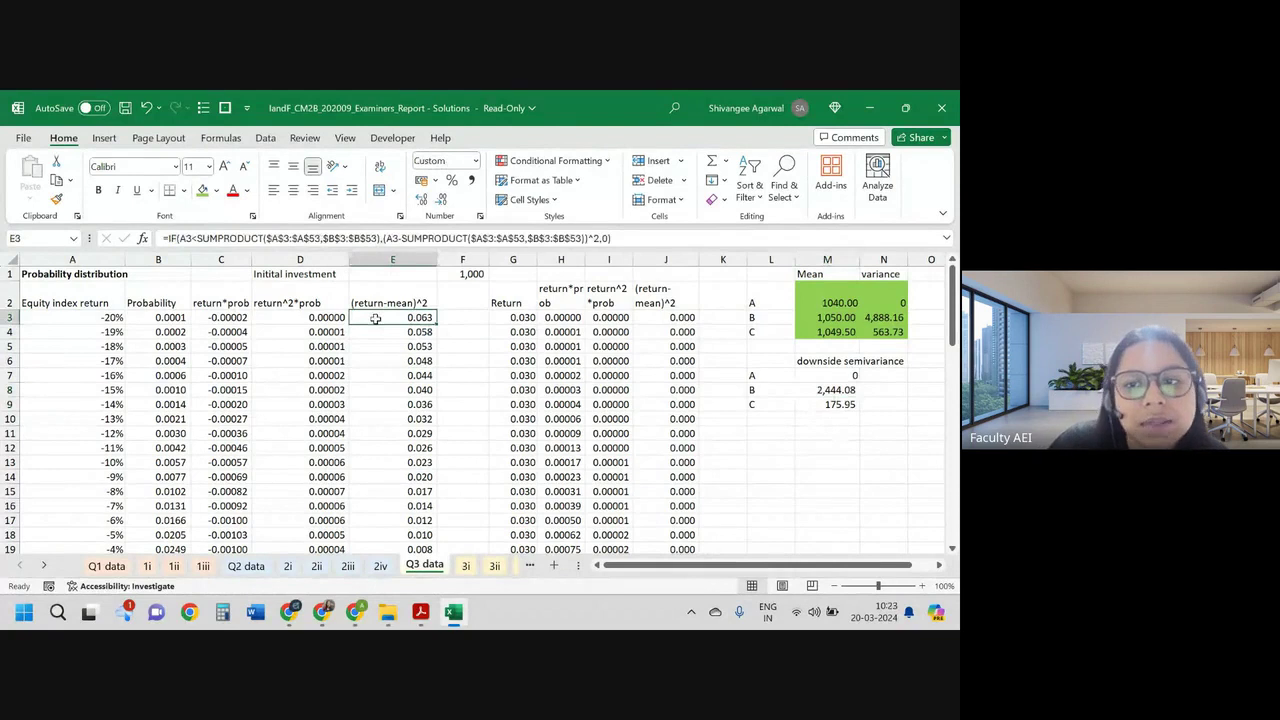
left_click(850, 391)
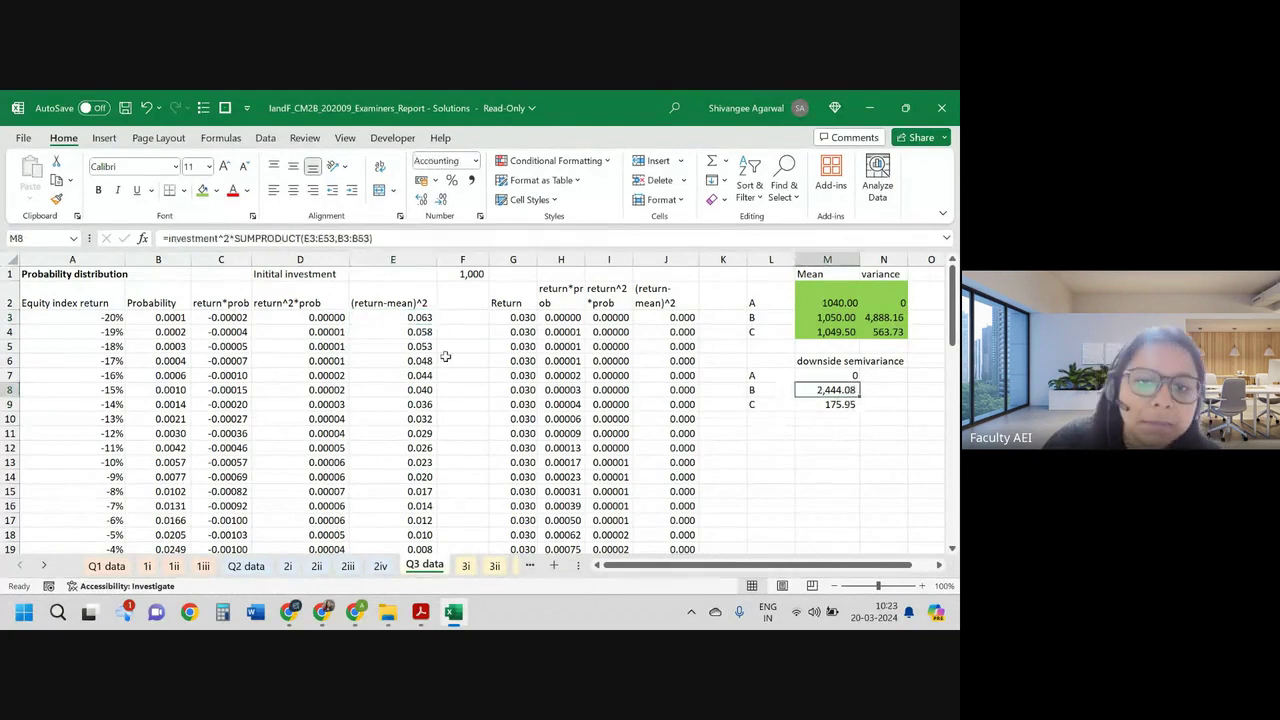
left_click(386, 320)
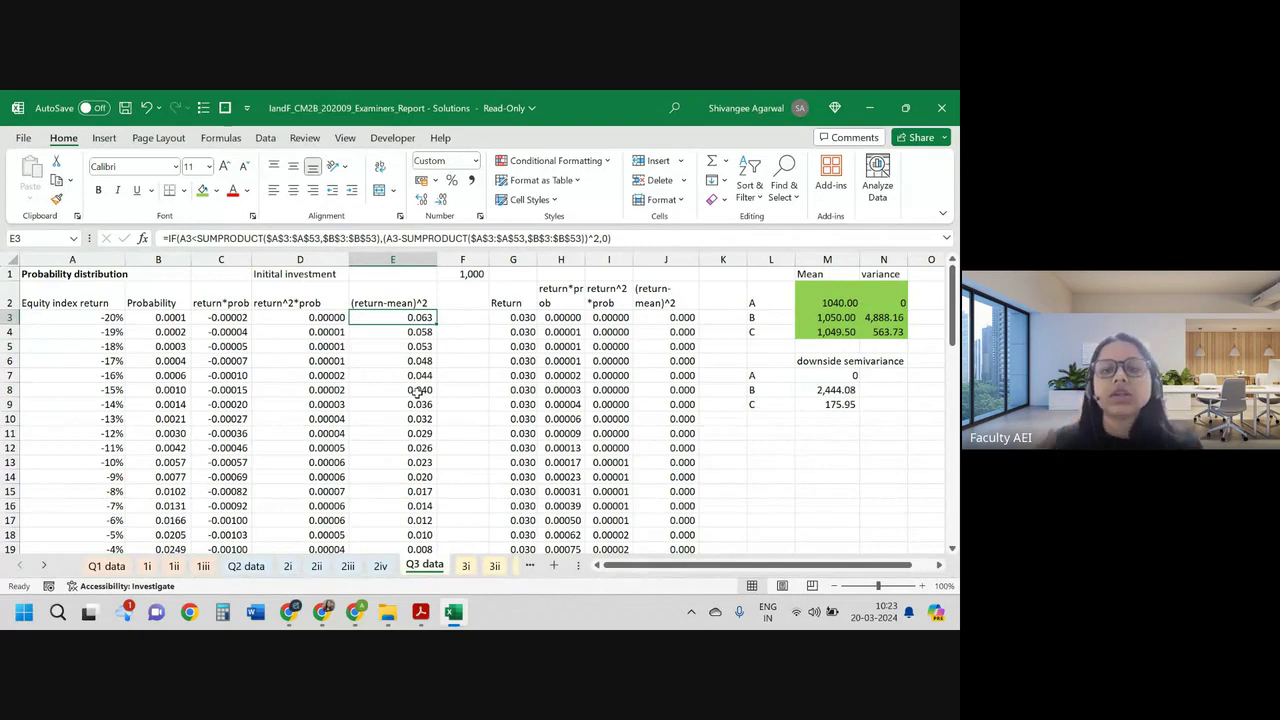
key("alt+Tab")
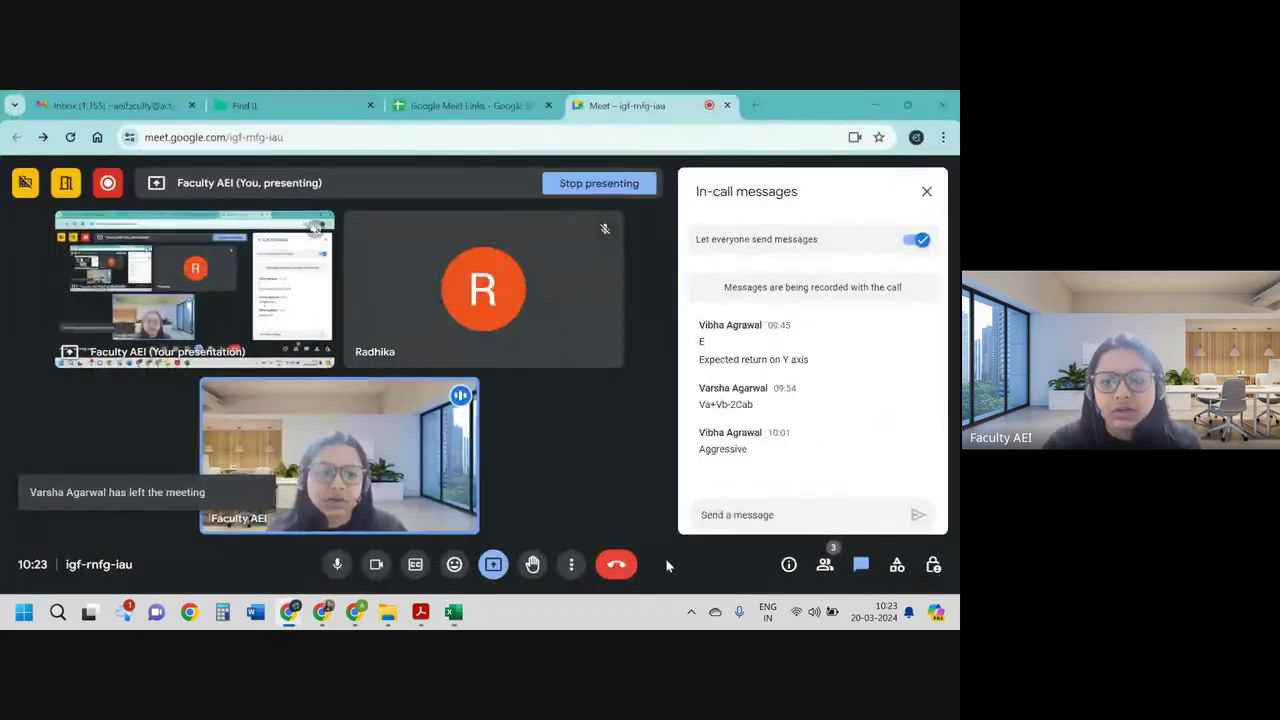
Step: Bring up the exam paper, scroll down and highlight the quadratic utility function definition
key("alt+Tab")
left_click(420, 612)
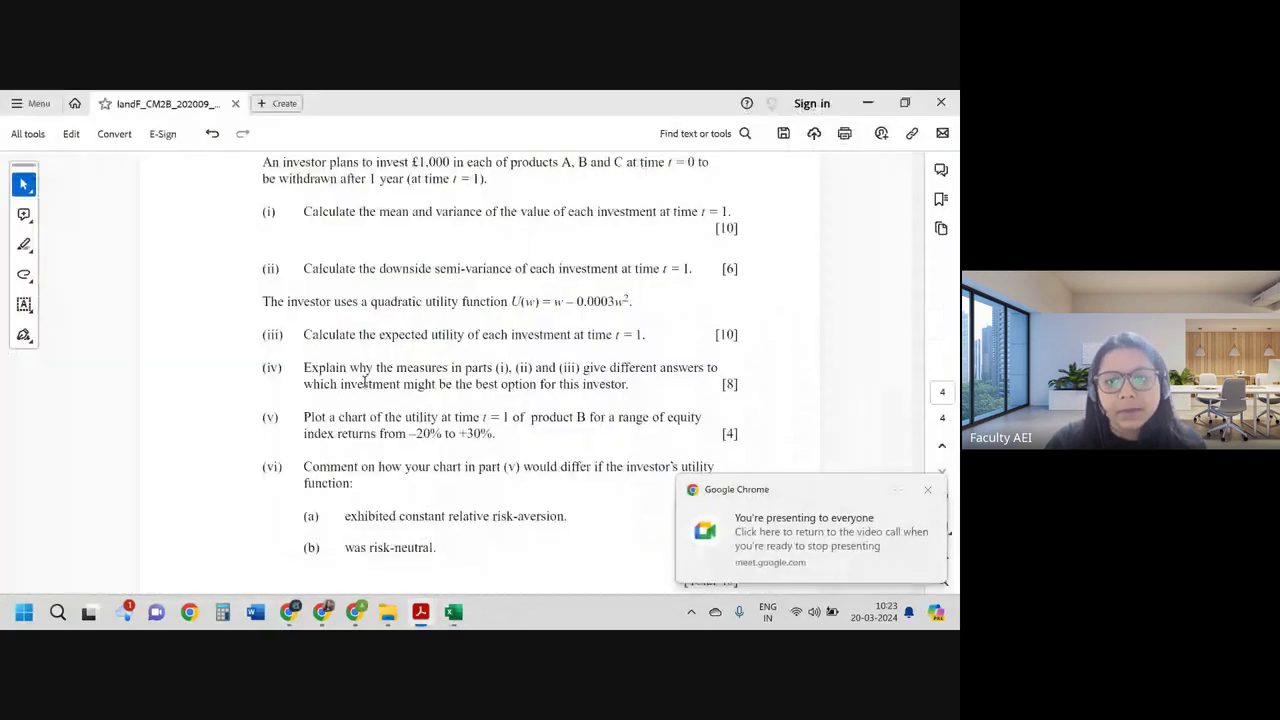
scroll(320, 308, "down", 1)
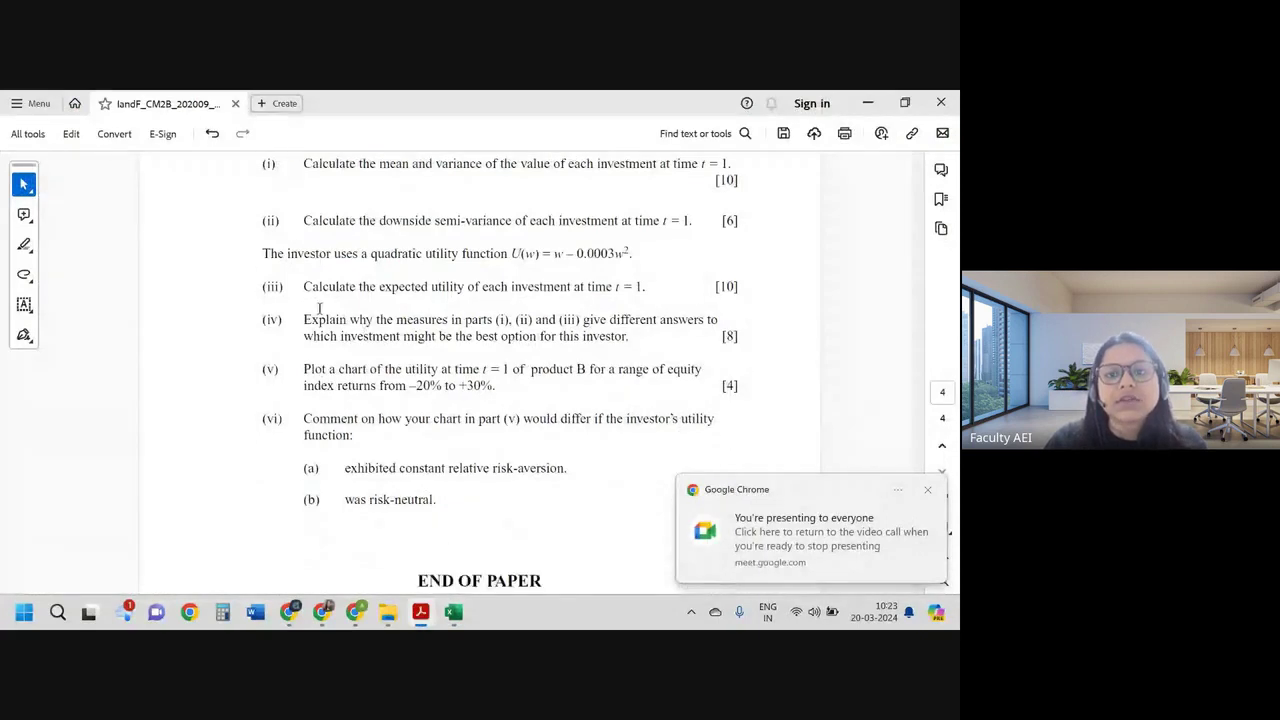
scroll(360, 275, "down", 1)
left_click_drag(371, 206, 628, 206)
left_click(604, 212)
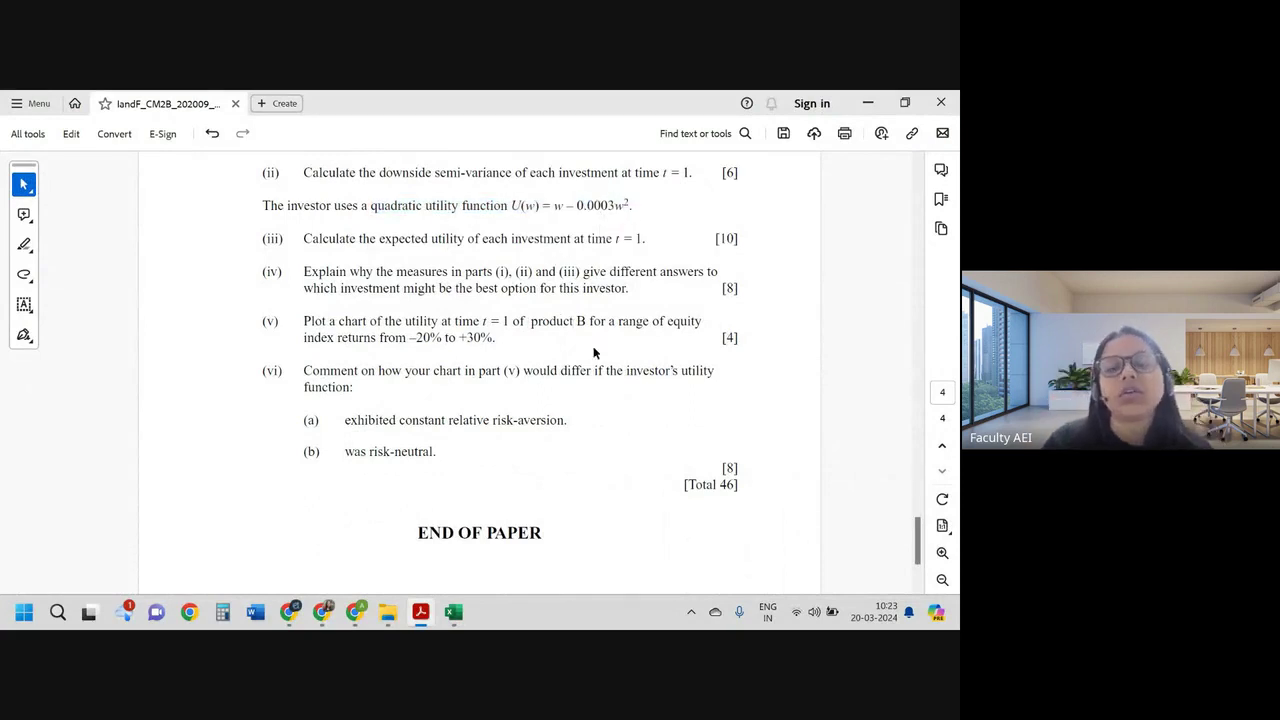
Step: Highlight part (iii)'s t = 1 and full task wording, then return to Excel
left_click_drag(612, 239, 645, 240)
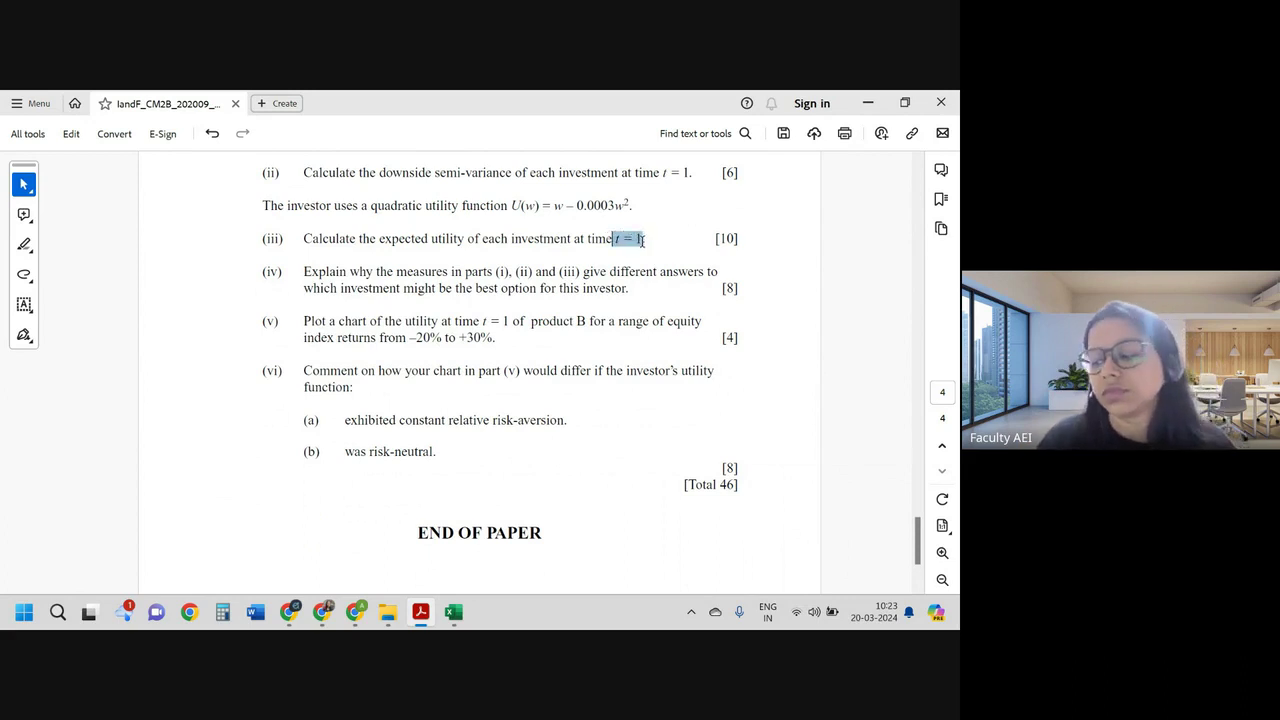
left_click_drag(642, 240, 636, 250)
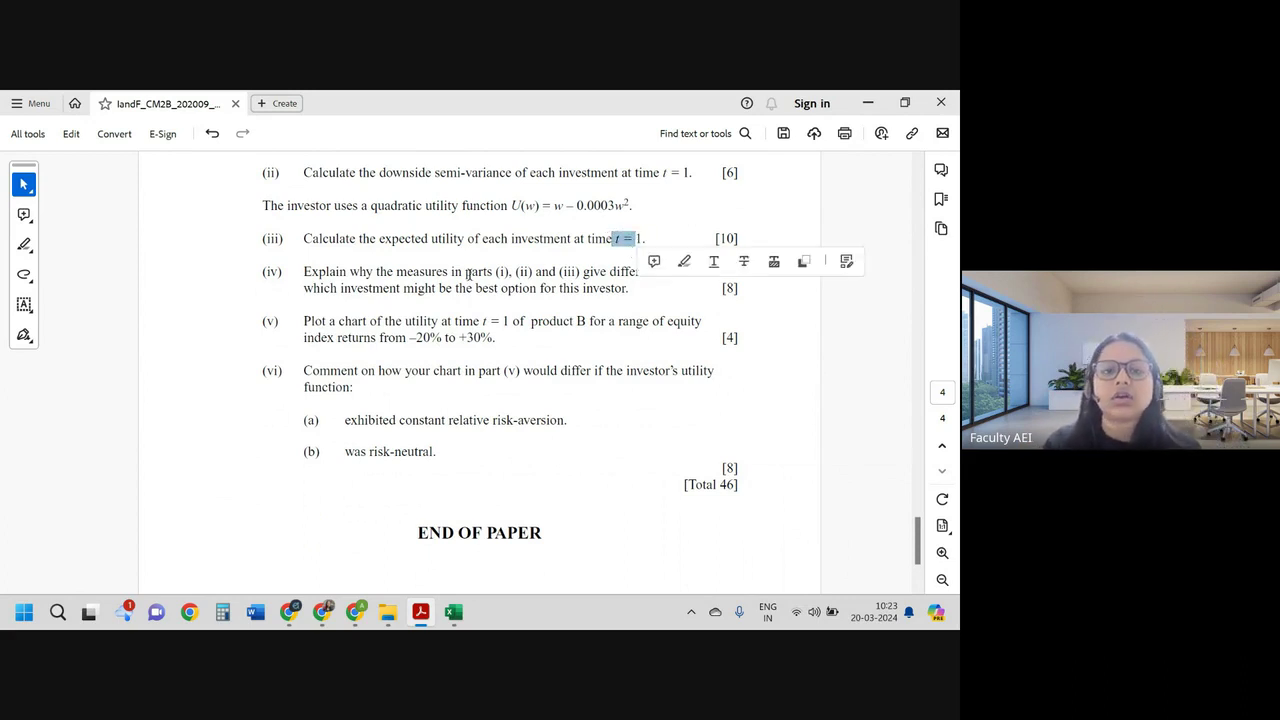
left_click_drag(360, 241, 659, 248)
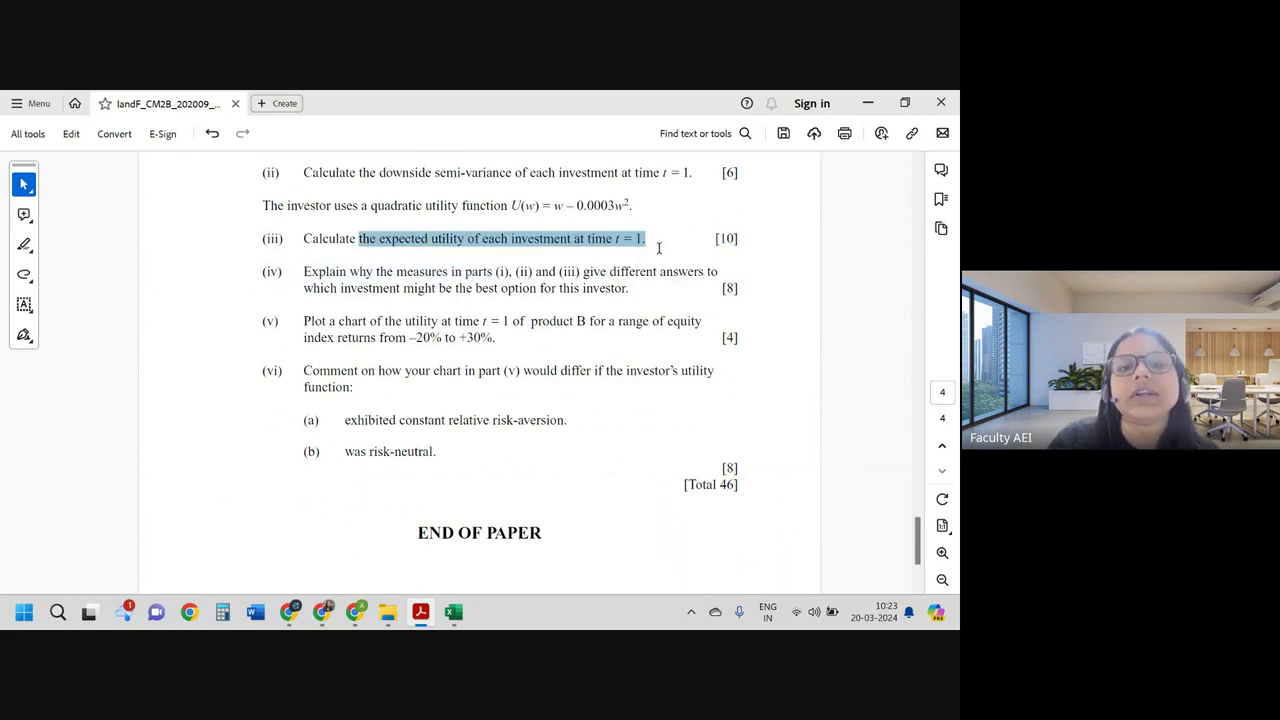
left_click(550, 270)
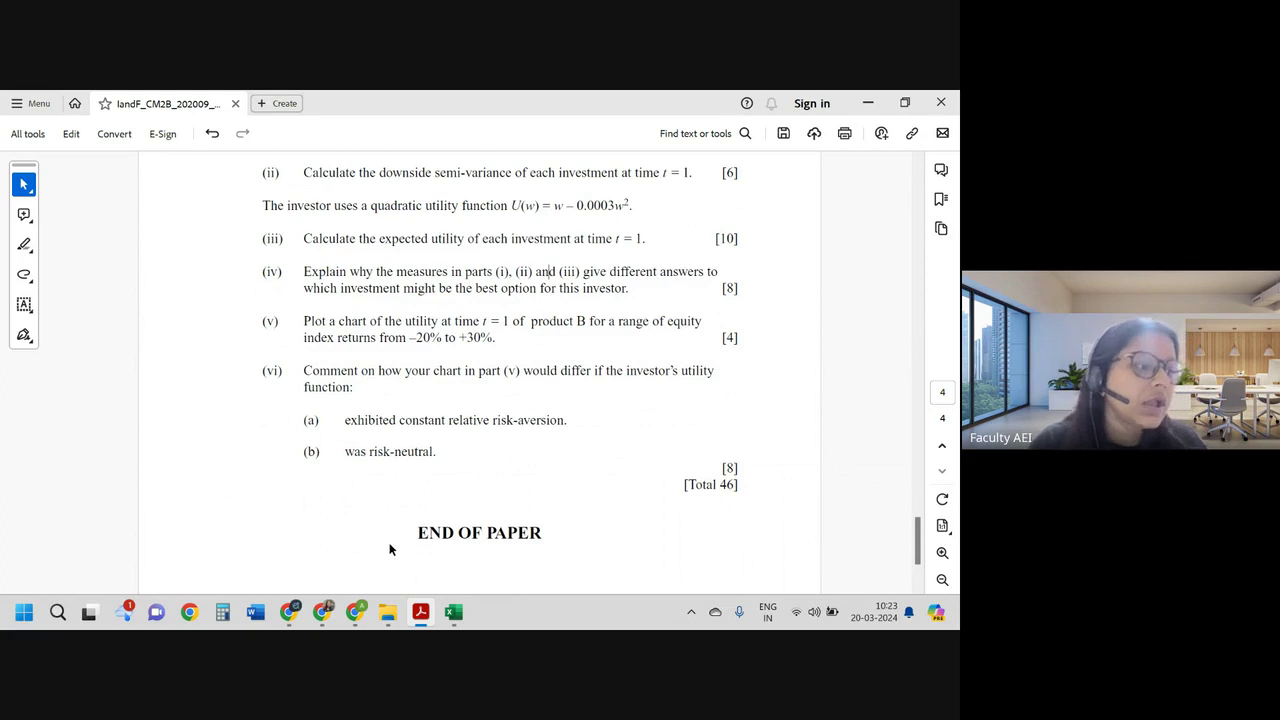
mouse_move(321, 616)
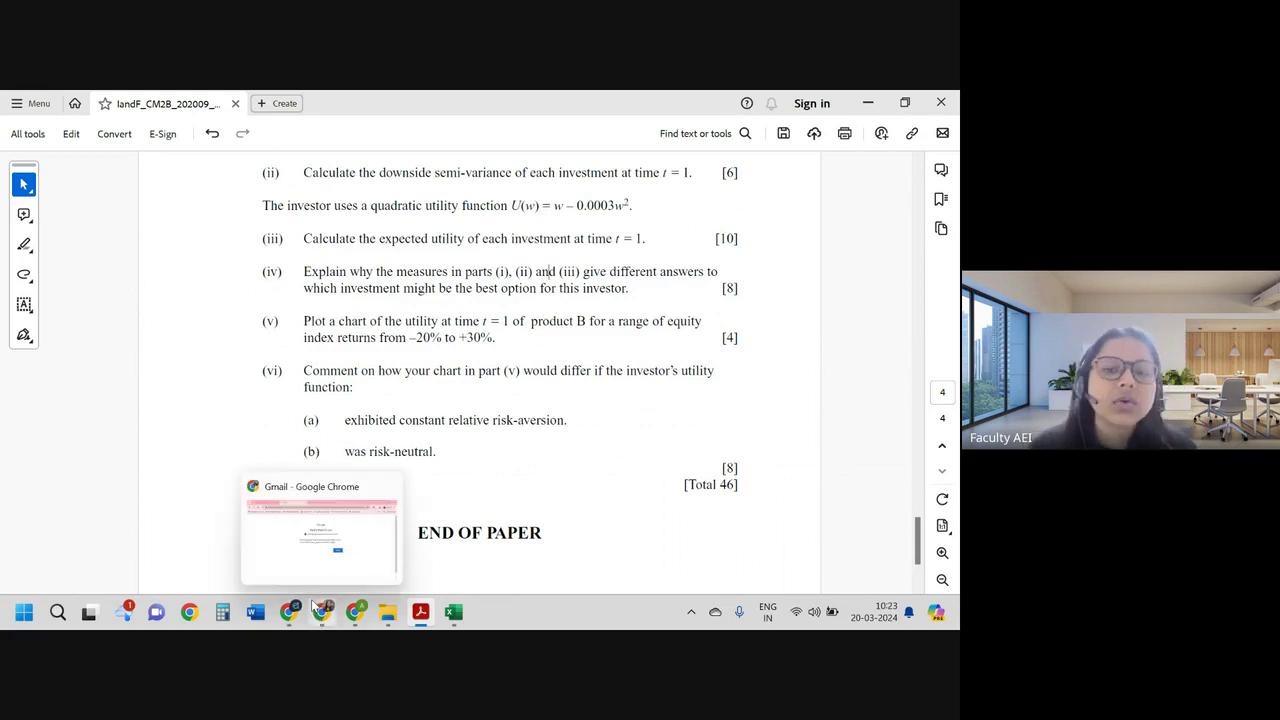
left_click(453, 612)
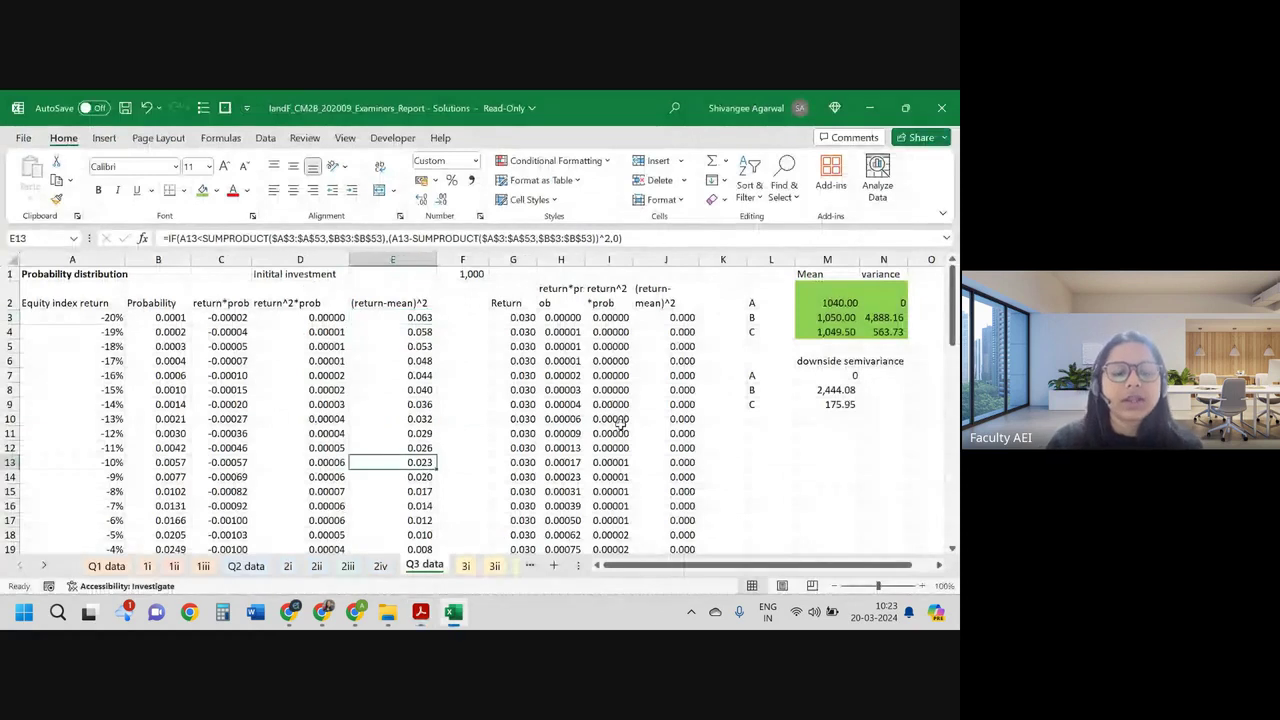
Step: Create a copy of the Q3 data sheet placed before sheet 3i
key("alt+h")
key("o")
key("m")
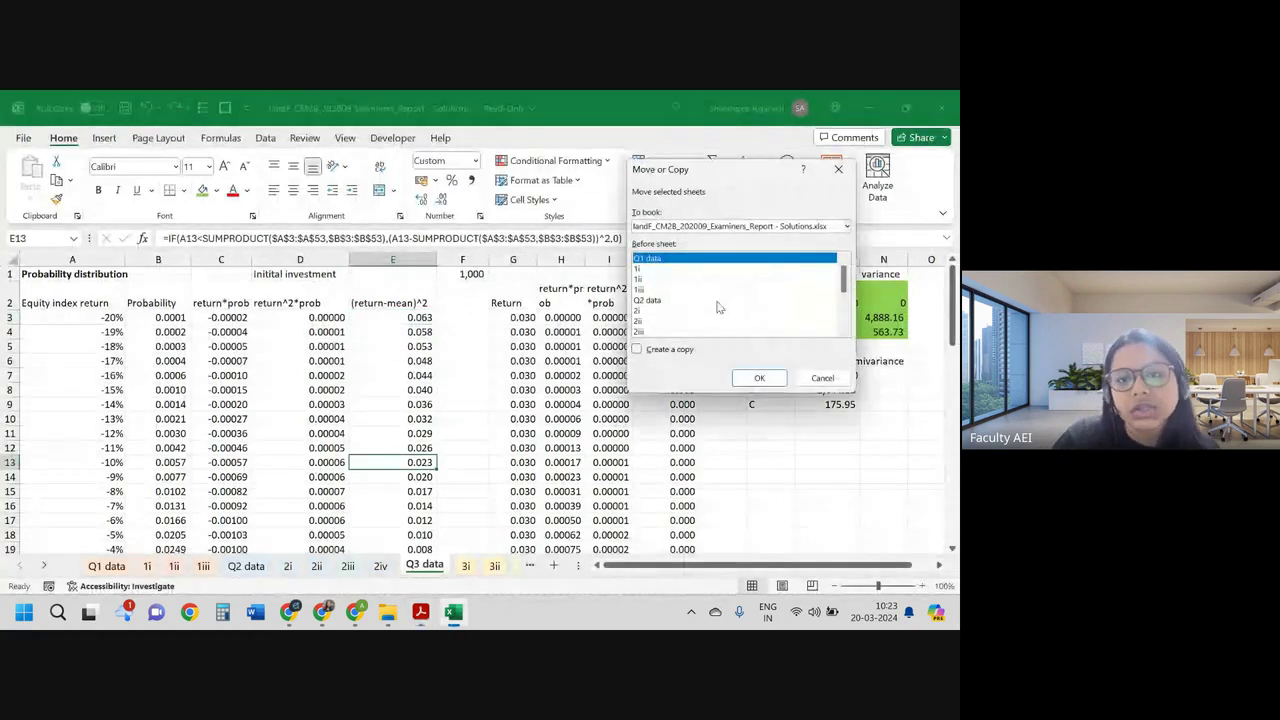
scroll(670, 318, "down", 3)
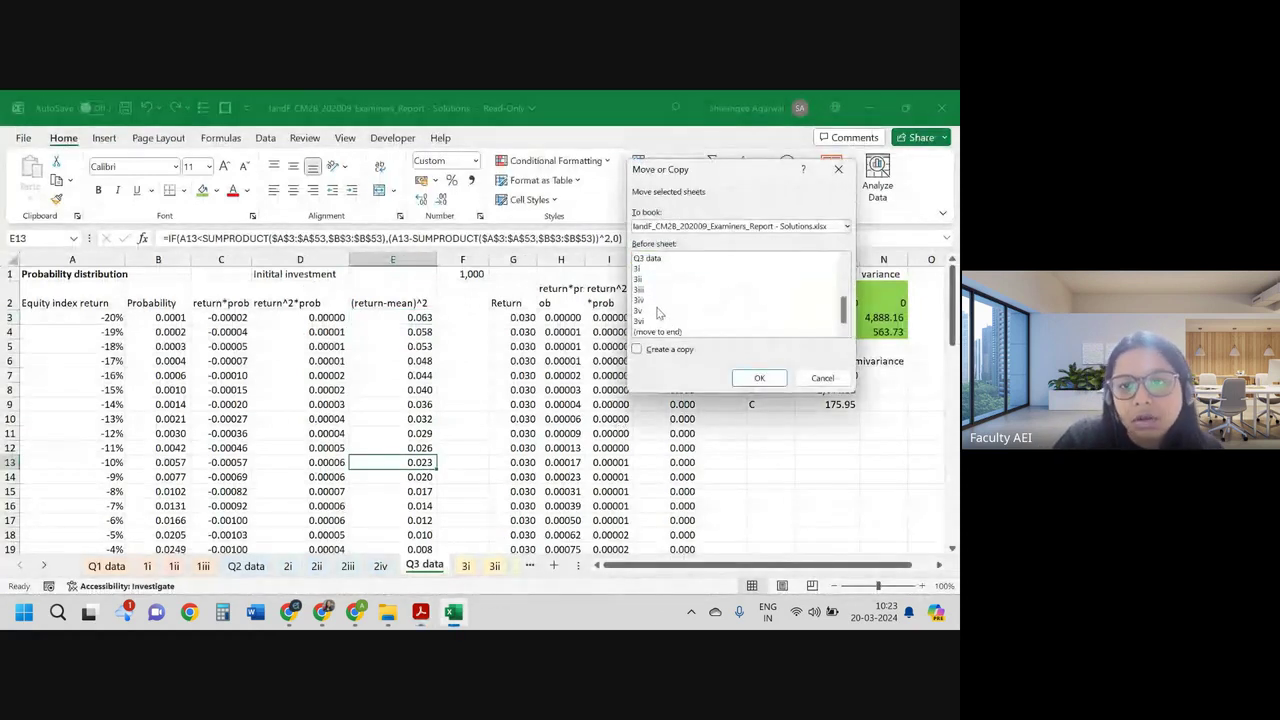
left_click(642, 269)
left_click(665, 352)
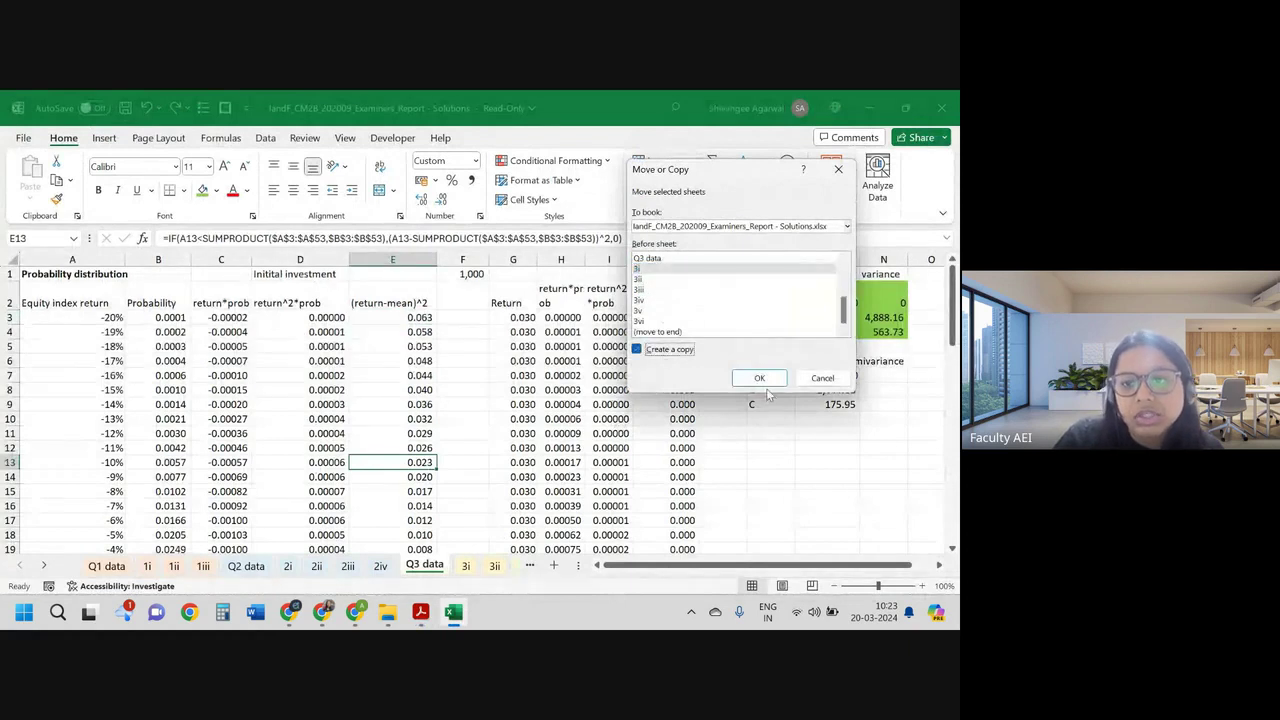
left_click(759, 378)
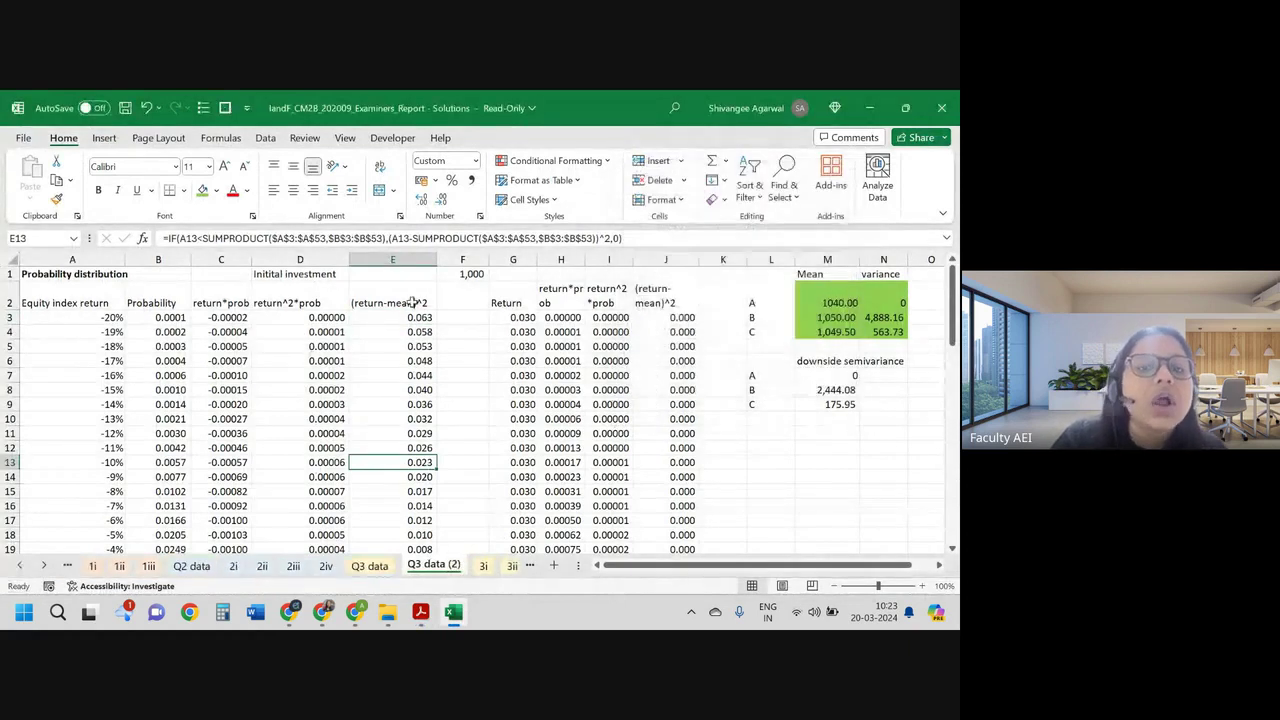
Step: Delete both (return-mean)^2 columns E and J from the copy
left_click(392, 259)
left_click(675, 259, "ctrl")
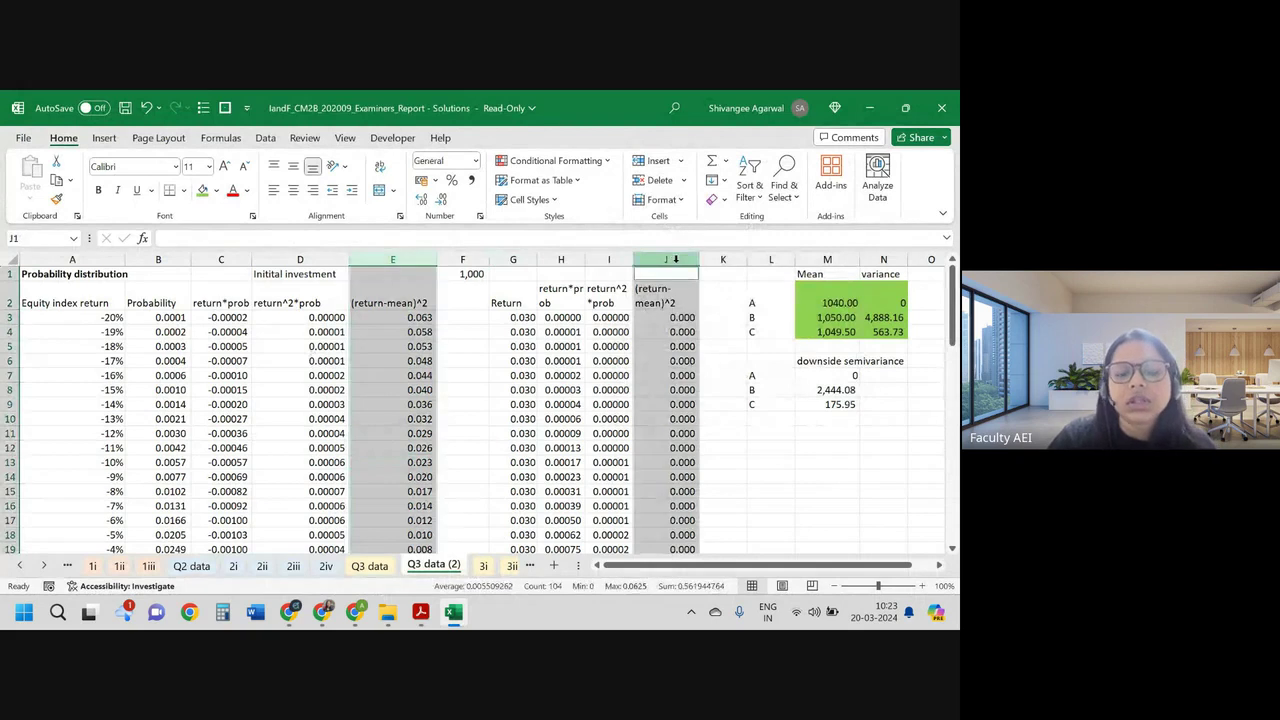
key("ctrl+minus")
left_click(743, 360)
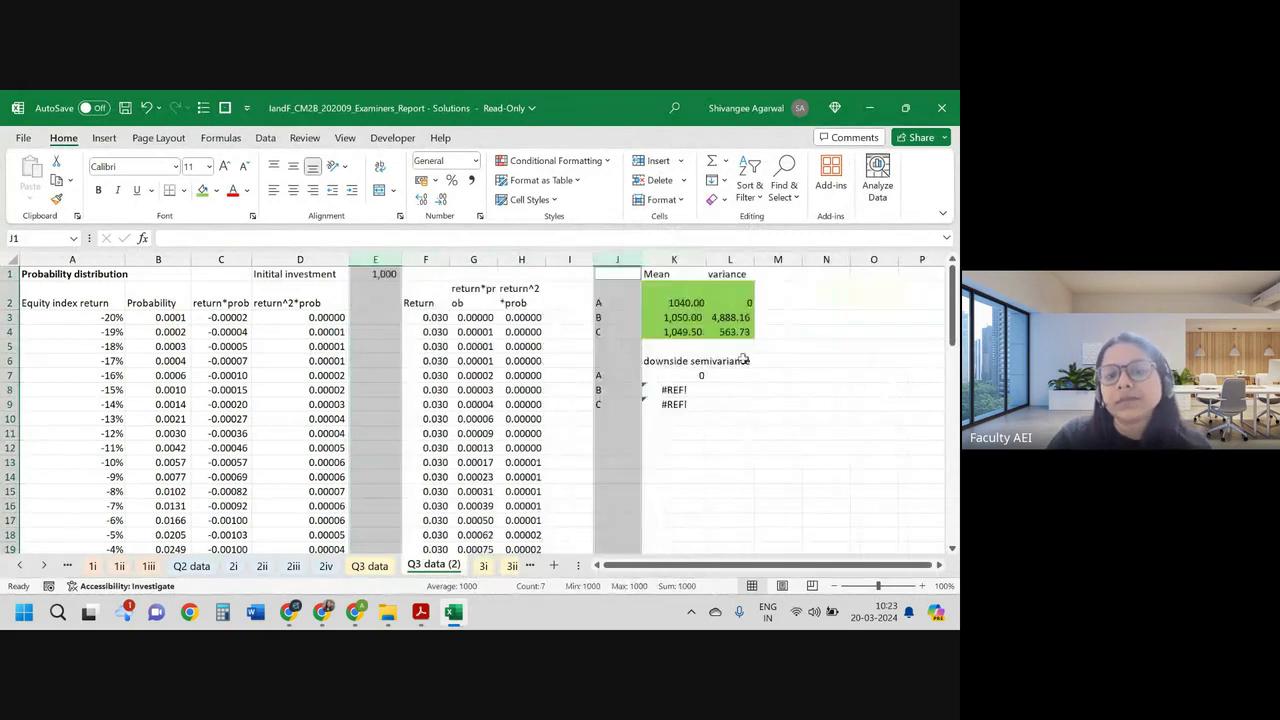
Step: Clear the downside semivariance results and leftover A, B, C labels
left_click_drag(660, 366, 748, 443)
key("Delete")
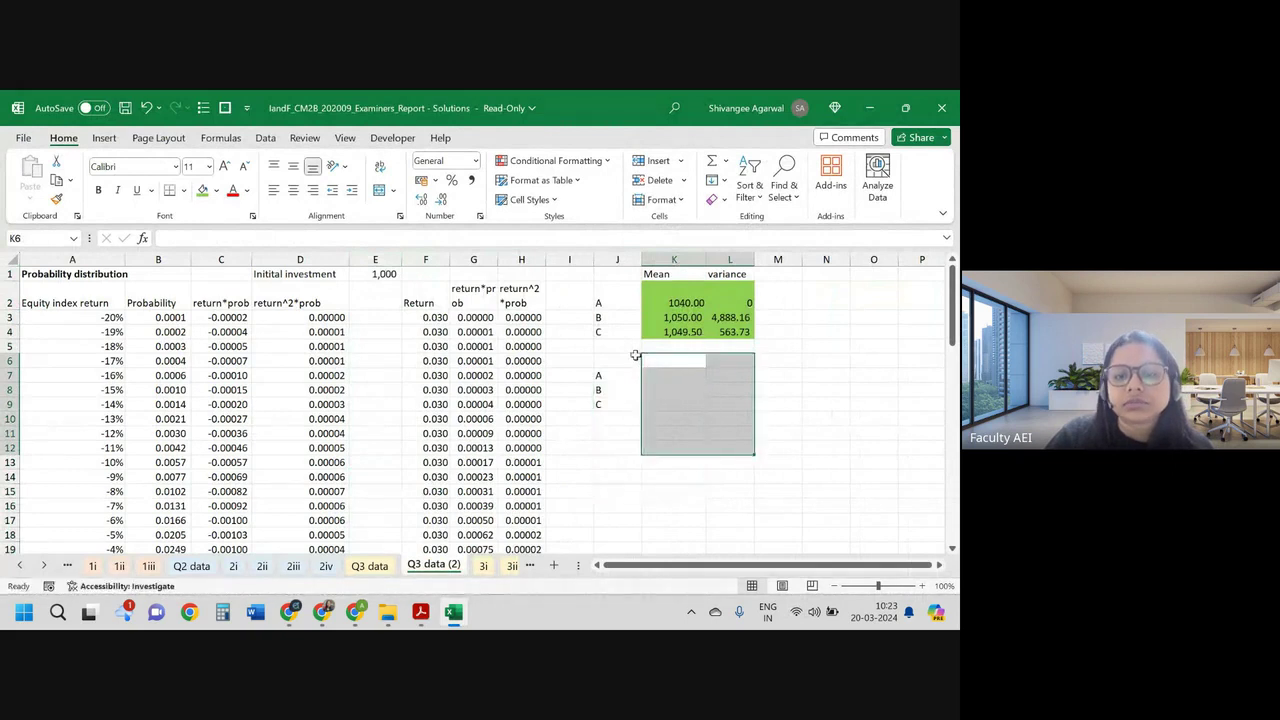
left_click_drag(617, 346, 790, 420)
key("Delete")
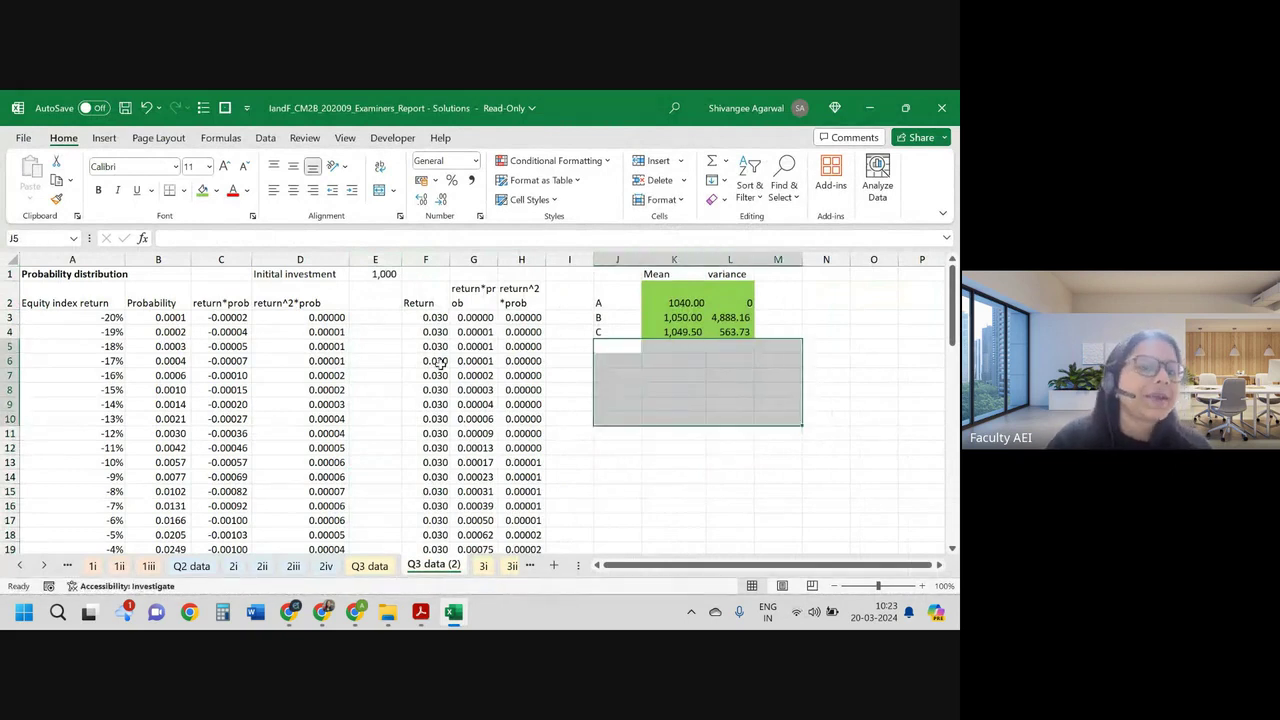
left_click(357, 373)
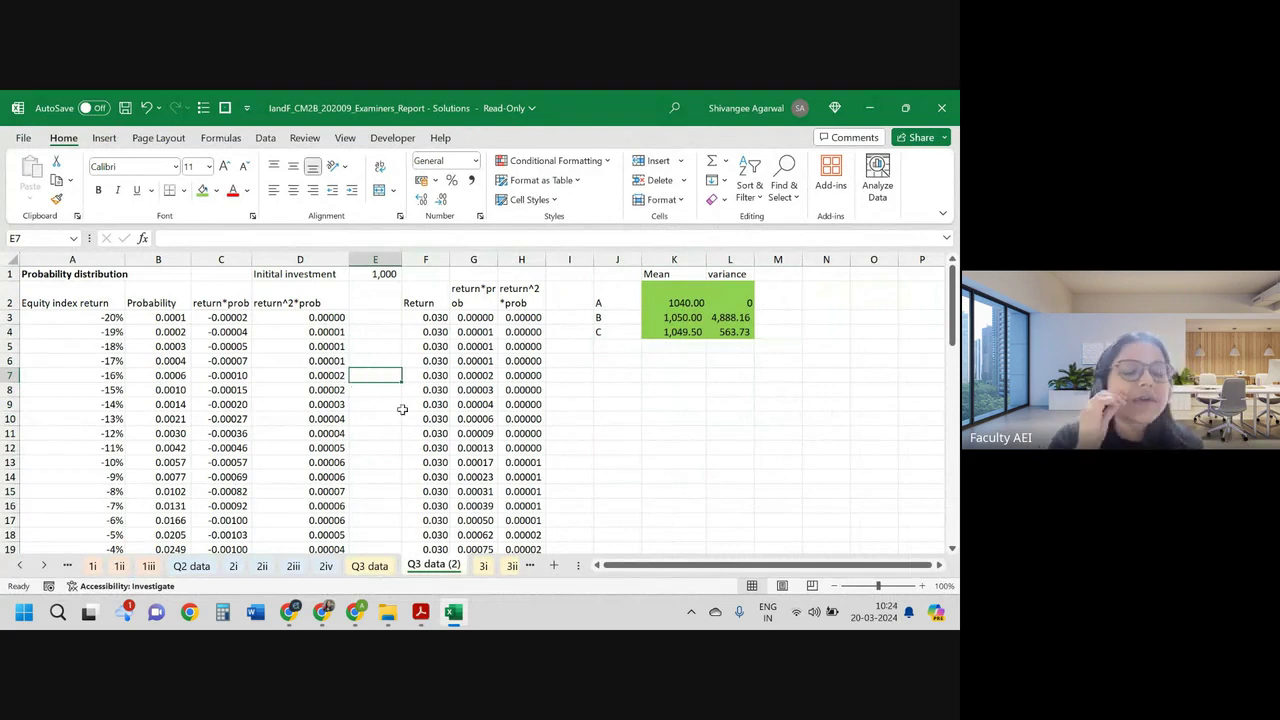
key("Right")
Step: Highlight the utility function w – 0.0003w² in the paper, then return to Excel
key("alt+Tab")
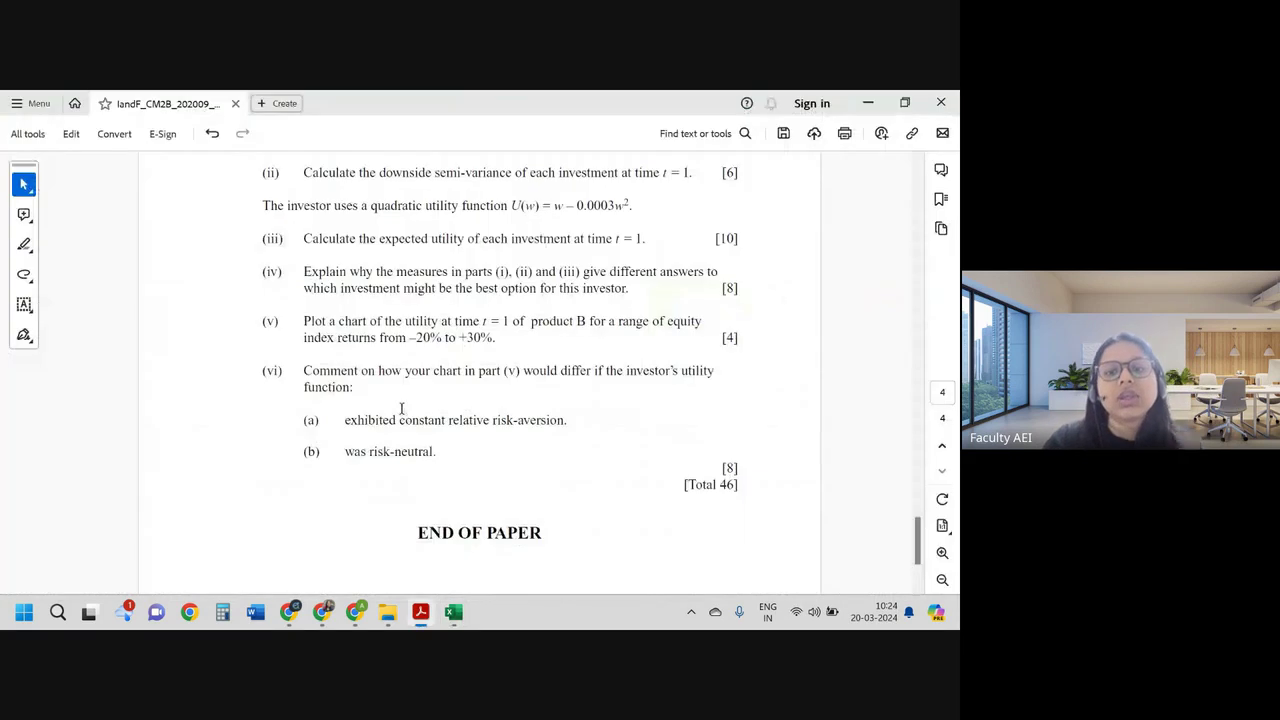
left_click_drag(555, 207, 599, 217)
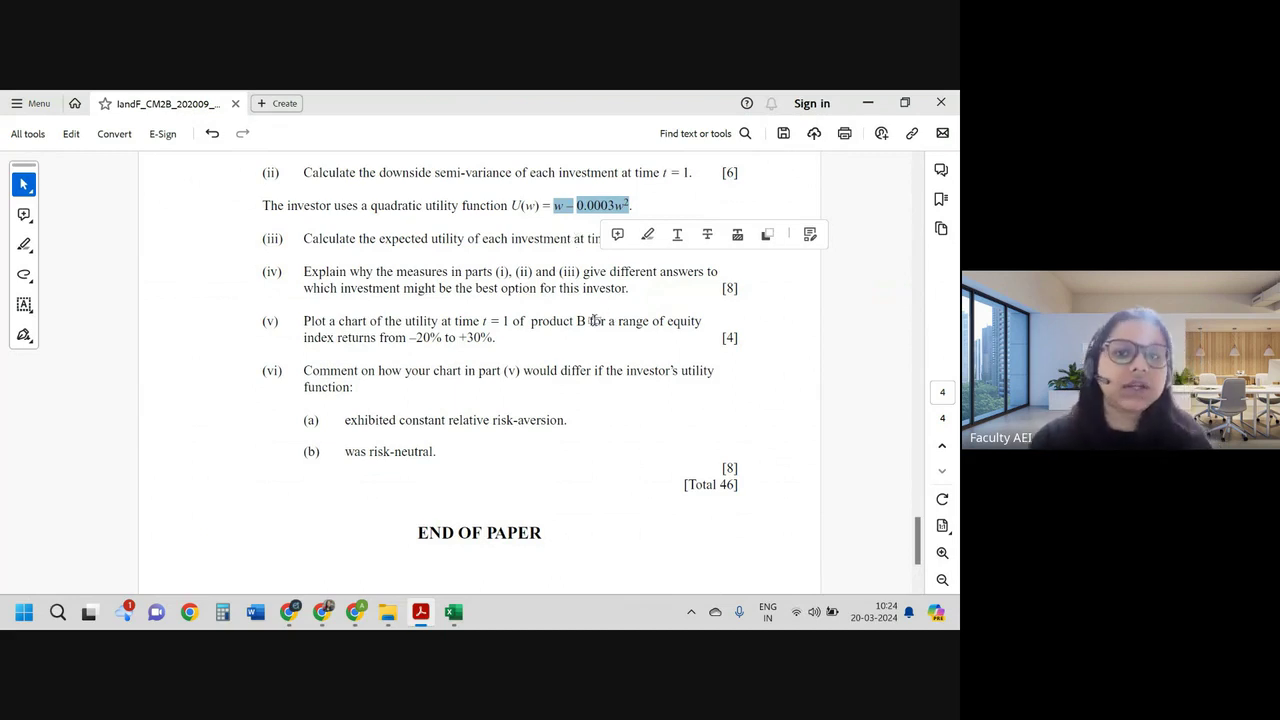
key("alt+Tab")
Step: Insert blank columns E to G before the Return data
left_click(385, 259)
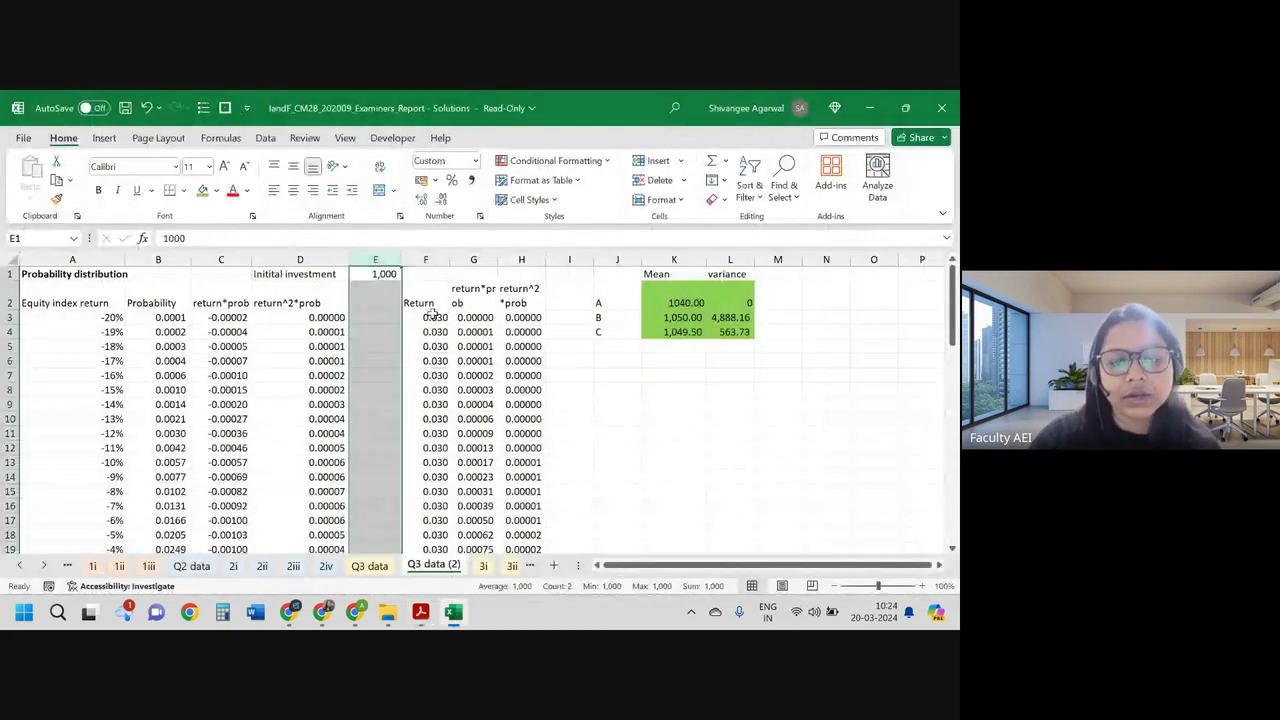
key("ctrl+shift+plus")
key("ctrl+shift+plus")
key("ctrl+shift+plus")
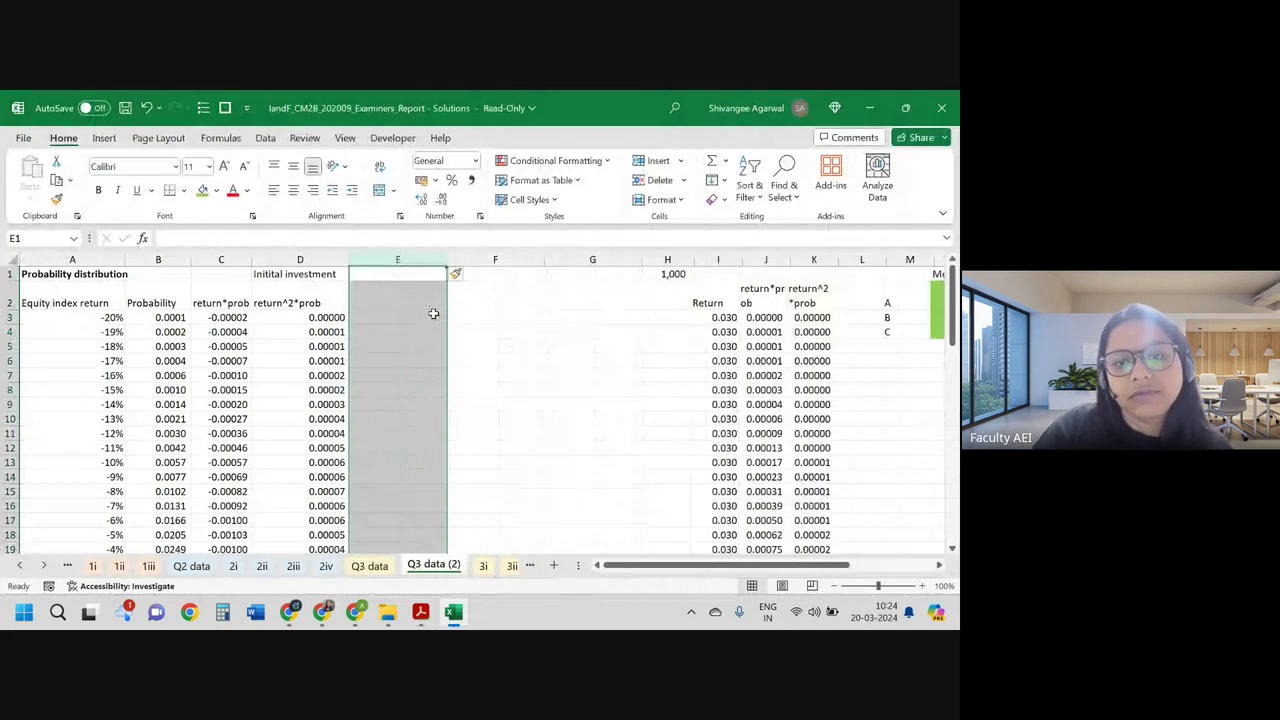
left_click(449, 326)
left_click_drag(400, 259, 609, 252)
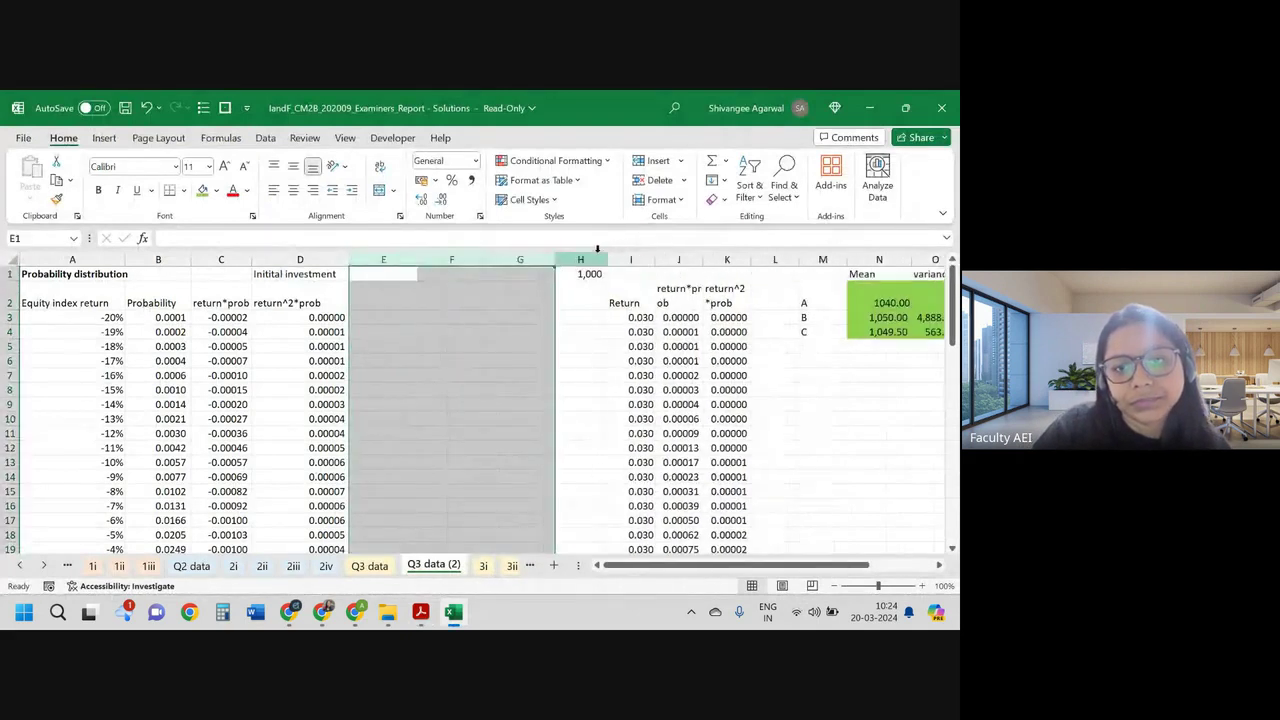
Step: Head cell E2 'Wealth at t=1'
left_click(400, 301)
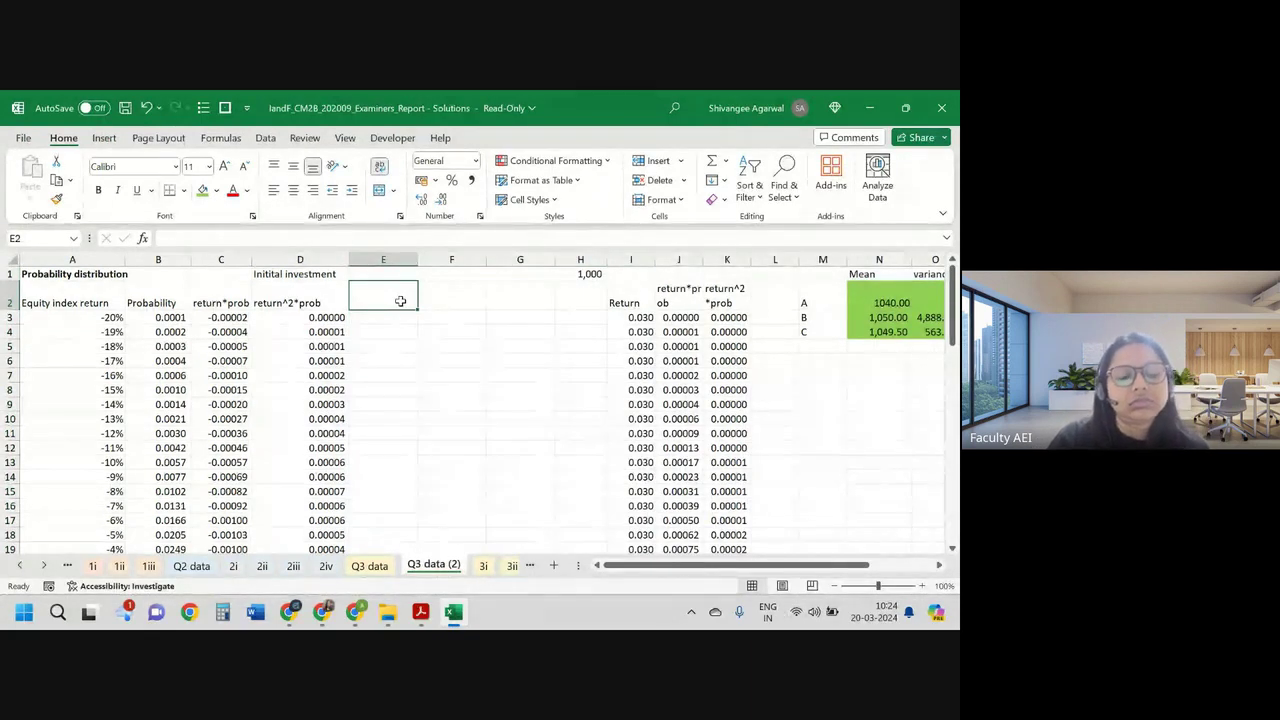
type("Wealth ")
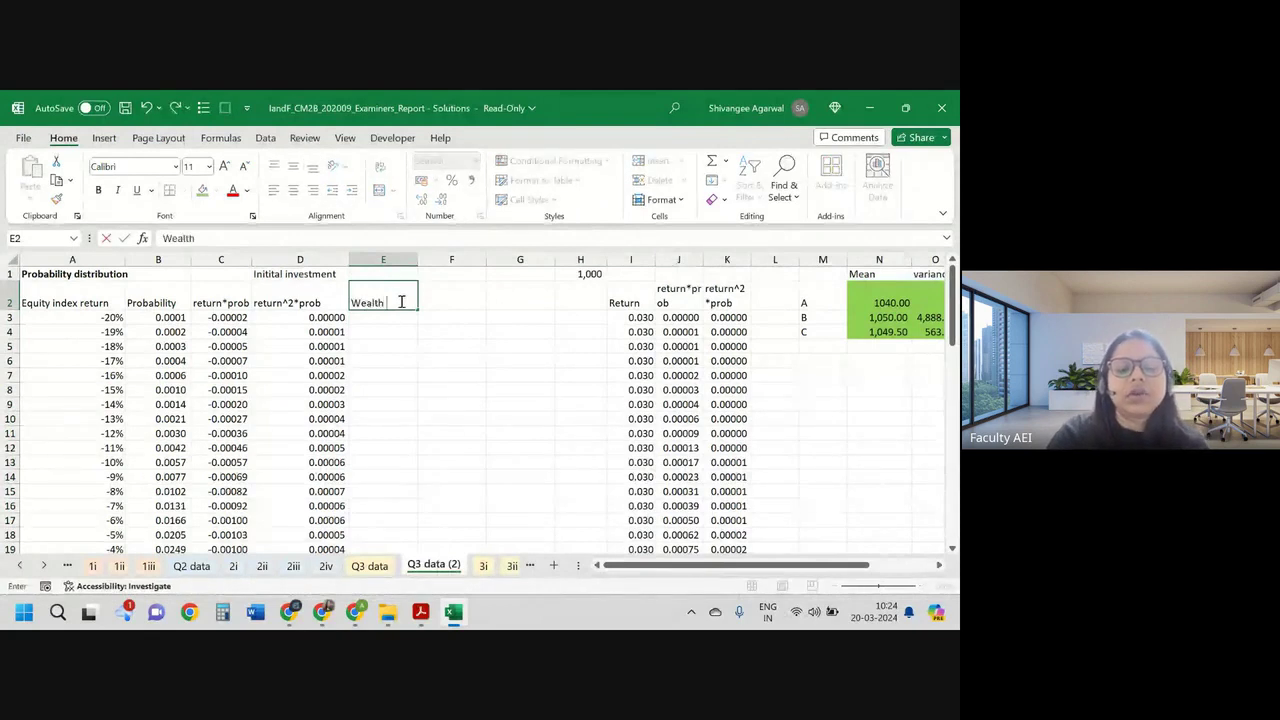
type("at t=1")
key("Return")
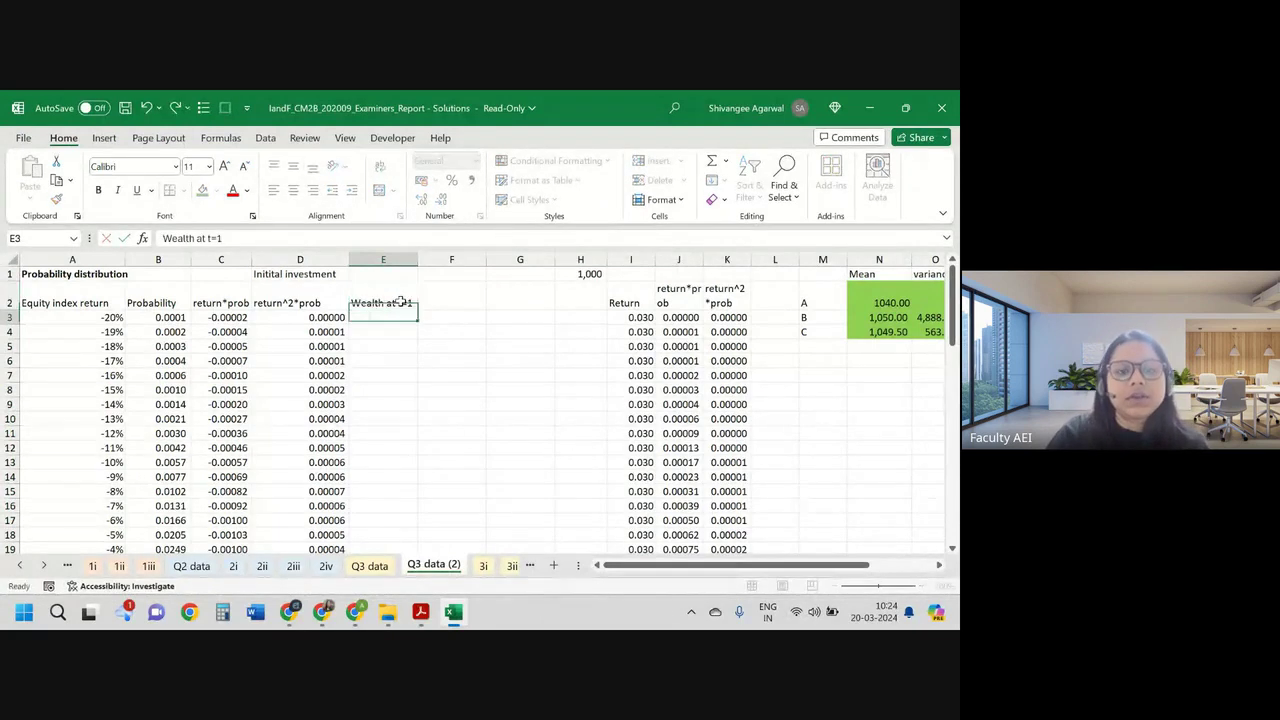
type("=")
key("Up")
key("Up")
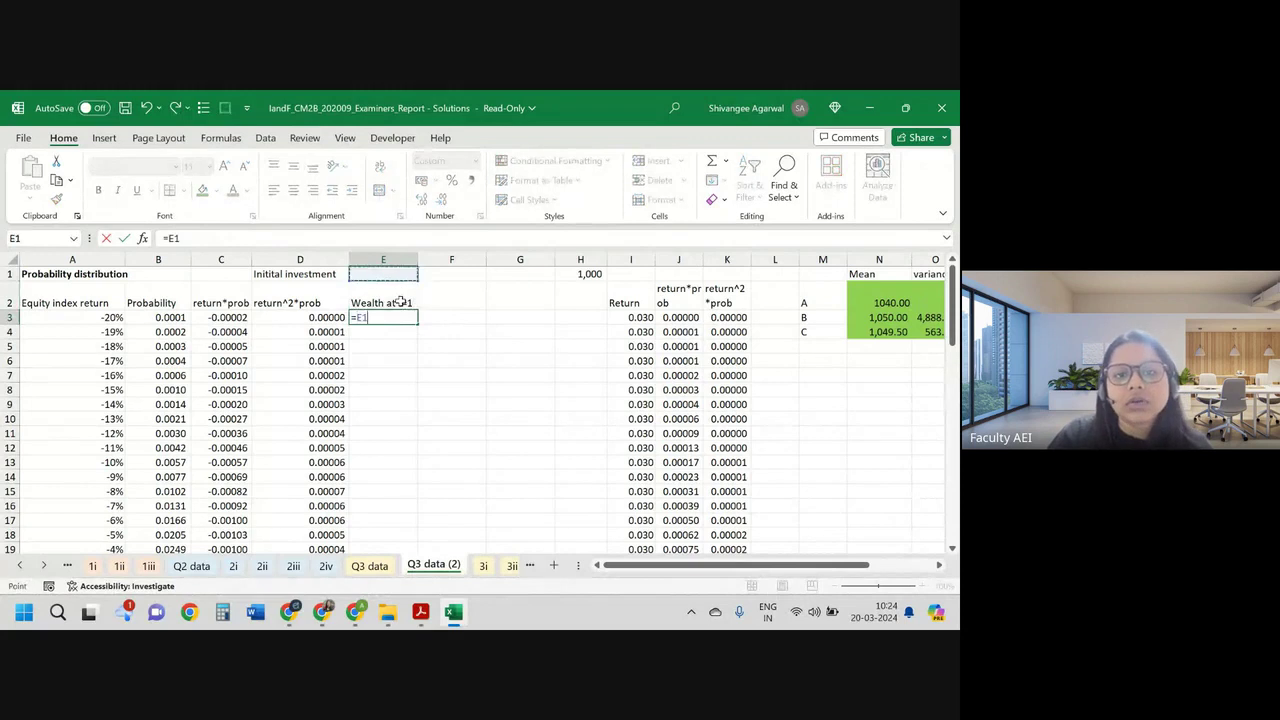
key("Down")
key("Down")
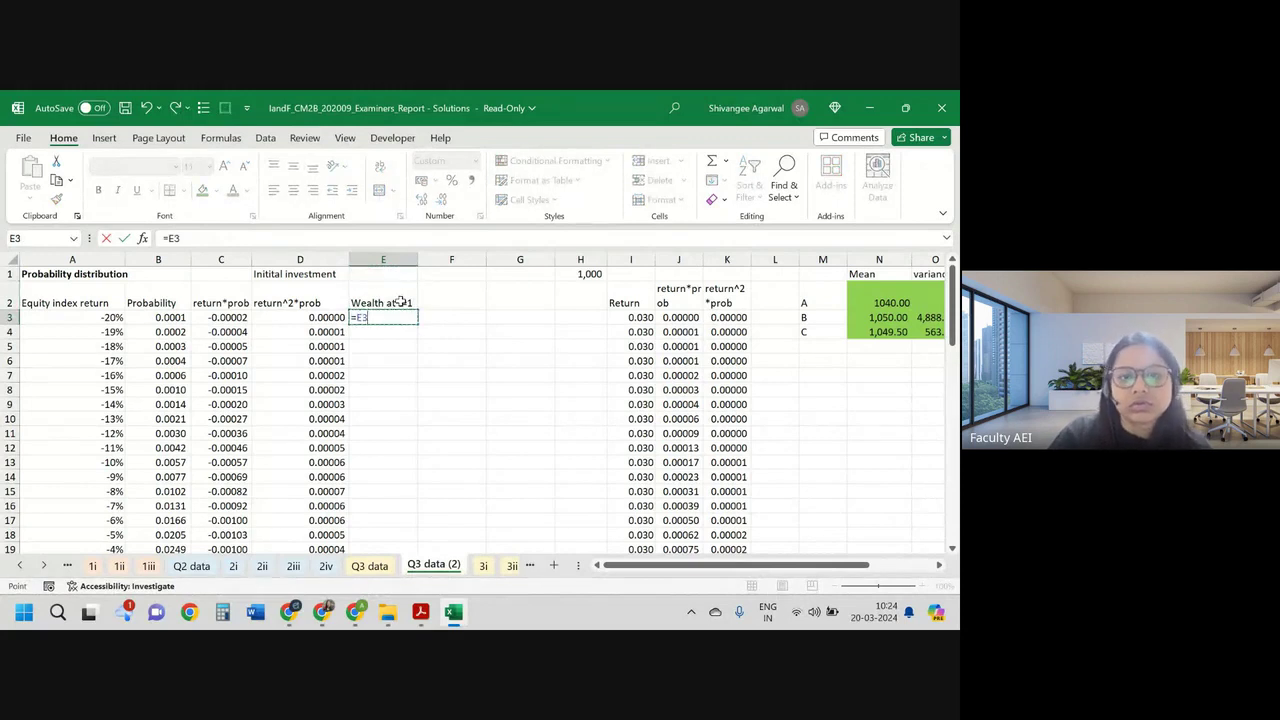
key("BackSpace")
key("BackSpace")
key("BackSpace")
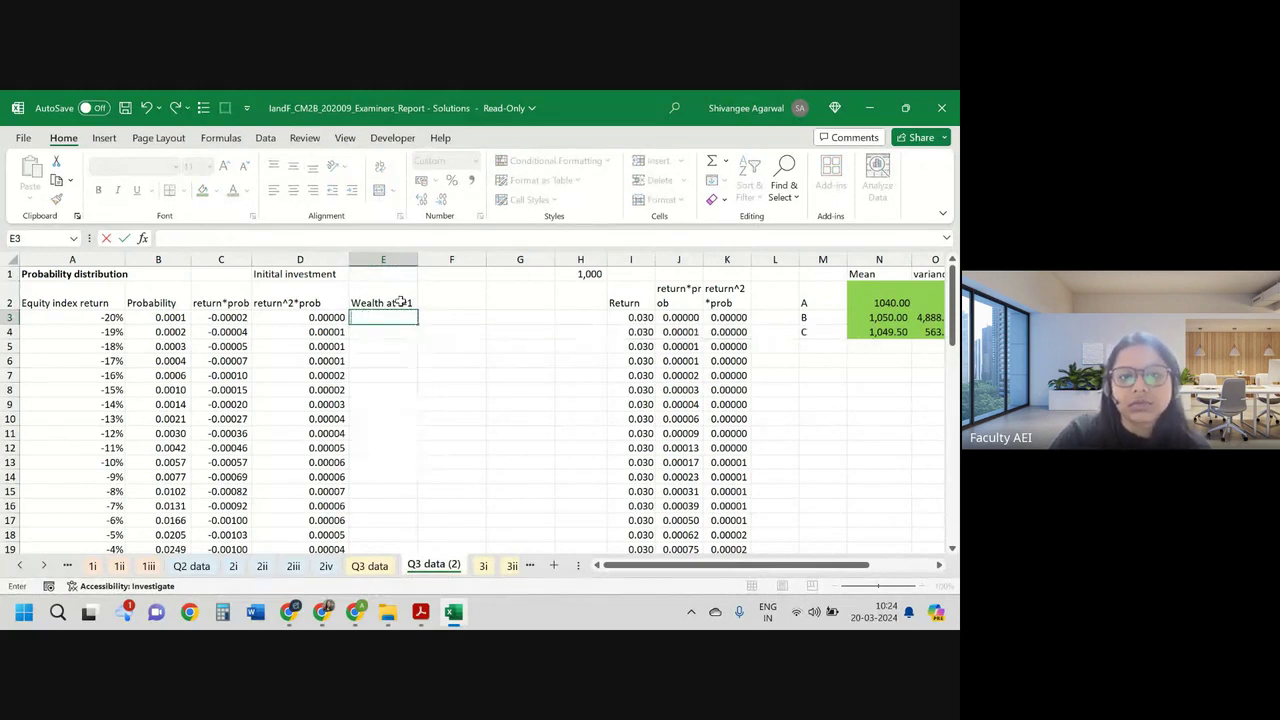
Step: Move the 1,000 initial investment value into cell E1
left_click(565, 277)
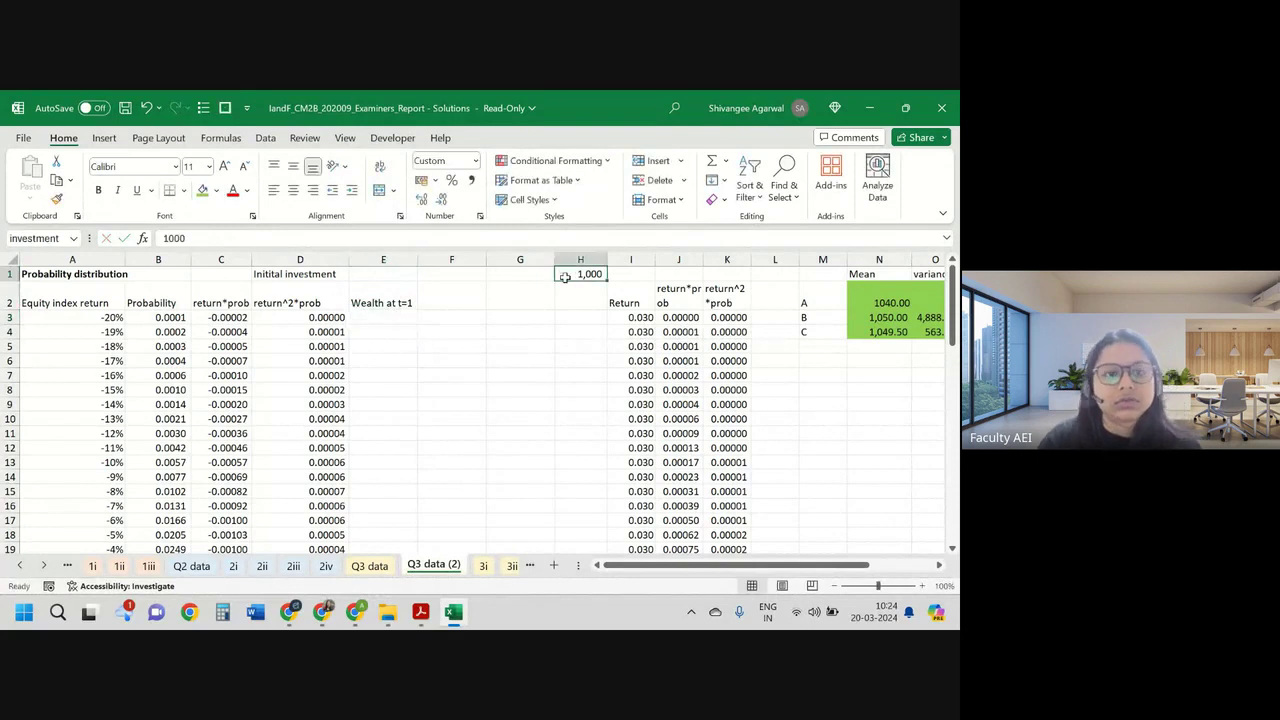
key("ctrl+c")
key("Left")
key("Left")
key("Left")
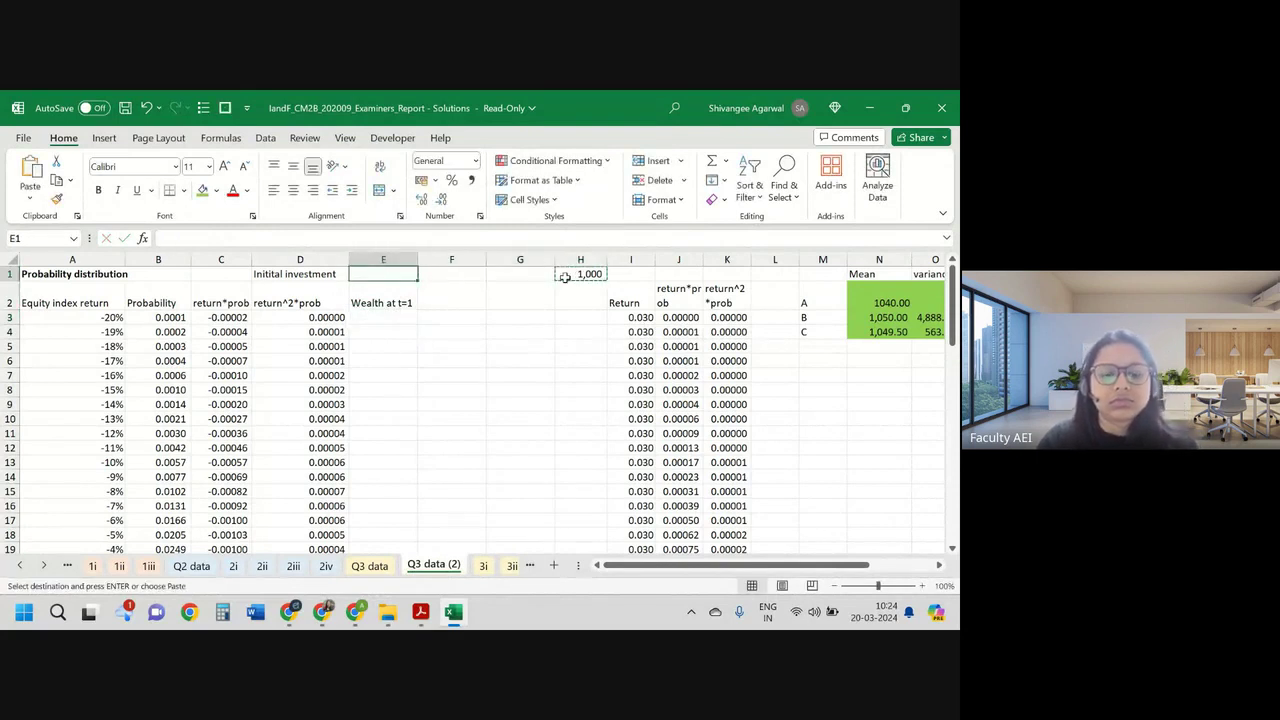
key("Return")
key("Down")
key("Down")
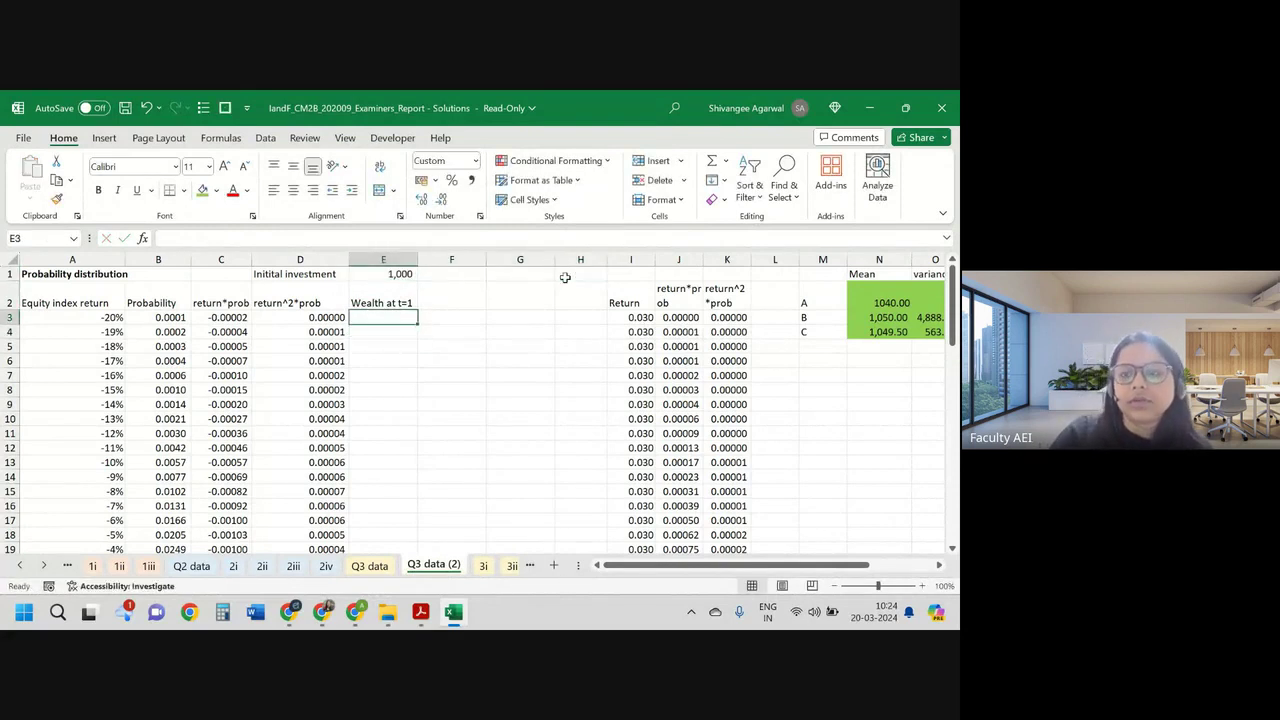
Step: Enter wealth =investment*(1+A3) in E3 at two decimals and fill it down column E
type("=")
key("Up")
key("Up")
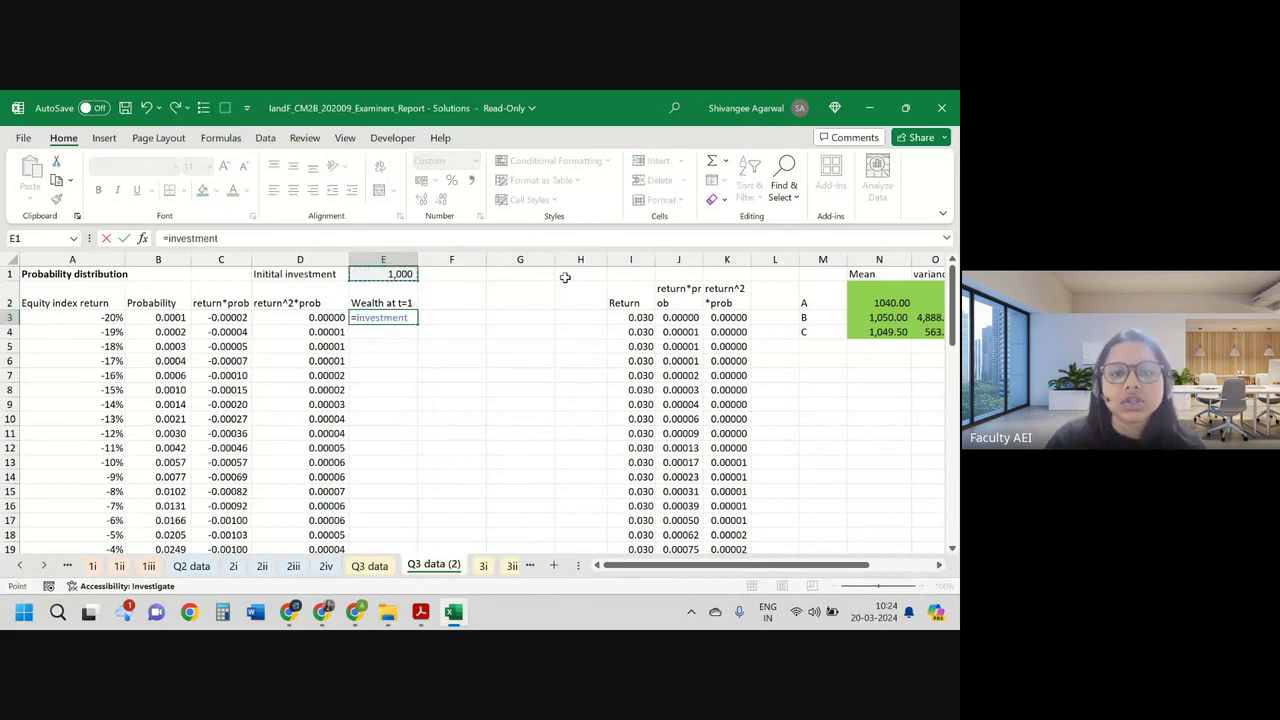
type("*(")
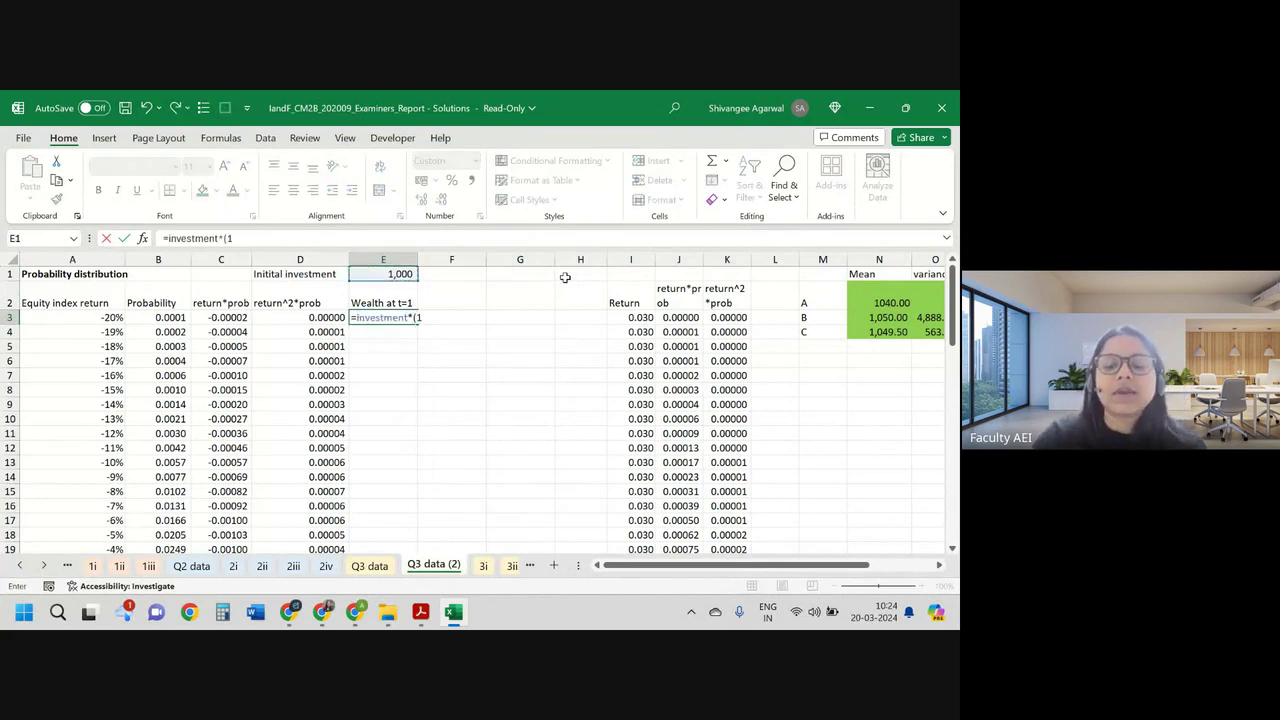
type("1+")
key("Left")
key("Left")
key("Left")
key("Left")
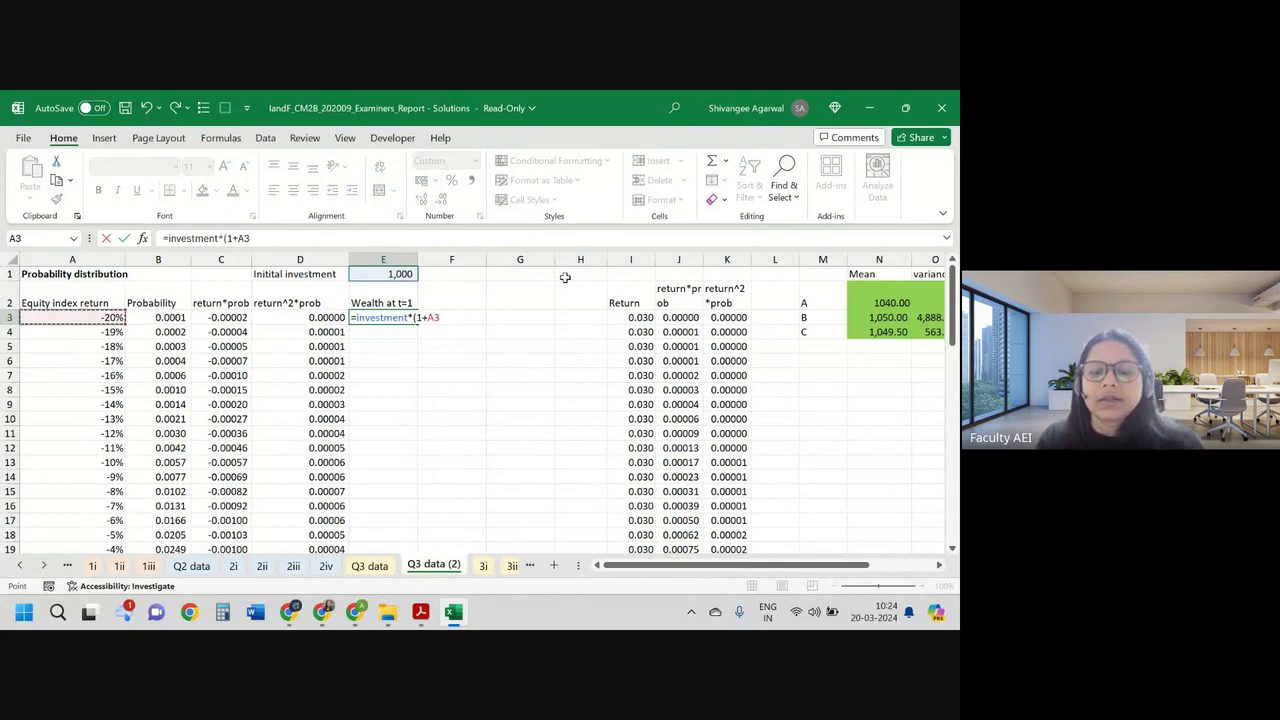
key("Return")
left_click(400, 316)
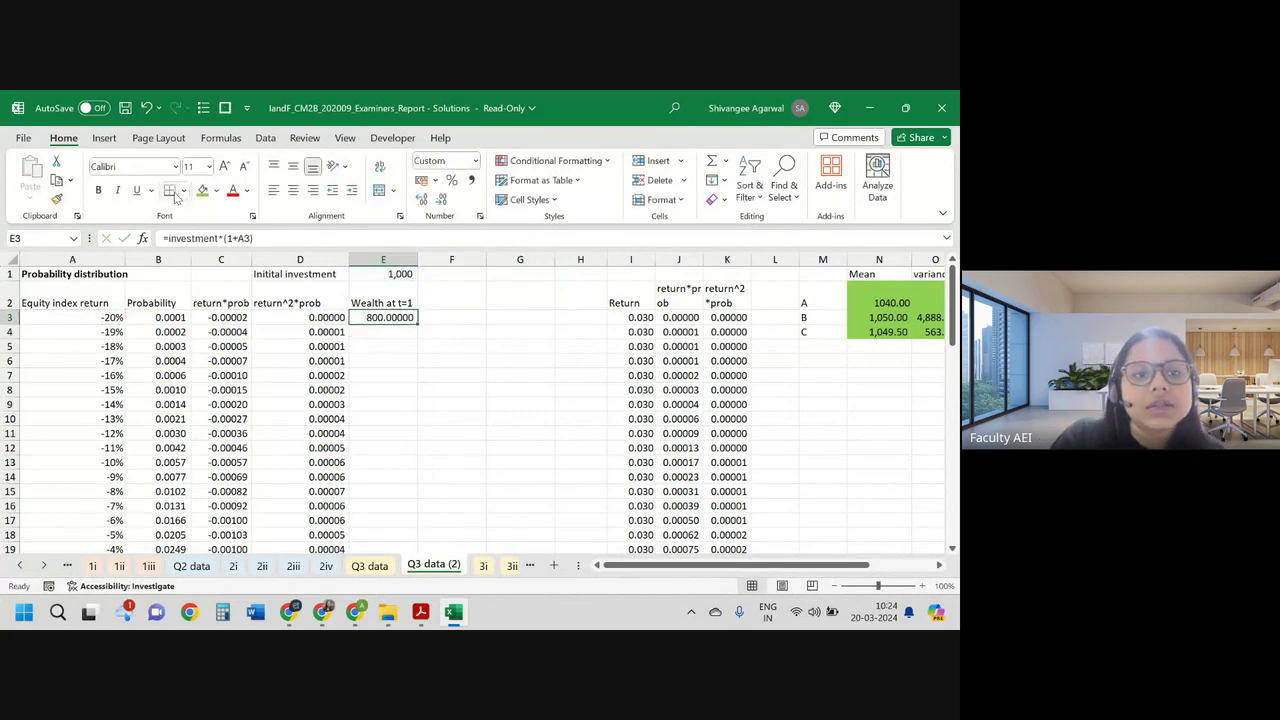
left_click(442, 200)
left_click(442, 200)
left_click(442, 200)
double_click(418, 323)
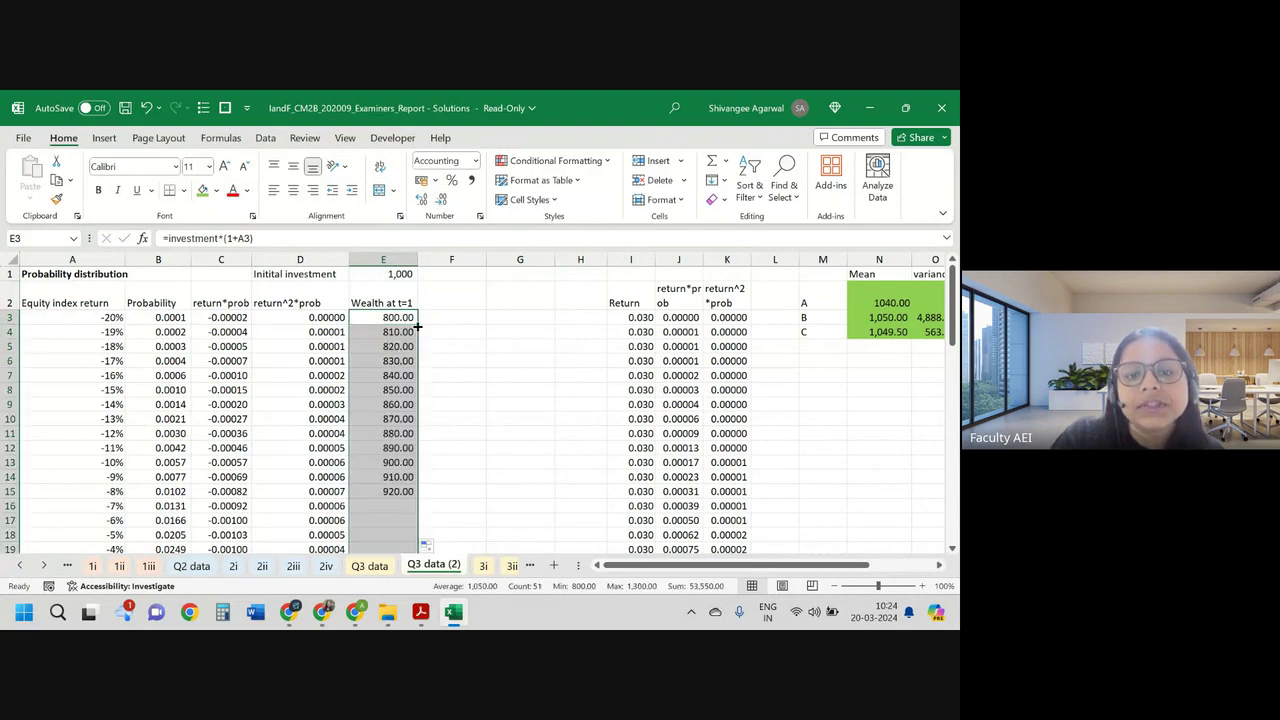
left_click(441, 303)
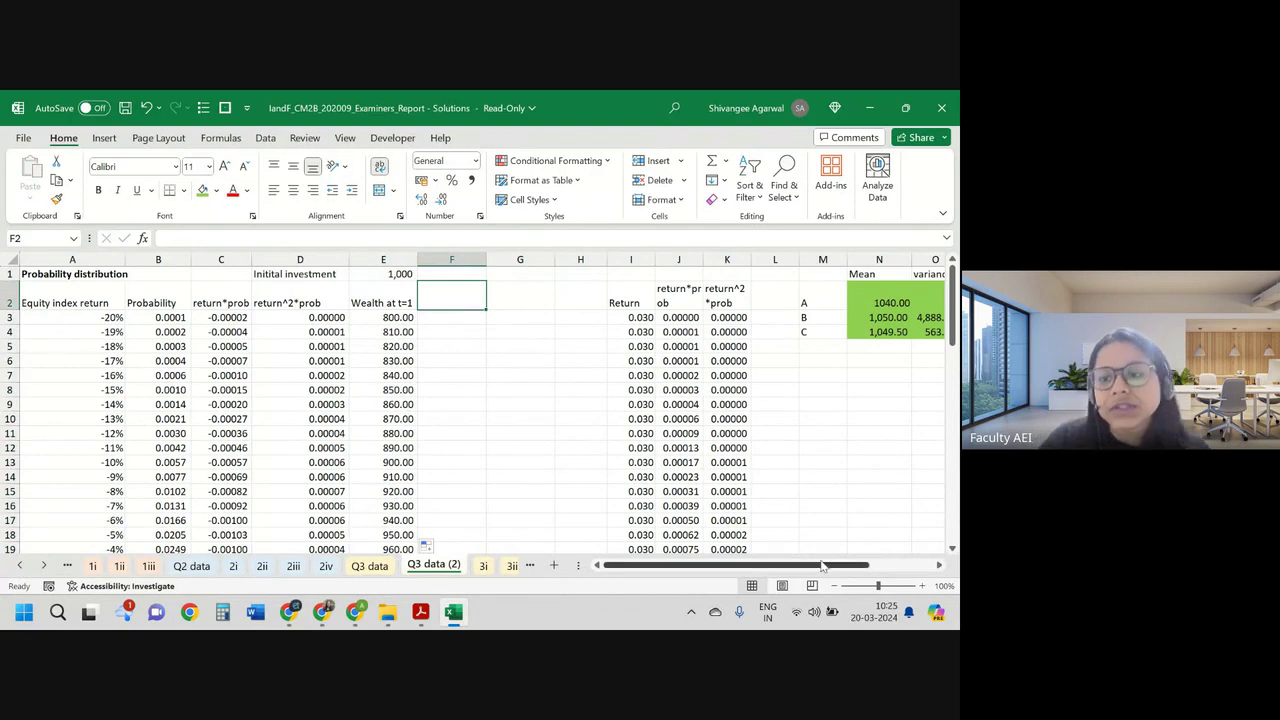
Step: Link P1 to the downside semivariance label in Q3 data cell M6
left_click_drag(853, 573, 916, 573)
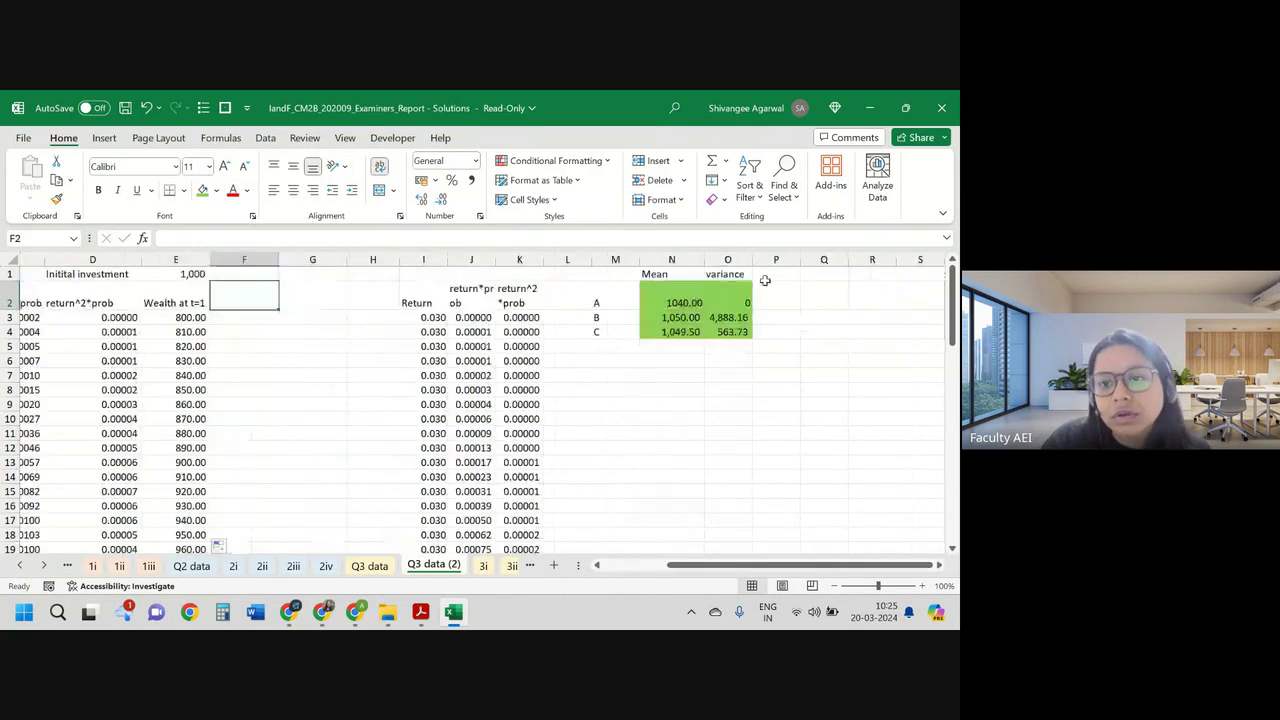
left_click(776, 274)
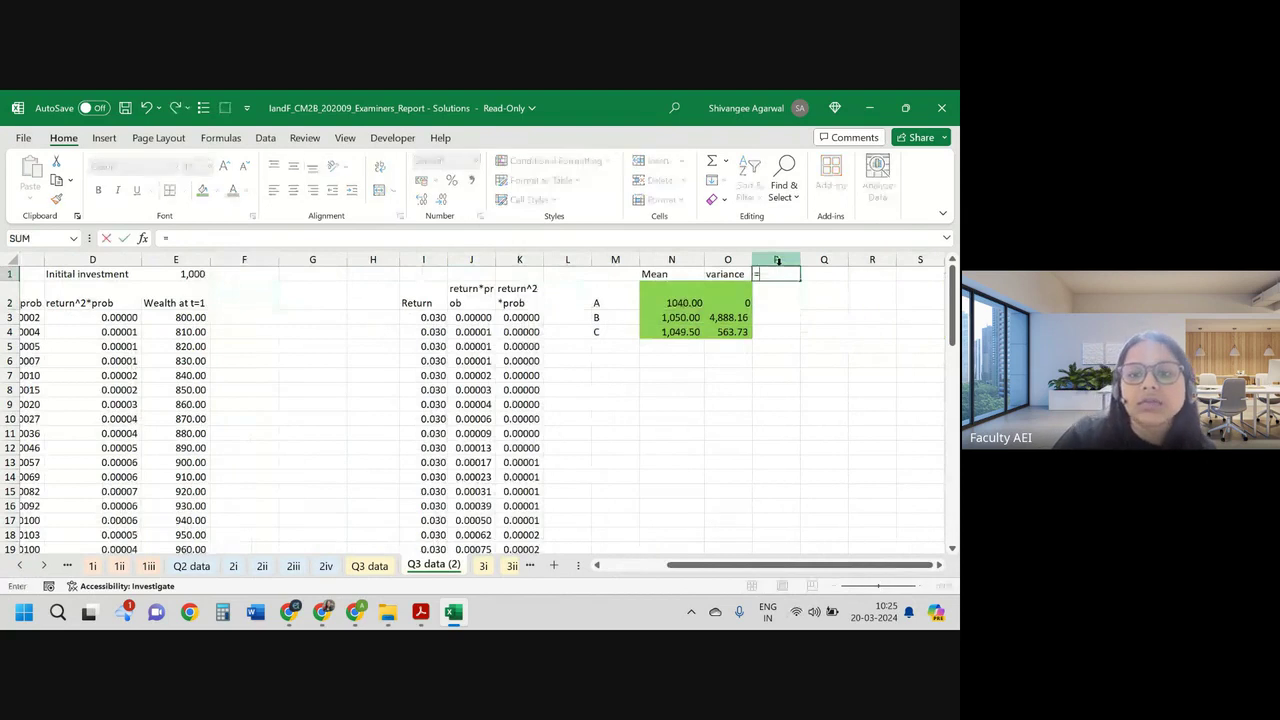
type("=")
left_click(370, 566)
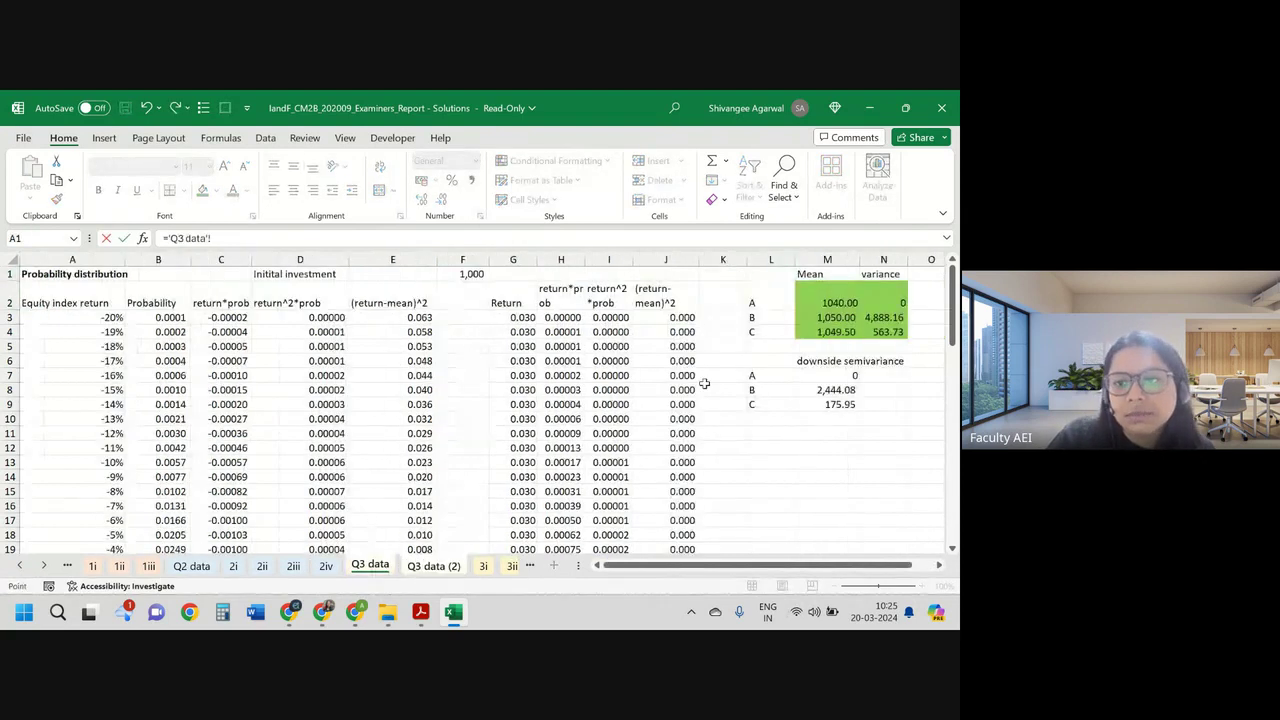
left_click(833, 346)
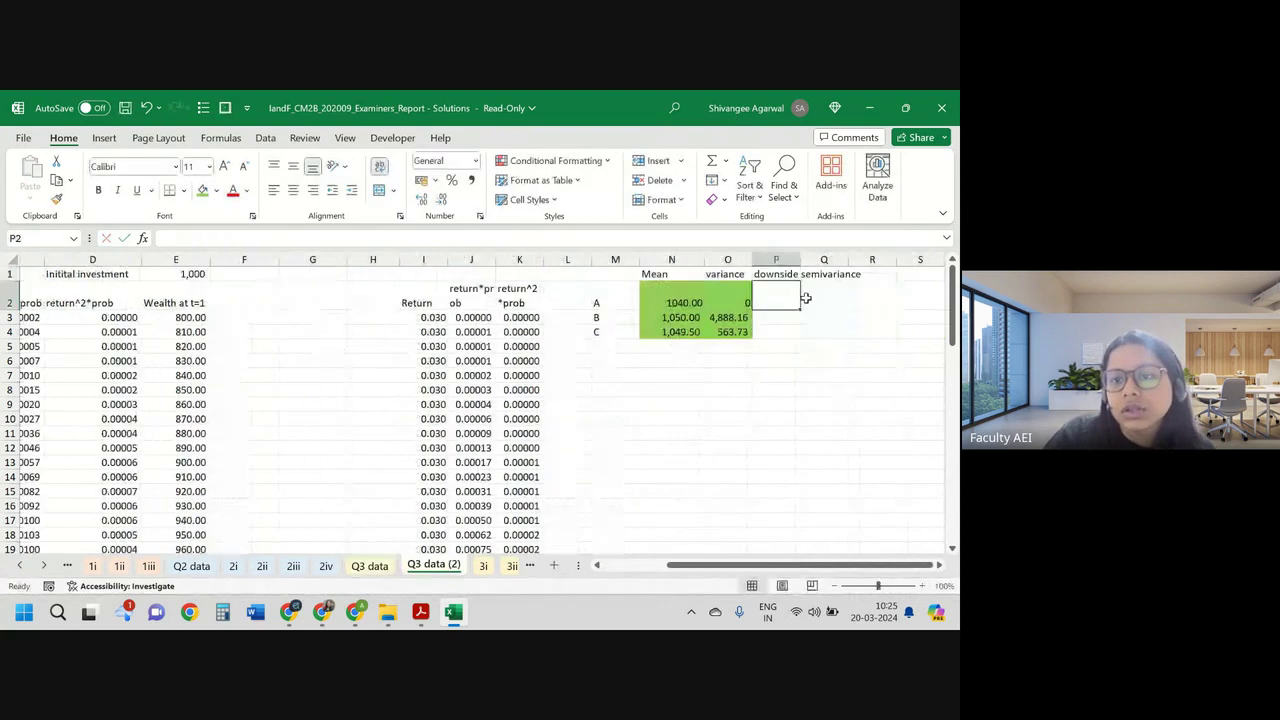
Step: Extend the P1 link down to P4 for A, B, C and head Q1 'utility'
left_click_drag(800, 281, 806, 334)
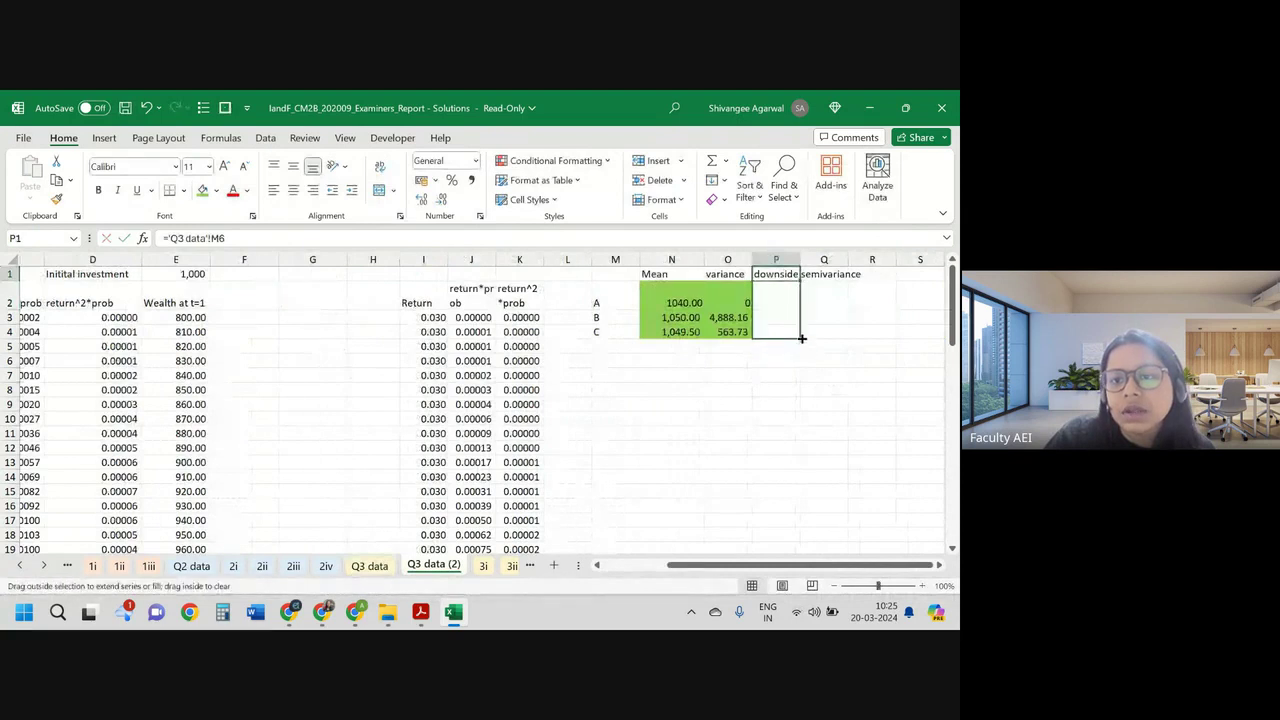
left_click(815, 276)
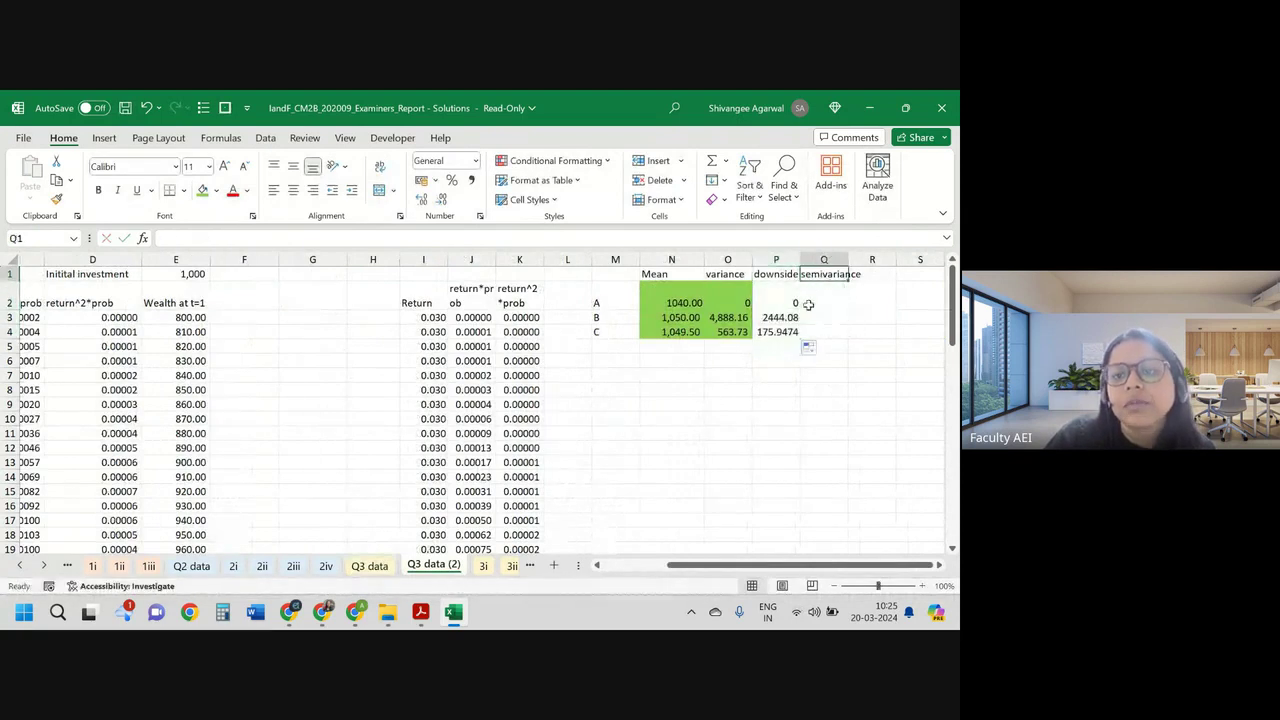
type("utility")
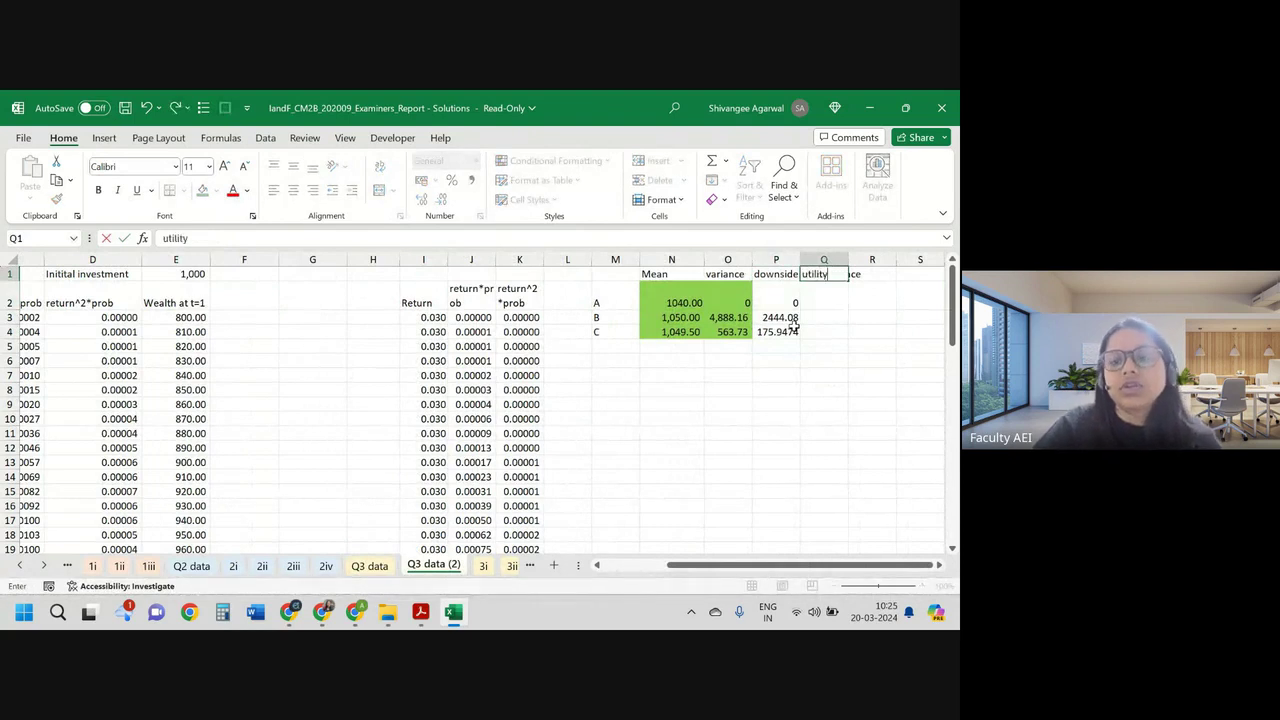
key("Return")
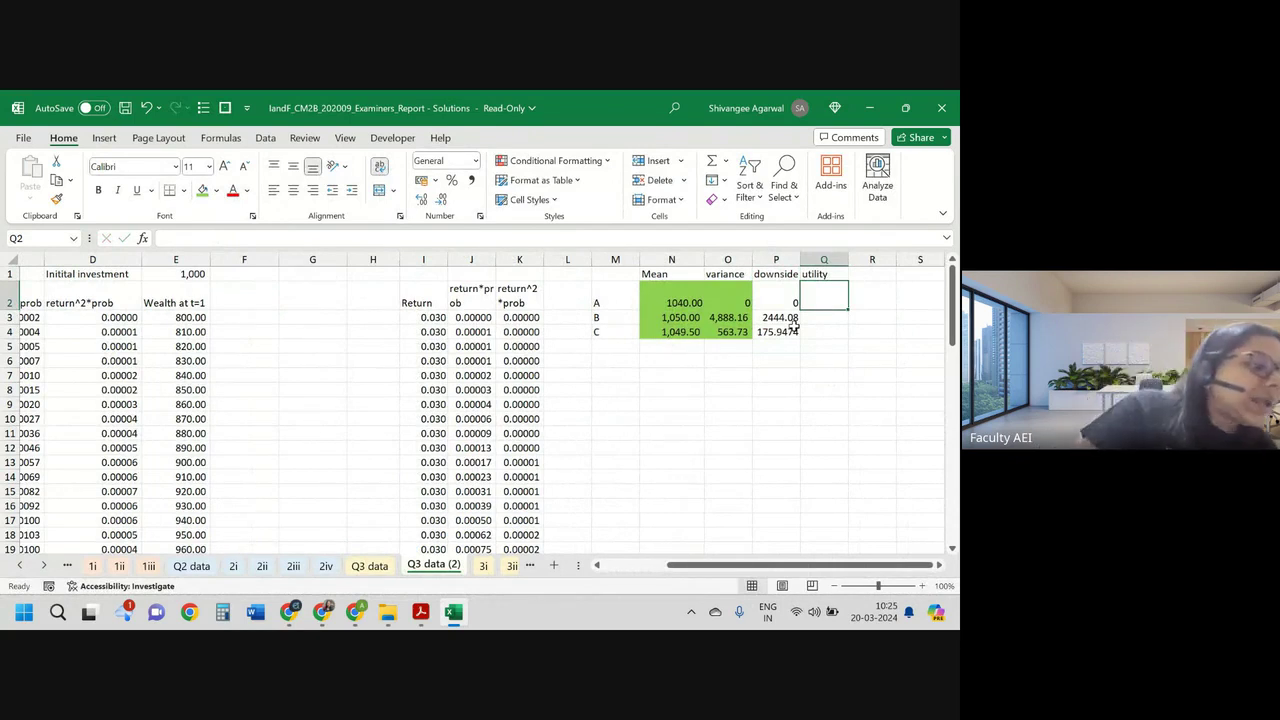
Step: Enter A's utility formula in Q2 from mean N2 minus 0.0003 times N2
type("=")
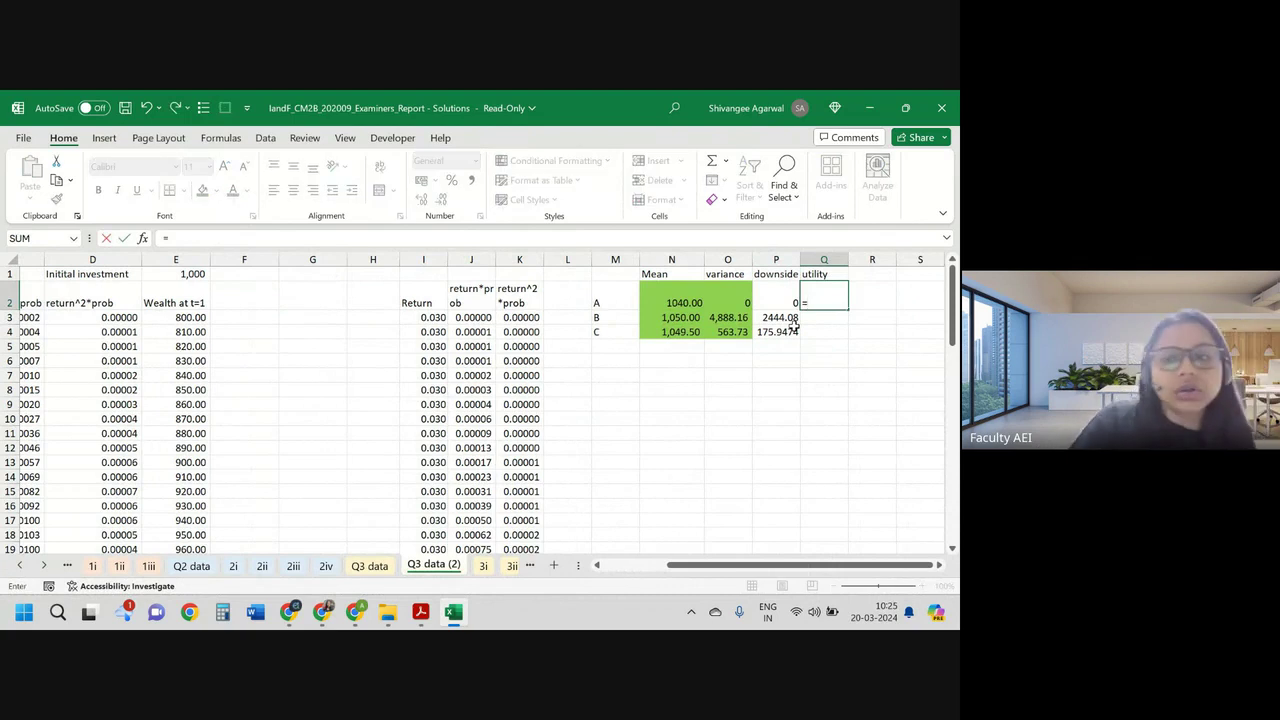
left_click(660, 289)
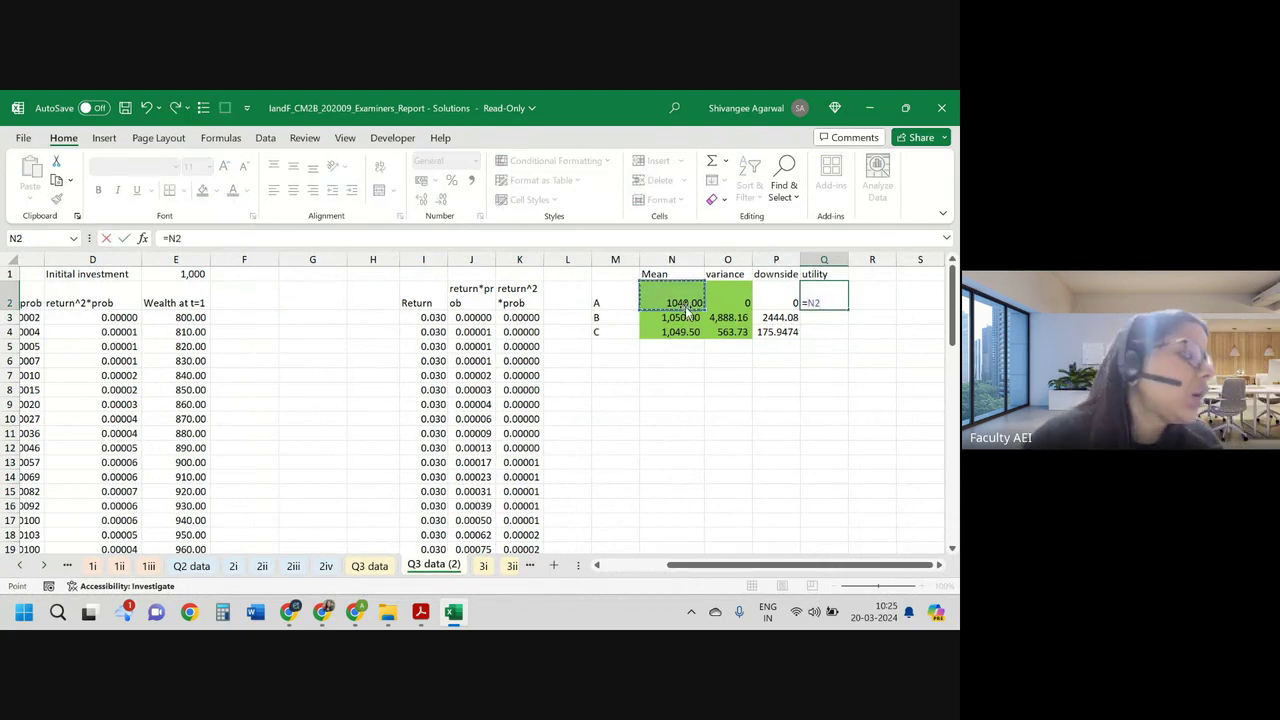
key("Return")
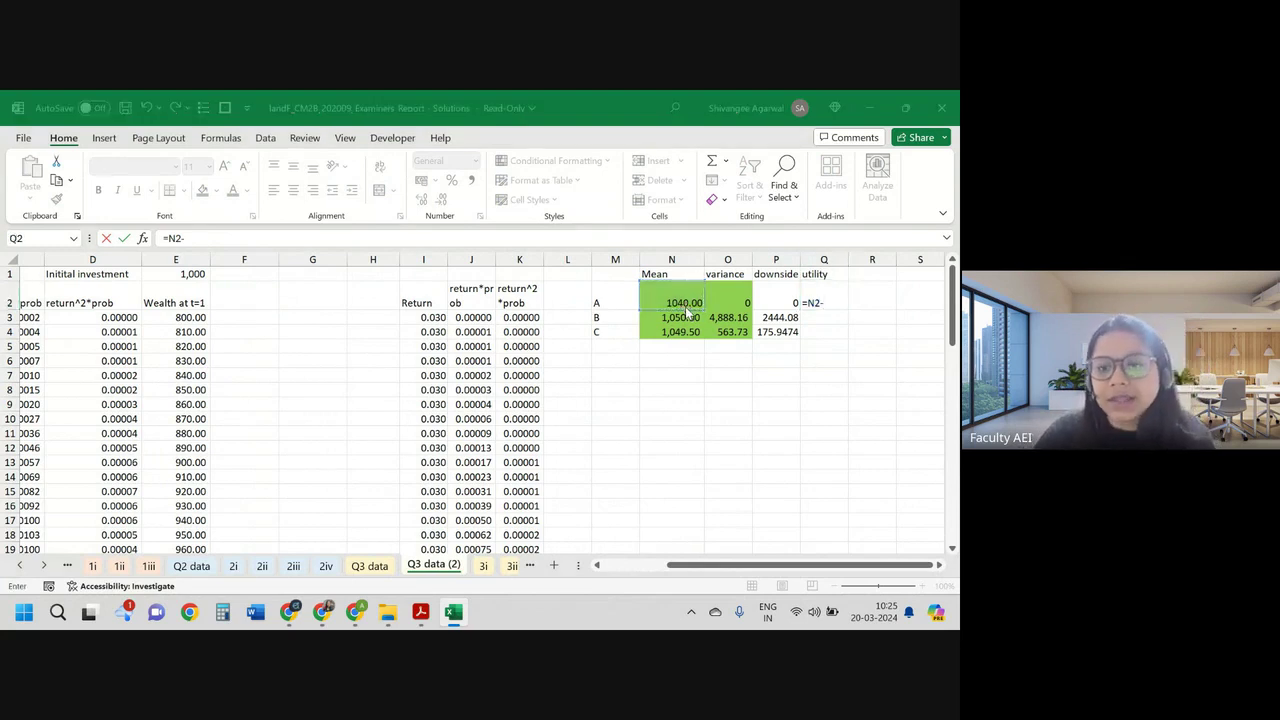
key("alt+Tab")
key("alt+Tab")
key("F2")
type("-0.")
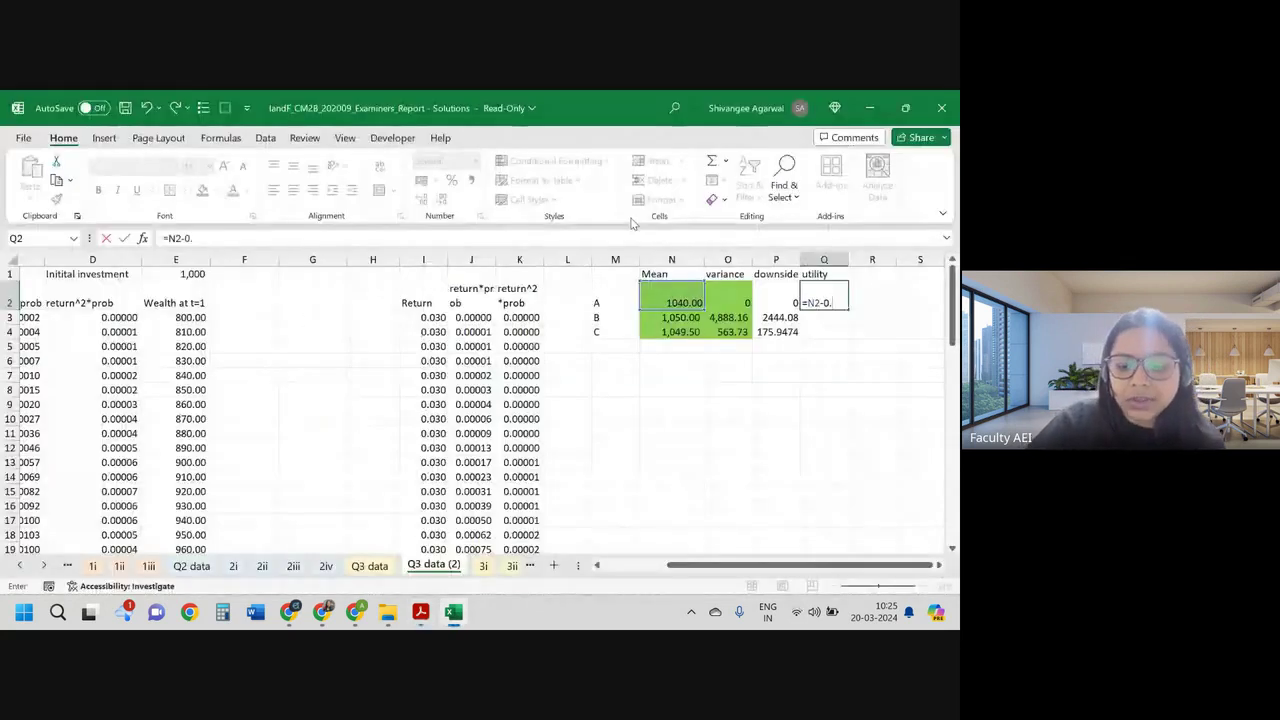
type("00")
key("alt+Tab")
key("alt+Tab")
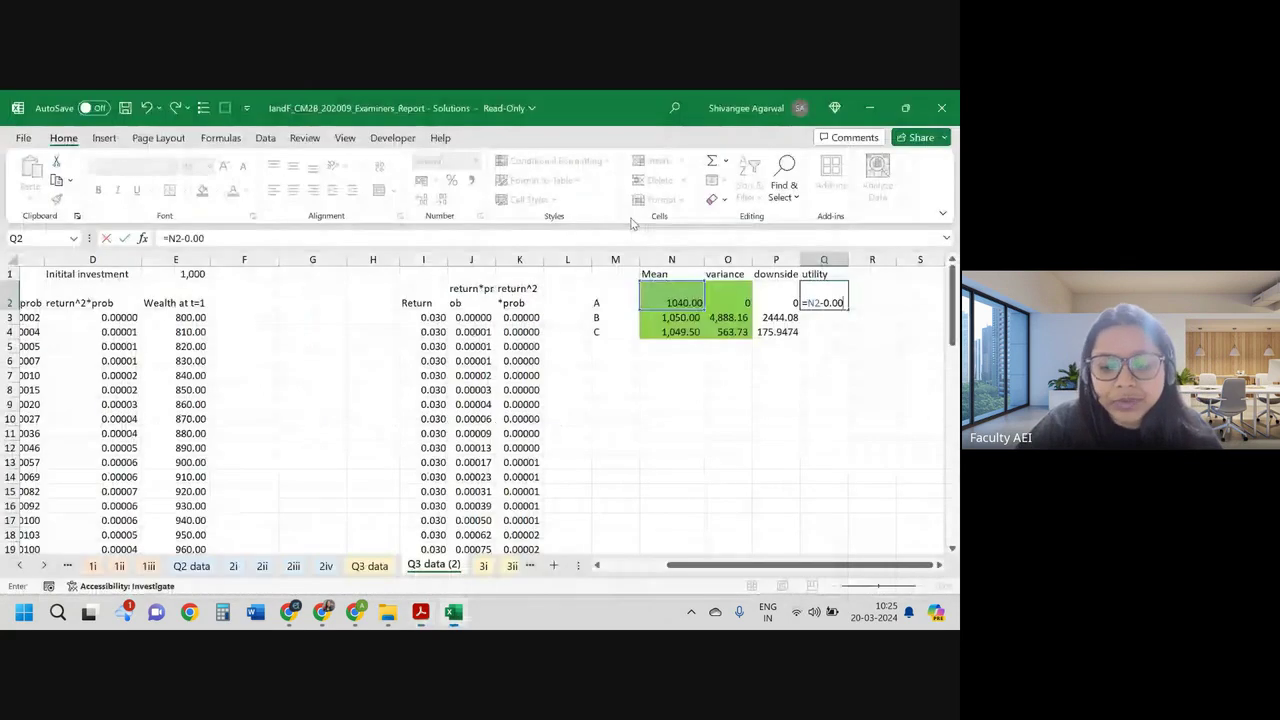
type("03")
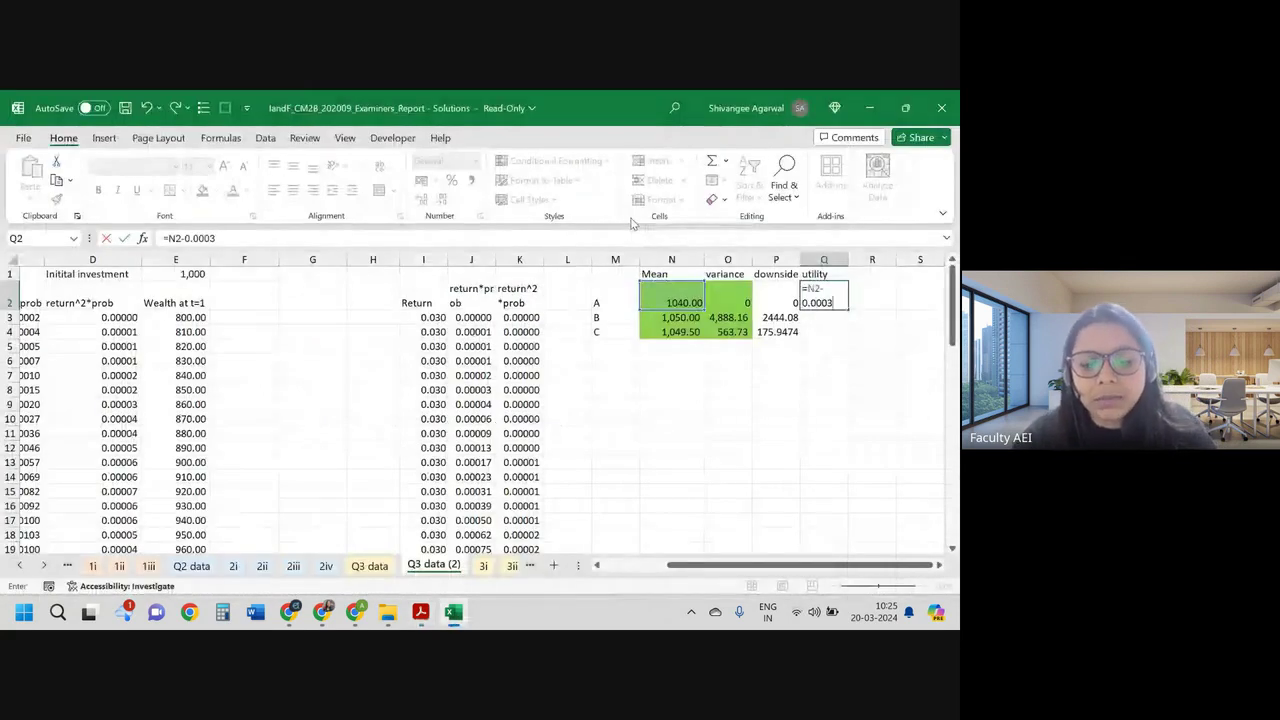
type("*")
key("Left")
key("Left")
key("Left")
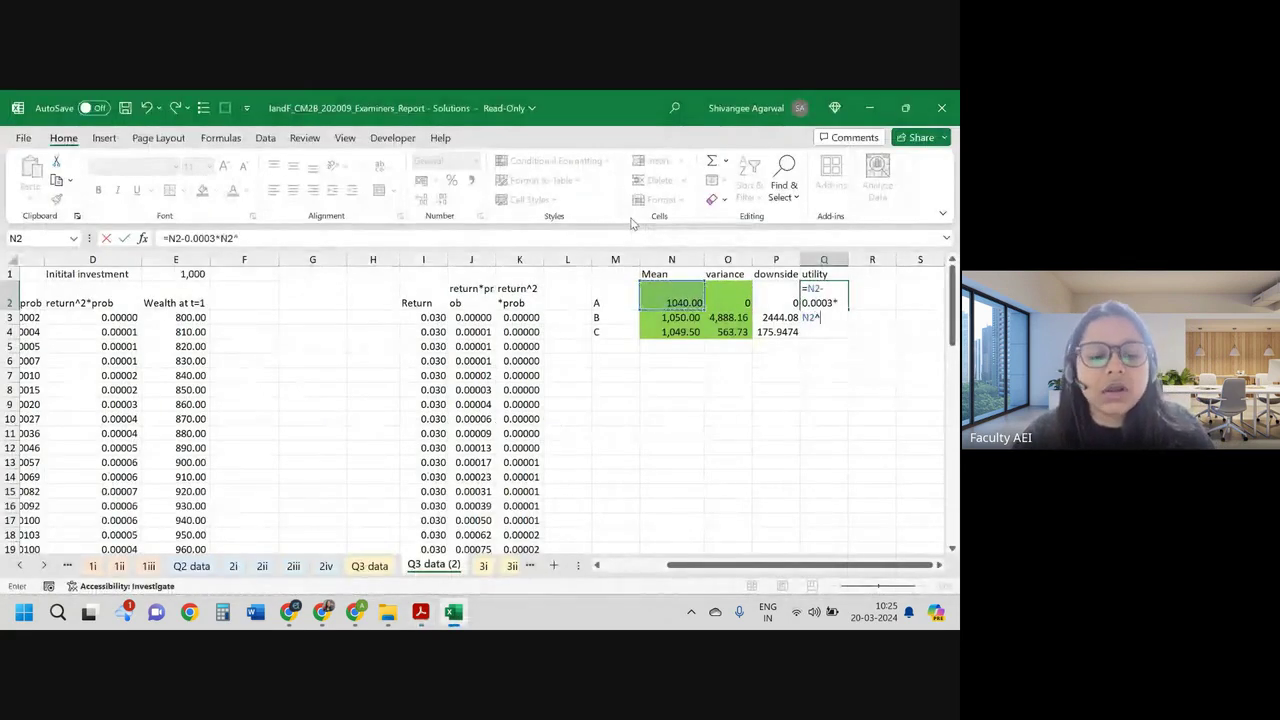
key("Return")
Step: Fill the utility cells Q2:Q4 and downside cells P2:P4 green
left_click(821, 304)
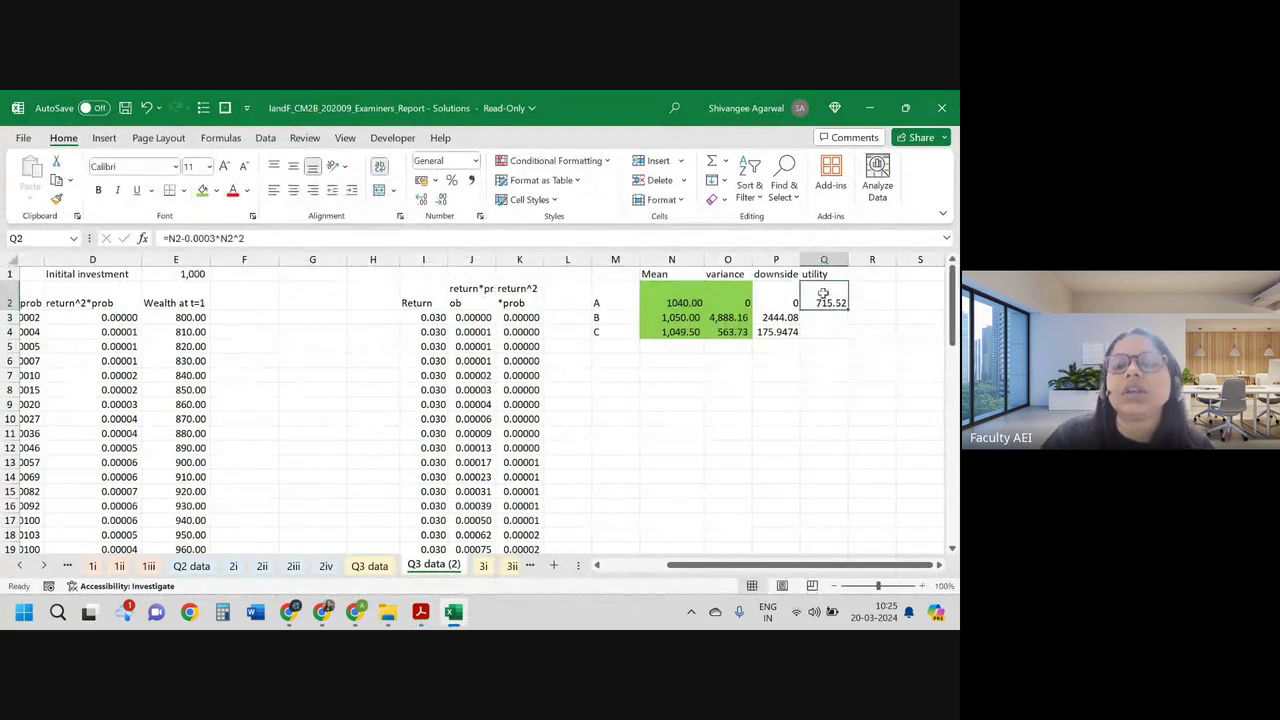
left_click_drag(821, 303, 830, 333)
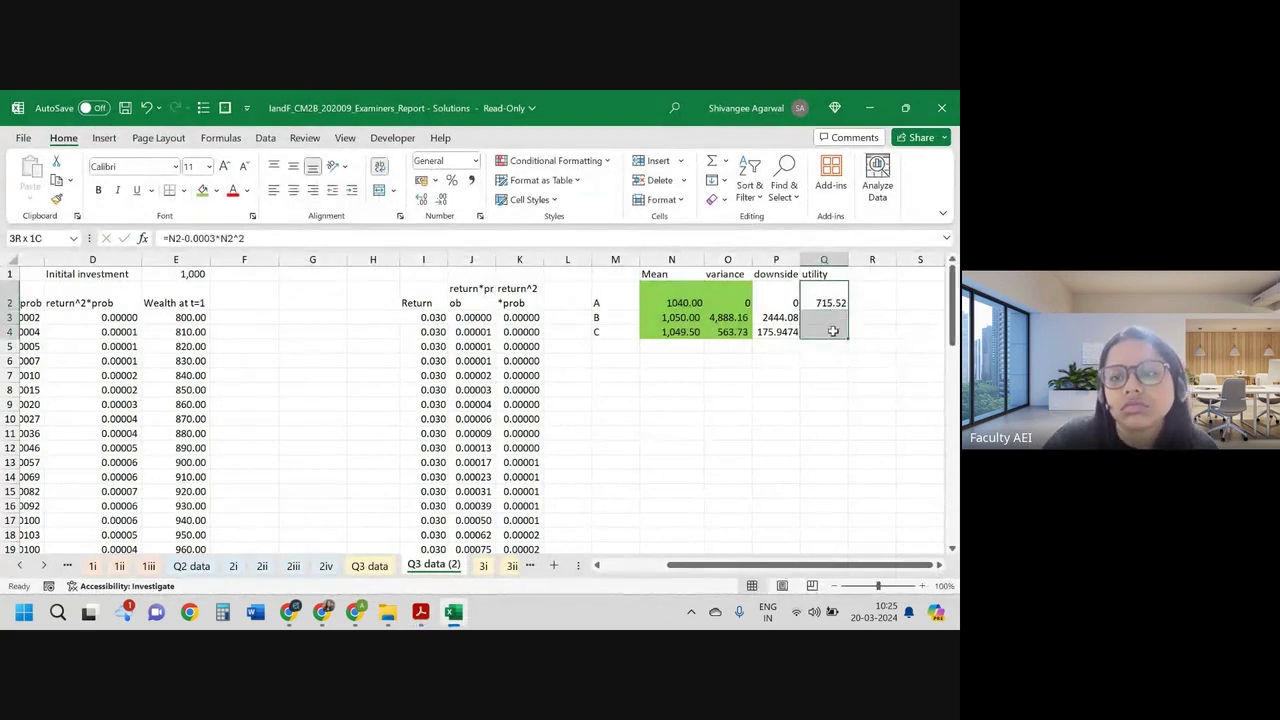
key("F4")
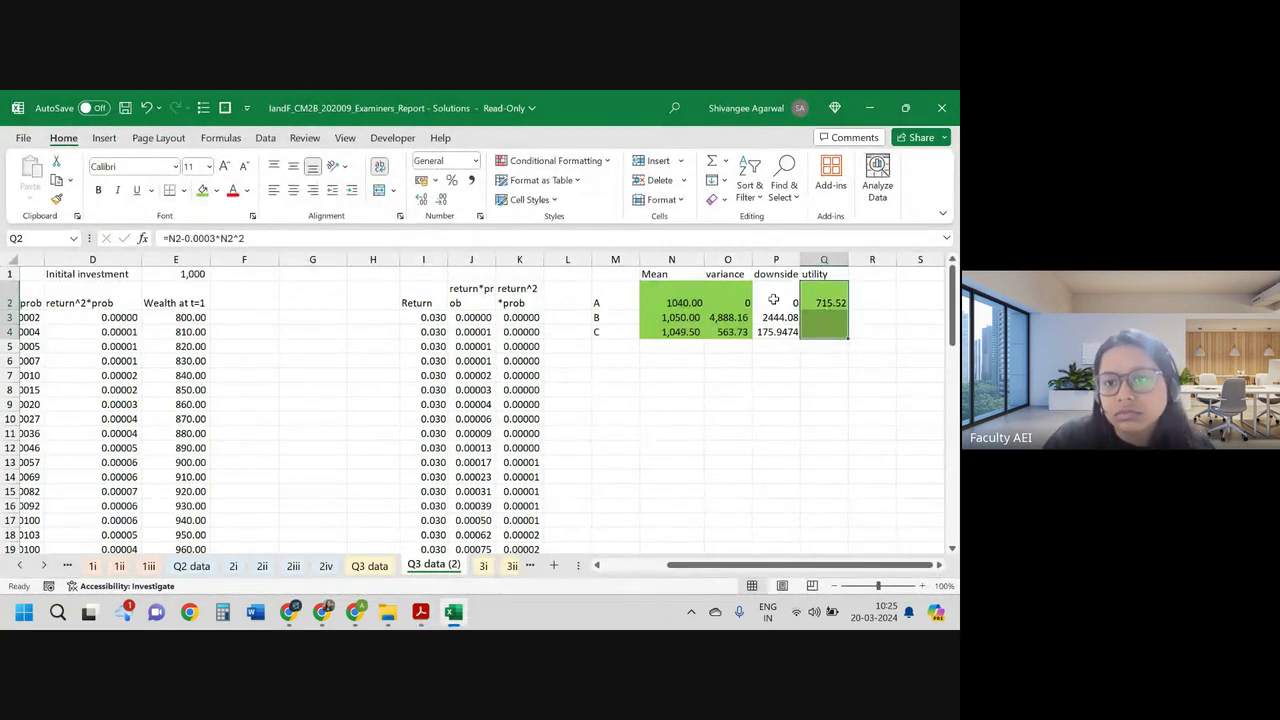
left_click_drag(775, 302, 777, 332)
left_click(202, 190)
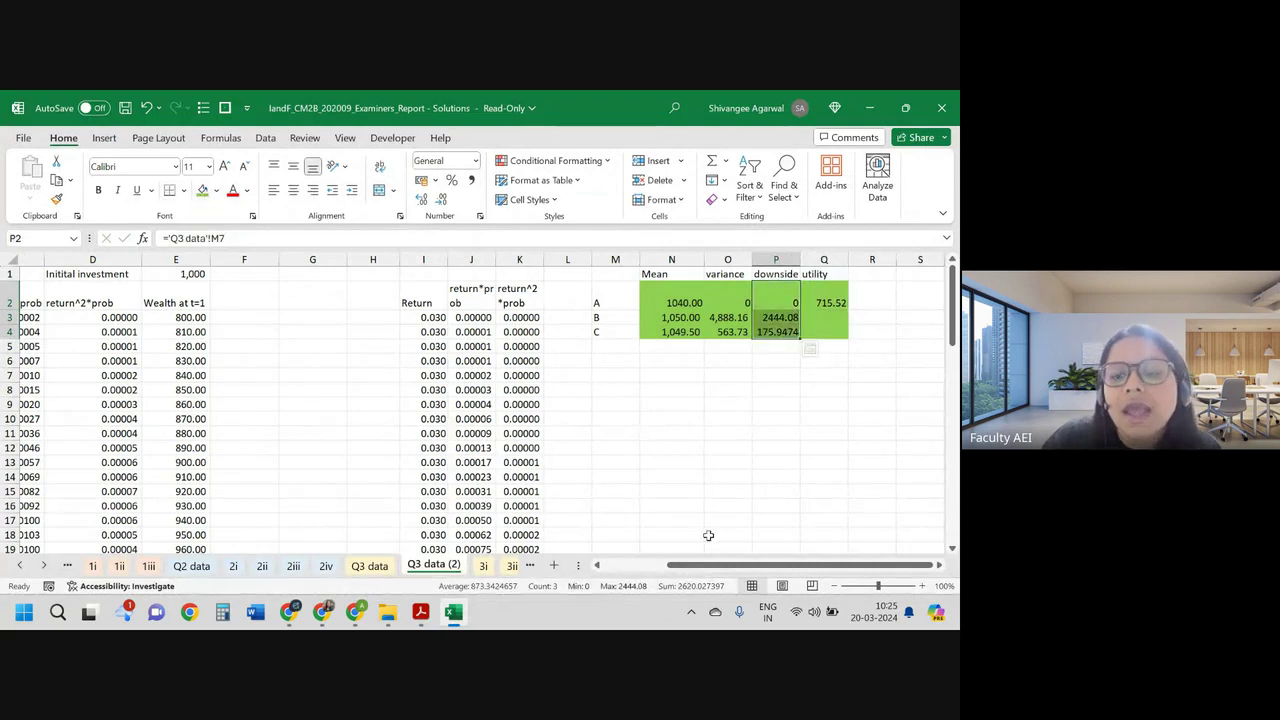
left_click_drag(760, 565, 697, 565)
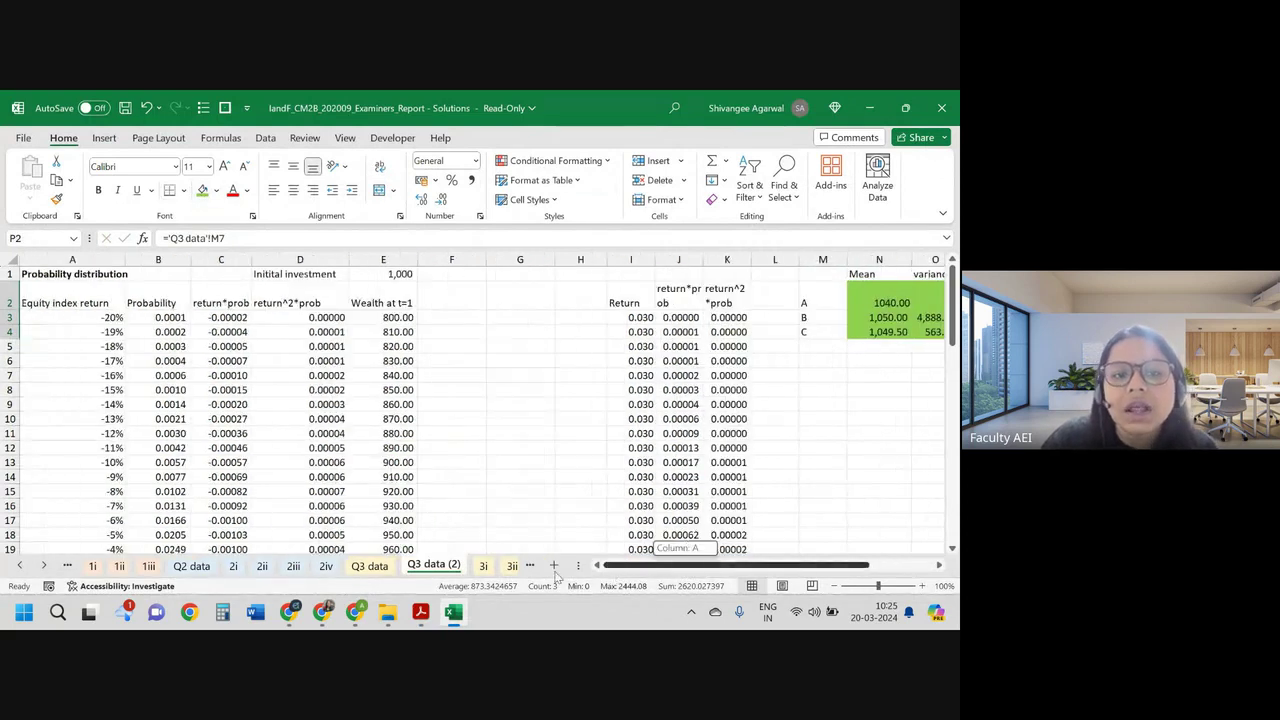
left_click(445, 298)
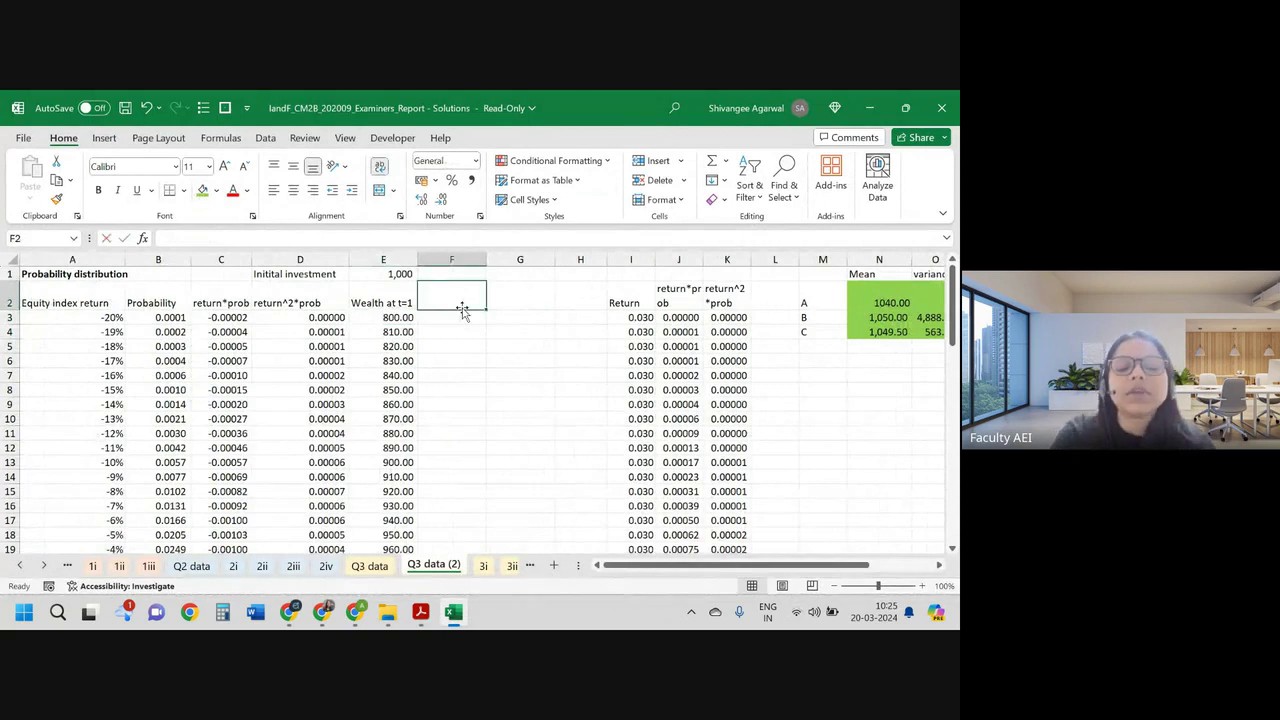
Step: Head F2 'utility', enter =E3-0.0003*E3^2 at two decimals, and fill down column F
type("utility")
key("Return")
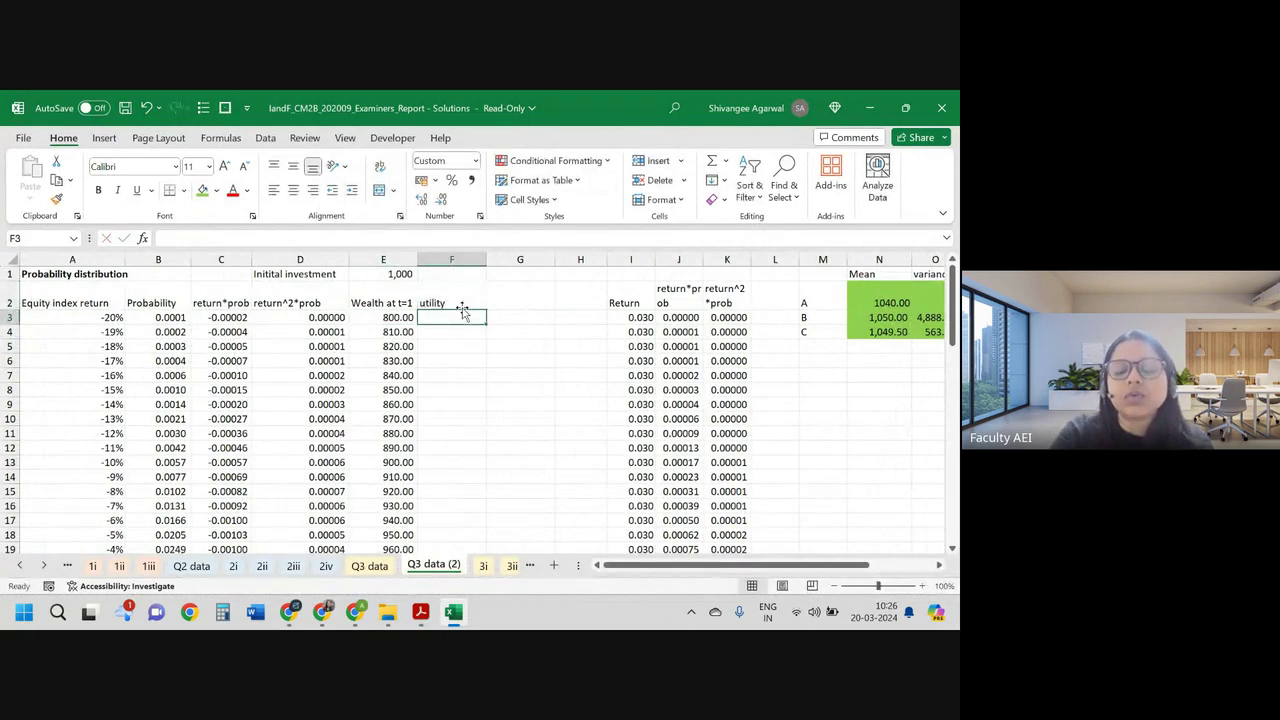
type("=")
key("Left")
type("-0.")
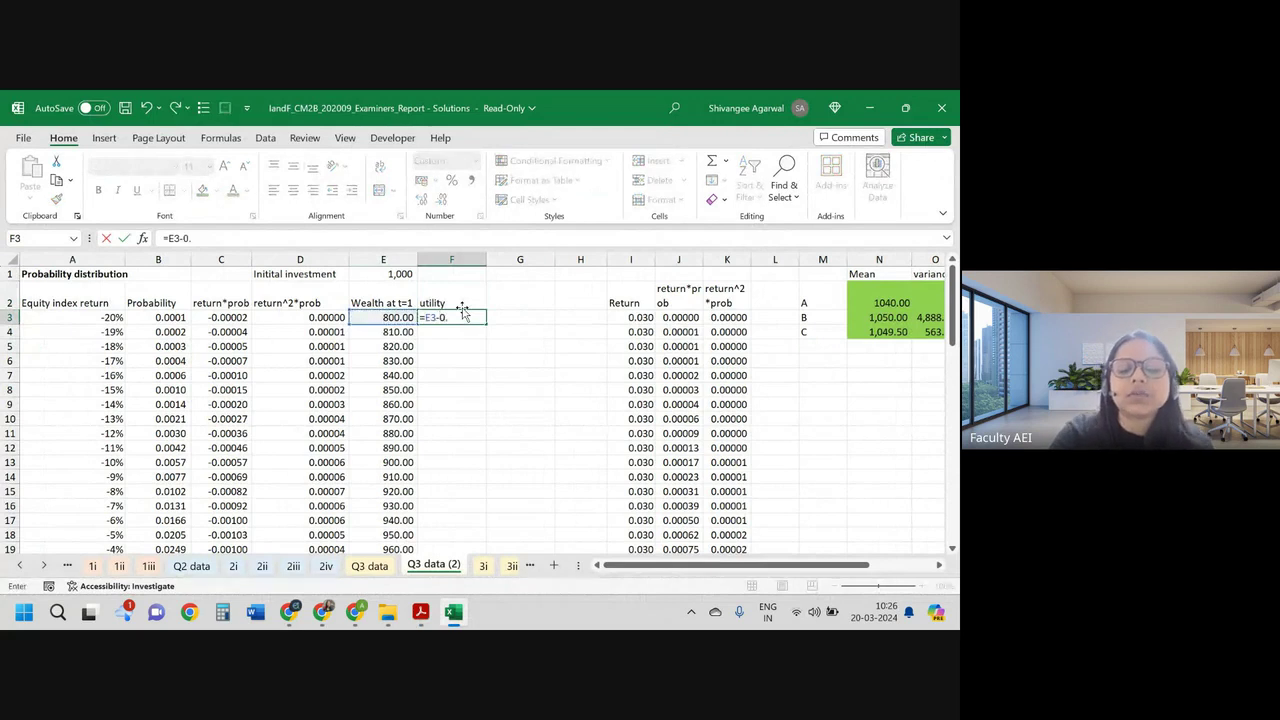
type("0003")
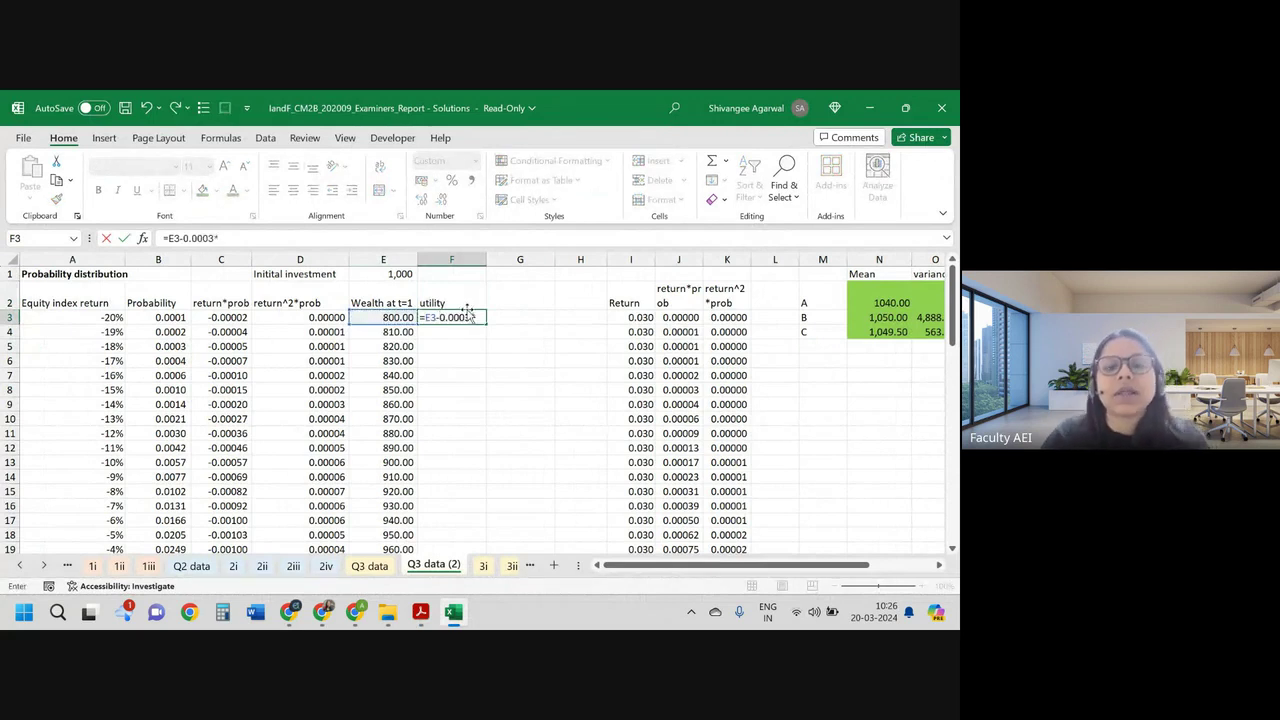
type("*")
key("Left")
type("^2")
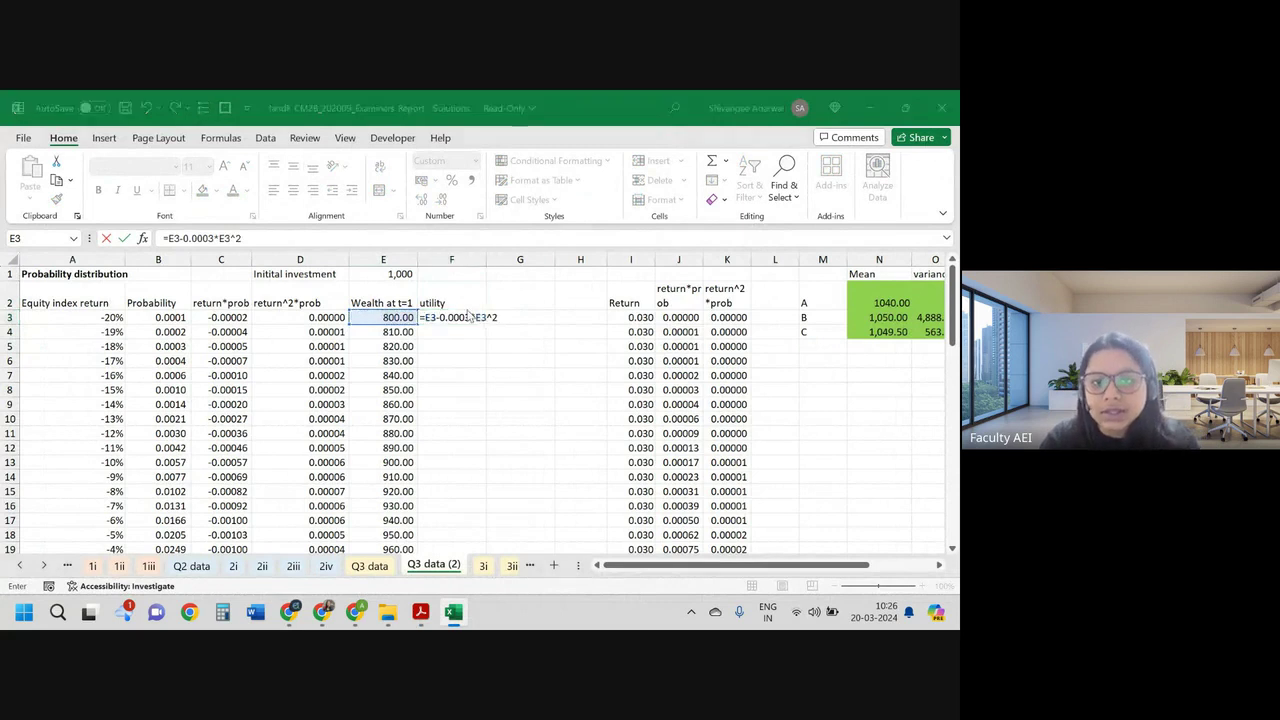
key("alt+Tab")
key("alt+Tab")
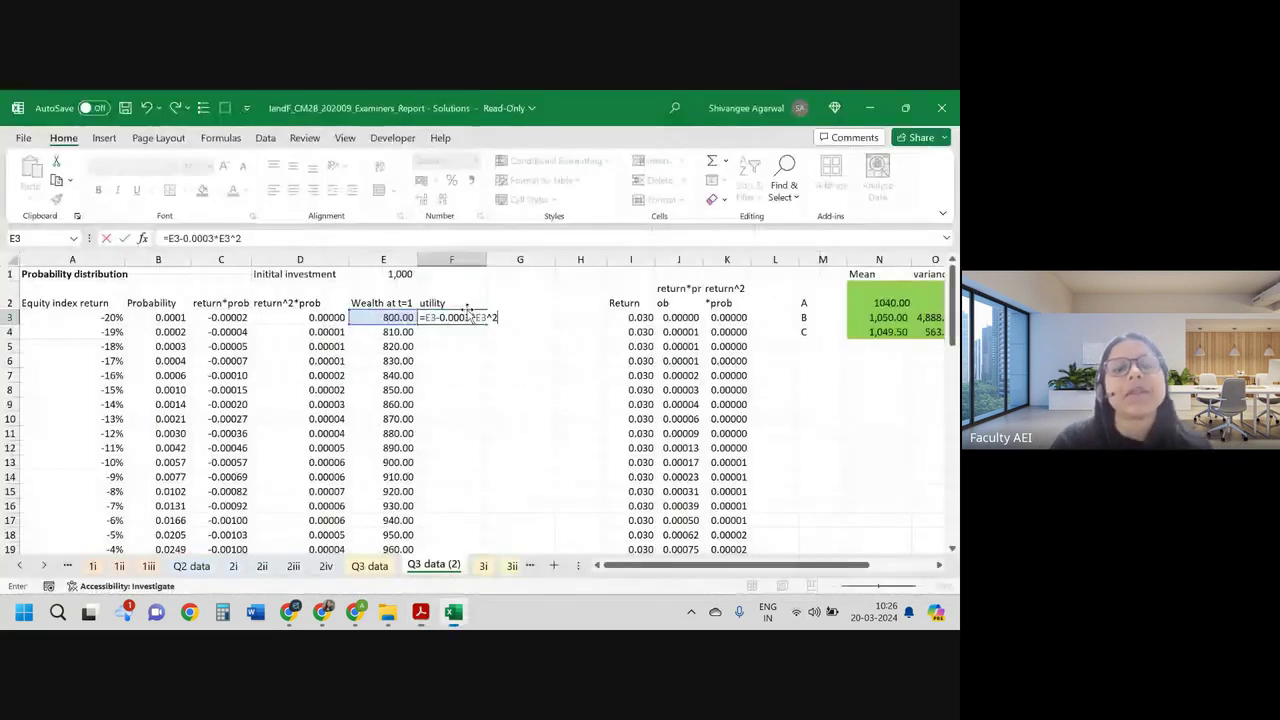
key("ctrl+Return")
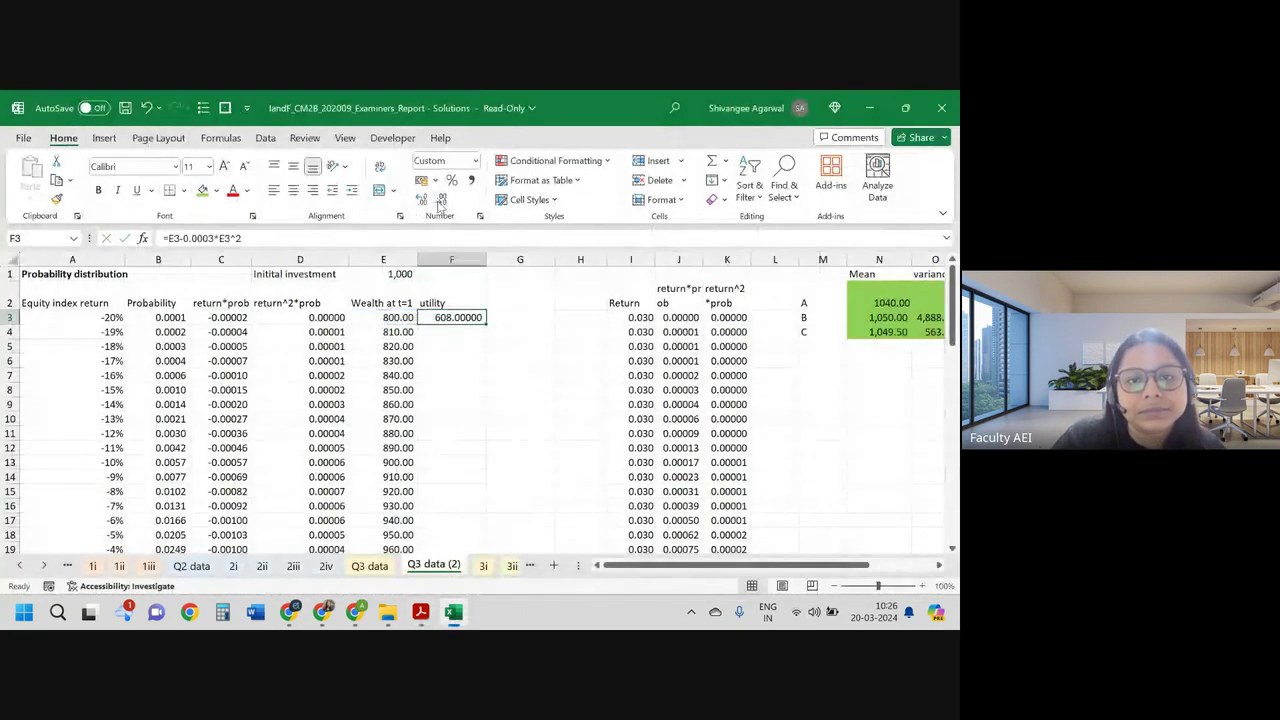
left_click(441, 200)
left_click(441, 200)
left_click(441, 200)
double_click(486, 322)
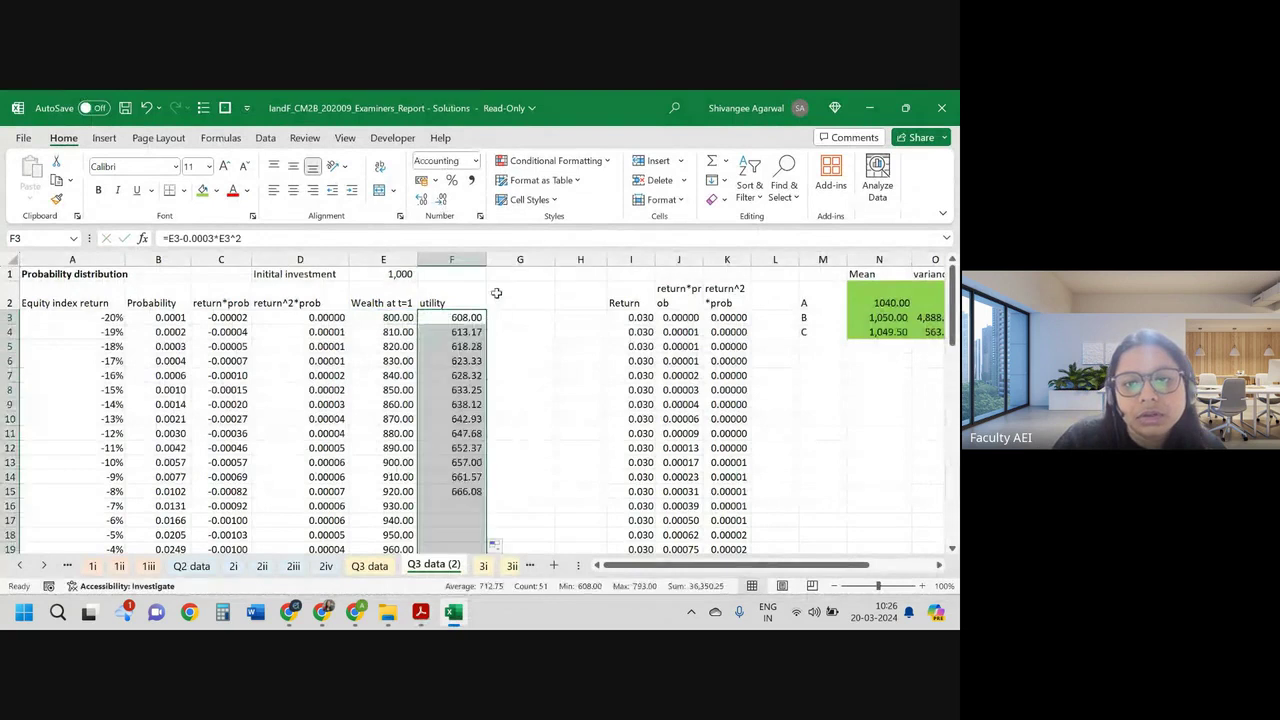
Step: Delete the empty column G and briefly check the sheet in page layout view
left_click(512, 259)
key("ctrl+minus")
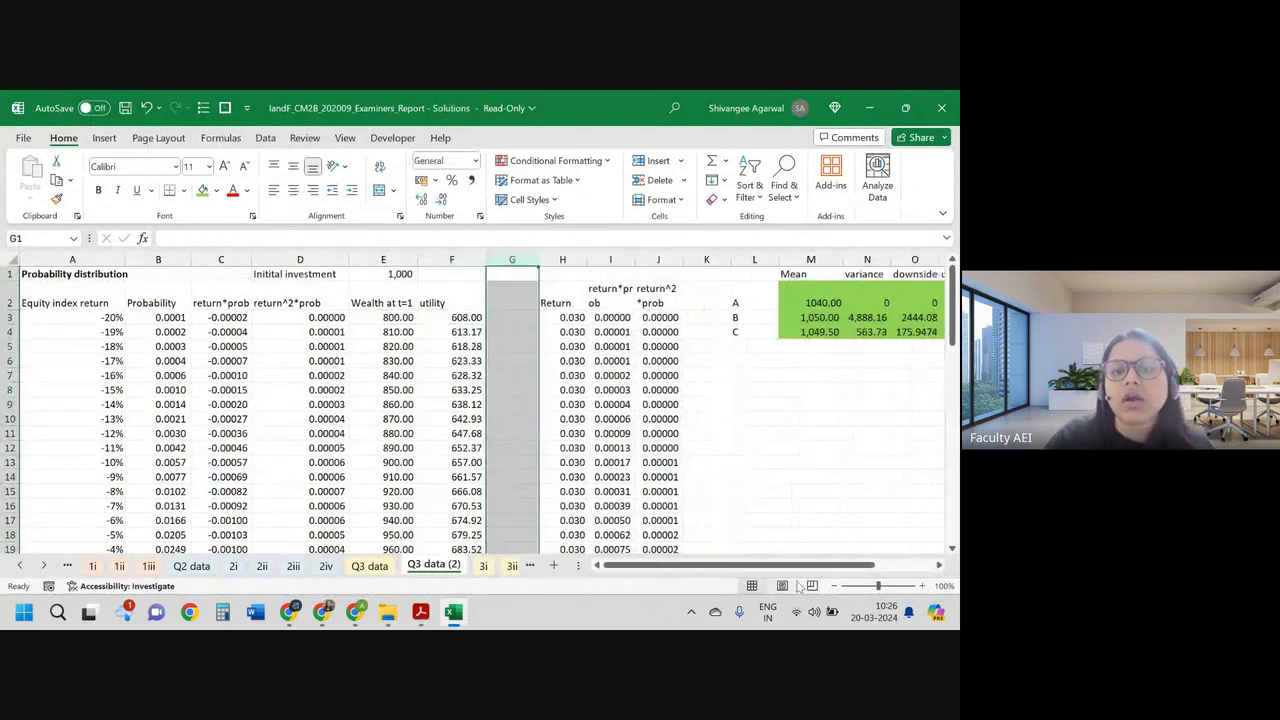
left_click(782, 585)
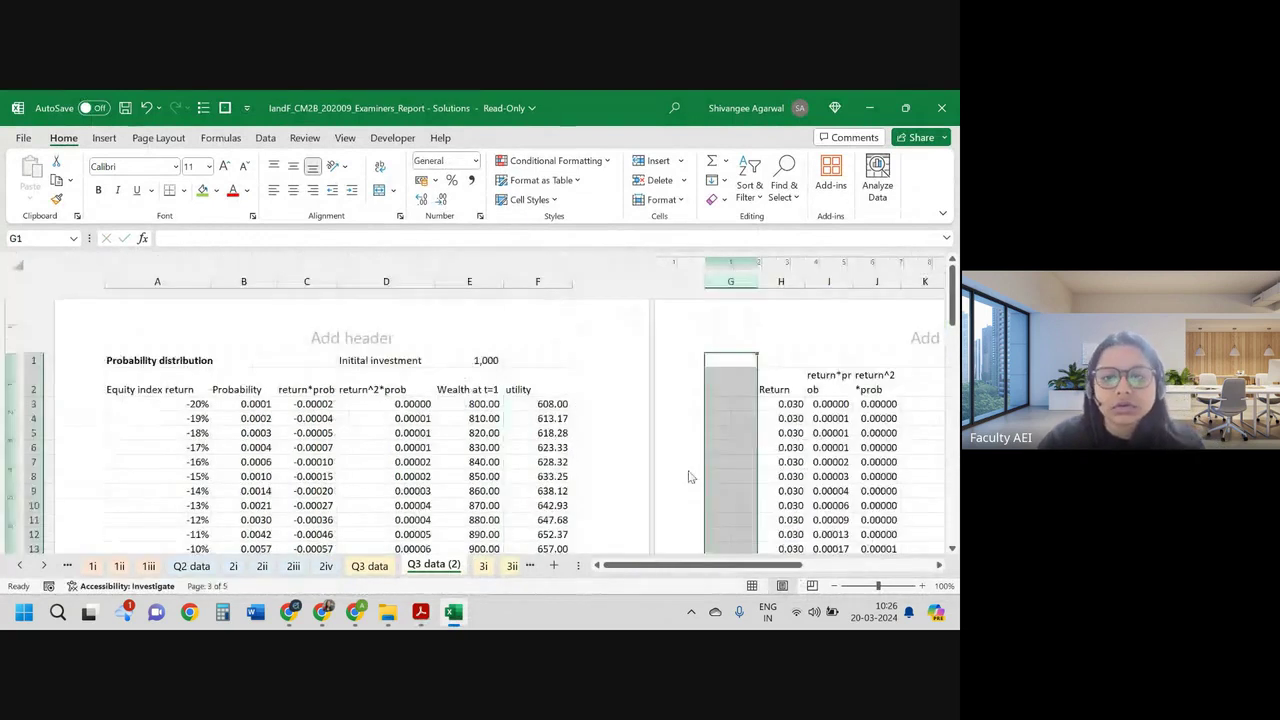
left_click(752, 585)
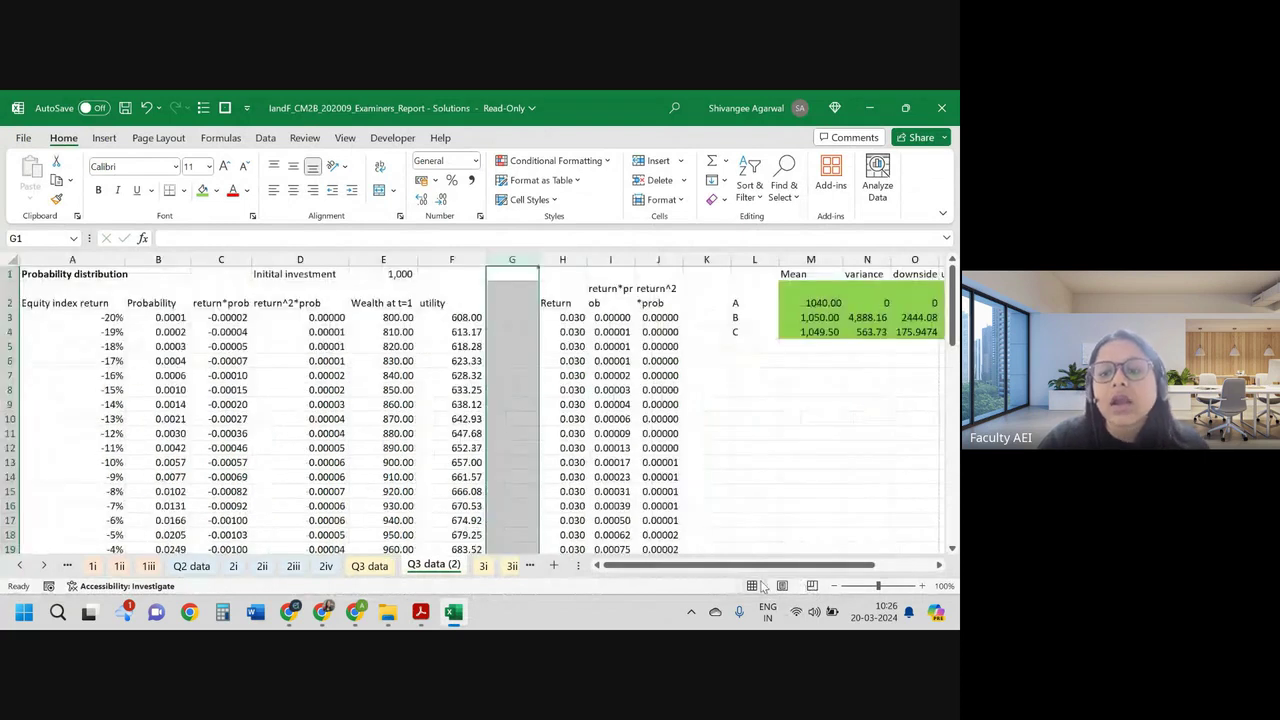
scroll(810, 401, "right", 3)
Step: Enter B's expected utility in P3 as =SUMPRODUCT(F3:F53,B3:B53)
left_click(775, 318)
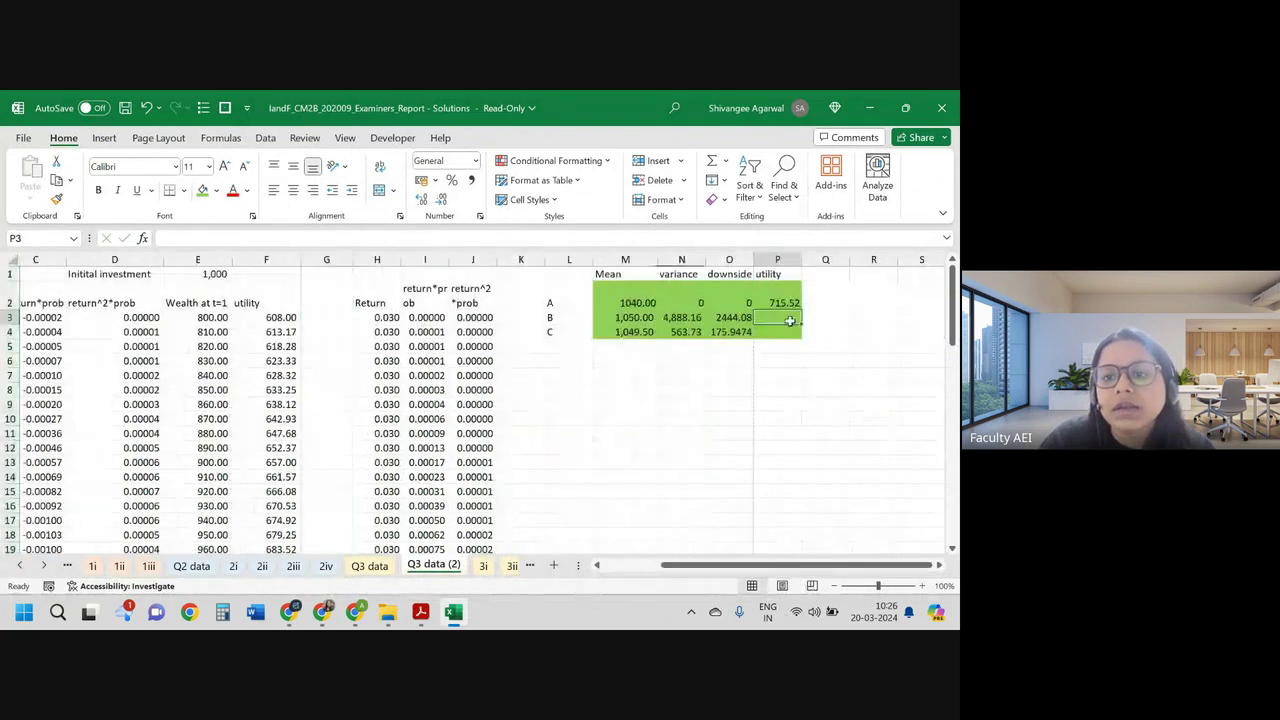
type("=")
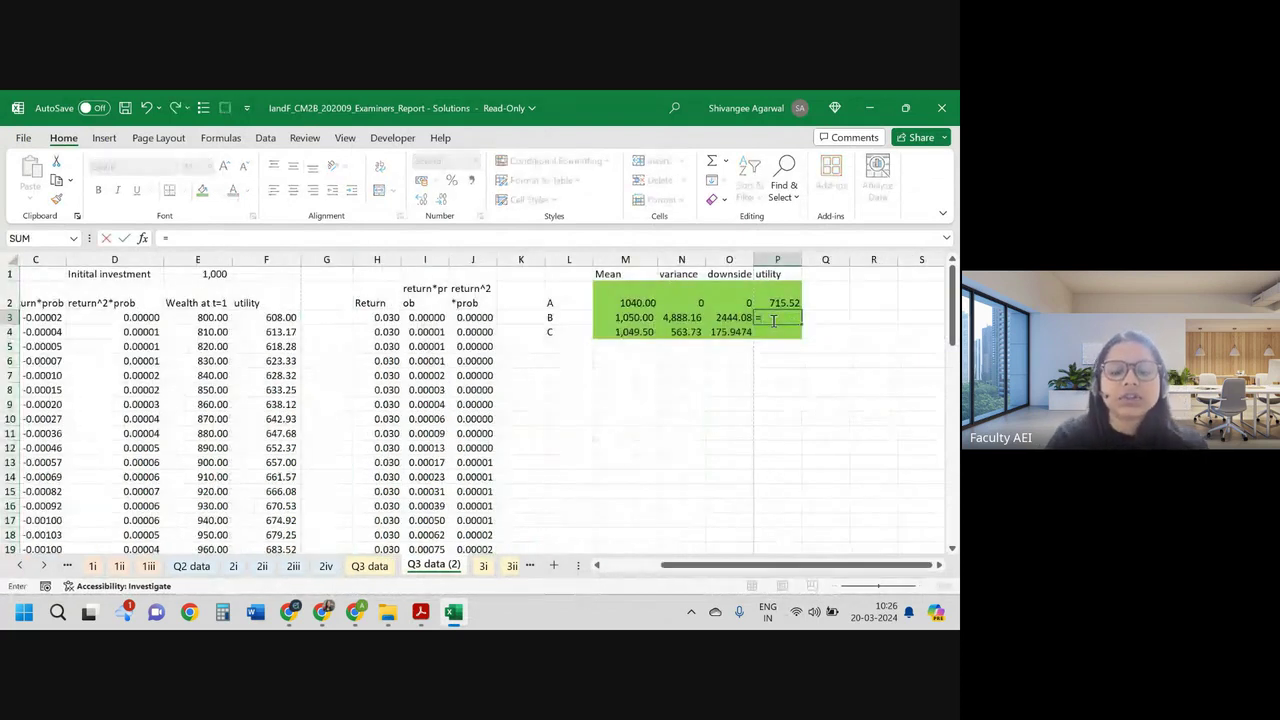
type("SUMPRODUCT(")
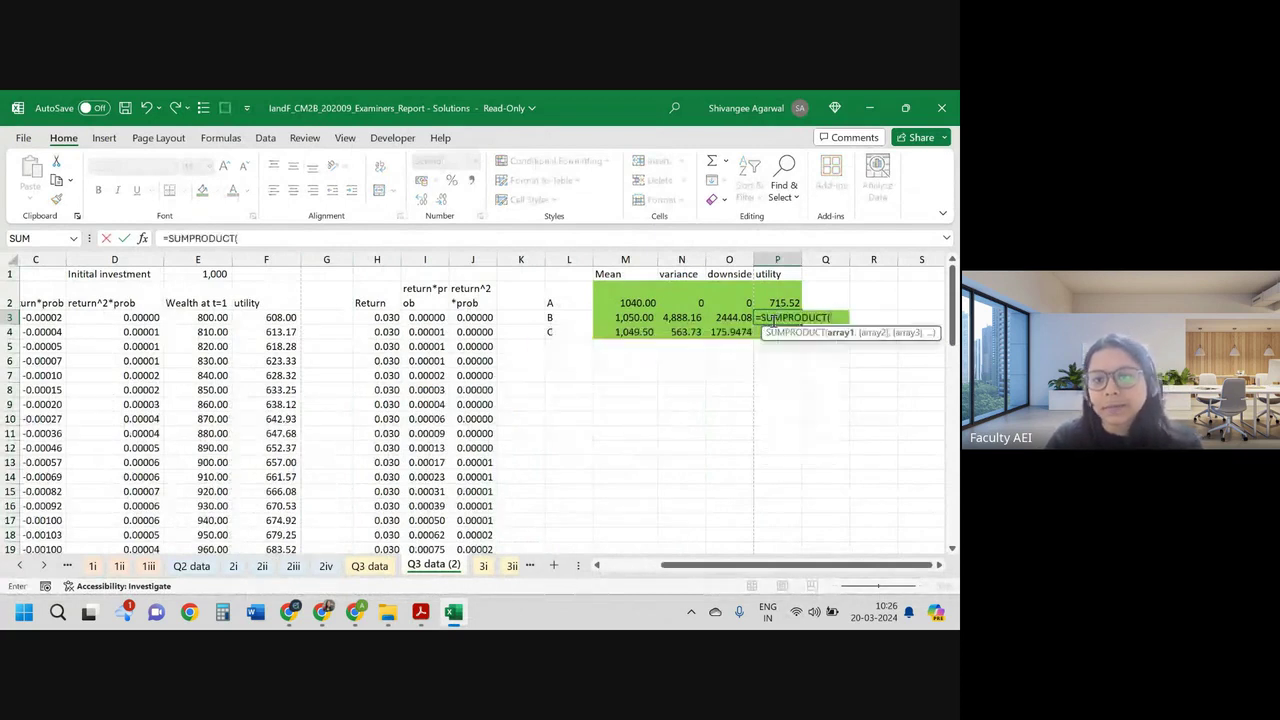
key("Left")
key("Left")
key("Left")
key("Left")
key("Left")
key("Left")
key("Left")
key("Left")
key("Left")
key("Left")
key("Left")
key("Left")
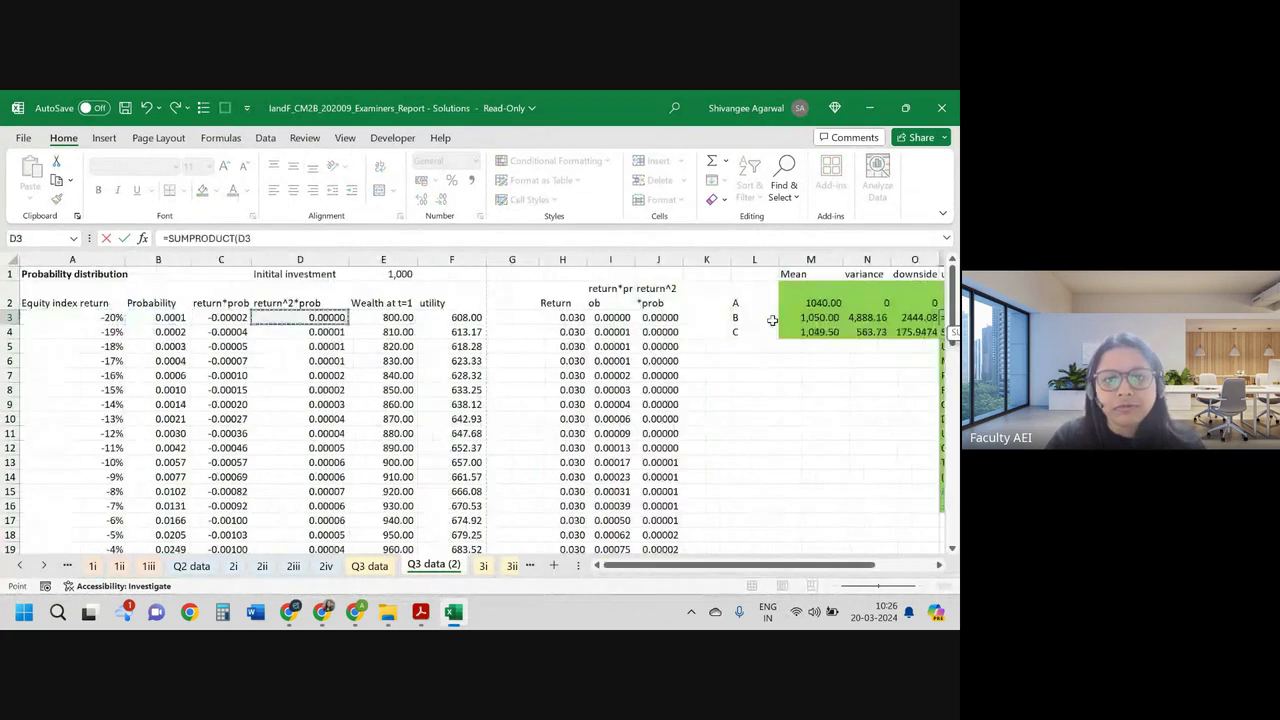
key("Right")
key("Right")
key("ctrl+shift+Down")
type(",")
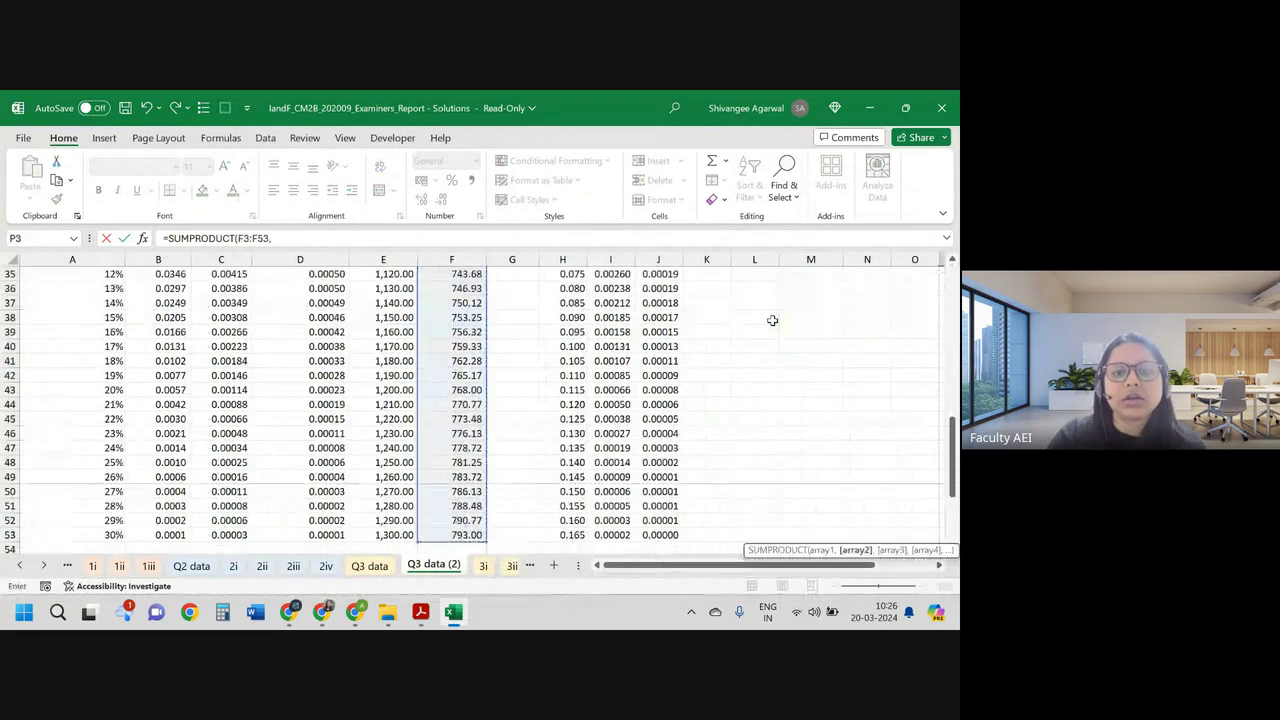
key("Left")
key("Left")
key("Left")
key("Left")
key("Left")
key("Left")
key("Left")
key("Left")
key("Left")
key("Left")
key("Left")
key("Left")
key("Left")
key("Left")
key("Left")
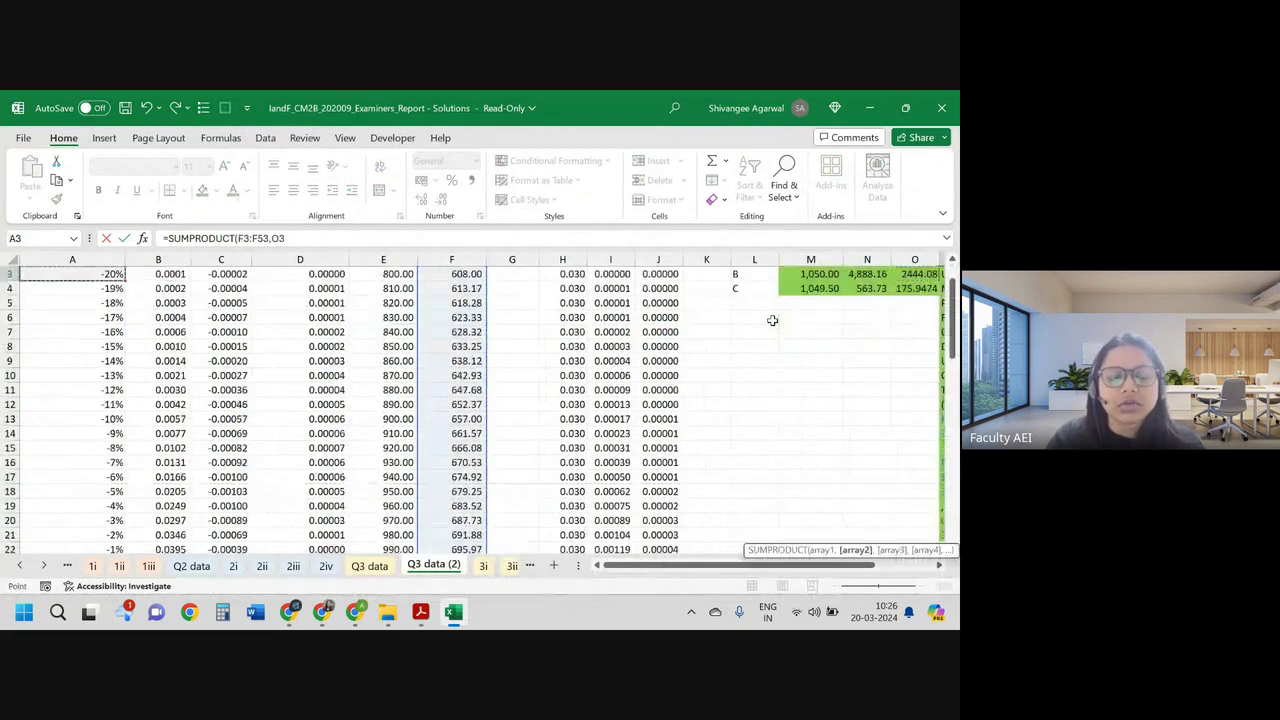
key("Up")
key("Up")
key("Down")
key("Down")
key("Down")
key("Right")
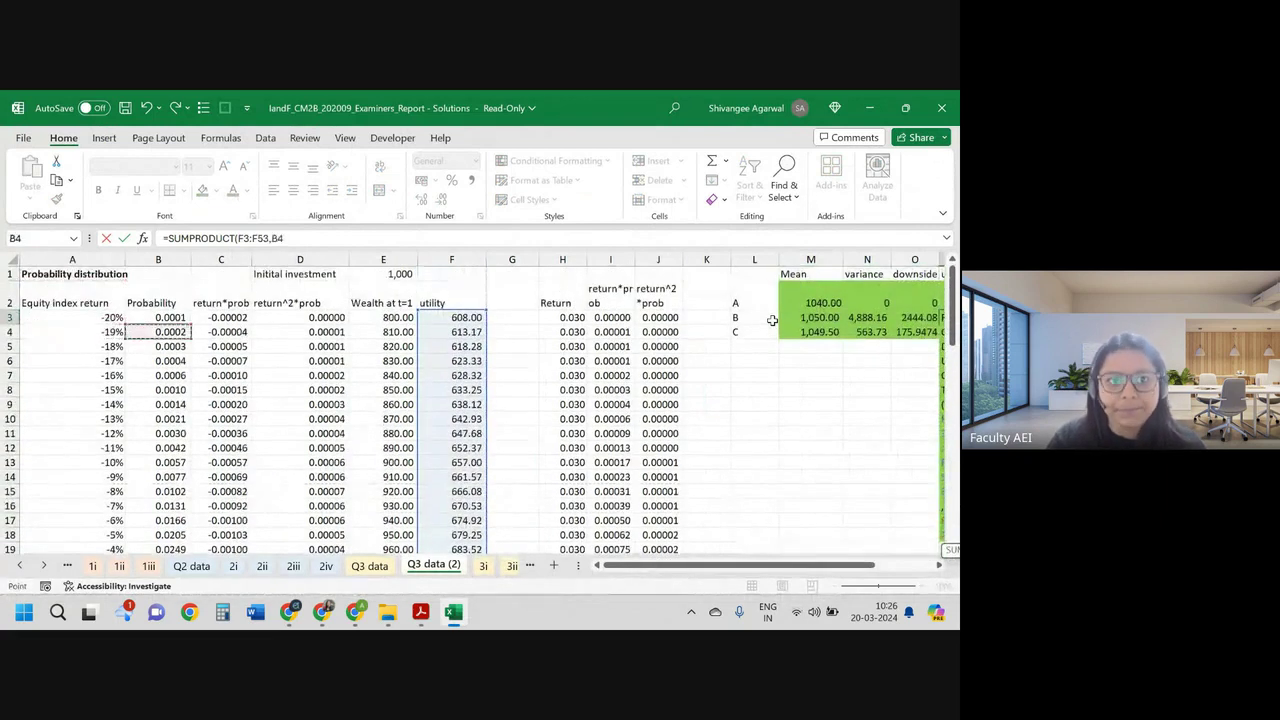
key("Up")
key("ctrl+shift+Down")
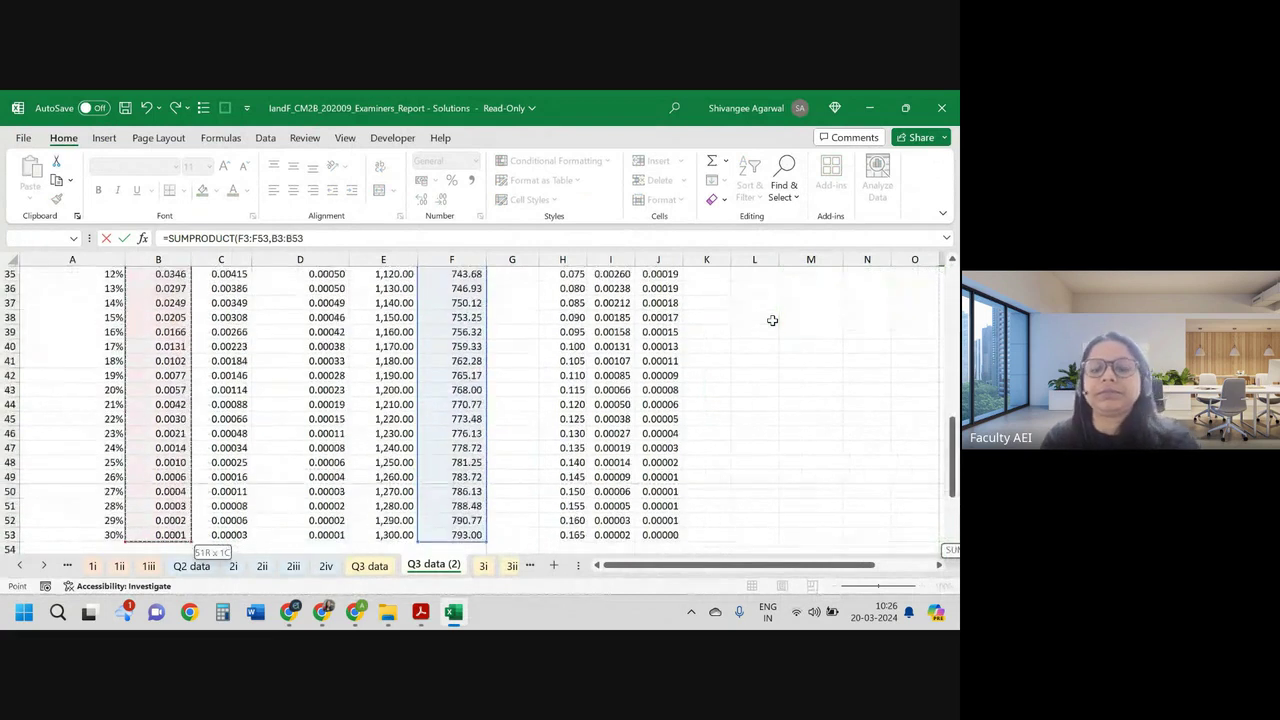
key("Tab")
Step: Round B's expected utility to 717.78 and select column L beside the summary table
scroll(772, 320, "up", 1)
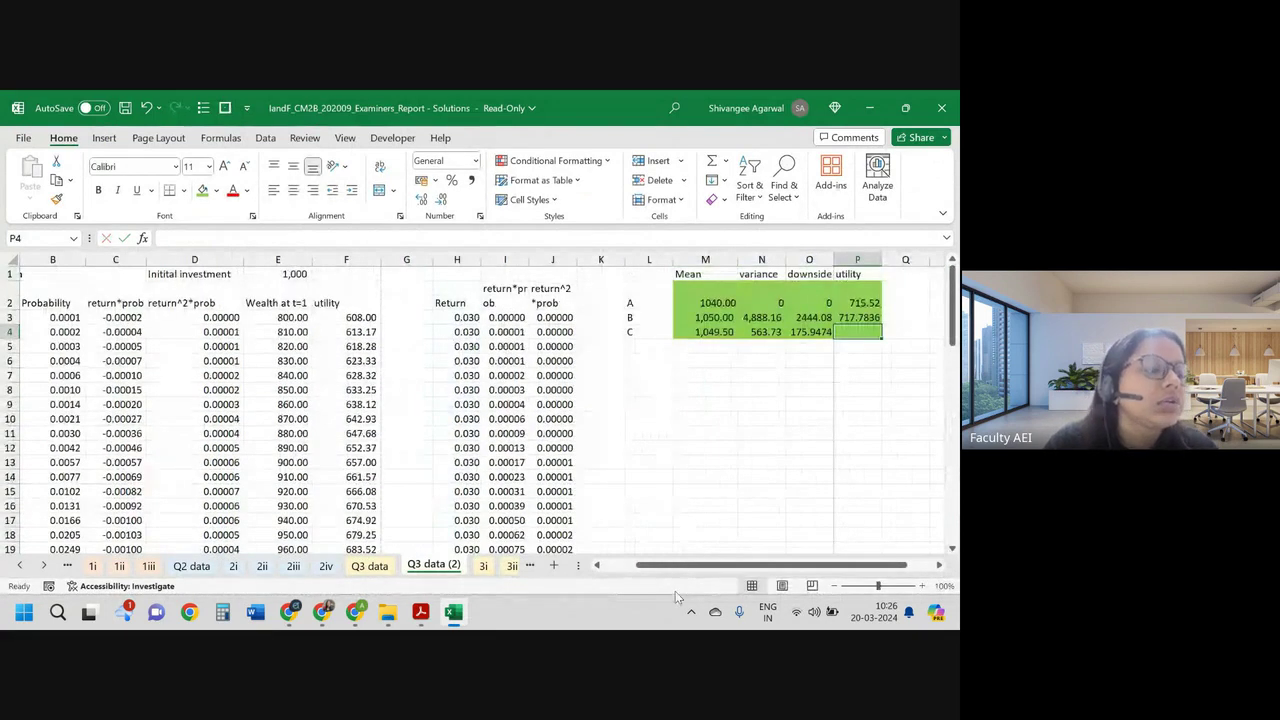
left_click(862, 318)
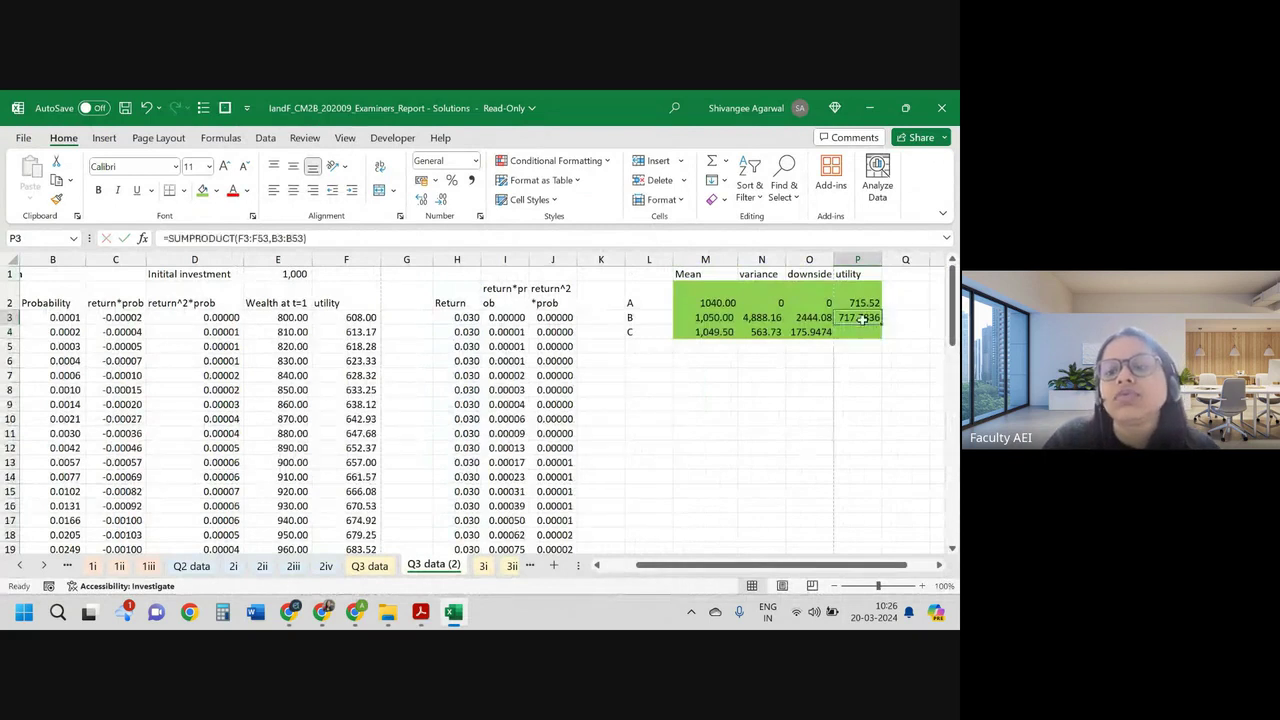
left_click(441, 201)
left_click(441, 201)
left_click(648, 318)
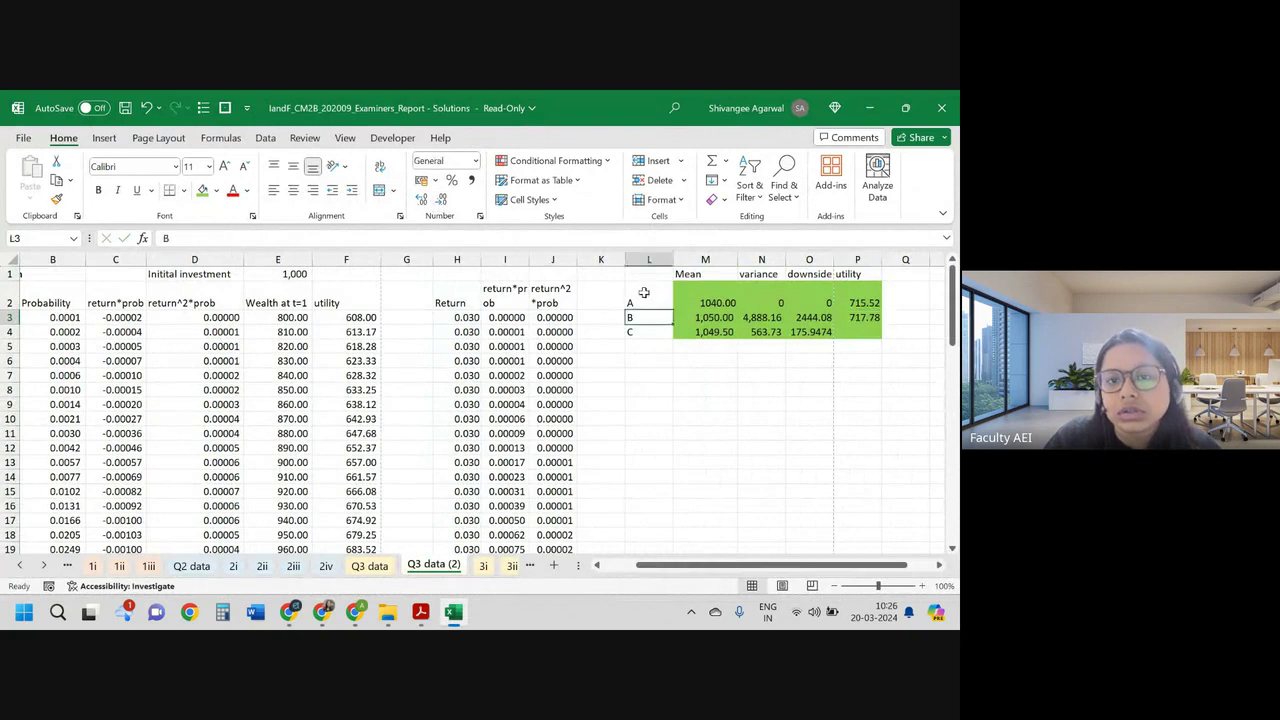
left_click(656, 259)
Step: Insert two blank columns before the summary and paste the wealth and utility heading block at K2
key("ctrl+shift+plus")
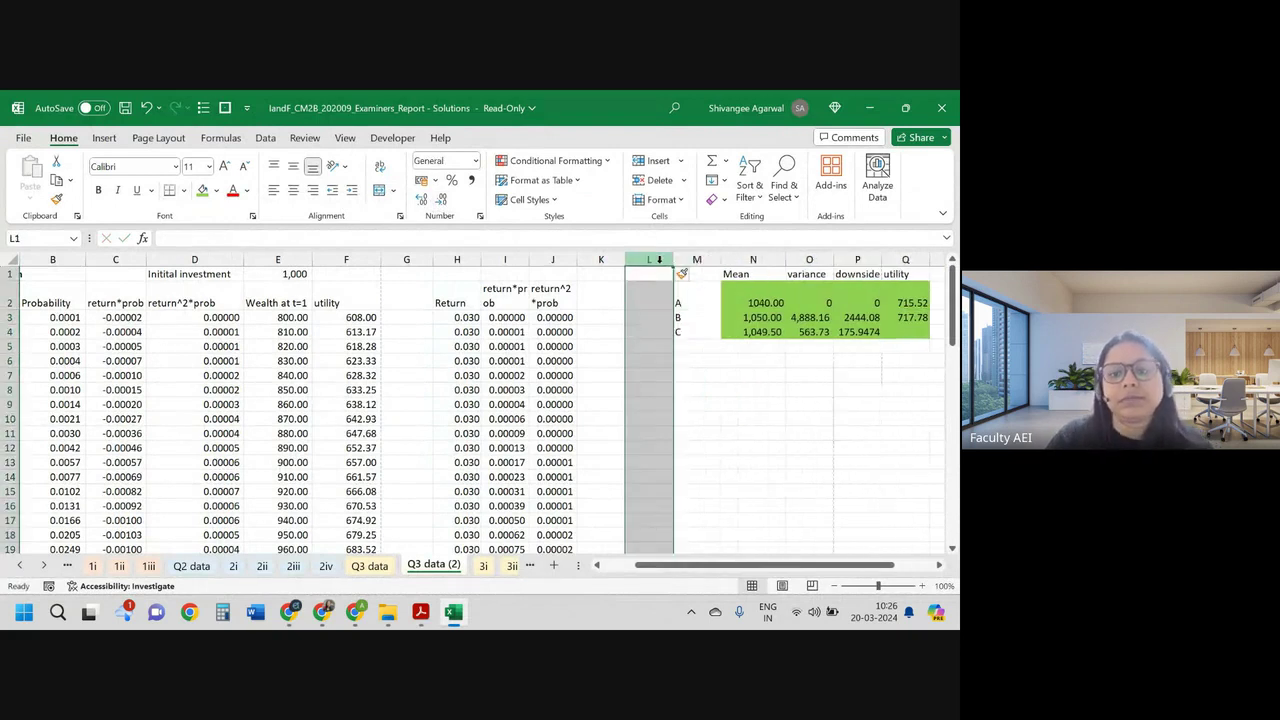
left_click(601, 295)
left_click_drag(298, 298, 332, 302)
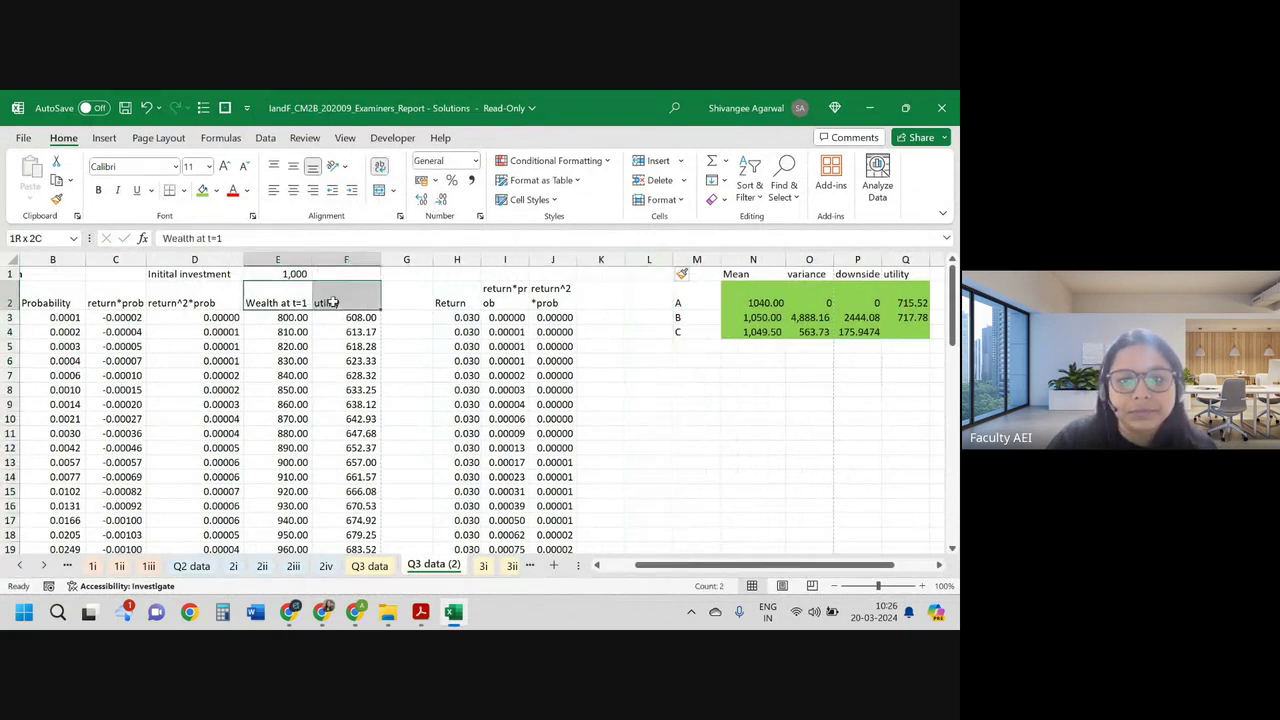
left_click(655, 259)
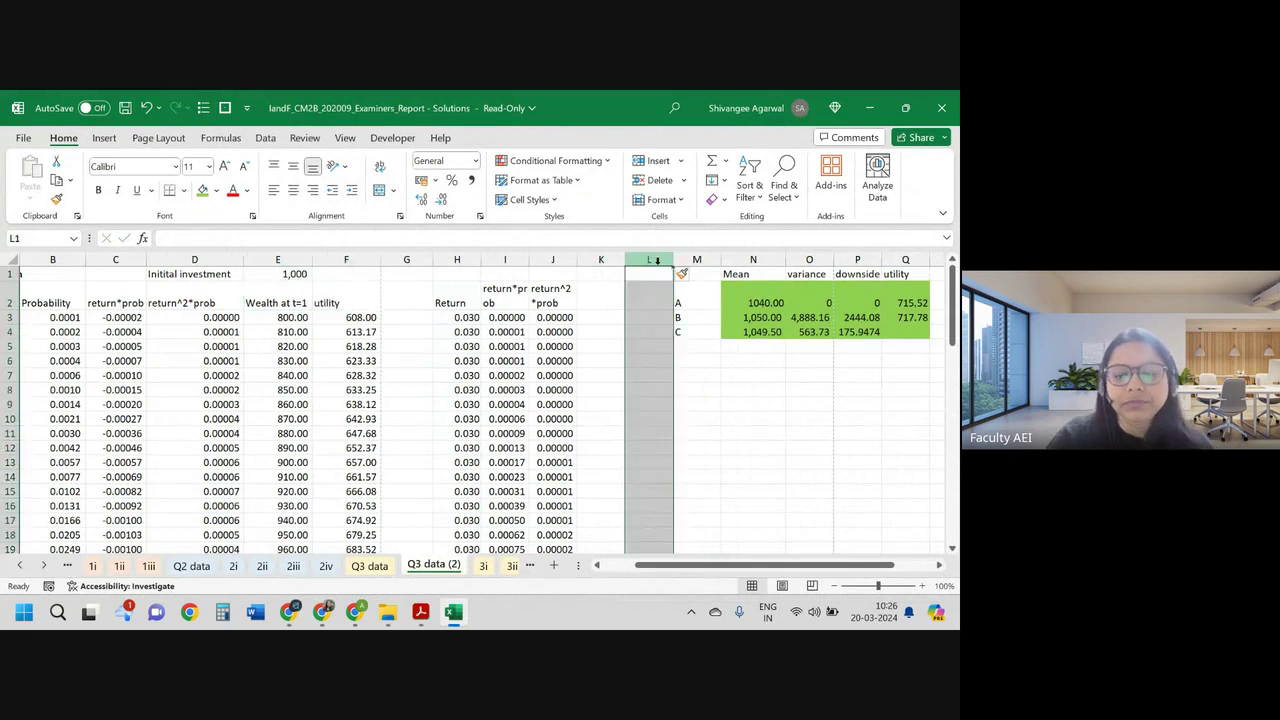
key("ctrl+shift+plus")
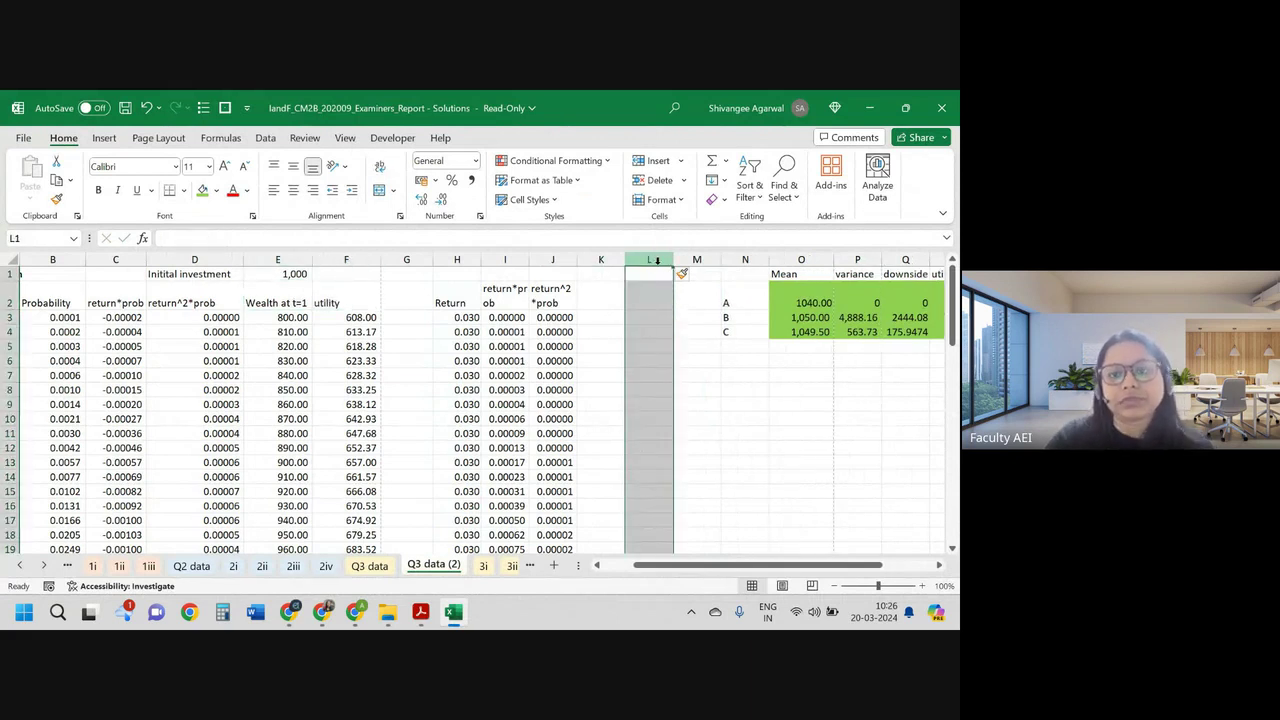
left_click_drag(252, 300, 355, 316)
key("ctrl+c")
left_click(603, 300)
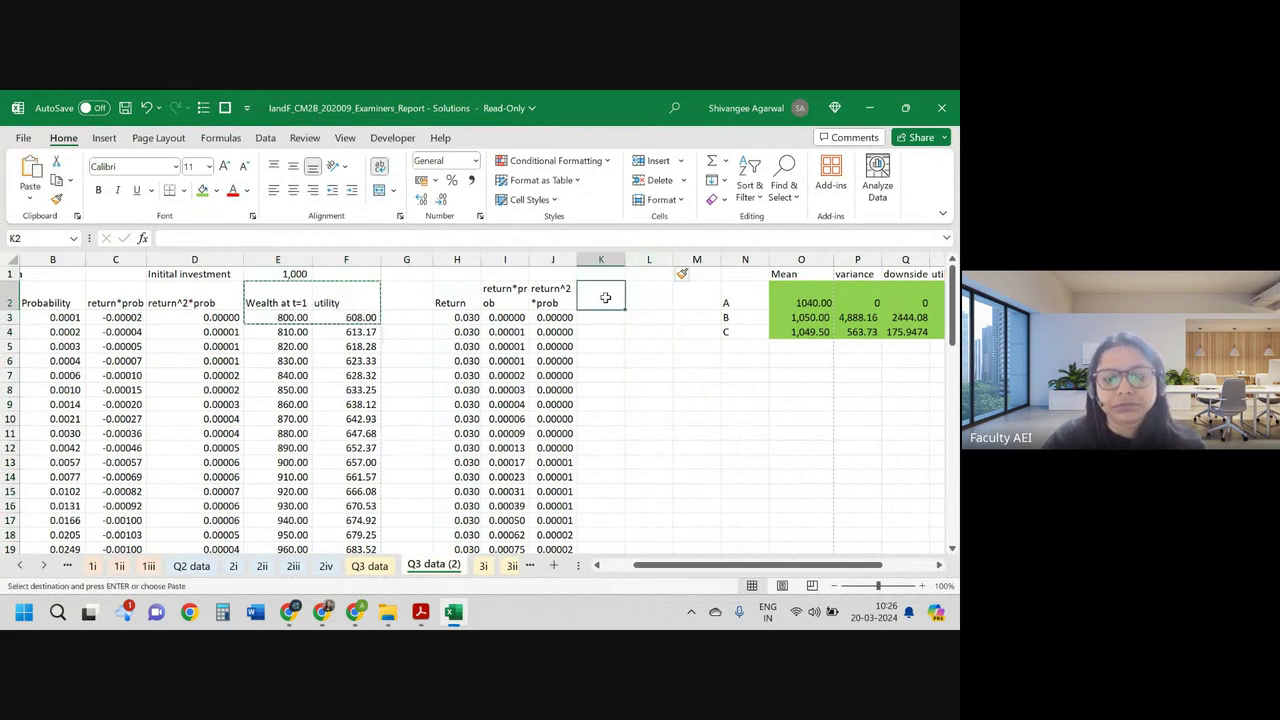
key("ctrl+v")
left_click(645, 346)
Step: Point K3's wealth formula at return H3, then fill wealth and utility formulas down column K–L
left_click(603, 318)
double_click(603, 318)
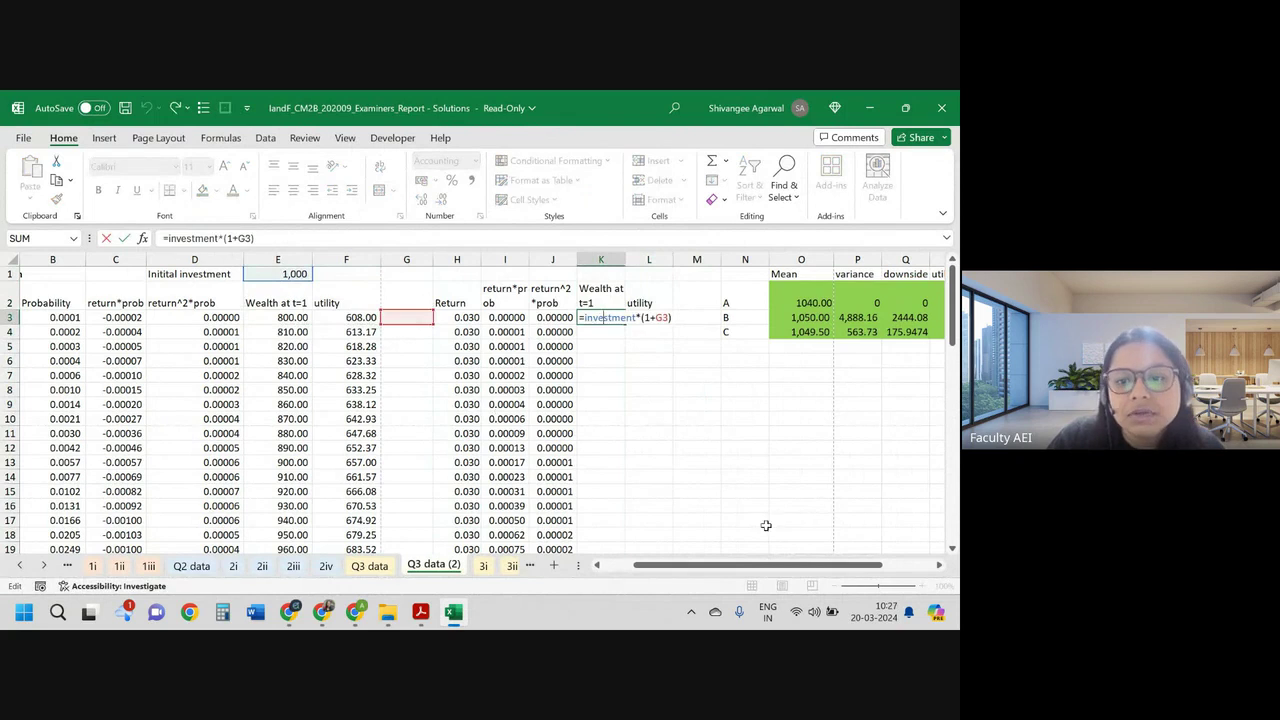
left_click_drag(711, 565, 683, 565)
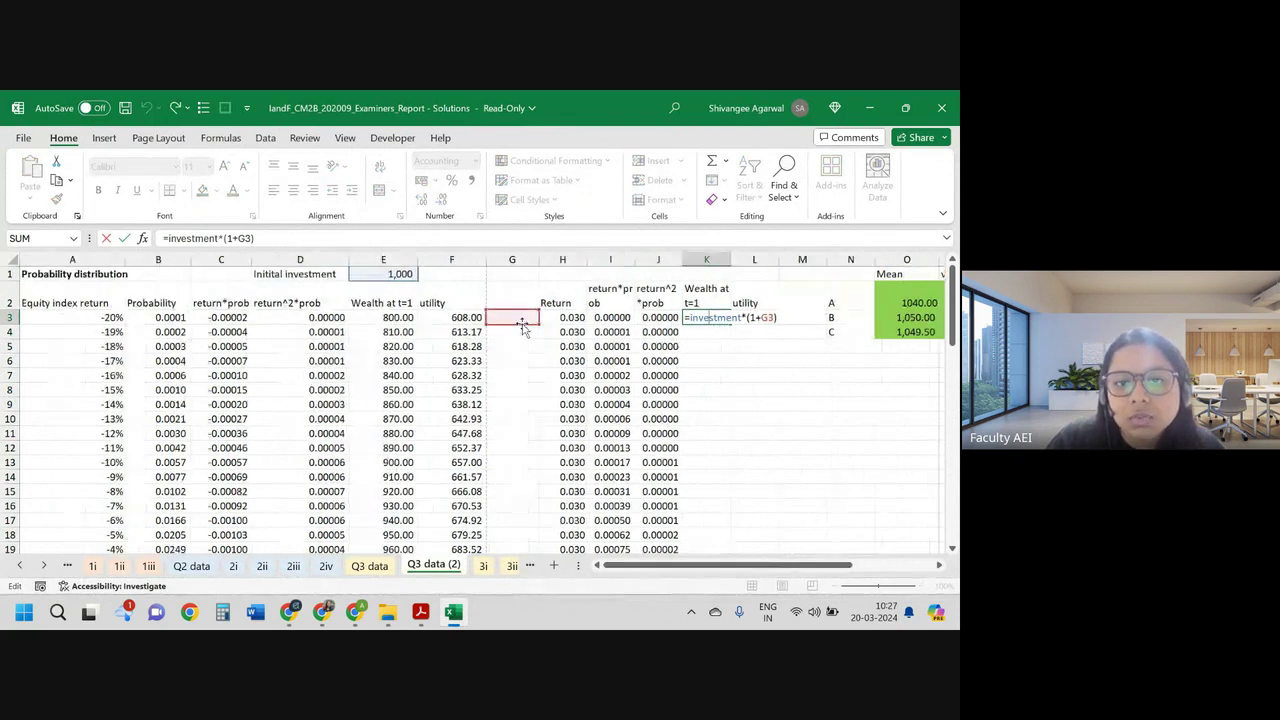
left_click(562, 318)
key("ctrl+Return")
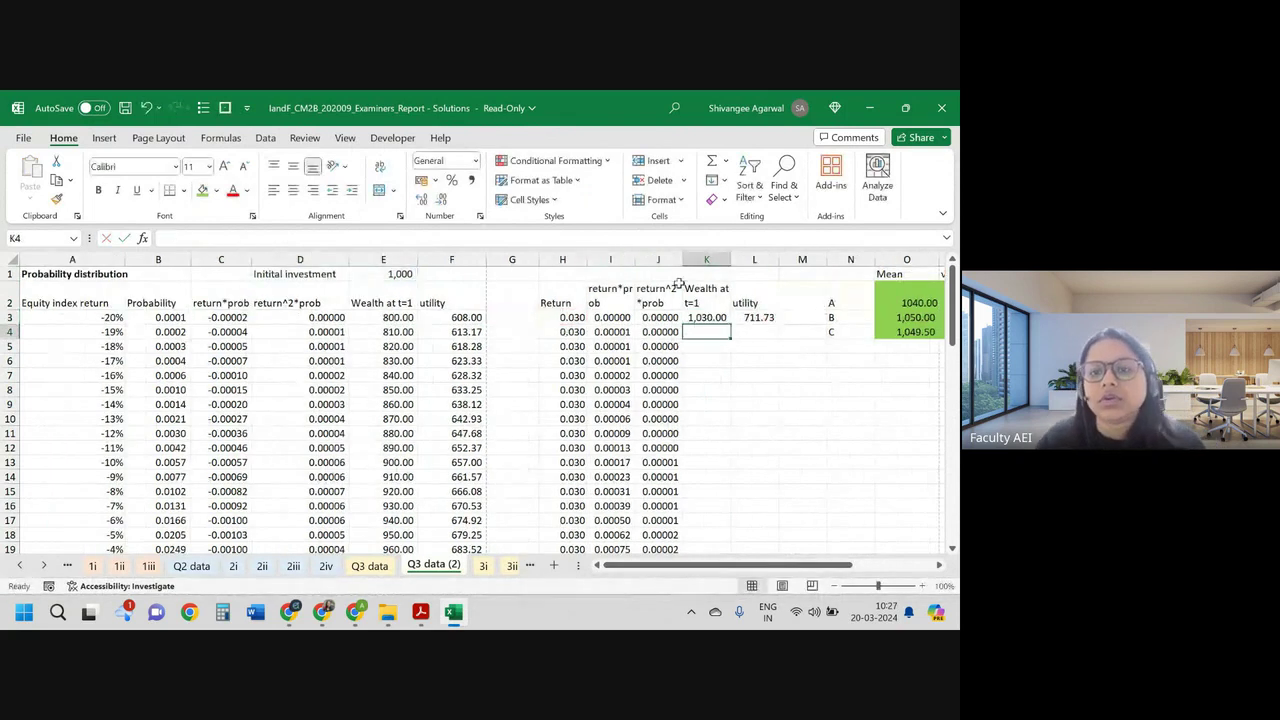
double_click(732, 325)
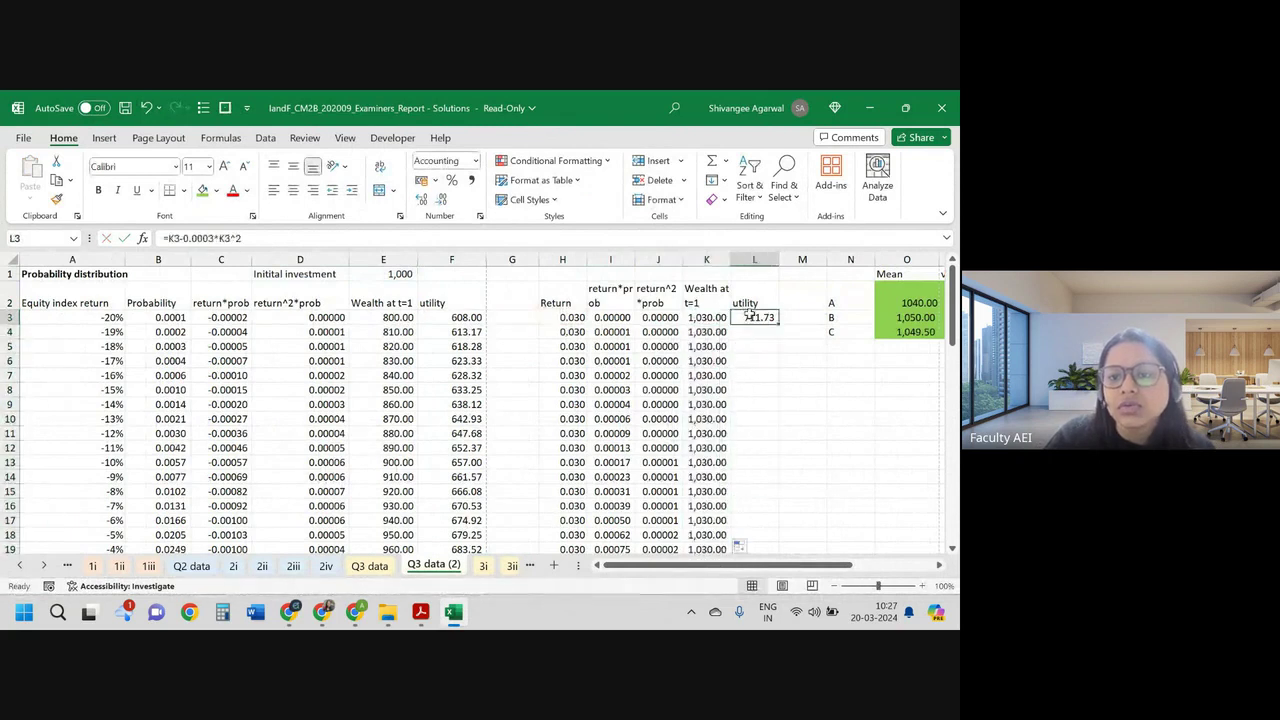
double_click(756, 317)
key("ctrl+Return")
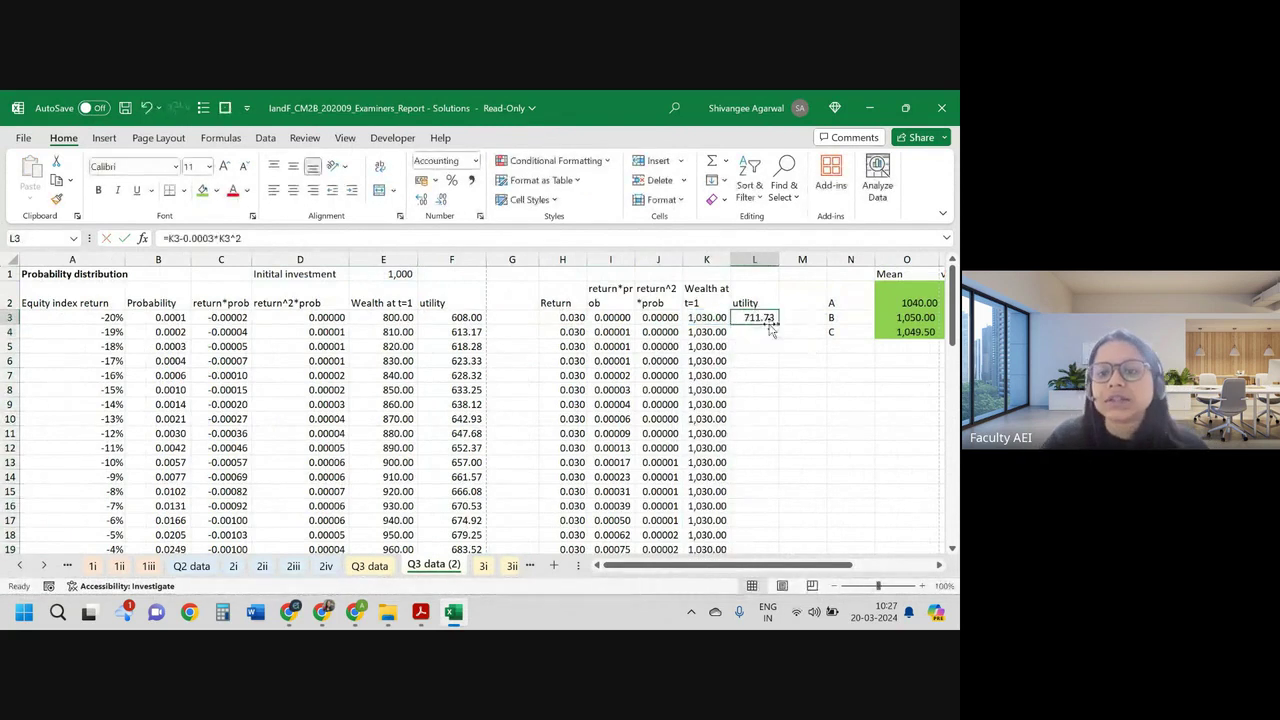
double_click(779, 325)
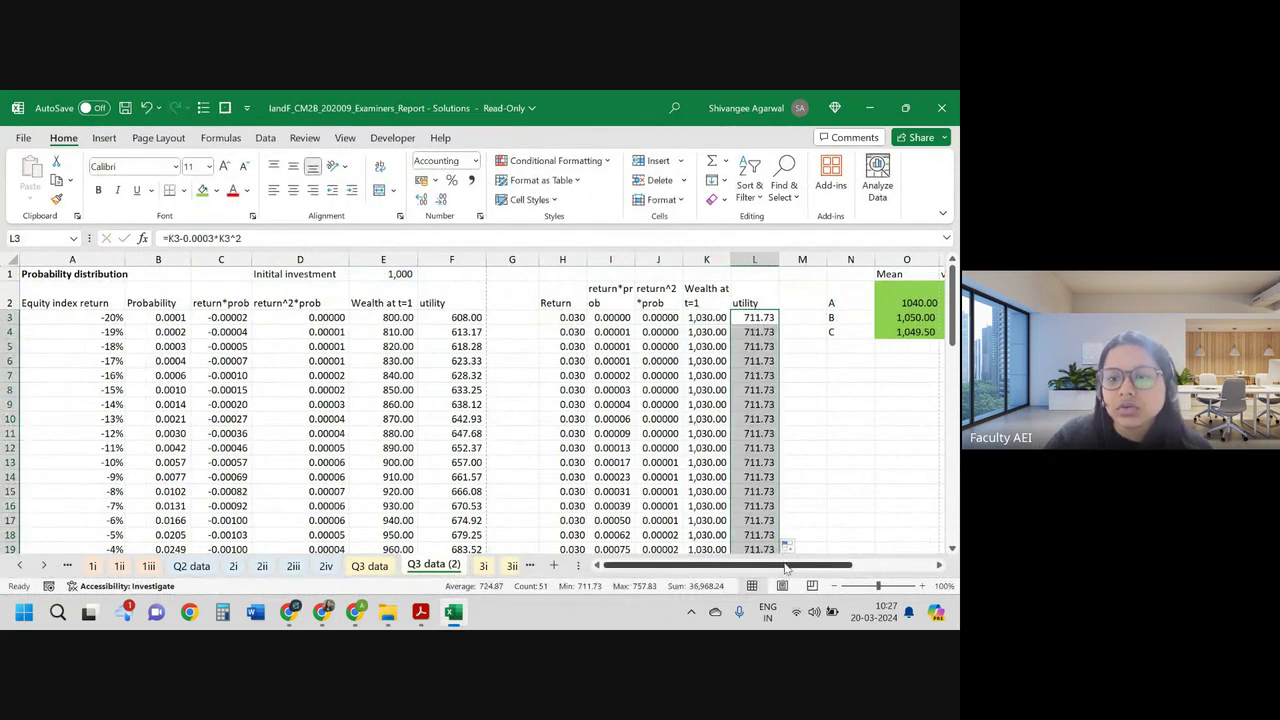
left_click_drag(787, 568, 846, 568)
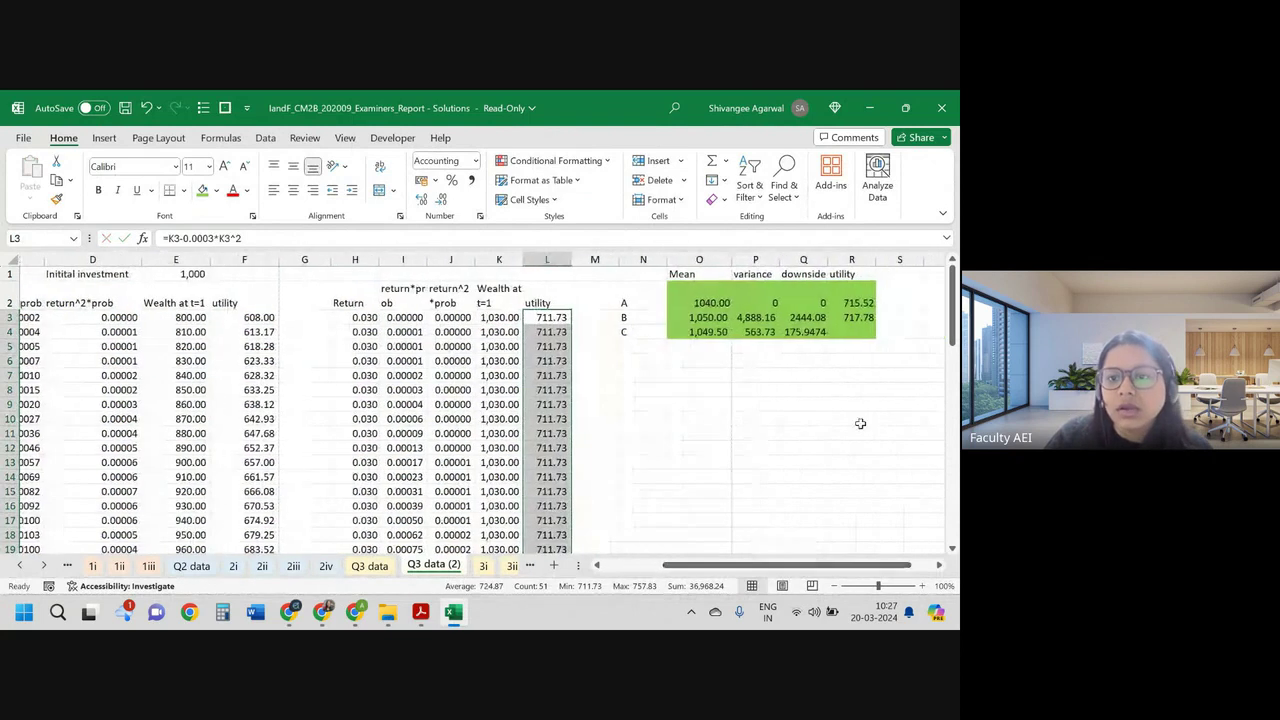
Step: Set C's expected utility in R4 to =SUMPRODUCT(L3:L53,B3:B53), giving 718.90
left_click(829, 336)
left_click(855, 333)
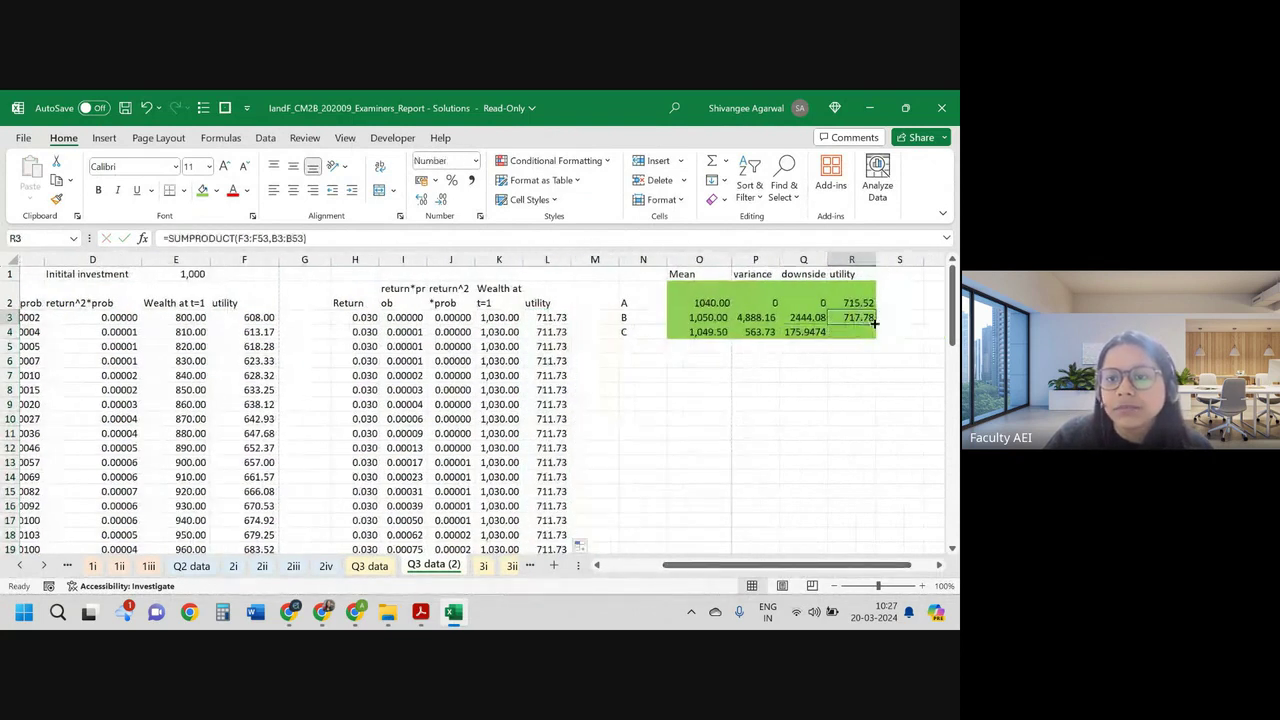
double_click(862, 334)
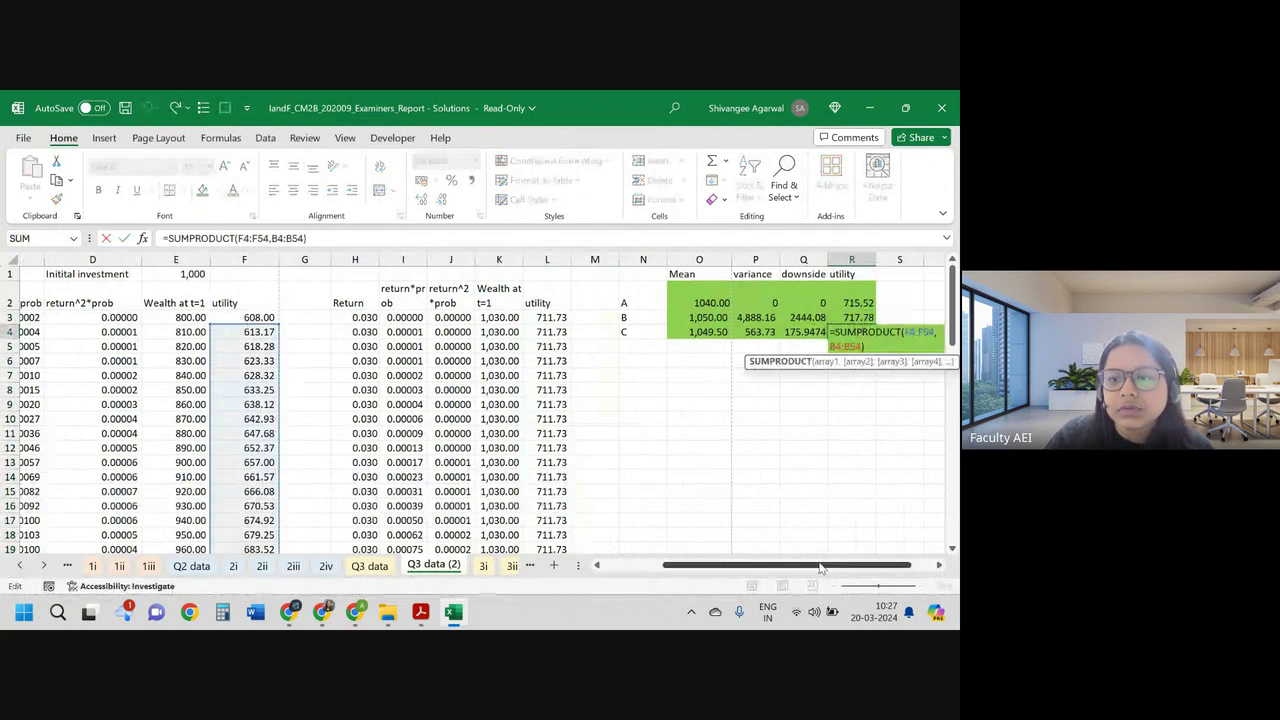
left_click_drag(820, 568, 761, 568)
left_click_drag(450, 328, 726, 316)
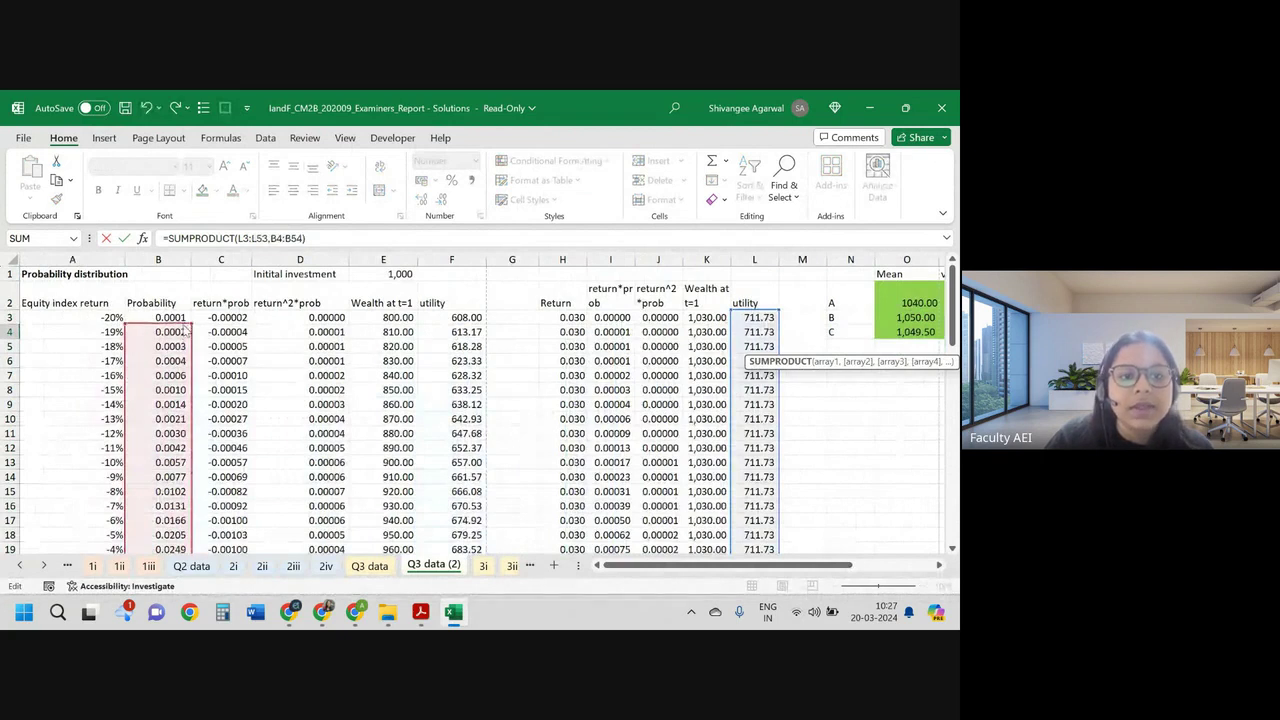
left_click_drag(180, 331, 178, 317)
scroll(258, 340, "down", 15)
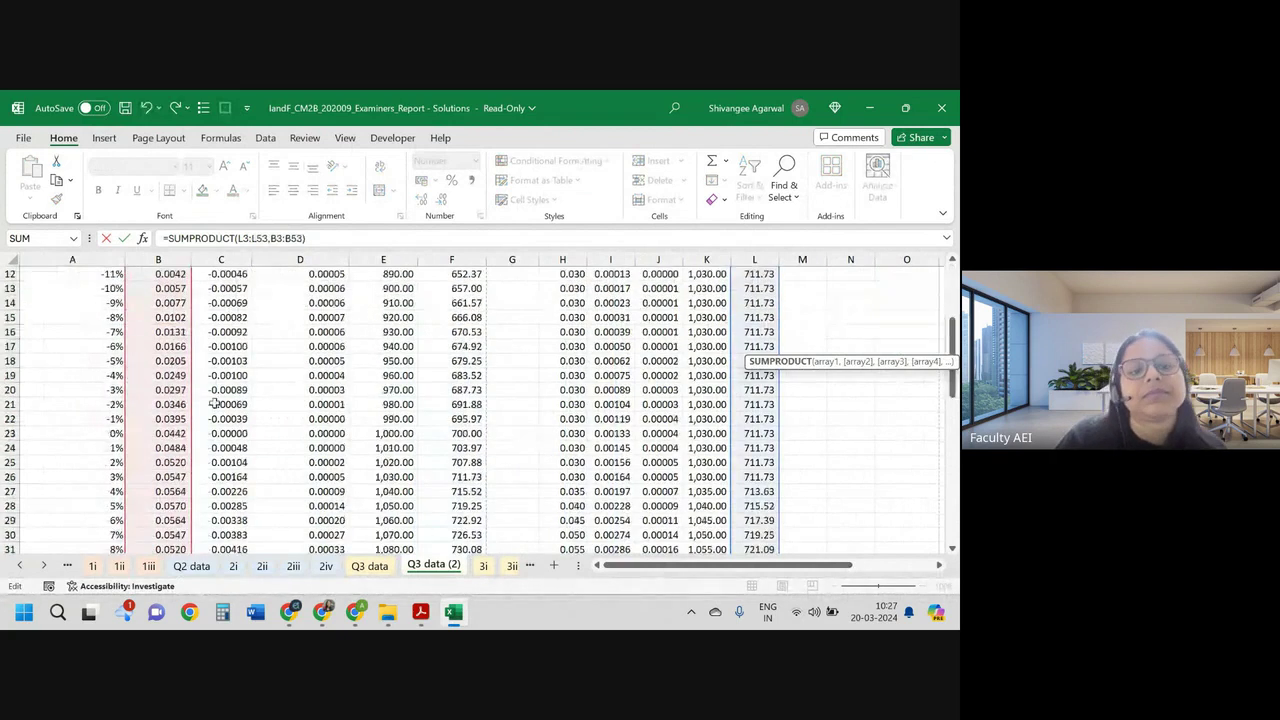
key("Escape")
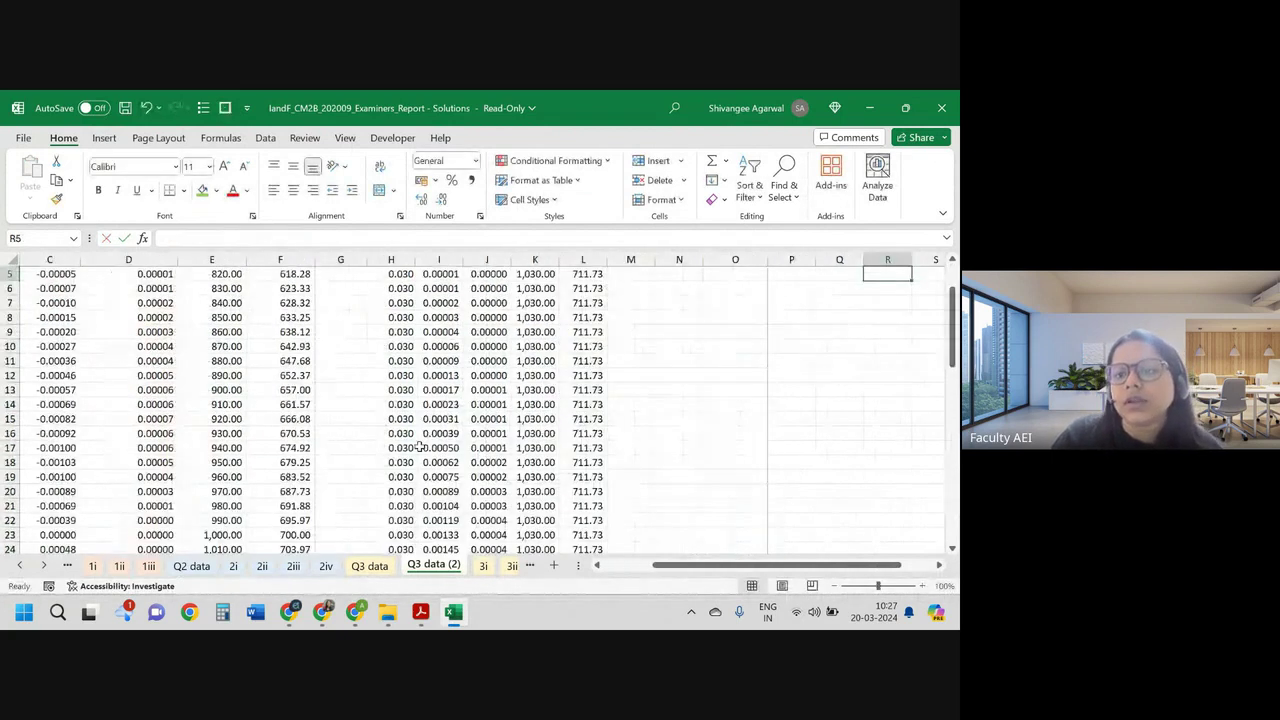
scroll(419, 447, "up", 2)
left_click(884, 332)
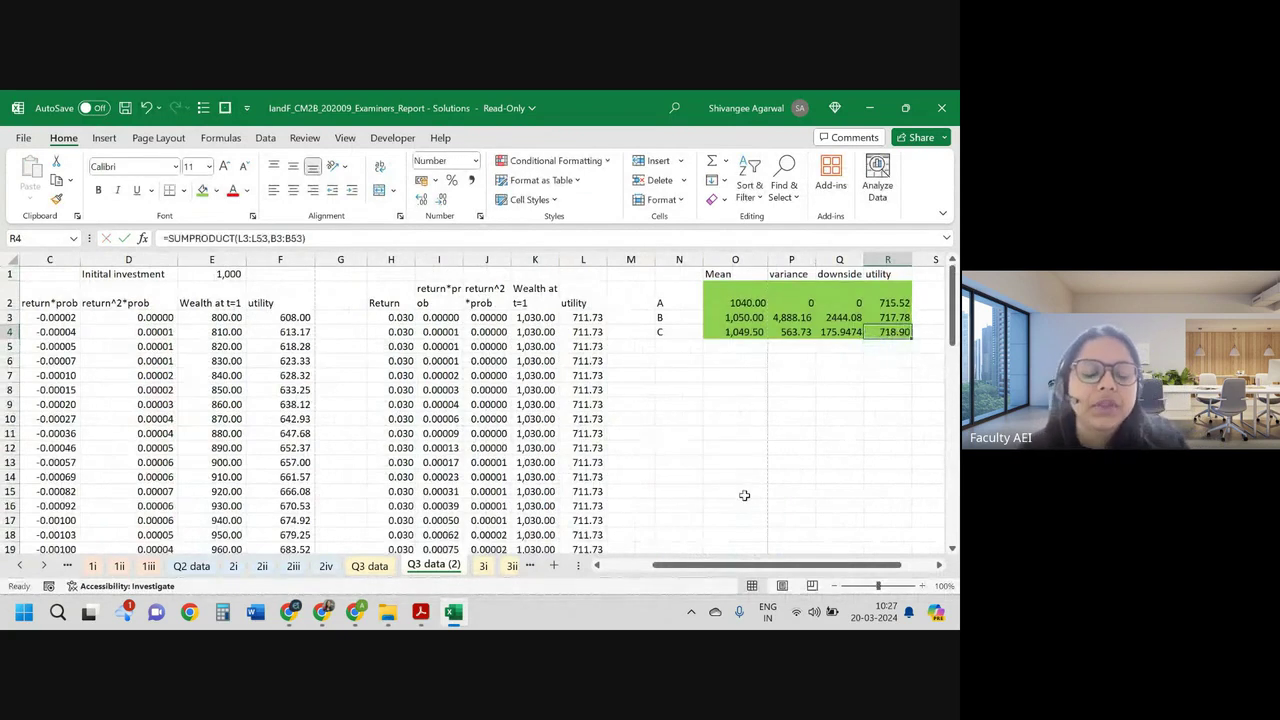
key("alt+Tab")
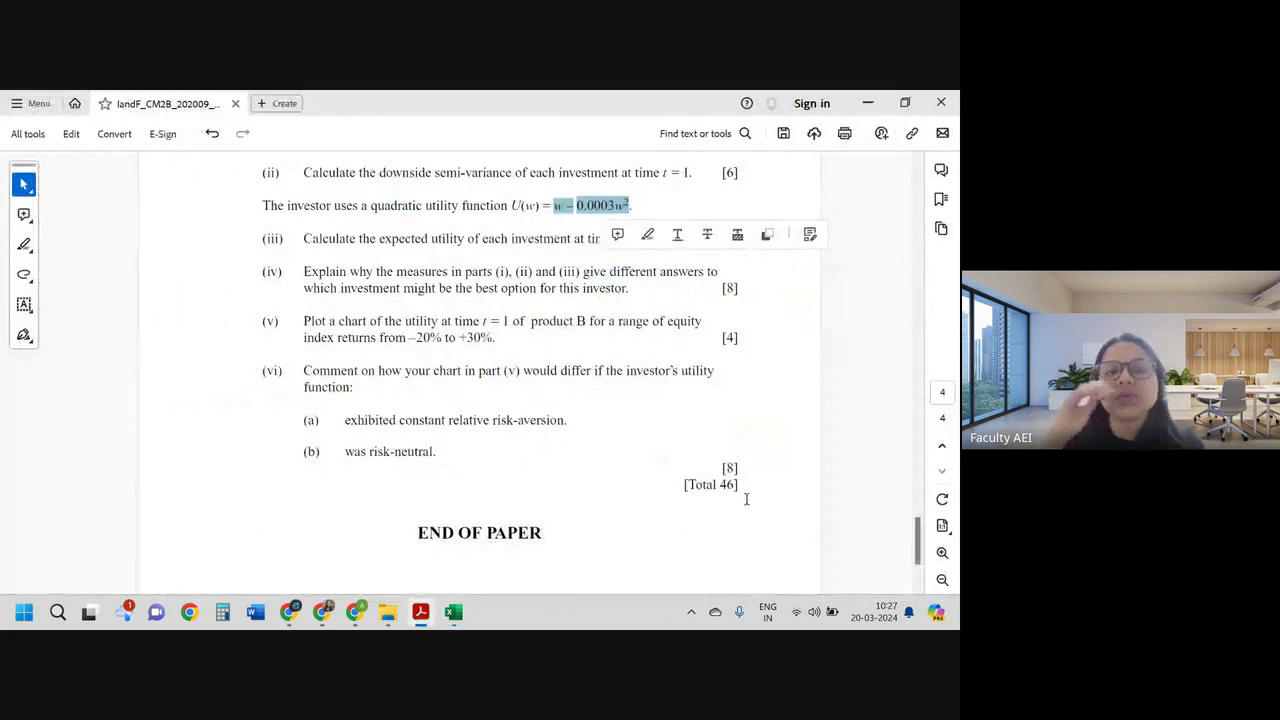
Step: Highlight part (iv)'s phrases about parts (i)–(iii) and choosing the best option, then return to Excel
left_click_drag(464, 271, 707, 272)
left_click_drag(403, 288, 560, 288)
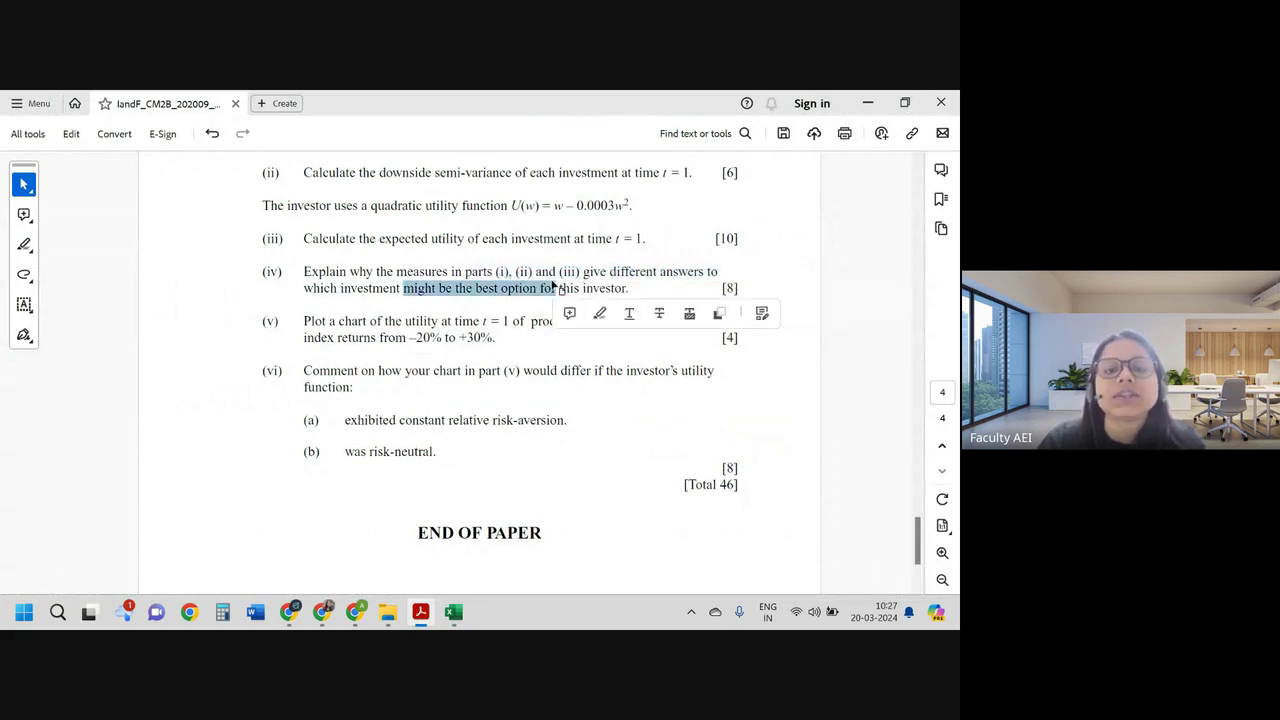
key("alt+Tab")
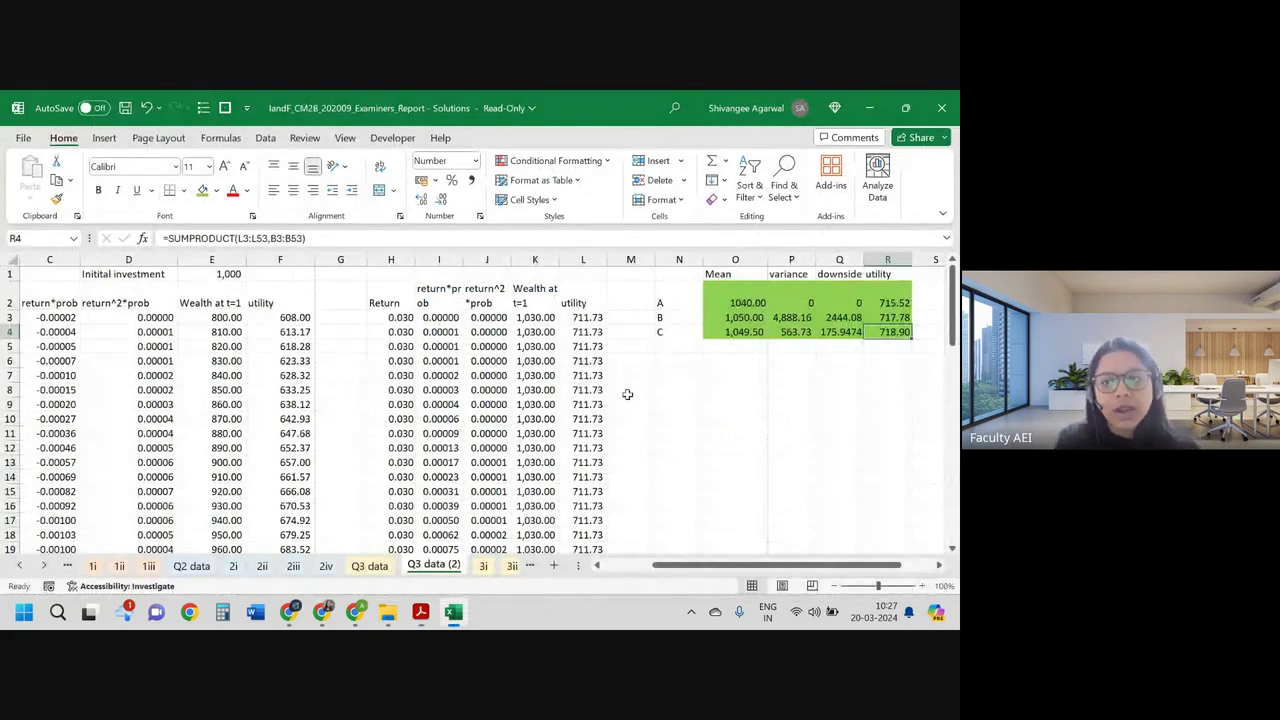
Step: Autofit column P to show B's variance 4,888.16, then check B's and C's mean and variance formulas
scroll(612, 364, "up", 1)
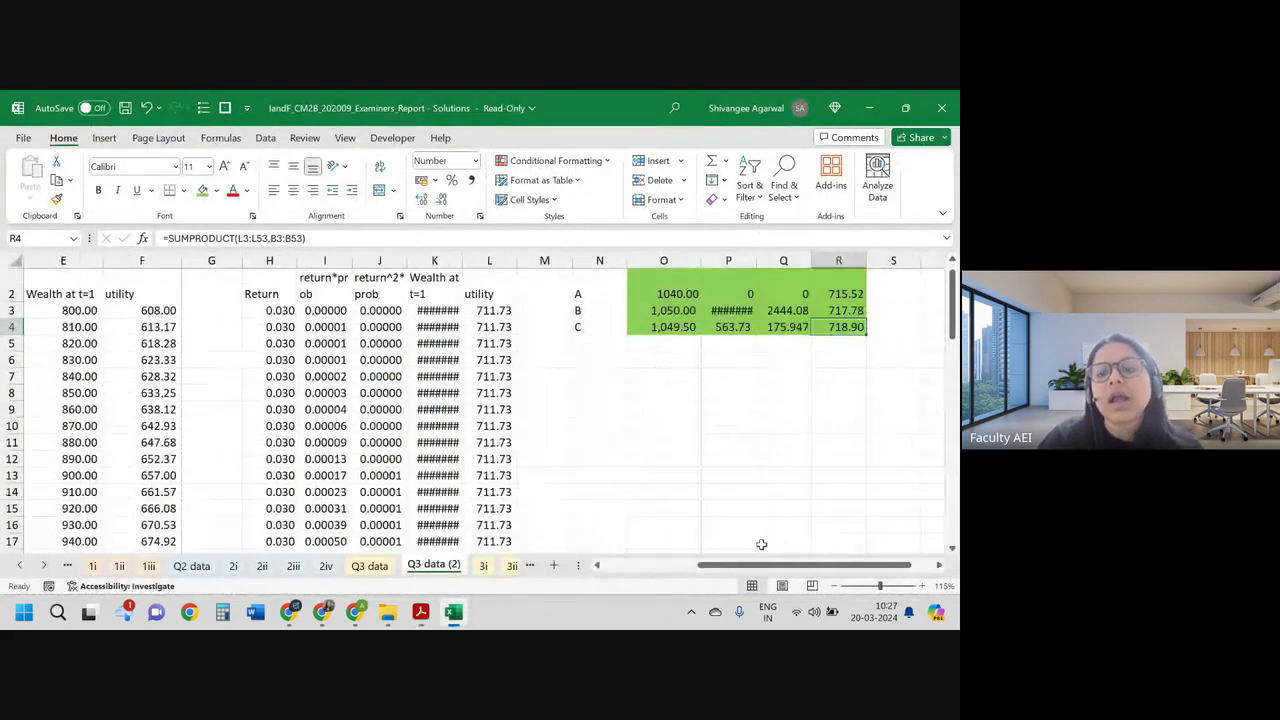
scroll(761, 544, "up", 1)
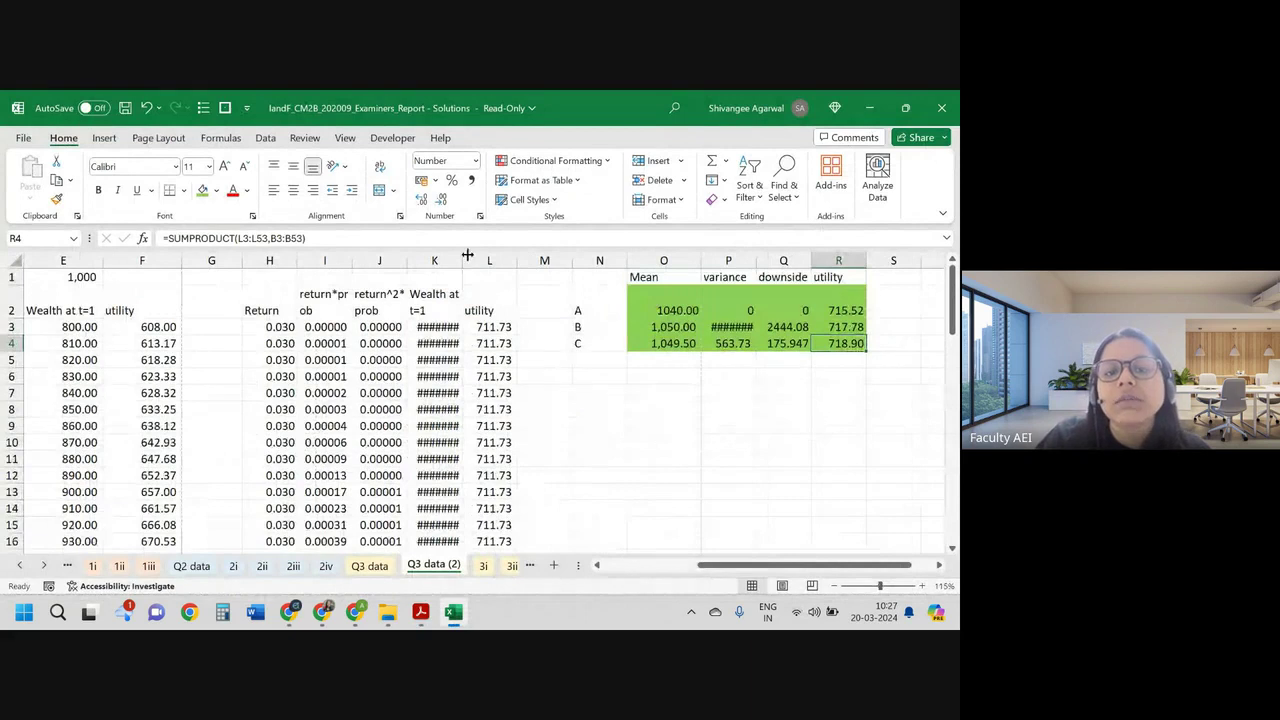
double_click(757, 261)
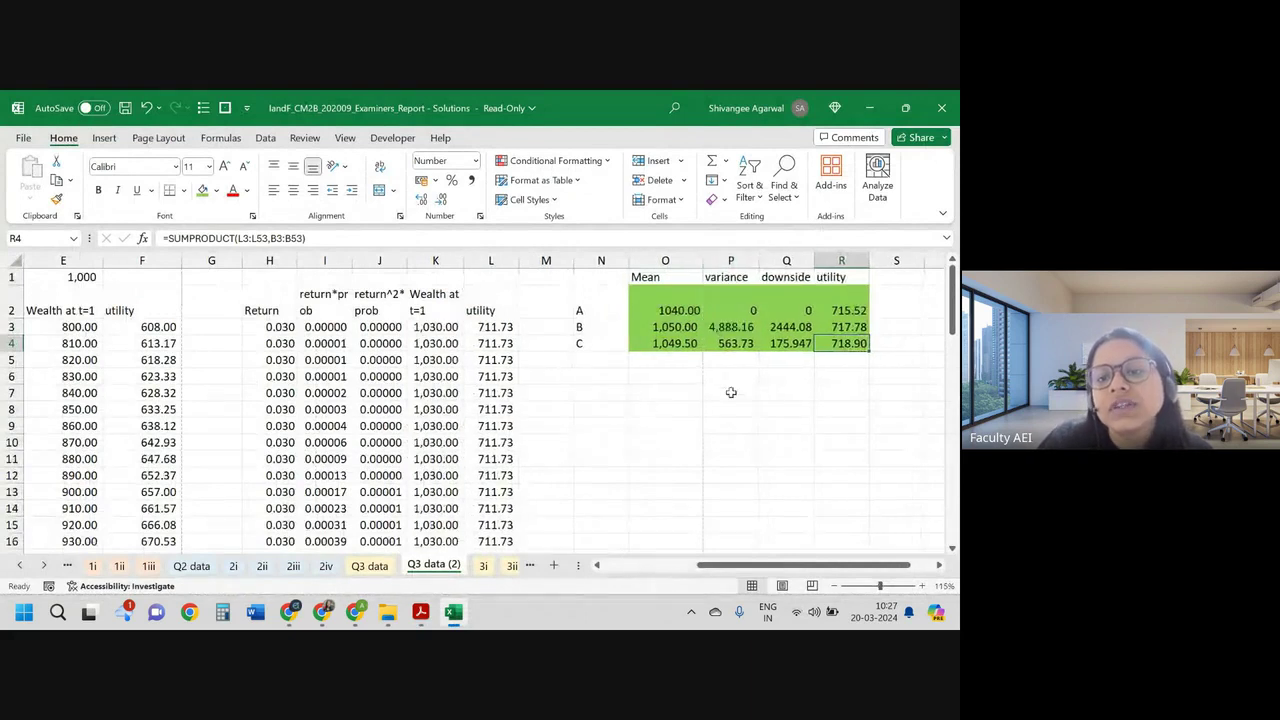
left_click_drag(665, 302, 738, 343)
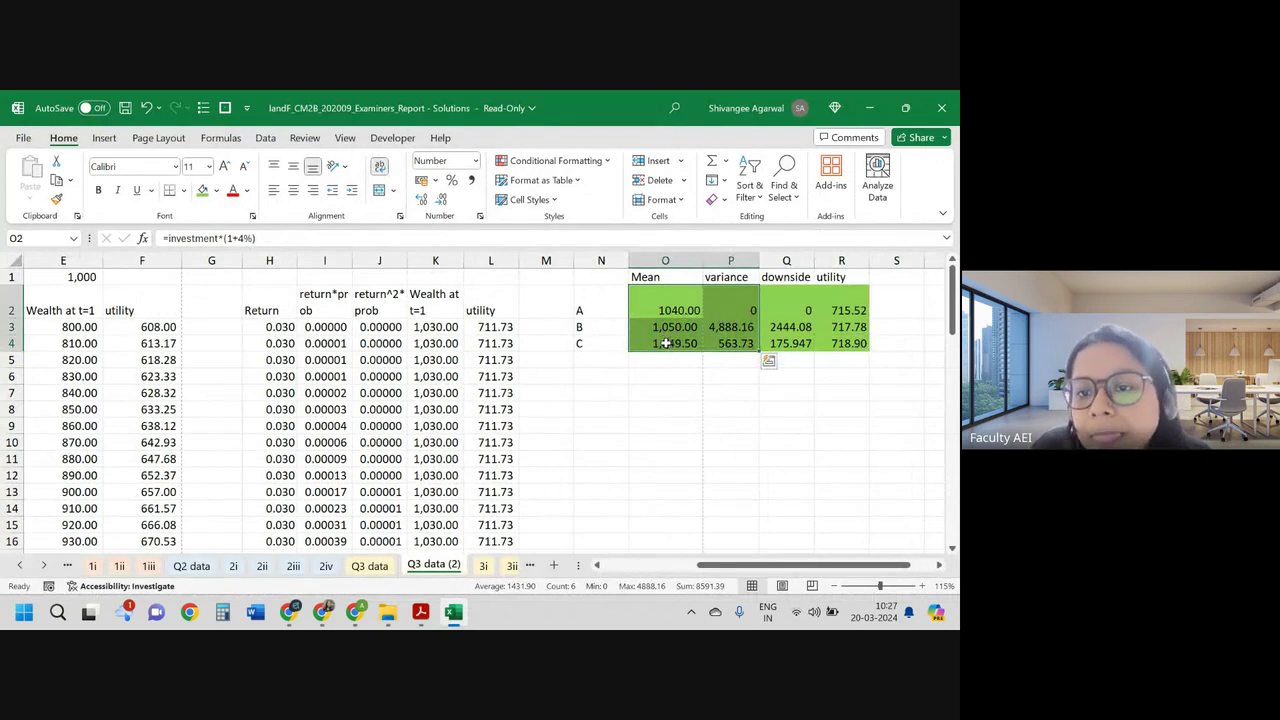
left_click(665, 327)
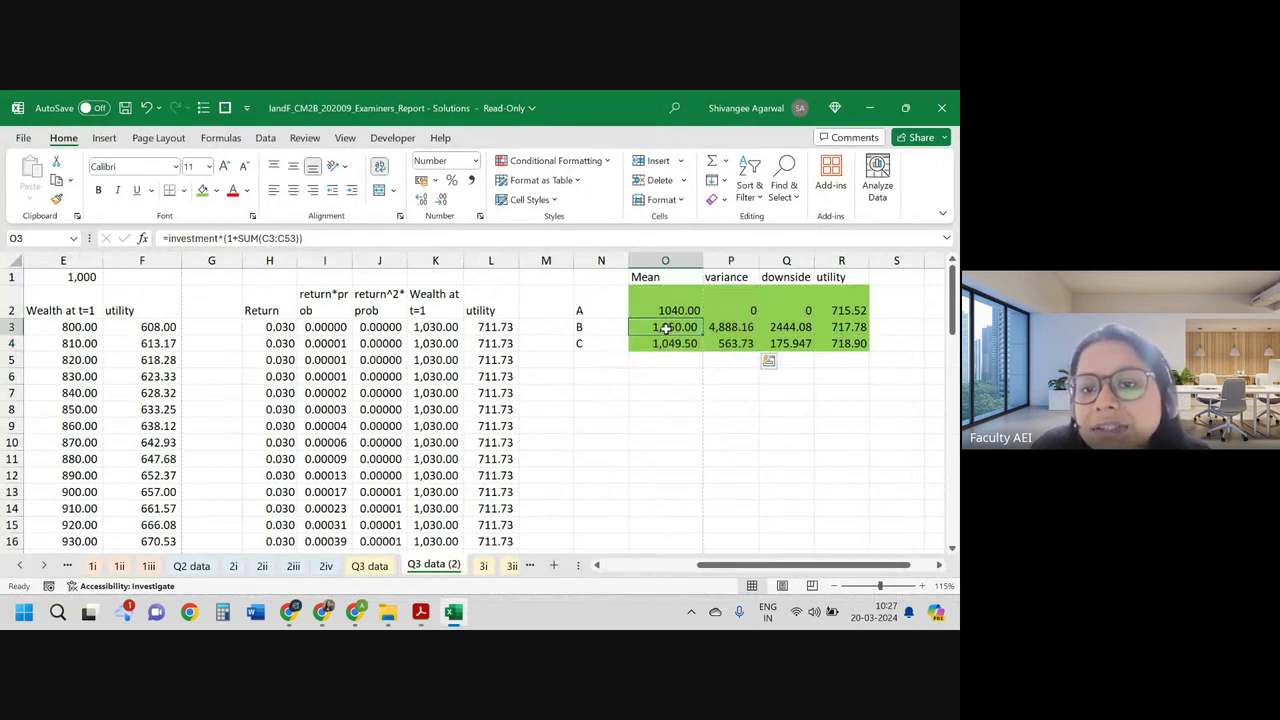
left_click(712, 328)
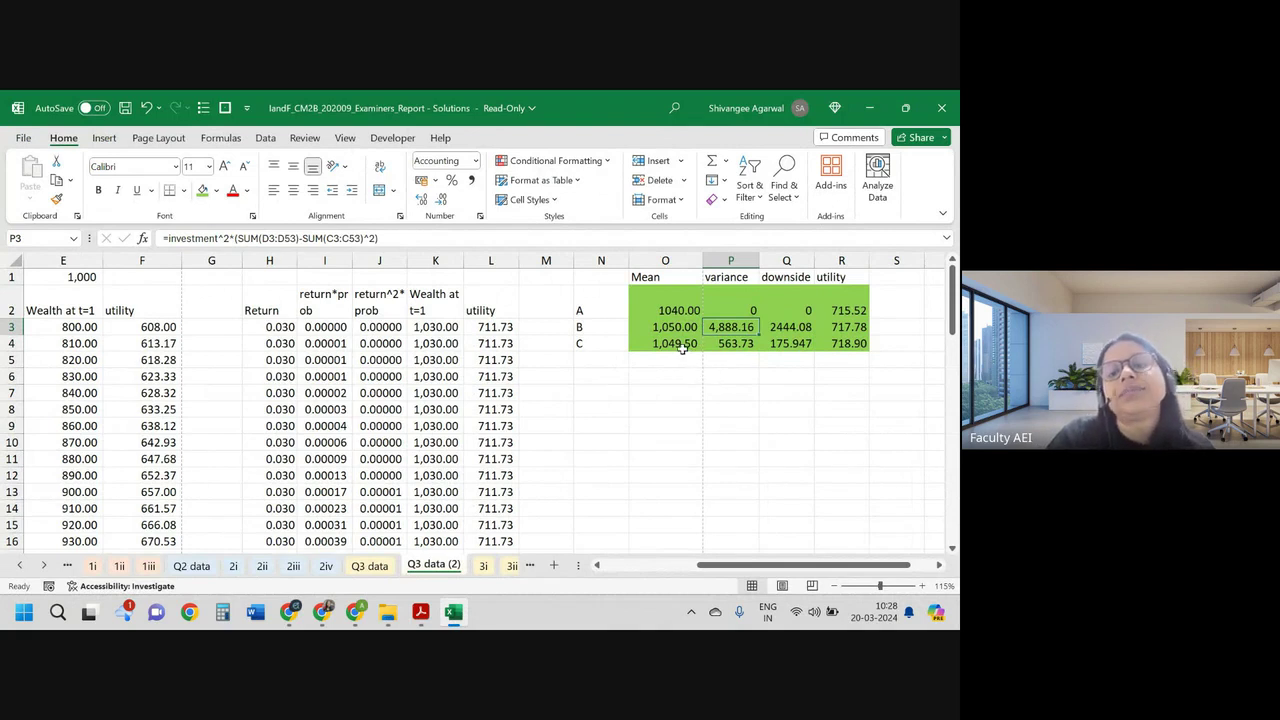
left_click(681, 345)
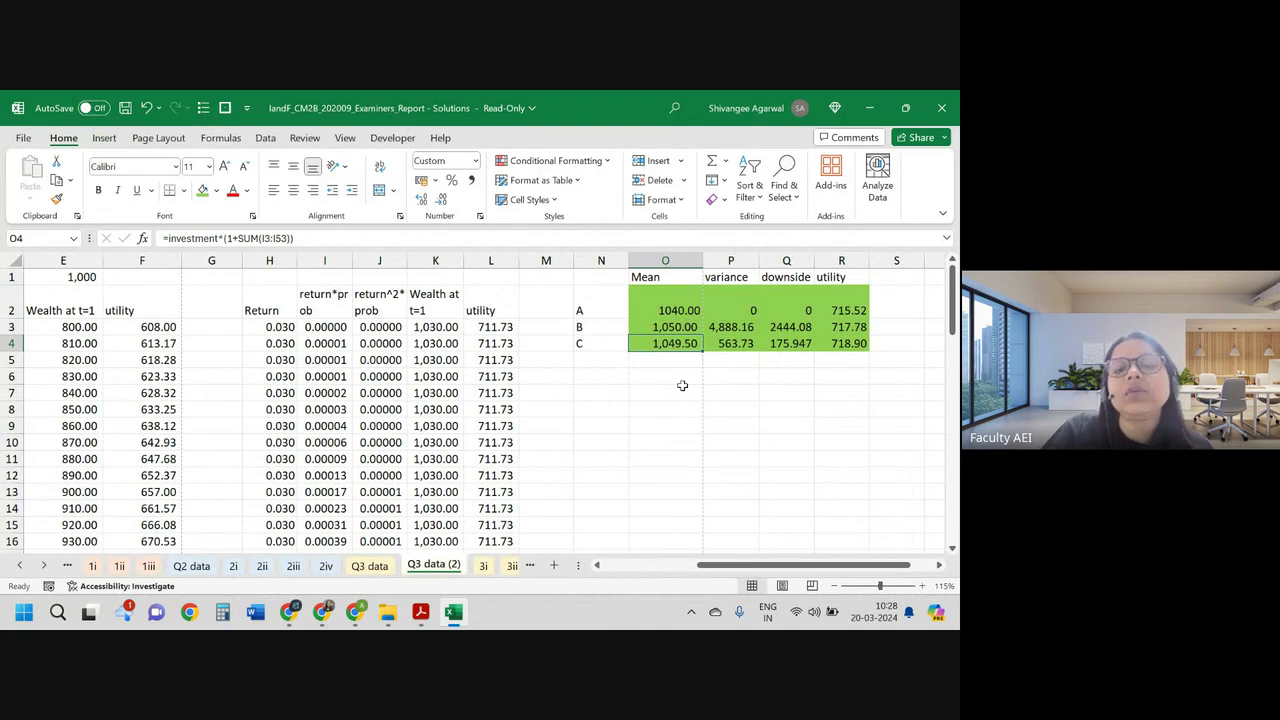
left_click(718, 345)
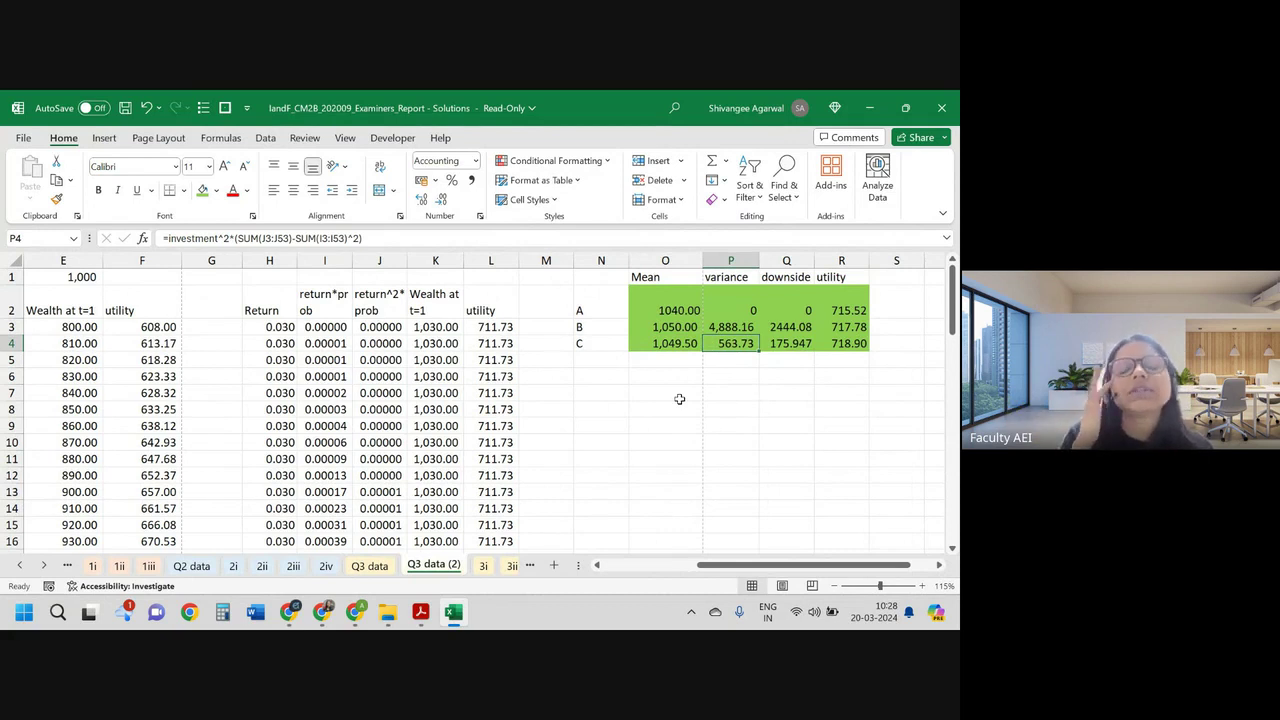
Step: Check investment A's mean, variance and downside link, plus C's downside semi-variance link
left_click(663, 308)
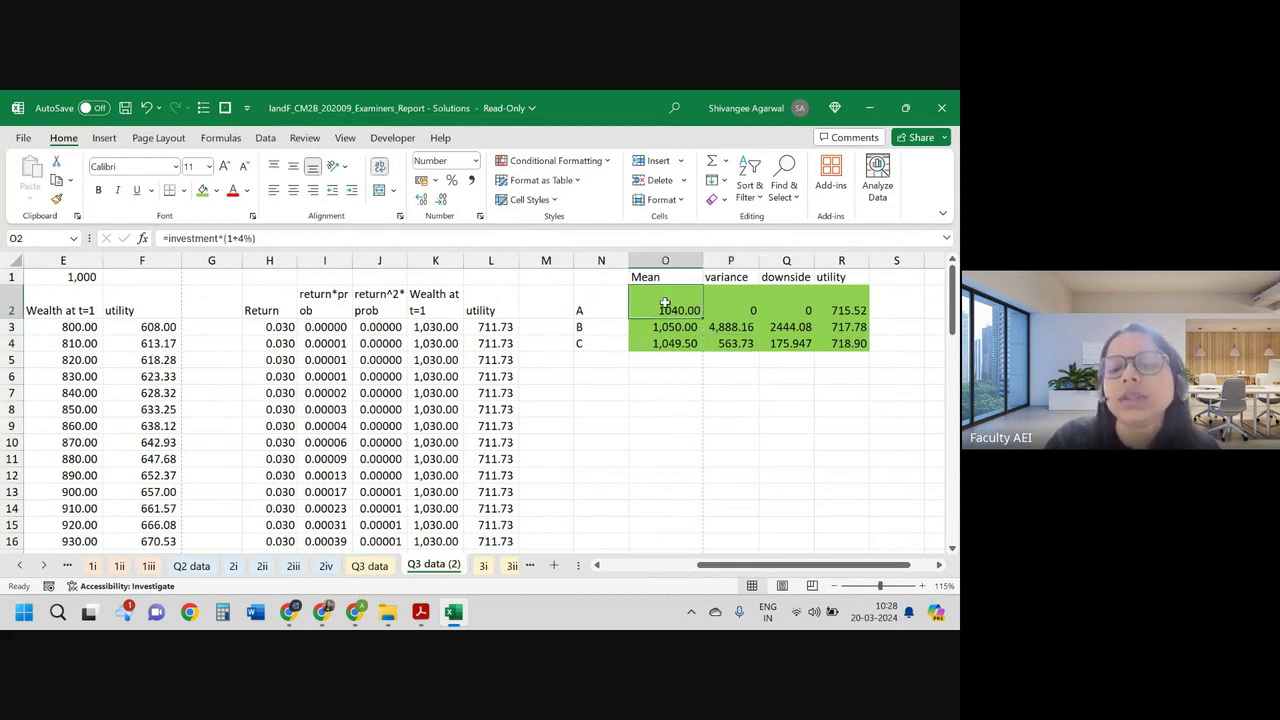
left_click(745, 307)
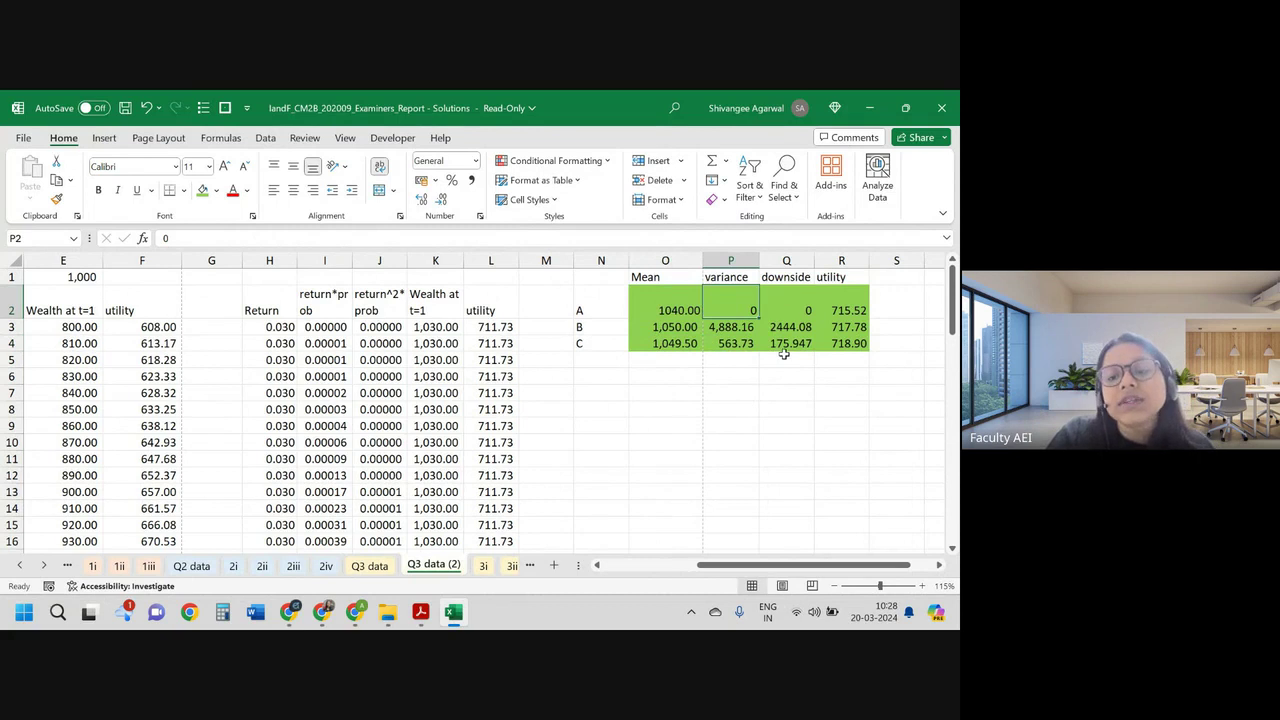
left_click(788, 344)
left_click(792, 316)
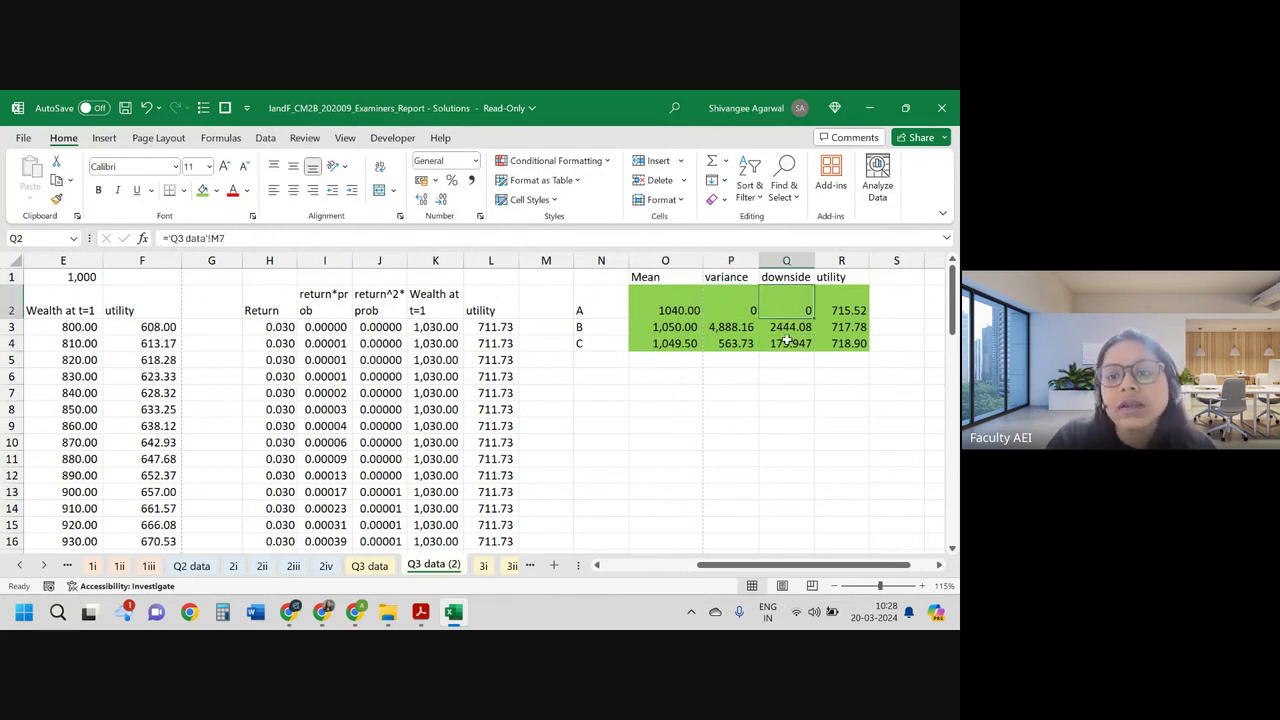
left_click(788, 344)
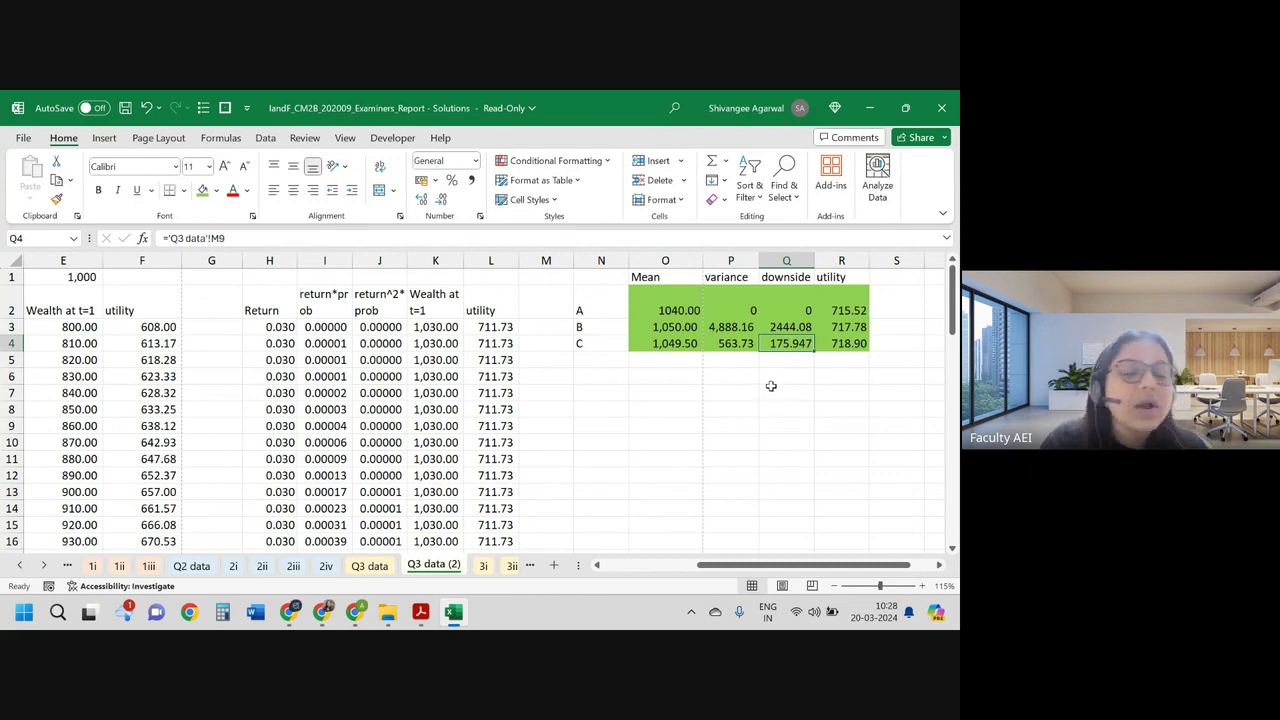
Step: Compare expected utilities 715.52, 717.78 and 718.90, and review B's variance and downside figures
left_click_drag(849, 316, 847, 368)
left_click(846, 343)
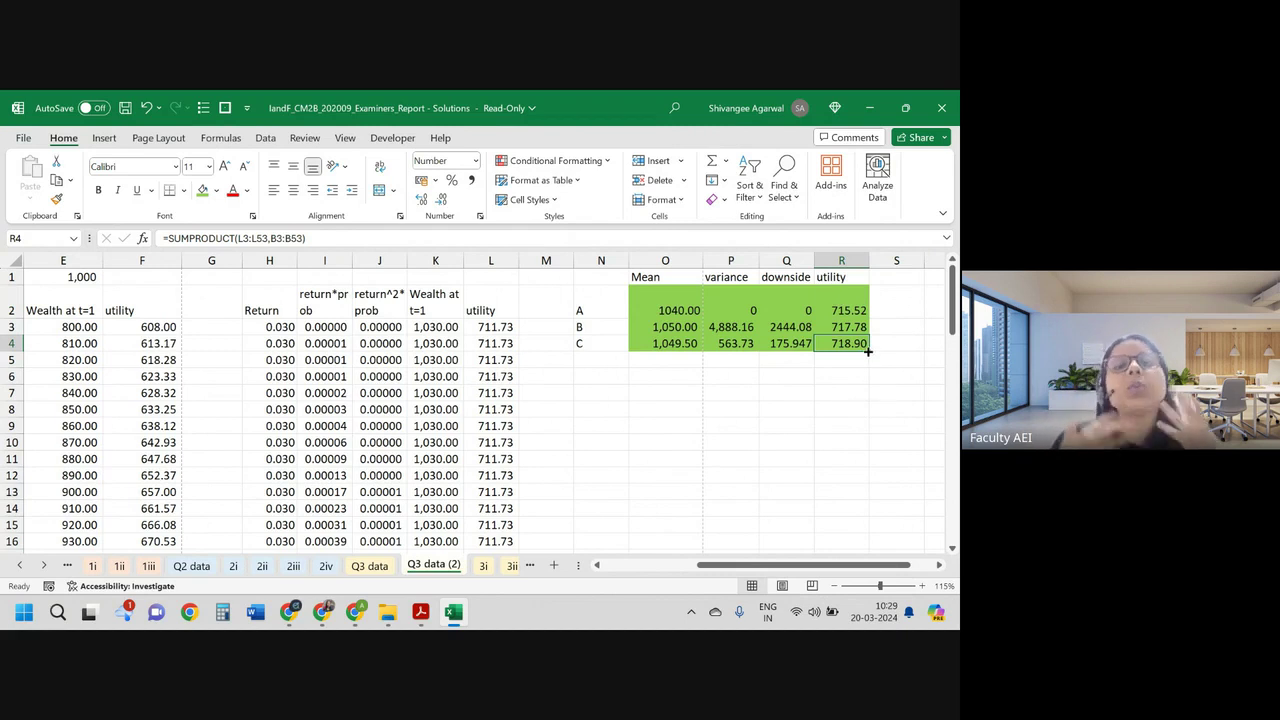
left_click(833, 296)
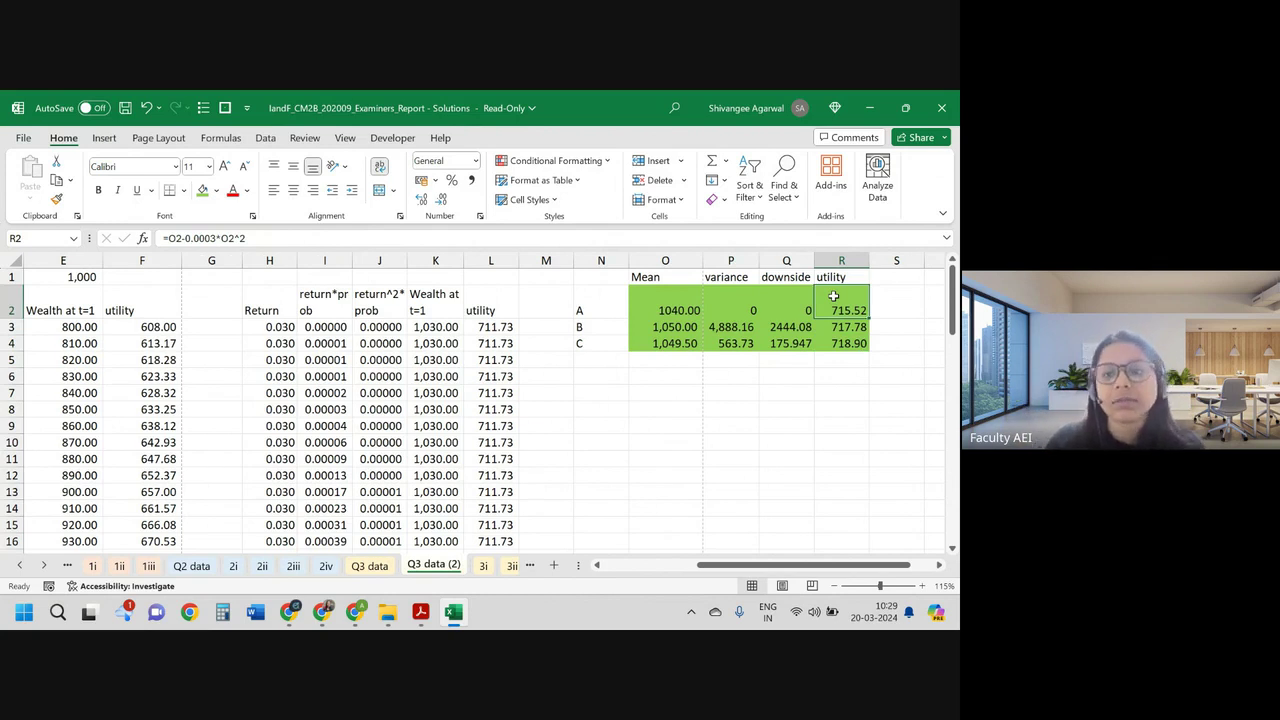
left_click(730, 322)
left_click(772, 326)
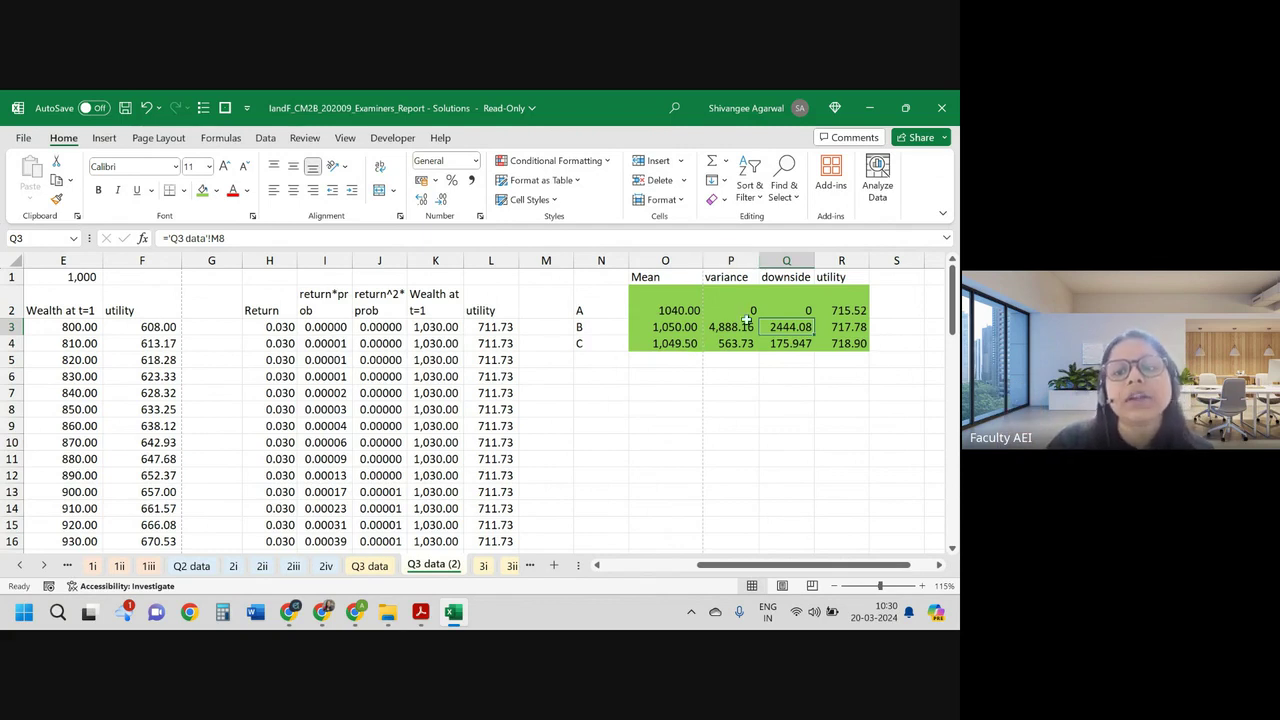
left_click_drag(745, 322, 798, 369)
left_click(825, 394)
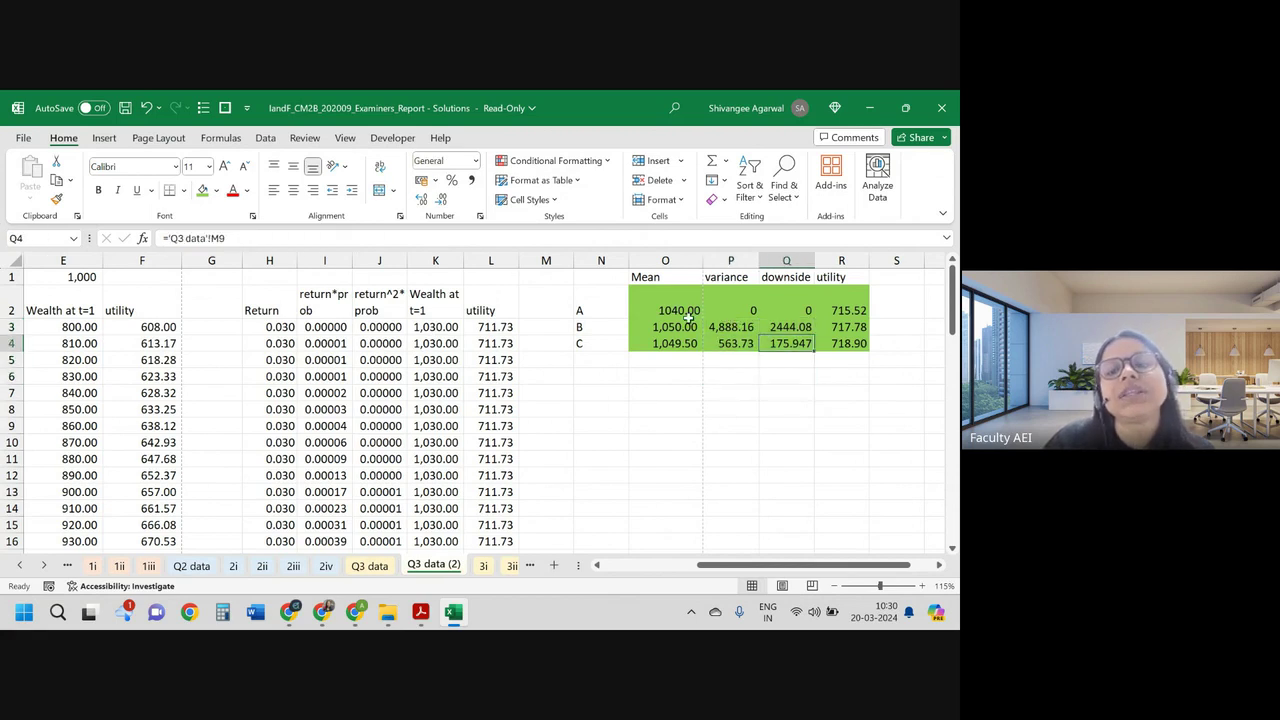
left_click_drag(690, 328, 849, 343)
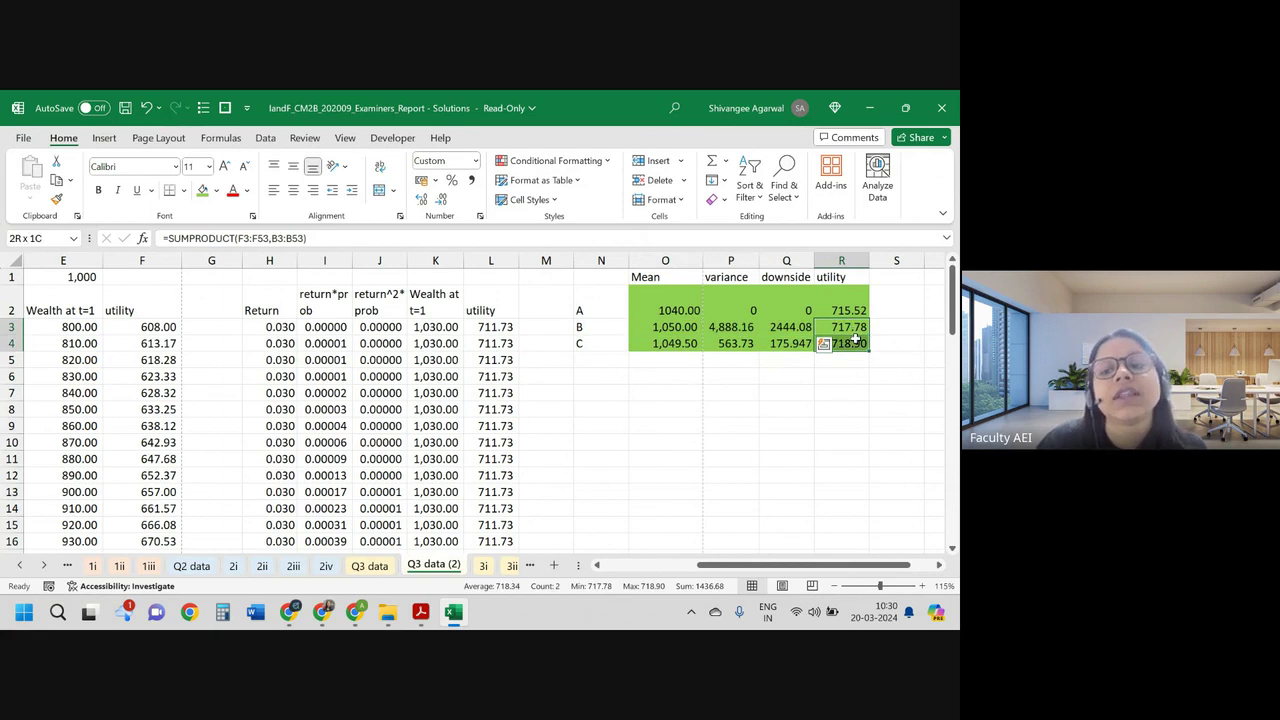
left_click(600, 524)
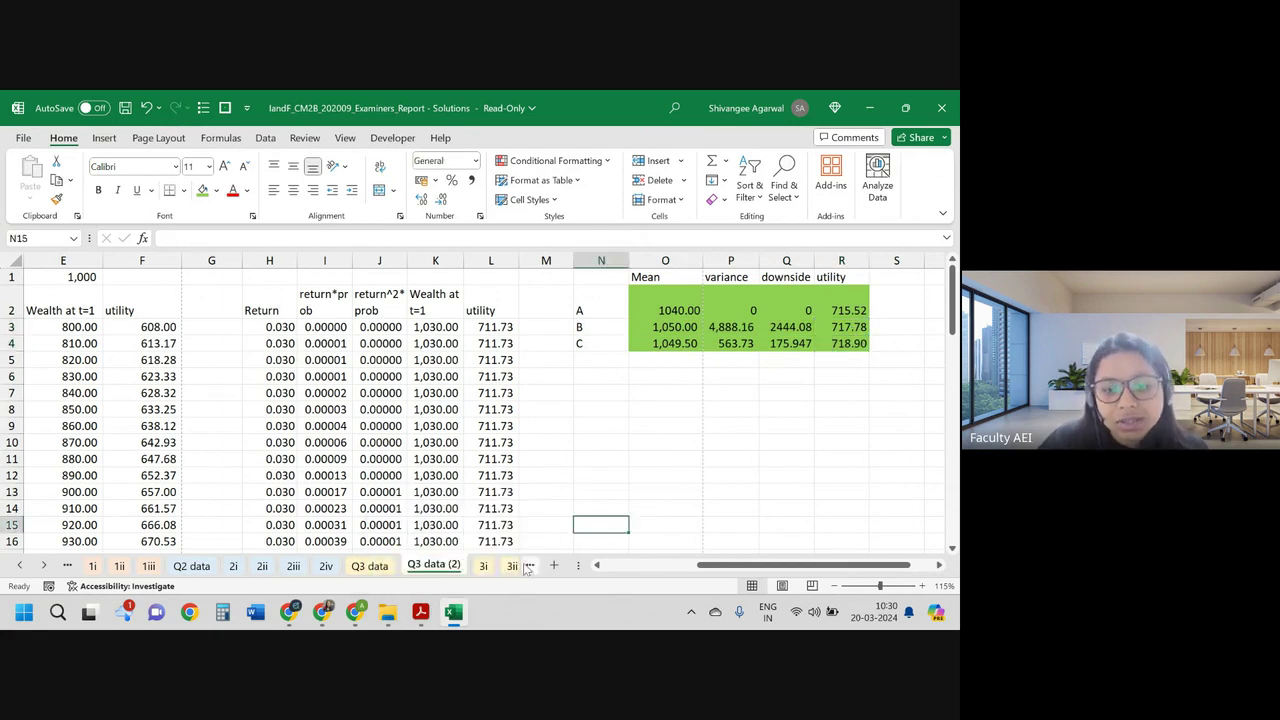
Step: On sheet 3iv, mark the equity tracker, cash account and hybrid-in-the-middle semi-variance comments
left_click(518, 567)
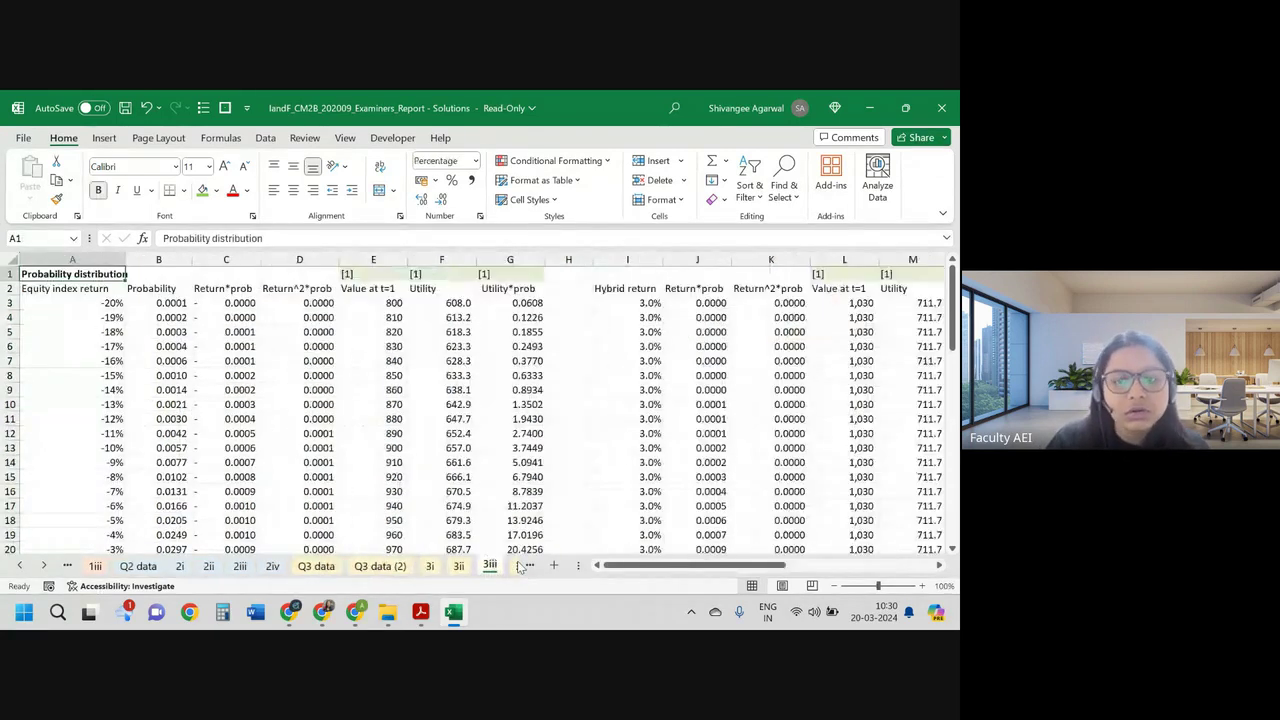
left_click(518, 567)
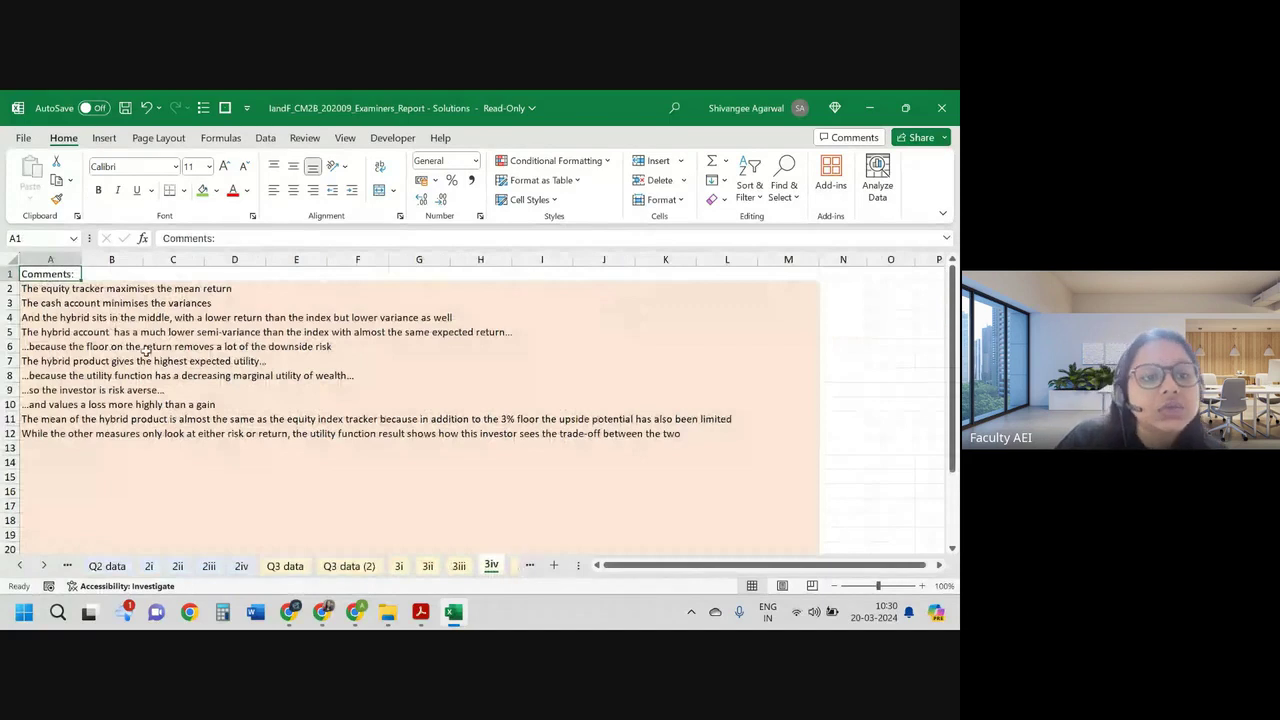
left_click_drag(80, 290, 232, 292)
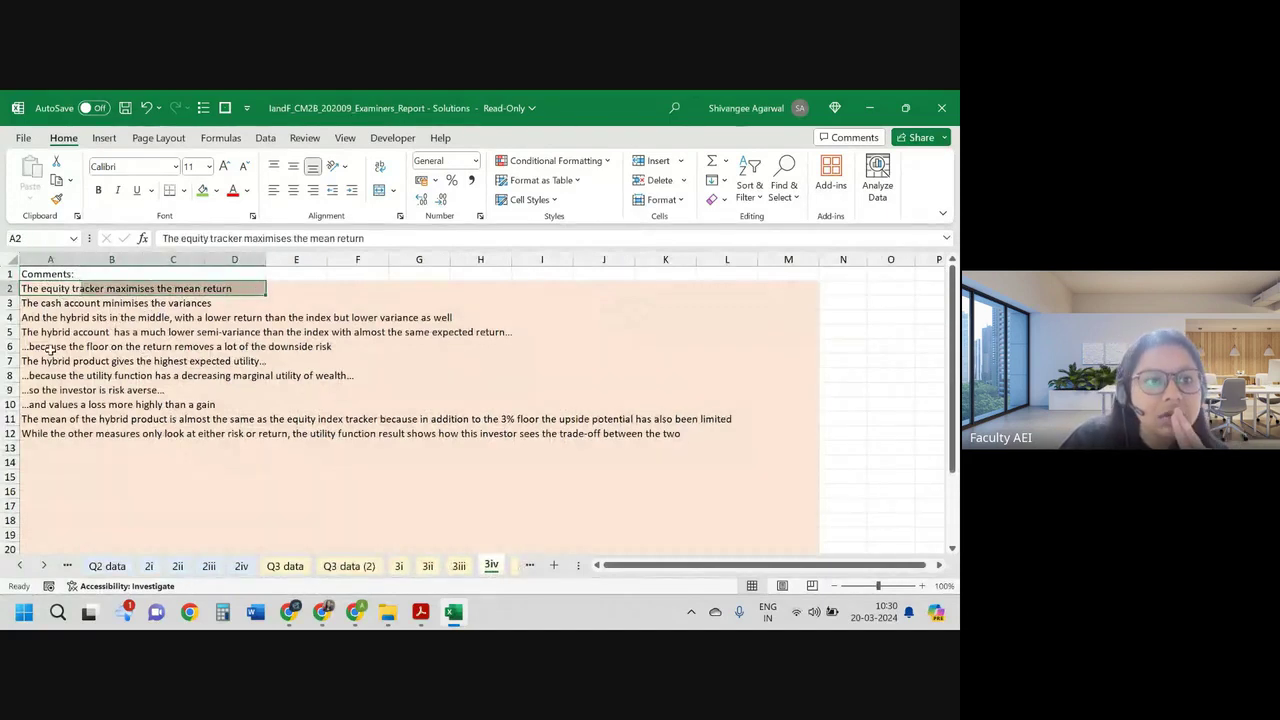
left_click_drag(50, 302, 232, 303)
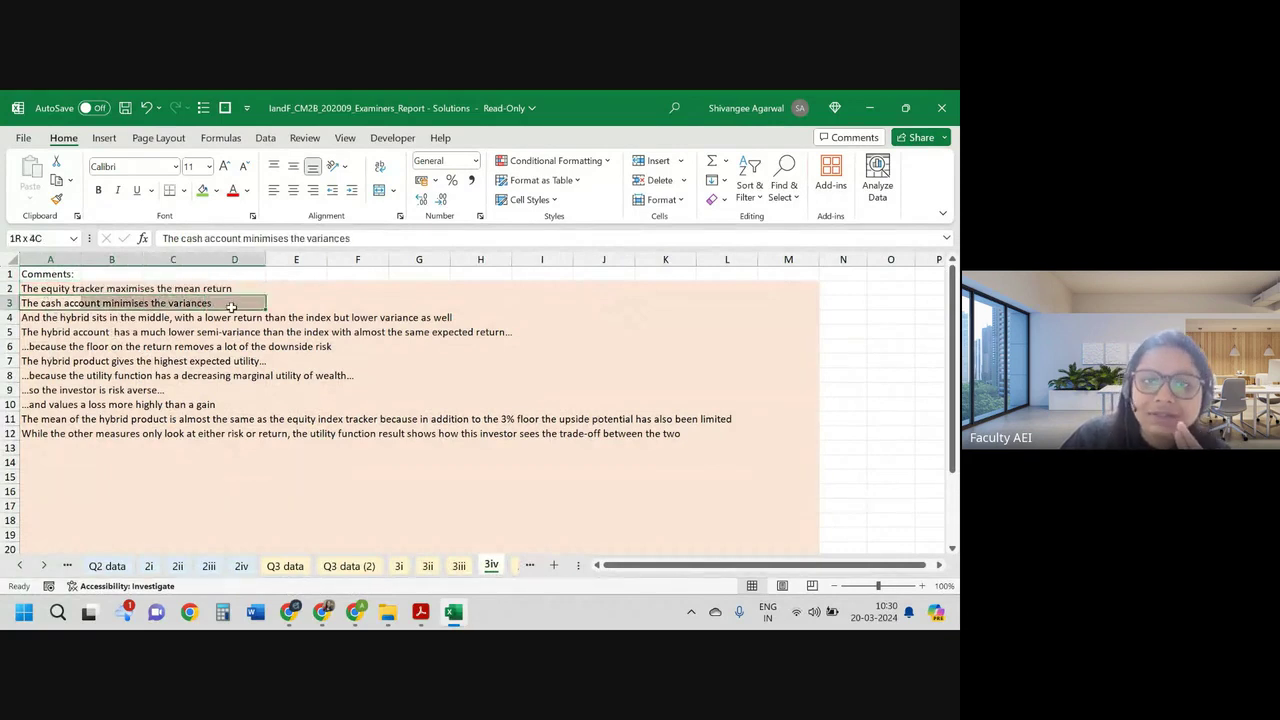
left_click(50, 330)
left_click_drag(52, 318, 110, 318)
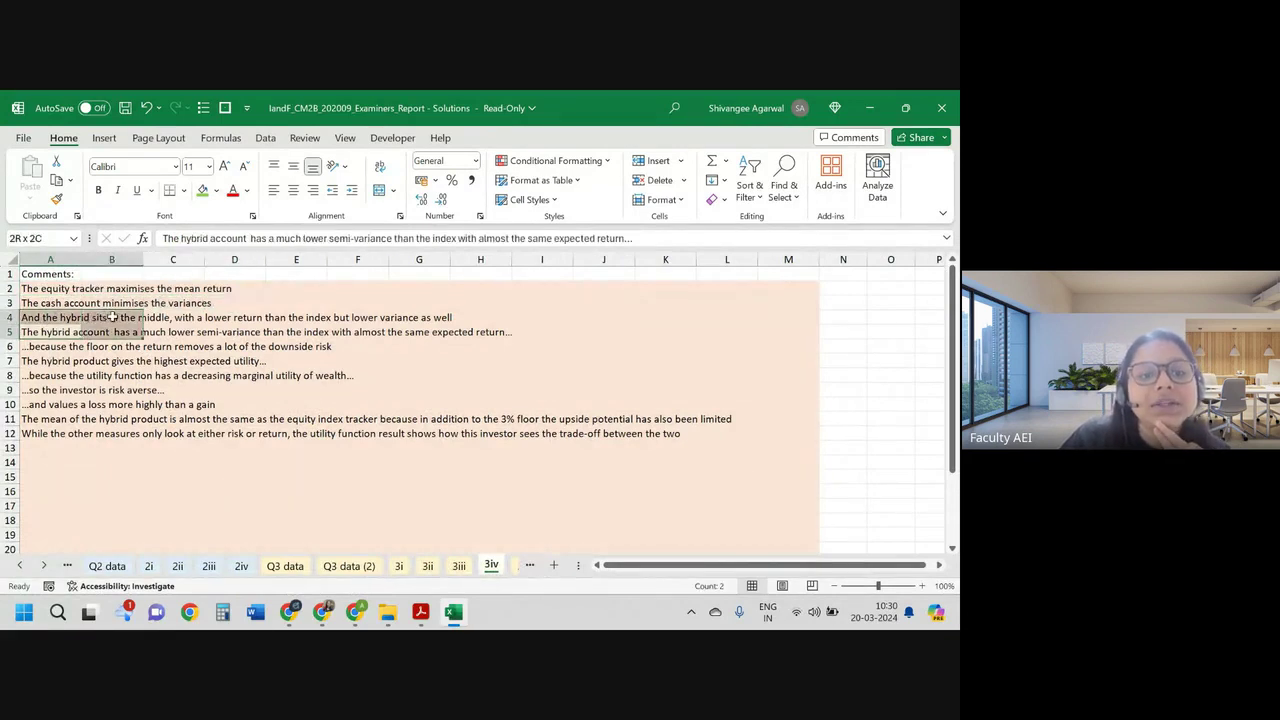
left_click(110, 318)
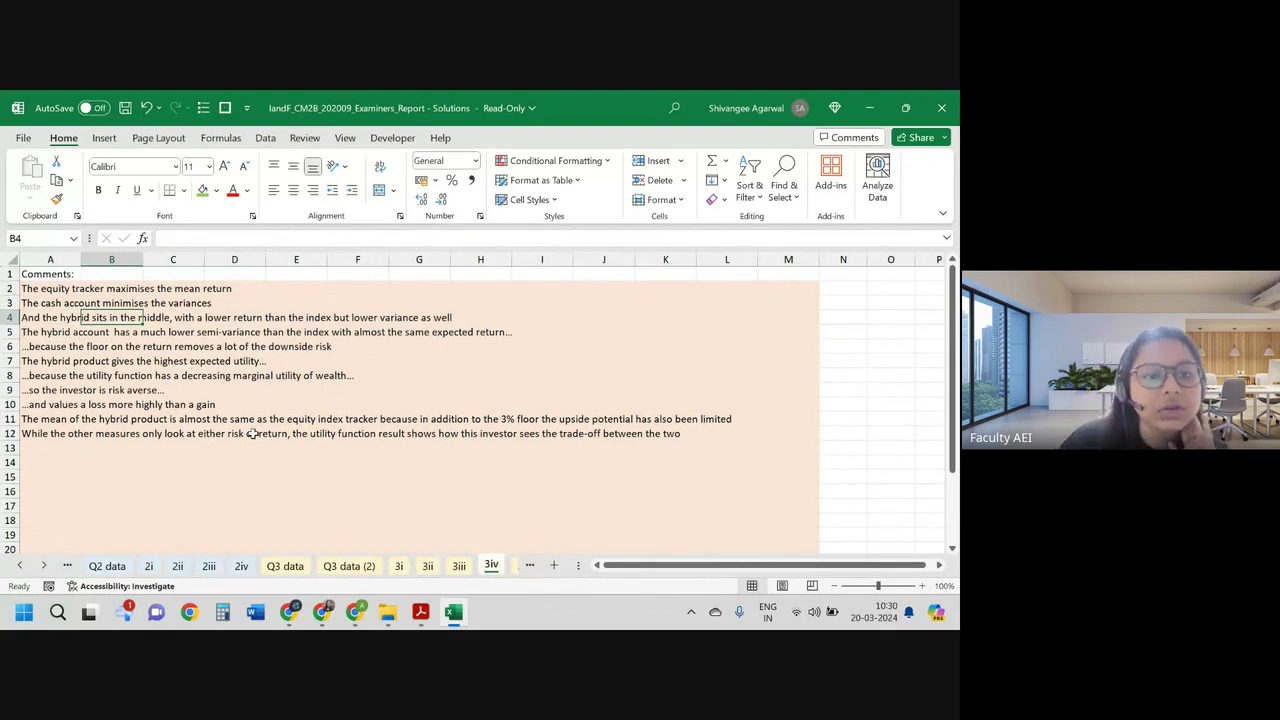
left_click(25, 333)
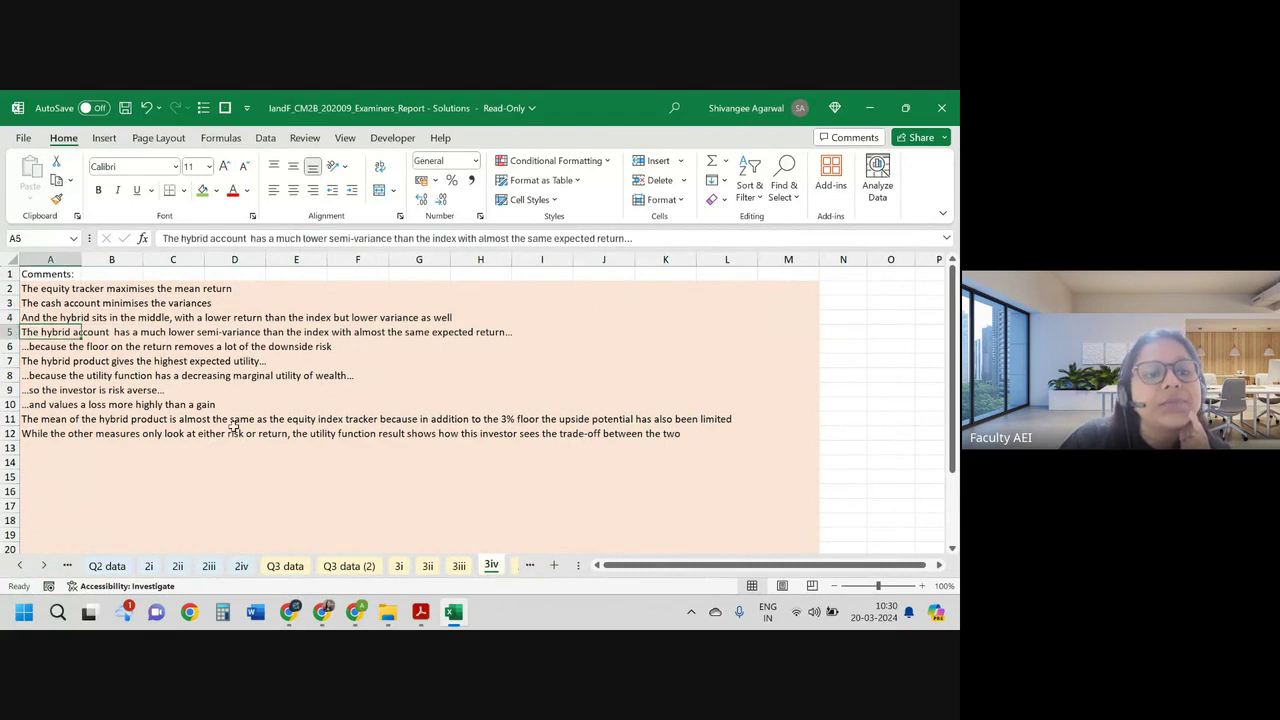
Step: Mark the floor-removes-downside and highest-expected-utility comments, cross-checking utilities on Q3 data (2)
scroll(393, 452, "up", 1)
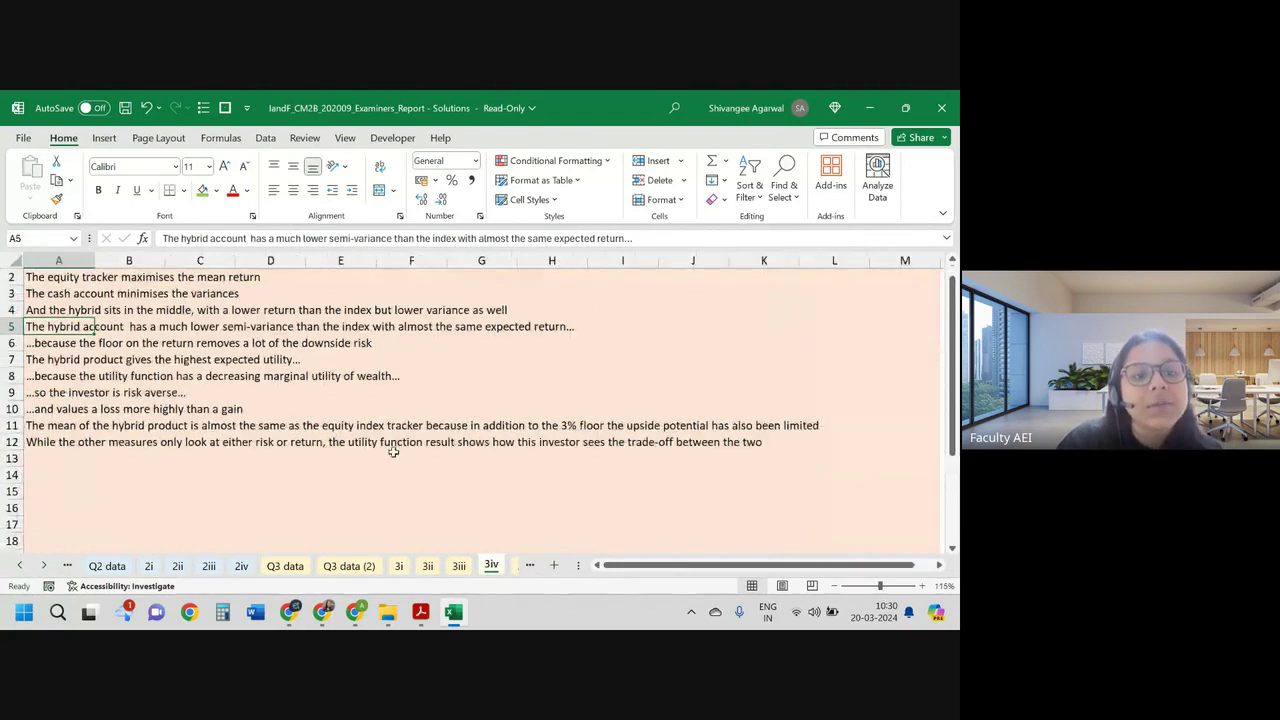
scroll(312, 437, "up", 1)
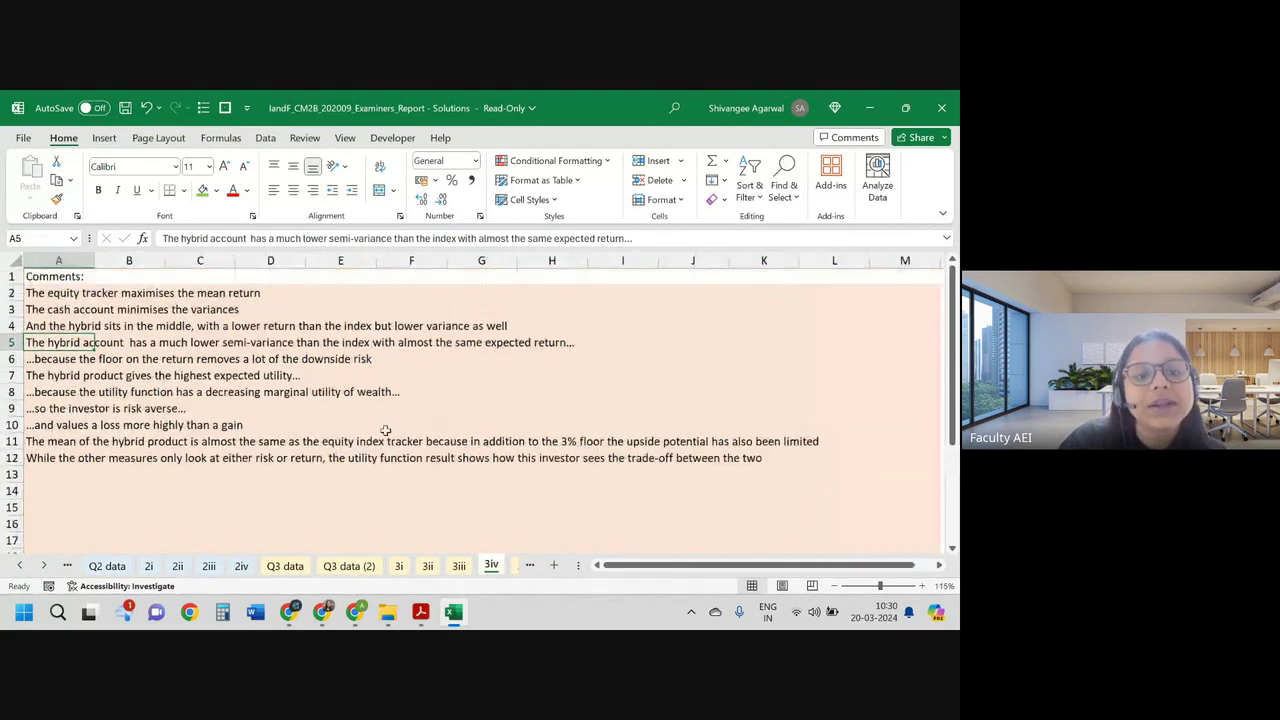
left_click(272, 339)
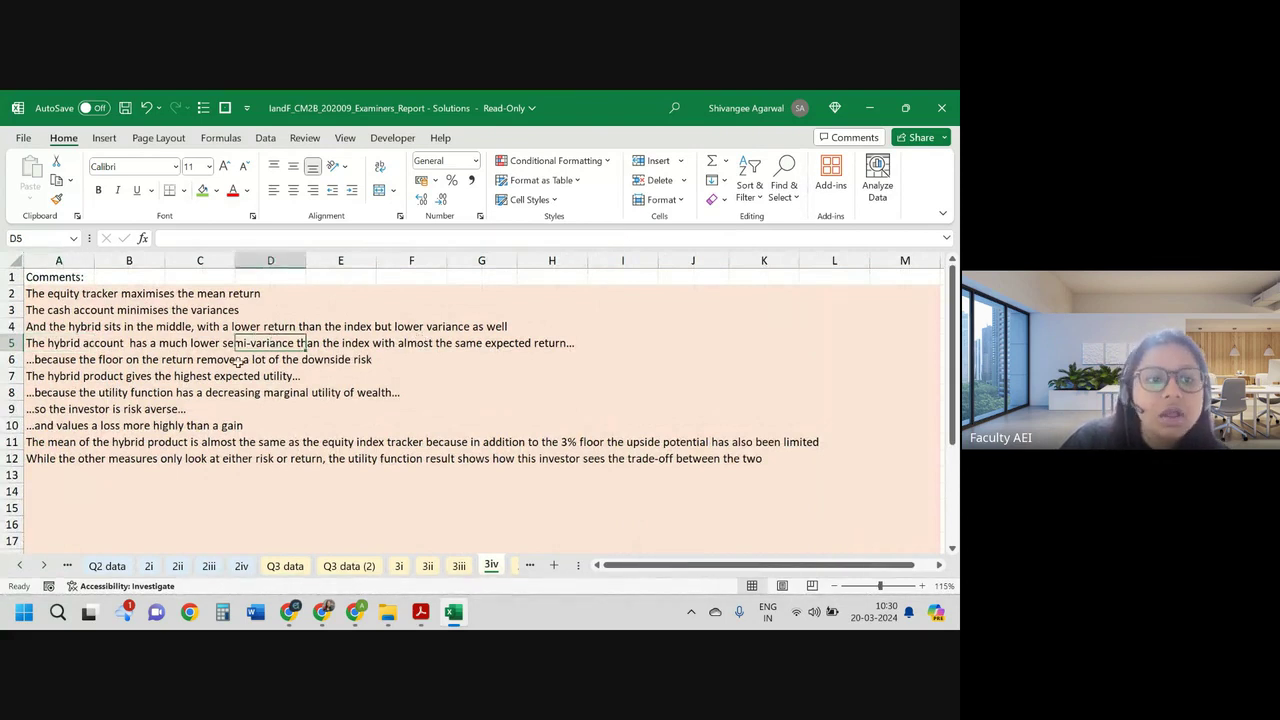
left_click_drag(88, 362, 372, 362)
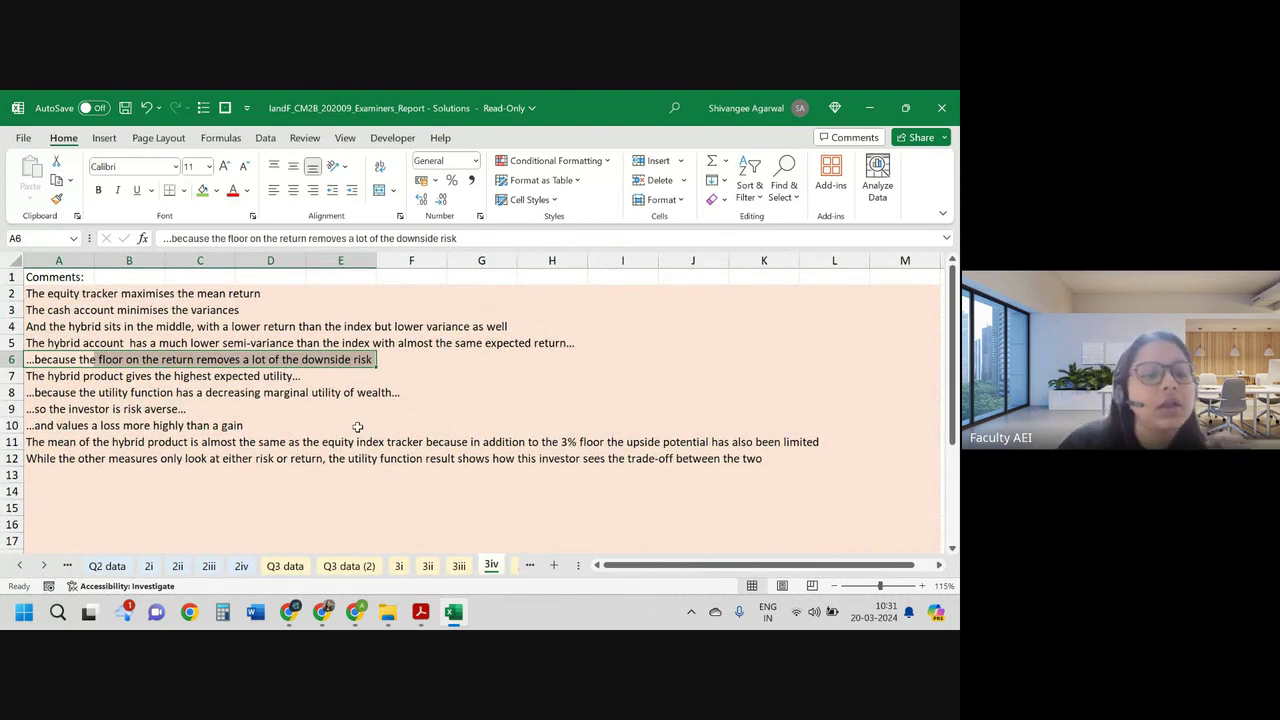
left_click(200, 377)
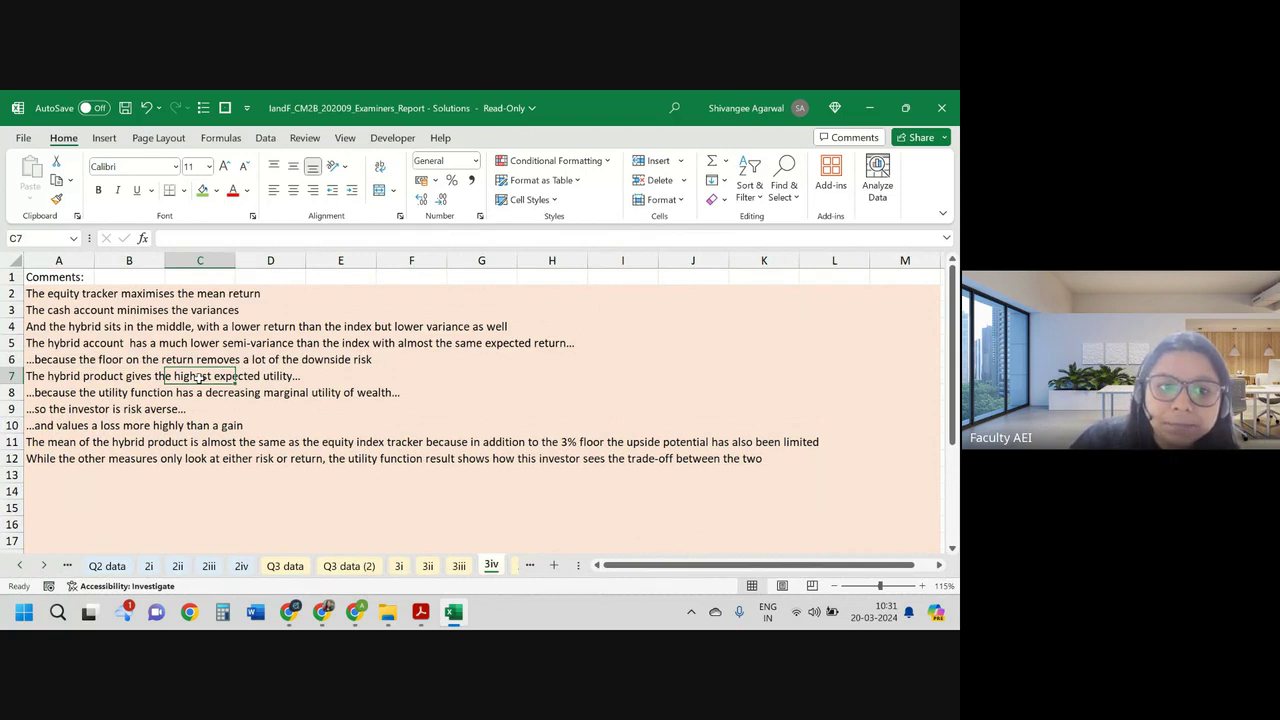
left_click(349, 566)
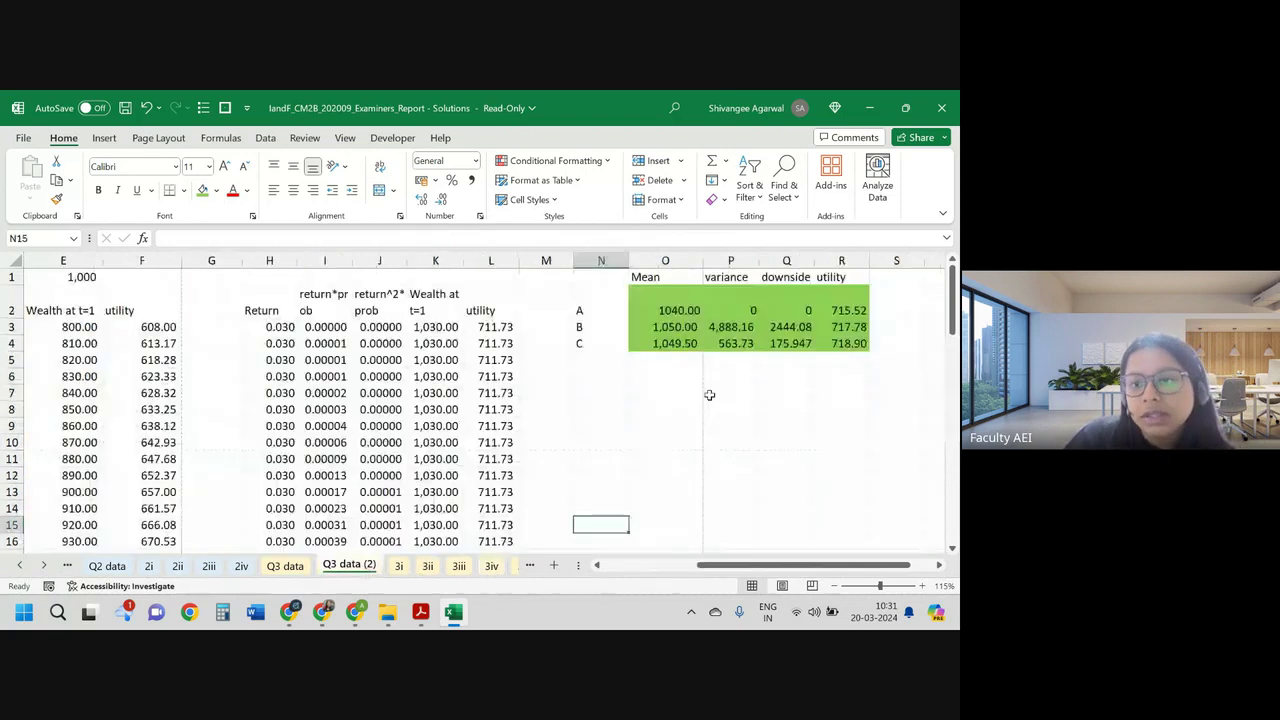
left_click(489, 566)
Step: Mark the decreasing marginal utility, losses-outweigh-gains and equity index tracker comments
left_click(78, 396)
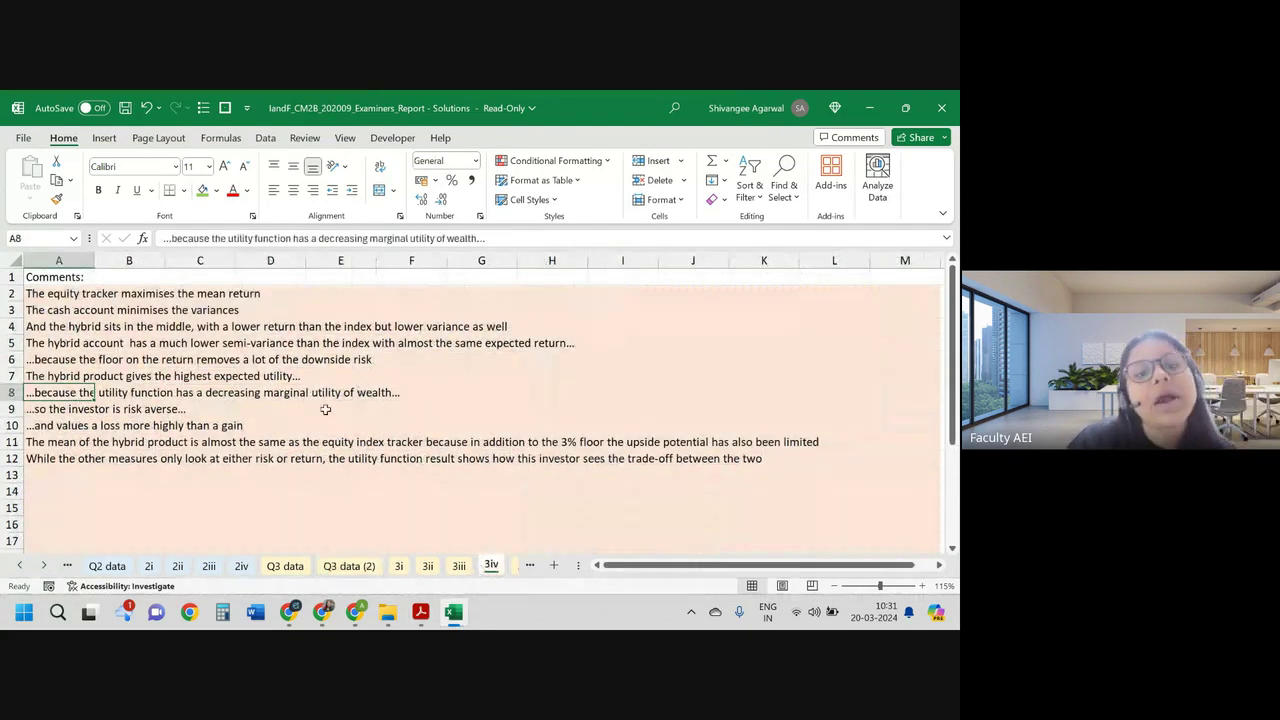
scroll(375, 445, "up", 1, "ctrl")
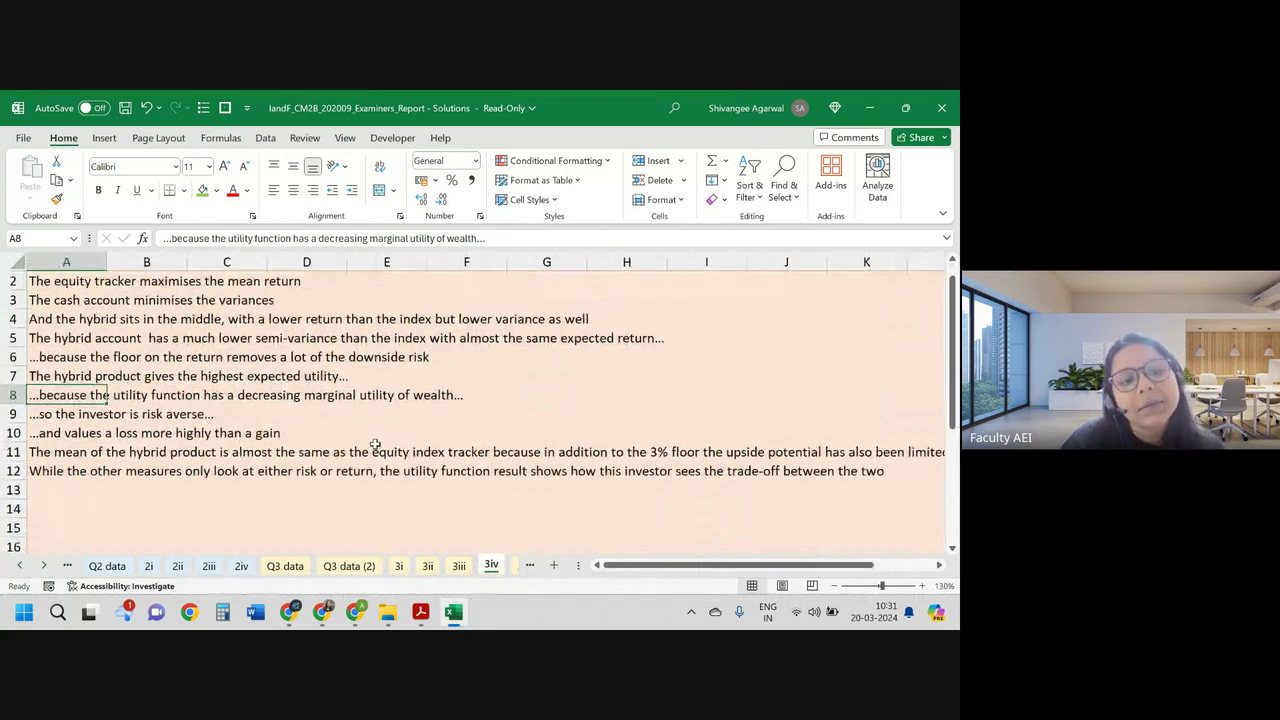
scroll(375, 445, "up", 1)
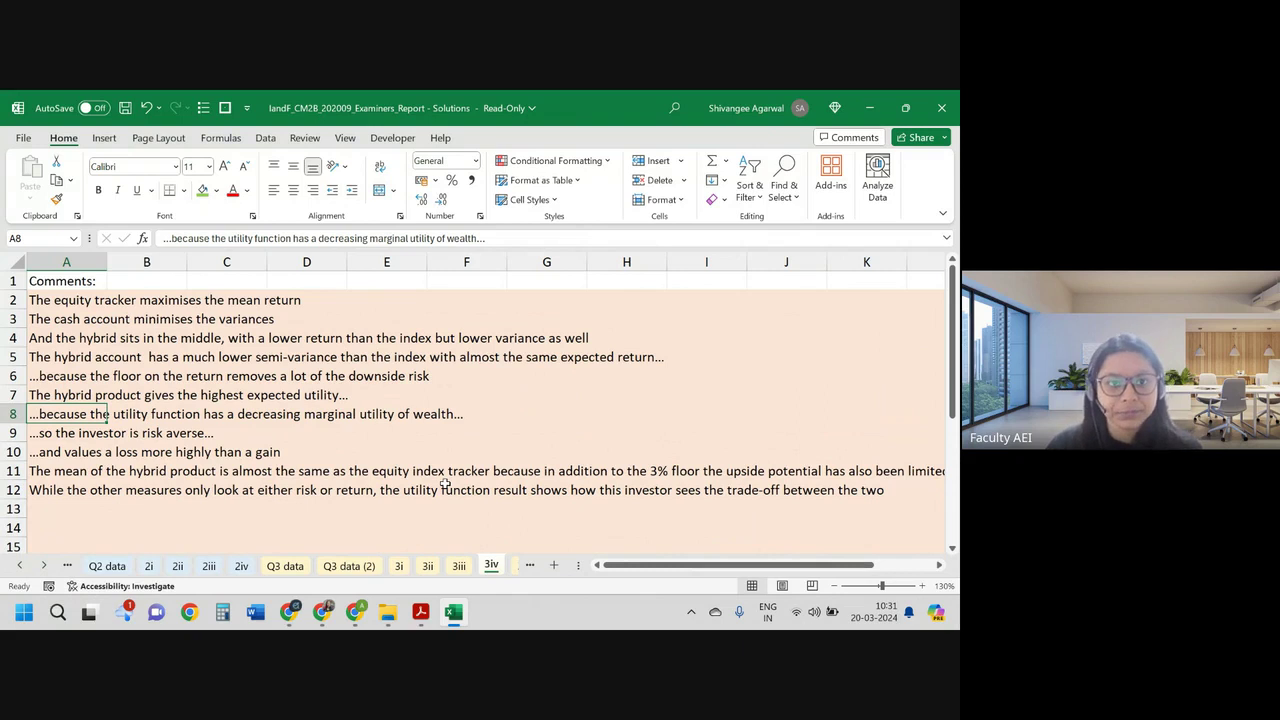
left_click_drag(50, 452, 270, 455)
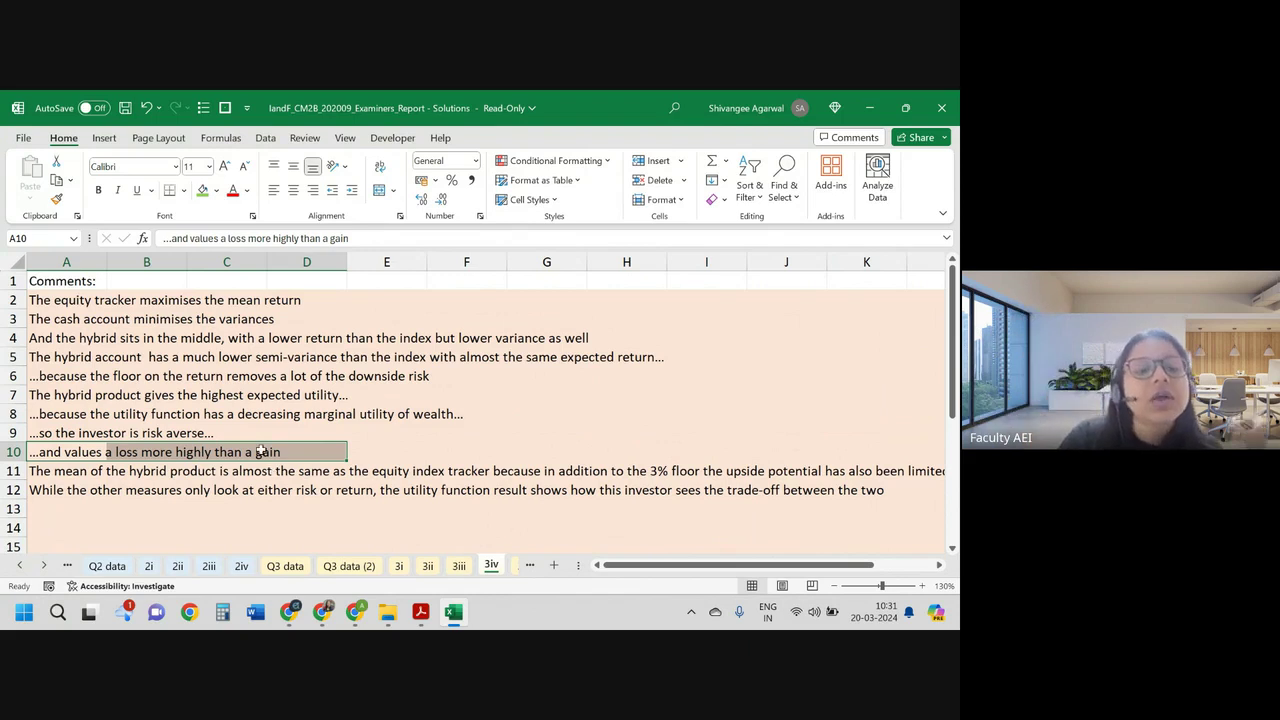
scroll(268, 450, "down", 3)
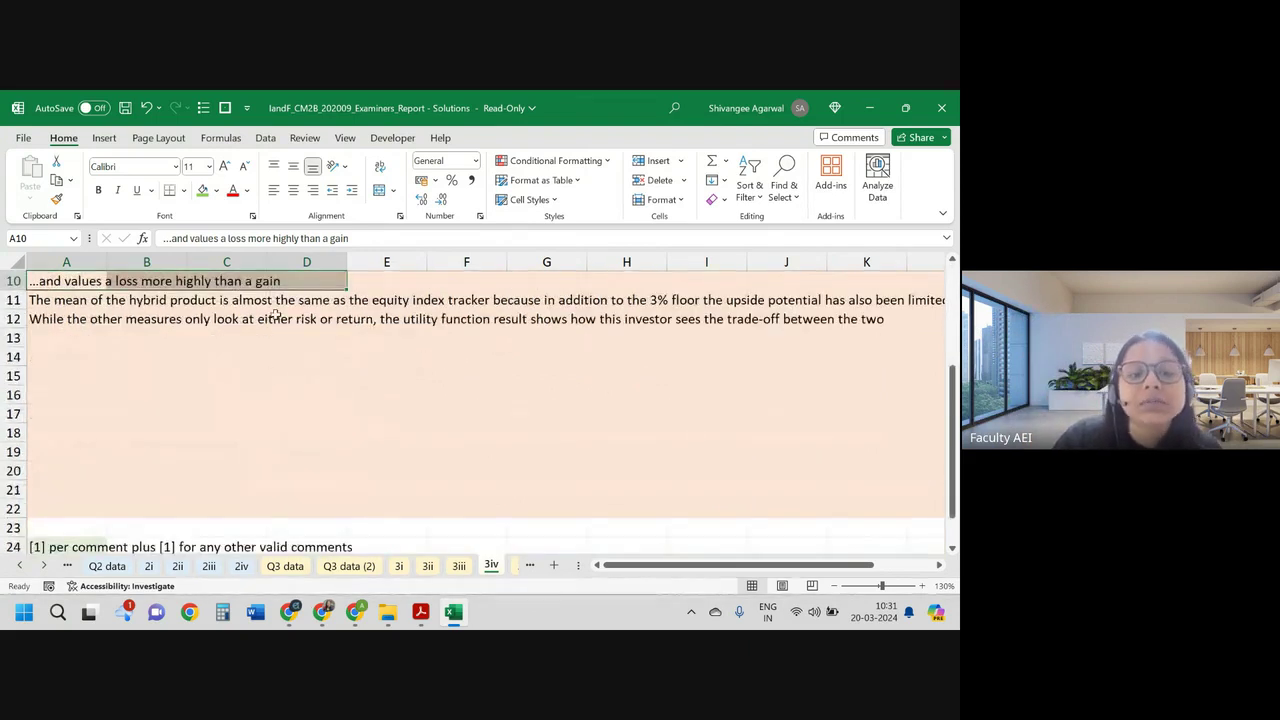
left_click_drag(277, 304, 279, 316)
left_click_drag(407, 304, 410, 312)
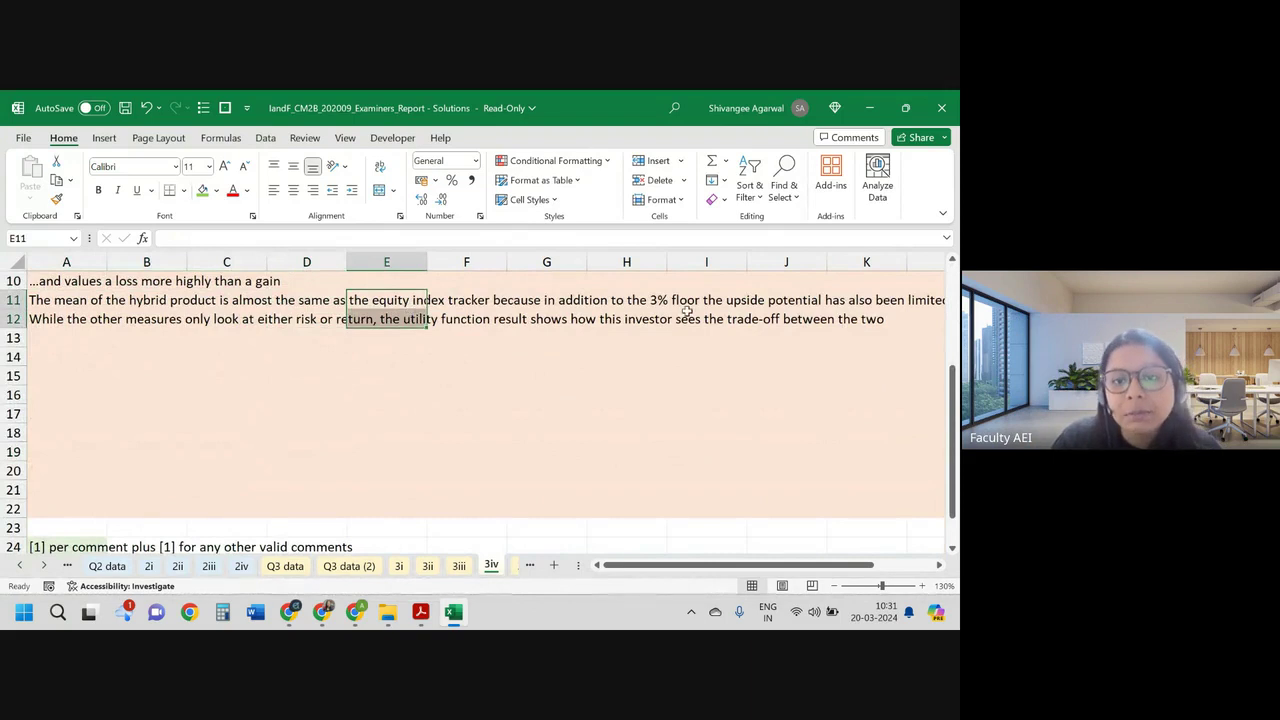
Step: Mark the 3% floor note in row 11 and the utility trade-off wording in row 12
left_click(632, 302)
mouse_move(679, 575)
left_mouse_down()
mouse_move(702, 572)
mouse_move(656, 570)
left_mouse_up()
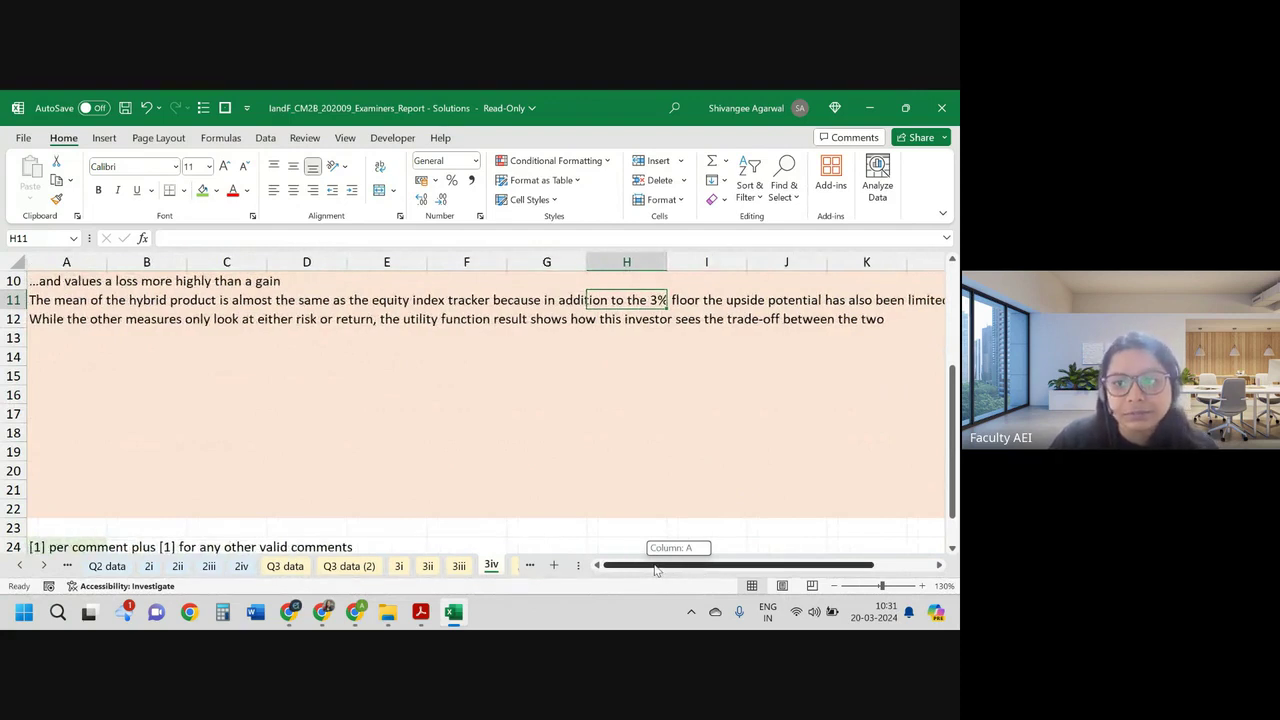
left_click_drag(656, 570, 662, 568)
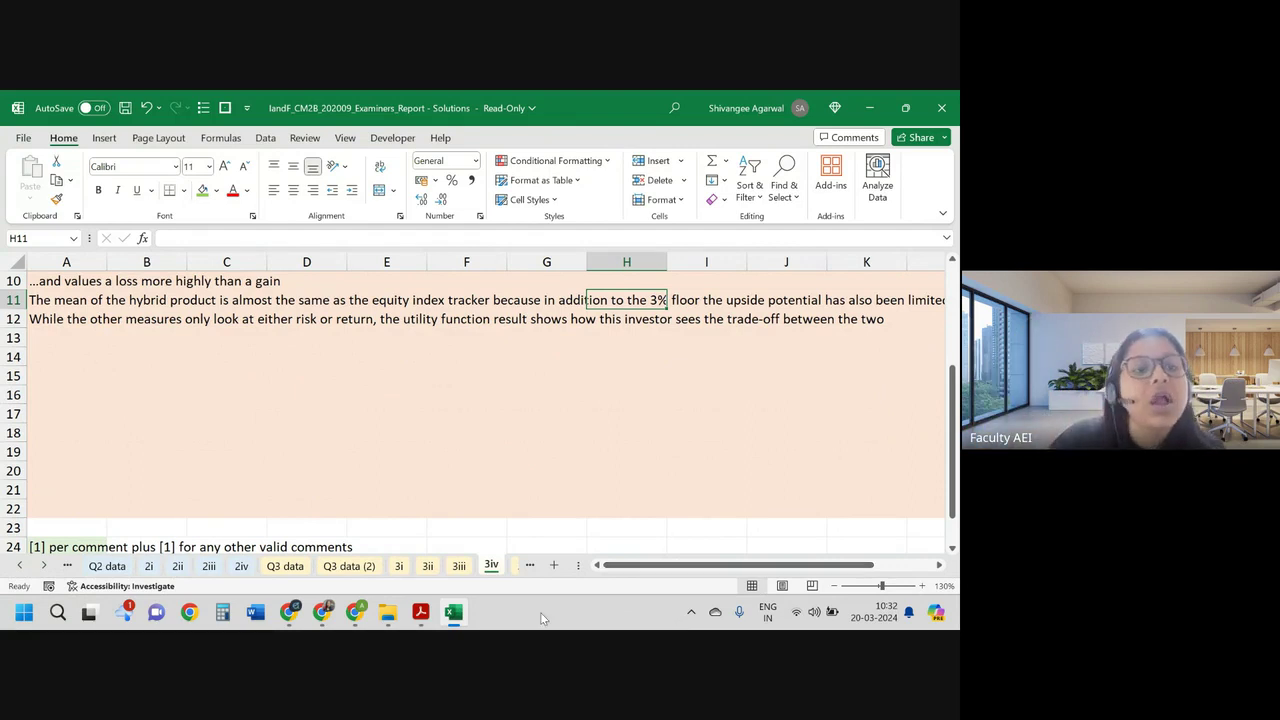
left_click_drag(250, 332, 500, 330)
left_click(576, 322)
left_click_drag(576, 322, 885, 335)
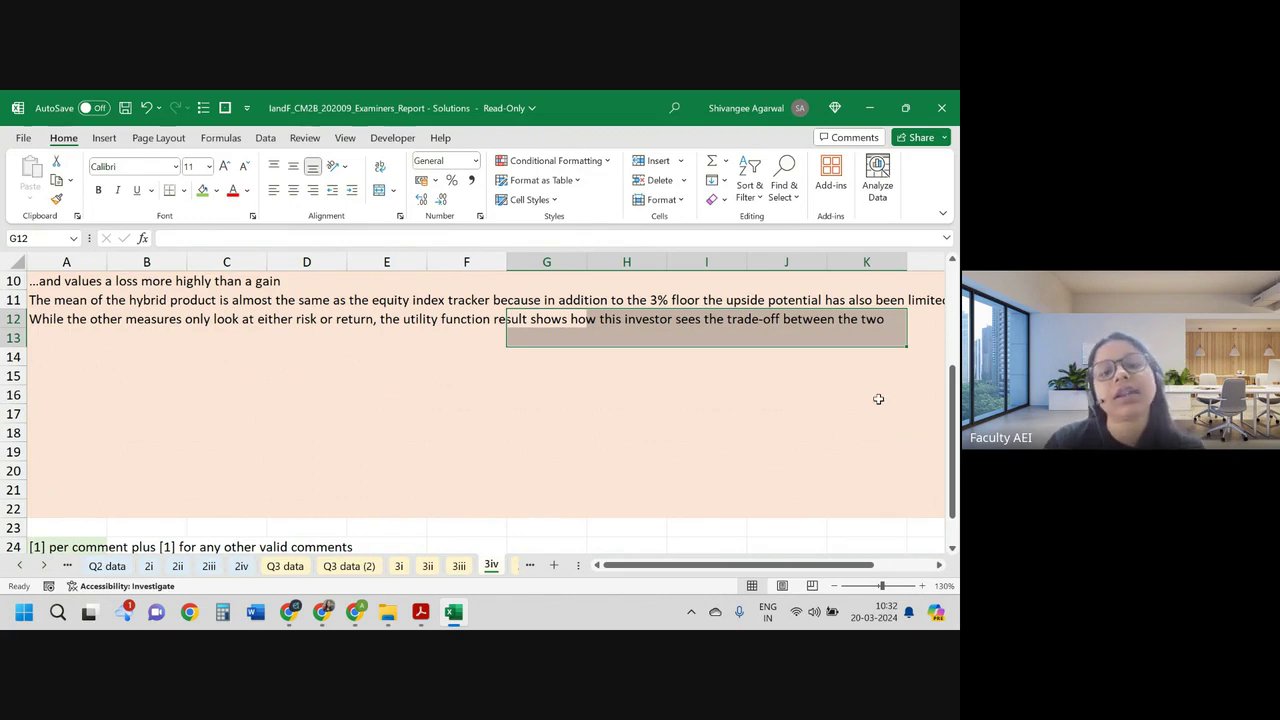
Step: Open sheet 3v, glance at the exam paper, then select equity index returns -20% to -12% on Q3 data (2)
left_click(518, 567)
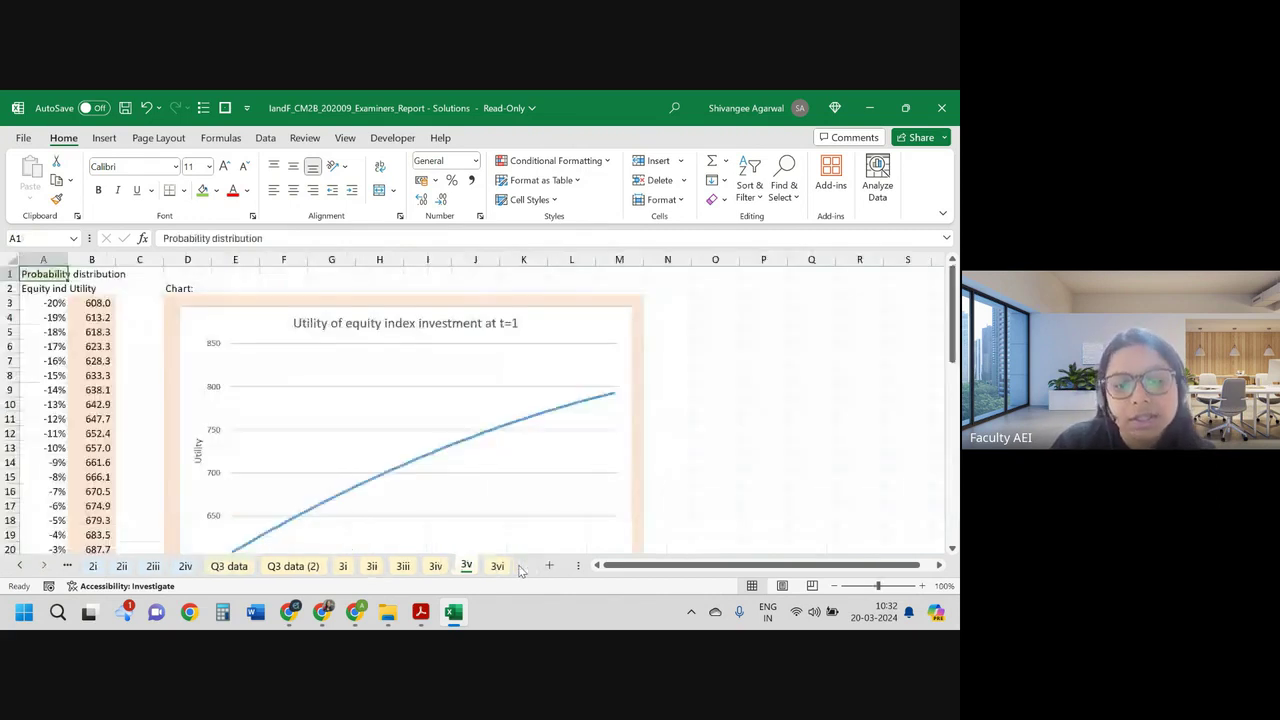
key("alt+Tab")
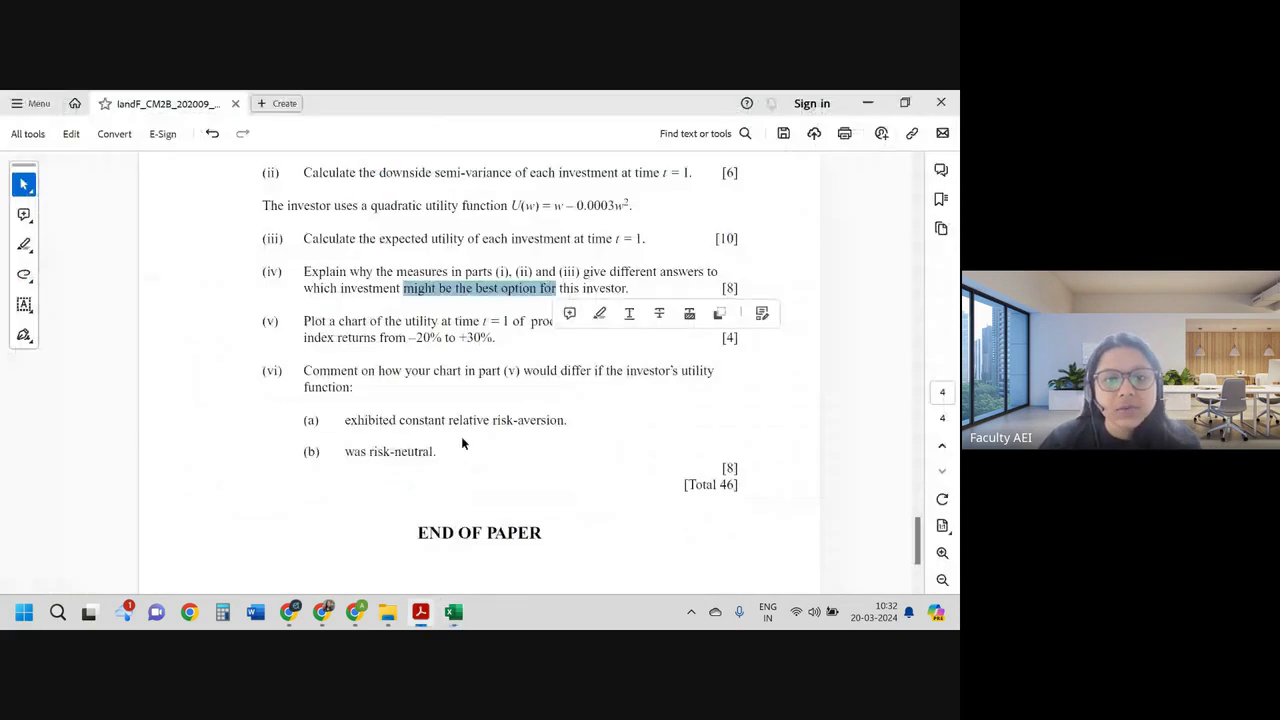
left_click(344, 318)
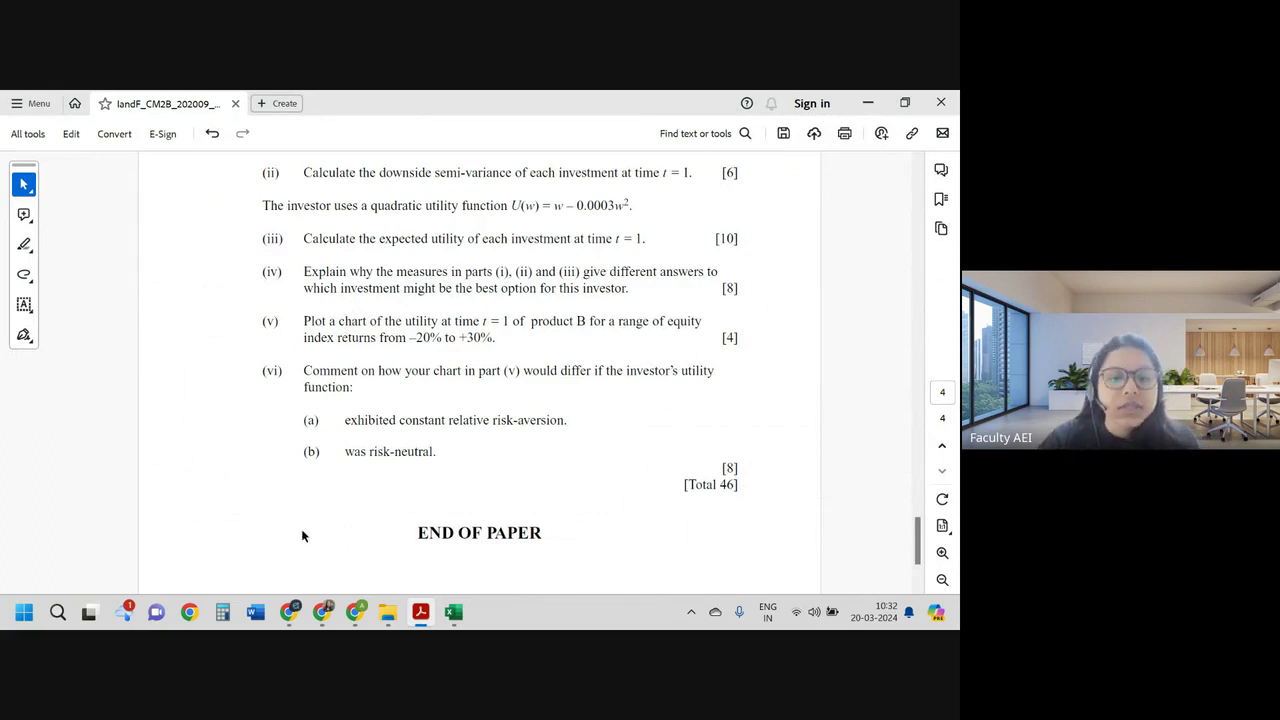
key("alt+Tab")
left_click(282, 566)
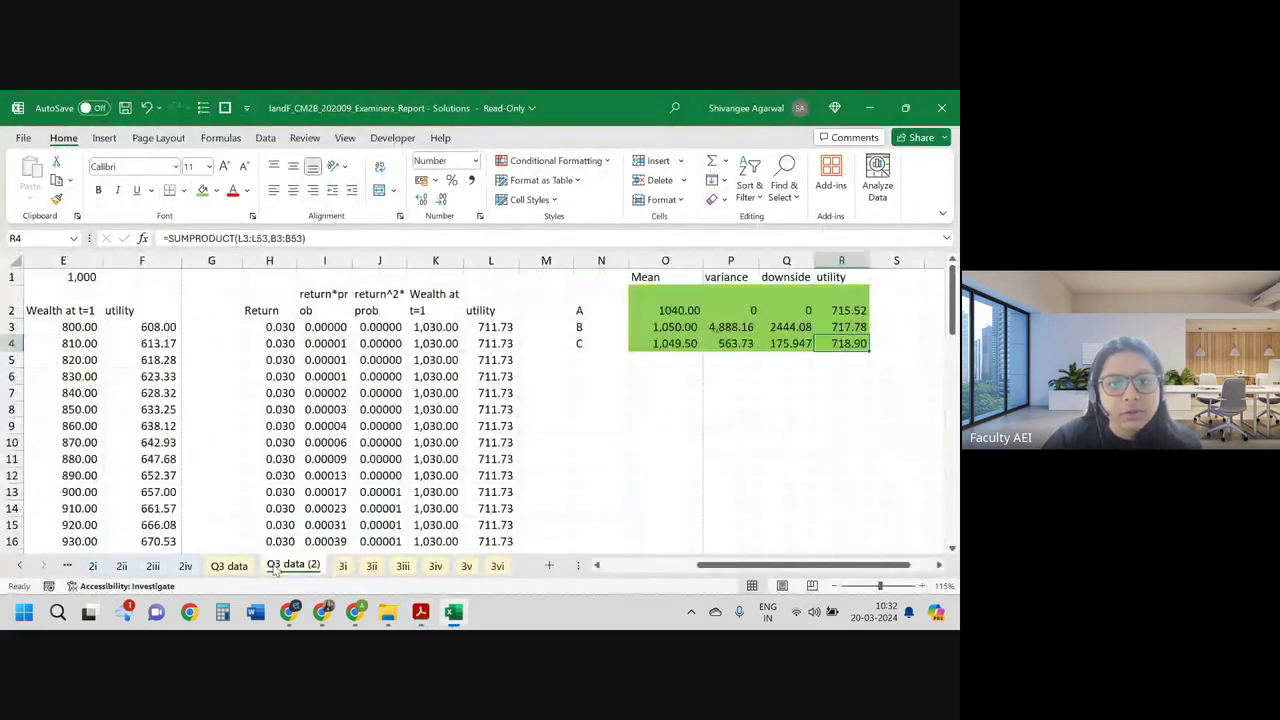
scroll(700, 300, "left", 3)
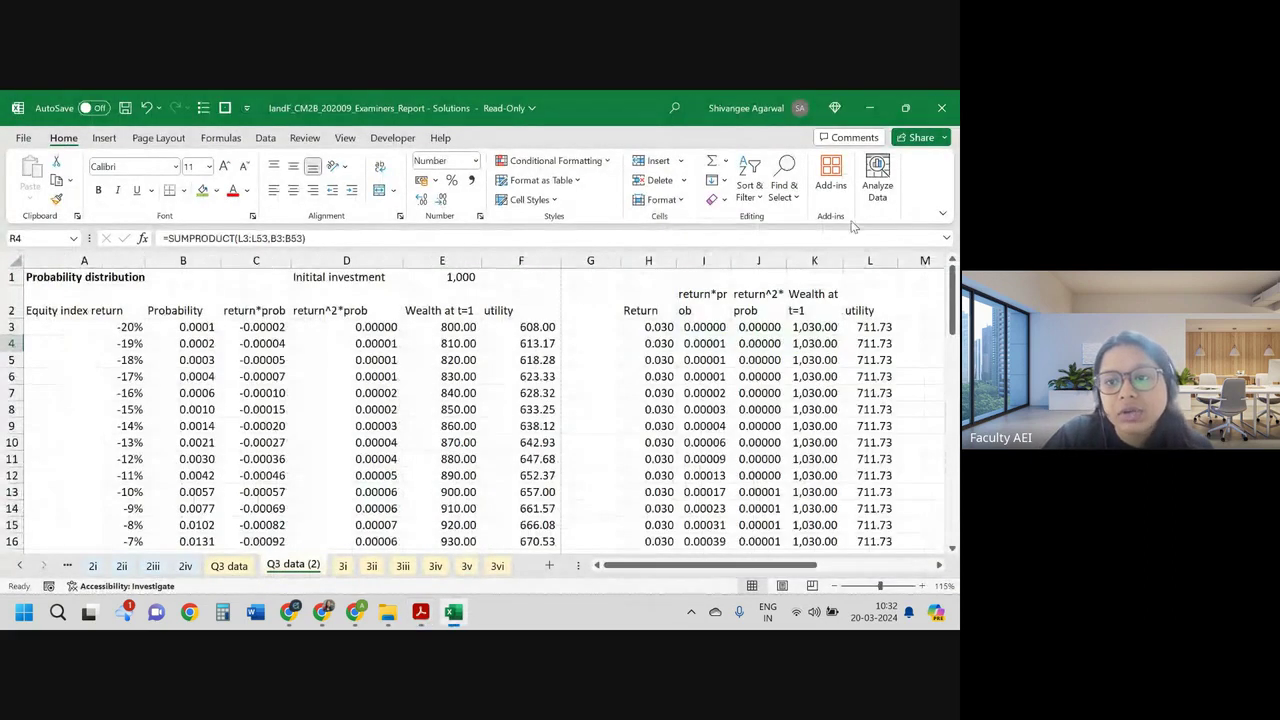
left_click_drag(860, 310, 880, 400)
left_click_drag(122, 307, 120, 458)
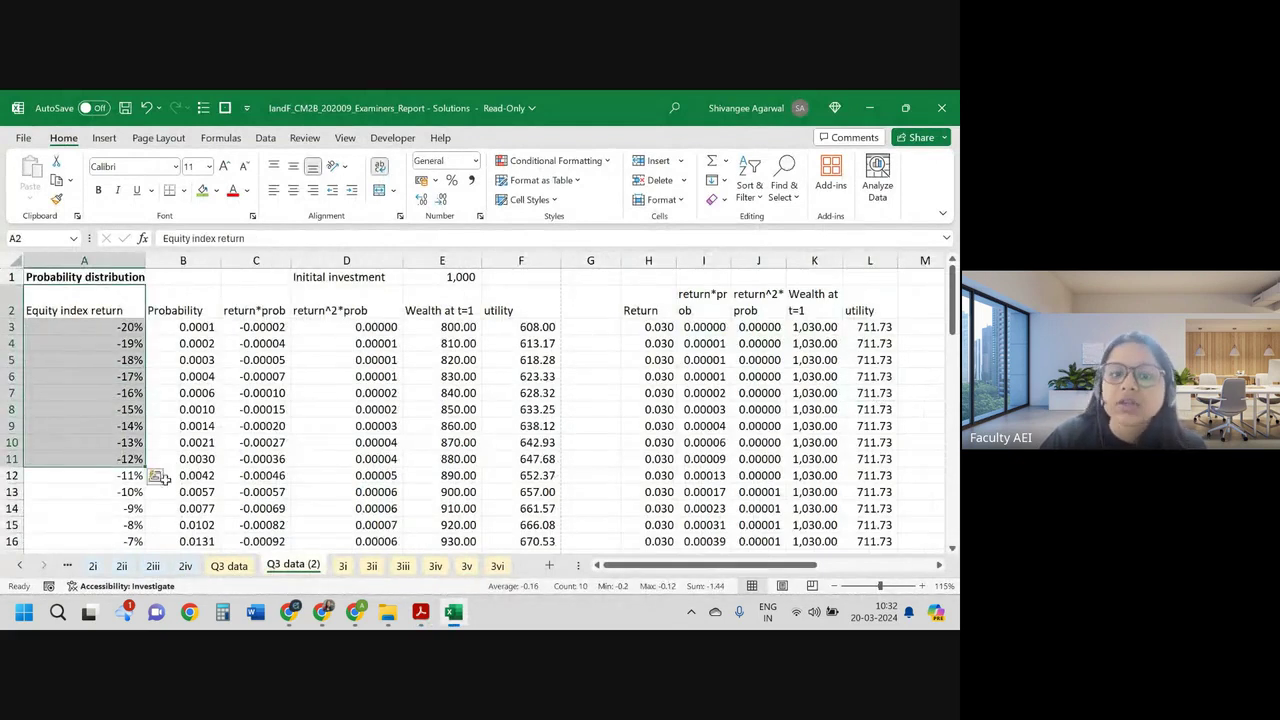
Step: Scroll through the utility of equity index investment chart on sheet 3v
left_click(464, 566)
scroll(374, 374, "down", 4)
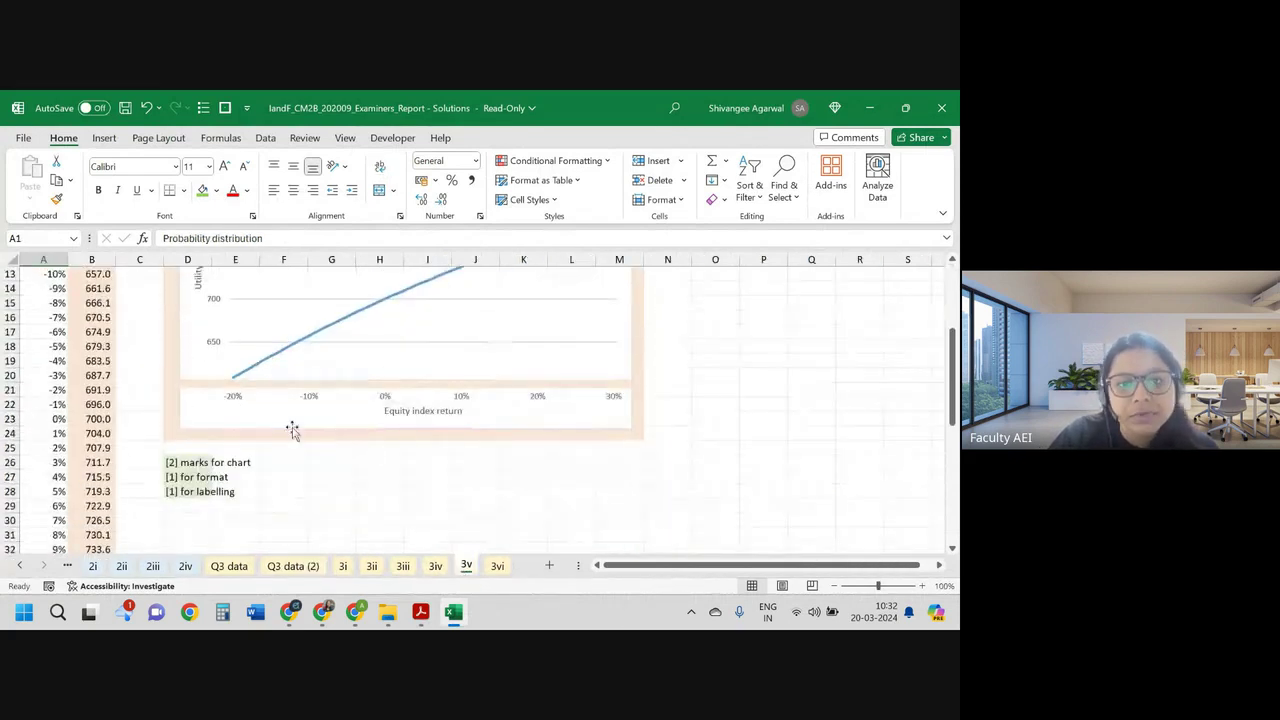
scroll(551, 434, "up", 4)
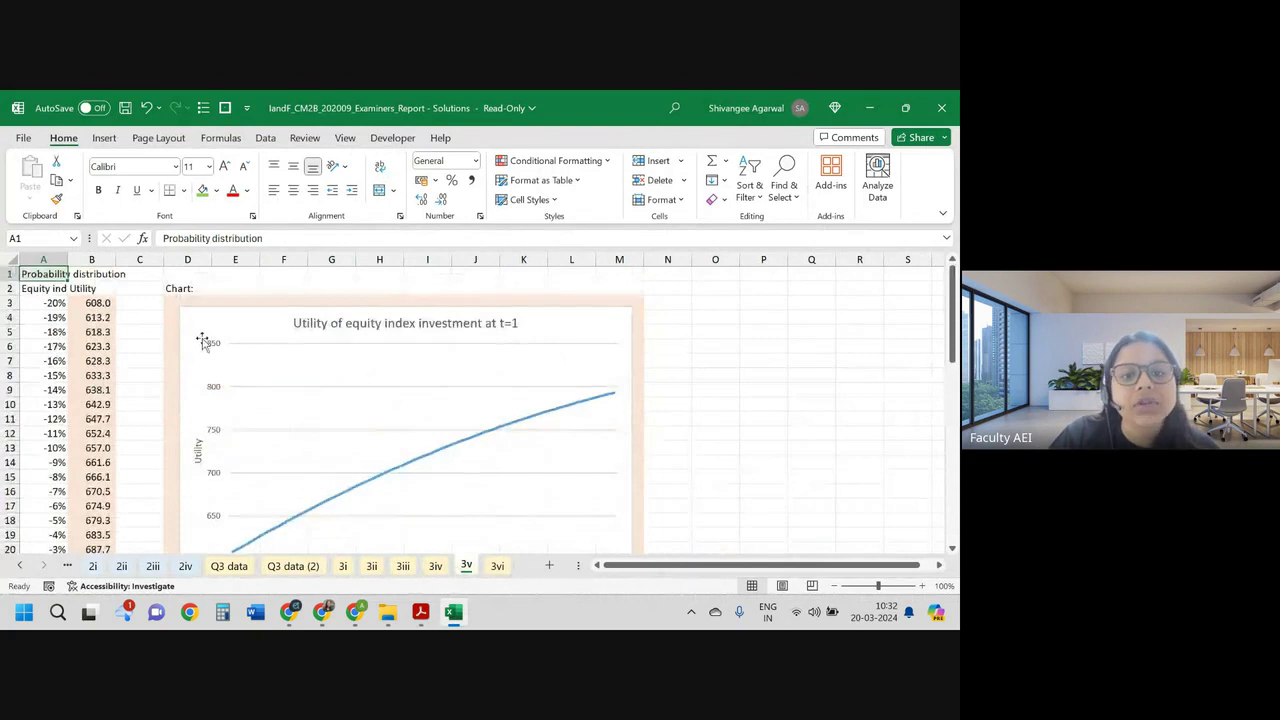
scroll(200, 340, "down", 2)
scroll(242, 455, "up", 2)
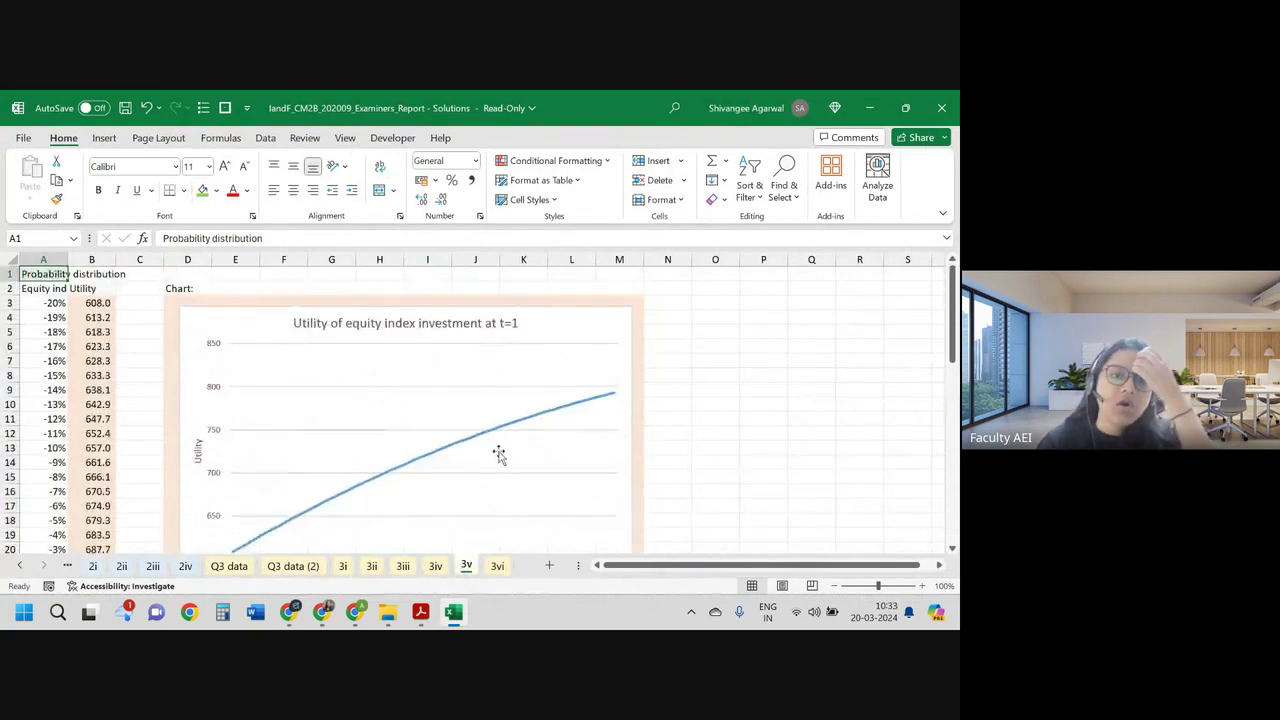
scroll(499, 455, "down", 1)
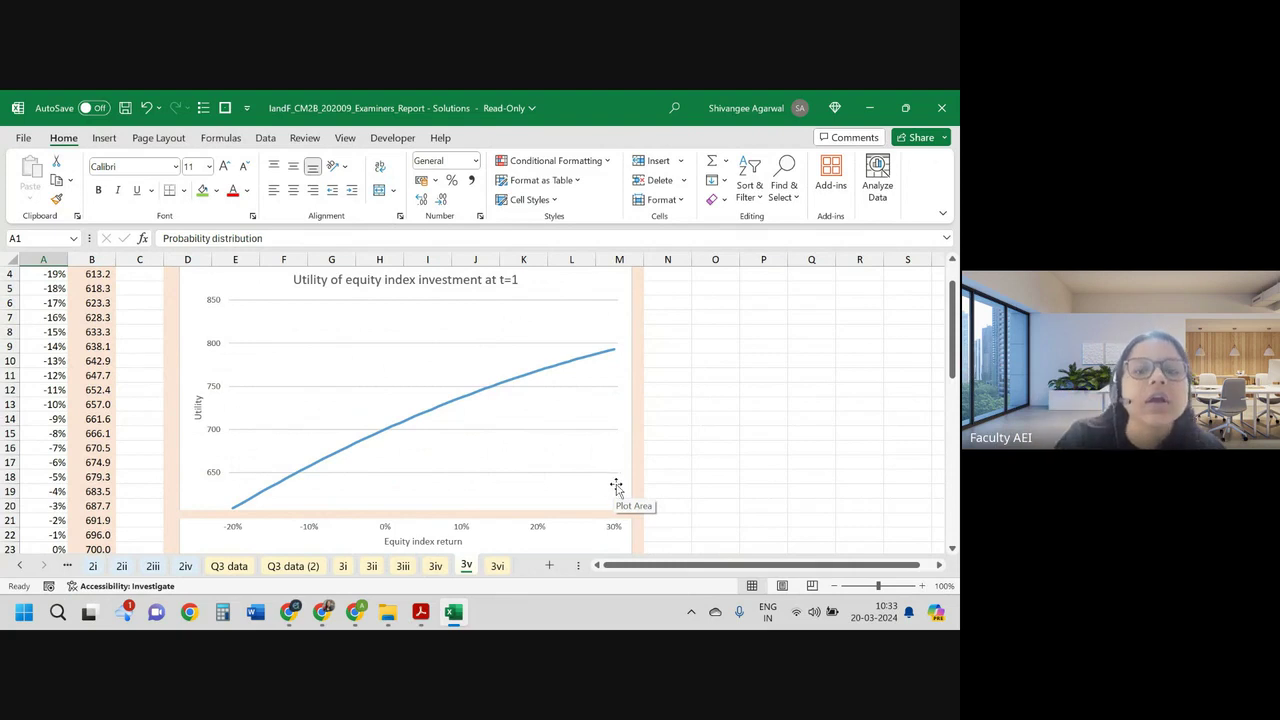
scroll(451, 459, "down", 4)
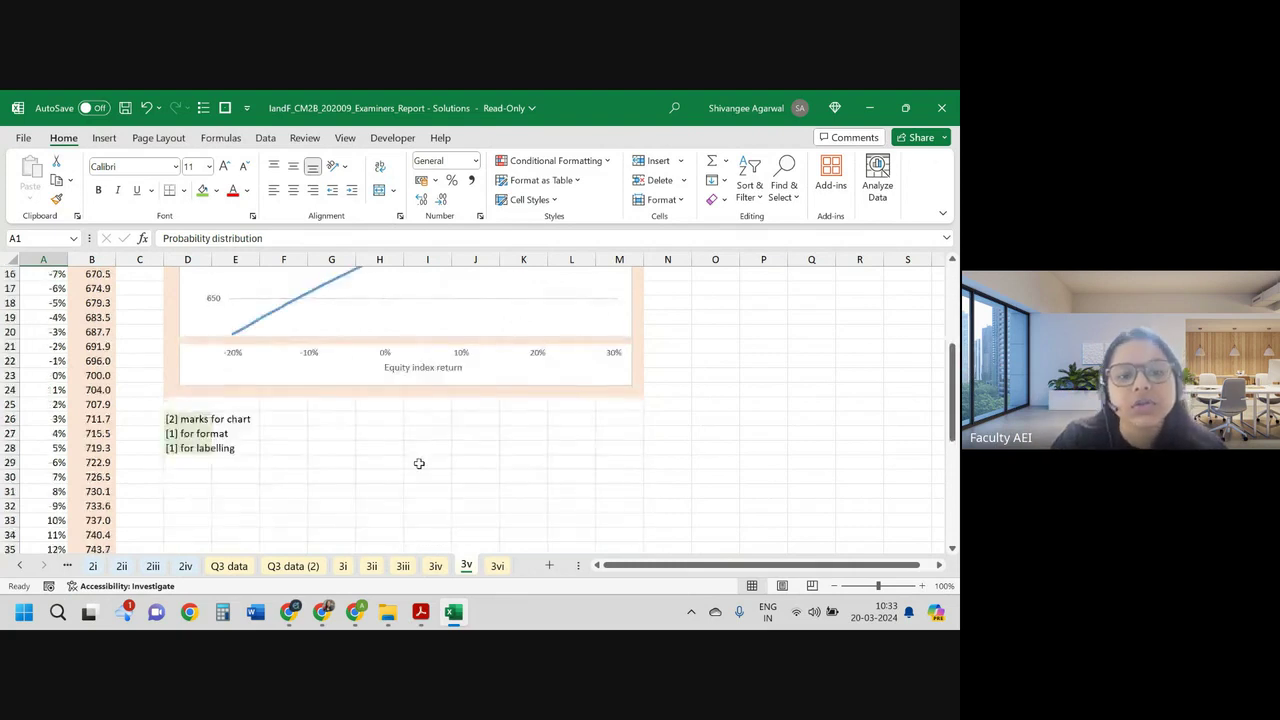
scroll(420, 463, "up", 5)
Step: Select the chart's marking notes in D27, including the [1] for format note, then return to the exam paper
key("alt+Tab")
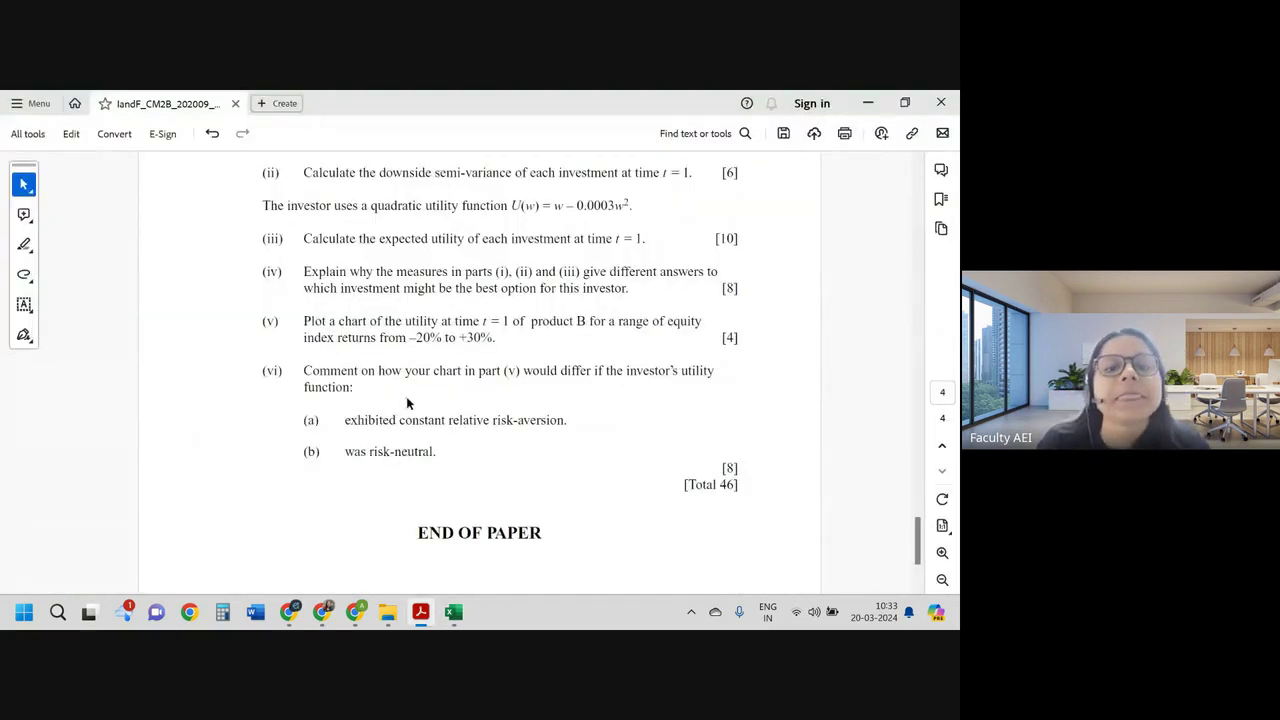
key("alt+Tab")
scroll(400, 395, "down", 6)
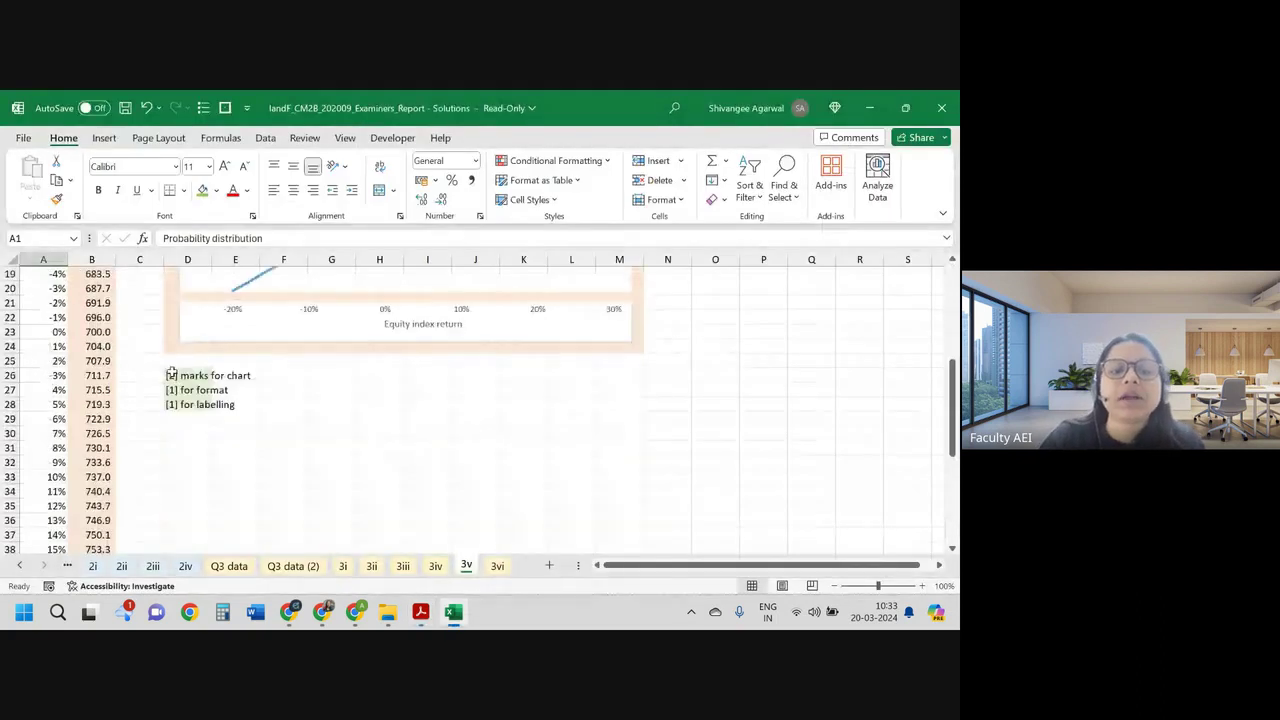
left_click(185, 412)
left_click(186, 395)
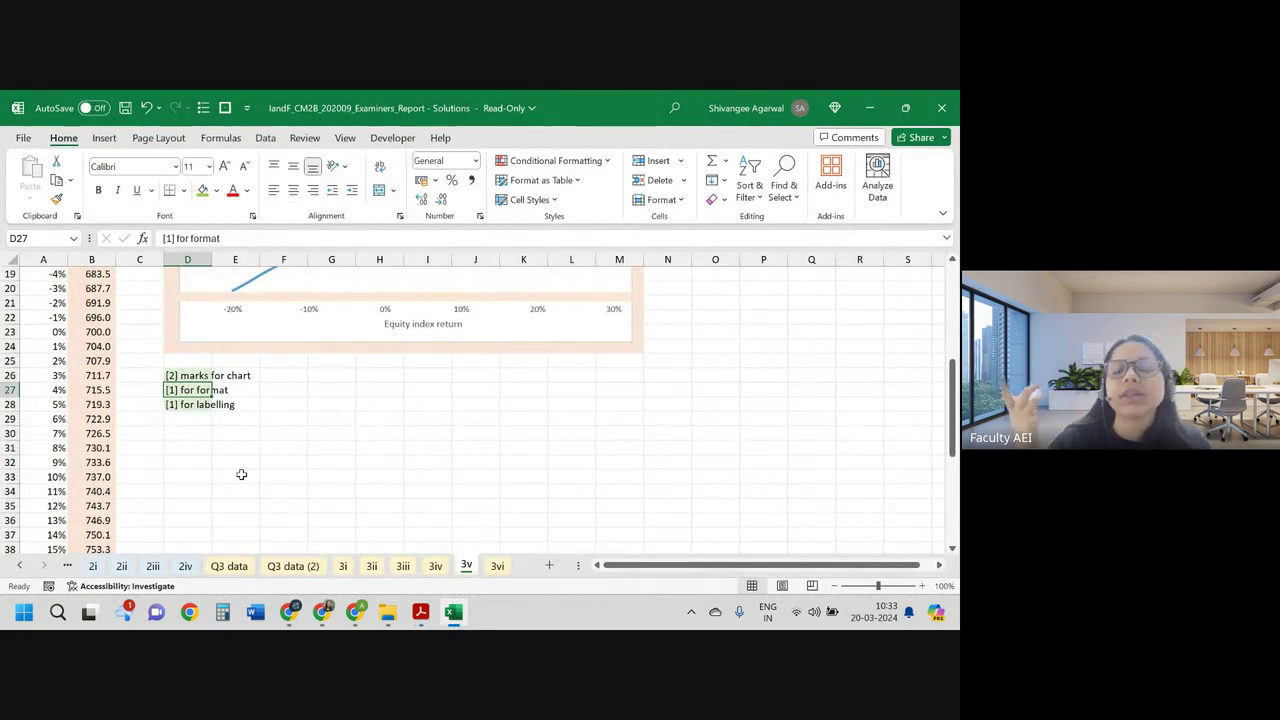
key("alt+Tab")
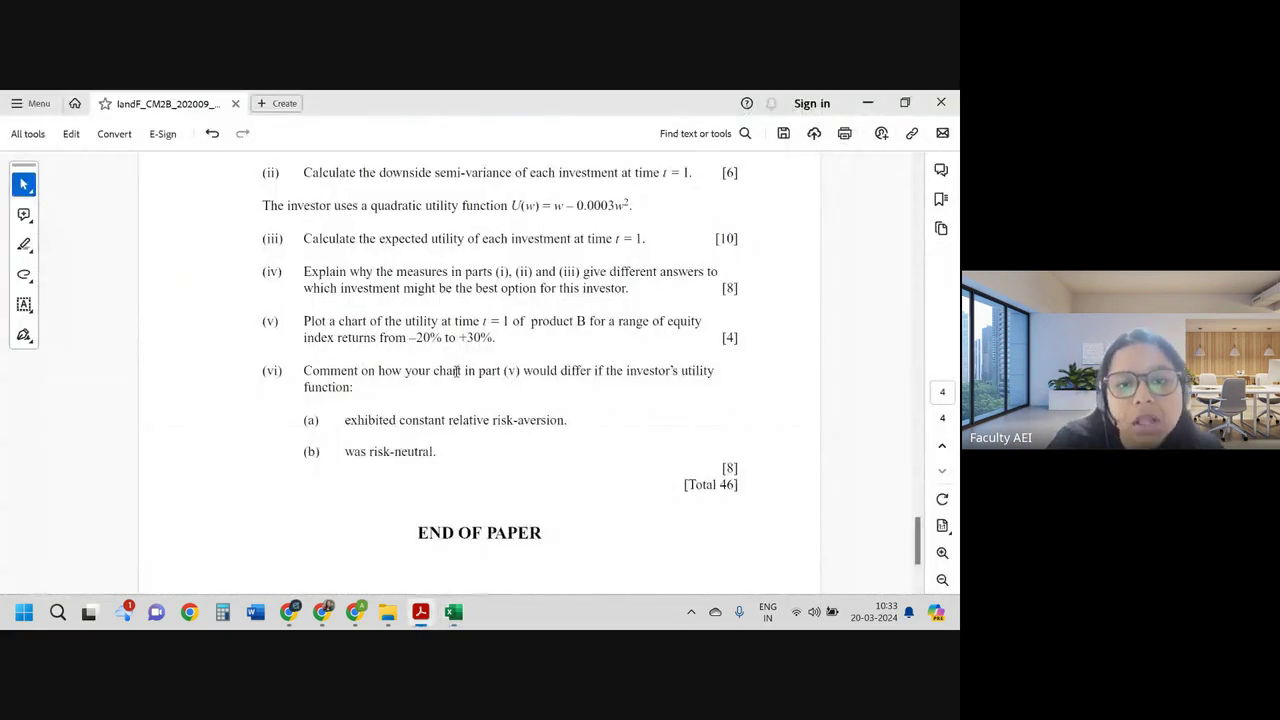
Step: Highlight part (vi)'s constant relative risk-aversion condition (a) and risk-neutral condition (b), then return to Excel
scroll(436, 405, "down", 2)
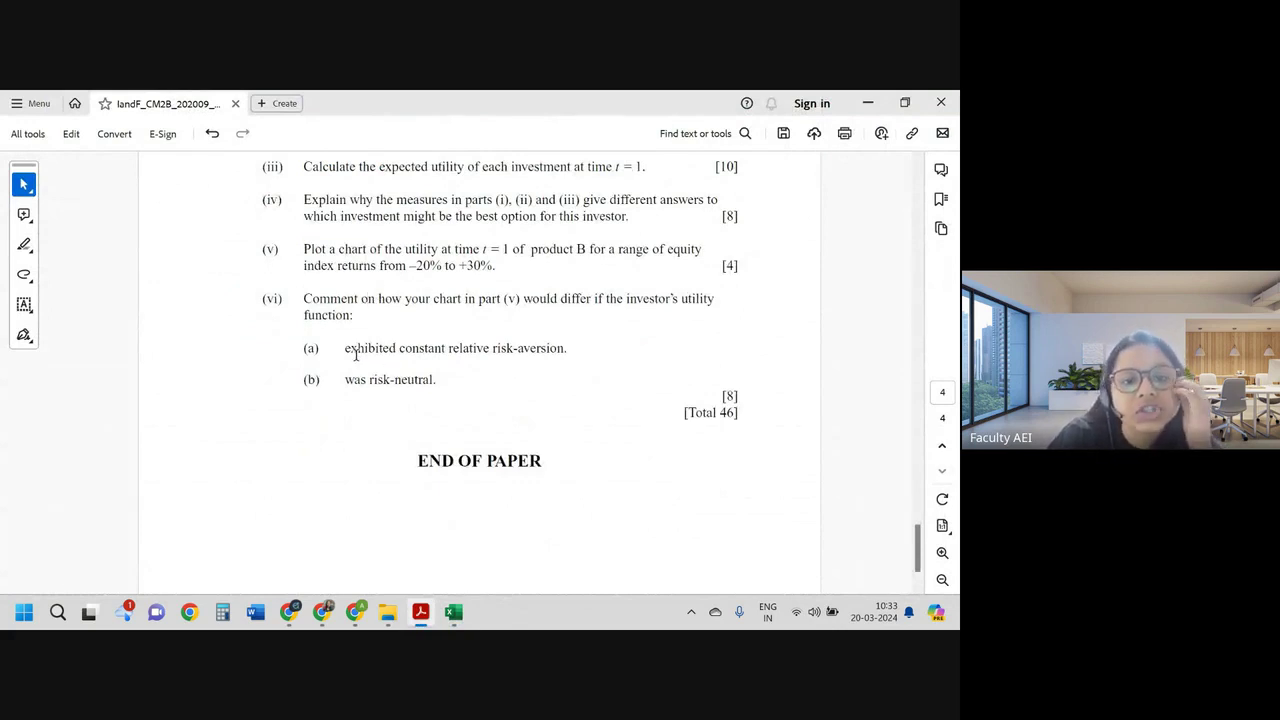
left_click_drag(346, 350, 552, 354)
scroll(552, 354, "up", 2)
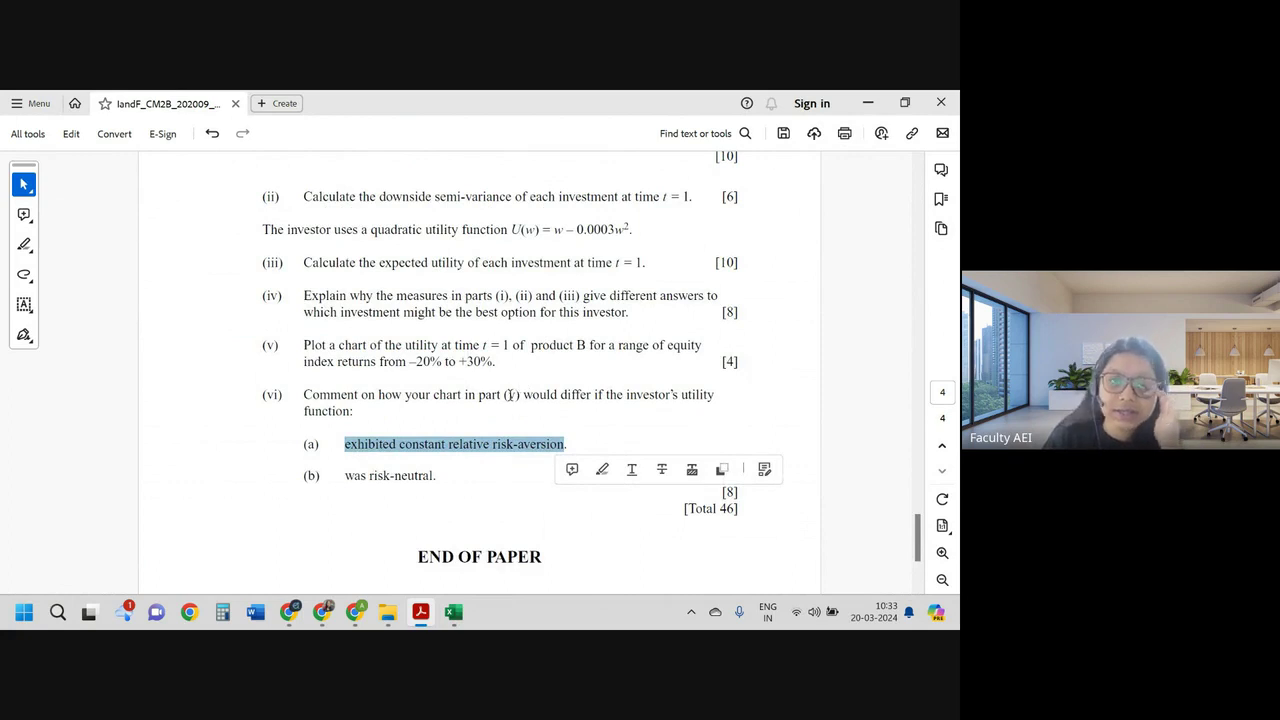
left_click(481, 434)
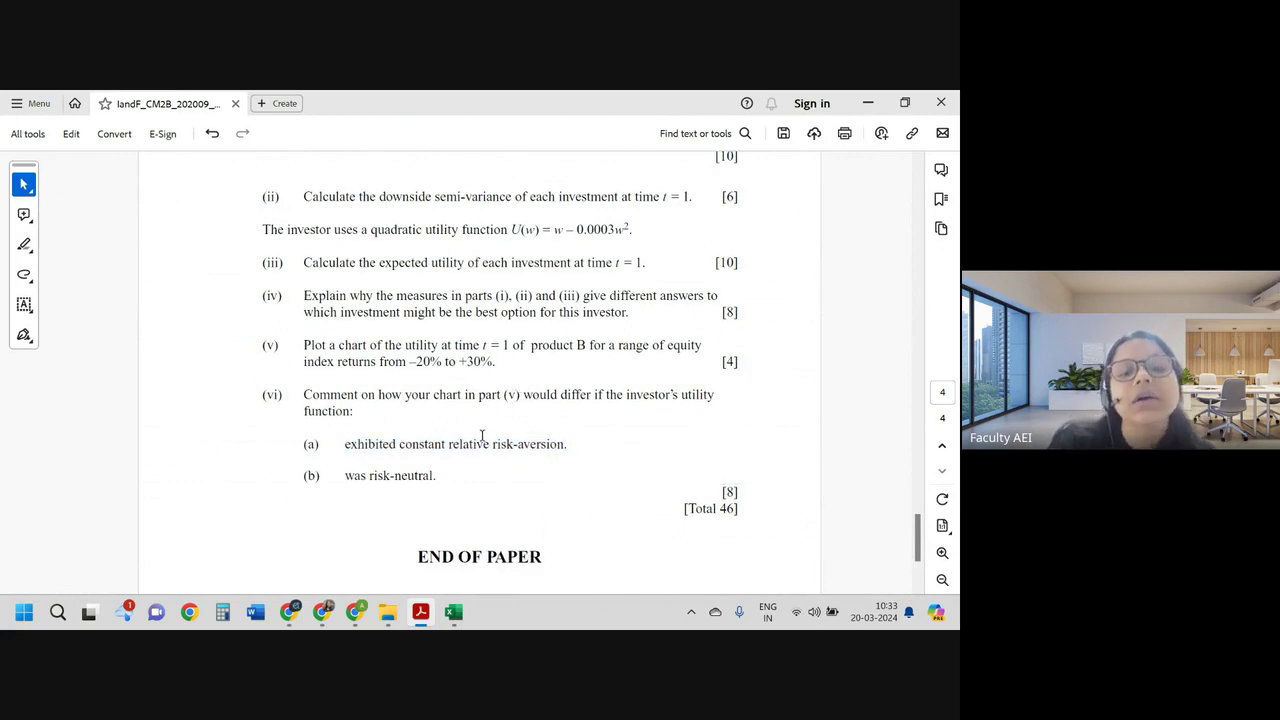
scroll(471, 420, "down", 1)
left_click_drag(448, 396, 549, 400)
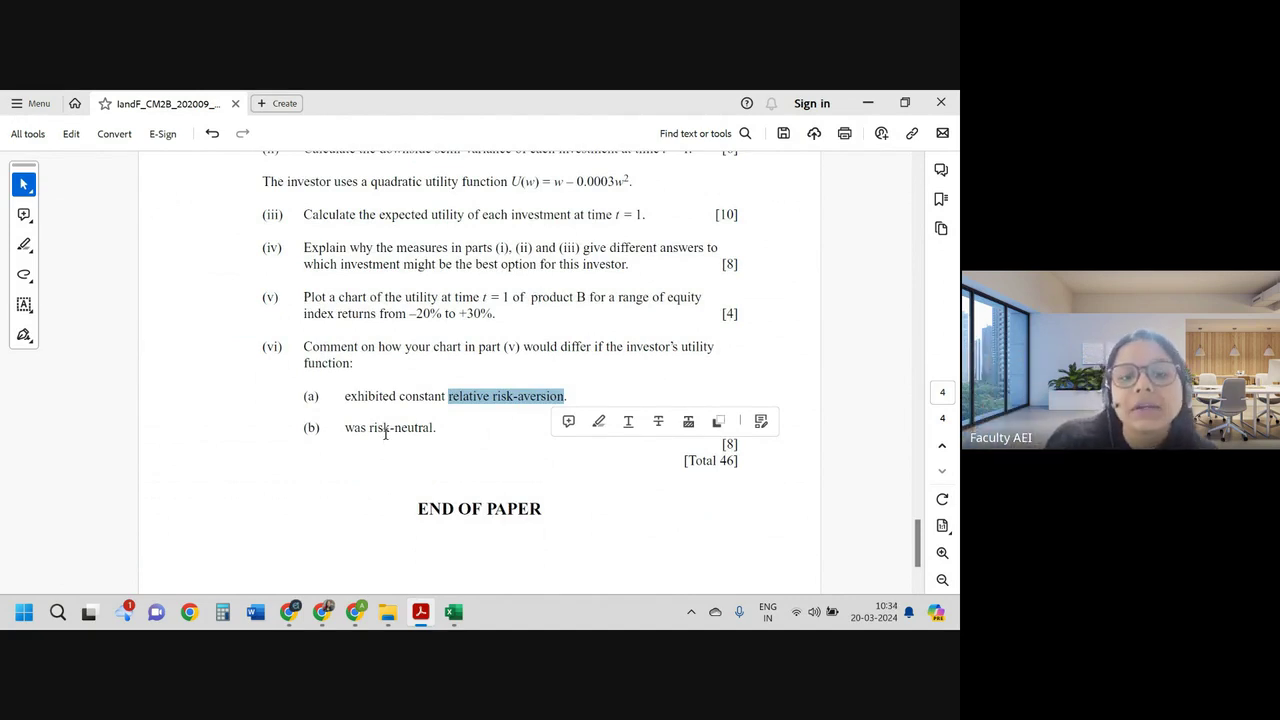
left_click_drag(383, 393, 519, 401)
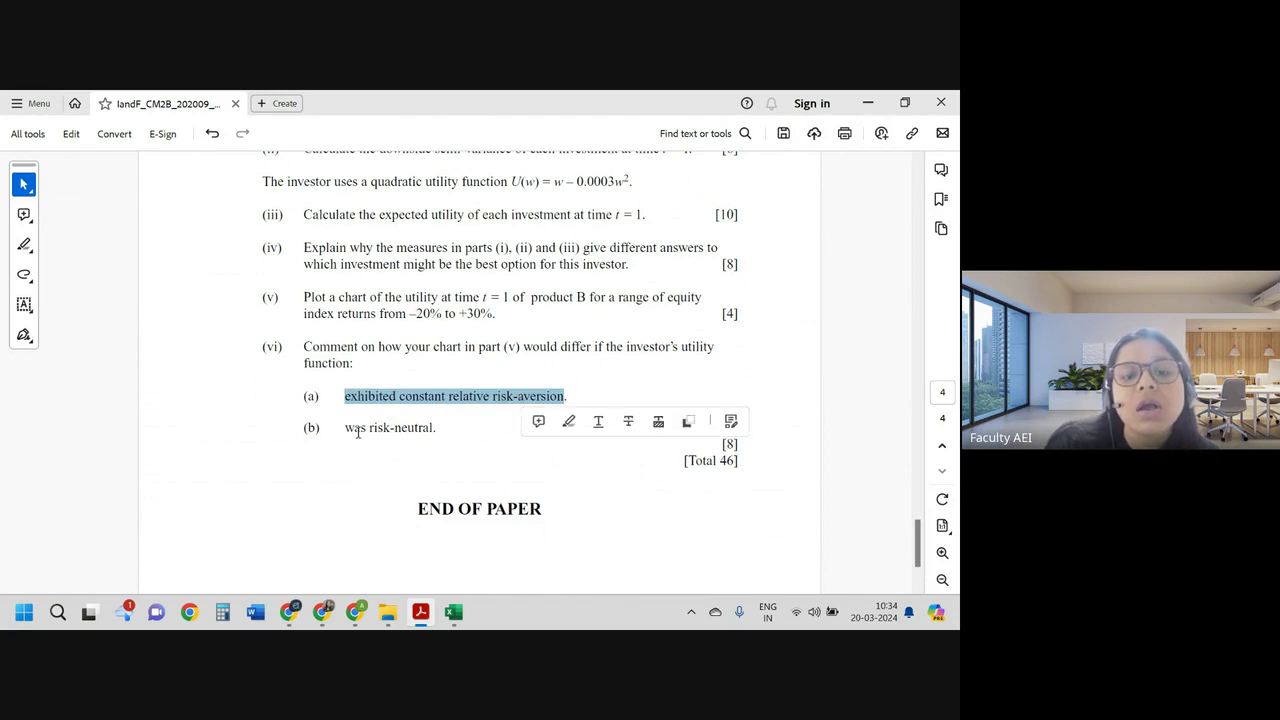
left_click_drag(356, 430, 433, 430)
key("alt+Tab")
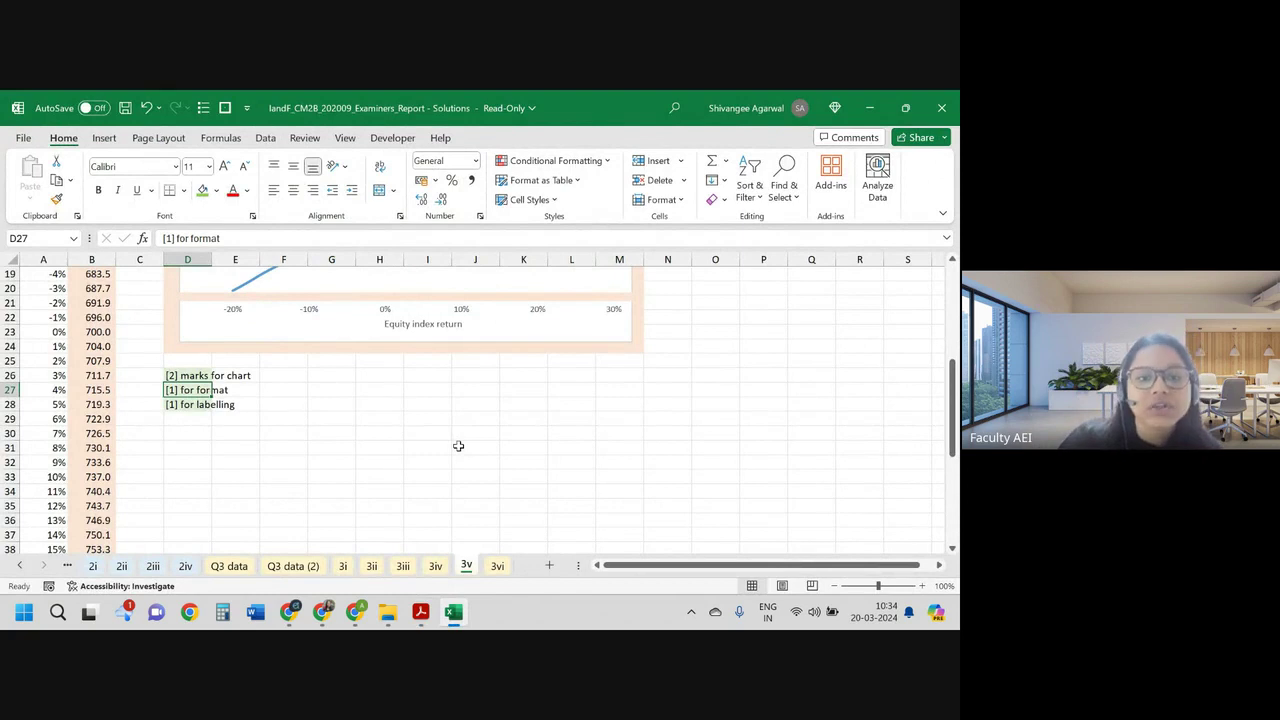
scroll(458, 446, "up", 4)
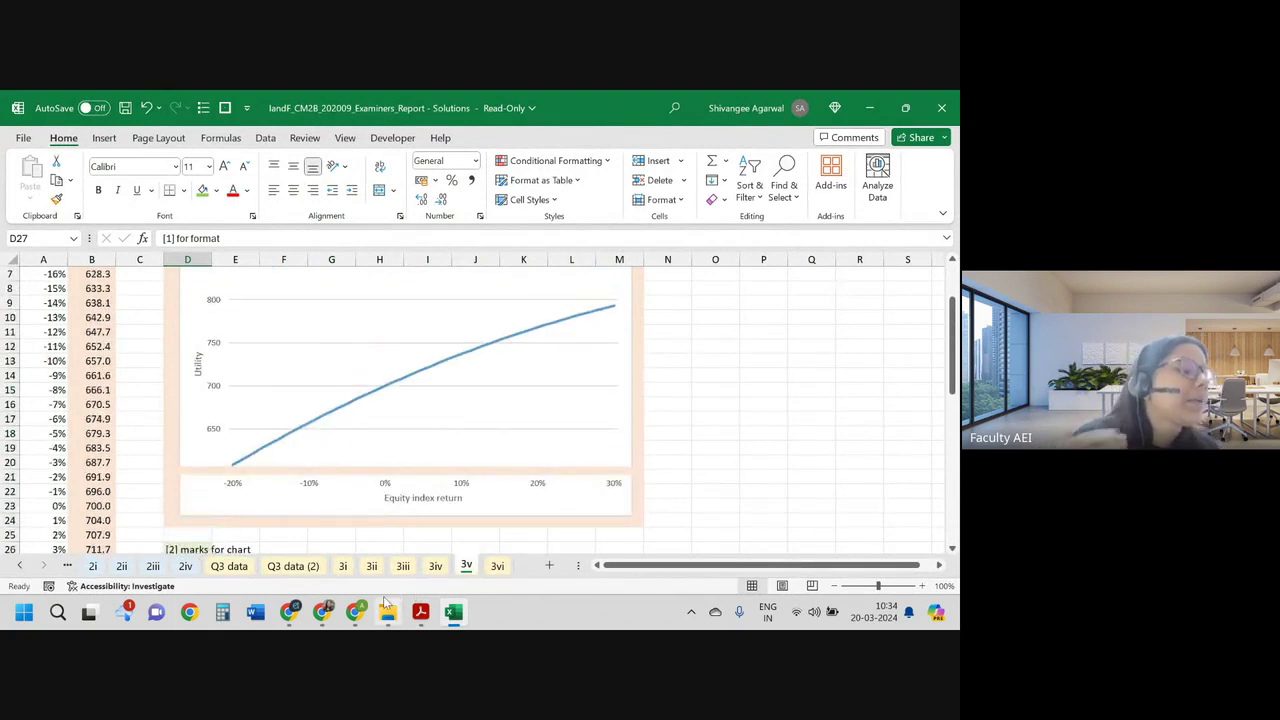
mouse_move(385, 601)
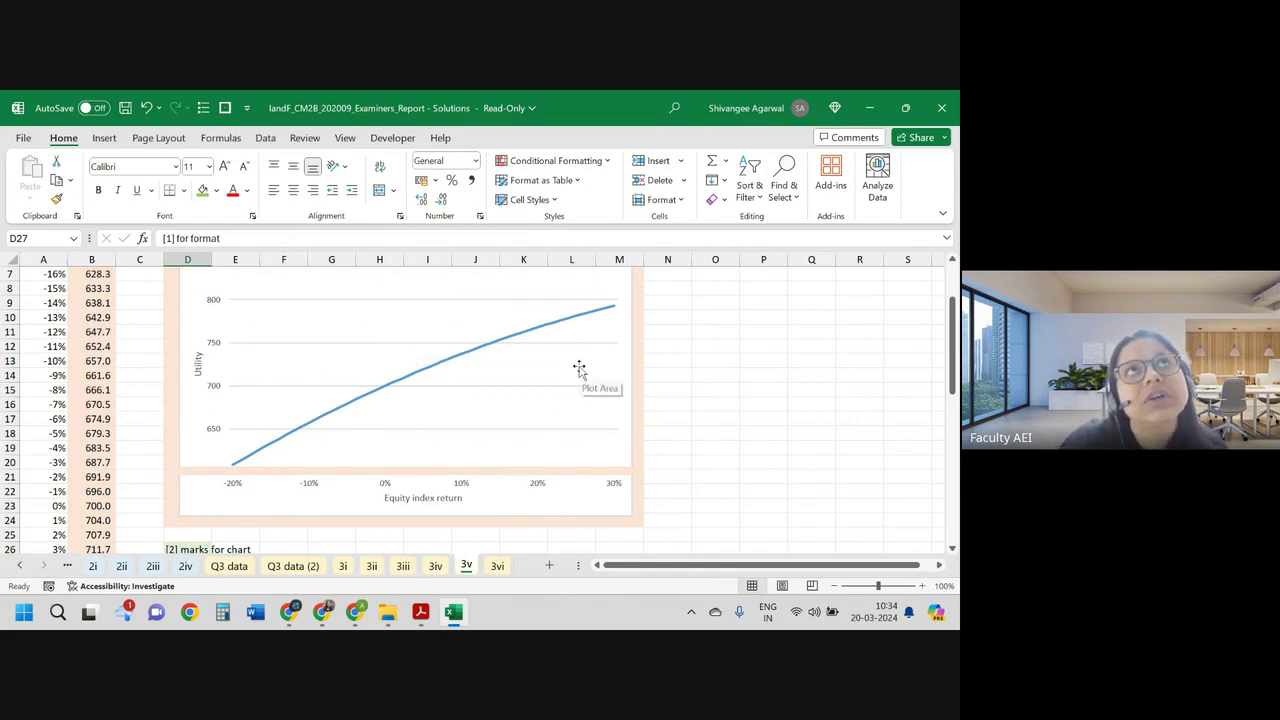
scroll(578, 368, "up", 1)
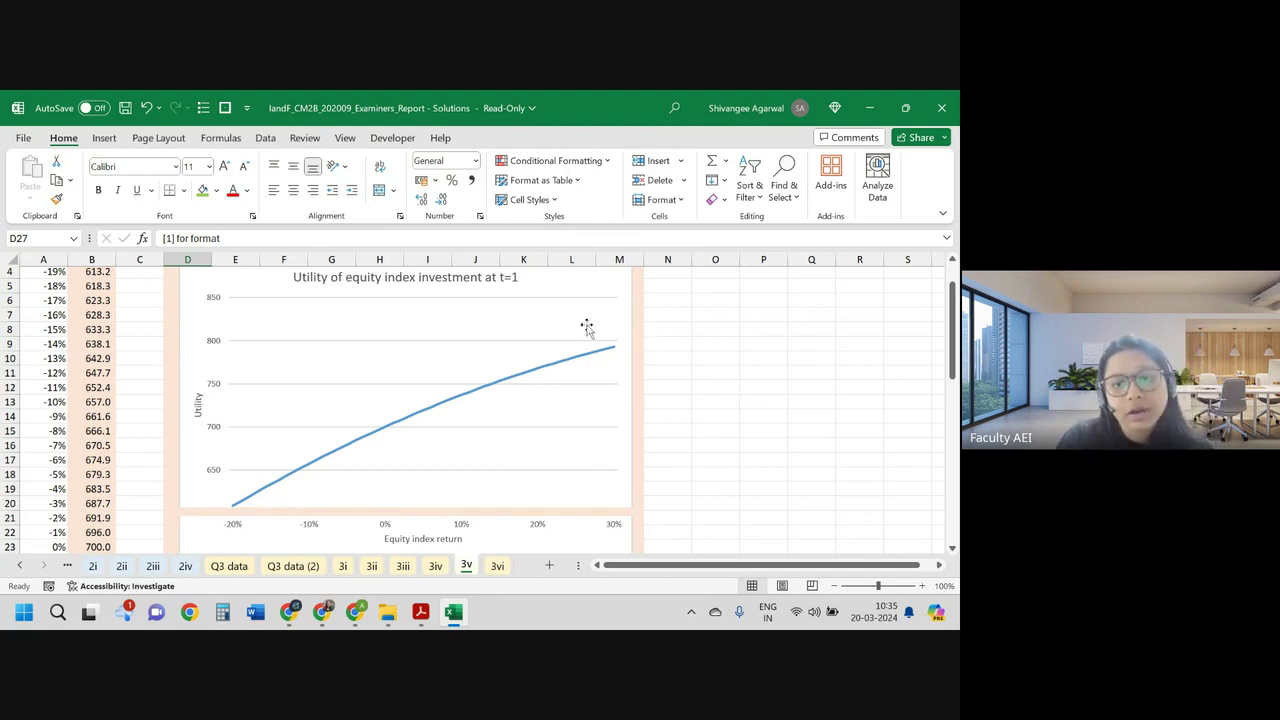
scroll(597, 360, "down", 1)
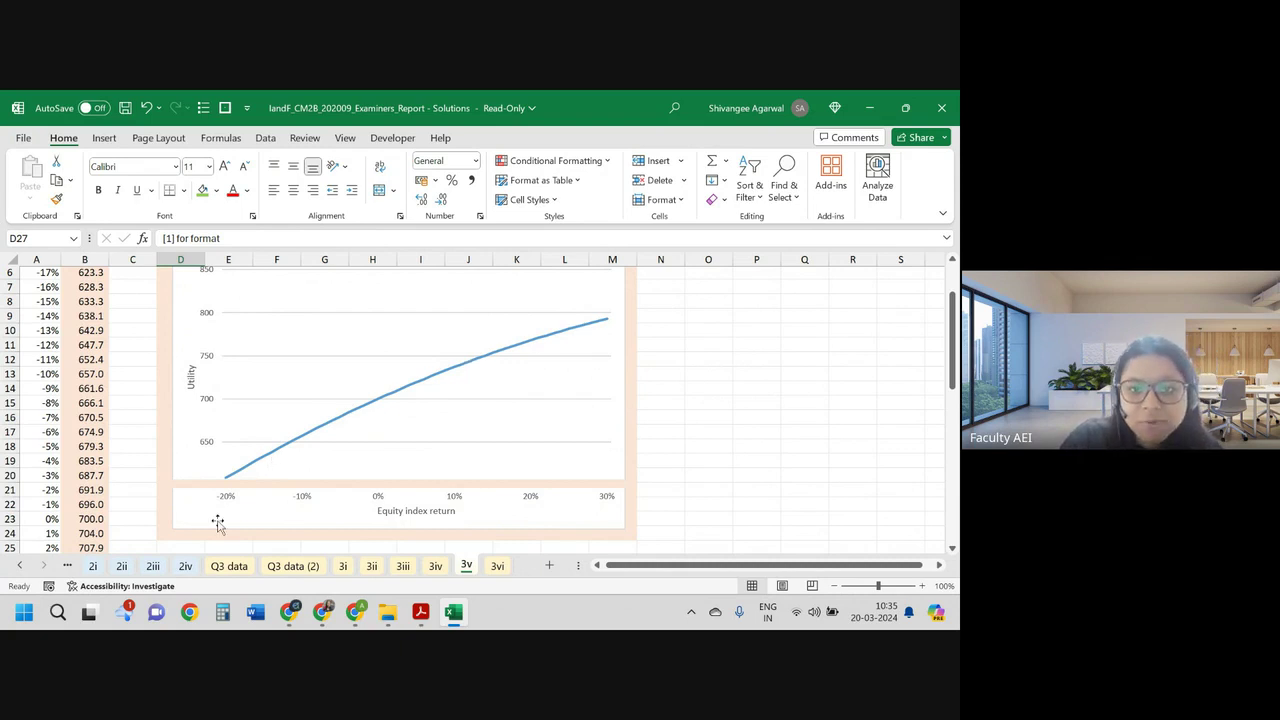
scroll(560, 341, "down", 1)
scroll(560, 341, "up", 2)
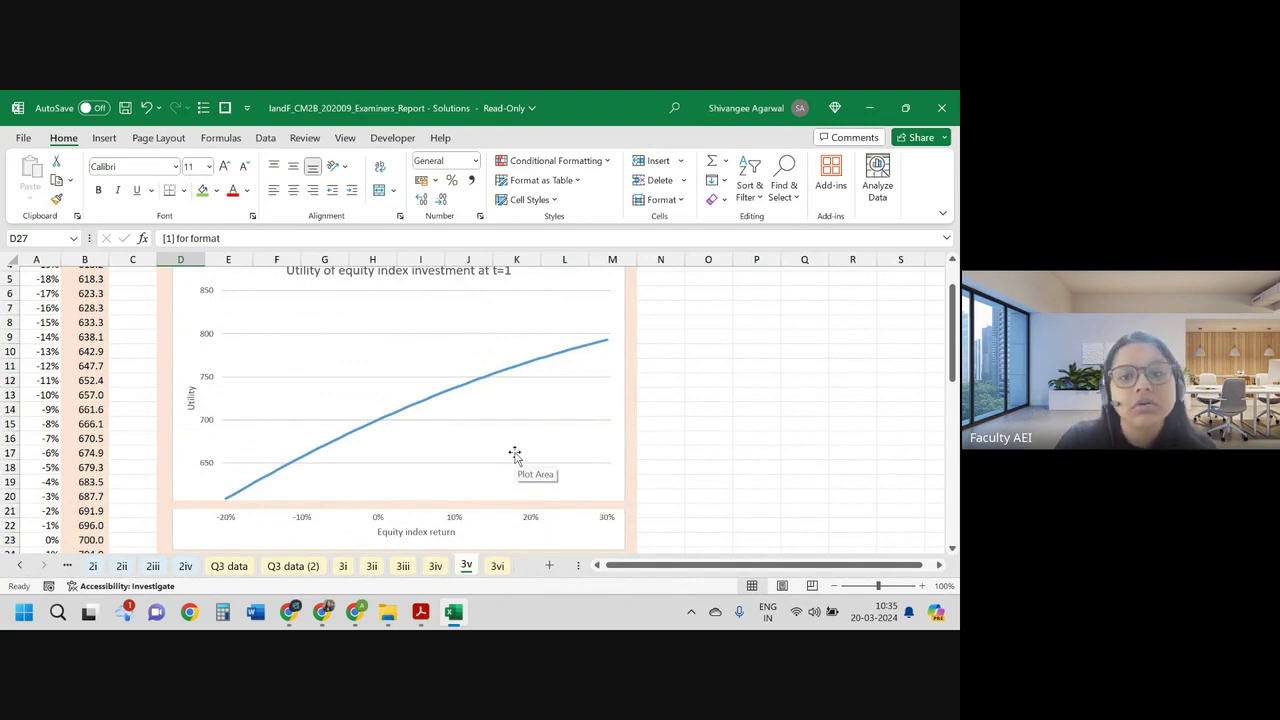
Step: Enter the note U''(w)=0 in cell O9 next to the utility of equity index investment chart
left_click(687, 342)
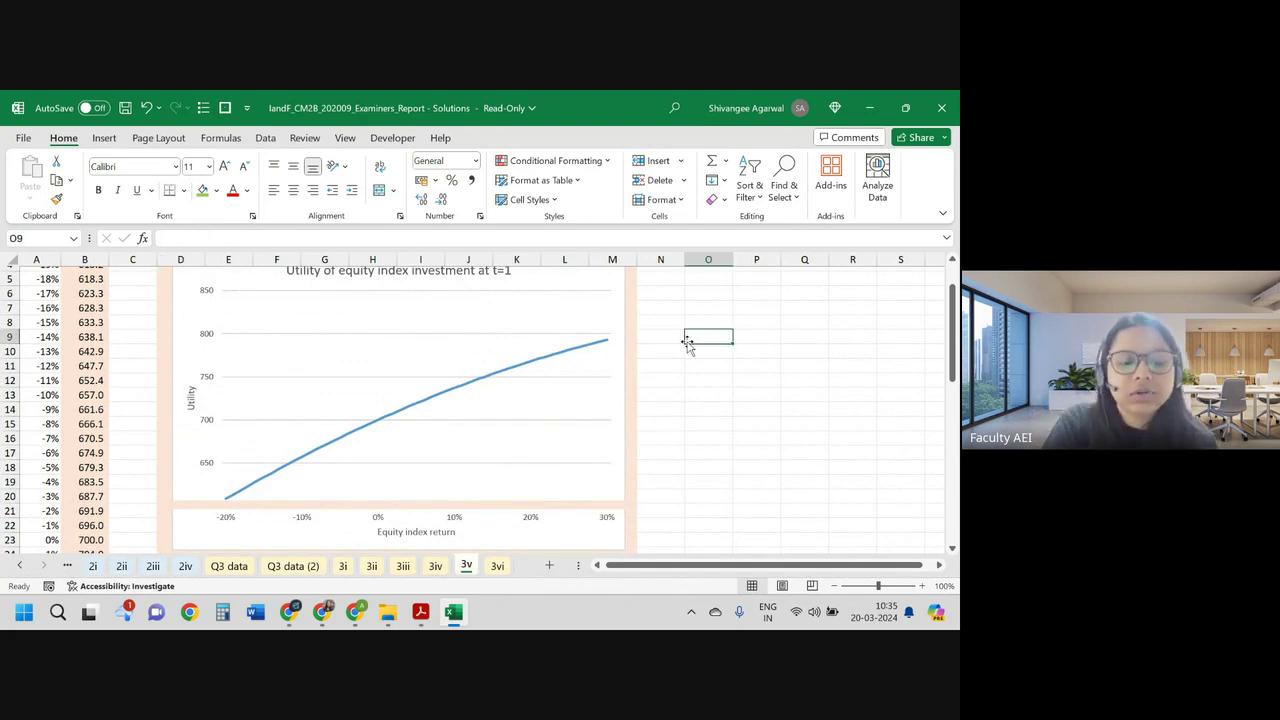
type("U")
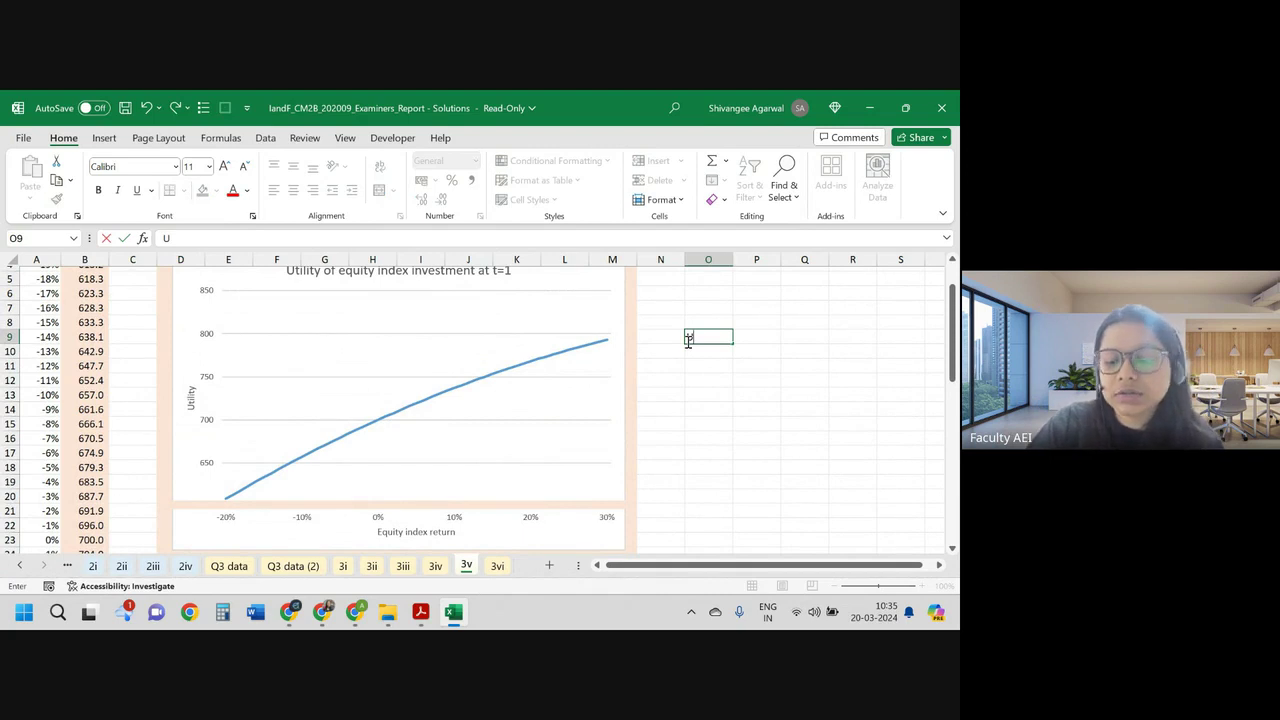
type("''")
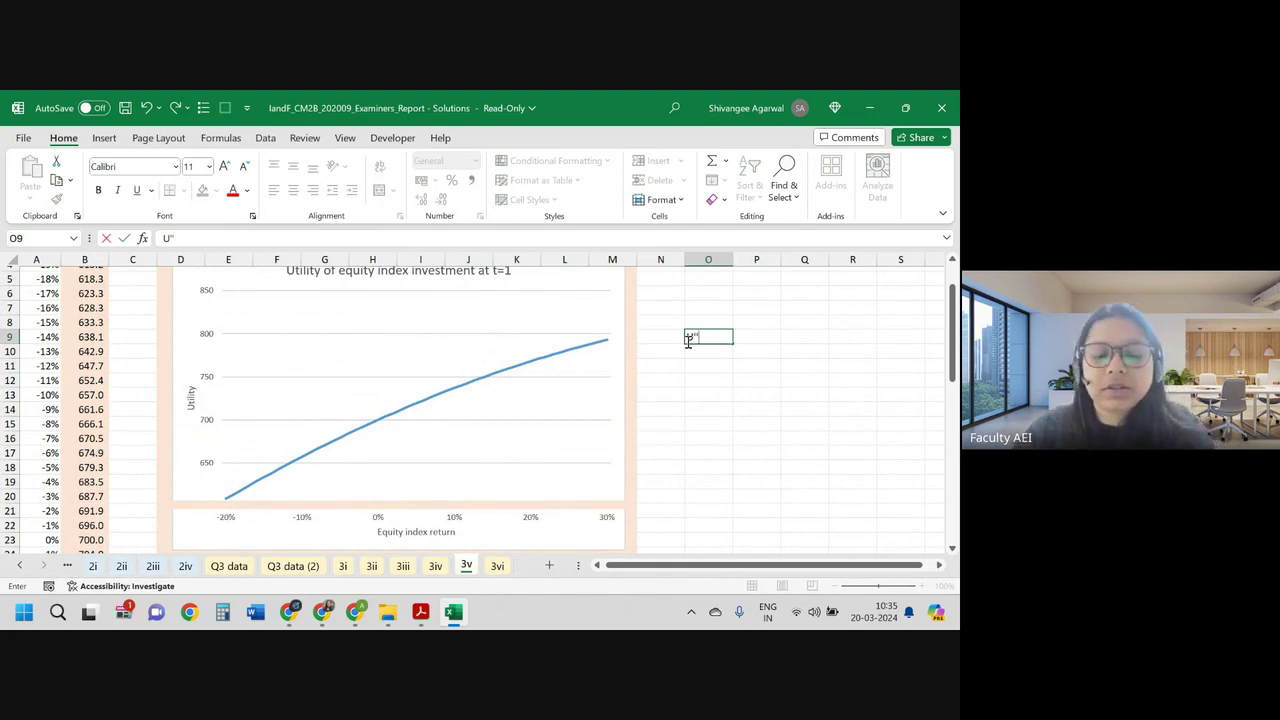
type("(w)")
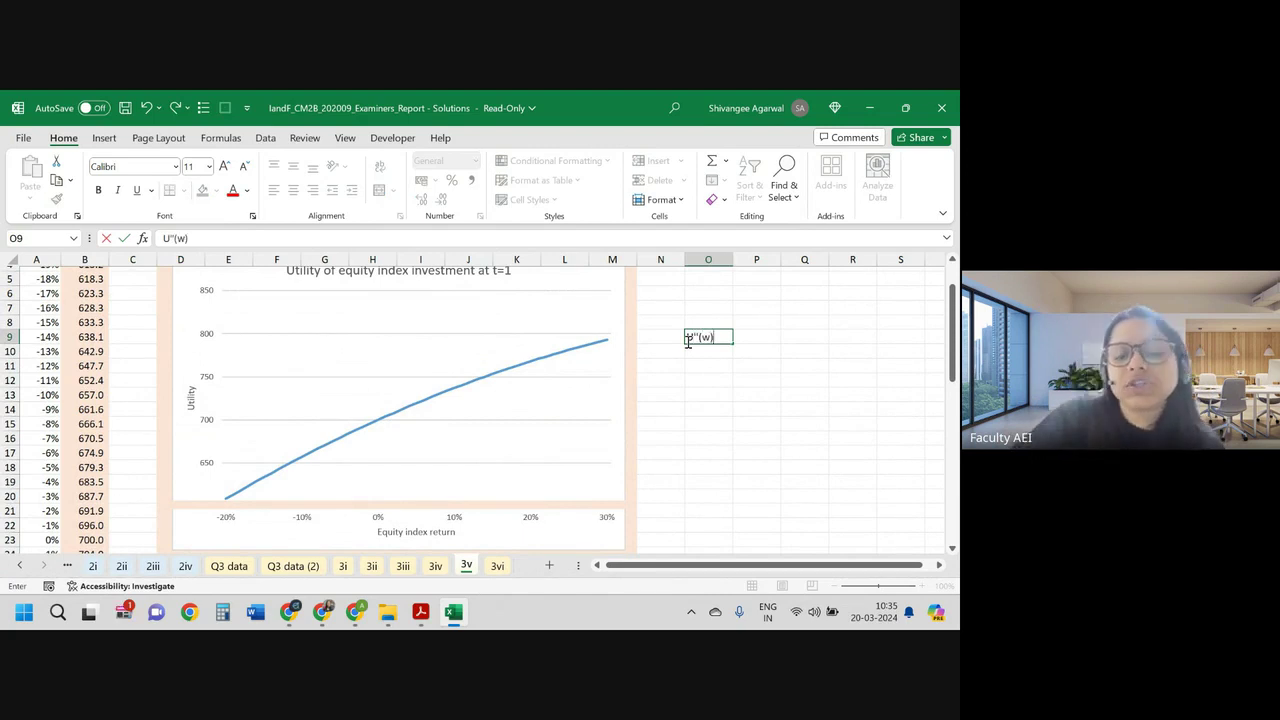
type("=0")
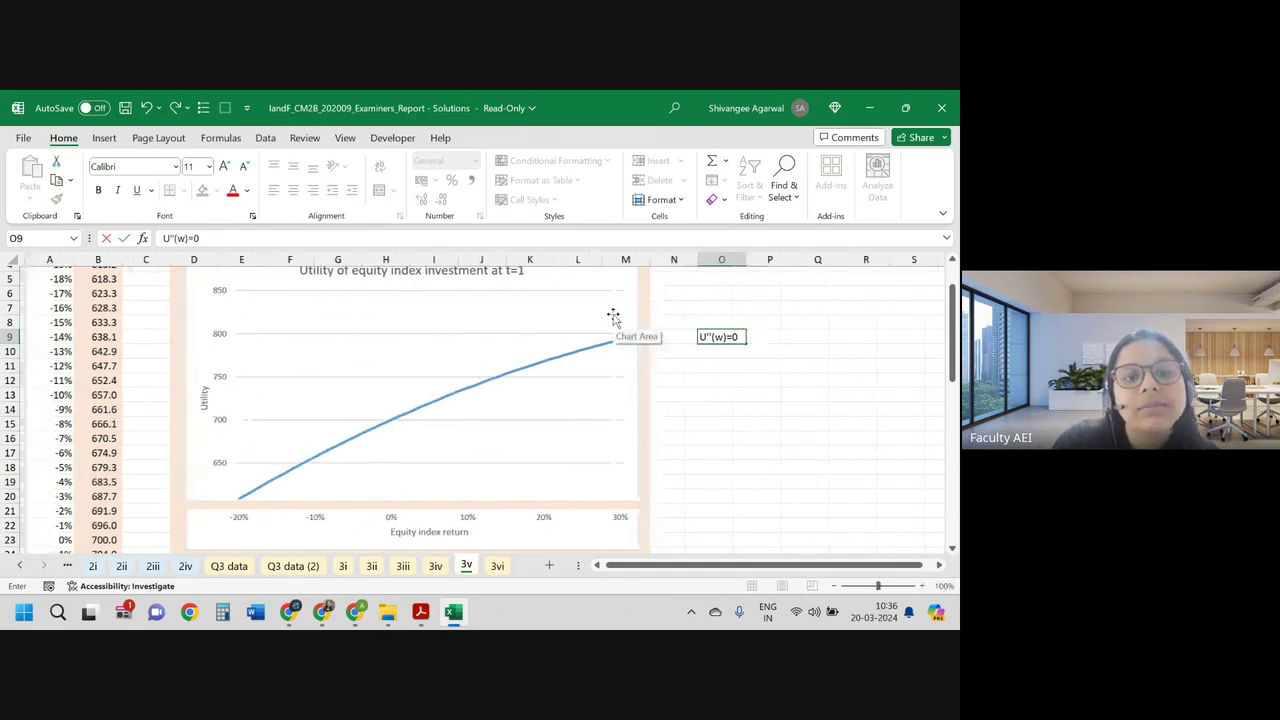
scroll(537, 323, "up", 1)
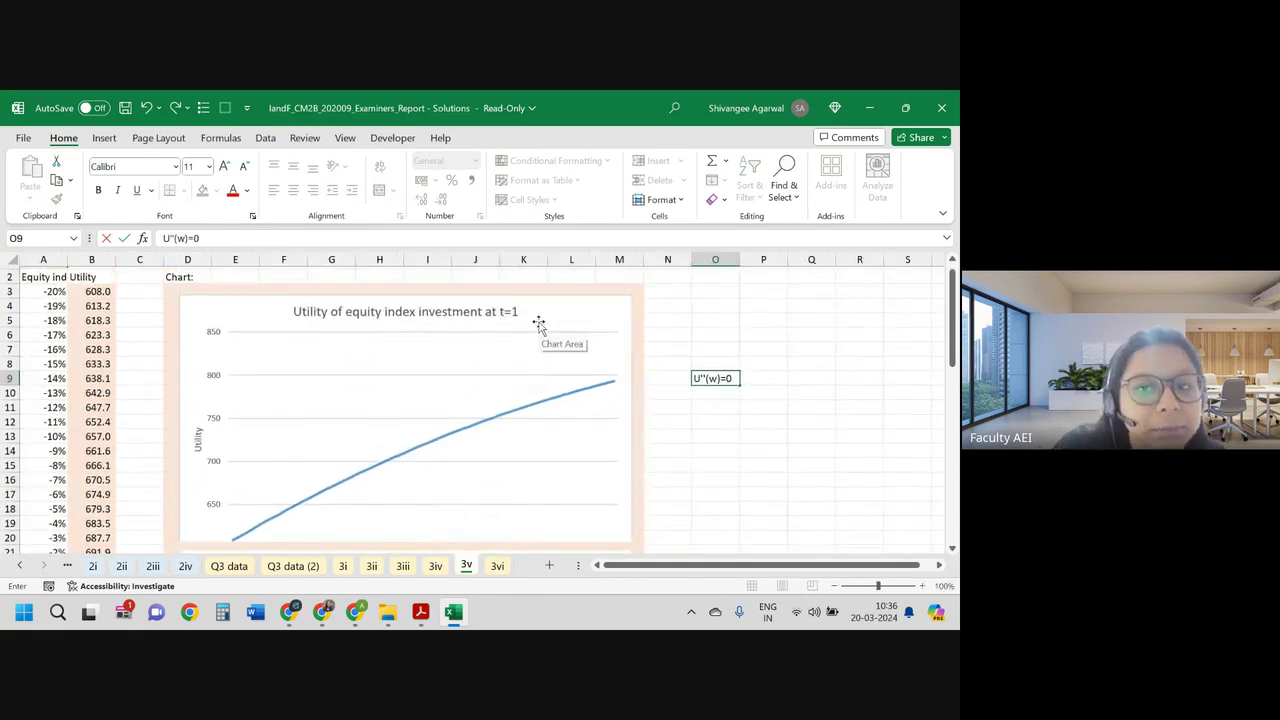
scroll(538, 323, "down", 1)
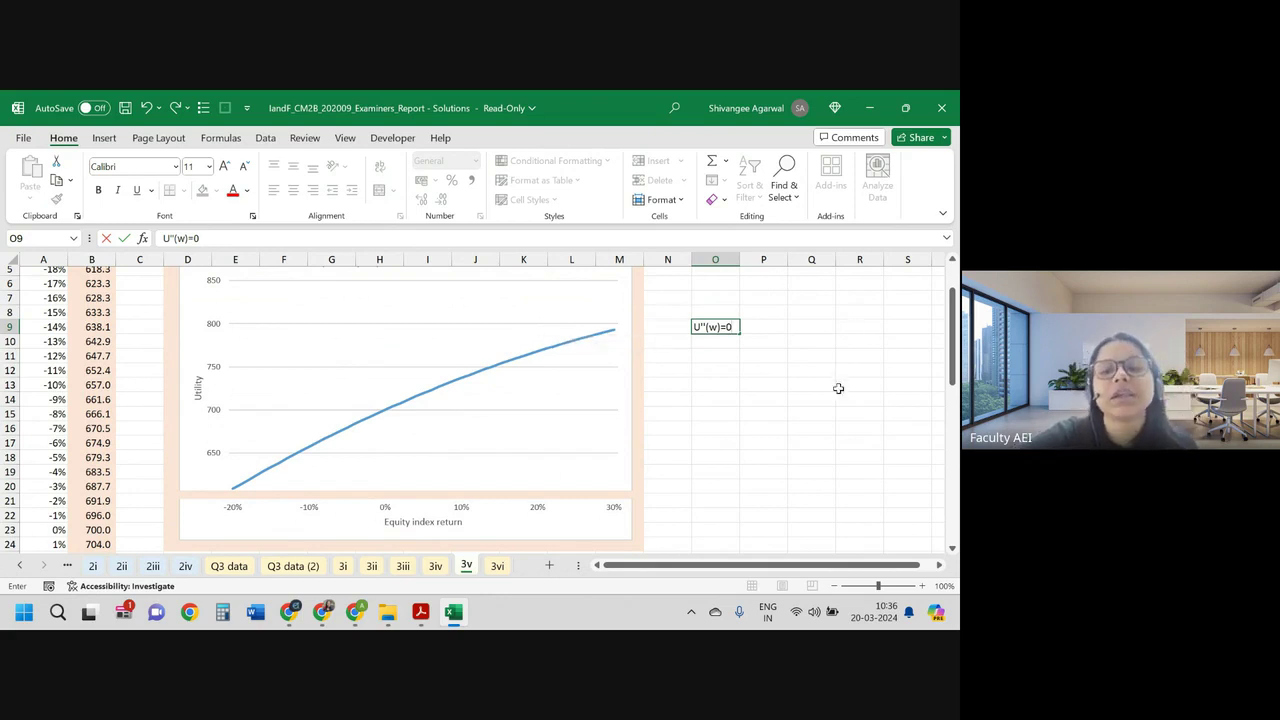
left_click(735, 362)
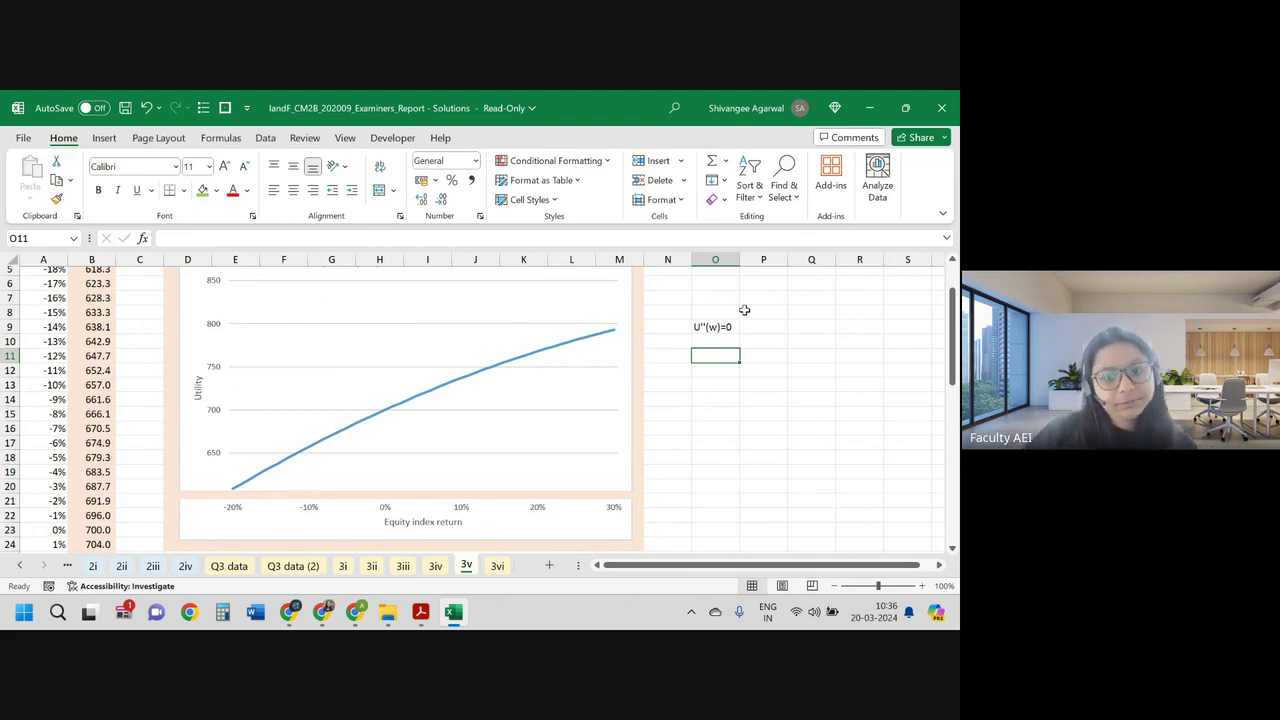
Step: Clear the exam paper's leftover selection, then bring up Google Meet and stop presenting
left_click(431, 616)
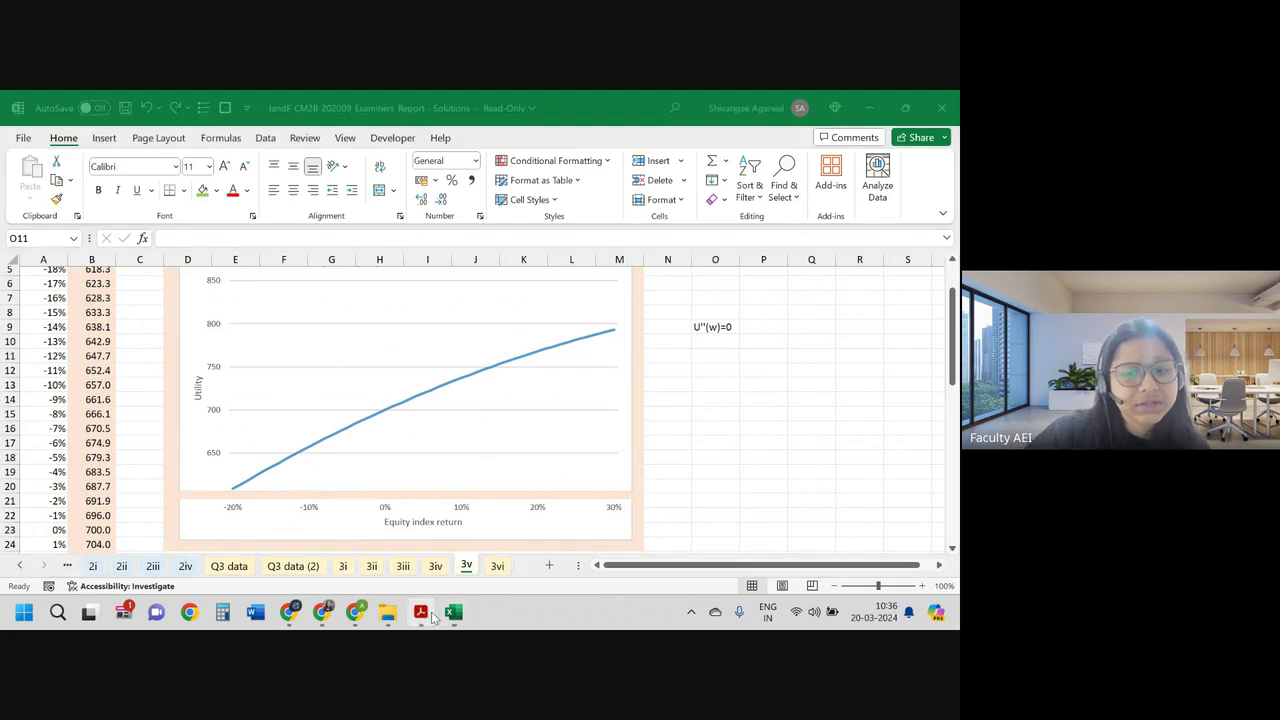
left_click(565, 500)
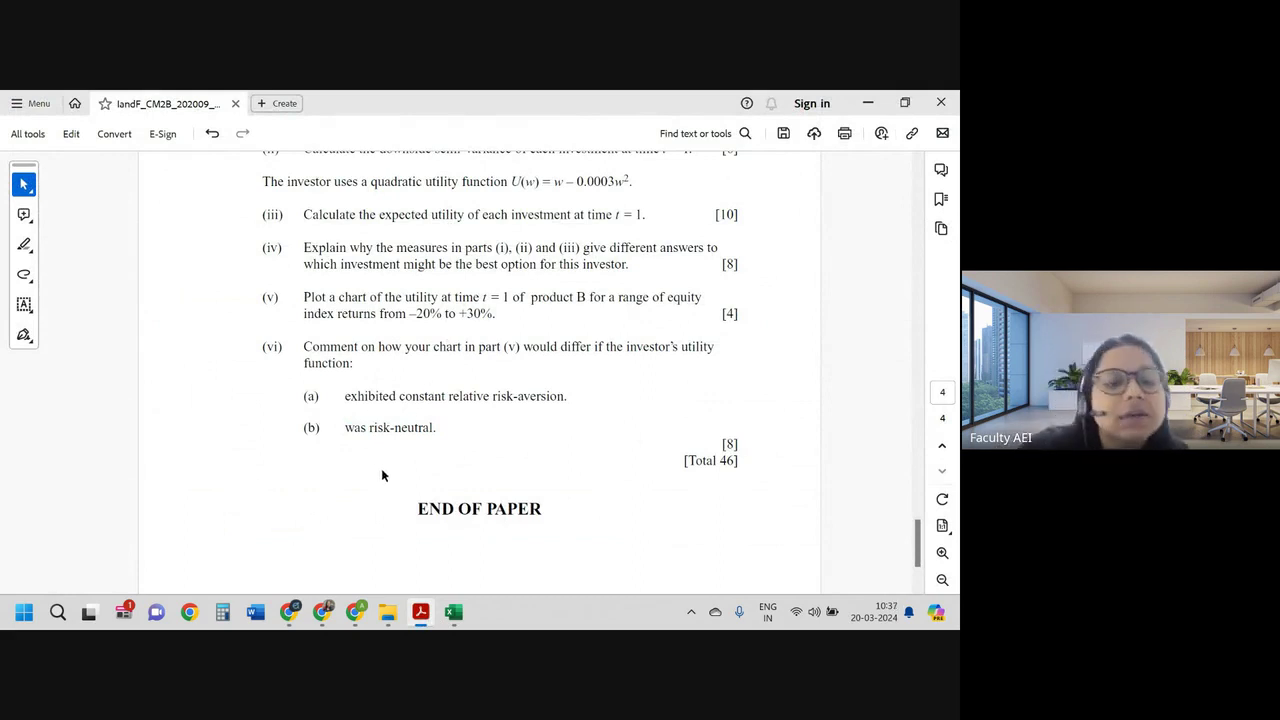
mouse_move(301, 627)
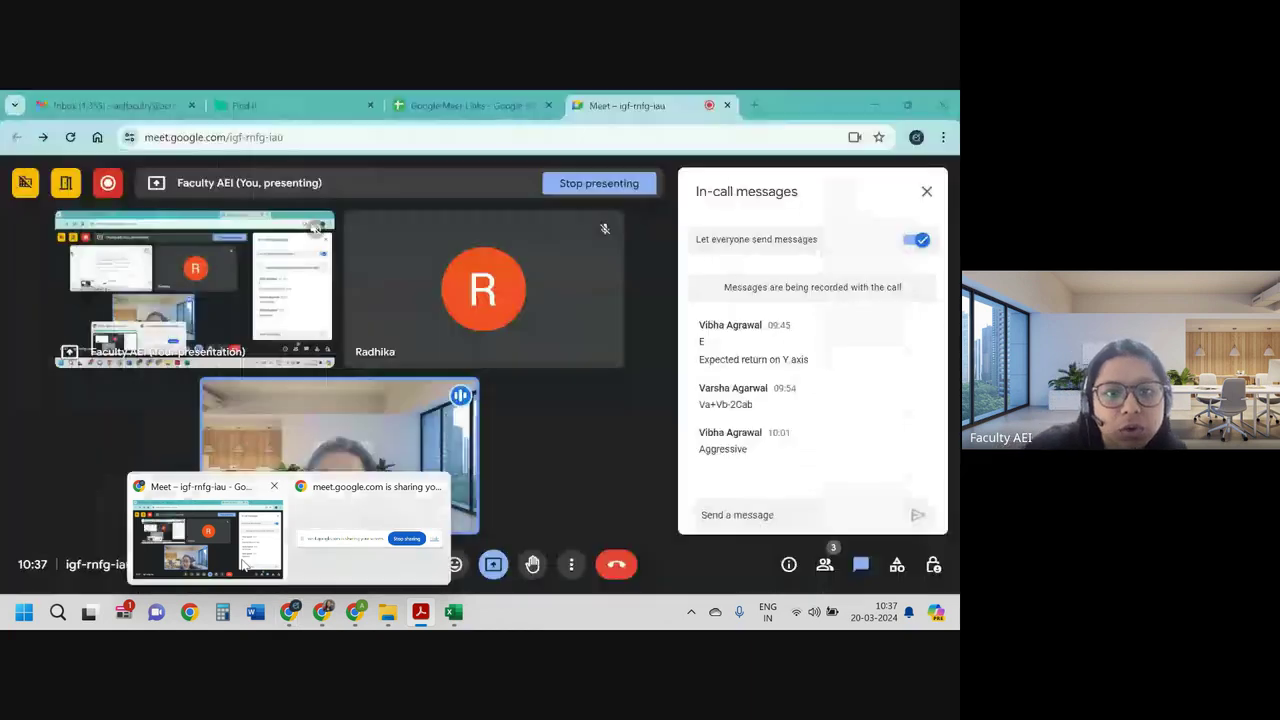
left_click(190, 560)
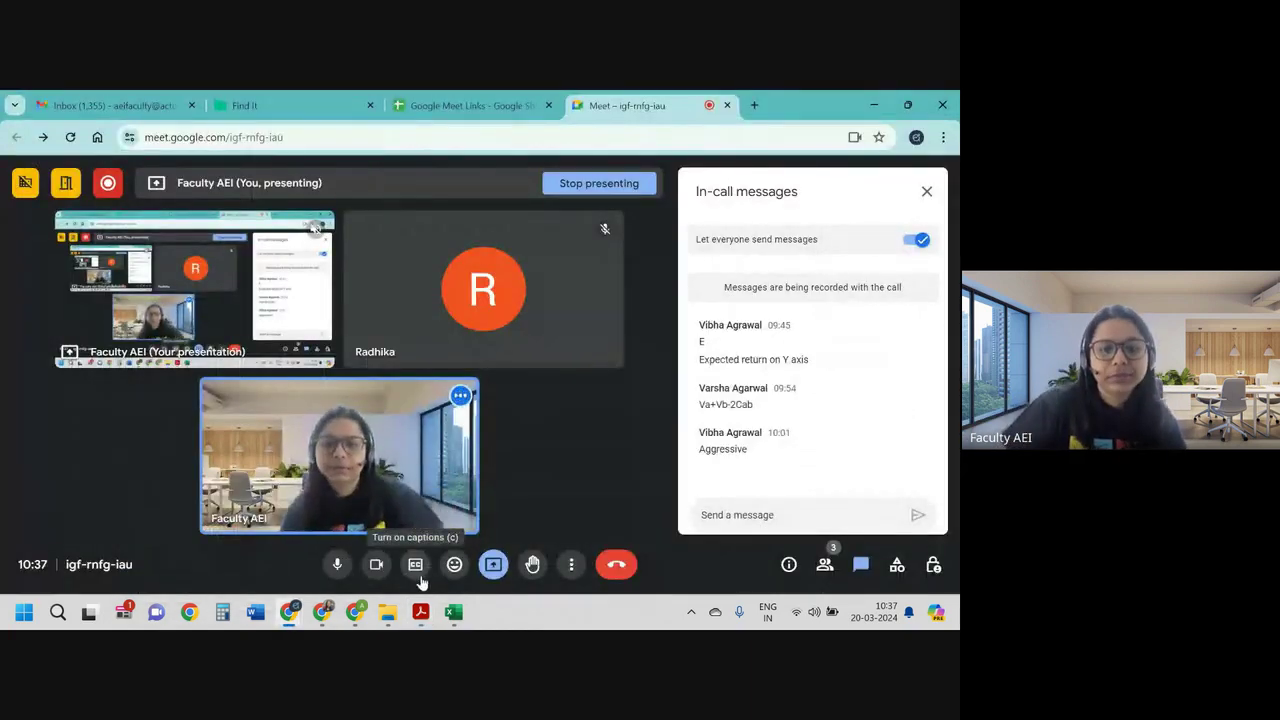
left_click(565, 188)
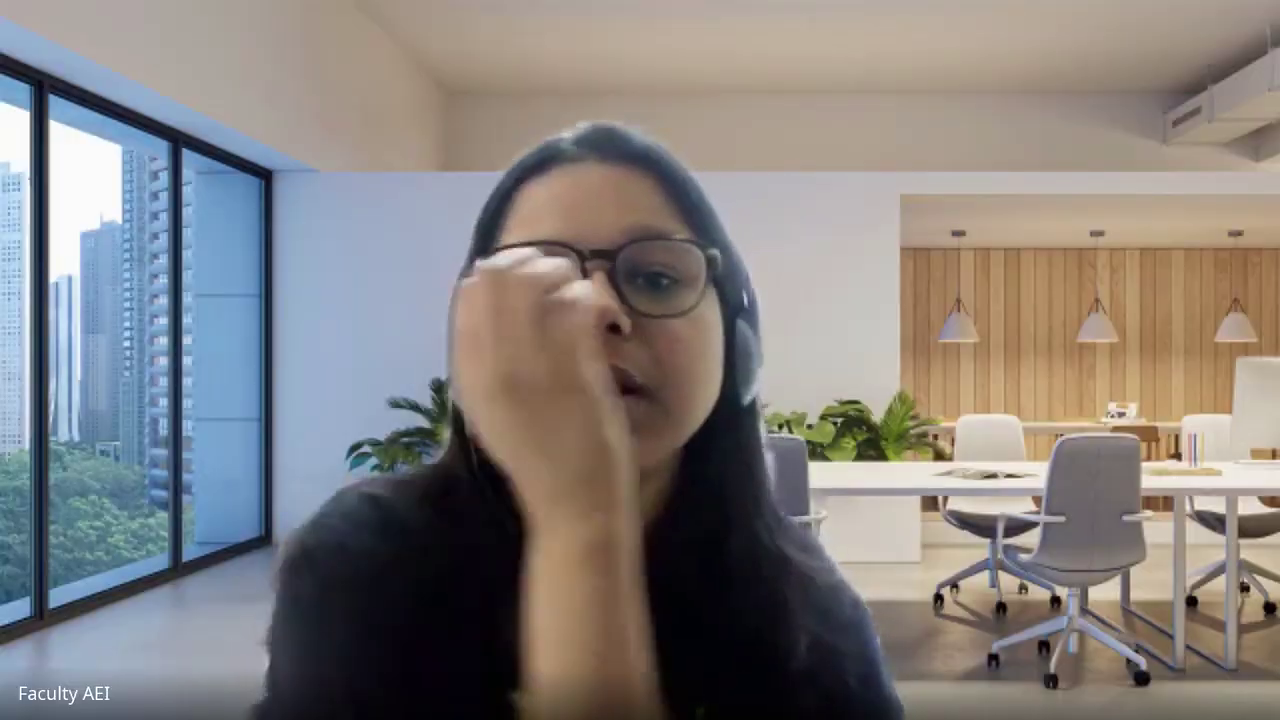